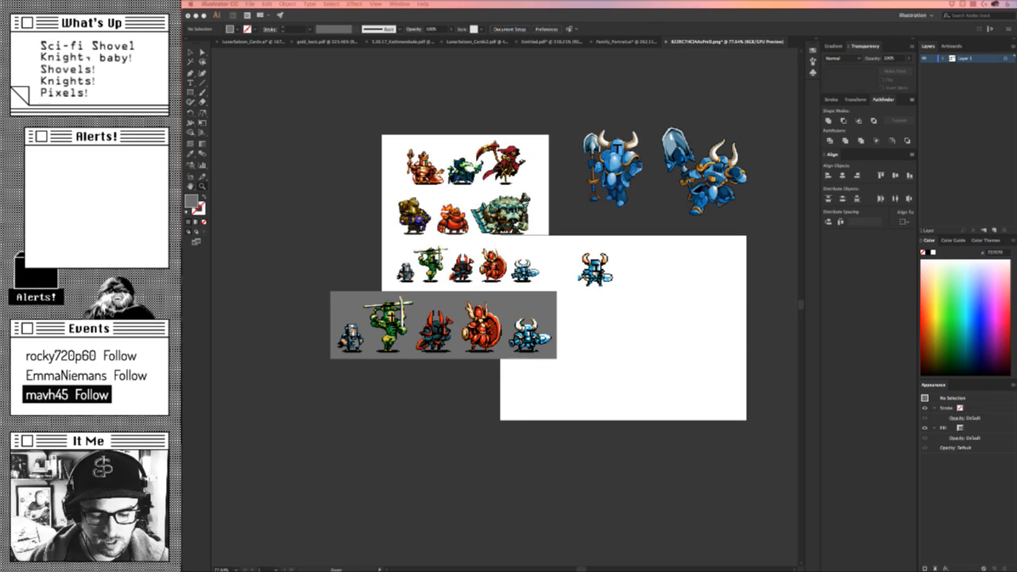
Switch to Finder, arrange its overlapping windows, and preview the pencil sketch Scan 1.jpeg.
{"action": "key", "text": "super+Tab"}
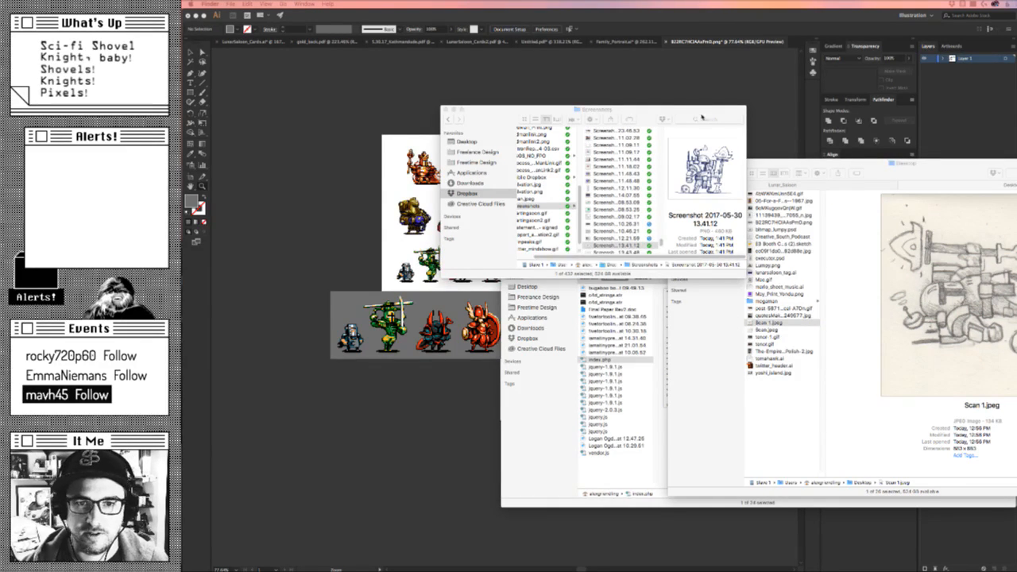
{"action": "left_click_drag", "start_coordinate": [645, 115], "coordinate": [540, 164]}
{"action": "left_click_drag", "start_coordinate": [746, 163], "coordinate": [730, 143]}
{"action": "key", "text": "space"}
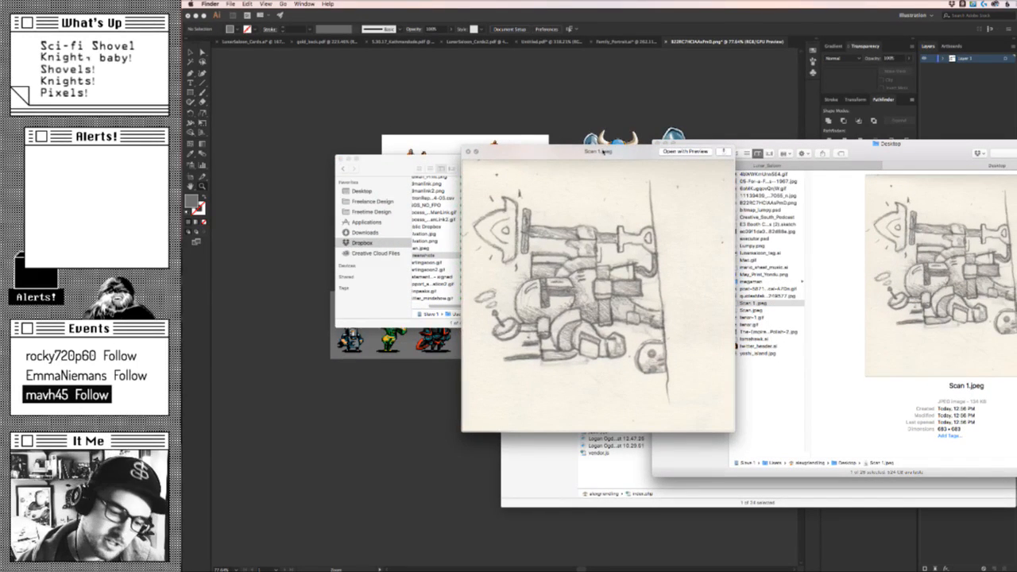
{"action": "left_click_drag", "start_coordinate": [594, 147], "coordinate": [599, 121]}
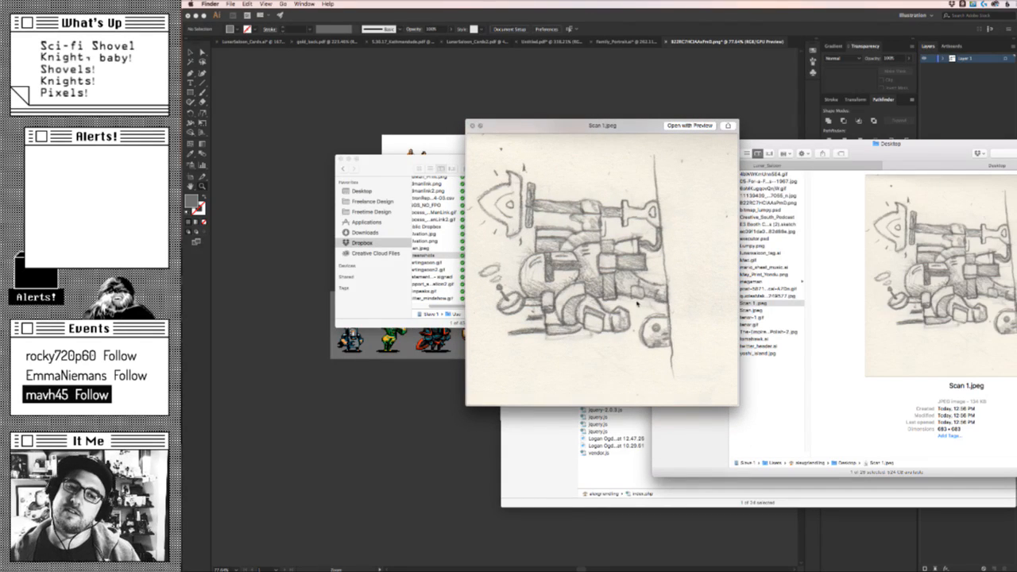
{"action": "key", "text": "space"}
Preview Screenshot 2017-05-30 13.41.12, place it in the Illustrator document, shrink it, and position it over the white artboard's right edge.
{"action": "left_click", "coordinate": [517, 292]}
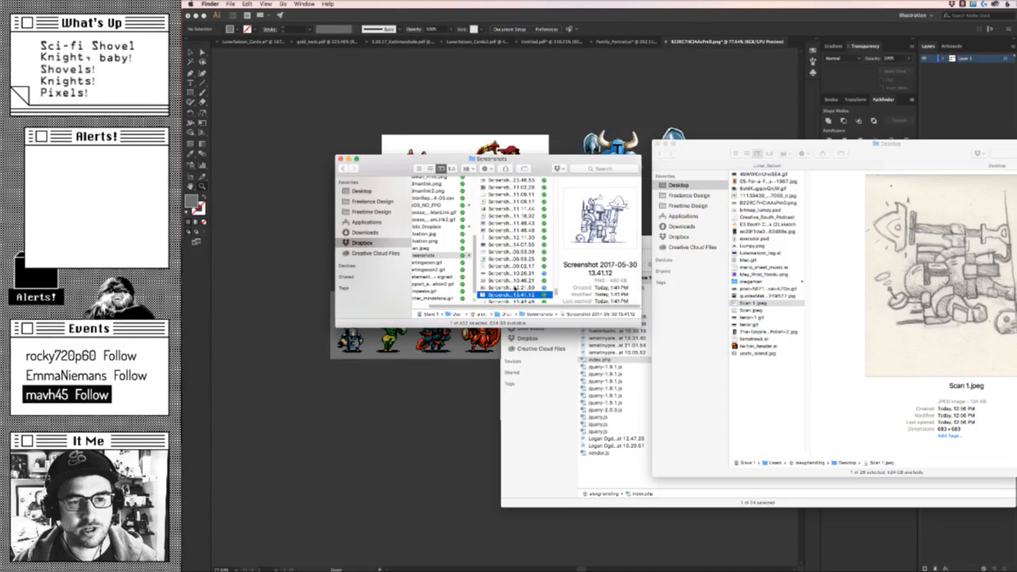
{"action": "key", "text": "space"}
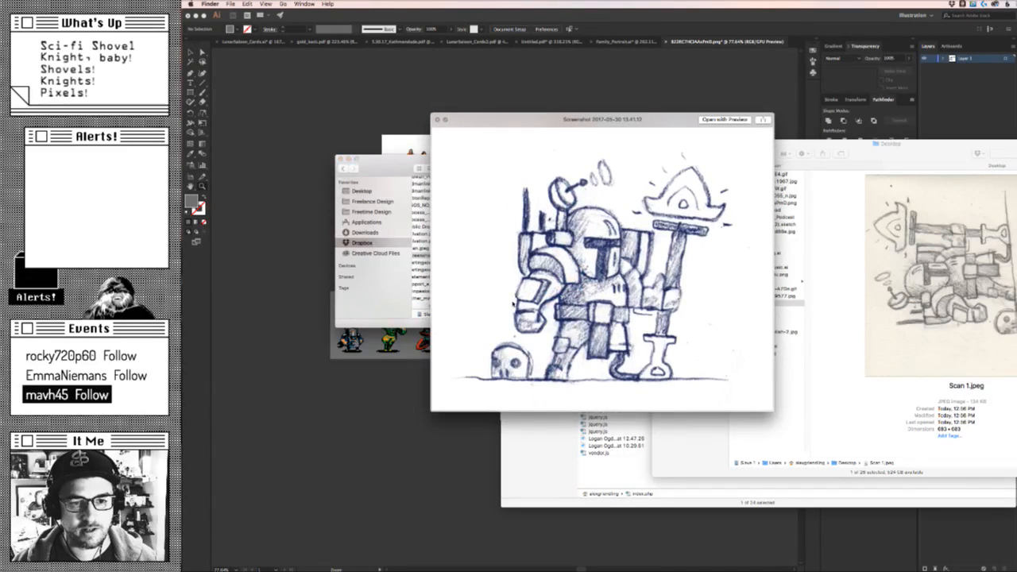
{"action": "key", "text": "space"}
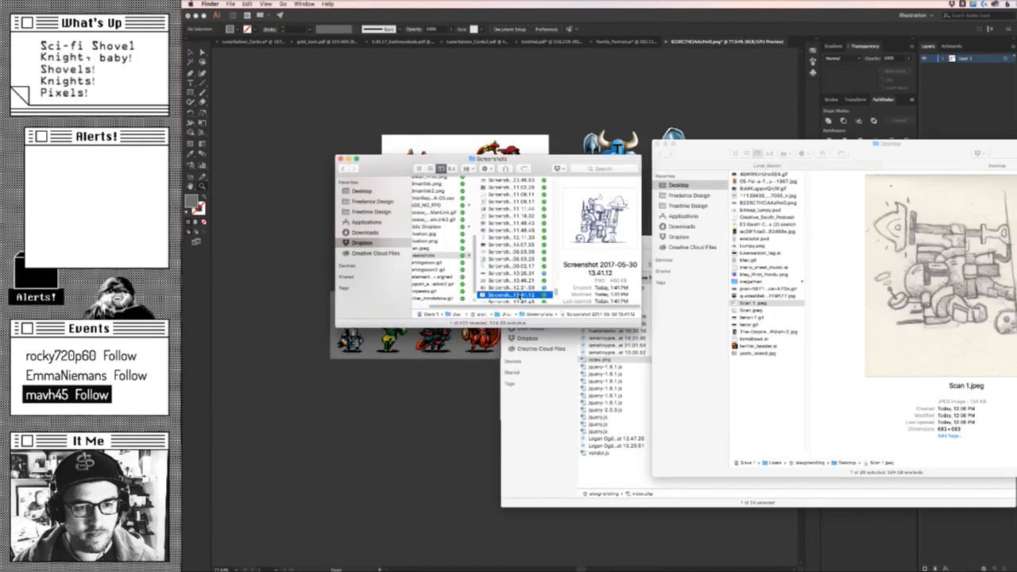
{"action": "left_click_drag", "start_coordinate": [520, 294], "coordinate": [469, 275]}
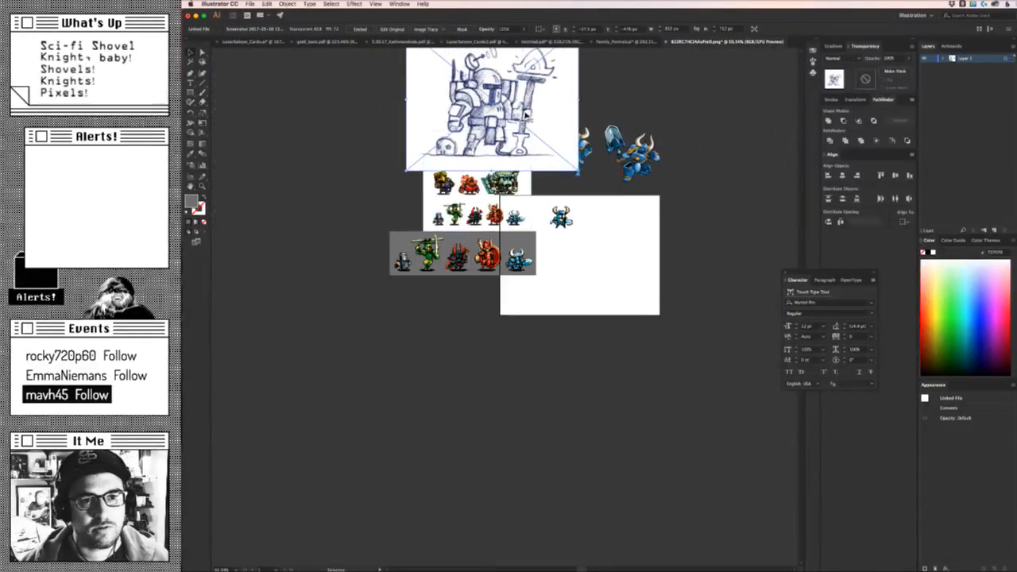
{"action": "mouse_move", "coordinate": [574, 166]}
{"action": "left_mouse_down"}
{"action": "mouse_move", "coordinate": [702, 354]}
{"action": "mouse_move", "coordinate": [643, 305]}
{"action": "left_mouse_up"}
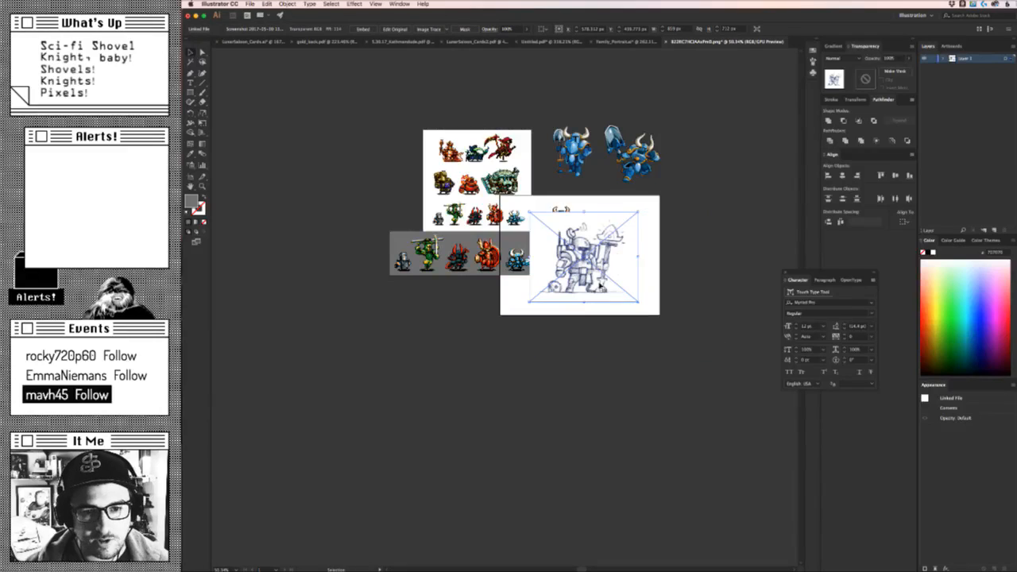
{"action": "left_click_drag", "start_coordinate": [590, 282], "coordinate": [674, 279]}
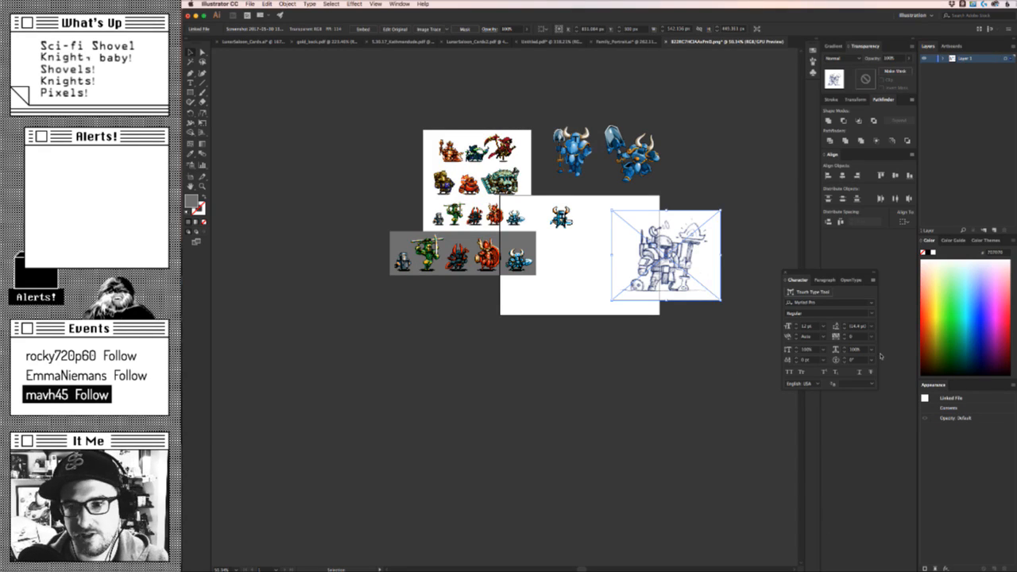
{"action": "left_click", "coordinate": [602, 357]}
Examine the pixel-art knight reference sprites, ending with a close look at the separate blue horned knight on the white artboard.
{"action": "scroll", "coordinate": [570, 363], "scroll_direction": "up", "scroll_amount": 3}
{"action": "left_click_drag", "start_coordinate": [511, 333], "coordinate": [676, 266]}
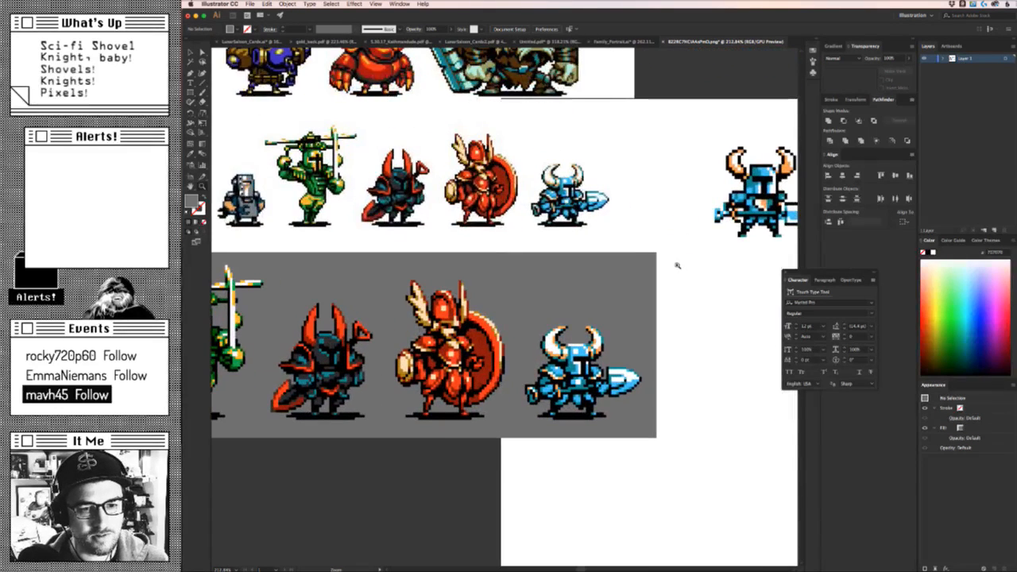
{"action": "left_click_drag", "start_coordinate": [669, 300], "coordinate": [573, 255]}
{"action": "left_click_drag", "start_coordinate": [673, 161], "coordinate": [622, 156]}
{"action": "left_click_drag", "start_coordinate": [610, 276], "coordinate": [639, 250]}
{"action": "mouse_move", "coordinate": [551, 285]}
{"action": "left_mouse_down"}
{"action": "mouse_move", "coordinate": [594, 268]}
{"action": "mouse_move", "coordinate": [562, 274]}
{"action": "left_mouse_up"}
{"action": "left_click_drag", "start_coordinate": [446, 295], "coordinate": [370, 442]}
{"action": "left_click_drag", "start_coordinate": [571, 256], "coordinate": [511, 234]}
{"action": "left_click", "coordinate": [535, 362]}
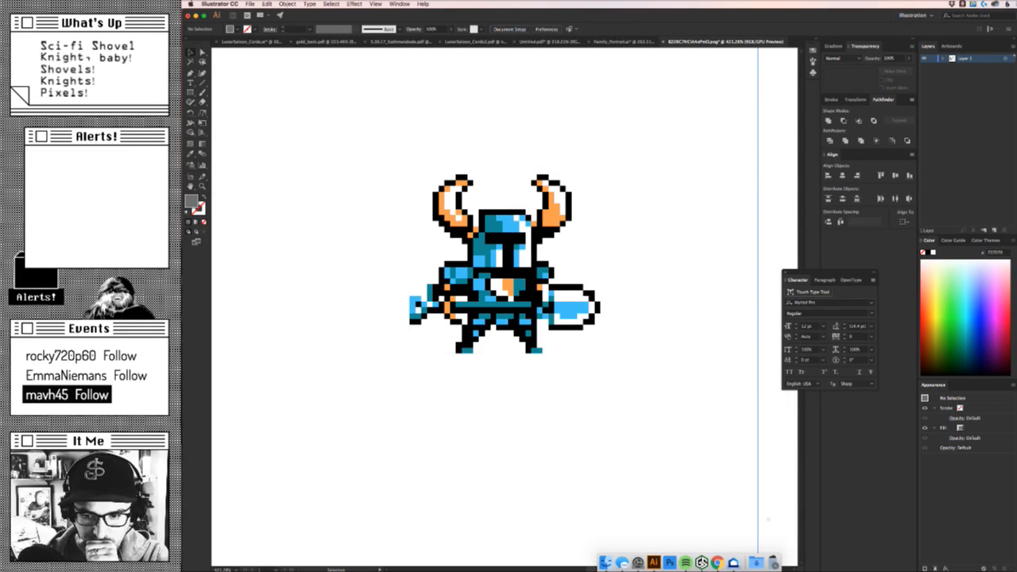
{"action": "left_click_drag", "start_coordinate": [1016, 569], "coordinate": [1015, 569]}
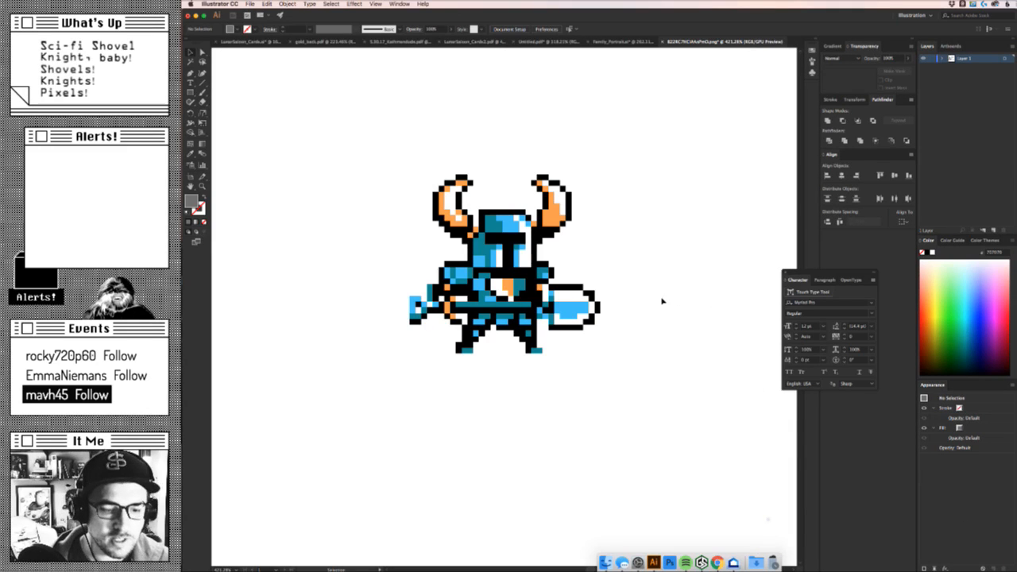
Move the separate blue horned knight sprite beside the grey panel's blue knight, with their feet level for comparison.
{"action": "left_click_drag", "start_coordinate": [639, 315], "coordinate": [463, 360]}
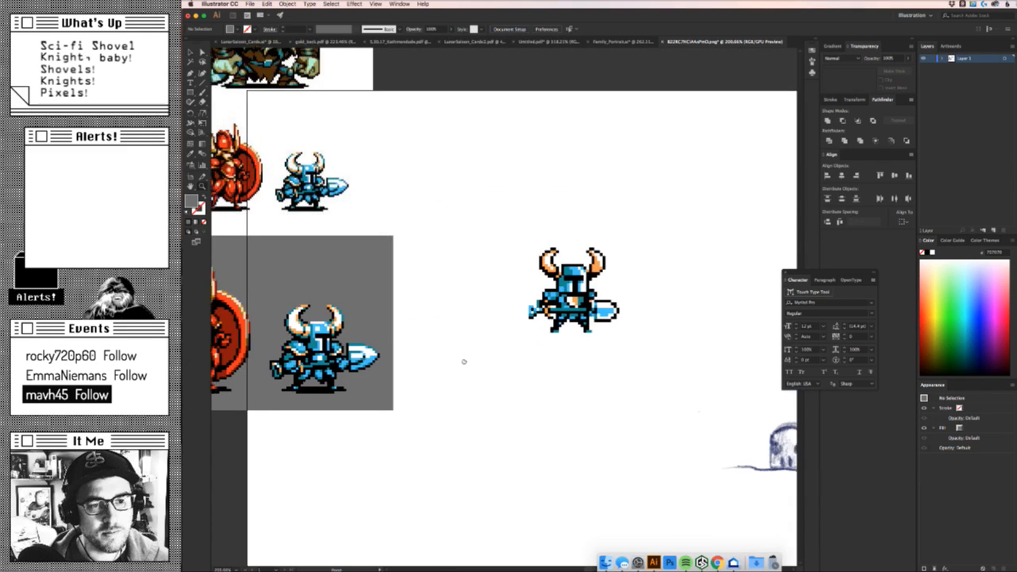
{"action": "left_click_drag", "start_coordinate": [397, 358], "coordinate": [607, 329]}
{"action": "left_click_drag", "start_coordinate": [533, 347], "coordinate": [568, 350]}
{"action": "left_click_drag", "start_coordinate": [628, 368], "coordinate": [506, 348]}
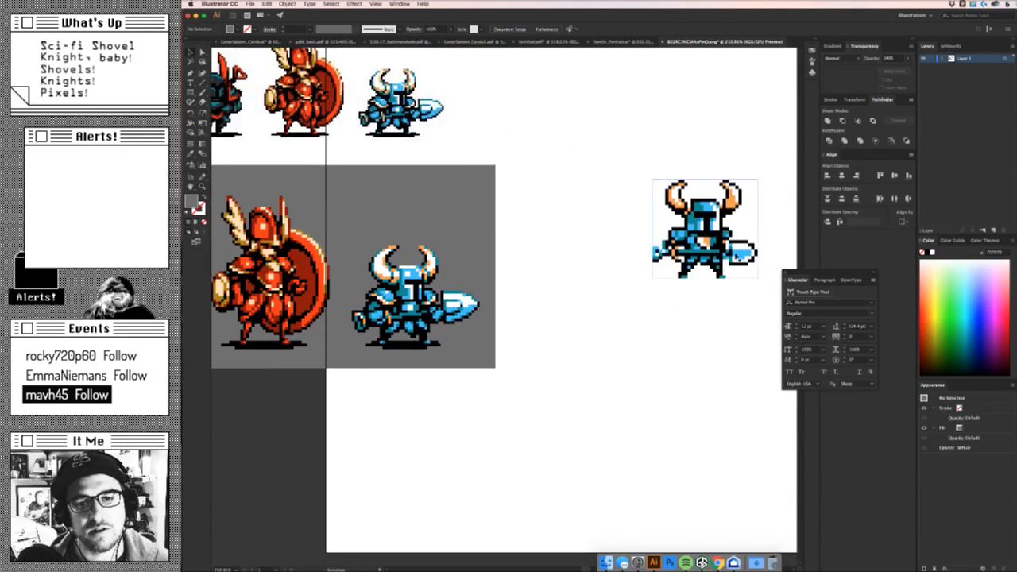
{"action": "left_click_drag", "start_coordinate": [724, 241], "coordinate": [564, 324]}
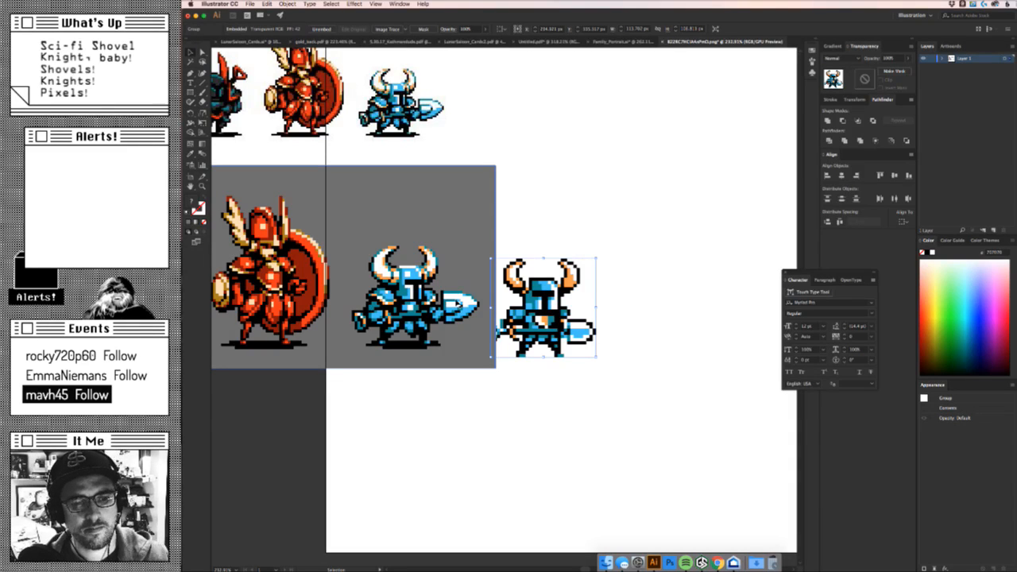
{"action": "left_click_drag", "start_coordinate": [552, 296], "coordinate": [567, 280]}
{"action": "left_click", "coordinate": [567, 346]}
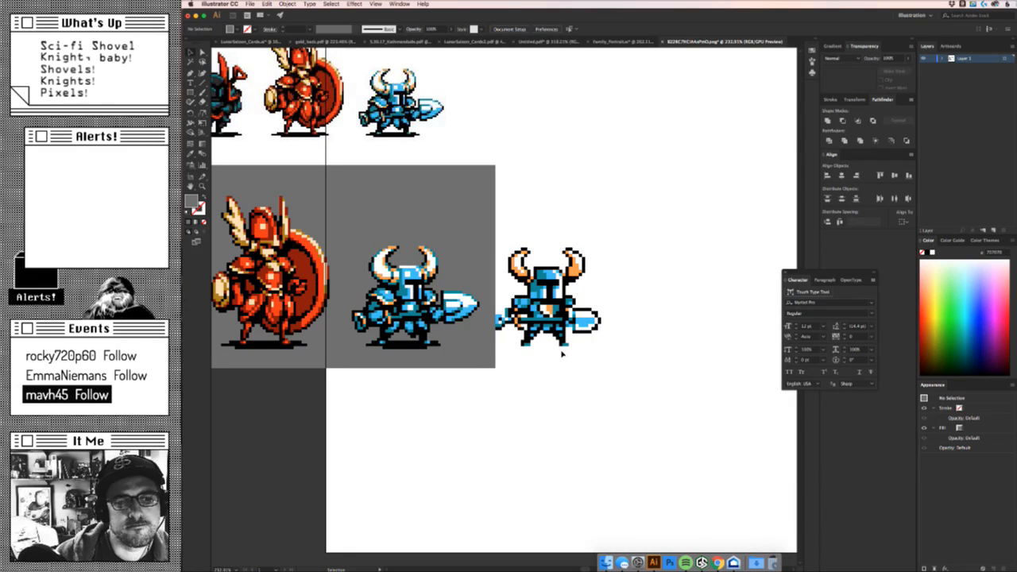
{"action": "left_click", "coordinate": [564, 323]}
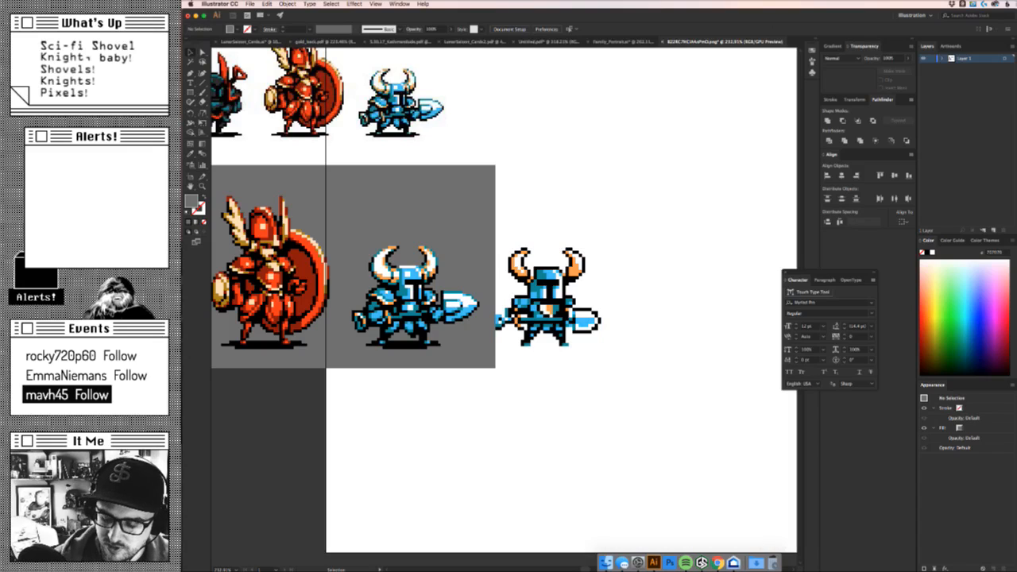
{"action": "key", "text": "super+Tab"}
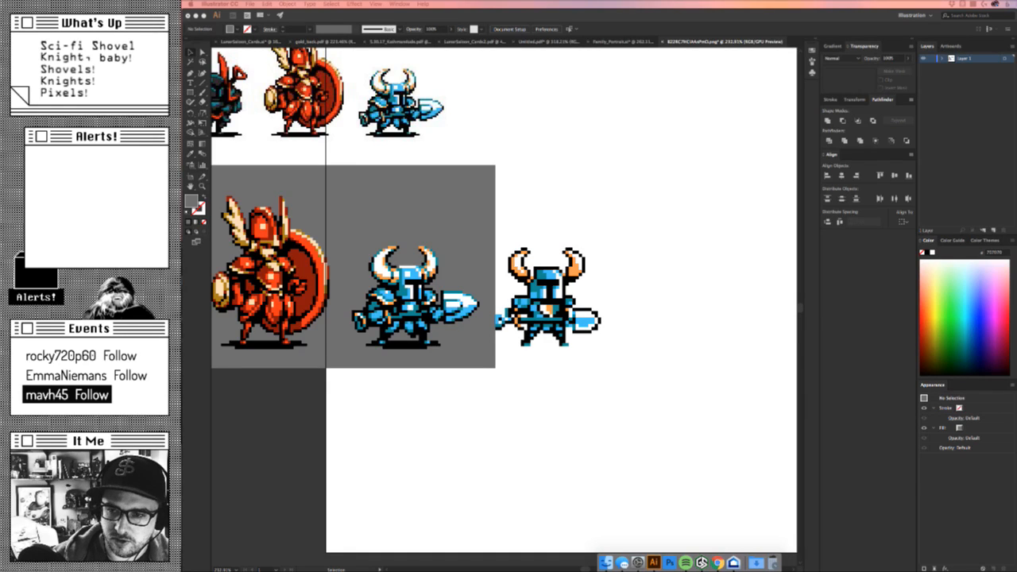
{"action": "left_click", "coordinate": [775, 305]}
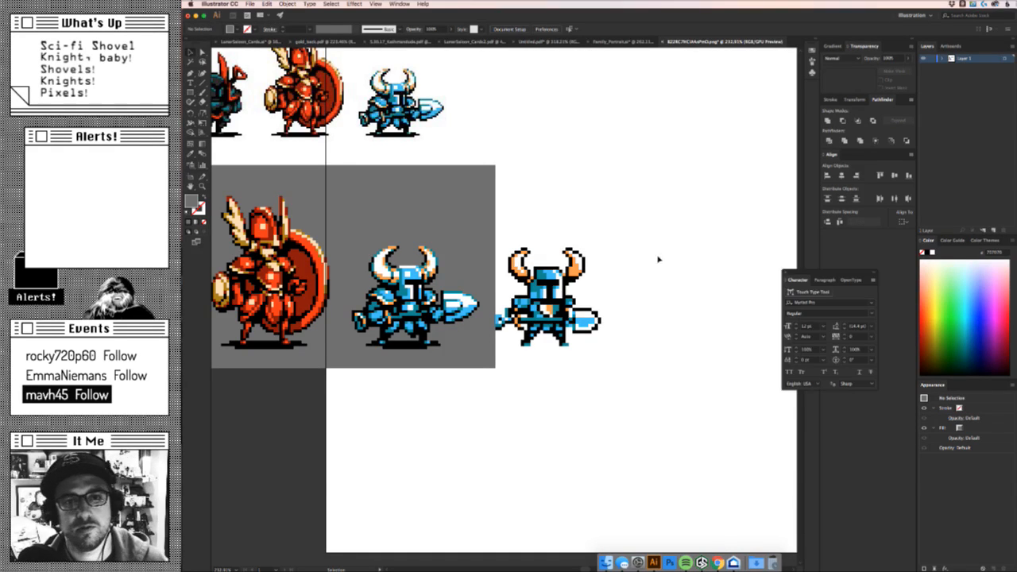
Close the Family_Portrait document, and close Untitled.pdf without saving its changes.
{"action": "scroll", "coordinate": [659, 259], "scroll_direction": "down", "scroll_amount": 5}
{"action": "left_click", "coordinate": [608, 40]}
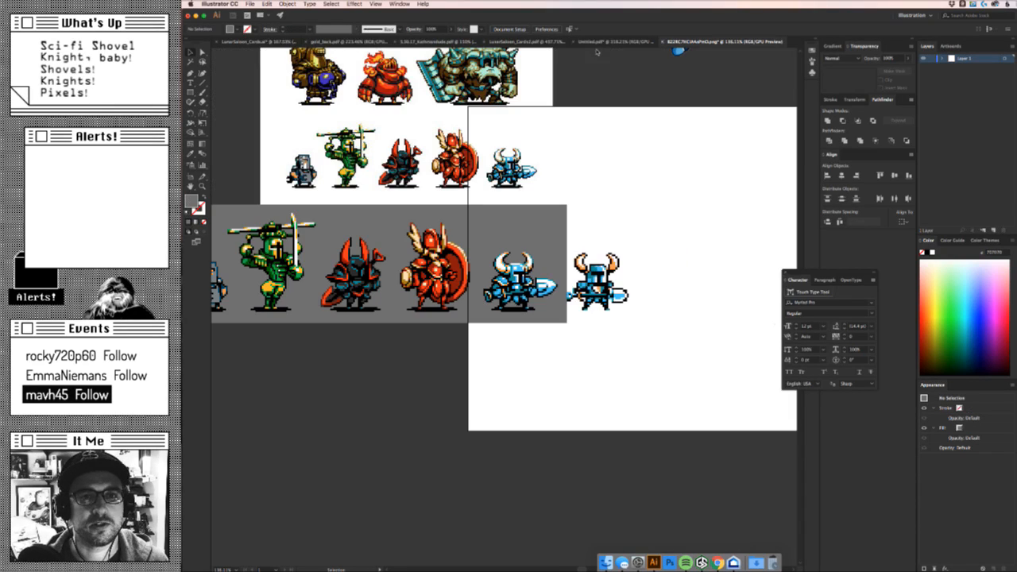
{"action": "left_click", "coordinate": [600, 41]}
{"action": "left_click", "coordinate": [588, 42]}
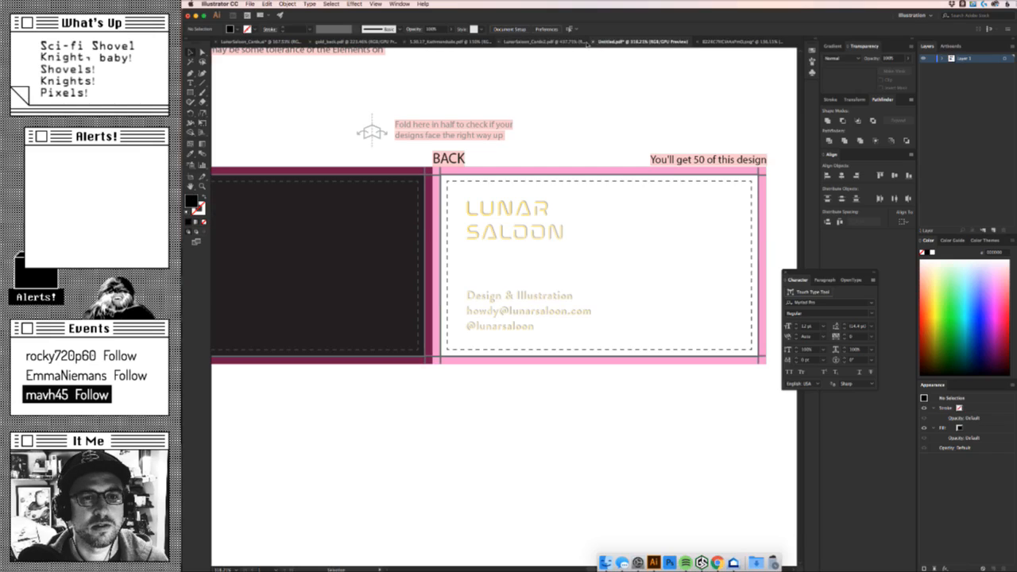
{"action": "left_click", "coordinate": [592, 41]}
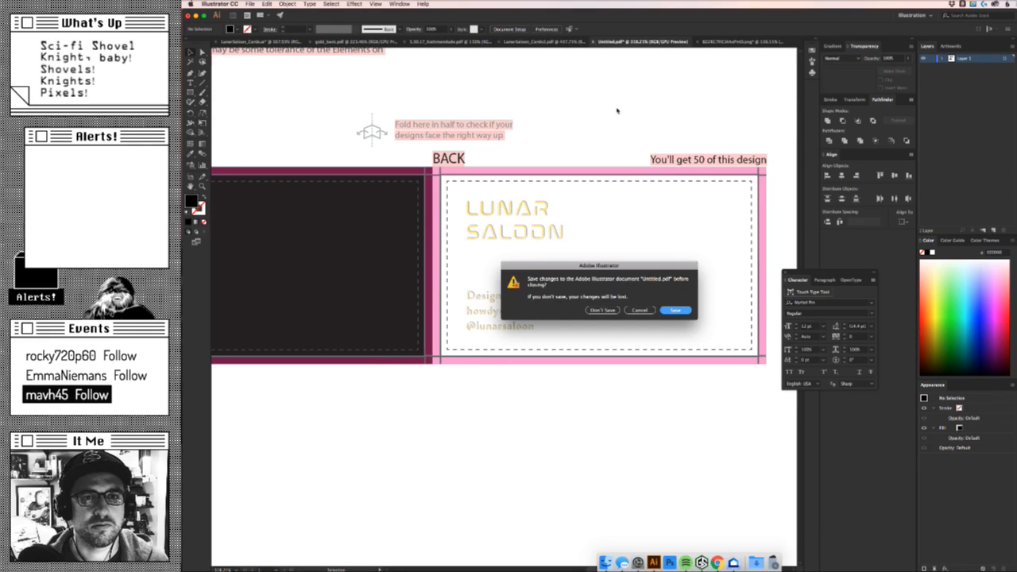
{"action": "left_click", "coordinate": [596, 310]}
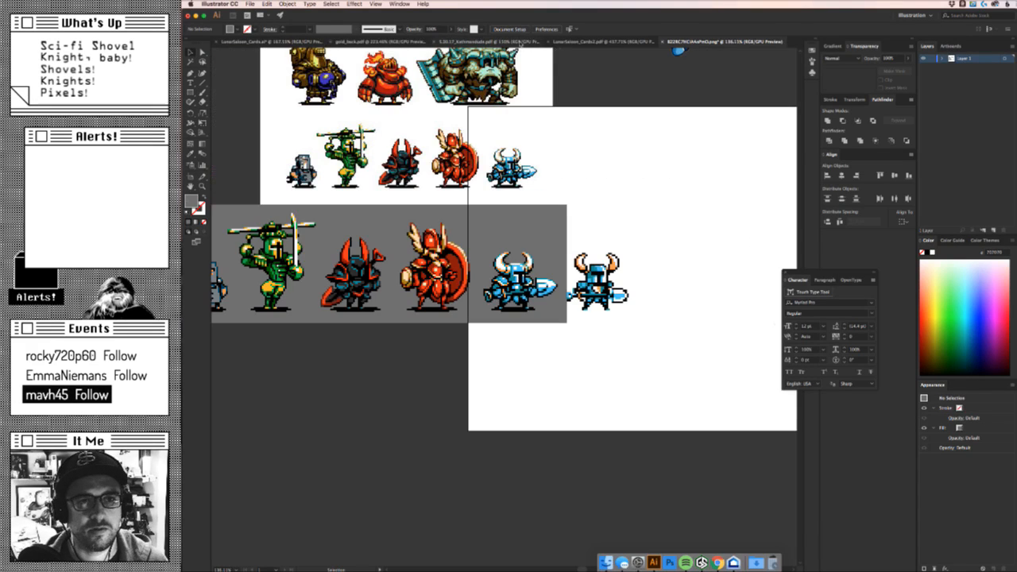
Close the LunarSaloon_Cards2.pdf and gold_back.pdf documents.
{"action": "left_click", "coordinate": [569, 43]}
{"action": "left_click", "coordinate": [550, 42]}
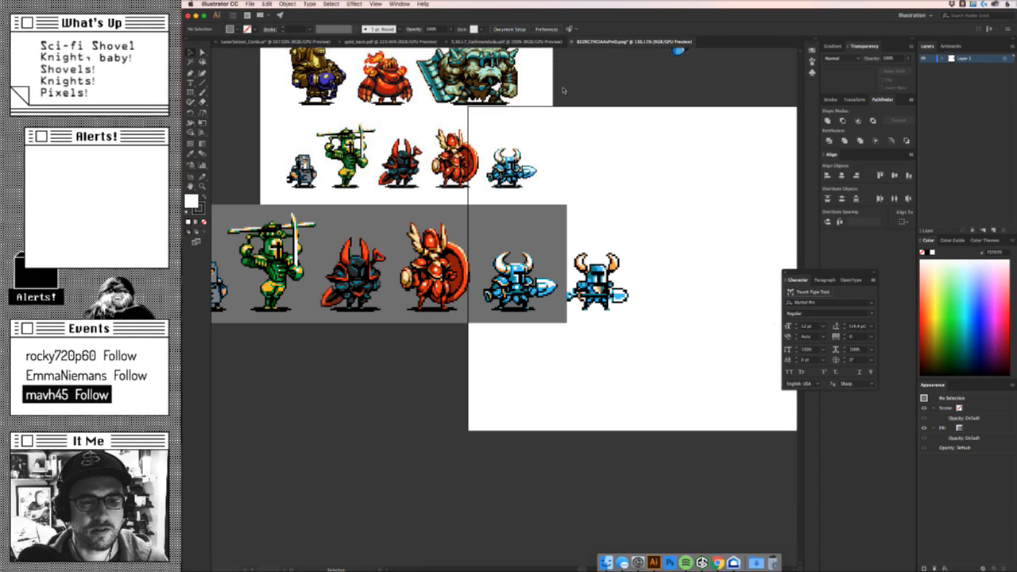
{"action": "left_click", "coordinate": [460, 41]}
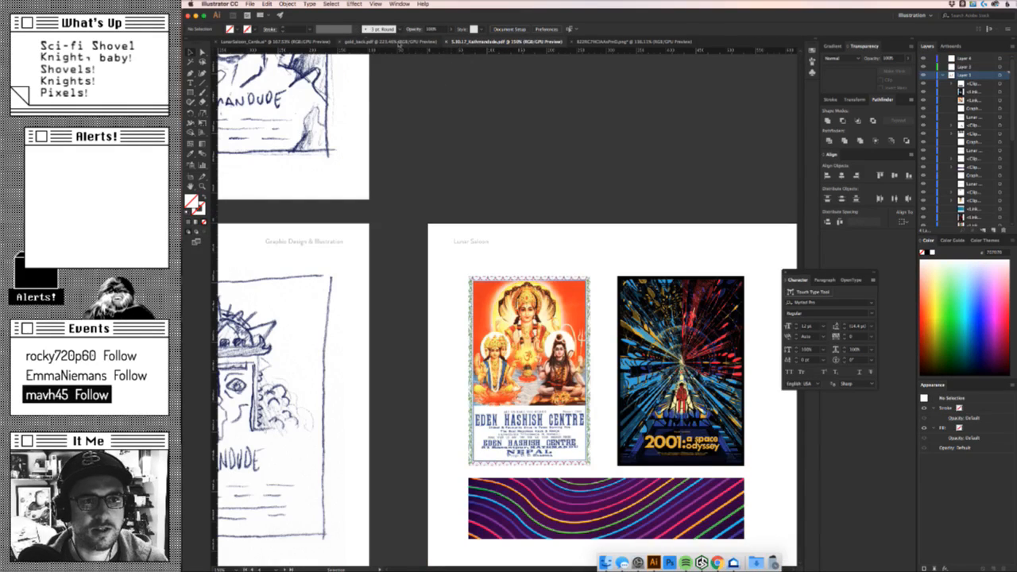
{"action": "left_click", "coordinate": [363, 41]}
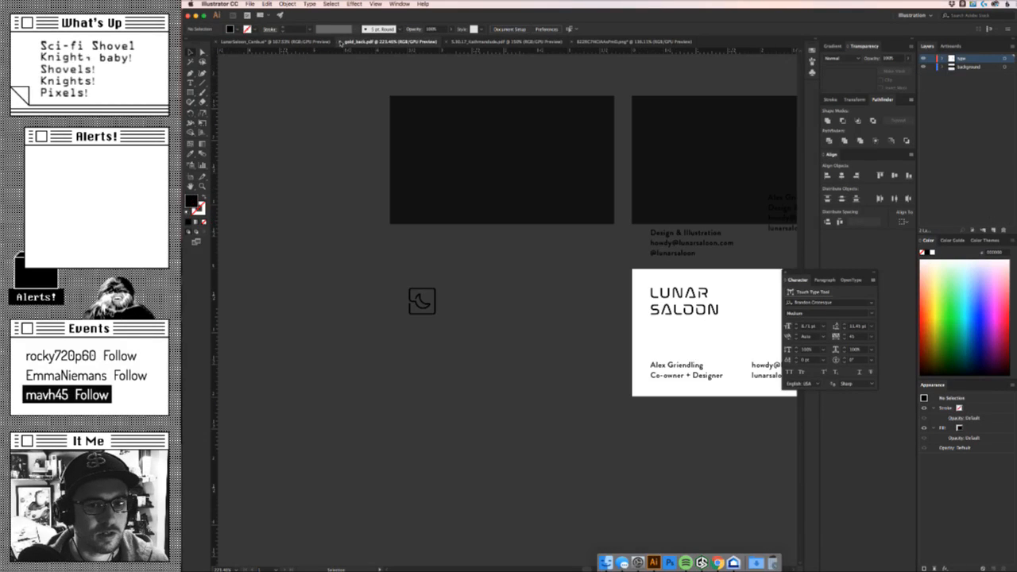
{"action": "left_click", "coordinate": [341, 42]}
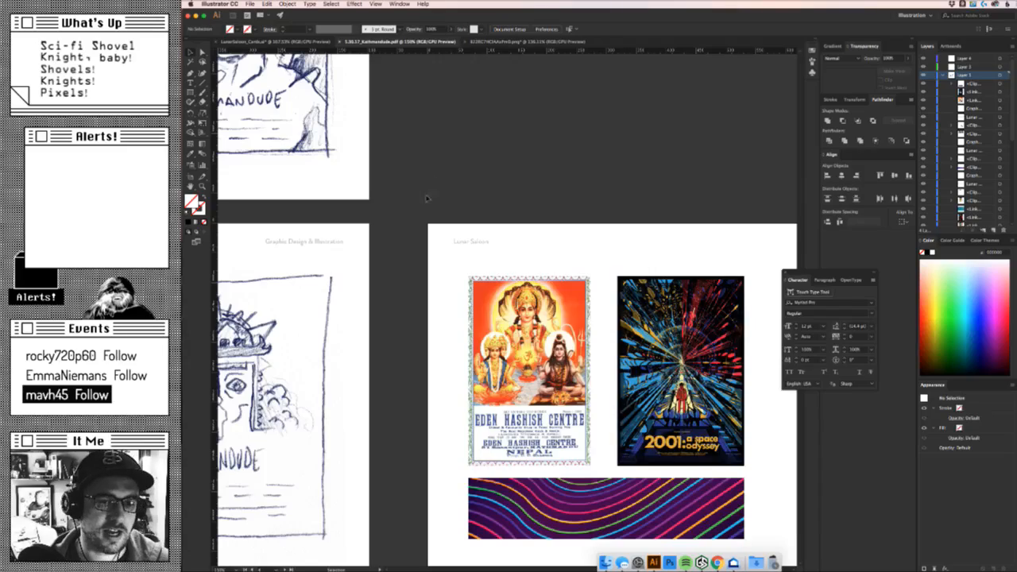
Look over the layout of the concept pages and loose reference images in 5.30.17_Kathmandude.pdf.
{"action": "left_click_drag", "start_coordinate": [444, 249], "coordinate": [863, 433]}
{"action": "left_click_drag", "start_coordinate": [502, 287], "coordinate": [572, 349]}
{"action": "scroll", "coordinate": [592, 345], "scroll_direction": "down", "scroll_amount": 5}
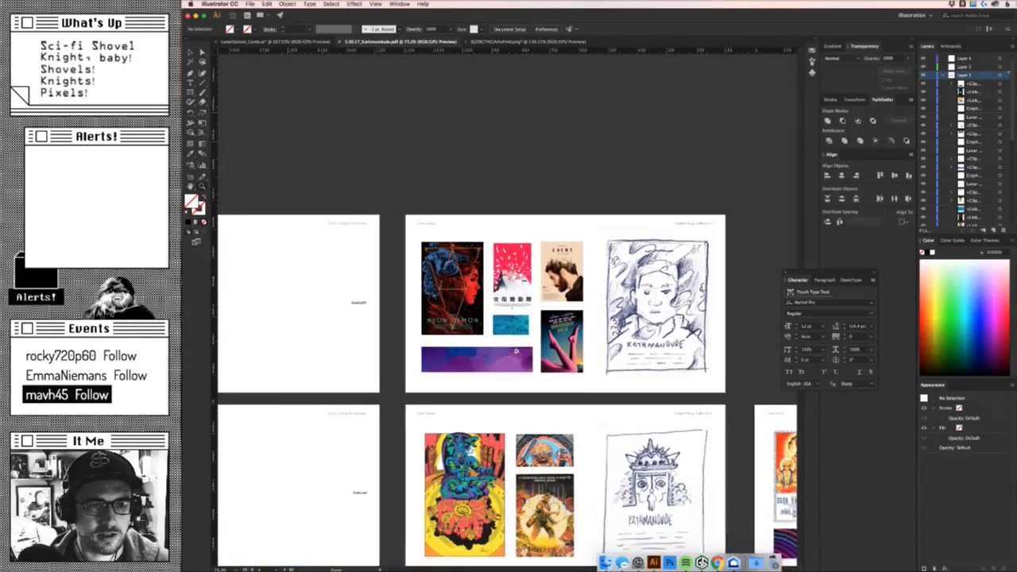
{"action": "scroll", "coordinate": [502, 362], "scroll_direction": "right", "scroll_amount": 6}
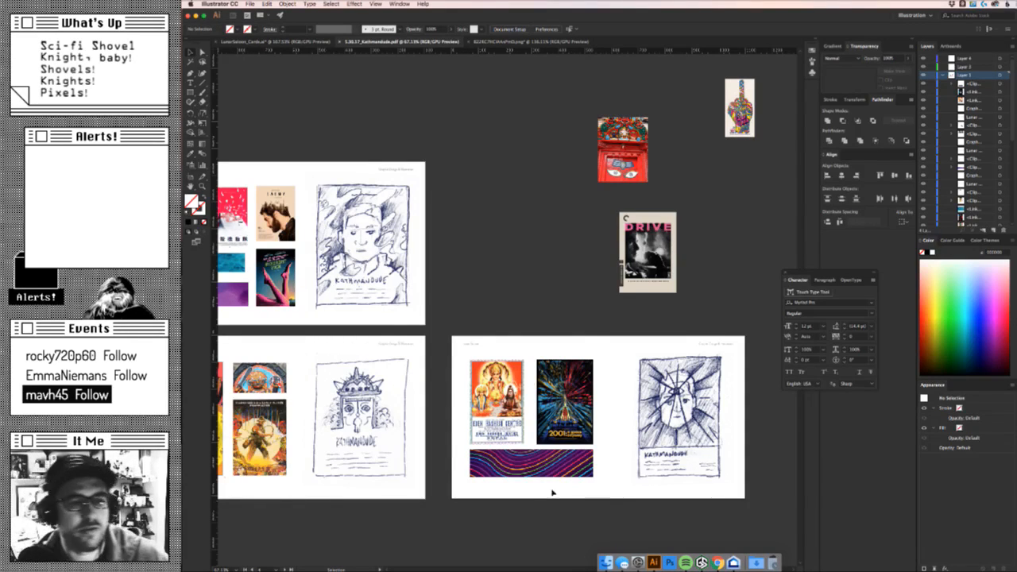
{"action": "scroll", "coordinate": [530, 382], "scroll_direction": "left", "scroll_amount": 10}
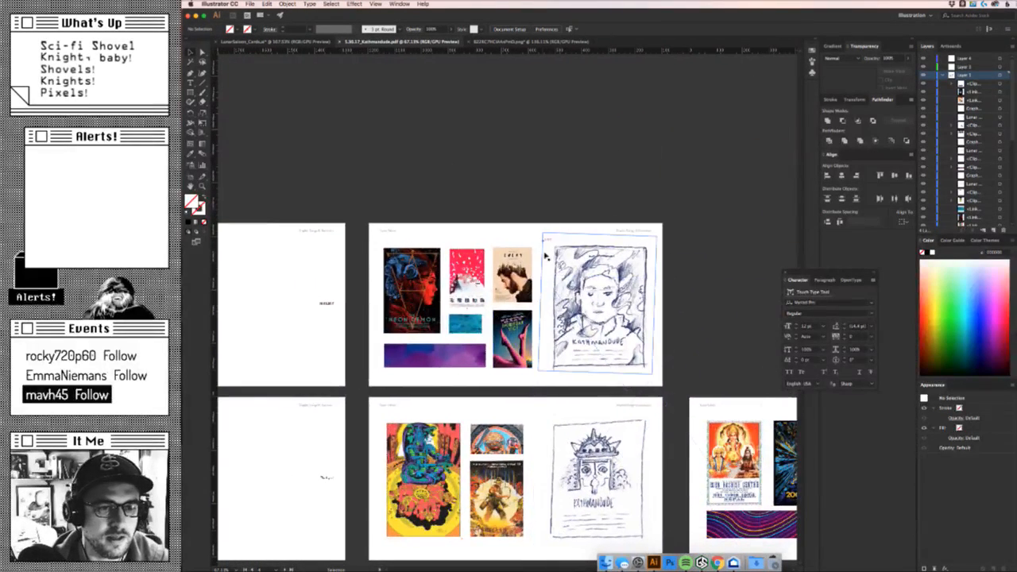
Examine the three Kathmandude poster concepts up close, comparing each page's reference images with its sketch.
{"action": "key", "text": "z"}
{"action": "left_click_drag", "start_coordinate": [481, 233], "coordinate": [548, 223]}
{"action": "scroll", "coordinate": [548, 222], "scroll_direction": "down", "scroll_amount": 4}
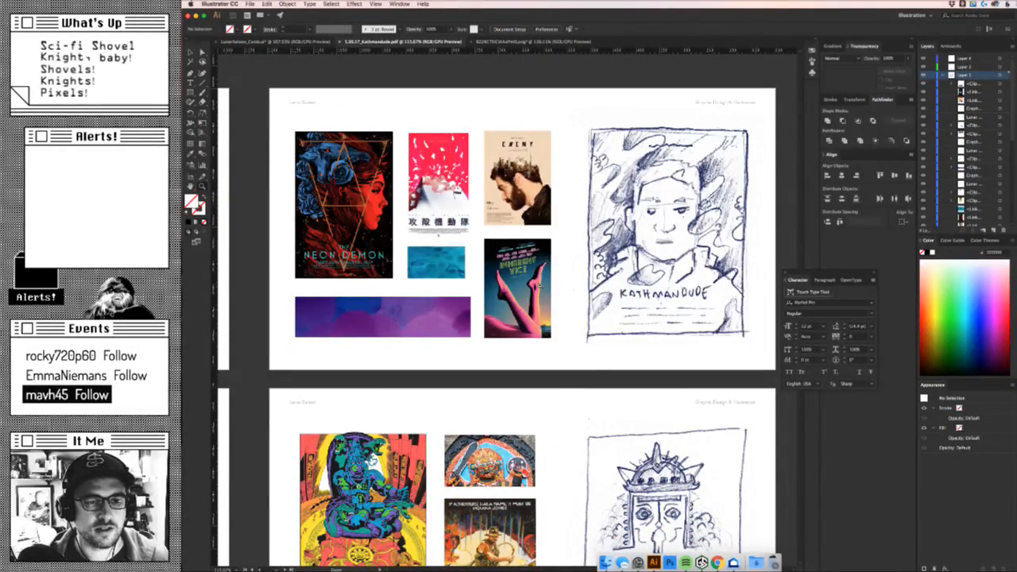
{"action": "scroll", "coordinate": [586, 398], "scroll_direction": "down", "scroll_amount": 1}
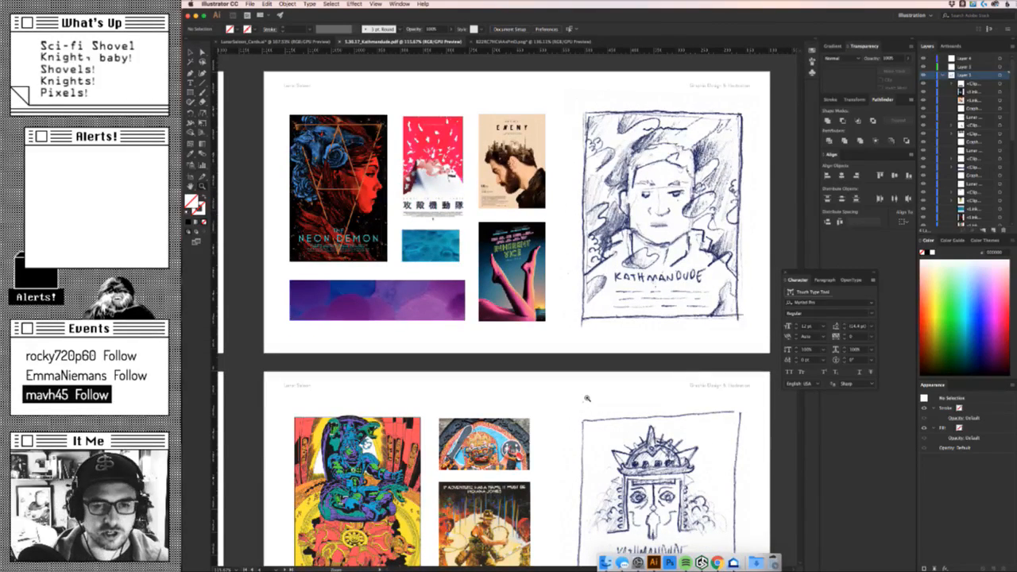
{"action": "scroll", "coordinate": [586, 399], "scroll_direction": "down", "scroll_amount": 10}
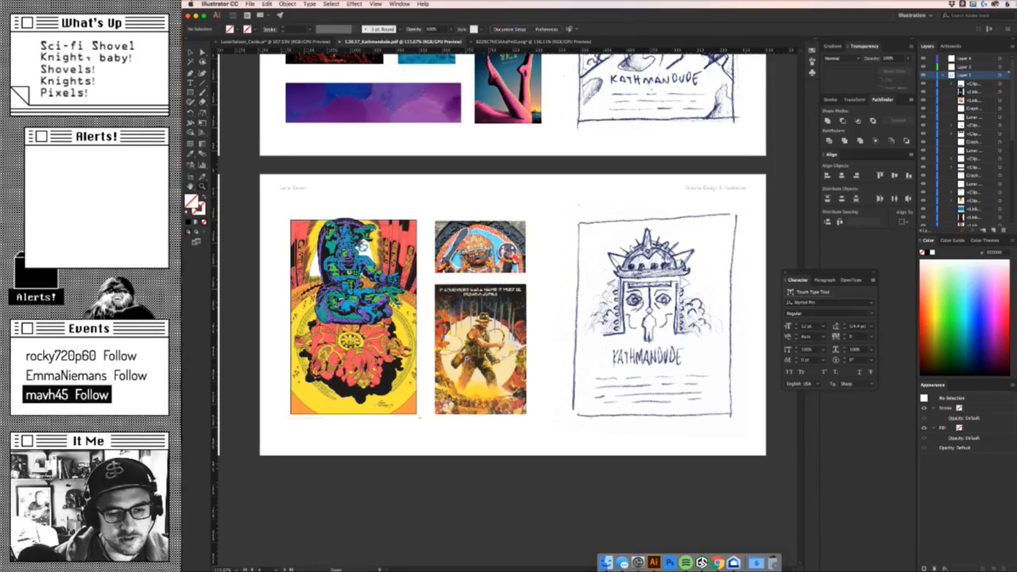
{"action": "left_click_drag", "start_coordinate": [461, 355], "coordinate": [441, 393]}
{"action": "scroll", "coordinate": [441, 393], "scroll_direction": "right", "scroll_amount": 10}
{"action": "scroll", "coordinate": [441, 393], "scroll_direction": "right", "scroll_amount": 5}
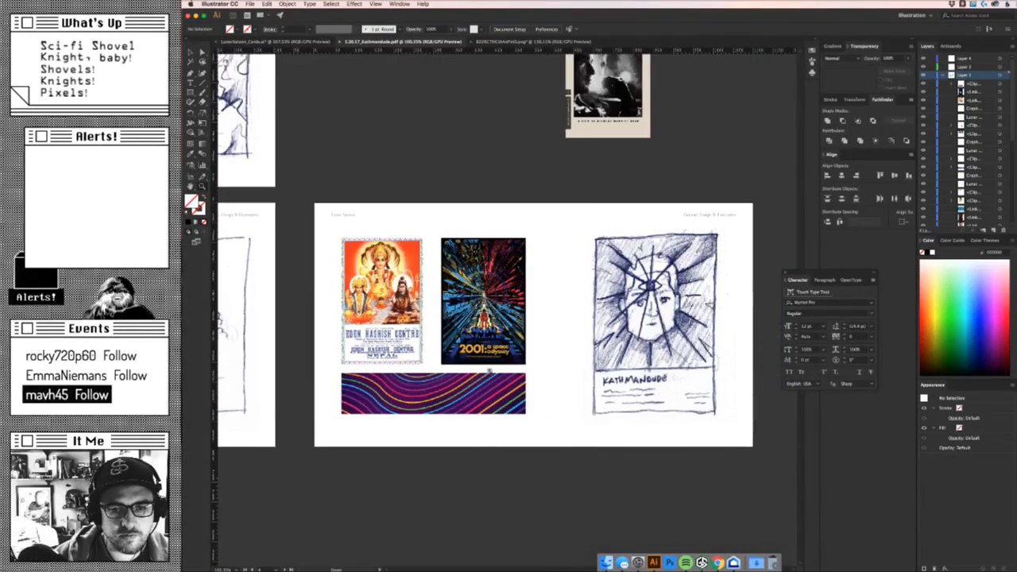
{"action": "left_click_drag", "start_coordinate": [489, 342], "coordinate": [517, 339]}
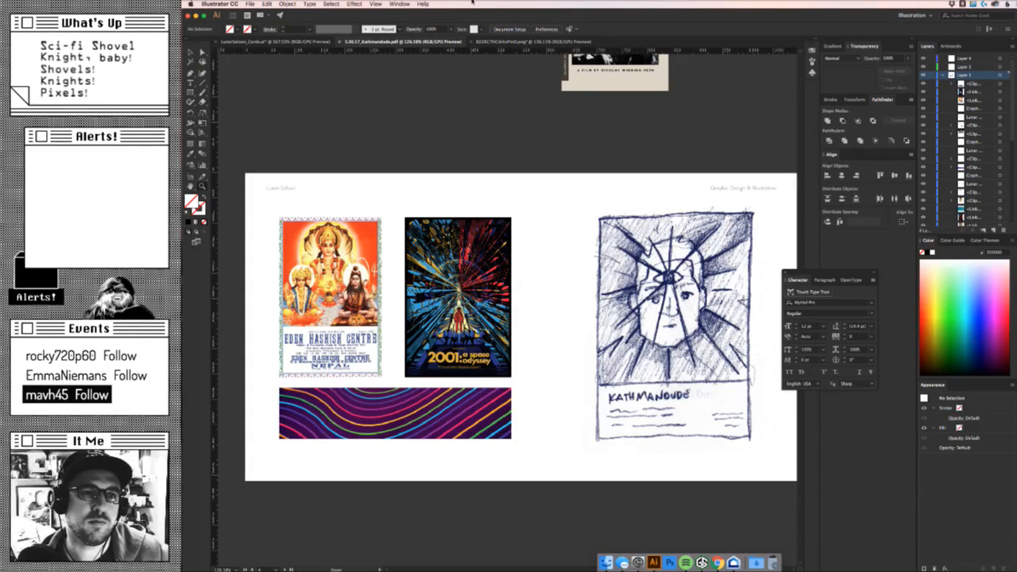
Close the Kathmandude document, and close LunarSaloon_Cards.ai without saving its changes.
{"action": "left_click", "coordinate": [341, 41]}
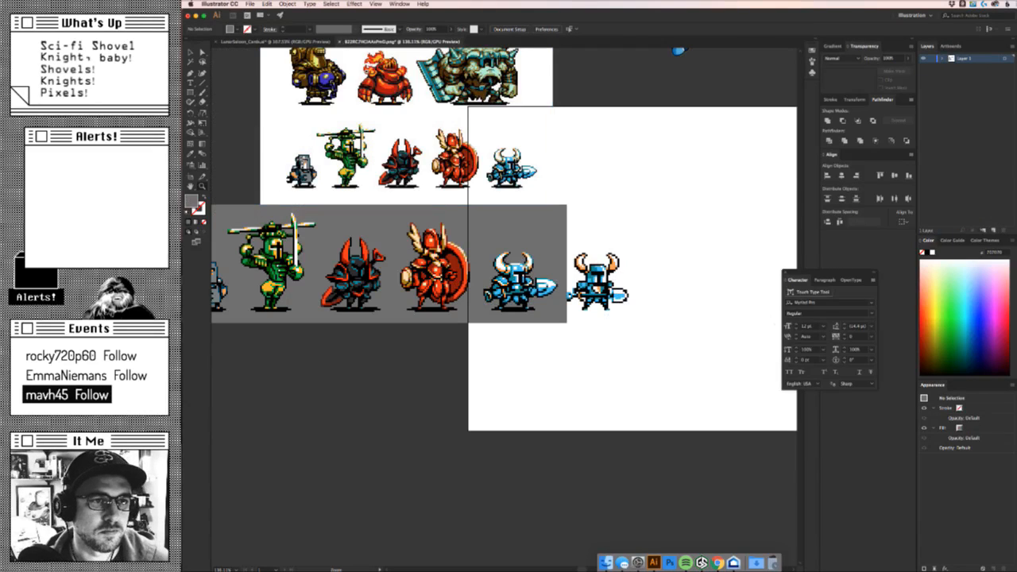
{"action": "left_click", "coordinate": [276, 42]}
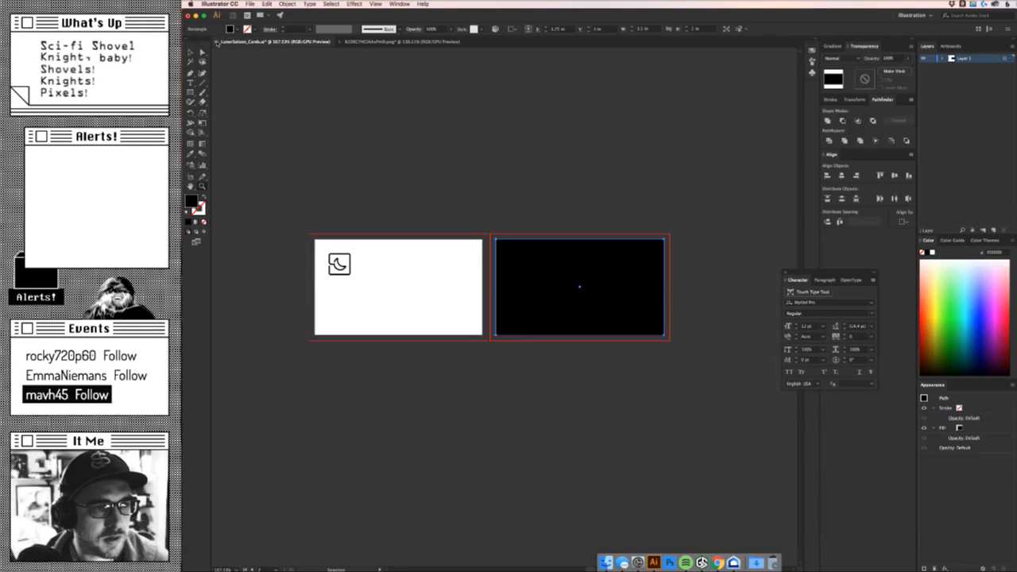
{"action": "left_click", "coordinate": [216, 42]}
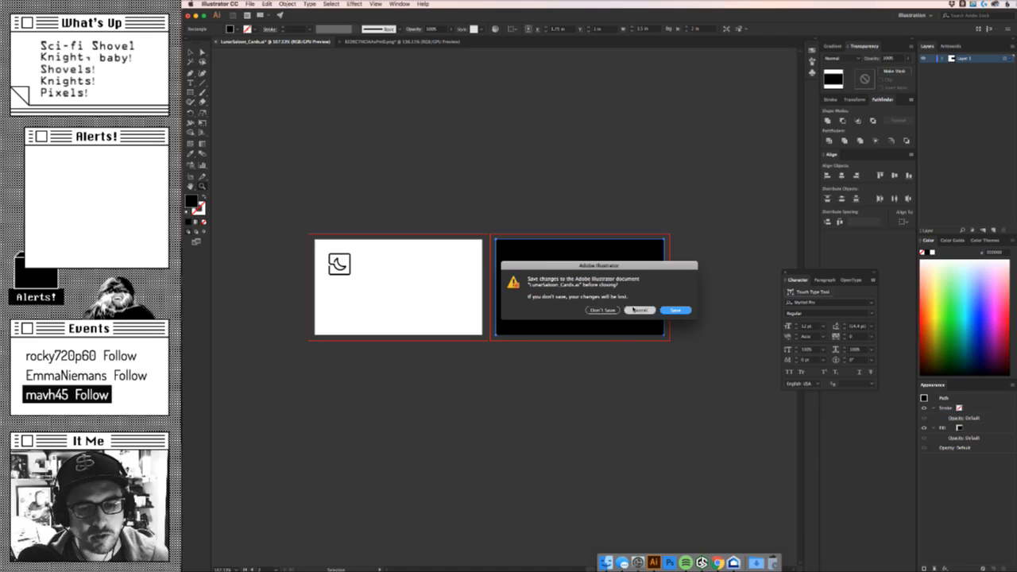
{"action": "left_click", "coordinate": [605, 310]}
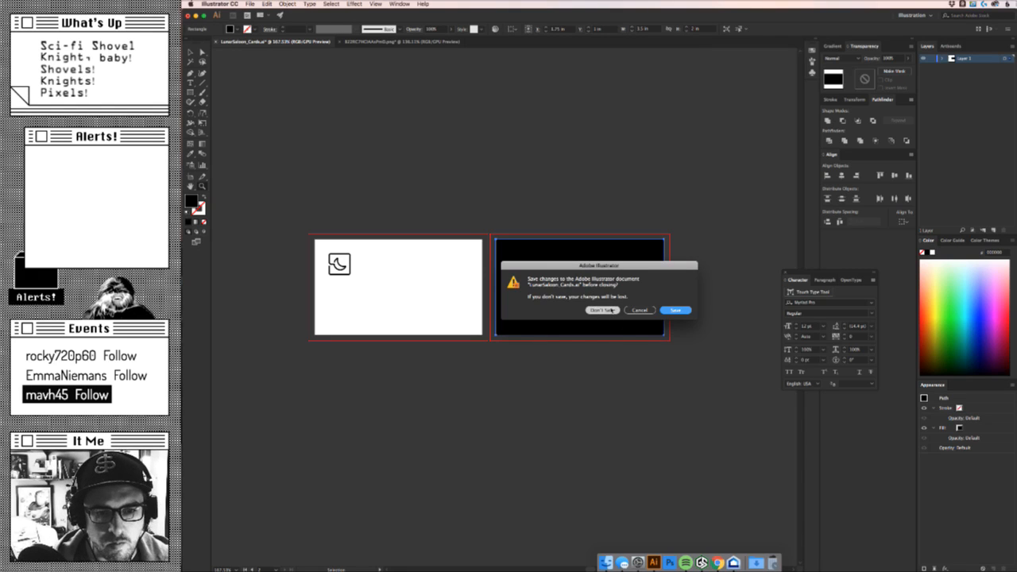
{"action": "left_click", "coordinate": [603, 310]}
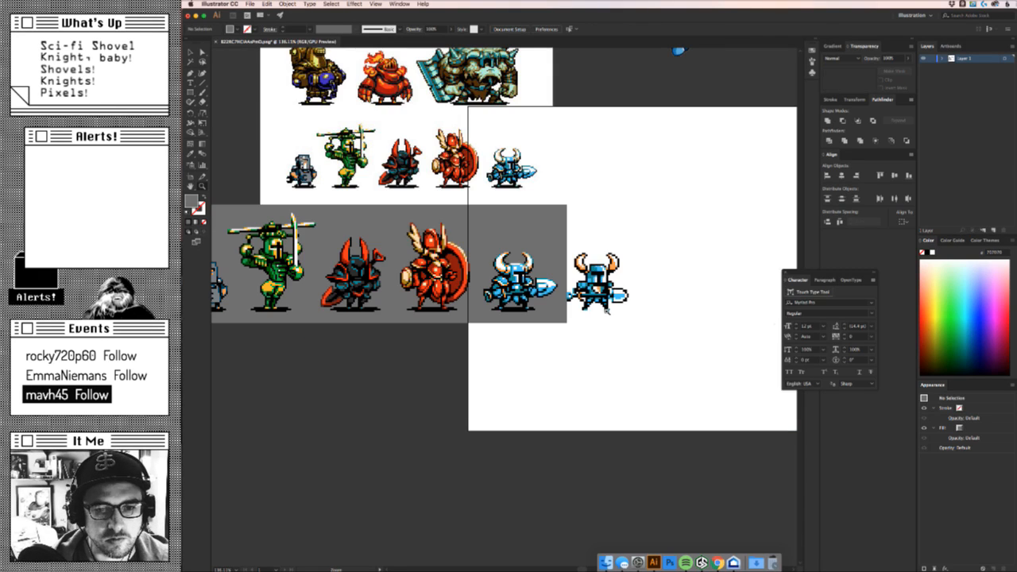
{"action": "left_click_drag", "start_coordinate": [590, 163], "coordinate": [467, 241]}
{"action": "mouse_move", "coordinate": [565, 310]}
{"action": "left_mouse_down"}
{"action": "mouse_move", "coordinate": [508, 279]}
{"action": "mouse_move", "coordinate": [483, 245]}
{"action": "left_mouse_up"}
{"action": "left_click_drag", "start_coordinate": [483, 244], "coordinate": [522, 290]}
{"action": "key", "text": "shift+o"}
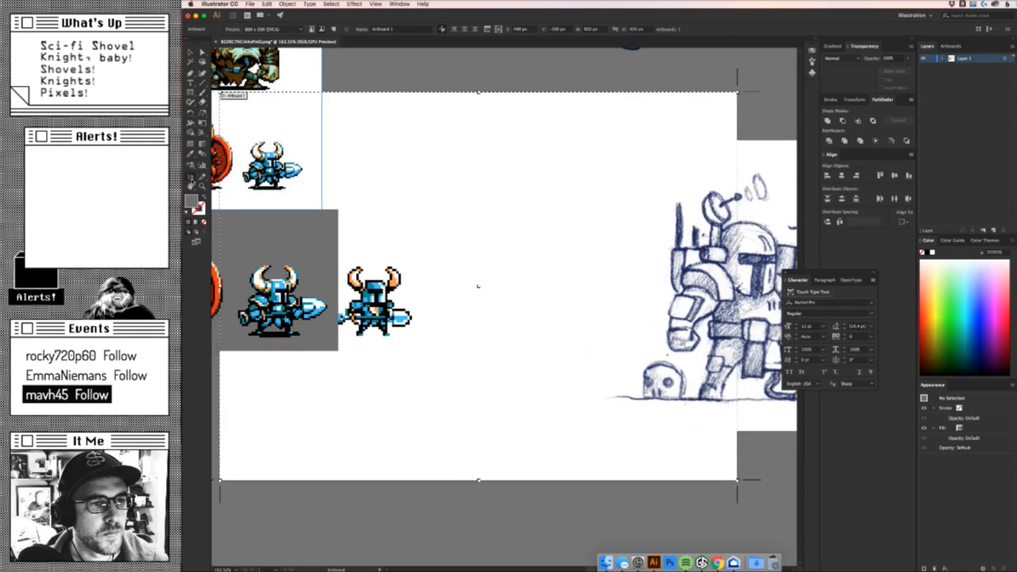
{"action": "key", "text": "Return"}
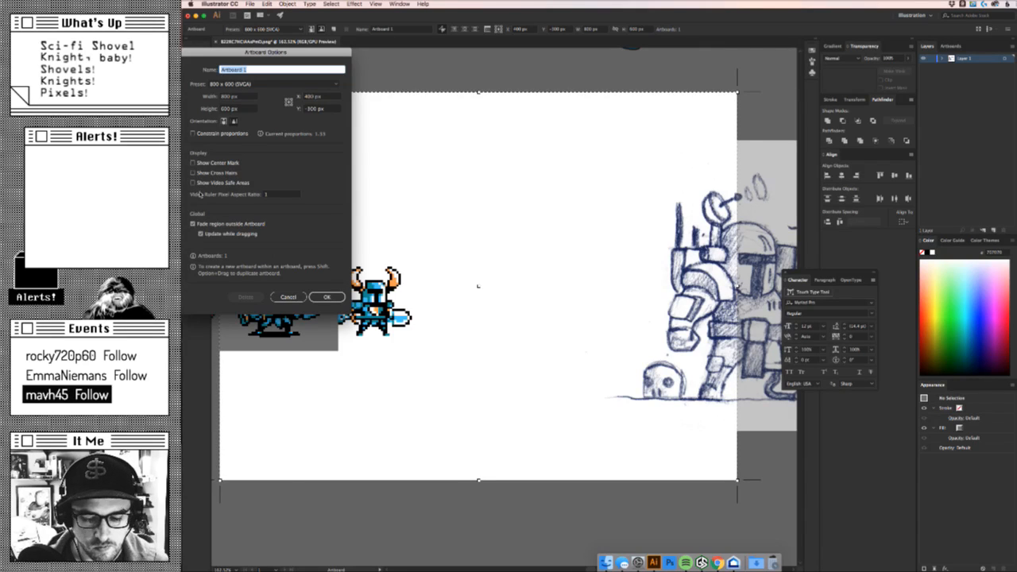
{"action": "left_click", "coordinate": [287, 299]}
{"action": "key", "text": "v"}
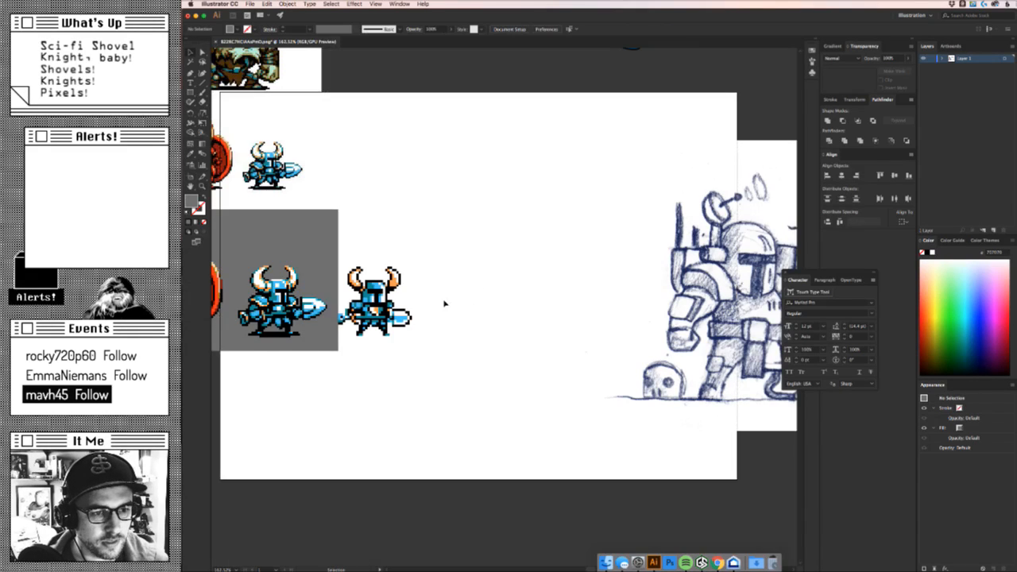
Try drawing a small rectangle over one black pixel at the tip of the front-facing knight's horn.
{"action": "left_click_drag", "start_coordinate": [327, 301], "coordinate": [405, 296]}
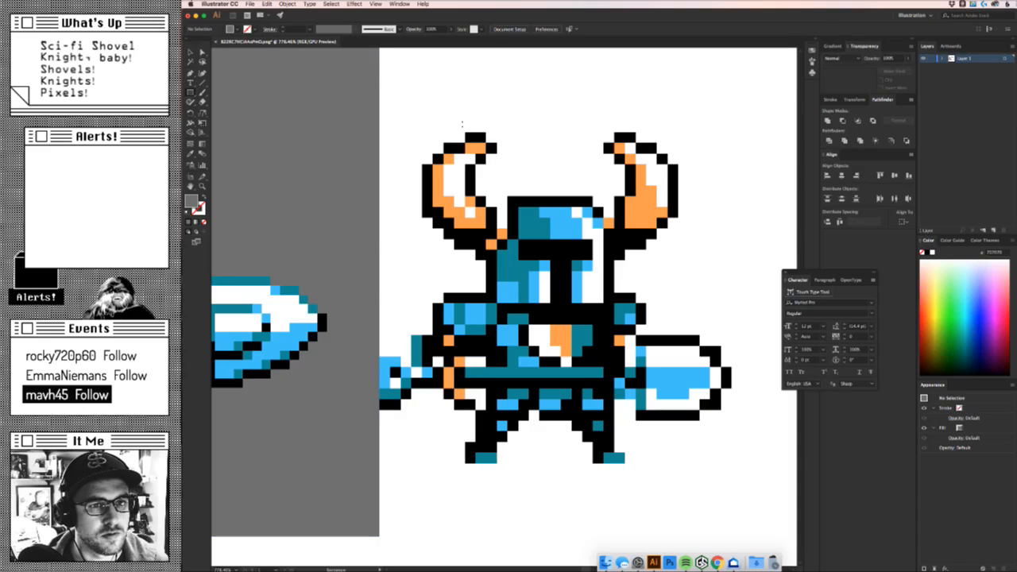
{"action": "left_click_drag", "start_coordinate": [468, 131], "coordinate": [481, 144]}
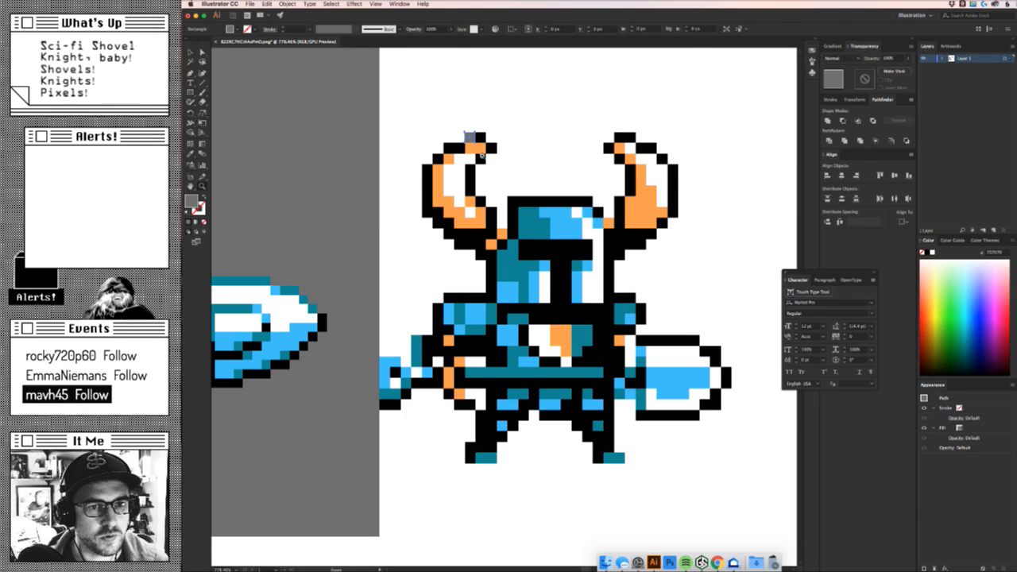
{"action": "scroll", "coordinate": [474, 144], "scroll_direction": "down", "scroll_amount": 3}
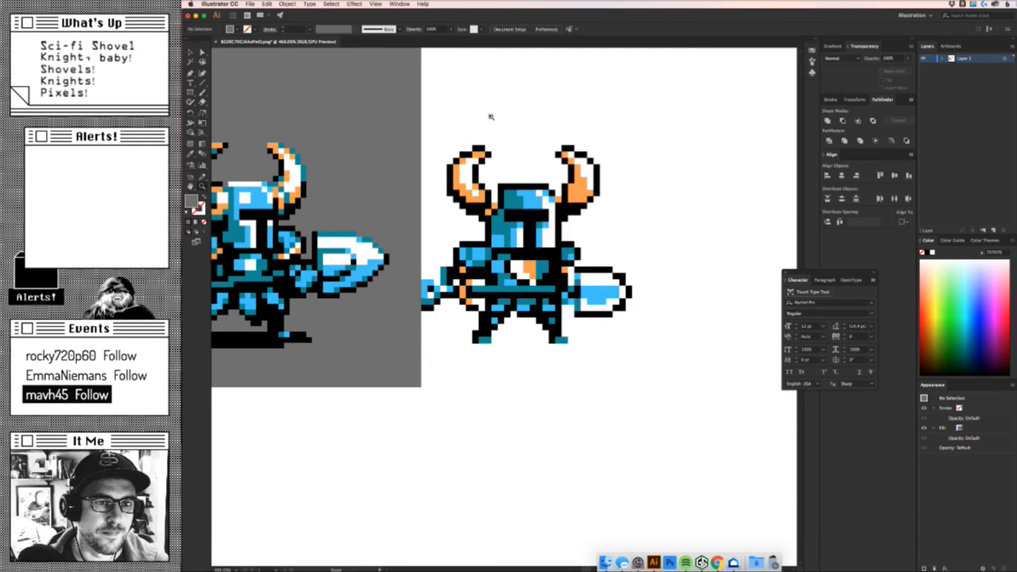
Create a 3 px by 3 px square in the blank area above the front-facing knight's horn.
{"action": "scroll", "coordinate": [490, 113], "scroll_direction": "up", "scroll_amount": 4}
{"action": "key", "text": "m"}
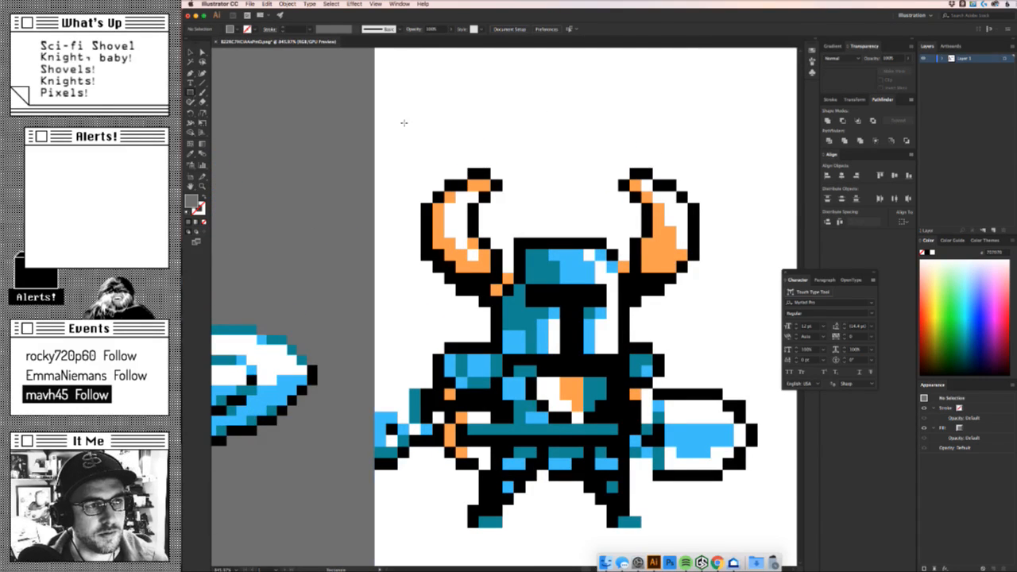
{"action": "left_click", "coordinate": [492, 127]}
{"action": "type", "text": "1"}
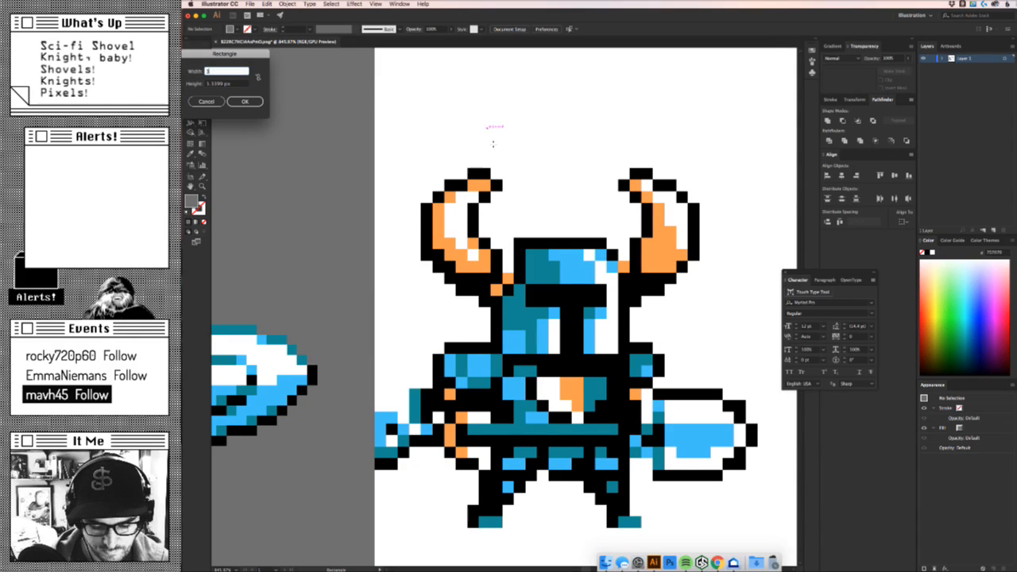
{"action": "key", "text": "Tab"}
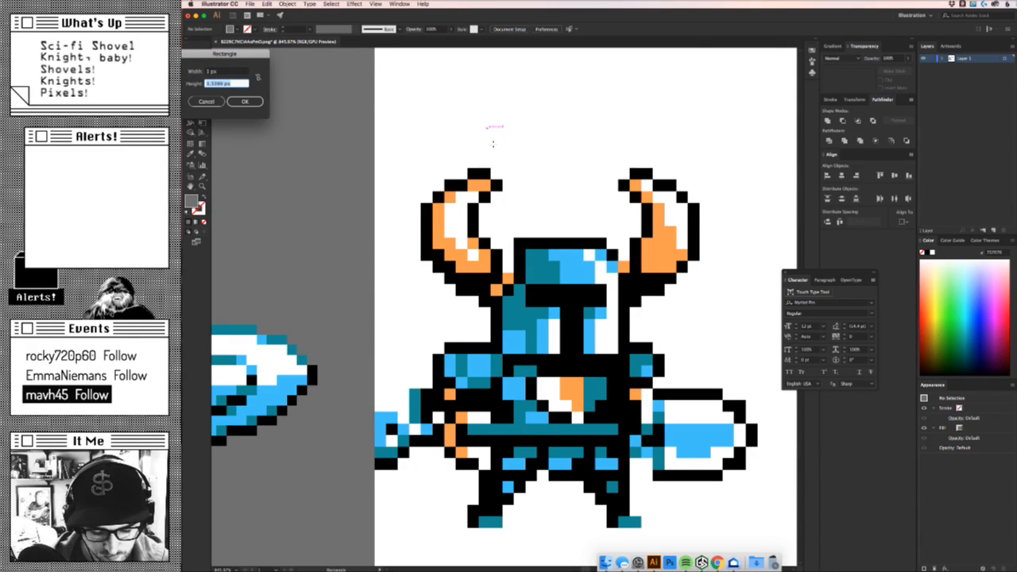
{"action": "type", "text": "1"}
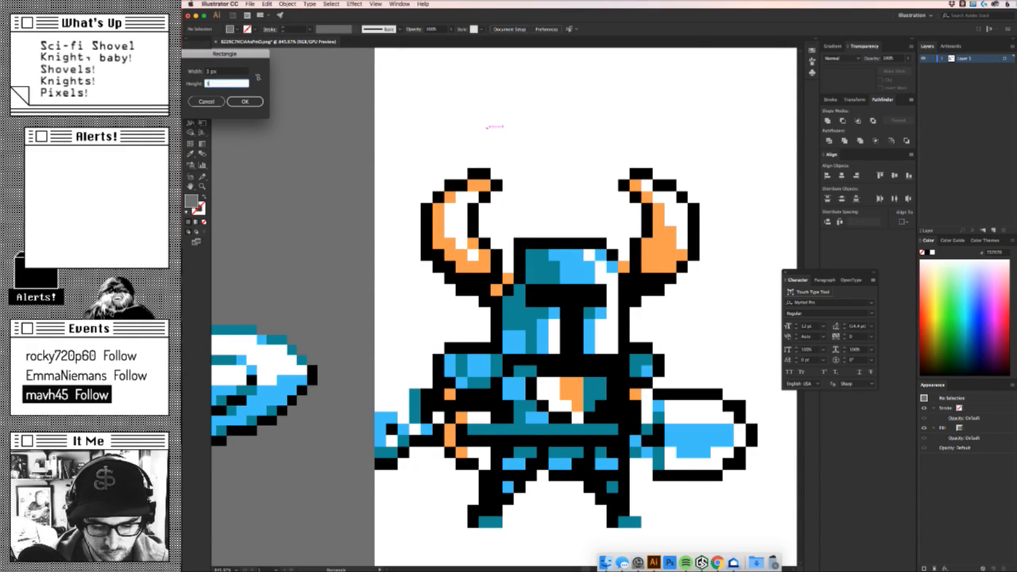
{"action": "left_click", "coordinate": [716, 561]}
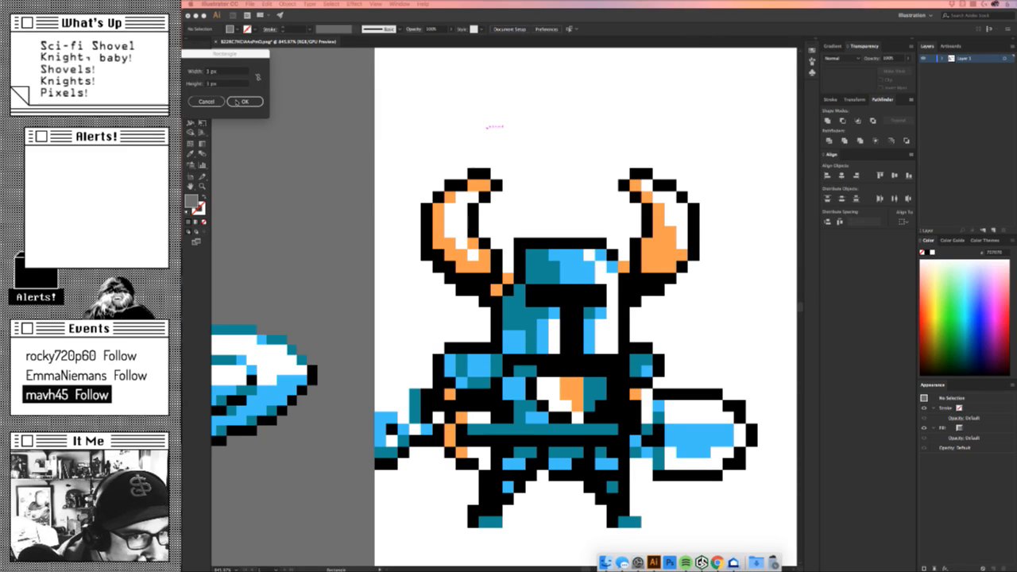
{"action": "left_click", "coordinate": [236, 101]}
{"action": "left_click", "coordinate": [238, 102]}
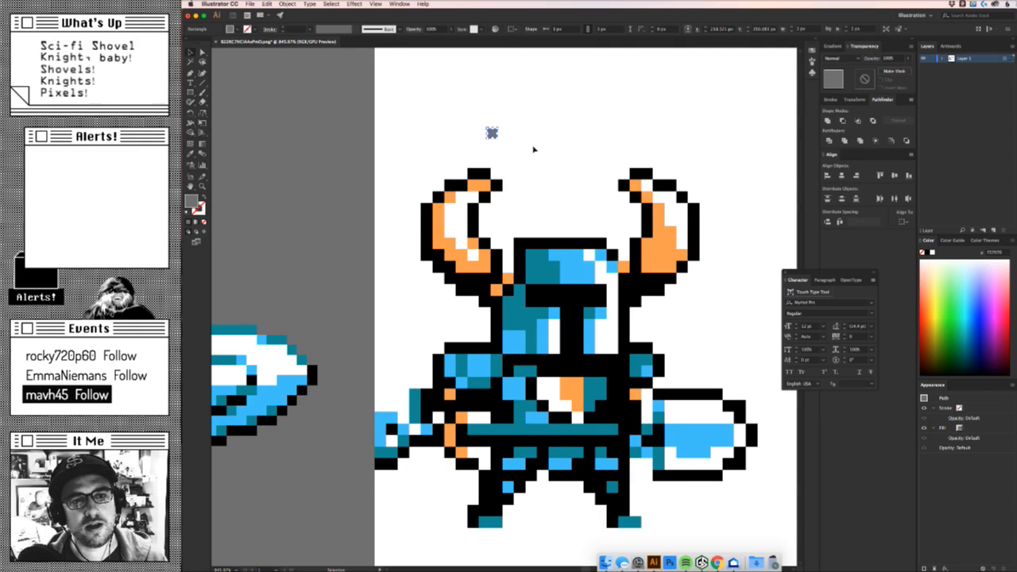
Move the small grey square farther up into the blank artboard area above the front-facing knight, and deselect it.
{"action": "left_click_drag", "start_coordinate": [453, 140], "coordinate": [528, 165]}
{"action": "left_click", "coordinate": [487, 130]}
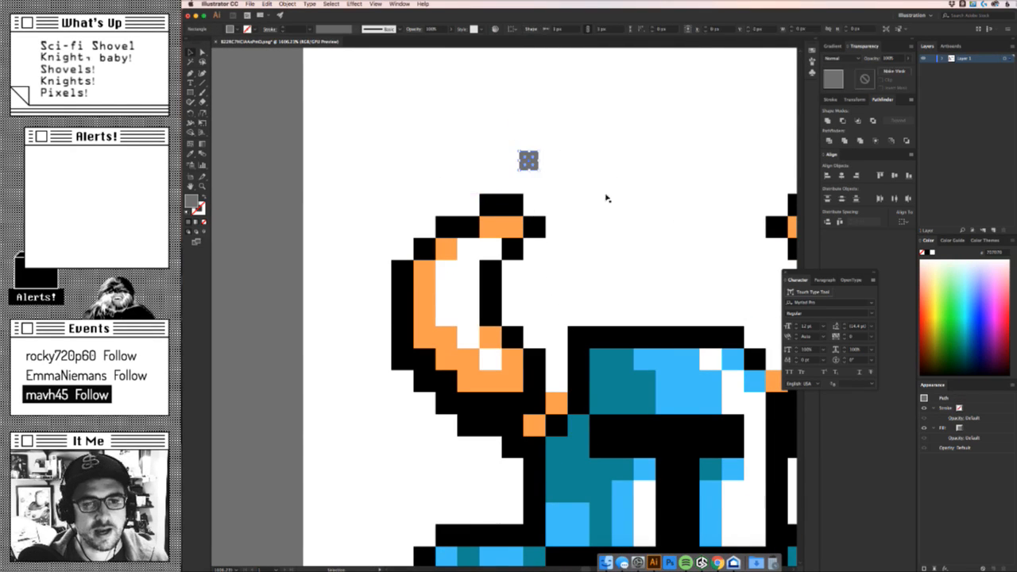
{"action": "left_click_drag", "start_coordinate": [606, 196], "coordinate": [496, 206]}
{"action": "left_click_drag", "start_coordinate": [623, 150], "coordinate": [574, 256]}
{"action": "left_click", "coordinate": [577, 243]}
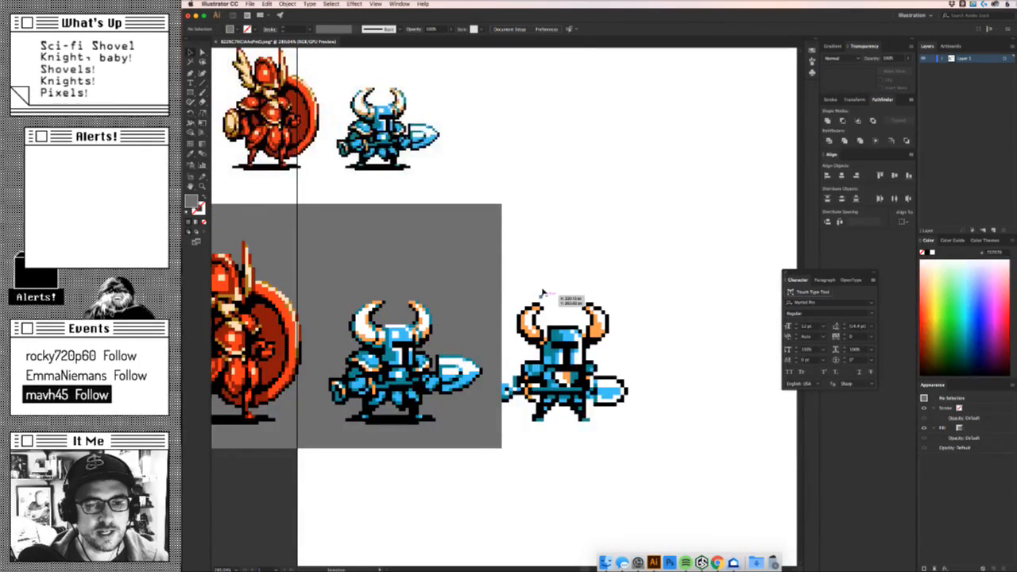
{"action": "left_click", "coordinate": [581, 232]}
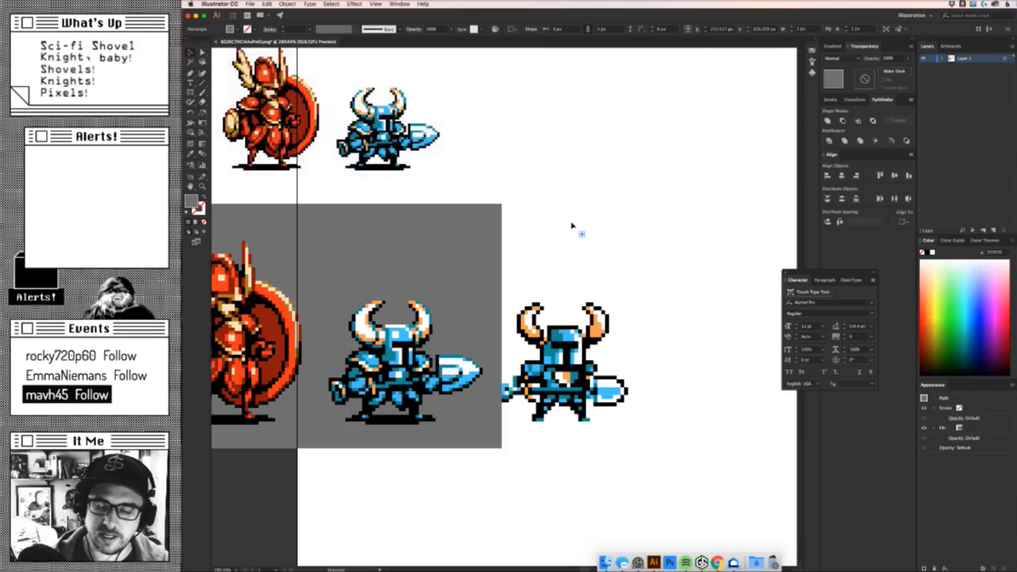
{"action": "left_click_drag", "start_coordinate": [583, 230], "coordinate": [610, 199]}
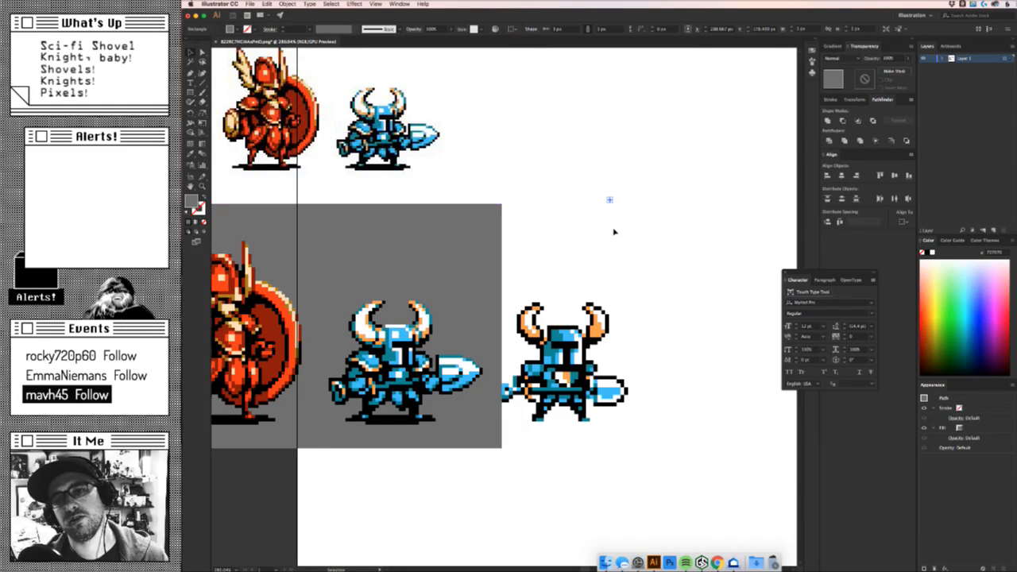
{"action": "left_click", "coordinate": [641, 235]}
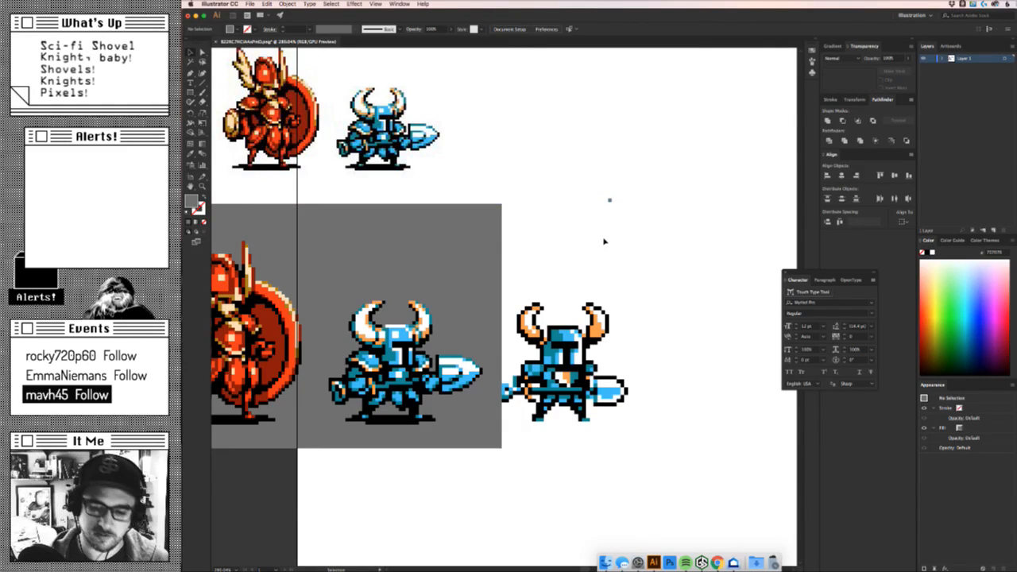
Move the pixel-art reference sheets and the front-facing knight left together until the grey sheet's right edge meets the artboard's left edge.
{"action": "left_click_drag", "start_coordinate": [587, 218], "coordinate": [544, 261]}
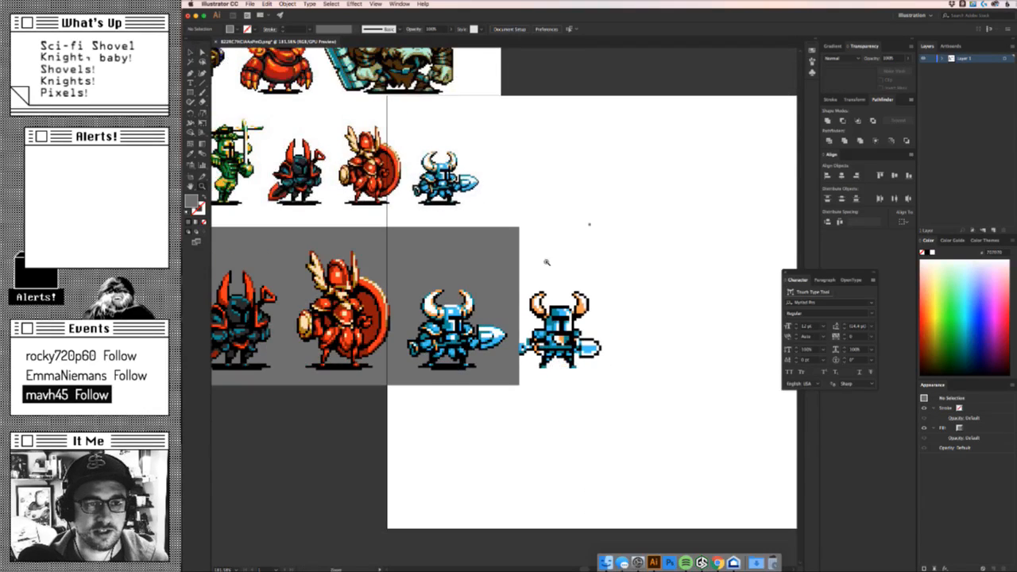
{"action": "left_click_drag", "start_coordinate": [556, 316], "coordinate": [525, 373]}
{"action": "key", "text": "super+z"}
{"action": "left_click_drag", "start_coordinate": [545, 223], "coordinate": [594, 400]}
{"action": "scroll", "coordinate": [548, 397], "scroll_direction": "down", "scroll_amount": 5}
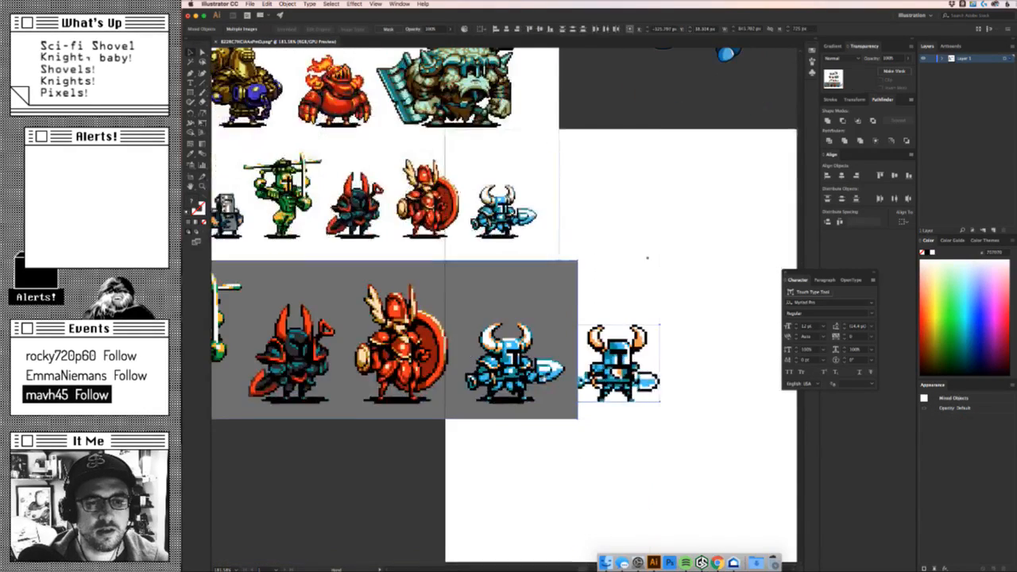
{"action": "scroll", "coordinate": [552, 451], "scroll_direction": "right", "scroll_amount": 2}
{"action": "scroll", "coordinate": [558, 443], "scroll_direction": "up", "scroll_amount": 2}
{"action": "scroll", "coordinate": [558, 443], "scroll_direction": "left", "scroll_amount": 1}
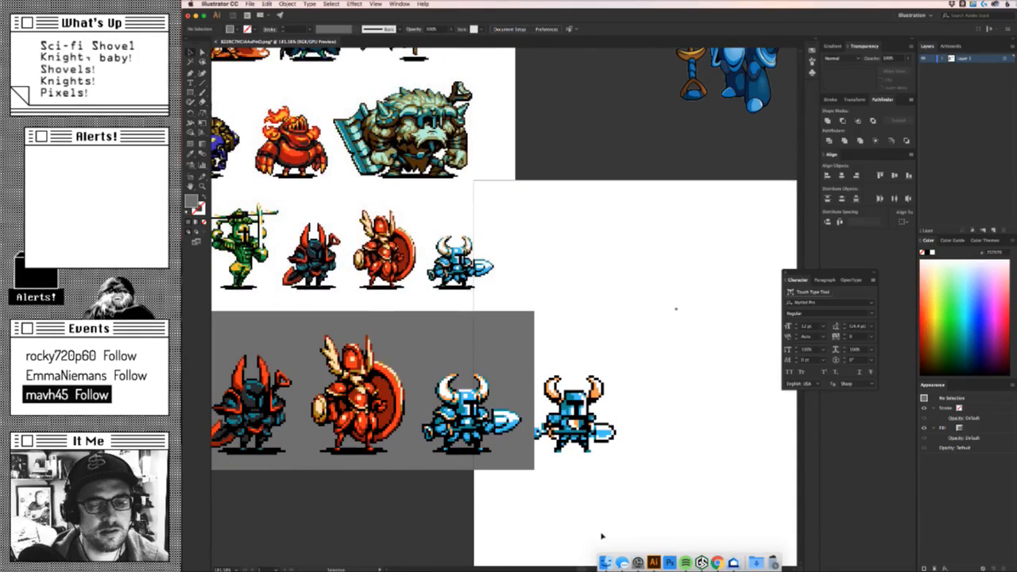
{"action": "left_click_drag", "start_coordinate": [590, 431], "coordinate": [529, 425]}
{"action": "left_click", "coordinate": [574, 408]}
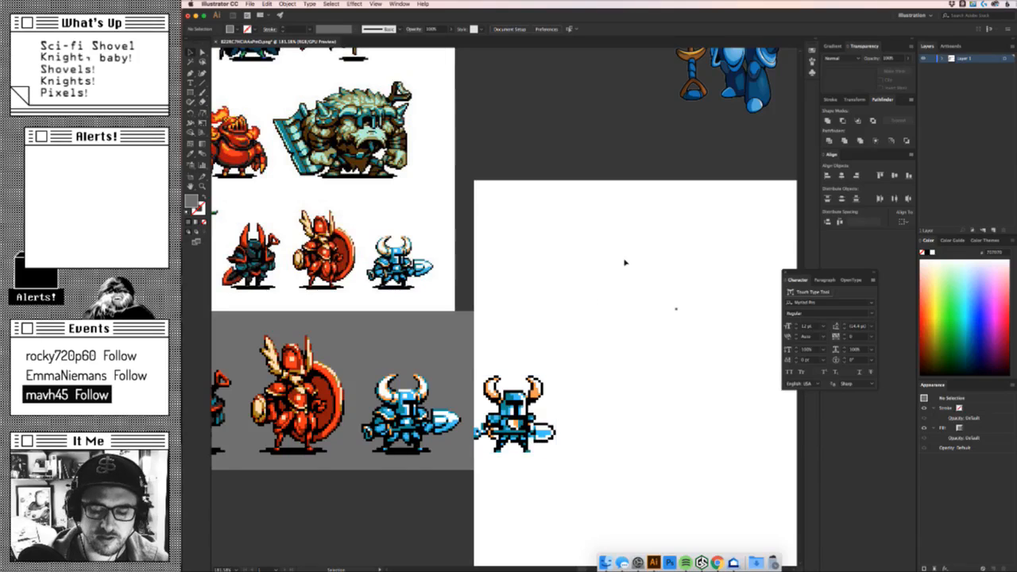
Move the sci-fi knight sketch fully onto the artboard and scale it down.
{"action": "mouse_move", "coordinate": [626, 348]}
{"action": "left_mouse_down"}
{"action": "mouse_move", "coordinate": [556, 344]}
{"action": "mouse_move", "coordinate": [511, 314]}
{"action": "mouse_move", "coordinate": [474, 447]}
{"action": "mouse_move", "coordinate": [452, 291]}
{"action": "left_mouse_up"}
{"action": "left_click_drag", "start_coordinate": [532, 296], "coordinate": [469, 302]}
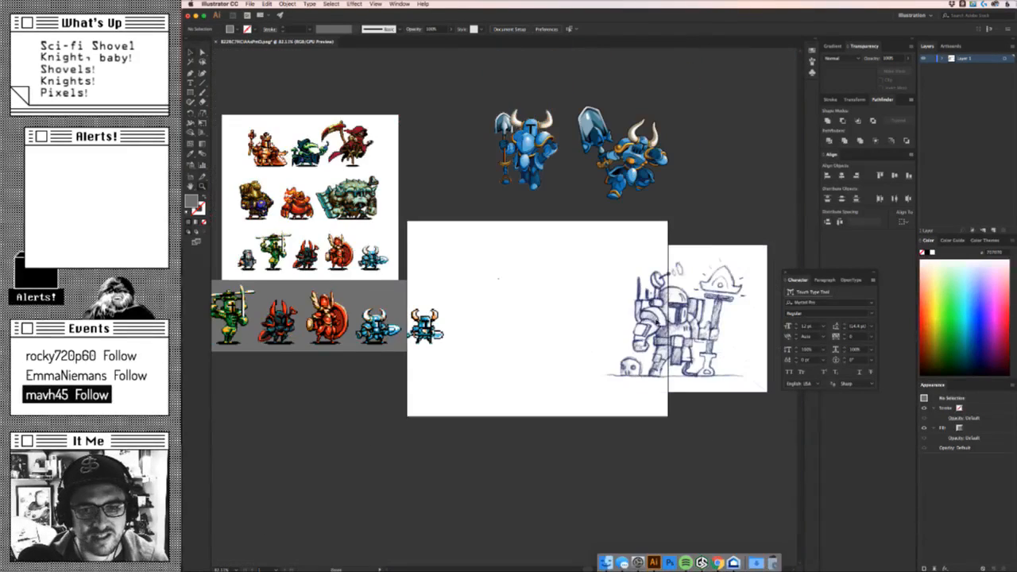
{"action": "left_click_drag", "start_coordinate": [679, 330], "coordinate": [601, 326]}
{"action": "mouse_move", "coordinate": [689, 387]}
{"action": "left_mouse_down"}
{"action": "mouse_move", "coordinate": [699, 391]}
{"action": "mouse_move", "coordinate": [593, 308]}
{"action": "left_mouse_up"}
{"action": "key", "text": "z"}
{"action": "left_click_drag", "start_coordinate": [540, 341], "coordinate": [603, 339]}
{"action": "key", "text": "v"}
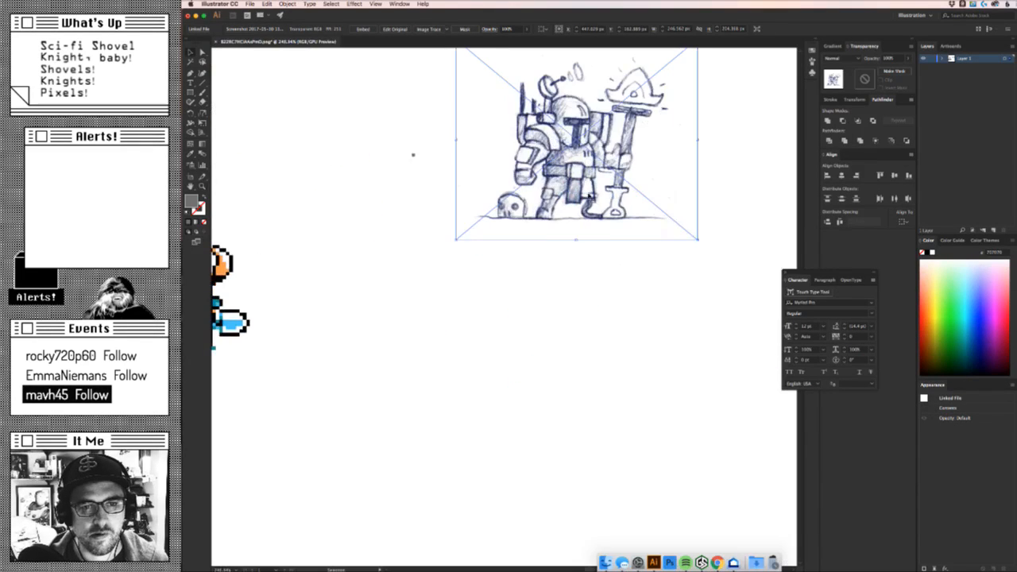
{"action": "left_click_drag", "start_coordinate": [589, 196], "coordinate": [664, 267]}
Move the small grey square into the blank space just right of the front-facing pixel knight.
{"action": "left_click_drag", "start_coordinate": [414, 155], "coordinate": [421, 217]}
{"action": "left_click_drag", "start_coordinate": [471, 251], "coordinate": [528, 271]}
{"action": "left_click", "coordinate": [569, 282]}
{"action": "left_click_drag", "start_coordinate": [594, 197], "coordinate": [442, 260]}
{"action": "left_click_drag", "start_coordinate": [415, 285], "coordinate": [514, 258]}
Show the document grid and set its gridlines to every 3 px.
{"action": "key", "text": "a"}
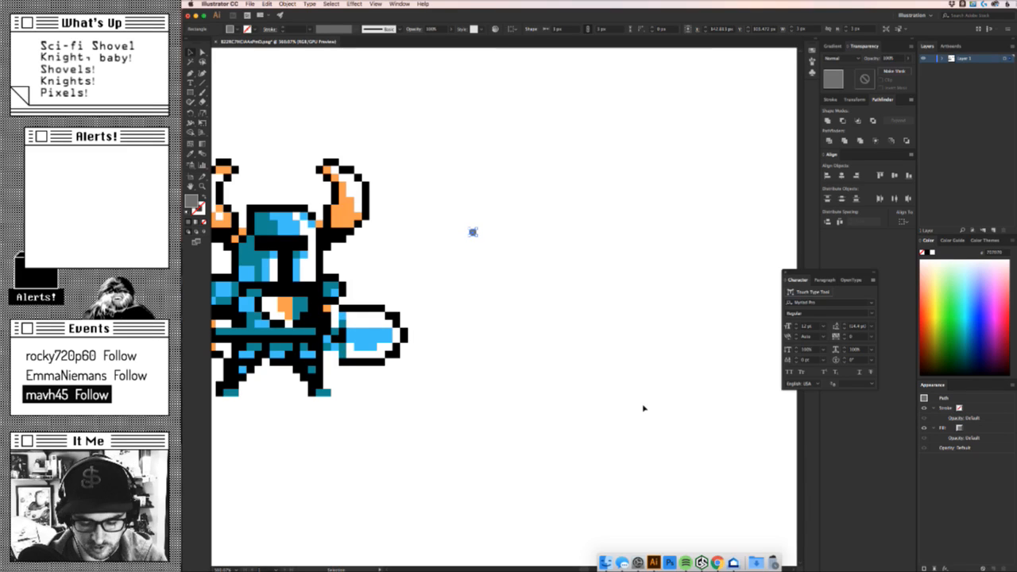
{"action": "key", "text": "super+apostrophe"}
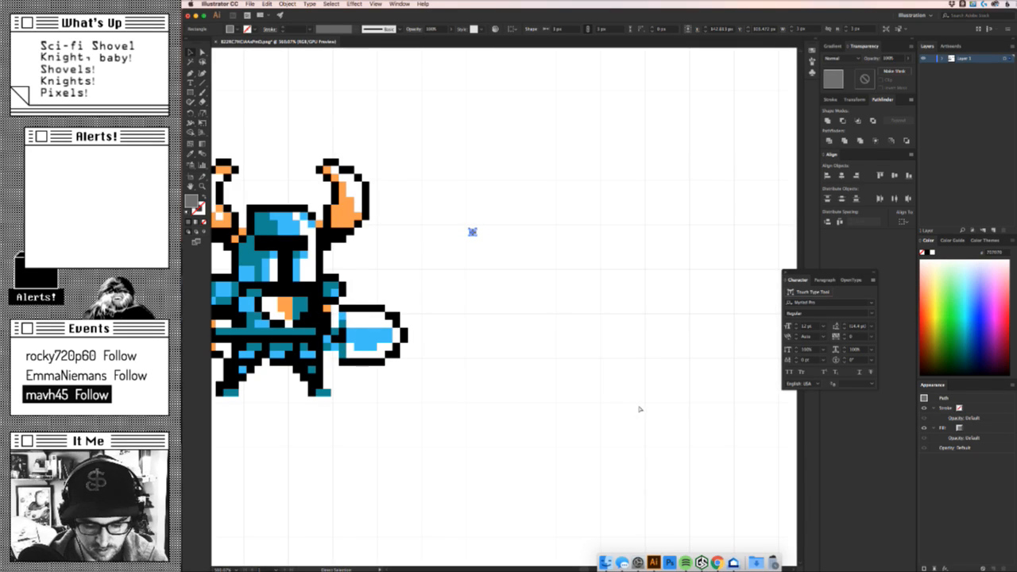
{"action": "key", "text": "super+k"}
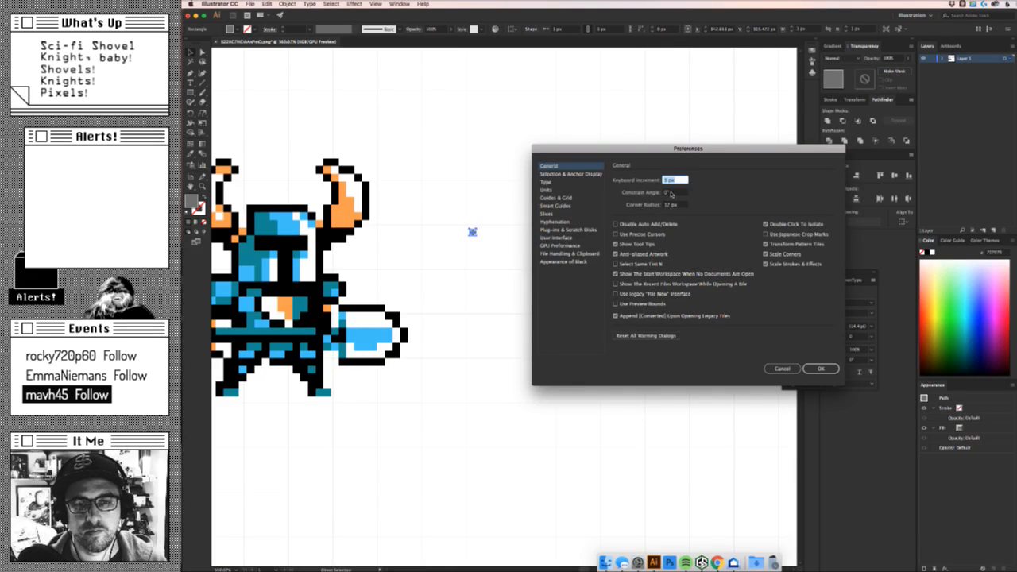
{"action": "left_click", "coordinate": [557, 198]}
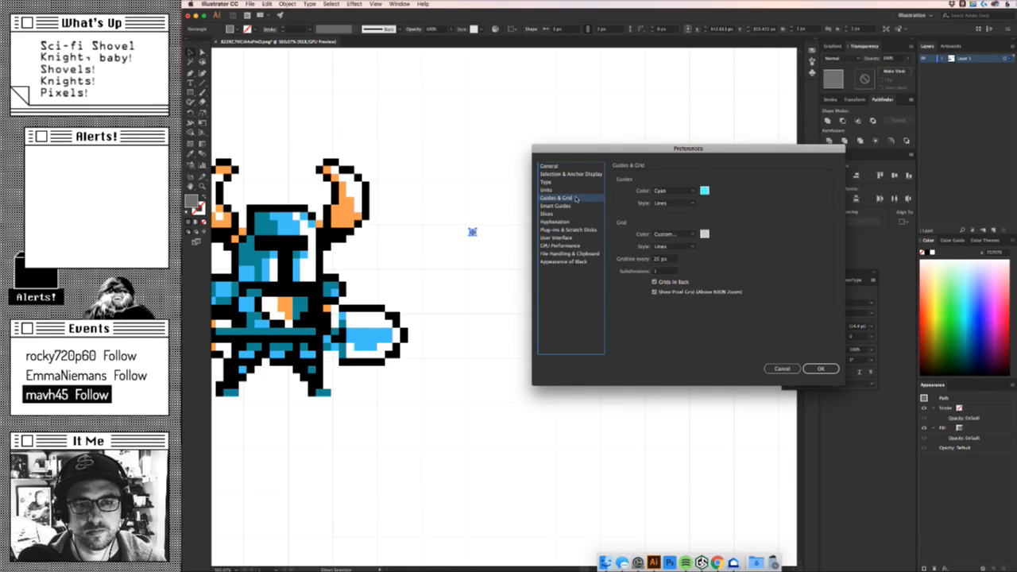
{"action": "double_click", "coordinate": [661, 262]}
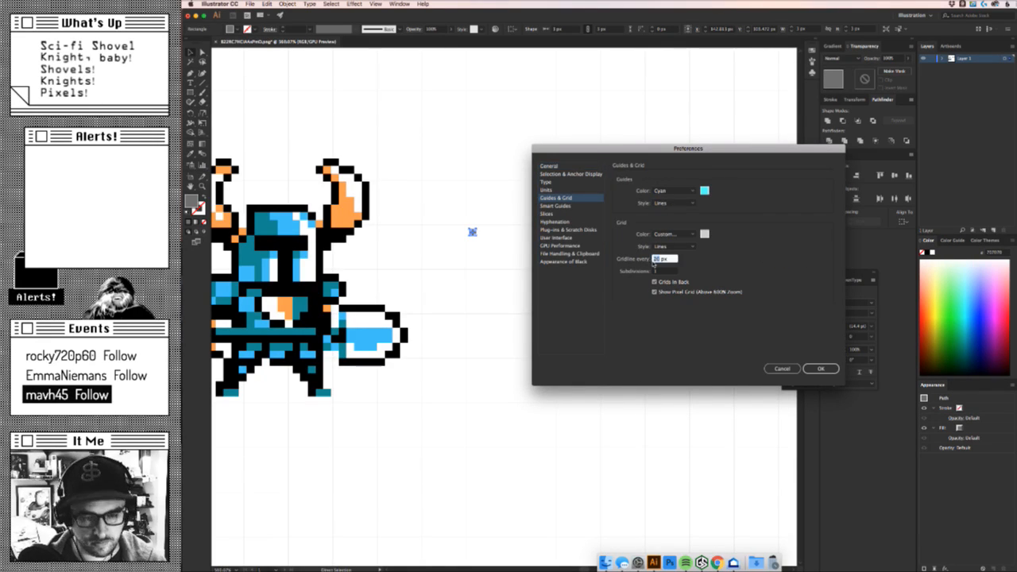
{"action": "type", "text": "3"}
{"action": "key", "text": "Tab"}
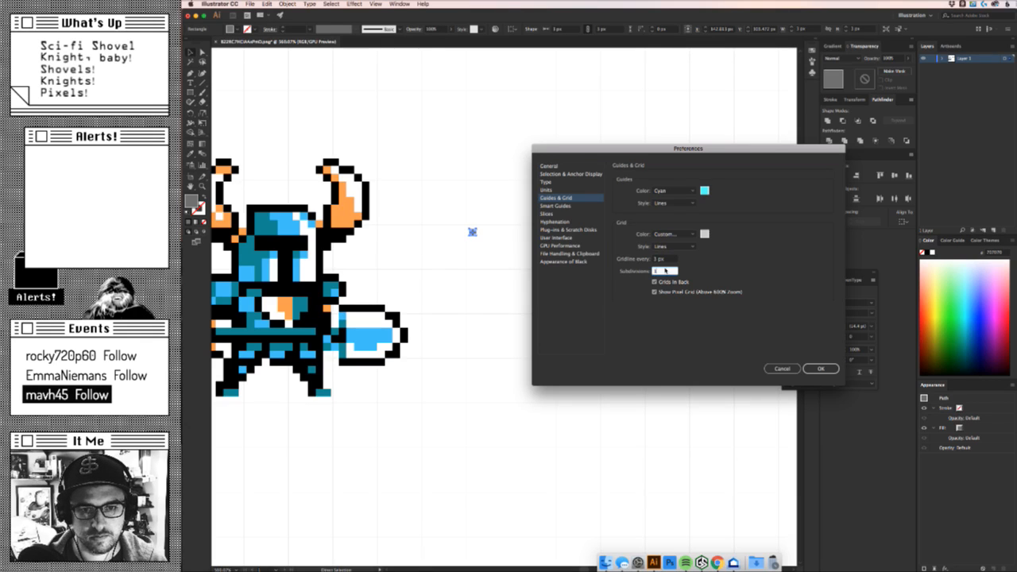
{"action": "left_click", "coordinate": [813, 370]}
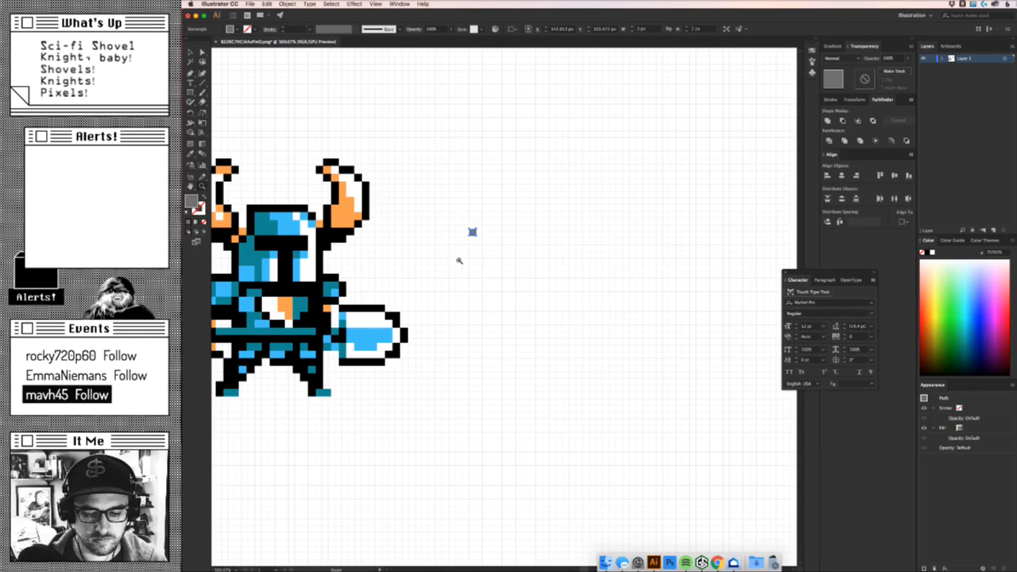
Adjust the small grey square's position beside the front-facing pixel knight and turn on Snap to Grid.
{"action": "left_click_drag", "start_coordinate": [458, 260], "coordinate": [601, 270]}
{"action": "key", "text": "v"}
{"action": "left_click", "coordinate": [560, 270]}
{"action": "mouse_move", "coordinate": [495, 187]}
{"action": "left_mouse_down"}
{"action": "mouse_move", "coordinate": [499, 178]}
{"action": "mouse_move", "coordinate": [499, 189]}
{"action": "left_mouse_up"}
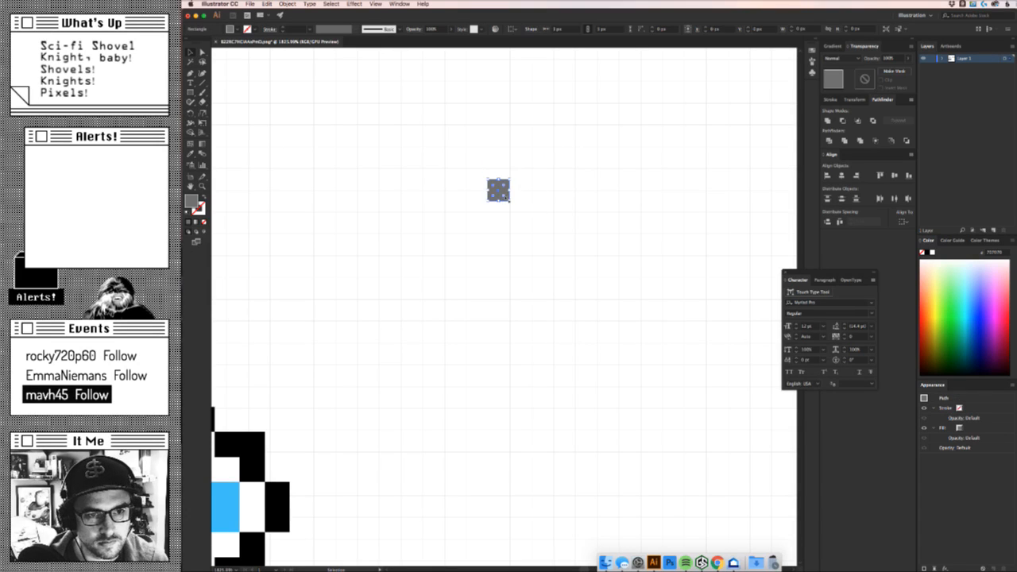
{"action": "left_click", "coordinate": [399, 4]}
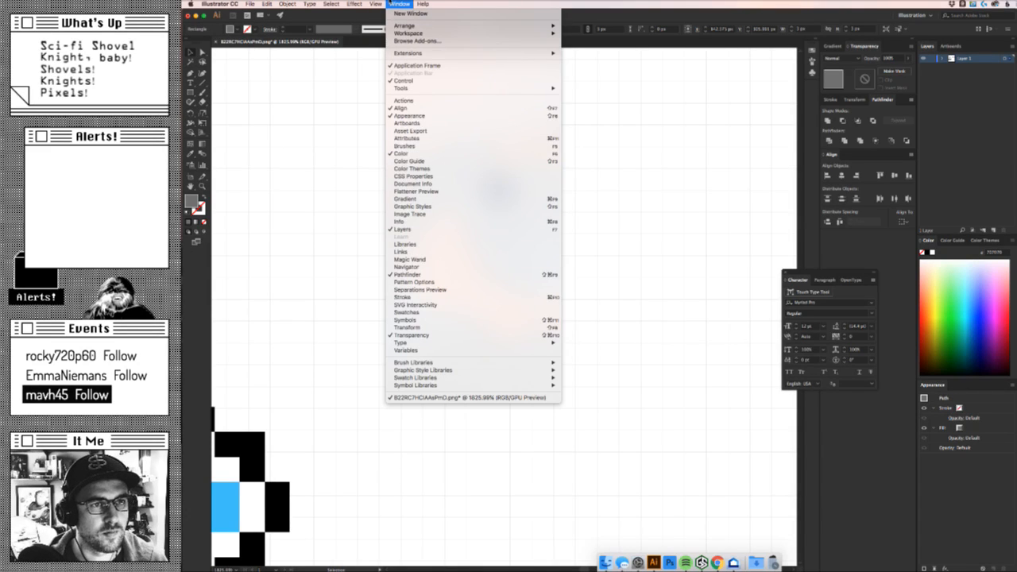
{"action": "mouse_move", "coordinate": [375, 4]}
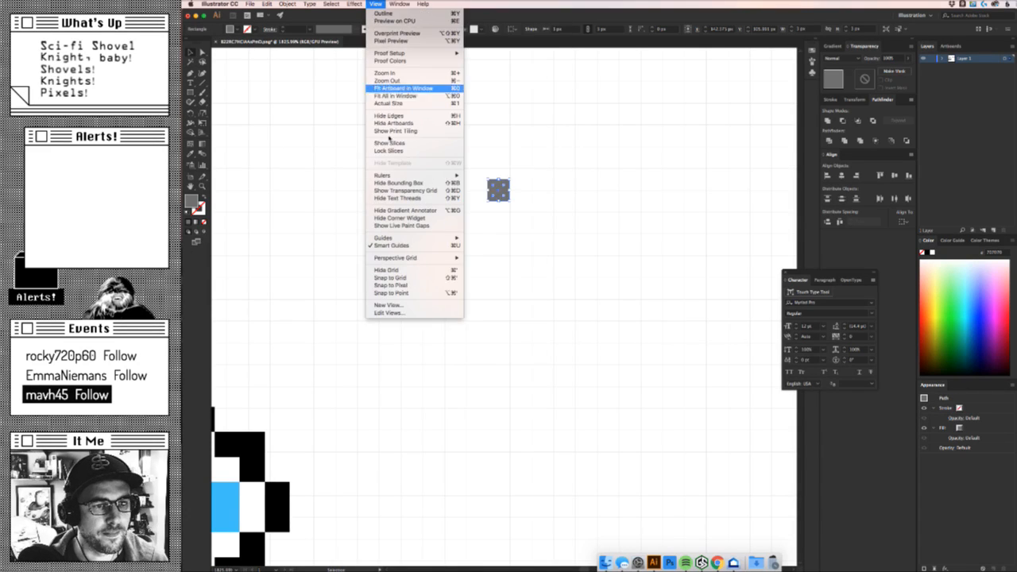
{"action": "left_click", "coordinate": [420, 277]}
Nudge the grey square in grid increments until it sits exactly in one grid cell right of the front-facing knight.
{"action": "key", "text": "Right"}
{"action": "key", "text": "Up"}
{"action": "key", "text": "Left"}
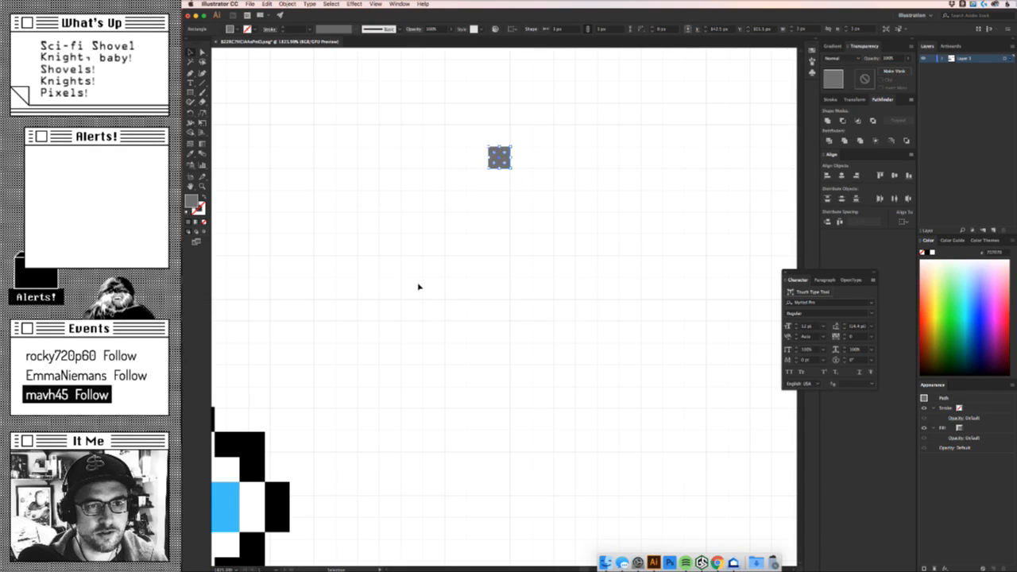
{"action": "key", "text": "Down"}
{"action": "key", "text": "Down"}
{"action": "key", "text": "Down"}
{"action": "key", "text": "Down"}
{"action": "key", "text": "Down"}
{"action": "key", "text": "Down"}
{"action": "key", "text": "Up"}
{"action": "key", "text": "Up"}
{"action": "key", "text": "Up"}
{"action": "key", "text": "Up"}
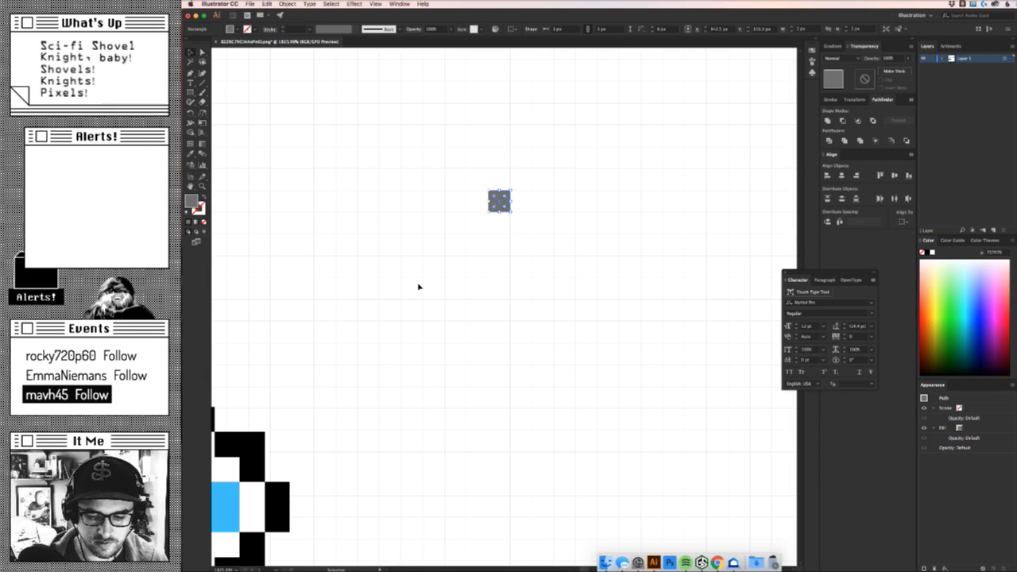
{"action": "key", "text": "Up"}
{"action": "key", "text": "Right"}
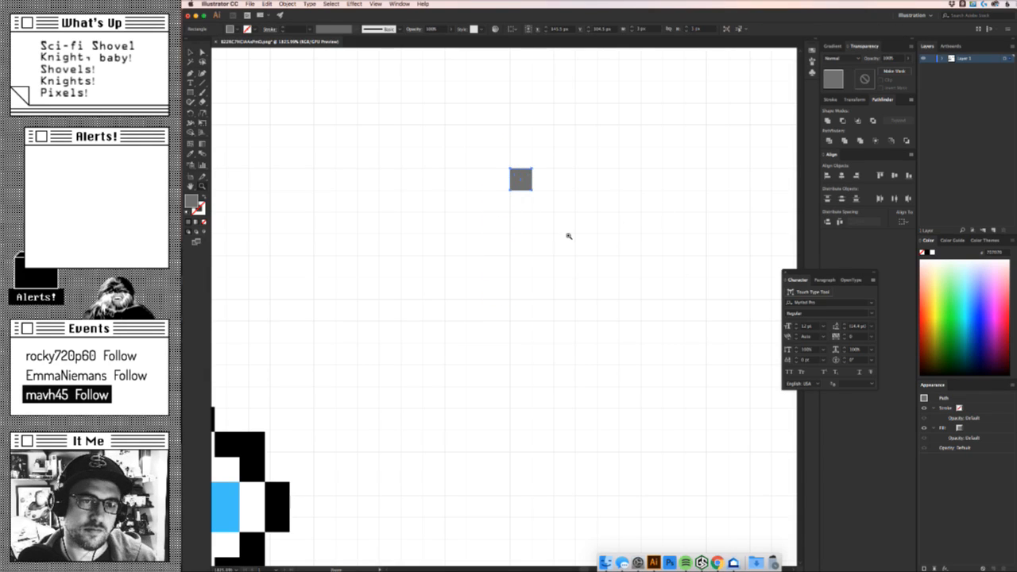
{"action": "left_click_drag", "start_coordinate": [569, 236], "coordinate": [658, 278]}
{"action": "left_click", "coordinate": [634, 249]}
{"action": "left_click_drag", "start_coordinate": [657, 231], "coordinate": [611, 261]}
{"action": "key", "text": "Down"}
{"action": "key", "text": "Left"}
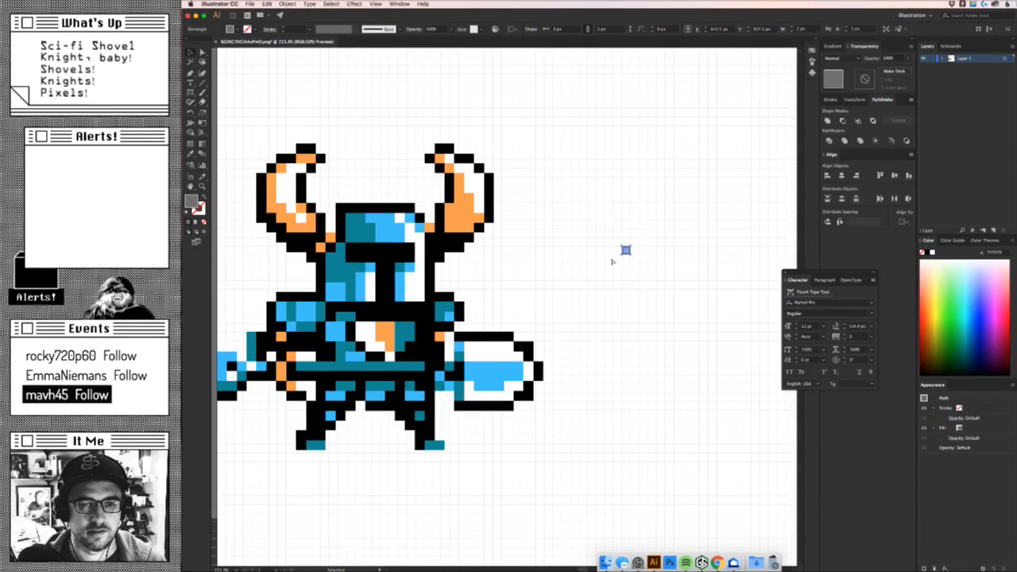
Duplicate the grey square seven times to the right, one grid cell apart, to make a row of eight.
{"action": "key", "text": "alt+Right"}
{"action": "key", "text": "alt+Right"}
{"action": "key", "text": "alt+Right"}
{"action": "key", "text": "alt+Right"}
{"action": "key", "text": "alt+Right"}
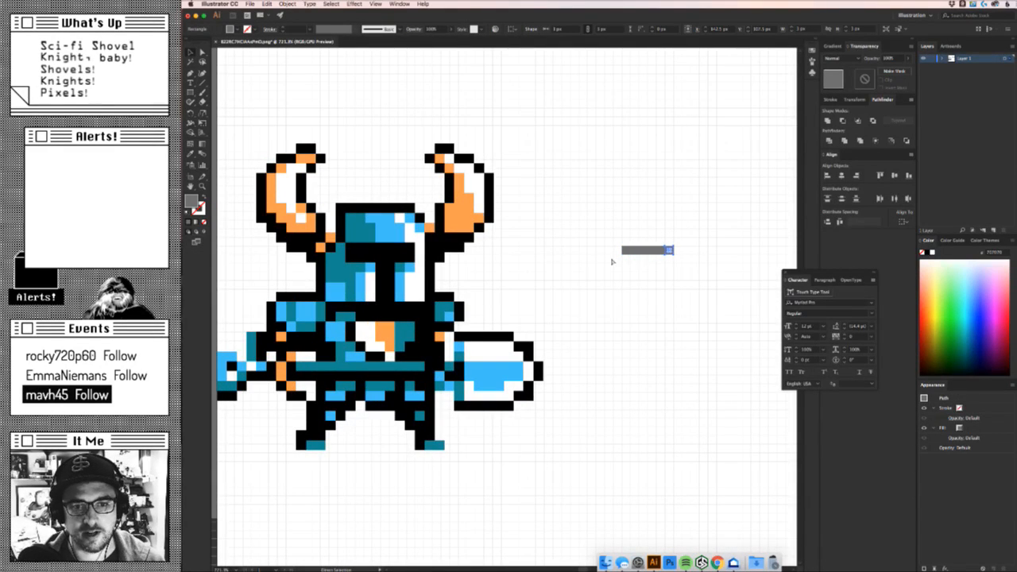
{"action": "key", "text": "alt+Right"}
{"action": "key", "text": "alt+Right"}
Duplicate the row of eight grey squares twice to build a solid block three squares tall.
{"action": "left_click", "coordinate": [667, 354]}
{"action": "left_click_drag", "start_coordinate": [693, 365], "coordinate": [623, 362]}
{"action": "left_click_drag", "start_coordinate": [653, 359], "coordinate": [381, 395]}
{"action": "mouse_move", "coordinate": [505, 343]}
{"action": "left_mouse_down"}
{"action": "mouse_move", "coordinate": [429, 345]}
{"action": "mouse_move", "coordinate": [449, 354]}
{"action": "mouse_move", "coordinate": [572, 309]}
{"action": "mouse_move", "coordinate": [443, 332]}
{"action": "left_mouse_up"}
{"action": "key", "text": "v"}
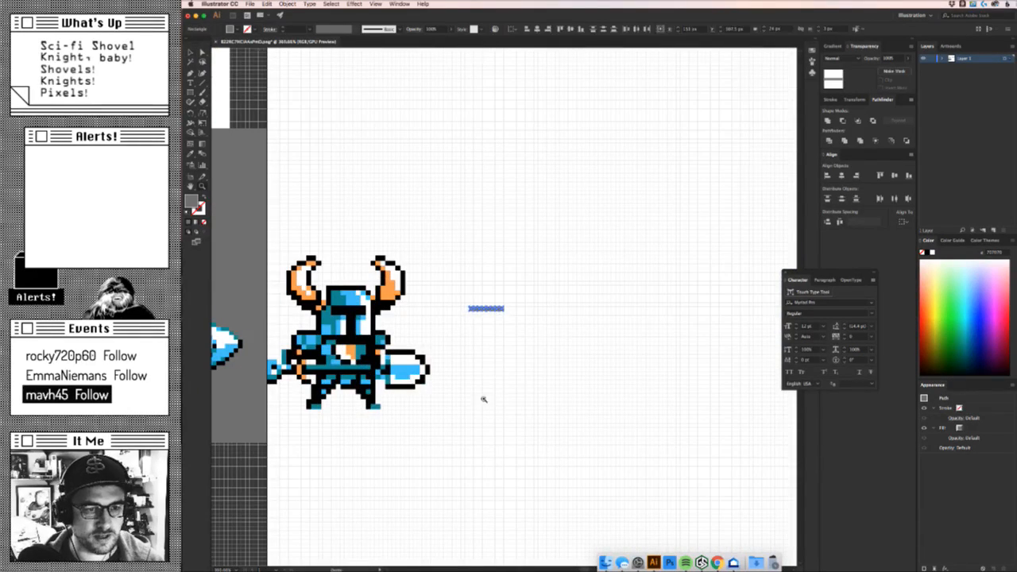
{"action": "left_click_drag", "start_coordinate": [481, 400], "coordinate": [631, 349]}
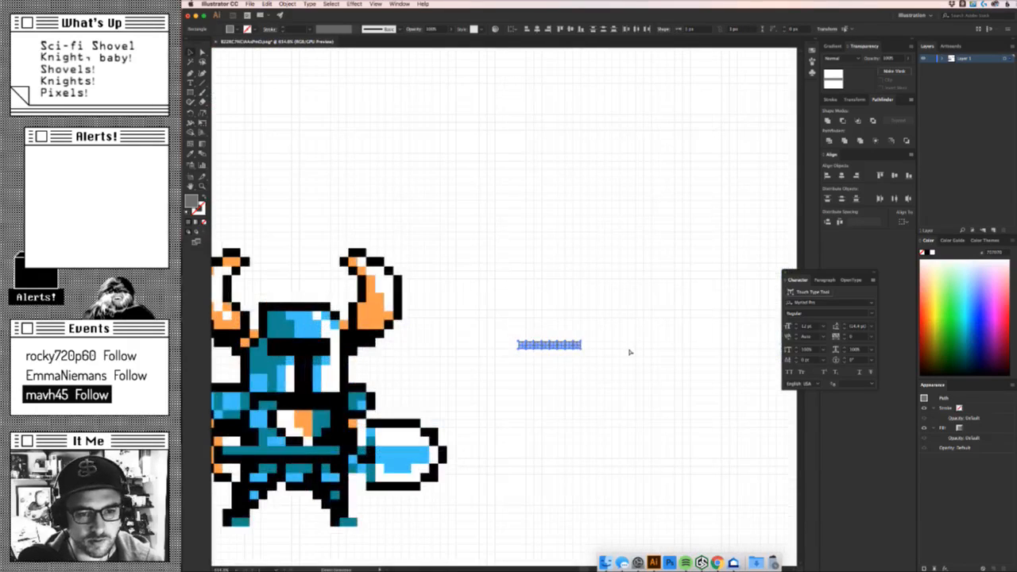
{"action": "left_click", "coordinate": [597, 368]}
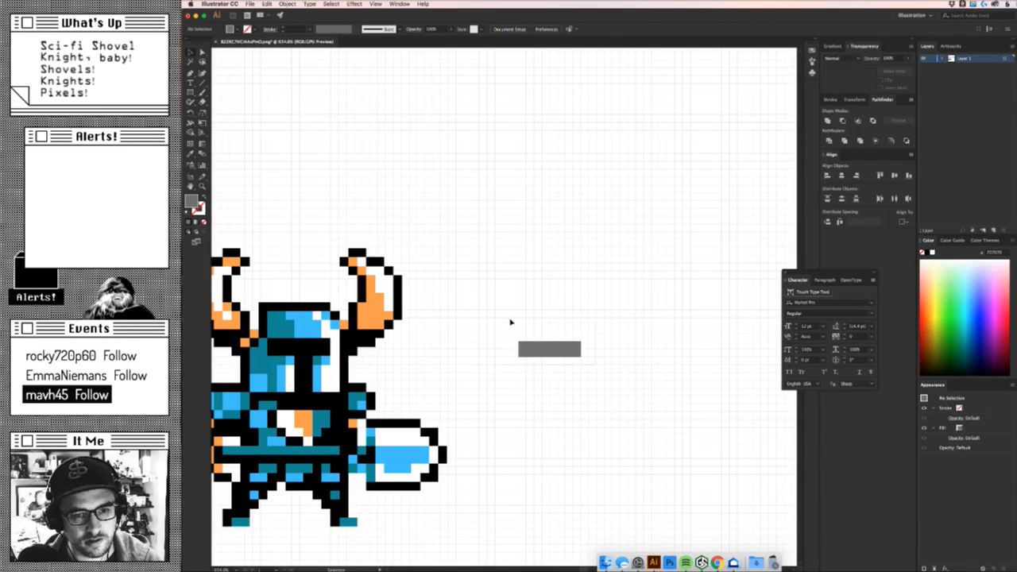
{"action": "left_click", "coordinate": [566, 344]}
{"action": "left_click", "coordinate": [620, 373]}
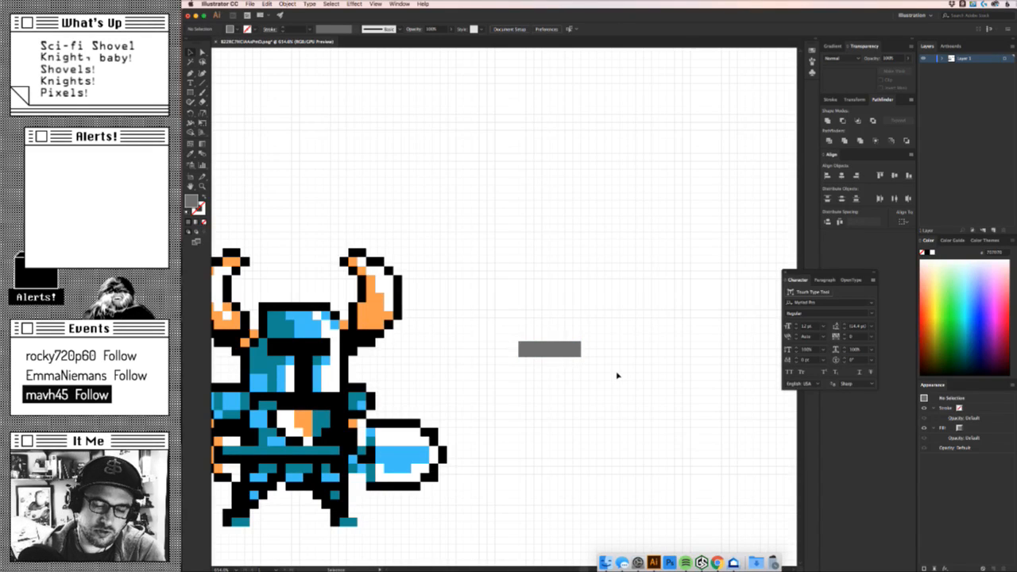
{"action": "key", "text": "a"}
{"action": "left_click", "coordinate": [516, 343]}
{"action": "key", "text": "super+shift+a"}
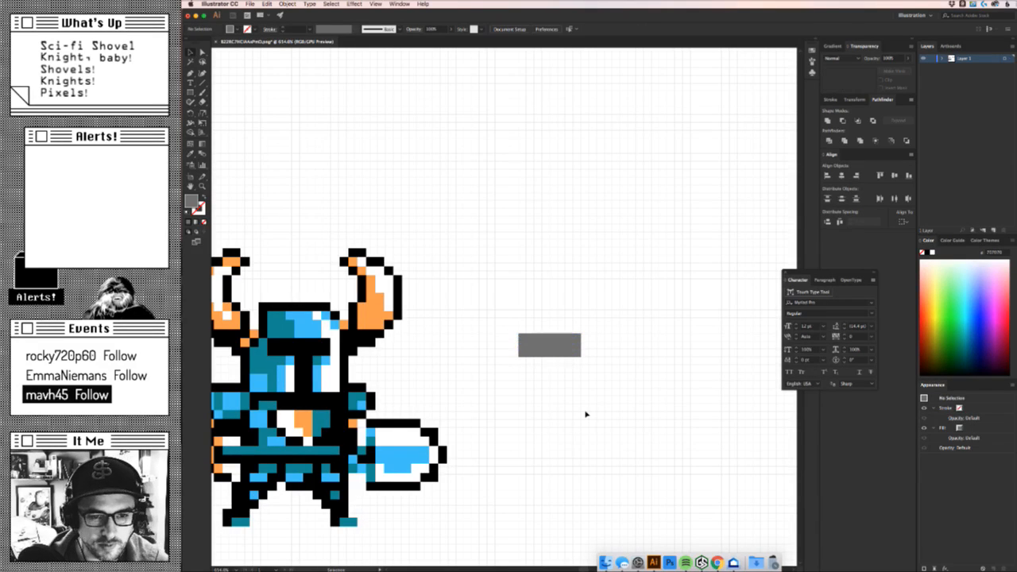
Duplicate the block's two rightmost columns to the right, making it ten squares wide.
{"action": "left_click", "coordinate": [567, 345]}
{"action": "key", "text": "alt+Right"}
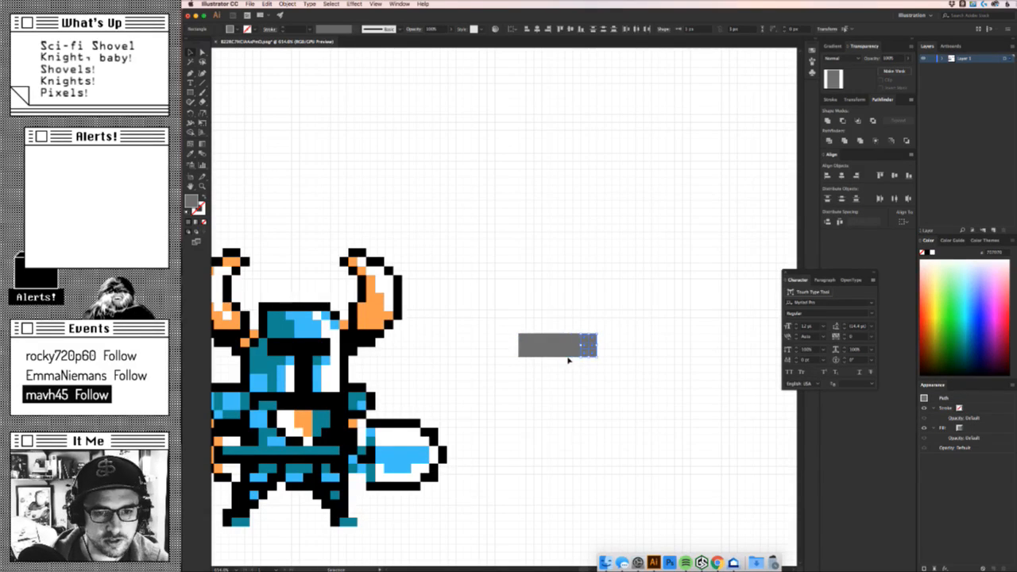
{"action": "key", "text": "super+shift+a"}
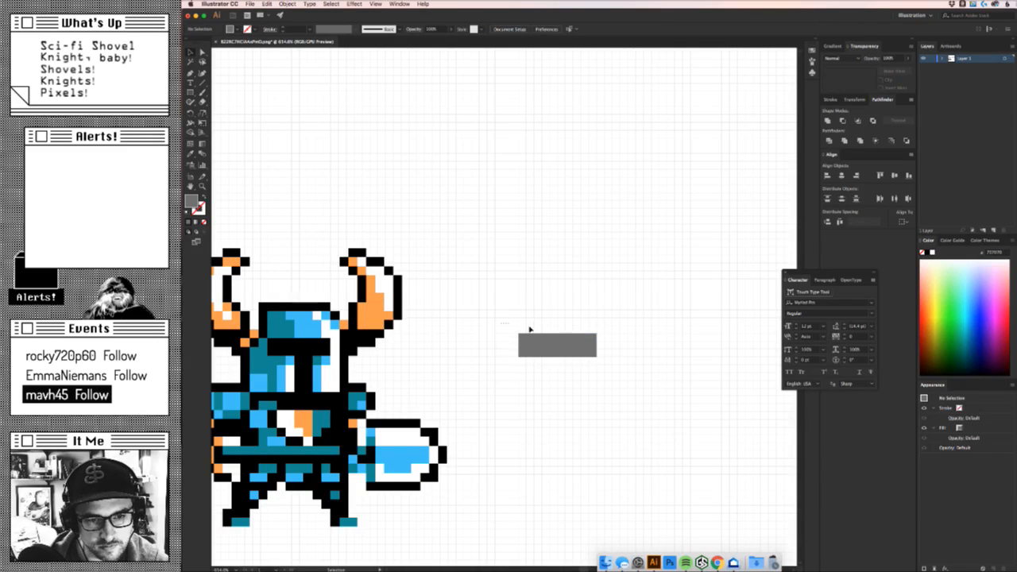
Switch to Spotify, move its window down off the artwork, and return to Illustrator.
{"action": "scroll", "coordinate": [560, 318], "scroll_direction": "down", "scroll_amount": 1}
{"action": "scroll", "coordinate": [561, 318], "scroll_direction": "down", "scroll_amount": 4}
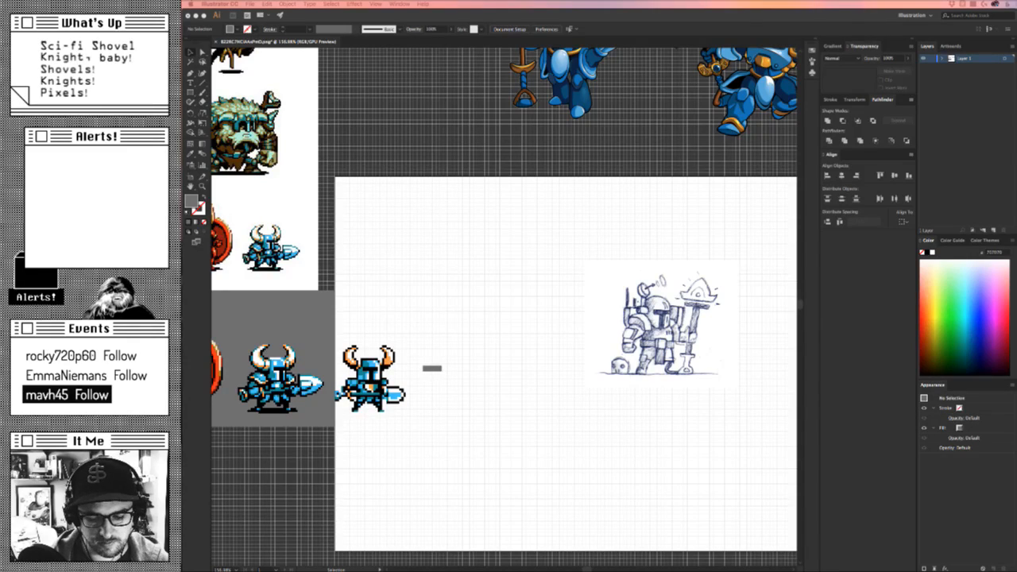
{"action": "key", "text": "super+Tab"}
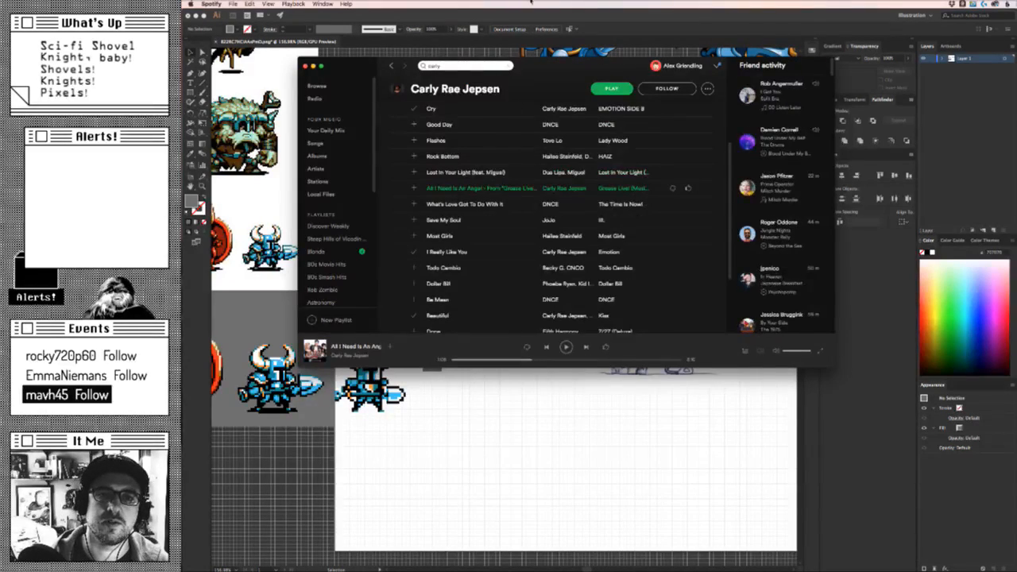
{"action": "left_click_drag", "start_coordinate": [591, 75], "coordinate": [648, 571]}
{"action": "key", "text": "super+Tab"}
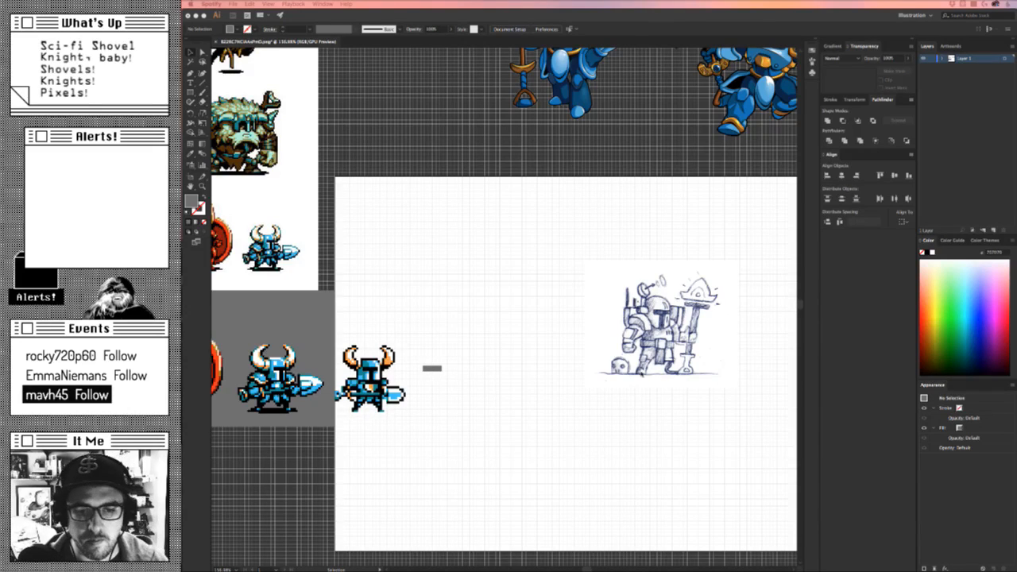
Duplicate the grey block's end column one cell to the right, making it eleven squares wide.
{"action": "left_click", "coordinate": [585, 392]}
{"action": "key", "text": "z"}
{"action": "left_click_drag", "start_coordinate": [431, 368], "coordinate": [572, 349]}
{"action": "key", "text": "super+c"}
{"action": "key", "text": "super+f"}
{"action": "key", "text": "Right"}
{"action": "left_click", "coordinate": [637, 352]}
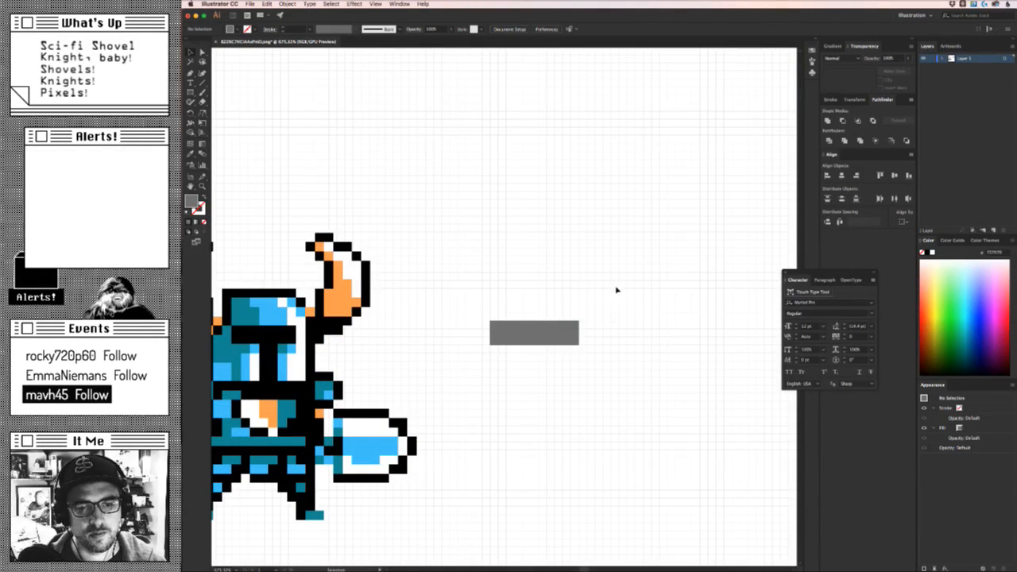
Move the whole grey block four grid cells to the right.
{"action": "left_click_drag", "start_coordinate": [616, 290], "coordinate": [474, 357]}
{"action": "key", "text": "Right"}
{"action": "key", "text": "Right"}
{"action": "key", "text": "Right"}
{"action": "key", "text": "Right"}
{"action": "left_click", "coordinate": [633, 379]}
Fill the whole block with the black sampled from the front-facing knight's visor using the Eyedropper.
{"action": "left_click", "coordinate": [543, 330]}
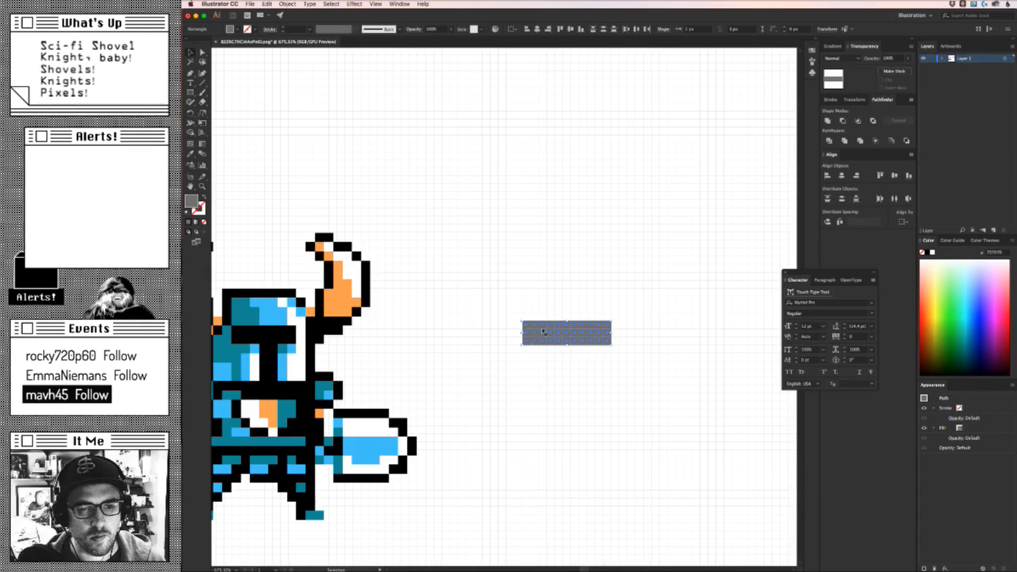
{"action": "key", "text": "i"}
{"action": "left_click", "coordinate": [280, 334]}
{"action": "key", "text": "v"}
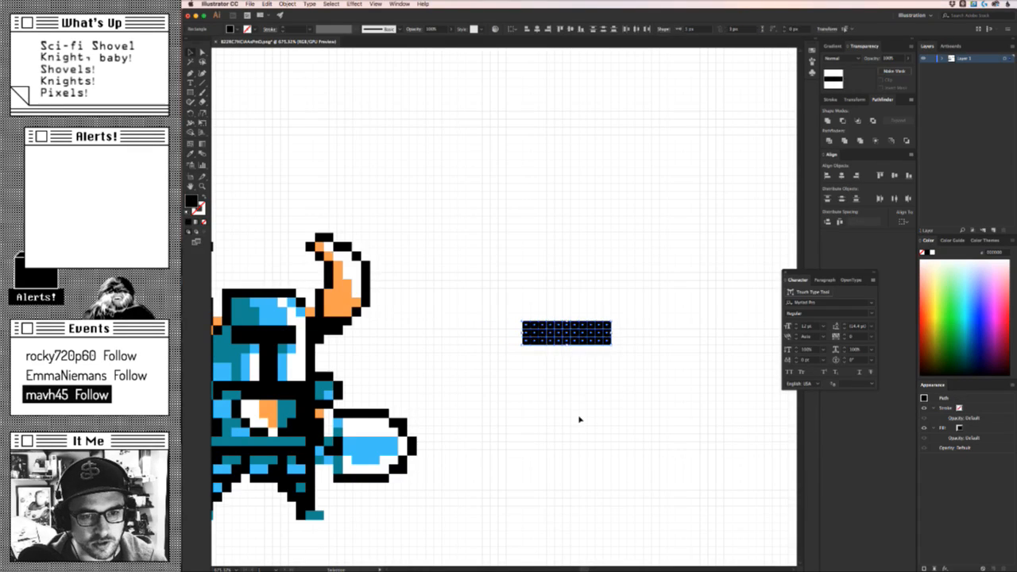
{"action": "left_click", "coordinate": [579, 417]}
Examine the reference knights' pixel details and proportions, then compare them with the sci-fi knight sketch.
{"action": "left_click", "coordinate": [577, 329]}
{"action": "key", "text": "z"}
{"action": "left_click_drag", "start_coordinate": [581, 387], "coordinate": [440, 400]}
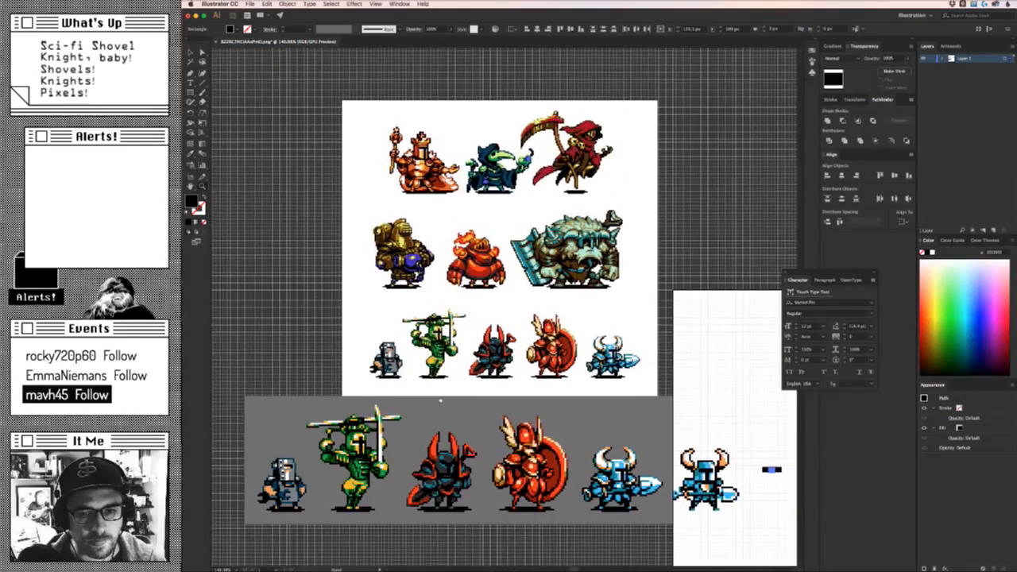
{"action": "key", "text": "v"}
{"action": "left_click", "coordinate": [646, 365]}
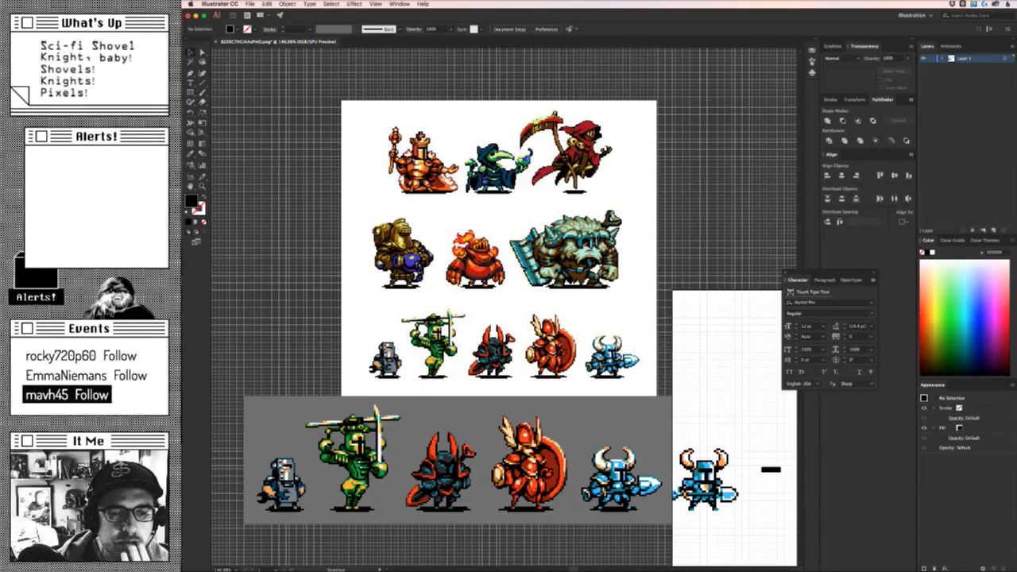
{"action": "scroll", "coordinate": [400, 346], "scroll_direction": "up", "scroll_amount": 5}
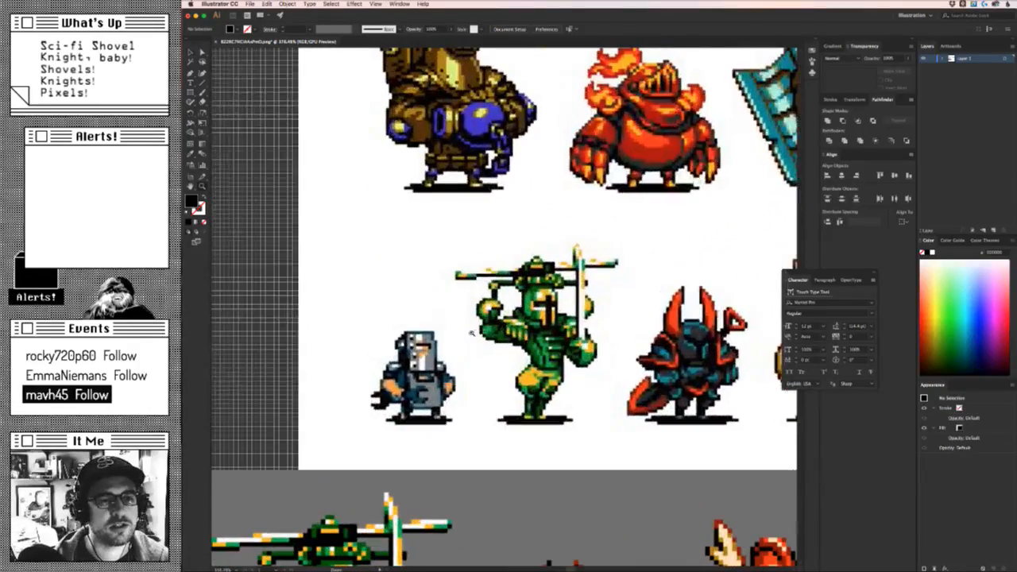
{"action": "scroll", "coordinate": [558, 374], "scroll_direction": "down", "scroll_amount": 4}
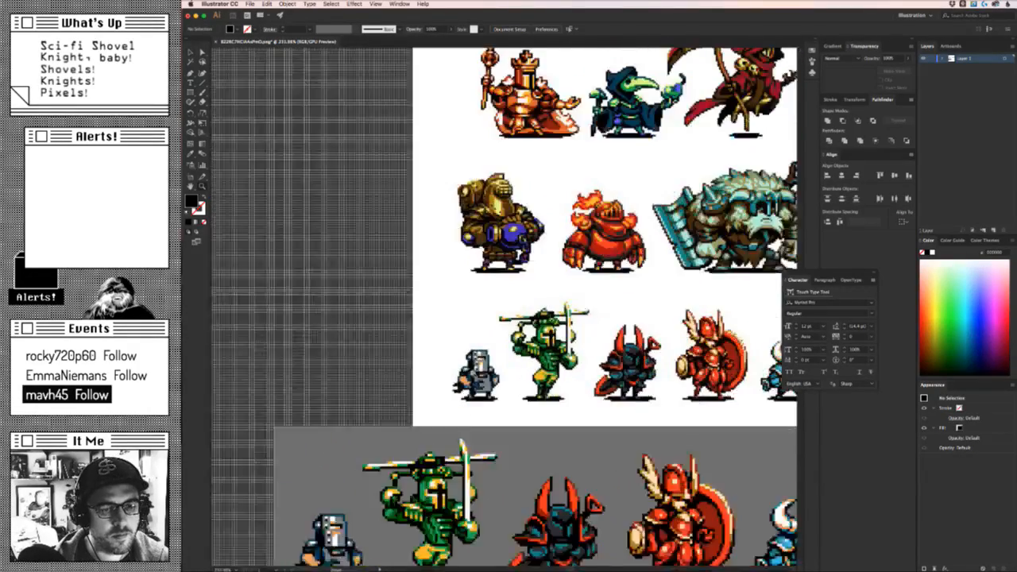
{"action": "scroll", "coordinate": [556, 400], "scroll_direction": "up", "scroll_amount": 5}
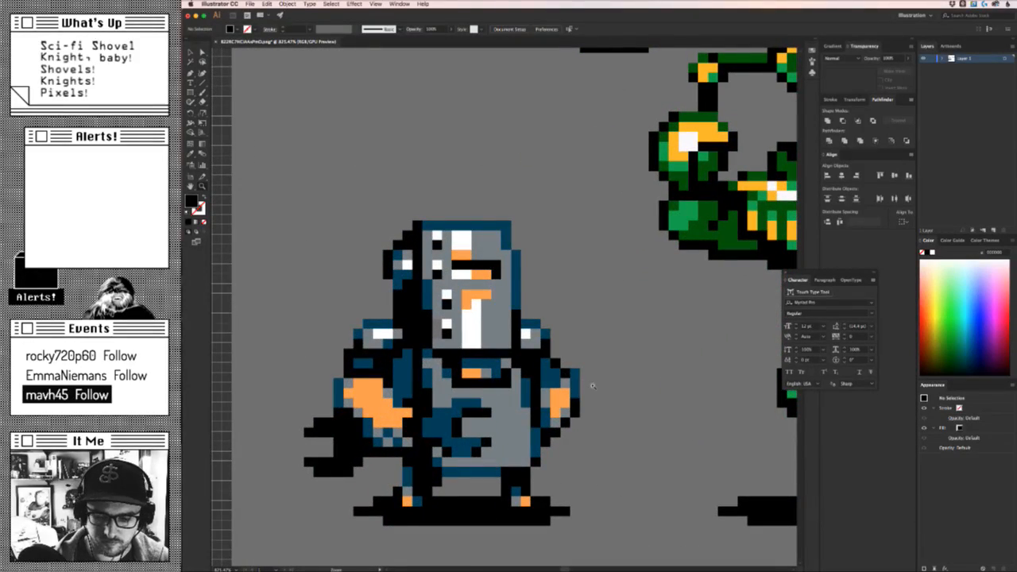
{"action": "scroll", "coordinate": [592, 385], "scroll_direction": "down", "scroll_amount": 5}
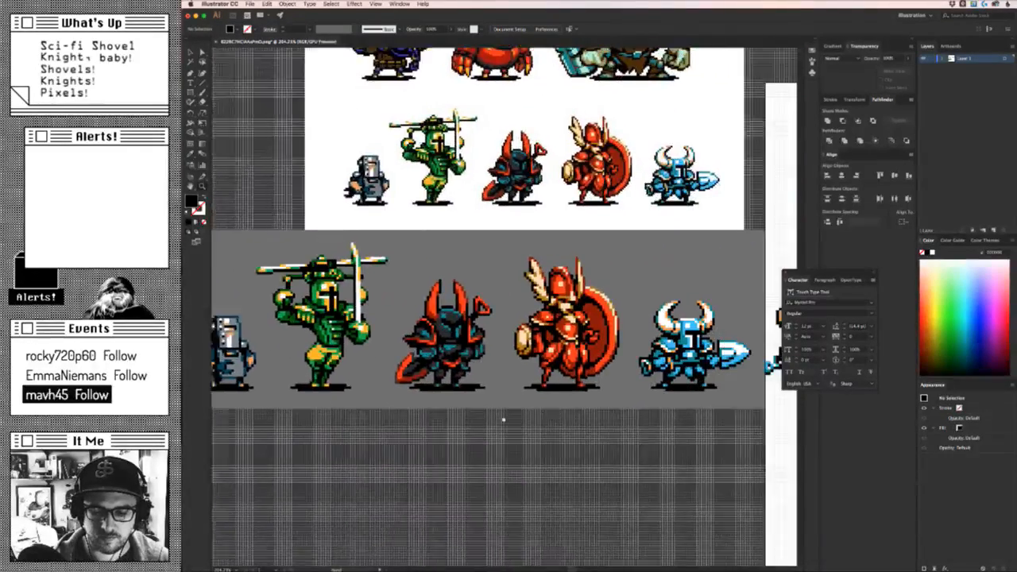
{"action": "scroll", "coordinate": [503, 419], "scroll_direction": "right", "scroll_amount": 5}
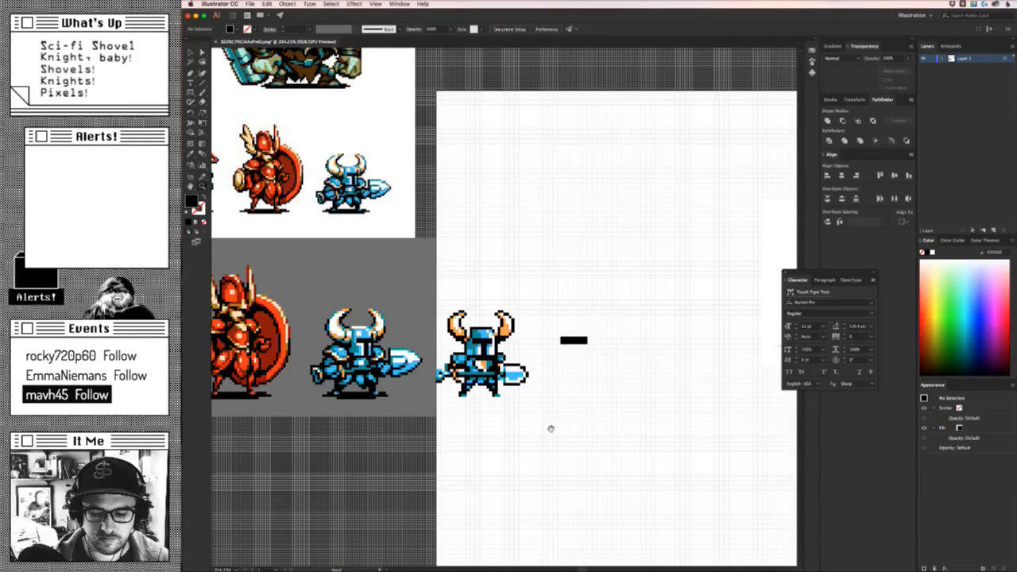
{"action": "scroll", "coordinate": [494, 420], "scroll_direction": "right", "scroll_amount": 5}
{"action": "scroll", "coordinate": [494, 420], "scroll_direction": "up", "scroll_amount": 3}
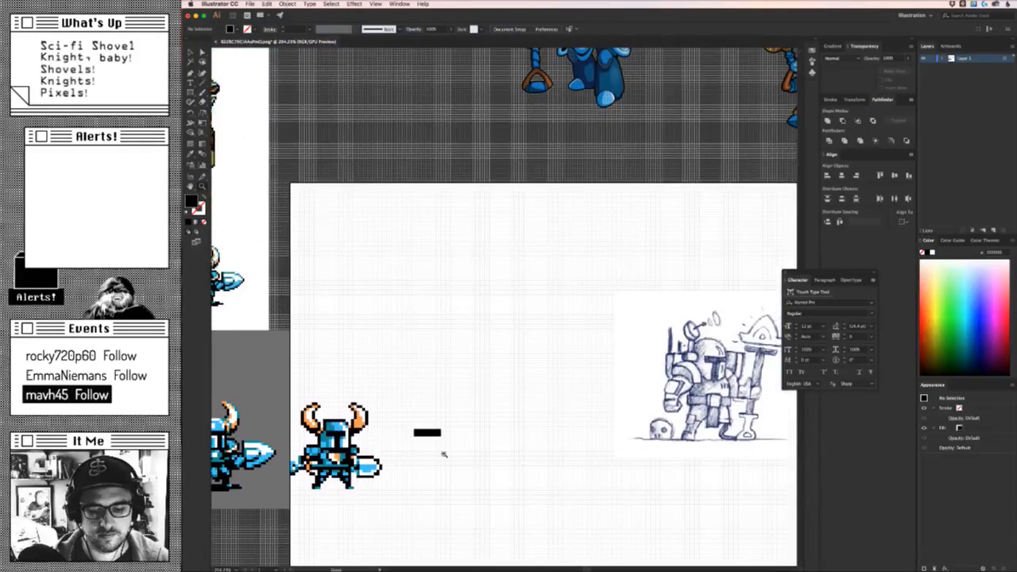
{"action": "scroll", "coordinate": [397, 465], "scroll_direction": "up", "scroll_amount": 5}
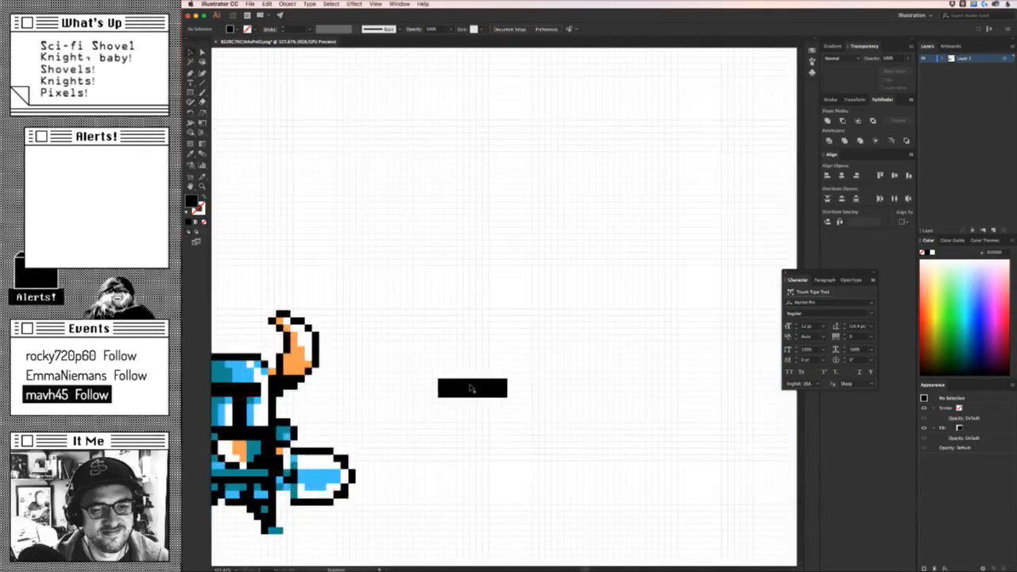
Duplicate the bar's lower-middle squares, three wide and two tall, placing the copy two cells down and one cell right.
{"action": "left_click", "coordinate": [478, 392]}
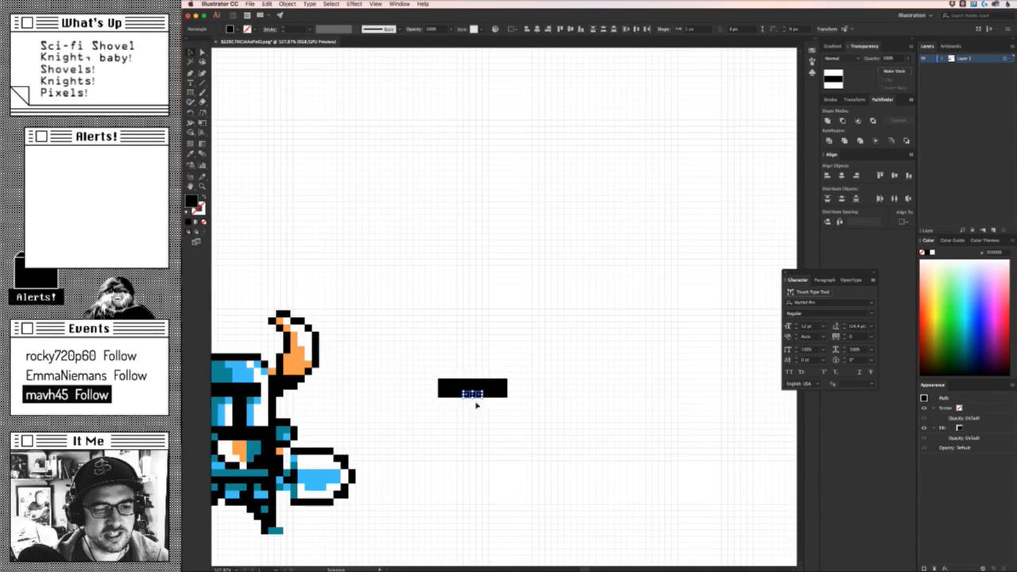
{"action": "left_click", "coordinate": [470, 411]}
{"action": "left_click", "coordinate": [474, 391]}
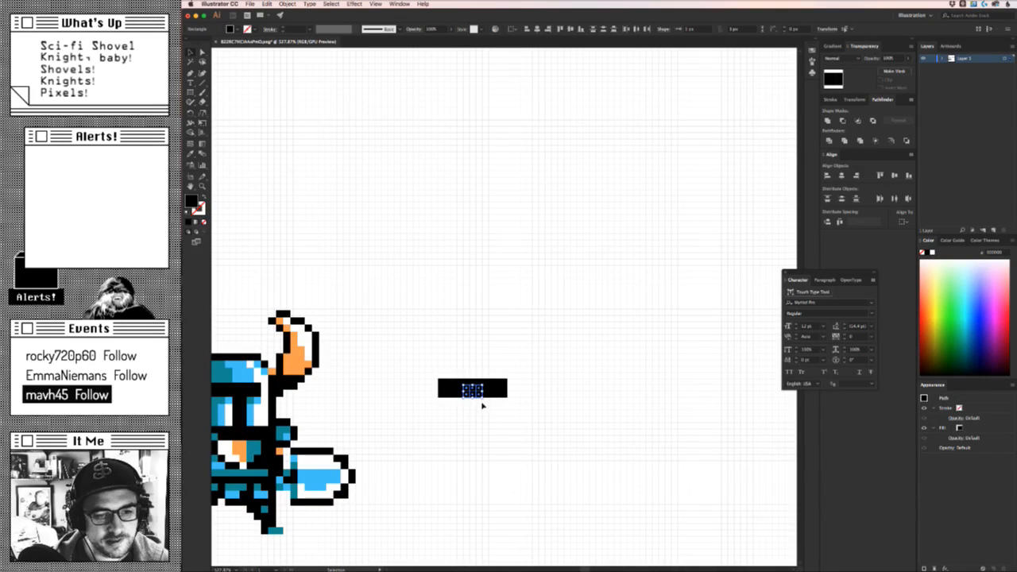
{"action": "key", "text": "super+c"}
{"action": "key", "text": "super+f"}
{"action": "key", "text": "Down"}
{"action": "key", "text": "Down"}
{"action": "key", "text": "Right"}
Duplicate the three-by-two black piece twice straight down, extending the T-shaped visor's stem to six squares tall.
{"action": "key", "text": "super+c"}
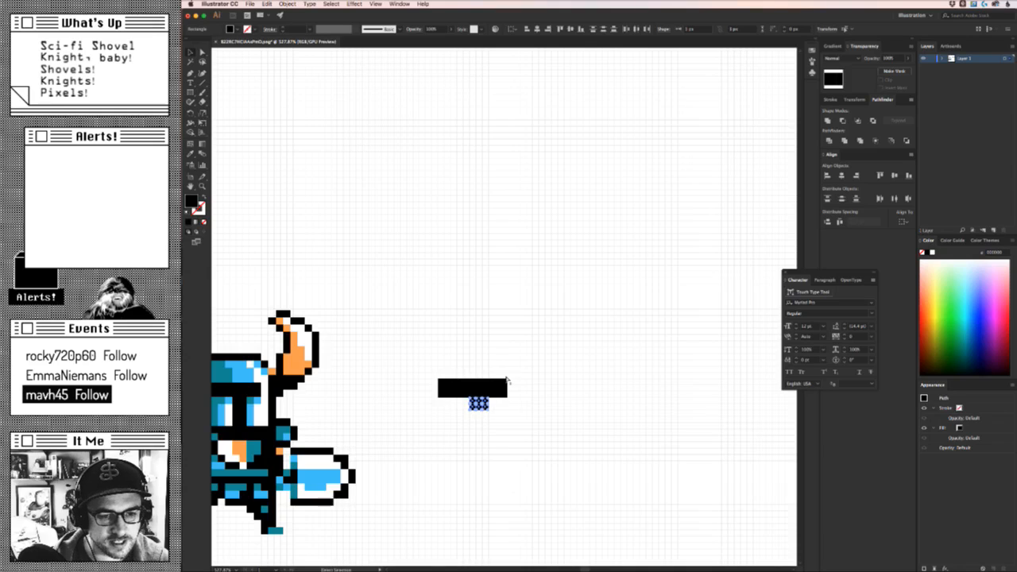
{"action": "key", "text": "super+f"}
{"action": "key", "text": "Down"}
{"action": "key", "text": "Down"}
{"action": "key", "text": "Down"}
{"action": "key", "text": "Up"}
{"action": "key", "text": "super+c"}
{"action": "key", "text": "super+f"}
{"action": "key", "text": "Down"}
{"action": "key", "text": "Down"}
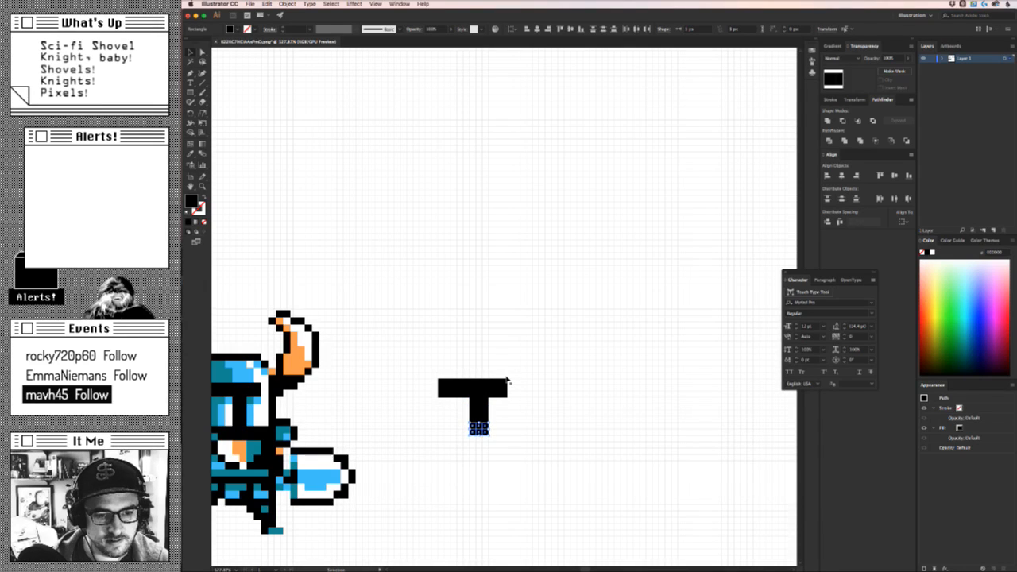
{"action": "key", "text": "Down"}
{"action": "key", "text": "Up"}
Delete the three squares in the rightmost column of the visor's crossbar, shortening the bar to ten squares wide.
{"action": "left_click", "coordinate": [544, 460]}
{"action": "left_click_drag", "start_coordinate": [552, 452], "coordinate": [668, 413]}
{"action": "left_click_drag", "start_coordinate": [659, 327], "coordinate": [364, 370]}
{"action": "key", "text": "super+z"}
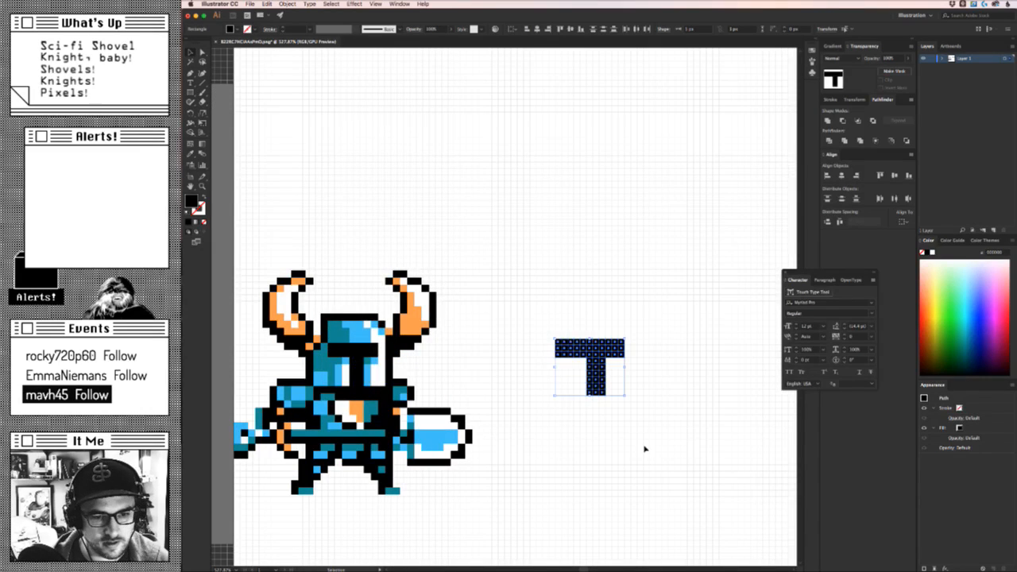
{"action": "left_click", "coordinate": [644, 447]}
{"action": "key", "text": "z"}
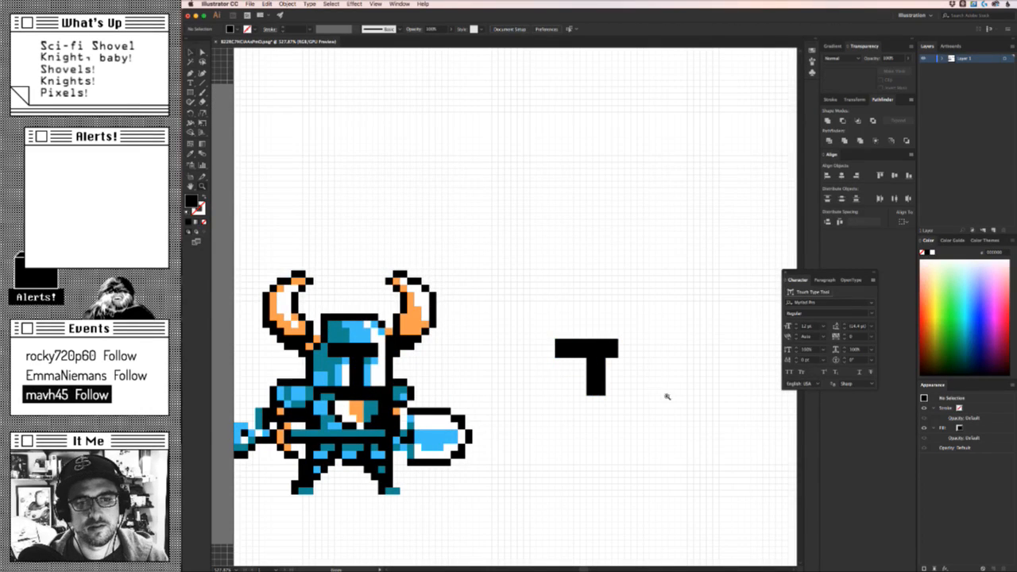
Move the whole black visor up and right, farther from the front-facing reference knight, keeping it aligned to the grid.
{"action": "left_click_drag", "start_coordinate": [663, 396], "coordinate": [637, 400]}
{"action": "key", "text": "v"}
{"action": "left_click_drag", "start_coordinate": [678, 320], "coordinate": [578, 404]}
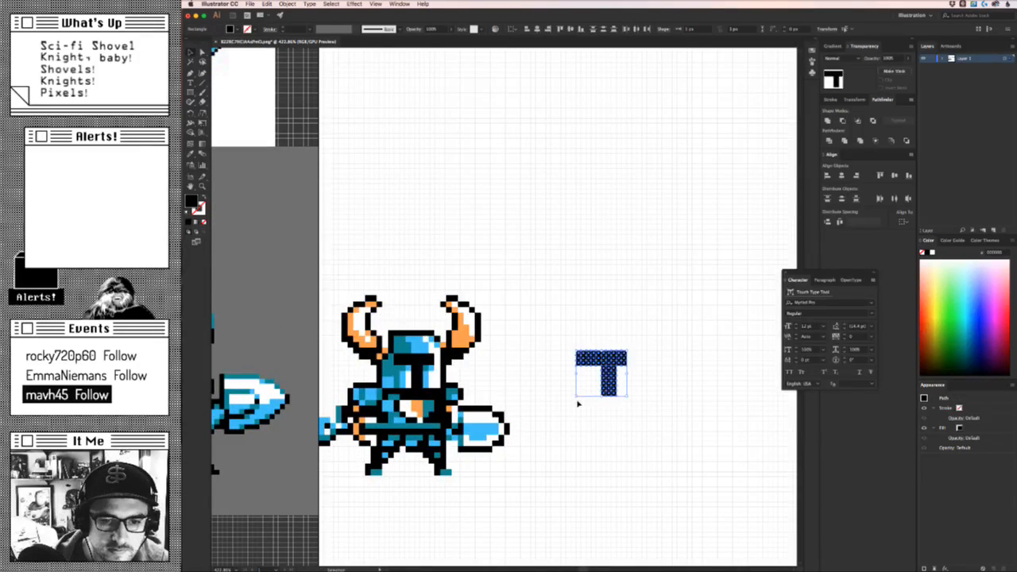
{"action": "key", "text": "Up"}
{"action": "key", "text": "Up"}
{"action": "key", "text": "Up"}
{"action": "key", "text": "Up"}
{"action": "key", "text": "Up"}
{"action": "key", "text": "Up"}
{"action": "key", "text": "Up"}
{"action": "key", "text": "Up"}
{"action": "key", "text": "Up"}
{"action": "key", "text": "Up"}
{"action": "key", "text": "Up"}
{"action": "key", "text": "Up"}
{"action": "key", "text": "Up"}
{"action": "key", "text": "Up"}
{"action": "key", "text": "Right"}
{"action": "key", "text": "Right"}
{"action": "key", "text": "Right"}
{"action": "key", "text": "Right"}
{"action": "key", "text": "Right"}
{"action": "key", "text": "Right"}
{"action": "key", "text": "Right"}
{"action": "key", "text": "Right"}
{"action": "key", "text": "Right"}
{"action": "key", "text": "Right"}
{"action": "key", "text": "Right"}
{"action": "key", "text": "Right"}
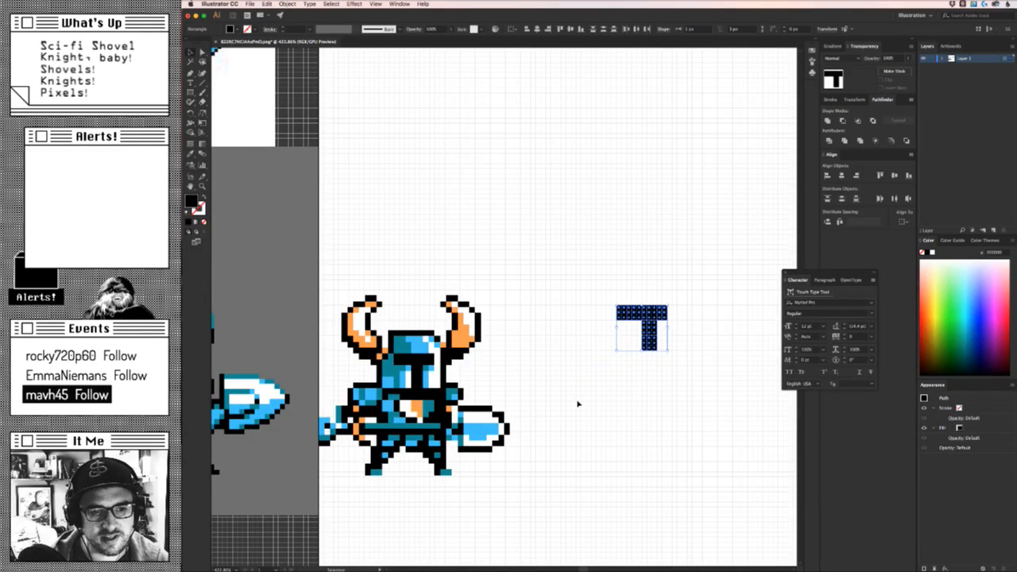
{"action": "key", "text": "Down"}
{"action": "key", "text": "Down"}
{"action": "key", "text": "Left"}
{"action": "key", "text": "Left"}
Compare the visor's size and placement with the reference knights and the sci-fi knight sketch.
{"action": "key", "text": "z"}
{"action": "left_click_drag", "start_coordinate": [621, 396], "coordinate": [569, 409]}
{"action": "key", "text": "v"}
{"action": "left_click", "coordinate": [658, 434]}
{"action": "left_click_drag", "start_coordinate": [691, 434], "coordinate": [525, 421]}
{"action": "key", "text": "z"}
{"action": "left_click_drag", "start_coordinate": [591, 430], "coordinate": [546, 428]}
{"action": "left_click_drag", "start_coordinate": [614, 404], "coordinate": [466, 430]}
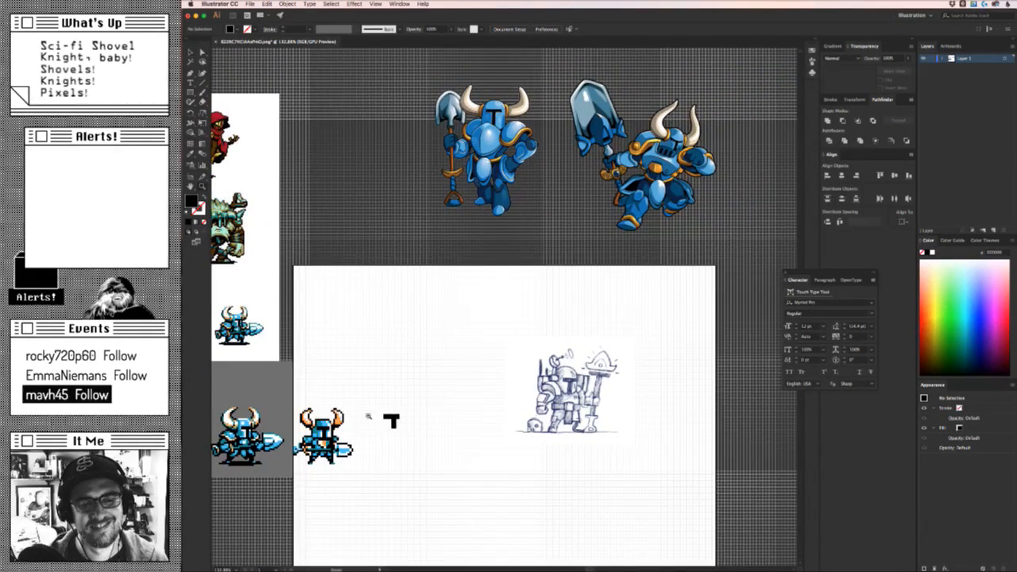
{"action": "mouse_move", "coordinate": [370, 416]}
{"action": "left_mouse_down"}
{"action": "mouse_move", "coordinate": [473, 381]}
{"action": "mouse_move", "coordinate": [371, 454]}
{"action": "left_mouse_up"}
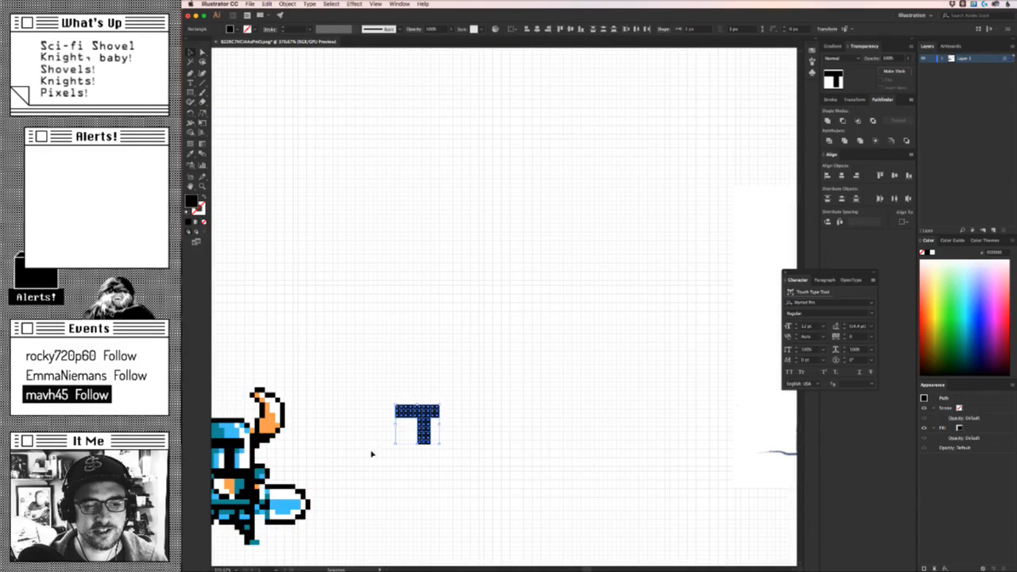
{"action": "left_click_drag", "start_coordinate": [603, 406], "coordinate": [431, 436]}
{"action": "left_click", "coordinate": [611, 482]}
{"action": "left_click_drag", "start_coordinate": [608, 488], "coordinate": [522, 475]}
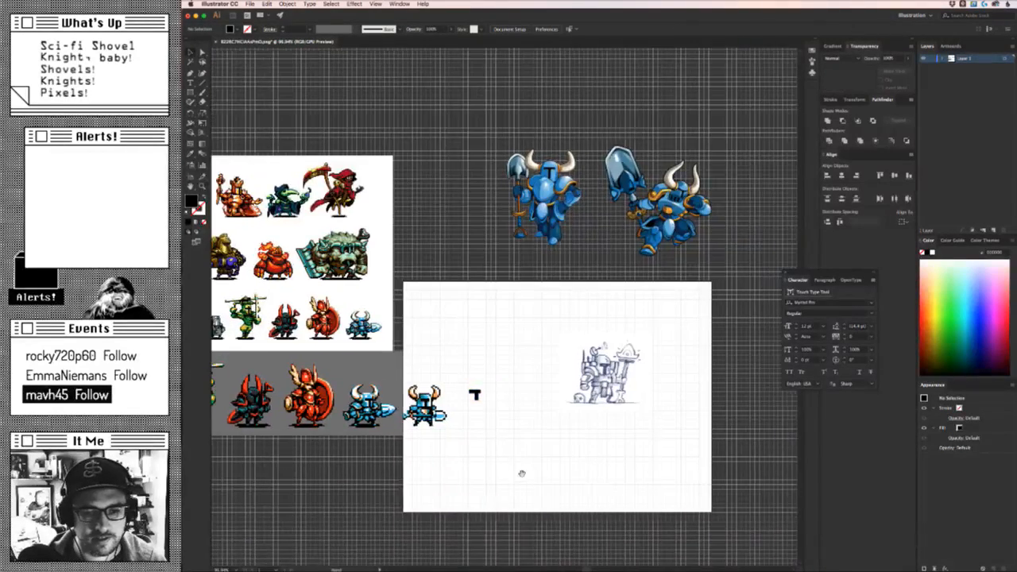
Move the whole visor up and across the artboard to just beside the left edge of the sci-fi knight sketch.
{"action": "left_click_drag", "start_coordinate": [510, 434], "coordinate": [613, 374]}
{"action": "left_click_drag", "start_coordinate": [473, 324], "coordinate": [405, 380]}
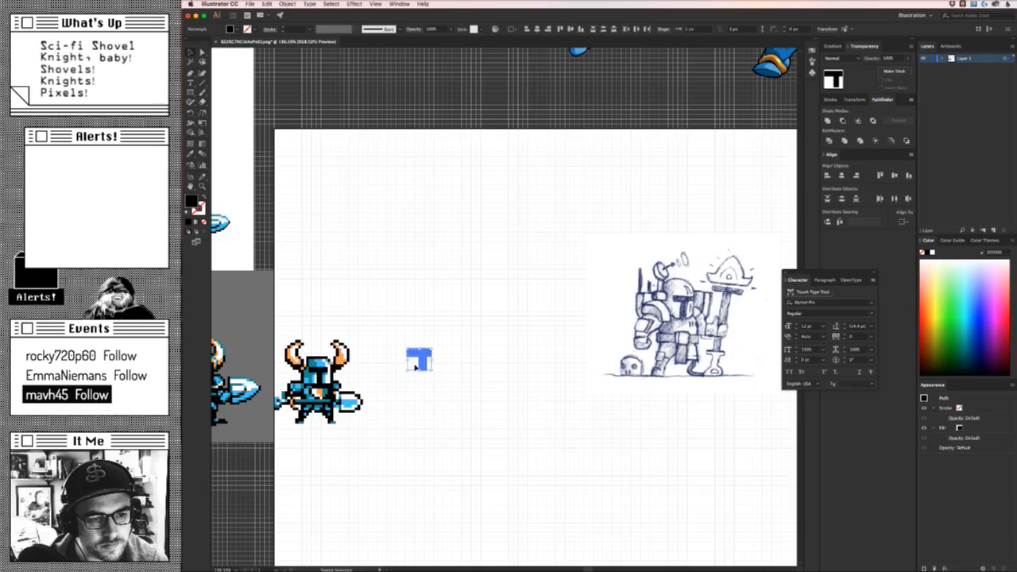
{"action": "key", "text": "shift+Right"}
{"action": "key", "text": "shift+Right"}
{"action": "key", "text": "shift+Right"}
{"action": "key", "text": "shift+Right"}
{"action": "key", "text": "shift+Right"}
{"action": "key", "text": "shift+Right"}
{"action": "key", "text": "shift+Up"}
{"action": "key", "text": "shift+Right"}
{"action": "key", "text": "shift+Up"}
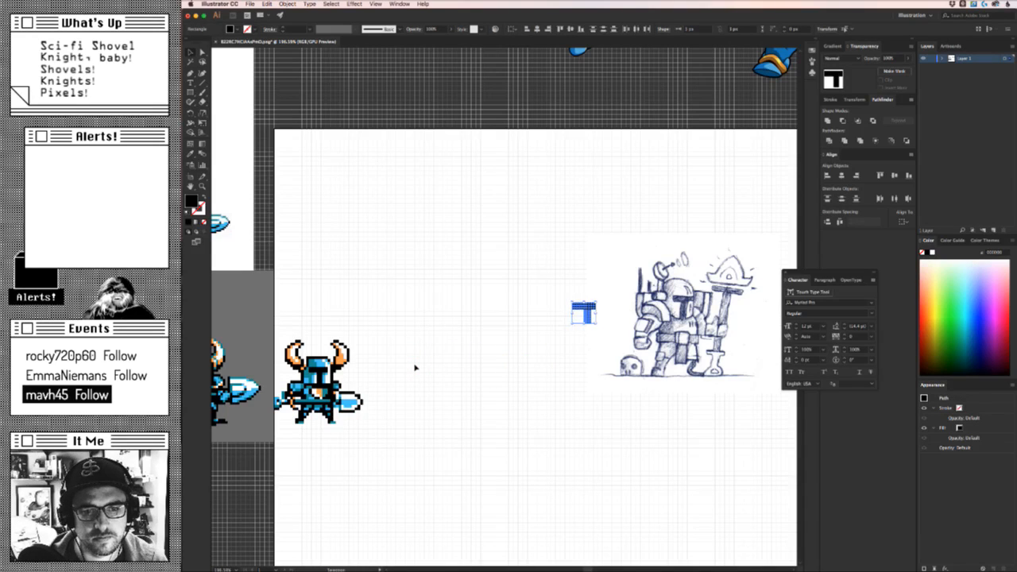
{"action": "key", "text": "Left"}
{"action": "key", "text": "Left"}
{"action": "key", "text": "Left"}
{"action": "key", "text": "Left"}
{"action": "key", "text": "Left"}
{"action": "key", "text": "Left"}
{"action": "key", "text": "Left"}
{"action": "key", "text": "Left"}
{"action": "key", "text": "Left"}
{"action": "key", "text": "Left"}
{"action": "left_click", "coordinate": [553, 381]}
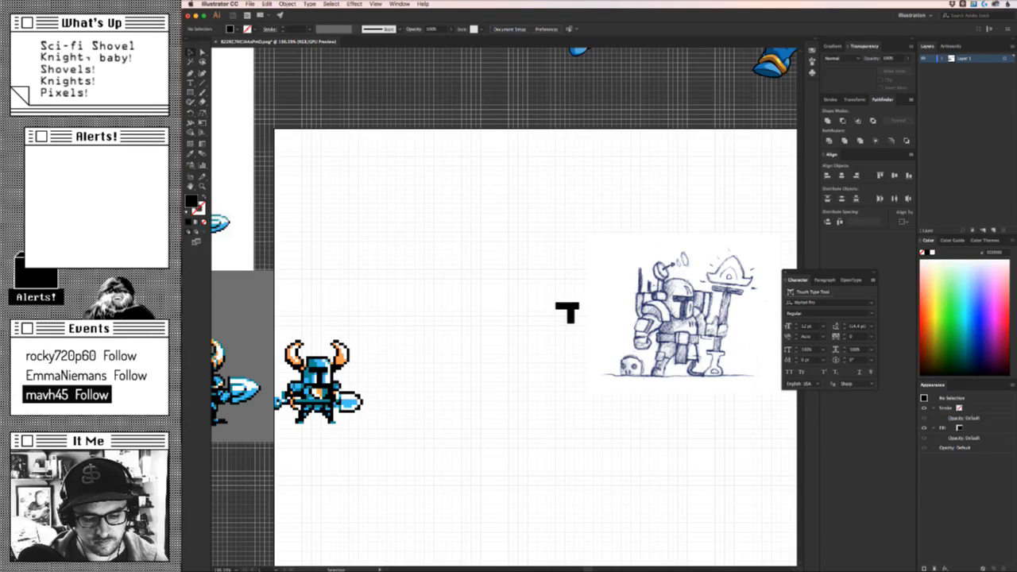
{"action": "key", "text": "super+t"}
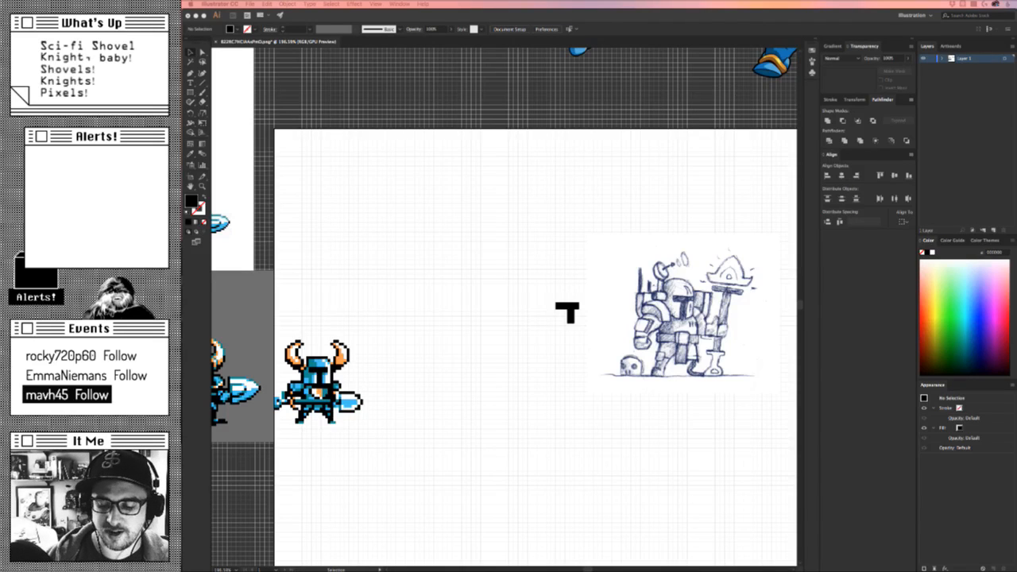
{"action": "key", "text": "super+t"}
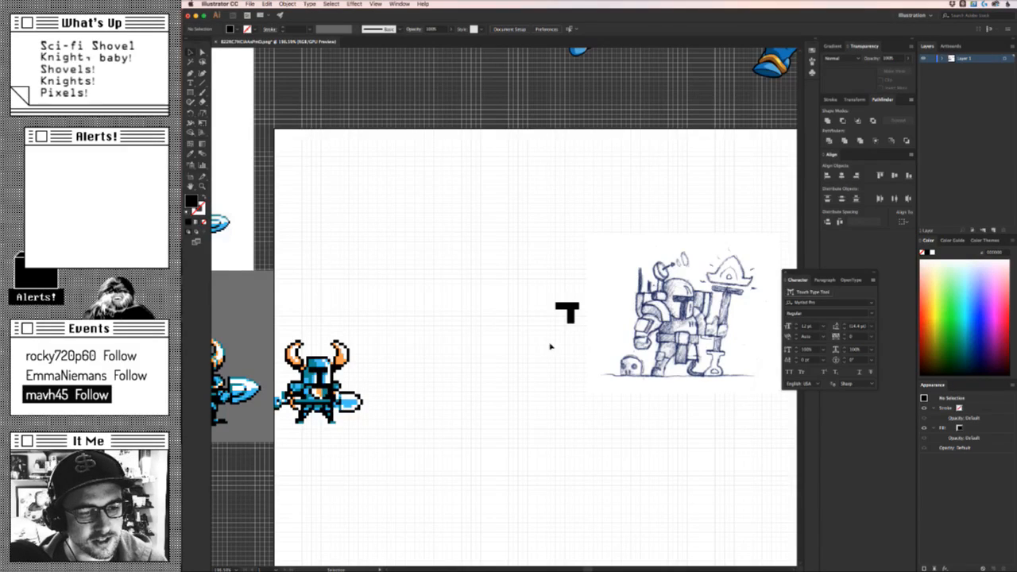
Build a black helmet outline stepping up and inward from the visor bar's right end to a seven-square horizontal top row.
{"action": "left_click_drag", "start_coordinate": [503, 349], "coordinate": [543, 354]}
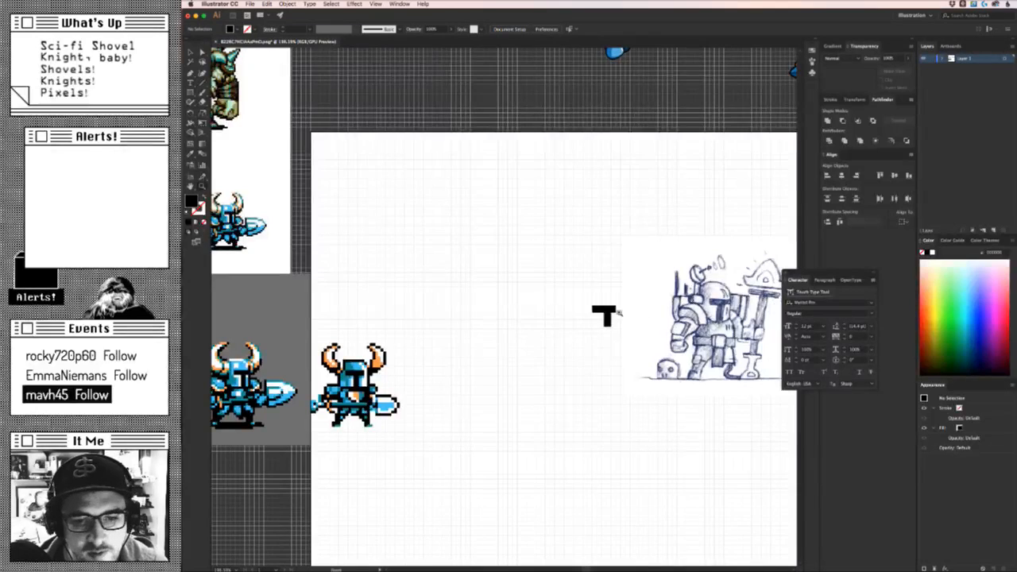
{"action": "left_click_drag", "start_coordinate": [620, 314], "coordinate": [622, 296]}
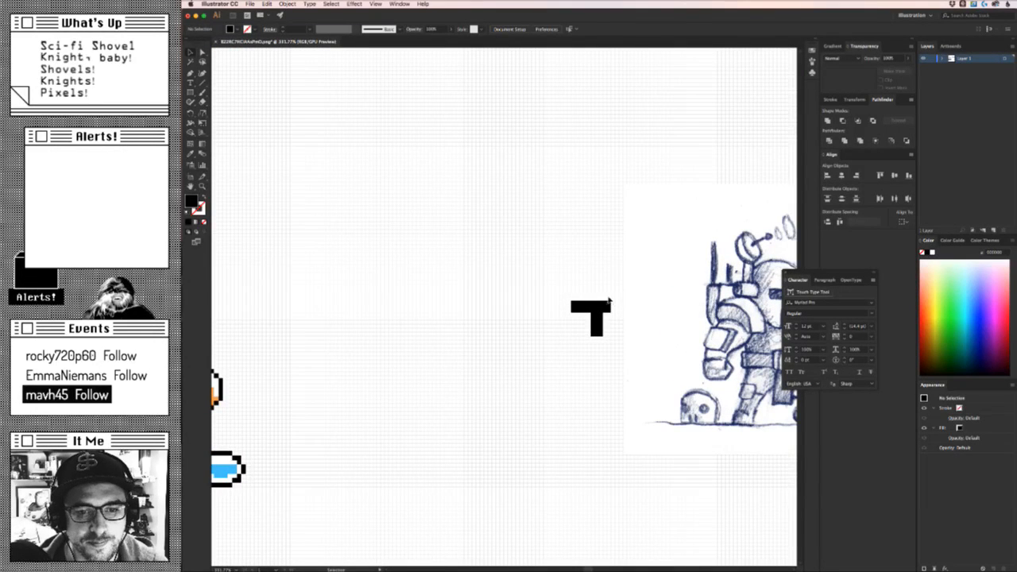
{"action": "left_click", "coordinate": [607, 304]}
{"action": "mouse_move", "coordinate": [607, 300]}
{"action": "left_mouse_down"}
{"action": "mouse_move", "coordinate": [601, 281]}
{"action": "mouse_move", "coordinate": [576, 278]}
{"action": "mouse_move", "coordinate": [560, 258]}
{"action": "mouse_move", "coordinate": [543, 272]}
{"action": "left_mouse_up"}
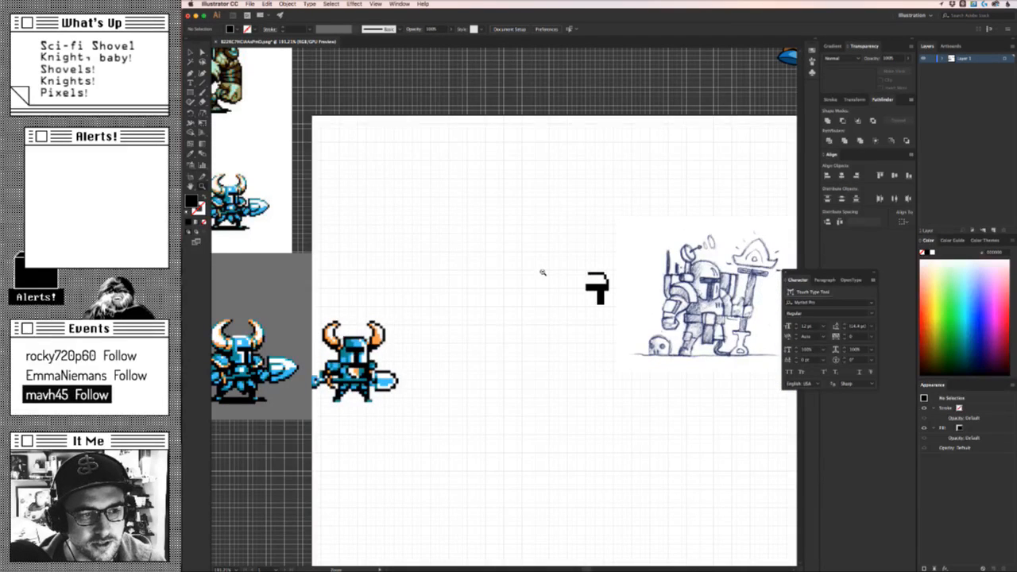
{"action": "left_click_drag", "start_coordinate": [604, 260], "coordinate": [628, 284]}
{"action": "key", "text": "v"}
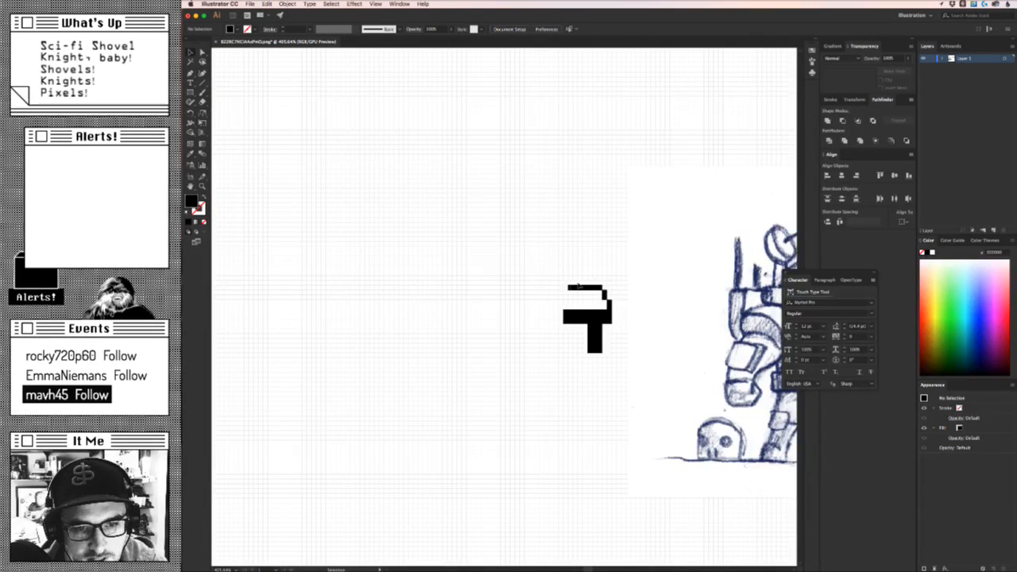
Smooth the helmet's upper-right corner into single-square steps, shorten the top row to six squares and raise it one square.
{"action": "left_click", "coordinate": [552, 290]}
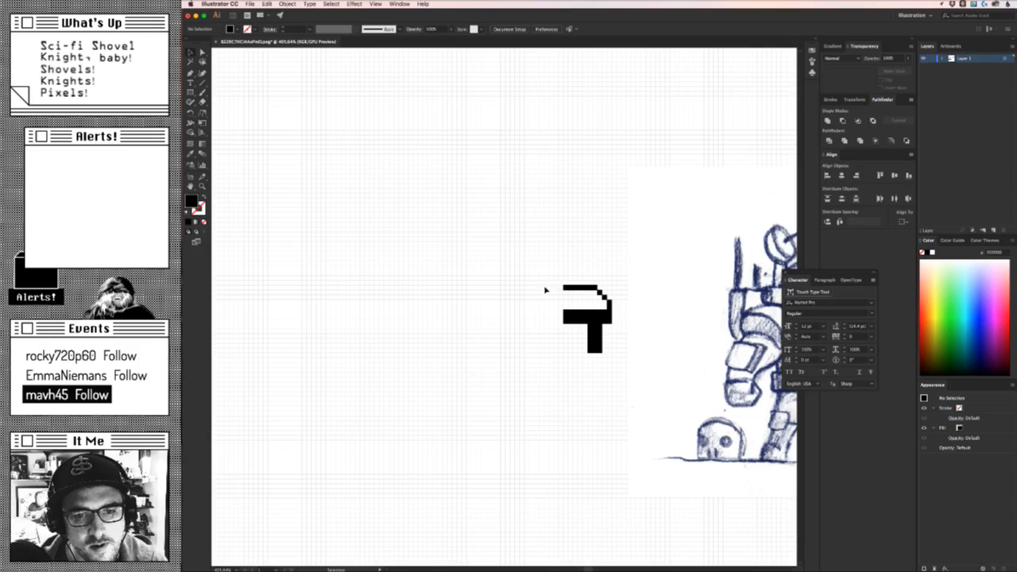
{"action": "left_click_drag", "start_coordinate": [545, 294], "coordinate": [598, 255]}
{"action": "key", "text": "Delete"}
{"action": "scroll", "coordinate": [627, 324], "scroll_direction": "down", "scroll_amount": 2}
{"action": "key", "text": "Up"}
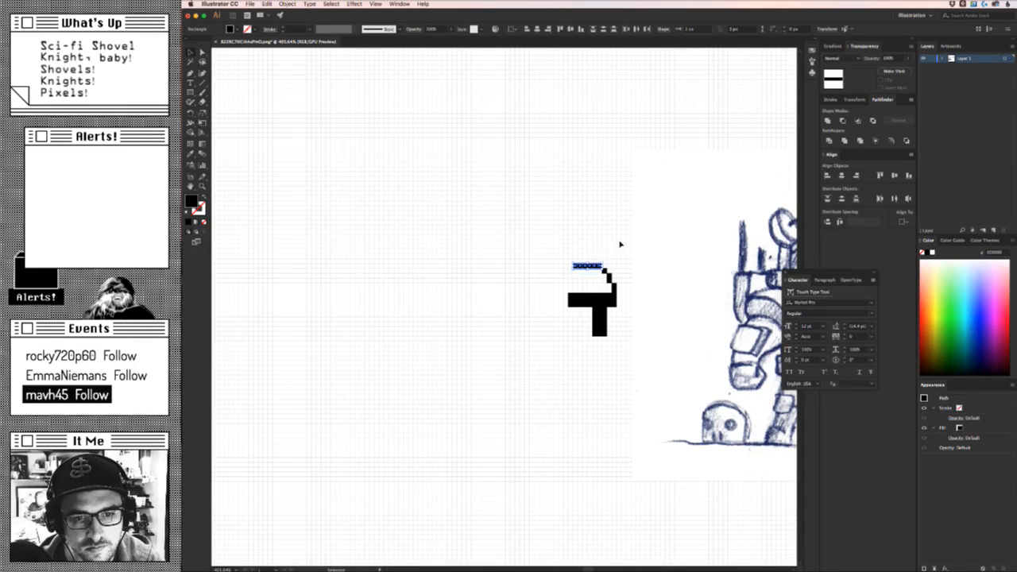
{"action": "left_click", "coordinate": [621, 243]}
Duplicate the helmet's six-square top row and place the copy directly against its left end.
{"action": "mouse_move", "coordinate": [620, 343]}
{"action": "left_mouse_down"}
{"action": "mouse_move", "coordinate": [496, 303]}
{"action": "mouse_move", "coordinate": [490, 313]}
{"action": "mouse_move", "coordinate": [544, 304]}
{"action": "left_mouse_up"}
{"action": "left_click_drag", "start_coordinate": [482, 211], "coordinate": [527, 231]}
{"action": "left_click_drag", "start_coordinate": [522, 230], "coordinate": [524, 232]}
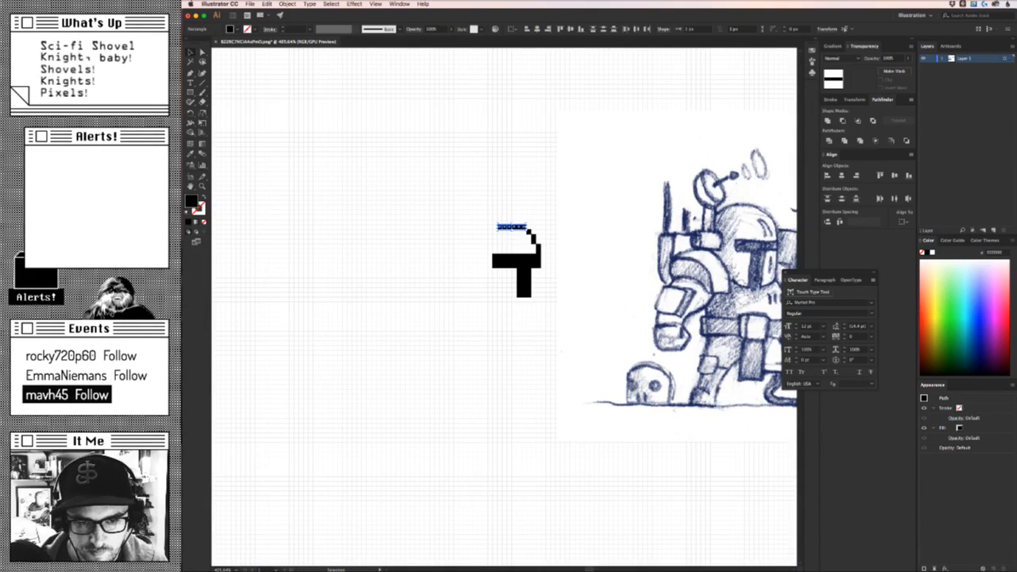
{"action": "key", "text": "alt+Left"}
{"action": "key", "text": "Left"}
{"action": "key", "text": "Left"}
{"action": "key", "text": "Left"}
{"action": "key", "text": "Left"}
{"action": "key", "text": "Left"}
{"action": "key", "text": "Left"}
{"action": "key", "text": "Left"}
{"action": "key", "text": "Right"}
{"action": "key", "text": "Right"}
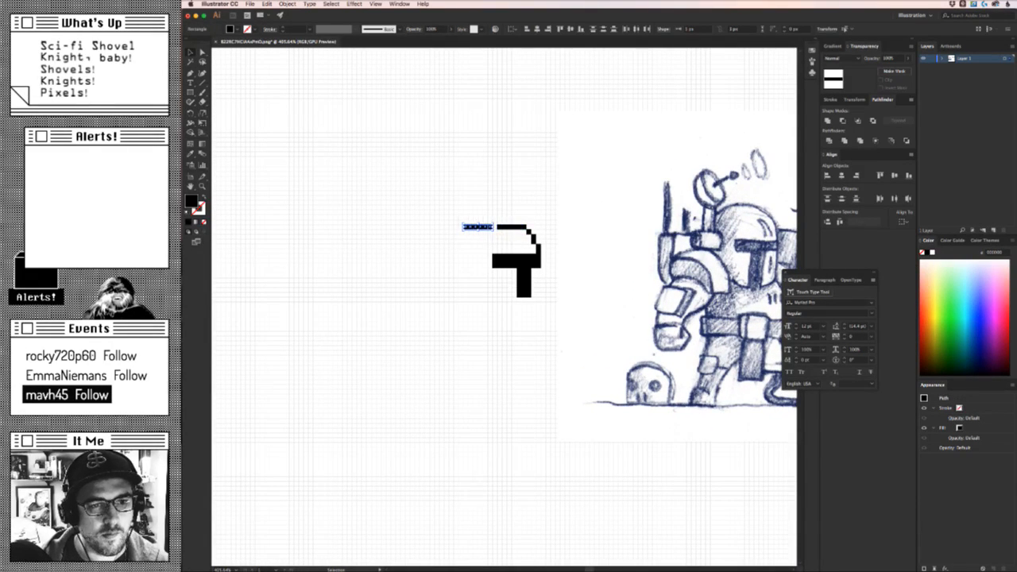
{"action": "left_click", "coordinate": [442, 265]}
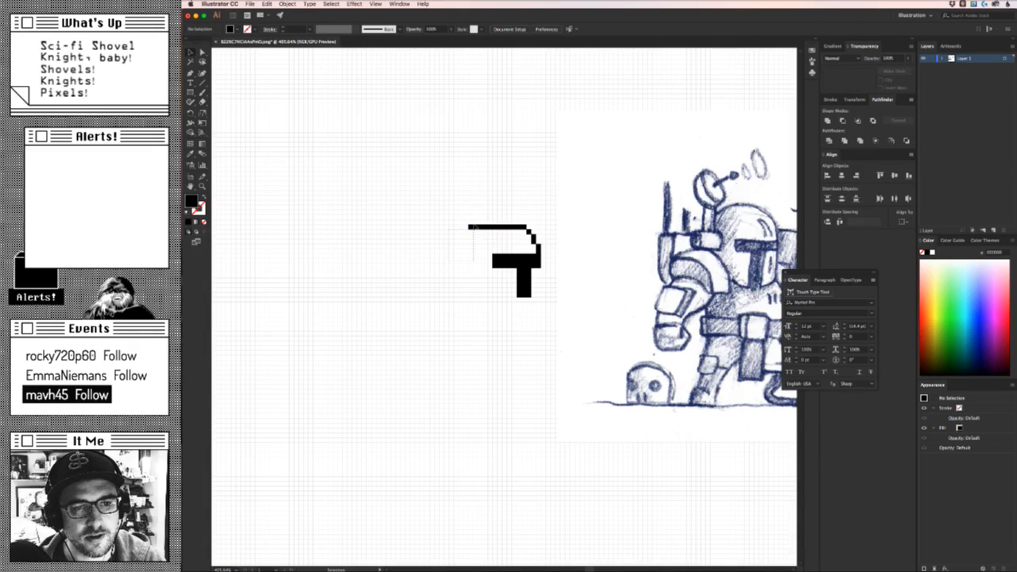
Lower the two leftmost squares of the helmet's top row by one cell to start the left curve.
{"action": "left_click", "coordinate": [474, 228]}
{"action": "key", "text": "Down"}
{"action": "key", "text": "Down"}
{"action": "key", "text": "Up"}
{"action": "left_click", "coordinate": [475, 283]}
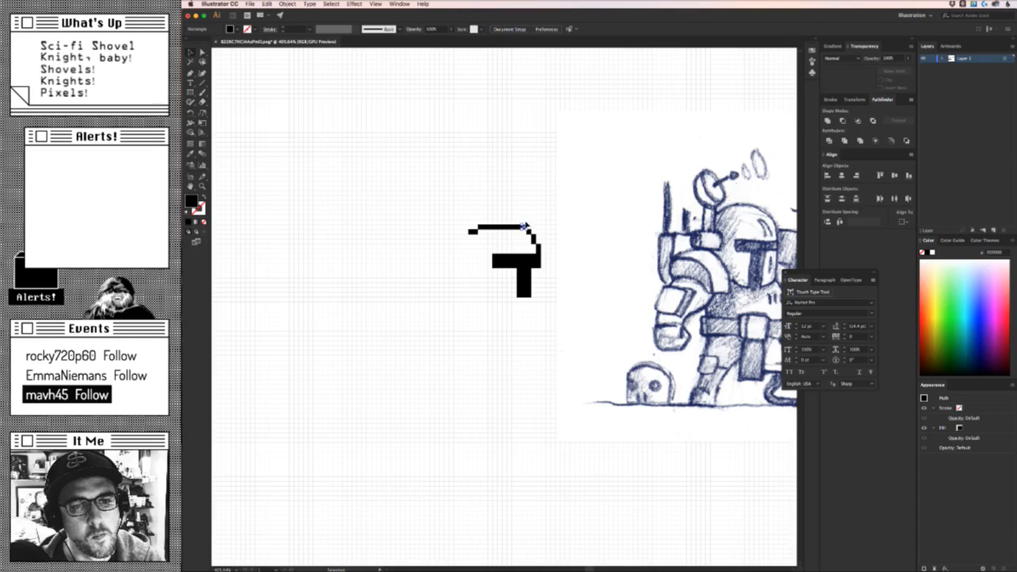
Round the helmet's right corner by lowering the top row's right-end squares one cell, and raise the dome's top line one cell.
{"action": "double_click", "coordinate": [559, 258]}
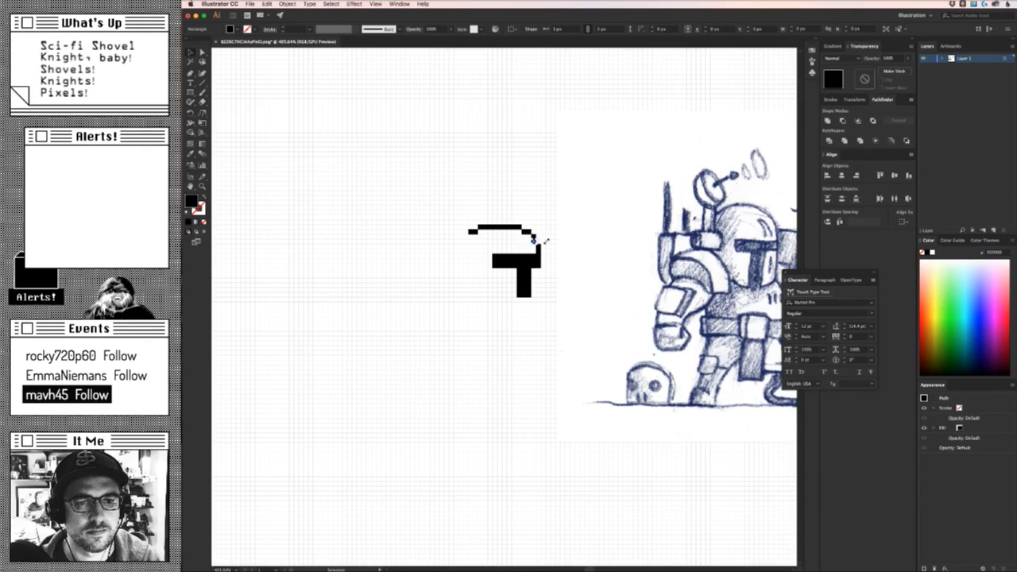
{"action": "key", "text": "Escape"}
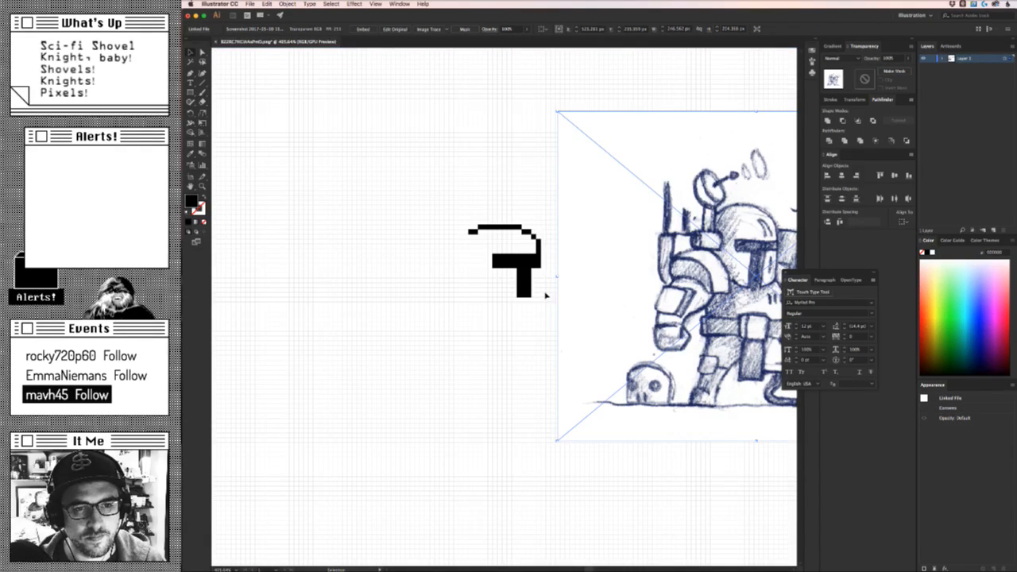
{"action": "left_click", "coordinate": [535, 213]}
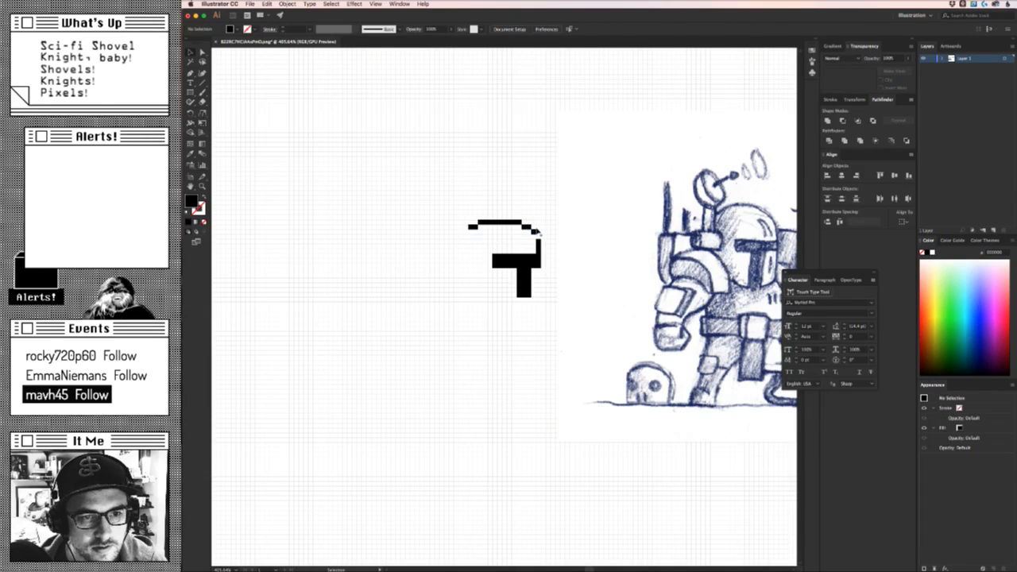
{"action": "left_click", "coordinate": [537, 231]}
{"action": "left_click", "coordinate": [525, 172]}
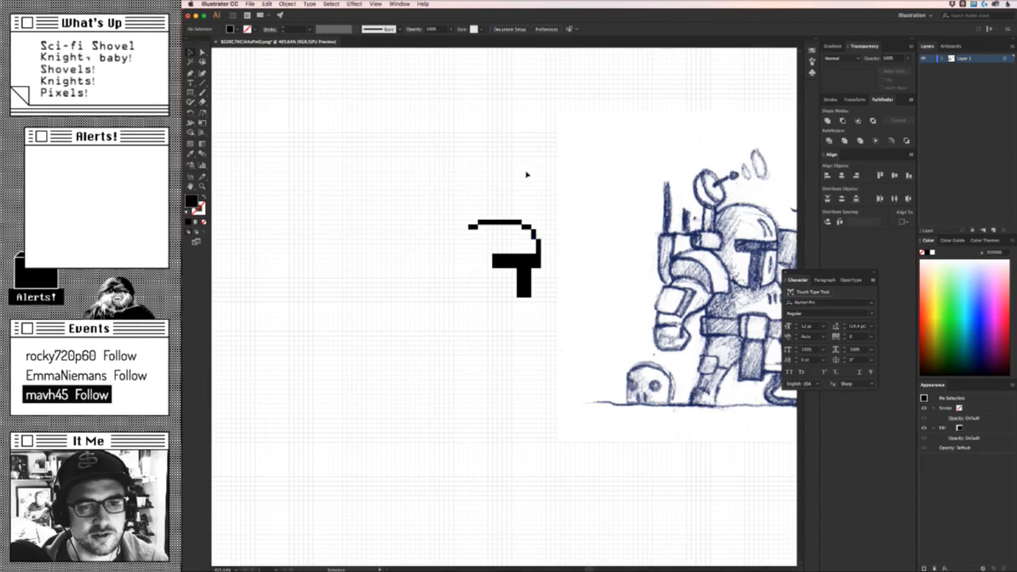
Try placing a mirrored copy of the helmet's right curve at the left end of the top row.
{"action": "left_click_drag", "start_coordinate": [536, 197], "coordinate": [447, 199]}
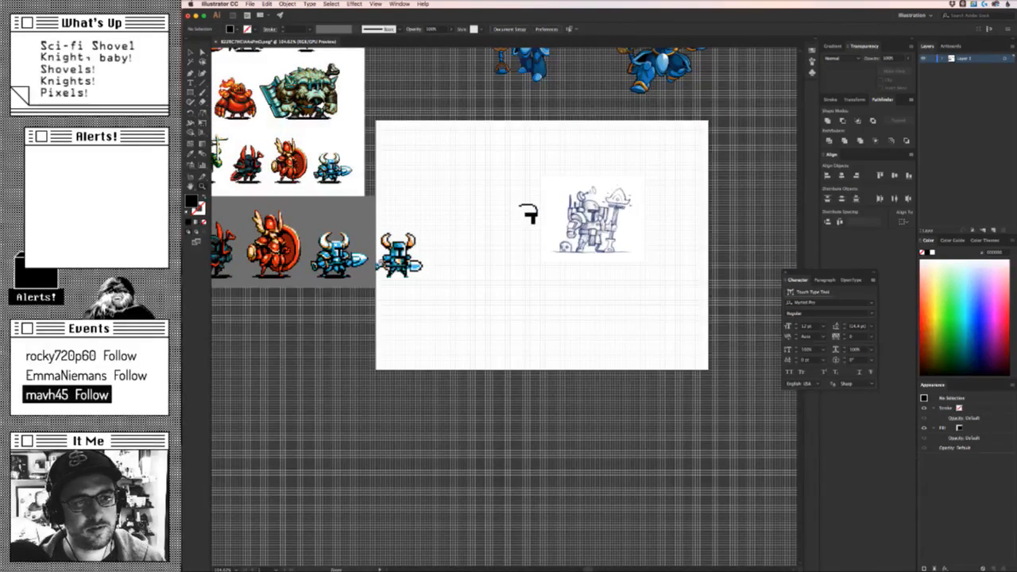
{"action": "left_click_drag", "start_coordinate": [536, 238], "coordinate": [592, 230]}
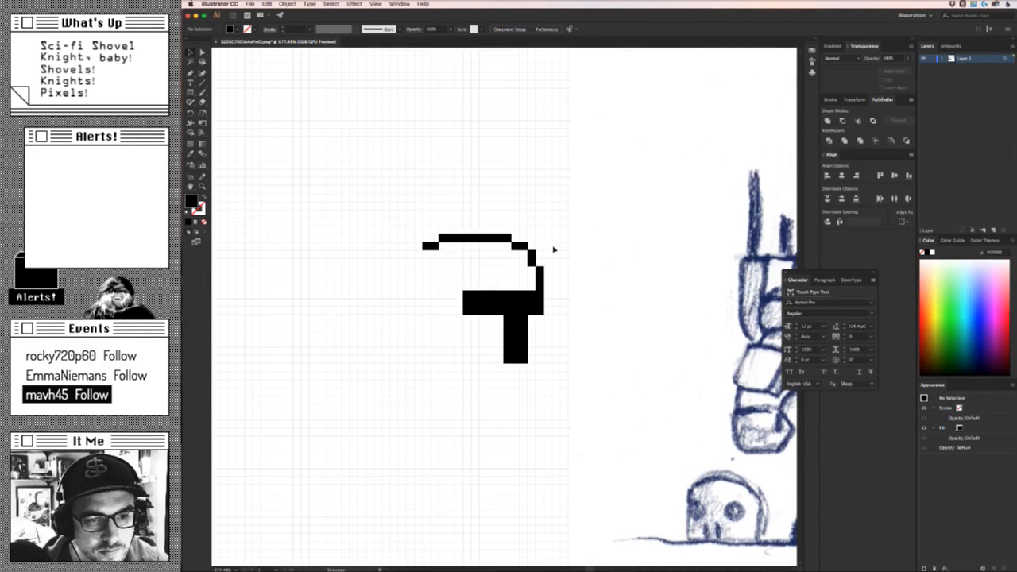
{"action": "left_click_drag", "start_coordinate": [516, 281], "coordinate": [407, 281]}
{"action": "key", "text": "o"}
{"action": "key", "text": "v"}
{"action": "key", "text": "Left"}
{"action": "key", "text": "Left"}
{"action": "key", "text": "Left"}
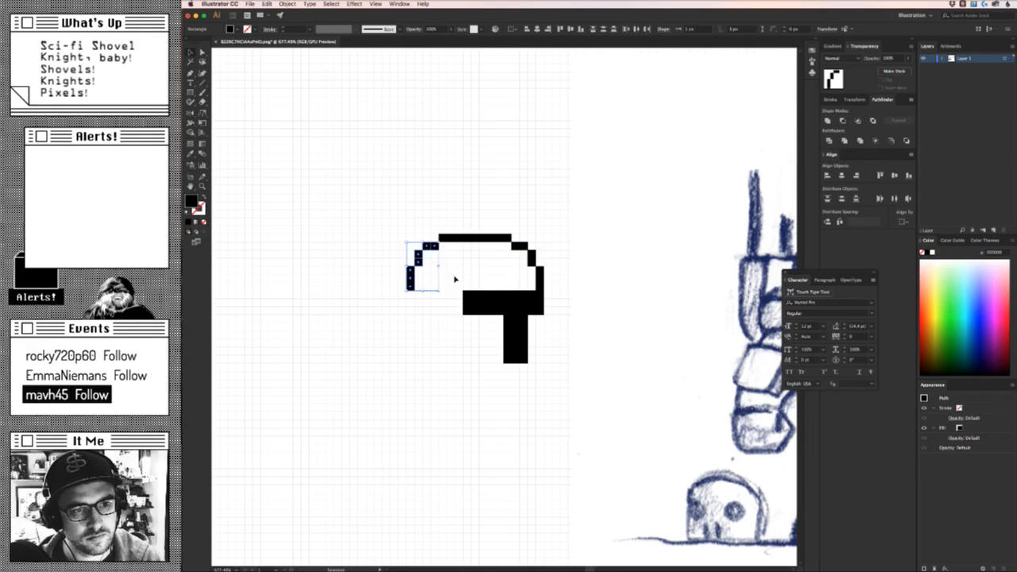
Shift the mirrored left curve one square to the right and check its alignment against the grid.
{"action": "key", "text": "Right"}
{"action": "key", "text": "Right"}
{"action": "key", "text": "ctrl+y"}
{"action": "key", "text": "ctrl+y"}
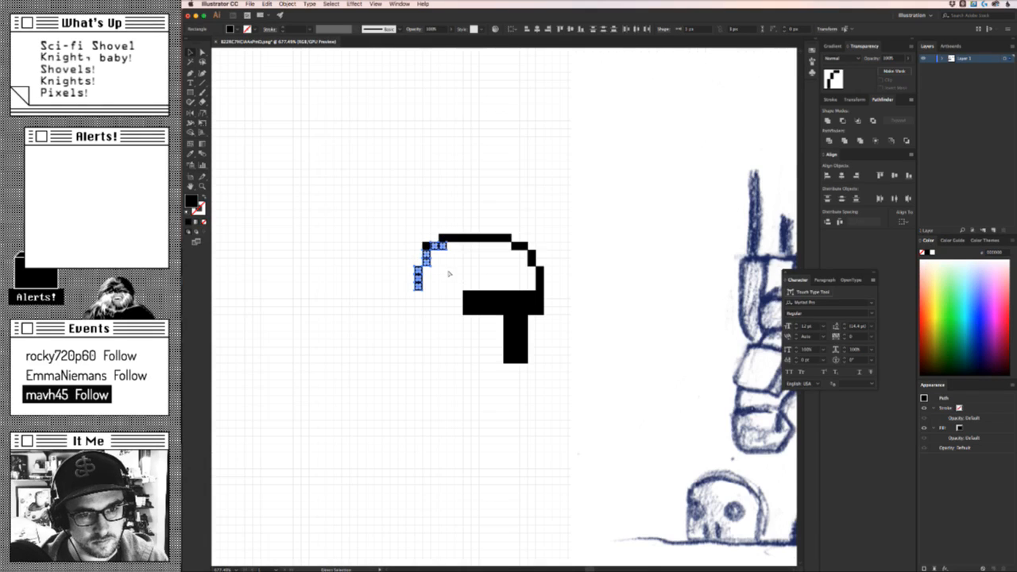
{"action": "key", "text": "ctrl+y"}
{"action": "key", "text": "ctrl+y"}
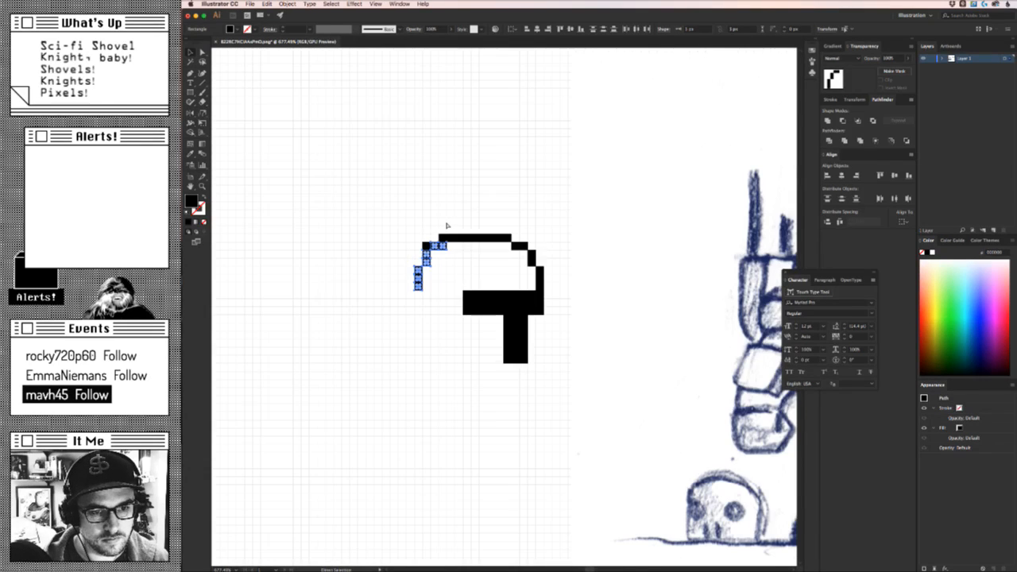
{"action": "key", "text": "alt+ctrl+y"}
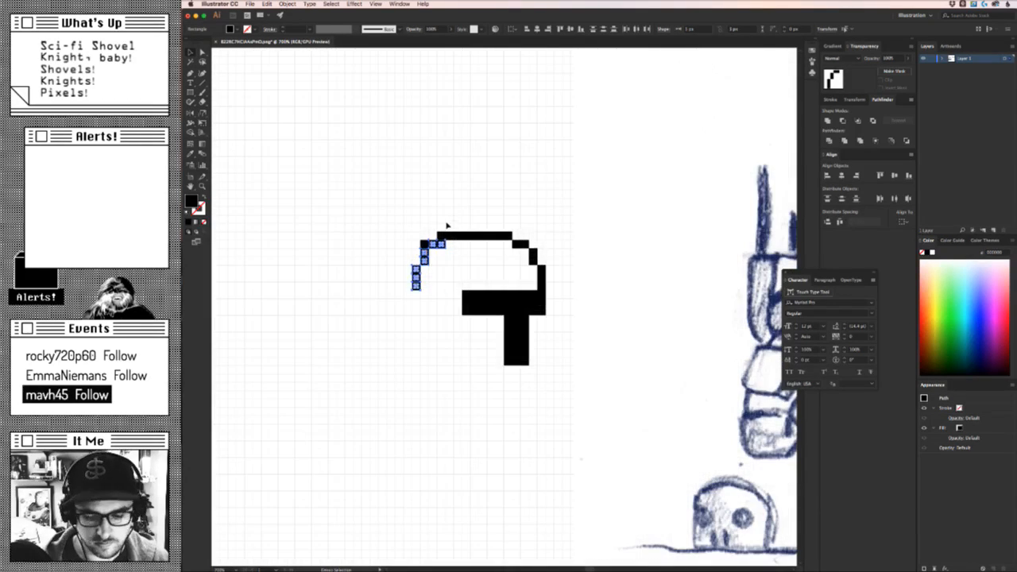
Delete the mirrored left curve along with the two lowered squares at the top row's left end.
{"action": "key", "text": "Delete"}
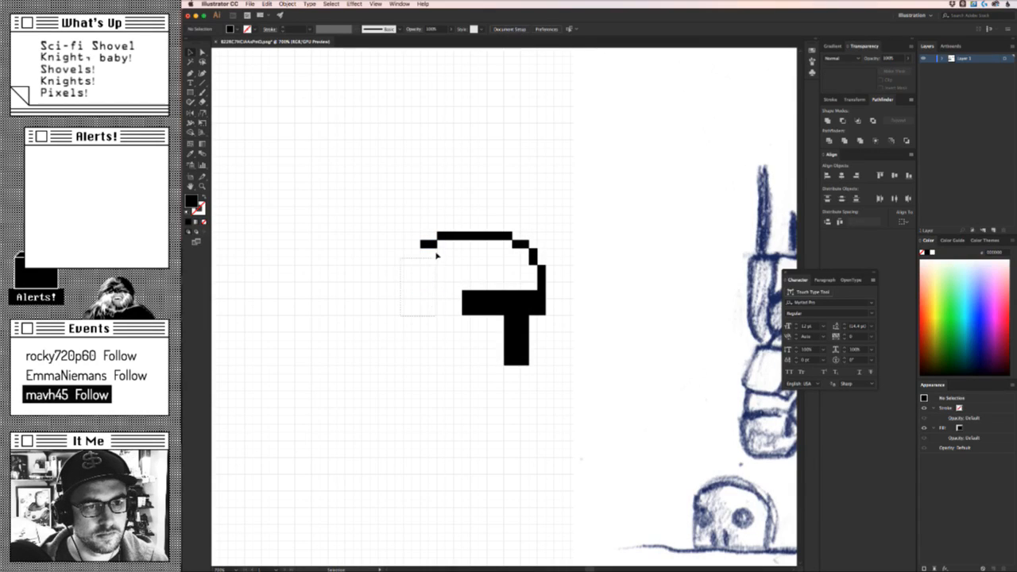
{"action": "key", "text": "ctrl+z"}
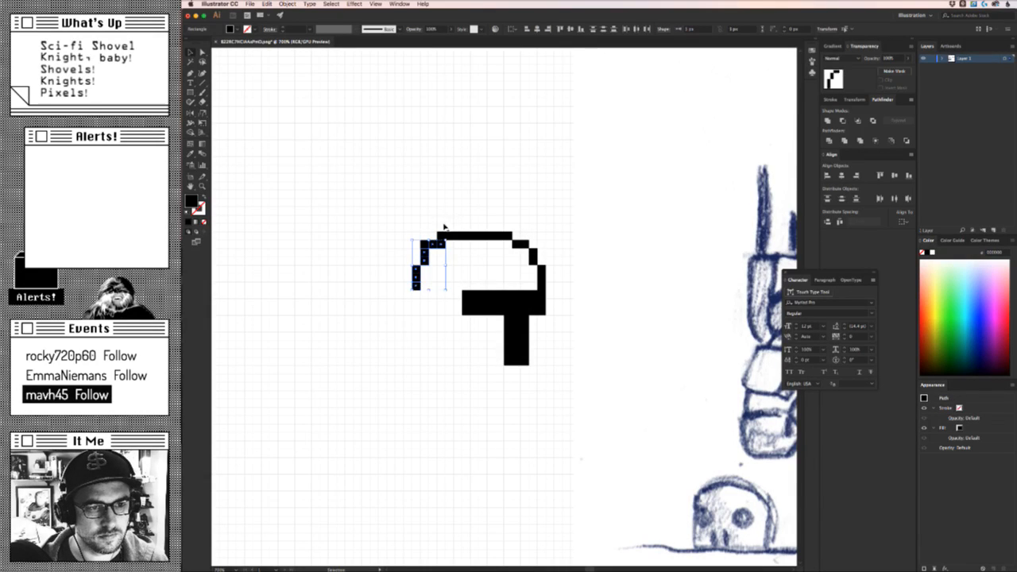
{"action": "key", "text": "ctrl+z"}
{"action": "key", "text": "v"}
{"action": "key", "text": "Delete"}
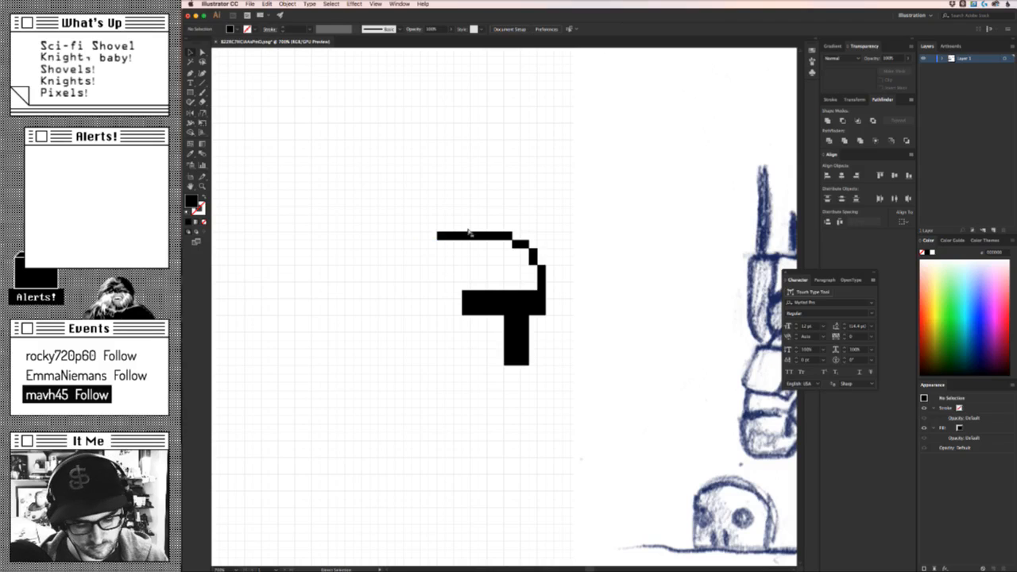
Restore the helmet's mirrored left curve and delete only the surplus square at the top row's left end.
{"action": "key", "text": "ctrl+z"}
{"action": "left_click", "coordinate": [441, 235]}
{"action": "key", "text": "Delete"}
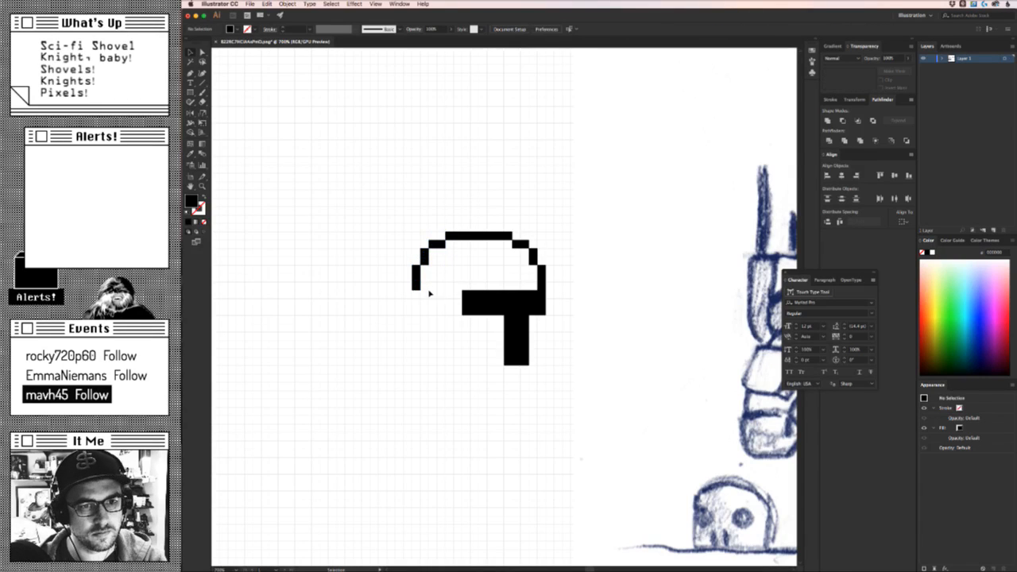
Extend the helmet's left side downward by three squares, placing a copy of its vertical segment directly beneath the original.
{"action": "key", "text": "z"}
{"action": "left_click_drag", "start_coordinate": [448, 337], "coordinate": [437, 273]}
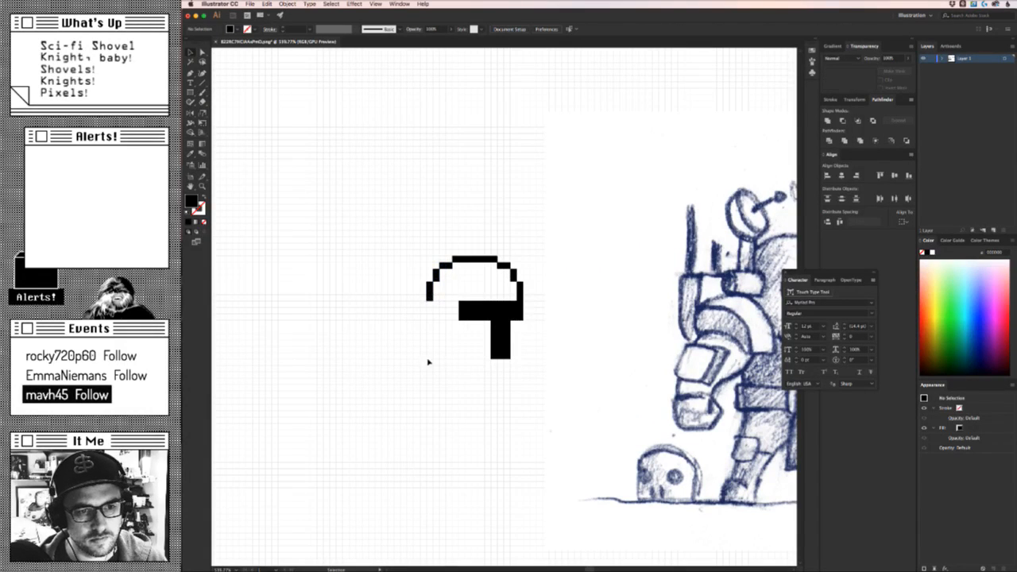
{"action": "mouse_move", "coordinate": [456, 376]}
{"action": "left_mouse_down"}
{"action": "mouse_move", "coordinate": [379, 358]}
{"action": "mouse_move", "coordinate": [417, 341]}
{"action": "left_mouse_up"}
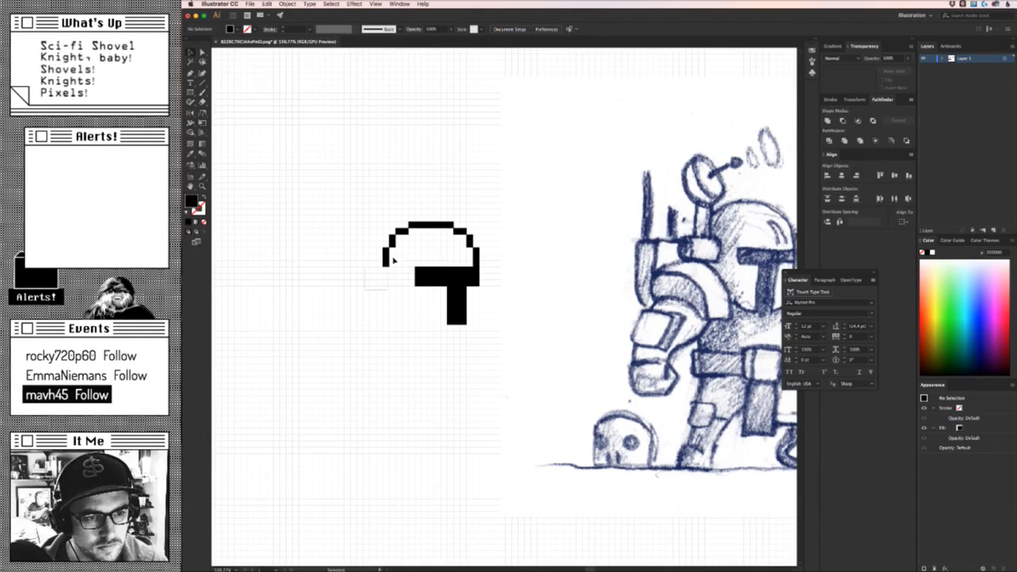
{"action": "mouse_move", "coordinate": [398, 250]}
{"action": "left_mouse_down"}
{"action": "mouse_move", "coordinate": [317, 272]}
{"action": "mouse_move", "coordinate": [338, 266]}
{"action": "left_mouse_up"}
{"action": "left_click", "coordinate": [324, 274]}
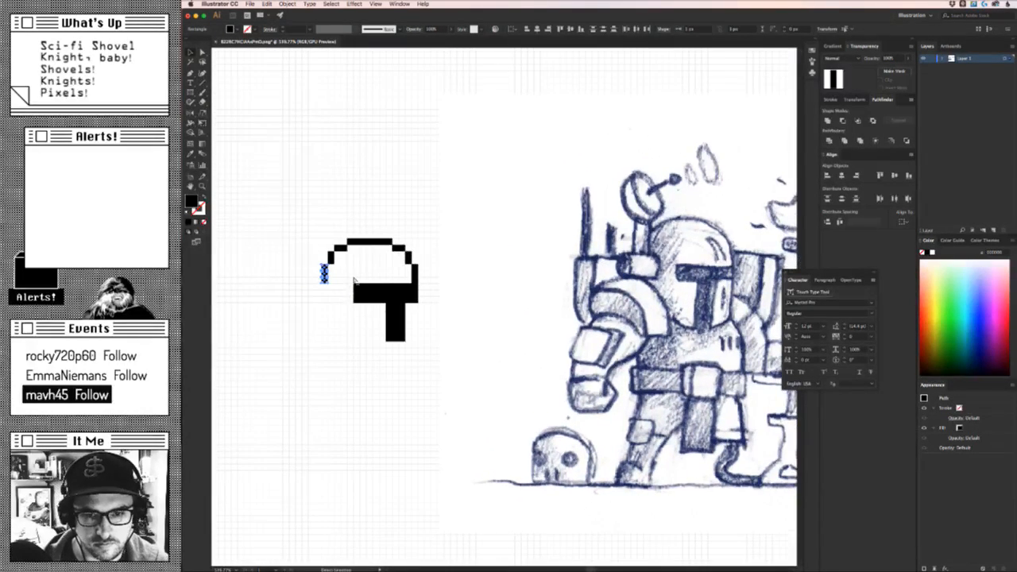
{"action": "key", "text": "Down"}
{"action": "key", "text": "Down"}
{"action": "key", "text": "Down"}
{"action": "key", "text": "Up"}
{"action": "key", "text": "Up"}
{"action": "key", "text": "Up"}
{"action": "key", "text": "Down"}
{"action": "key", "text": "Down"}
{"action": "key", "text": "Down"}
{"action": "key", "text": "Down"}
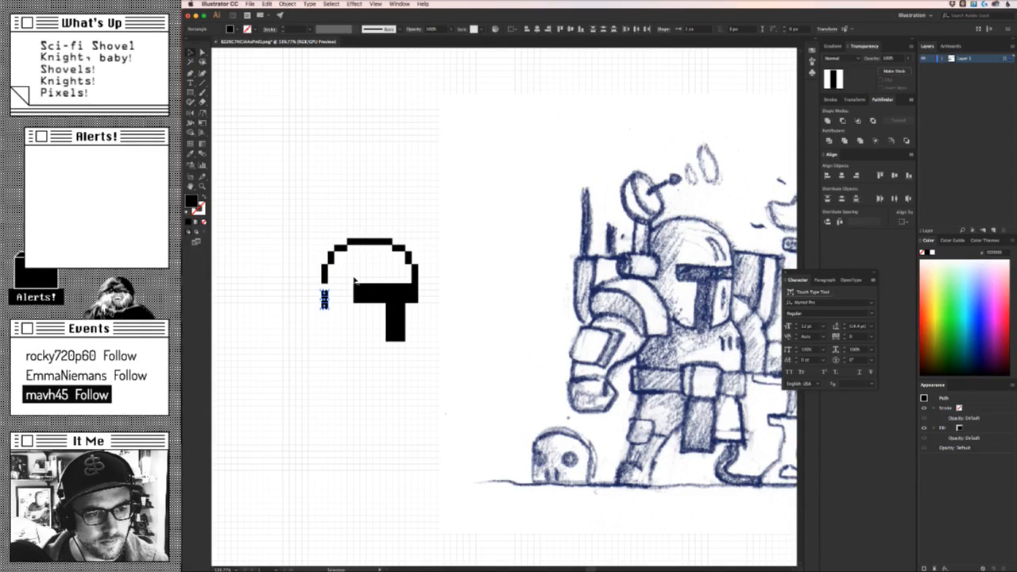
{"action": "key", "text": "Up"}
{"action": "key", "text": "Up"}
{"action": "key", "text": "Up"}
{"action": "key", "text": "Down"}
{"action": "key", "text": "Down"}
{"action": "key", "text": "Down"}
{"action": "key", "text": "Up"}
{"action": "key", "text": "Up"}
{"action": "key", "text": "Up"}
{"action": "key", "text": "Down"}
{"action": "key", "text": "Down"}
{"action": "key", "text": "Down"}
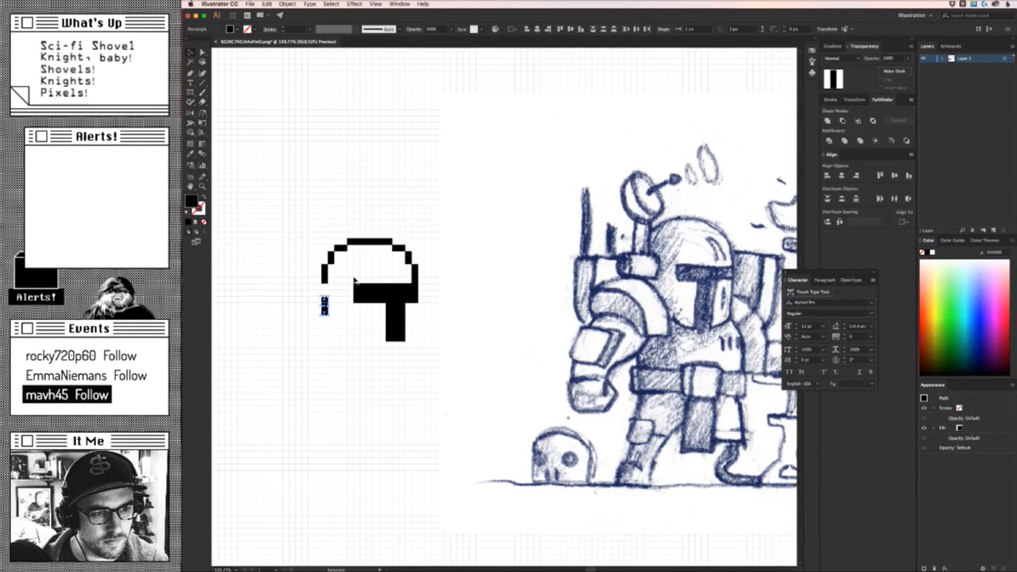
{"action": "key", "text": "Up"}
{"action": "key", "text": "Up"}
{"action": "key", "text": "Up"}
{"action": "left_click", "coordinate": [348, 307]}
Duplicate the lowest square of the helmet's left side in place and try nudging the copy vertically.
{"action": "scroll", "coordinate": [355, 315], "scroll_direction": "up", "scroll_amount": 2}
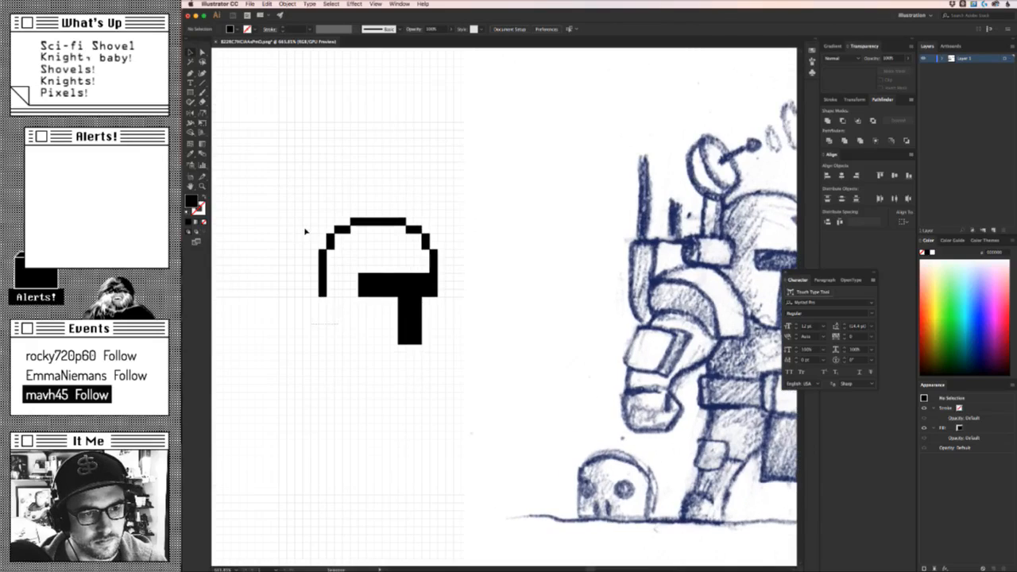
{"action": "left_click_drag", "start_coordinate": [306, 230], "coordinate": [337, 293]}
{"action": "left_click", "coordinate": [313, 321]}
{"action": "left_click", "coordinate": [325, 294]}
{"action": "key", "text": "super+c"}
{"action": "key", "text": "super+f"}
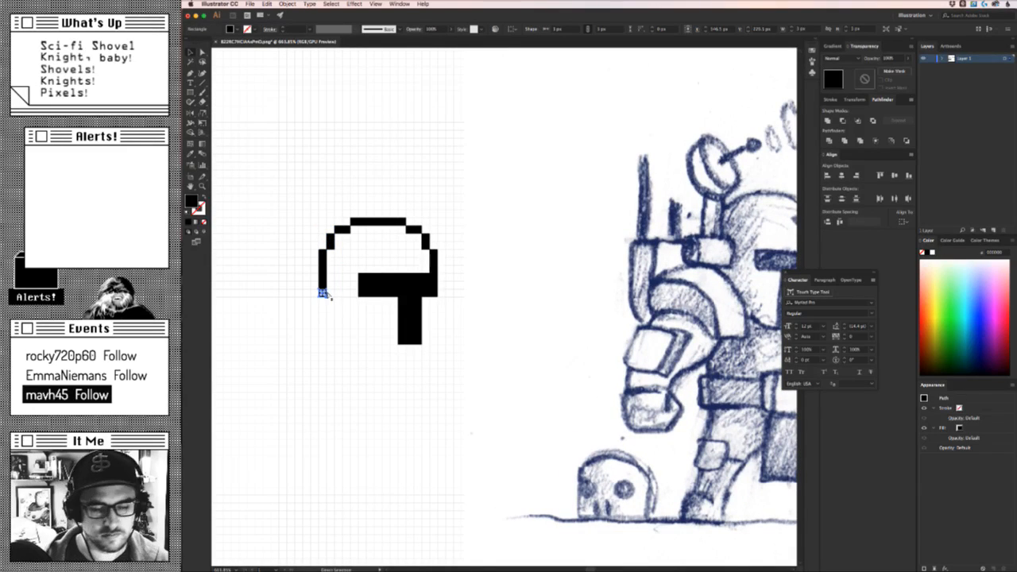
{"action": "key", "text": "Down"}
{"action": "key", "text": "Down"}
{"action": "key", "text": "Up"}
{"action": "key", "text": "Up"}
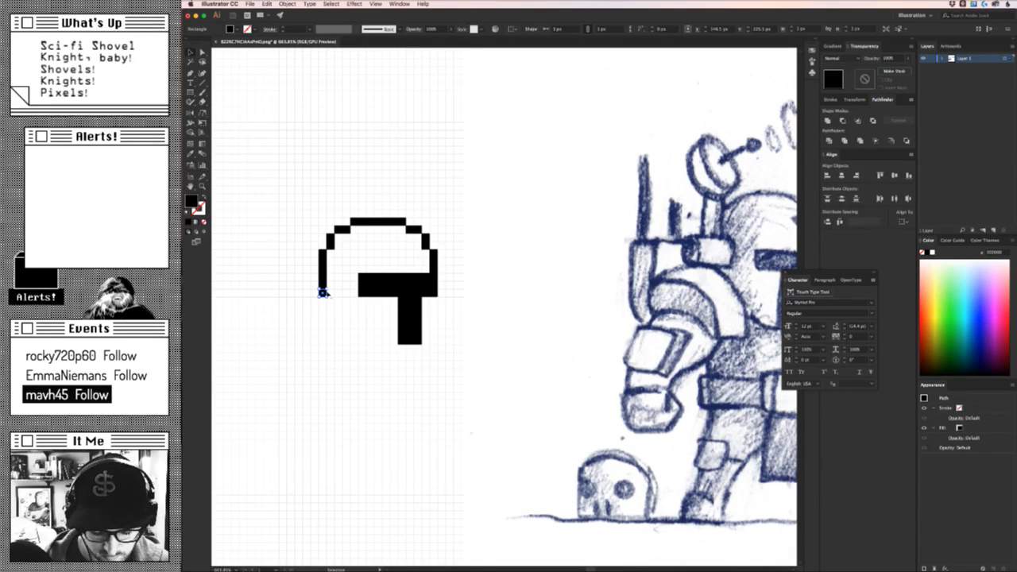
Check the keyboard increment preference and test it by nudging the copied square down and up below the helmet's left side.
{"action": "key", "text": "super+k"}
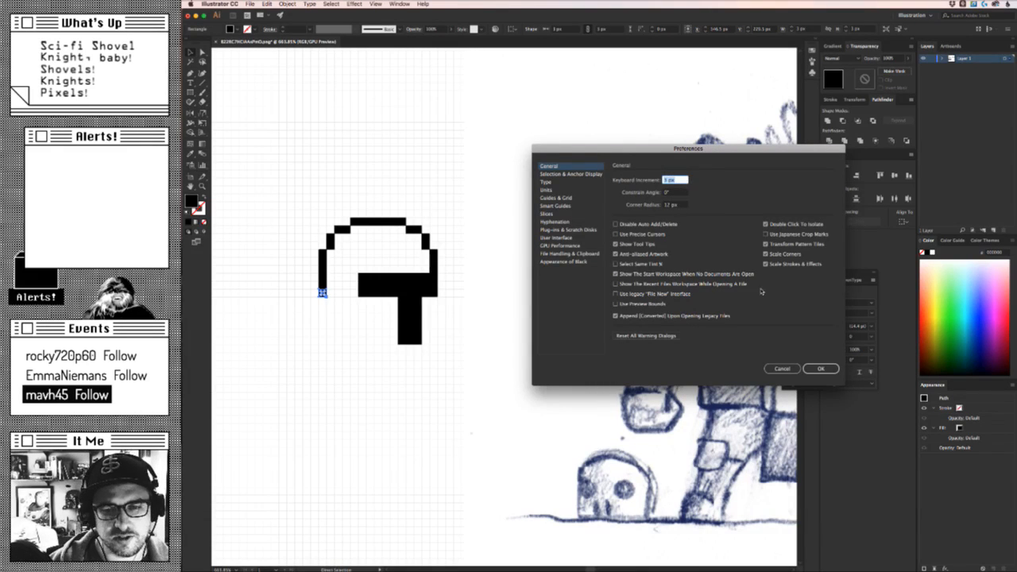
{"action": "key", "text": "Return"}
{"action": "key", "text": "Down"}
{"action": "key", "text": "Down"}
{"action": "key", "text": "Down"}
{"action": "key", "text": "Down"}
{"action": "key", "text": "Down"}
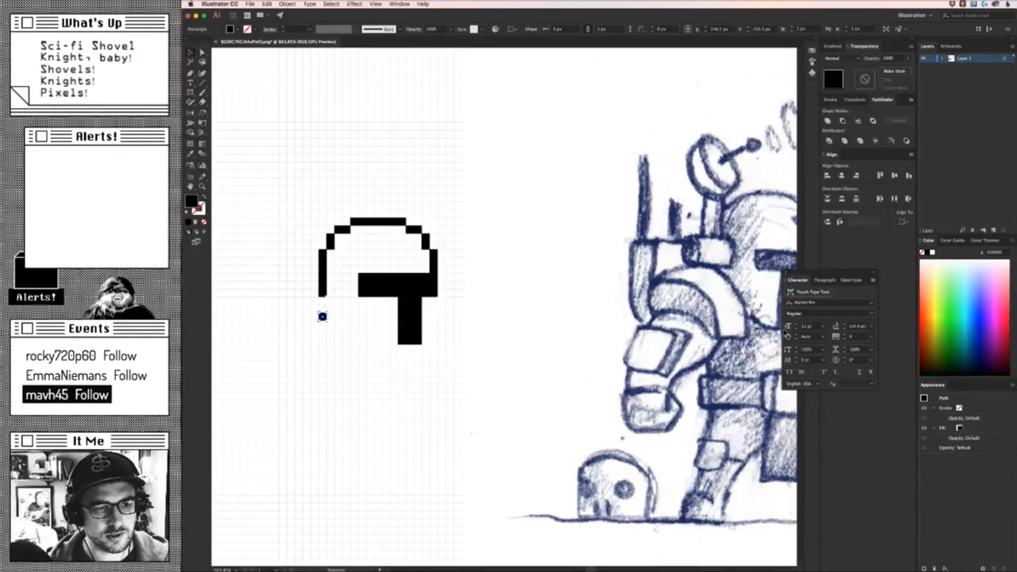
{"action": "key", "text": "Up"}
{"action": "key", "text": "Up"}
{"action": "key", "text": "Up"}
{"action": "key", "text": "Up"}
{"action": "key", "text": "Down"}
{"action": "key", "text": "Down"}
{"action": "key", "text": "Down"}
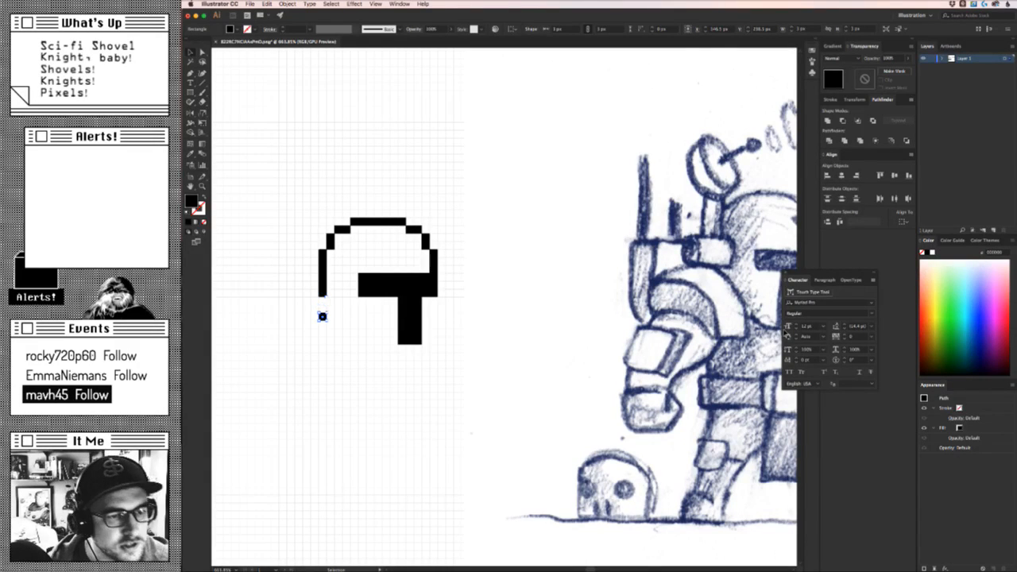
{"action": "key", "text": "Up"}
{"action": "key", "text": "Up"}
{"action": "key", "text": "Down"}
{"action": "key", "text": "Down"}
{"action": "key", "text": "Down"}
{"action": "key", "text": "Down"}
{"action": "key", "text": "Down"}
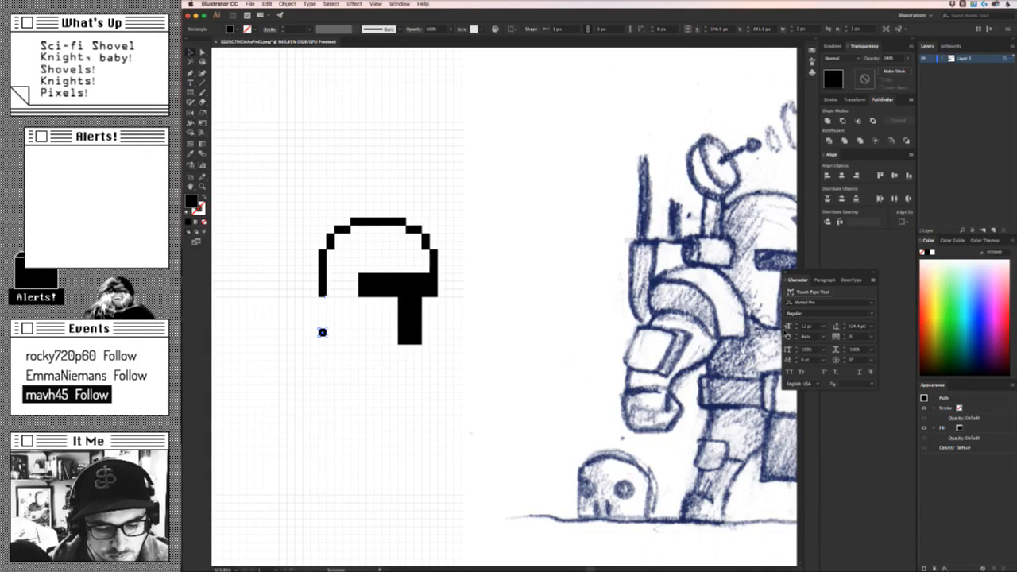
{"action": "key", "text": "Down"}
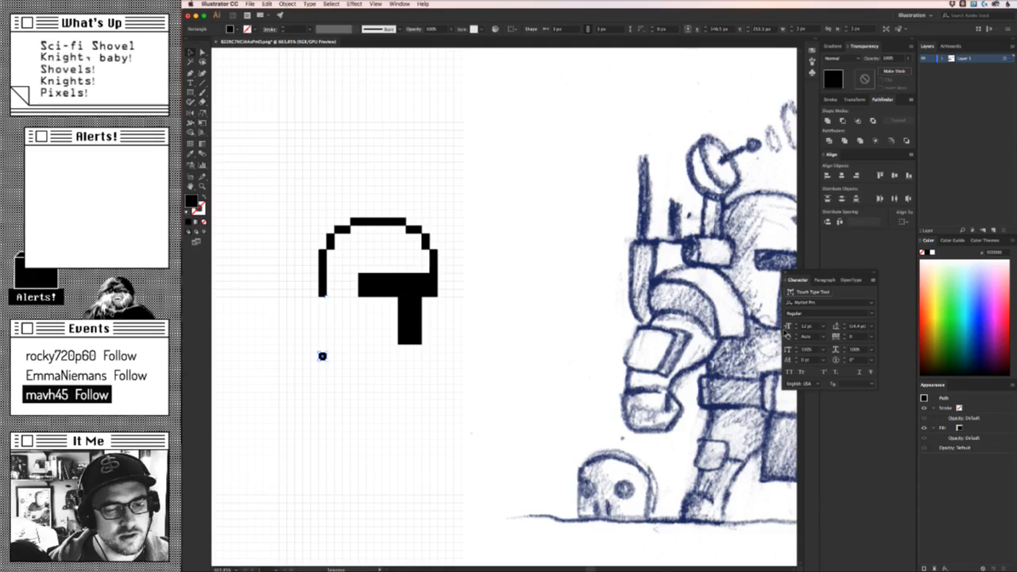
{"action": "key", "text": "Up"}
{"action": "key", "text": "Up"}
{"action": "key", "text": "Down"}
{"action": "key", "text": "Down"}
{"action": "key", "text": "Up"}
{"action": "key", "text": "Up"}
{"action": "key", "text": "Up"}
{"action": "key", "text": "Up"}
{"action": "key", "text": "Up"}
{"action": "key", "text": "Up"}
{"action": "key", "text": "Down"}
{"action": "key", "text": "Down"}
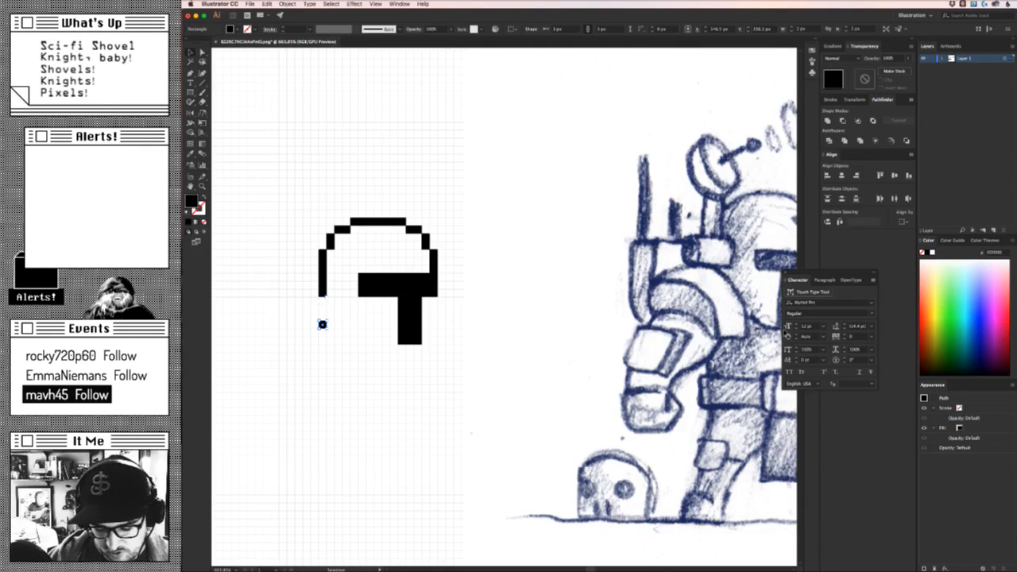
Recheck the keyboard increment, cancel the preferences, and test nudging the loose square vertically again.
{"action": "key", "text": "super+k"}
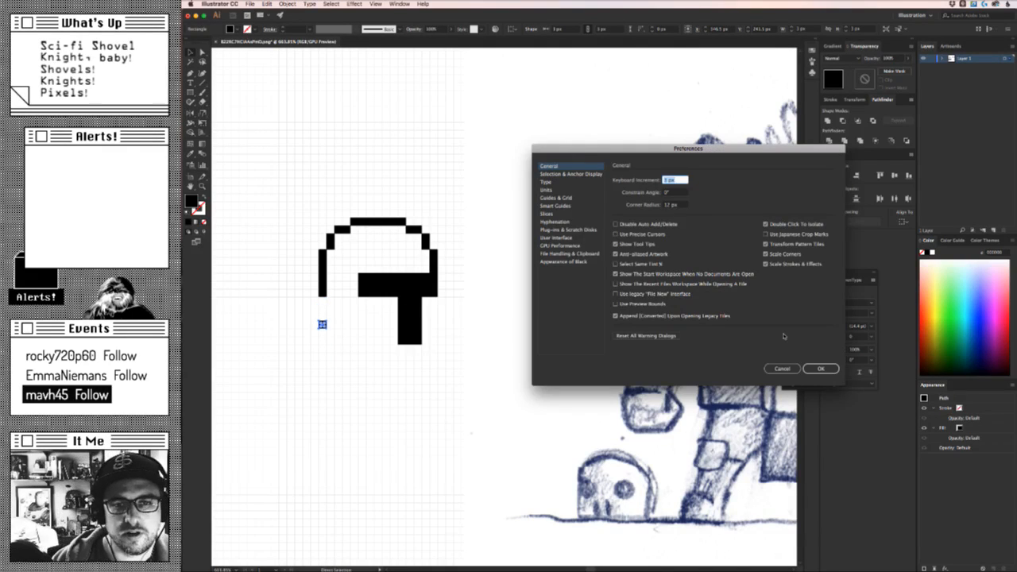
{"action": "type", "text": "1"}
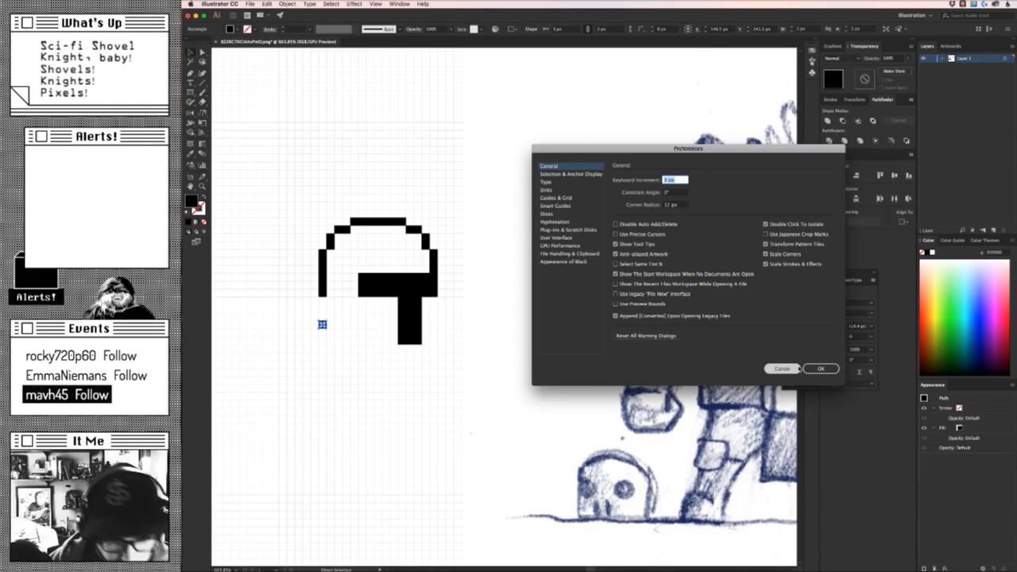
{"action": "left_click", "coordinate": [782, 370]}
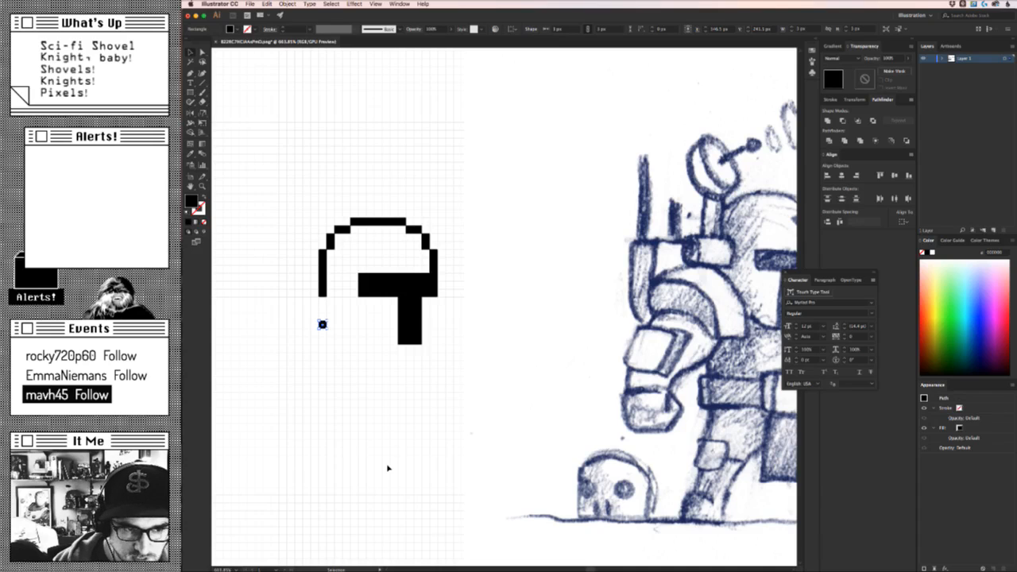
{"action": "key", "text": "Down"}
{"action": "key", "text": "Down"}
{"action": "key", "text": "Down"}
{"action": "key", "text": "Down"}
{"action": "key", "text": "Up"}
{"action": "key", "text": "Up"}
{"action": "key", "text": "Up"}
{"action": "key", "text": "Up"}
{"action": "key", "text": "Up"}
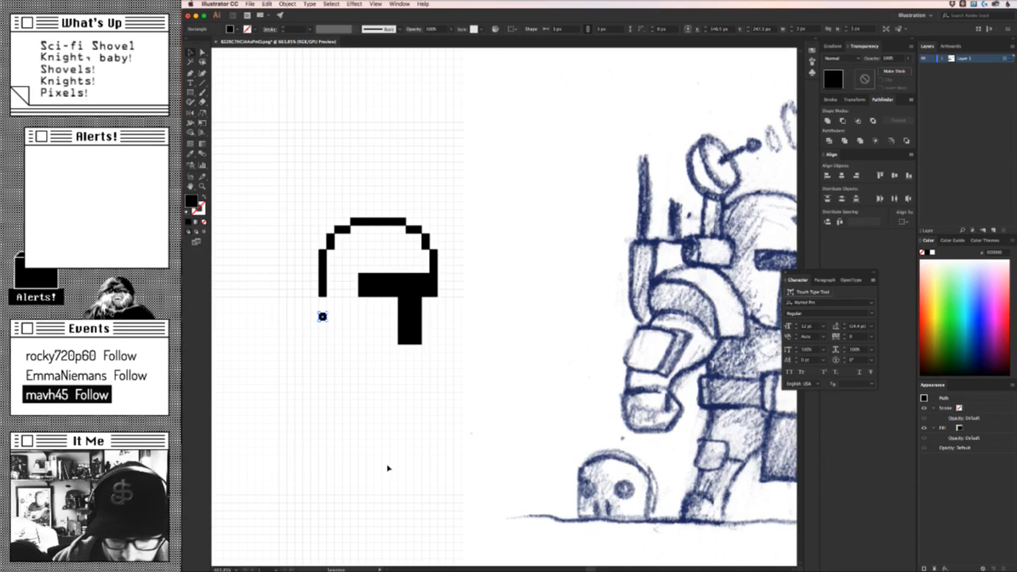
{"action": "key", "text": "a"}
Review and accept the keyboard increment preference, and nudge the copied square to sit directly beneath the helmet's left side.
{"action": "key", "text": "super+k"}
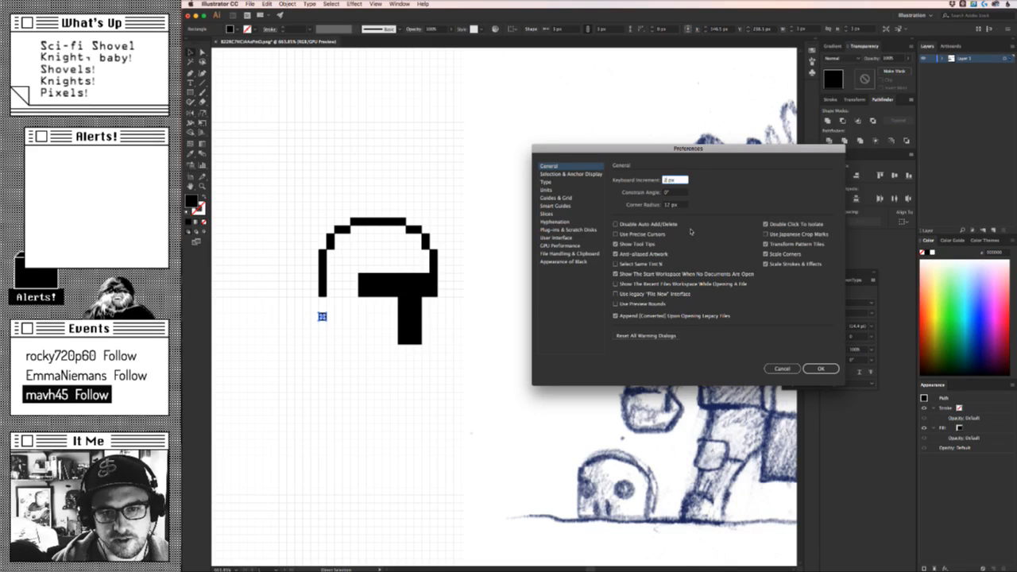
{"action": "key", "text": "Return"}
{"action": "key", "text": "Down"}
{"action": "key", "text": "Down"}
{"action": "key", "text": "Down"}
{"action": "key", "text": "Down"}
{"action": "key", "text": "Down"}
{"action": "key", "text": "Down"}
{"action": "key", "text": "Down"}
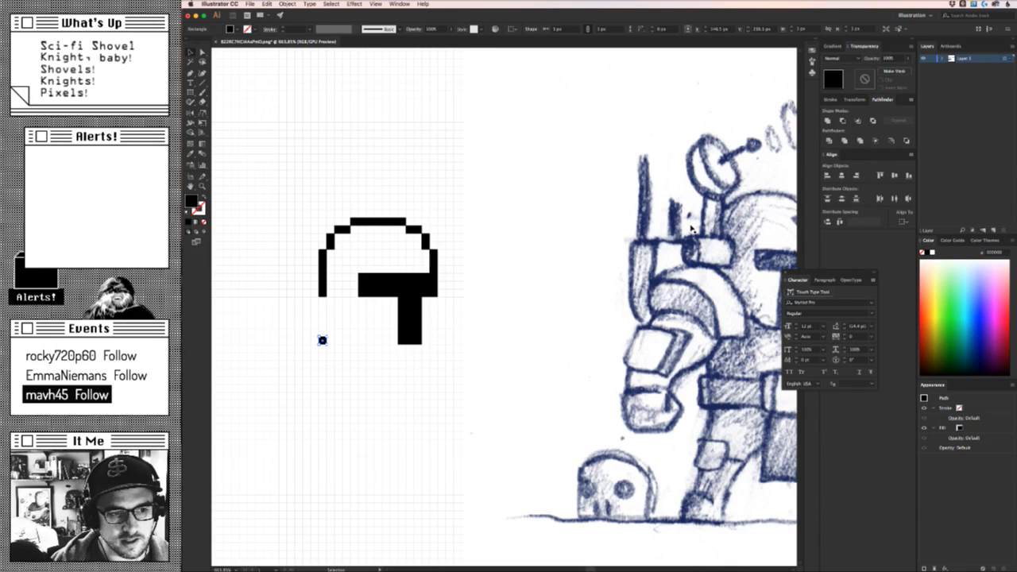
{"action": "key", "text": "Up"}
{"action": "key", "text": "Up"}
{"action": "key", "text": "Up"}
{"action": "key", "text": "Up"}
{"action": "key", "text": "Up"}
{"action": "key", "text": "Up"}
{"action": "key", "text": "Up"}
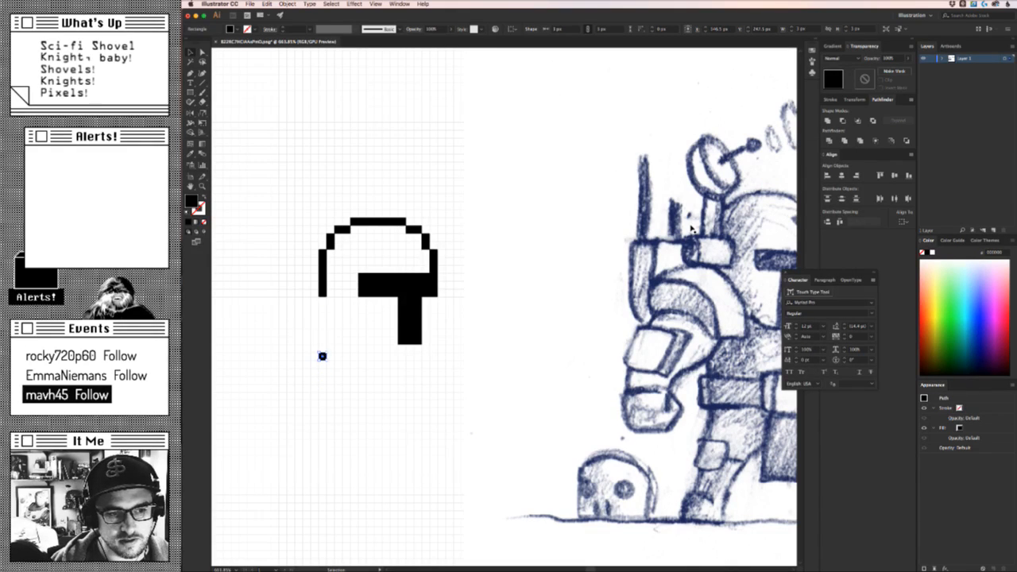
{"action": "key", "text": "Up"}
{"action": "key", "text": "Up"}
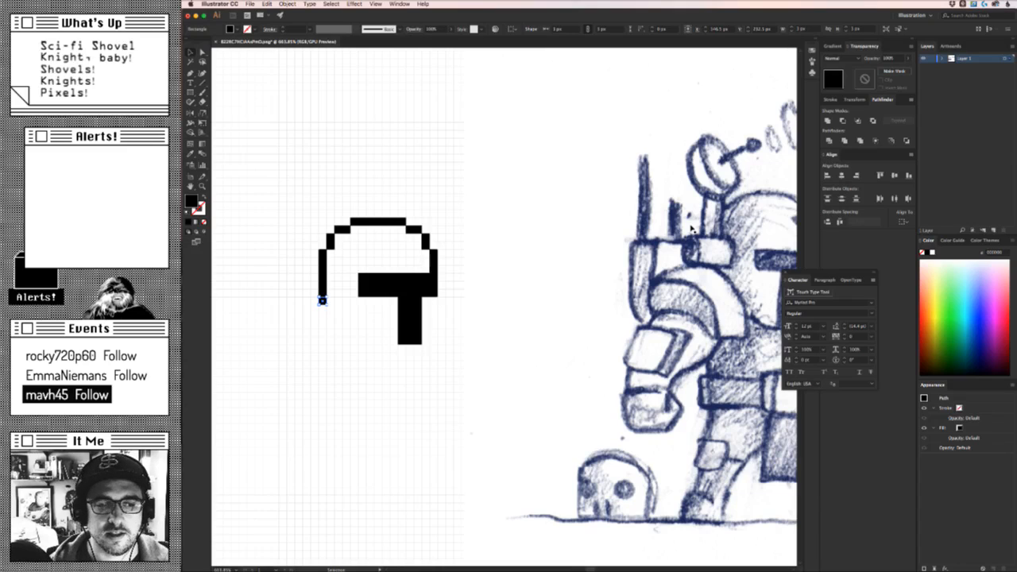
Extend the helmet's left side with copied squares until it reaches four squares below the visor bar.
{"action": "key", "text": "Down"}
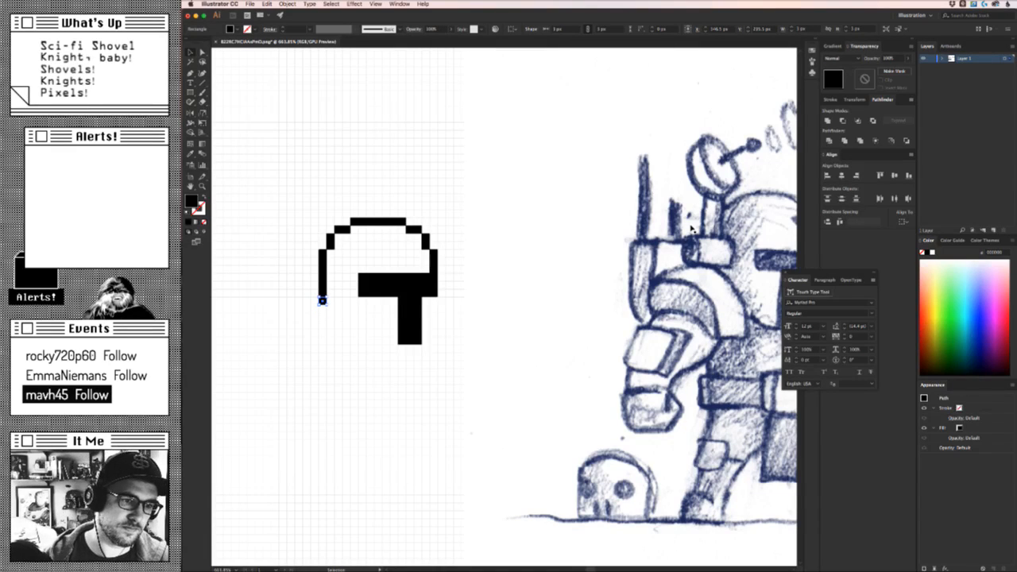
{"action": "key", "text": "Down"}
{"action": "key", "text": "Down"}
{"action": "key", "text": "Down"}
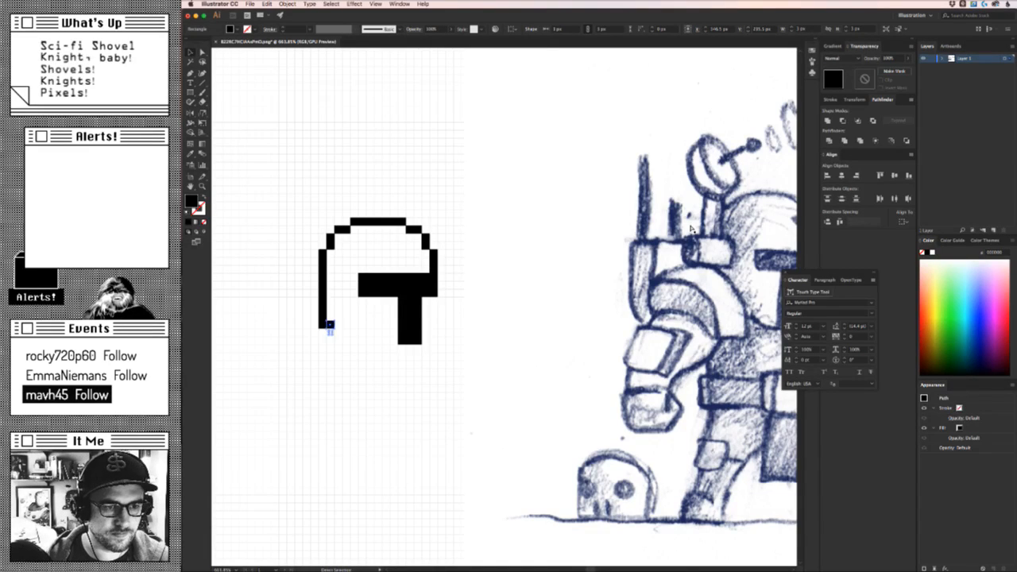
Build the helmet's stepped lower edge from copied squares, in descending rows of two, three and four squares running to the visor stem.
{"action": "key", "text": "Right"}
{"action": "key", "text": "Right"}
{"action": "key", "text": "Right"}
{"action": "key", "text": "Down"}
{"action": "key", "text": "Right"}
{"action": "key", "text": "Right"}
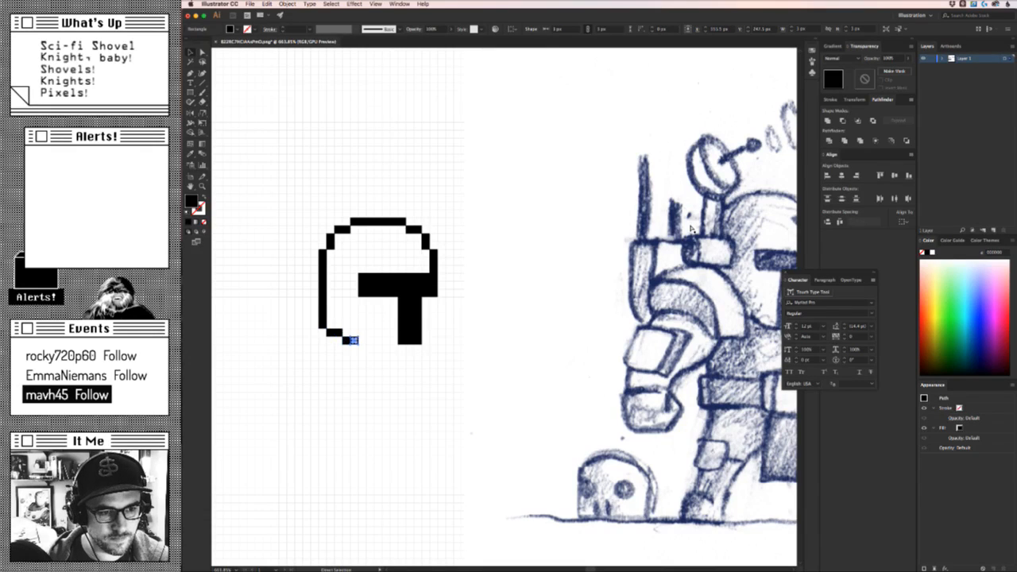
{"action": "key", "text": "Down"}
{"action": "key", "text": "Right"}
{"action": "key", "text": "Right"}
{"action": "key", "text": "Right"}
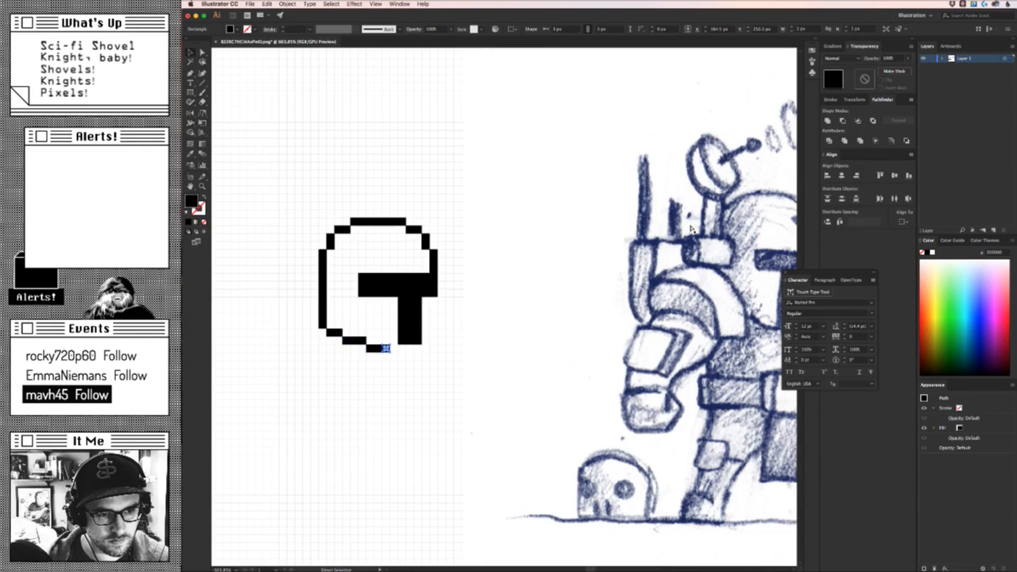
{"action": "key", "text": "Right"}
{"action": "key", "text": "Right"}
{"action": "key", "text": "Right"}
{"action": "key", "text": "Right"}
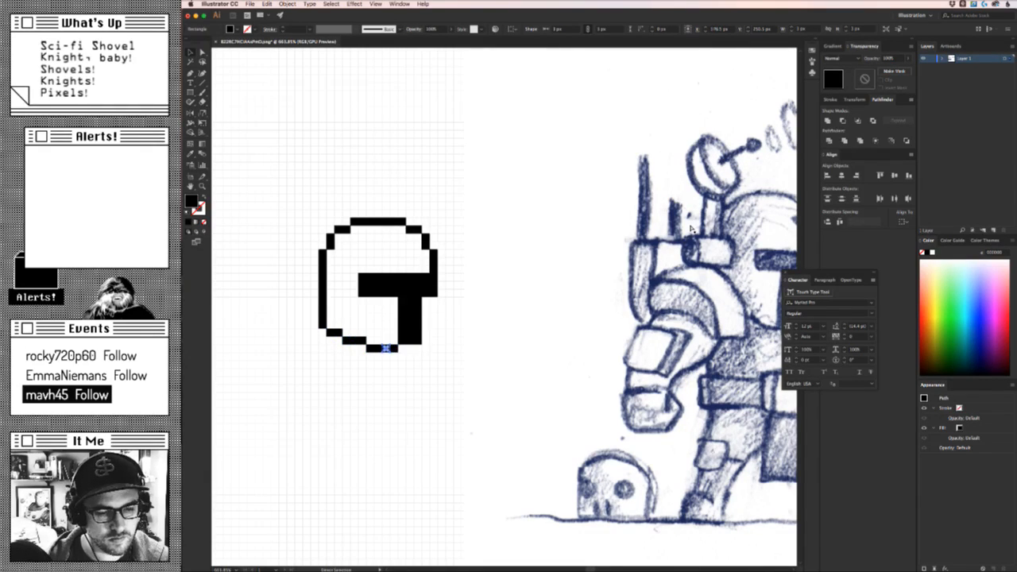
Place a bottom-edge square just past the visor stem and build the helmet's right side from there up to the visor bar.
{"action": "key", "text": "Right"}
{"action": "key", "text": "Right"}
{"action": "key", "text": "Up"}
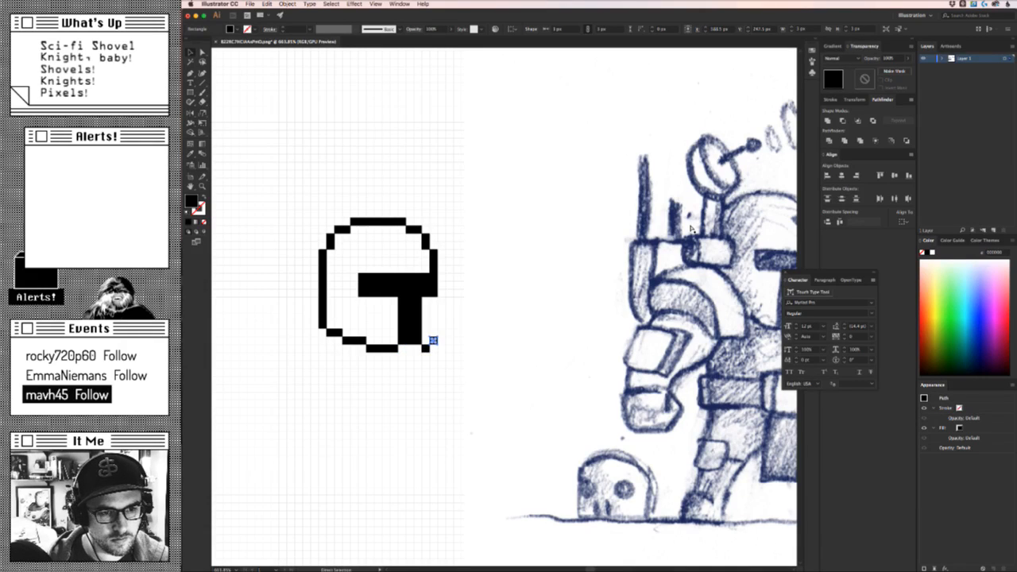
{"action": "key", "text": "Up"}
{"action": "key", "text": "Up"}
{"action": "key", "text": "Up"}
{"action": "key", "text": "Up"}
{"action": "key", "text": "Up"}
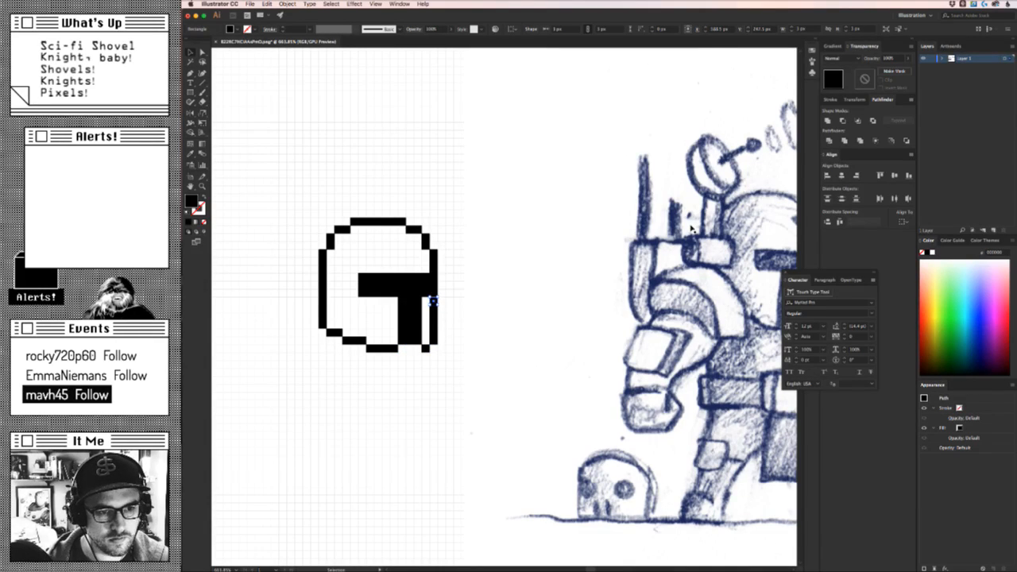
Lower the right-end square of the lower edge's middle step one cell to join the bottom row.
{"action": "left_click", "coordinate": [399, 422]}
{"action": "left_click_drag", "start_coordinate": [405, 421], "coordinate": [548, 333]}
{"action": "key", "text": "v"}
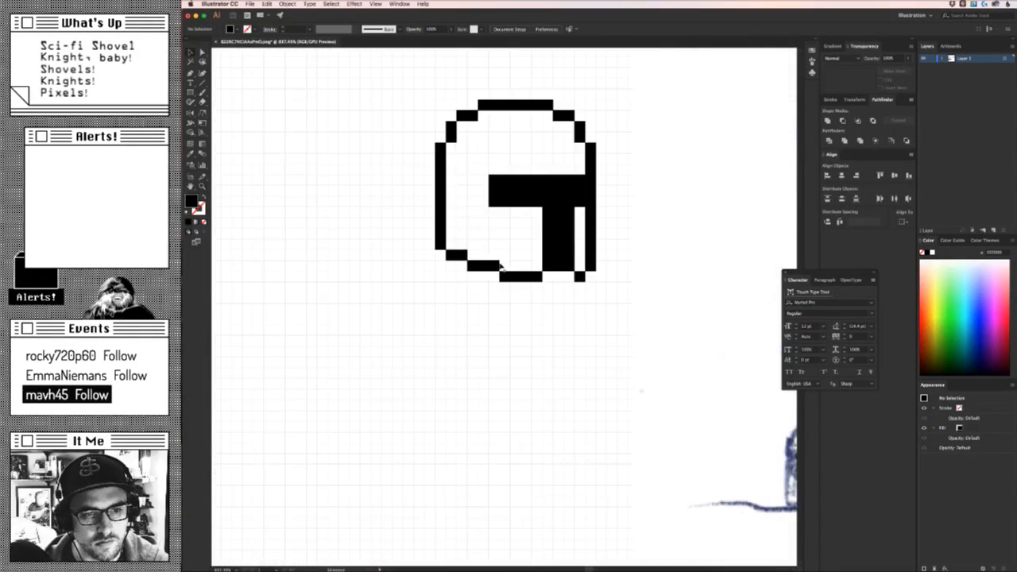
{"action": "left_click", "coordinate": [494, 265]}
{"action": "key", "text": "Down"}
{"action": "key", "text": "z"}
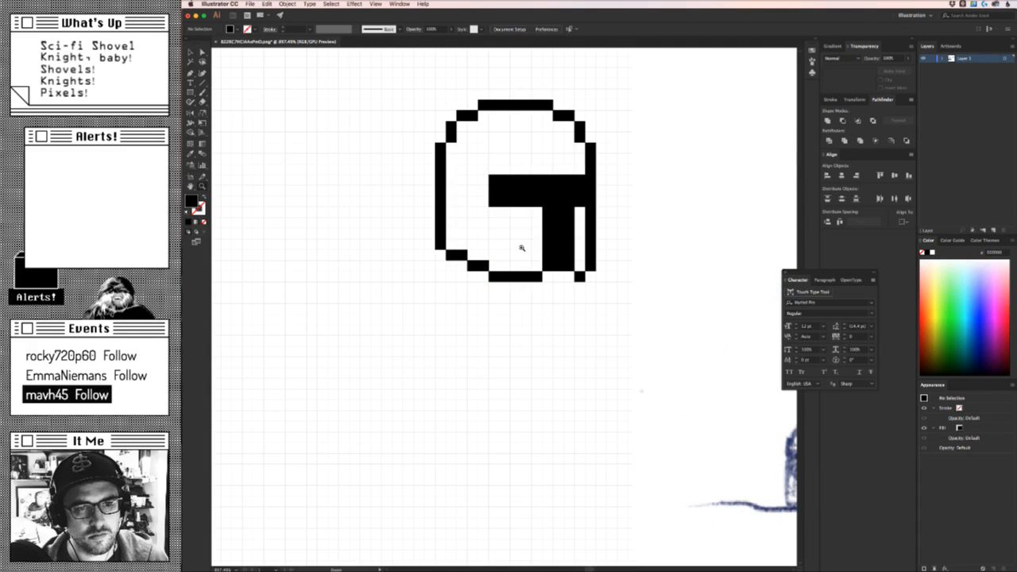
Round the helmet's lower-left curve further by lowering the right-end squares of its upper and middle steps one cell each.
{"action": "left_click_drag", "start_coordinate": [519, 245], "coordinate": [385, 305]}
{"action": "left_click_drag", "start_coordinate": [516, 247], "coordinate": [556, 242]}
{"action": "key", "text": "v"}
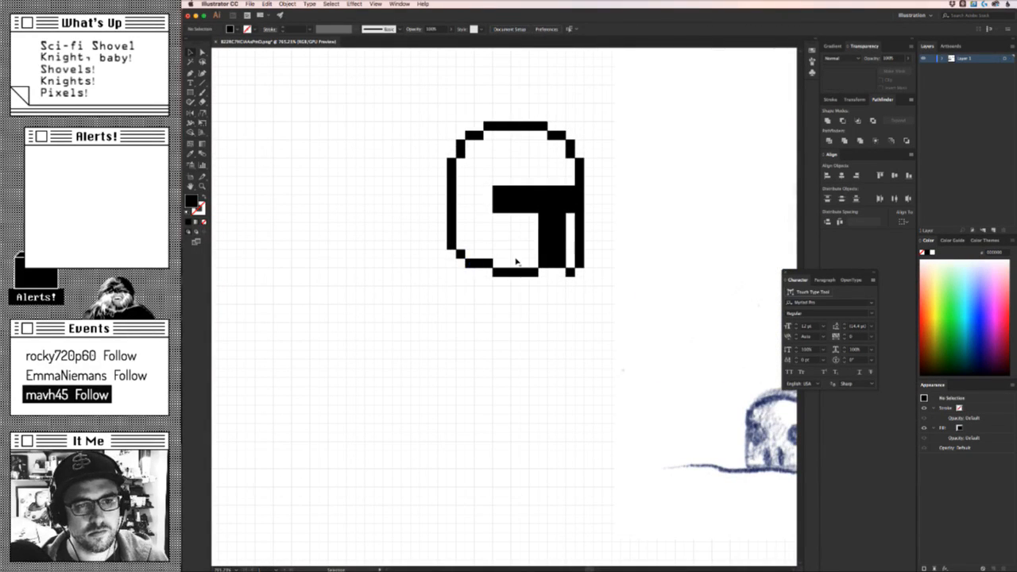
{"action": "left_click_drag", "start_coordinate": [489, 262], "coordinate": [490, 271]}
{"action": "left_click", "coordinate": [511, 303]}
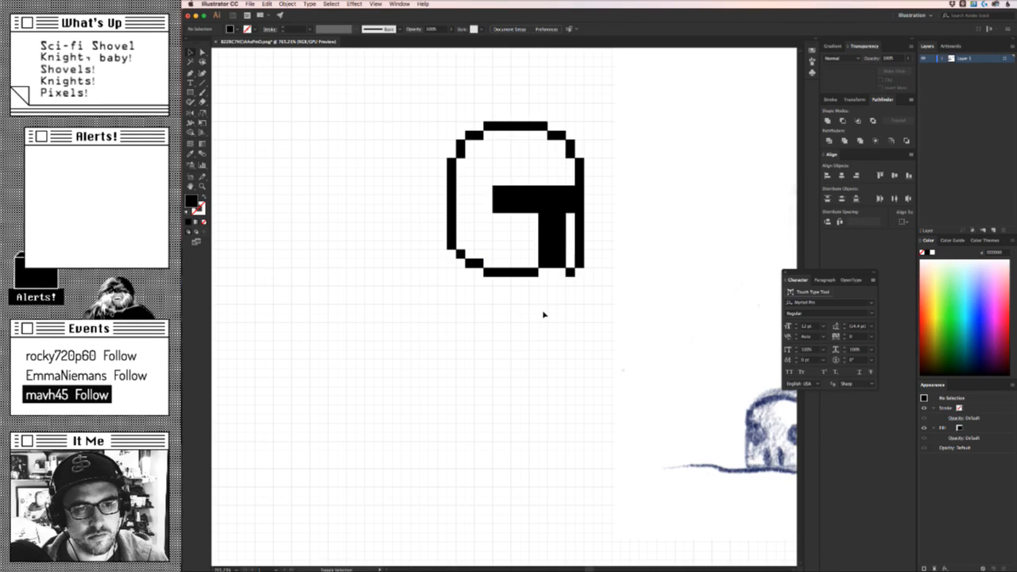
{"action": "key", "text": "z"}
{"action": "left_click_drag", "start_coordinate": [542, 315], "coordinate": [316, 358]}
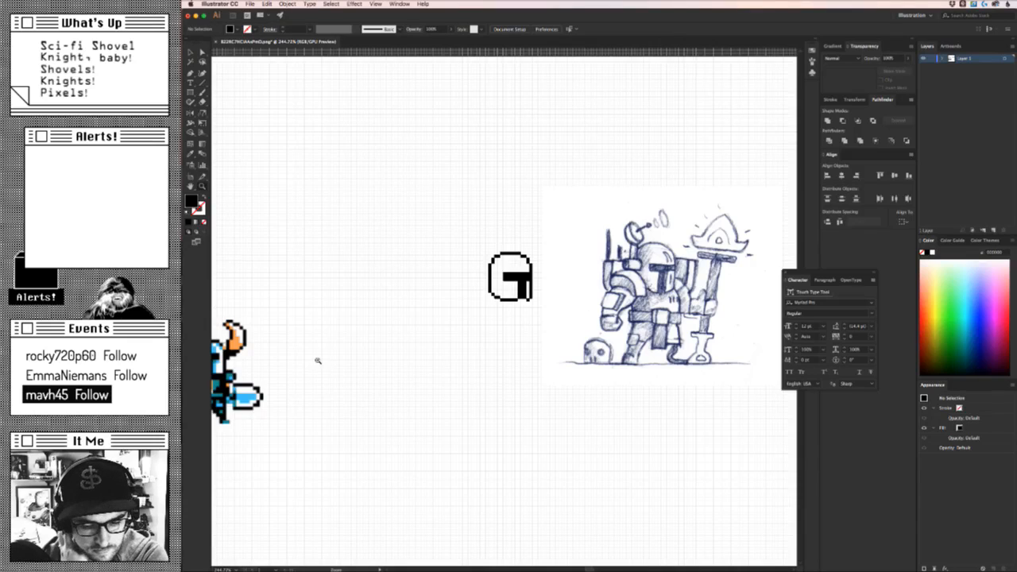
{"action": "left_click_drag", "start_coordinate": [318, 360], "coordinate": [319, 361]}
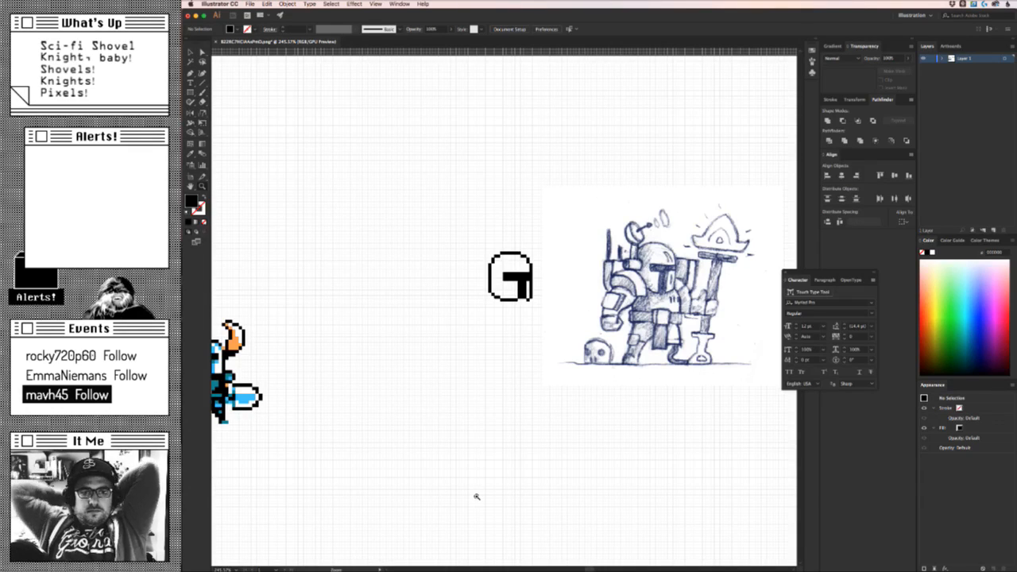
{"action": "left_click_drag", "start_coordinate": [476, 307], "coordinate": [584, 286]}
{"action": "left_click", "coordinate": [607, 292]}
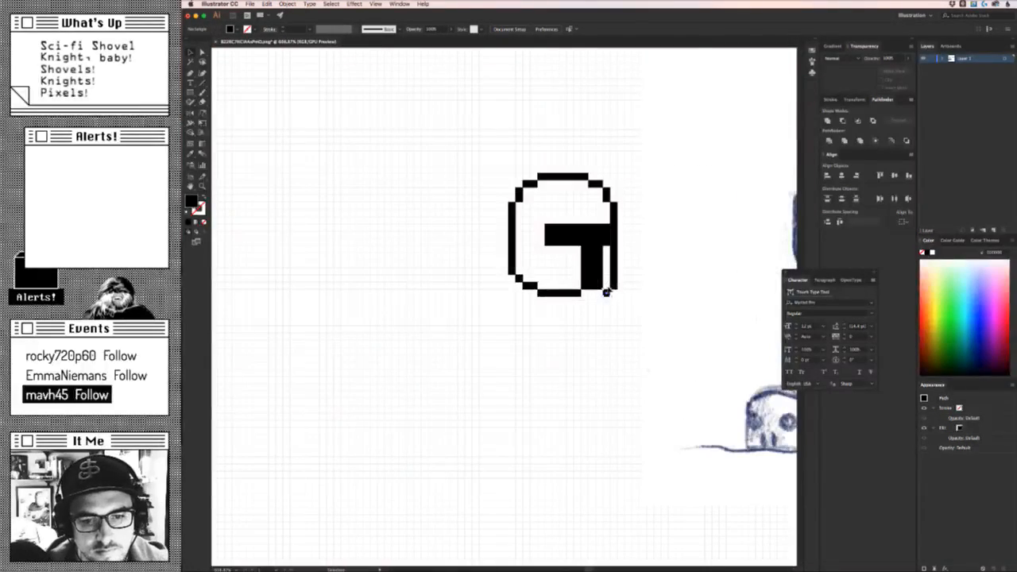
{"action": "left_click", "coordinate": [521, 412]}
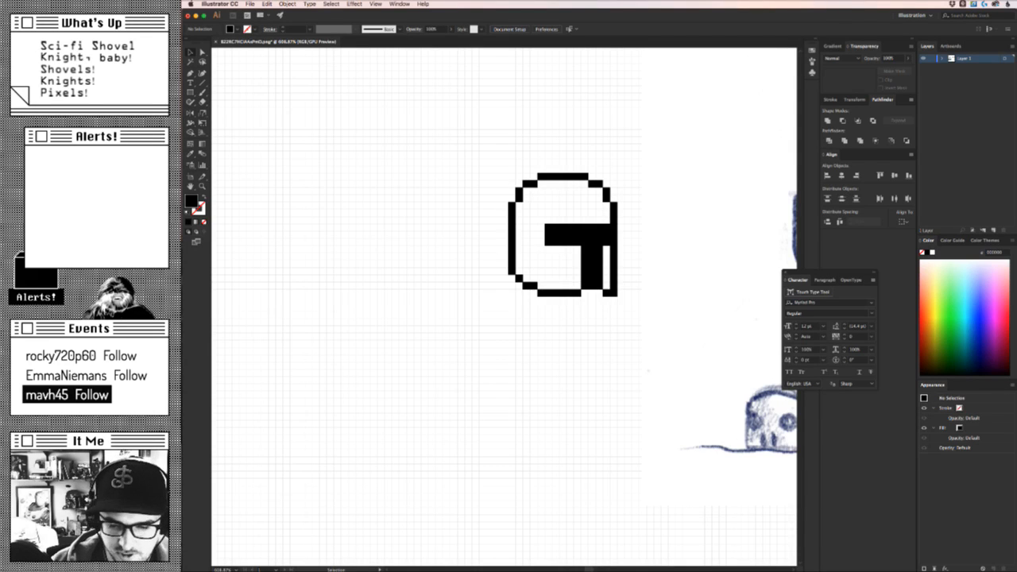
Move the reference sketch farther right and down, away from the pixel helmet.
{"action": "scroll", "coordinate": [664, 275], "scroll_direction": "right", "scroll_amount": 3}
{"action": "scroll", "coordinate": [463, 340], "scroll_direction": "down", "scroll_amount": 2}
{"action": "left_click", "coordinate": [621, 368]}
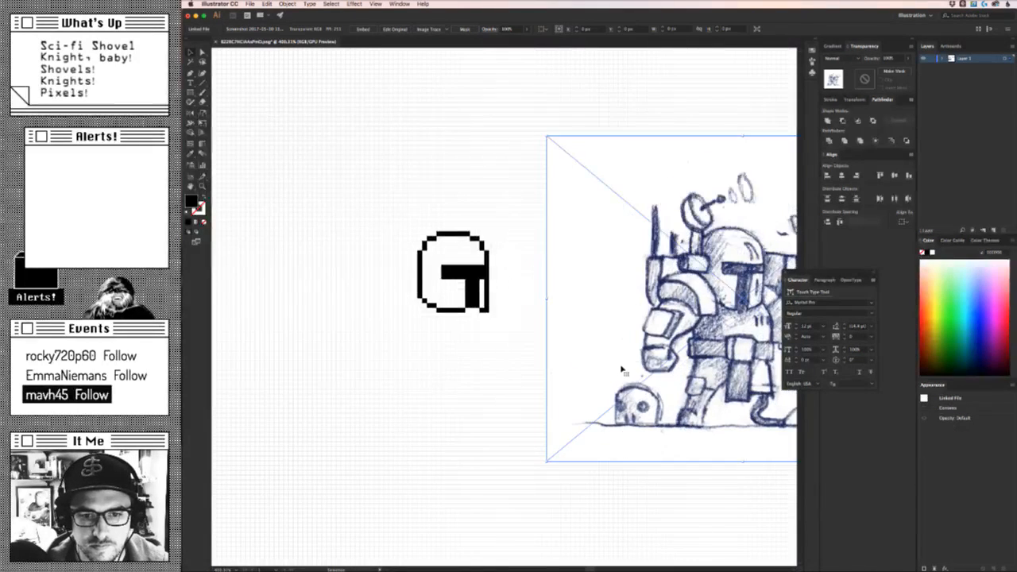
{"action": "mouse_move", "coordinate": [601, 379]}
{"action": "left_mouse_down"}
{"action": "mouse_move", "coordinate": [583, 379]}
{"action": "mouse_move", "coordinate": [618, 383]}
{"action": "left_mouse_up"}
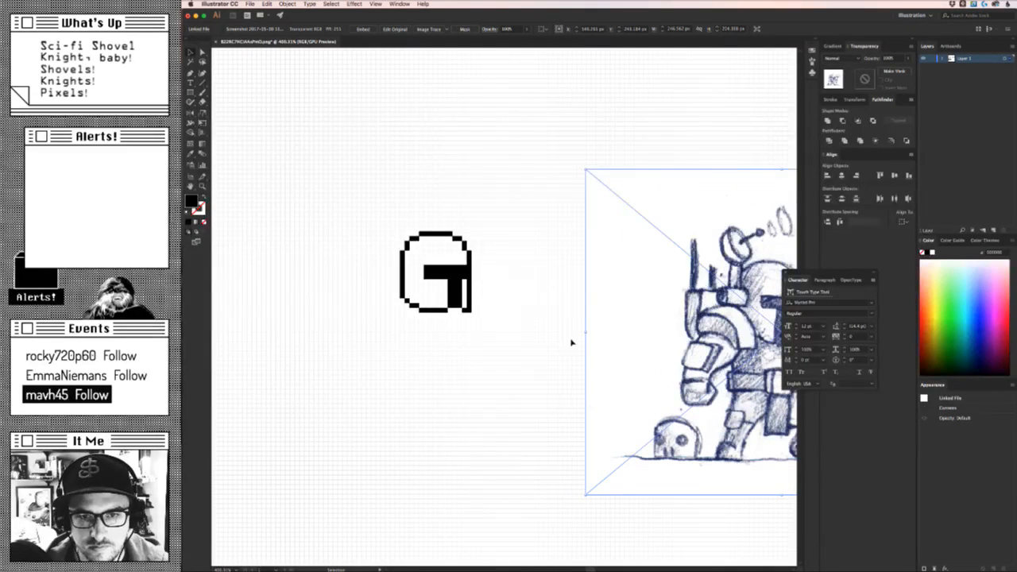
{"action": "left_click", "coordinate": [532, 346]}
Start saving the document as SciFi_ShovelKnight in Adobe Illustrator format and choose the Freetime Design folder as location.
{"action": "key", "text": "super+s"}
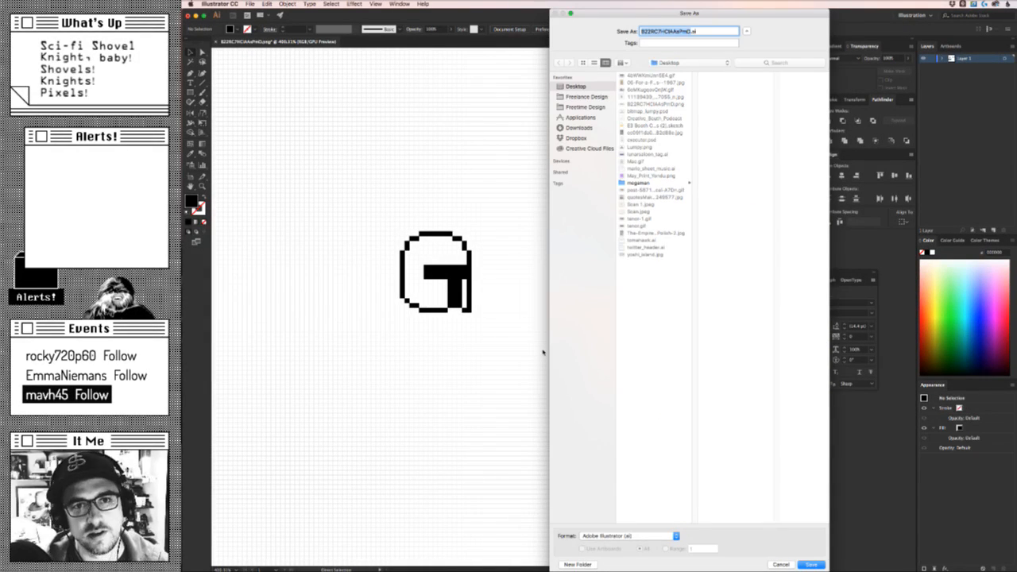
{"action": "type", "text": "SciFi_ShovelKnight"}
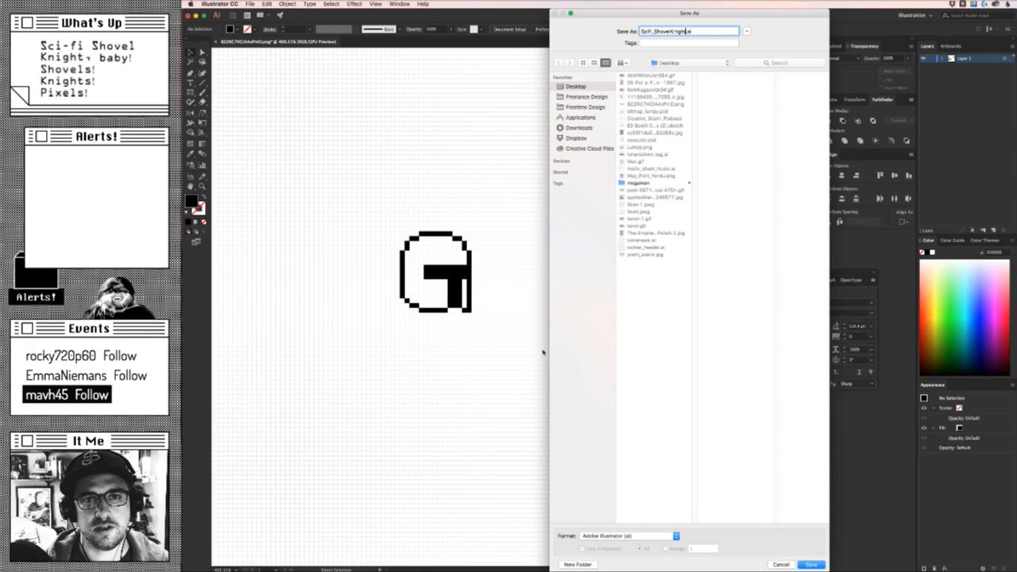
{"action": "left_click", "coordinate": [582, 128]}
{"action": "left_click", "coordinate": [575, 139]}
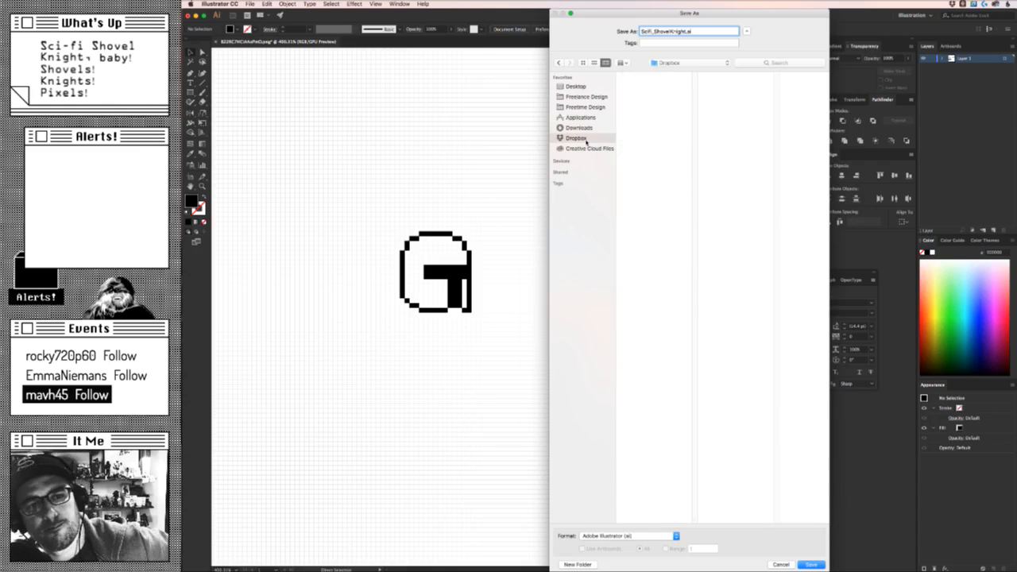
{"action": "left_click", "coordinate": [585, 106]}
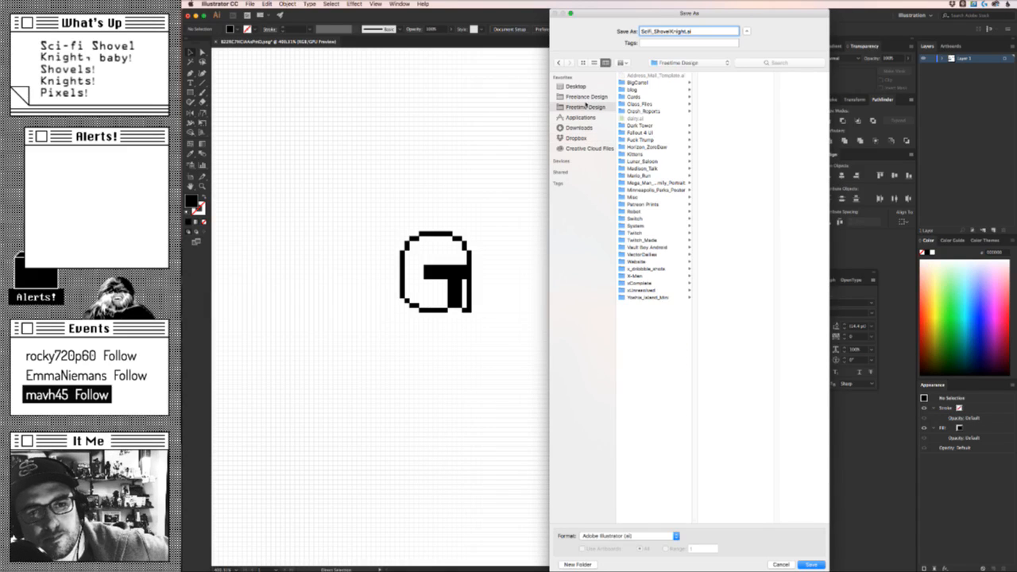
{"action": "left_click", "coordinate": [587, 96]}
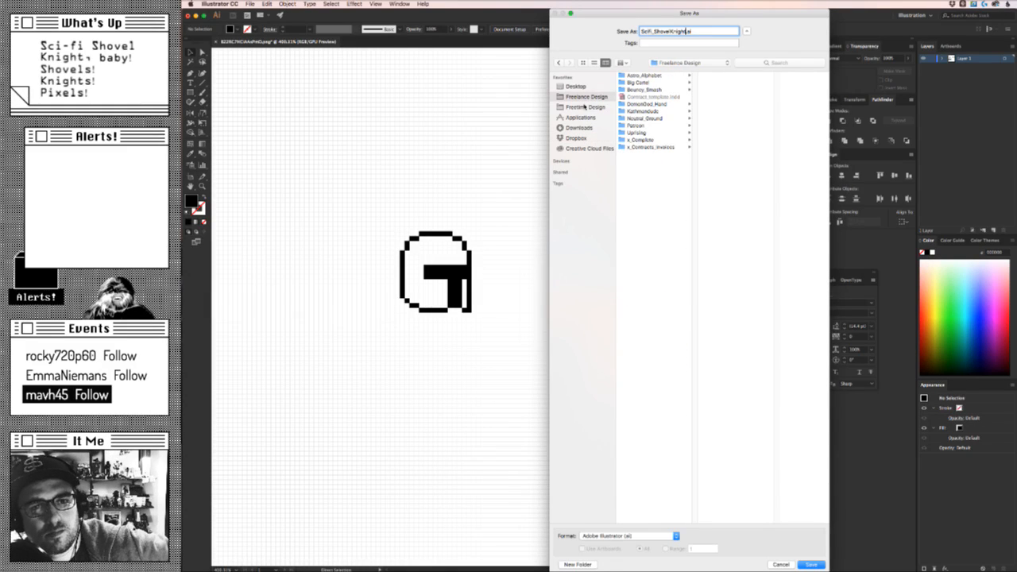
{"action": "left_click", "coordinate": [582, 106]}
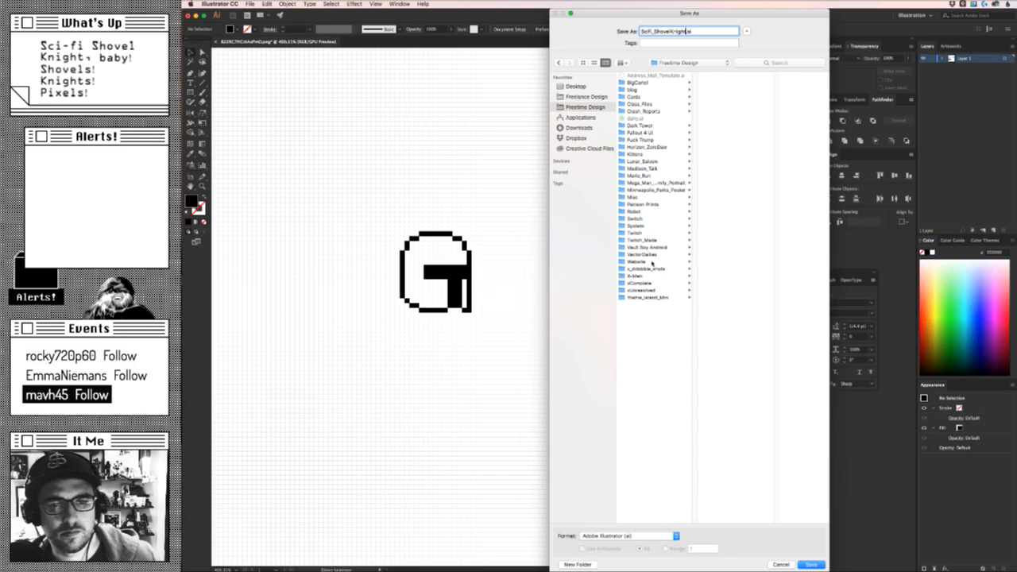
{"action": "left_click", "coordinate": [636, 232]}
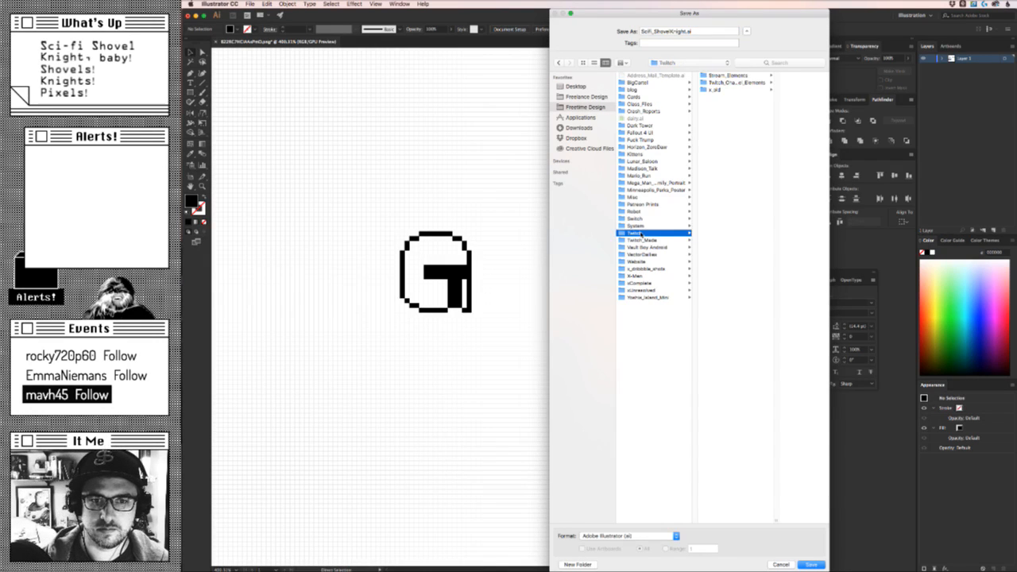
{"action": "left_click", "coordinate": [674, 350]}
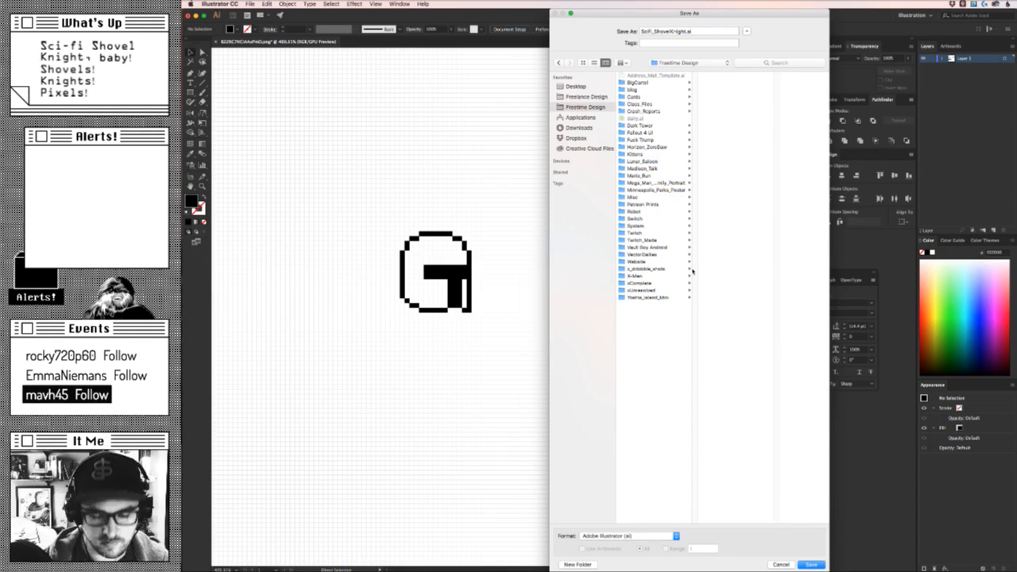
Create a folder named Sci_fi_shovel_knight and save the document in it with the default Illustrator options.
{"action": "key", "text": "super+shift+n"}
{"action": "type", "text": "Sci_"}
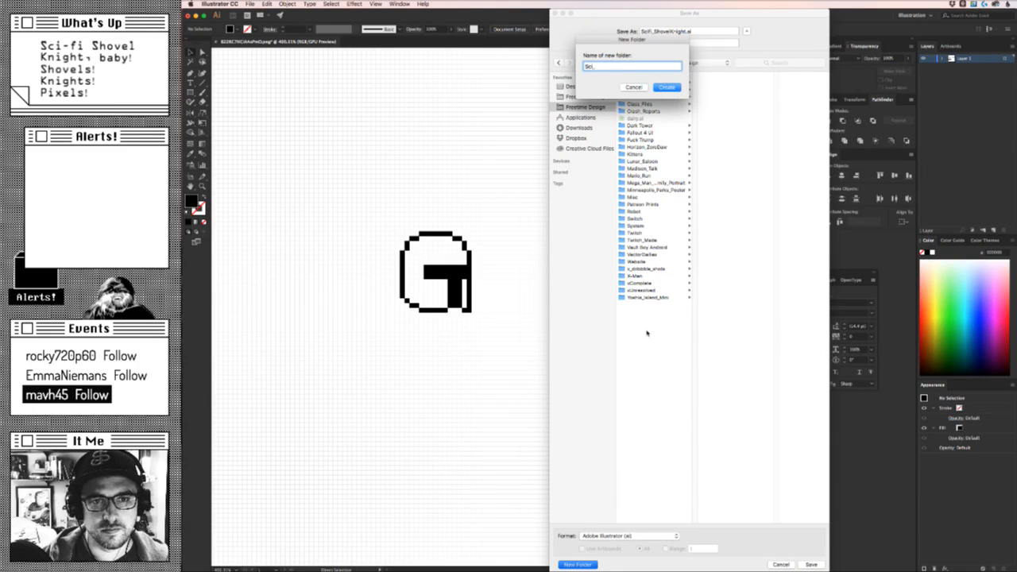
{"action": "type", "text": "fi_shovel"}
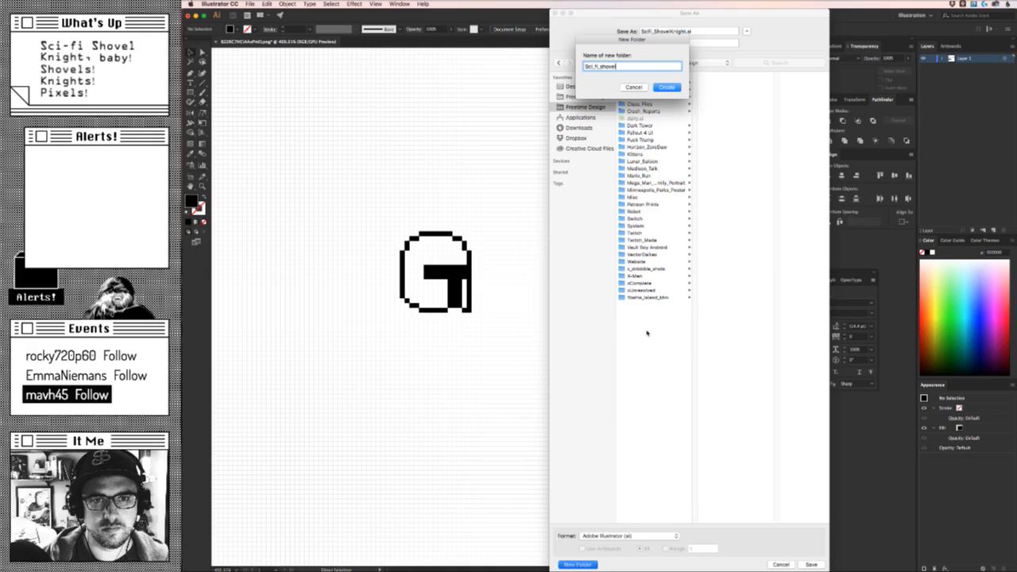
{"action": "type", "text": "_knight"}
{"action": "key", "text": "Return"}
{"action": "key", "text": "Return"}
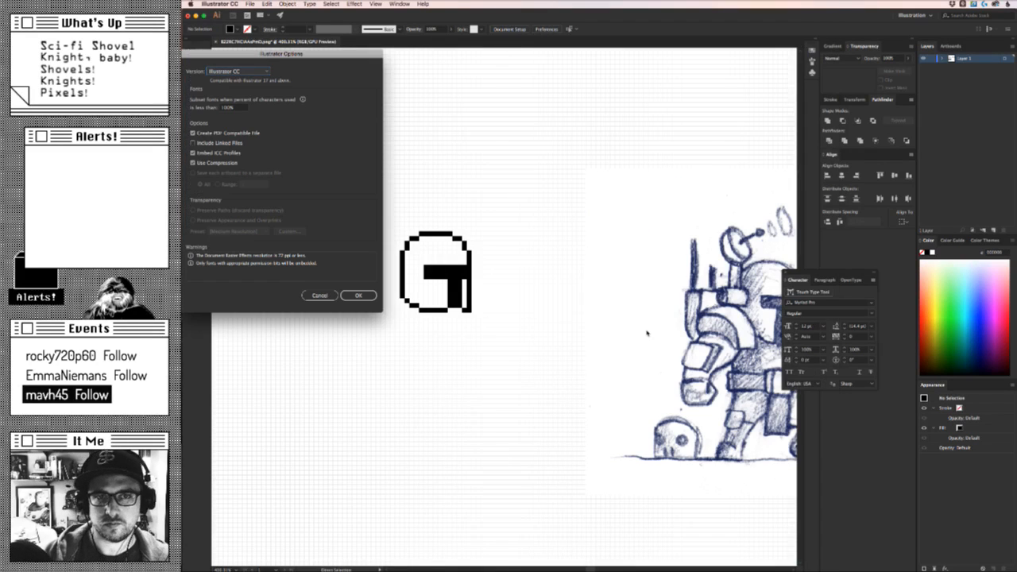
{"action": "key", "text": "Return"}
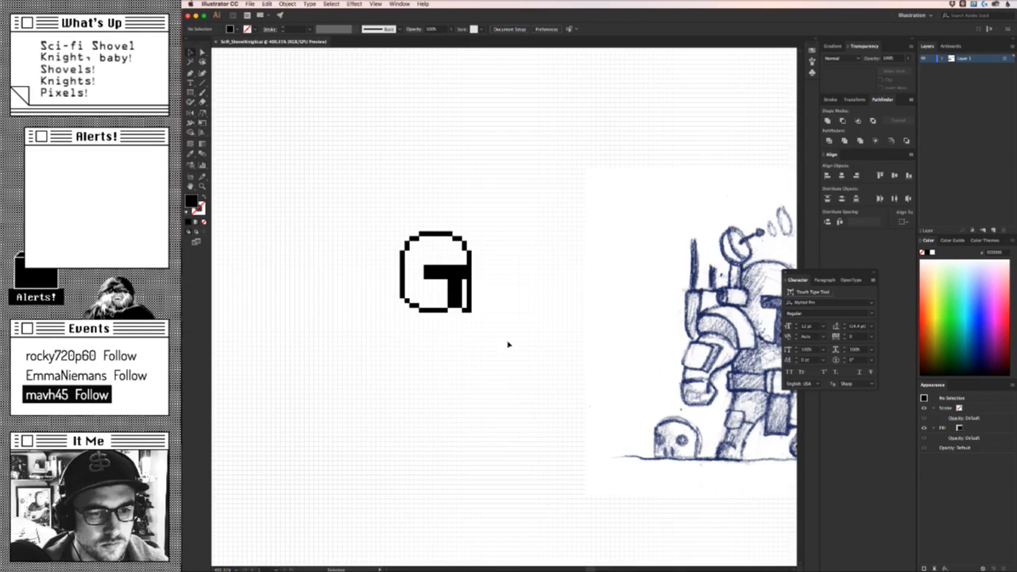
Place a duplicate of the whole pixel helmet to the left of the original, leaving a wide gap between them.
{"action": "mouse_move", "coordinate": [503, 345]}
{"action": "left_mouse_down"}
{"action": "mouse_move", "coordinate": [604, 352]}
{"action": "mouse_move", "coordinate": [403, 306]}
{"action": "mouse_move", "coordinate": [531, 322]}
{"action": "mouse_move", "coordinate": [644, 374]}
{"action": "mouse_move", "coordinate": [491, 386]}
{"action": "mouse_move", "coordinate": [628, 356]}
{"action": "left_mouse_up"}
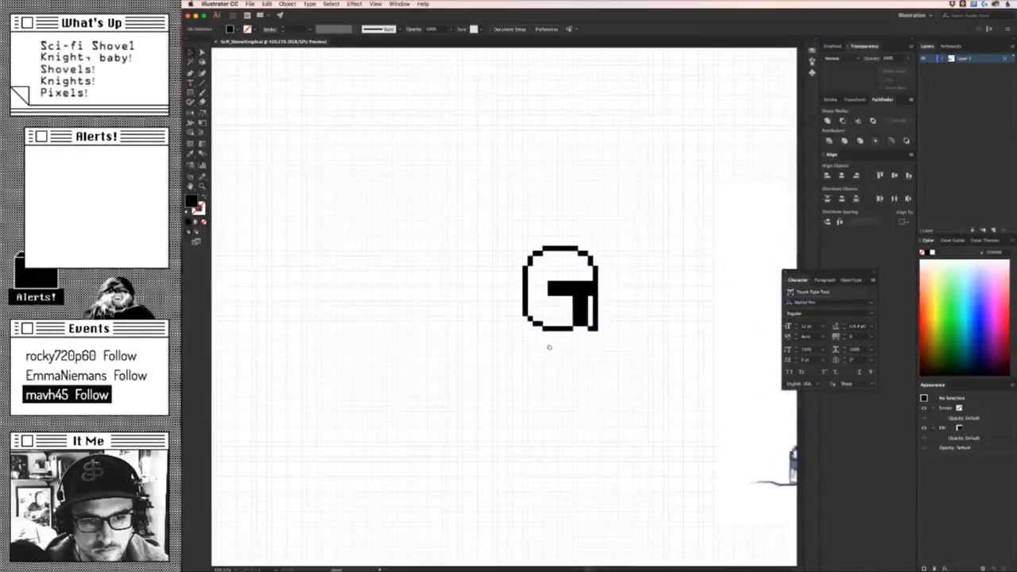
{"action": "left_click_drag", "start_coordinate": [548, 347], "coordinate": [454, 332]}
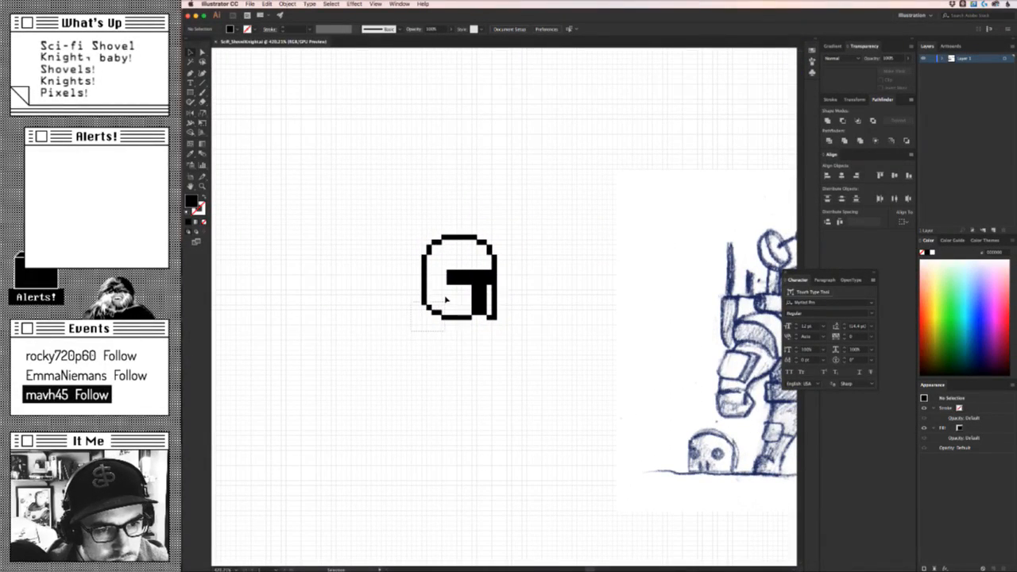
{"action": "mouse_move", "coordinate": [473, 268]}
{"action": "left_mouse_down"}
{"action": "mouse_move", "coordinate": [603, 273]}
{"action": "mouse_move", "coordinate": [398, 311]}
{"action": "left_mouse_up"}
{"action": "left_click", "coordinate": [458, 383]}
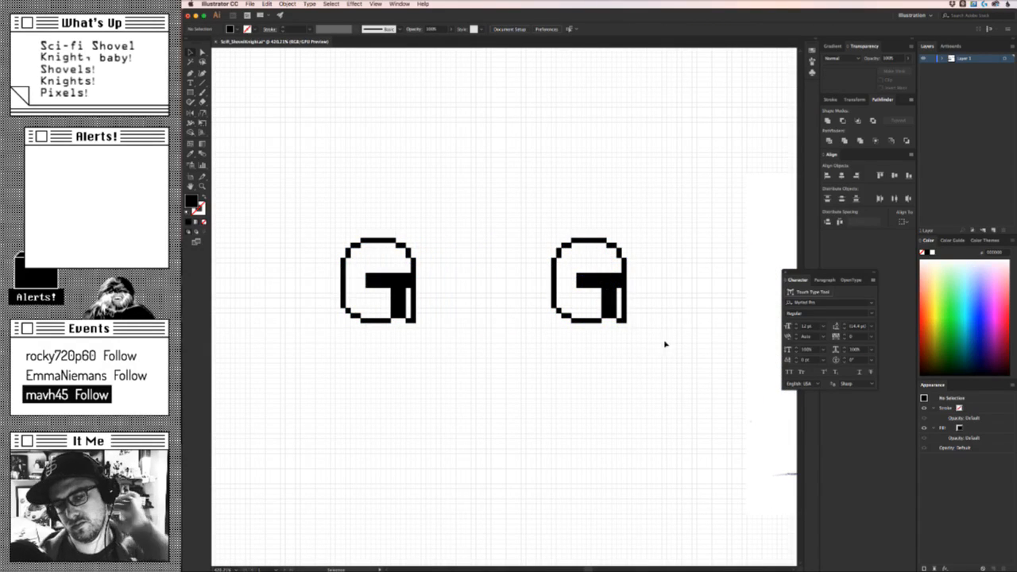
Delete the squares forming the rounded lower-left curve of the right-hand helmet.
{"action": "scroll", "coordinate": [595, 340], "scroll_direction": "up", "scroll_amount": 1}
{"action": "left_click", "coordinate": [547, 296]}
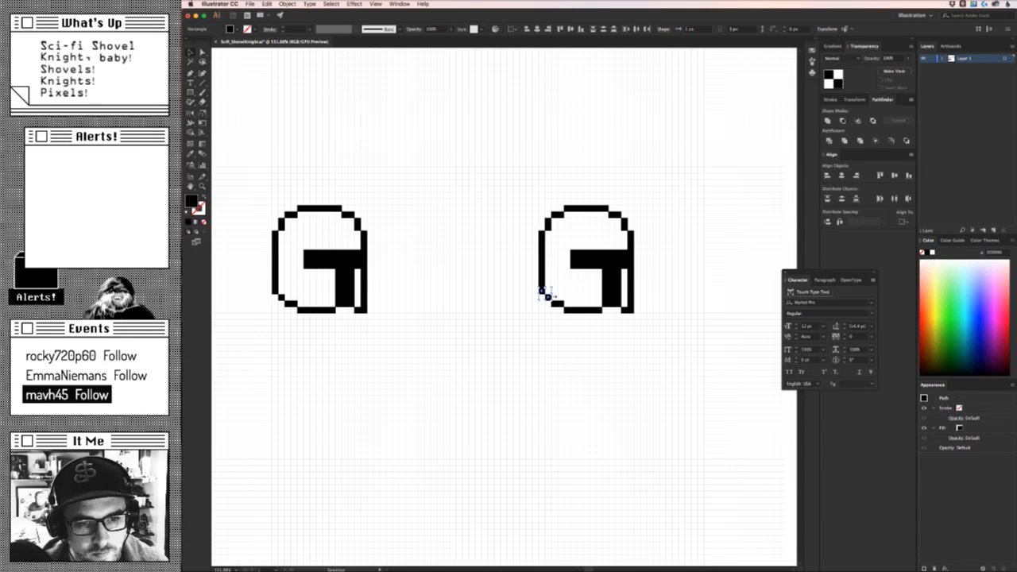
{"action": "key", "text": "Delete"}
{"action": "scroll", "coordinate": [580, 345], "scroll_direction": "right", "scroll_amount": 5}
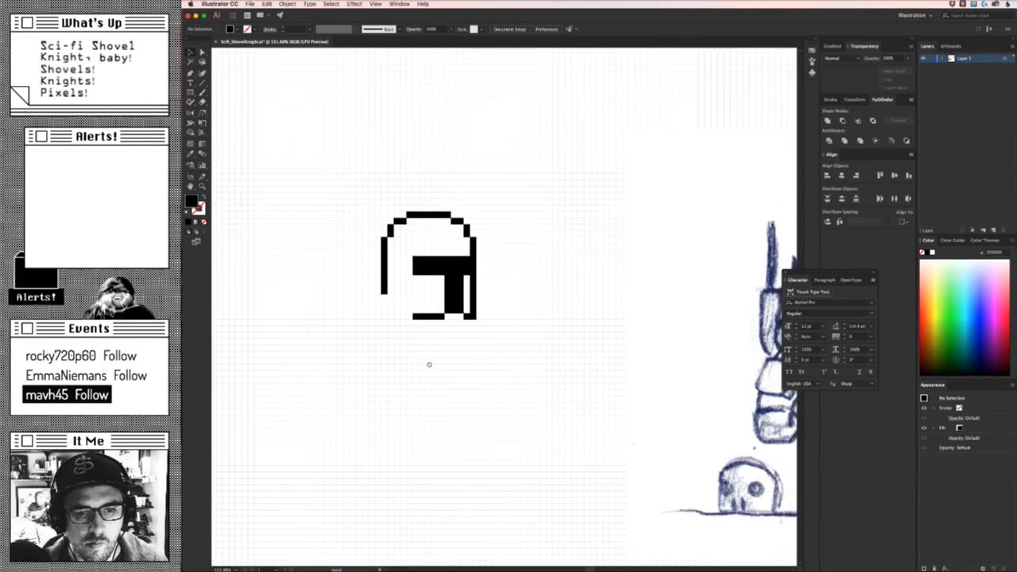
{"action": "scroll", "coordinate": [502, 387], "scroll_direction": "down", "scroll_amount": 2}
{"action": "scroll", "coordinate": [524, 386], "scroll_direction": "down", "scroll_amount": 2}
{"action": "scroll", "coordinate": [540, 361], "scroll_direction": "left", "scroll_amount": 3}
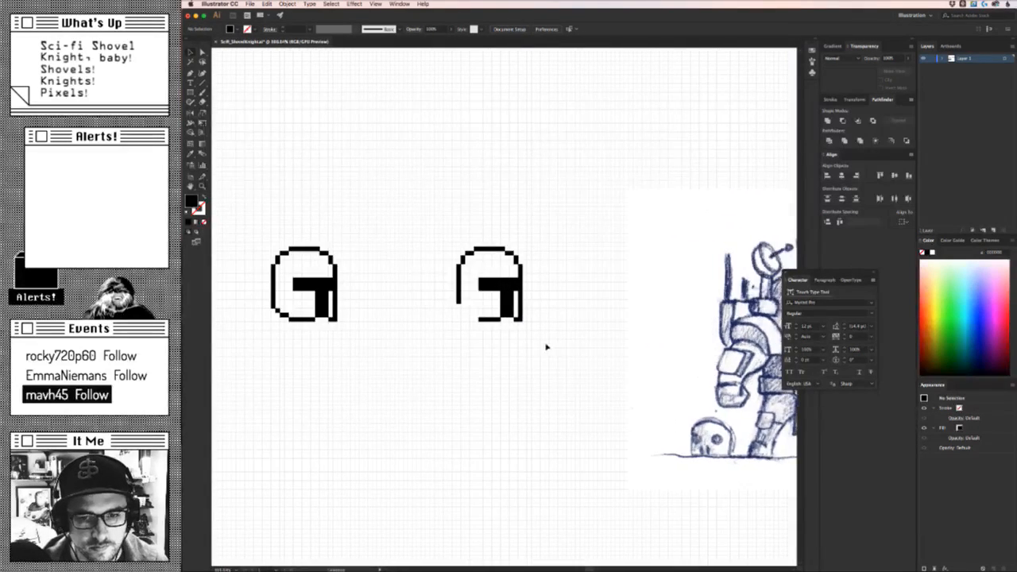
{"action": "scroll", "coordinate": [532, 362], "scroll_direction": "right", "scroll_amount": 3}
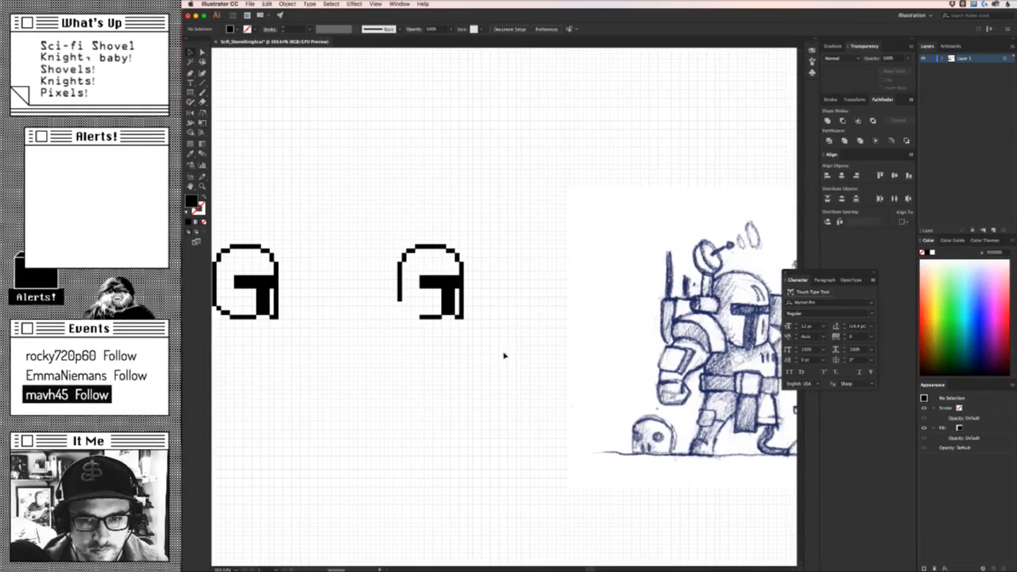
Build an inward-curving lower-left edge from copied squares, stepping right and down from the helmet's left side to the bottom row.
{"action": "left_click", "coordinate": [399, 299]}
{"action": "key", "text": "super+c"}
{"action": "key", "text": "super+f"}
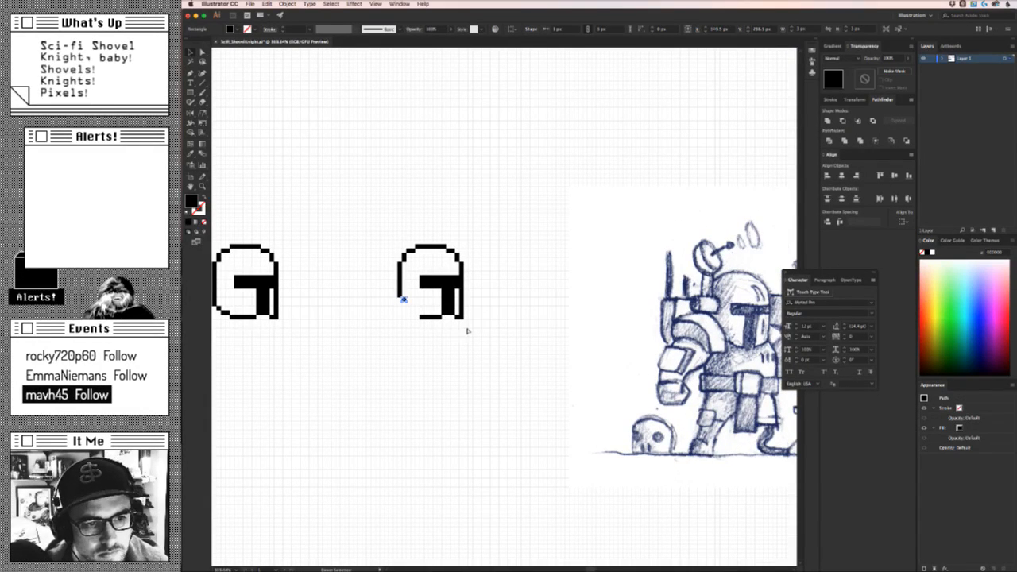
{"action": "key", "text": "Right"}
{"action": "key", "text": "super+c"}
{"action": "key", "text": "super+f"}
{"action": "key", "text": "Right"}
{"action": "key", "text": "Down"}
{"action": "key", "text": "super+c"}
{"action": "key", "text": "super+f"}
{"action": "key", "text": "Right"}
{"action": "key", "text": "Down"}
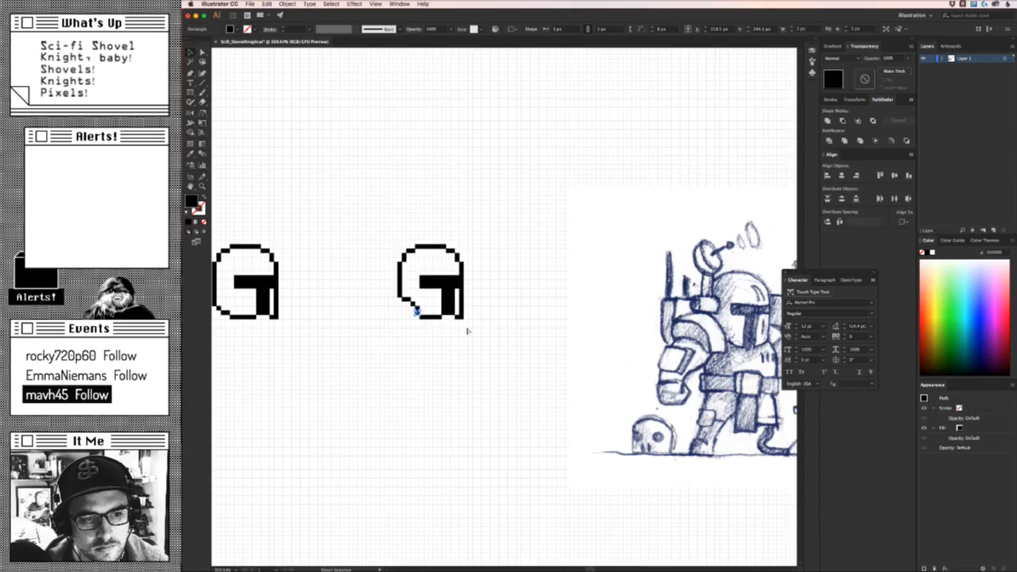
{"action": "key", "text": "super+c"}
{"action": "key", "text": "super+f"}
{"action": "key", "text": "Right"}
{"action": "key", "text": "Down"}
{"action": "scroll", "coordinate": [391, 308], "scroll_direction": "up", "scroll_amount": 5}
{"action": "left_click", "coordinate": [445, 340]}
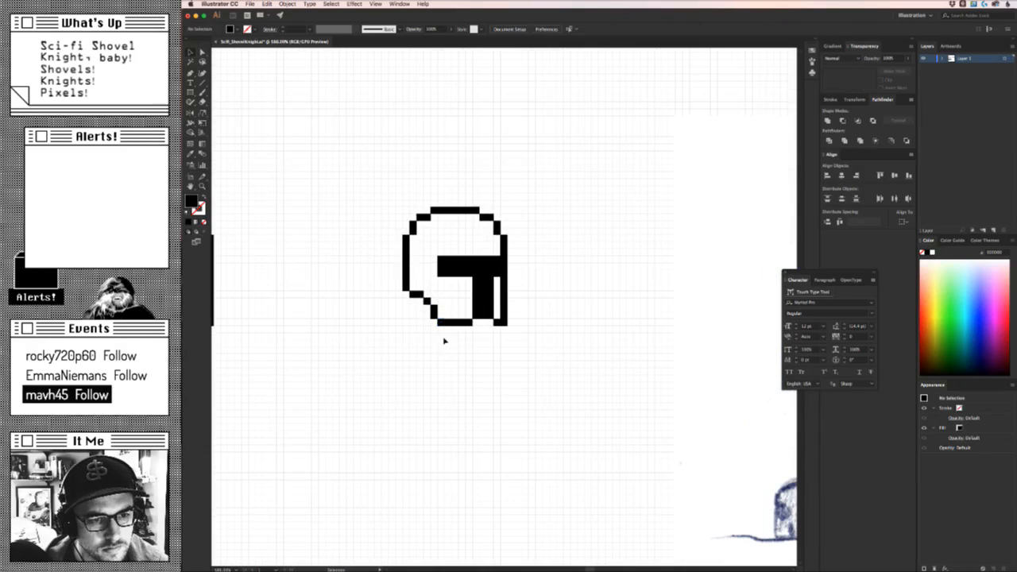
Move the spare square up to the left end of the helmet's bottom row and shift the stepped curve one cell right.
{"action": "left_click", "coordinate": [433, 335]}
{"action": "key", "text": "Left"}
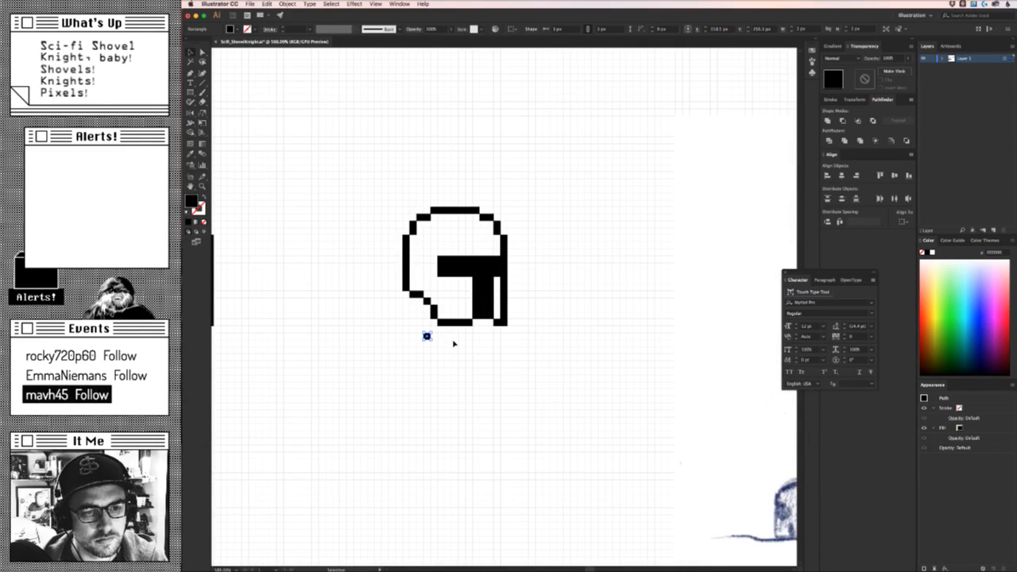
{"action": "key", "text": "Up"}
{"action": "key", "text": "Up"}
{"action": "key", "text": "Right"}
{"action": "left_click", "coordinate": [456, 351]}
{"action": "left_click_drag", "start_coordinate": [452, 367], "coordinate": [357, 352]}
{"action": "scroll", "coordinate": [329, 336], "scroll_direction": "down", "scroll_amount": 2}
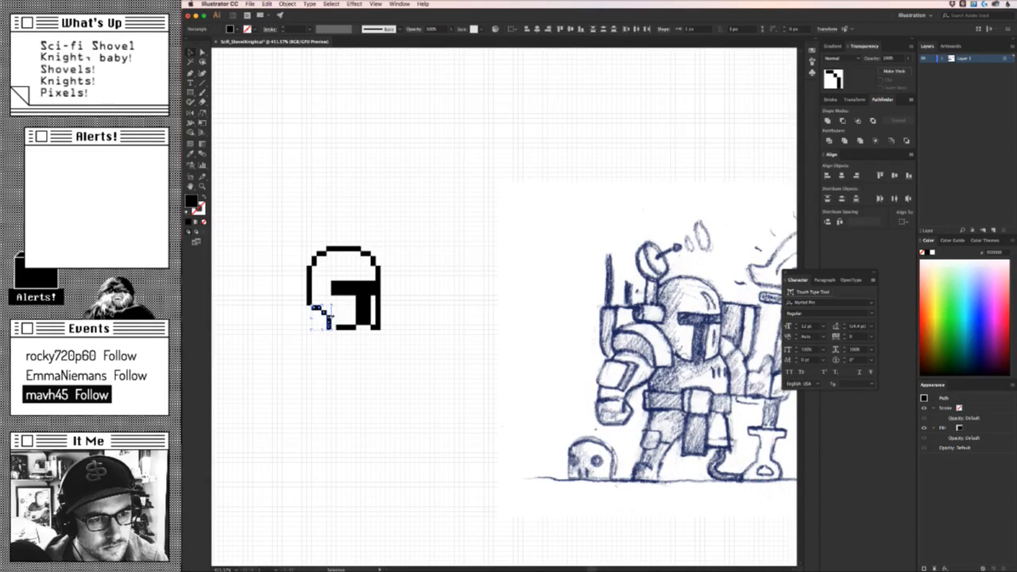
{"action": "scroll", "coordinate": [329, 381], "scroll_direction": "down", "scroll_amount": 1}
{"action": "scroll", "coordinate": [313, 368], "scroll_direction": "left", "scroll_amount": 5}
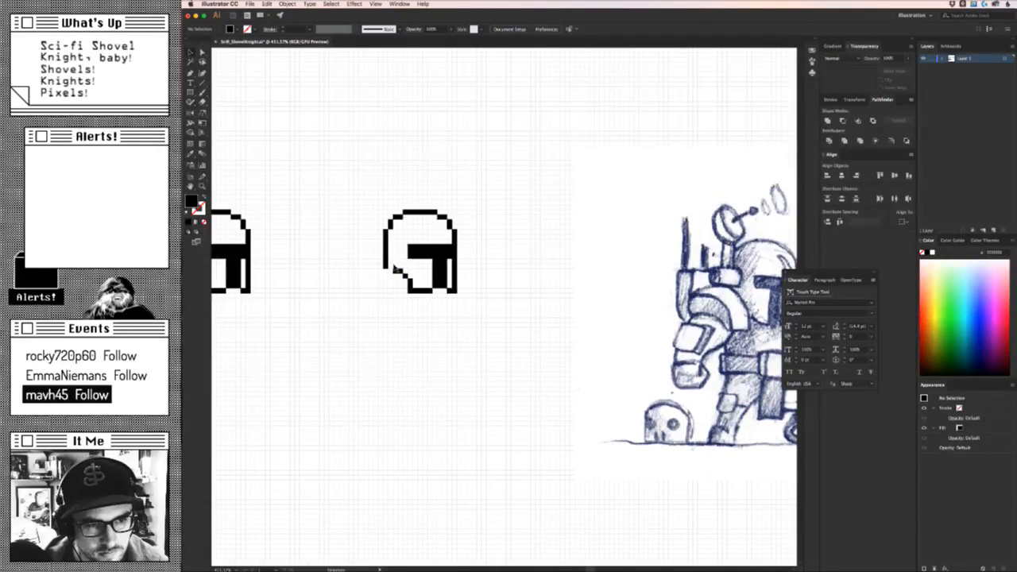
Extend the curve's top row leftward with copied squares until it projects three cells past the helmet's left side.
{"action": "left_click", "coordinate": [396, 270]}
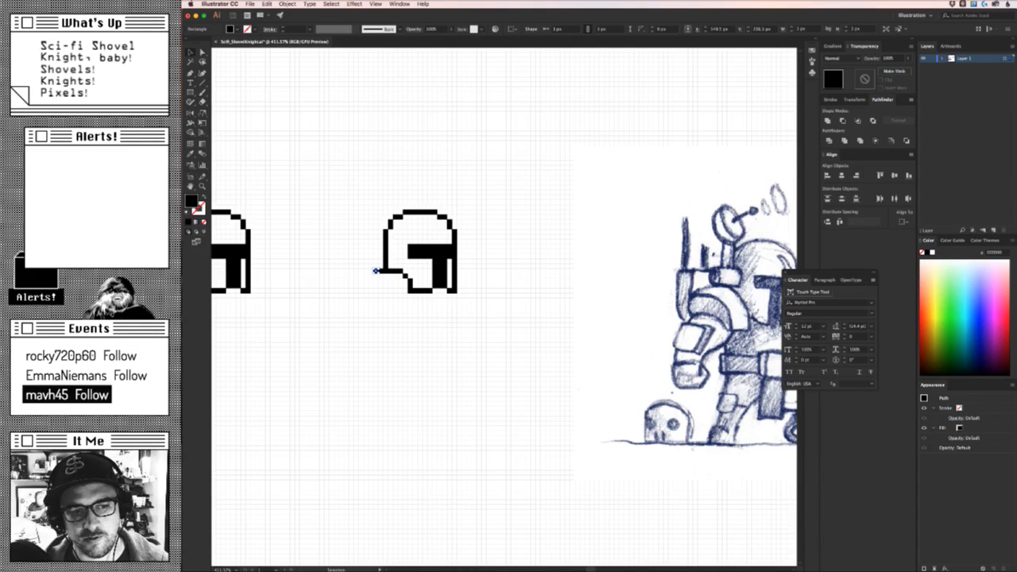
{"action": "scroll", "coordinate": [460, 308], "scroll_direction": "left", "scroll_amount": 5}
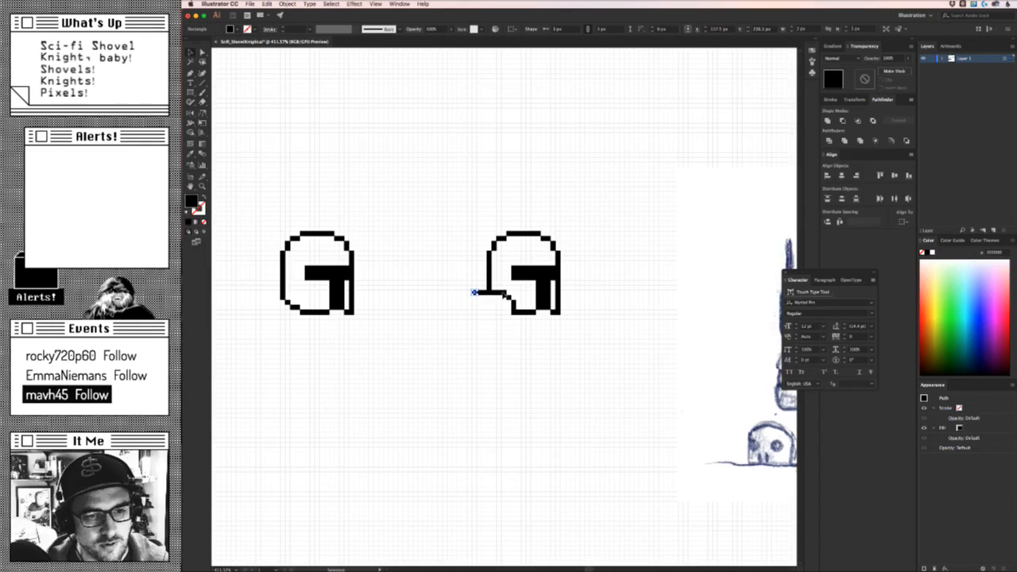
{"action": "left_click", "coordinate": [498, 358]}
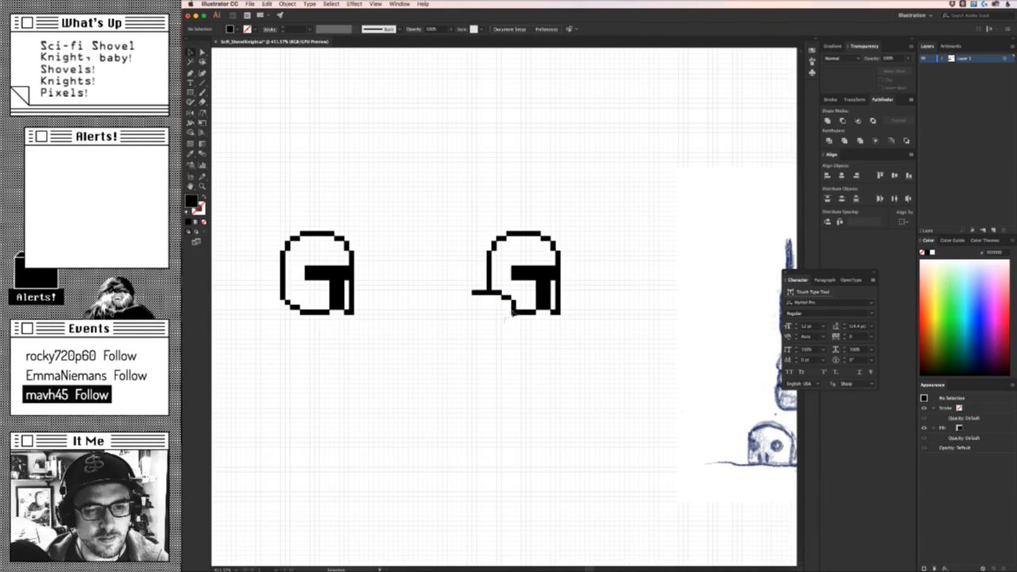
Shift the two lowest squares of the inward curve one cell right to smooth its run into the bottom row.
{"action": "left_click", "coordinate": [517, 309]}
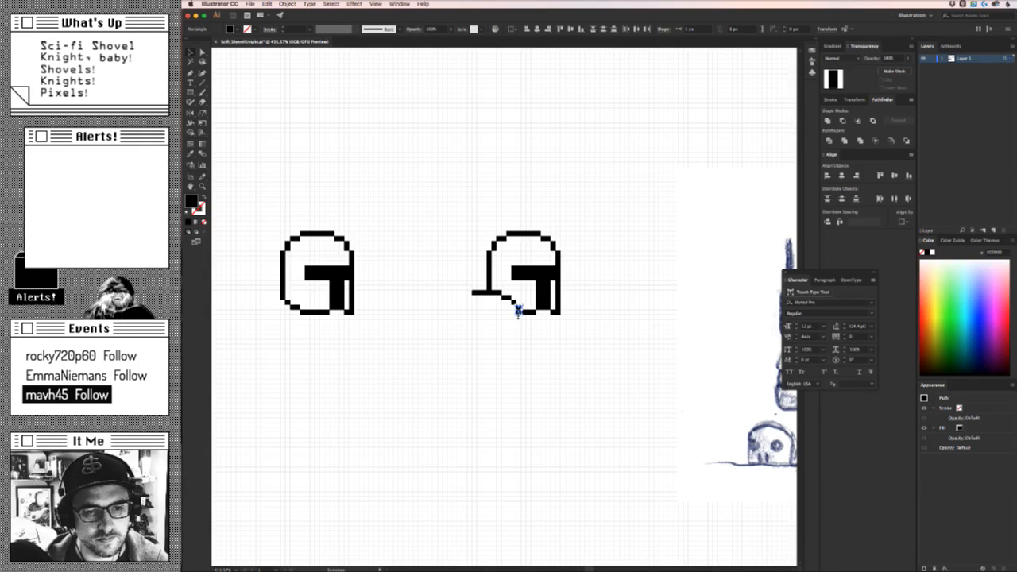
{"action": "left_click", "coordinate": [517, 336]}
{"action": "mouse_move", "coordinate": [518, 351]}
{"action": "left_mouse_down"}
{"action": "mouse_move", "coordinate": [461, 300]}
{"action": "mouse_move", "coordinate": [439, 298]}
{"action": "left_mouse_up"}
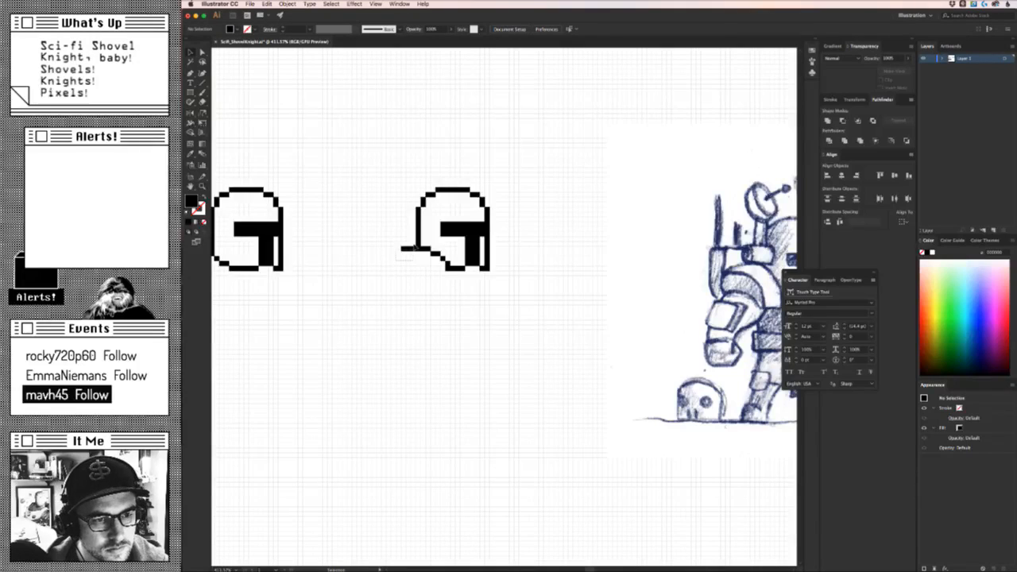
Continue the projecting row with copied squares, stepping down-left into a vertical edge about four cells tall for the shoulder pad's left side.
{"action": "left_click", "coordinate": [404, 249]}
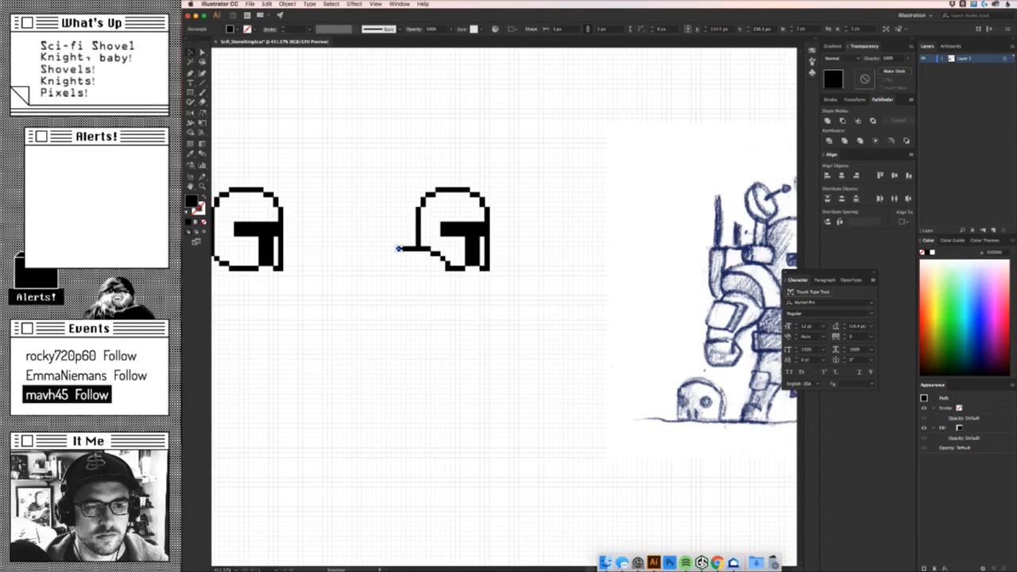
{"action": "left_click_drag", "start_coordinate": [399, 249], "coordinate": [389, 257]}
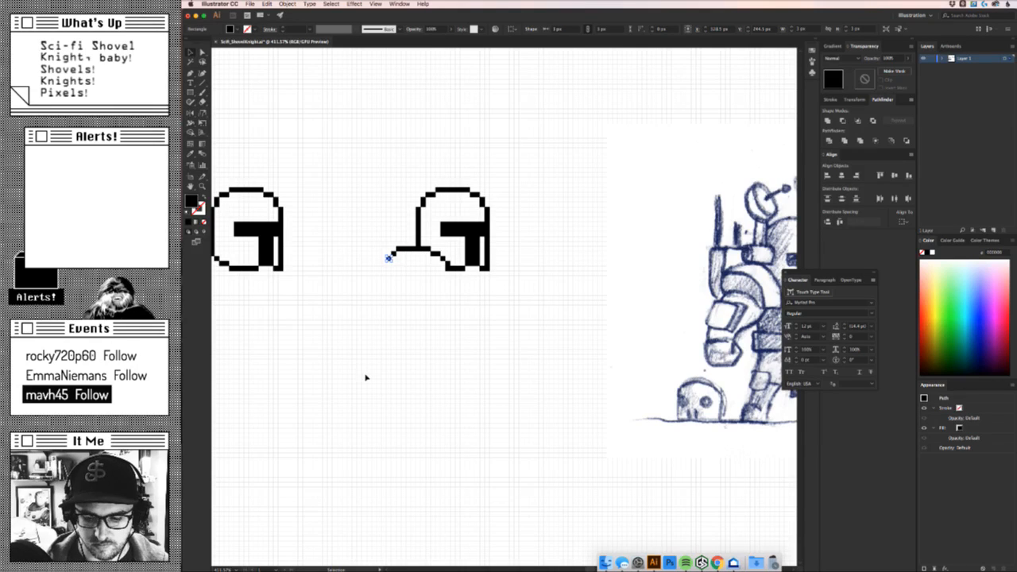
{"action": "left_click_drag", "start_coordinate": [388, 258], "coordinate": [388, 261]}
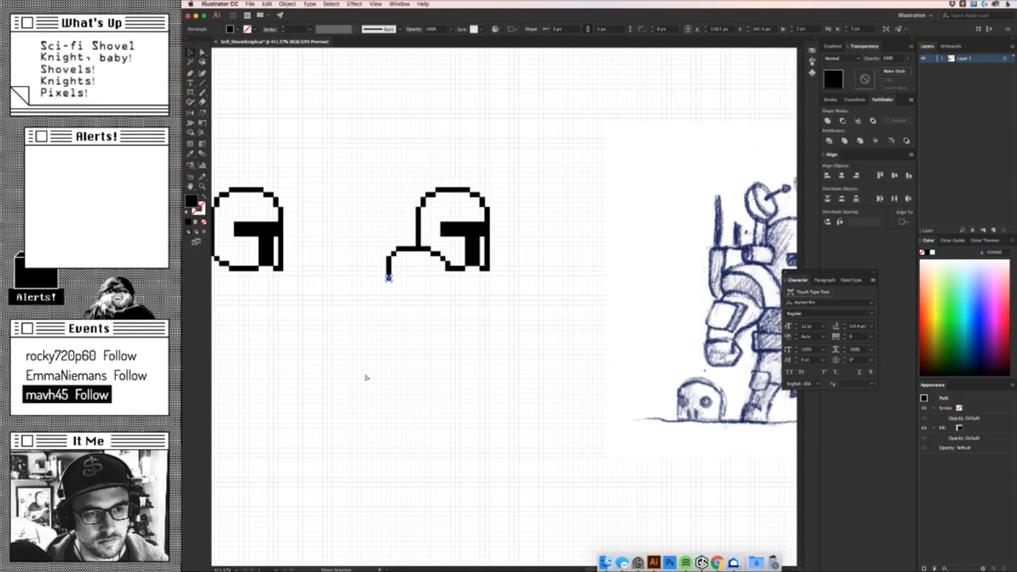
{"action": "key", "text": "v"}
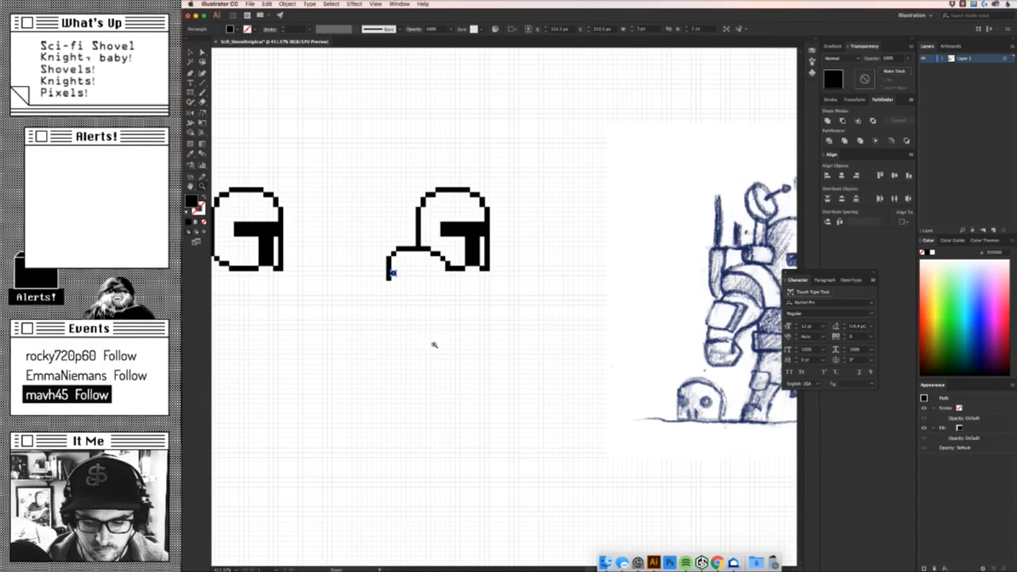
Move the original helmet up and right of the second variant and place the Shovel Knight sprite beside the variant for comparison.
{"action": "scroll", "coordinate": [432, 344], "scroll_direction": "down", "scroll_amount": 4}
{"action": "left_click_drag", "start_coordinate": [364, 383], "coordinate": [562, 387]}
{"action": "left_click_drag", "start_coordinate": [435, 368], "coordinate": [548, 354]}
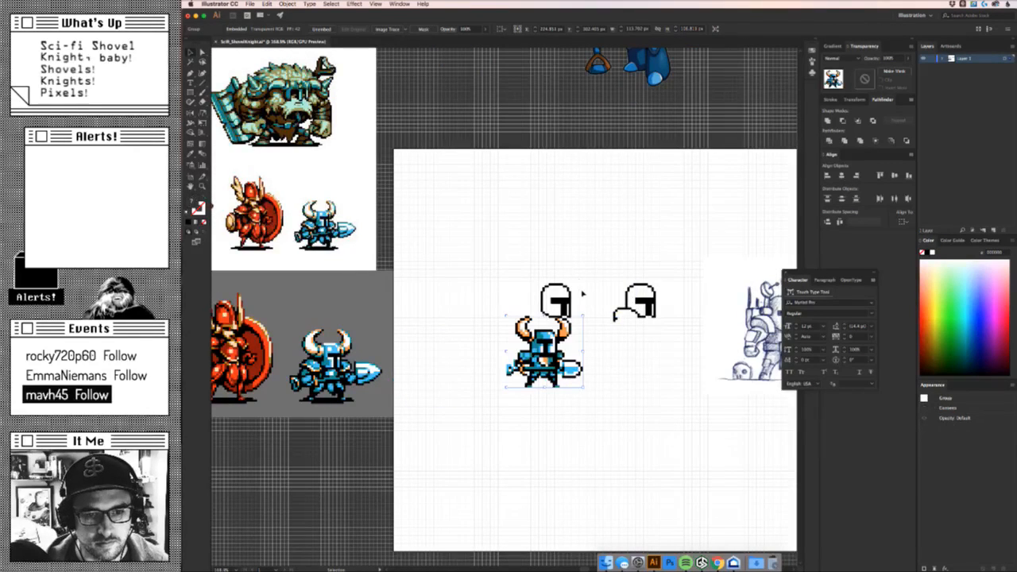
{"action": "key", "text": "super+z"}
{"action": "left_click_drag", "start_coordinate": [586, 266], "coordinate": [514, 340]}
{"action": "left_click_drag", "start_coordinate": [569, 314], "coordinate": [611, 223]}
{"action": "left_click", "coordinate": [385, 369]}
{"action": "left_click_drag", "start_coordinate": [385, 370], "coordinate": [511, 318]}
{"action": "left_click", "coordinate": [536, 372]}
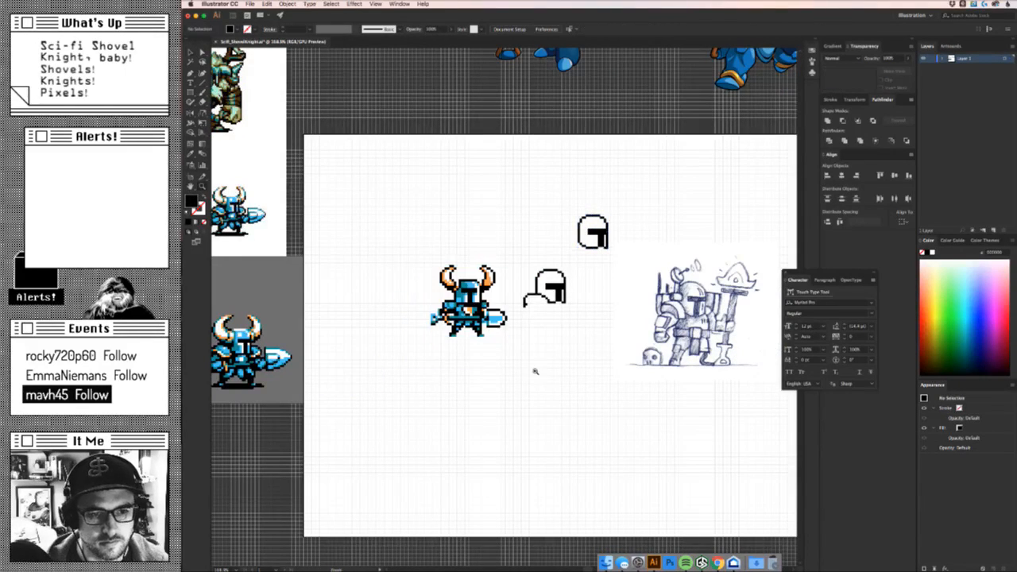
Run the shoulder pad's bottom edge rightward with copied squares and add one square diagonally below its right end.
{"action": "left_click_drag", "start_coordinate": [535, 371], "coordinate": [605, 381]}
{"action": "left_click_drag", "start_coordinate": [605, 381], "coordinate": [662, 438]}
{"action": "left_click_drag", "start_coordinate": [431, 307], "coordinate": [370, 301]}
{"action": "left_click_drag", "start_coordinate": [571, 354], "coordinate": [368, 305]}
{"action": "left_click", "coordinate": [407, 313]}
{"action": "left_click", "coordinate": [345, 293]}
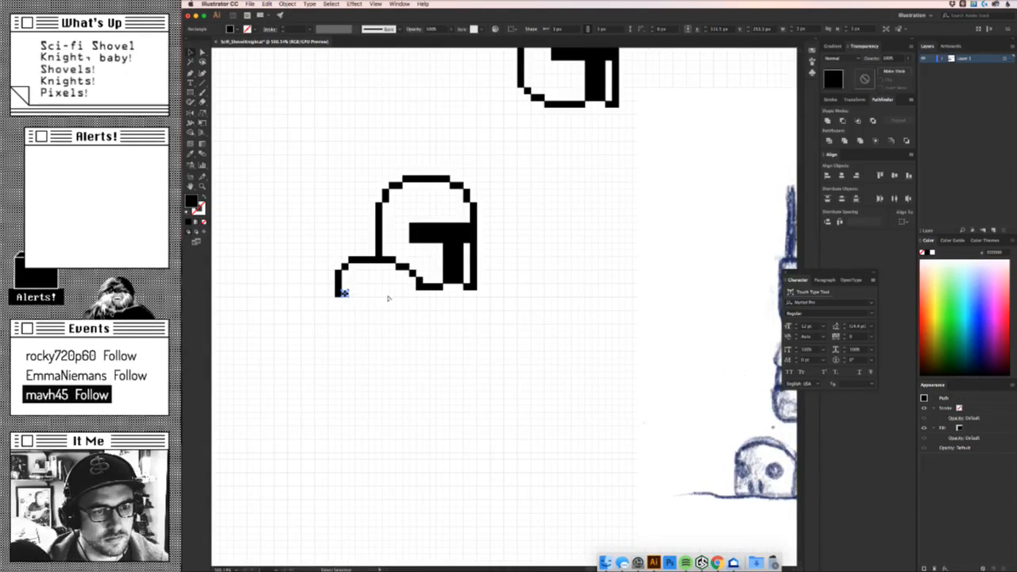
{"action": "key", "text": "alt+Right"}
{"action": "key", "text": "alt+Right"}
{"action": "key", "text": "alt+Right"}
{"action": "key", "text": "alt+Right"}
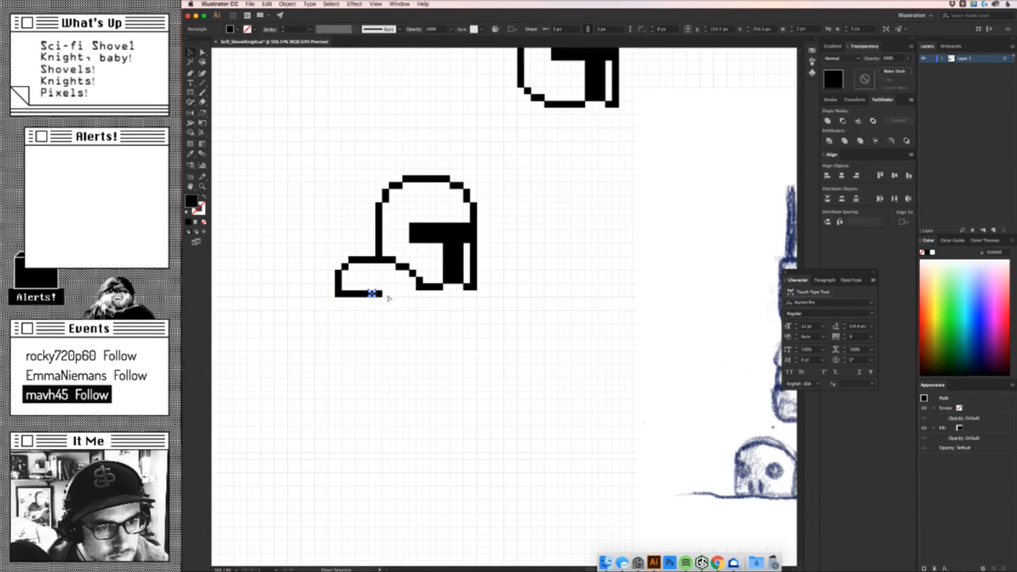
{"action": "key", "text": "alt+Right"}
{"action": "key", "text": "alt+Down"}
{"action": "key", "text": "Right"}
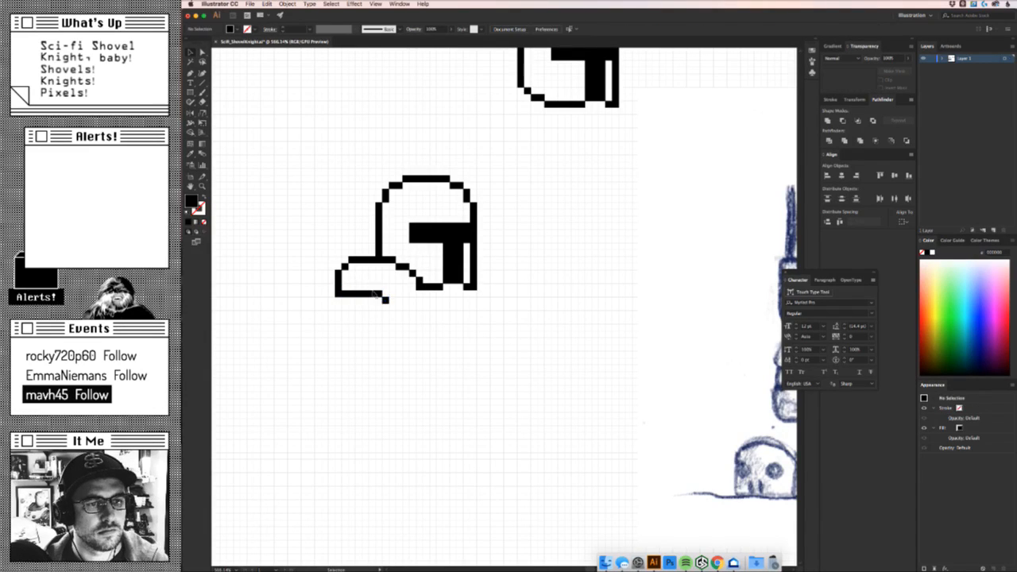
Shorten the shoulder pad's bottom edge by one square and shift its stepped end one cell left.
{"action": "double_click", "coordinate": [386, 300]}
{"action": "key", "text": "Escape"}
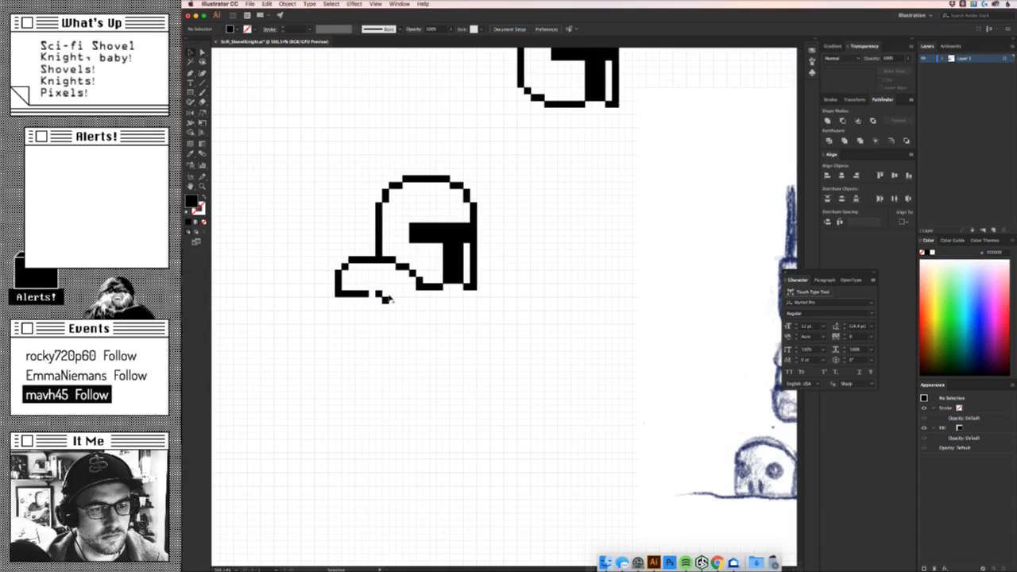
{"action": "left_click", "coordinate": [447, 338]}
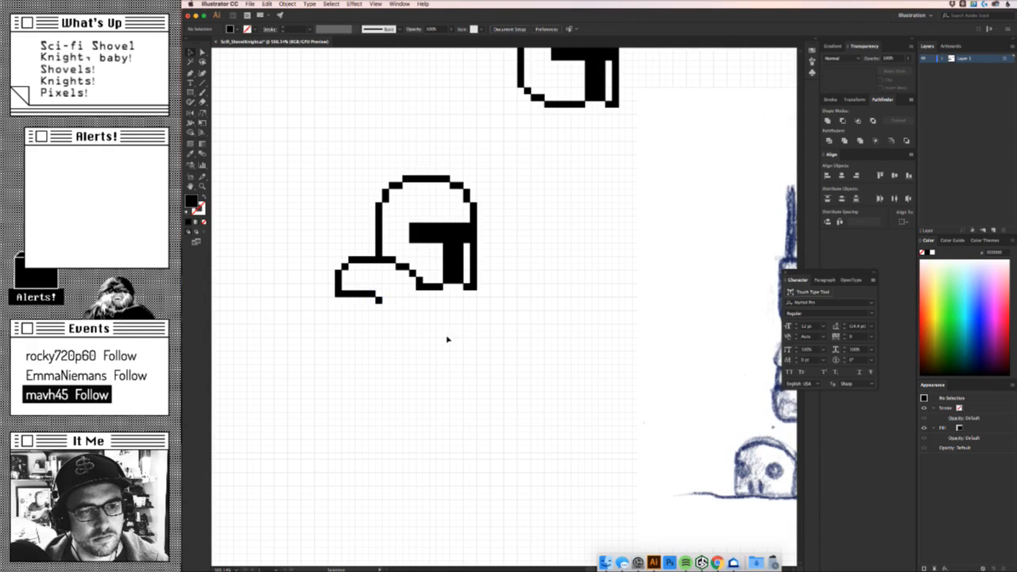
Copy the pad's top row two cells down and step it down-right with copied squares to form an inner curve line.
{"action": "scroll", "coordinate": [436, 381], "scroll_direction": "up", "scroll_amount": 2}
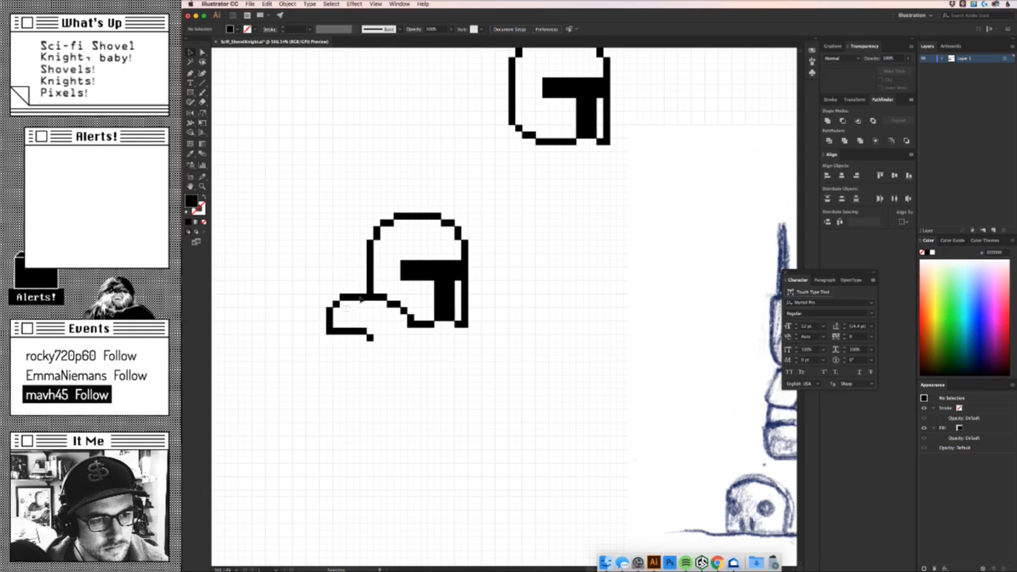
{"action": "left_click_drag", "start_coordinate": [340, 305], "coordinate": [388, 312]}
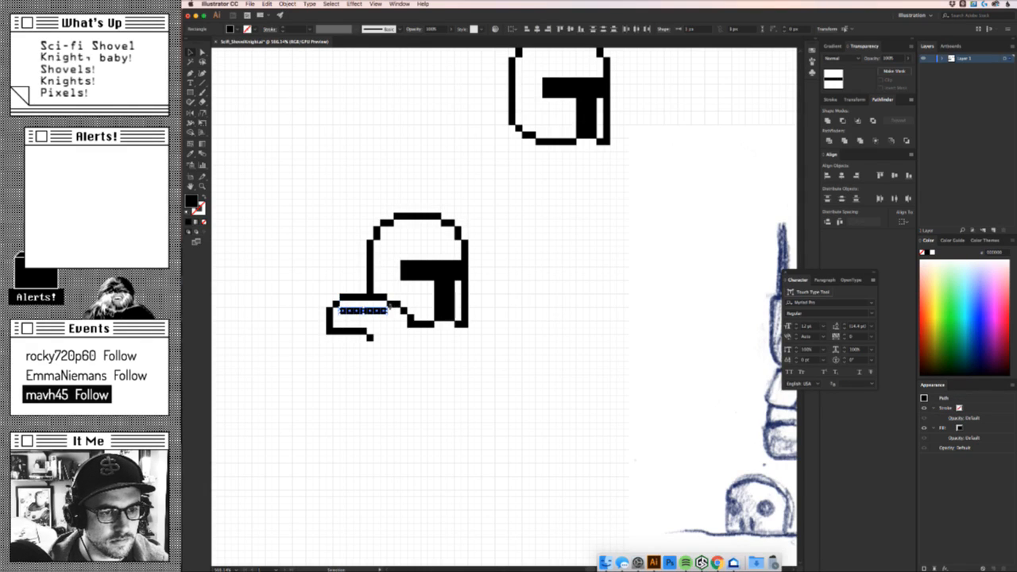
{"action": "left_click", "coordinate": [377, 329]}
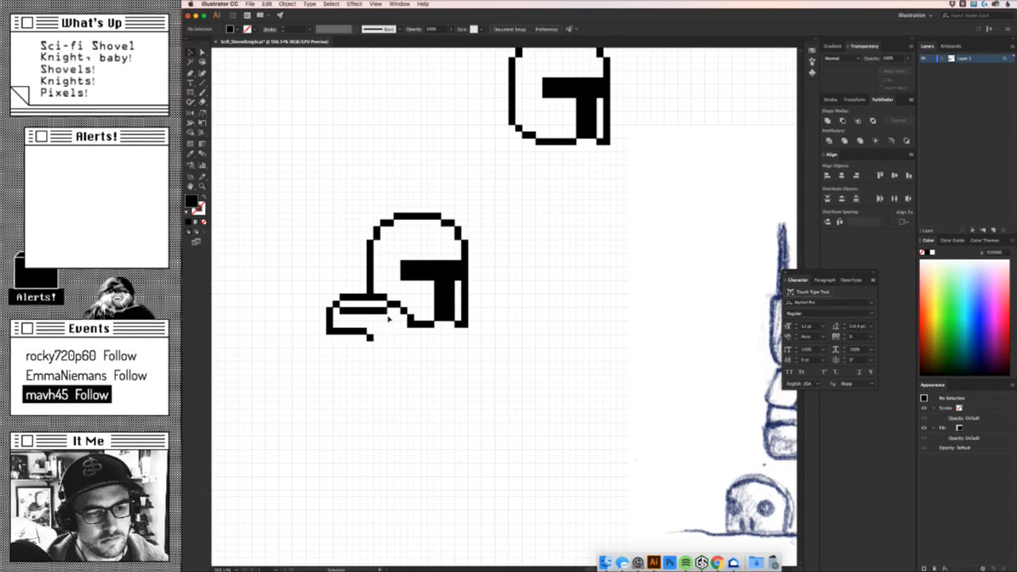
{"action": "left_click_drag", "start_coordinate": [378, 314], "coordinate": [388, 321]}
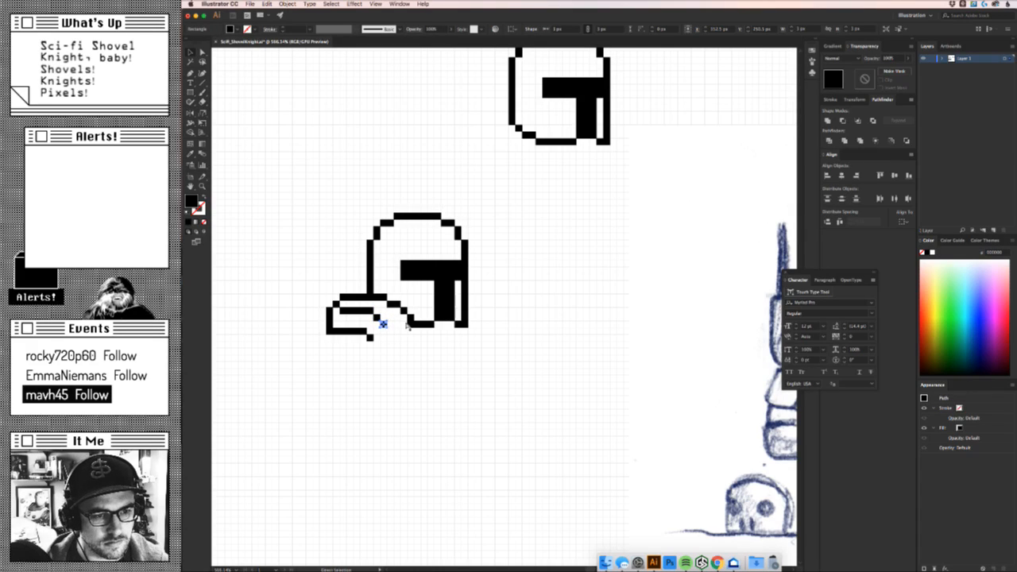
{"action": "left_click_drag", "start_coordinate": [384, 323], "coordinate": [390, 338]}
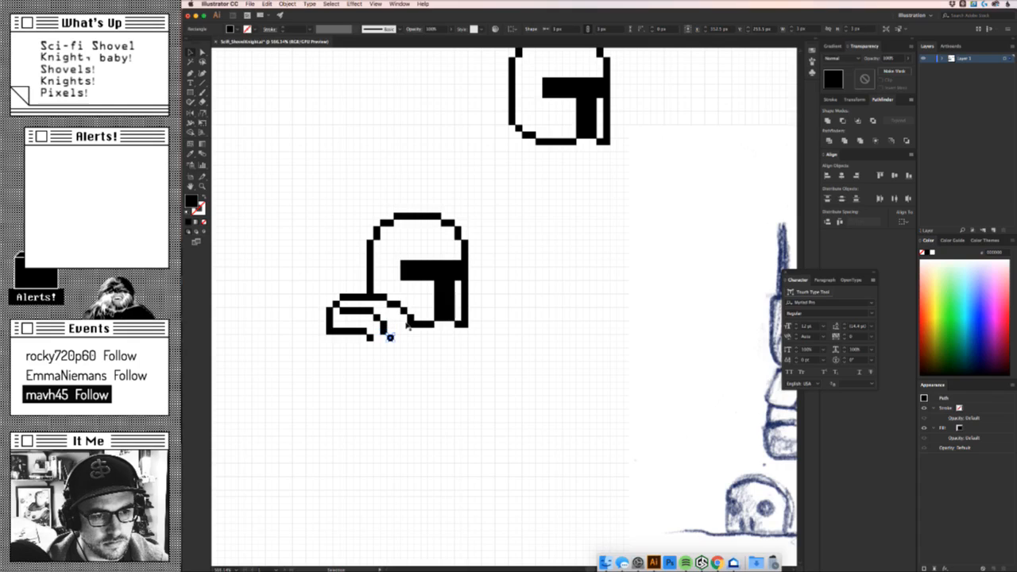
Close the shoulder pad's lower-right end with copied squares along the bottom row and up its outer side.
{"action": "left_click_drag", "start_coordinate": [427, 379], "coordinate": [482, 402]}
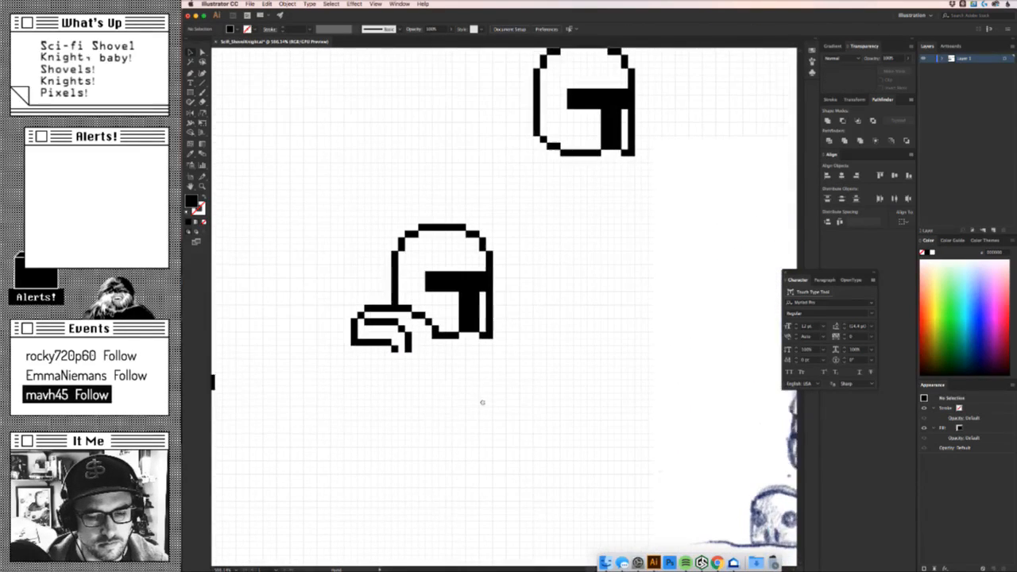
{"action": "left_click", "coordinate": [406, 347]}
{"action": "key", "text": "Right"}
{"action": "key", "text": "Right"}
{"action": "key", "text": "Right"}
{"action": "key", "text": "Right"}
{"action": "key", "text": "Right"}
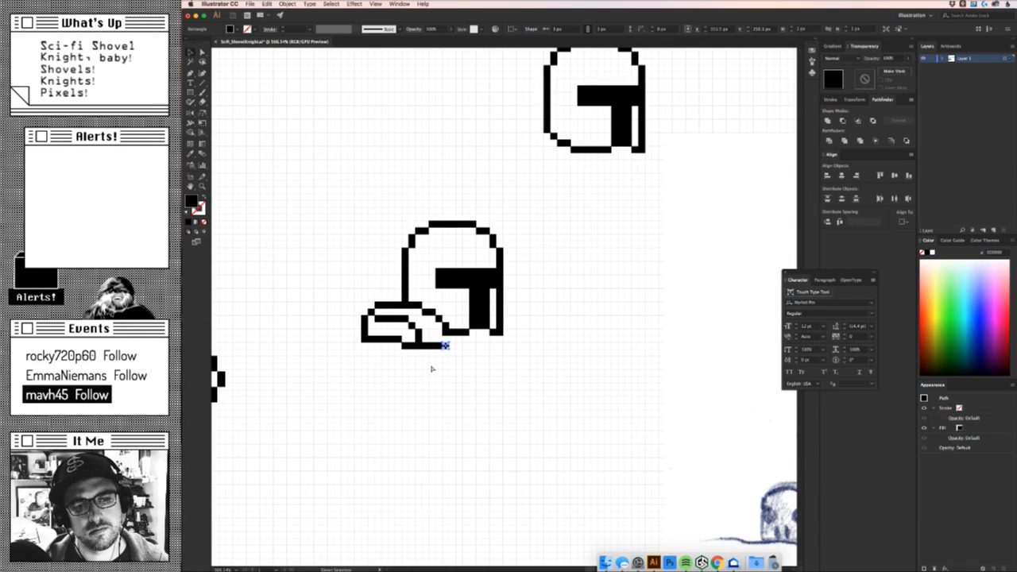
{"action": "scroll", "coordinate": [450, 402], "scroll_direction": "down", "scroll_amount": 5}
{"action": "scroll", "coordinate": [450, 381], "scroll_direction": "up", "scroll_amount": 4}
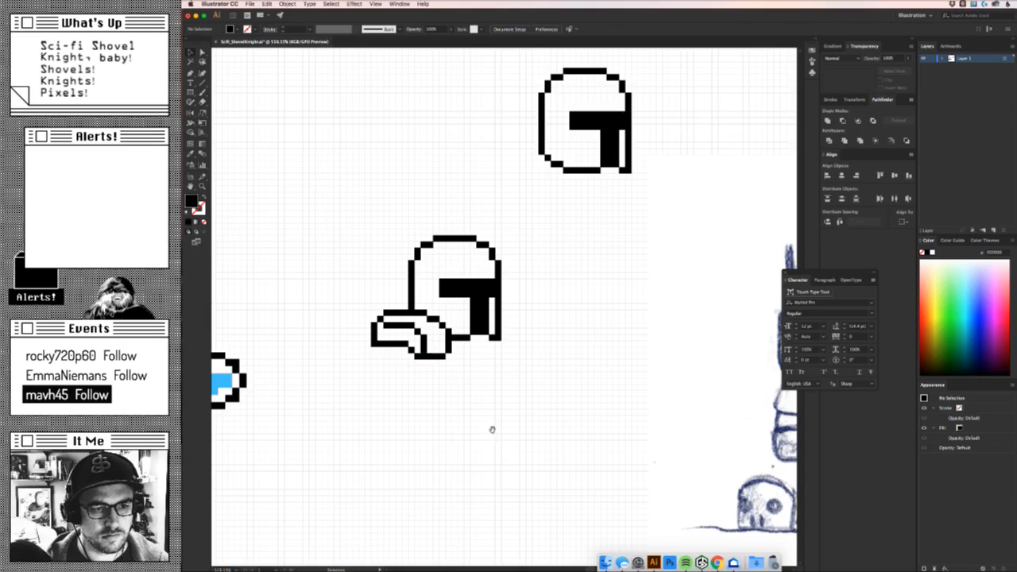
Lower the shoulder pad's bottom squares by one cell and fill the gaps in its vertical edges with copied squares.
{"action": "mouse_move", "coordinate": [504, 409]}
{"action": "left_mouse_down"}
{"action": "mouse_move", "coordinate": [474, 401]}
{"action": "mouse_move", "coordinate": [504, 402]}
{"action": "left_mouse_up"}
{"action": "left_click_drag", "start_coordinate": [427, 370], "coordinate": [461, 367]}
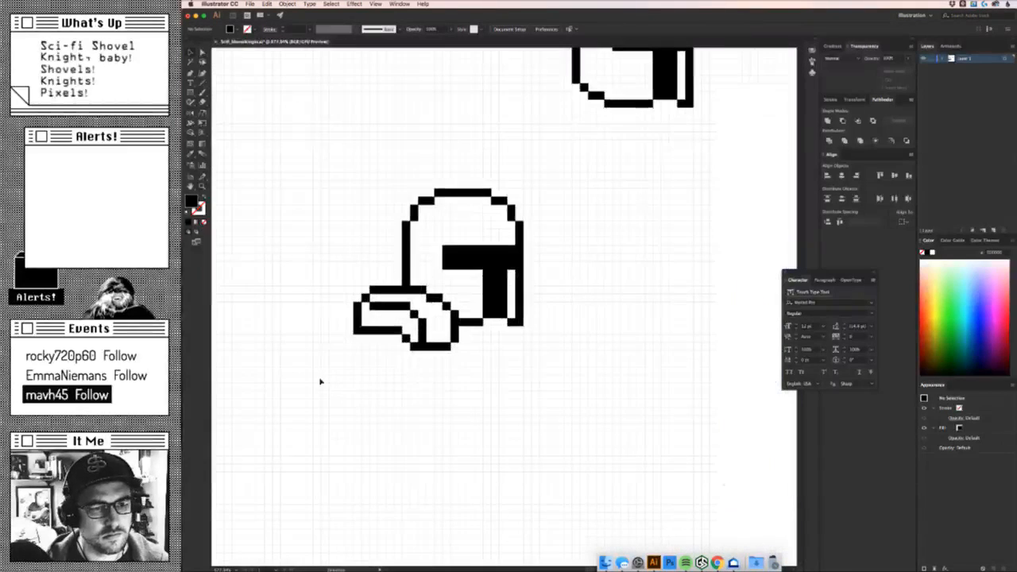
{"action": "left_click_drag", "start_coordinate": [465, 332], "coordinate": [412, 328]}
{"action": "key", "text": "Down"}
{"action": "left_click", "coordinate": [467, 338]}
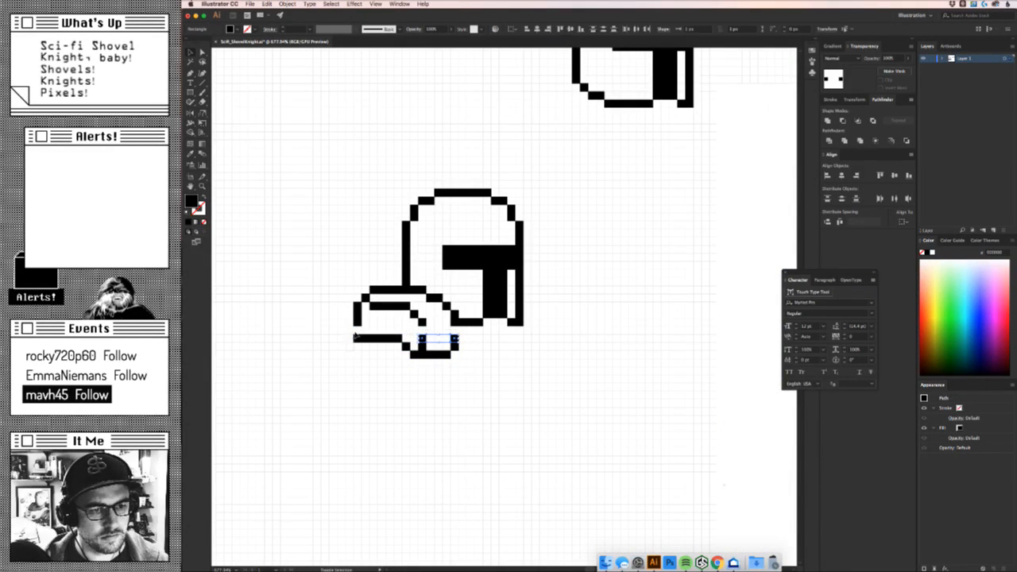
{"action": "left_click", "coordinate": [356, 337], "text": "shift"}
{"action": "key", "text": "alt+Up"}
{"action": "left_click", "coordinate": [527, 431]}
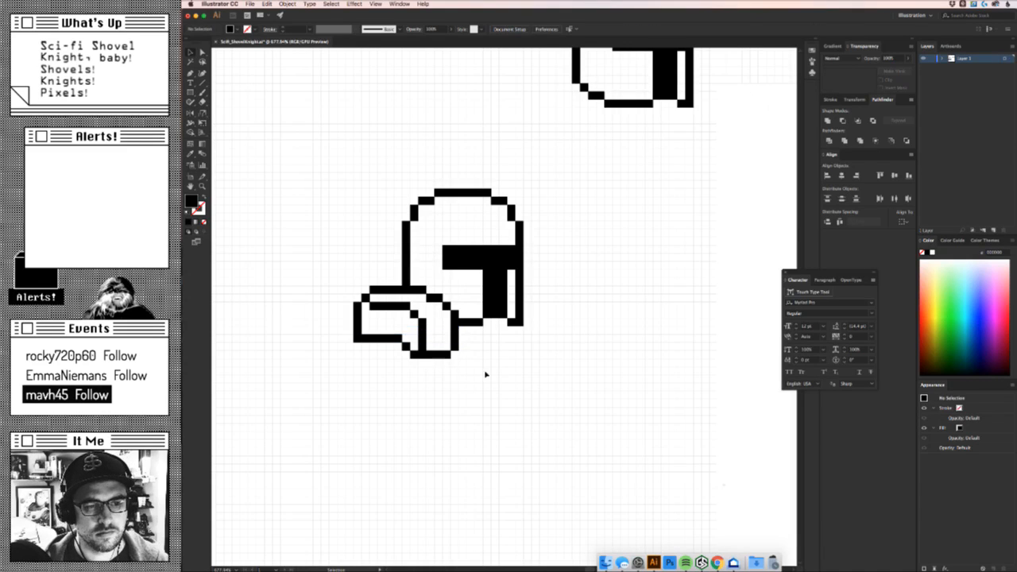
Try shifting the lowest squares at the shoulder pad's right end one cell right, and undo the shift.
{"action": "left_click_drag", "start_coordinate": [472, 342], "coordinate": [473, 339]}
{"action": "key", "text": "Right"}
{"action": "left_click", "coordinate": [514, 378]}
{"action": "key", "text": "z"}
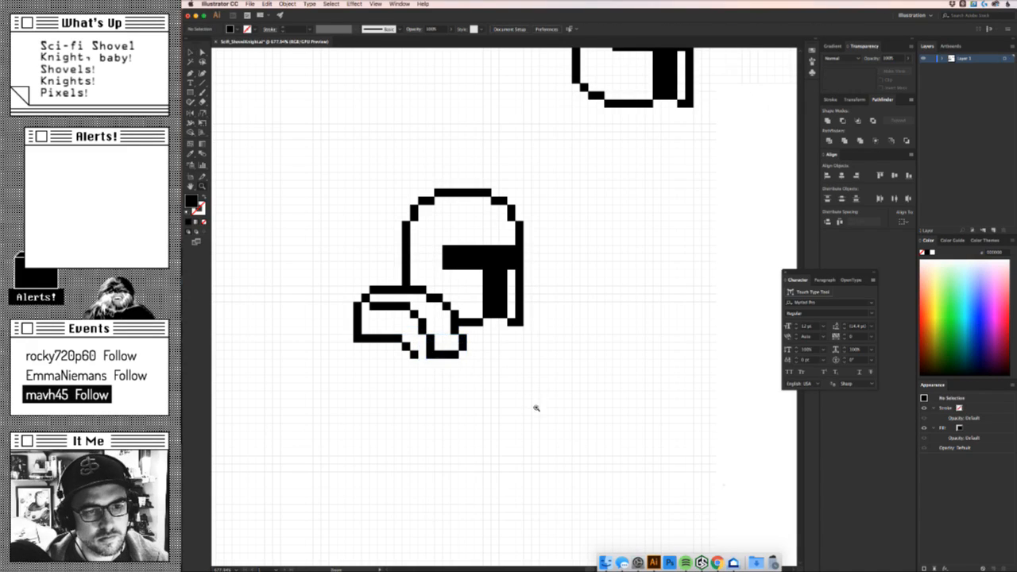
{"action": "left_click_drag", "start_coordinate": [535, 408], "coordinate": [509, 387]}
{"action": "key", "text": "super+z"}
Try shifting a one-row-taller section of the pad's right end one cell right, and compare it by undoing and redoing.
{"action": "key", "text": "v"}
{"action": "left_click", "coordinate": [451, 350], "text": "shift"}
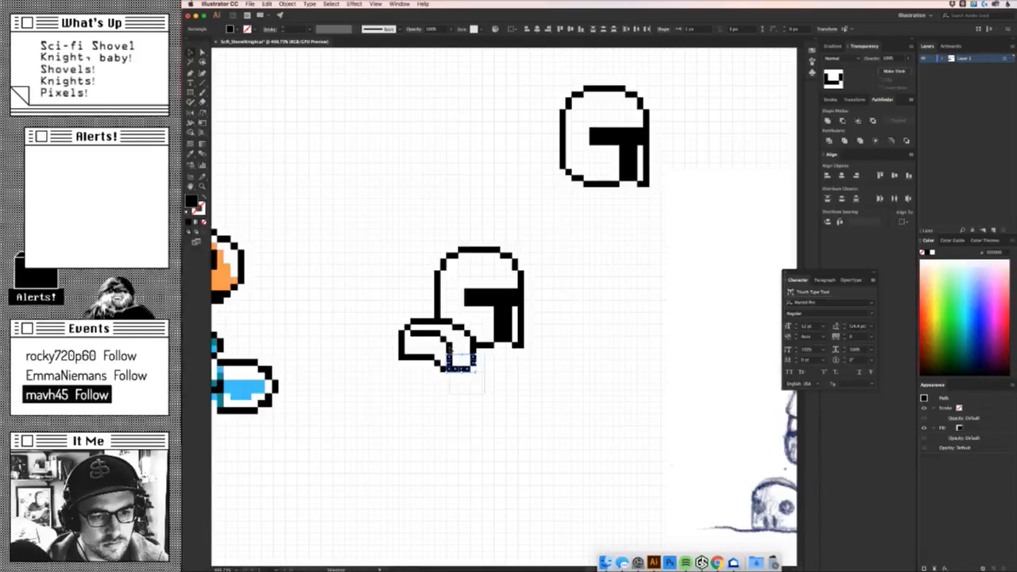
{"action": "left_click", "coordinate": [473, 350], "text": "shift"}
{"action": "key", "text": "Right"}
{"action": "left_click", "coordinate": [501, 411]}
{"action": "key", "text": "z"}
{"action": "mouse_move", "coordinate": [526, 428]}
{"action": "left_mouse_down"}
{"action": "mouse_move", "coordinate": [390, 425]}
{"action": "mouse_move", "coordinate": [581, 431]}
{"action": "mouse_move", "coordinate": [594, 417]}
{"action": "mouse_move", "coordinate": [433, 457]}
{"action": "mouse_move", "coordinate": [563, 489]}
{"action": "left_mouse_up"}
{"action": "key", "text": "super+z"}
{"action": "key", "text": "super+z"}
{"action": "left_click", "coordinate": [545, 433], "text": "super"}
{"action": "key", "text": "super+z"}
{"action": "key", "text": "super+shift+z"}
Shift squares of the helmet's left edge inward to carve a stepped notch two cells deep above the shoulder pad.
{"action": "key", "text": "v"}
{"action": "left_click", "coordinate": [578, 431]}
{"action": "left_click_drag", "start_coordinate": [437, 362], "coordinate": [480, 300]}
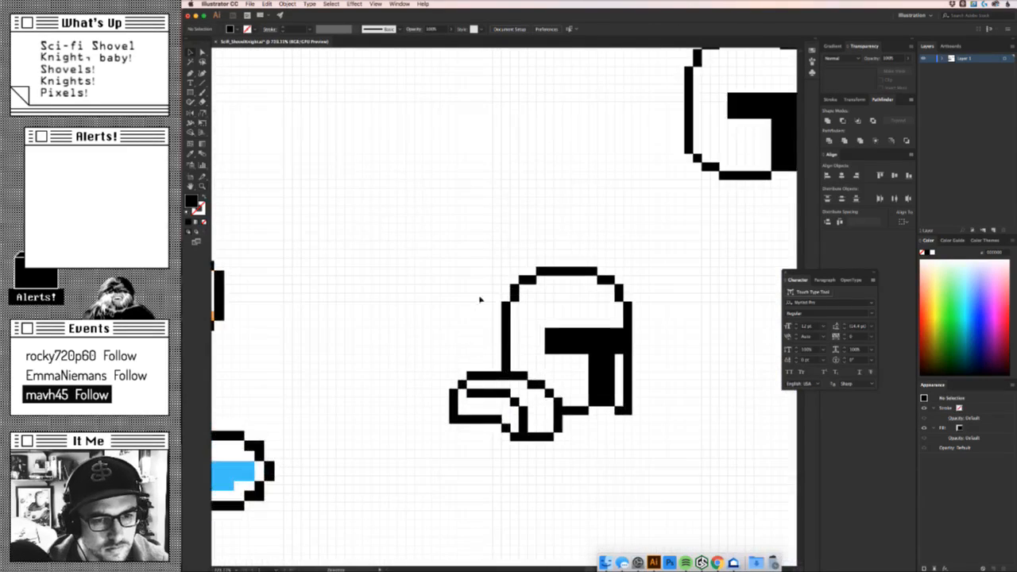
{"action": "left_click", "coordinate": [508, 332]}
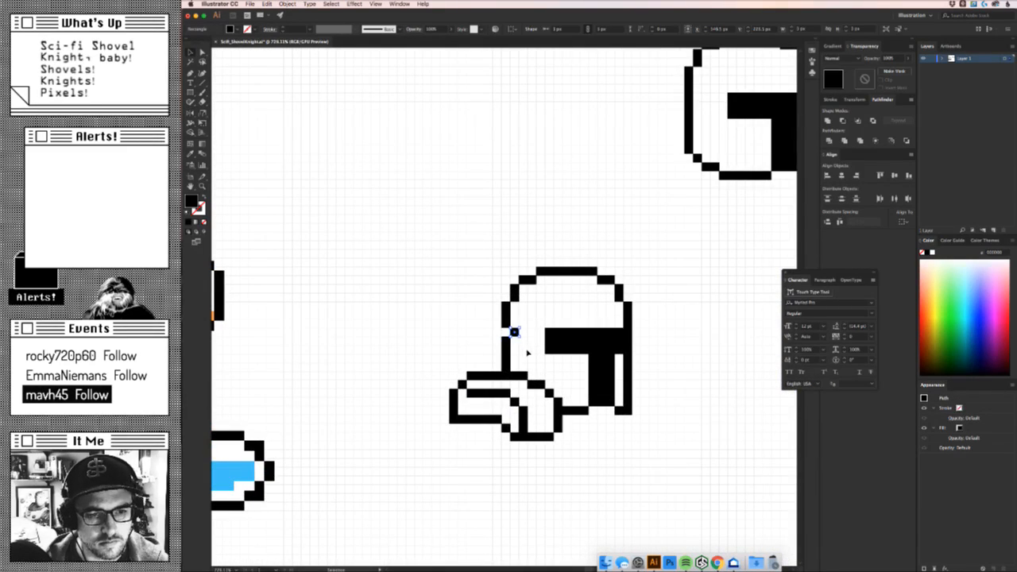
{"action": "left_click", "coordinate": [526, 354]}
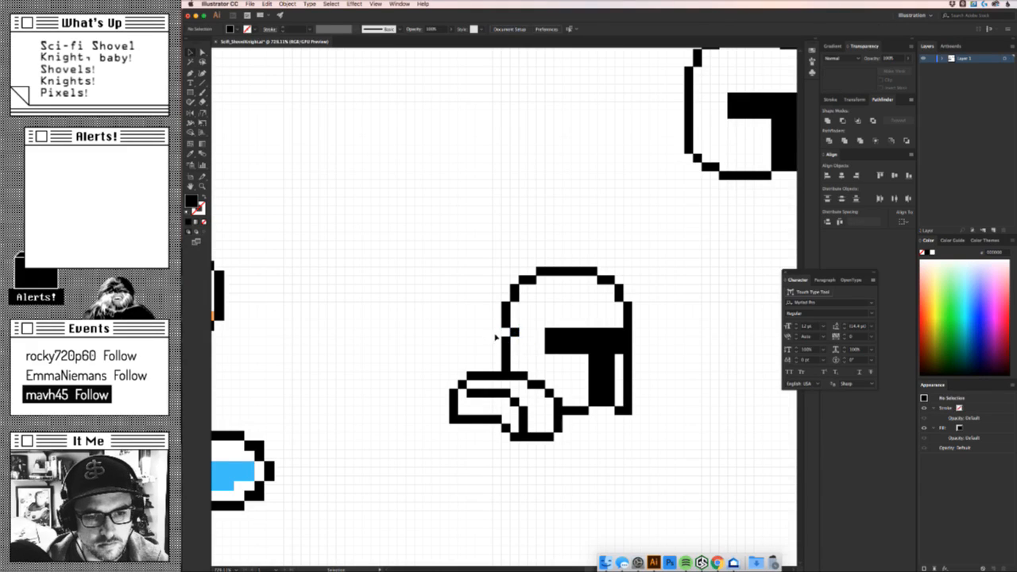
{"action": "left_click_drag", "start_coordinate": [515, 347], "coordinate": [516, 324]}
{"action": "left_click", "coordinate": [534, 319]}
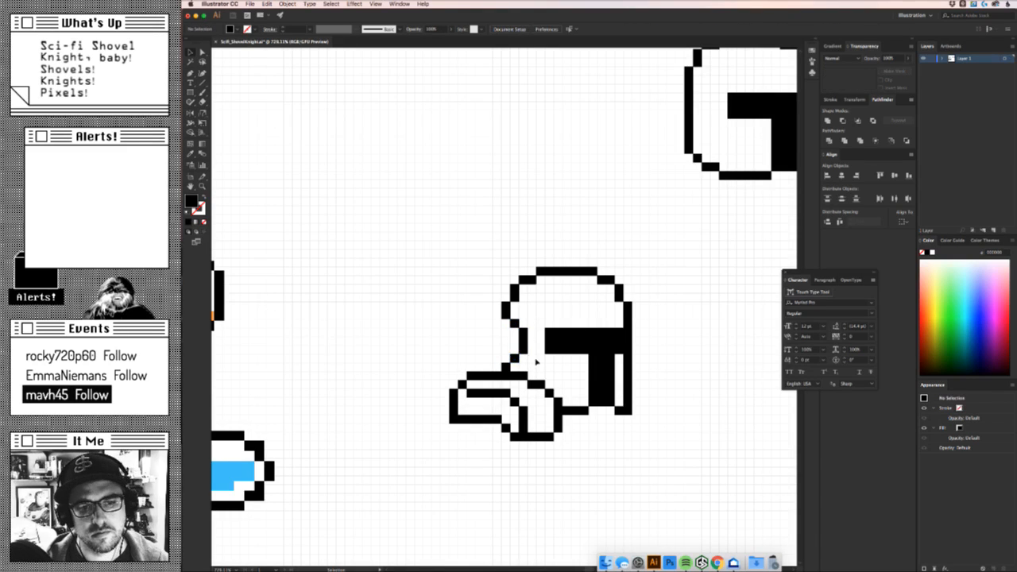
Build an earpiece from the notch by extending its top and bottom rows left and copying its three-square column as divider and left end.
{"action": "left_click_drag", "start_coordinate": [512, 322], "coordinate": [479, 324]}
{"action": "left_click", "coordinate": [648, 376]}
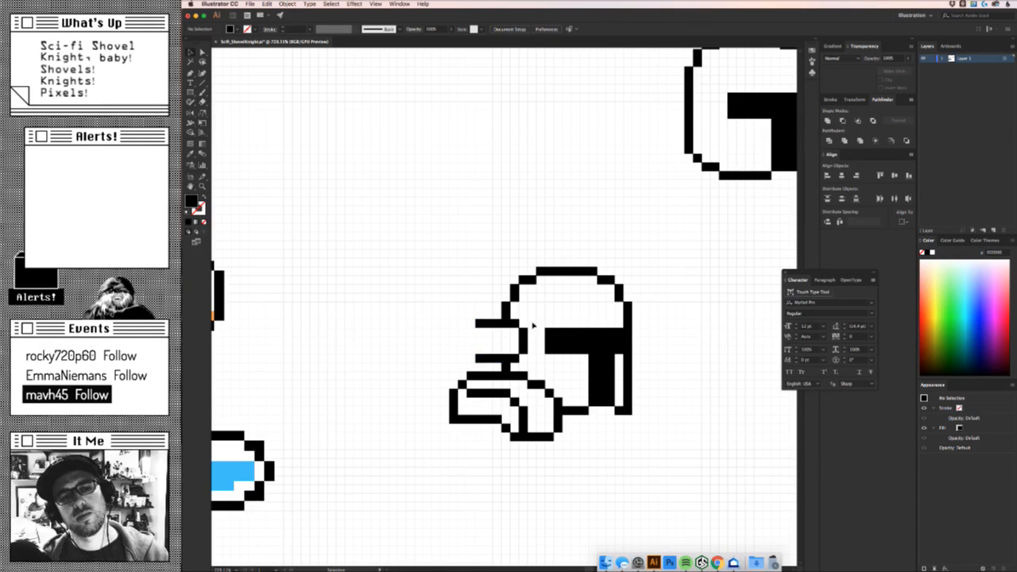
{"action": "left_click_drag", "start_coordinate": [518, 327], "coordinate": [530, 357]}
{"action": "key", "text": "Left"}
{"action": "key", "text": "Left"}
{"action": "key", "text": "Left"}
{"action": "key", "text": "Left"}
{"action": "key", "text": "Left"}
{"action": "key", "text": "Left"}
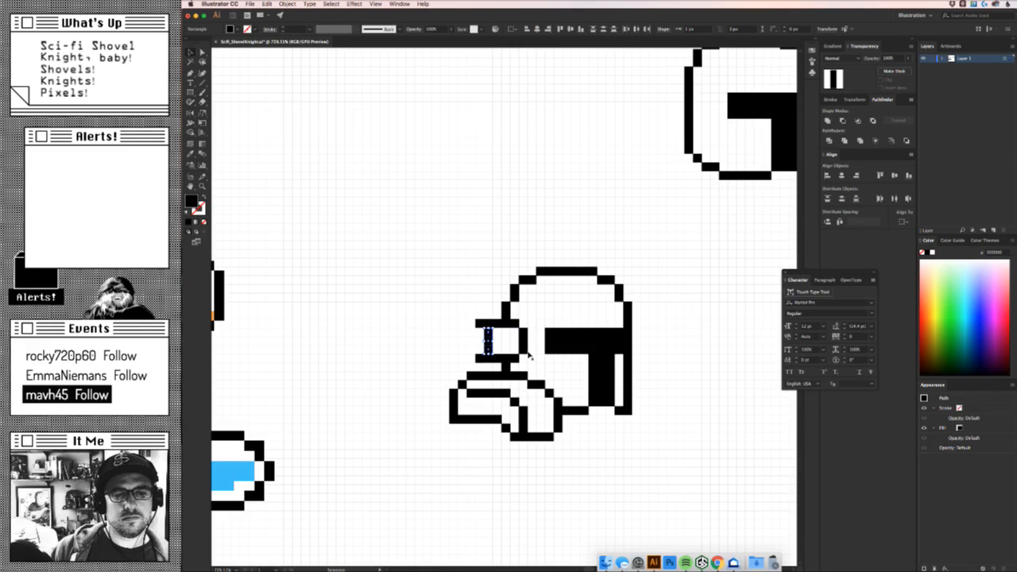
{"action": "key", "text": "Left"}
{"action": "key", "text": "Left"}
{"action": "key", "text": "Left"}
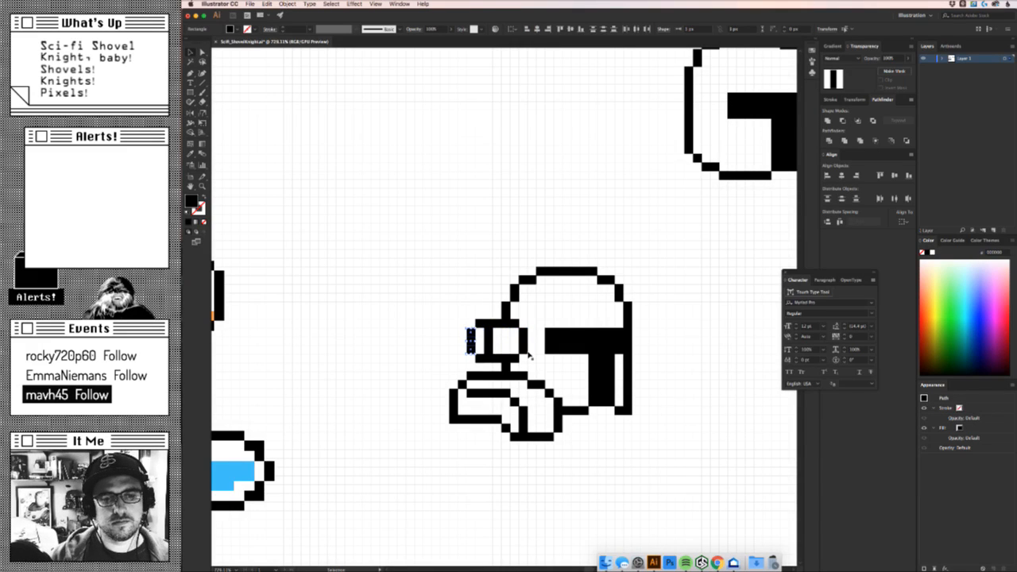
{"action": "left_click", "coordinate": [493, 288]}
Make the earpiece one cell taller by raising its upper squares and filling the gaps in its three columns with copied squares.
{"action": "key", "text": "z"}
{"action": "left_click_drag", "start_coordinate": [493, 279], "coordinate": [445, 301]}
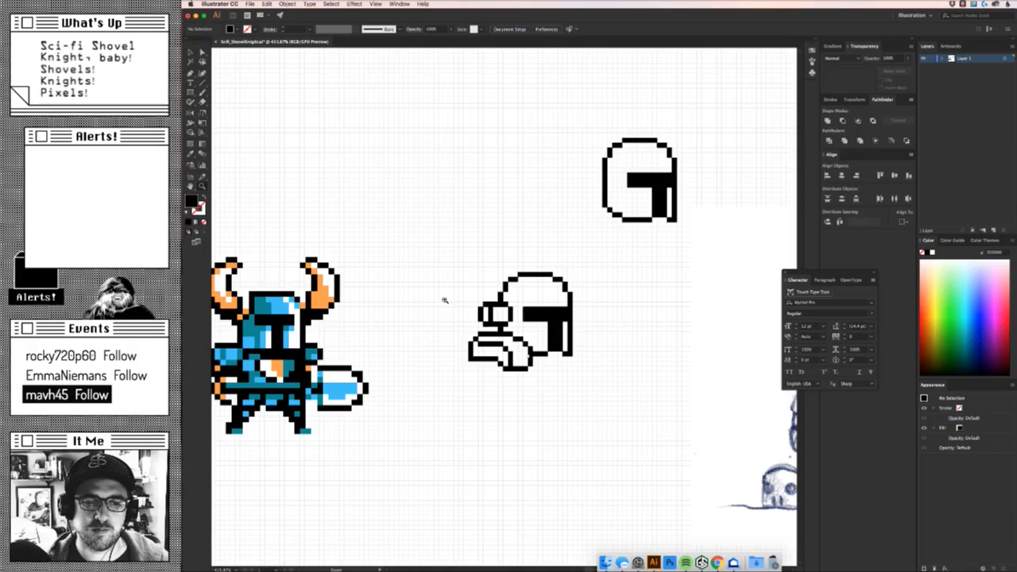
{"action": "left_click", "coordinate": [476, 273]}
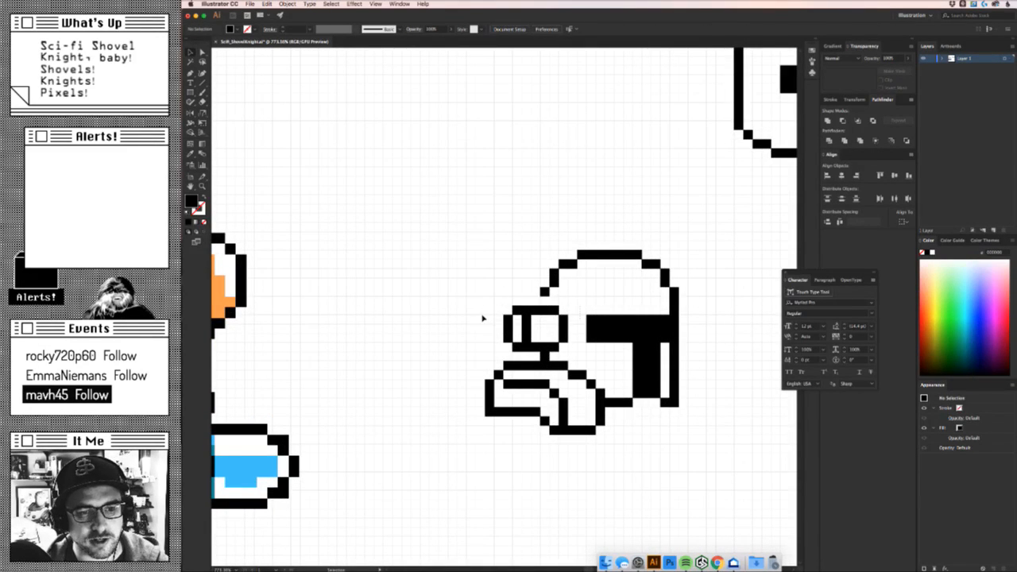
{"action": "left_click_drag", "start_coordinate": [482, 319], "coordinate": [482, 318]}
{"action": "key", "text": "Up"}
{"action": "left_click_drag", "start_coordinate": [482, 319], "coordinate": [576, 325]}
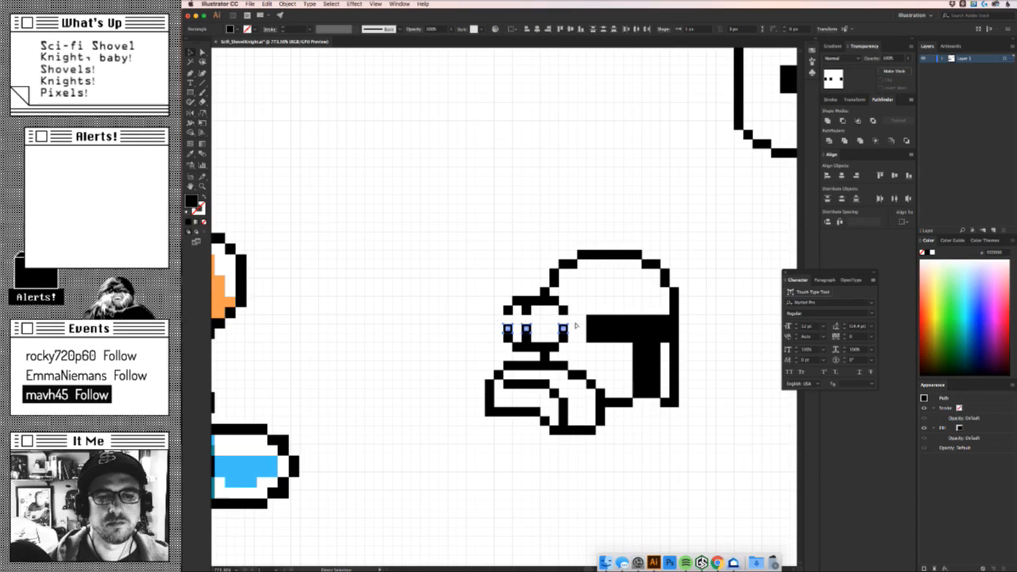
{"action": "left_click", "coordinate": [576, 325]}
{"action": "key", "text": "super+0"}
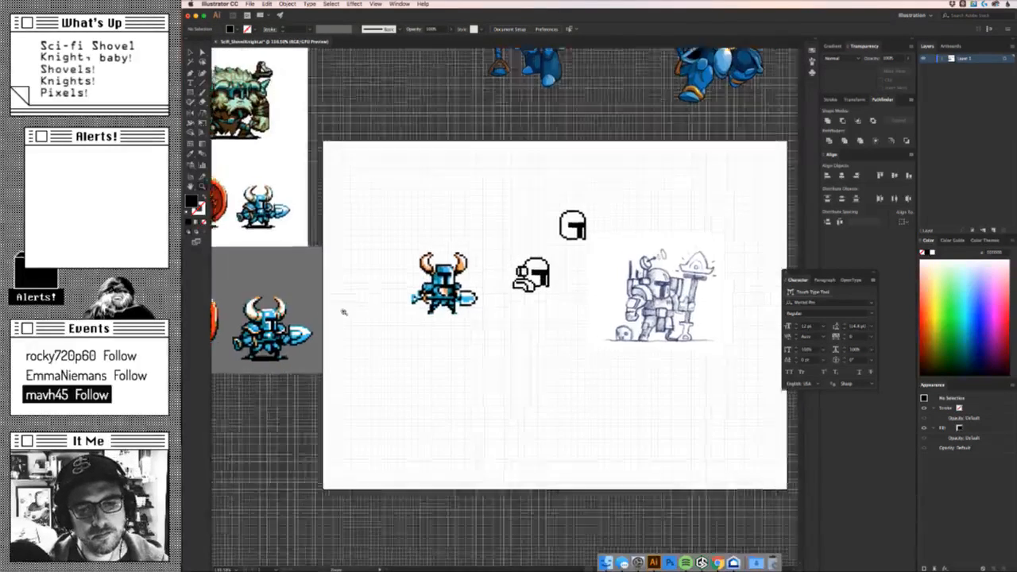
Raise the earpiece one cell and bridge the gap above the shoulder pad with a copy of the connector square.
{"action": "left_click_drag", "start_coordinate": [344, 312], "coordinate": [582, 347]}
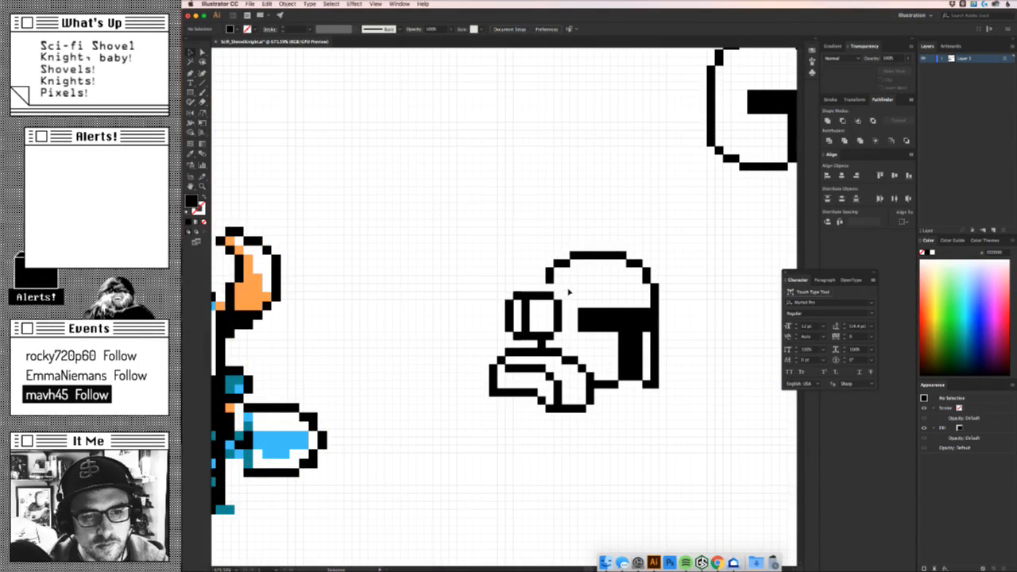
{"action": "left_click_drag", "start_coordinate": [569, 292], "coordinate": [469, 338]}
{"action": "key", "text": "Up"}
{"action": "left_click", "coordinate": [469, 339]}
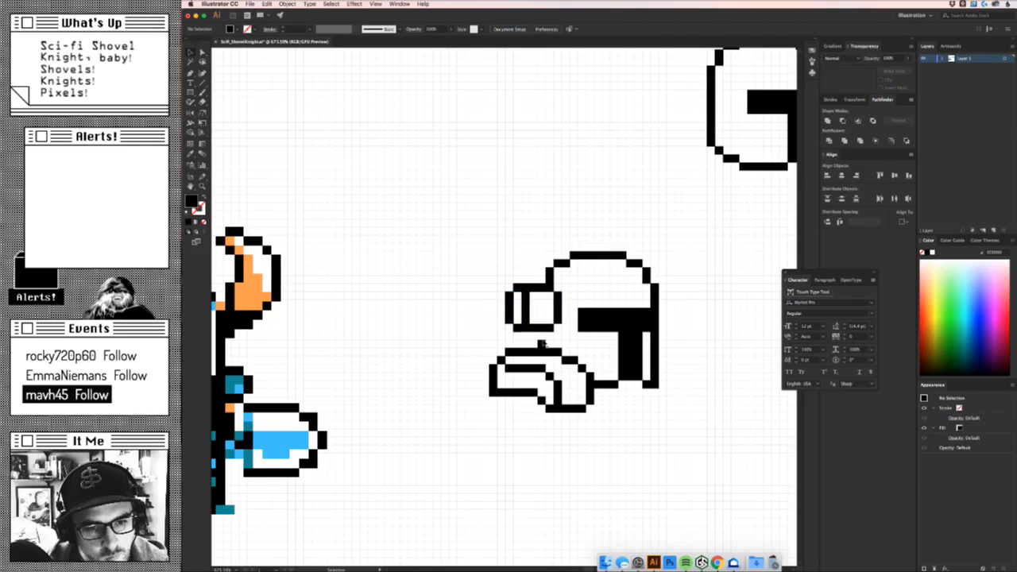
{"action": "left_click", "coordinate": [542, 343]}
{"action": "key", "text": "alt+Up"}
{"action": "left_click_drag", "start_coordinate": [349, 237], "coordinate": [492, 278]}
{"action": "left_click_drag", "start_coordinate": [590, 308], "coordinate": [531, 320]}
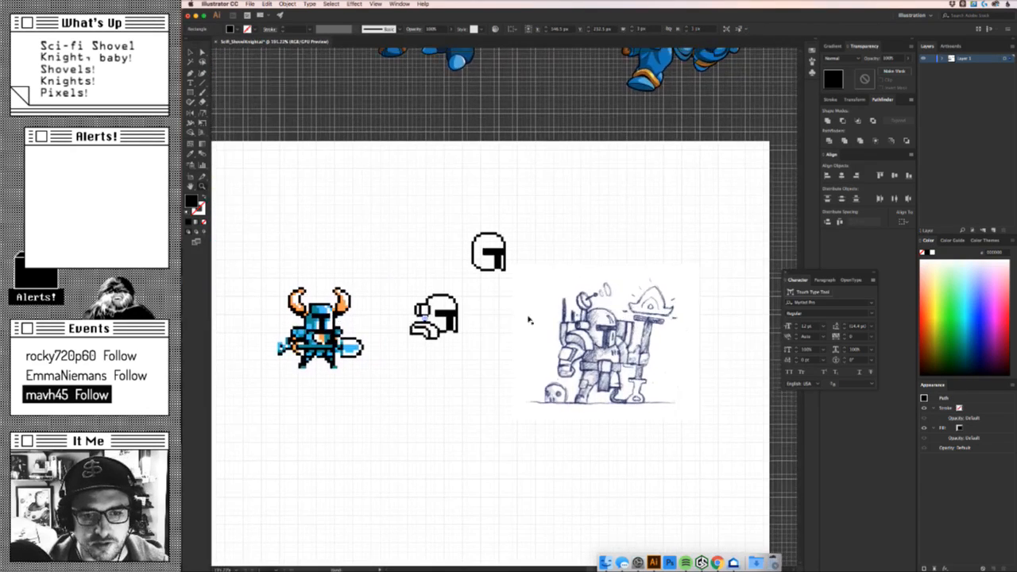
{"action": "left_click", "coordinate": [445, 366]}
{"action": "key", "text": "z"}
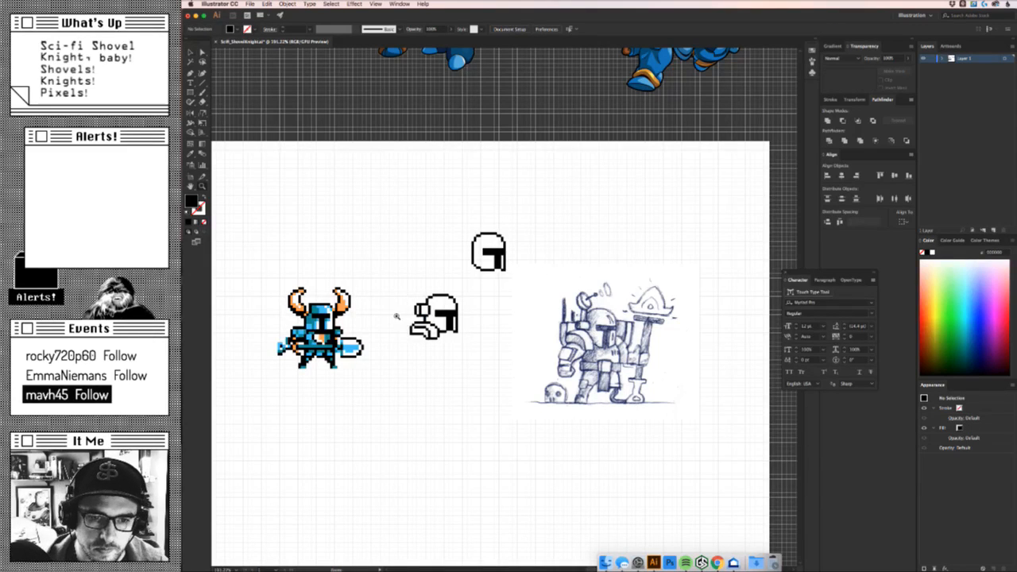
{"action": "mouse_move", "coordinate": [396, 316]}
{"action": "left_mouse_down"}
{"action": "mouse_move", "coordinate": [486, 282]}
{"action": "mouse_move", "coordinate": [486, 298]}
{"action": "left_mouse_up"}
{"action": "key", "text": "super+z"}
{"action": "left_click", "coordinate": [497, 296]}
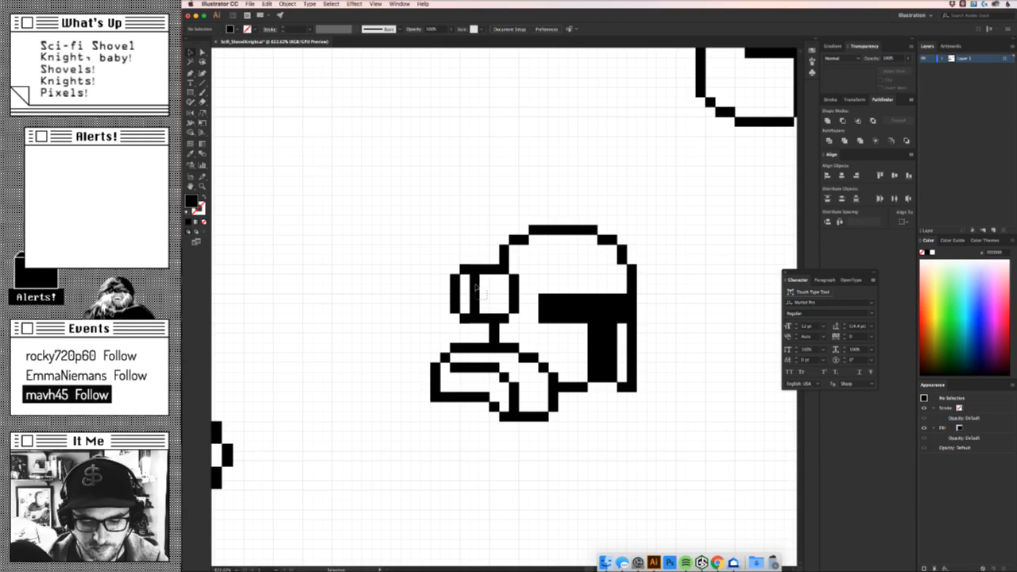
Round the earpiece by shifting the middle squares of its left end outward and those of its divider and right end one cell right.
{"action": "left_click", "coordinate": [480, 292]}
{"action": "left_click", "coordinate": [456, 293]}
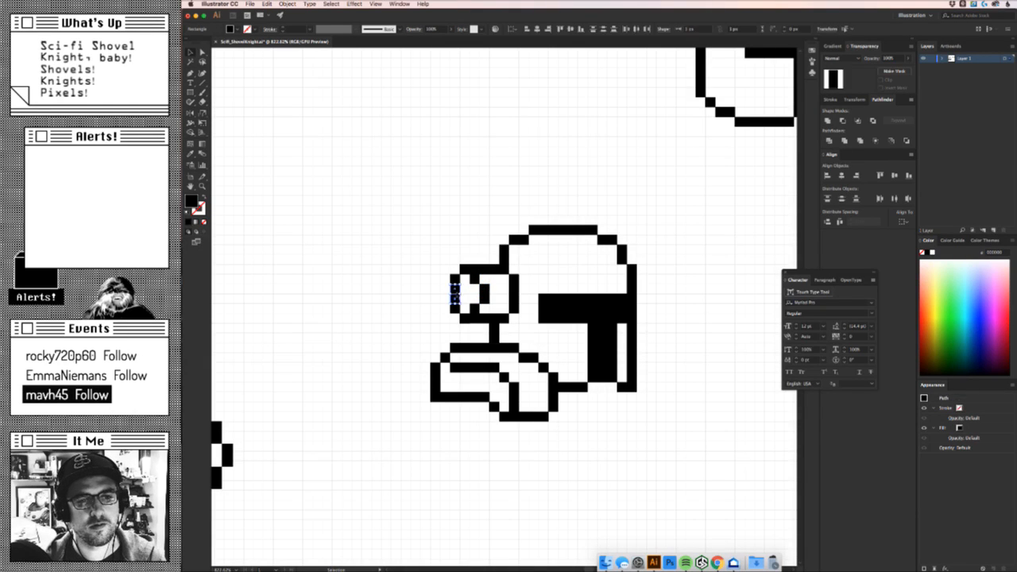
{"action": "left_click", "coordinate": [414, 306]}
{"action": "left_click_drag", "start_coordinate": [501, 354], "coordinate": [524, 289]}
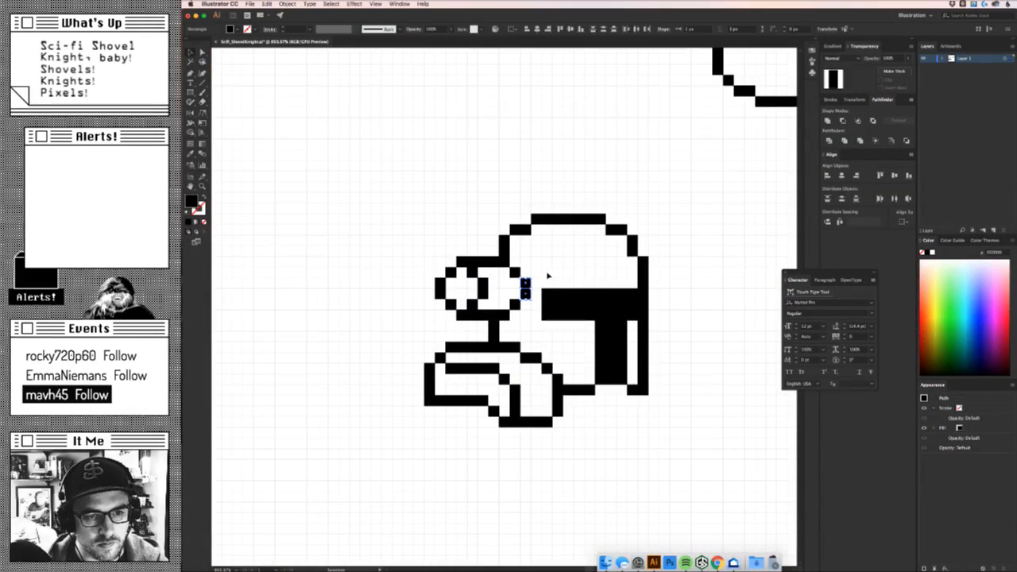
{"action": "left_click", "coordinate": [559, 271]}
{"action": "left_click_drag", "start_coordinate": [565, 261], "coordinate": [450, 299]}
{"action": "left_click_drag", "start_coordinate": [522, 271], "coordinate": [488, 293]}
{"action": "key", "text": "Left"}
{"action": "left_click", "coordinate": [544, 263]}
{"action": "left_click", "coordinate": [522, 272]}
{"action": "left_click", "coordinate": [500, 383]}
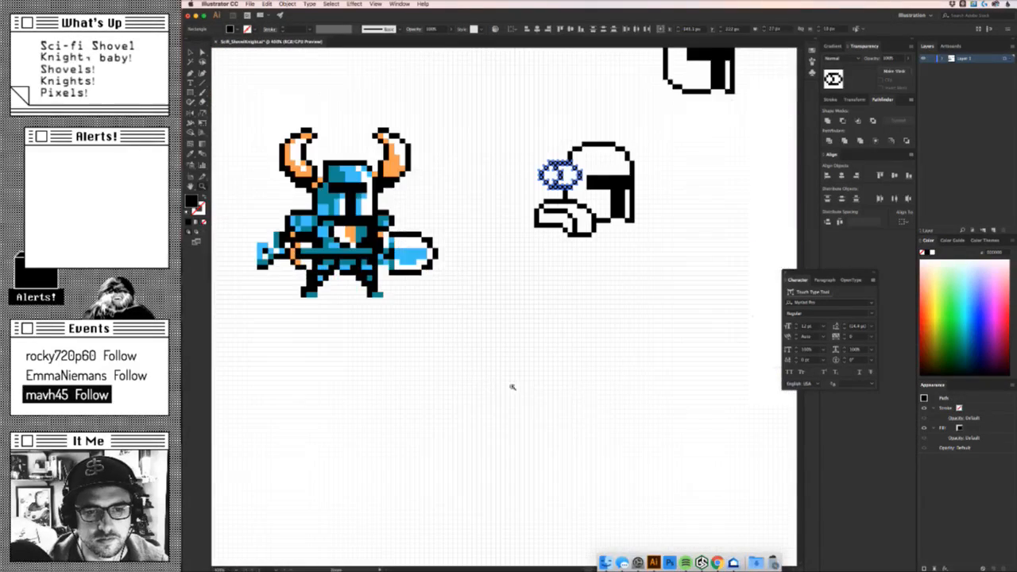
Build a five-cell vertical antenna above the earpiece from stacked copies of one of its top squares.
{"action": "left_click_drag", "start_coordinate": [521, 386], "coordinate": [455, 427]}
{"action": "left_click", "coordinate": [518, 362]}
{"action": "left_click_drag", "start_coordinate": [463, 176], "coordinate": [401, 356]}
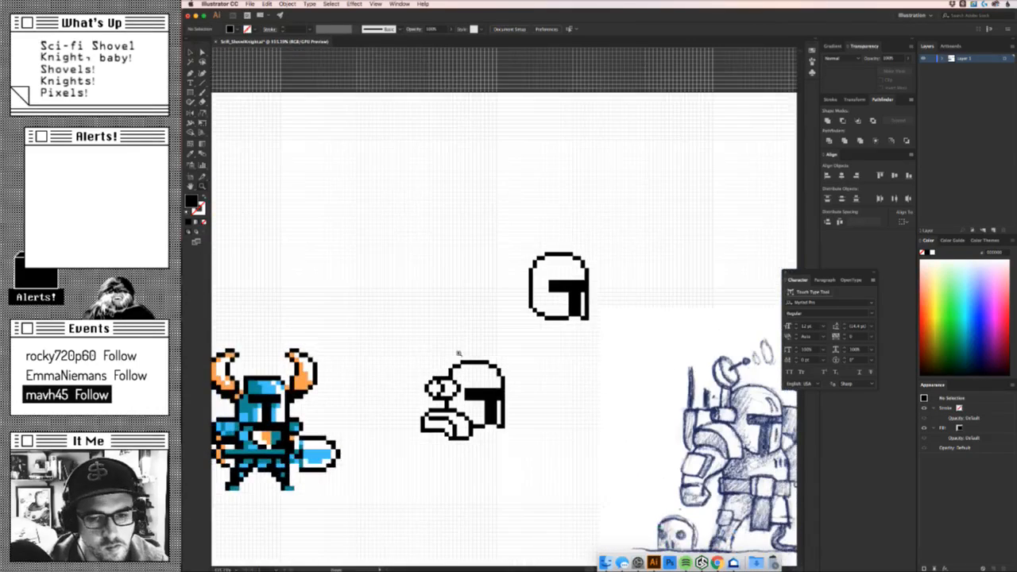
{"action": "mouse_move", "coordinate": [469, 351]}
{"action": "left_mouse_down"}
{"action": "mouse_move", "coordinate": [500, 357]}
{"action": "mouse_move", "coordinate": [533, 341]}
{"action": "left_mouse_up"}
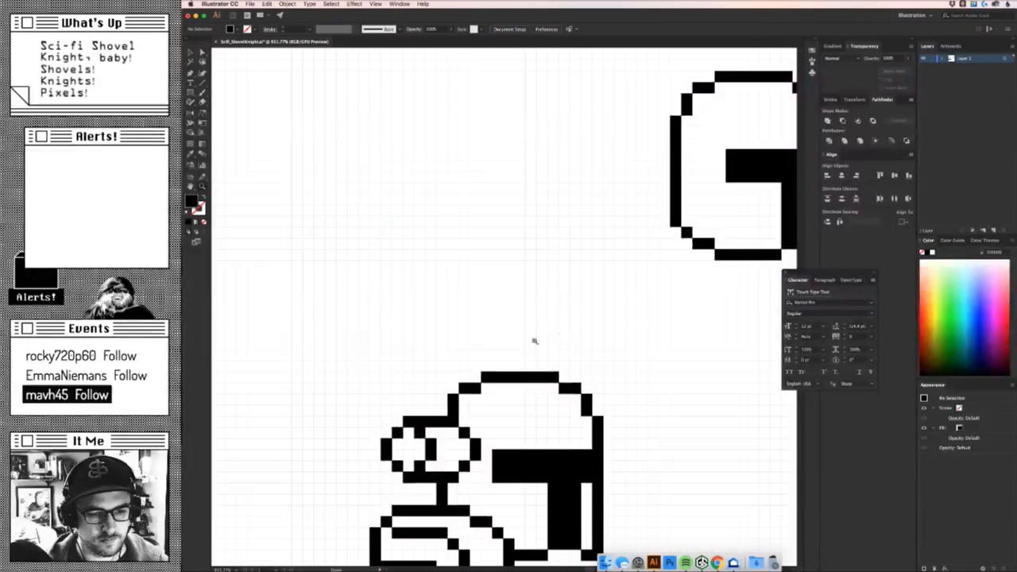
{"action": "left_click", "coordinate": [429, 421]}
{"action": "key", "text": "super+c"}
{"action": "key", "text": "super+f"}
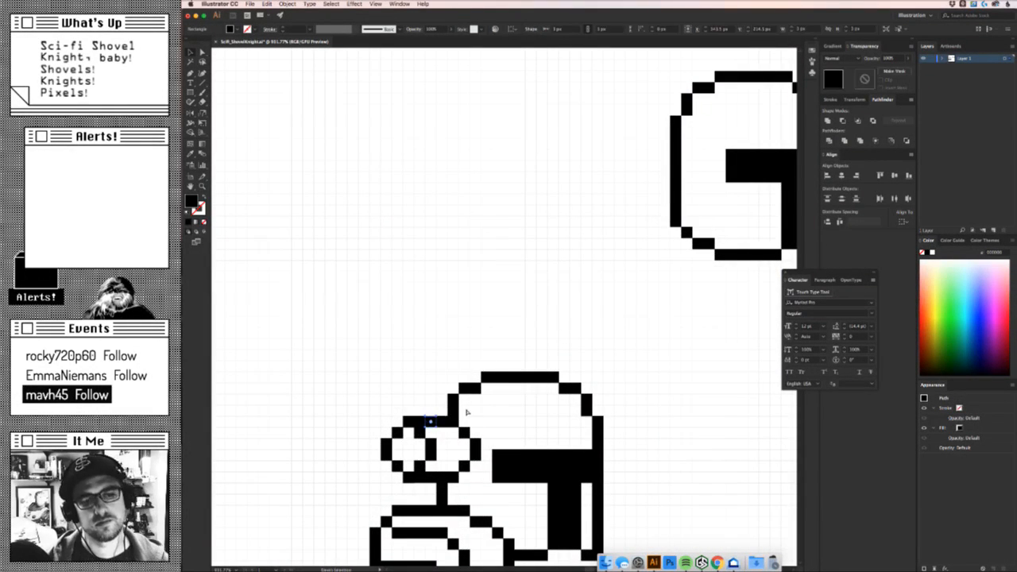
{"action": "key", "text": "Up"}
{"action": "key", "text": "Left"}
{"action": "key", "text": "alt+Up"}
{"action": "key", "text": "alt+Up"}
{"action": "key", "text": "alt+Up"}
{"action": "key", "text": "alt+Up"}
{"action": "key", "text": "alt+Up"}
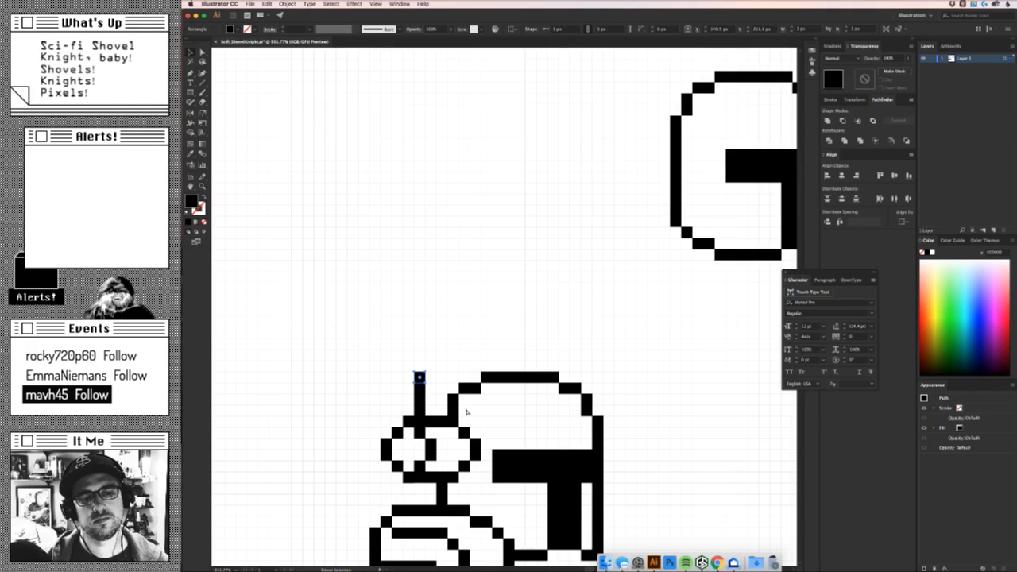
Build a second antenna of equal height three cells to the right, running down into the helmet's left edge.
{"action": "key", "text": "Right"}
{"action": "key", "text": "Right"}
{"action": "key", "text": "Right"}
{"action": "key", "text": "Down"}
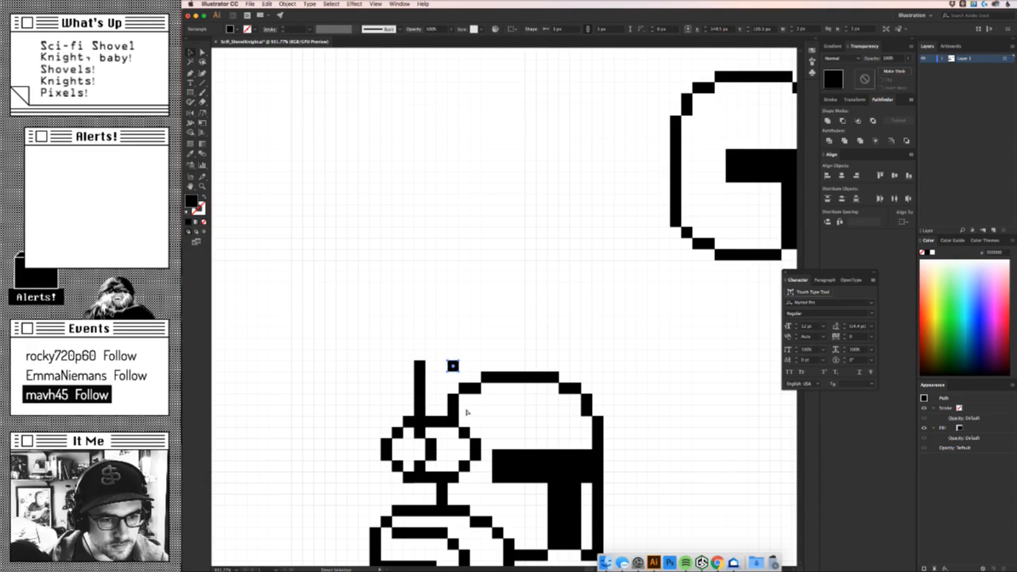
{"action": "key", "text": "alt+Down"}
{"action": "key", "text": "alt+Down"}
{"action": "left_click", "coordinate": [484, 256]}
Compare the helmet and its antennas with the original sprite and the pencil sketch.
{"action": "key", "text": "z"}
{"action": "left_click_drag", "start_coordinate": [500, 299], "coordinate": [443, 354]}
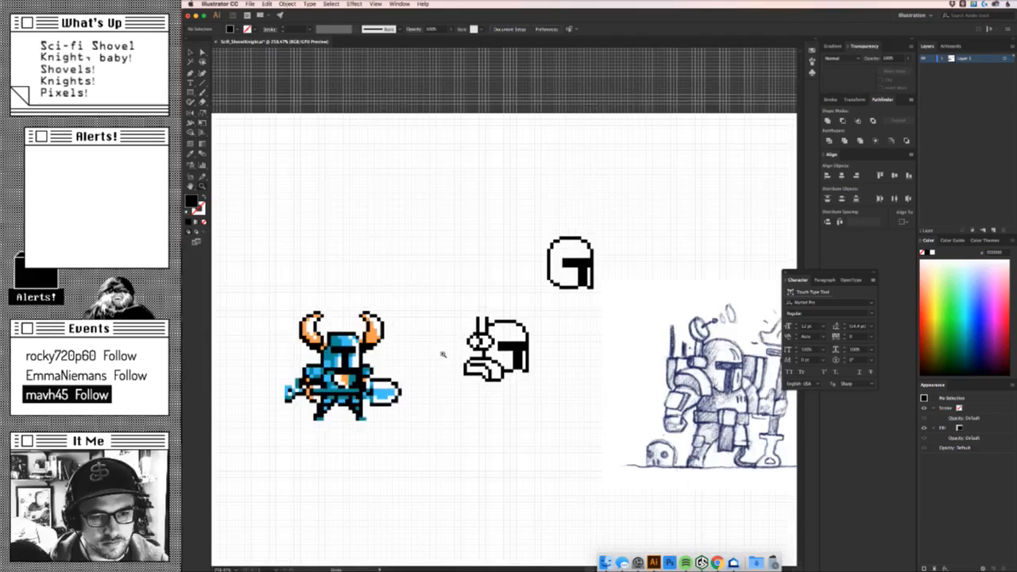
{"action": "left_click", "coordinate": [501, 395], "text": "alt"}
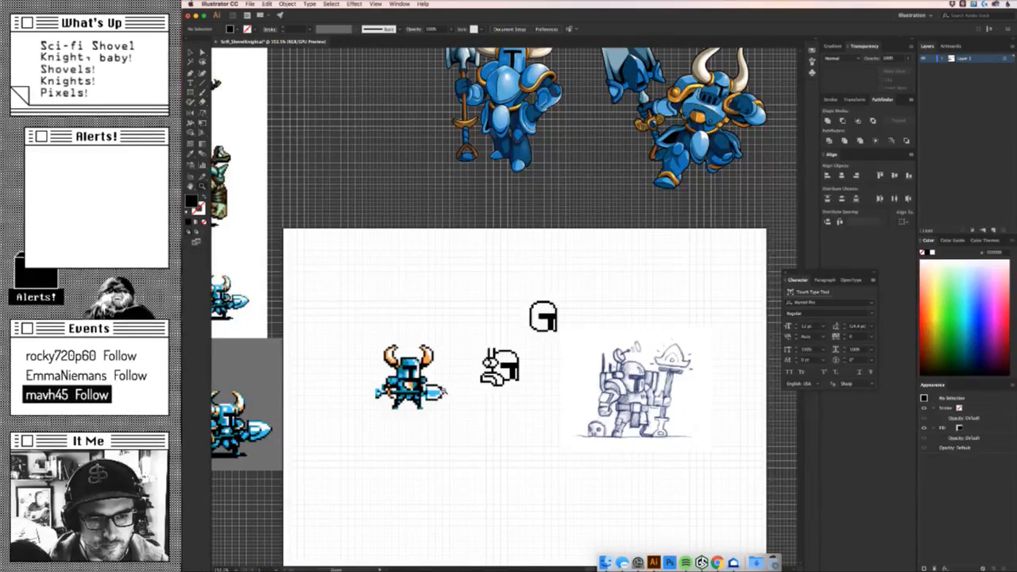
{"action": "left_click_drag", "start_coordinate": [445, 391], "coordinate": [497, 359]}
{"action": "key", "text": "v"}
{"action": "key", "text": "z"}
{"action": "left_click_drag", "start_coordinate": [484, 319], "coordinate": [421, 326]}
{"action": "key", "text": "v"}
{"action": "key", "text": "z"}
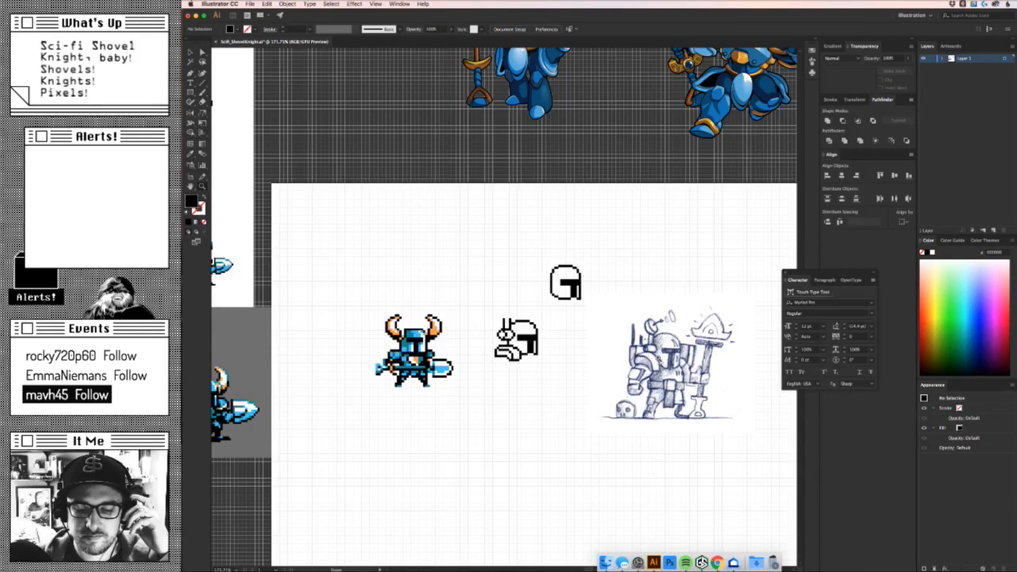
{"action": "left_click", "coordinate": [717, 562]}
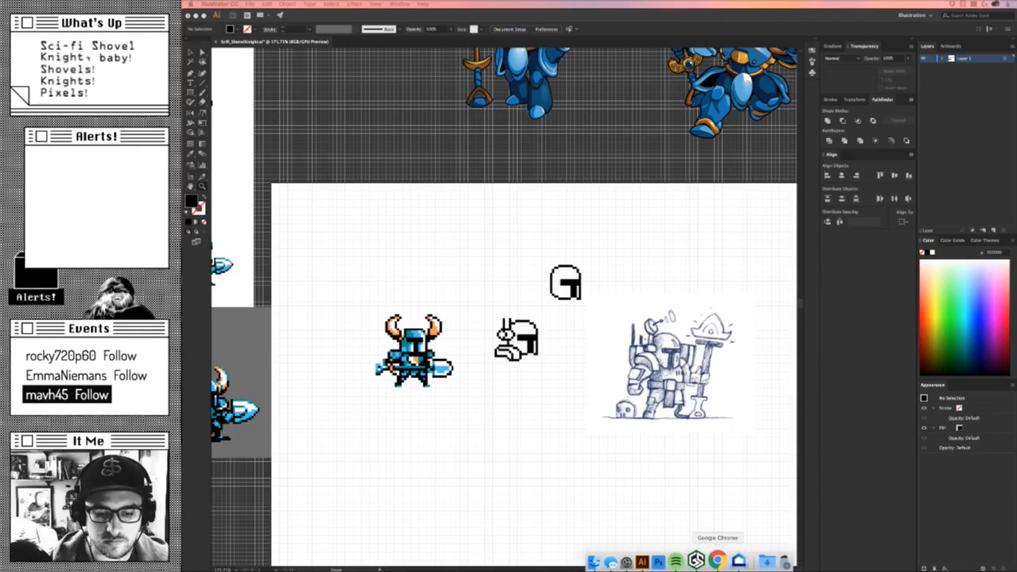
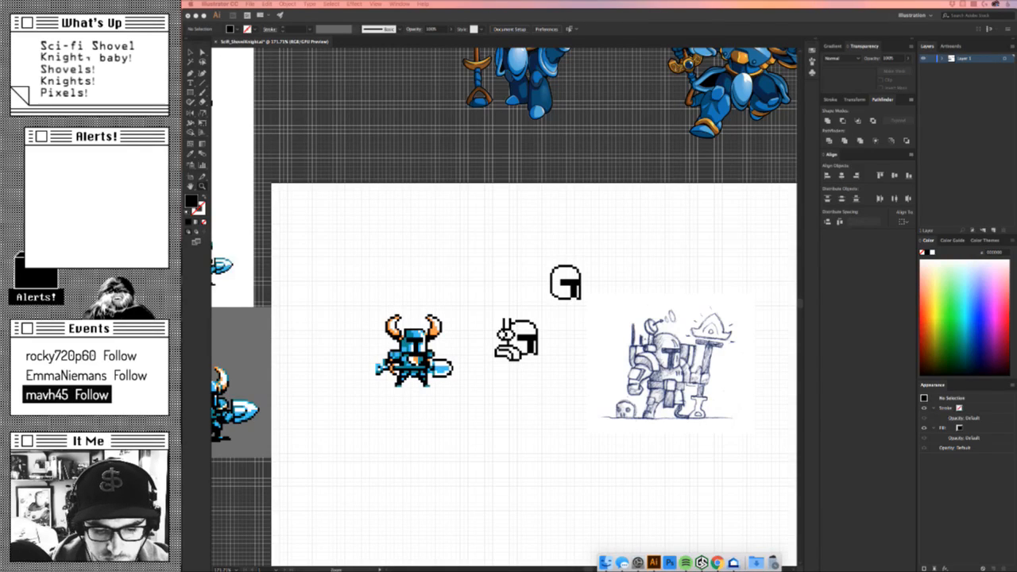
{"action": "left_click", "coordinate": [531, 406]}
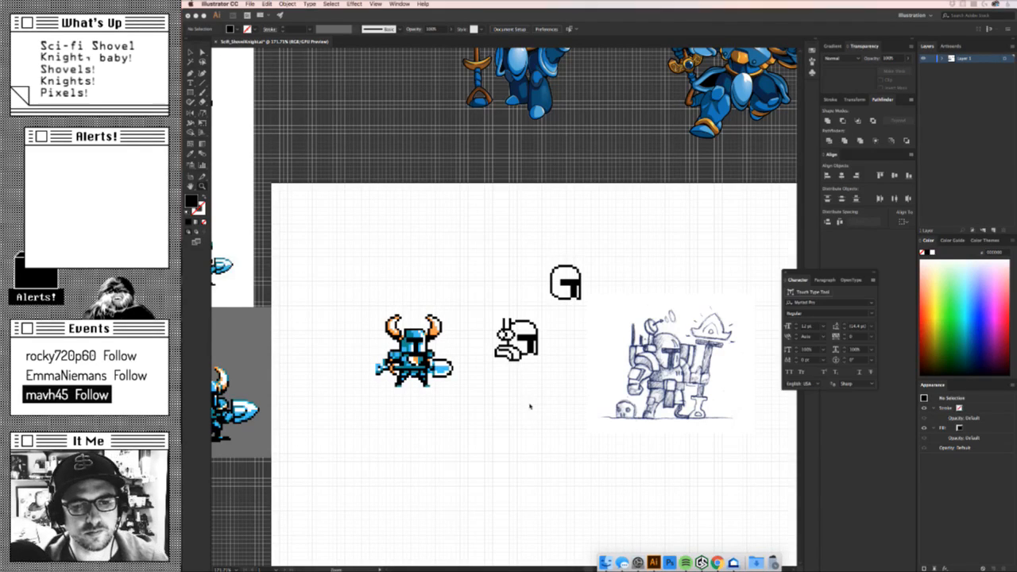
Remove one connector square below the earpiece and raise the shoulder pad one cell to meet the remaining one.
{"action": "left_click_drag", "start_coordinate": [488, 375], "coordinate": [568, 262]}
{"action": "key", "text": "v"}
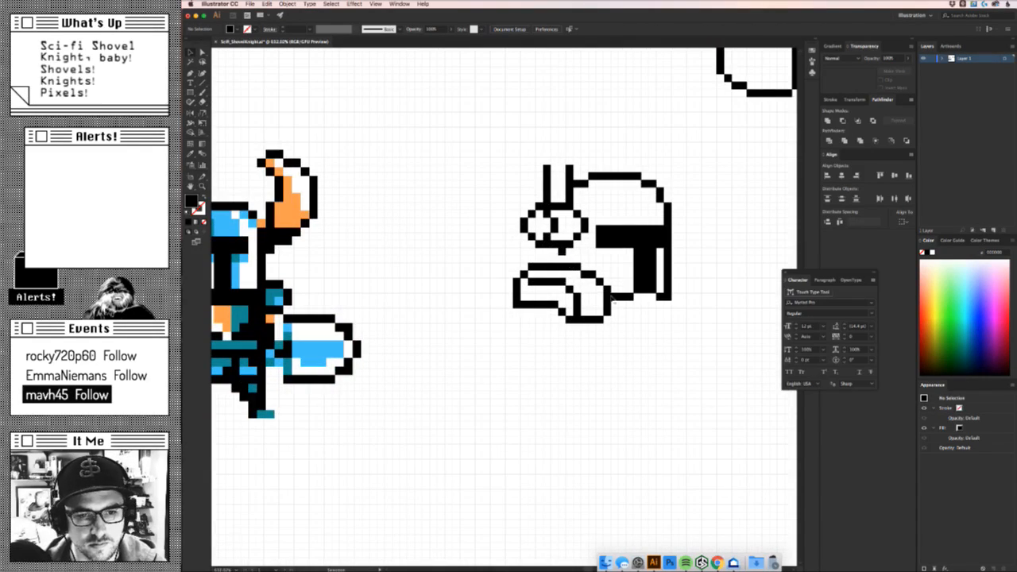
{"action": "left_click", "coordinate": [606, 304]}
{"action": "left_click", "coordinate": [625, 357]}
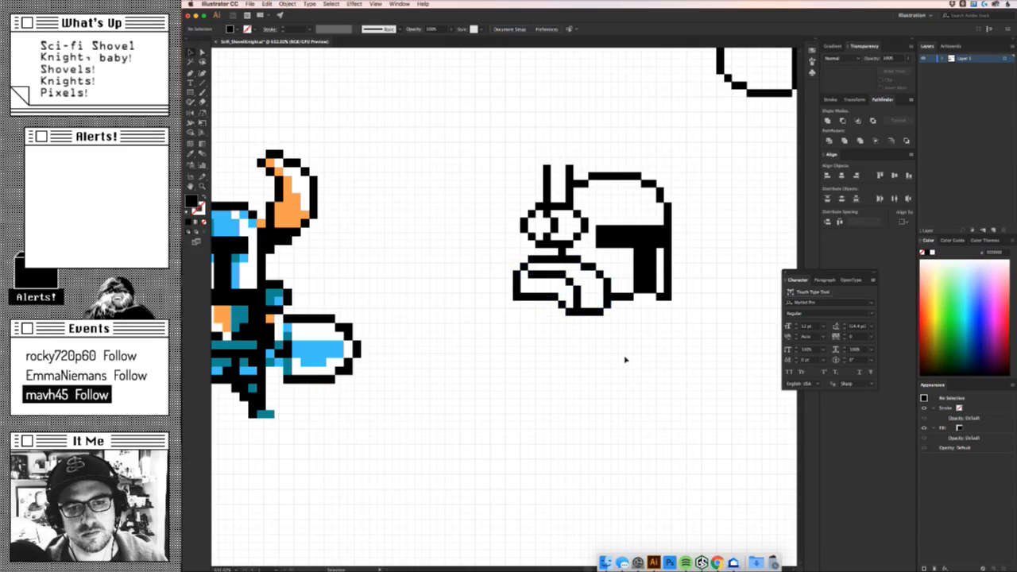
Outline a tilted oval dish from single squares above the two antennas.
{"action": "key", "text": "z"}
{"action": "left_click_drag", "start_coordinate": [627, 359], "coordinate": [498, 361]}
{"action": "left_click_drag", "start_coordinate": [551, 340], "coordinate": [623, 333]}
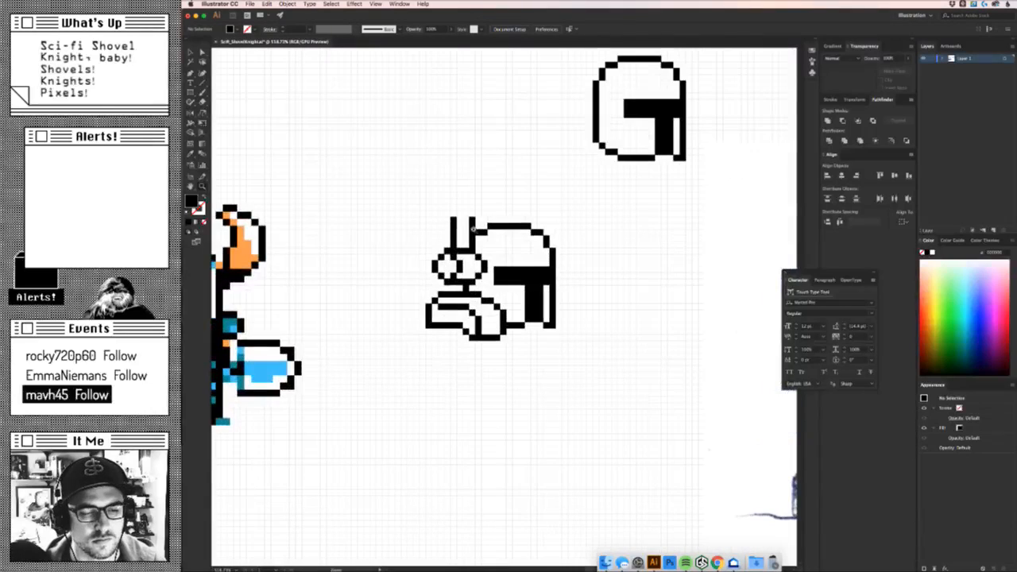
{"action": "left_click", "coordinate": [467, 200]}
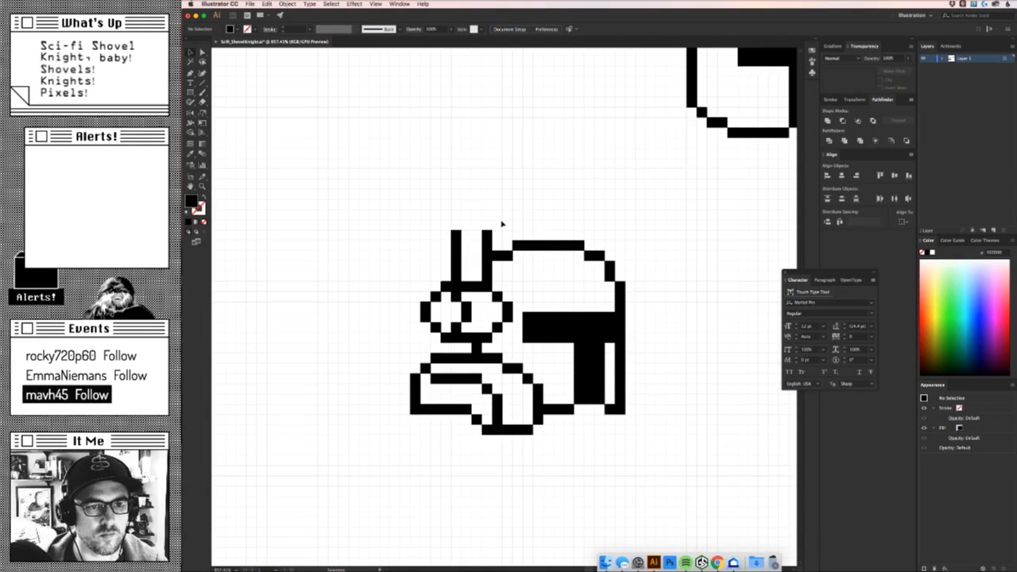
{"action": "key", "text": "m"}
{"action": "mouse_move", "coordinate": [482, 231]}
{"action": "left_mouse_down"}
{"action": "mouse_move", "coordinate": [491, 239]}
{"action": "mouse_move", "coordinate": [486, 196]}
{"action": "mouse_move", "coordinate": [455, 163]}
{"action": "mouse_move", "coordinate": [486, 214]}
{"action": "mouse_move", "coordinate": [486, 204]}
{"action": "mouse_move", "coordinate": [517, 214]}
{"action": "mouse_move", "coordinate": [527, 183]}
{"action": "mouse_move", "coordinate": [496, 153]}
{"action": "mouse_move", "coordinate": [465, 163]}
{"action": "left_mouse_up"}
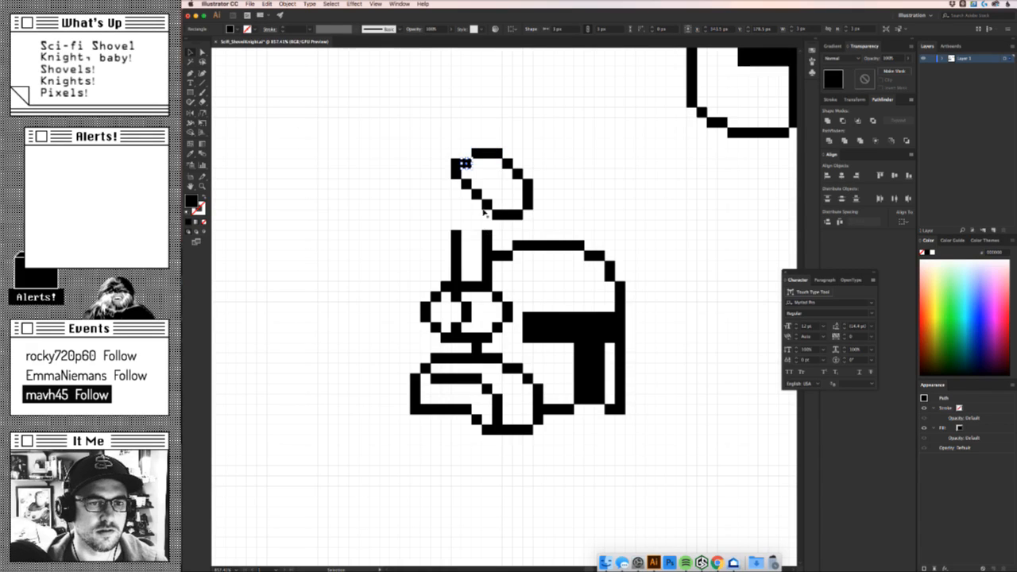
Narrow the dish by deleting its outer left corner square and shifting the neighbouring left-edge square one cell right.
{"action": "left_click", "coordinate": [439, 180]}
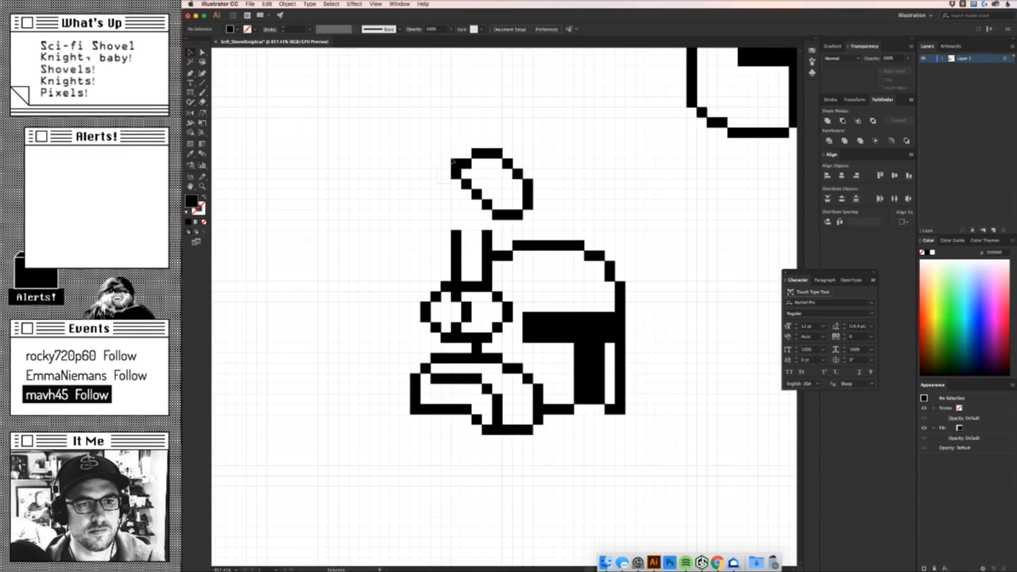
{"action": "left_click", "coordinate": [453, 162]}
{"action": "key", "text": "Delete"}
{"action": "left_click_drag", "start_coordinate": [456, 172], "coordinate": [466, 171]}
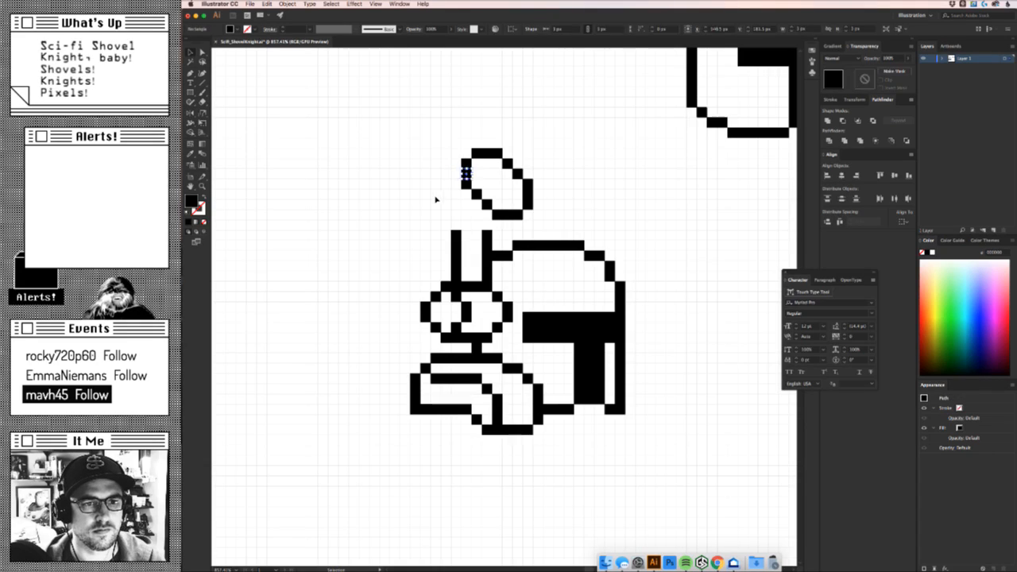
{"action": "left_click", "coordinate": [435, 200]}
{"action": "scroll", "coordinate": [558, 216], "scroll_direction": "down", "scroll_amount": 5}
{"action": "scroll", "coordinate": [357, 272], "scroll_direction": "up", "scroll_amount": 5}
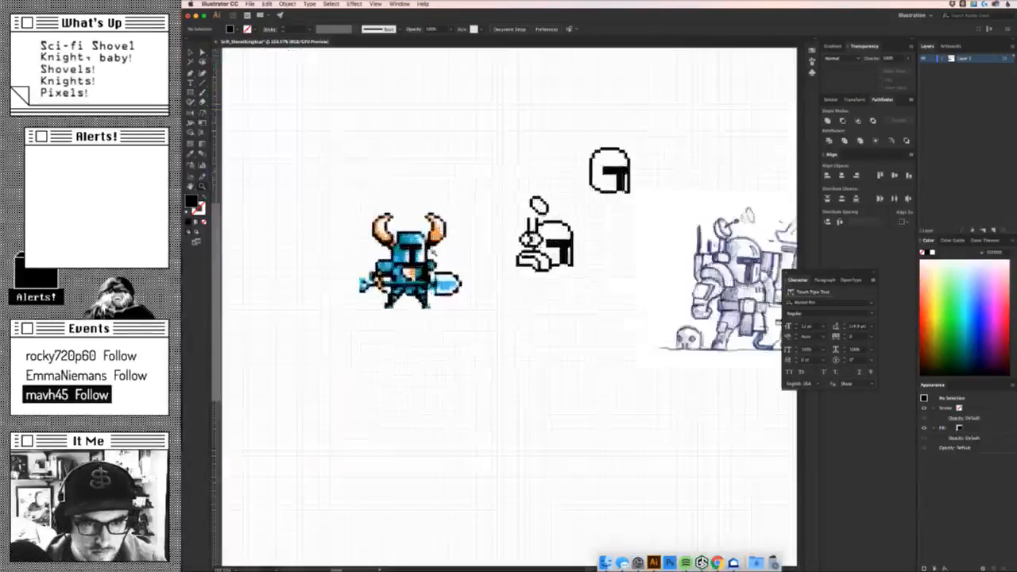
Move the whole dish one cell down and one cell left so it sits on the right antenna.
{"action": "left_click_drag", "start_coordinate": [539, 129], "coordinate": [475, 218]}
{"action": "key", "text": "Down"}
{"action": "key", "text": "Left"}
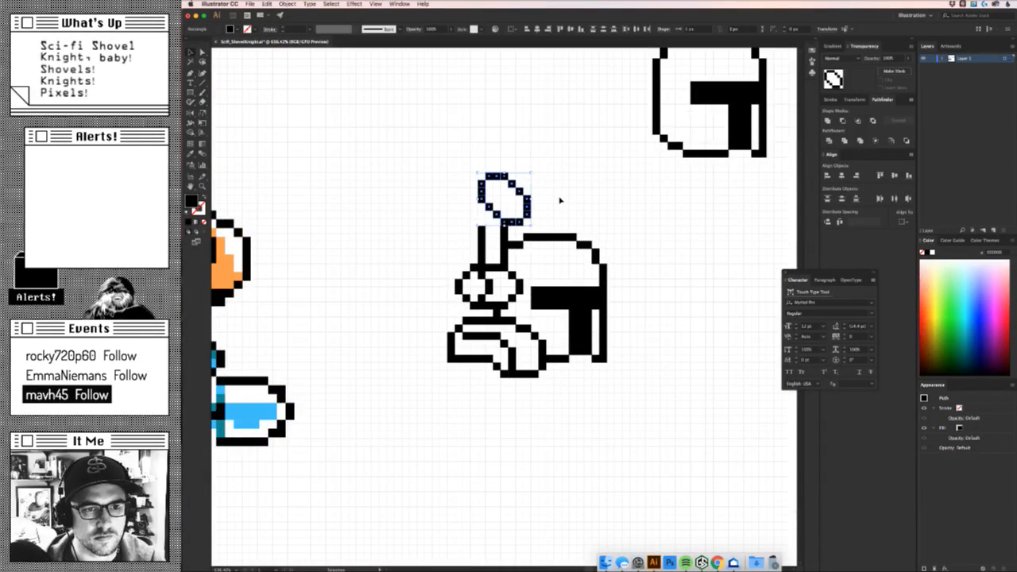
{"action": "key", "text": "Left"}
{"action": "key", "text": "Right"}
{"action": "left_click", "coordinate": [561, 200]}
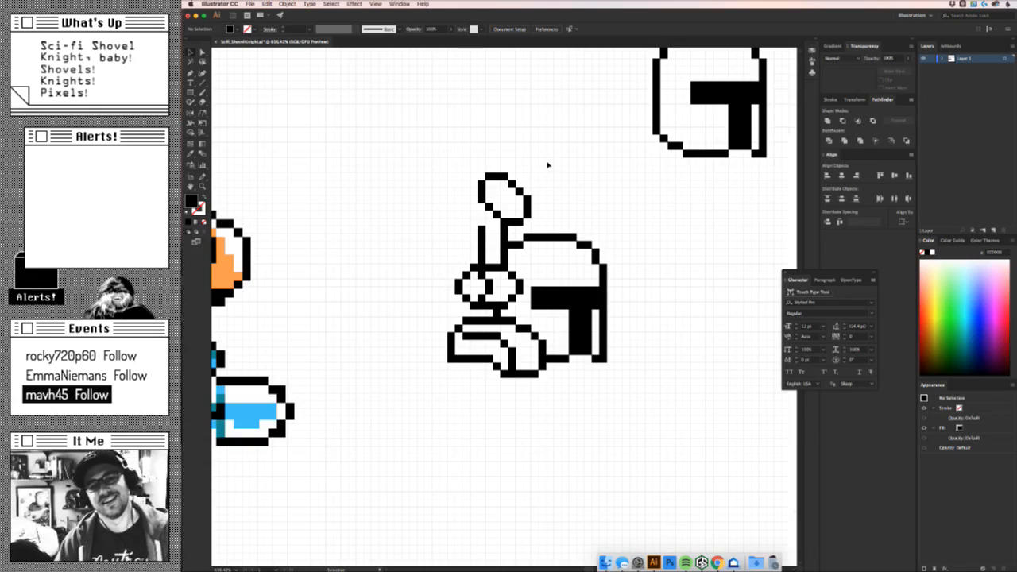
Examine the reference sprite sheets and compare them with the helmet and dish drawing.
{"action": "key", "text": "z"}
{"action": "left_click_drag", "start_coordinate": [708, 260], "coordinate": [606, 324]}
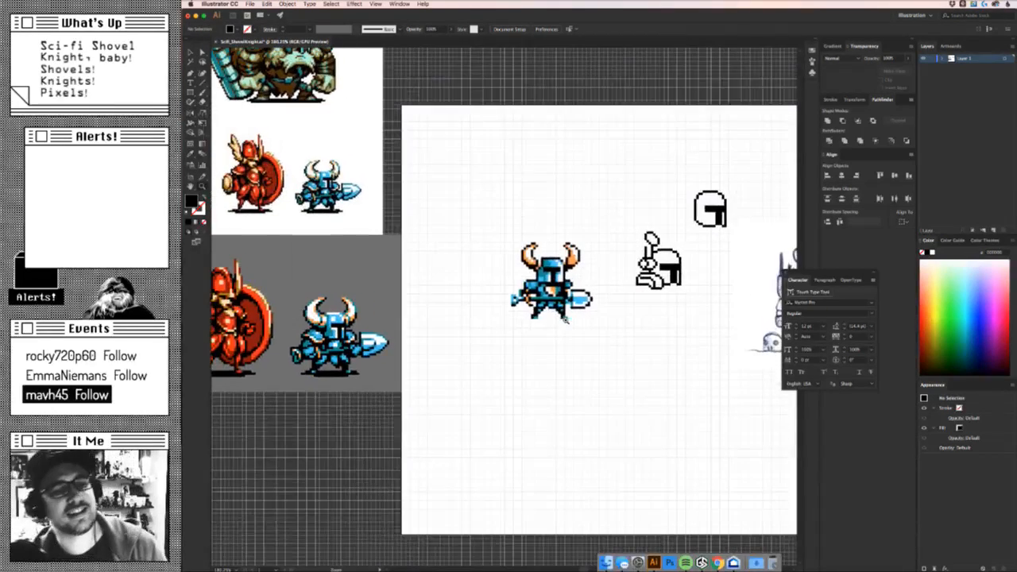
{"action": "mouse_move", "coordinate": [669, 355]}
{"action": "left_mouse_down"}
{"action": "mouse_move", "coordinate": [572, 344]}
{"action": "mouse_move", "coordinate": [565, 449]}
{"action": "left_mouse_up"}
{"action": "scroll", "coordinate": [565, 449], "scroll_direction": "left", "scroll_amount": 10}
{"action": "scroll", "coordinate": [565, 449], "scroll_direction": "up", "scroll_amount": 5}
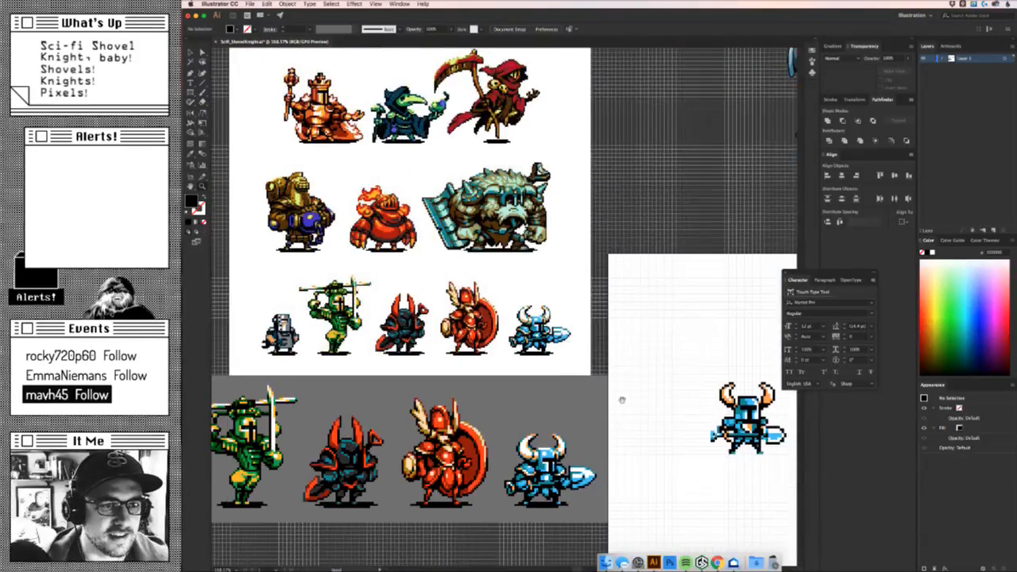
{"action": "scroll", "coordinate": [551, 405], "scroll_direction": "right", "scroll_amount": 2}
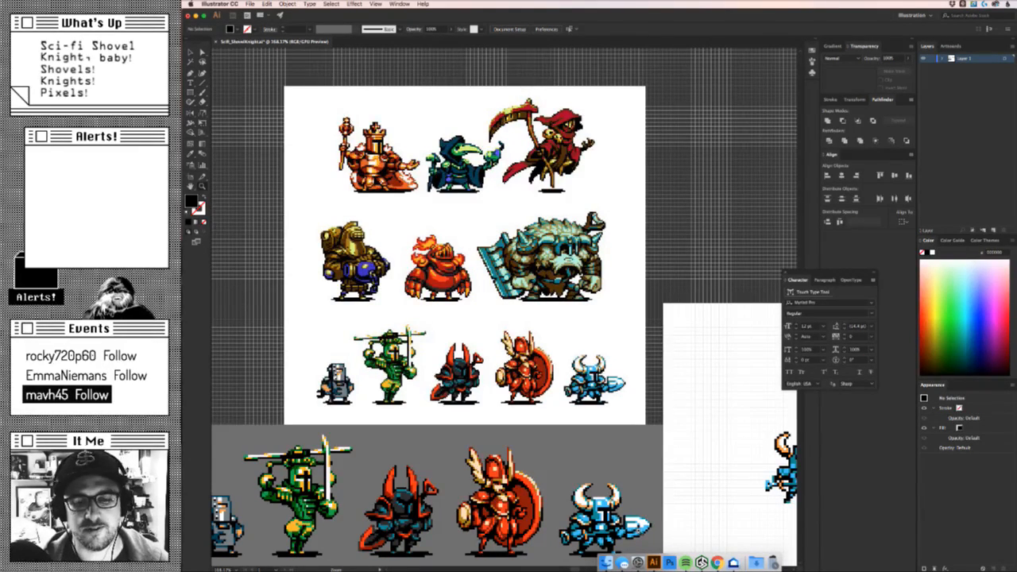
{"action": "scroll", "coordinate": [729, 429], "scroll_direction": "right", "scroll_amount": 10}
{"action": "scroll", "coordinate": [729, 428], "scroll_direction": "down", "scroll_amount": 3}
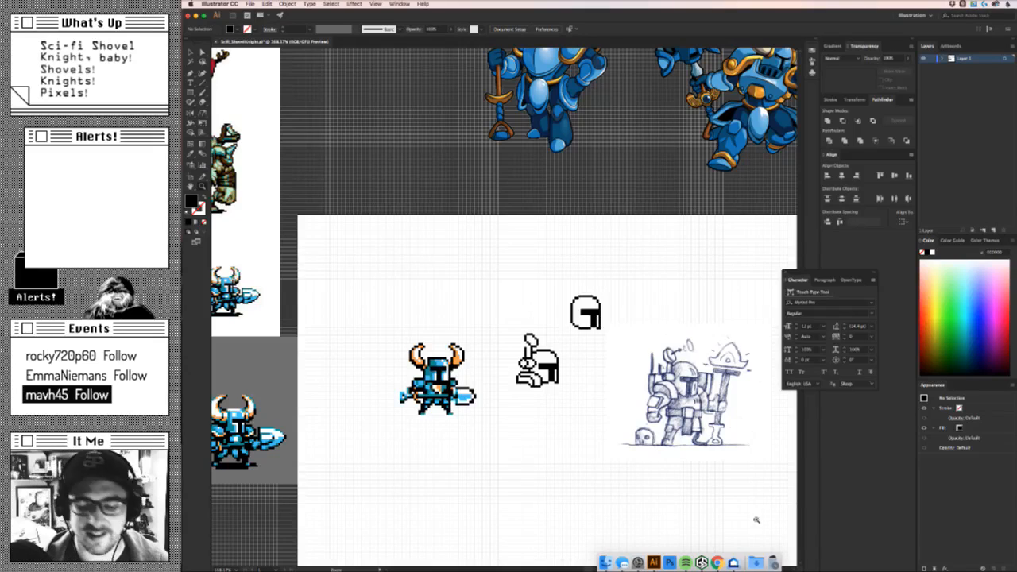
Switch to Chrome, search Google Images for "mega man x first boss" and enlarge the browser window.
{"action": "left_click", "coordinate": [716, 558]}
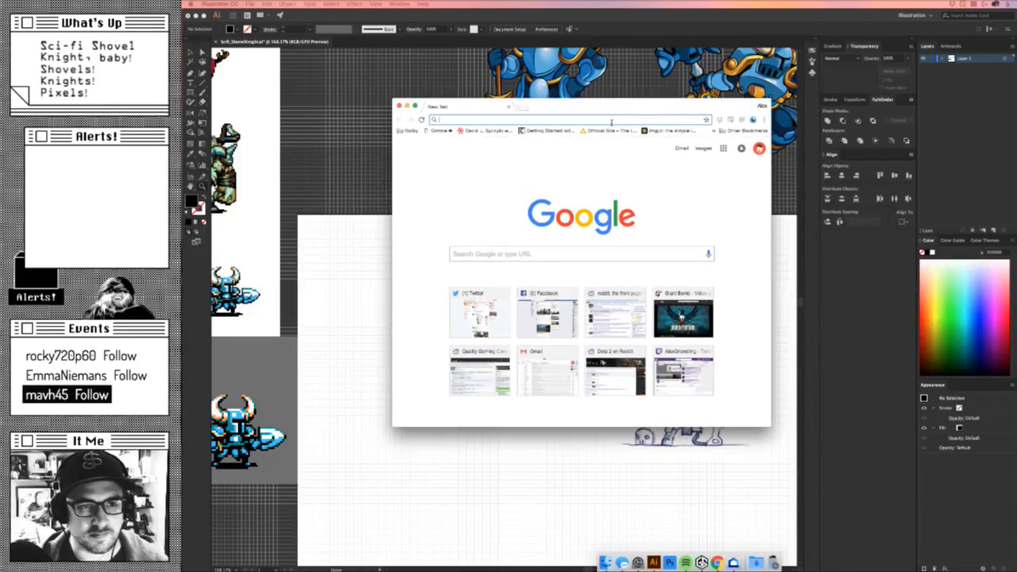
{"action": "type", "text": "mega man"}
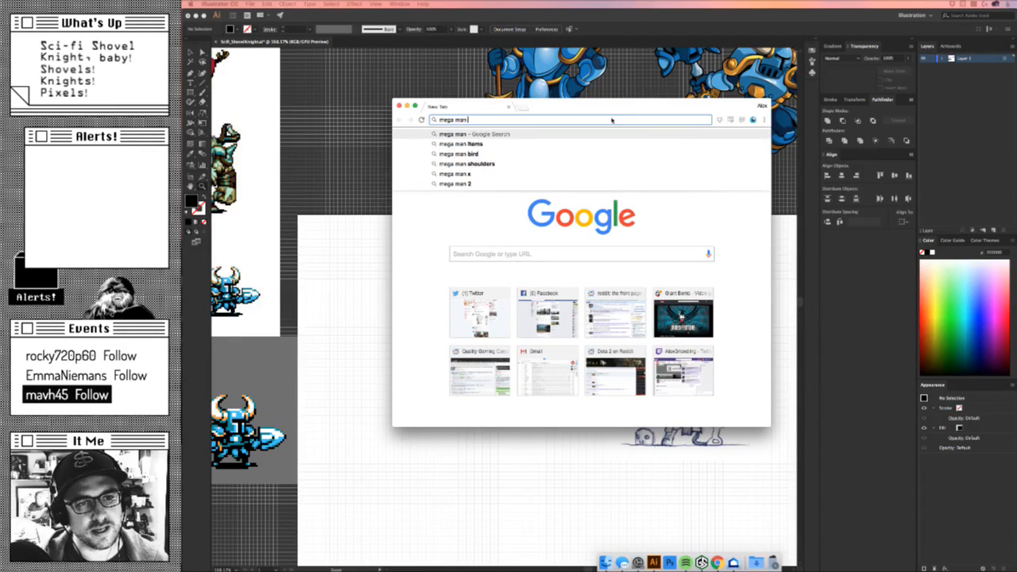
{"action": "type", "text": " x first boss"}
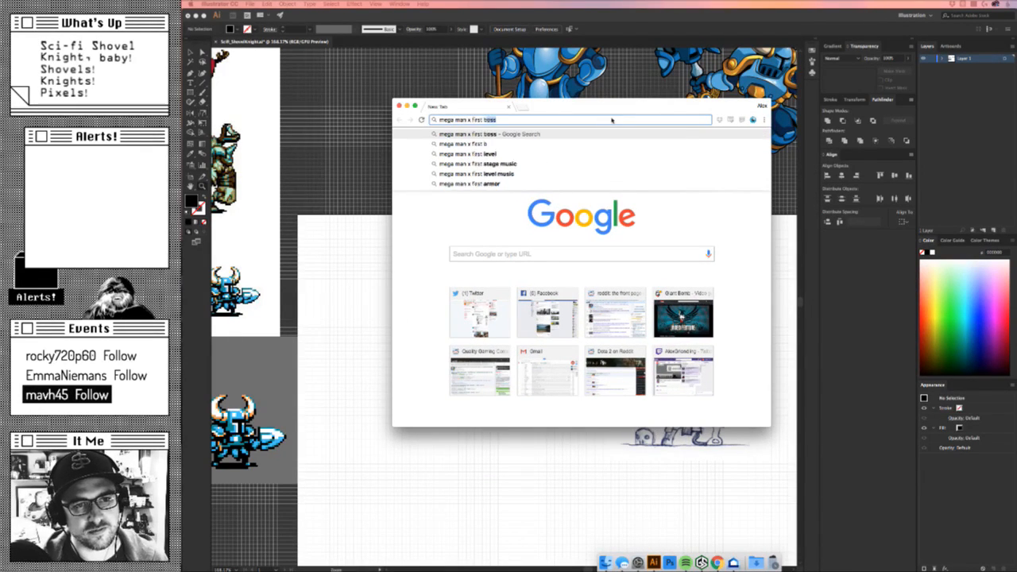
{"action": "key", "text": "Return"}
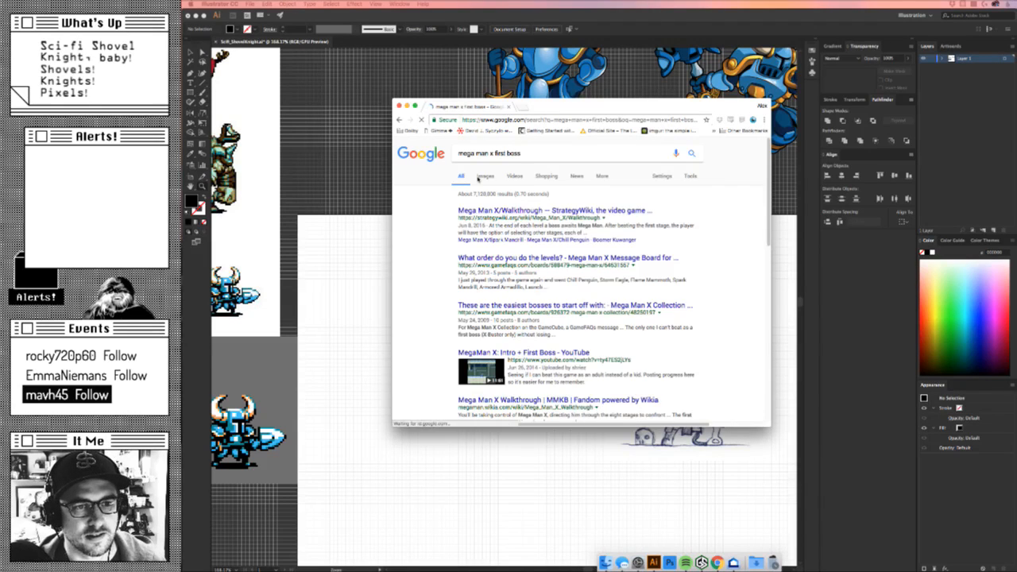
{"action": "left_click", "coordinate": [485, 173]}
{"action": "left_click_drag", "start_coordinate": [771, 429], "coordinate": [857, 481]}
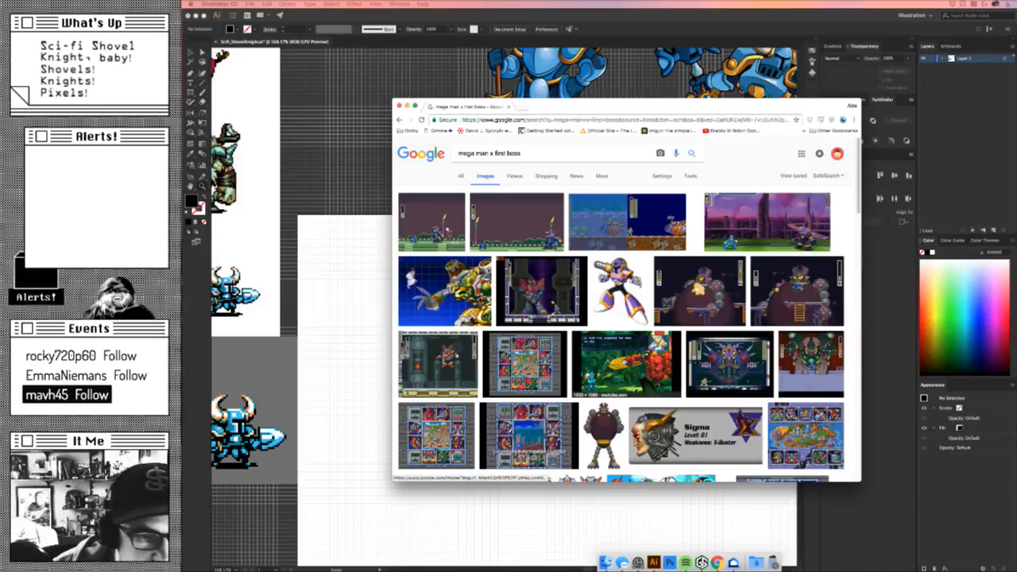
Browse the image results and open the full-size Mega Man X screenshot of the blue mech boss on the green road.
{"action": "scroll", "coordinate": [588, 404], "scroll_direction": "down", "scroll_amount": 3}
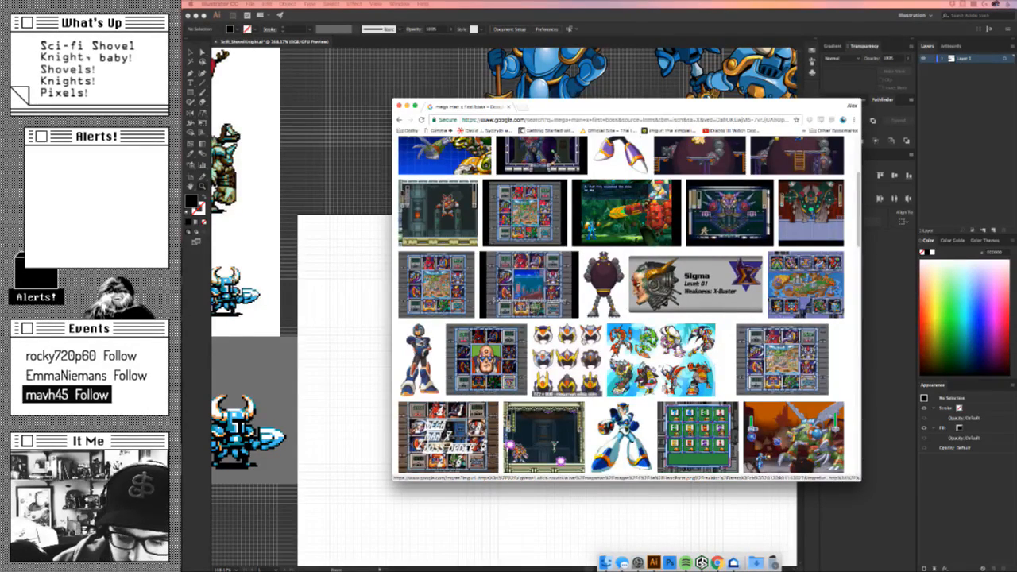
{"action": "scroll", "coordinate": [659, 361], "scroll_direction": "up", "scroll_amount": 3}
{"action": "scroll", "coordinate": [774, 218], "scroll_direction": "up", "scroll_amount": 2}
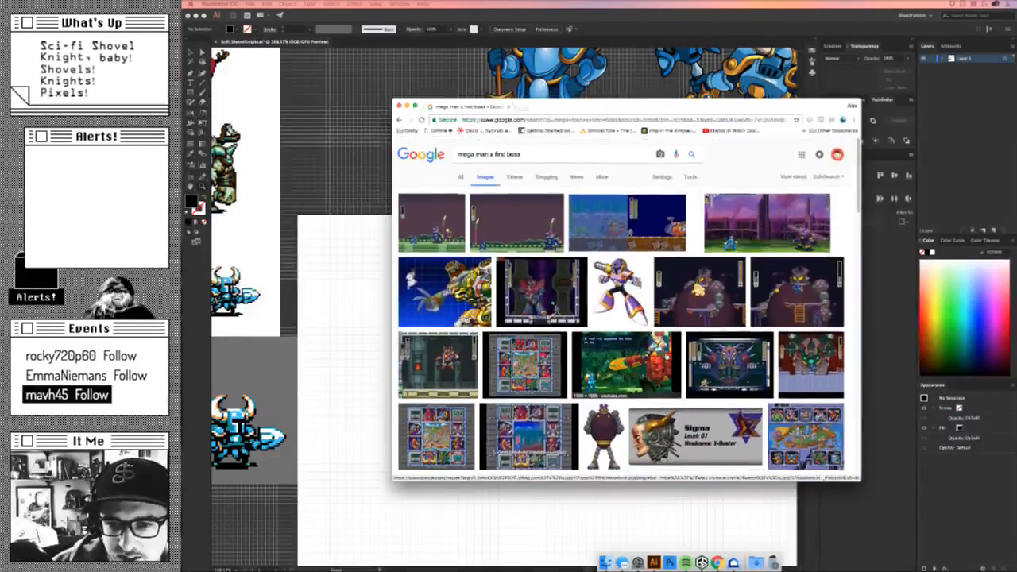
{"action": "left_click", "coordinate": [775, 218]}
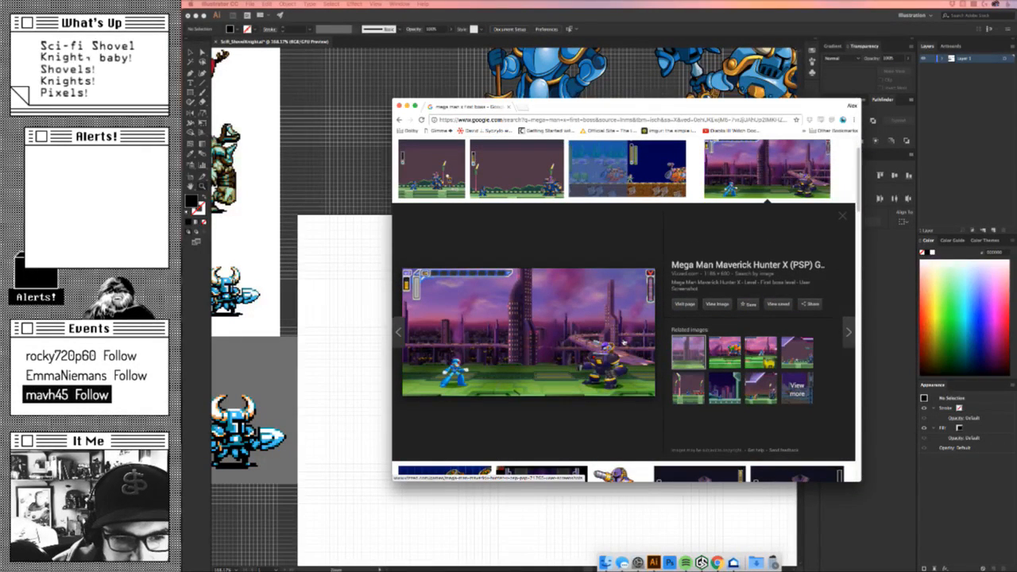
{"action": "left_click", "coordinate": [617, 173]}
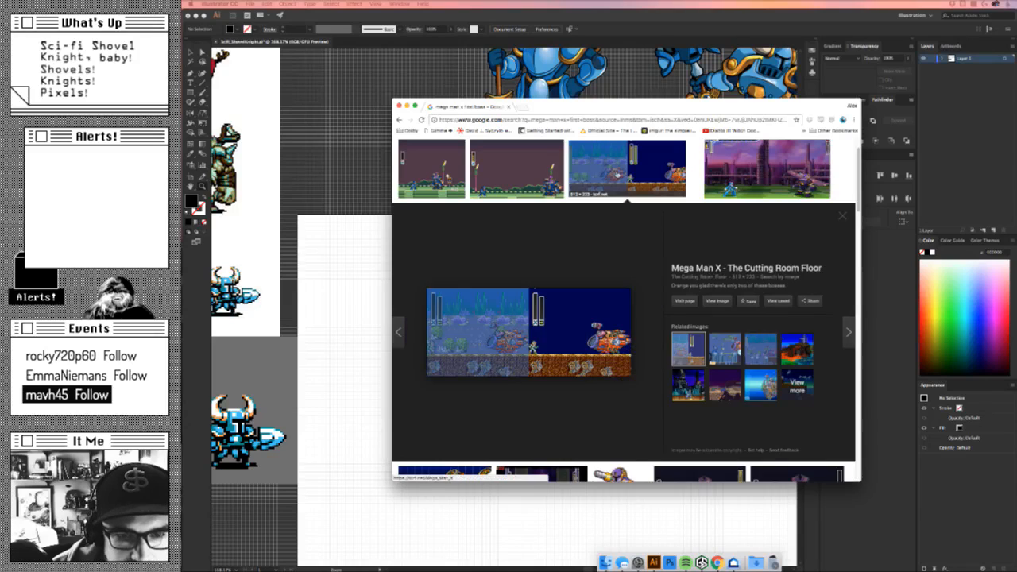
{"action": "left_click", "coordinate": [527, 169]}
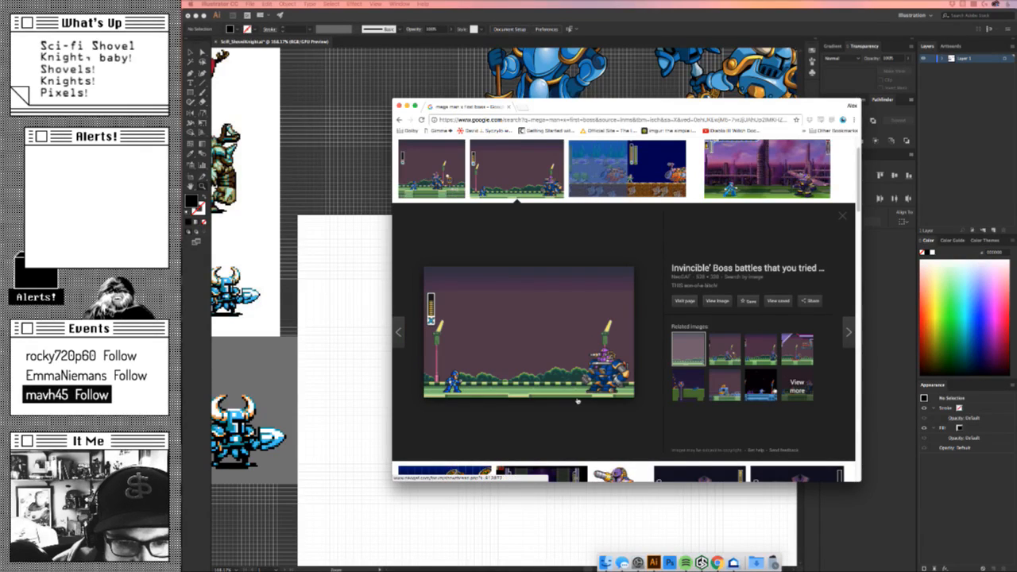
{"action": "left_click", "coordinate": [716, 300]}
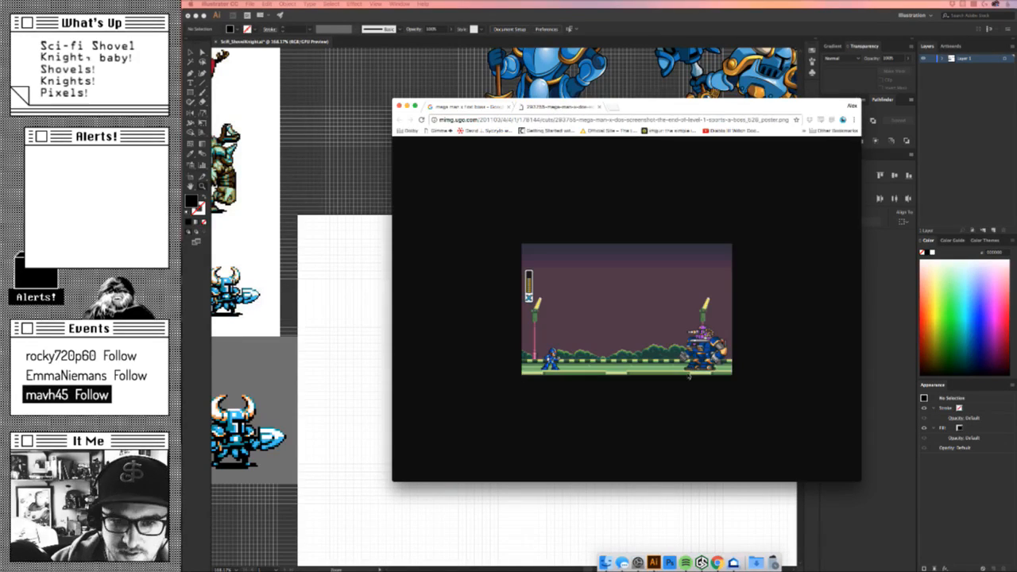
Examine the blue mech boss and its purple rider up close in the screenshot.
{"action": "key", "text": "super+equal"}
{"action": "key", "text": "super+equal"}
{"action": "key", "text": "super+equal"}
{"action": "key", "text": "super+equal"}
{"action": "key", "text": "super+equal"}
{"action": "key", "text": "super+equal"}
{"action": "key", "text": "super+equal"}
{"action": "key", "text": "super+equal"}
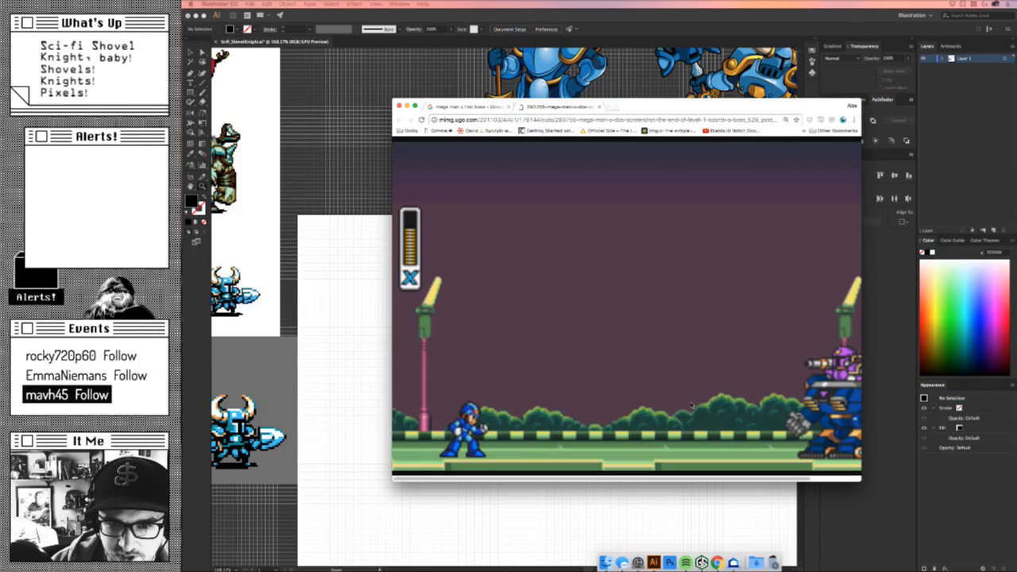
{"action": "scroll", "coordinate": [691, 405], "scroll_direction": "down", "scroll_amount": 10}
{"action": "scroll", "coordinate": [691, 405], "scroll_direction": "right", "scroll_amount": 5}
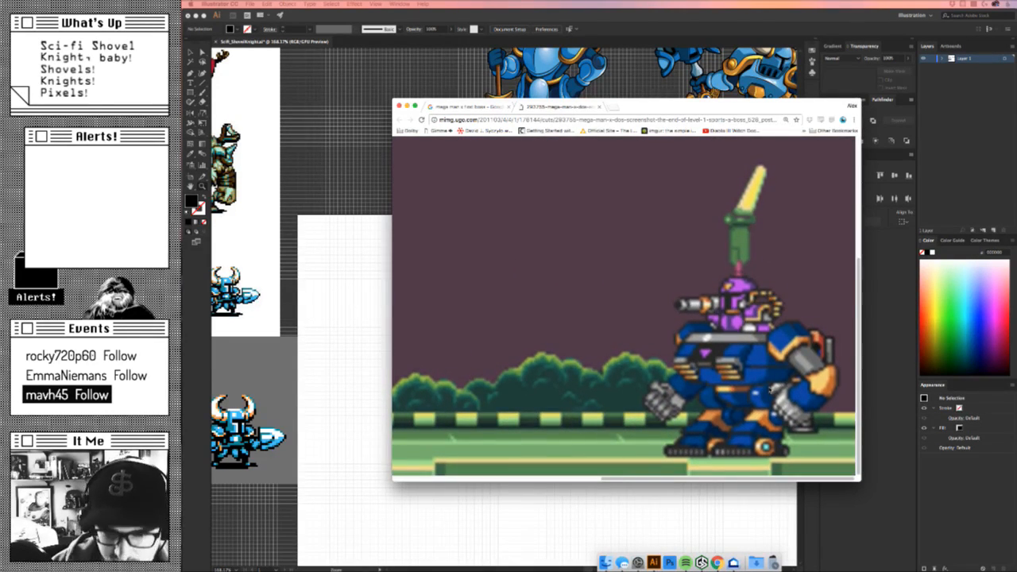
{"action": "key", "text": "super+equal"}
{"action": "scroll", "coordinate": [770, 390], "scroll_direction": "right", "scroll_amount": 3}
{"action": "scroll", "coordinate": [768, 390], "scroll_direction": "down", "scroll_amount": 3}
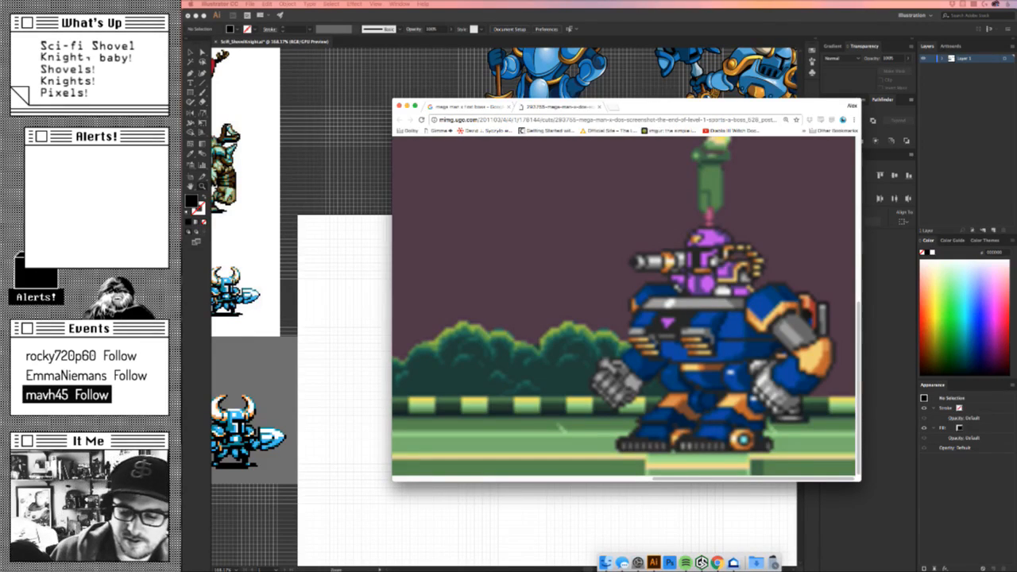
Return to Illustrator and duplicate two diagonal squares from the dish's lower-left edge, placing the copies one cell down and two cells left.
{"action": "left_click", "coordinate": [303, 142]}
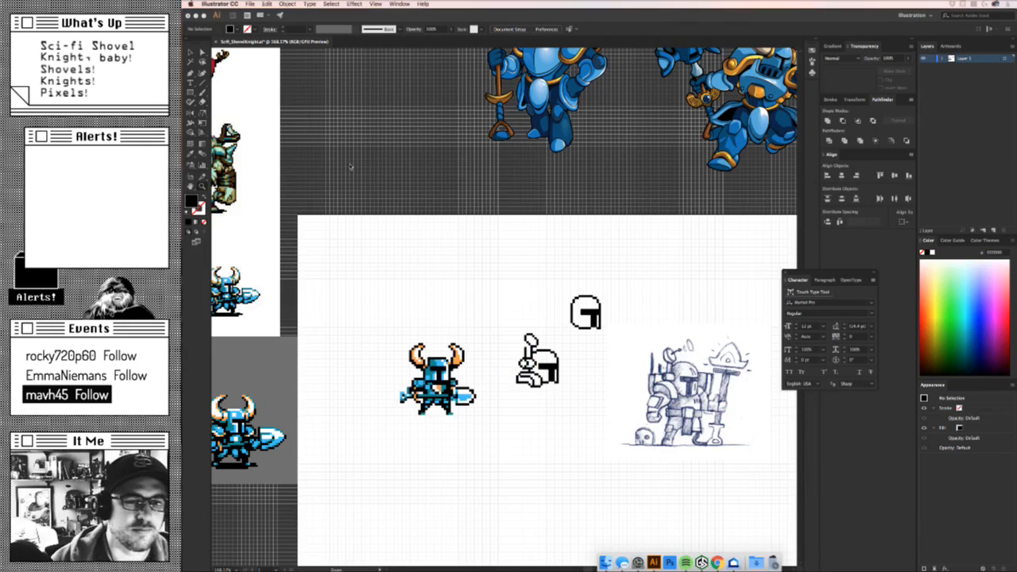
{"action": "left_click_drag", "start_coordinate": [538, 366], "coordinate": [687, 342]}
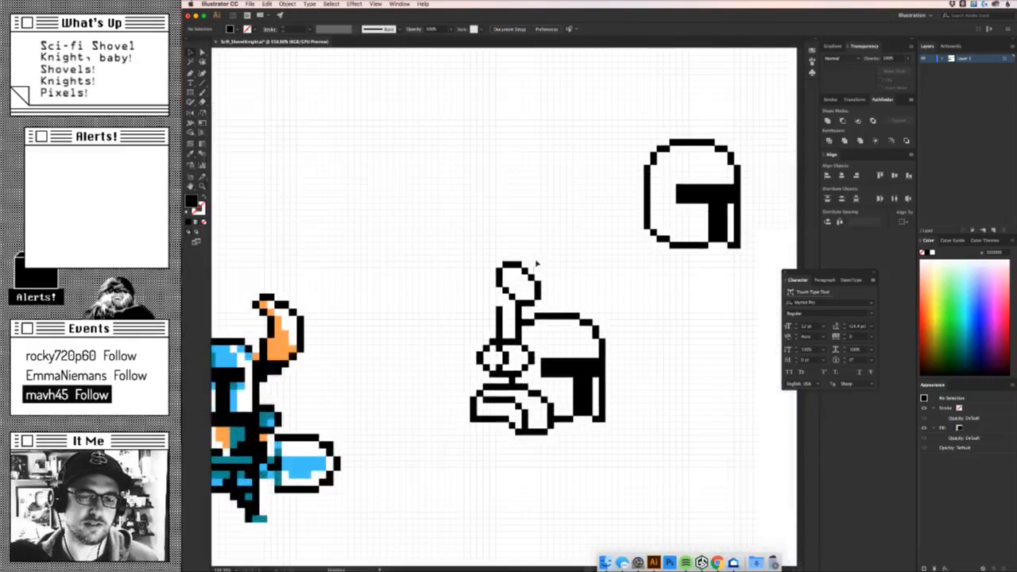
{"action": "left_click", "coordinate": [521, 308]}
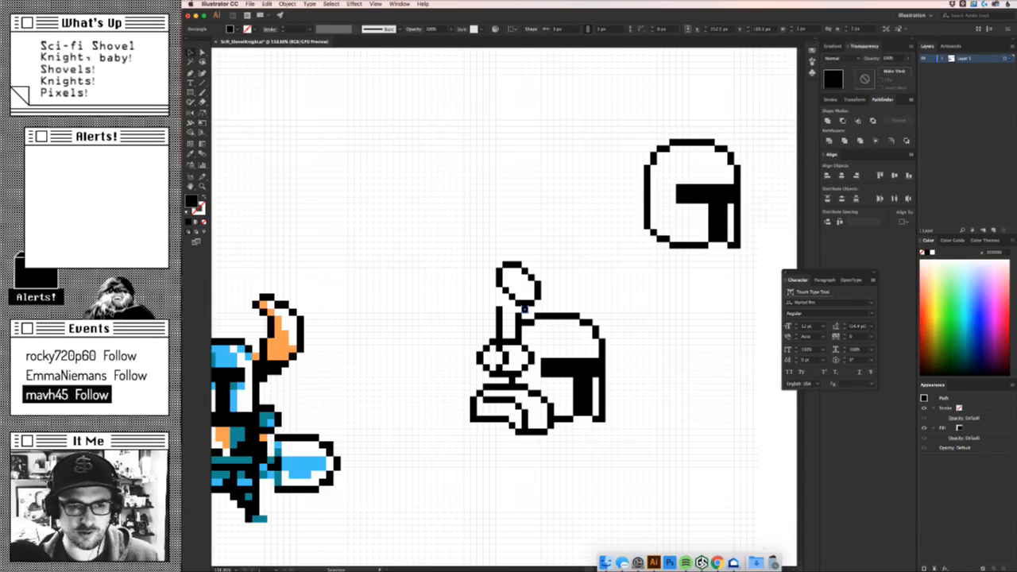
{"action": "scroll", "coordinate": [524, 308], "scroll_direction": "up", "scroll_amount": 2}
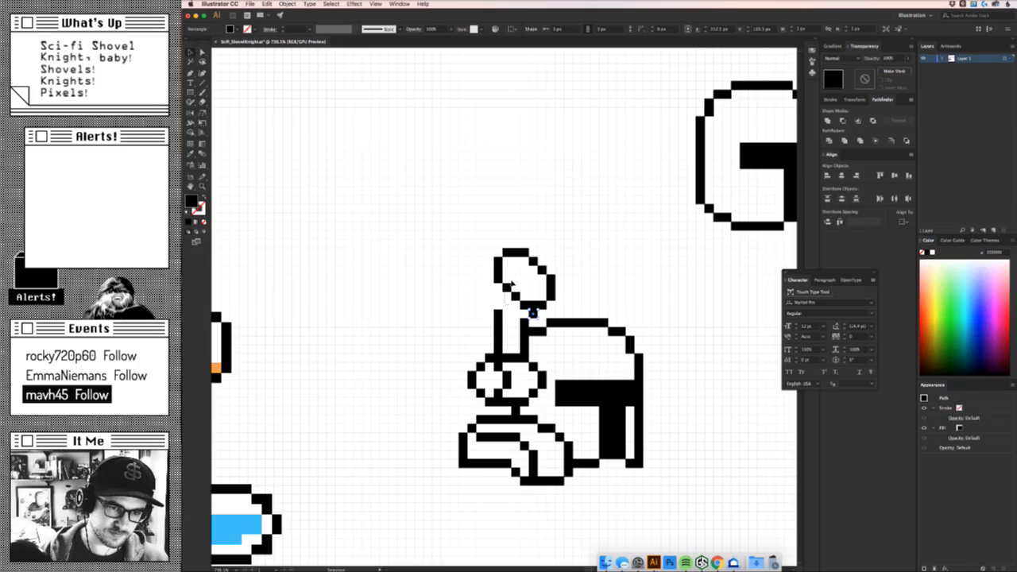
{"action": "left_click_drag", "start_coordinate": [505, 304], "coordinate": [515, 284]}
{"action": "key", "text": "super+c"}
{"action": "key", "text": "super+f"}
{"action": "key", "text": "Down"}
{"action": "key", "text": "Left"}
{"action": "key", "text": "Left"}
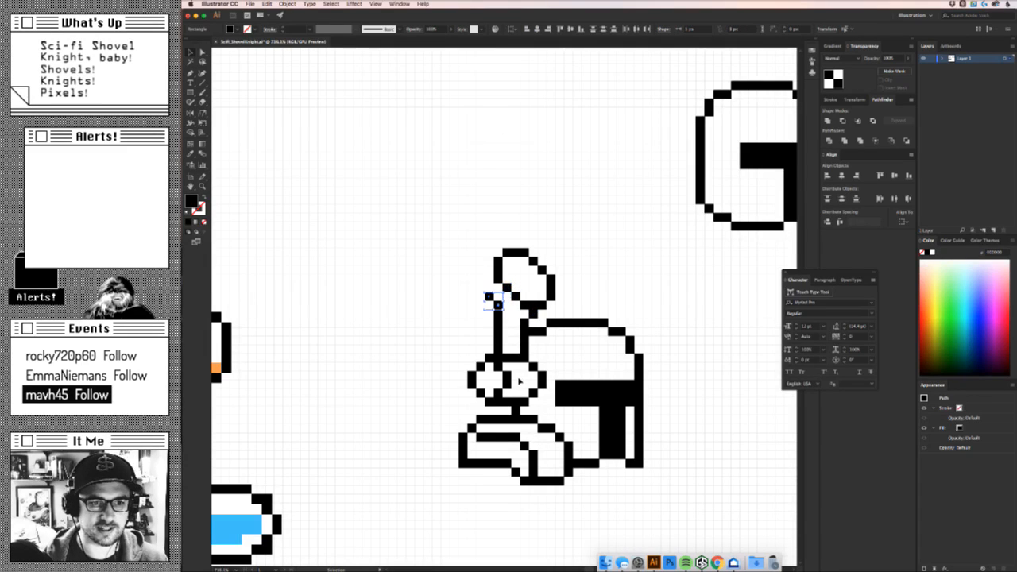
Build a column of squares upward along the dish's outer left edge from the outermost copied square.
{"action": "left_click", "coordinate": [463, 284]}
{"action": "left_click", "coordinate": [488, 295]}
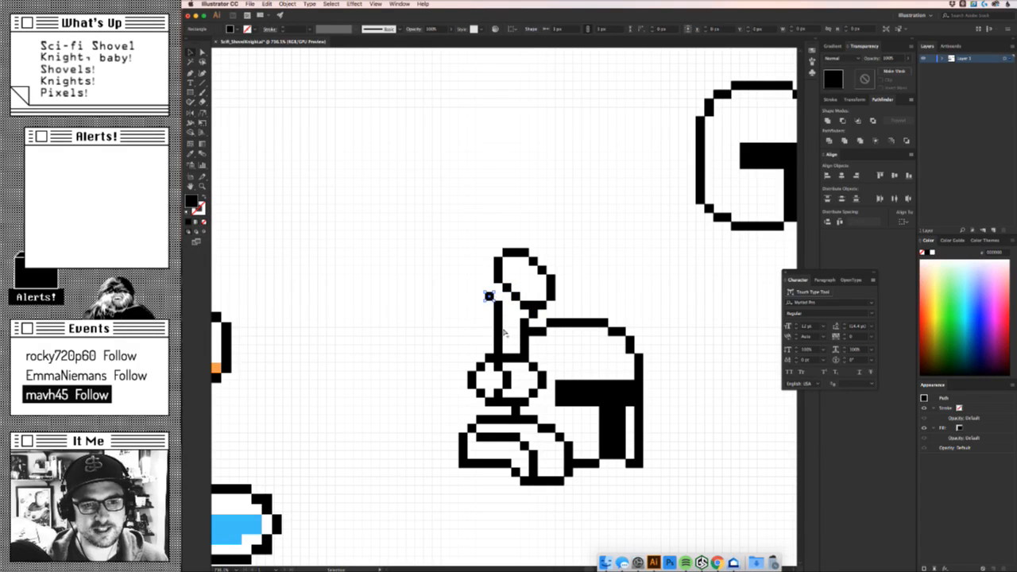
{"action": "key", "text": "alt+Up"}
{"action": "key", "text": "alt+Up"}
{"action": "key", "text": "super+c"}
{"action": "key", "text": "super+f"}
{"action": "key", "text": "Up"}
{"action": "key", "text": "super+c"}
{"action": "key", "text": "super+f"}
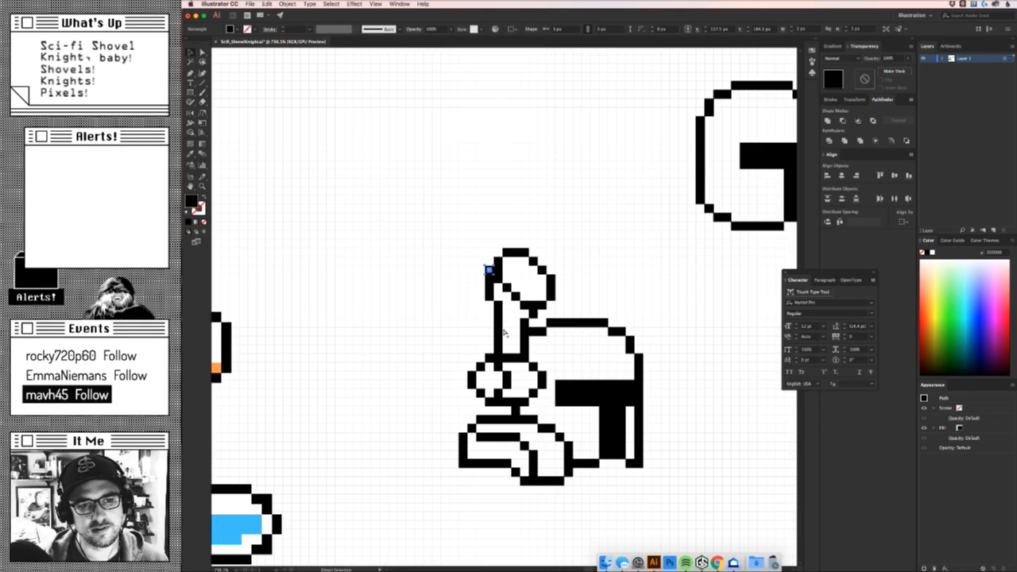
Continue the dish's back outline with squares stepping down beneath its lower-left edge and across to the right antenna.
{"action": "key", "text": "Right"}
{"action": "key", "text": "Down"}
{"action": "key", "text": "Down"}
{"action": "key", "text": "Down"}
{"action": "key", "text": "Down"}
{"action": "key", "text": "alt+Right"}
{"action": "key", "text": "Down"}
{"action": "key", "text": "alt+Right"}
{"action": "key", "text": "Down"}
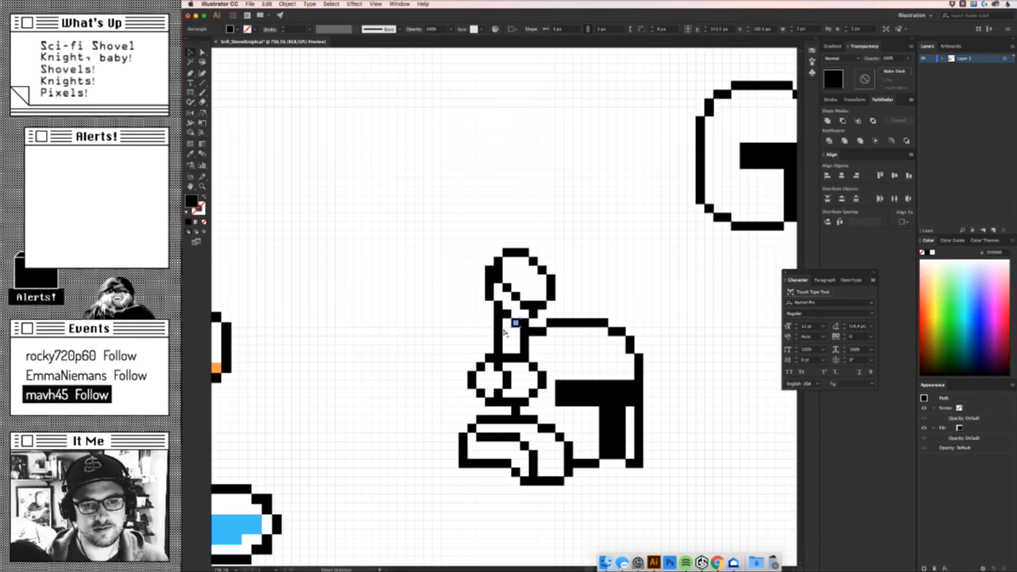
{"action": "left_click", "coordinate": [576, 303]}
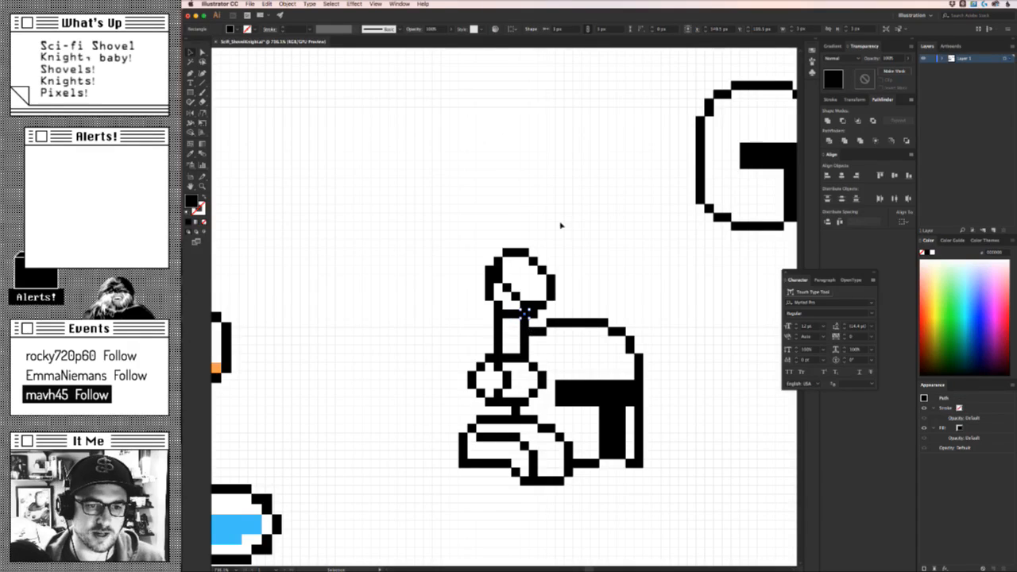
Compare the helmet and dish drawing with the Shovel Knight sprites and the Mega Man X boss screenshot.
{"action": "left_click_drag", "start_coordinate": [596, 251], "coordinate": [391, 300]}
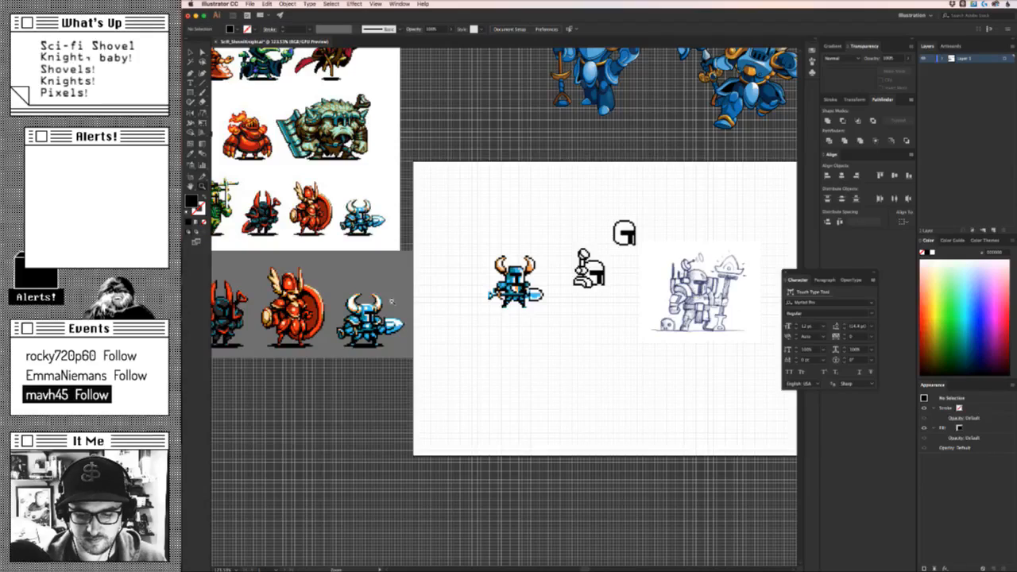
{"action": "left_click_drag", "start_coordinate": [391, 301], "coordinate": [501, 263]}
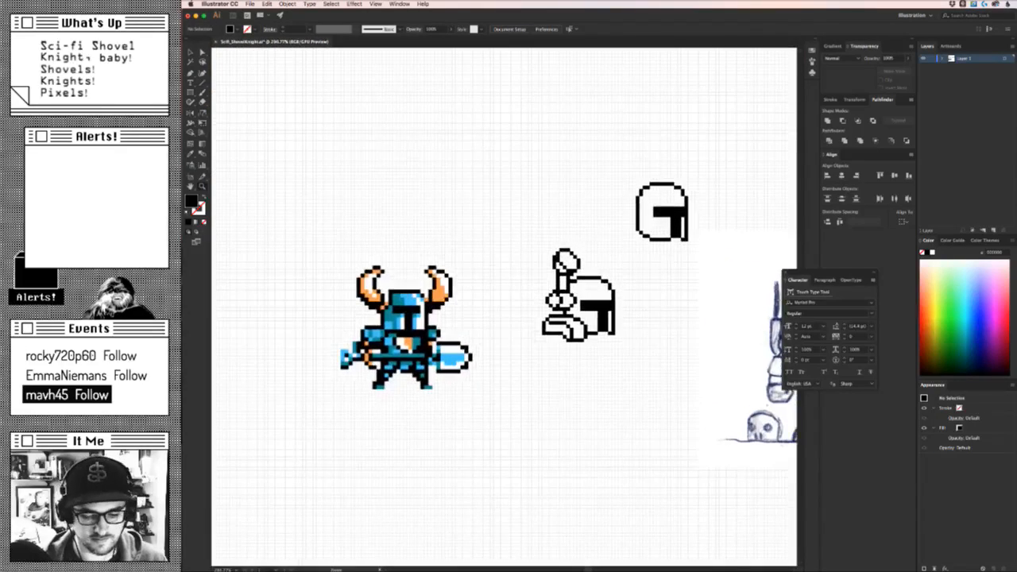
{"action": "key", "text": "super+Tab"}
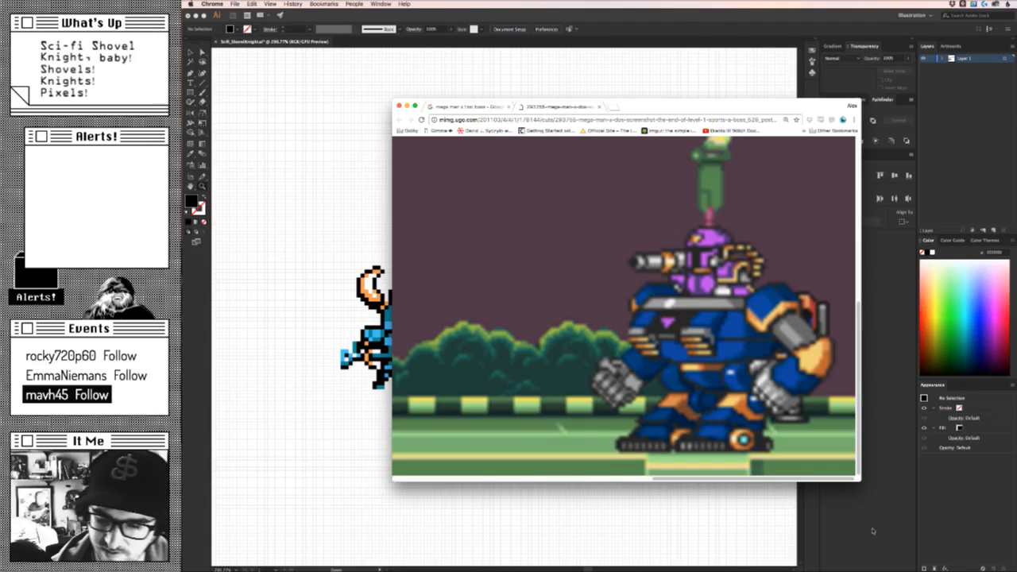
{"action": "left_click", "coordinate": [333, 223]}
{"action": "left_click_drag", "start_coordinate": [595, 384], "coordinate": [512, 396]}
{"action": "left_click_drag", "start_coordinate": [494, 338], "coordinate": [512, 338]}
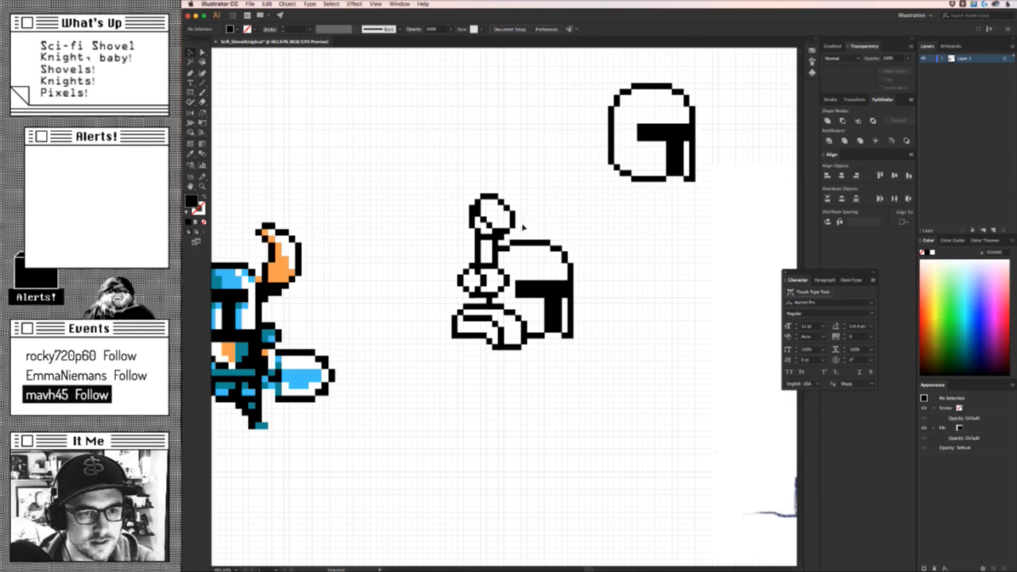
Try deleting the four squares of the helmet's upper-left outline beside the antenna, then undo the deletion.
{"action": "left_click_drag", "start_coordinate": [484, 210], "coordinate": [438, 164]}
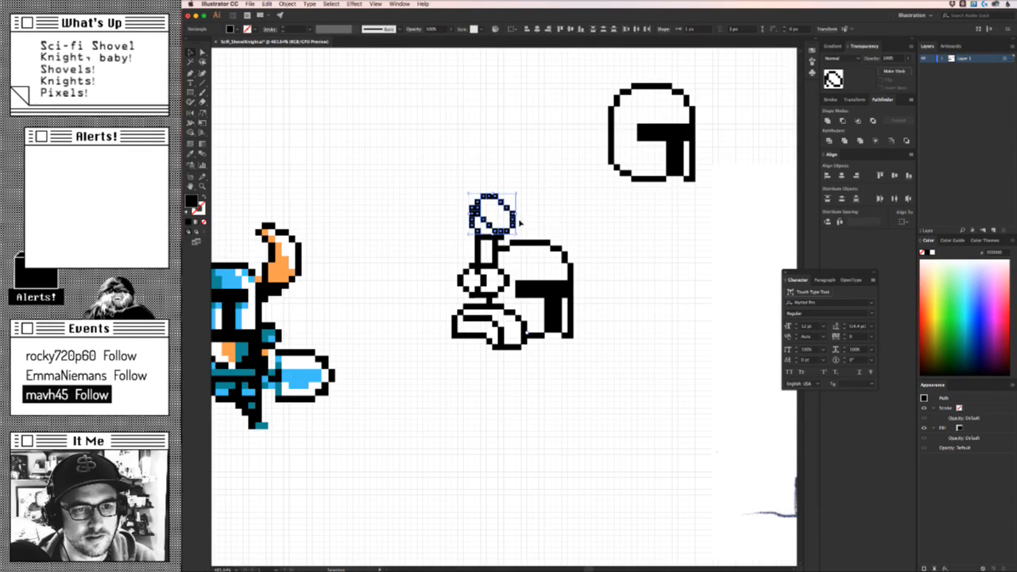
{"action": "left_click", "coordinate": [535, 230]}
{"action": "left_click", "coordinate": [518, 243]}
{"action": "key", "text": "Delete"}
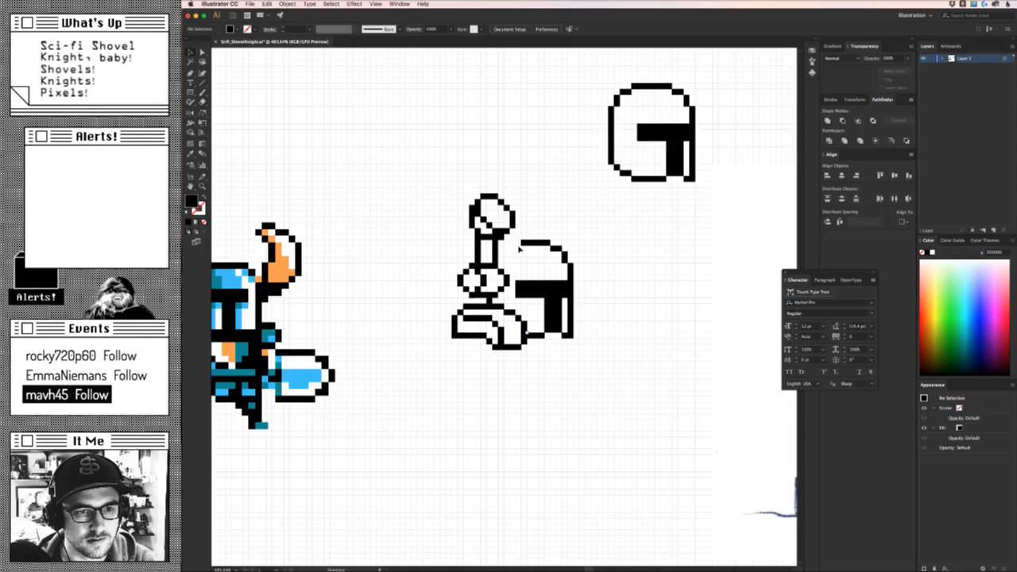
{"action": "key", "text": "super+z"}
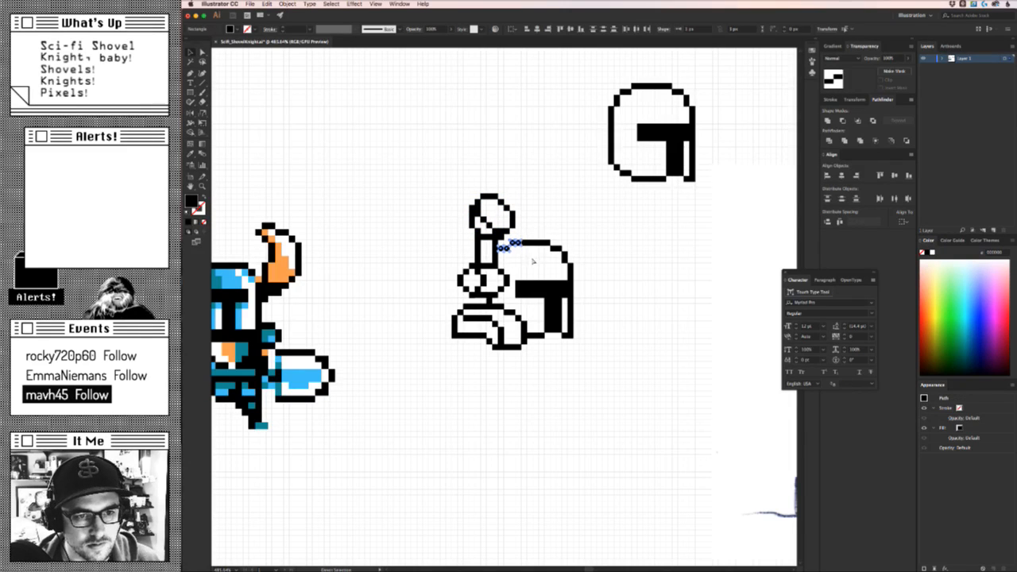
{"action": "left_click", "coordinate": [527, 260]}
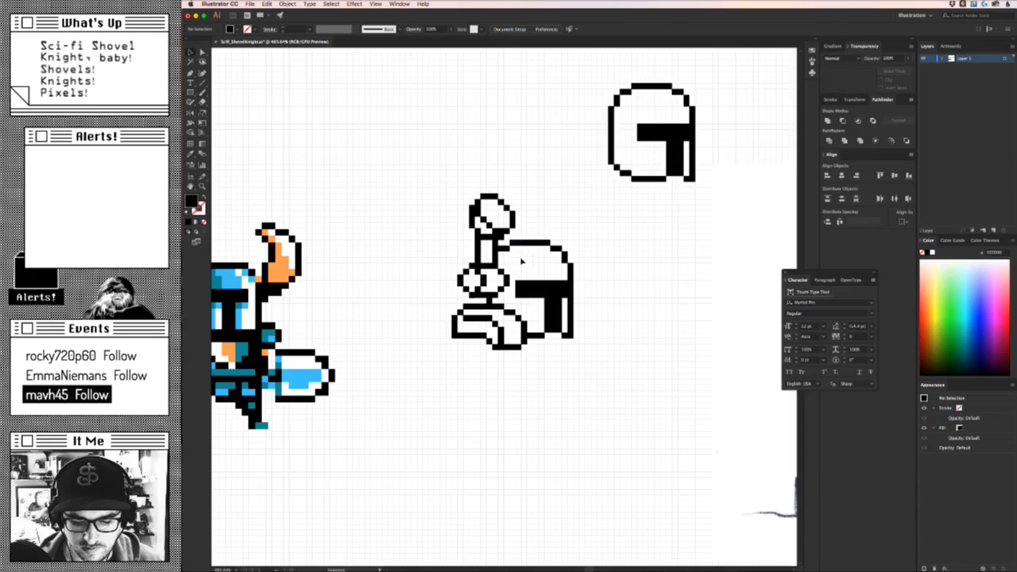
Delete the two squares joining the helmet to the right antenna and the squares connecting the dish to the antenna tops.
{"action": "key", "text": "z"}
{"action": "left_click_drag", "start_coordinate": [451, 222], "coordinate": [514, 224]}
{"action": "key", "text": "v"}
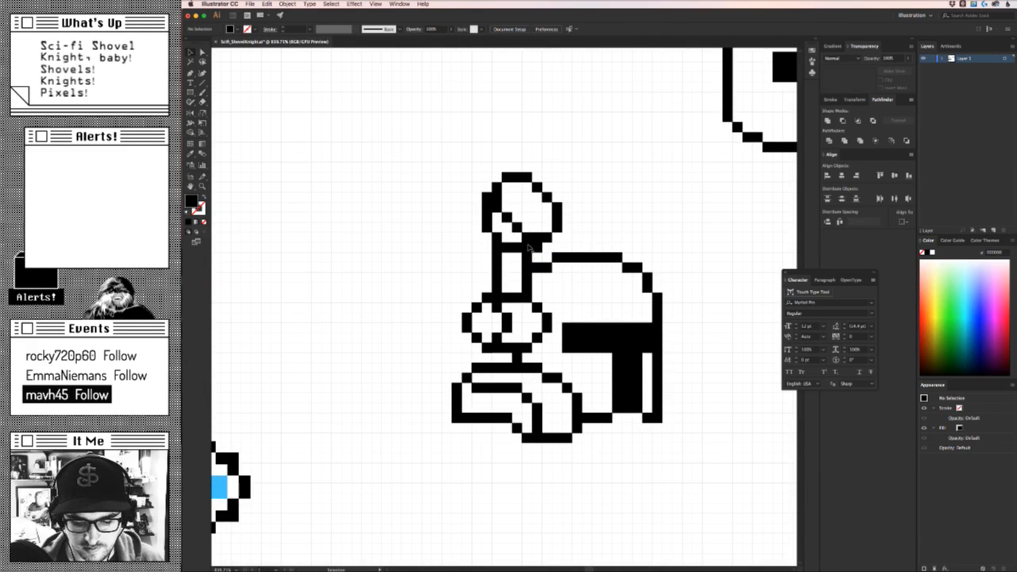
{"action": "left_click", "coordinate": [541, 266]}
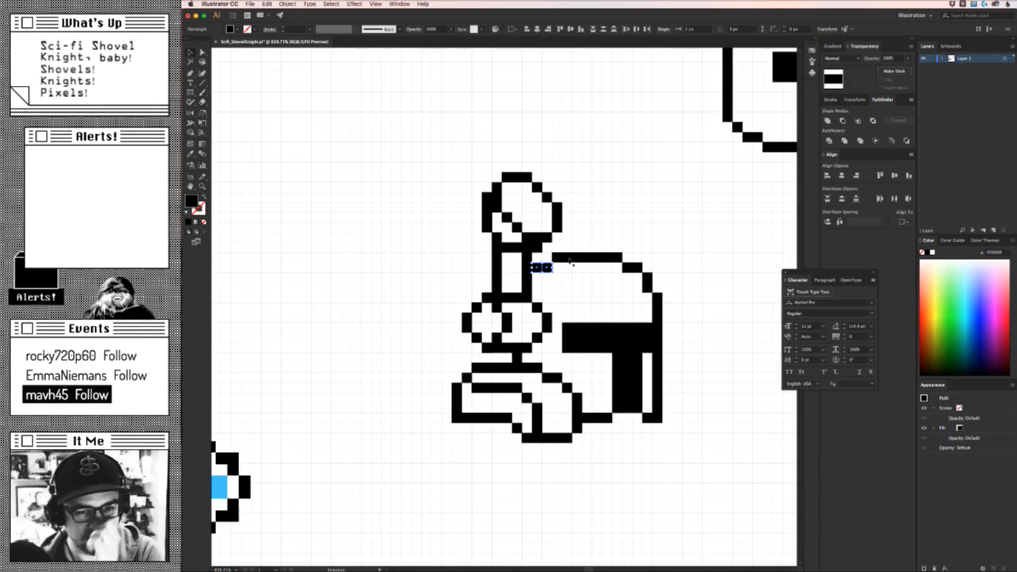
{"action": "key", "text": "Delete"}
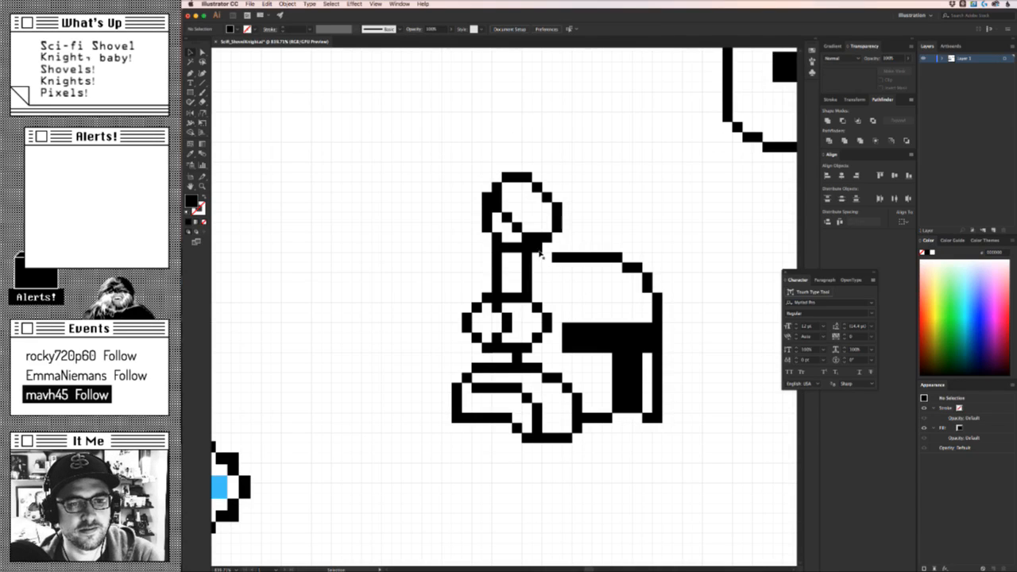
{"action": "left_click", "coordinate": [508, 253]}
{"action": "key", "text": "Delete"}
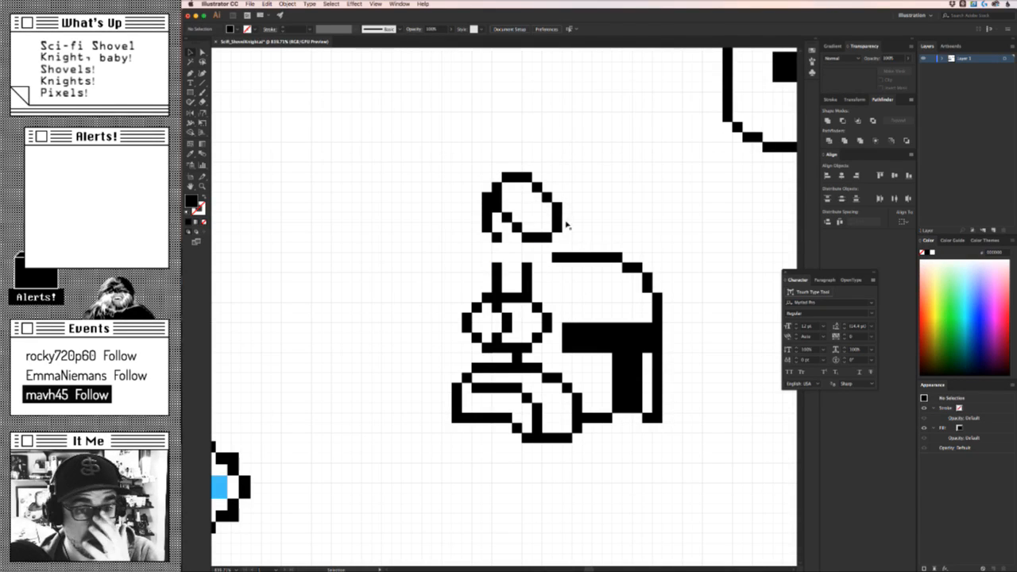
Move the dish pixels down so the dish rests directly on top of the antenna's neck.
{"action": "key", "text": "ctrl+z"}
{"action": "left_click", "coordinate": [572, 288]}
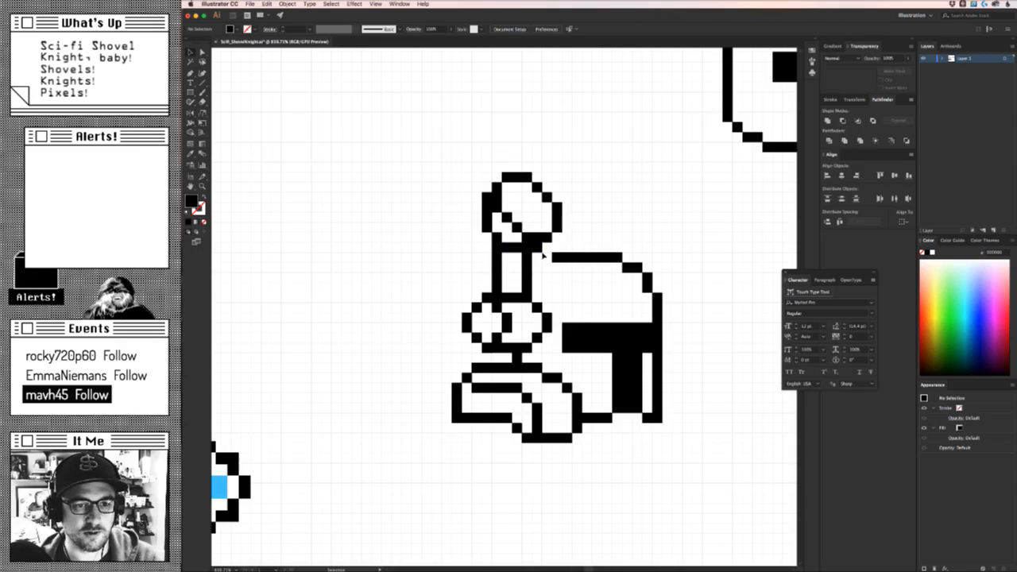
{"action": "left_click_drag", "start_coordinate": [487, 255], "coordinate": [493, 242]}
{"action": "left_click_drag", "start_coordinate": [491, 179], "coordinate": [573, 228]}
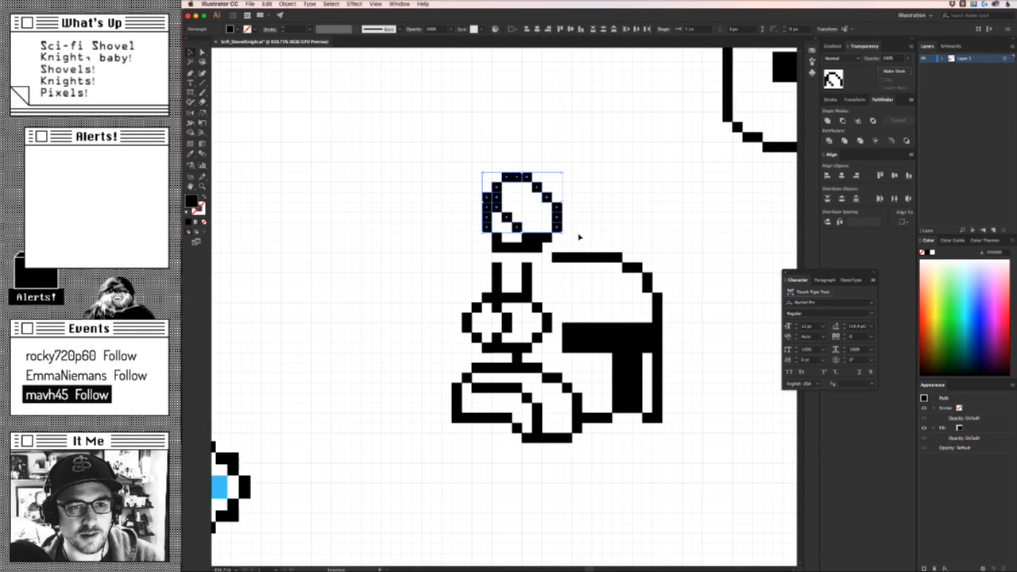
{"action": "left_click_drag", "start_coordinate": [528, 203], "coordinate": [418, 148]}
{"action": "key", "text": "Down"}
{"action": "left_click", "coordinate": [572, 275]}
{"action": "key", "text": "z"}
{"action": "left_click_drag", "start_coordinate": [596, 308], "coordinate": [385, 348]}
{"action": "left_click_drag", "start_coordinate": [596, 309], "coordinate": [592, 248]}
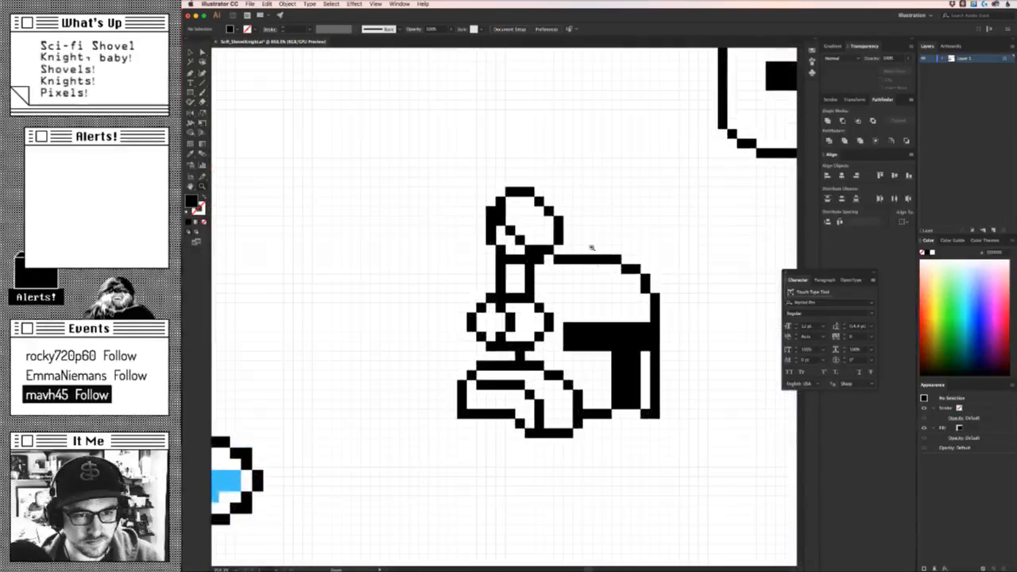
Duplicate a black outline pixel of the dish to build a diagonal receiver arm ending in a square tip outside the dish.
{"action": "key", "text": "v"}
{"action": "scroll", "coordinate": [546, 200], "scroll_direction": "up", "scroll_amount": 2}
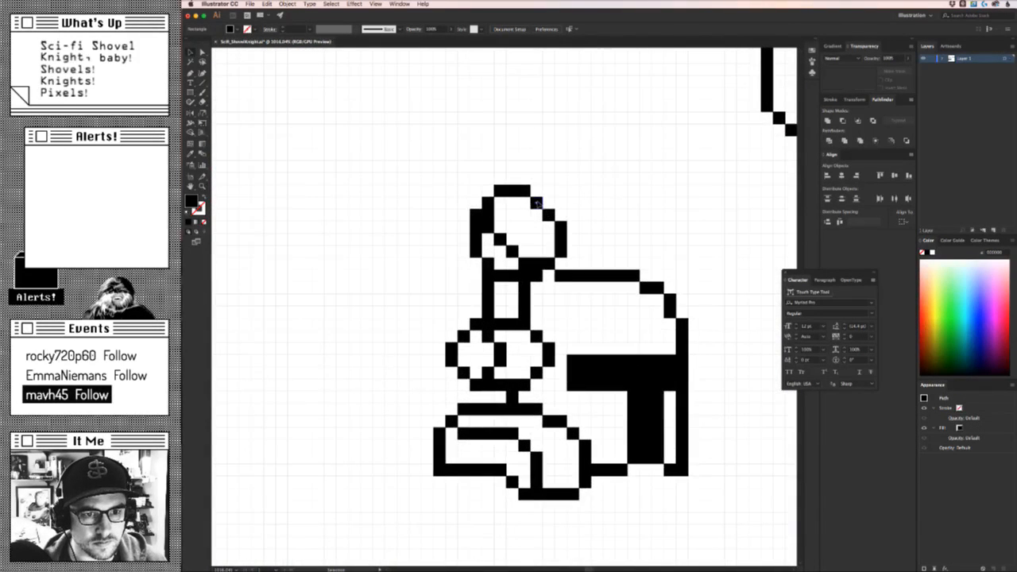
{"action": "key", "text": "m"}
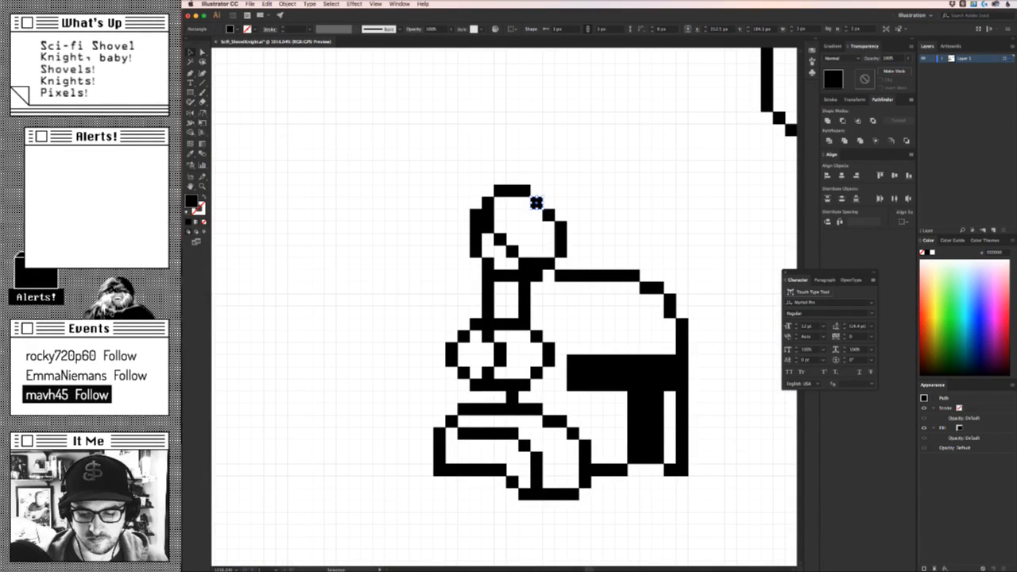
{"action": "left_click_drag", "start_coordinate": [537, 203], "coordinate": [572, 192]}
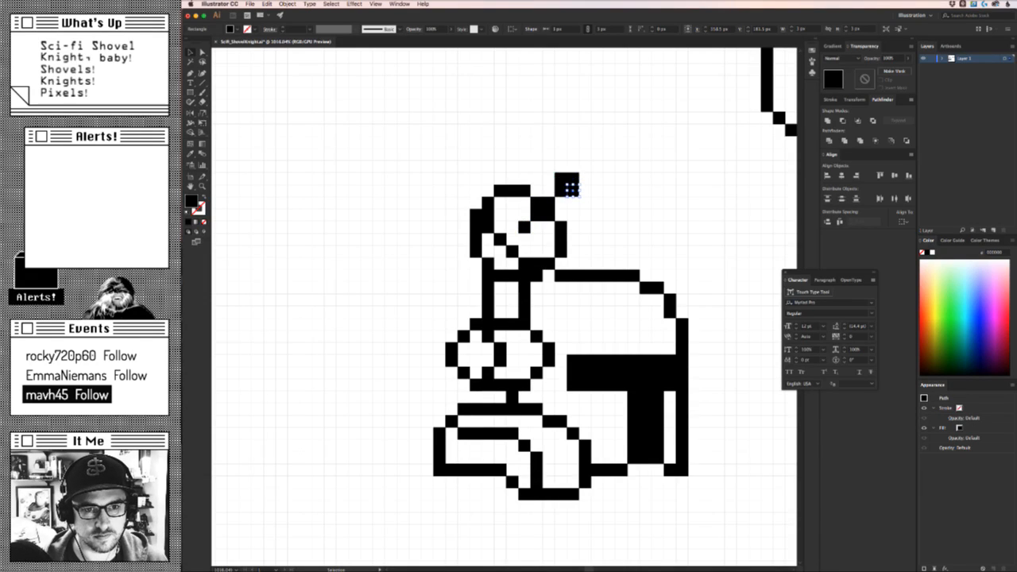
{"action": "left_click", "coordinate": [631, 212]}
{"action": "mouse_move", "coordinate": [632, 212]}
{"action": "left_mouse_down"}
{"action": "mouse_move", "coordinate": [410, 251]}
{"action": "mouse_move", "coordinate": [641, 211]}
{"action": "left_mouse_up"}
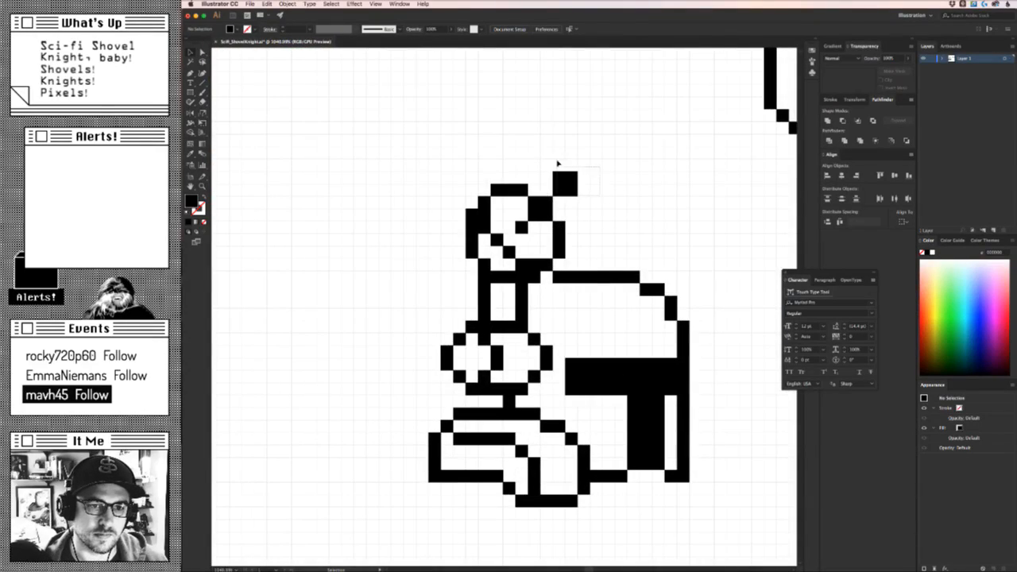
Recolour the receiver's square tip with the orange sampled from the reference knight's horn.
{"action": "left_click_drag", "start_coordinate": [558, 161], "coordinate": [601, 185]}
{"action": "left_click_drag", "start_coordinate": [601, 182], "coordinate": [517, 229]}
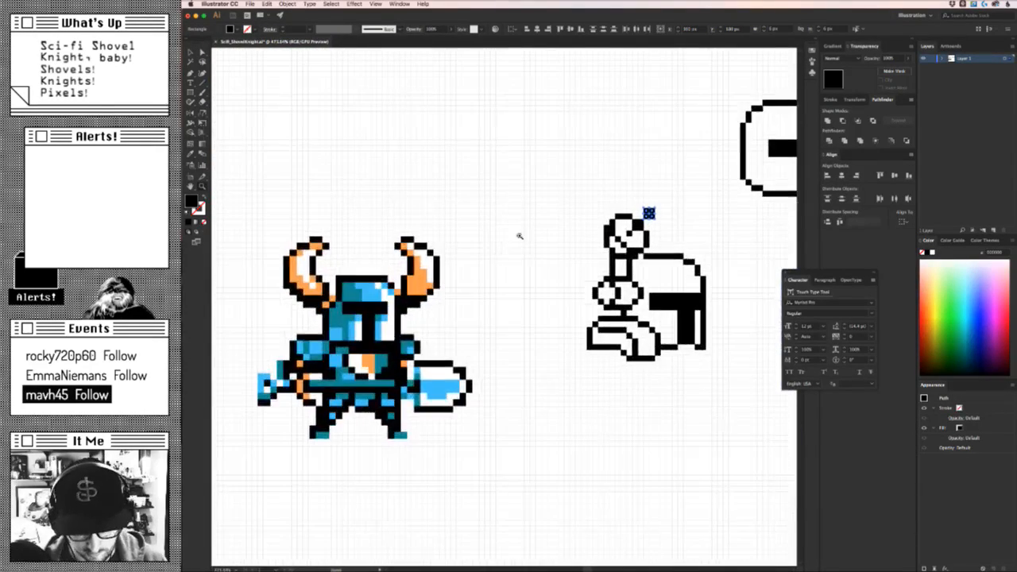
{"action": "left_click", "coordinate": [303, 275]}
{"action": "left_click", "coordinate": [672, 213]}
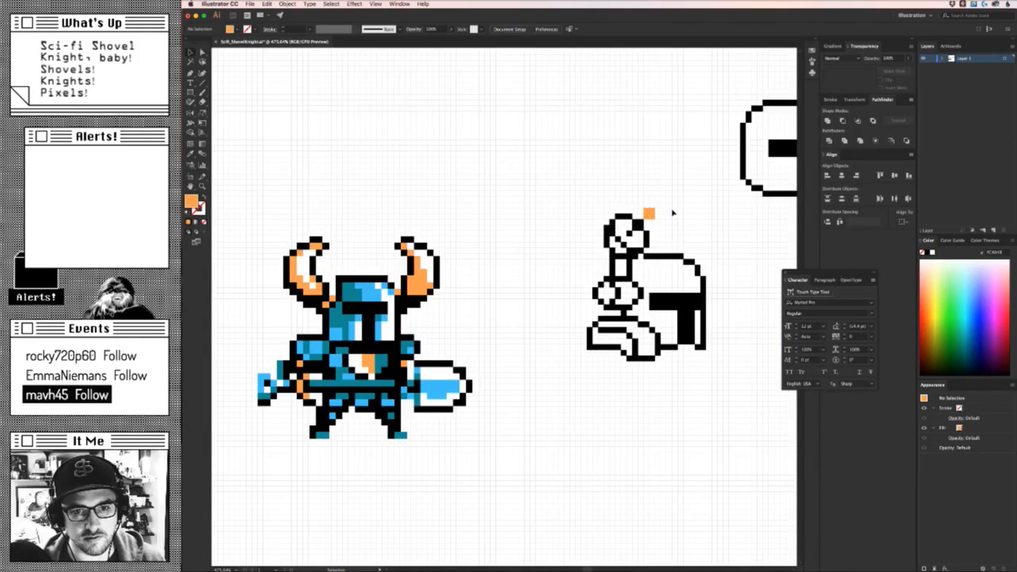
Recolour the diagonal receiver arm pixels inside the dish with the reference knight's horn orange.
{"action": "scroll", "coordinate": [641, 222], "scroll_direction": "up", "scroll_amount": 2}
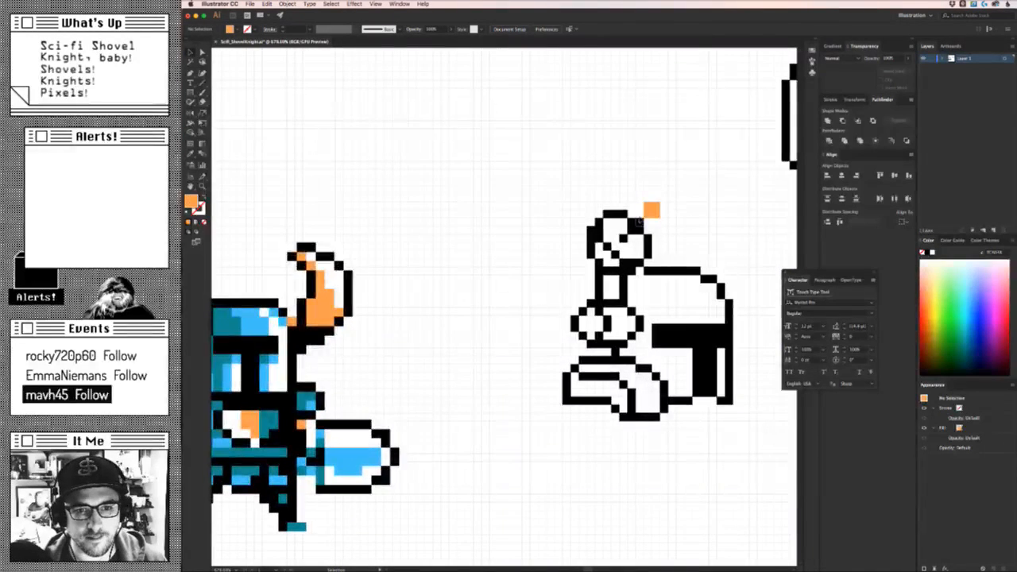
{"action": "left_click", "coordinate": [638, 224]}
{"action": "left_click", "coordinate": [630, 232], "text": "shift"}
{"action": "left_click", "coordinate": [623, 238], "text": "shift"}
{"action": "left_click_drag", "start_coordinate": [630, 233], "coordinate": [736, 246]}
{"action": "key", "text": "i"}
{"action": "left_click", "coordinate": [266, 325]}
{"action": "key", "text": "v"}
{"action": "left_click", "coordinate": [598, 275]}
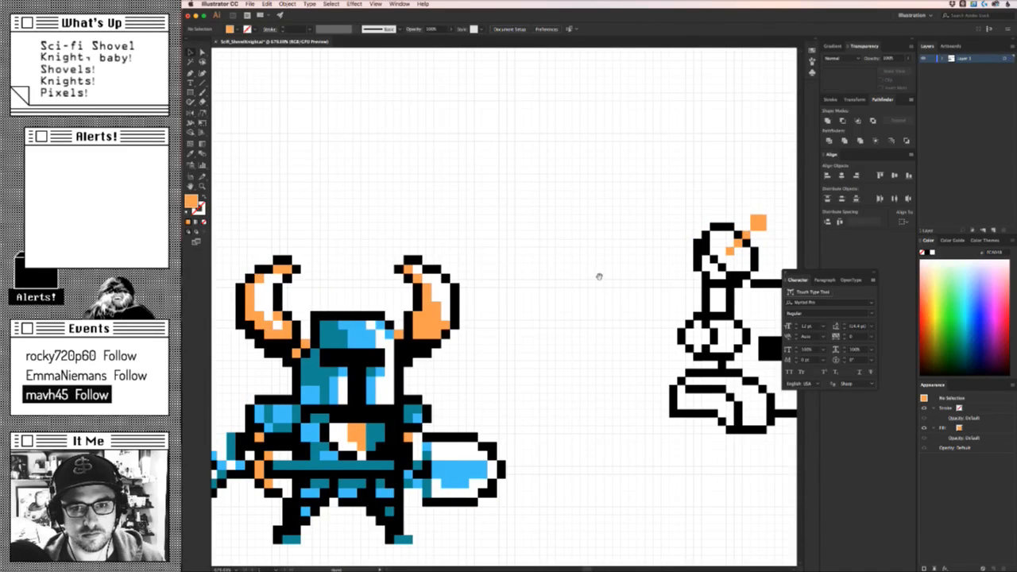
Shorten the orange receiver arm by deleting one of its pixels and nudging the square tip one pixel left and down.
{"action": "left_click_drag", "start_coordinate": [599, 276], "coordinate": [401, 321]}
{"action": "left_click_drag", "start_coordinate": [572, 270], "coordinate": [549, 279]}
{"action": "left_click", "coordinate": [541, 287]}
{"action": "key", "text": "Delete"}
{"action": "key", "text": "Left"}
{"action": "key", "text": "Down"}
{"action": "left_click", "coordinate": [615, 295]}
Try to enlarge the dish by moving its upper-left part one pixel up and left and its lower-right part one pixel down and right.
{"action": "key", "text": "z"}
{"action": "left_click_drag", "start_coordinate": [606, 295], "coordinate": [475, 306]}
{"action": "key", "text": "v"}
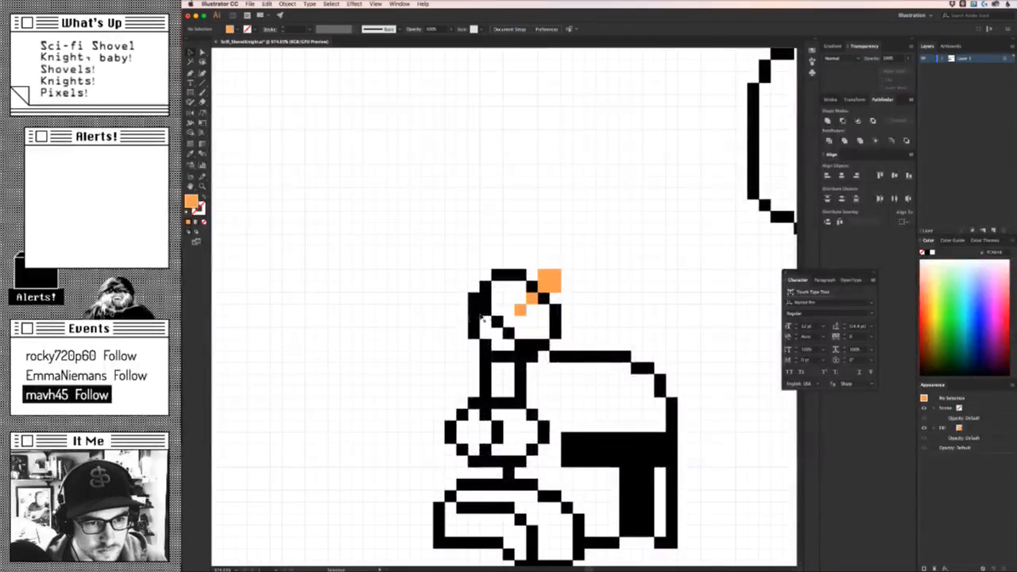
{"action": "left_click_drag", "start_coordinate": [500, 242], "coordinate": [451, 321]}
{"action": "left_click", "coordinate": [511, 272], "text": "shift"}
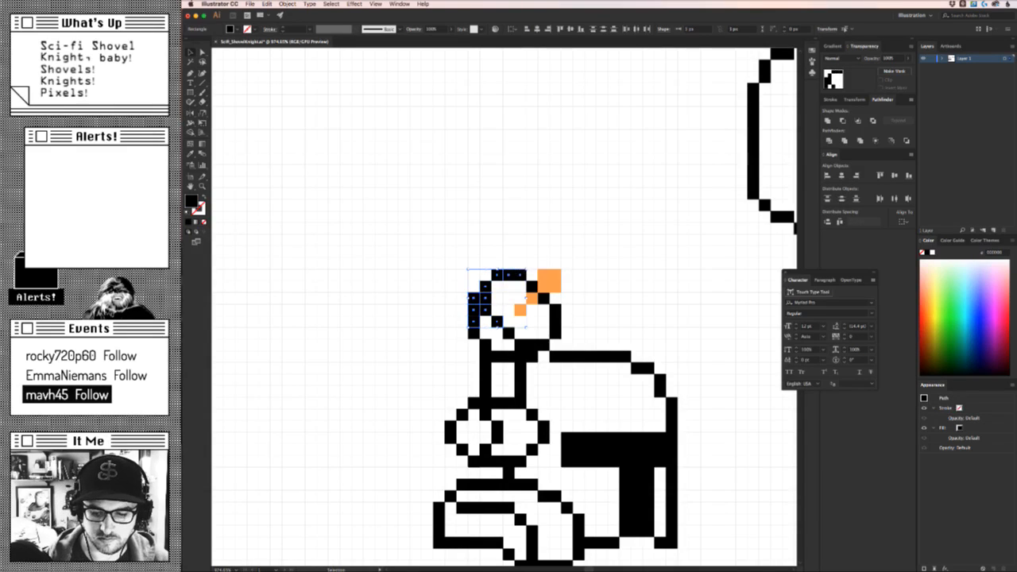
{"action": "key", "text": "Left"}
{"action": "key", "text": "Up"}
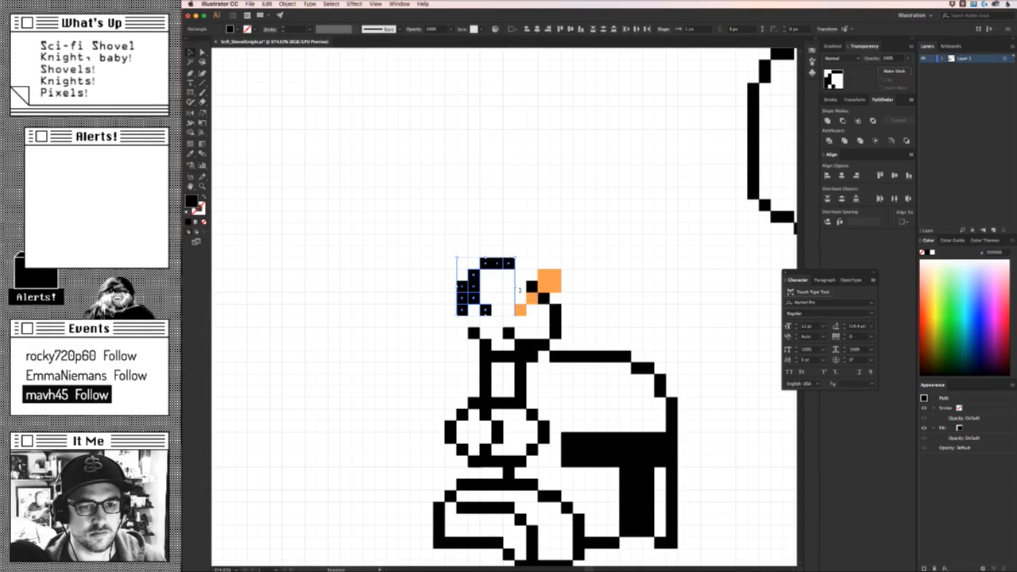
{"action": "left_click", "coordinate": [572, 340]}
{"action": "left_click_drag", "start_coordinate": [513, 288], "coordinate": [567, 353]}
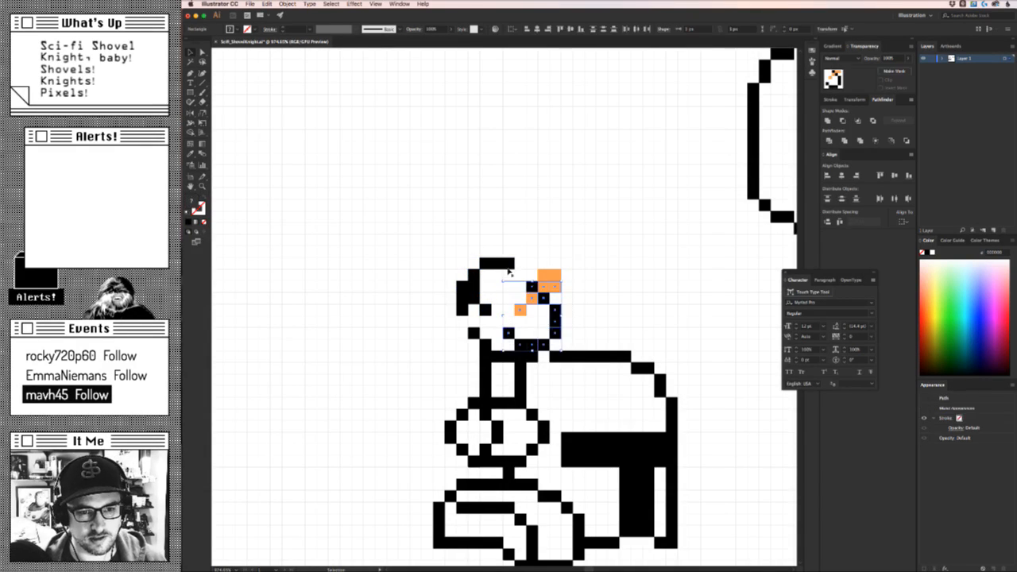
{"action": "key", "text": "Right"}
{"action": "key", "text": "Down"}
{"action": "key", "text": "super+shift+a"}
{"action": "mouse_move", "coordinate": [659, 309]}
{"action": "left_mouse_down"}
{"action": "mouse_move", "coordinate": [441, 363]}
{"action": "mouse_move", "coordinate": [658, 319]}
{"action": "left_mouse_up"}
Undo the moves that spread the two parts of the dish apart.
{"action": "key", "text": "super+z"}
{"action": "key", "text": "super+z"}
{"action": "key", "text": "super+z"}
{"action": "key", "text": "super+z"}
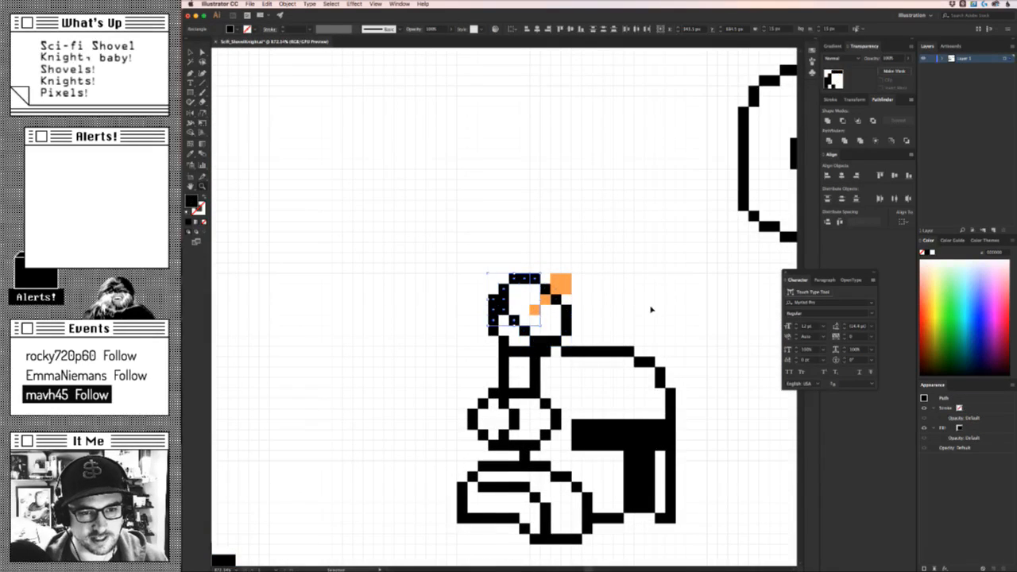
{"action": "left_click", "coordinate": [633, 300]}
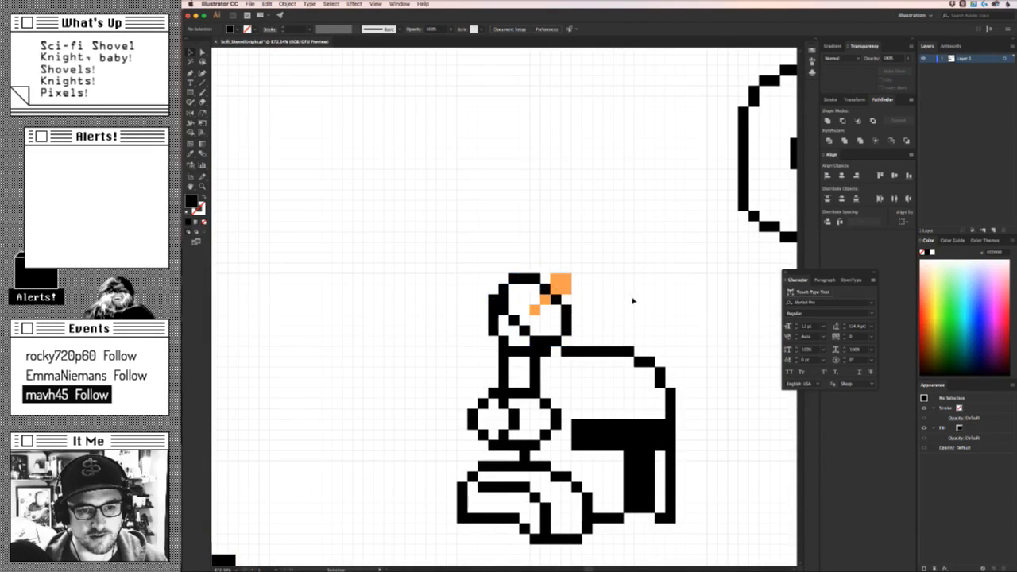
Narrow the antenna's neck by moving its left side one pixel right and removing the leftover corner pixel.
{"action": "left_click", "coordinate": [503, 373]}
{"action": "key", "text": "Right"}
{"action": "left_click", "coordinate": [468, 378]}
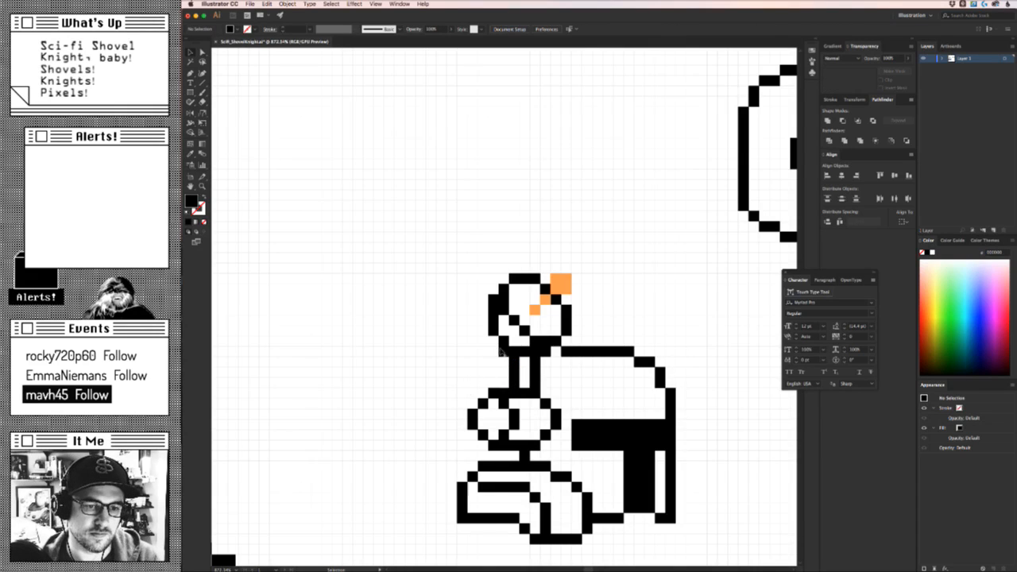
{"action": "left_click_drag", "start_coordinate": [503, 343], "coordinate": [472, 373]}
{"action": "key", "text": "super+z"}
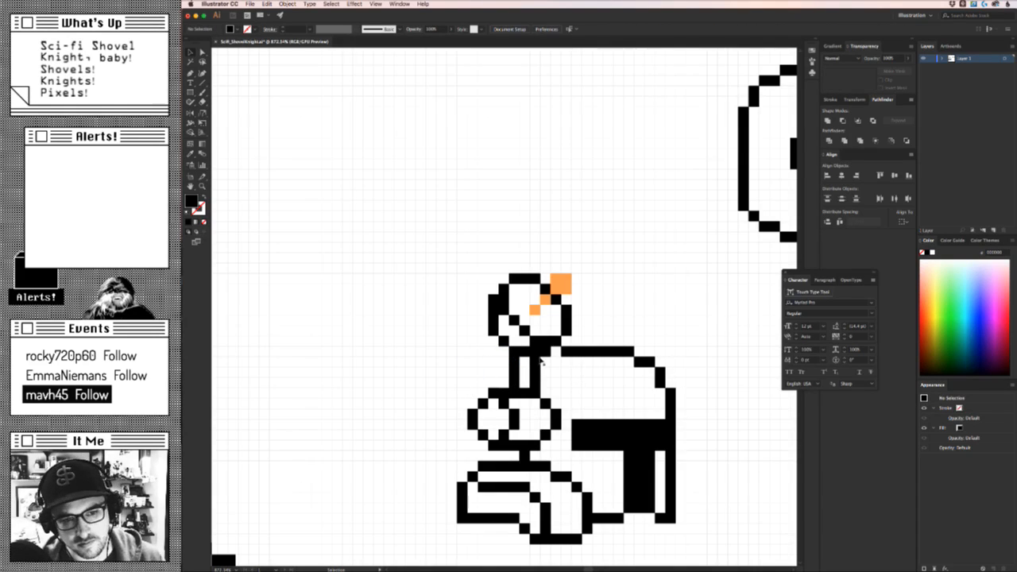
Recolour the dish's left edge and inner diagonal pixels with the teal sampled from the reference knight's helmet.
{"action": "left_click_drag", "start_coordinate": [557, 355], "coordinate": [398, 443]}
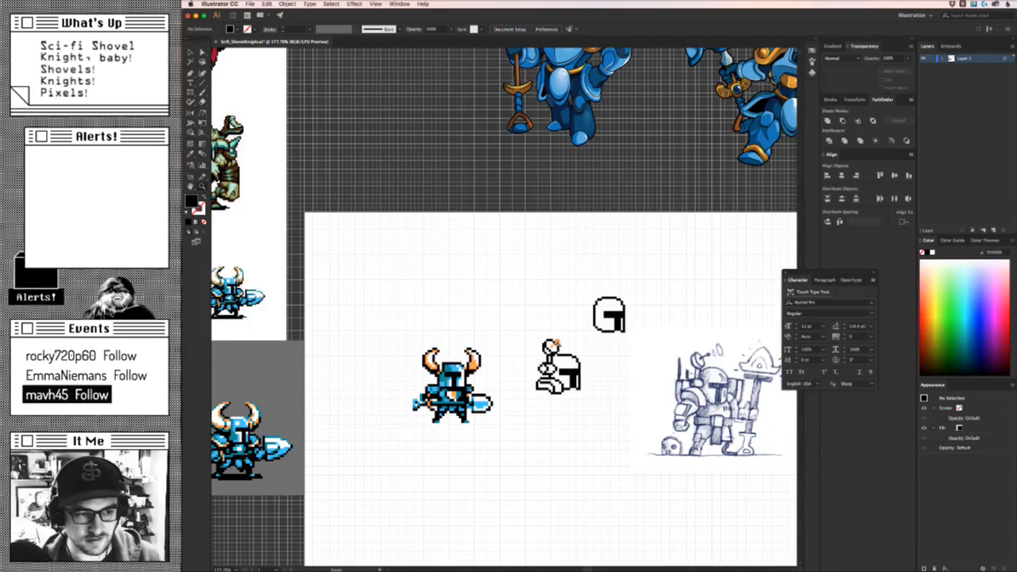
{"action": "left_click_drag", "start_coordinate": [546, 355], "coordinate": [710, 326]}
{"action": "left_click_drag", "start_coordinate": [534, 274], "coordinate": [491, 371]}
{"action": "left_click", "coordinate": [550, 344], "text": "shift"}
{"action": "left_click_drag", "start_coordinate": [549, 360], "coordinate": [435, 389]}
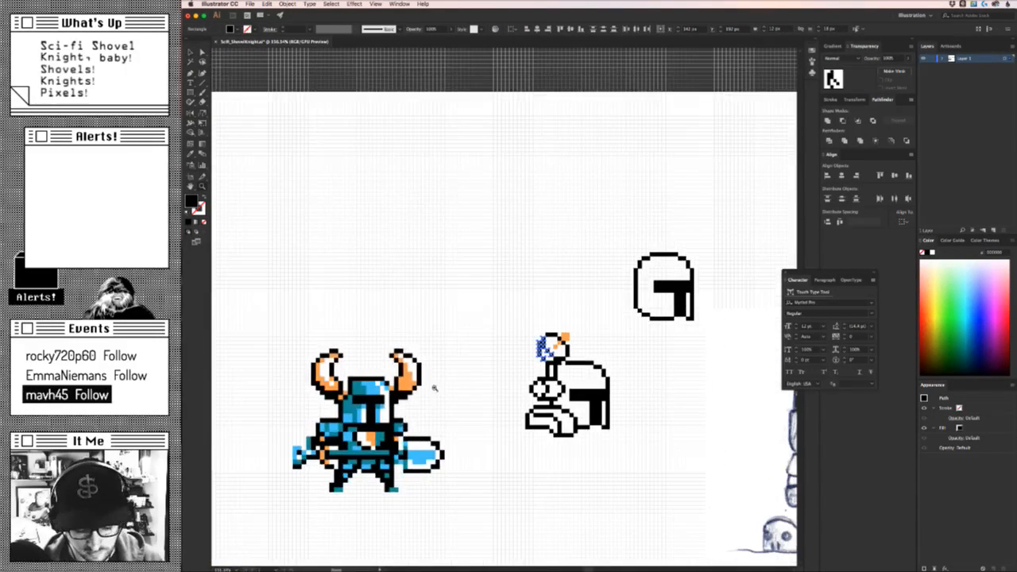
{"action": "key", "text": "i"}
{"action": "left_click", "coordinate": [357, 393]}
{"action": "key", "text": "super+shift+a"}
Add a pixel inside the dish's teal lower-left edge and colour it with the light blue sampled from the reference knight's helmet.
{"action": "key", "text": "z"}
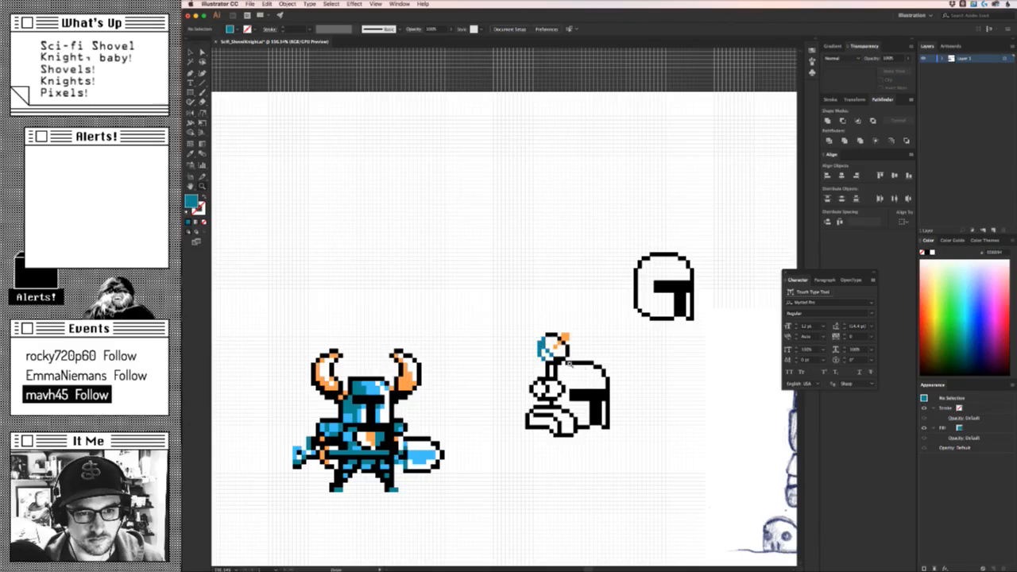
{"action": "left_click", "coordinate": [551, 355]}
{"action": "left_click_drag", "start_coordinate": [543, 357], "coordinate": [533, 358], "text": "alt"}
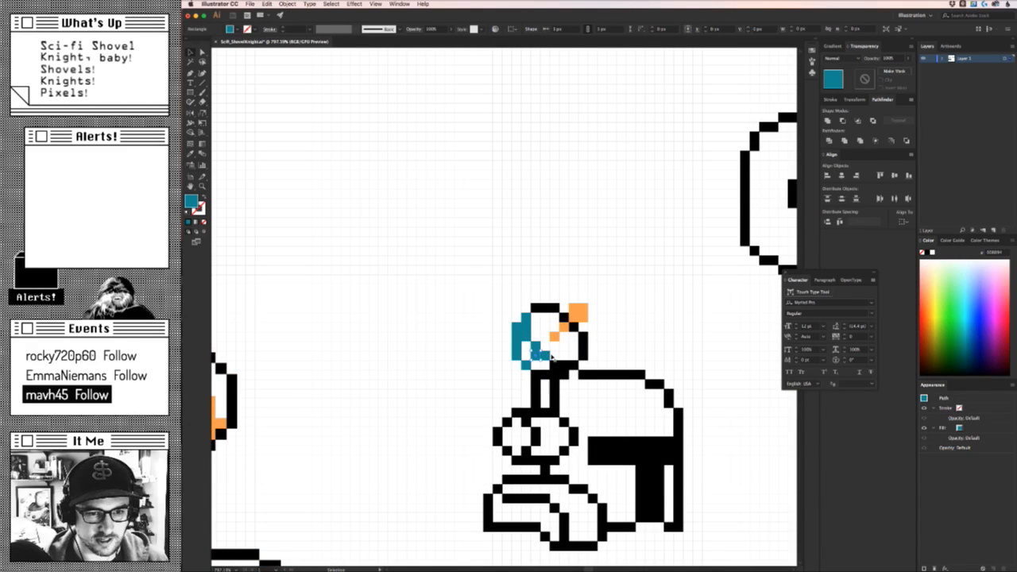
{"action": "left_click_drag", "start_coordinate": [402, 399], "coordinate": [605, 365]}
{"action": "key", "text": "i"}
{"action": "left_click", "coordinate": [328, 399]}
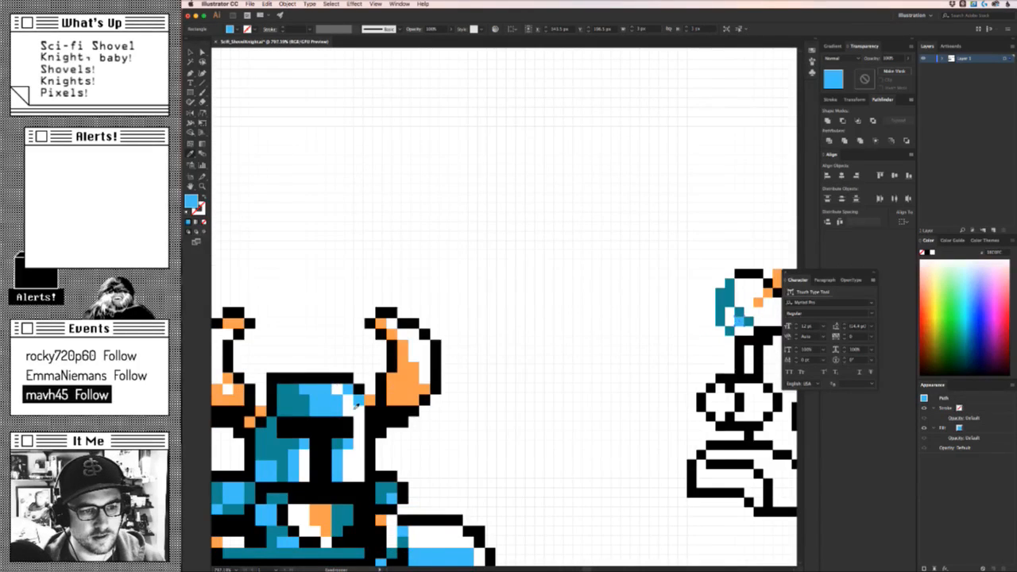
{"action": "left_click_drag", "start_coordinate": [533, 363], "coordinate": [366, 357]}
Duplicate the light blue pixel to fill the lower-left back of the dish along its teal edge.
{"action": "key", "text": "a"}
{"action": "key", "text": "alt+Left"}
{"action": "key", "text": "alt+Up"}
{"action": "key", "text": "alt+Down"}
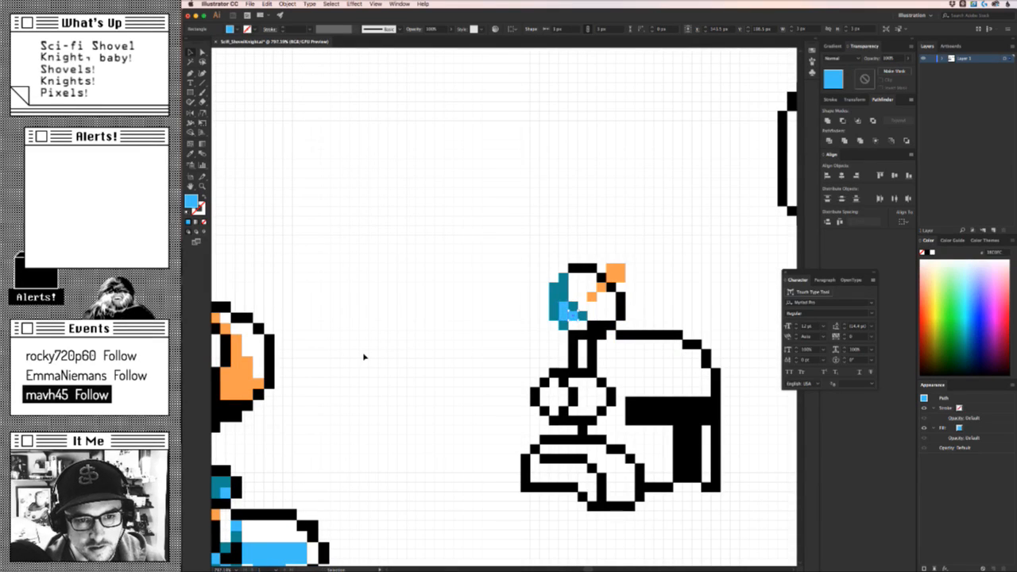
{"action": "key", "text": "Right"}
{"action": "key", "text": "Down"}
{"action": "key", "text": "Right"}
{"action": "key", "text": "v"}
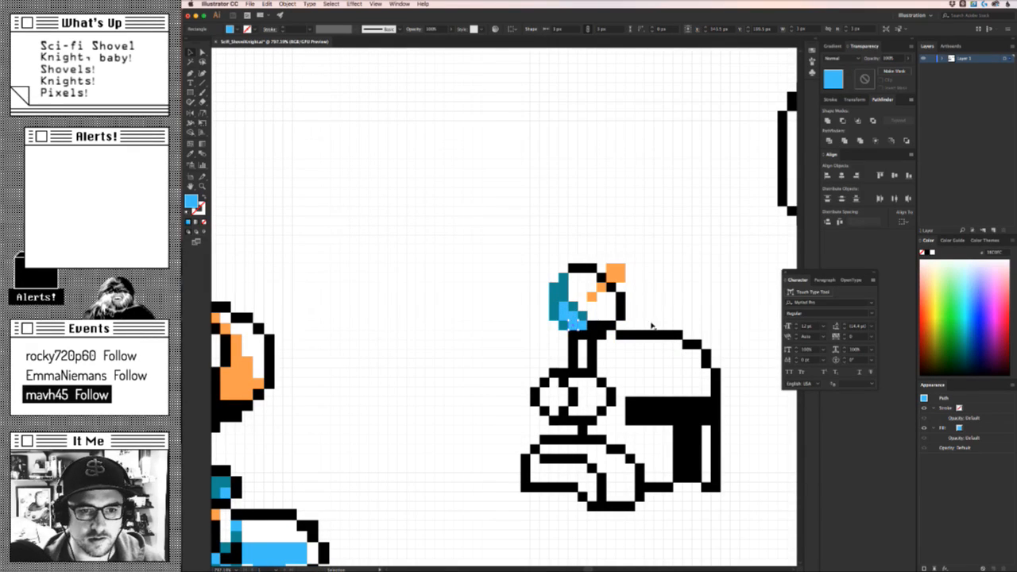
Recolour the outermost upper-left pixel of the dish with the light blue from its lower-left shading.
{"action": "left_click", "coordinate": [552, 289]}
{"action": "key", "text": "o"}
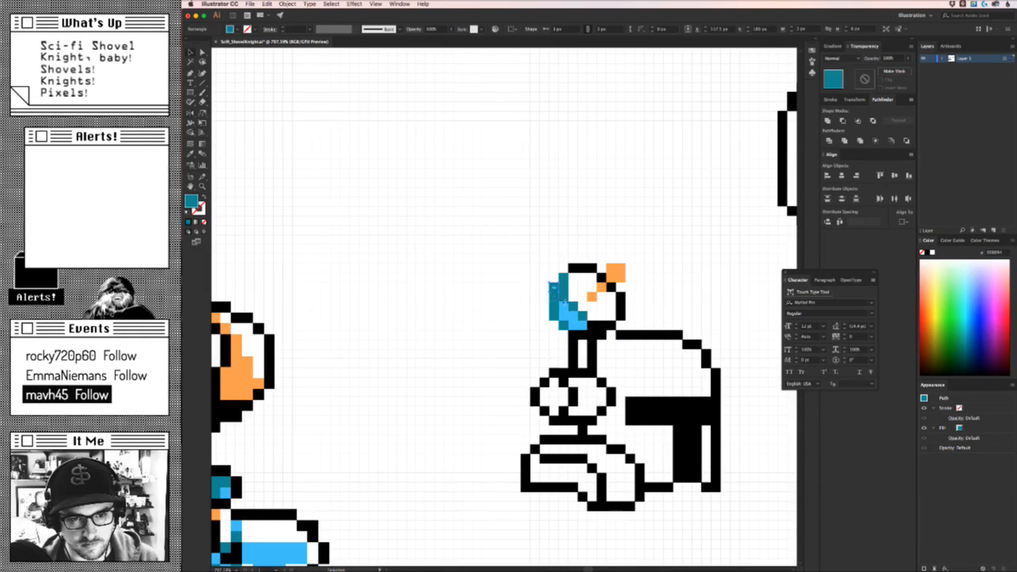
{"action": "key", "text": "i"}
{"action": "left_click", "coordinate": [570, 317]}
{"action": "key", "text": "super+shift+a"}
Recolour the two left pixels of the dish's black top edge with the teal from its left side.
{"action": "key", "text": "z"}
{"action": "left_click_drag", "start_coordinate": [564, 329], "coordinate": [660, 303]}
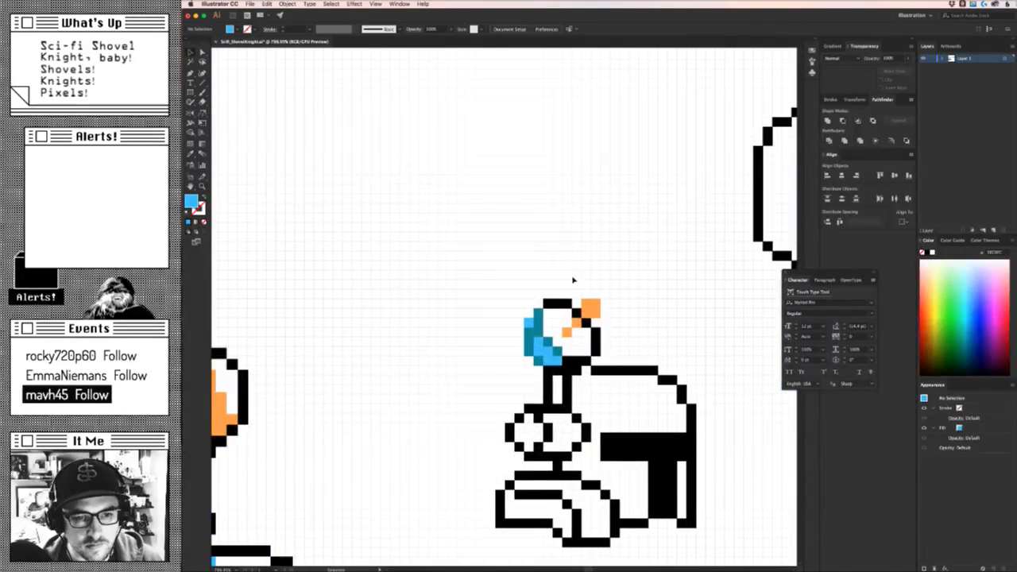
{"action": "left_click", "coordinate": [556, 303]}
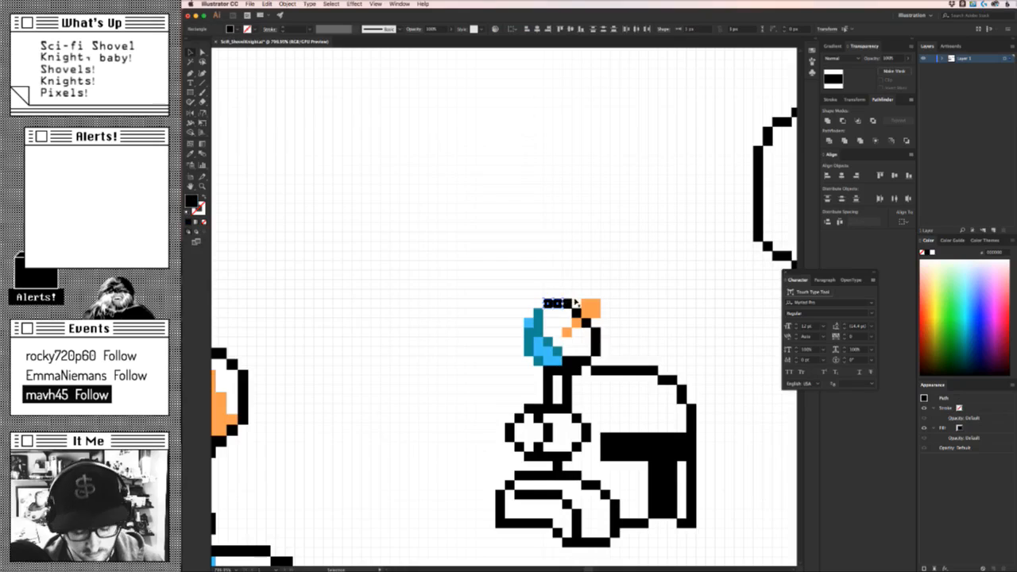
{"action": "key", "text": "i"}
{"action": "left_click", "coordinate": [544, 329]}
{"action": "left_click", "coordinate": [570, 276]}
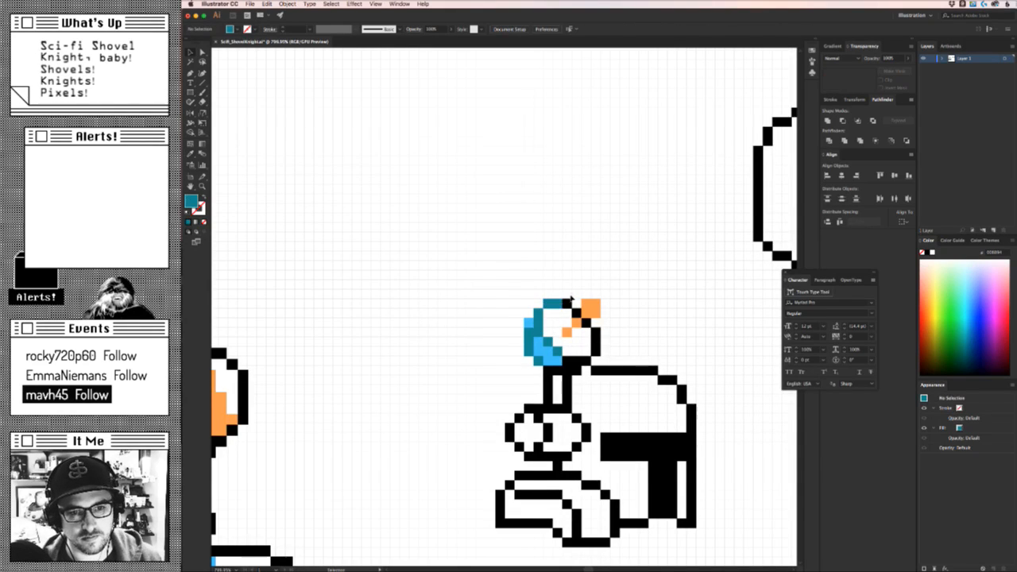
Recolour the remaining black outline pixels along the dish's top, right and bottom edges light blue.
{"action": "left_click", "coordinate": [567, 304]}
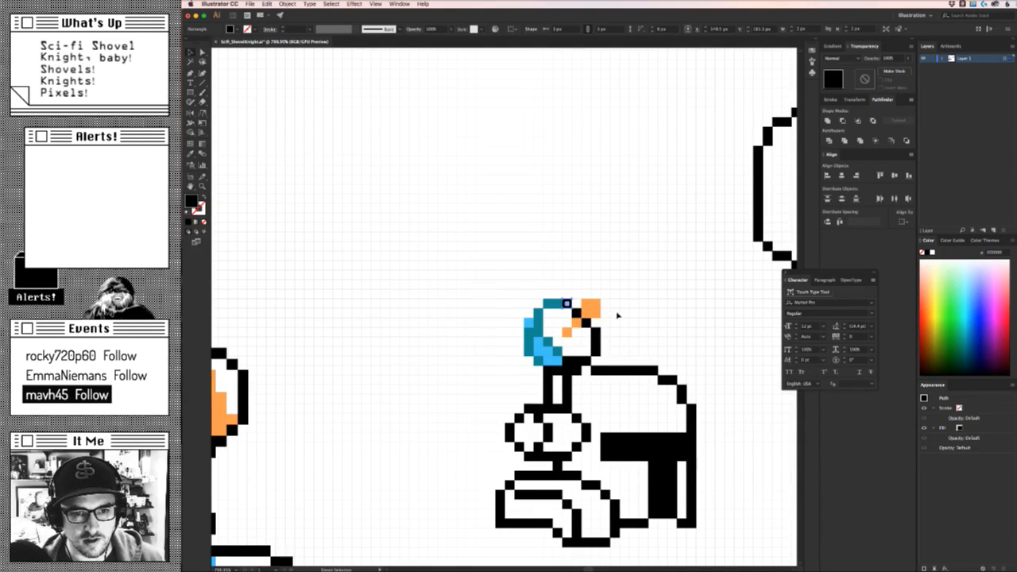
{"action": "left_click_drag", "start_coordinate": [606, 358], "coordinate": [588, 320]}
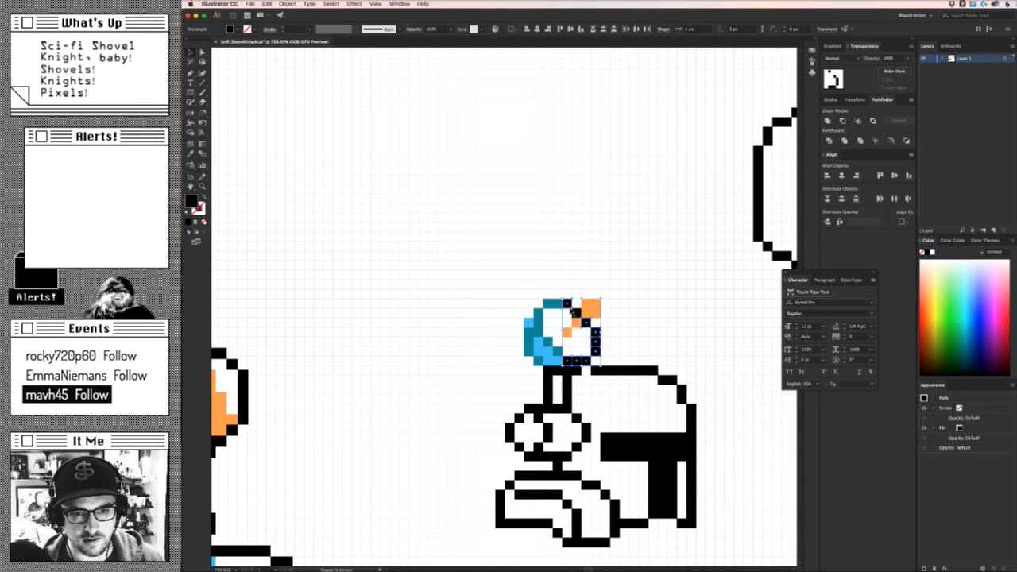
{"action": "left_click", "coordinate": [576, 314], "text": "shift"}
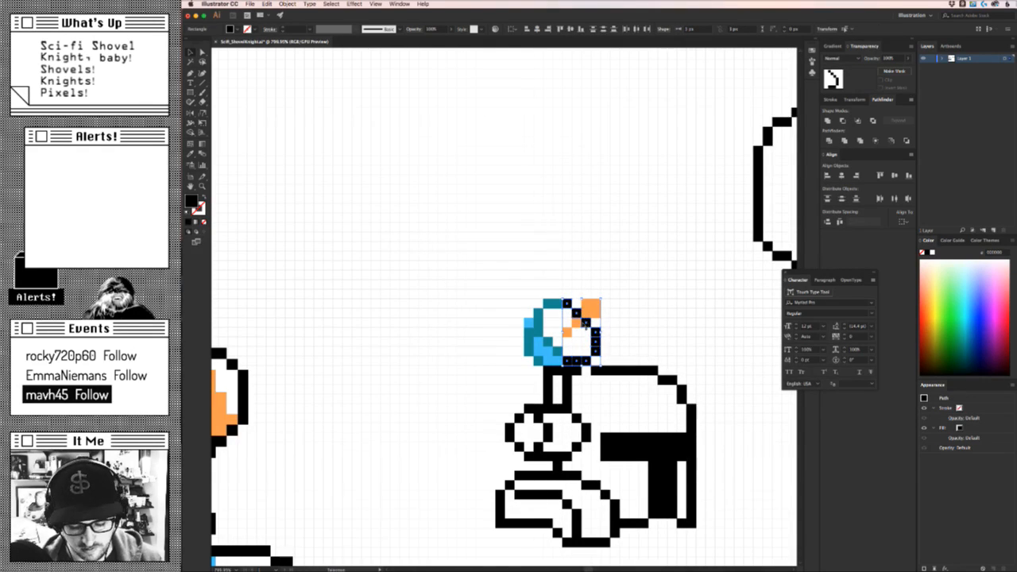
{"action": "key", "text": "i"}
{"action": "left_click", "coordinate": [548, 355]}
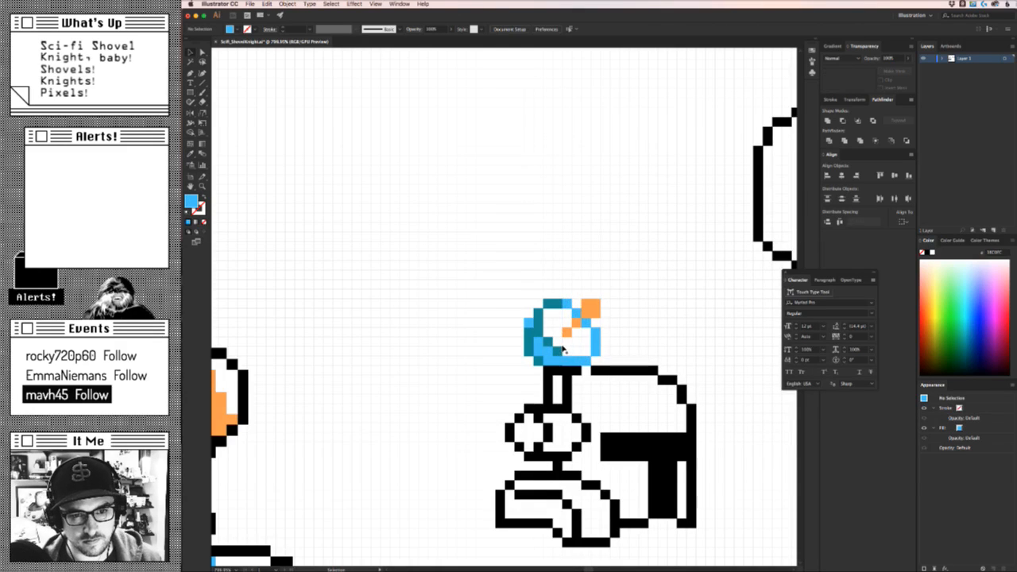
{"action": "scroll", "coordinate": [577, 363], "scroll_direction": "down", "scroll_amount": 5}
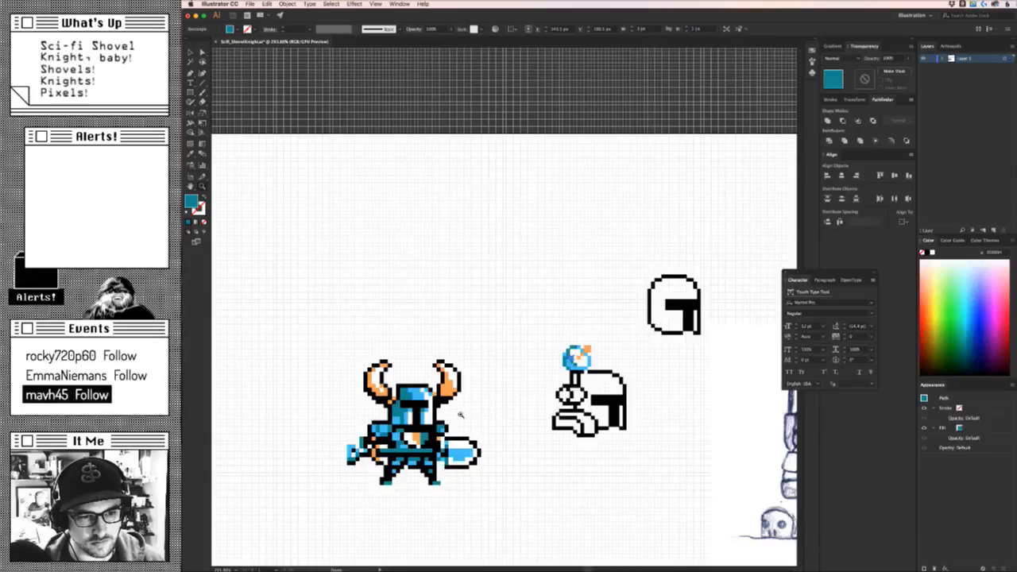
Try a dark teal sampled from the reference sprites on the selected inner pixel at the dish's left side.
{"action": "scroll", "coordinate": [501, 405], "scroll_direction": "down", "scroll_amount": 4}
{"action": "scroll", "coordinate": [616, 421], "scroll_direction": "left", "scroll_amount": 5}
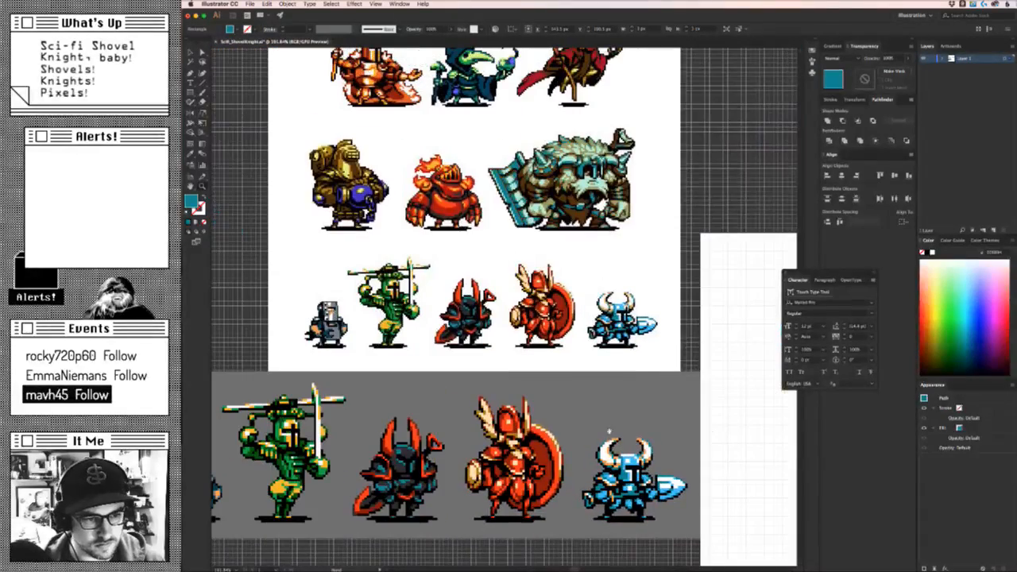
{"action": "scroll", "coordinate": [553, 416], "scroll_direction": "up", "scroll_amount": 3}
{"action": "scroll", "coordinate": [635, 444], "scroll_direction": "left", "scroll_amount": 5}
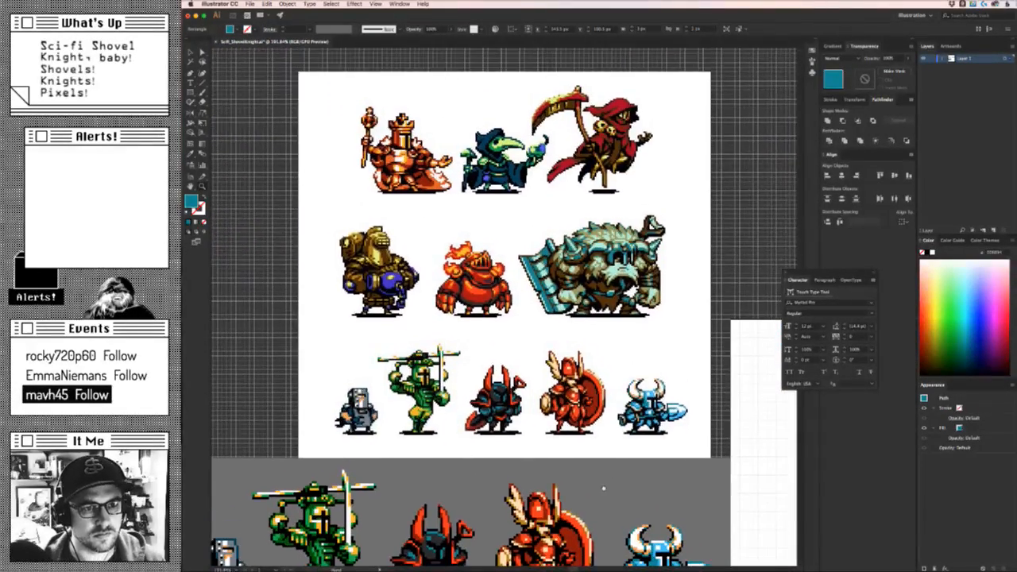
{"action": "scroll", "coordinate": [745, 470], "scroll_direction": "left", "scroll_amount": 2}
{"action": "scroll", "coordinate": [502, 405], "scroll_direction": "up", "scroll_amount": 10}
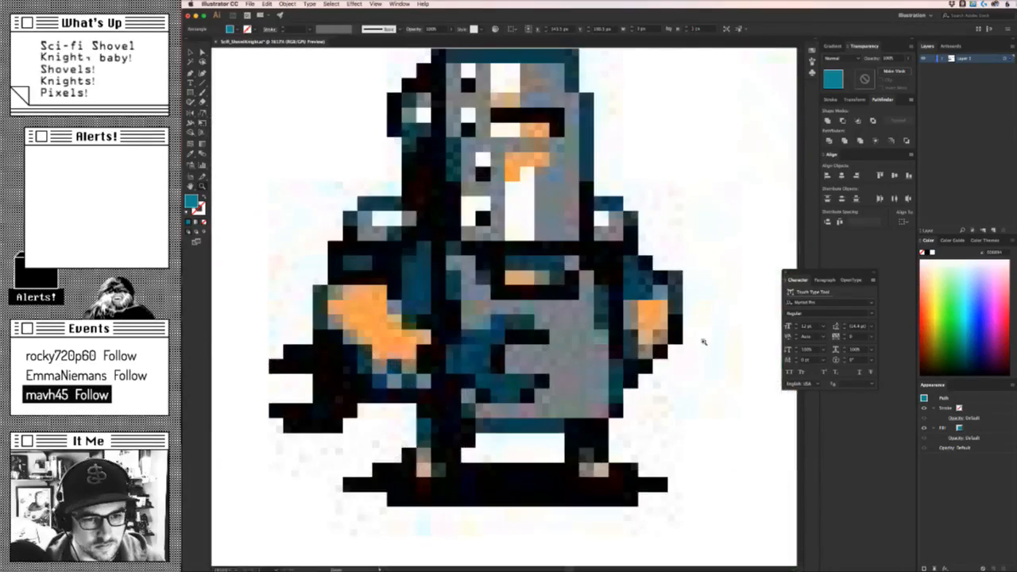
{"action": "left_click_drag", "start_coordinate": [676, 385], "coordinate": [508, 429]}
{"action": "left_click_drag", "start_coordinate": [689, 450], "coordinate": [373, 457]}
{"action": "left_click_drag", "start_coordinate": [680, 446], "coordinate": [261, 398]}
{"action": "left_click_drag", "start_coordinate": [671, 393], "coordinate": [770, 358]}
{"action": "left_click", "coordinate": [660, 373]}
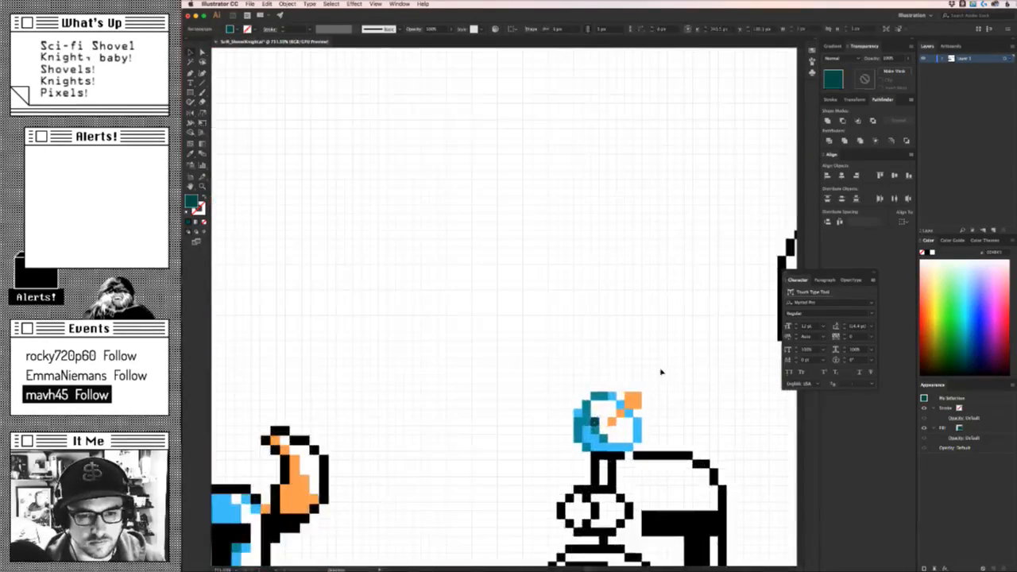
Recolour the dark pixel at the dish's left side with the adjacent medium teal.
{"action": "left_click_drag", "start_coordinate": [573, 385], "coordinate": [713, 283]}
{"action": "left_click_drag", "start_coordinate": [678, 326], "coordinate": [544, 326]}
{"action": "key", "text": "v"}
{"action": "left_click", "coordinate": [611, 301]}
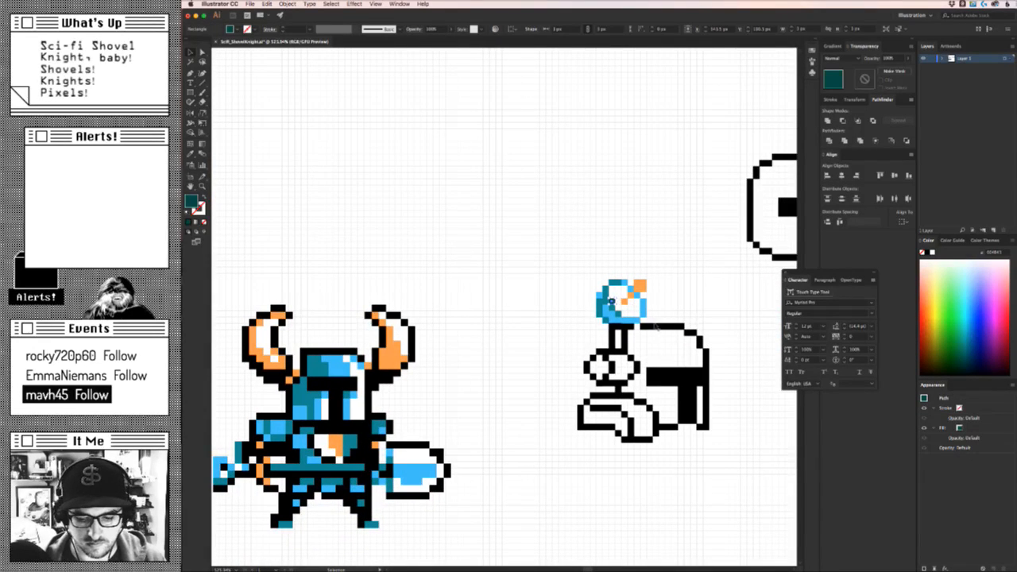
{"action": "key", "text": "i"}
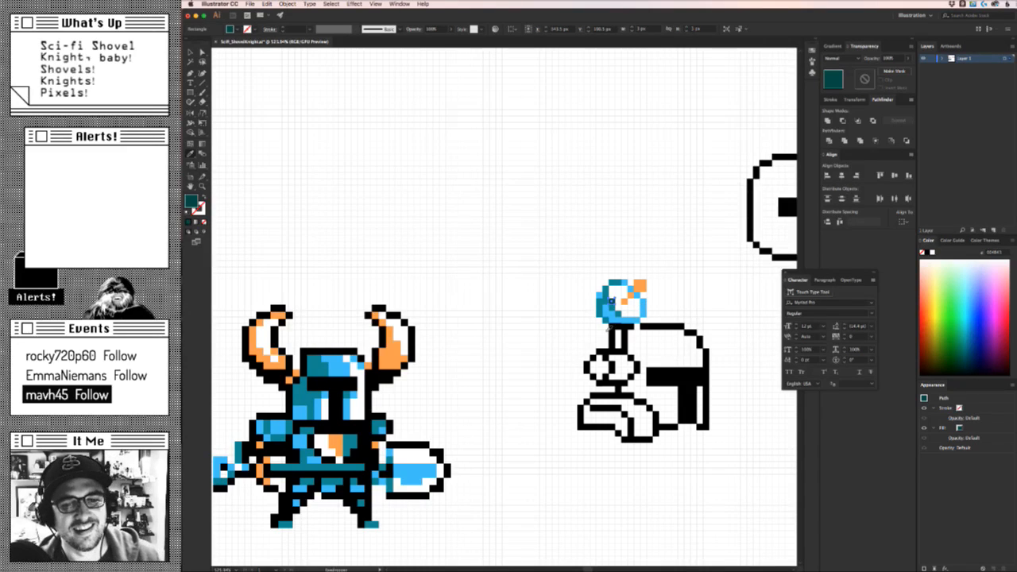
{"action": "scroll", "coordinate": [610, 324], "scroll_direction": "up", "scroll_amount": 3}
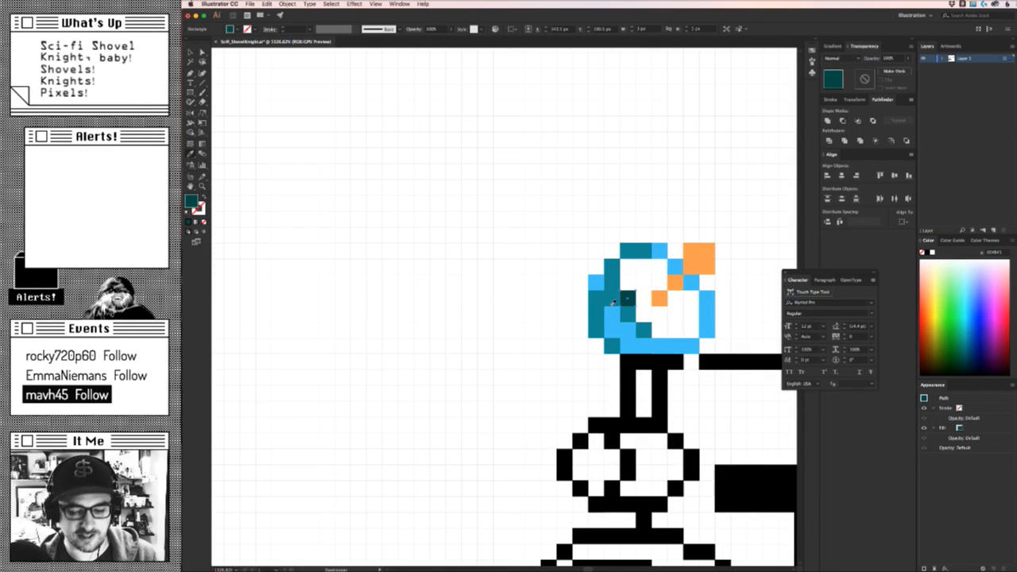
{"action": "left_click", "coordinate": [613, 297]}
{"action": "left_click", "coordinate": [513, 289]}
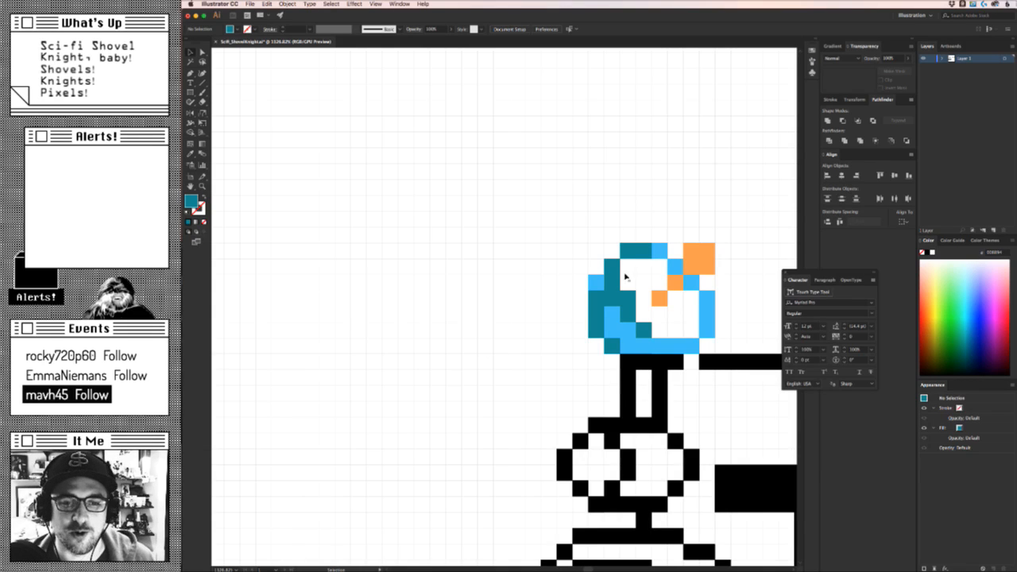
Duplicate a two-pixel teal column across the dish's white upper interior and down beside its lower-left shading.
{"action": "left_click", "coordinate": [635, 315]}
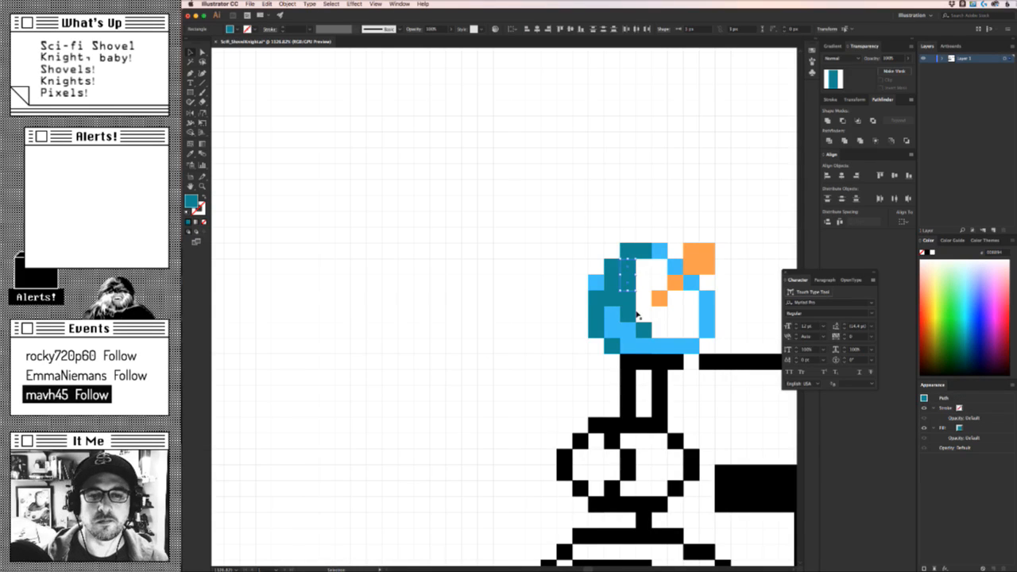
{"action": "key", "text": "super+c"}
{"action": "key", "text": "super+f"}
{"action": "key", "text": "Right"}
{"action": "key", "text": "super+c"}
{"action": "key", "text": "super+f"}
{"action": "key", "text": "Right"}
{"action": "key", "text": "super+c"}
{"action": "key", "text": "super+f"}
{"action": "key", "text": "Down"}
{"action": "key", "text": "Down"}
{"action": "key", "text": "Left"}
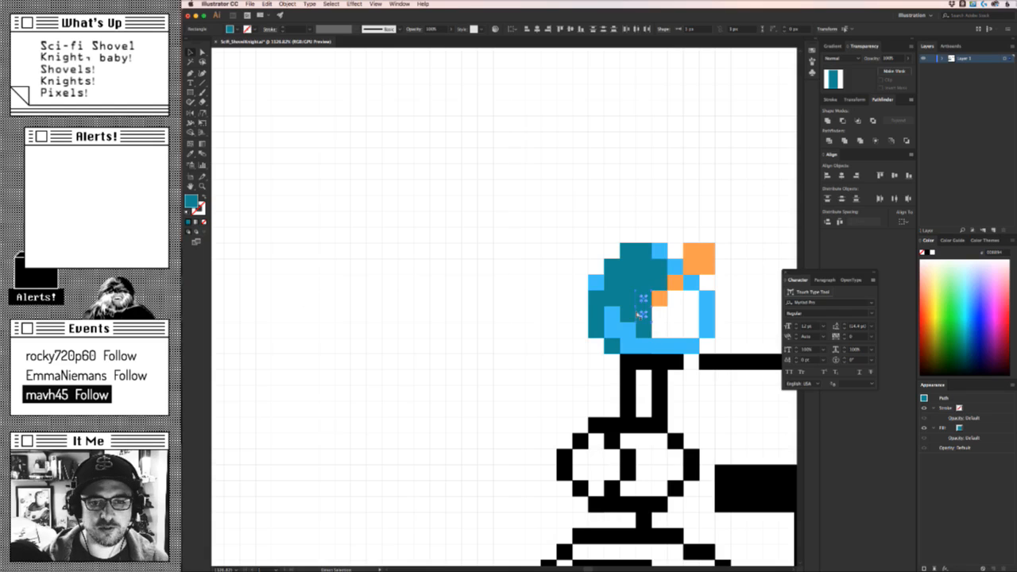
Duplicate the teal two-pixel column three times rightward to fill the dish's lower interior up to its light blue edge.
{"action": "key", "text": "super+c"}
{"action": "key", "text": "super+f"}
{"action": "key", "text": "Right"}
{"action": "key", "text": "super+c"}
{"action": "key", "text": "super+f"}
{"action": "key", "text": "Right"}
{"action": "key", "text": "super+c"}
{"action": "key", "text": "super+f"}
{"action": "key", "text": "Right"}
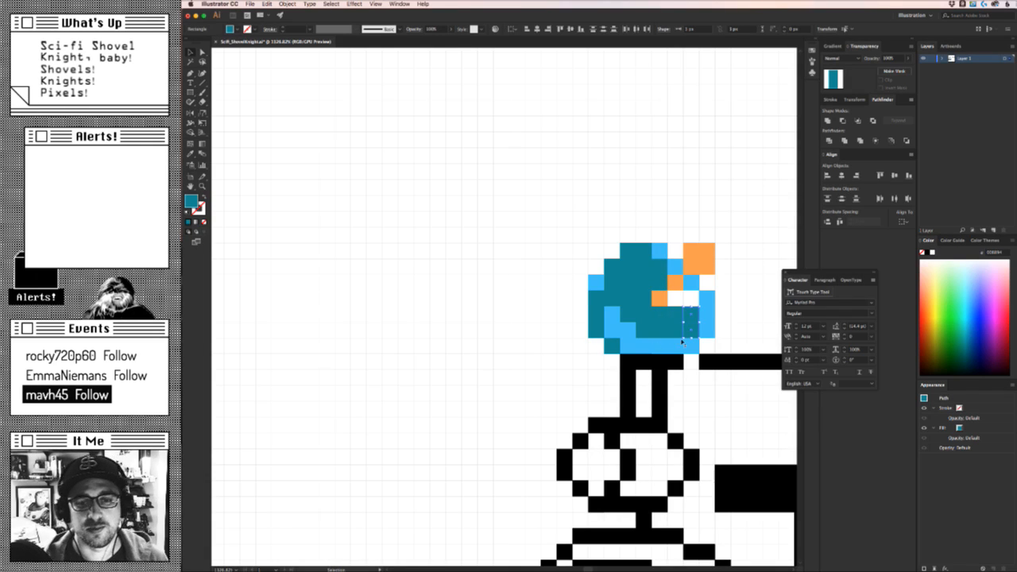
Fill the remaining white gap in the dish's interior, right of the lowest orange pixel, with teal.
{"action": "left_click", "coordinate": [751, 316]}
{"action": "key", "text": "a"}
{"action": "left_click_drag", "start_coordinate": [680, 294], "coordinate": [629, 370]}
{"action": "key", "text": "Up"}
{"action": "key", "text": "v"}
{"action": "left_click", "coordinate": [748, 305]}
Recolour the leftmost light blue pixel of the dish's bottom row with the neighbouring teal.
{"action": "key", "text": "z"}
{"action": "key", "text": "v"}
{"action": "left_click", "coordinate": [626, 349]}
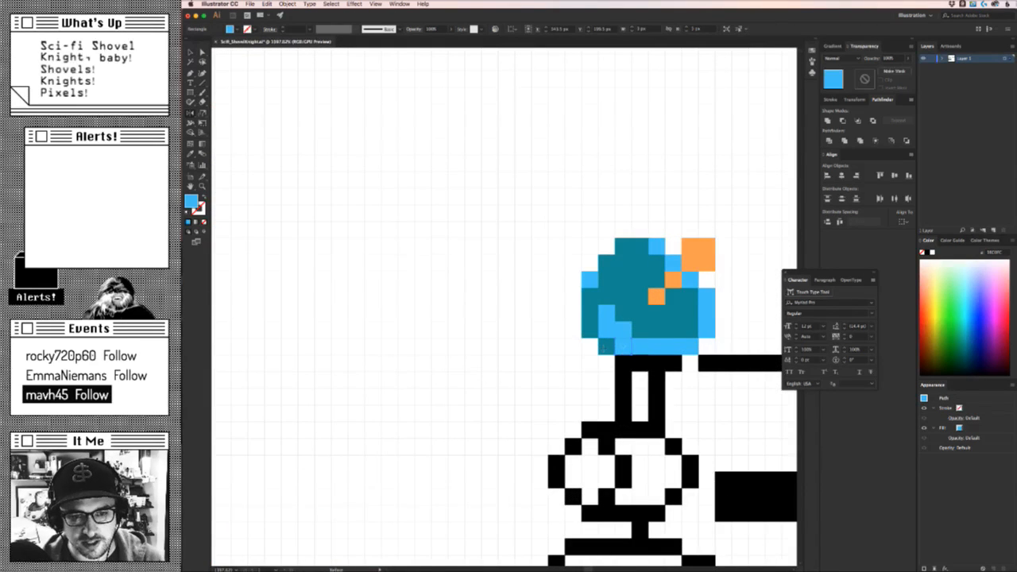
{"action": "key", "text": "i"}
{"action": "left_click", "coordinate": [604, 346]}
{"action": "key", "text": "v"}
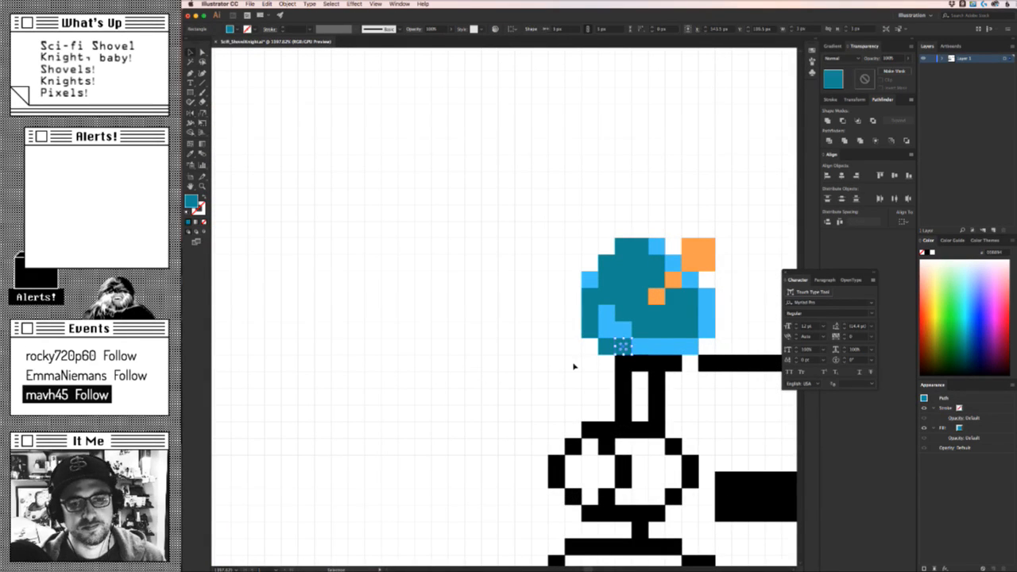
{"action": "left_click", "coordinate": [574, 365]}
Recolour the inner corner pixel of the dish's lower-left light blue shading with the neighbouring teal.
{"action": "key", "text": "z"}
{"action": "left_click_drag", "start_coordinate": [601, 366], "coordinate": [569, 350]}
{"action": "key", "text": "v"}
{"action": "left_click", "coordinate": [608, 326]}
{"action": "key", "text": "i"}
{"action": "left_click", "coordinate": [609, 349]}
{"action": "key", "text": "v"}
{"action": "left_click", "coordinate": [584, 367]}
Recolour the two outermost lower-left pixels of the dish with the neck outline's black.
{"action": "key", "text": "z"}
{"action": "key", "text": "v"}
{"action": "left_click", "coordinate": [585, 331]}
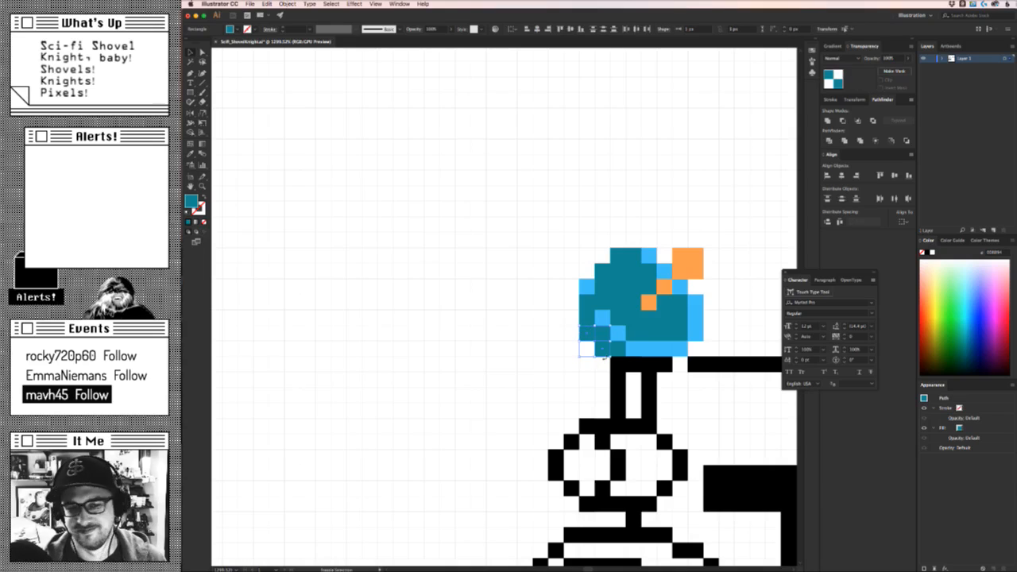
{"action": "key", "text": "i"}
{"action": "left_click", "coordinate": [635, 366]}
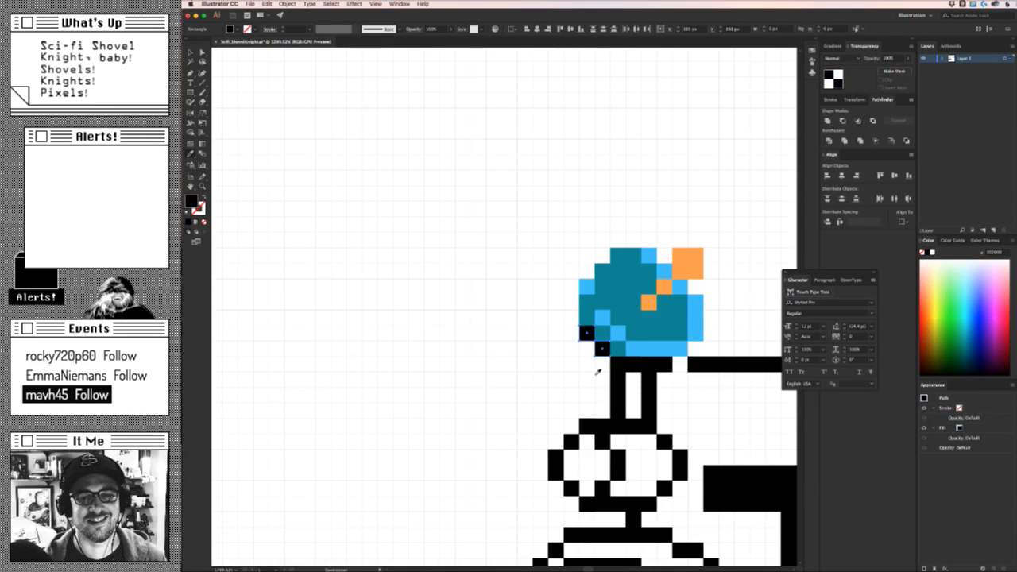
{"action": "key", "text": "v"}
{"action": "left_click", "coordinate": [578, 385]}
{"action": "left_click_drag", "start_coordinate": [577, 385], "coordinate": [594, 340]}
{"action": "key", "text": "v"}
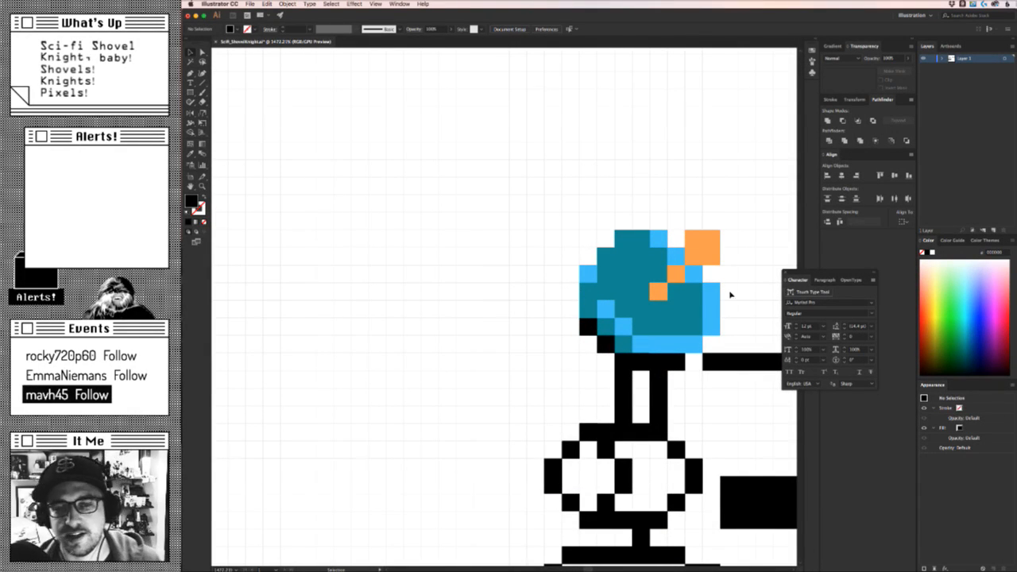
Try moving individual pixels out of the black row beneath the dish, undoing each move.
{"action": "scroll", "coordinate": [692, 397], "scroll_direction": "right", "scroll_amount": 3}
{"action": "left_click", "coordinate": [555, 355]}
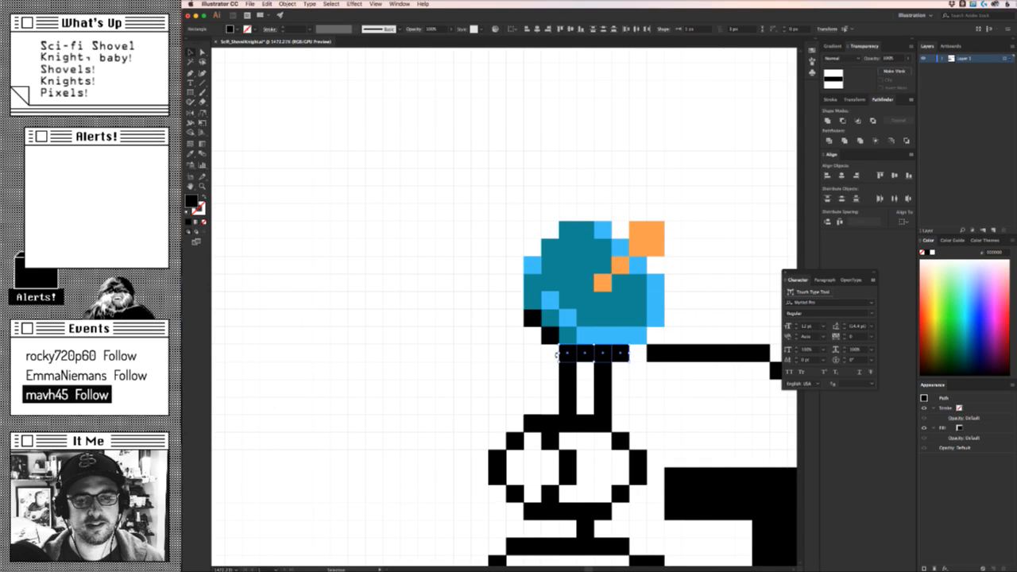
{"action": "left_click", "coordinate": [650, 393]}
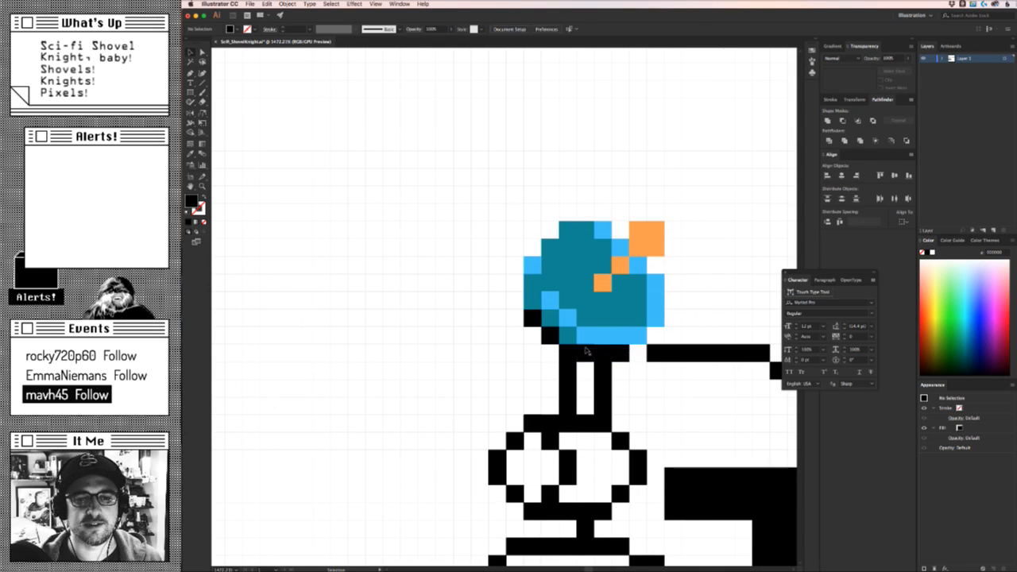
{"action": "left_click_drag", "start_coordinate": [586, 353], "coordinate": [586, 388]}
{"action": "key", "text": "super+z"}
{"action": "left_click", "coordinate": [642, 377]}
{"action": "left_click_drag", "start_coordinate": [609, 347], "coordinate": [646, 381]}
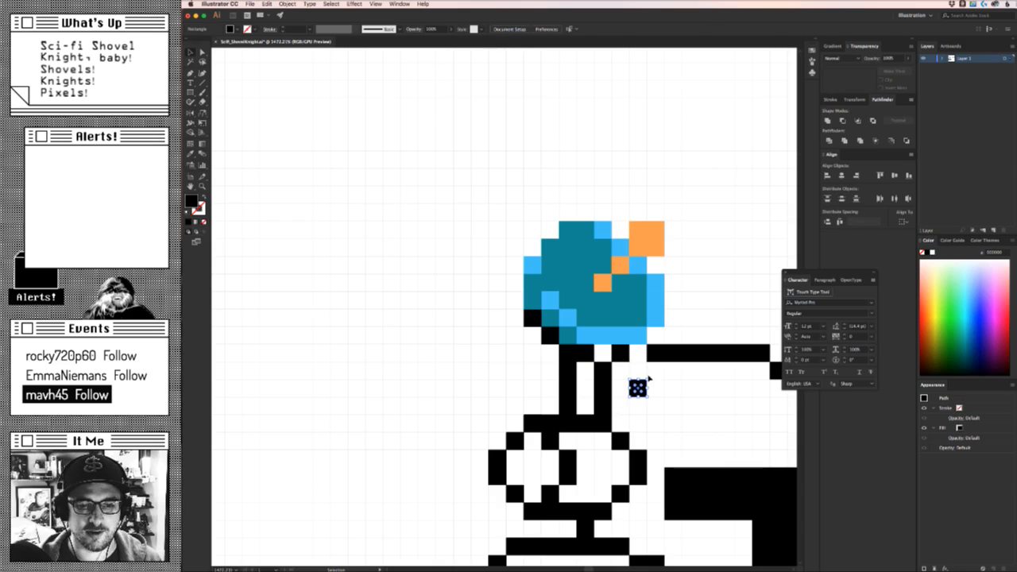
{"action": "key", "text": "super+z"}
{"action": "left_click", "coordinate": [665, 383]}
{"action": "double_click", "coordinate": [628, 357]}
{"action": "double_click", "coordinate": [660, 407]}
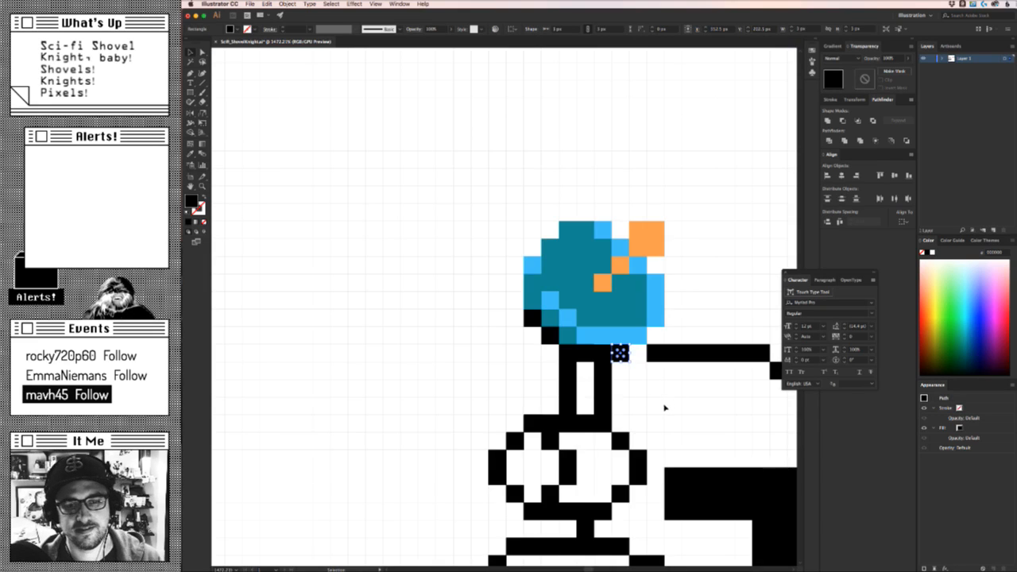
{"action": "left_click", "coordinate": [665, 408]}
{"action": "left_click_drag", "start_coordinate": [619, 357], "coordinate": [640, 384]}
{"action": "key", "text": "super+z"}
{"action": "left_click", "coordinate": [674, 404]}
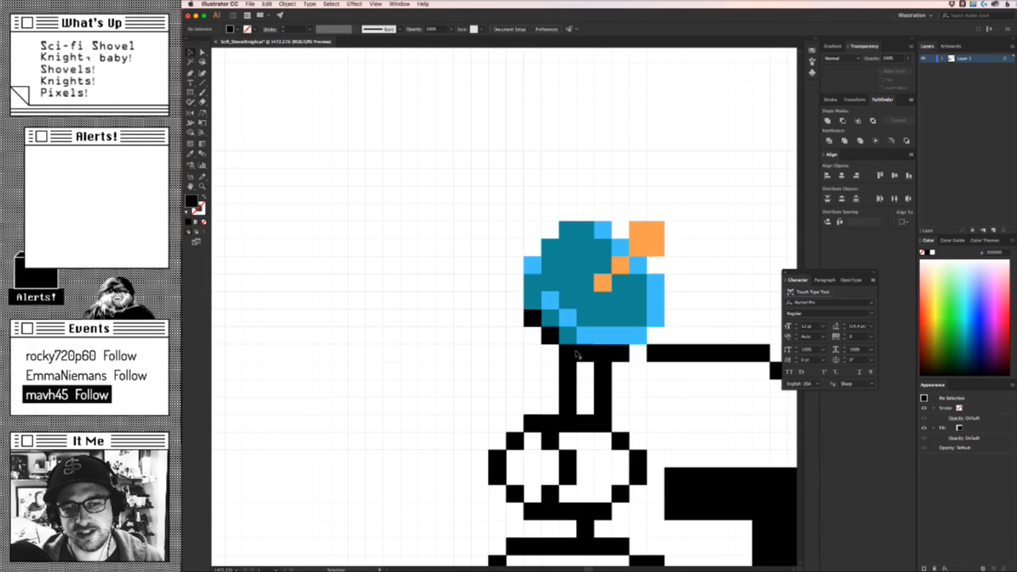
{"action": "left_click_drag", "start_coordinate": [578, 352], "coordinate": [525, 369]}
{"action": "key", "text": "super+z"}
Recolour the three right pixels of the black row beneath the dish with the dish's teal.
{"action": "left_click_drag", "start_coordinate": [635, 351], "coordinate": [585, 358]}
{"action": "key", "text": "i"}
{"action": "left_click", "coordinate": [601, 312]}
{"action": "key", "text": "v"}
{"action": "left_click", "coordinate": [721, 307]}
{"action": "left_click_drag", "start_coordinate": [721, 307], "coordinate": [701, 334]}
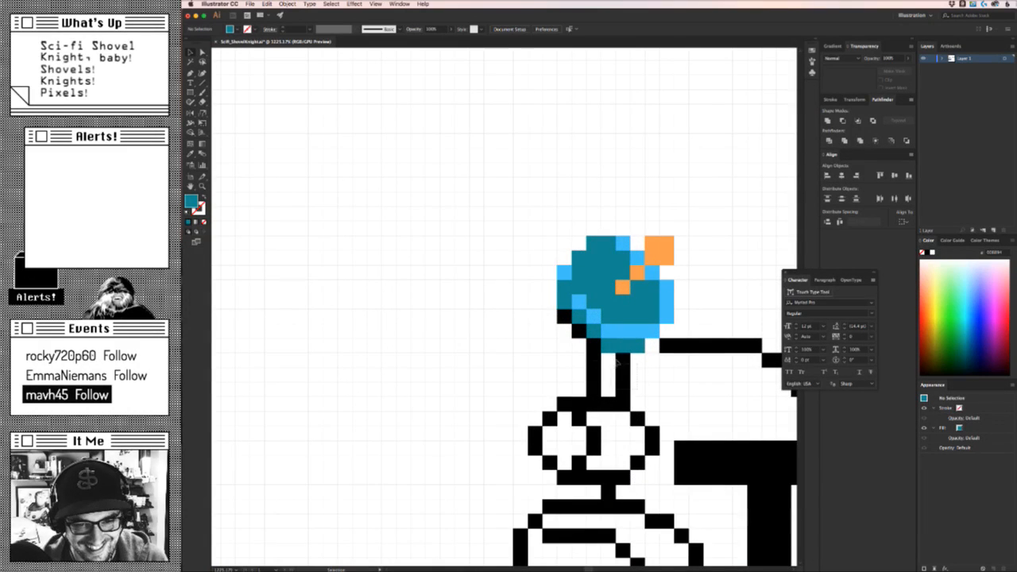
Add two black pixels one row below the helmet's top edge to connect its outline to the antenna neck.
{"action": "double_click", "coordinate": [666, 344]}
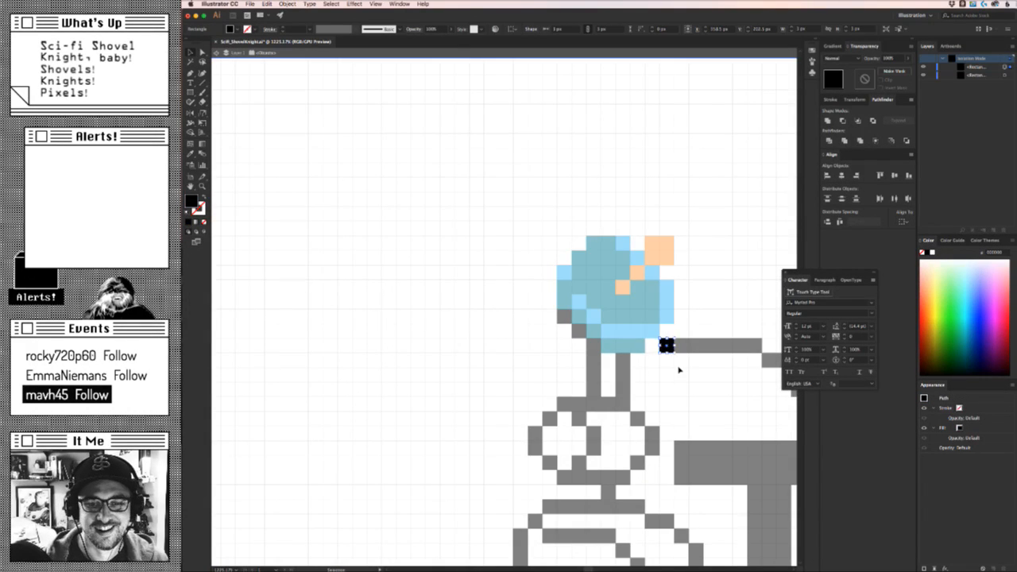
{"action": "double_click", "coordinate": [678, 369]}
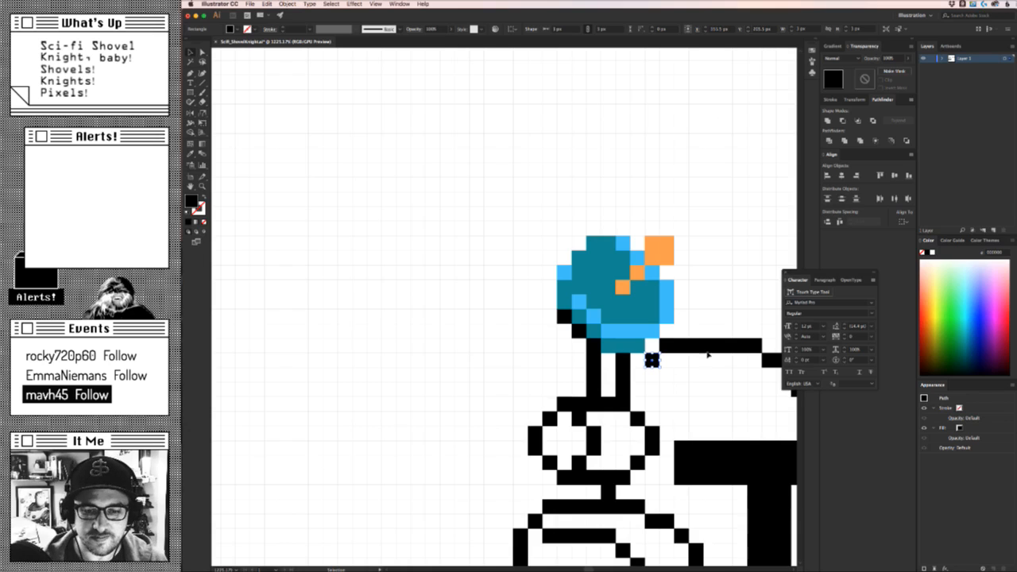
{"action": "left_click", "coordinate": [707, 308]}
{"action": "left_click", "coordinate": [652, 364]}
{"action": "key", "text": "alt+Left"}
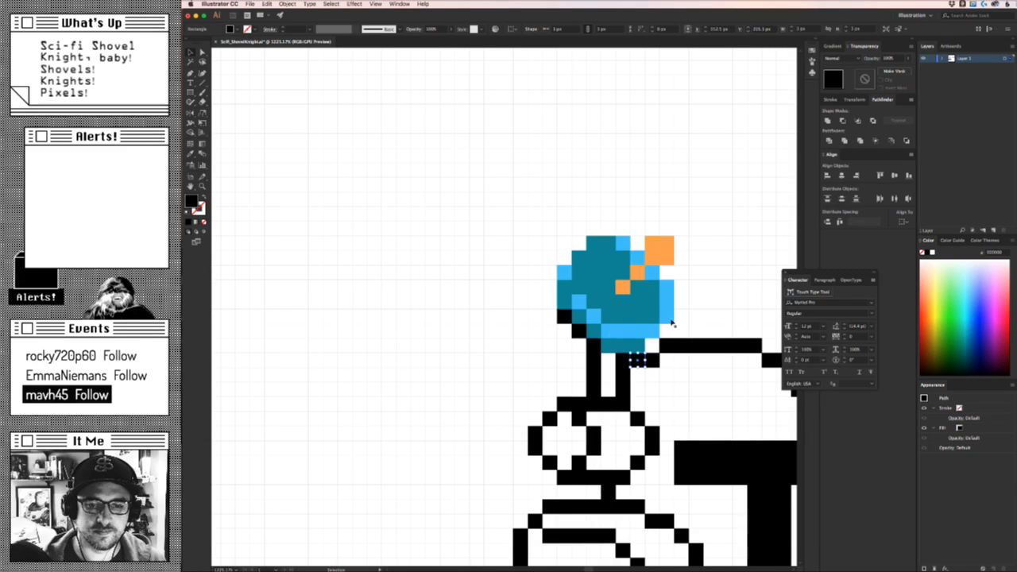
{"action": "left_click", "coordinate": [702, 374]}
Delete the top row of black neck pixels below the dish and move the whole dish down one pixel.
{"action": "left_click_drag", "start_coordinate": [706, 381], "coordinate": [496, 387]}
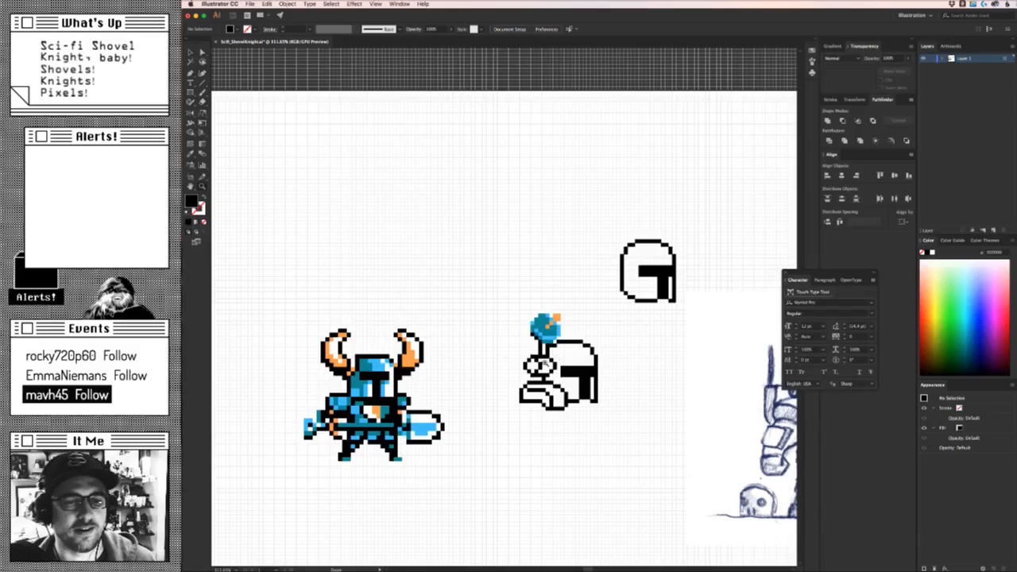
{"action": "left_click_drag", "start_coordinate": [531, 357], "coordinate": [626, 313]}
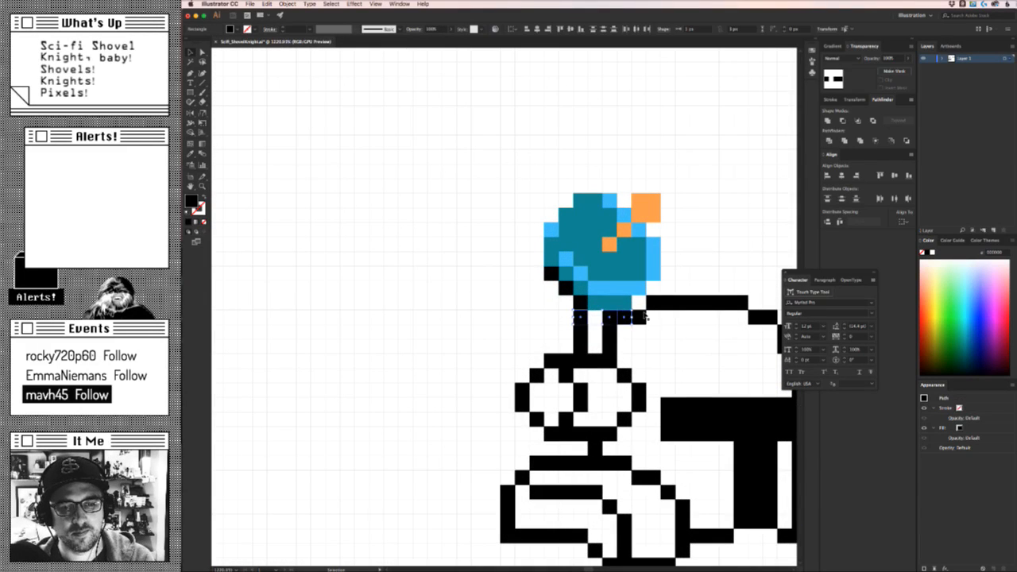
{"action": "key", "text": "Delete"}
{"action": "left_click_drag", "start_coordinate": [517, 300], "coordinate": [655, 277]}
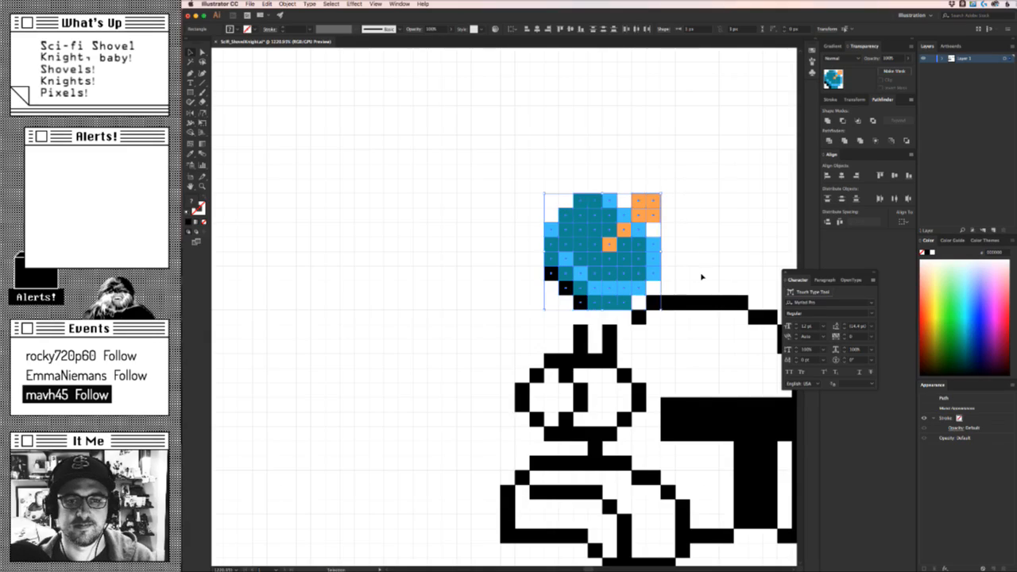
{"action": "key", "text": "Down"}
{"action": "left_click", "coordinate": [727, 259]}
Recolour the curved black line inside the oval joint below the neck with the dish's teal.
{"action": "key", "text": "z"}
{"action": "left_click_drag", "start_coordinate": [731, 259], "coordinate": [597, 361]}
{"action": "left_click_drag", "start_coordinate": [678, 390], "coordinate": [556, 340]}
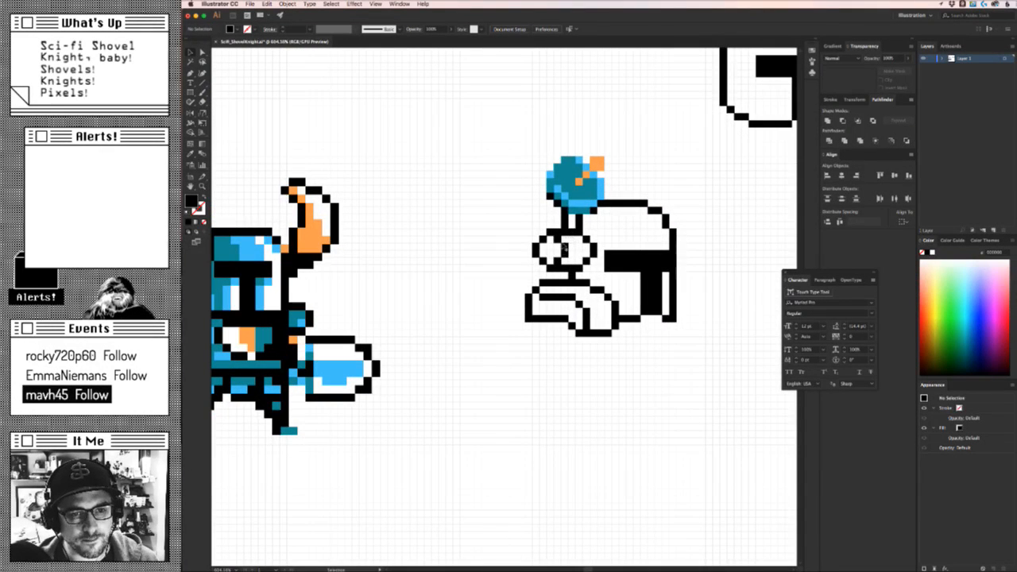
{"action": "left_click", "coordinate": [557, 256]}
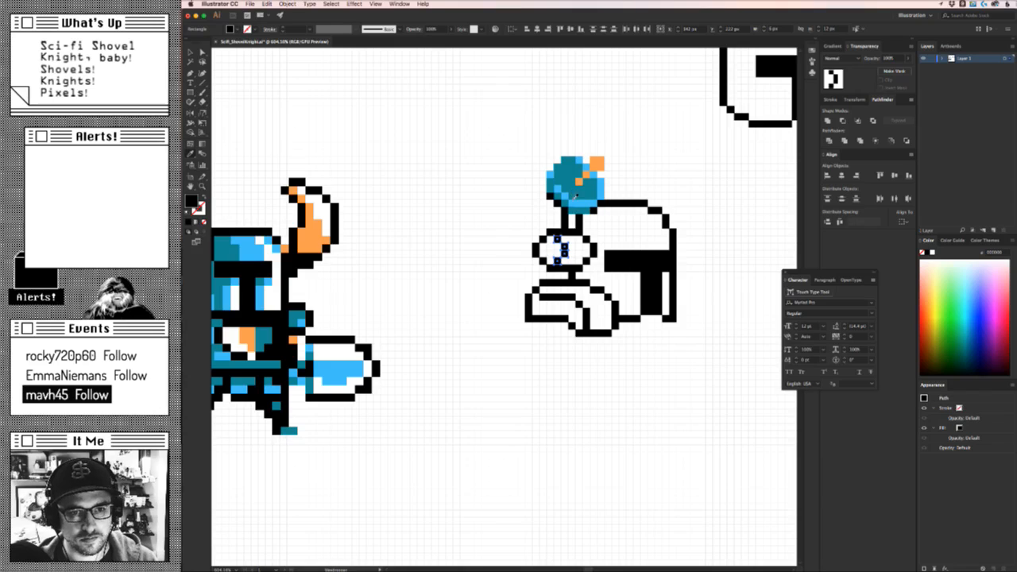
{"action": "key", "text": "i"}
{"action": "left_click", "coordinate": [577, 196]}
{"action": "key", "text": "ctrl+shift+a"}
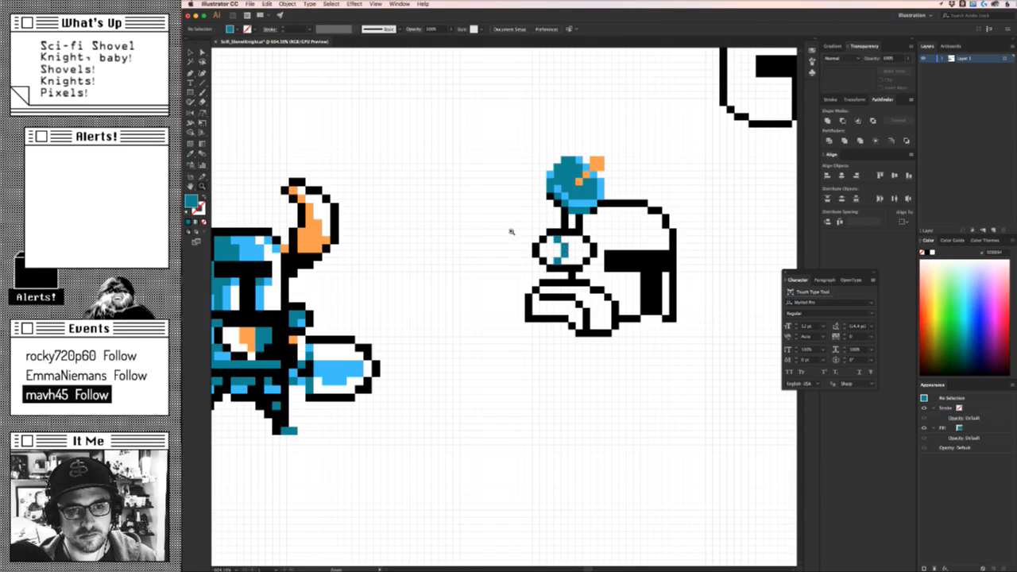
Duplicate the teal line's pixels leftward to fill the left part of the oval joint.
{"action": "scroll", "coordinate": [511, 227], "scroll_direction": "up", "scroll_amount": 2}
{"action": "left_click", "coordinate": [600, 253]}
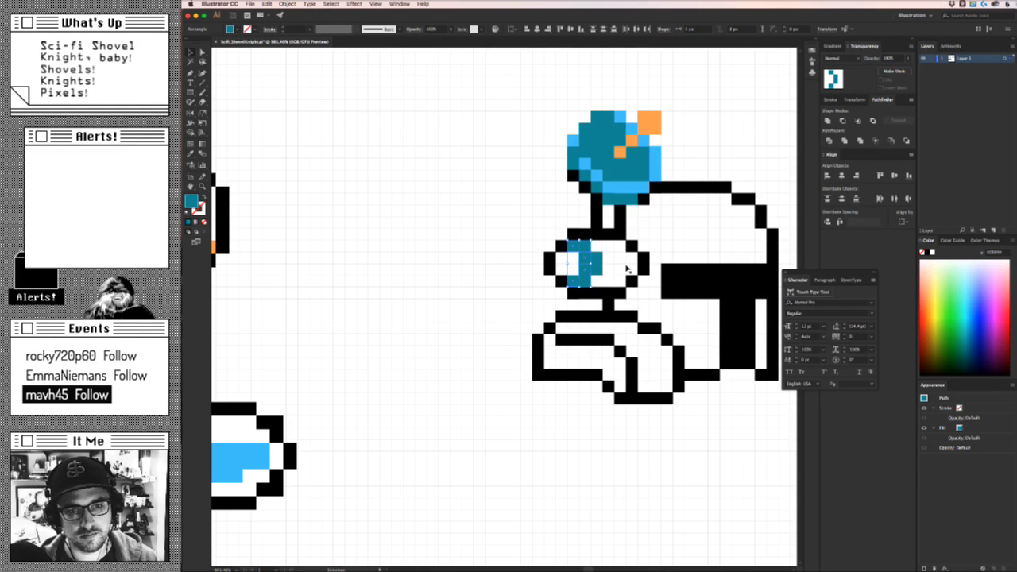
{"action": "left_click", "coordinate": [594, 262]}
{"action": "key", "text": "super+c"}
{"action": "key", "text": "super+f"}
{"action": "key", "text": "Left"}
{"action": "key", "text": "Left"}
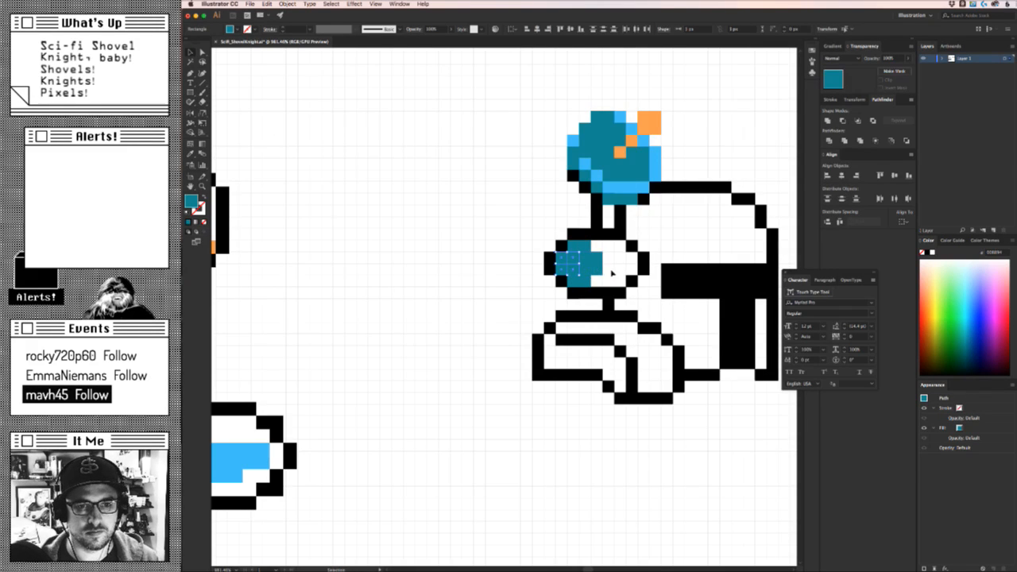
{"action": "left_click", "coordinate": [509, 301]}
{"action": "left_click_drag", "start_coordinate": [518, 274], "coordinate": [428, 285]}
{"action": "left_click_drag", "start_coordinate": [586, 261], "coordinate": [544, 288]}
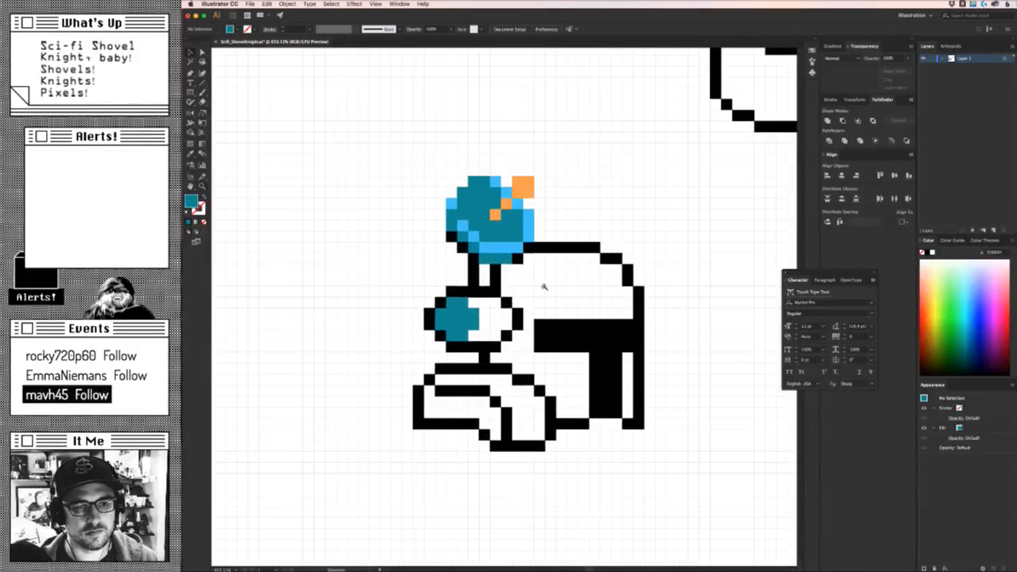
{"action": "left_click", "coordinate": [466, 291]}
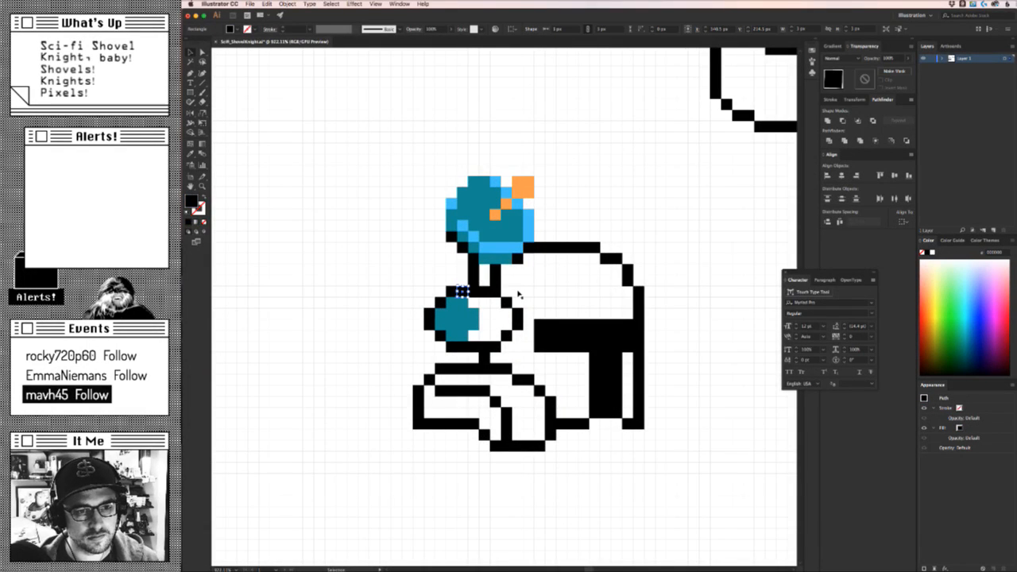
{"action": "left_click", "coordinate": [575, 308]}
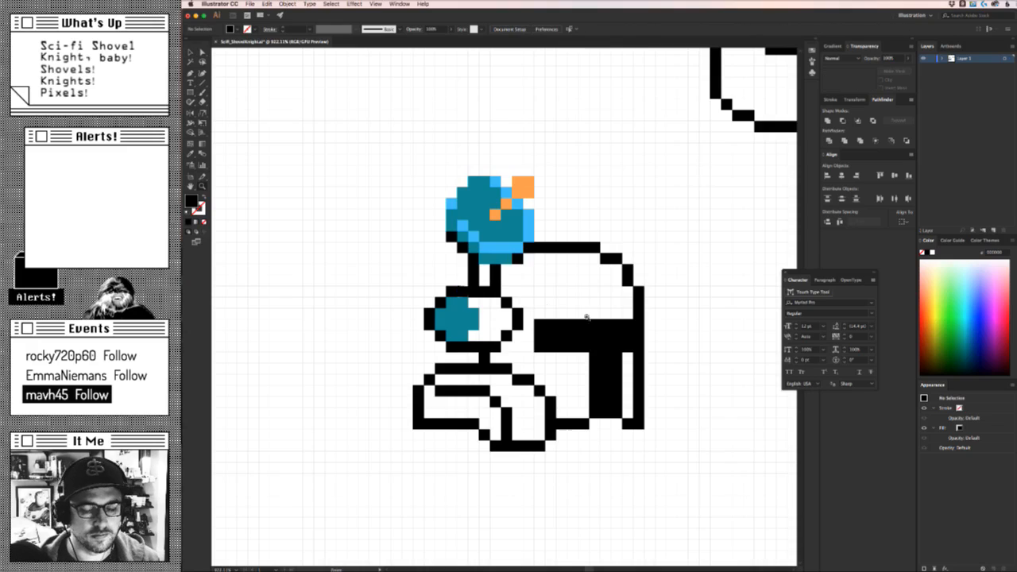
{"action": "left_click_drag", "start_coordinate": [591, 321], "coordinate": [498, 354]}
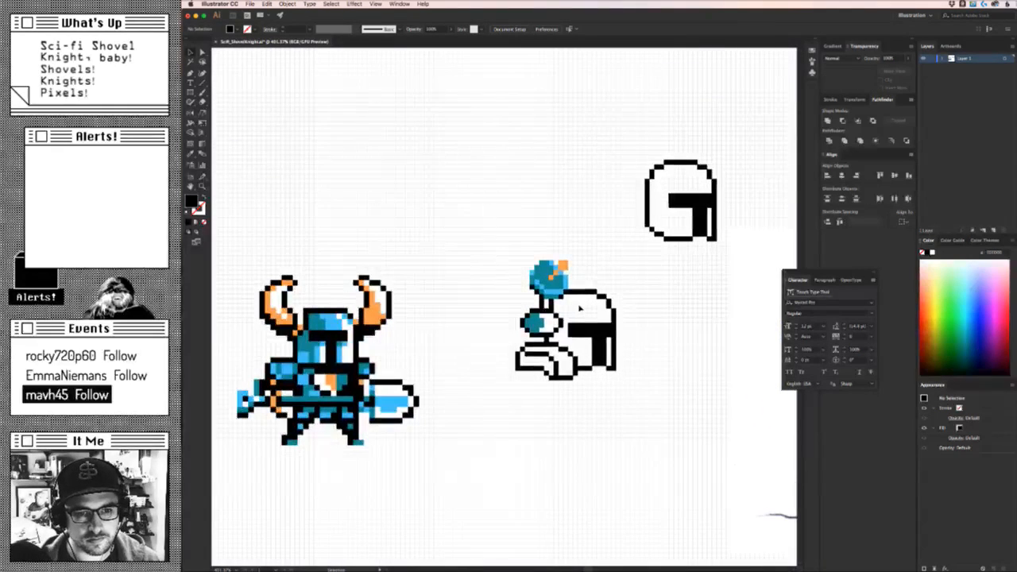
Fill the white gap inside the antenna neck with copies of its black pixels.
{"action": "left_click", "coordinate": [548, 304]}
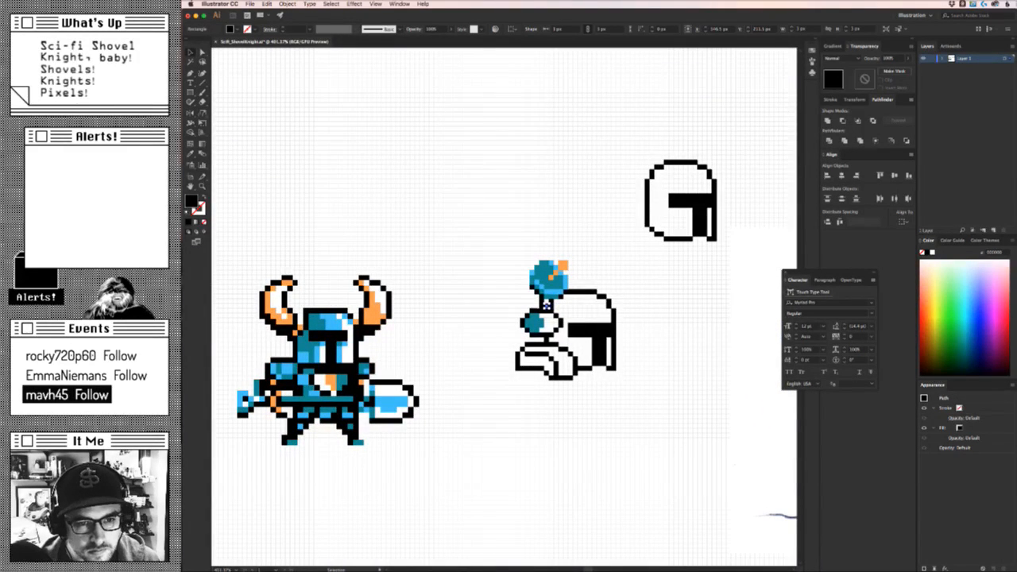
{"action": "left_click", "coordinate": [518, 299]}
{"action": "left_click_drag", "start_coordinate": [520, 307], "coordinate": [606, 306]}
Recolour the right column of black pixels in the antenna neck with the dish's teal.
{"action": "left_click", "coordinate": [599, 296]}
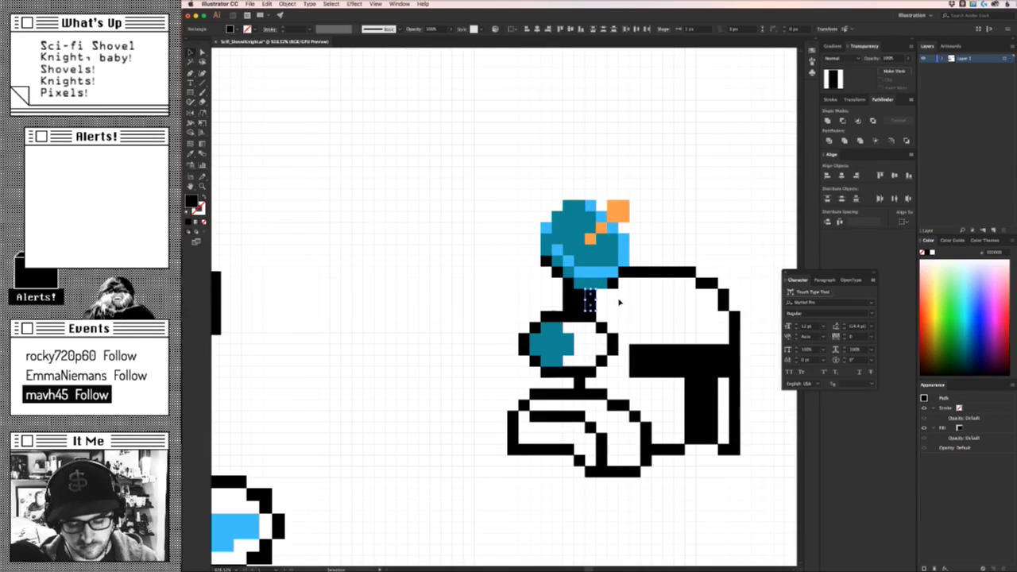
{"action": "key", "text": "i"}
{"action": "left_click", "coordinate": [601, 284]}
{"action": "key", "text": "v"}
{"action": "left_click", "coordinate": [643, 311]}
{"action": "key", "text": "z"}
{"action": "left_click_drag", "start_coordinate": [643, 313], "coordinate": [679, 299]}
Recolour the centre column of the antenna neck with the dish's light blue.
{"action": "key", "text": "v"}
{"action": "left_click", "coordinate": [592, 297]}
{"action": "key", "text": "i"}
{"action": "left_click", "coordinate": [606, 278]}
{"action": "key", "text": "v"}
{"action": "left_click", "coordinate": [642, 307]}
{"action": "key", "text": "z"}
{"action": "key", "text": "v"}
{"action": "left_click", "coordinate": [589, 306]}
{"action": "key", "text": "i"}
{"action": "left_click", "coordinate": [606, 278]}
{"action": "key", "text": "v"}
{"action": "left_click", "coordinate": [649, 305]}
{"action": "key", "text": "z"}
{"action": "key", "text": "v"}
Duplicate the black pixel beside the dish base down the neck's right side as an outline, and delete the surplus lowest pixel.
{"action": "left_click", "coordinate": [610, 282]}
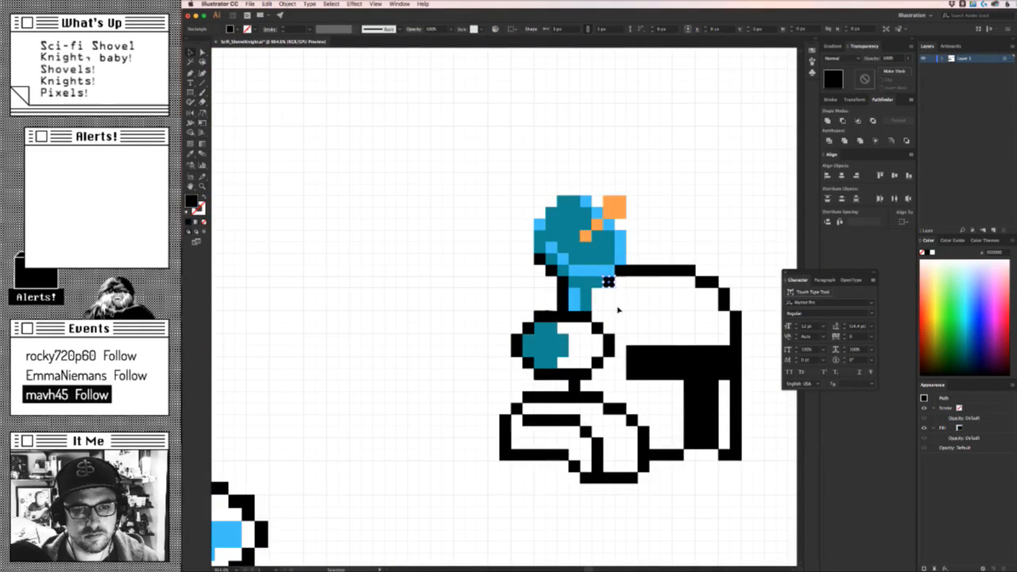
{"action": "left_click_drag", "start_coordinate": [607, 282], "coordinate": [597, 316]}
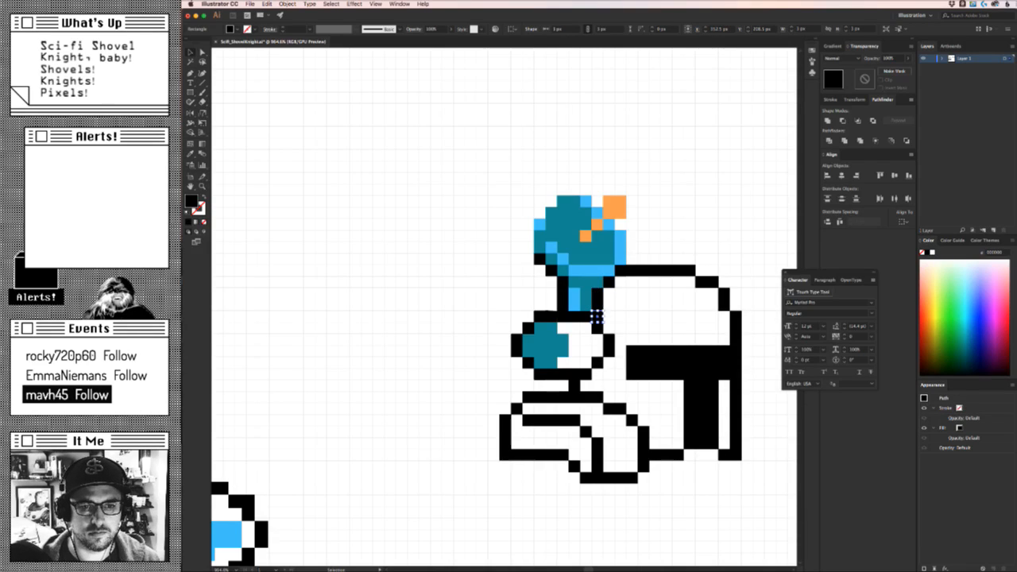
{"action": "key", "text": "Delete"}
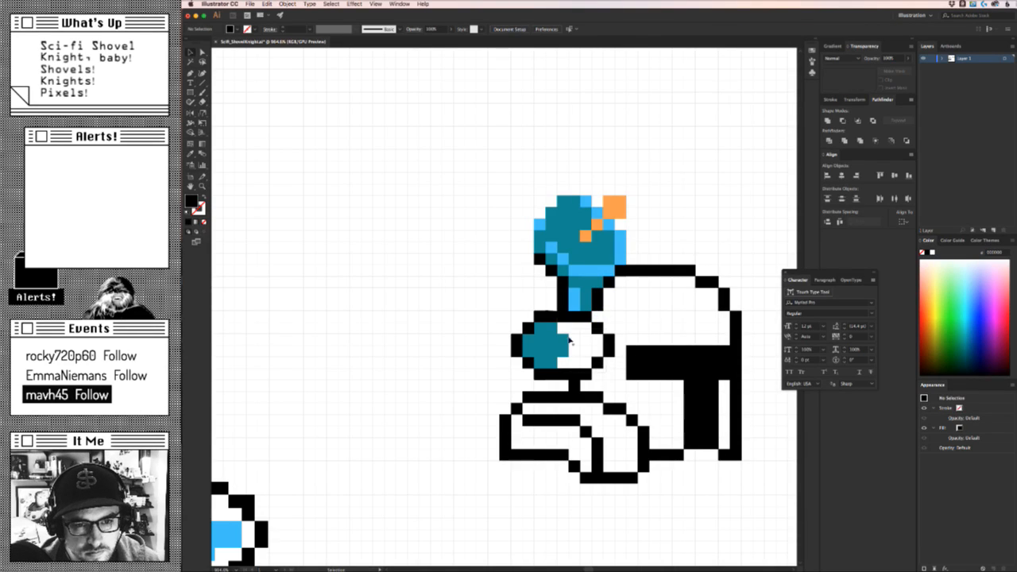
Recolour the black outline pixels on the right side of the oval joint with the neck's teal.
{"action": "left_click_drag", "start_coordinate": [589, 316], "coordinate": [606, 371]}
{"action": "key", "text": "i"}
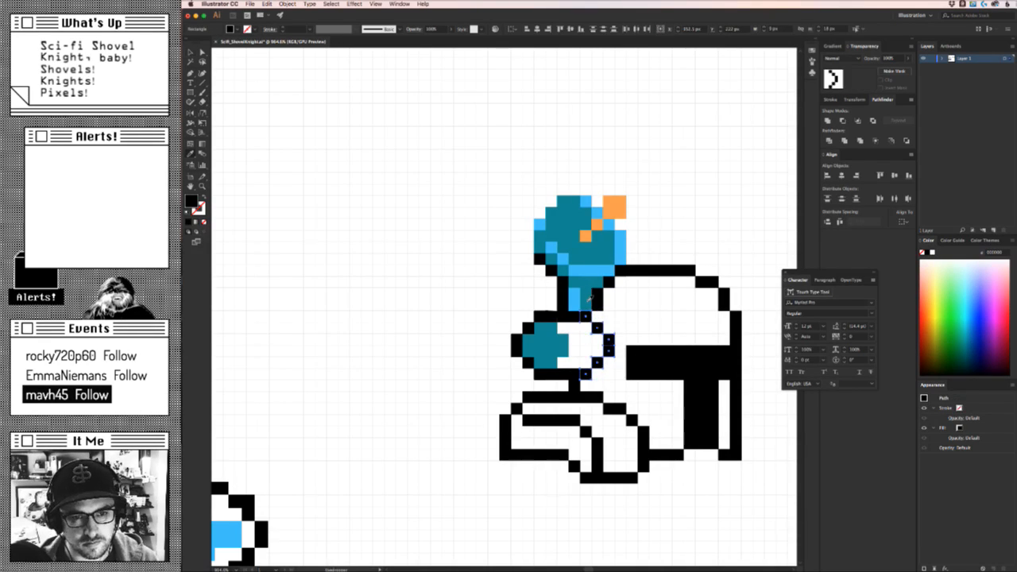
{"action": "left_click", "coordinate": [588, 290]}
{"action": "key", "text": "v"}
{"action": "left_click", "coordinate": [624, 317]}
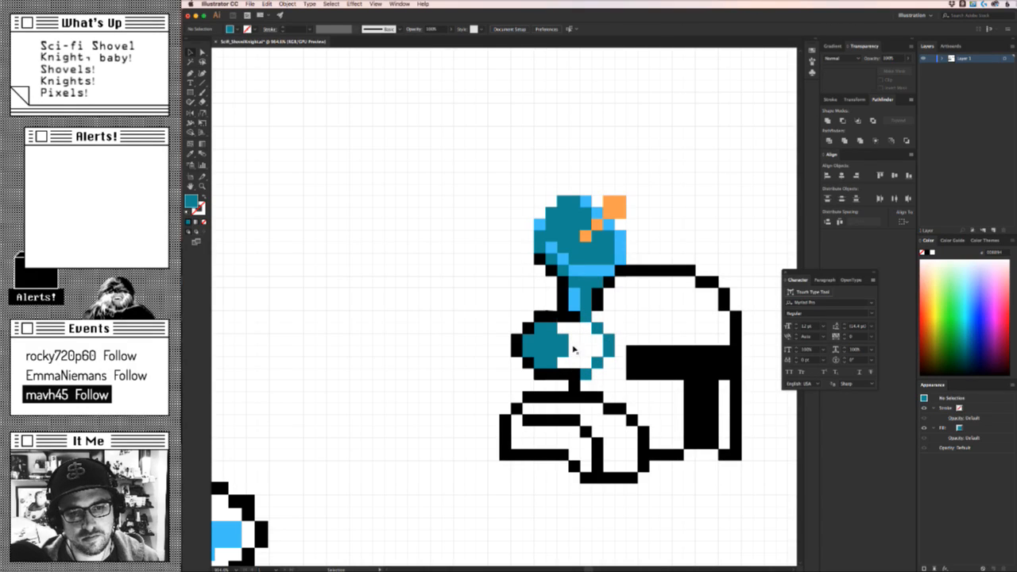
Duplicate the two black pixels beneath the neck one row down into the oval joint, and recolour the copy light blue.
{"action": "left_click", "coordinate": [571, 316]}
{"action": "key", "text": "i"}
{"action": "left_click", "coordinate": [600, 299]}
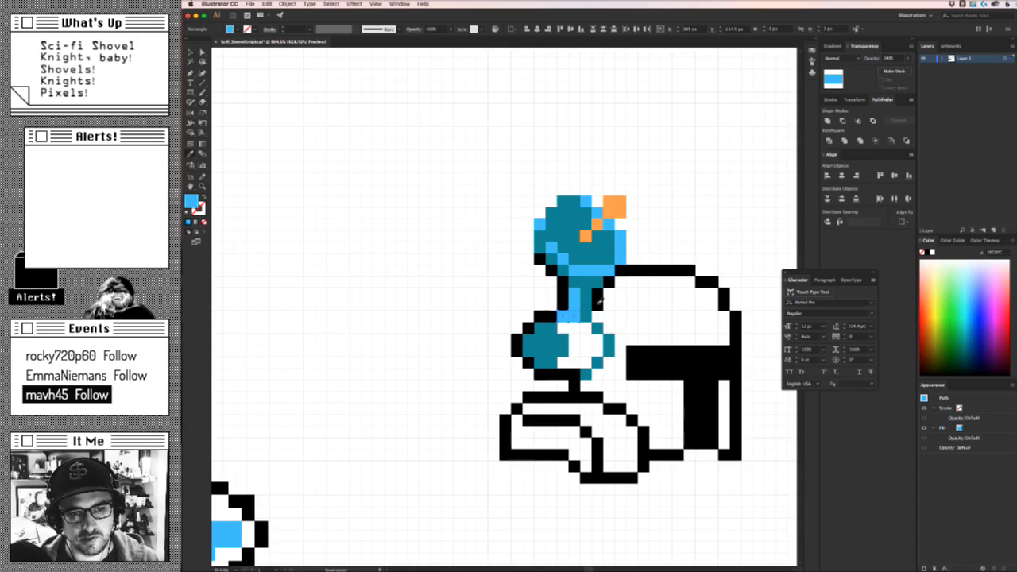
{"action": "left_click", "coordinate": [606, 299]}
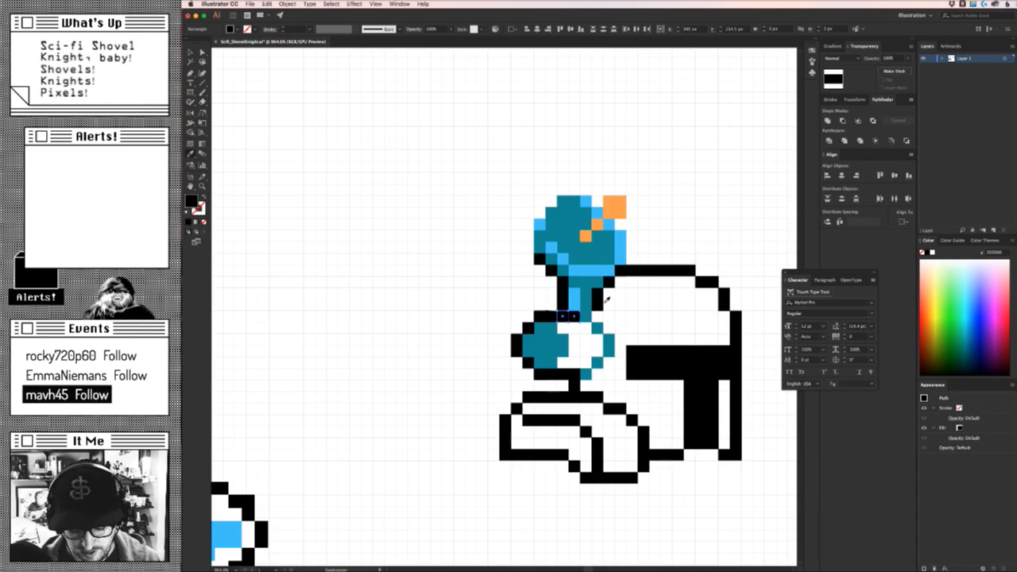
{"action": "key", "text": "Down"}
{"action": "key", "text": "Down"}
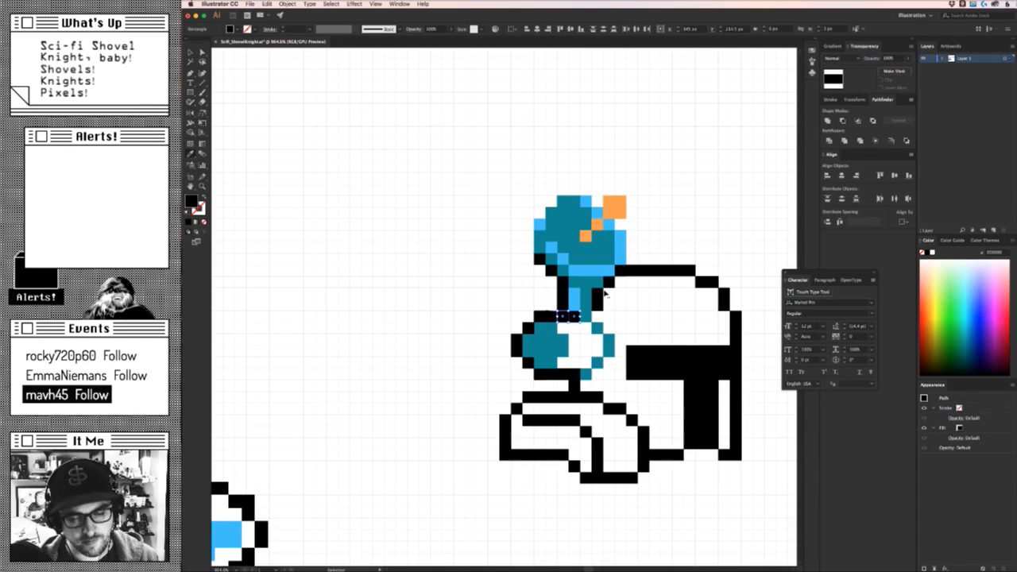
{"action": "left_click", "coordinate": [573, 299]}
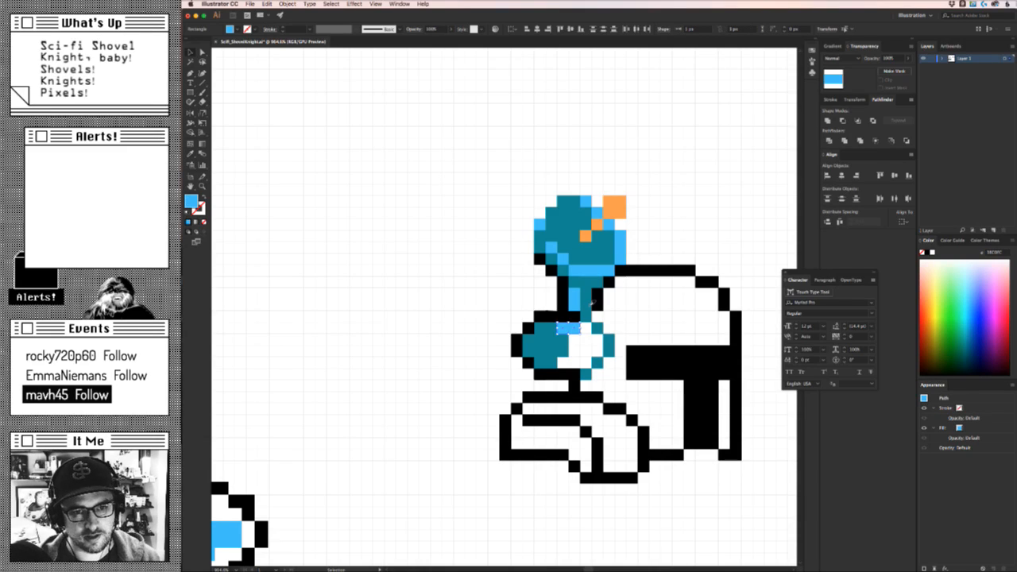
Duplicate the light blue pixel pair down through the joint's centre, shifting the middle rows one pixel right.
{"action": "key", "text": "a"}
{"action": "key", "text": "alt+Down"}
{"action": "key", "text": "Right"}
{"action": "key", "text": "alt+Down"}
{"action": "key", "text": "v"}
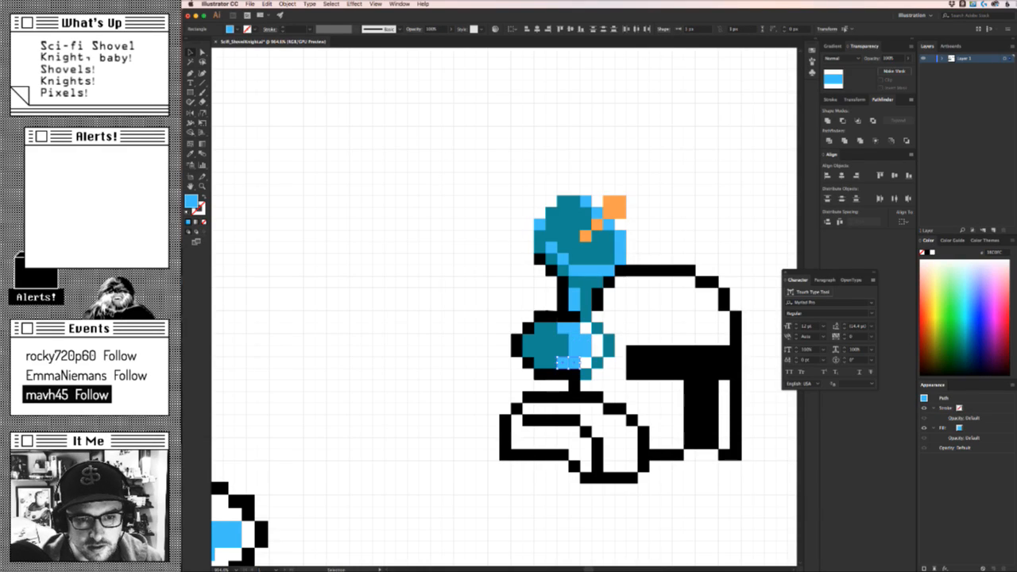
Duplicate the joint's teal right edge one pixel to the left, and recolour the copy light blue.
{"action": "left_click", "coordinate": [600, 325]}
{"action": "key", "text": "super+c"}
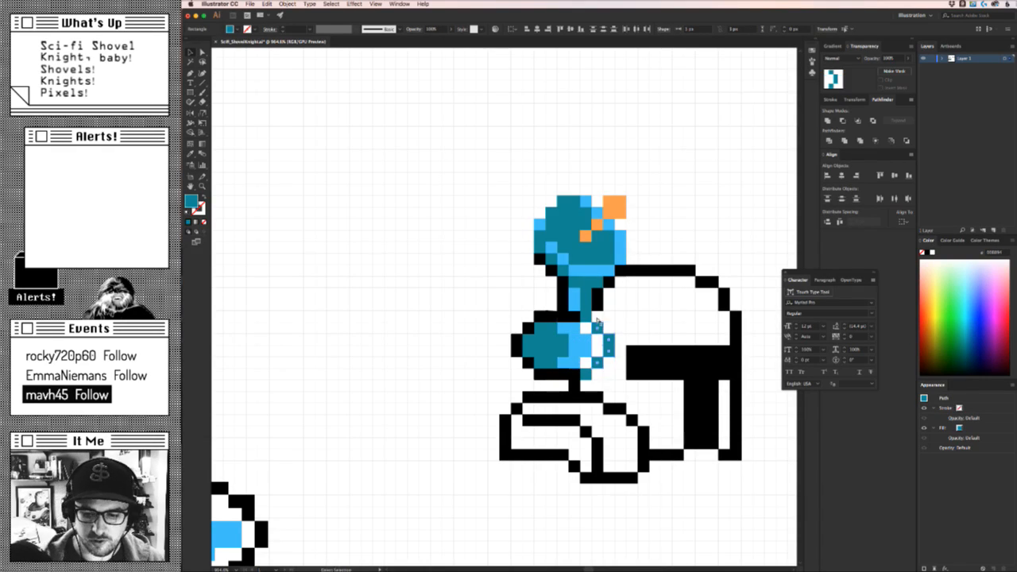
{"action": "key", "text": "super+f"}
{"action": "key", "text": "Left"}
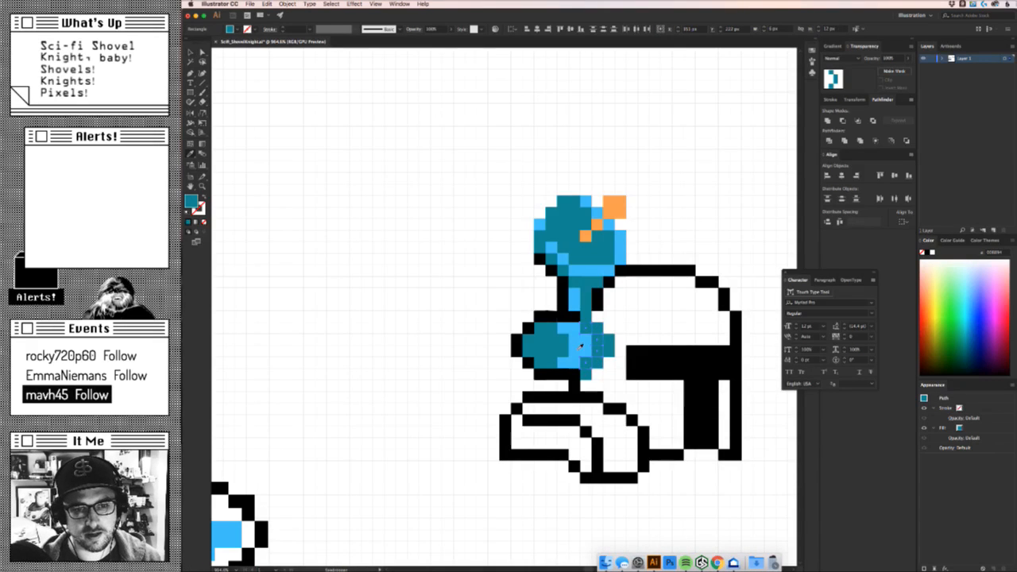
{"action": "left_click", "coordinate": [644, 318]}
{"action": "scroll", "coordinate": [644, 318], "scroll_direction": "down", "scroll_amount": 4}
{"action": "scroll", "coordinate": [644, 318], "scroll_direction": "up", "scroll_amount": 2}
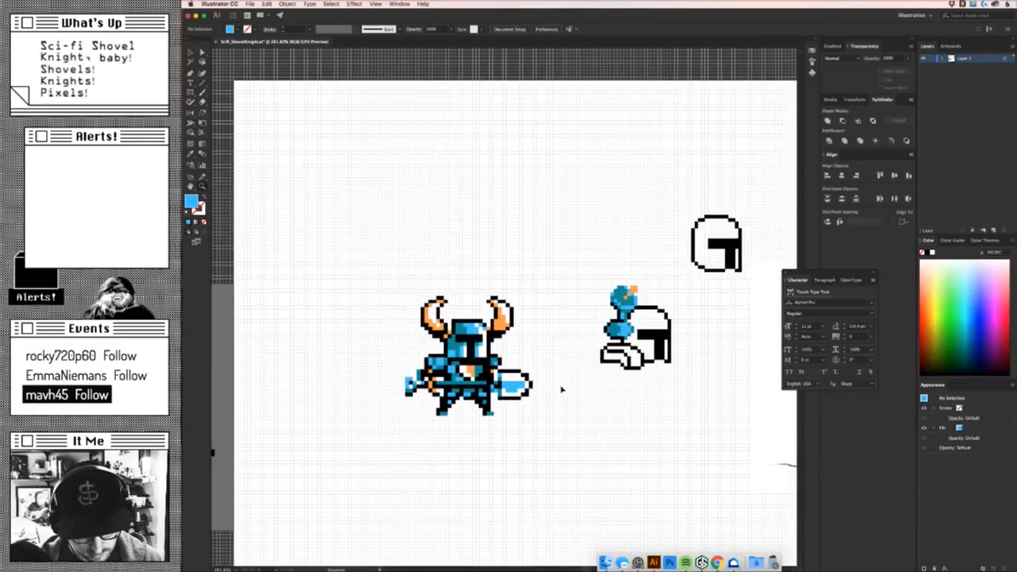
View the Mega Man boss screenshot in Chrome, and open the recent file Family_Portrait.ai in Illustrator to examine its pixel art.
{"action": "left_click", "coordinate": [716, 562]}
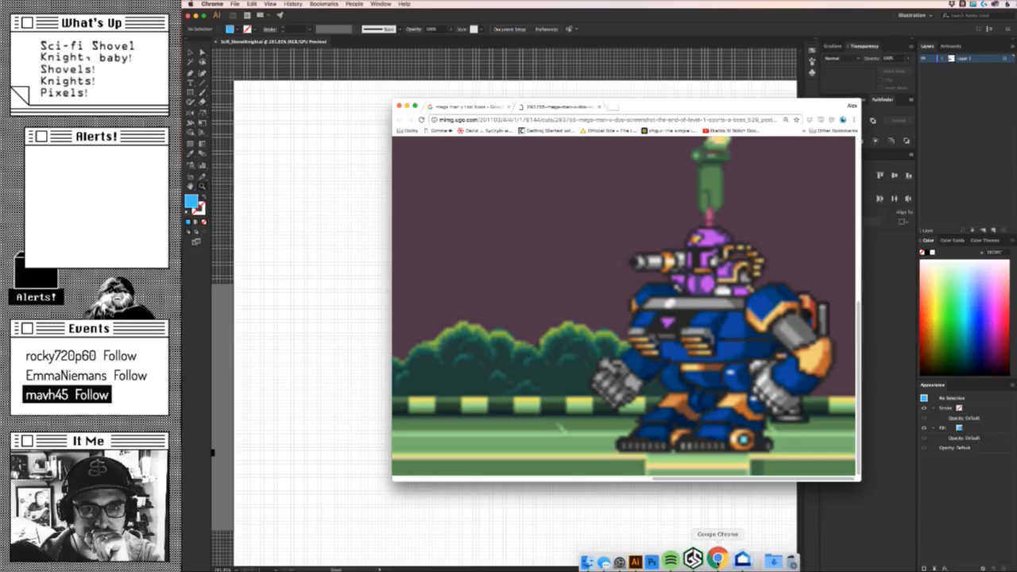
{"action": "left_click", "coordinate": [387, 204]}
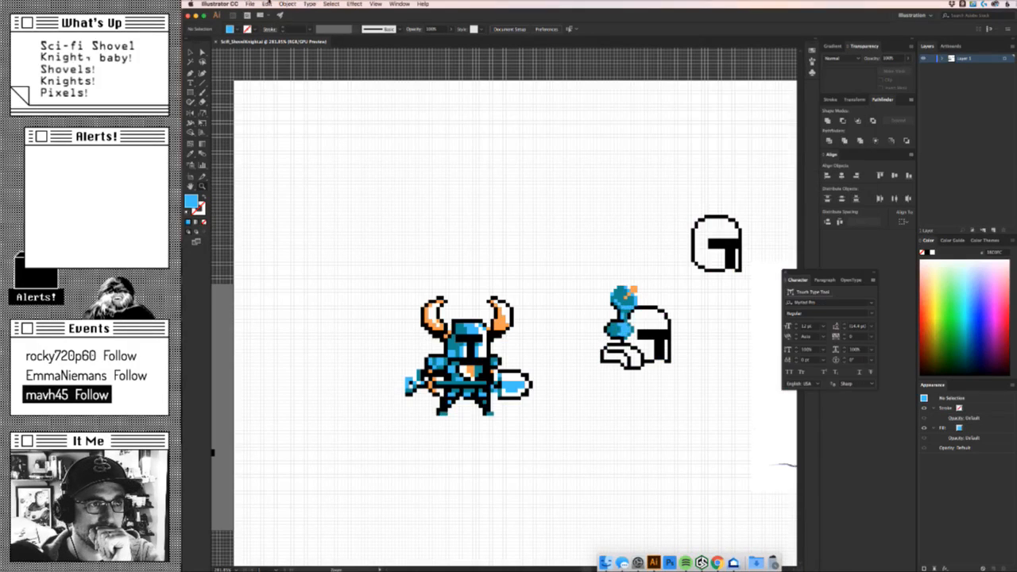
{"action": "left_click", "coordinate": [249, 4]}
{"action": "mouse_move", "coordinate": [271, 37]}
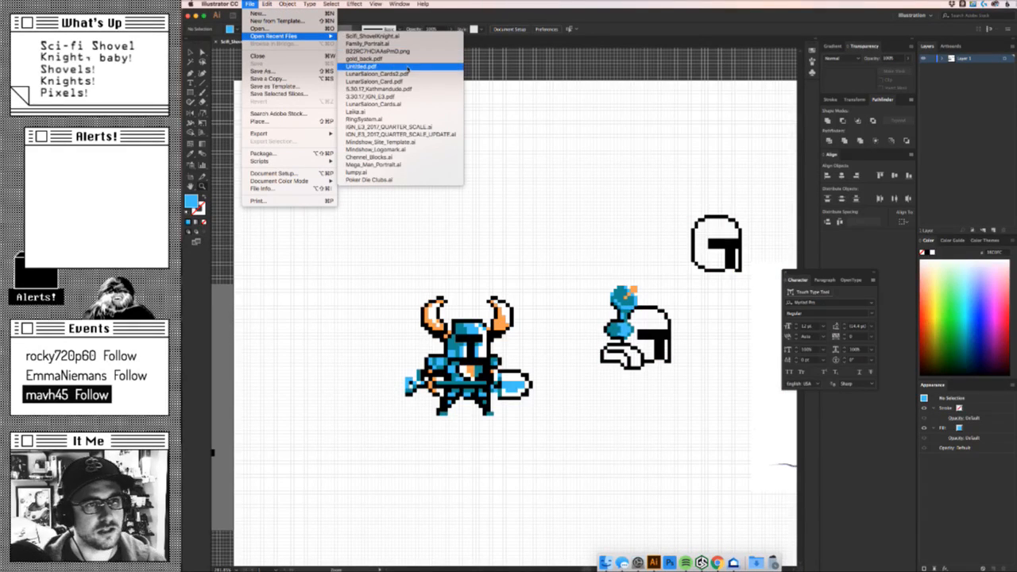
{"action": "left_click", "coordinate": [405, 45]}
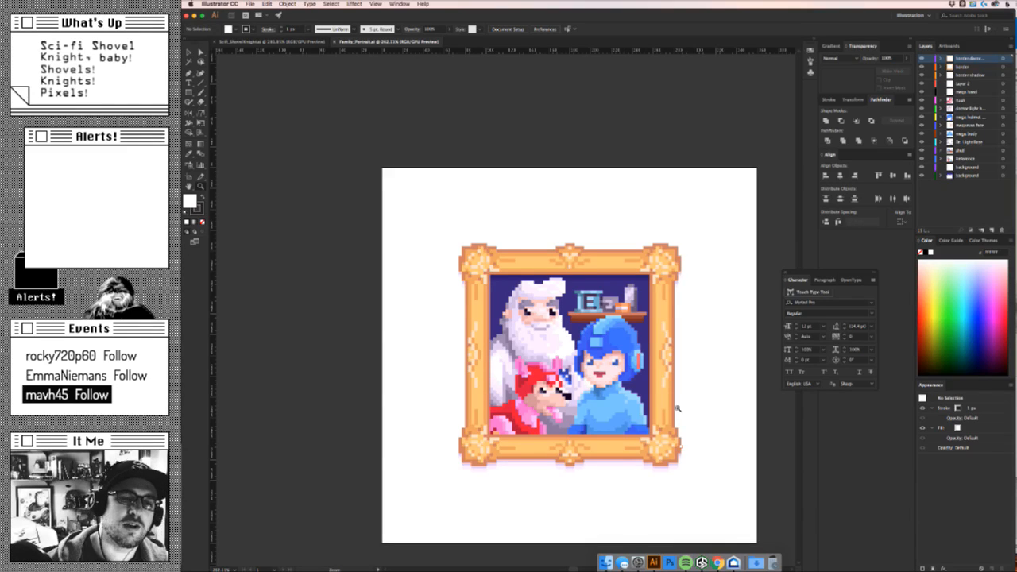
{"action": "left_click", "coordinate": [287, 44]}
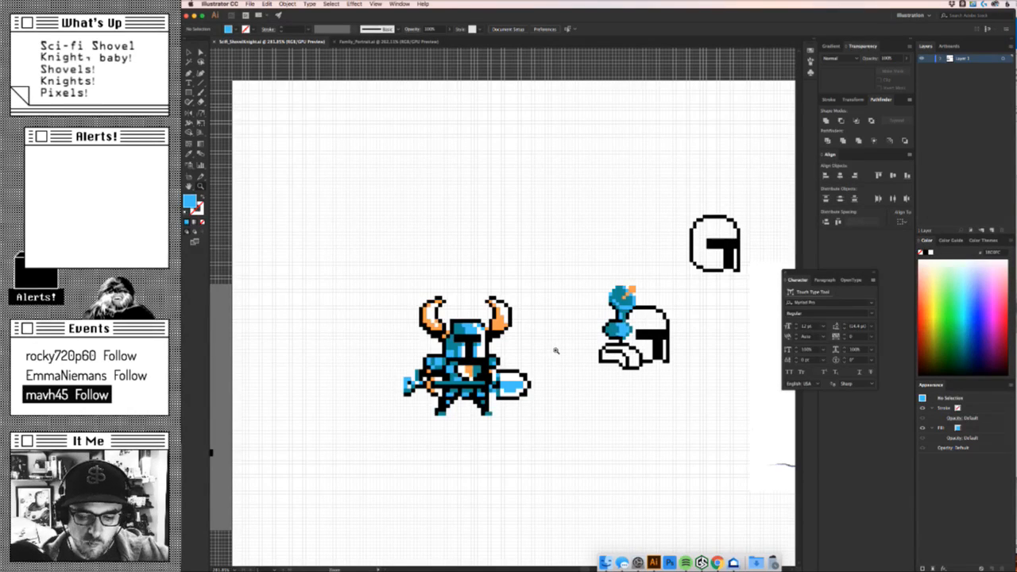
{"action": "key", "text": "super+Tab"}
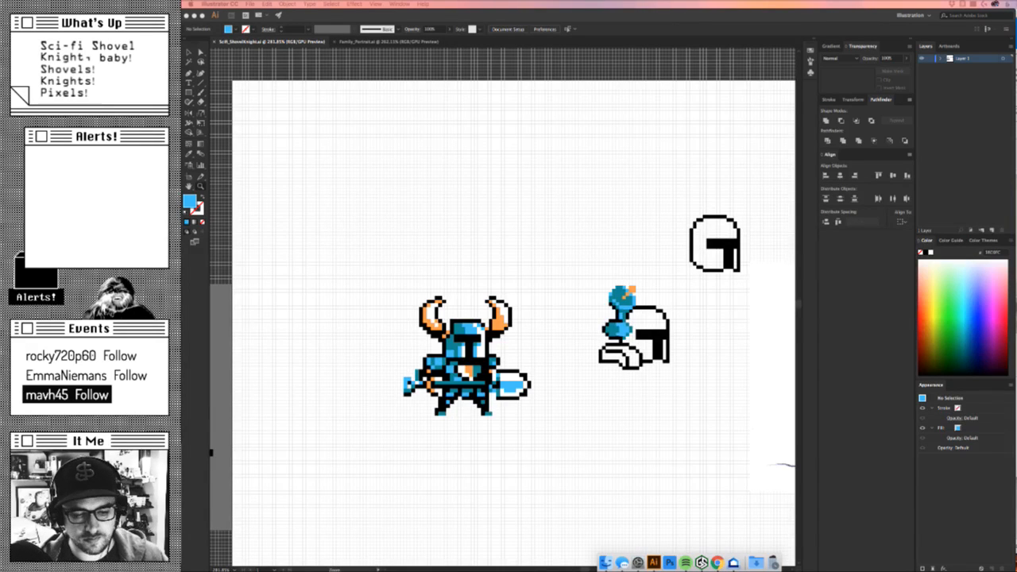
{"action": "left_click", "coordinate": [596, 278]}
{"action": "left_click_drag", "start_coordinate": [600, 283], "coordinate": [523, 243]}
{"action": "left_click_drag", "start_coordinate": [612, 281], "coordinate": [651, 273]}
{"action": "left_click_drag", "start_coordinate": [638, 314], "coordinate": [456, 313]}
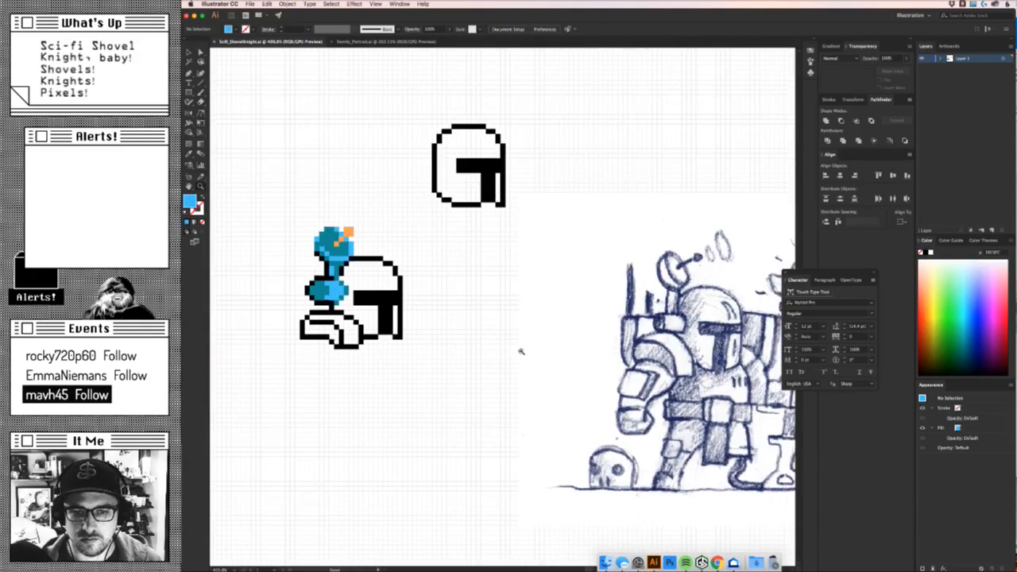
{"action": "key", "text": "v"}
{"action": "left_click_drag", "start_coordinate": [645, 374], "coordinate": [564, 380]}
{"action": "key", "text": "super+z"}
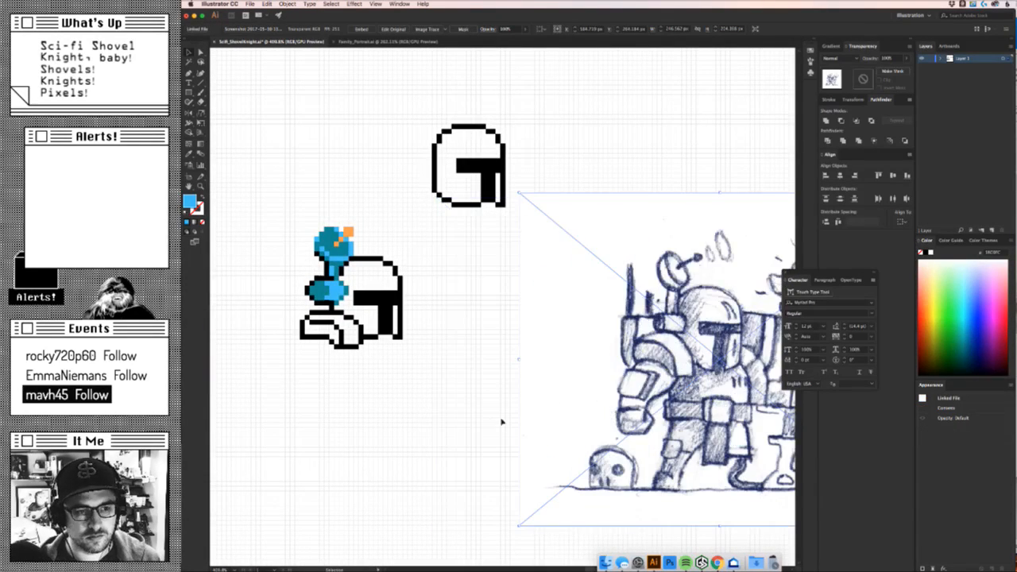
Build a black pixel outline running left from beneath the oval joint and straight down beside the shoulder pad.
{"action": "key", "text": "z"}
{"action": "left_click_drag", "start_coordinate": [352, 382], "coordinate": [490, 415]}
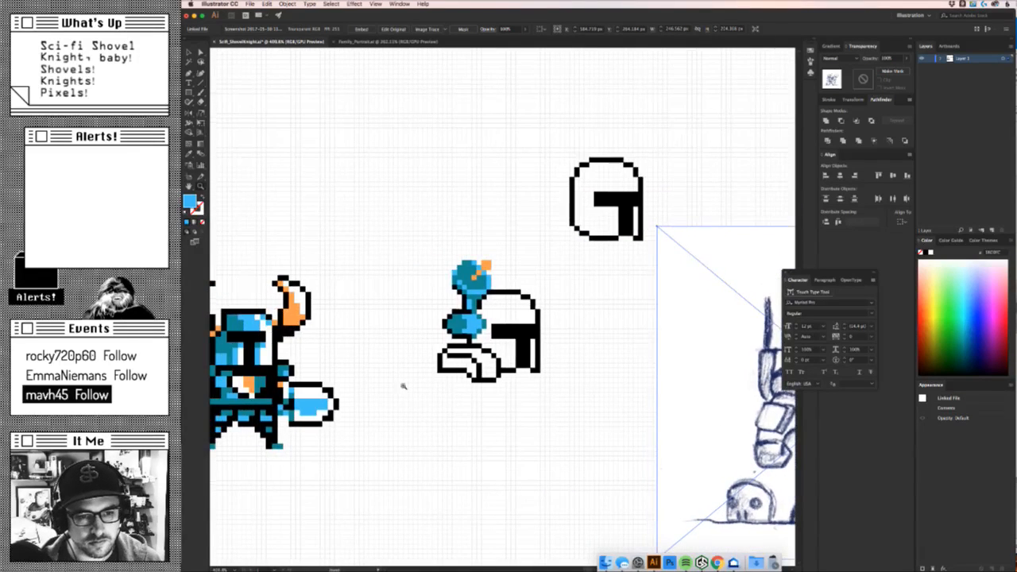
{"action": "key", "text": "v"}
{"action": "left_click", "coordinate": [424, 367]}
{"action": "mouse_move", "coordinate": [416, 359]}
{"action": "left_mouse_down"}
{"action": "mouse_move", "coordinate": [442, 356]}
{"action": "mouse_move", "coordinate": [463, 326]}
{"action": "mouse_move", "coordinate": [433, 327]}
{"action": "mouse_move", "coordinate": [436, 383]}
{"action": "left_mouse_up"}
{"action": "left_click", "coordinate": [472, 339]}
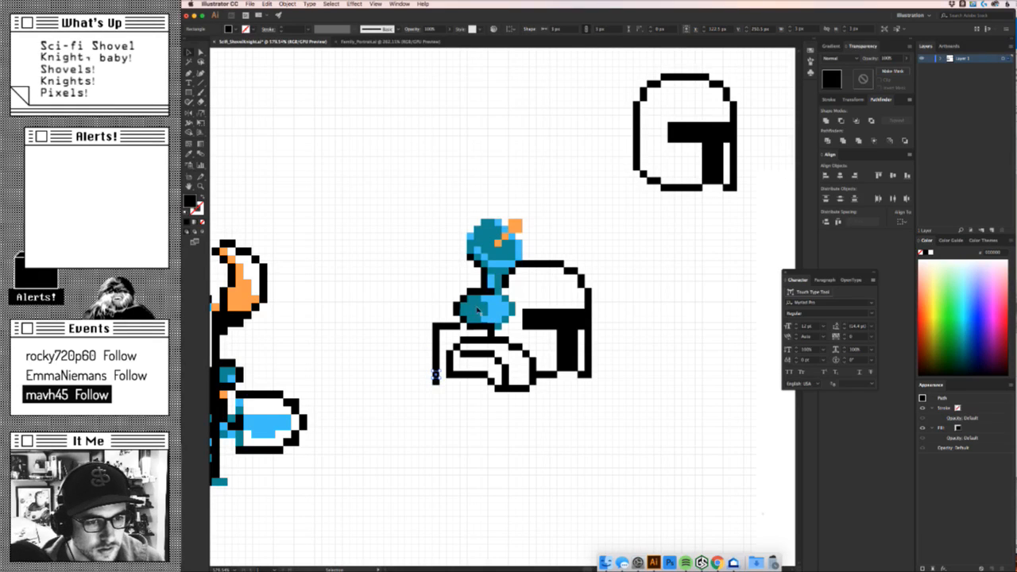
Delete the top corner pixel of the new outline beside the shoulder pad to round it off.
{"action": "key", "text": "super+shift+a"}
{"action": "left_click_drag", "start_coordinate": [436, 326], "coordinate": [422, 319]}
{"action": "key", "text": "Delete"}
{"action": "key", "text": "super+space"}
{"action": "left_click_drag", "start_coordinate": [488, 392], "coordinate": [450, 420]}
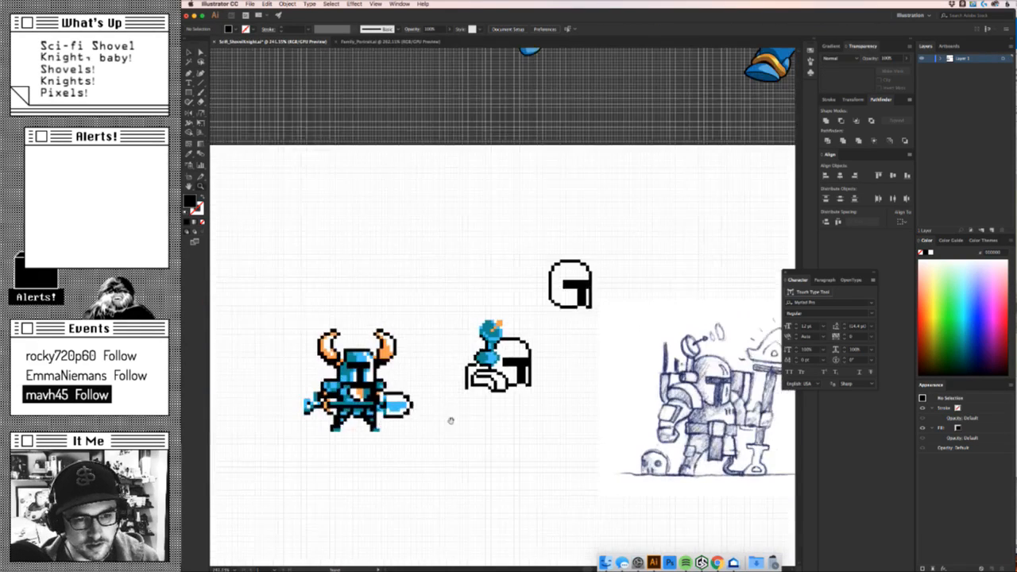
{"action": "scroll", "coordinate": [451, 420], "scroll_direction": "right", "scroll_amount": 3}
{"action": "left_click", "coordinate": [429, 395]}
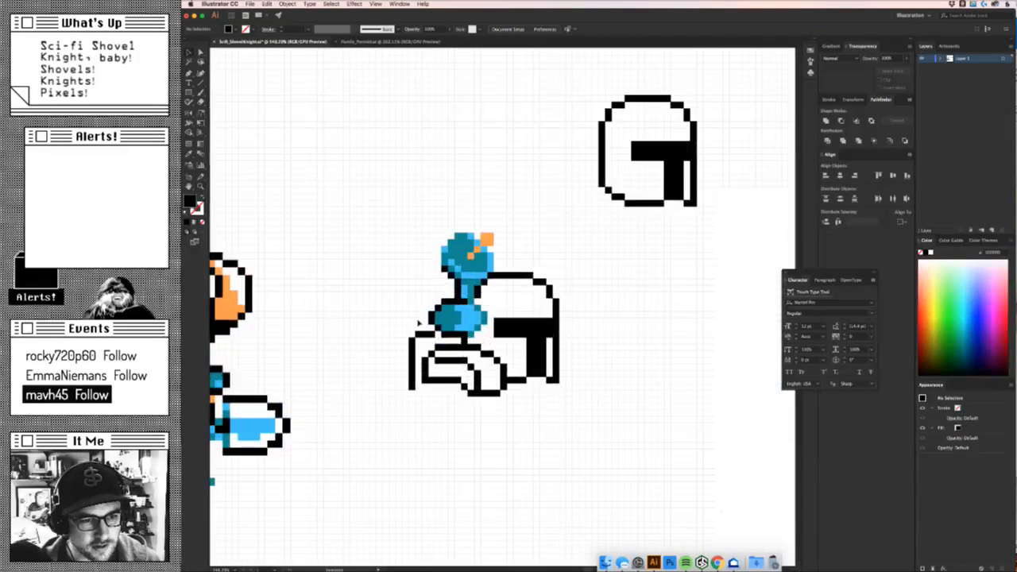
Duplicate the vertical outline and its adjoining top pixel three pixels to the left.
{"action": "left_click", "coordinate": [413, 386]}
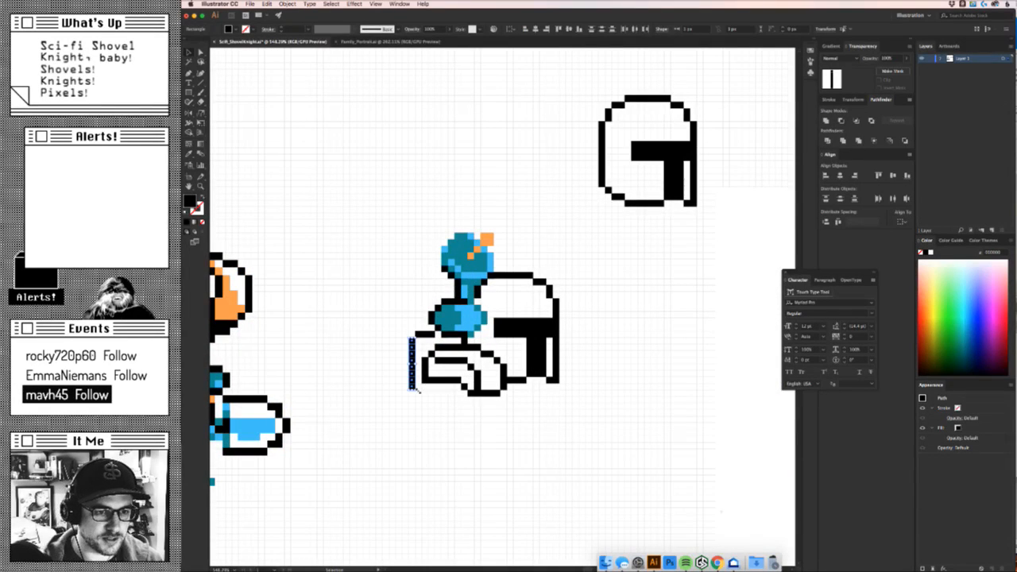
{"action": "left_click", "coordinate": [419, 332], "text": "shift"}
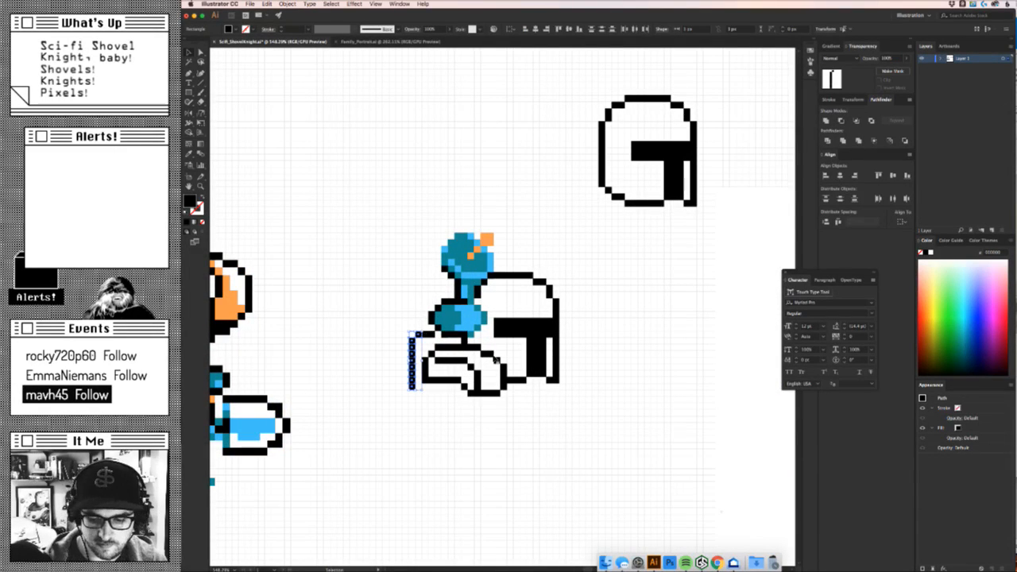
{"action": "key", "text": "Left"}
{"action": "key", "text": "Left"}
{"action": "key", "text": "Left"}
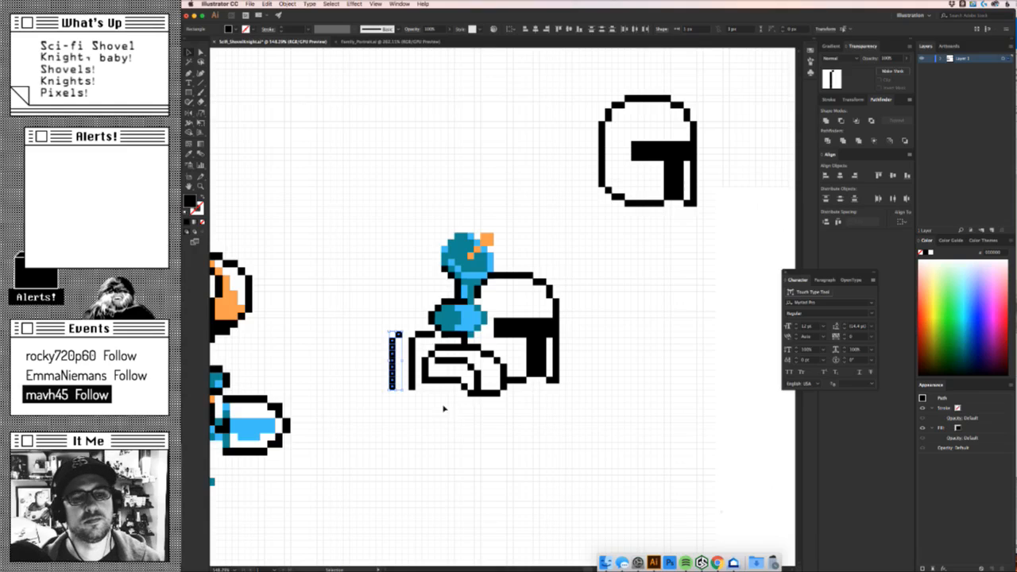
Move the inner vertical outline beside the shoulder pad, with its two adjoining top pixels, one pixel right.
{"action": "left_click", "coordinate": [429, 412]}
{"action": "left_click_drag", "start_coordinate": [406, 392], "coordinate": [420, 330]}
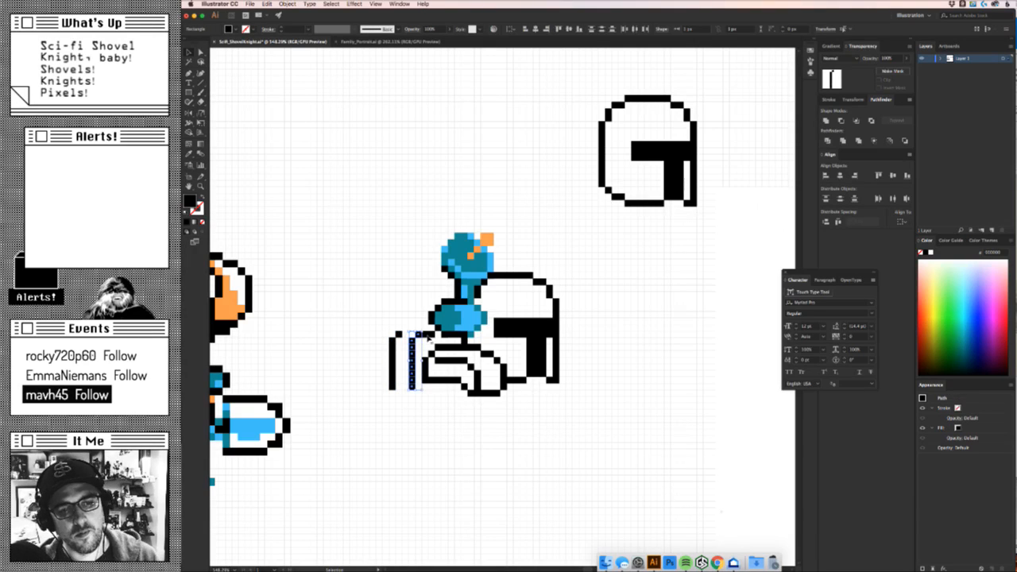
{"action": "left_click", "coordinate": [429, 337], "text": "shift"}
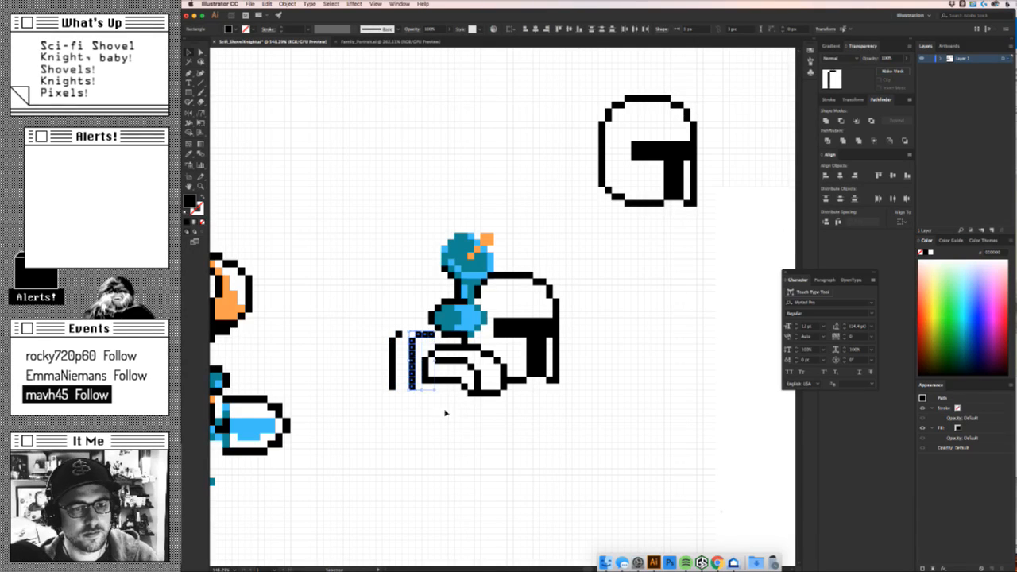
{"action": "key", "text": "Right"}
{"action": "left_click", "coordinate": [469, 451]}
Delete the redundant outline pixels doubling the shoulder pad's edge, and shift the remaining stub one pixel right onto that edge.
{"action": "key", "text": "z"}
{"action": "left_click_drag", "start_coordinate": [443, 430], "coordinate": [421, 376]}
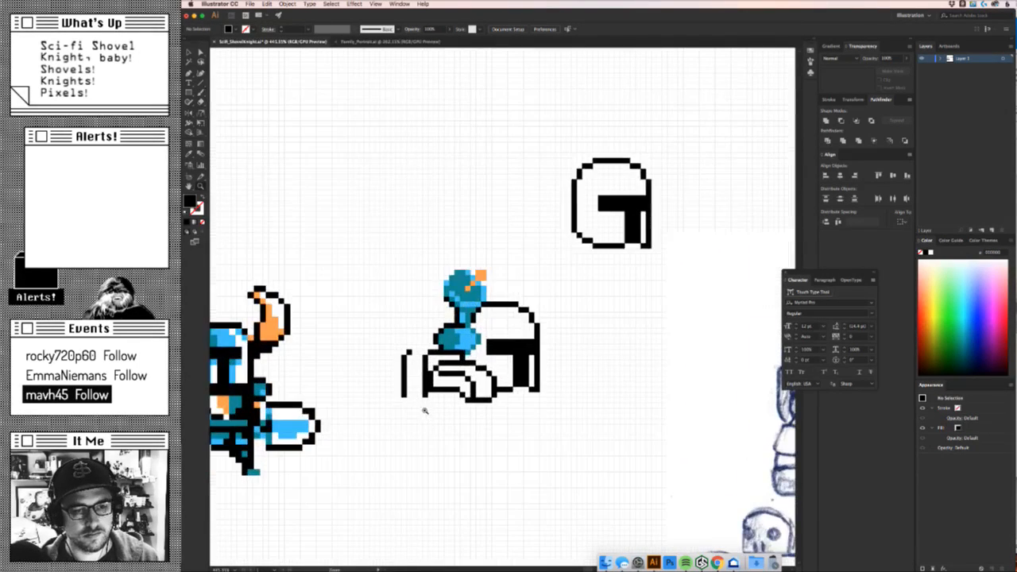
{"action": "key", "text": "v"}
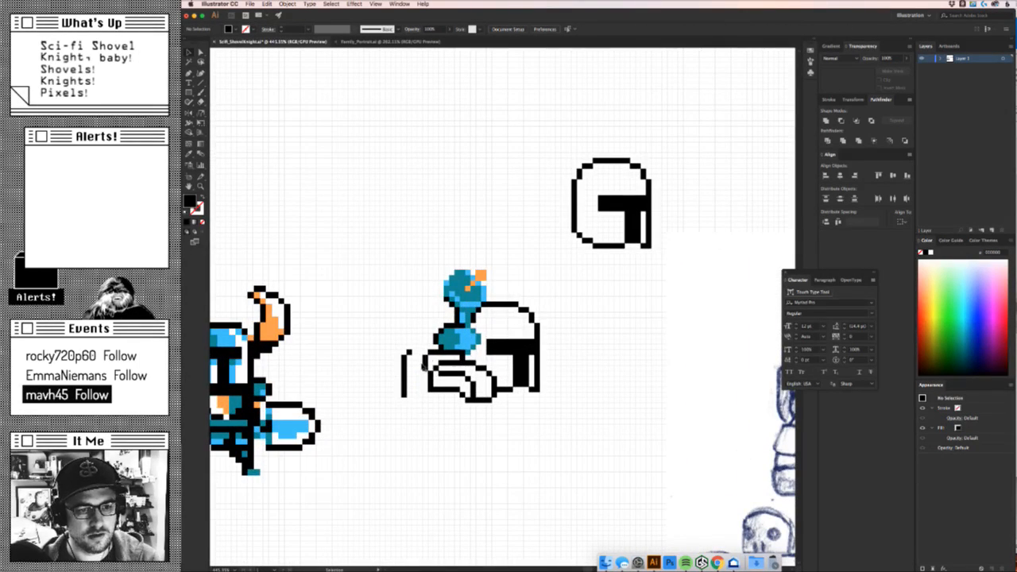
{"action": "left_click", "coordinate": [429, 358]}
{"action": "key", "text": "Delete"}
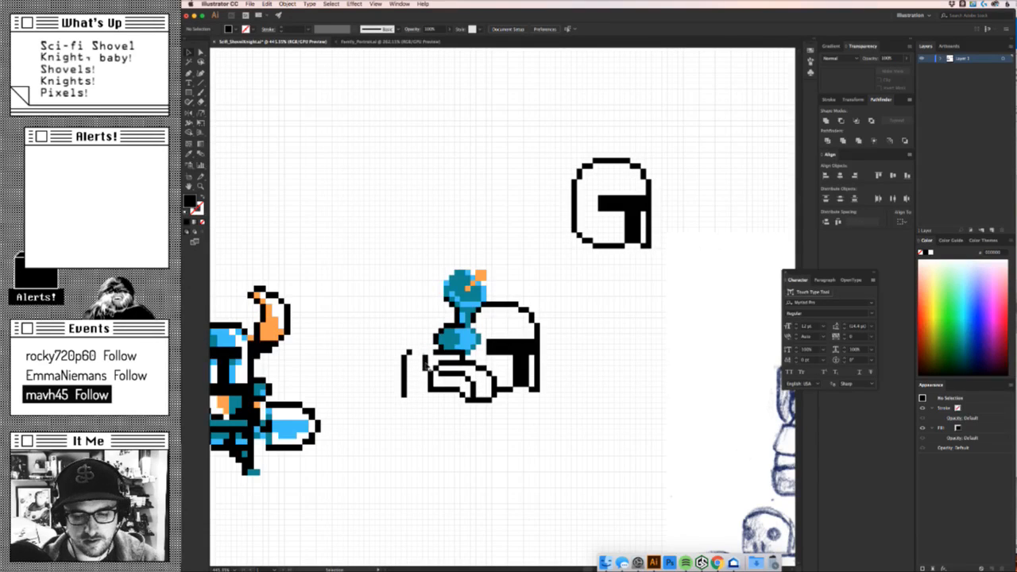
{"action": "left_click_drag", "start_coordinate": [427, 366], "coordinate": [432, 366]}
{"action": "left_click", "coordinate": [452, 435]}
Move the pack's outer vertical outline and its top pixel one pixel right.
{"action": "key", "text": "z"}
{"action": "mouse_move", "coordinate": [475, 448]}
{"action": "left_mouse_down"}
{"action": "mouse_move", "coordinate": [422, 467]}
{"action": "mouse_move", "coordinate": [472, 445]}
{"action": "left_mouse_up"}
{"action": "key", "text": "v"}
{"action": "left_click_drag", "start_coordinate": [395, 439], "coordinate": [422, 334]}
{"action": "left_click", "coordinate": [429, 449]}
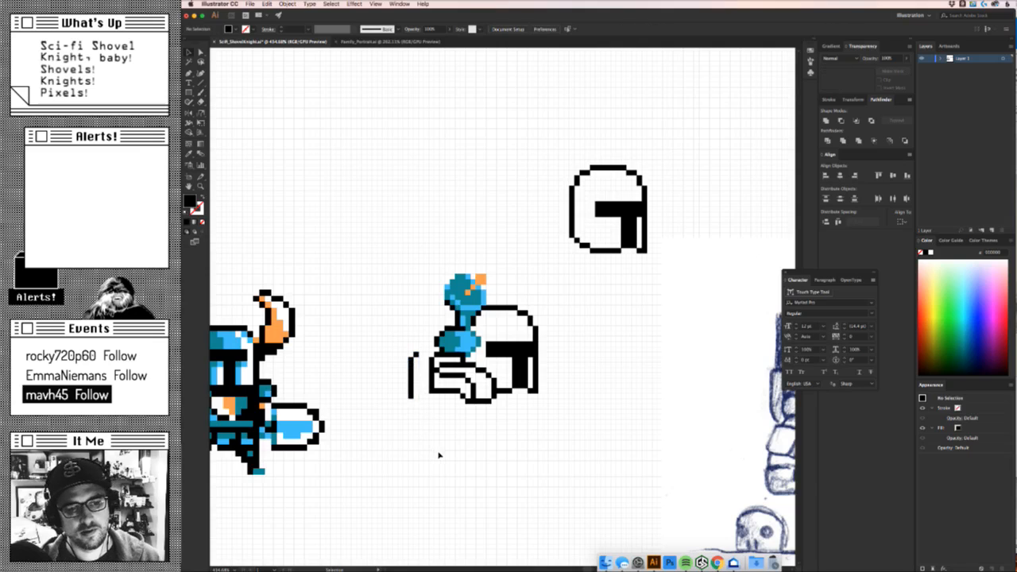
Duplicate the outer outline's top pixel rightward to bridge the gap to the inner outline.
{"action": "left_click", "coordinate": [416, 355]}
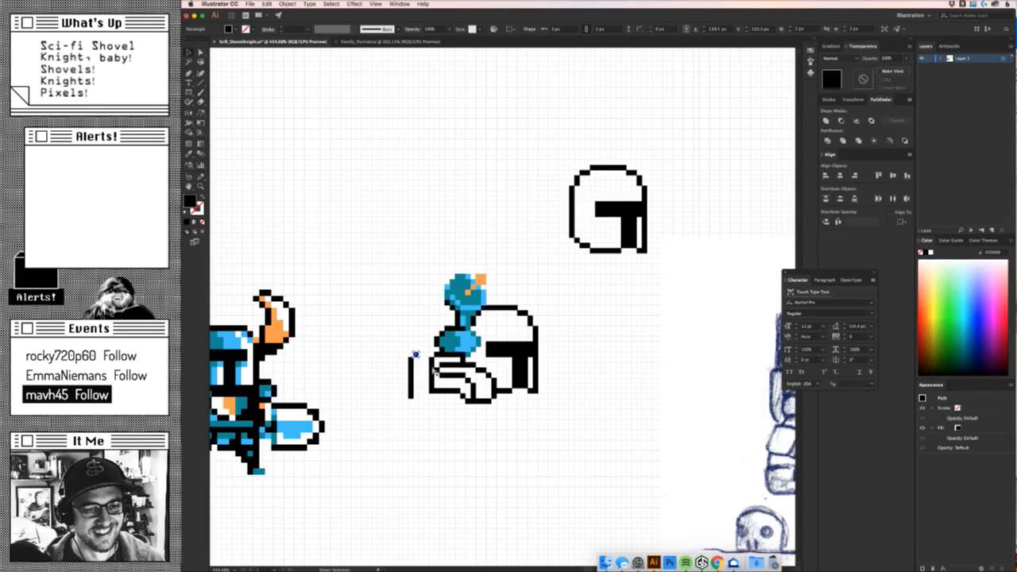
{"action": "key", "text": "a"}
{"action": "key", "text": "alt+Right"}
Try placing an extra black pixel above the pack's top edge.
{"action": "key", "text": "alt+Up"}
{"action": "key", "text": "Left"}
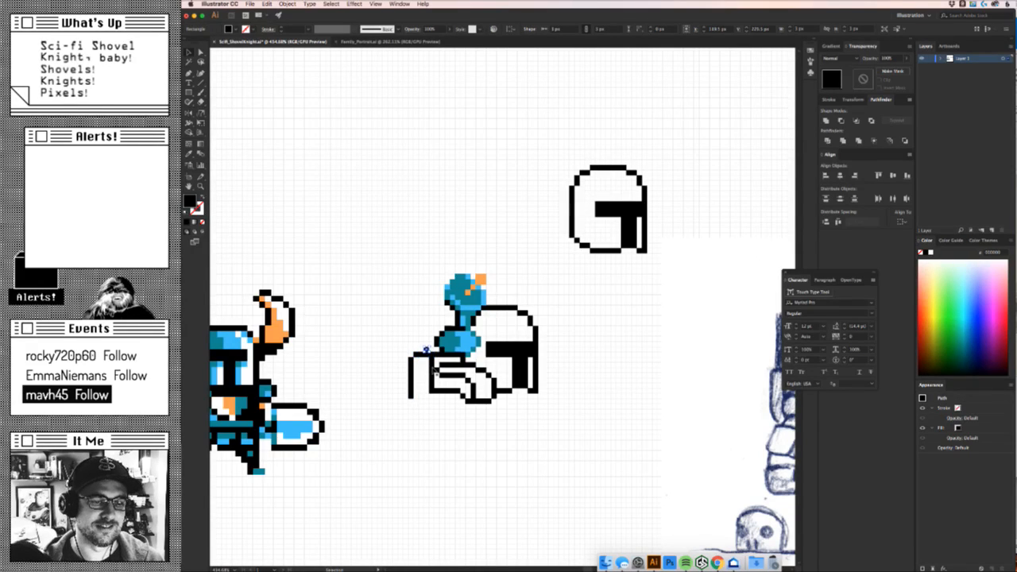
{"action": "key", "text": "Up"}
{"action": "key", "text": "Left"}
{"action": "key", "text": "Right"}
{"action": "key", "text": "Down"}
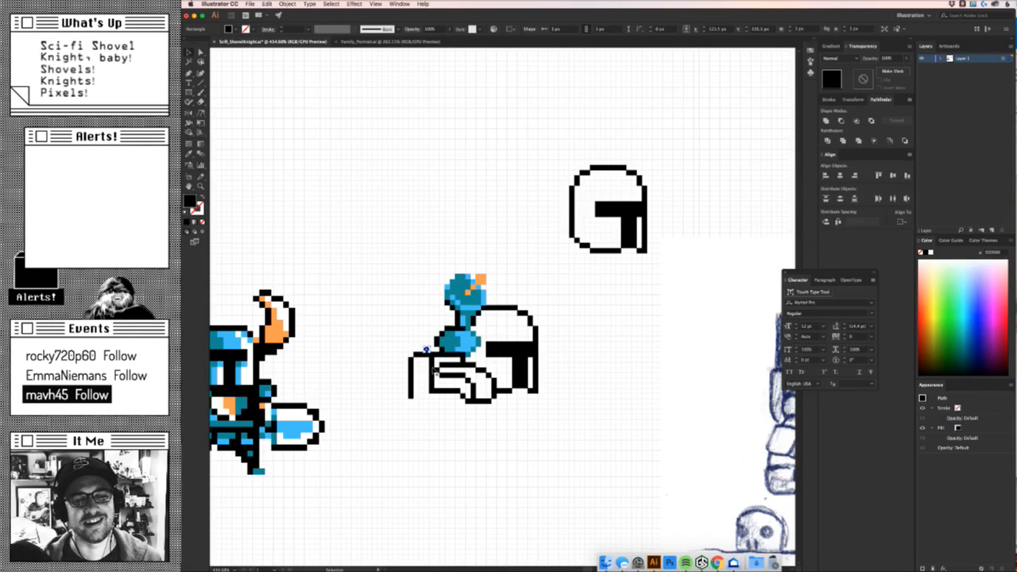
{"action": "key", "text": "Left"}
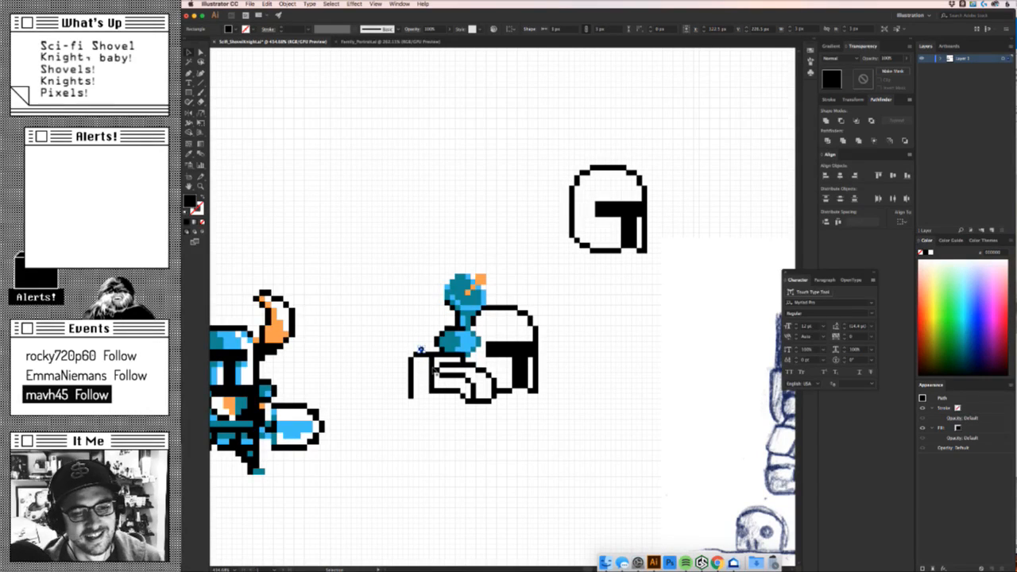
{"action": "left_click", "coordinate": [396, 356]}
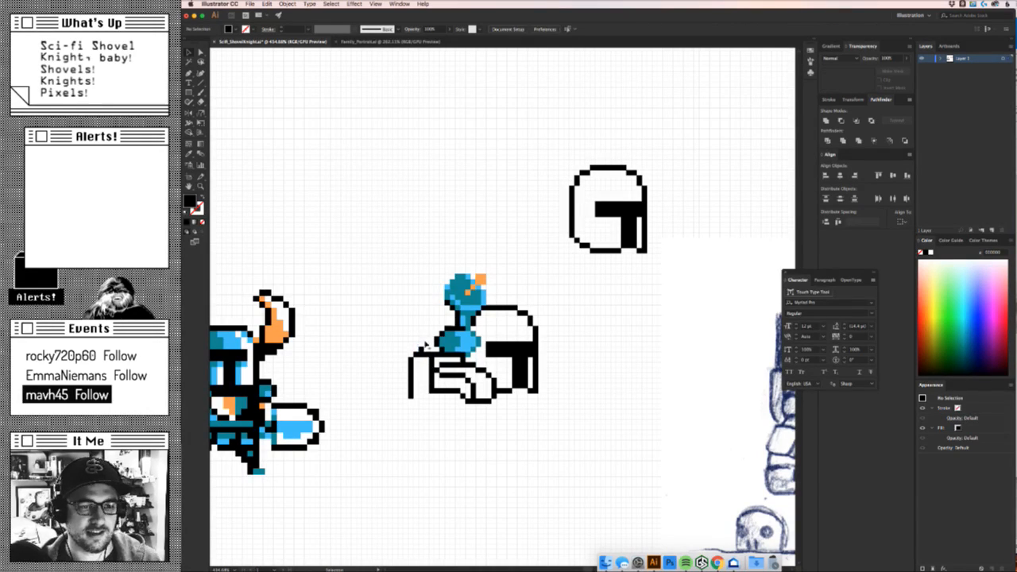
Raise the pack's outer outline, its top edge and the upper end of the inner outline by one pixel.
{"action": "scroll", "coordinate": [425, 346], "scroll_direction": "up", "scroll_amount": 3}
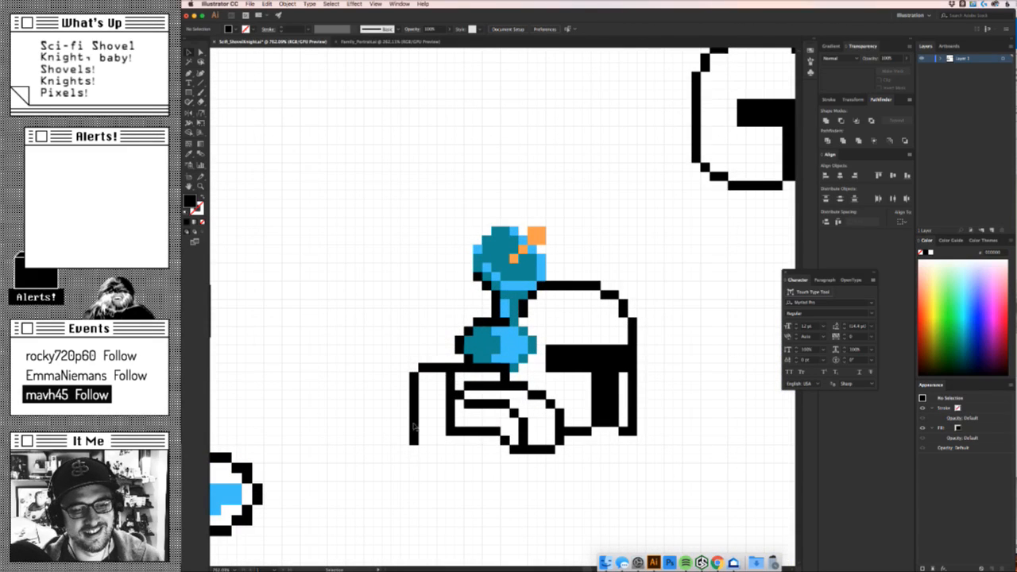
{"action": "left_click_drag", "start_coordinate": [399, 456], "coordinate": [445, 347]}
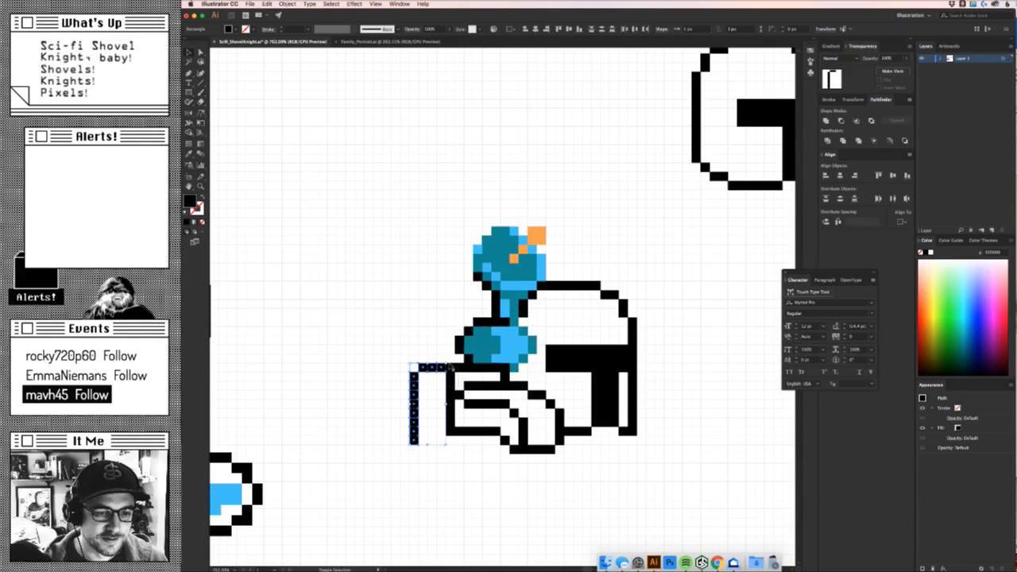
{"action": "key", "text": "Up"}
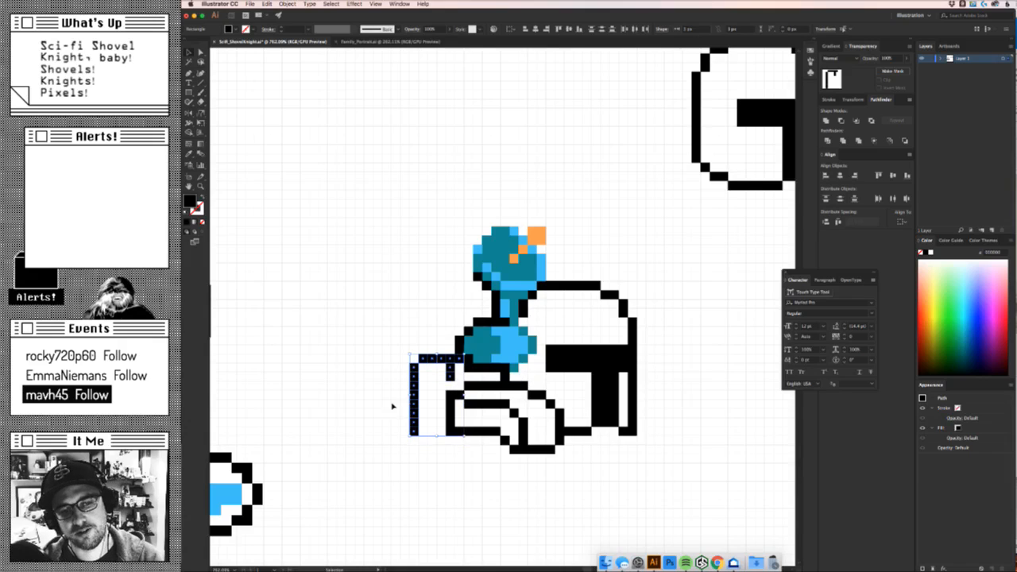
{"action": "left_click", "coordinate": [424, 408]}
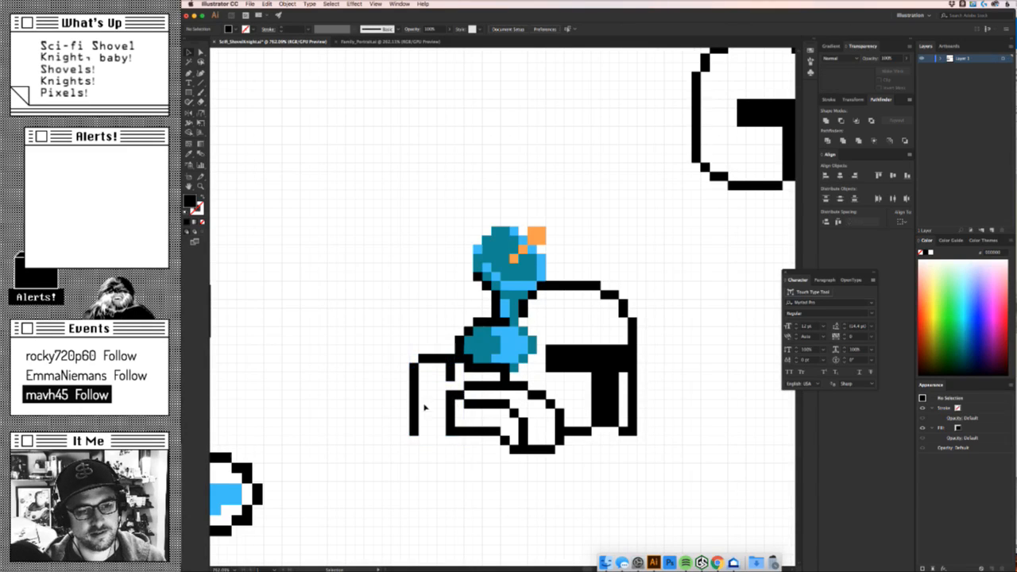
Close the gap in the inner outline and build a thin black antenna with a wider base on the pack's top edge.
{"action": "left_click", "coordinate": [449, 378]}
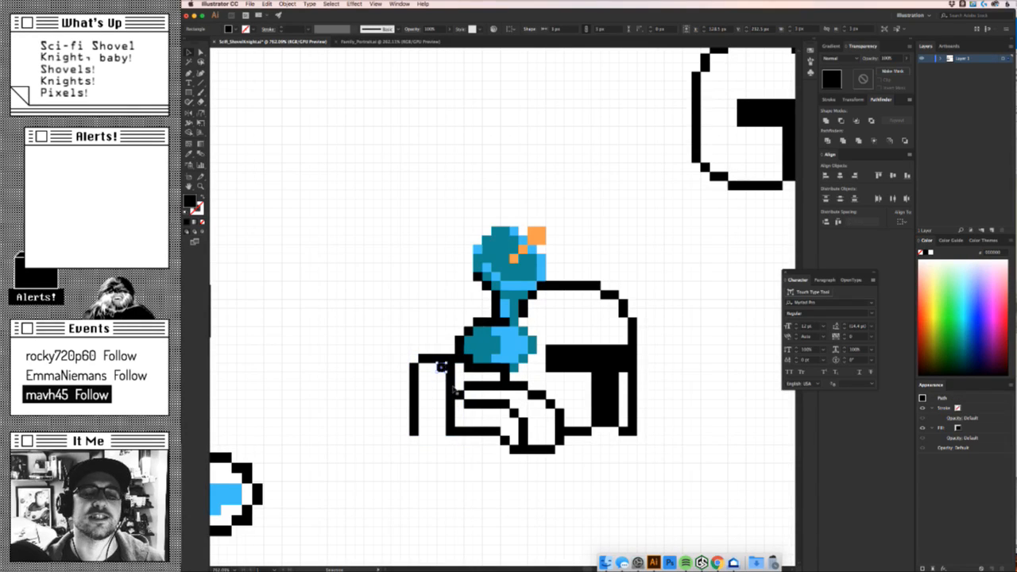
{"action": "left_click_drag", "start_coordinate": [441, 349], "coordinate": [432, 272]}
{"action": "key", "text": "Delete"}
Recolour two upper light-blue pixels of the oval joint white, sampling the shovel blade of the reference Shovel Knight sprite.
{"action": "key", "text": "z"}
{"action": "left_click_drag", "start_coordinate": [661, 347], "coordinate": [211, 467]}
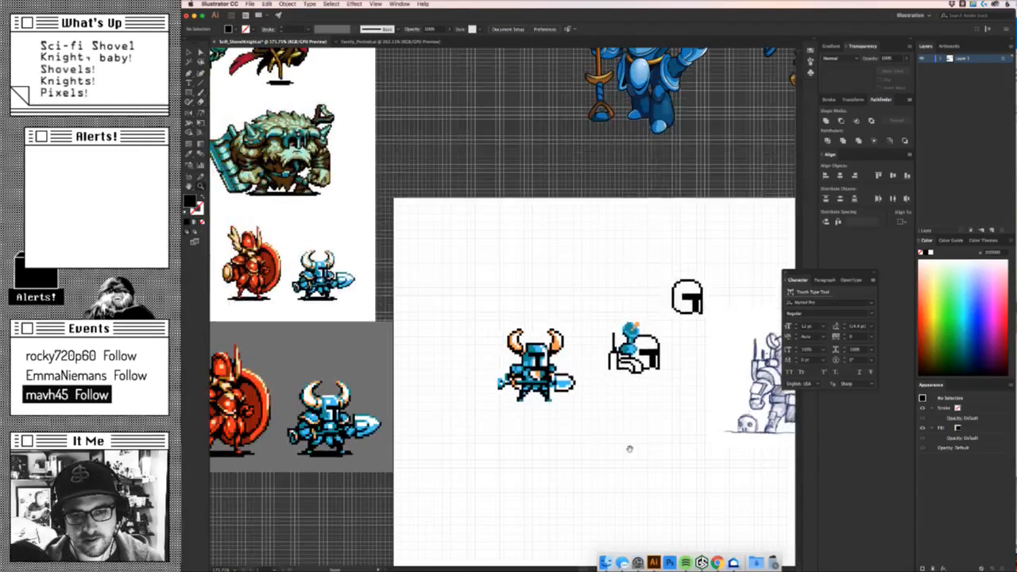
{"action": "scroll", "coordinate": [640, 441], "scroll_direction": "right", "scroll_amount": 5}
{"action": "scroll", "coordinate": [640, 442], "scroll_direction": "down", "scroll_amount": 2}
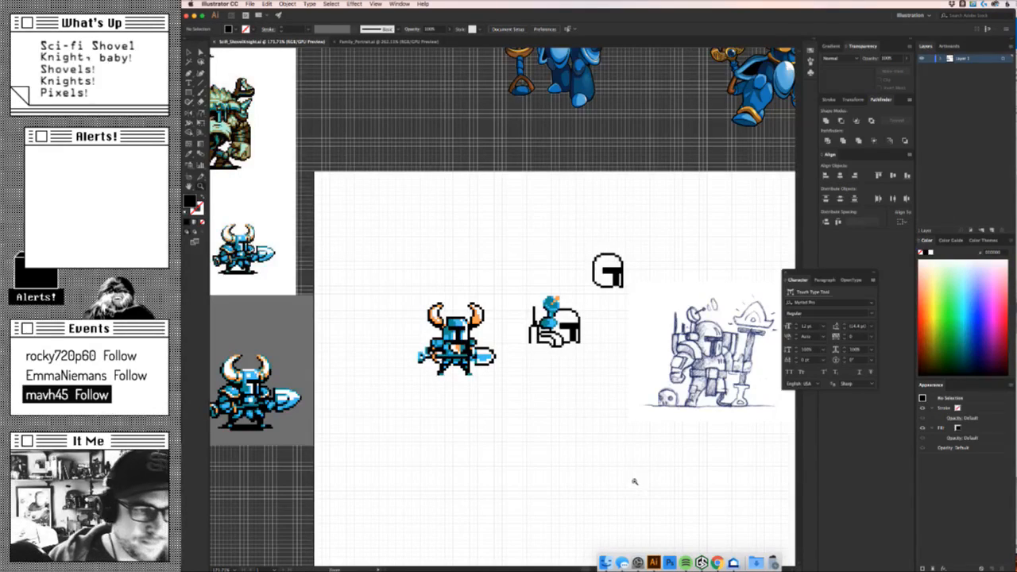
{"action": "key", "text": "v"}
{"action": "key", "text": "z"}
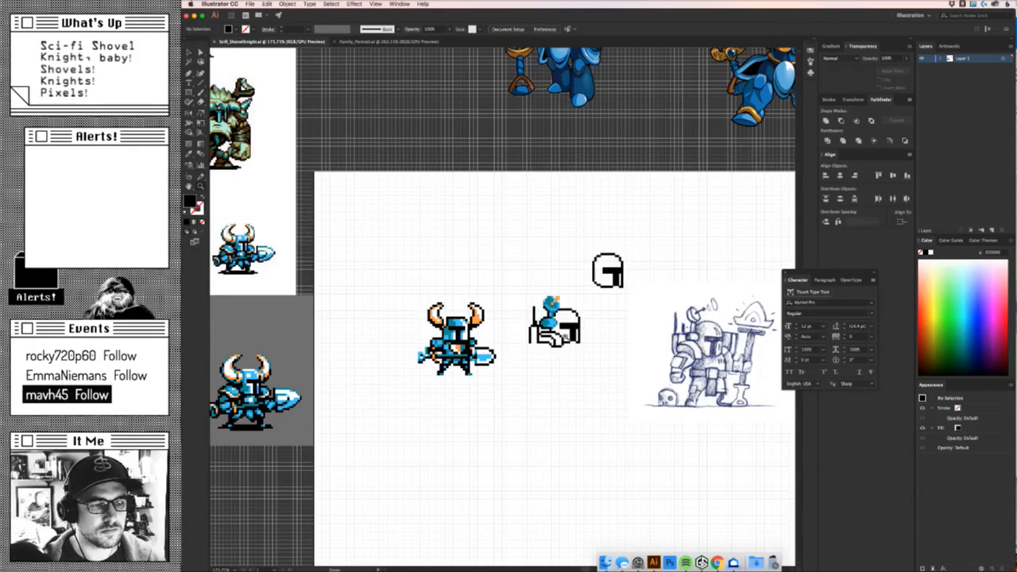
{"action": "mouse_move", "coordinate": [508, 335]}
{"action": "left_mouse_down"}
{"action": "mouse_move", "coordinate": [666, 294]}
{"action": "mouse_move", "coordinate": [580, 332]}
{"action": "mouse_move", "coordinate": [594, 299]}
{"action": "left_mouse_up"}
{"action": "left_click", "coordinate": [580, 317]}
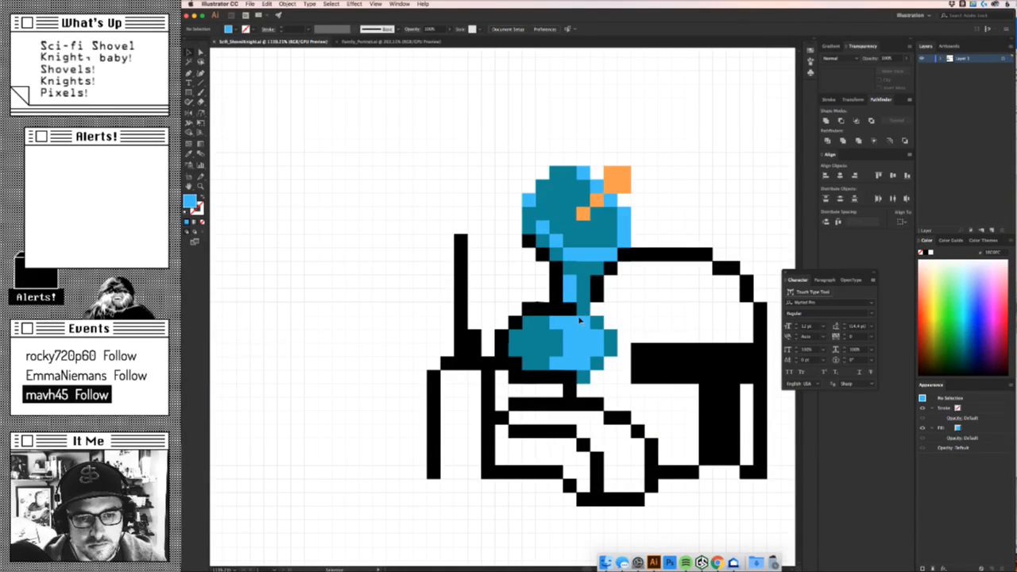
{"action": "left_click", "coordinate": [595, 349], "text": "shift"}
{"action": "key", "text": "z"}
{"action": "left_click_drag", "start_coordinate": [595, 370], "coordinate": [526, 390]}
{"action": "left_click_drag", "start_coordinate": [526, 390], "coordinate": [849, 282]}
{"action": "left_click_drag", "start_coordinate": [371, 399], "coordinate": [548, 357]}
{"action": "key", "text": "u"}
{"action": "key", "text": "i"}
{"action": "left_click", "coordinate": [541, 347]}
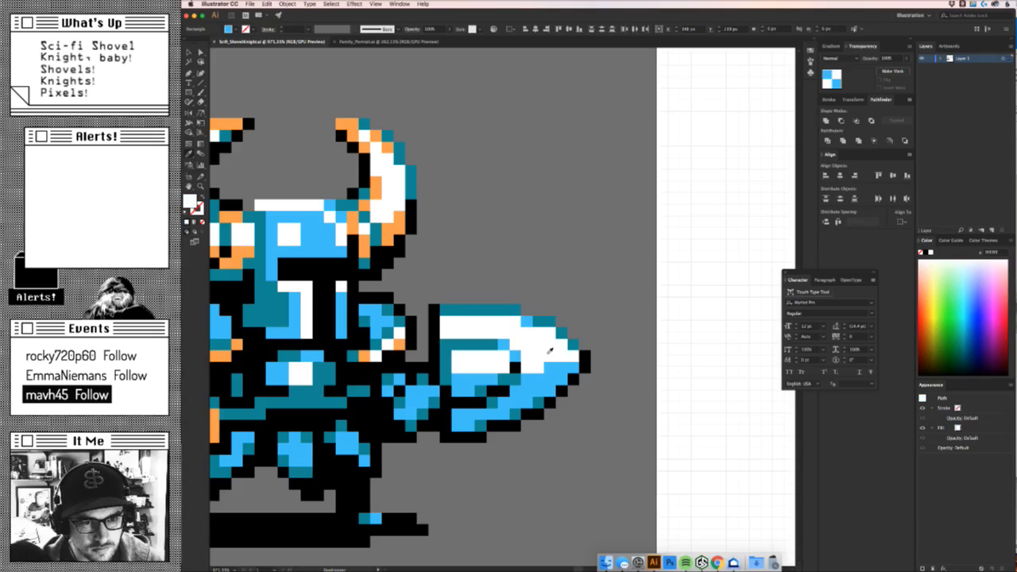
Recolour the light-blue pixels on the antenna dish's right edge and bottom centre white, sampling the oval joint's highlight.
{"action": "key", "text": "z"}
{"action": "left_click_drag", "start_coordinate": [670, 363], "coordinate": [546, 432]}
{"action": "left_click_drag", "start_coordinate": [546, 432], "coordinate": [418, 439]}
{"action": "left_click_drag", "start_coordinate": [779, 409], "coordinate": [531, 465]}
{"action": "key", "text": "v"}
{"action": "left_click", "coordinate": [532, 465]}
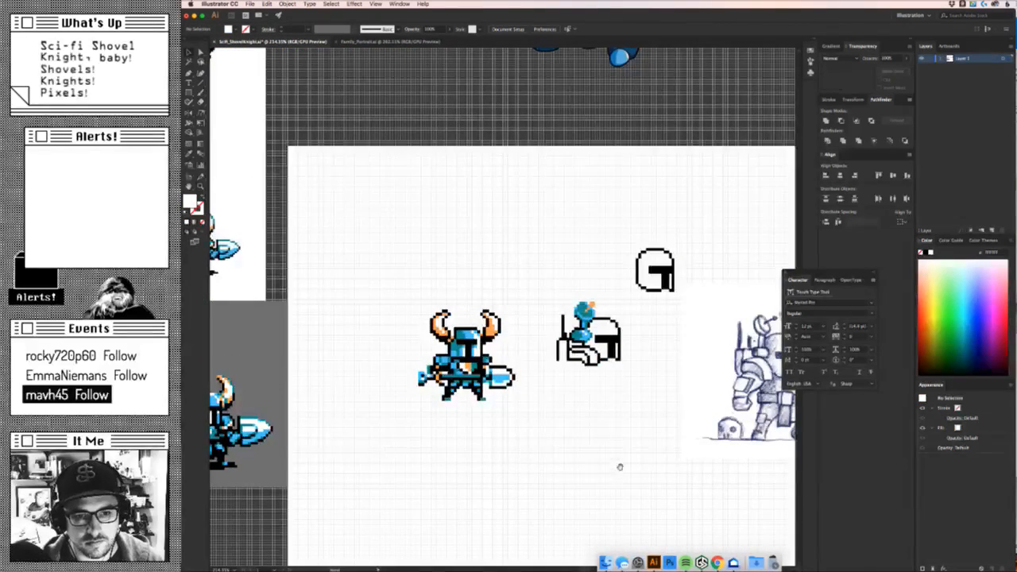
{"action": "left_click_drag", "start_coordinate": [646, 464], "coordinate": [622, 508]}
{"action": "left_click_drag", "start_coordinate": [573, 374], "coordinate": [728, 336]}
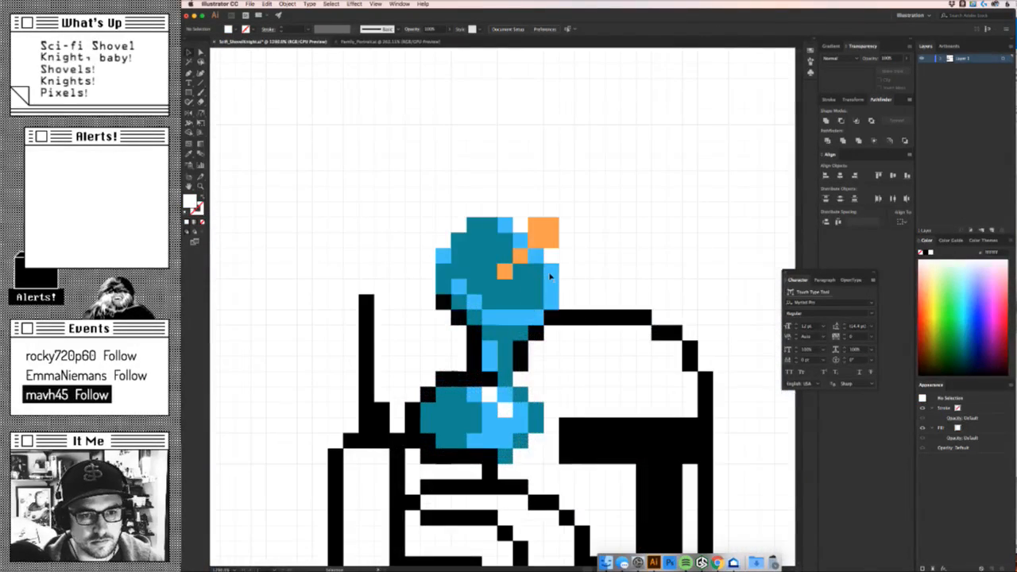
{"action": "left_click", "coordinate": [552, 269]}
{"action": "left_click", "coordinate": [556, 288], "text": "shift"}
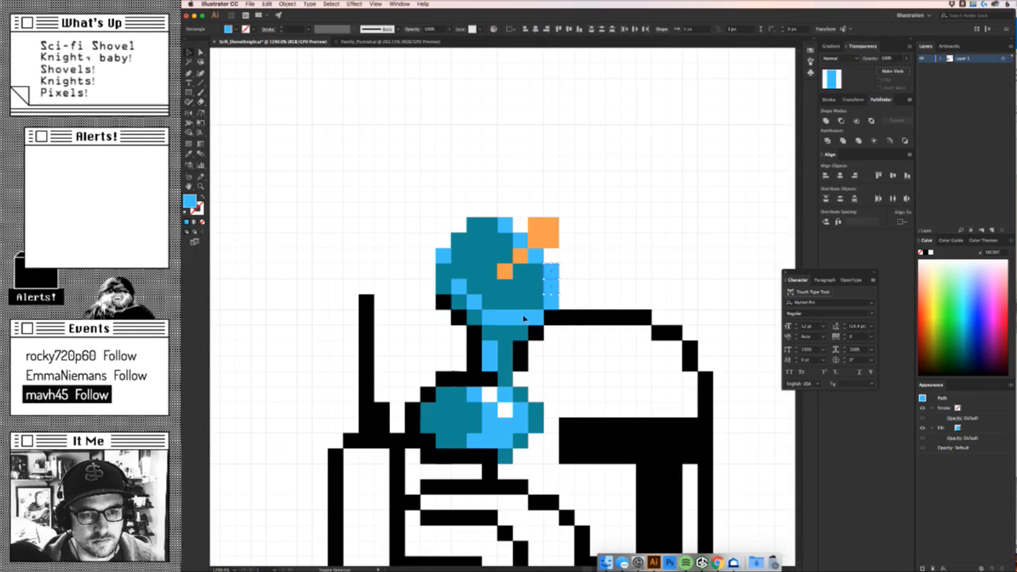
{"action": "left_click", "coordinate": [506, 322], "text": "shift"}
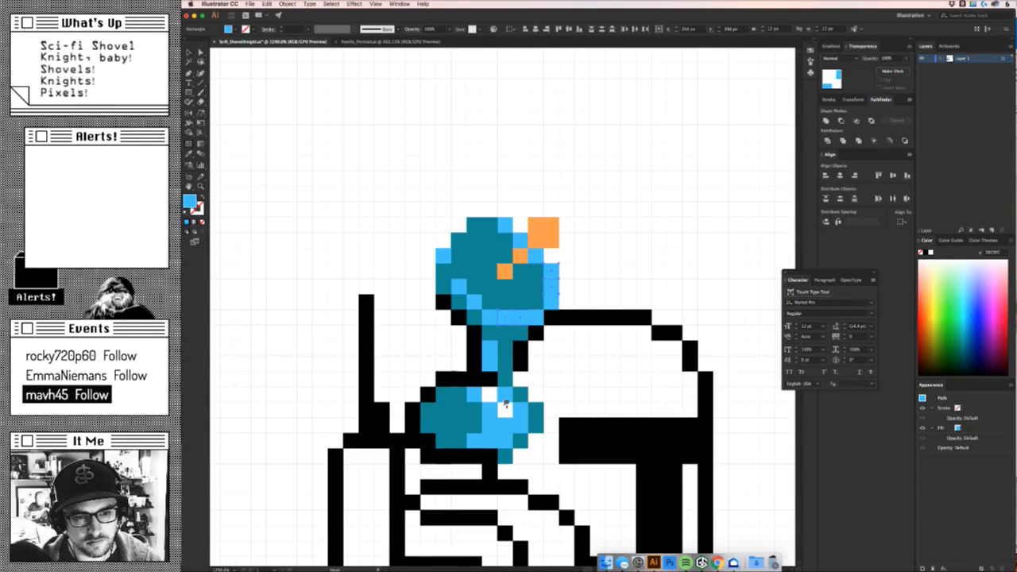
{"action": "key", "text": "i"}
{"action": "left_click", "coordinate": [505, 410]}
{"action": "left_click", "coordinate": [587, 385]}
{"action": "left_click_drag", "start_coordinate": [588, 385], "coordinate": [409, 416]}
{"action": "key", "text": "v"}
{"action": "key", "text": "z"}
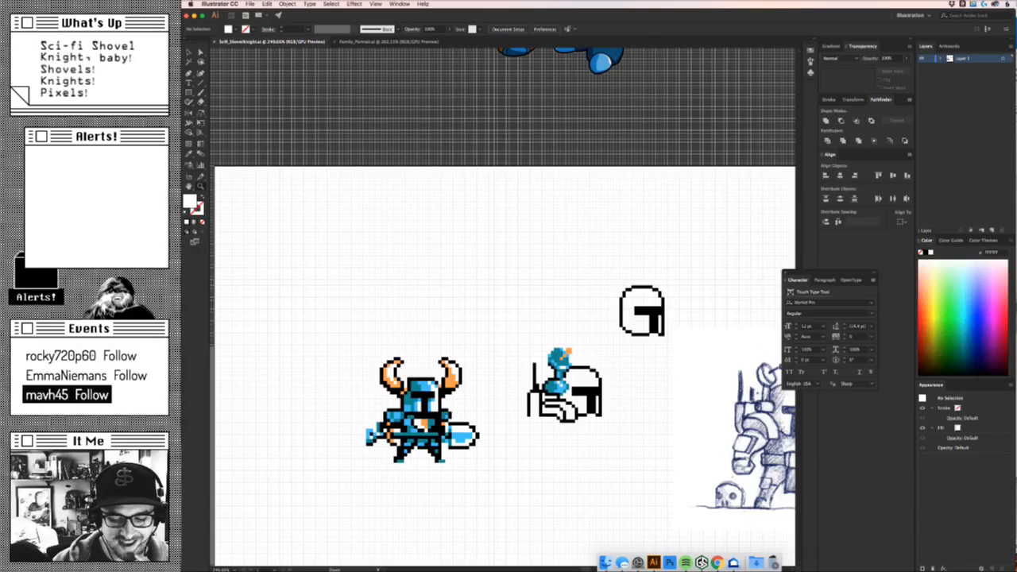
{"action": "key", "text": "super+Tab"}
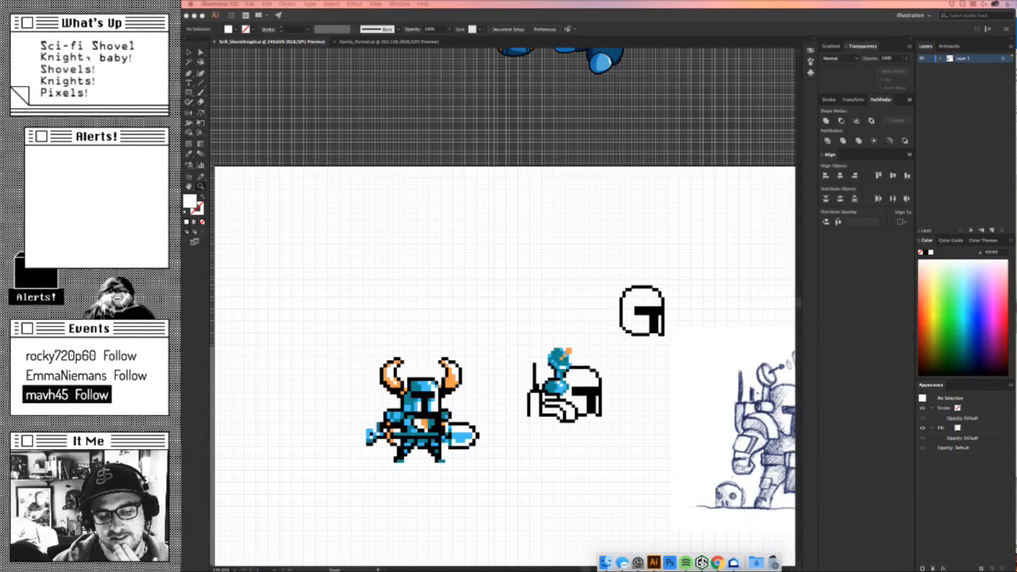
{"action": "left_click", "coordinate": [646, 483]}
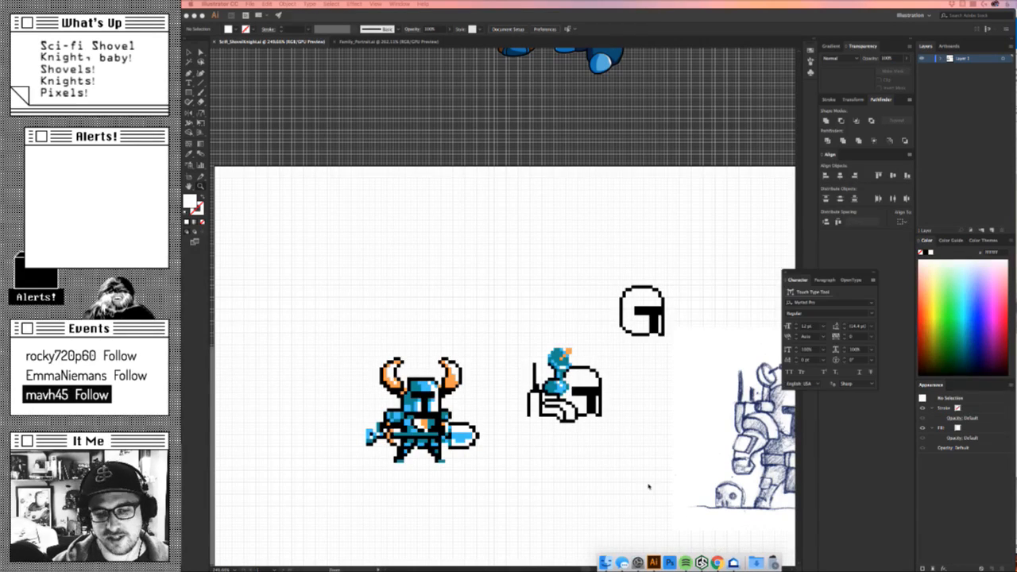
Delete the pixel of the helmet's bottom outline that touches the shoulder pad.
{"action": "left_click_drag", "start_coordinate": [651, 388], "coordinate": [572, 387]}
{"action": "left_click_drag", "start_coordinate": [526, 426], "coordinate": [641, 397]}
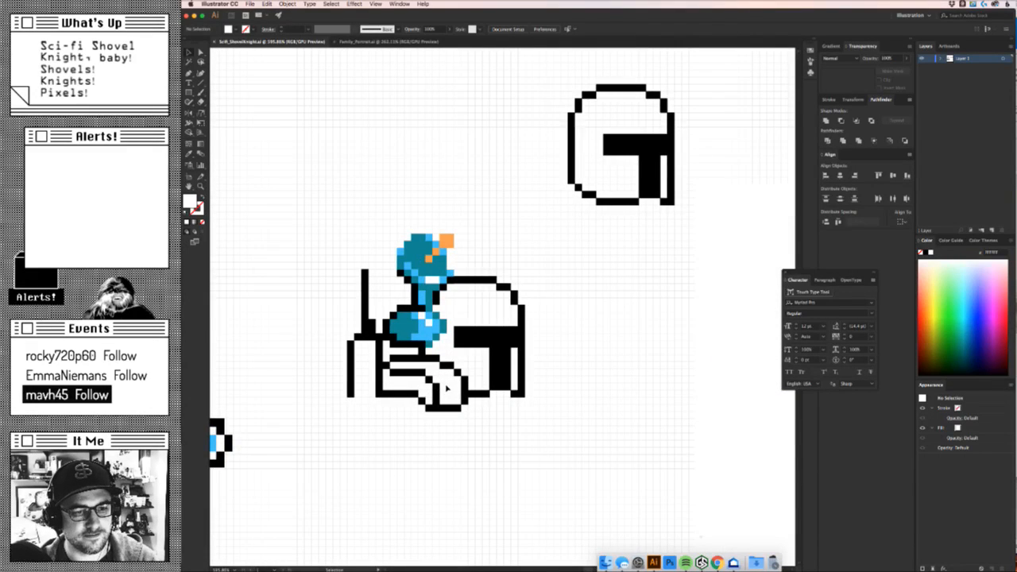
{"action": "left_click", "coordinate": [441, 396]}
{"action": "left_click", "coordinate": [465, 426]}
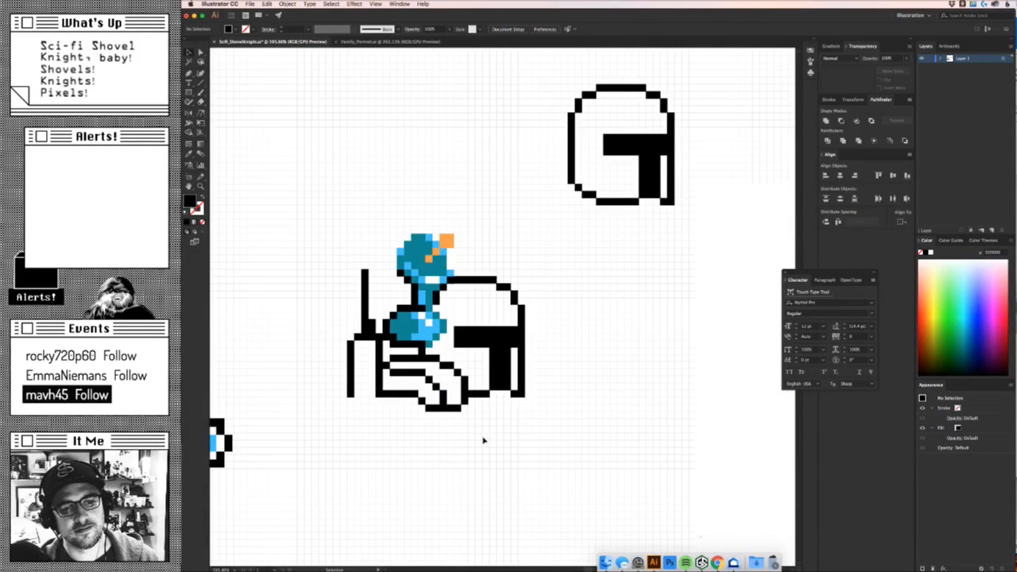
{"action": "left_click", "coordinate": [470, 398]}
{"action": "left_click", "coordinate": [473, 405]}
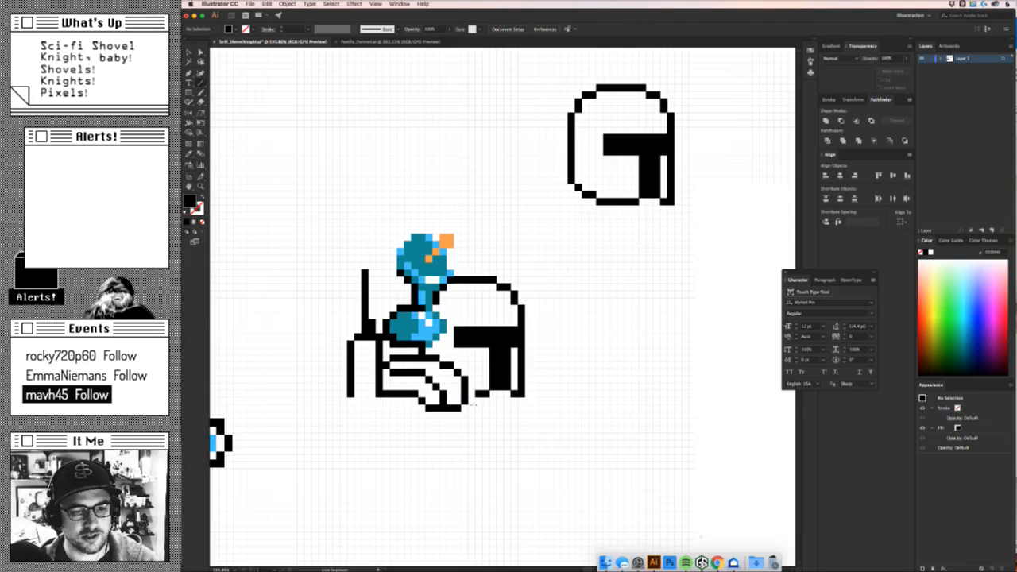
{"action": "key", "text": "a"}
{"action": "left_click", "coordinate": [464, 395]}
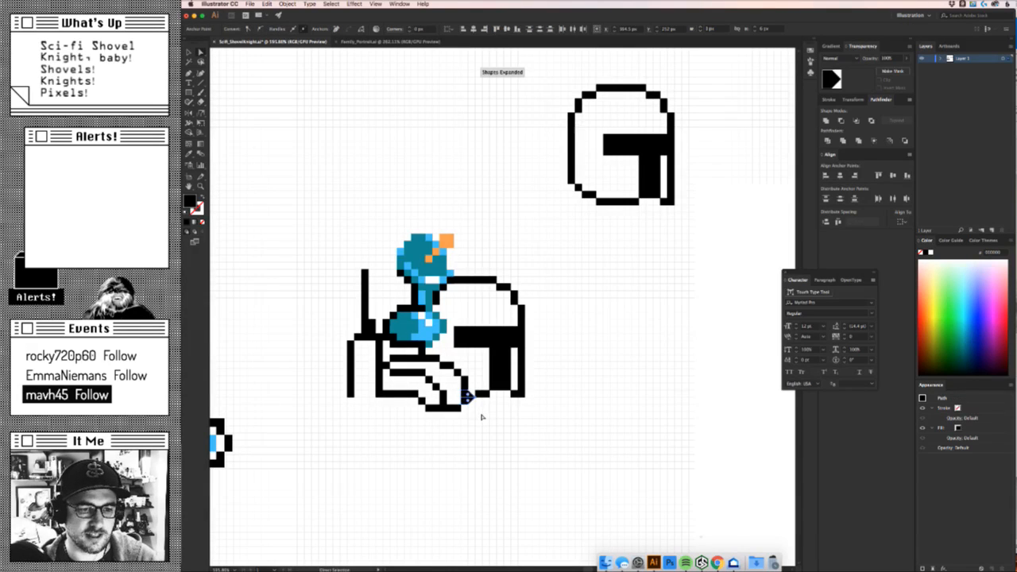
Shift the shoulder pad's lowest right-edge pixels one pixel right to meet the helmet outline, and extend the pad's bottom edge to them.
{"action": "key", "text": "z"}
{"action": "left_click", "coordinate": [485, 410]}
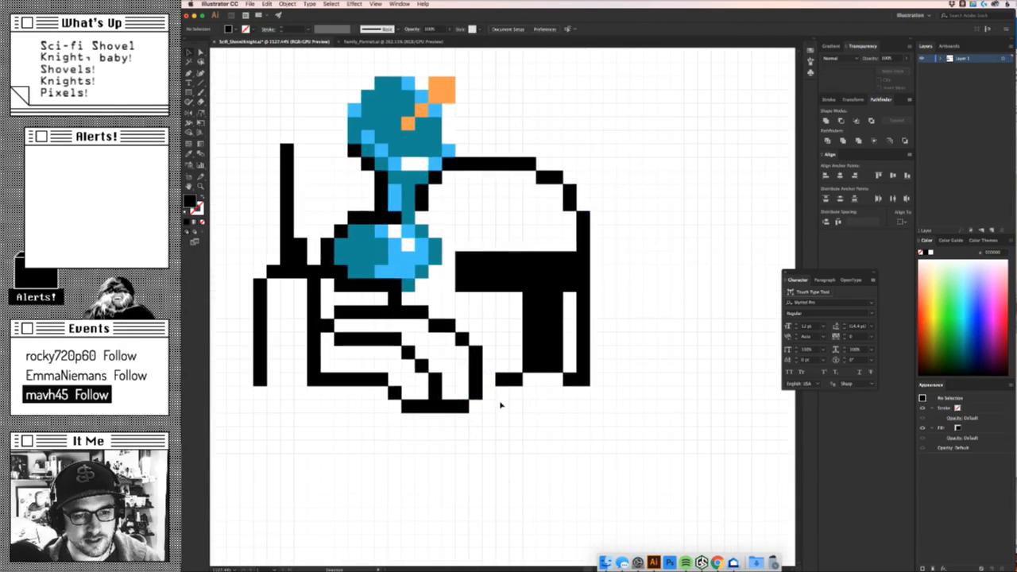
{"action": "left_click", "coordinate": [488, 391]}
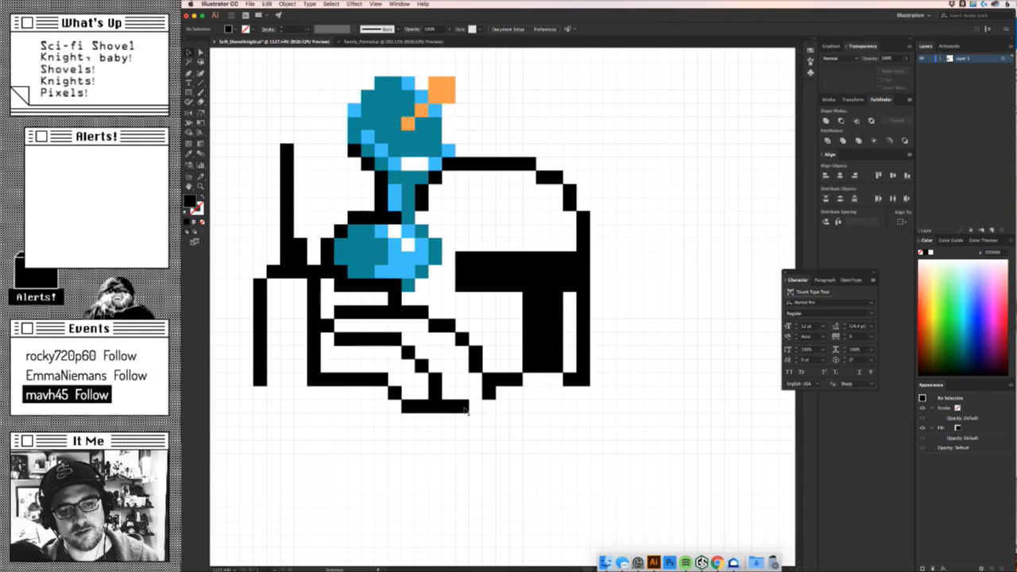
{"action": "key", "text": "z"}
{"action": "mouse_move", "coordinate": [492, 416]}
{"action": "left_mouse_down"}
{"action": "mouse_move", "coordinate": [356, 483]}
{"action": "mouse_move", "coordinate": [492, 418]}
{"action": "mouse_move", "coordinate": [447, 405]}
{"action": "mouse_move", "coordinate": [494, 408]}
{"action": "left_mouse_up"}
{"action": "key", "text": "v"}
{"action": "left_click", "coordinate": [624, 449]}
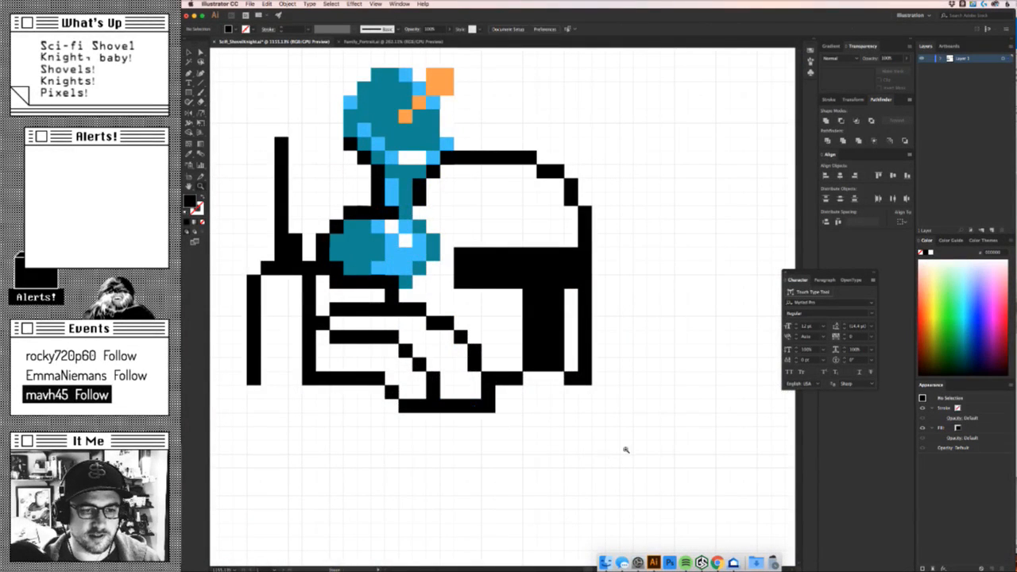
{"action": "key", "text": "z"}
{"action": "left_click_drag", "start_coordinate": [623, 449], "coordinate": [584, 487]}
{"action": "key", "text": "v"}
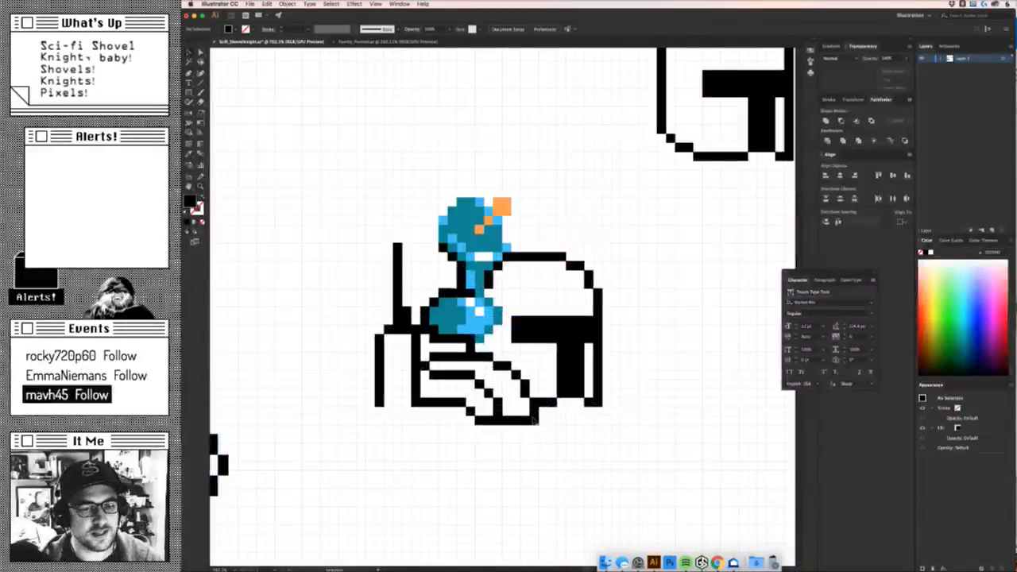
{"action": "left_click_drag", "start_coordinate": [531, 422], "coordinate": [560, 463], "text": "alt"}
{"action": "key", "text": "Delete"}
{"action": "key", "text": "z"}
{"action": "mouse_move", "coordinate": [483, 419]}
{"action": "left_mouse_down"}
{"action": "mouse_move", "coordinate": [424, 488]}
{"action": "mouse_move", "coordinate": [350, 520]}
{"action": "mouse_move", "coordinate": [537, 483]}
{"action": "mouse_move", "coordinate": [539, 474]}
{"action": "mouse_move", "coordinate": [439, 428]}
{"action": "mouse_move", "coordinate": [520, 450]}
{"action": "mouse_move", "coordinate": [541, 413]}
{"action": "mouse_move", "coordinate": [583, 407]}
{"action": "left_mouse_up"}
{"action": "key", "text": "v"}
{"action": "key", "text": "super+z"}
{"action": "left_click", "coordinate": [553, 490]}
{"action": "key", "text": "super+z"}
{"action": "left_click", "coordinate": [573, 484]}
{"action": "key", "text": "z"}
{"action": "key", "text": "v"}
{"action": "left_click_drag", "start_coordinate": [444, 365], "coordinate": [493, 407]}
{"action": "key", "text": "v"}
Duplicate the pixel at the shoulder pad's lower-left corner in a diagonal run down and left to start the arm outline.
{"action": "left_click", "coordinate": [401, 346]}
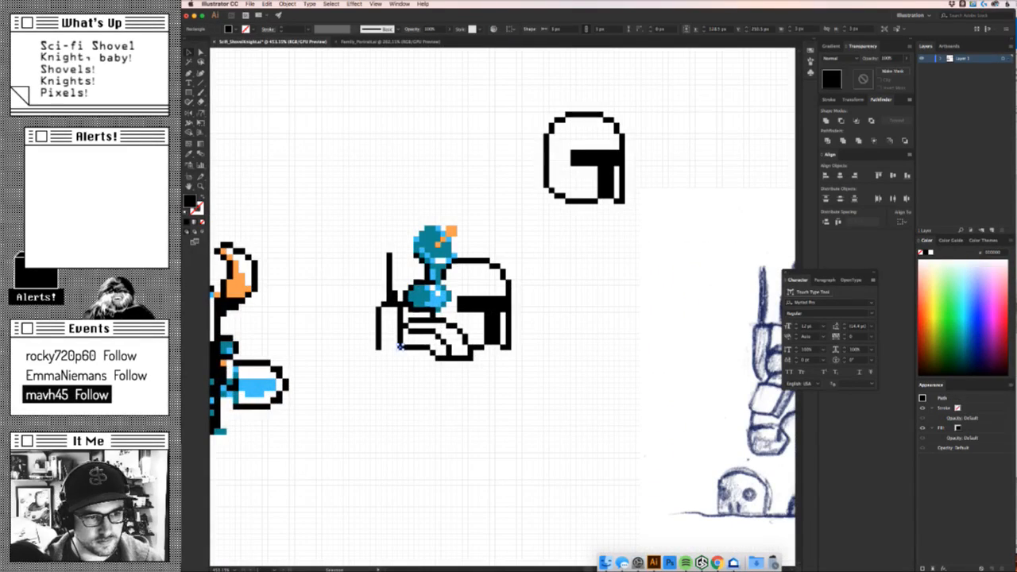
{"action": "left_click_drag", "start_coordinate": [501, 449], "coordinate": [396, 483]}
{"action": "left_click_drag", "start_coordinate": [396, 483], "coordinate": [481, 463]}
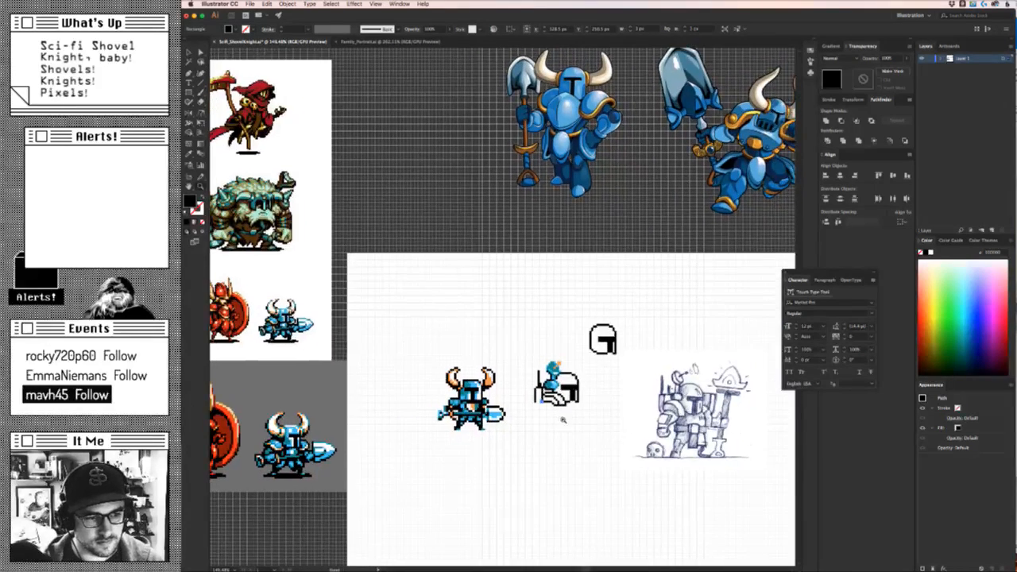
{"action": "left_click_drag", "start_coordinate": [560, 417], "coordinate": [679, 406]}
{"action": "key", "text": "Up"}
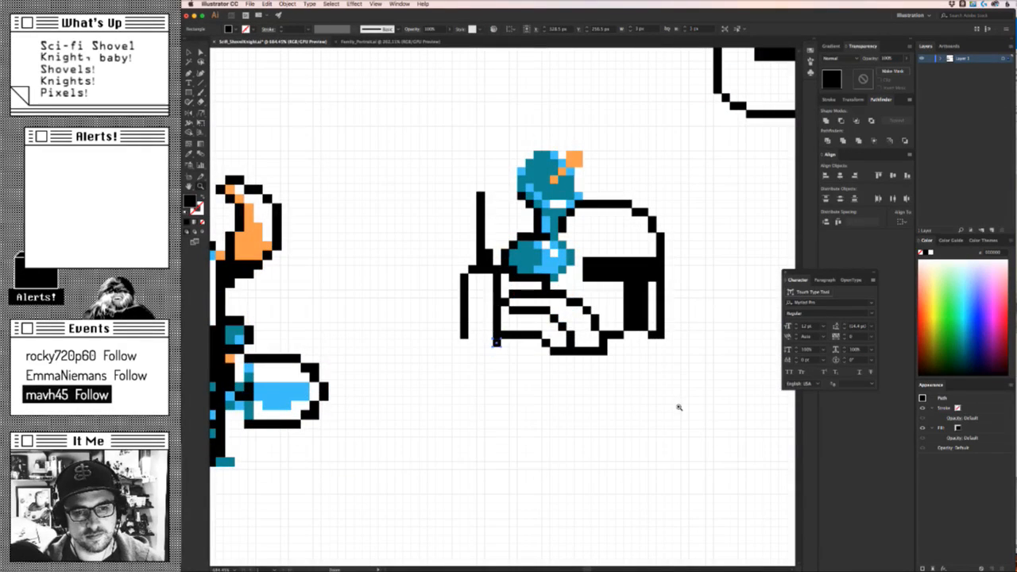
{"action": "key", "text": "alt+Left"}
{"action": "key", "text": "alt+Down"}
{"action": "key", "text": "alt+Left"}
{"action": "key", "text": "alt+Down"}
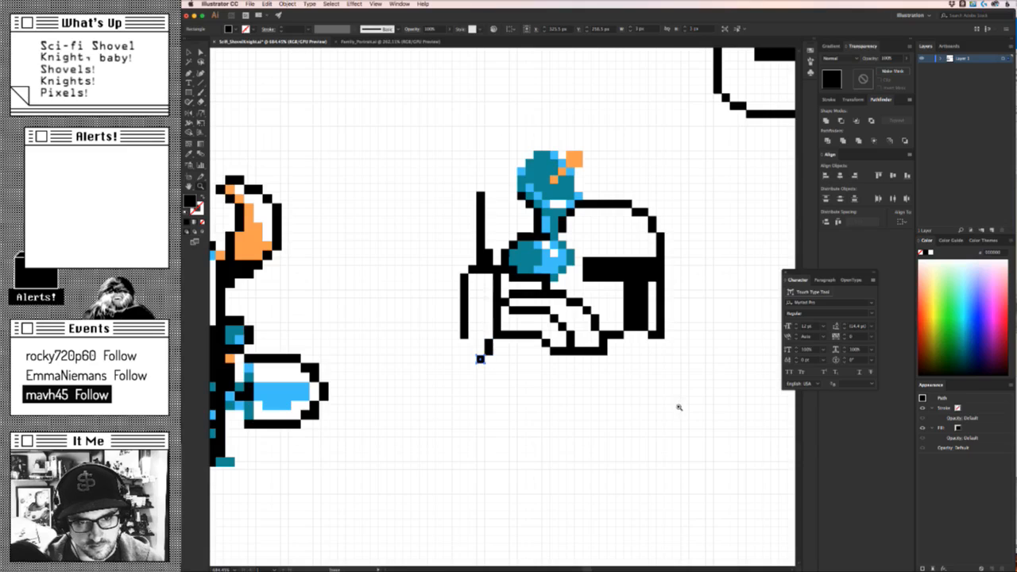
{"action": "key", "text": "alt+Left"}
{"action": "key", "text": "alt+Down"}
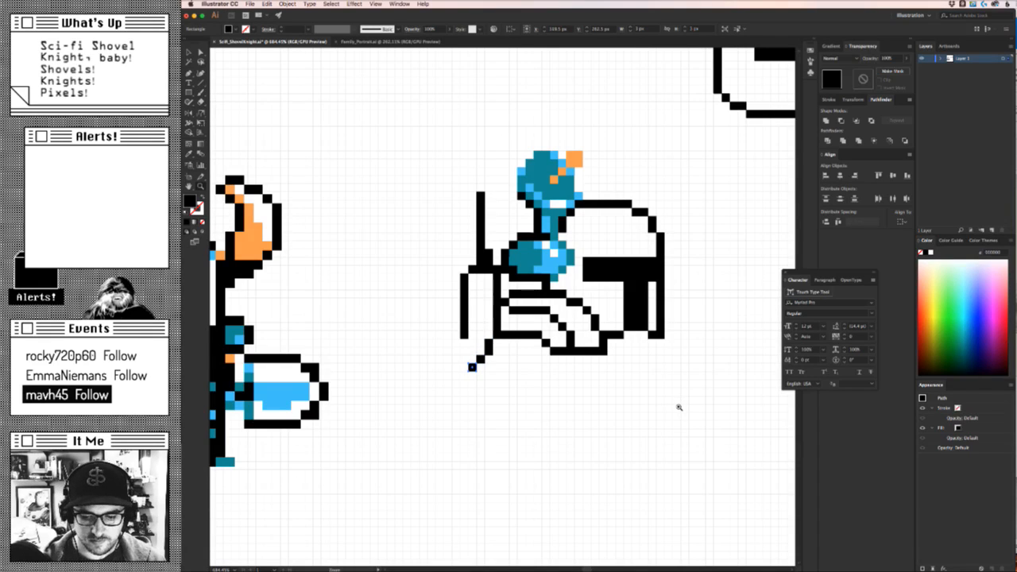
Steepen the lower end of the arm line and extend it straight down with duplicated pixels, keeping the last one in line.
{"action": "key", "text": "Right"}
{"action": "key", "text": "alt+Left"}
{"action": "key", "text": "Down"}
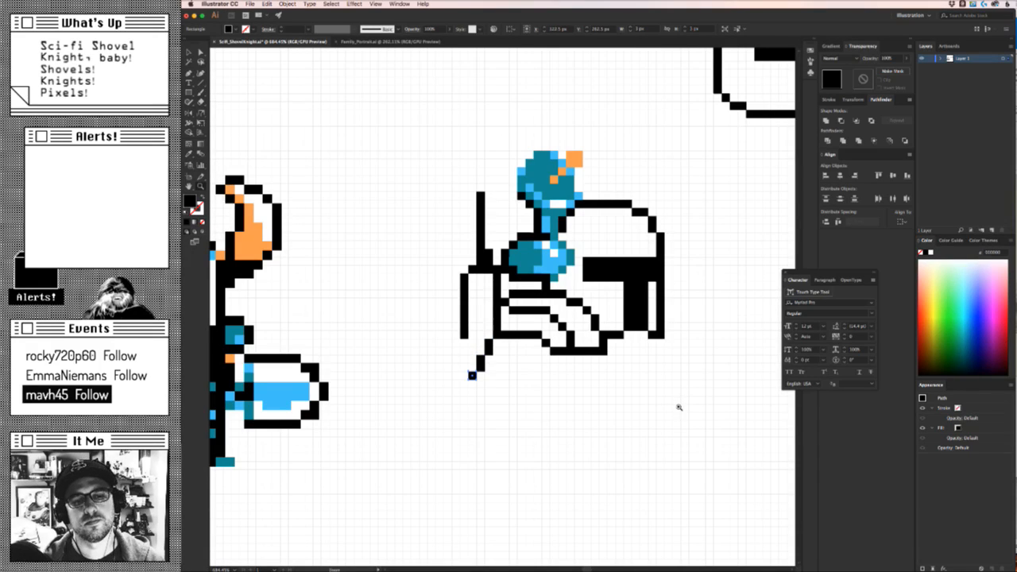
{"action": "key", "text": "Down"}
{"action": "key", "text": "Up"}
{"action": "key", "text": "alt+Down"}
{"action": "key", "text": "alt+Down"}
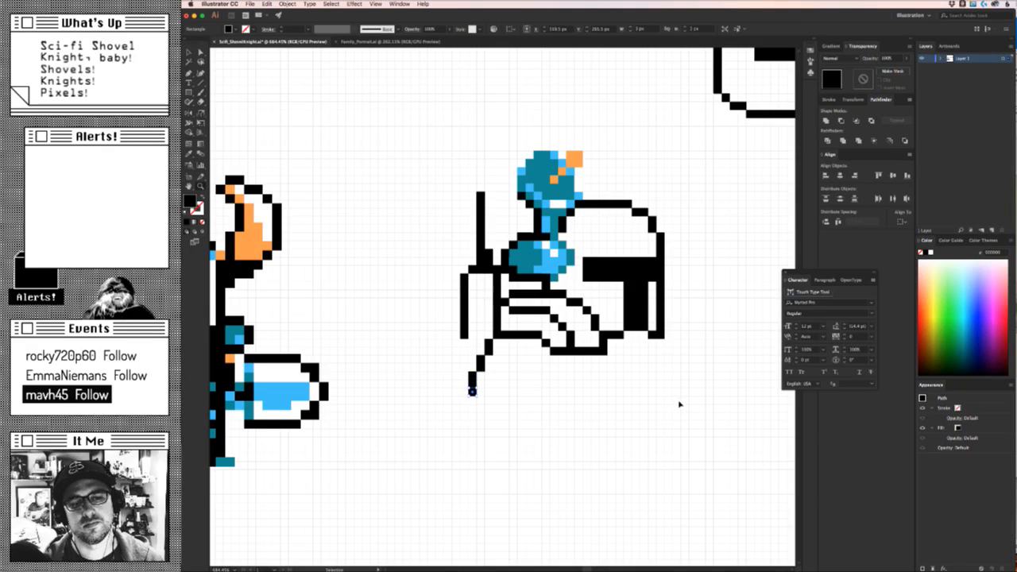
{"action": "key", "text": "alt+Down"}
{"action": "key", "text": "Right"}
{"action": "left_click", "coordinate": [622, 425]}
{"action": "left_click_drag", "start_coordinate": [649, 429], "coordinate": [441, 408]}
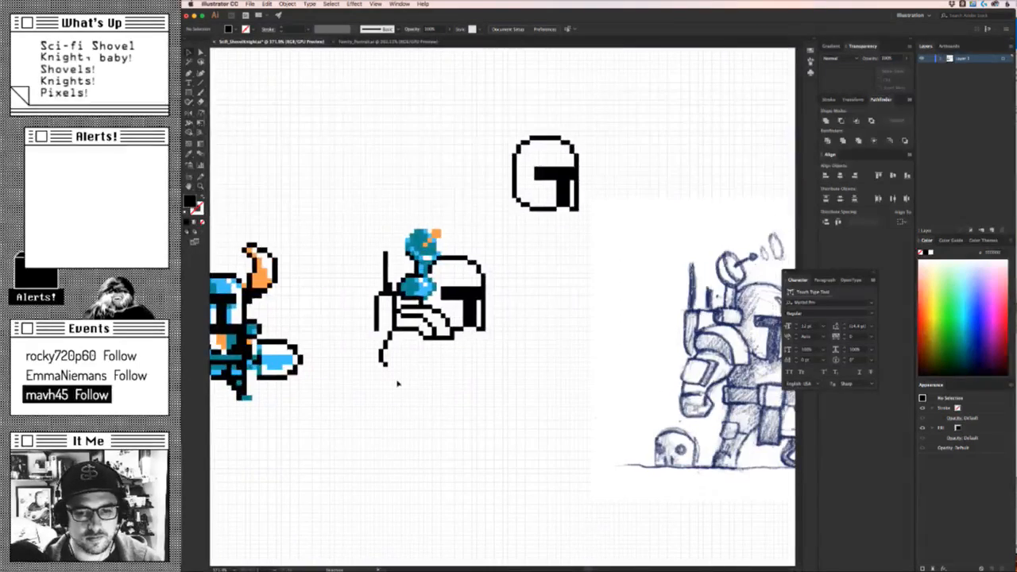
{"action": "left_click", "coordinate": [380, 363]}
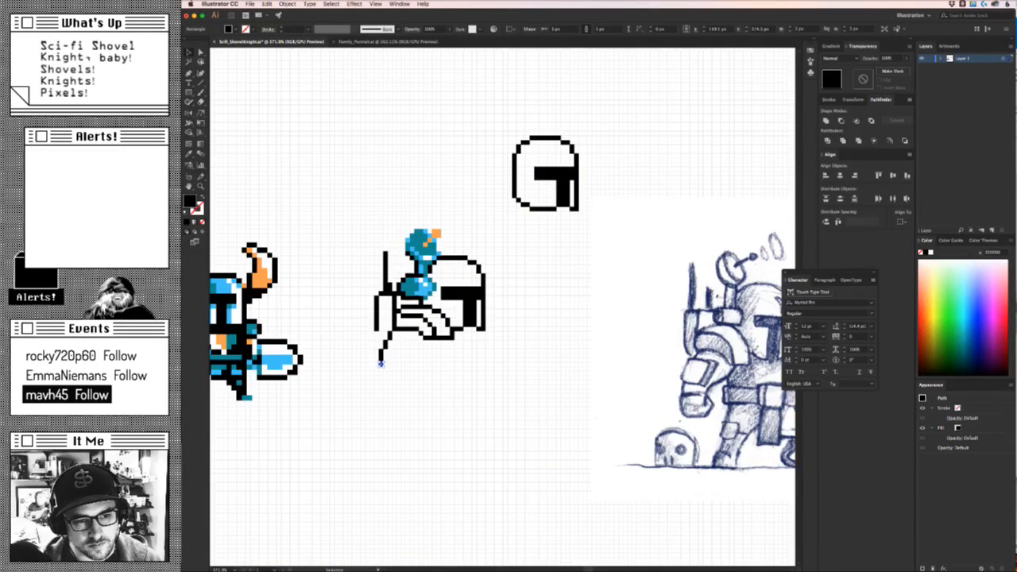
{"action": "left_click", "coordinate": [387, 402]}
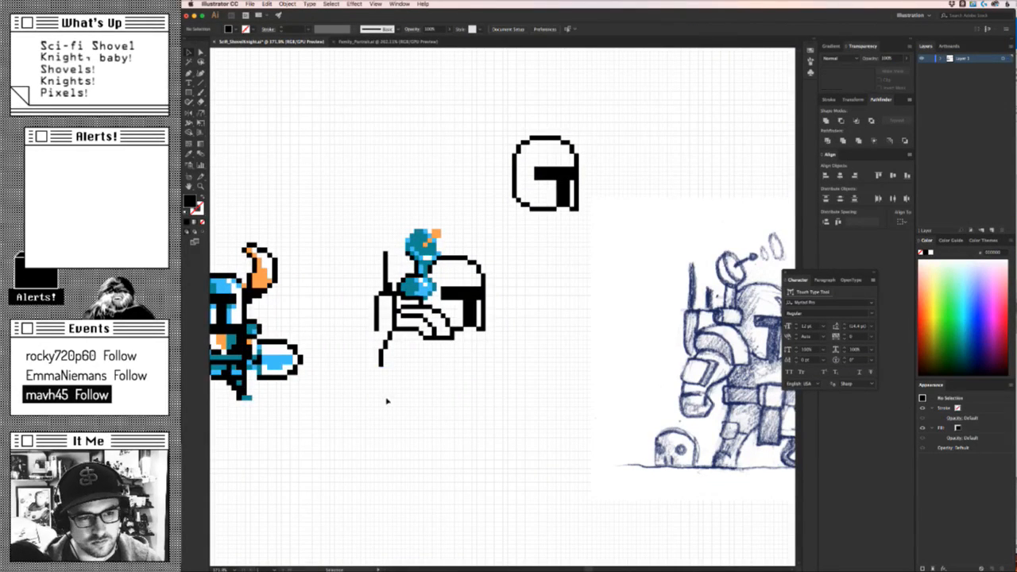
Shift the lower pixels of the arm line one pixel left and duplicate pixels rightward and down to form the arm's rounded top.
{"action": "left_click", "coordinate": [382, 355]}
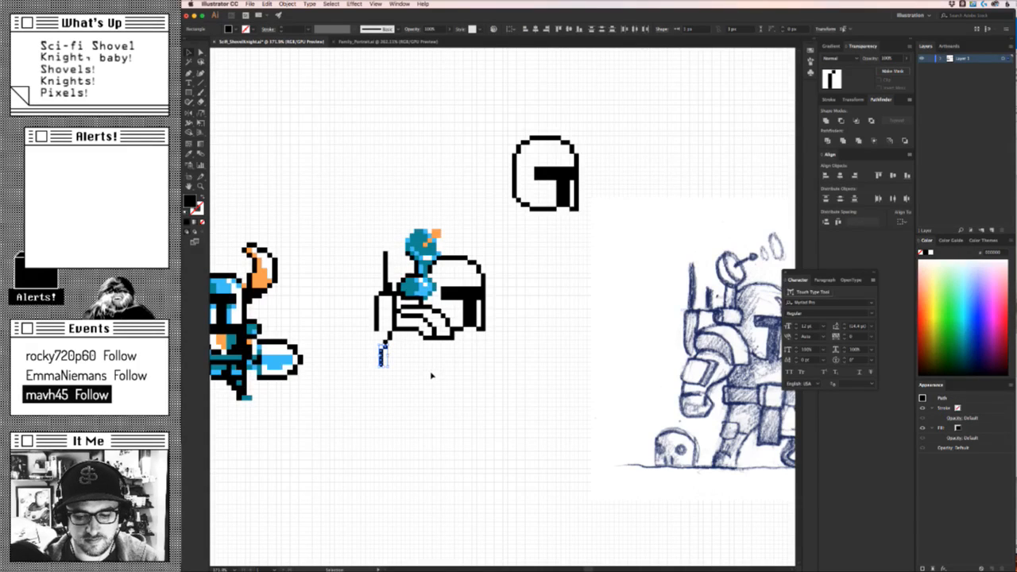
{"action": "left_click", "coordinate": [427, 390]}
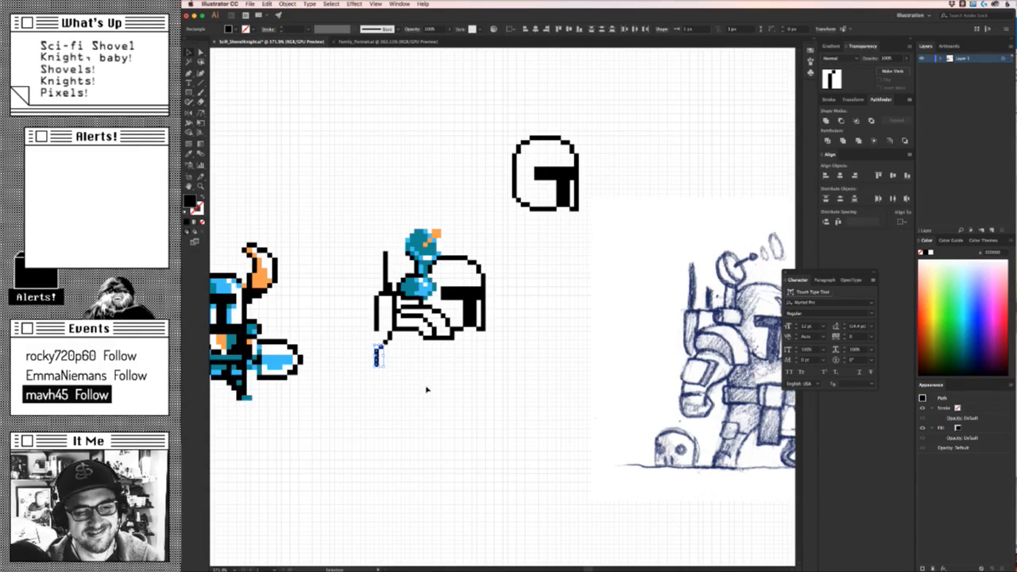
{"action": "left_click", "coordinate": [382, 345]}
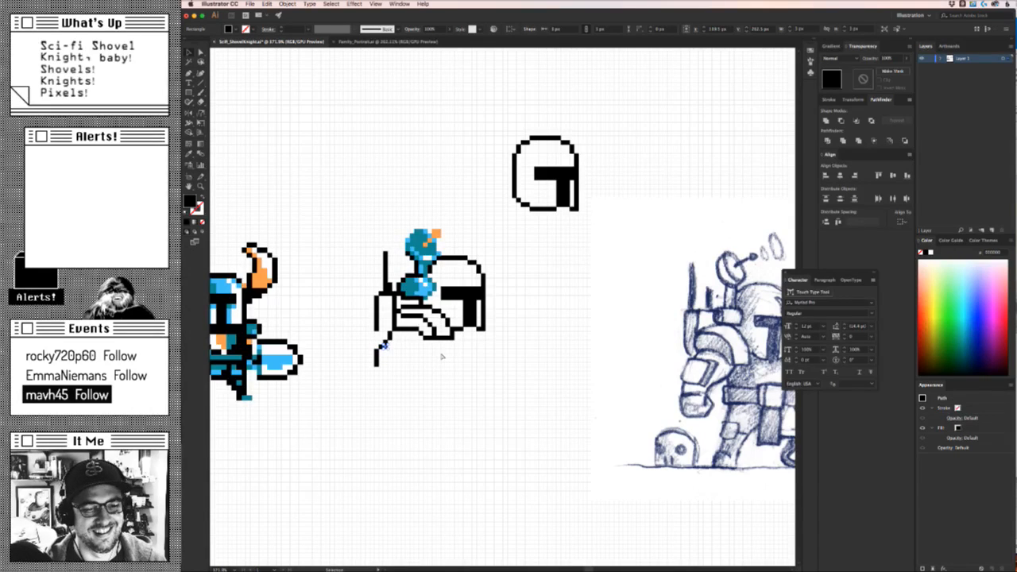
{"action": "key", "text": "Right"}
{"action": "key", "text": "Down"}
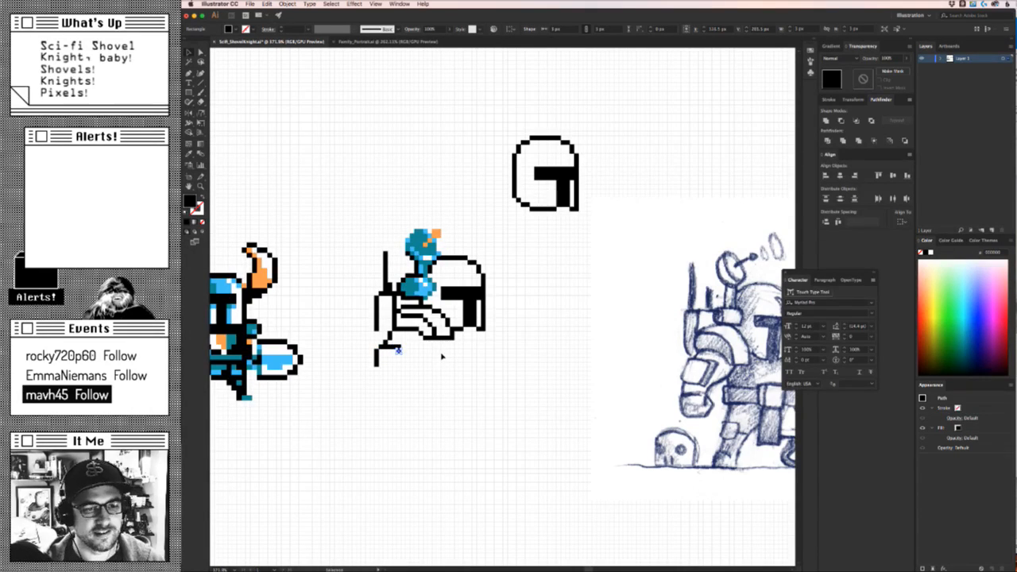
{"action": "left_click_drag", "start_coordinate": [387, 371], "coordinate": [379, 351]}
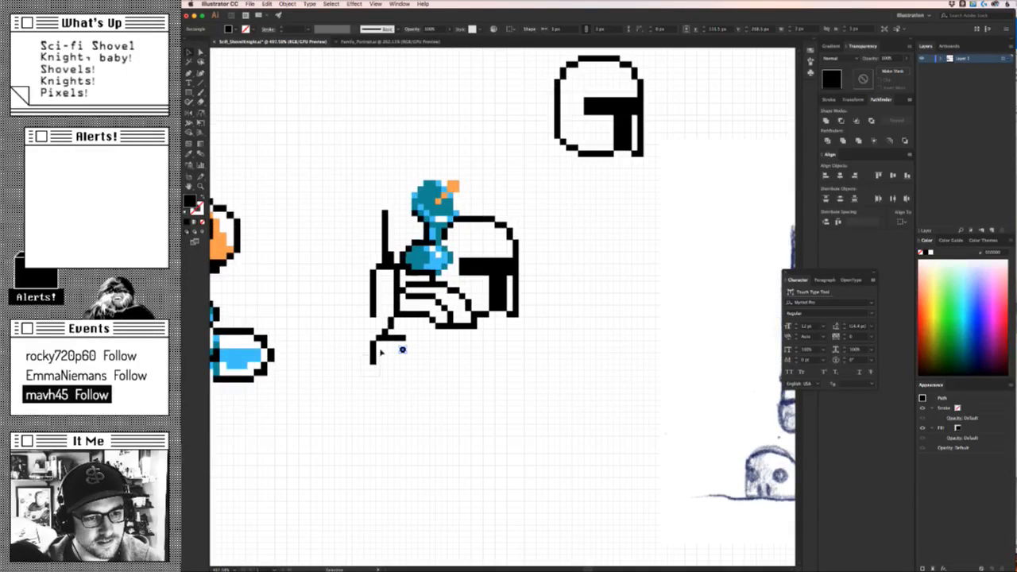
{"action": "key", "text": "Left"}
{"action": "left_click", "coordinate": [409, 356]}
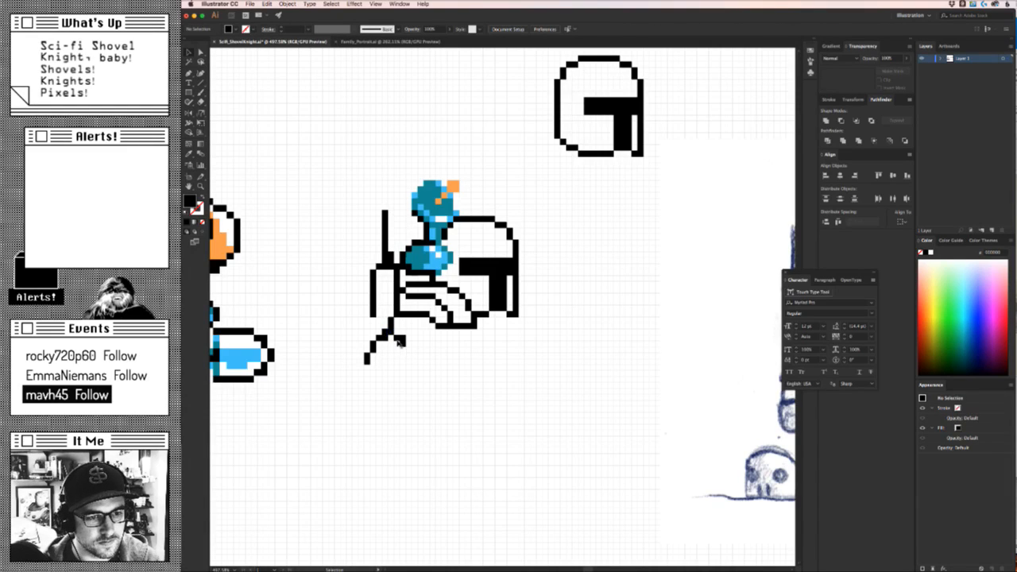
Duplicate the two-pixel segment of the arm's right edge twice, stepping each copy down and one pixel left.
{"action": "left_click", "coordinate": [402, 341]}
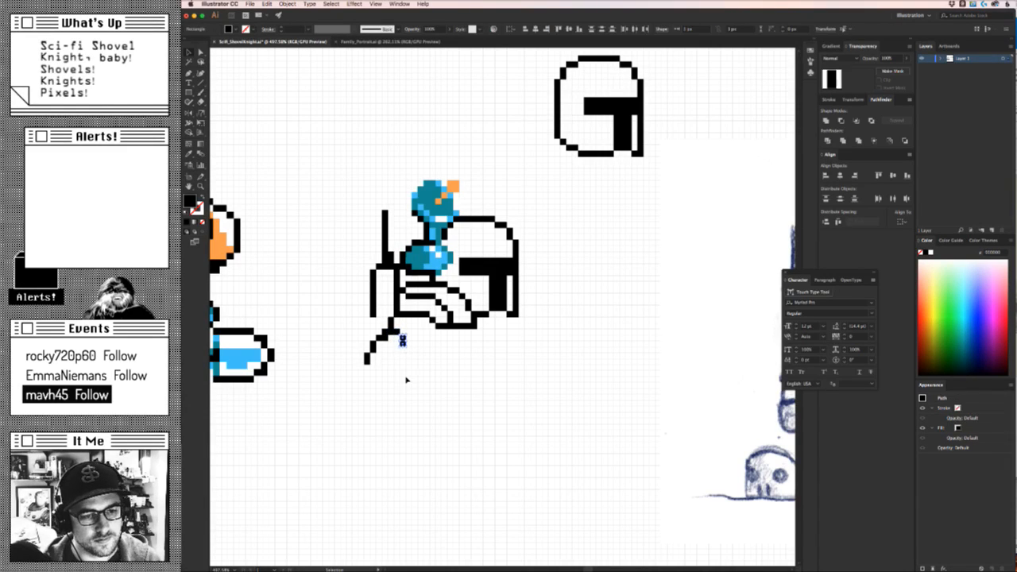
{"action": "key", "text": "super+c"}
{"action": "key", "text": "super+f"}
{"action": "key", "text": "Down"}
{"action": "key", "text": "Down"}
{"action": "key", "text": "Left"}
{"action": "key", "text": "Down"}
{"action": "key", "text": "Down"}
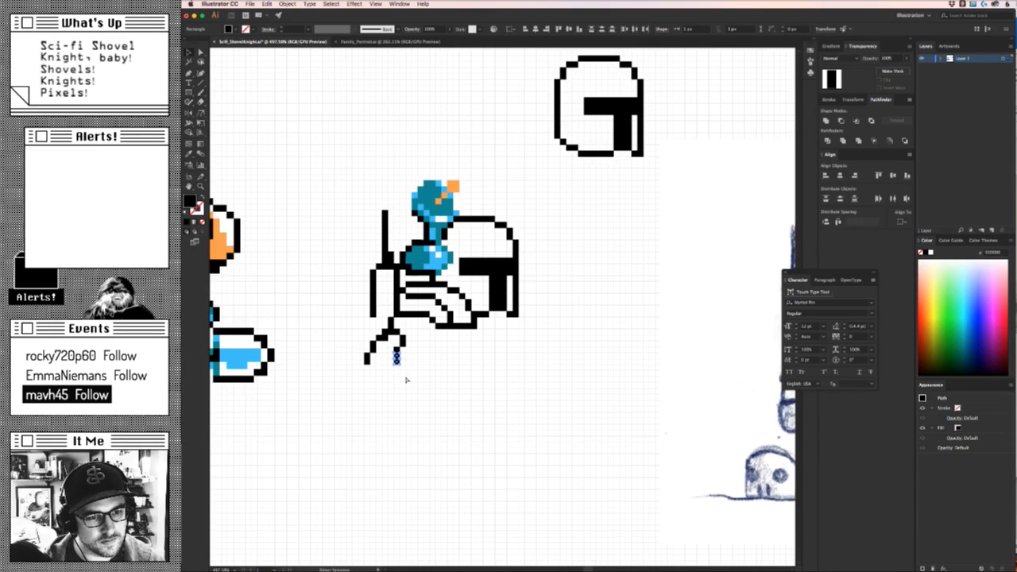
{"action": "key", "text": "Left"}
{"action": "key", "text": "super+c"}
{"action": "key", "text": "super+f"}
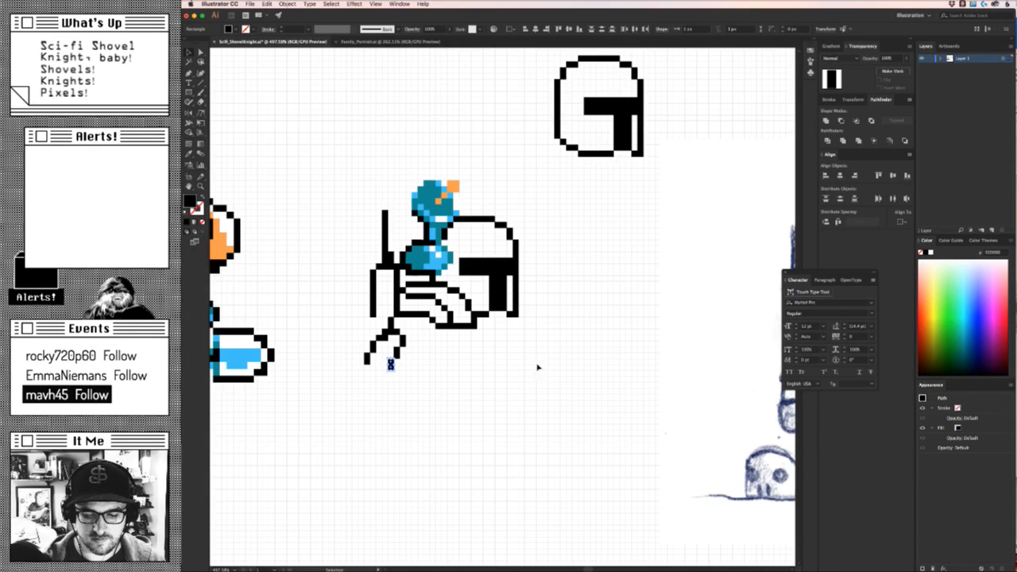
{"action": "left_click", "coordinate": [514, 335]}
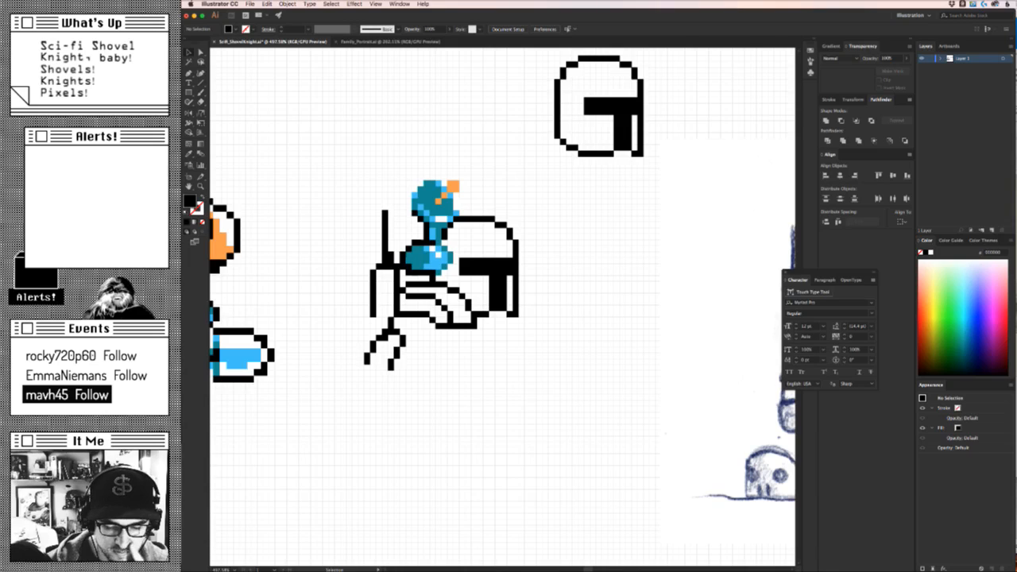
Close the bottom of the arm outline with a row of pixels duplicated from the lower end of its left edge.
{"action": "scroll", "coordinate": [359, 364], "scroll_direction": "up", "scroll_amount": 2}
{"action": "left_click", "coordinate": [385, 361]}
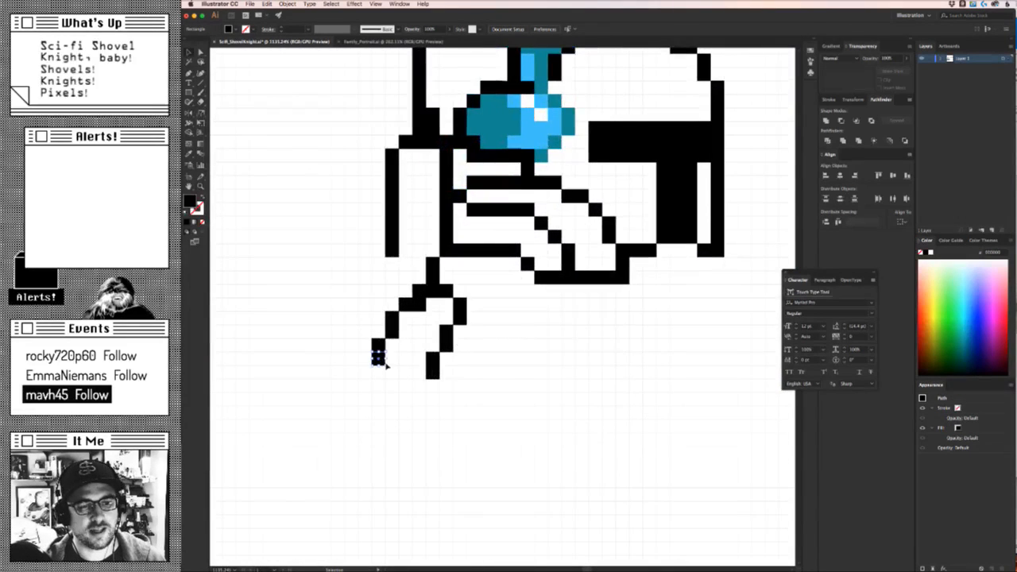
{"action": "key", "text": "super+c"}
{"action": "key", "text": "super+f"}
{"action": "key", "text": "Right"}
{"action": "key", "text": "Down"}
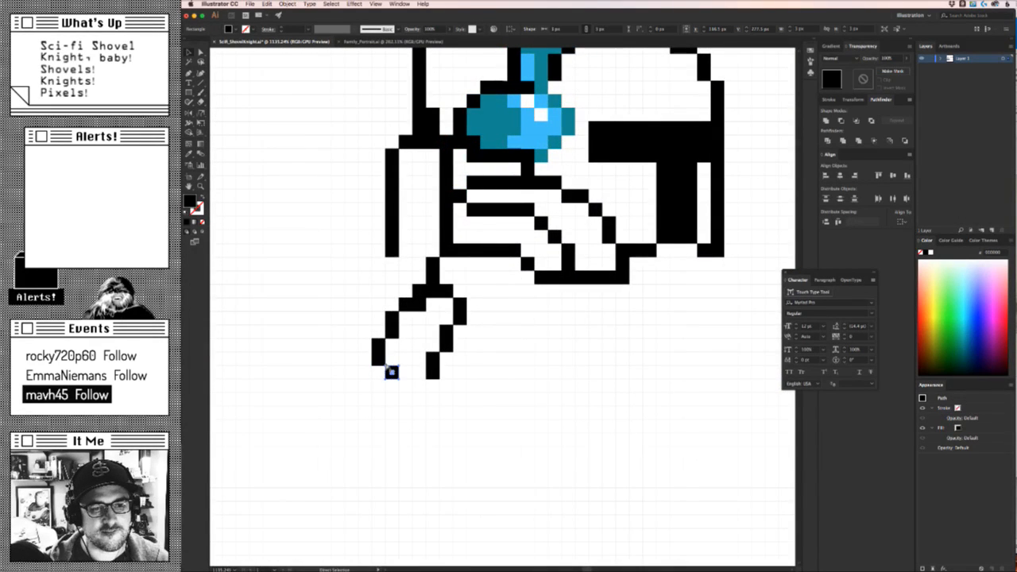
{"action": "key", "text": "alt+Right"}
{"action": "key", "text": "alt+Right"}
{"action": "left_click", "coordinate": [551, 418]}
Move the whole oval arm outline one pixel up and one pixel right, leaving out the connector pixel above it.
{"action": "left_click_drag", "start_coordinate": [551, 418], "coordinate": [466, 305]}
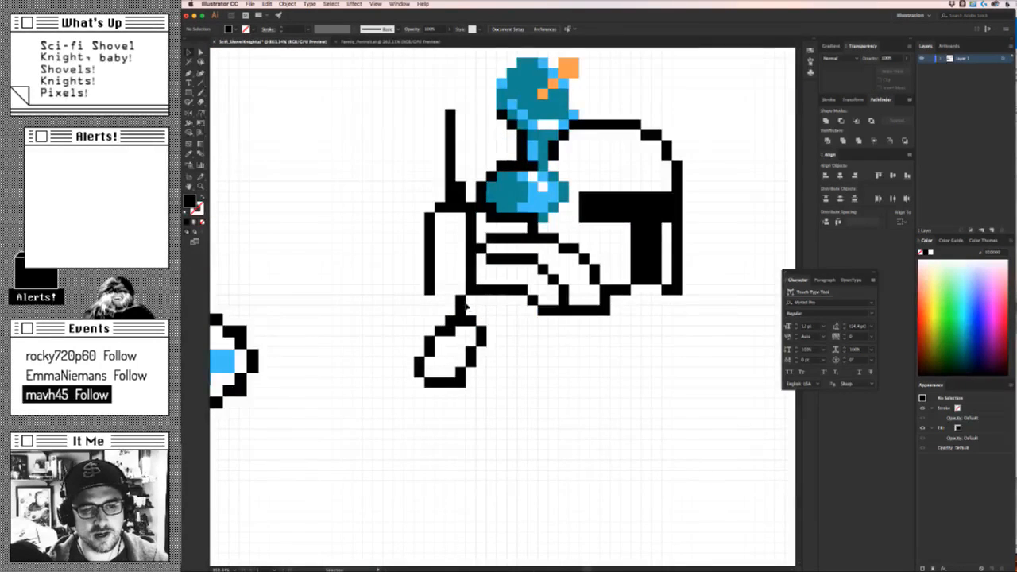
{"action": "left_click_drag", "start_coordinate": [495, 417], "coordinate": [408, 332]}
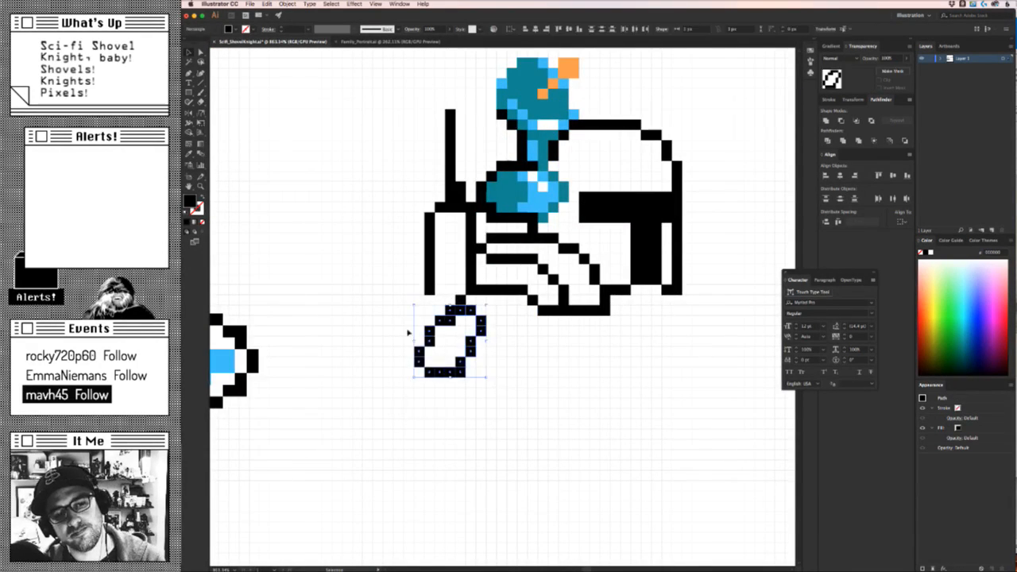
{"action": "key", "text": "Right"}
{"action": "left_click", "coordinate": [407, 384]}
Widen the arm outline by shifting its right edge one pixel right, and duplicate an edge pixel to close the gap at the top.
{"action": "left_click_drag", "start_coordinate": [501, 387], "coordinate": [334, 433]}
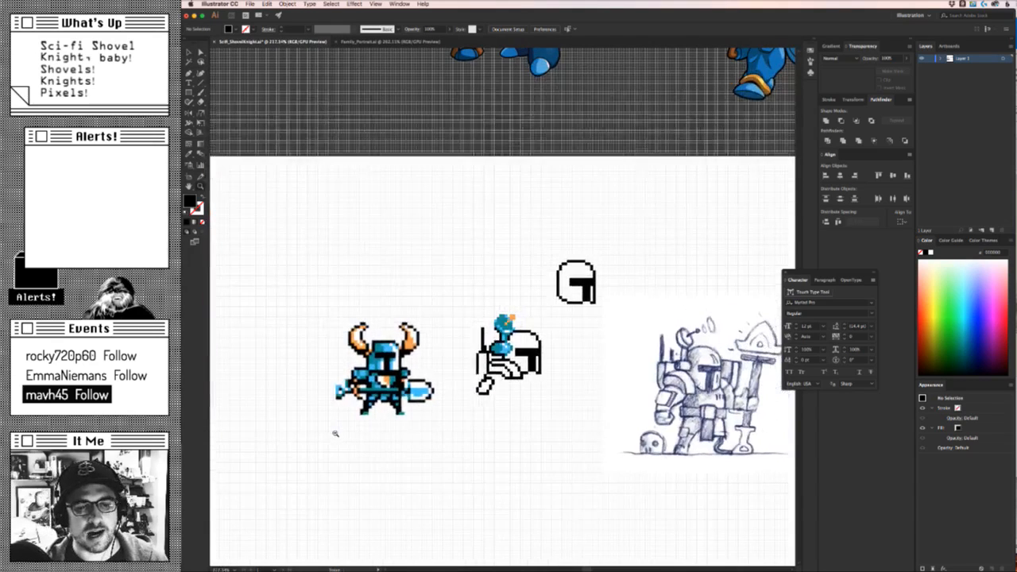
{"action": "left_click_drag", "start_coordinate": [494, 393], "coordinate": [477, 321]}
{"action": "key", "text": "Right"}
{"action": "left_click", "coordinate": [516, 362]}
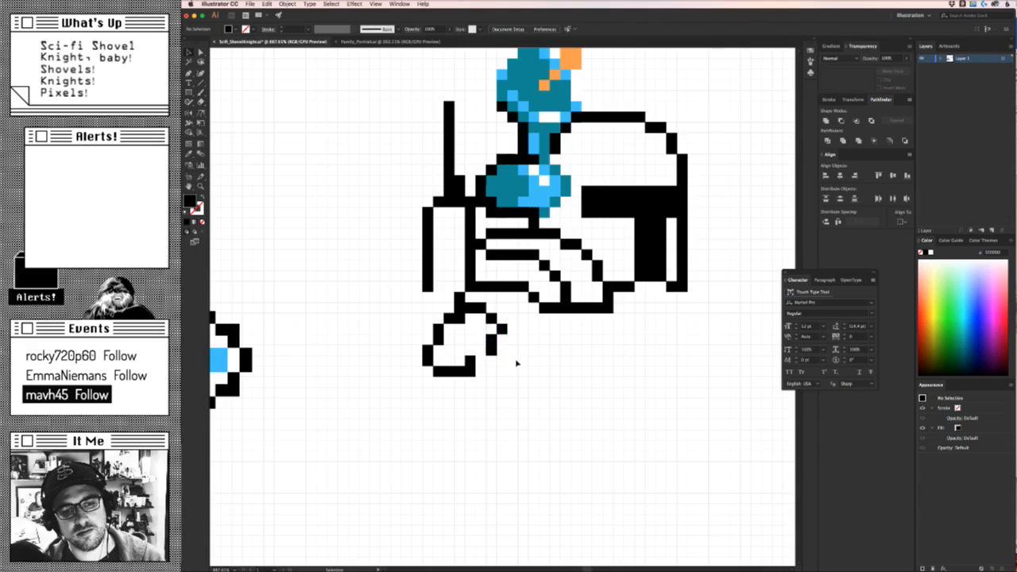
{"action": "left_click_drag", "start_coordinate": [527, 346], "coordinate": [469, 317]}
{"action": "key", "text": "Left"}
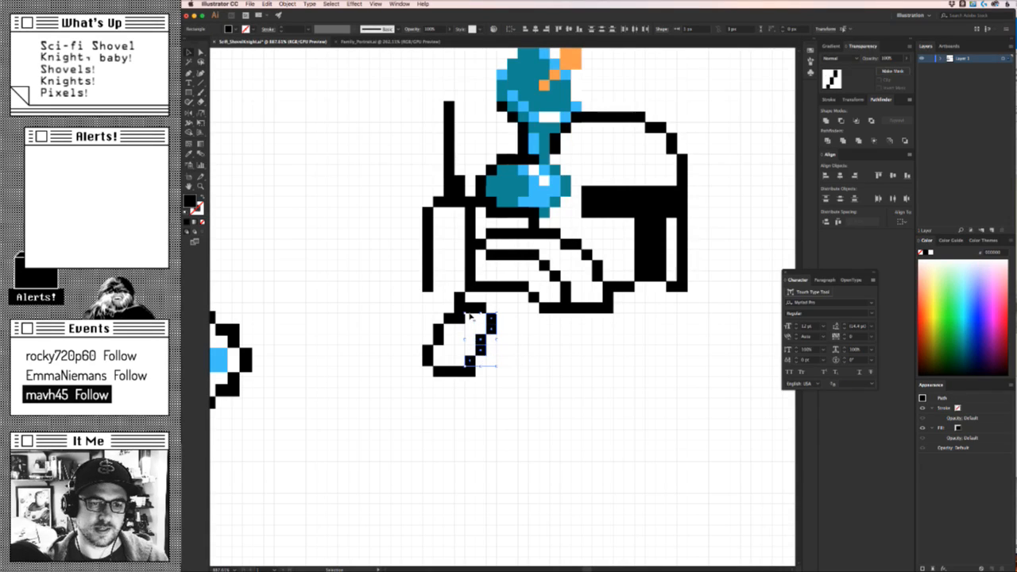
{"action": "key", "text": "Right"}
{"action": "left_click", "coordinate": [540, 368]}
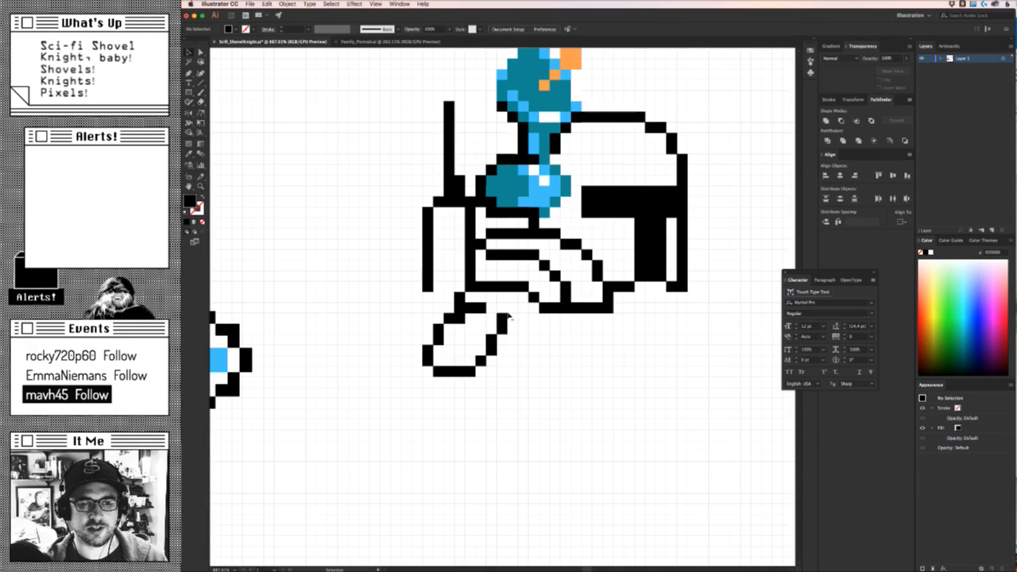
{"action": "left_click", "coordinate": [502, 320]}
{"action": "left_click_drag", "start_coordinate": [501, 319], "coordinate": [491, 308]}
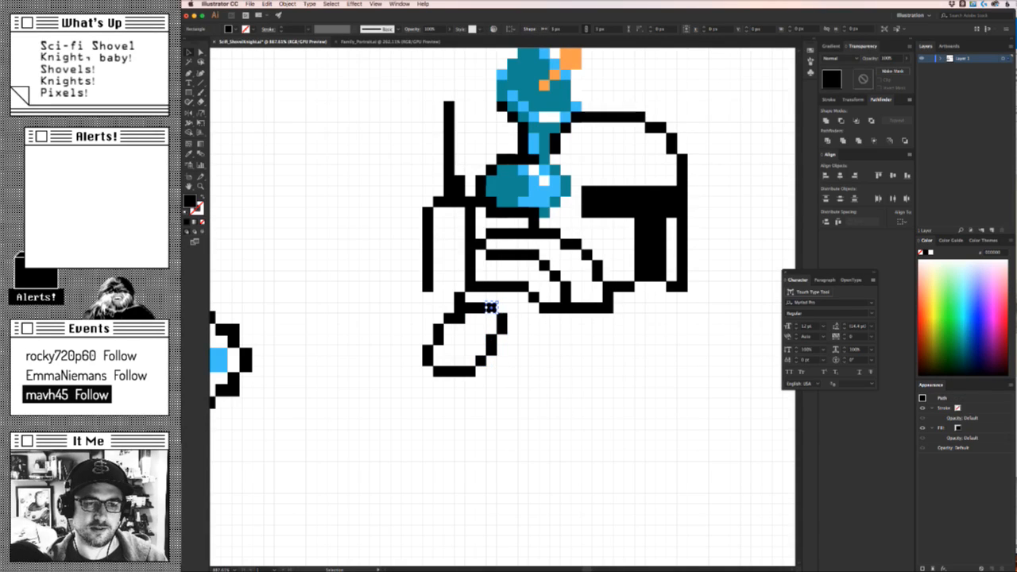
{"action": "left_click", "coordinate": [577, 380]}
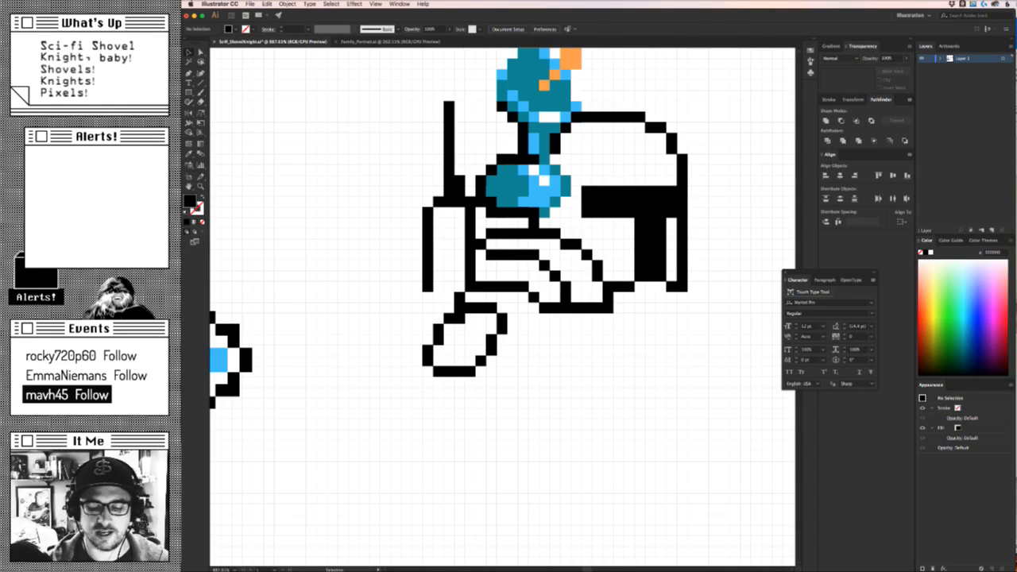
Switch to Chrome and search Google Images for "io jupiter".
{"action": "key", "text": "super+Tab"}
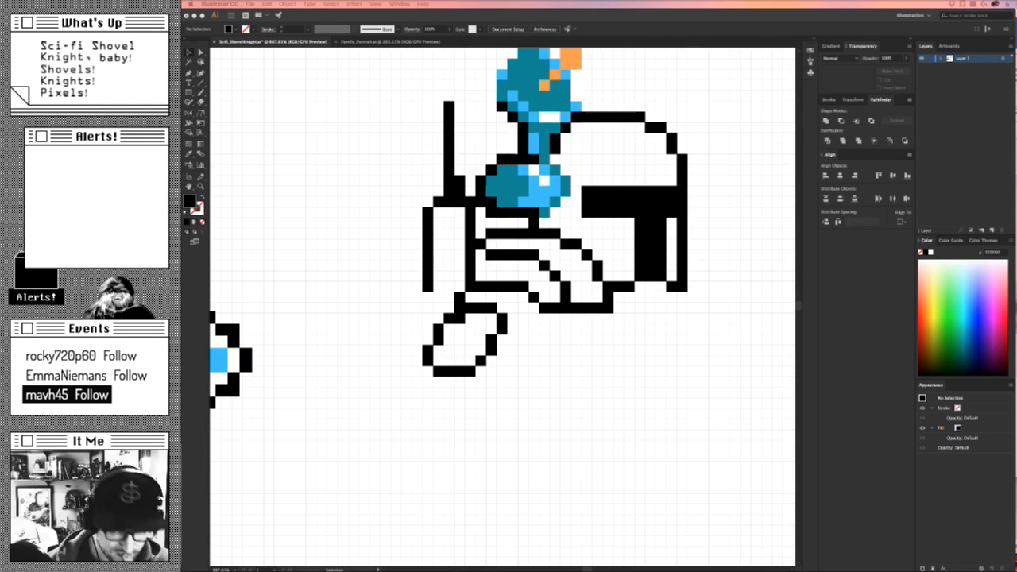
{"action": "key", "text": "super+Tab"}
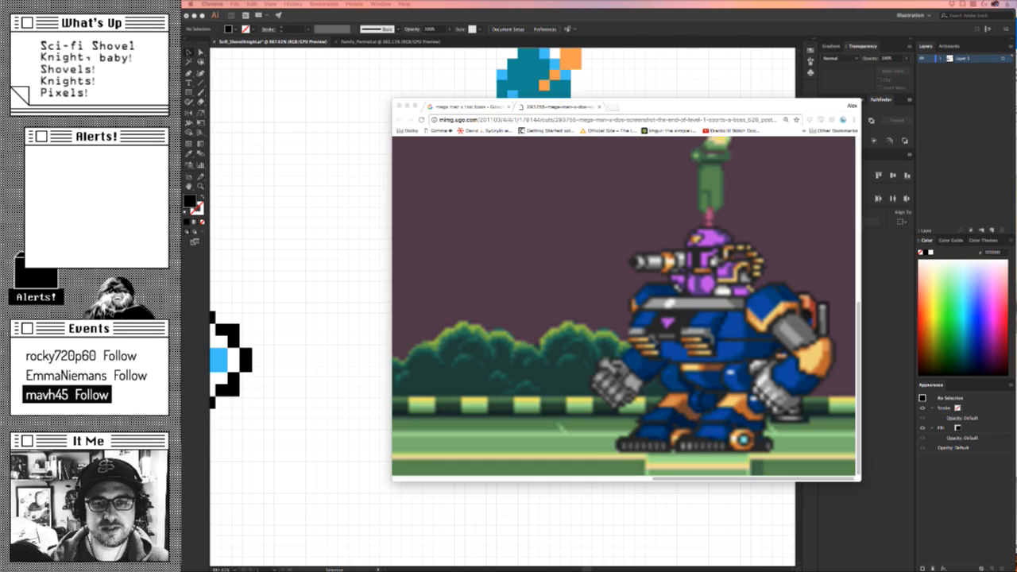
{"action": "left_click", "coordinate": [610, 118]}
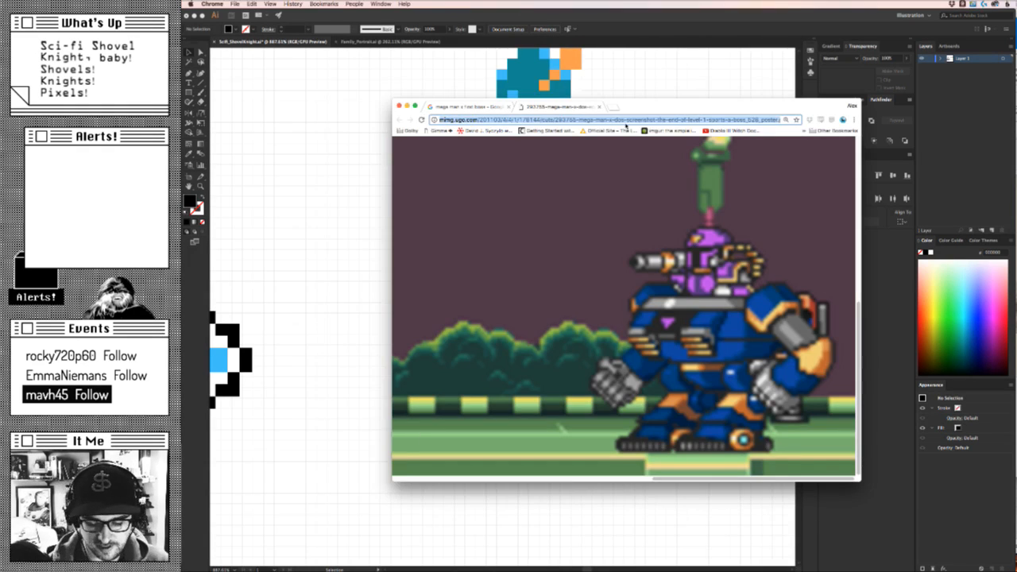
{"action": "type", "text": "io jupiter"}
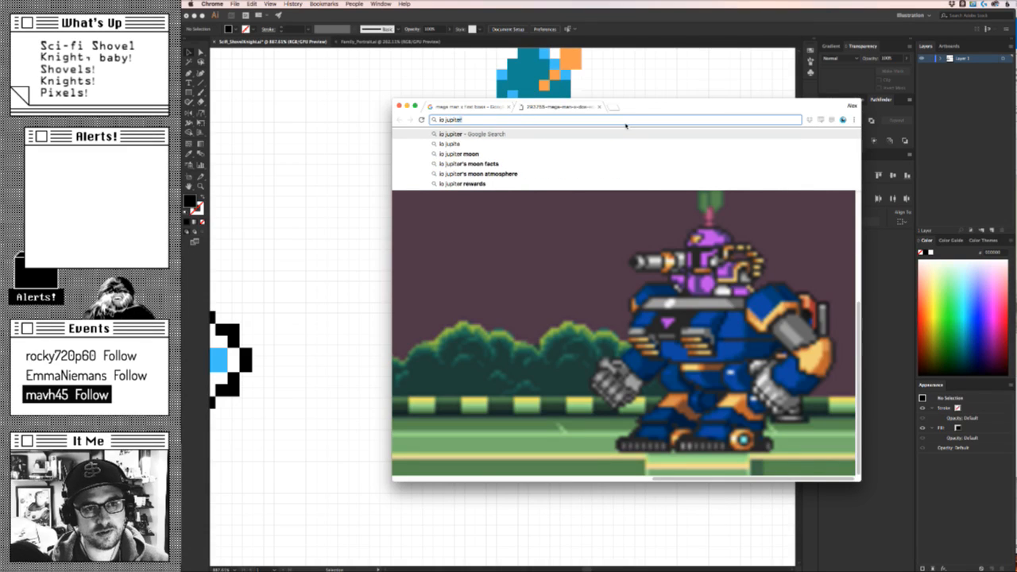
{"action": "key", "text": "Return"}
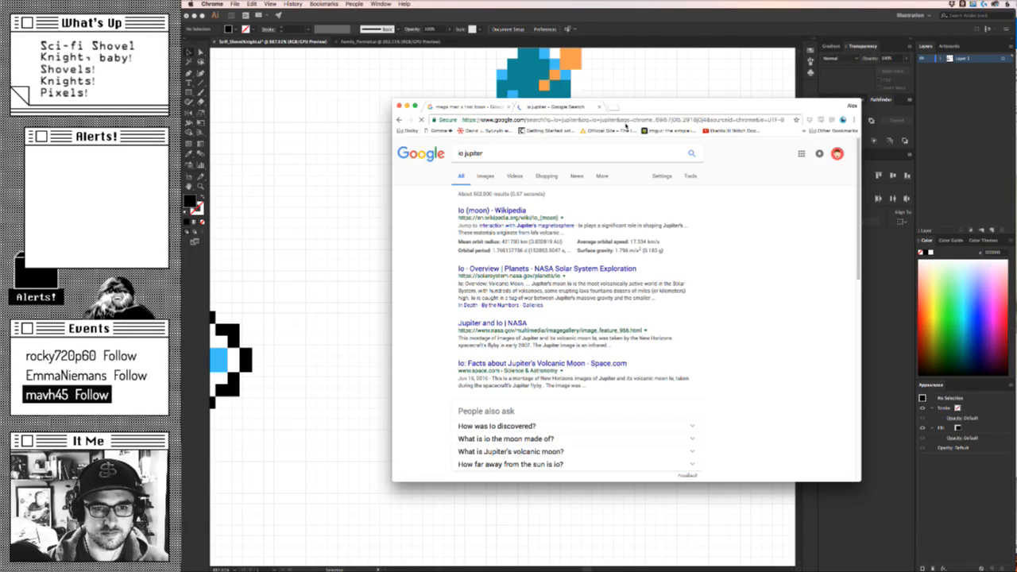
{"action": "key", "text": "XF86AudioLowerVolume"}
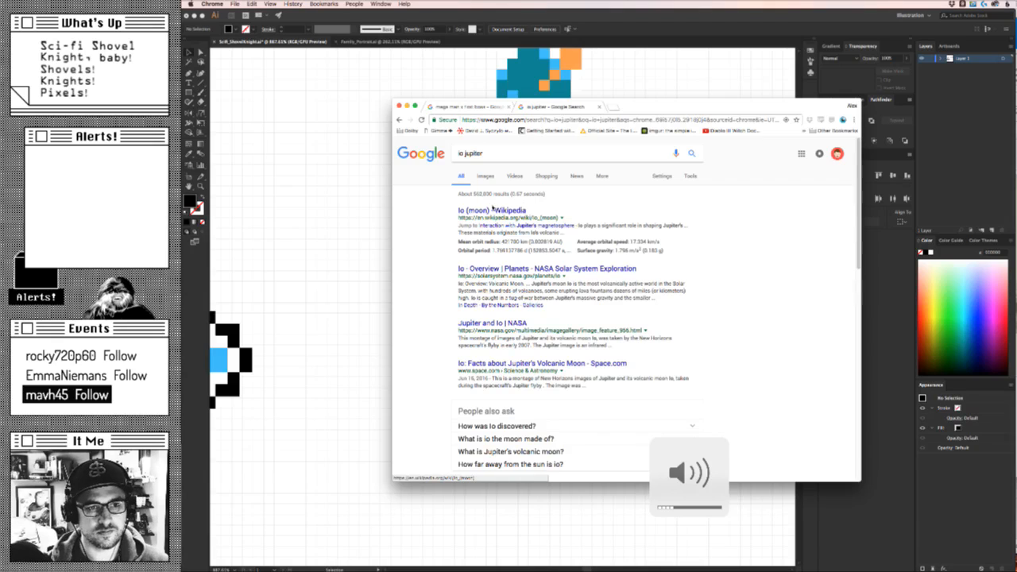
{"action": "left_click", "coordinate": [486, 177]}
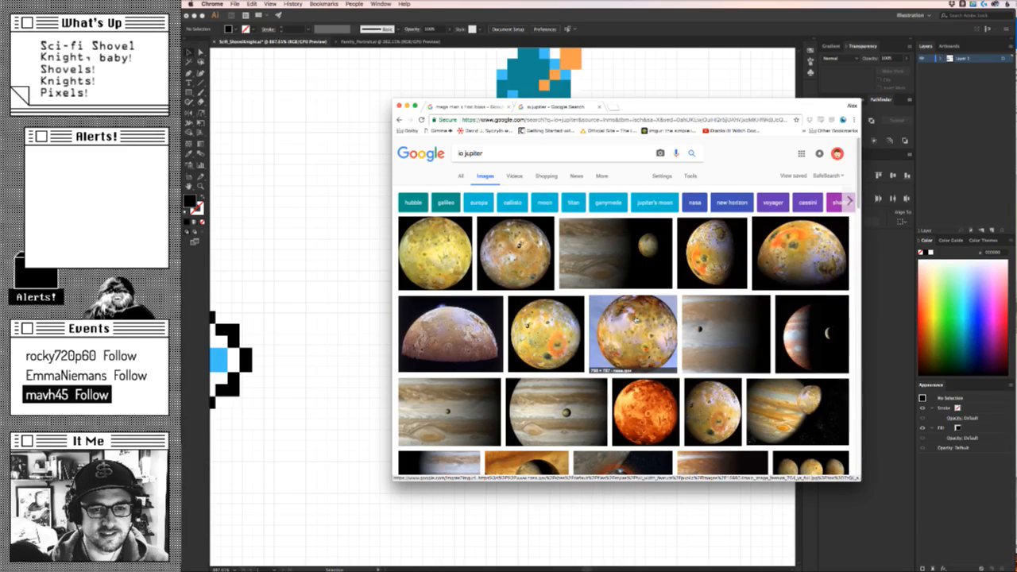
Browse the Io image results and preview the NASA, Wikipedia and Universe Today pictures of the moon.
{"action": "left_click", "coordinate": [636, 319]}
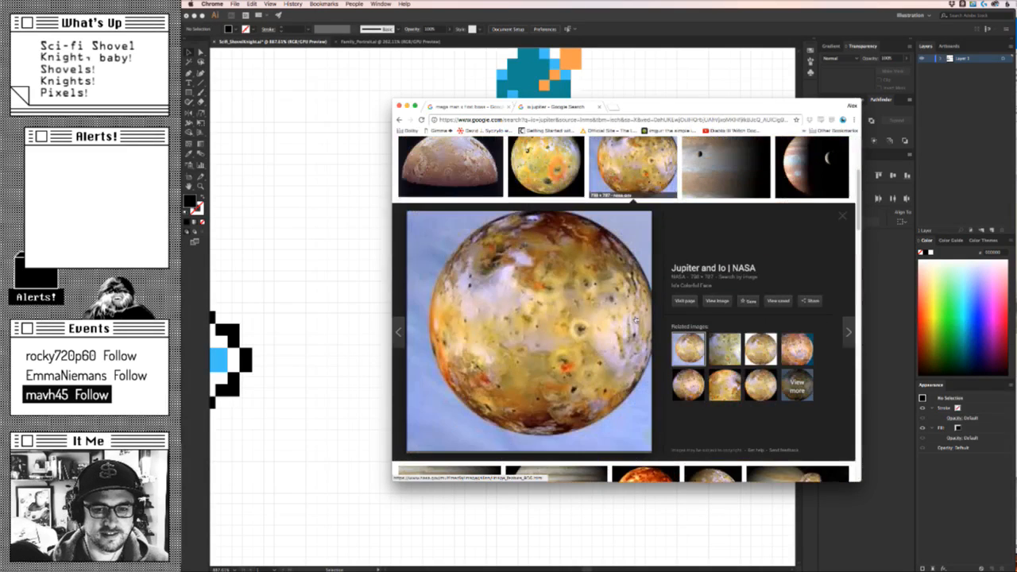
{"action": "left_click", "coordinate": [844, 219]}
{"action": "scroll", "coordinate": [703, 261], "scroll_direction": "down", "scroll_amount": 3}
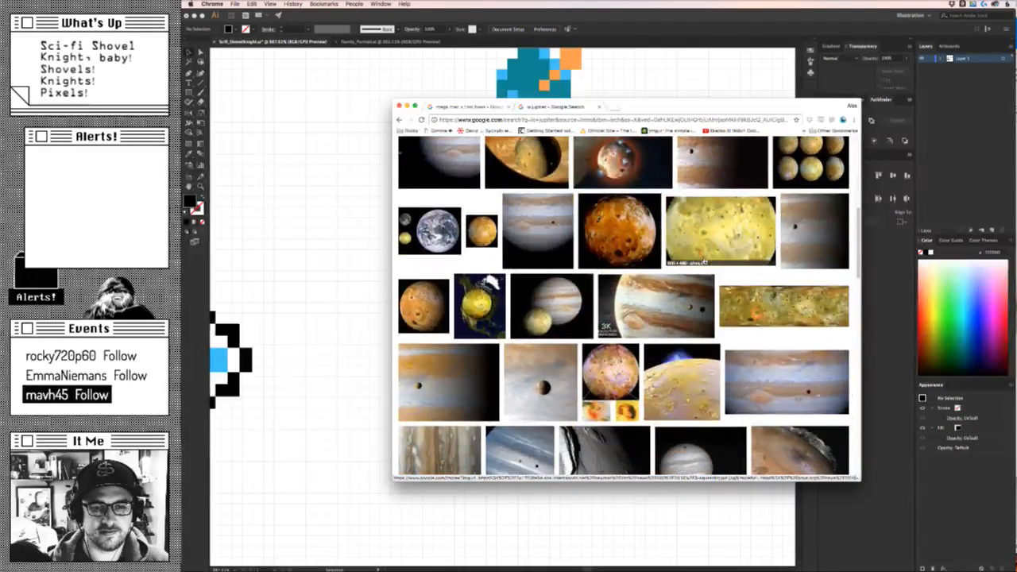
{"action": "scroll", "coordinate": [703, 261], "scroll_direction": "up", "scroll_amount": 10}
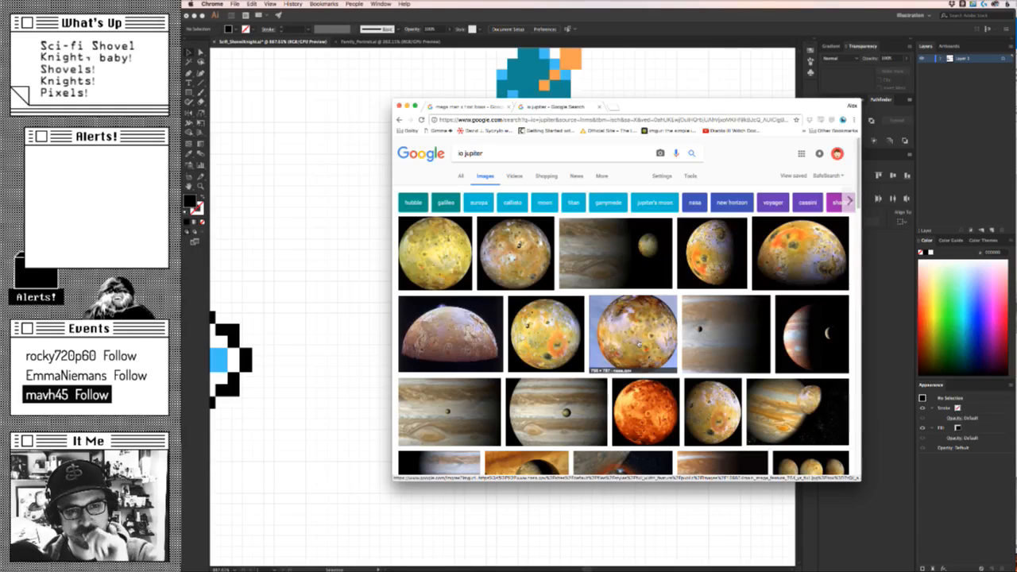
{"action": "left_click", "coordinate": [448, 246]}
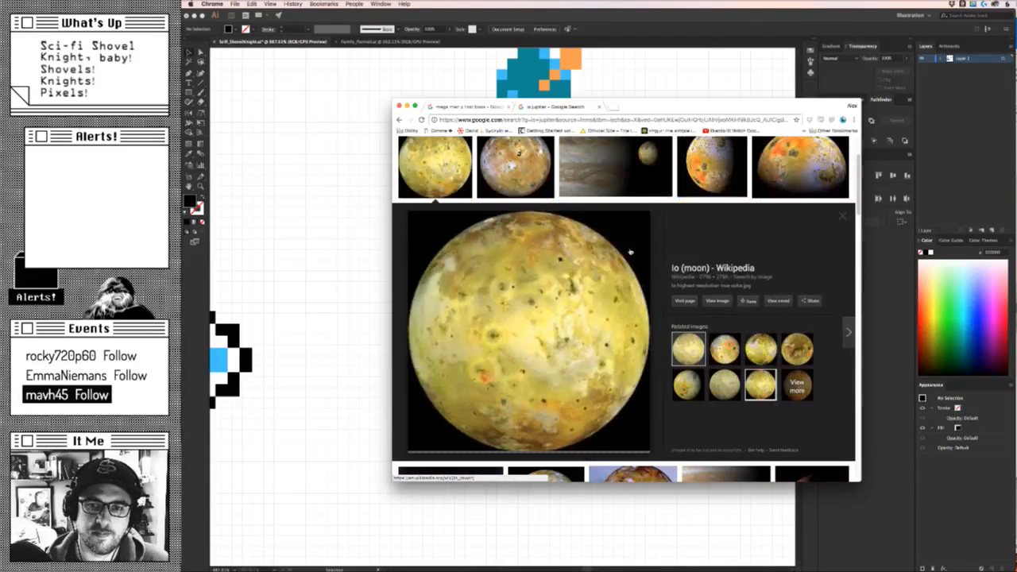
{"action": "left_click", "coordinate": [813, 179]}
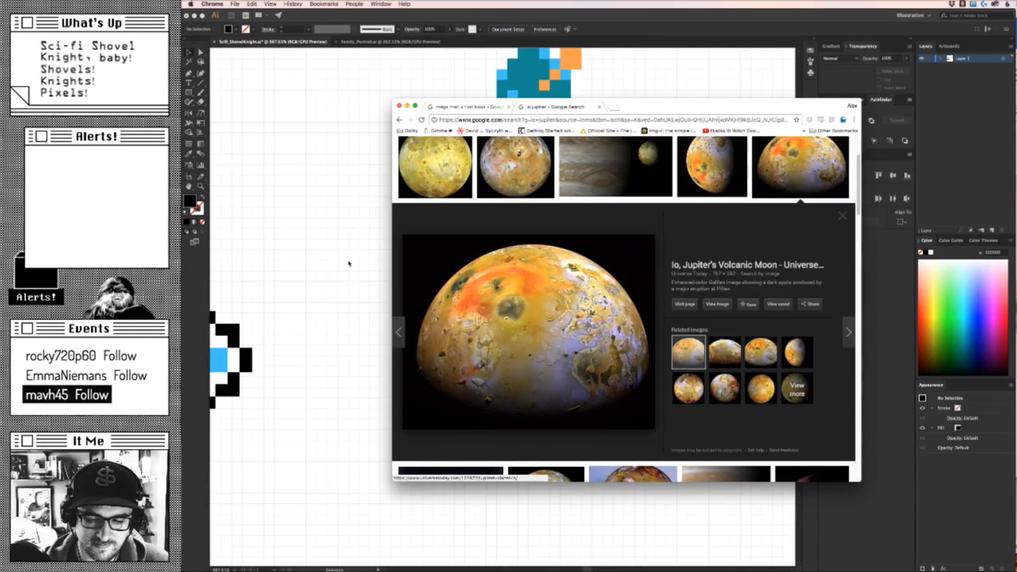
Switch back to Illustrator and outline the hand below the oval arm shape with duplicated black pixels.
{"action": "left_click", "coordinate": [349, 263]}
{"action": "key", "text": "z"}
{"action": "left_click_drag", "start_coordinate": [626, 341], "coordinate": [529, 410]}
{"action": "key", "text": "v"}
{"action": "left_click_drag", "start_coordinate": [466, 356], "coordinate": [467, 375]}
{"action": "key", "text": "alt+Down"}
{"action": "key", "text": "Left"}
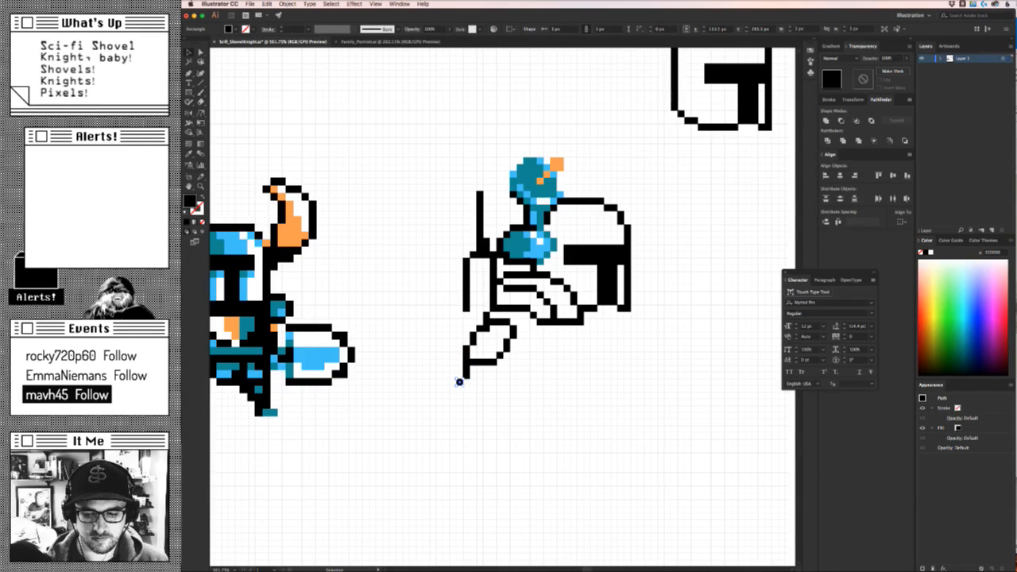
{"action": "mouse_move", "coordinate": [459, 382]}
{"action": "left_mouse_down"}
{"action": "mouse_move", "coordinate": [465, 409]}
{"action": "mouse_move", "coordinate": [490, 408]}
{"action": "mouse_move", "coordinate": [505, 395]}
{"action": "mouse_move", "coordinate": [506, 375]}
{"action": "left_mouse_up"}
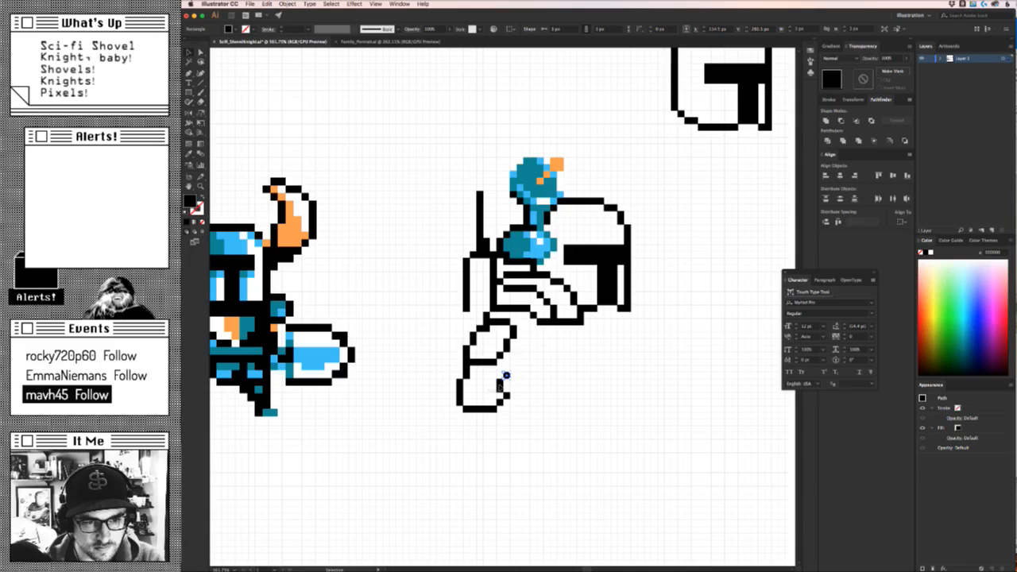
Extend a diagonal line of duplicated pixels up and to the right from the hand outline's right edge.
{"action": "scroll", "coordinate": [521, 391], "scroll_direction": "down", "scroll_amount": 2}
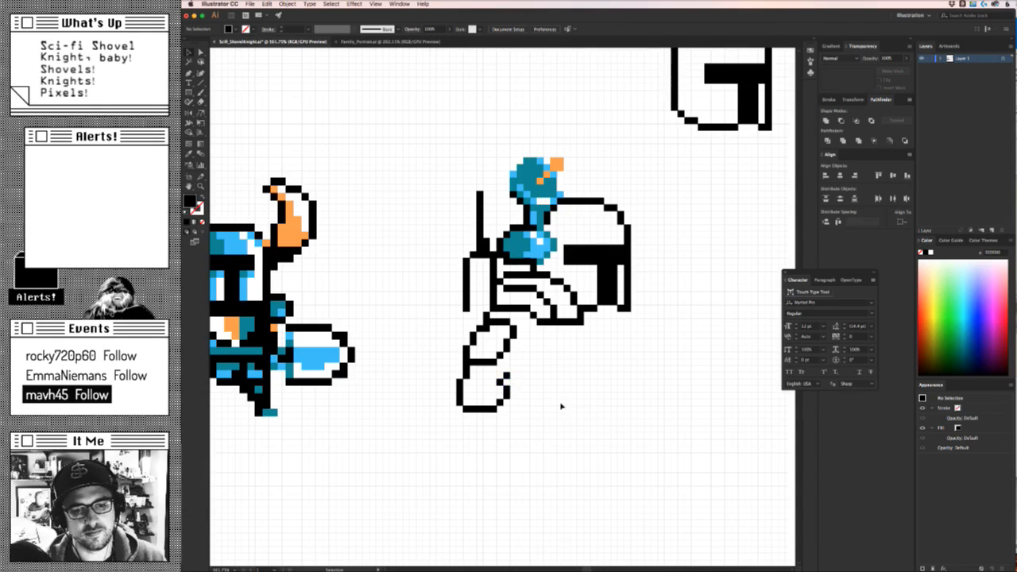
{"action": "scroll", "coordinate": [477, 429], "scroll_direction": "down", "scroll_amount": 5}
{"action": "scroll", "coordinate": [540, 402], "scroll_direction": "up", "scroll_amount": 5}
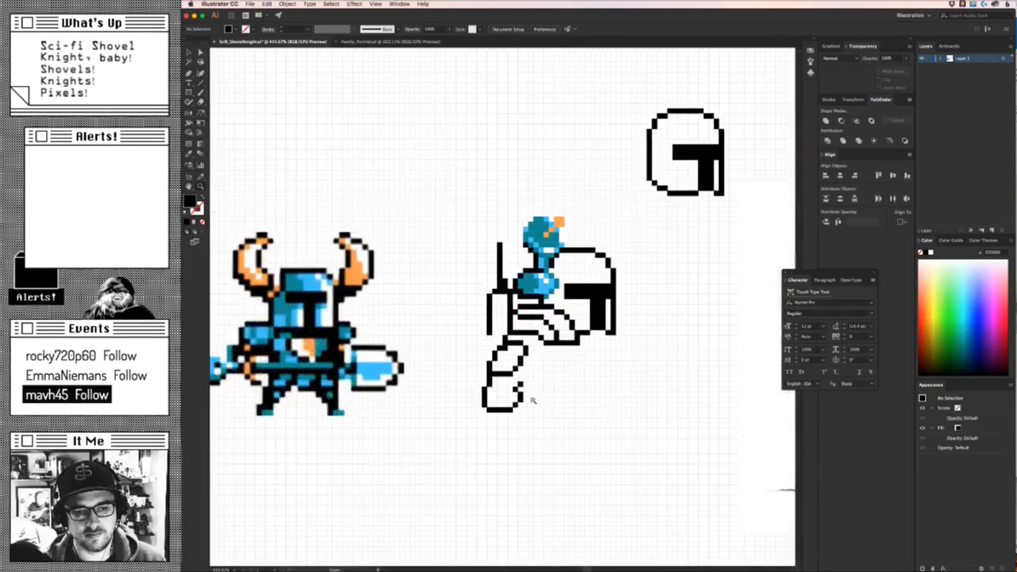
{"action": "left_click", "coordinate": [520, 385]}
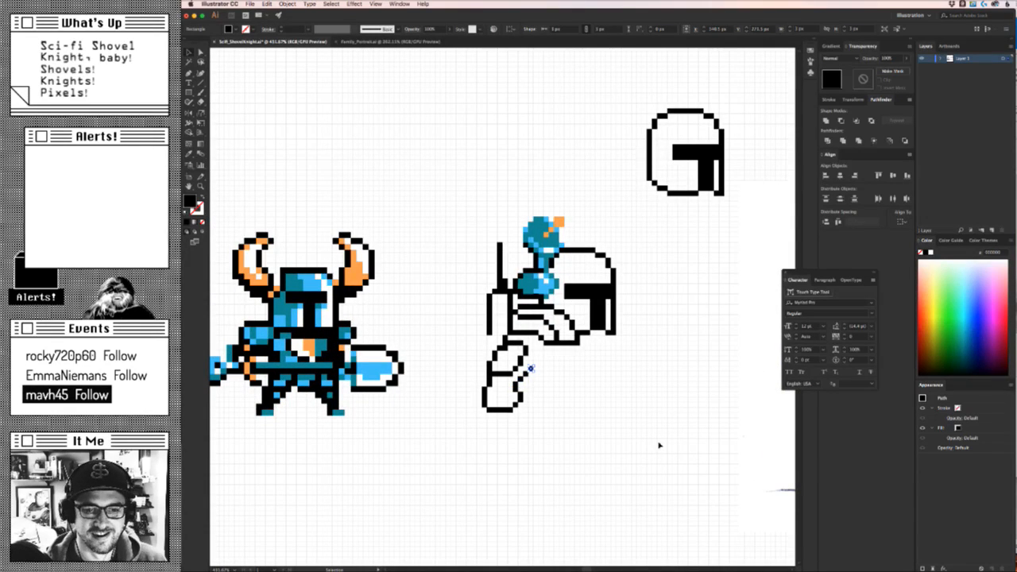
{"action": "left_click_drag", "start_coordinate": [659, 445], "coordinate": [469, 384]}
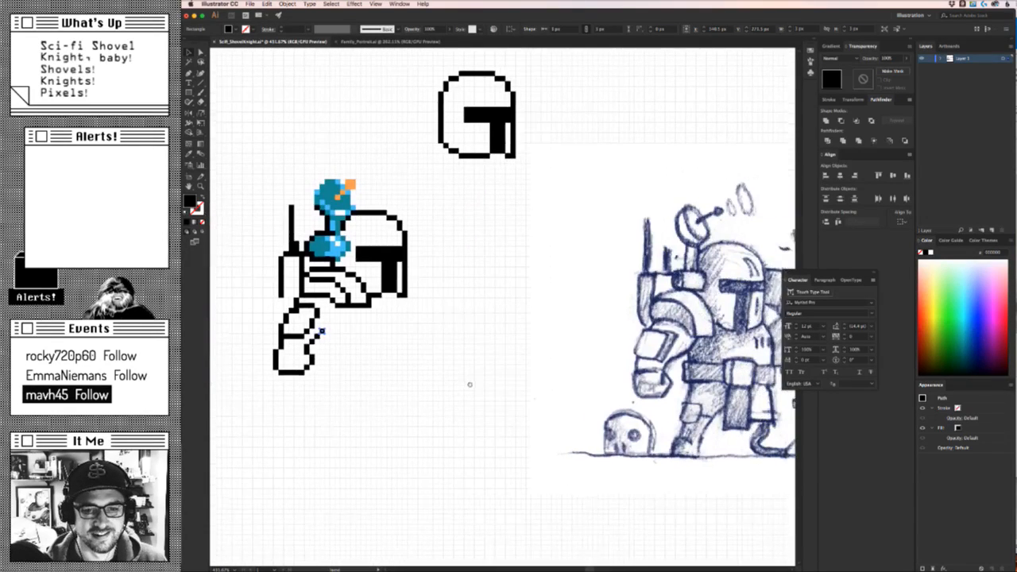
{"action": "left_click", "coordinate": [480, 339]}
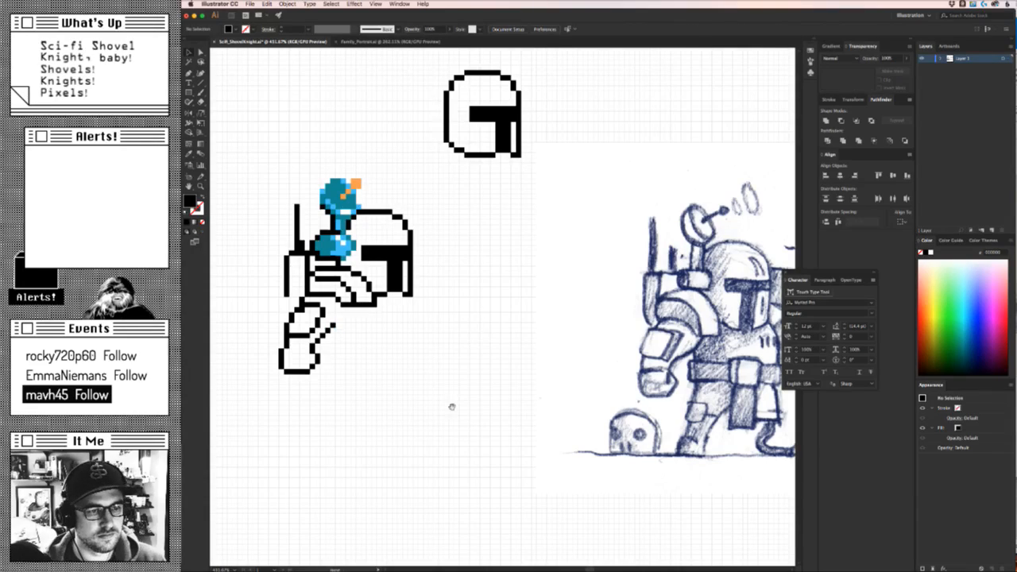
Save the document with the new hand outline.
{"action": "left_click_drag", "start_coordinate": [370, 353], "coordinate": [226, 386]}
{"action": "left_click_drag", "start_coordinate": [374, 413], "coordinate": [454, 439]}
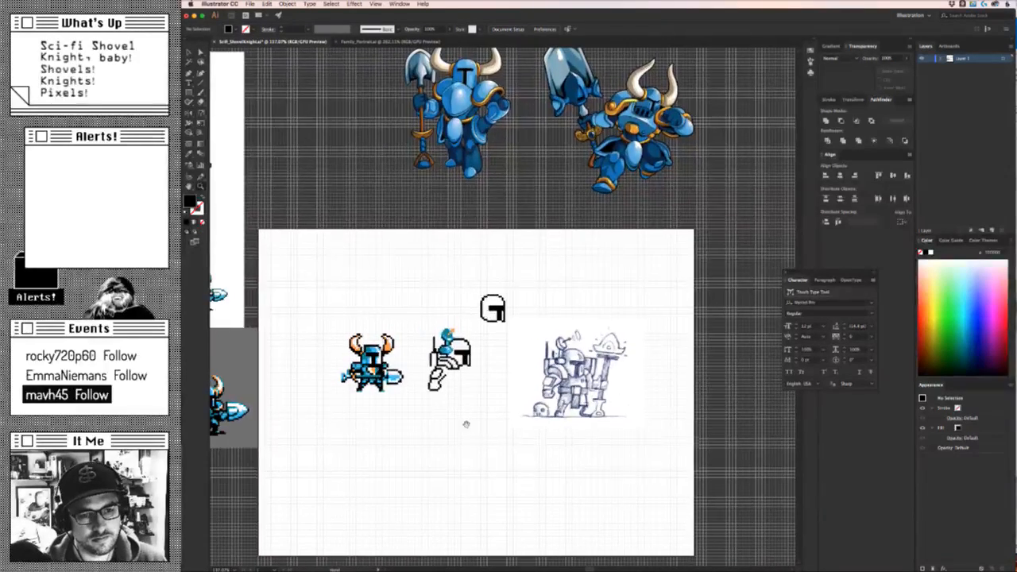
{"action": "left_click_drag", "start_coordinate": [452, 395], "coordinate": [405, 400]}
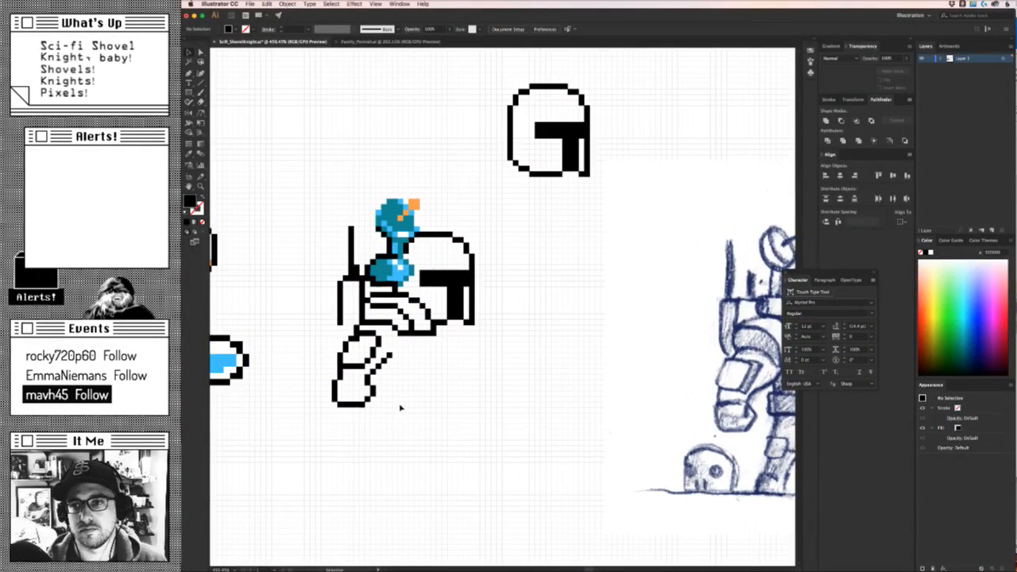
{"action": "key", "text": "super+s"}
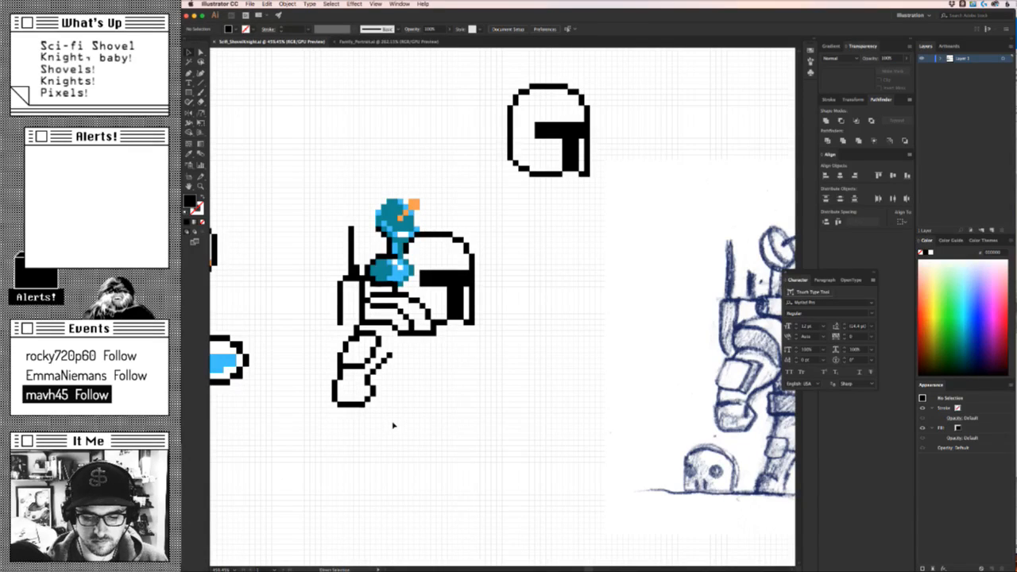
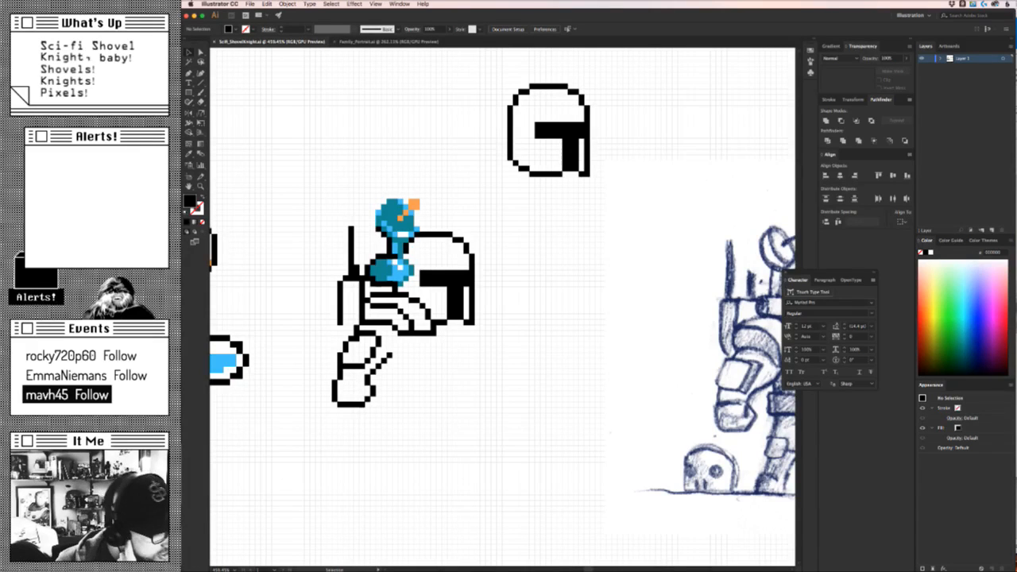
Shift the stepped left edge of the oval arm outline one pixel to the left.
{"action": "left_click", "coordinate": [347, 350]}
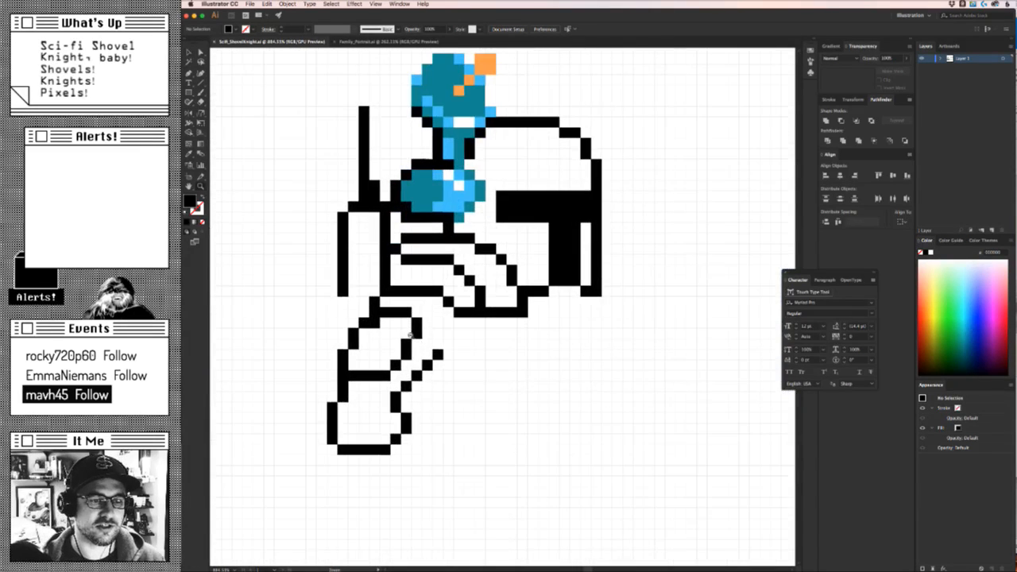
{"action": "left_click_drag", "start_coordinate": [327, 311], "coordinate": [385, 365]}
{"action": "key", "text": "Left"}
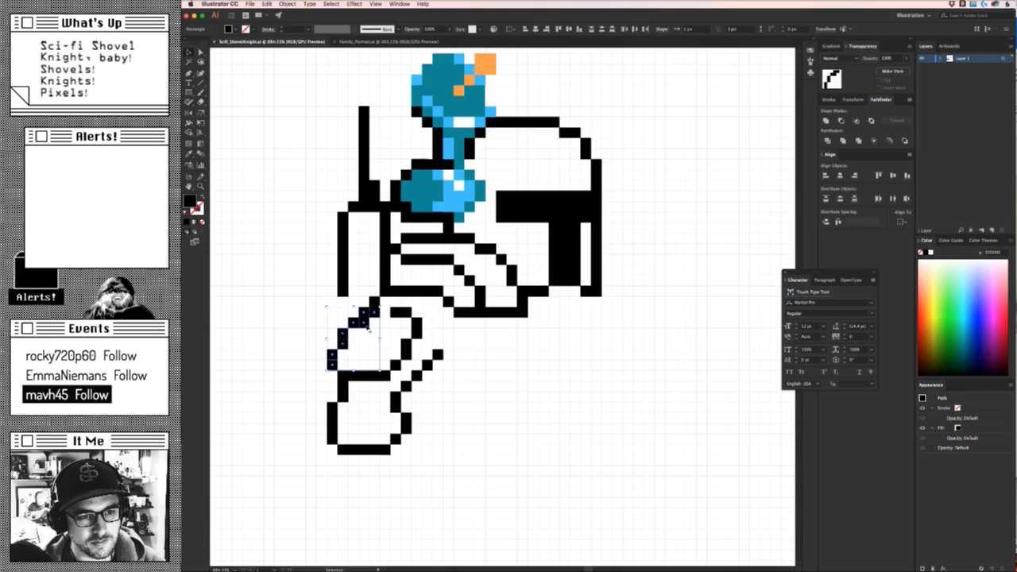
{"action": "left_click", "coordinate": [388, 332]}
{"action": "left_click_drag", "start_coordinate": [369, 316], "coordinate": [386, 329]}
{"action": "key", "text": "Right"}
{"action": "left_click", "coordinate": [336, 313]}
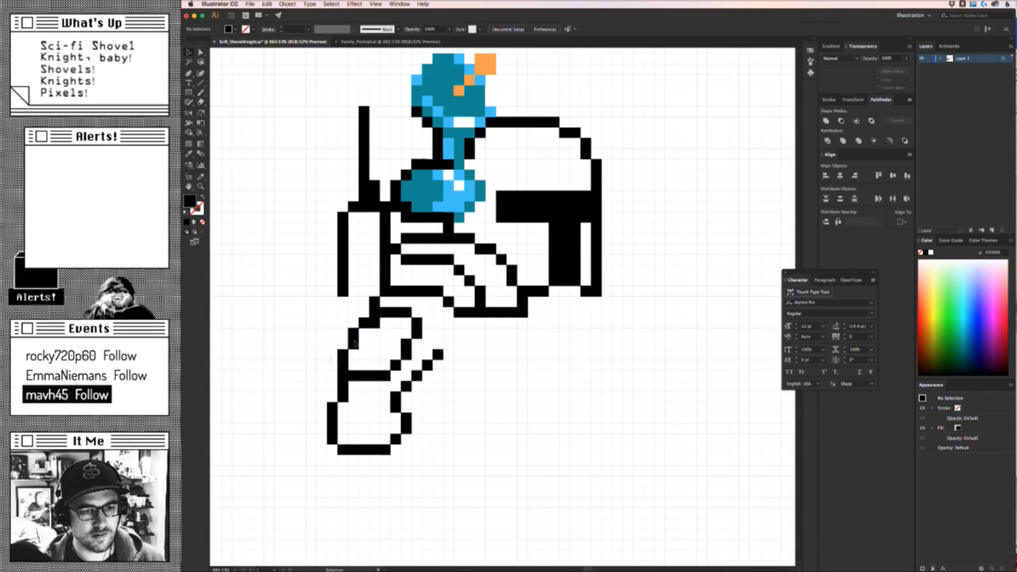
{"action": "key", "text": "super+z"}
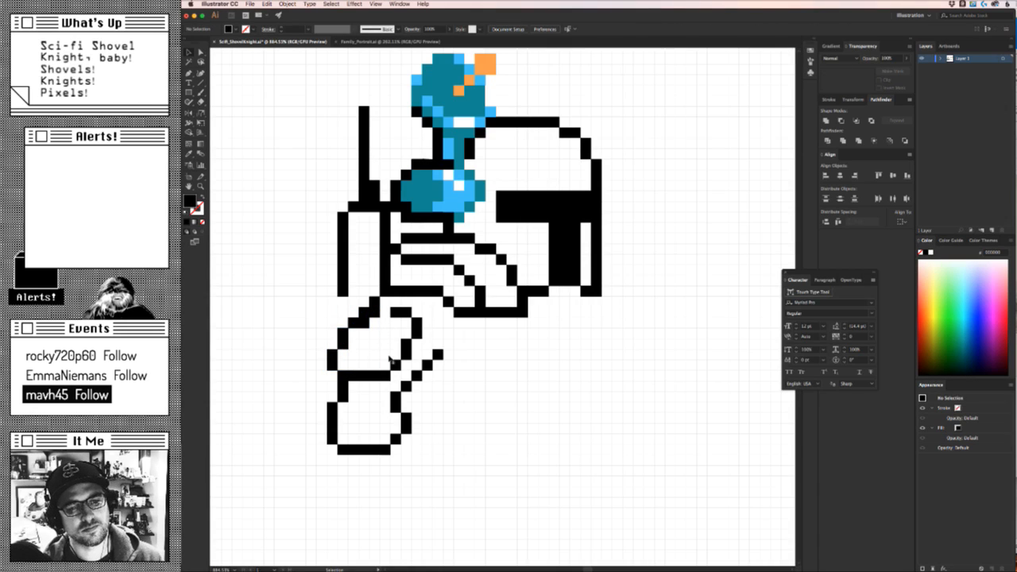
Try to draw a stepped inner line up the arm's right side by duplicating a pixel from its bottom row.
{"action": "left_click", "coordinate": [383, 374]}
{"action": "left_click", "coordinate": [373, 365]}
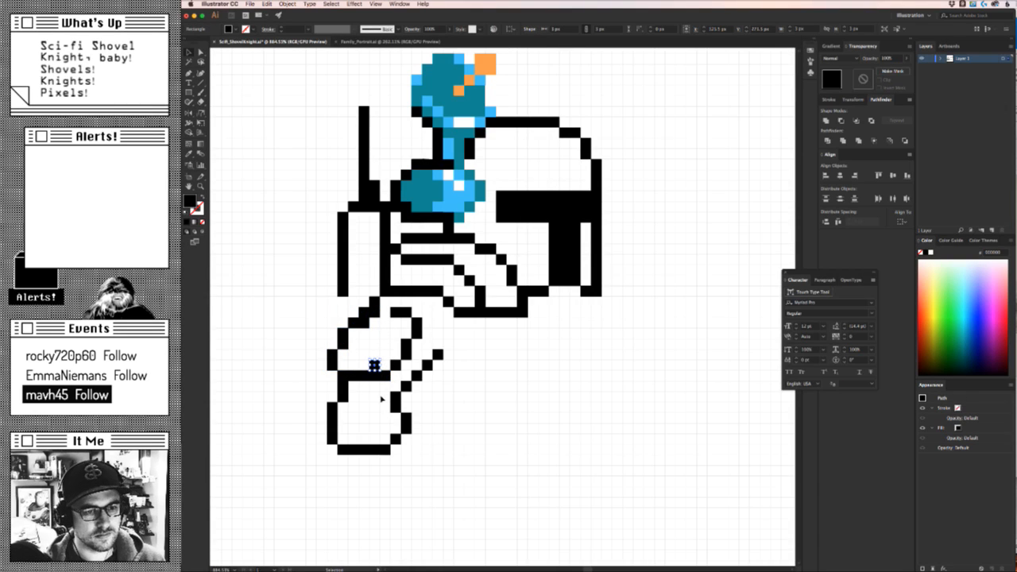
{"action": "key", "text": "Left"}
{"action": "key", "text": "Right"}
{"action": "key", "text": "Up"}
{"action": "key", "text": "Right"}
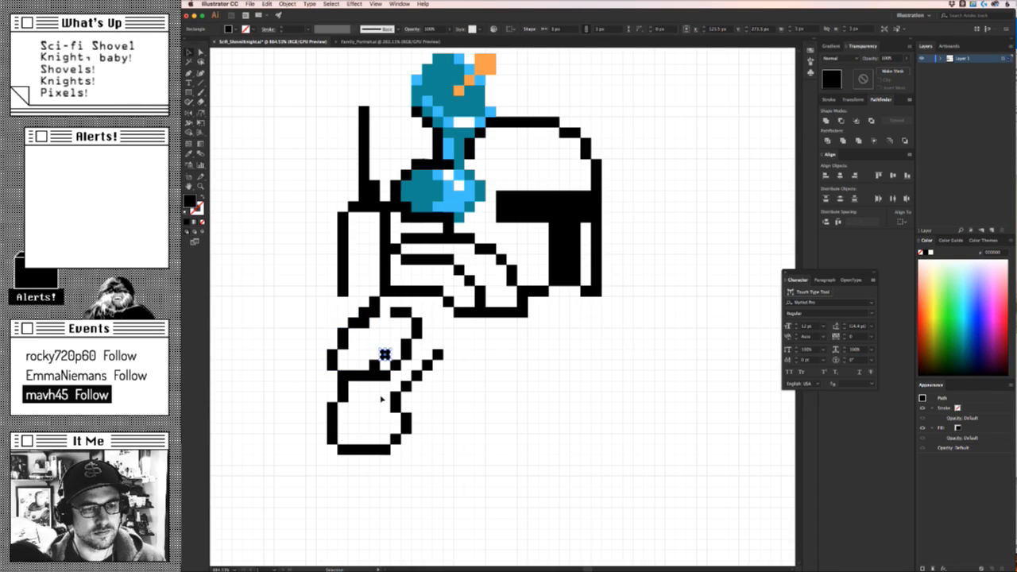
{"action": "key", "text": "Up"}
{"action": "key", "text": "Right"}
{"action": "key", "text": "Up"}
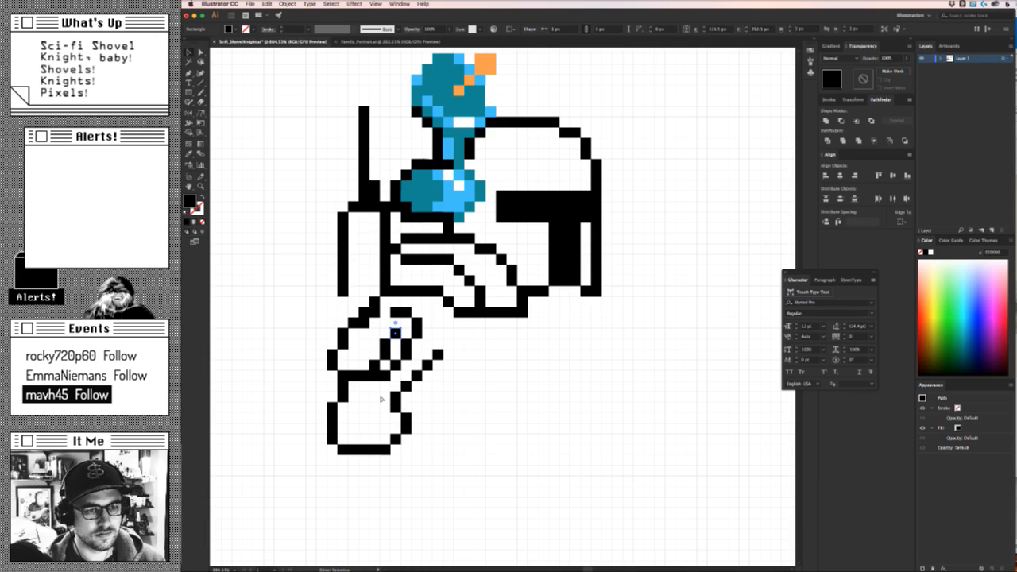
{"action": "key", "text": "Up"}
Undo the stepped inner pixel line in the arm and clear the selection.
{"action": "left_click_drag", "start_coordinate": [489, 358], "coordinate": [310, 433]}
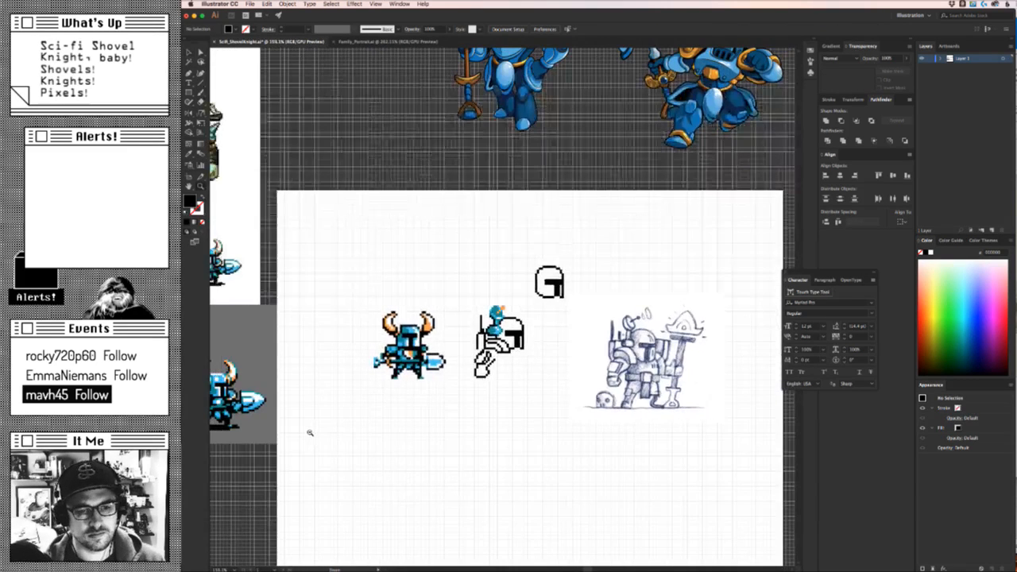
{"action": "left_click_drag", "start_coordinate": [309, 433], "coordinate": [478, 379]}
{"action": "key", "text": "super+z"}
{"action": "key", "text": "super+z"}
{"action": "key", "text": "super+z"}
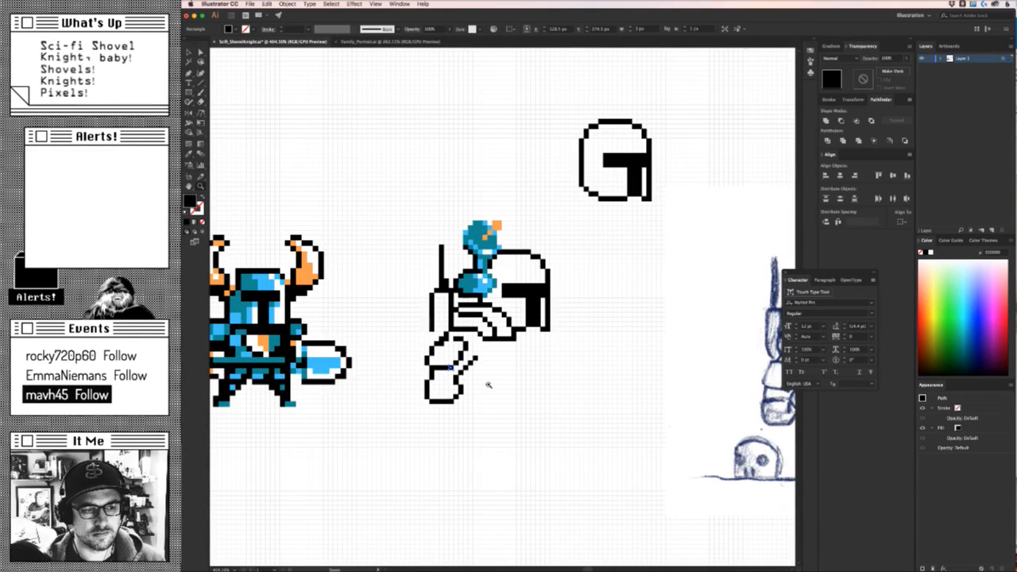
{"action": "left_click_drag", "start_coordinate": [494, 380], "coordinate": [350, 388]}
{"action": "key", "text": "v"}
{"action": "key", "text": "super+shift+a"}
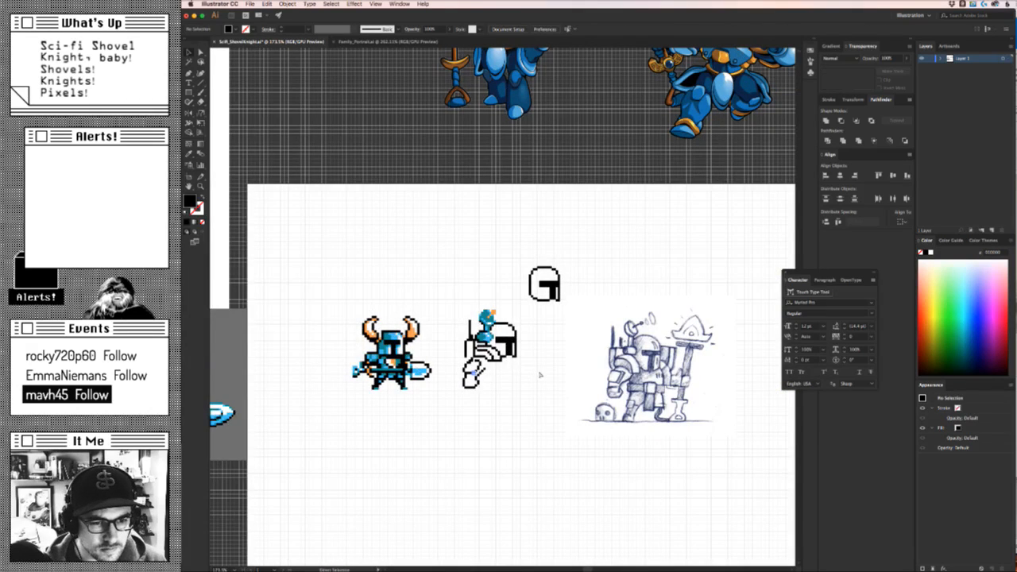
Recolor the oval arm outline's bottom row and stepped right side teal, sampled from the lower part of the blue joint.
{"action": "left_click_drag", "start_coordinate": [506, 382], "coordinate": [709, 346]}
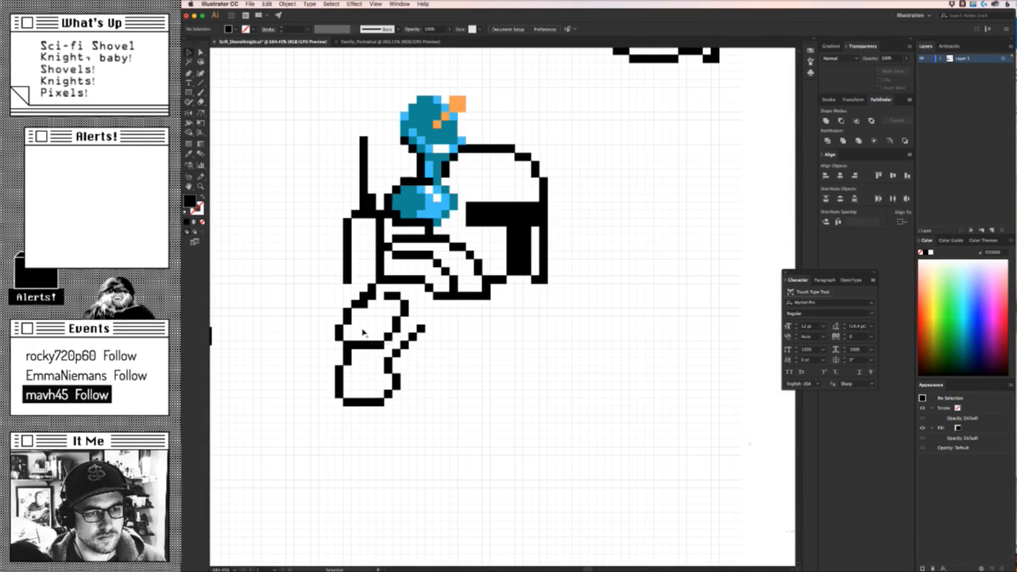
{"action": "left_click", "coordinate": [362, 343]}
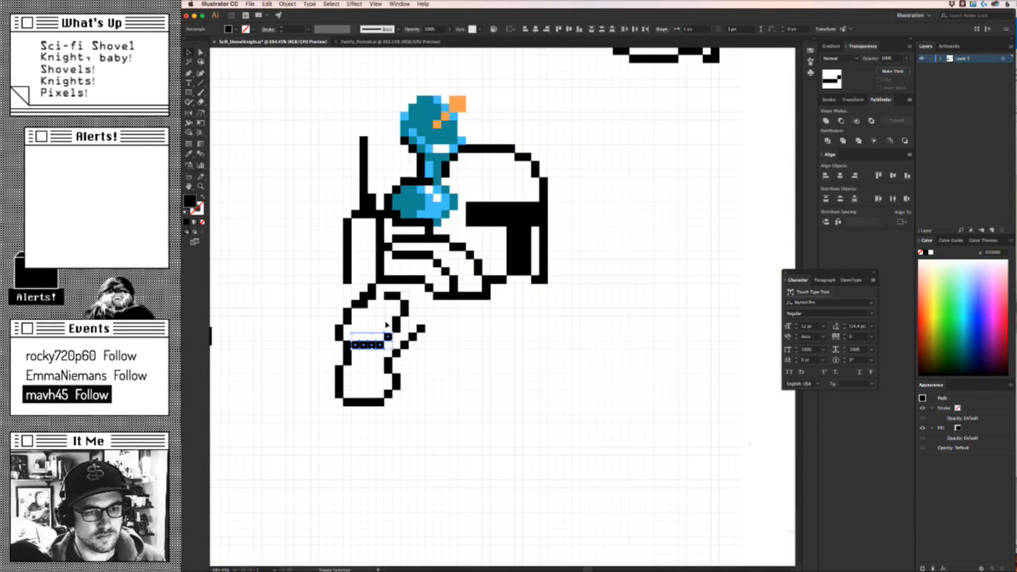
{"action": "left_click", "coordinate": [388, 325], "text": "shift"}
{"action": "left_click", "coordinate": [418, 209]}
{"action": "key", "text": "v"}
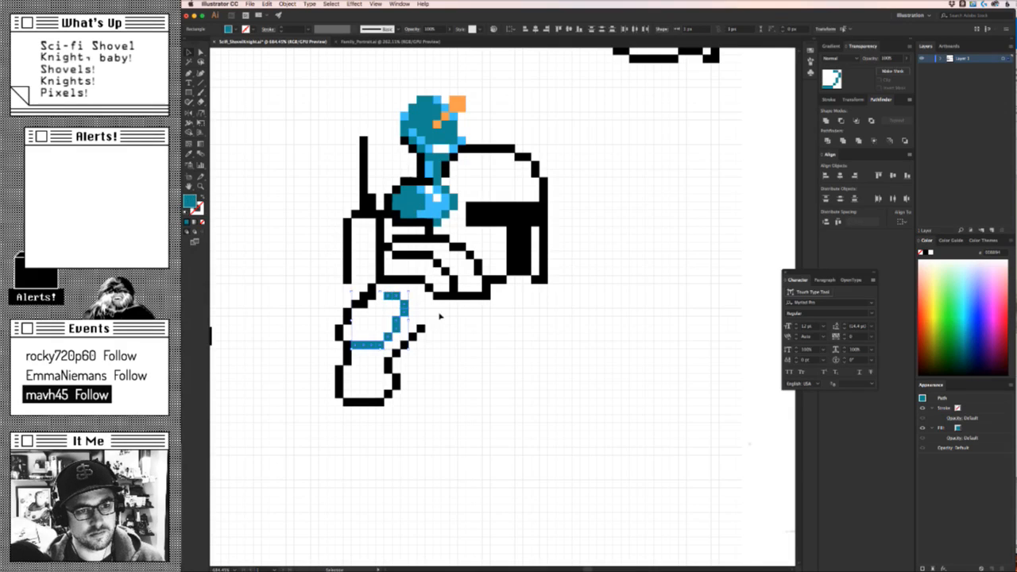
{"action": "left_click", "coordinate": [440, 316]}
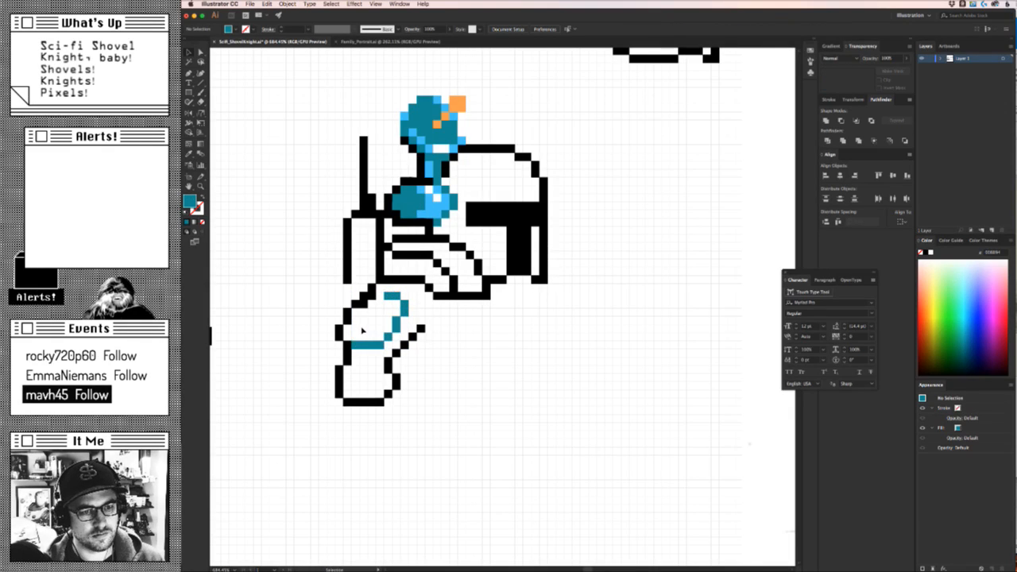
Duplicate the teal bottom row one pixel up and extend its left end to the black outline.
{"action": "left_click_drag", "start_coordinate": [382, 340], "coordinate": [383, 342]}
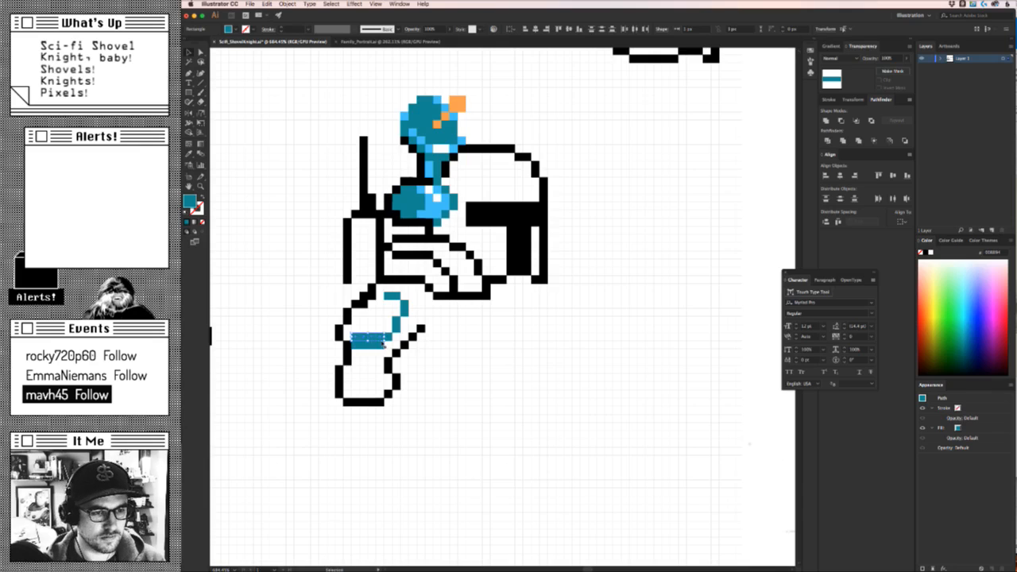
{"action": "key", "text": "super+equal"}
{"action": "key", "text": "a"}
{"action": "left_click", "coordinate": [342, 324]}
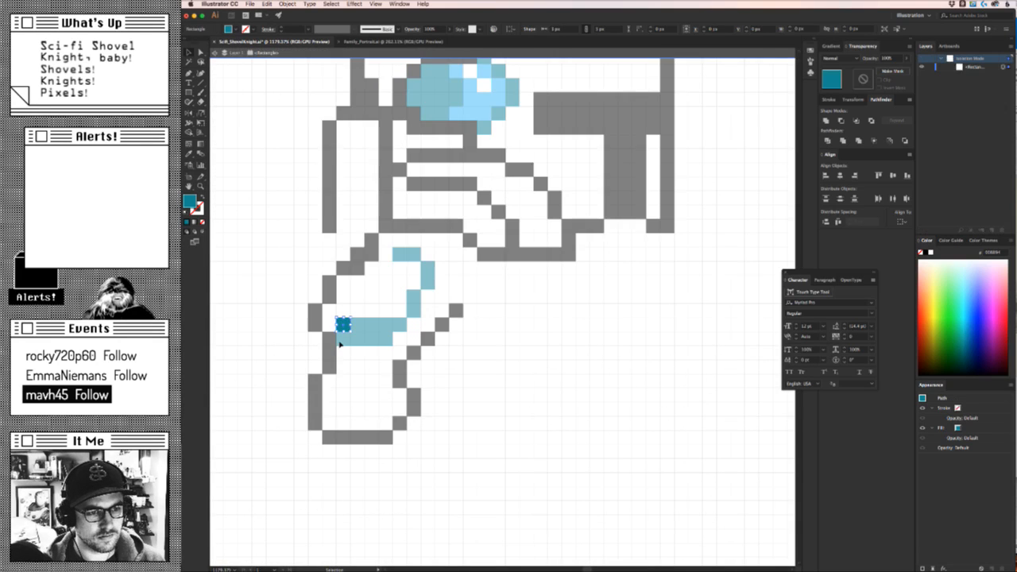
{"action": "key", "text": "Left"}
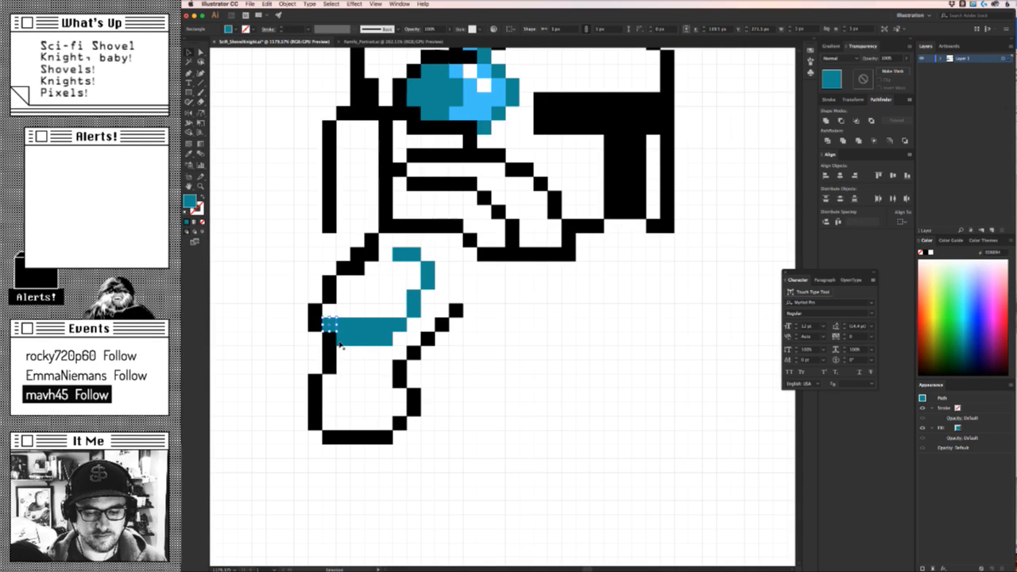
Thicken the teal curve by copying single pixels in steps along its inner side, up toward the top of the oval.
{"action": "key", "text": "super+f"}
{"action": "key", "text": "Right"}
{"action": "key", "text": "Right"}
{"action": "key", "text": "Up"}
{"action": "key", "text": "Up"}
{"action": "key", "text": "Right"}
{"action": "key", "text": "Right"}
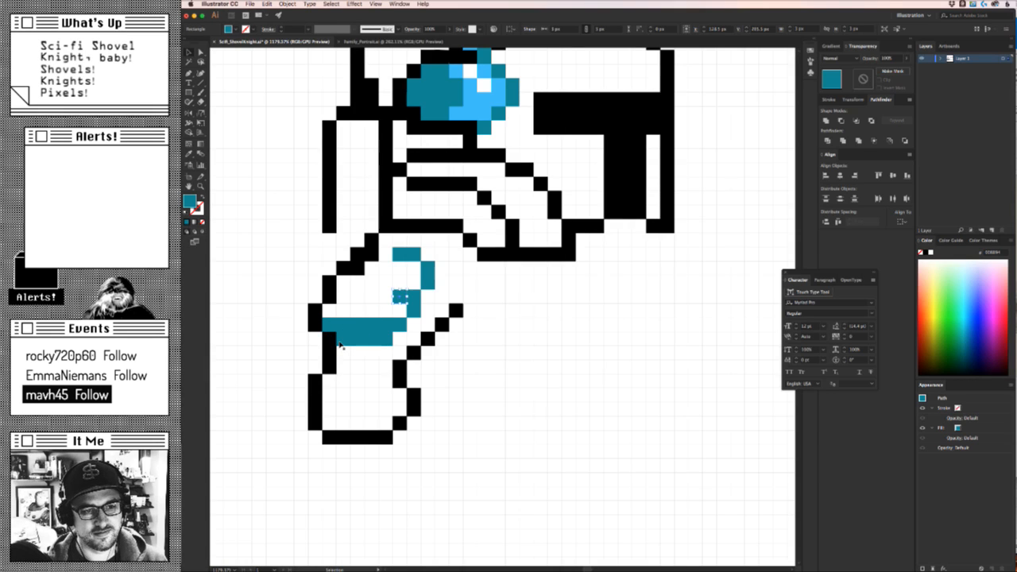
{"action": "key", "text": "Down"}
{"action": "key", "text": "super+f"}
{"action": "key", "text": "Up"}
{"action": "key", "text": "super+c"}
{"action": "key", "text": "super+f"}
{"action": "key", "text": "Up"}
{"action": "key", "text": "Right"}
{"action": "key", "text": "super+c"}
{"action": "key", "text": "super+f"}
{"action": "key", "text": "Up"}
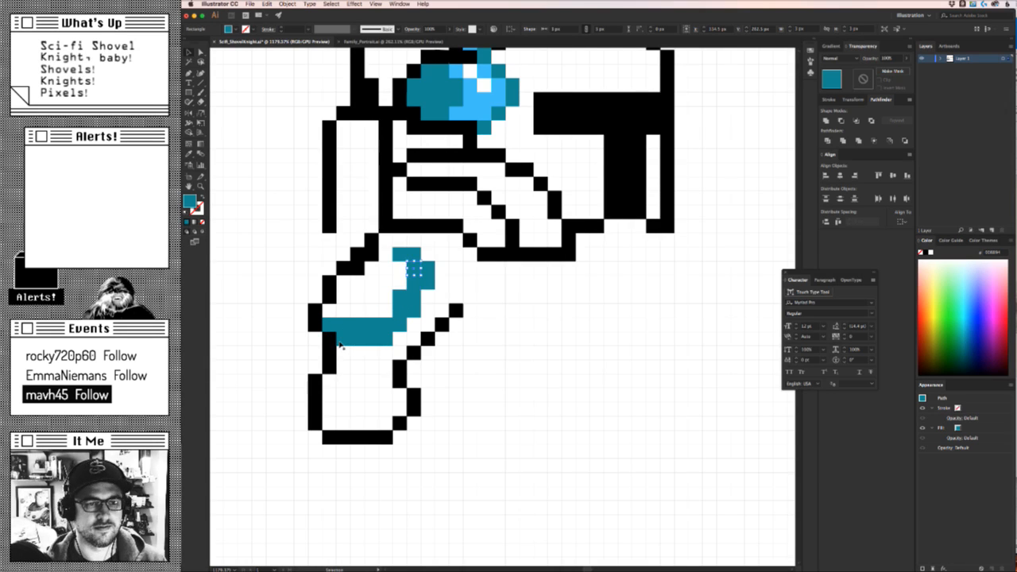
Fill the inner corner of the teal curve with another copied pixel placed one pixel to the left.
{"action": "left_click", "coordinate": [544, 328]}
{"action": "left_click_drag", "start_coordinate": [525, 357], "coordinate": [457, 357]}
{"action": "left_click", "coordinate": [444, 328]}
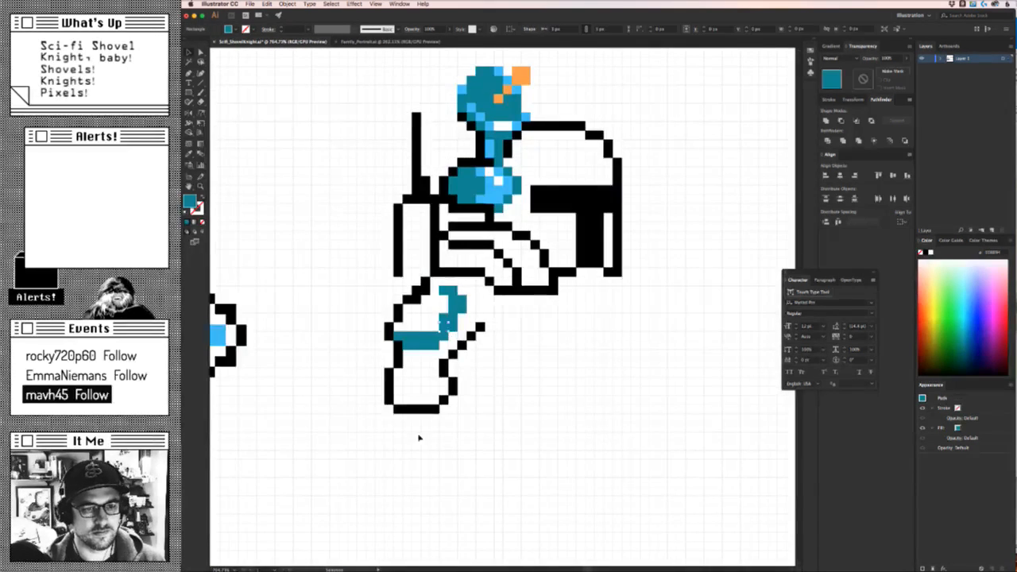
{"action": "key", "text": "super+c"}
{"action": "key", "text": "super+f"}
{"action": "key", "text": "Left"}
Recolor the two black pixels at the oval's top left edge light blue, sampled from the joint above.
{"action": "left_click", "coordinate": [545, 352]}
{"action": "left_click_drag", "start_coordinate": [542, 355], "coordinate": [572, 343]}
{"action": "left_click", "coordinate": [418, 271]}
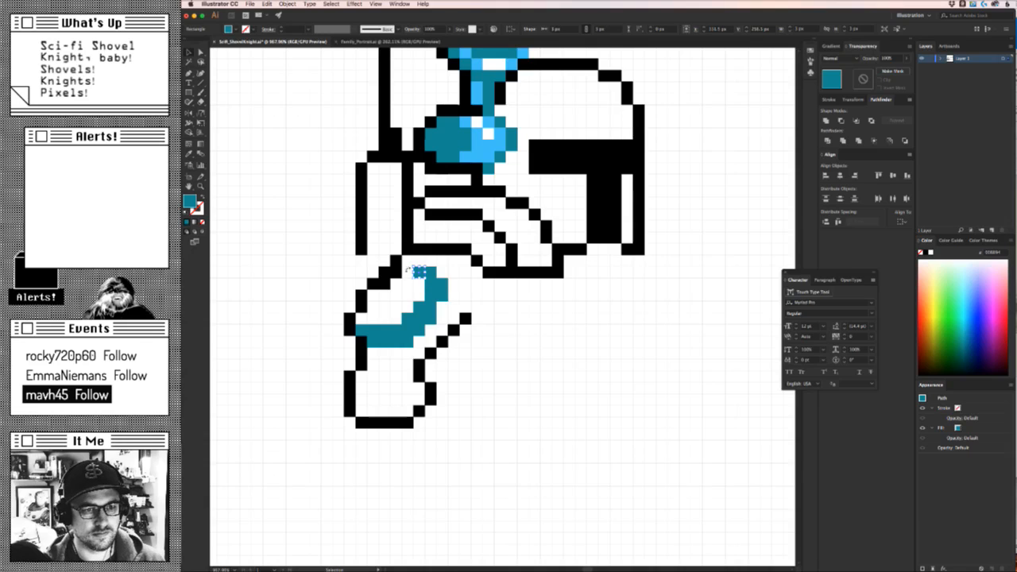
{"action": "mouse_move", "coordinate": [361, 272]}
{"action": "left_mouse_down"}
{"action": "mouse_move", "coordinate": [431, 281]}
{"action": "mouse_move", "coordinate": [377, 284]}
{"action": "left_mouse_up"}
{"action": "key", "text": "v"}
{"action": "key", "text": "z"}
{"action": "left_click_drag", "start_coordinate": [502, 190], "coordinate": [458, 278]}
{"action": "key", "text": "i"}
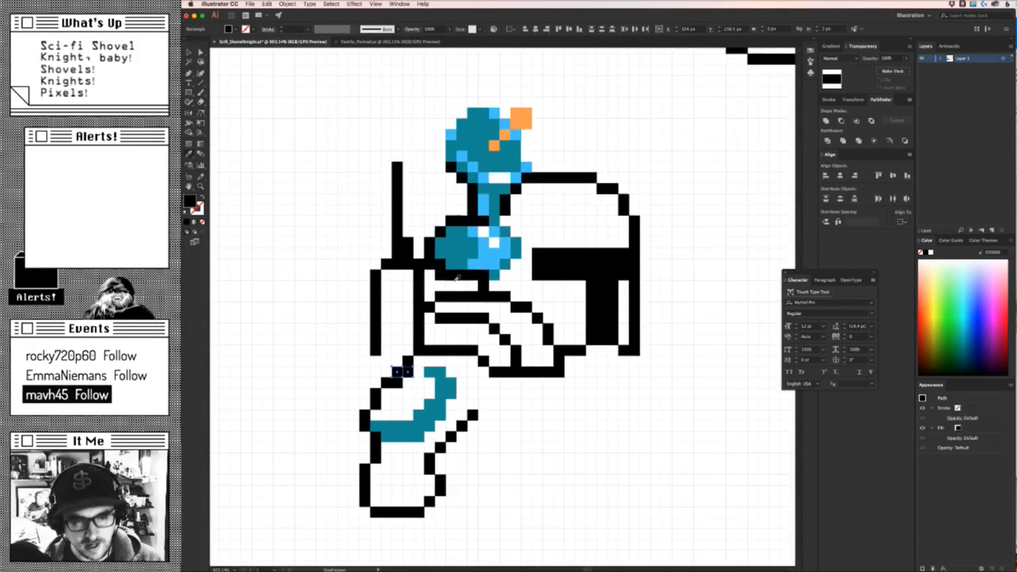
{"action": "left_click", "coordinate": [488, 262]}
Recolor the first teal pixel of the oval's top row light blue and duplicate it left to close the gap.
{"action": "key", "text": "z"}
{"action": "left_click_drag", "start_coordinate": [408, 389], "coordinate": [437, 373]}
{"action": "key", "text": "v"}
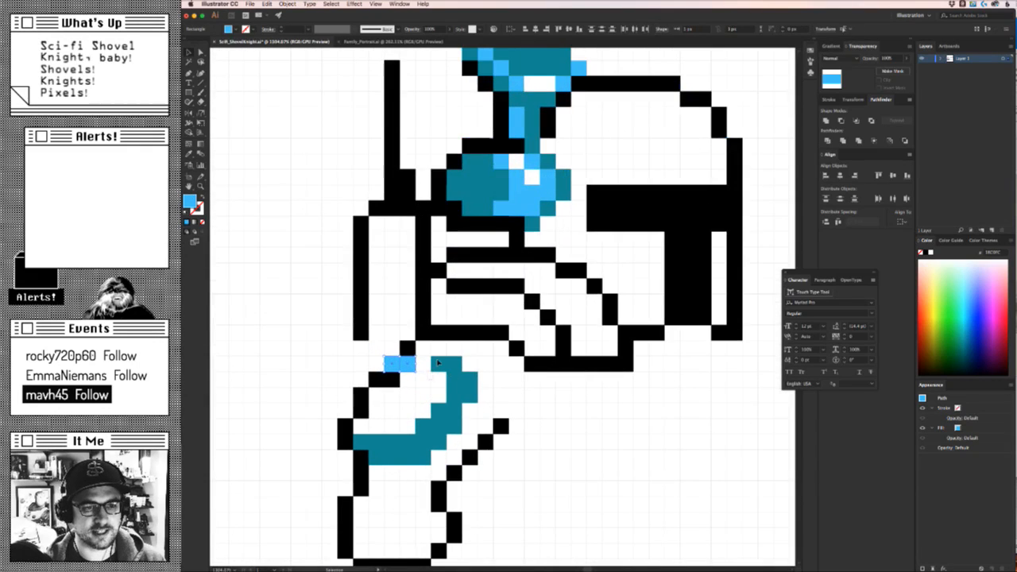
{"action": "left_click", "coordinate": [438, 364]}
{"action": "key", "text": "i"}
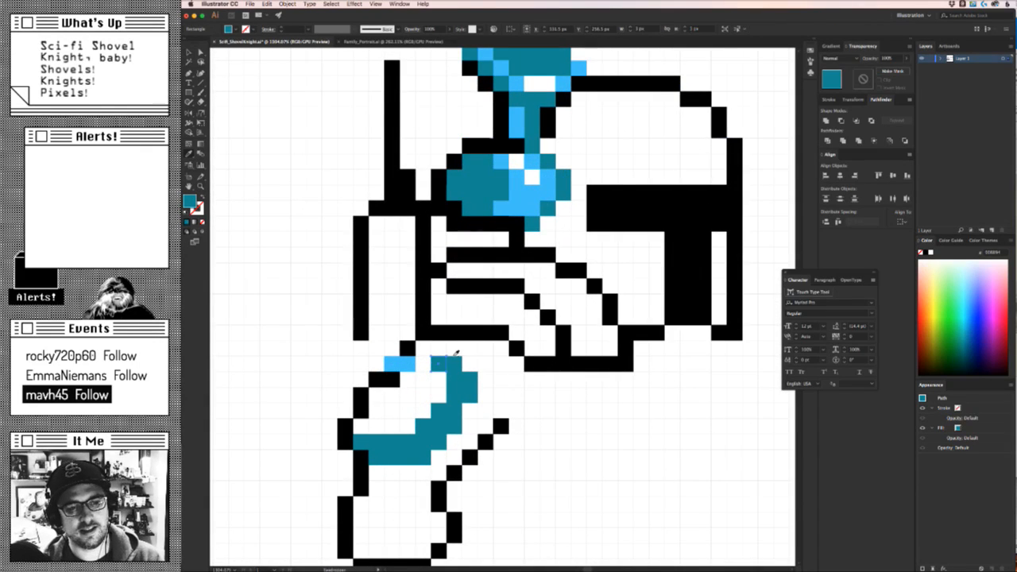
{"action": "key", "text": "space"}
{"action": "key", "text": "v"}
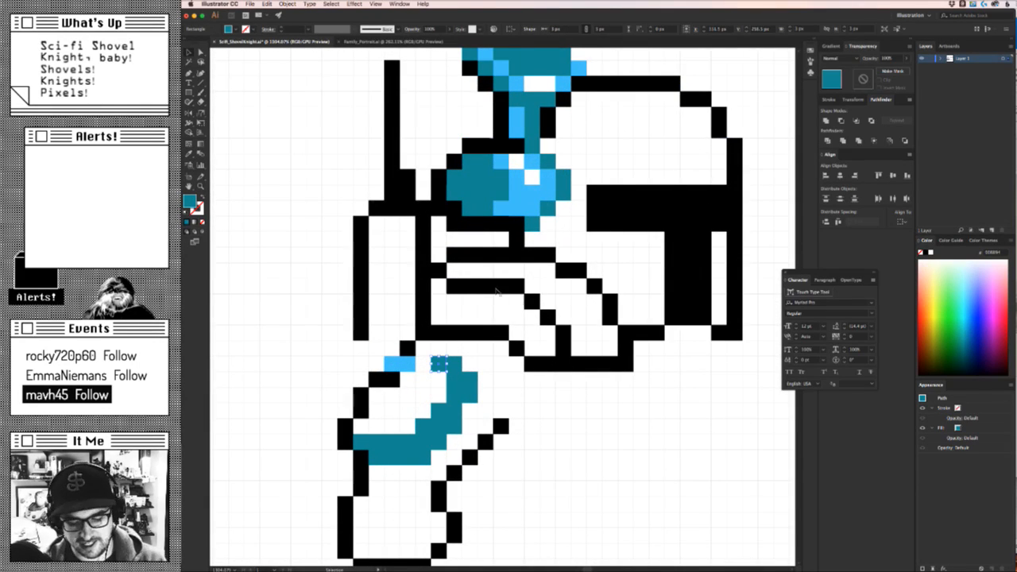
{"action": "key", "text": "i"}
{"action": "left_click", "coordinate": [529, 199]}
{"action": "key", "text": "v"}
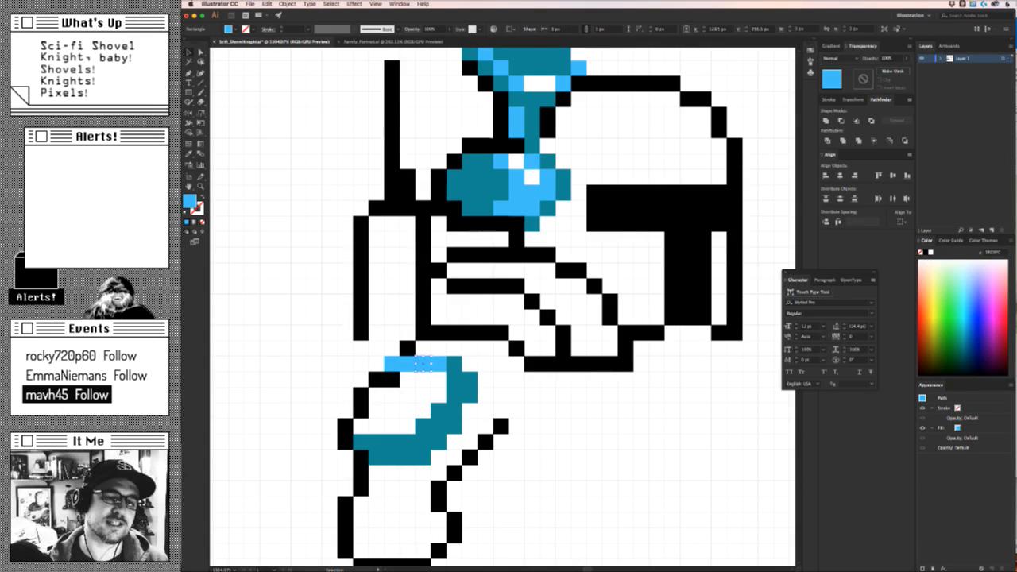
Duplicate the leftmost teal pixel one up, then add a light blue copy just to its right inside the oval.
{"action": "left_click", "coordinate": [362, 384]}
{"action": "left_click_drag", "start_coordinate": [331, 384], "coordinate": [388, 418]}
{"action": "left_click", "coordinate": [362, 429]}
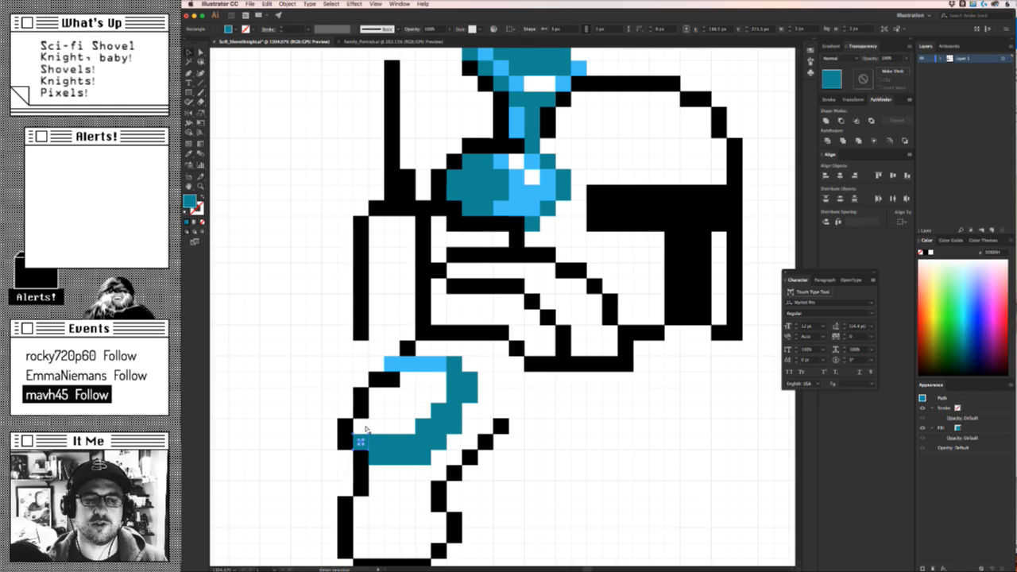
{"action": "left_click_drag", "start_coordinate": [362, 427], "coordinate": [377, 427]}
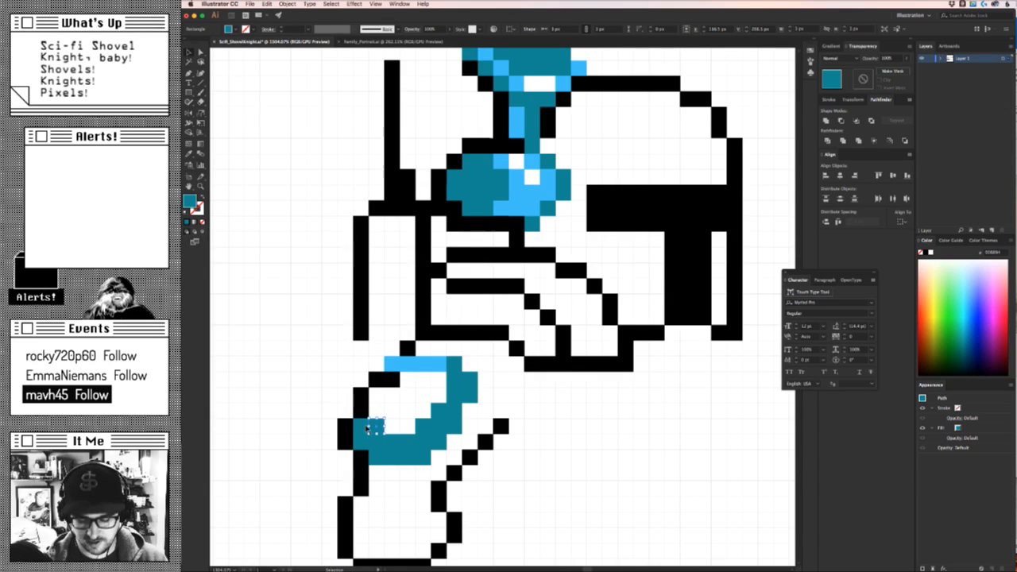
{"action": "key", "text": "i"}
{"action": "left_click", "coordinate": [422, 362]}
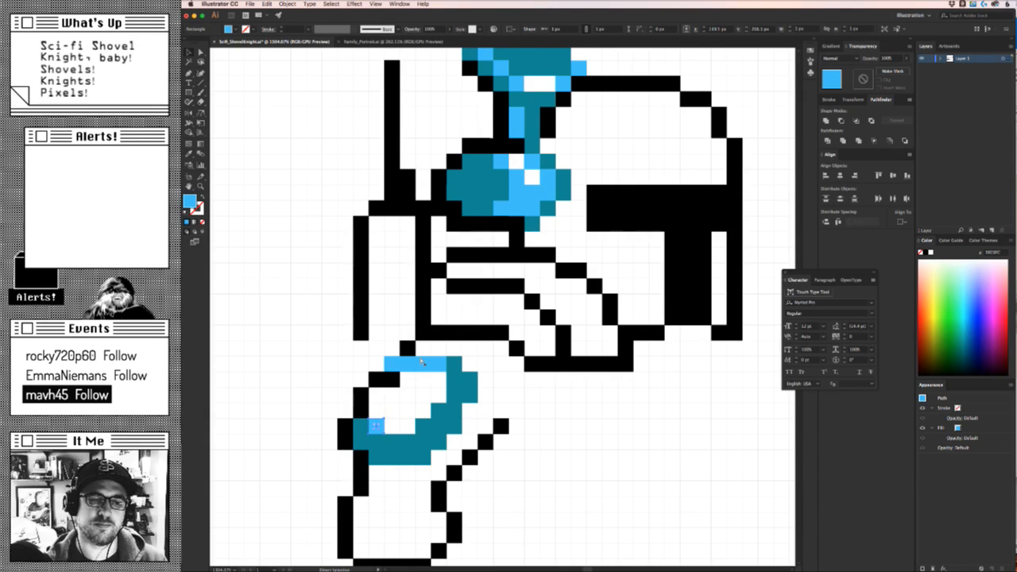
Duplicate the light blue pixel in steps along the inside of the teal band up to the oval's top row.
{"action": "key", "text": "alt+Right"}
{"action": "key", "text": "alt+Right"}
{"action": "key", "text": "alt+Up"}
{"action": "key", "text": "alt+Right"}
{"action": "key", "text": "alt+Up"}
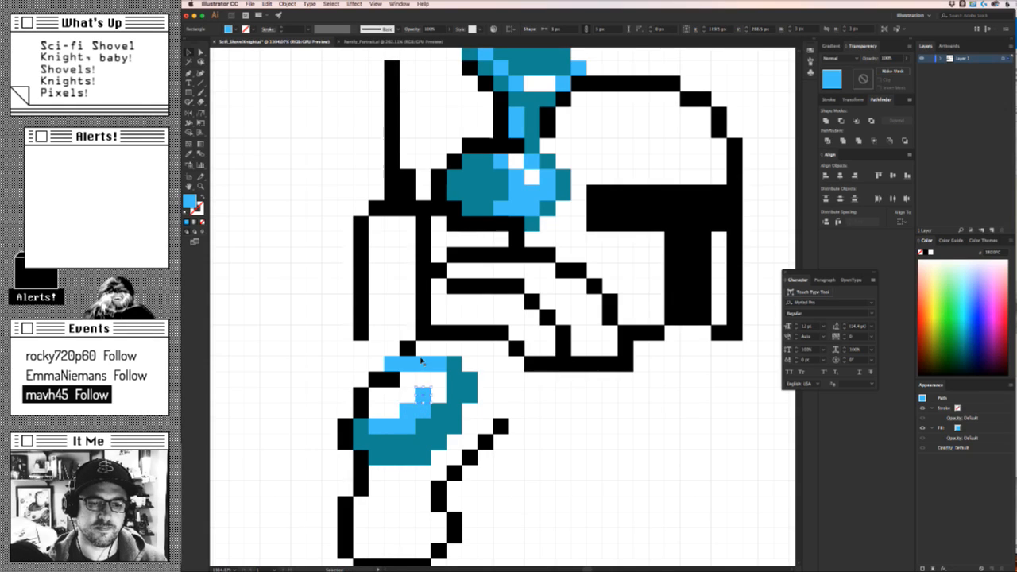
{"action": "key", "text": "alt+Right"}
{"action": "key", "text": "alt+Left"}
{"action": "key", "text": "alt+Up"}
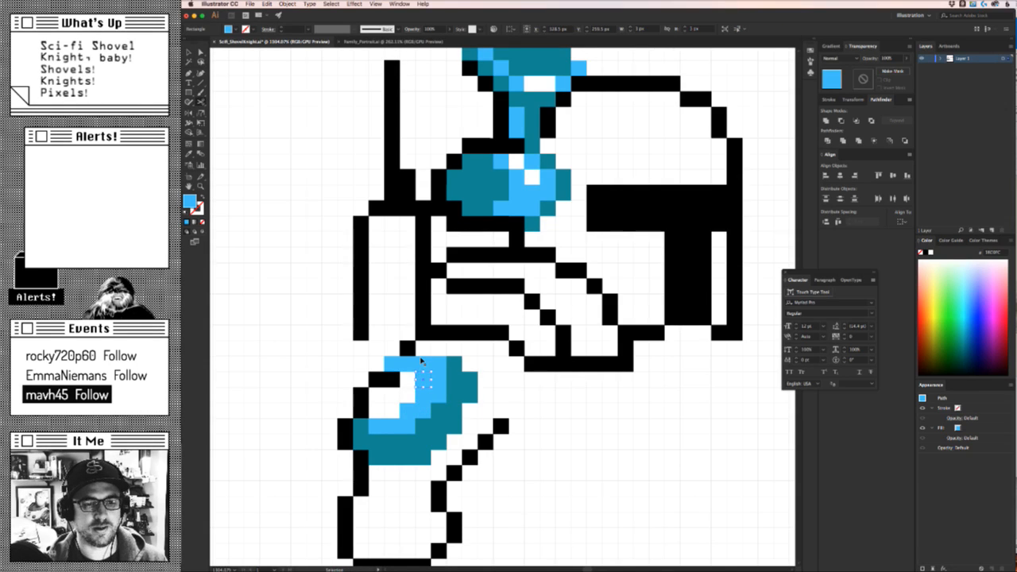
Fill the remaining white area inside the oval with light blue pixel copies.
{"action": "key", "text": "alt+Left"}
{"action": "key", "text": "alt+Down"}
{"action": "key", "text": "alt+Left"}
{"action": "key", "text": "alt+Down"}
{"action": "key", "text": "alt+Left"}
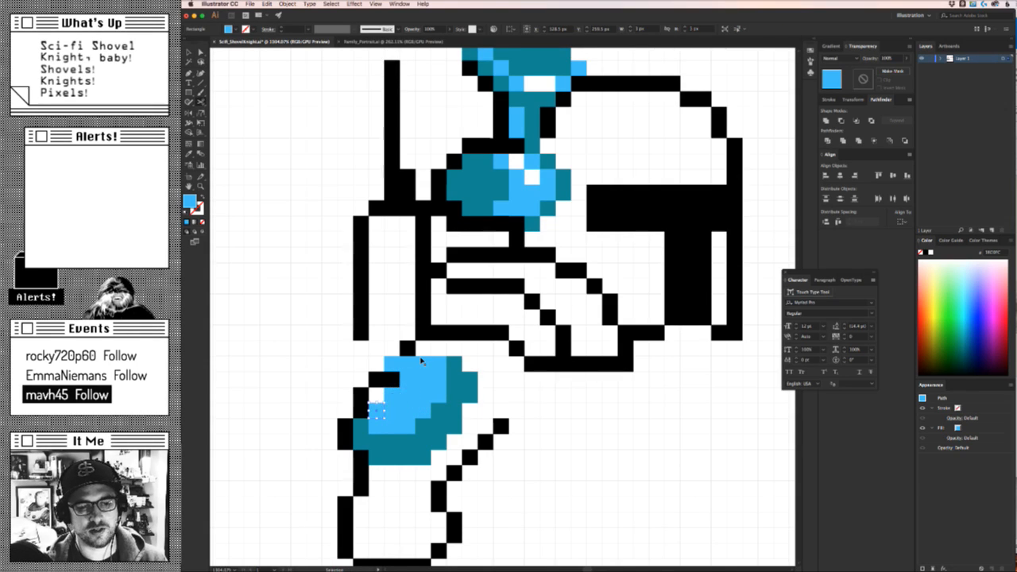
{"action": "key", "text": "alt+Up"}
Recolor the inner black pixel at the oval's upper left light blue.
{"action": "left_click", "coordinate": [391, 380]}
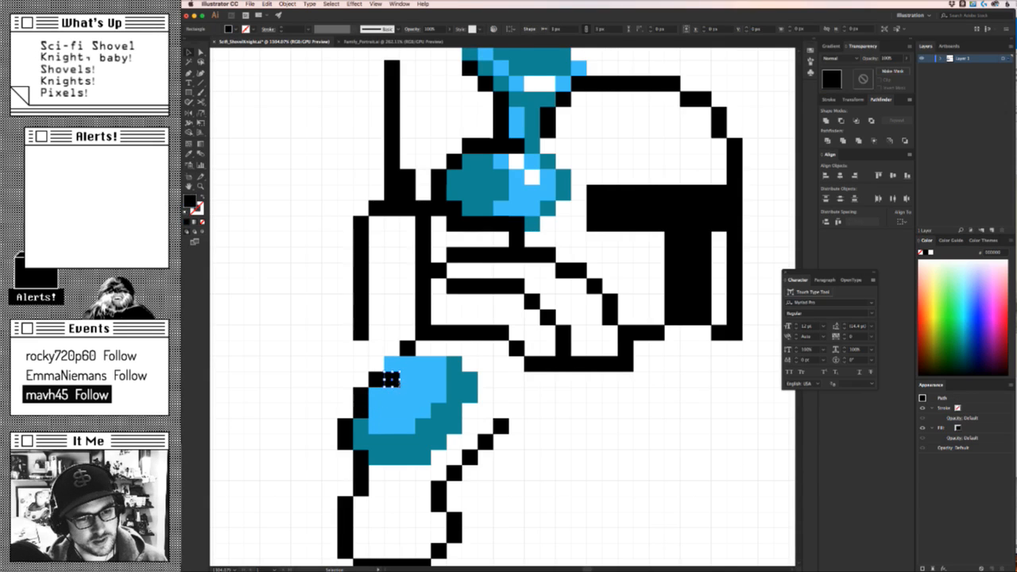
{"action": "key", "text": "i"}
{"action": "left_click", "coordinate": [430, 387]}
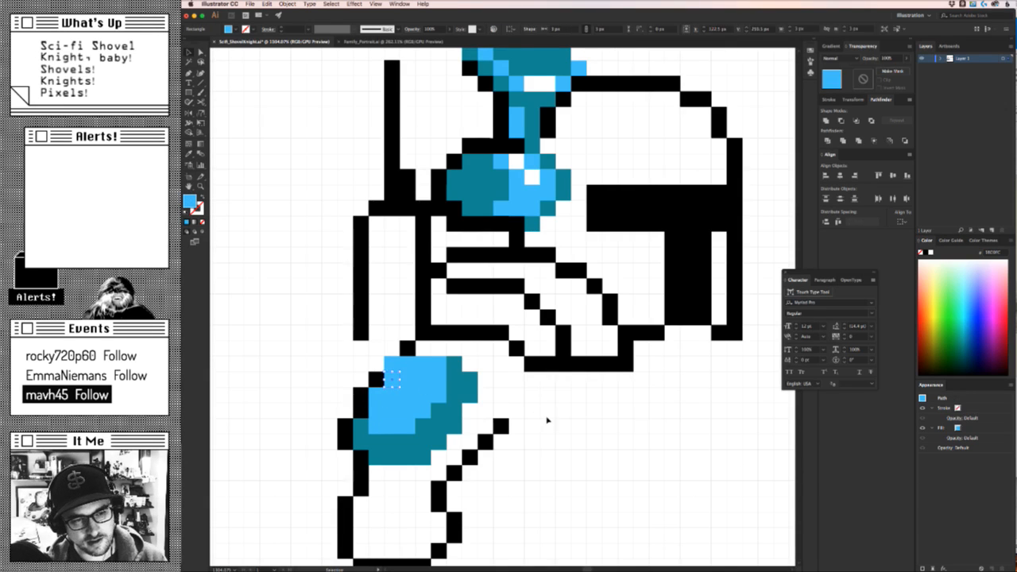
Delete the black pixel above the oval and move the whole arm up one pixel against the shoulder pad.
{"action": "left_click", "coordinate": [548, 419], "text": "super"}
{"action": "left_click_drag", "start_coordinate": [549, 420], "coordinate": [467, 387]}
{"action": "left_click", "coordinate": [444, 363]}
{"action": "key", "text": "Delete"}
{"action": "left_click_drag", "start_coordinate": [378, 547], "coordinate": [521, 374]}
{"action": "left_click", "coordinate": [547, 455]}
{"action": "key", "text": "z"}
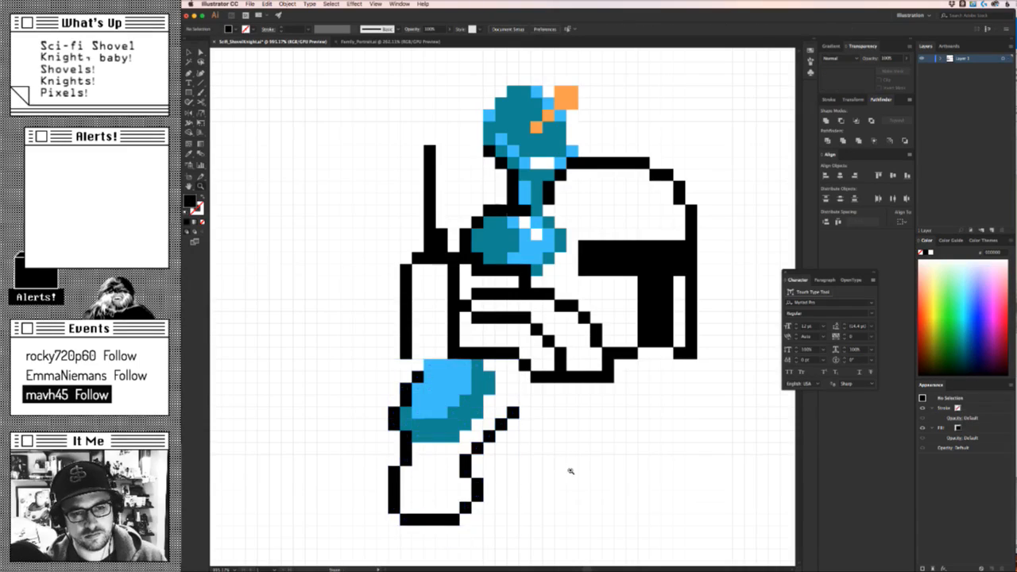
Step back through the arm's recent moves and set it one pixel further right, directly under the shoulder pad.
{"action": "left_click_drag", "start_coordinate": [570, 471], "coordinate": [429, 431]}
{"action": "key", "text": "super+z"}
{"action": "key", "text": "super+z"}
{"action": "key", "text": "super+z"}
{"action": "key", "text": "super+z"}
{"action": "key", "text": "super+z"}
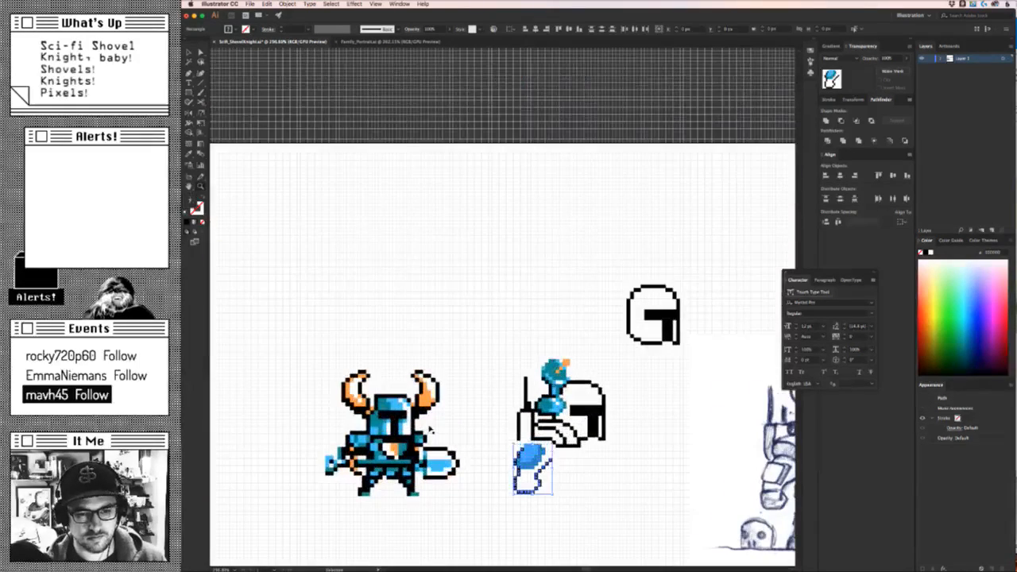
{"action": "key", "text": "super+z"}
{"action": "key", "text": "super+z"}
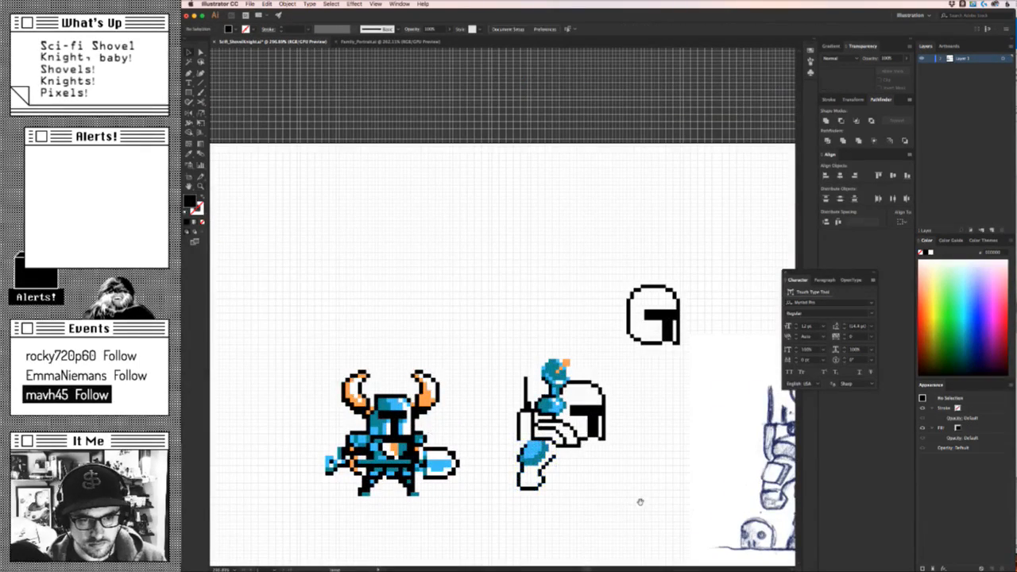
Recolor the two stacked black pixels on the upper arm's left edge orange, sampled from the antenna tip.
{"action": "mouse_move", "coordinate": [640, 500]}
{"action": "left_mouse_down"}
{"action": "mouse_move", "coordinate": [590, 476]}
{"action": "mouse_move", "coordinate": [537, 477]}
{"action": "mouse_move", "coordinate": [555, 483]}
{"action": "left_mouse_up"}
{"action": "key", "text": "v"}
{"action": "left_click_drag", "start_coordinate": [426, 453], "coordinate": [548, 369]}
{"action": "left_click", "coordinate": [479, 342]}
{"action": "left_click", "coordinate": [559, 437]}
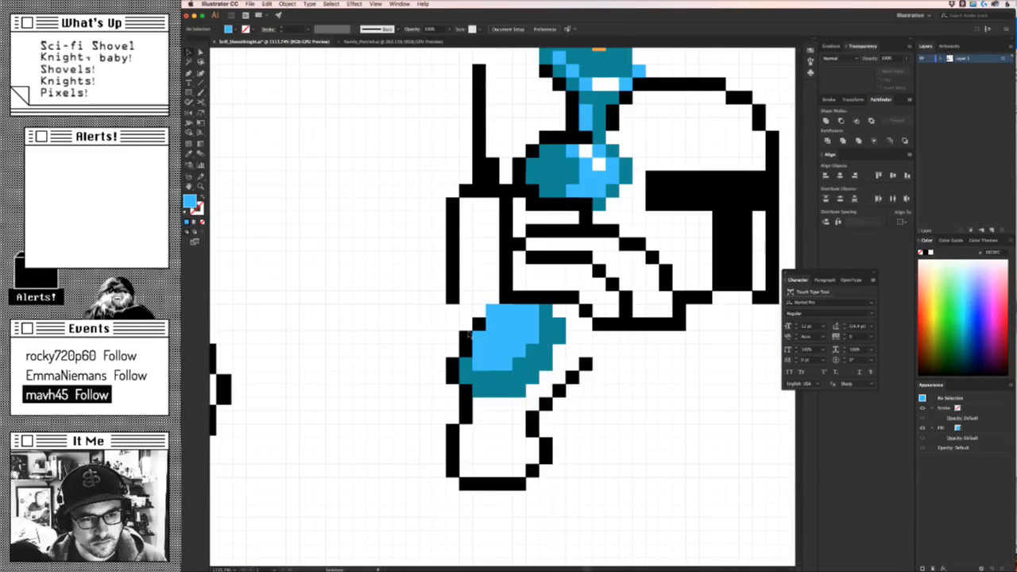
{"action": "left_click", "coordinate": [477, 354]}
{"action": "left_click_drag", "start_coordinate": [477, 355], "coordinate": [410, 411]}
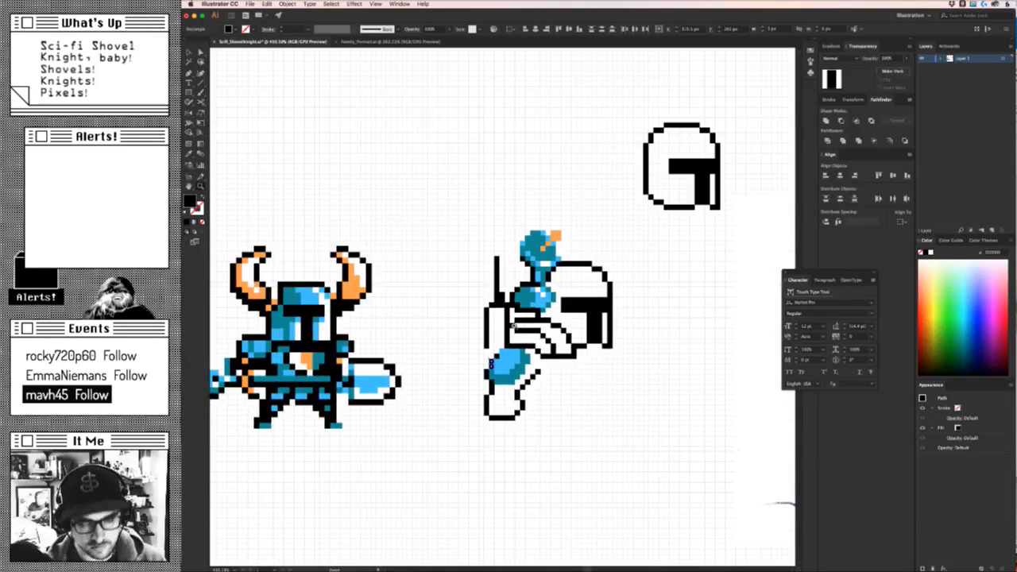
{"action": "key", "text": "i"}
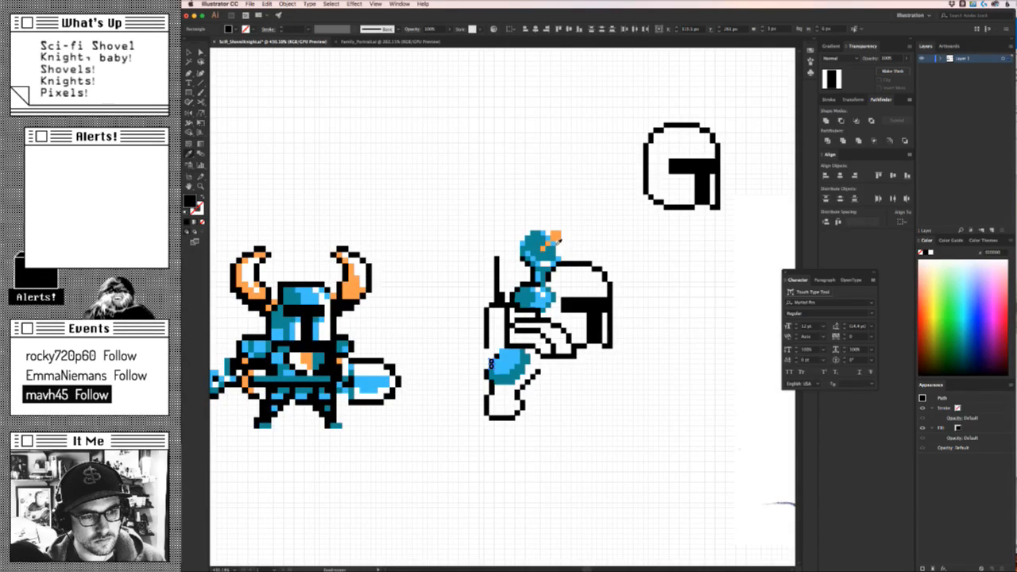
{"action": "left_click", "coordinate": [556, 240]}
{"action": "left_click_drag", "start_coordinate": [592, 288], "coordinate": [635, 350]}
{"action": "left_click", "coordinate": [599, 427], "text": "super"}
{"action": "left_click_drag", "start_coordinate": [452, 422], "coordinate": [503, 406]}
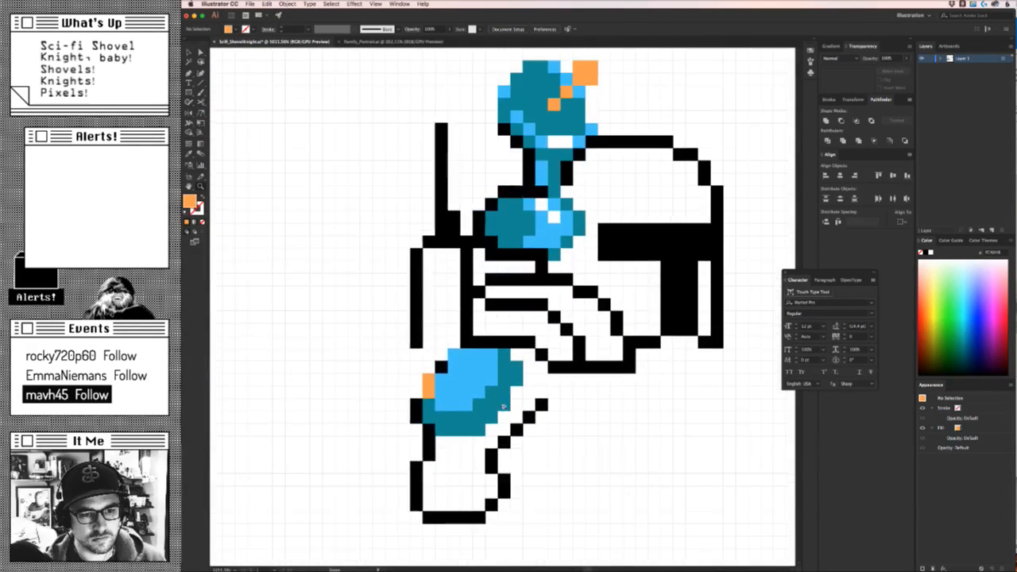
{"action": "left_click", "coordinate": [428, 406]}
{"action": "left_click", "coordinate": [469, 415], "text": "shift"}
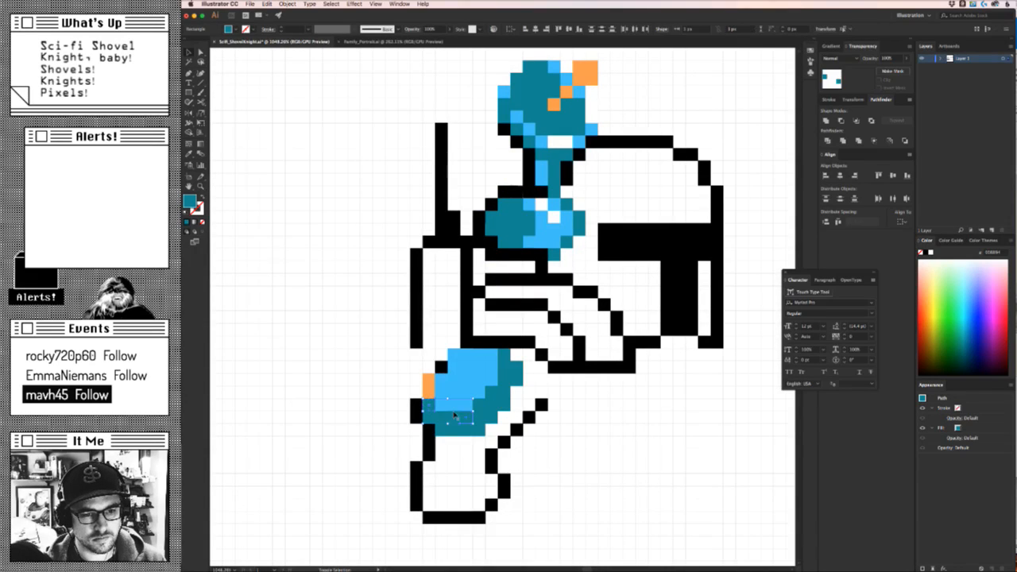
{"action": "double_click", "coordinate": [453, 416]}
{"action": "key", "text": "Escape"}
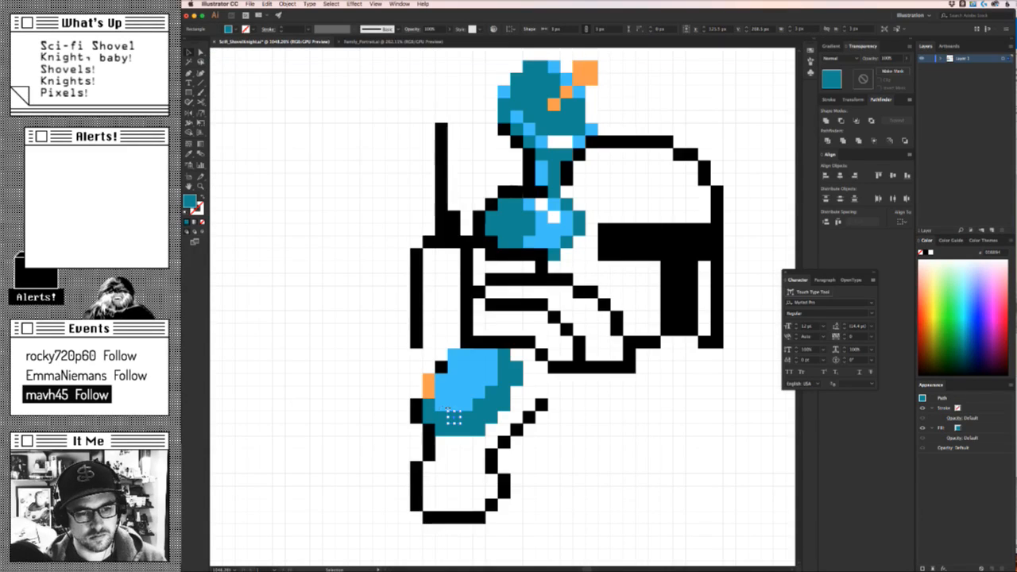
Recolor the three lowest light blue pixels of the upper arm orange, sampled from its left edge, and clear the selection.
{"action": "key", "text": "i"}
{"action": "left_click", "coordinate": [441, 397]}
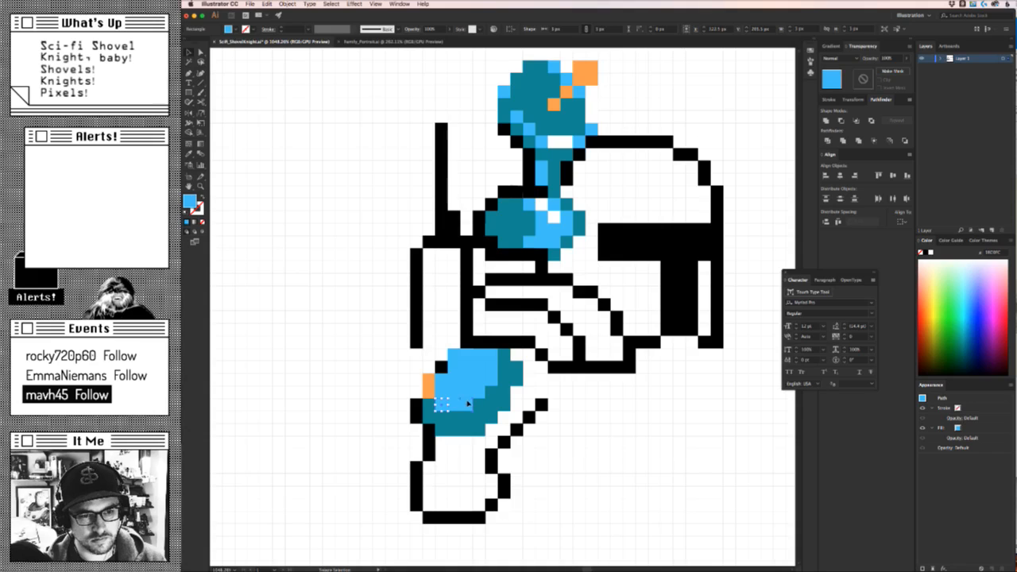
{"action": "left_click", "coordinate": [429, 386]}
{"action": "key", "text": "v"}
{"action": "key", "text": "super+shift+a"}
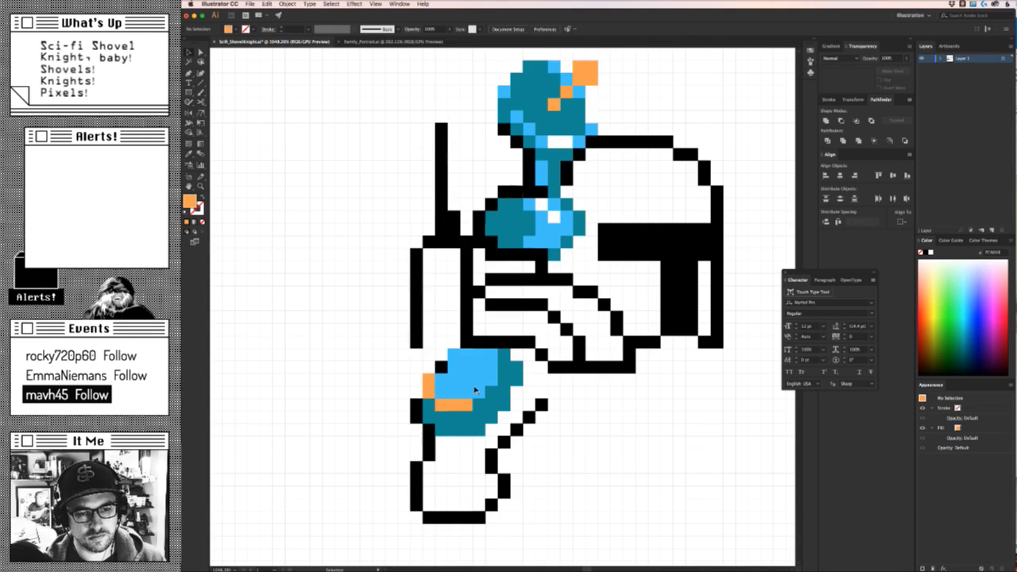
Recolor the three light blue pixels stepping up the upper arm's right side orange, sampled from the lower orange row.
{"action": "left_click", "coordinate": [479, 391]}
{"action": "left_click", "coordinate": [493, 379], "text": "shift"}
{"action": "left_click", "coordinate": [493, 364], "text": "shift"}
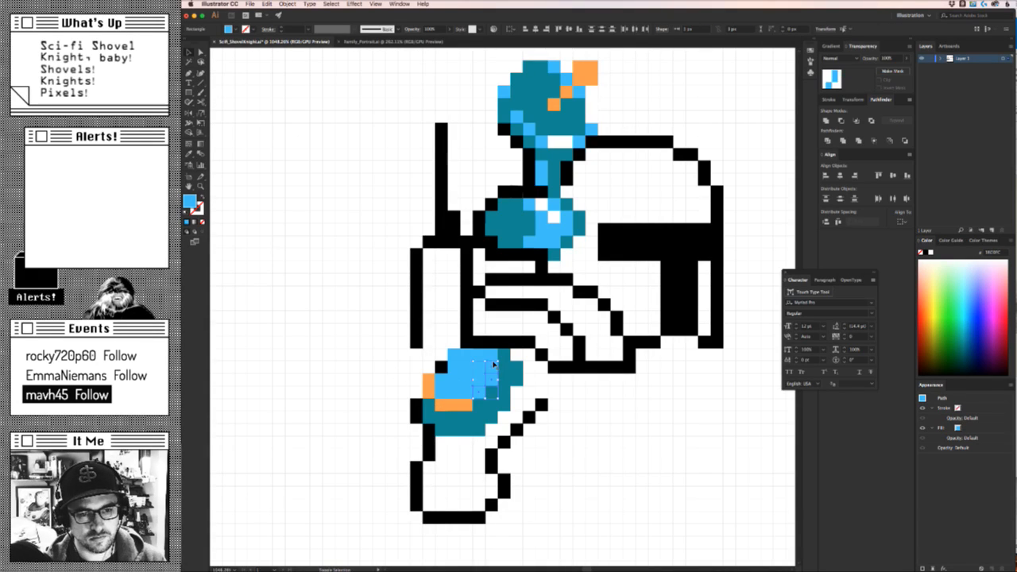
{"action": "key", "text": "i"}
{"action": "left_click", "coordinate": [466, 406]}
{"action": "key", "text": "v"}
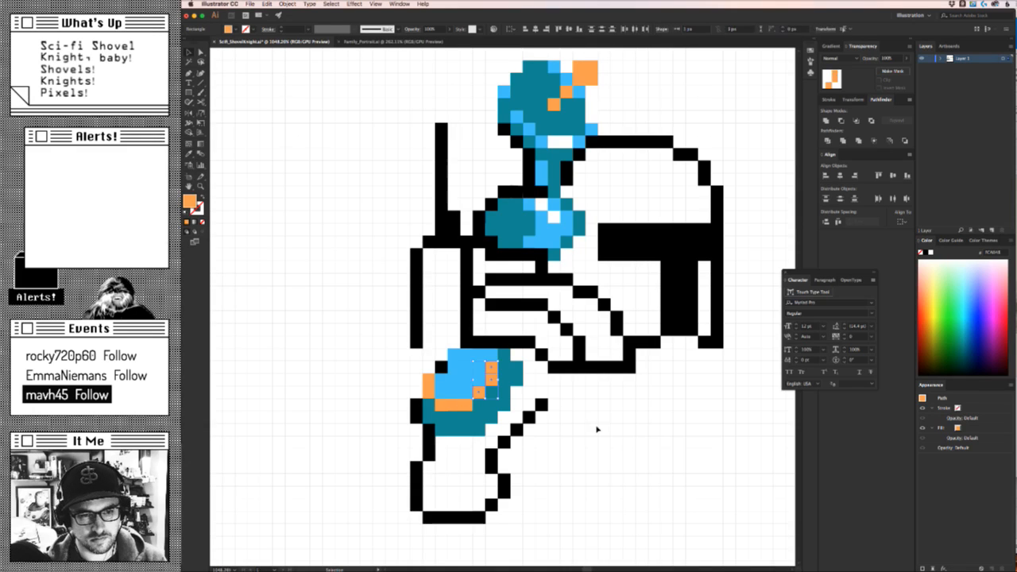
{"action": "left_click", "coordinate": [597, 429]}
Try to recolor several light blue pixels inside the upper arm teal, sampled from its lower shading.
{"action": "left_click", "coordinate": [455, 362]}
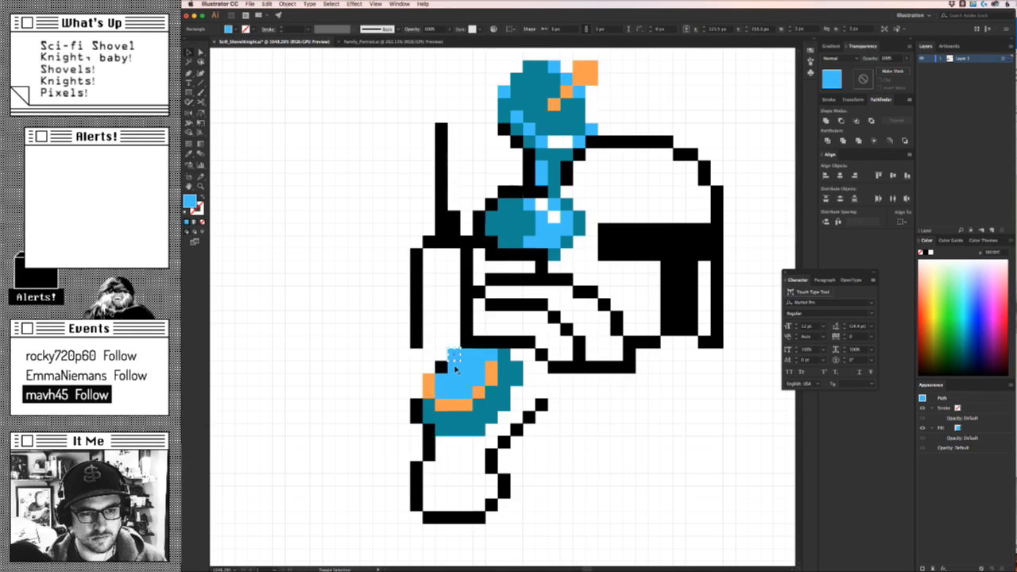
{"action": "left_click", "coordinate": [466, 380], "text": "shift"}
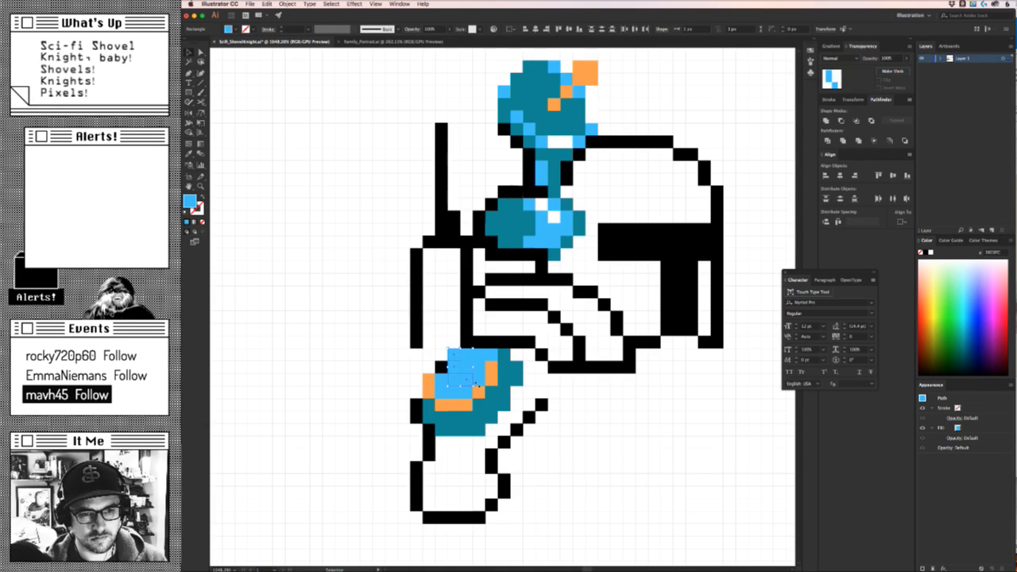
{"action": "key", "text": "i"}
{"action": "left_click", "coordinate": [503, 401]}
{"action": "key", "text": "v"}
{"action": "left_click", "coordinate": [605, 438]}
{"action": "key", "text": "z"}
{"action": "left_click_drag", "start_coordinate": [606, 436], "coordinate": [544, 390]}
{"action": "key", "text": "v"}
{"action": "key", "text": "super+z"}
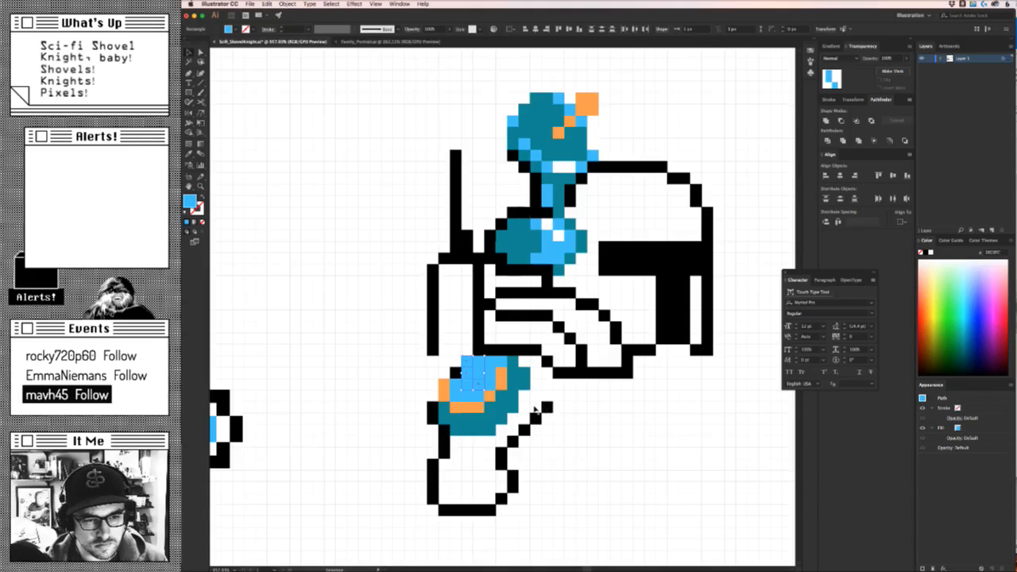
Recolor the black pixel and three adjoining light blue pixels on the upper arm's upper-left edge teal, sampled from its right side.
{"action": "key", "text": "z"}
{"action": "left_click_drag", "start_coordinate": [470, 408], "coordinate": [556, 395]}
{"action": "key", "text": "v"}
{"action": "left_click_drag", "start_coordinate": [443, 320], "coordinate": [501, 317]}
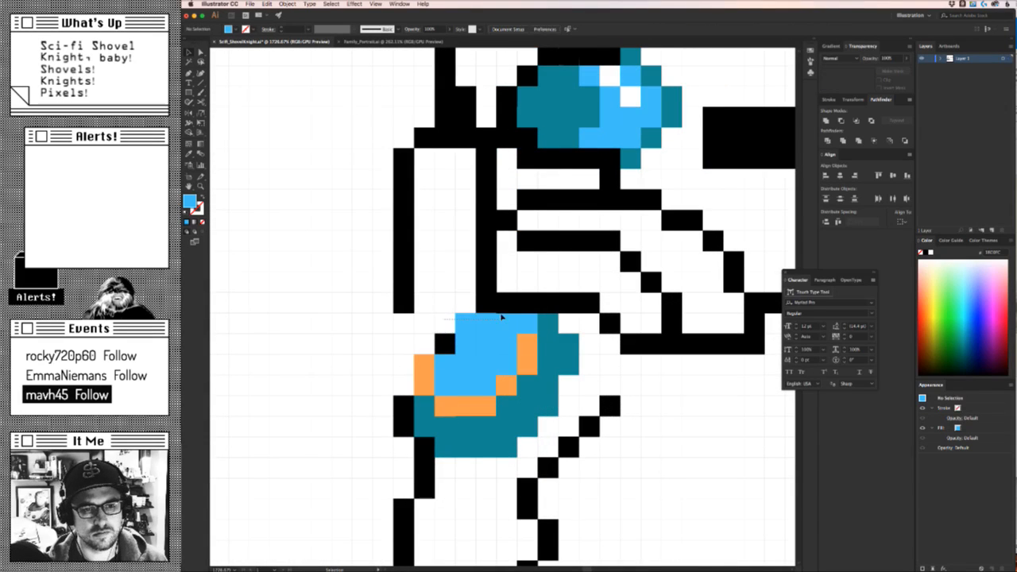
{"action": "double_click", "coordinate": [445, 365]}
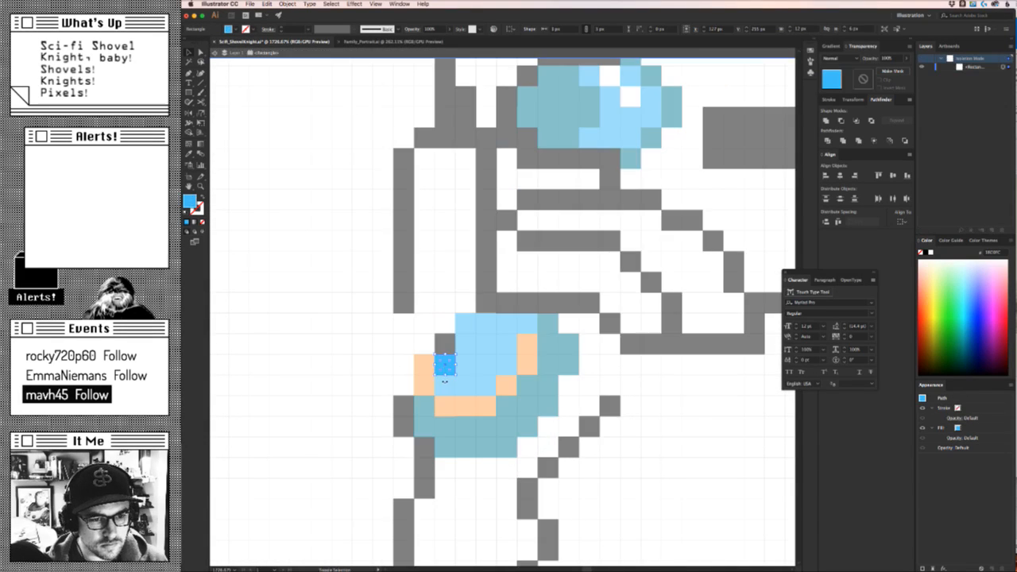
{"action": "key", "text": "Escape"}
{"action": "left_click", "coordinate": [444, 340], "text": "shift"}
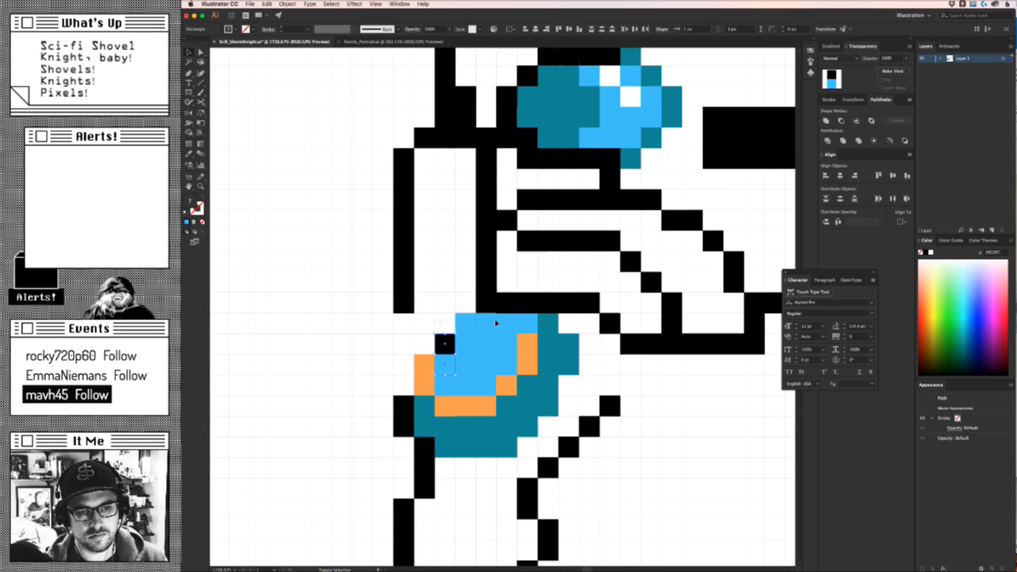
{"action": "key", "text": "i"}
{"action": "left_click", "coordinate": [559, 341]}
{"action": "key", "text": "super+shift+a"}
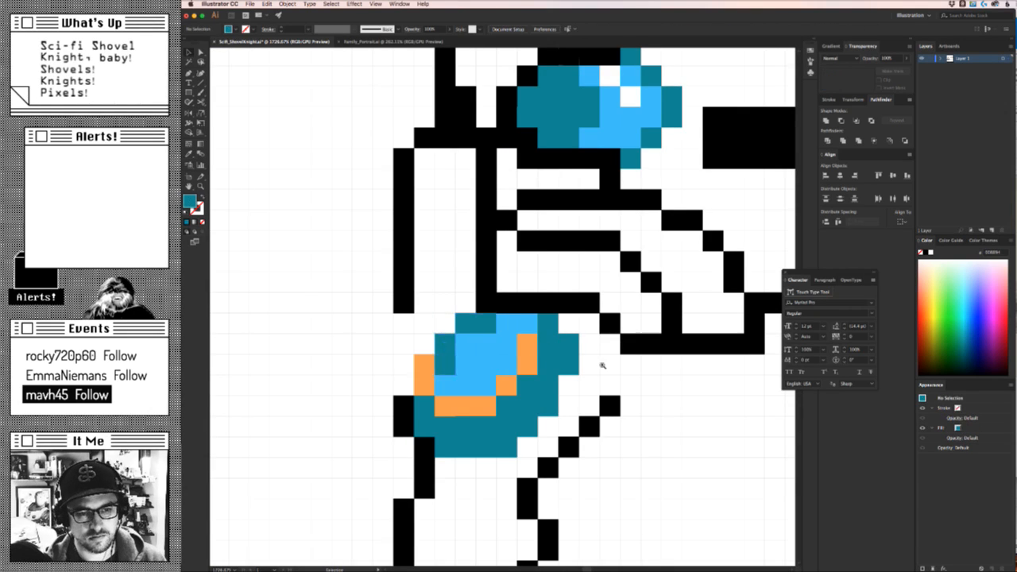
Recolor the two light blue pixels just above the lower orange row teal, sampled from the arm's shading, and clear the selection.
{"action": "key", "text": "super+0"}
{"action": "left_click_drag", "start_coordinate": [429, 396], "coordinate": [482, 377]}
{"action": "left_click", "coordinate": [481, 380]}
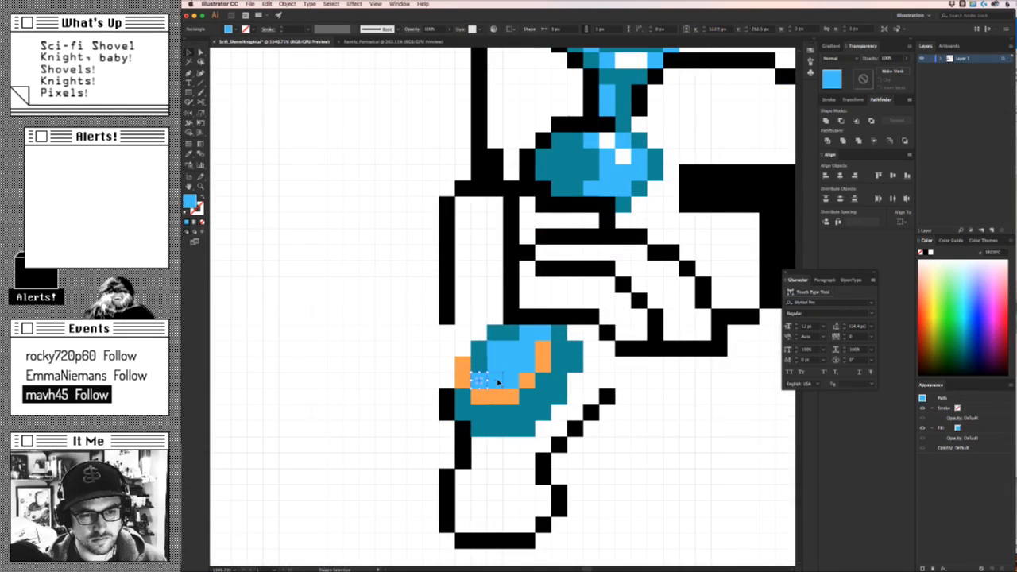
{"action": "left_click", "coordinate": [496, 381], "text": "shift"}
{"action": "key", "text": "i"}
{"action": "left_click", "coordinate": [541, 402]}
{"action": "key", "text": "v"}
{"action": "key", "text": "super+shift+a"}
Turn the lower right-side orange pixel and two pixels of the bottom orange row white, sampled from the shoulder oval's highlight.
{"action": "left_click", "coordinate": [548, 368]}
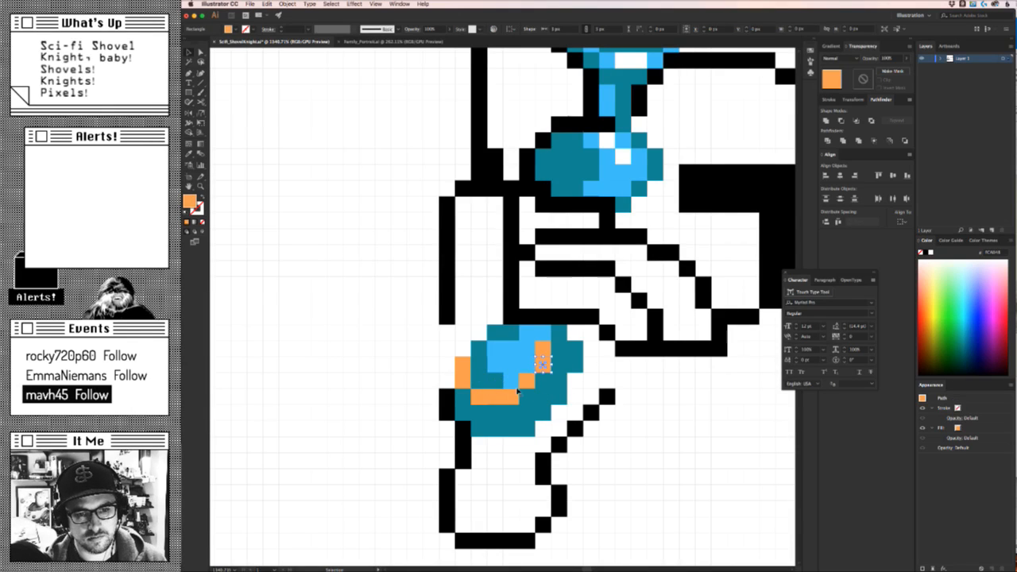
{"action": "left_click", "coordinate": [507, 397], "text": "shift"}
{"action": "left_click", "coordinate": [479, 397], "text": "shift"}
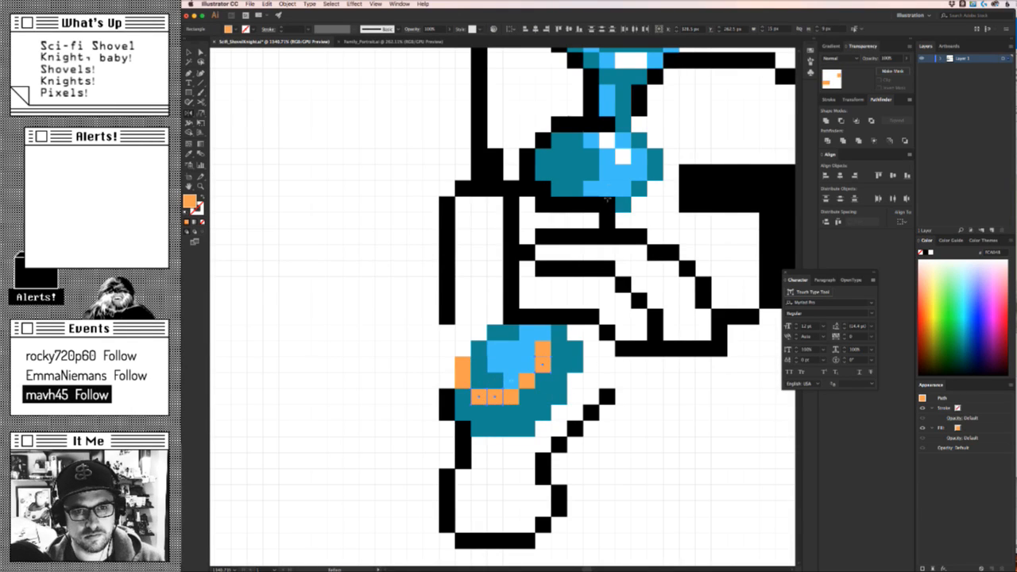
{"action": "key", "text": "i"}
{"action": "left_click", "coordinate": [623, 161]}
{"action": "key", "text": "v"}
{"action": "double_click", "coordinate": [688, 267]}
Examine the shaded upper arm beside the original Shovel Knight sprite and the pencil sketch.
{"action": "key", "text": "z"}
{"action": "left_click_drag", "start_coordinate": [688, 263], "coordinate": [527, 305]}
{"action": "key", "text": "Escape"}
{"action": "left_click", "coordinate": [682, 370]}
{"action": "left_click_drag", "start_coordinate": [688, 379], "coordinate": [622, 391]}
{"action": "key", "text": "v"}
{"action": "left_click", "coordinate": [556, 359]}
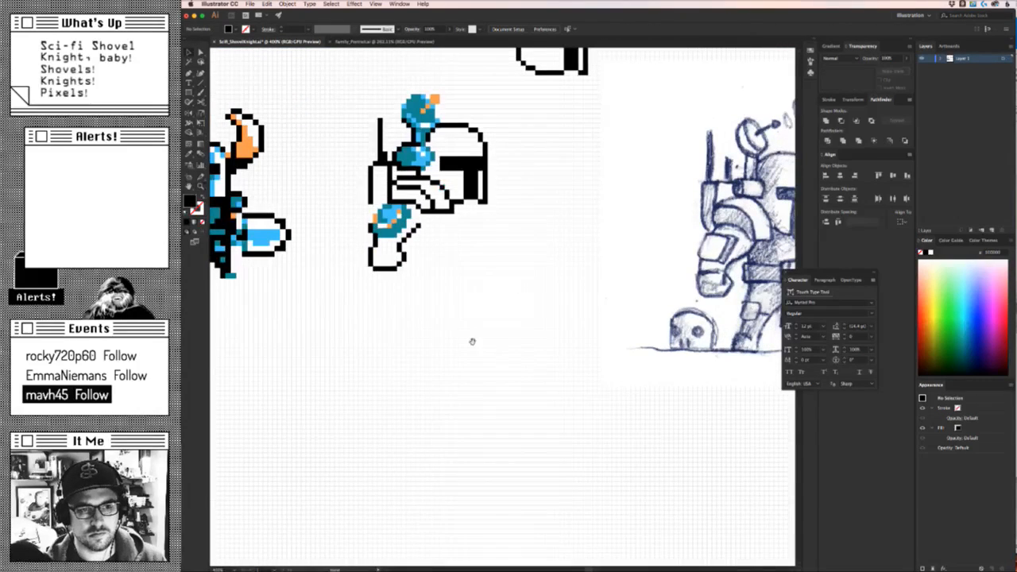
{"action": "left_click_drag", "start_coordinate": [390, 287], "coordinate": [399, 386]}
{"action": "key", "text": "z"}
{"action": "key", "text": "v"}
{"action": "left_click", "coordinate": [462, 332]}
{"action": "key", "text": "i"}
{"action": "left_click", "coordinate": [452, 337]}
{"action": "key", "text": "v"}
{"action": "left_click", "coordinate": [481, 359]}
Try moving the hand outline and the forearm's diagonal edge one pixel to the right.
{"action": "key", "text": "z"}
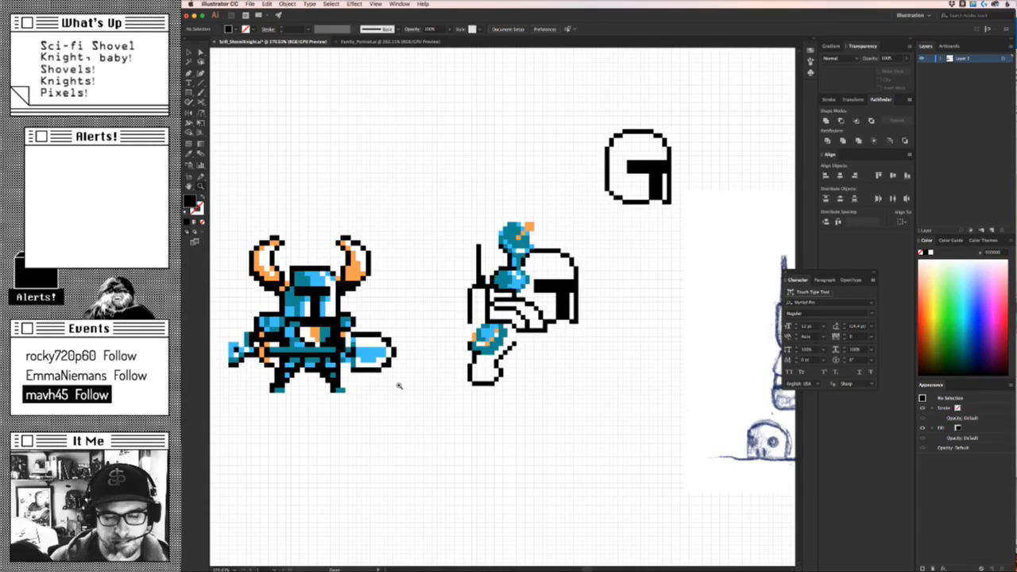
{"action": "left_click", "coordinate": [524, 386]}
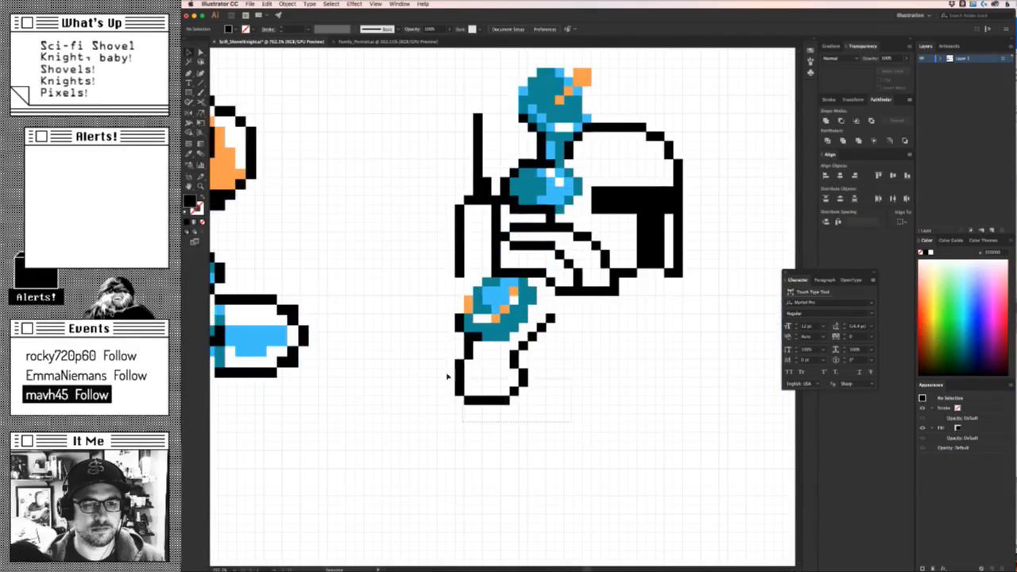
{"action": "left_click_drag", "start_coordinate": [426, 359], "coordinate": [427, 357]}
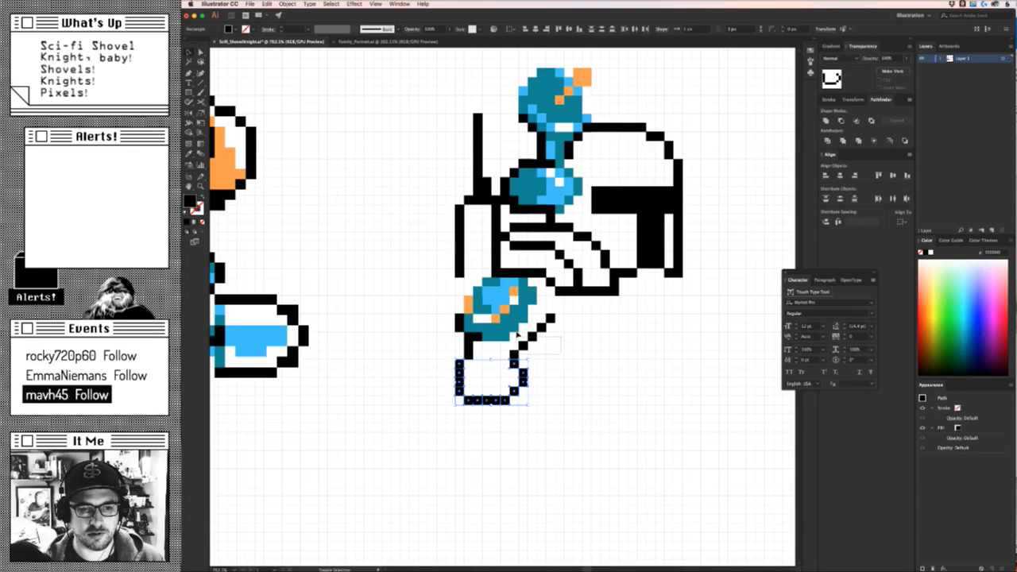
{"action": "left_click_drag", "start_coordinate": [517, 334], "coordinate": [514, 332]}
{"action": "left_click_drag", "start_coordinate": [577, 324], "coordinate": [539, 313]}
{"action": "key", "text": "Right"}
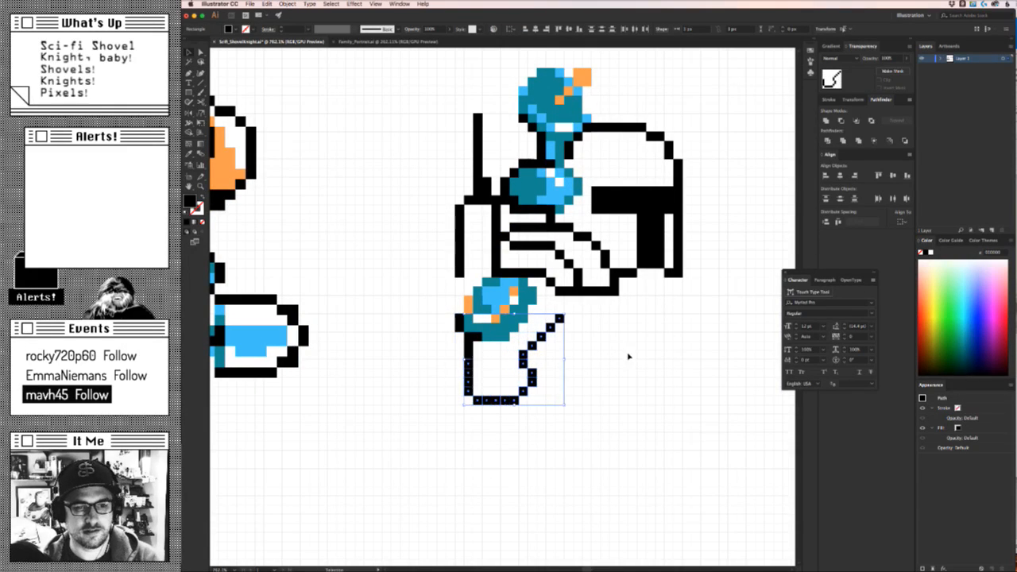
{"action": "left_click", "coordinate": [627, 356]}
{"action": "scroll", "coordinate": [628, 357], "scroll_direction": "down", "scroll_amount": 5}
{"action": "scroll", "coordinate": [538, 373], "scroll_direction": "up", "scroll_amount": 5}
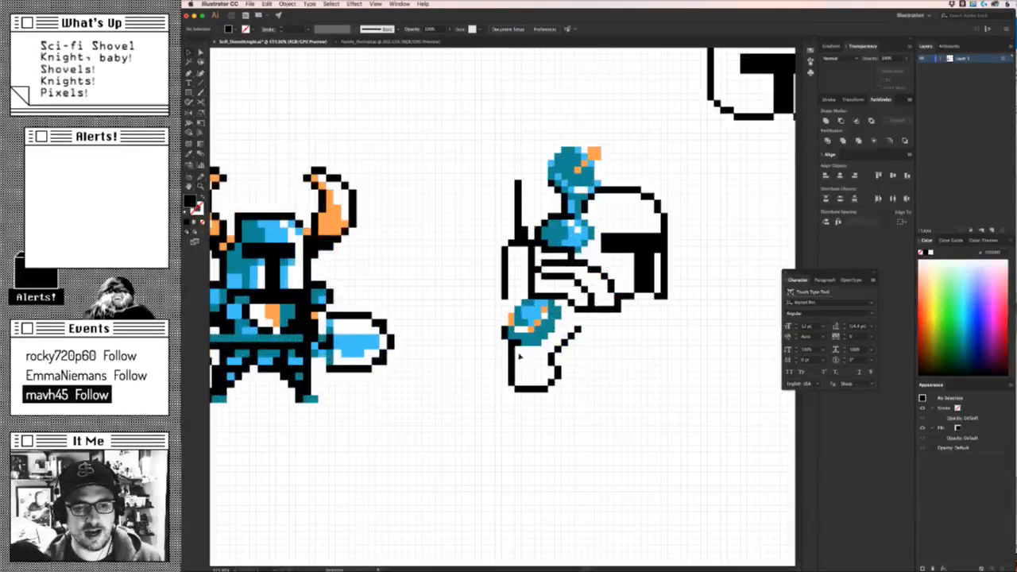
Undo the sideways move of the hand and forearm outline and compare the figure with the sketch.
{"action": "scroll", "coordinate": [617, 392], "scroll_direction": "down", "scroll_amount": 4}
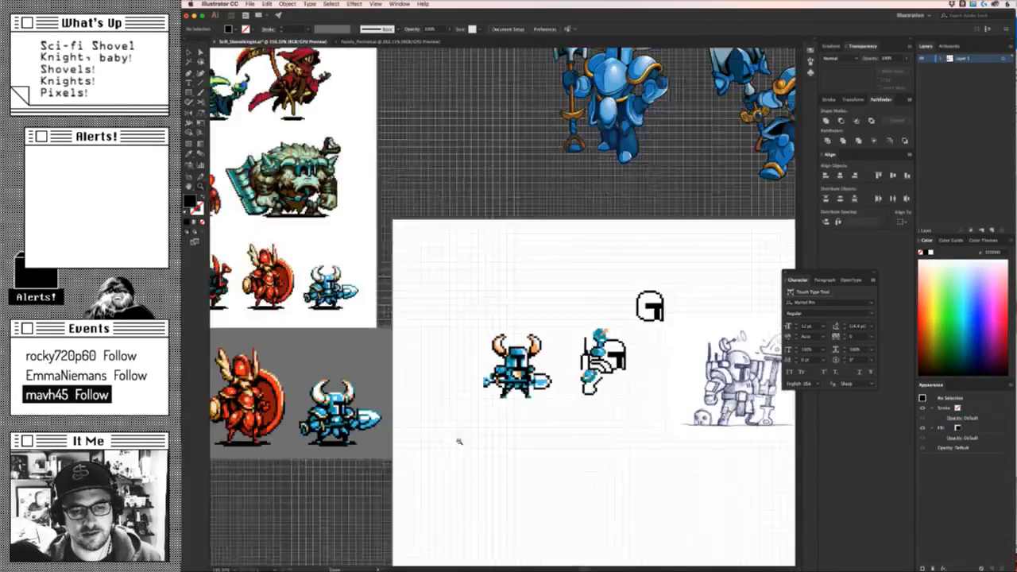
{"action": "left_click_drag", "start_coordinate": [443, 451], "coordinate": [361, 443]}
{"action": "key", "text": "super+z"}
{"action": "key", "text": "super+z"}
{"action": "left_click", "coordinate": [638, 440]}
{"action": "left_click_drag", "start_coordinate": [353, 392], "coordinate": [418, 396]}
{"action": "scroll", "coordinate": [436, 323], "scroll_direction": "down", "scroll_amount": 4}
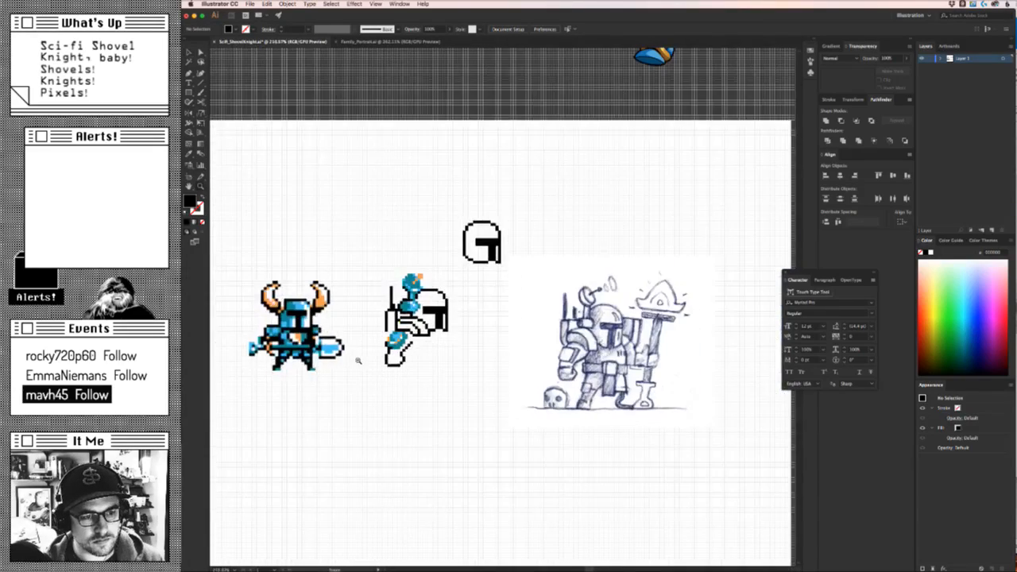
Copy black outline pixels below the helmet and build a hollow belt buckle six pixels wide and five pixels high.
{"action": "scroll", "coordinate": [358, 357], "scroll_direction": "up", "scroll_amount": 3}
{"action": "scroll", "coordinate": [433, 322], "scroll_direction": "up", "scroll_amount": 3}
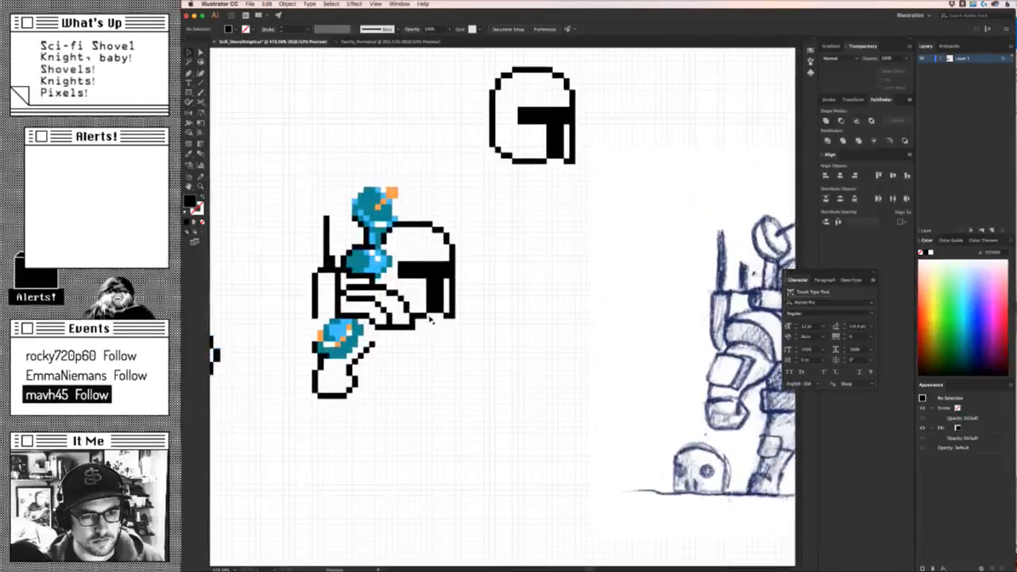
{"action": "left_click_drag", "start_coordinate": [471, 350], "coordinate": [461, 327]}
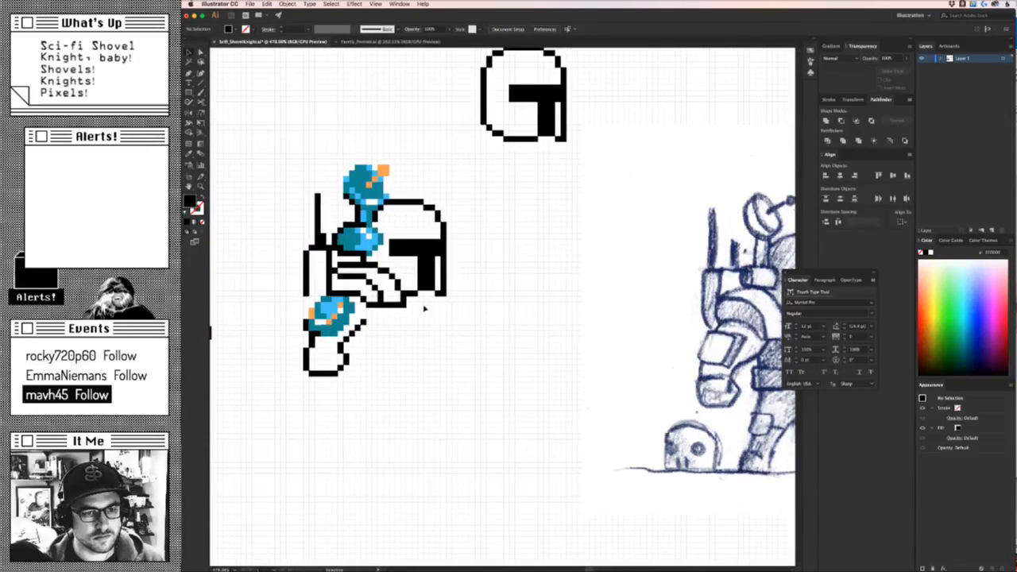
{"action": "left_click", "coordinate": [430, 288]}
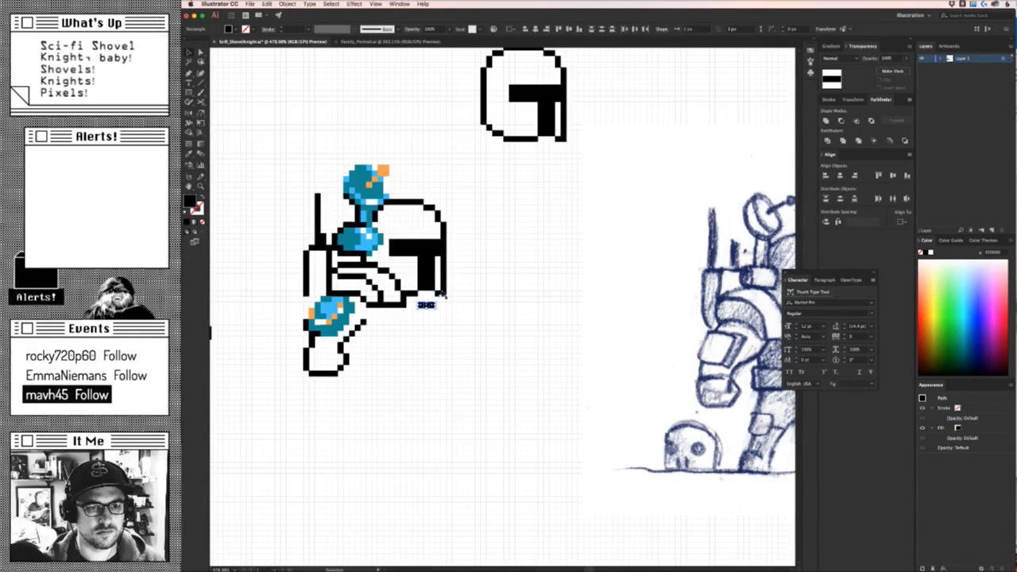
{"action": "left_click", "coordinate": [455, 376]}
{"action": "scroll", "coordinate": [418, 362], "scroll_direction": "up", "scroll_amount": 3}
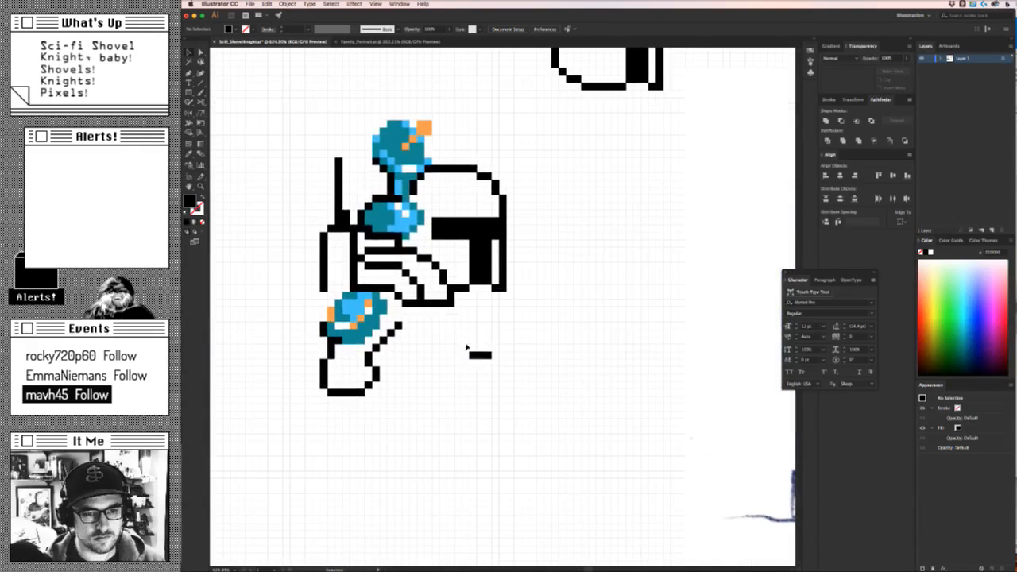
{"action": "left_click", "coordinate": [473, 354]}
{"action": "mouse_move", "coordinate": [473, 355]}
{"action": "left_mouse_down"}
{"action": "mouse_move", "coordinate": [463, 354]}
{"action": "mouse_move", "coordinate": [462, 334]}
{"action": "mouse_move", "coordinate": [502, 325]}
{"action": "mouse_move", "coordinate": [495, 354]}
{"action": "left_mouse_up"}
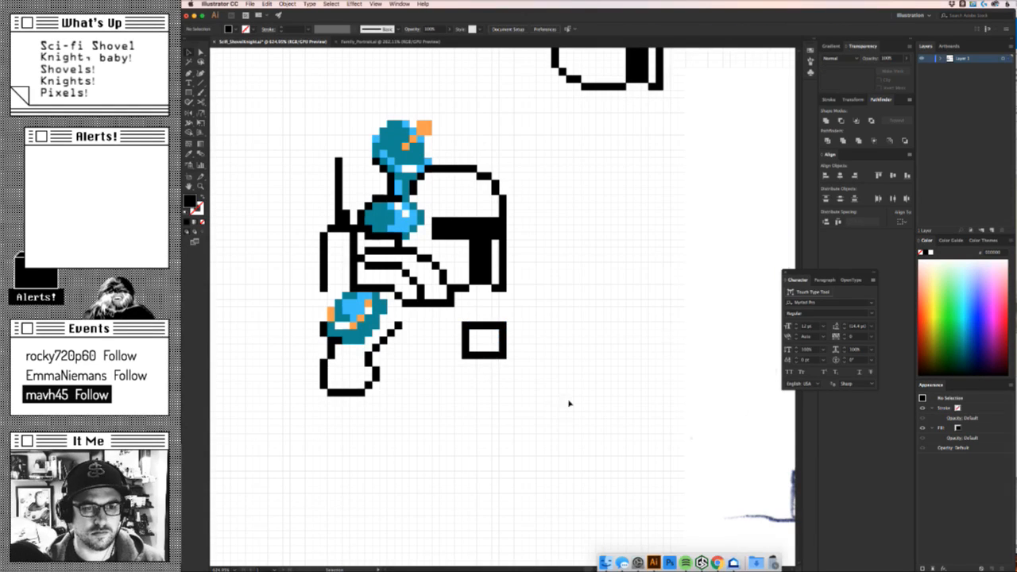
Extend two parallel black belt lines five pixels from the buckle's left side toward the arm, one pixel apart.
{"action": "scroll", "coordinate": [500, 444], "scroll_direction": "down", "scroll_amount": 5}
{"action": "left_click_drag", "start_coordinate": [499, 445], "coordinate": [476, 452]}
{"action": "scroll", "coordinate": [496, 433], "scroll_direction": "up", "scroll_amount": 3}
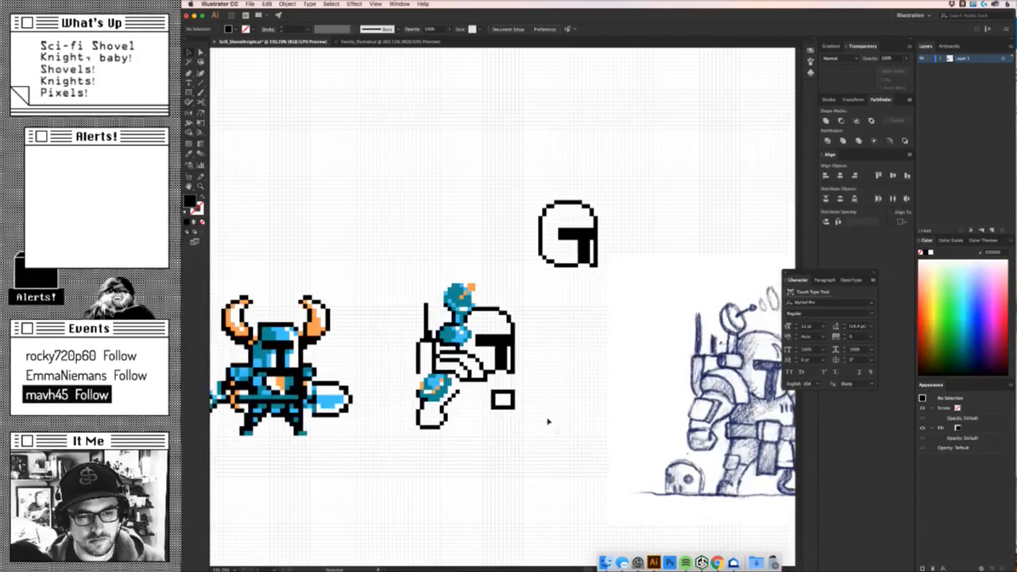
{"action": "scroll", "coordinate": [723, 405], "scroll_direction": "down", "scroll_amount": 8}
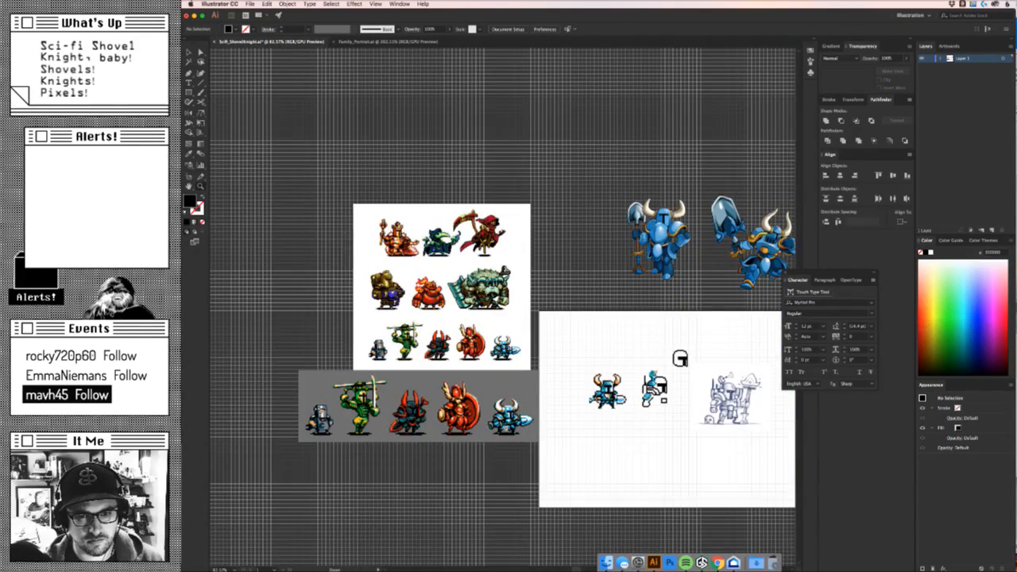
{"action": "scroll", "coordinate": [664, 413], "scroll_direction": "up", "scroll_amount": 8}
{"action": "left_click_drag", "start_coordinate": [665, 411], "coordinate": [488, 412]}
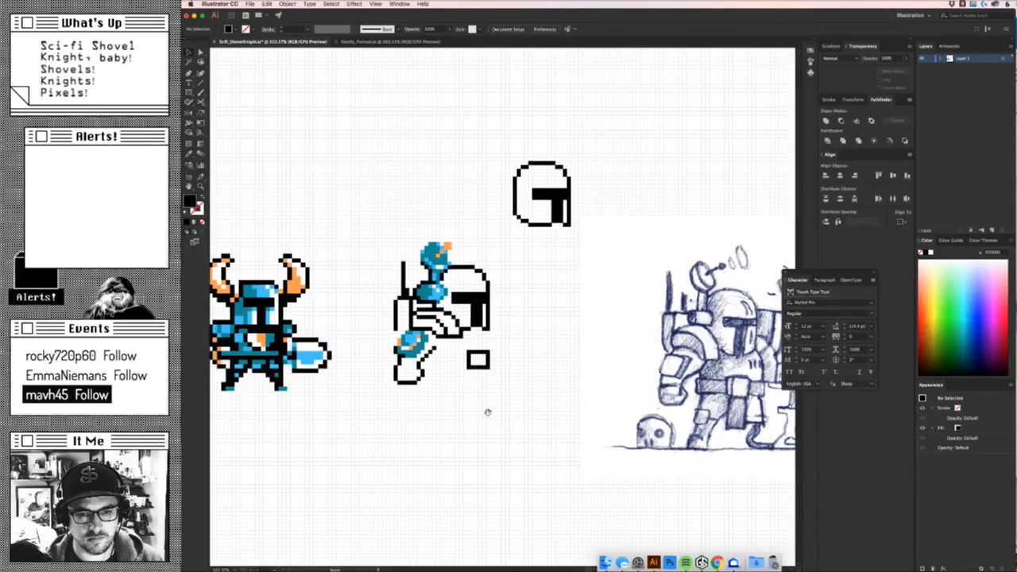
{"action": "scroll", "coordinate": [487, 412], "scroll_direction": "up", "scroll_amount": 3}
{"action": "left_click", "coordinate": [478, 326]}
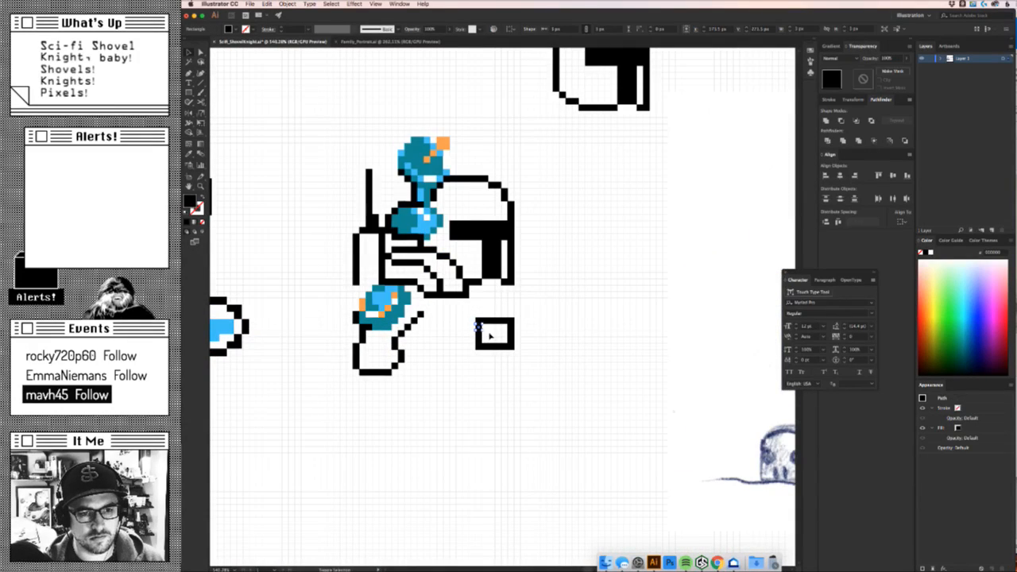
{"action": "scroll", "coordinate": [445, 341], "scroll_direction": "up", "scroll_amount": 2}
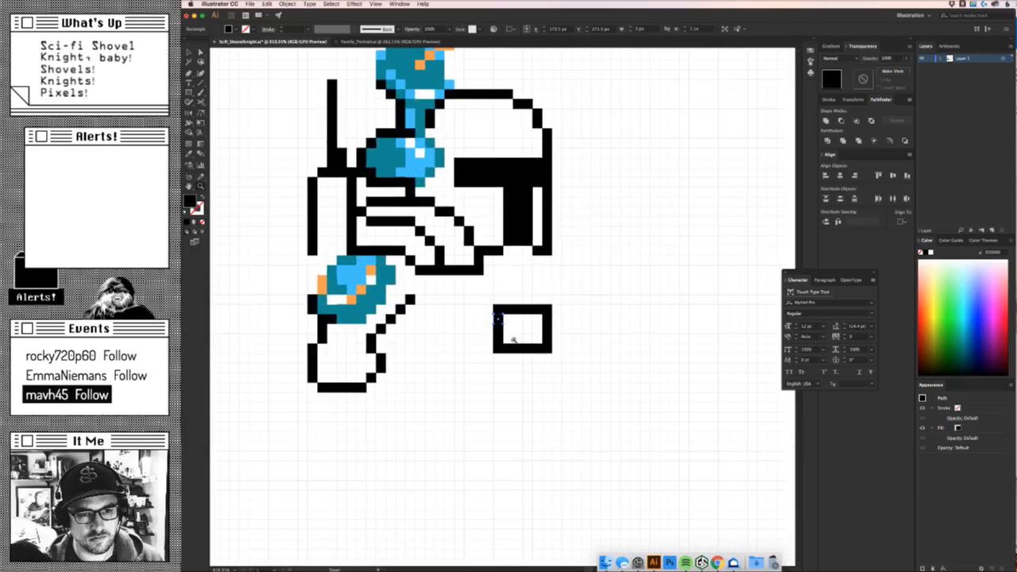
{"action": "left_click", "coordinate": [494, 334]}
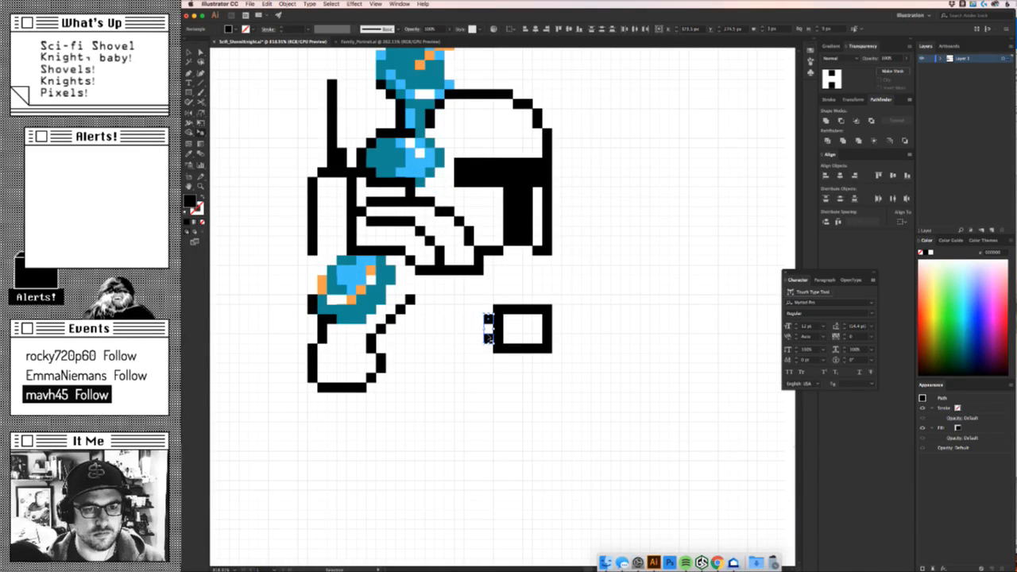
{"action": "left_click_drag", "start_coordinate": [487, 327], "coordinate": [448, 327]}
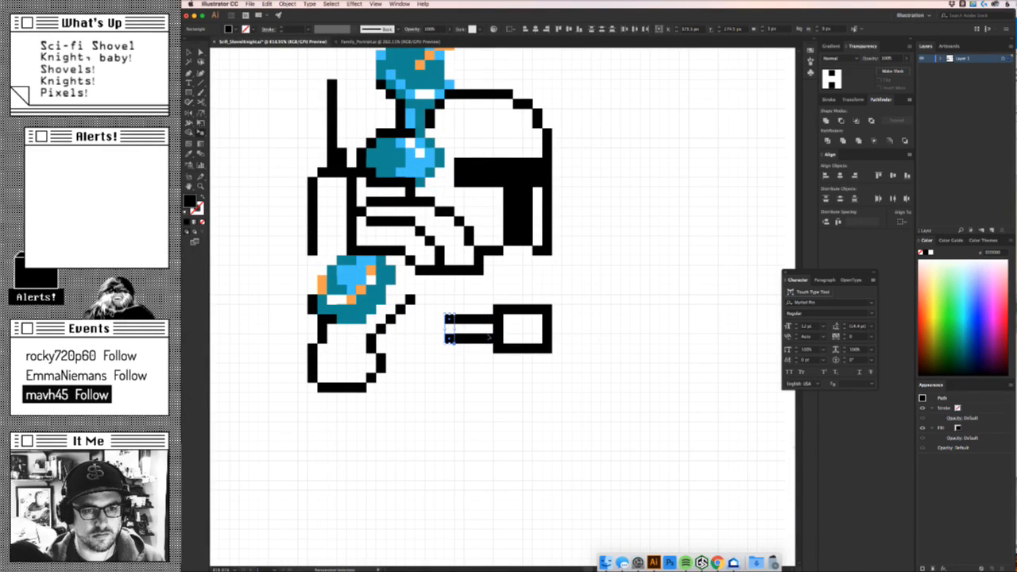
{"action": "left_click", "coordinate": [477, 437]}
Raise the top edge of the belt buckle and the upper belt line by one pixel each.
{"action": "scroll", "coordinate": [478, 439], "scroll_direction": "down", "scroll_amount": 5}
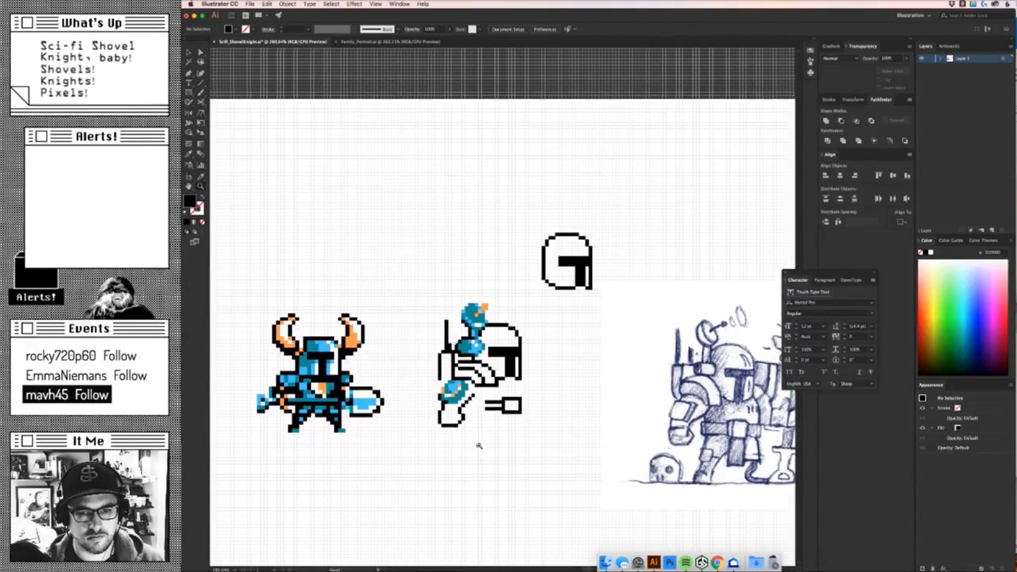
{"action": "scroll", "coordinate": [485, 429], "scroll_direction": "up", "scroll_amount": 3}
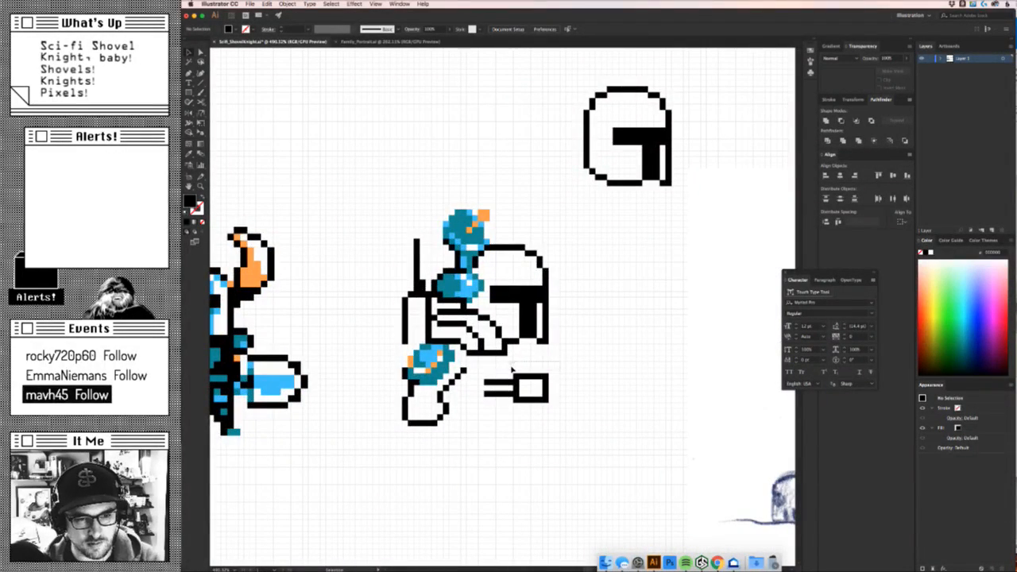
{"action": "scroll", "coordinate": [493, 372], "scroll_direction": "up", "scroll_amount": 4}
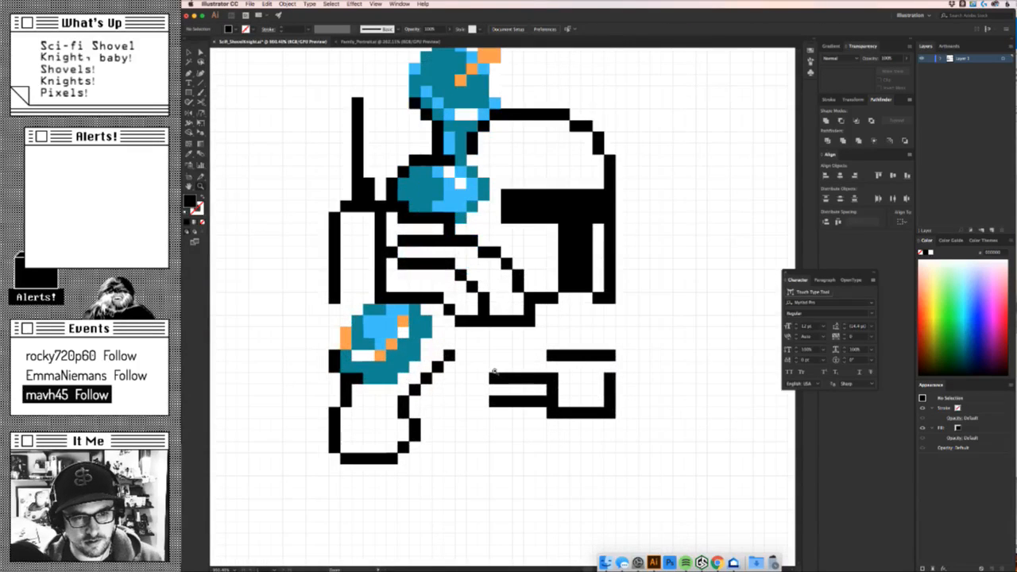
{"action": "key", "text": "v"}
{"action": "left_click", "coordinate": [538, 369]}
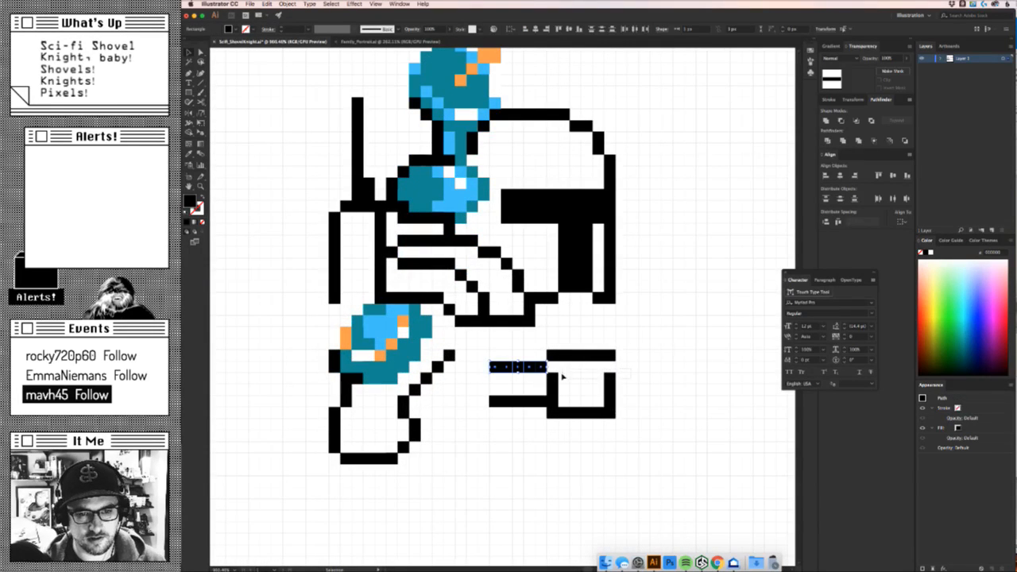
{"action": "left_click_drag", "start_coordinate": [562, 377], "coordinate": [554, 367]}
Widen the belt buckle to seven pixels by shifting its right edge and filling the gaps in its outline.
{"action": "left_click_drag", "start_coordinate": [641, 334], "coordinate": [594, 433]}
{"action": "key", "text": "Right"}
{"action": "left_click", "coordinate": [635, 436]}
{"action": "left_click_drag", "start_coordinate": [606, 341], "coordinate": [595, 433]}
{"action": "key", "text": "alt+Left"}
Move the whole belt and buckle outline one pixel to the left beneath the helmet.
{"action": "left_click", "coordinate": [660, 456]}
{"action": "left_click_drag", "start_coordinate": [661, 454], "coordinate": [448, 476], "text": "super"}
{"action": "left_click_drag", "start_coordinate": [474, 404], "coordinate": [583, 411], "text": "super"}
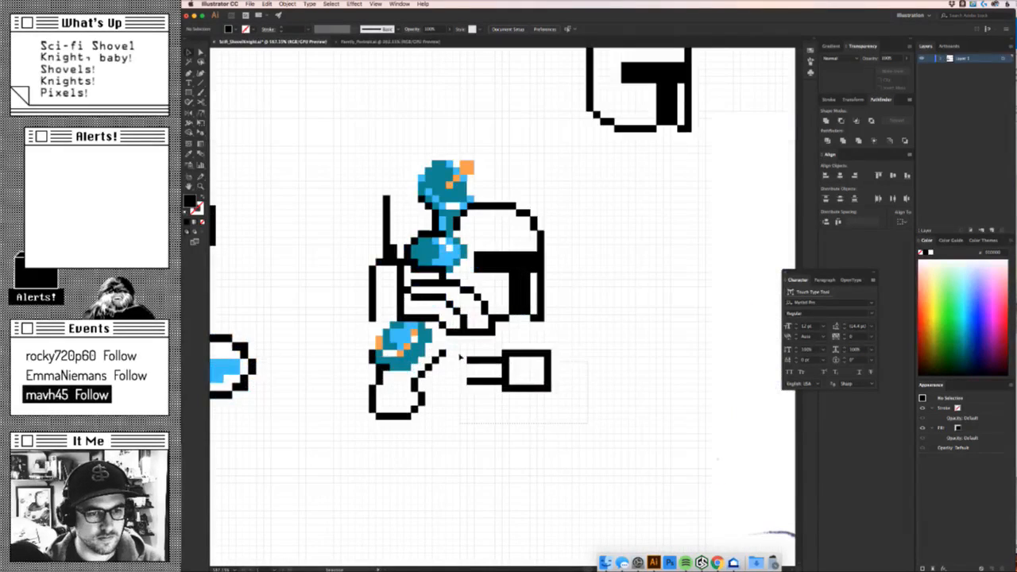
{"action": "left_click_drag", "start_coordinate": [459, 356], "coordinate": [459, 354]}
{"action": "key", "text": "Left"}
{"action": "left_click", "coordinate": [524, 435]}
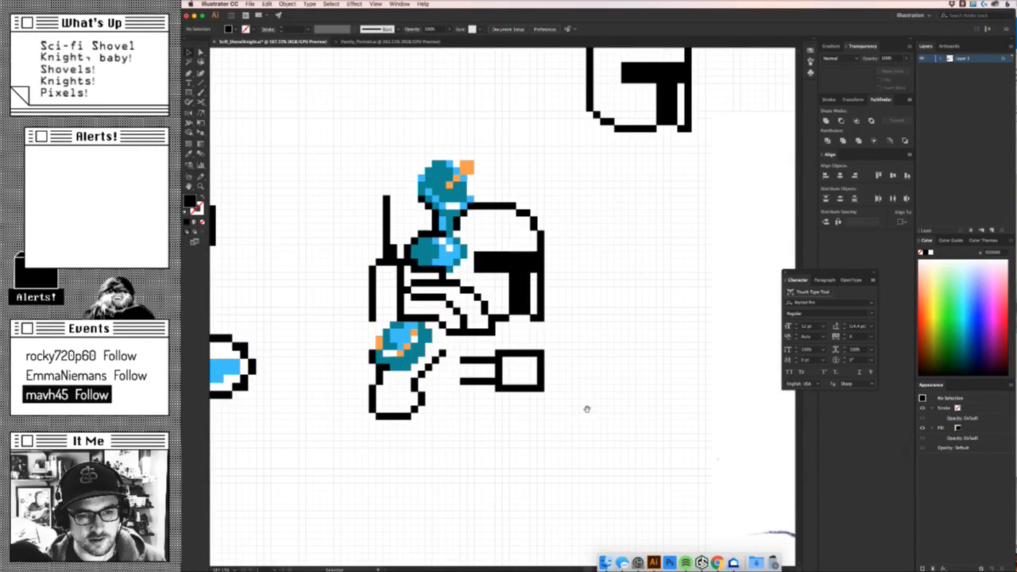
Build a small hollow black belt tab two pixels wide and four pixels high on the buckle's right side.
{"action": "mouse_move", "coordinate": [698, 388]}
{"action": "left_mouse_down"}
{"action": "mouse_move", "coordinate": [413, 352]}
{"action": "mouse_move", "coordinate": [355, 363]}
{"action": "left_mouse_up"}
{"action": "left_click_drag", "start_coordinate": [278, 321], "coordinate": [548, 361]}
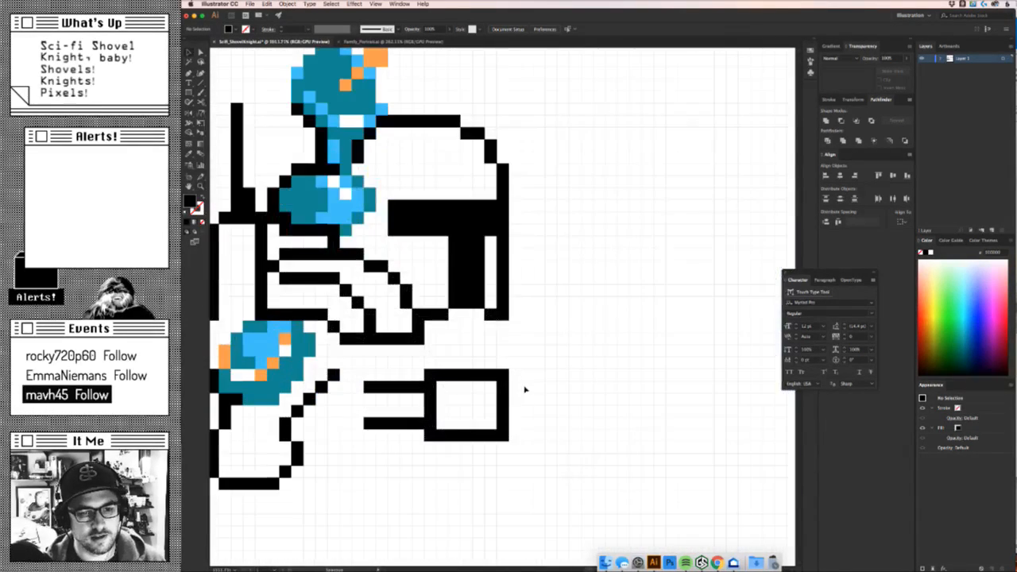
{"action": "left_click", "coordinate": [505, 385]}
{"action": "left_click_drag", "start_coordinate": [524, 416], "coordinate": [503, 422], "text": "shift"}
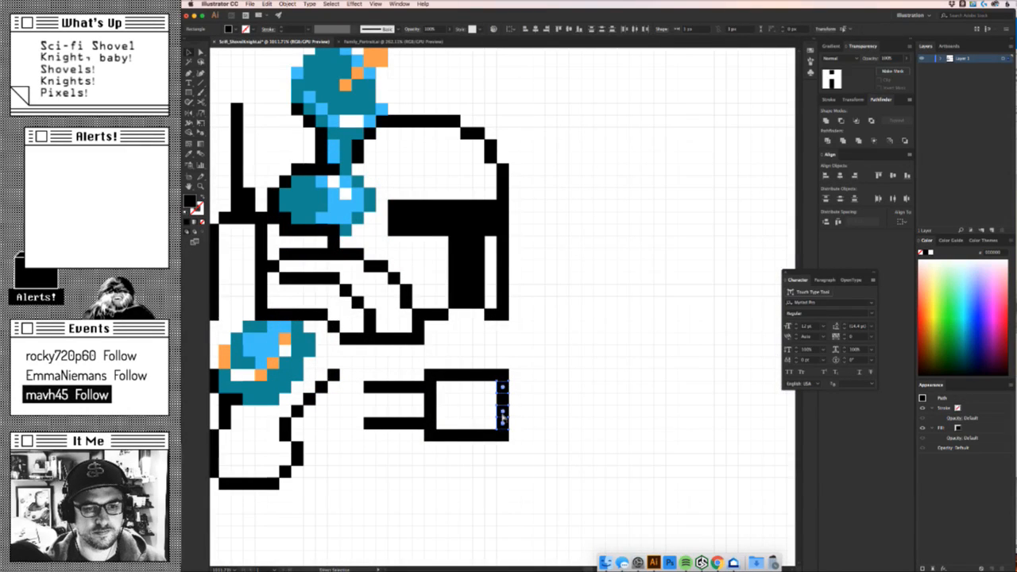
{"action": "key", "text": "alt+Right"}
{"action": "key", "text": "Right"}
{"action": "key", "text": "Left"}
{"action": "key", "text": "alt+Right"}
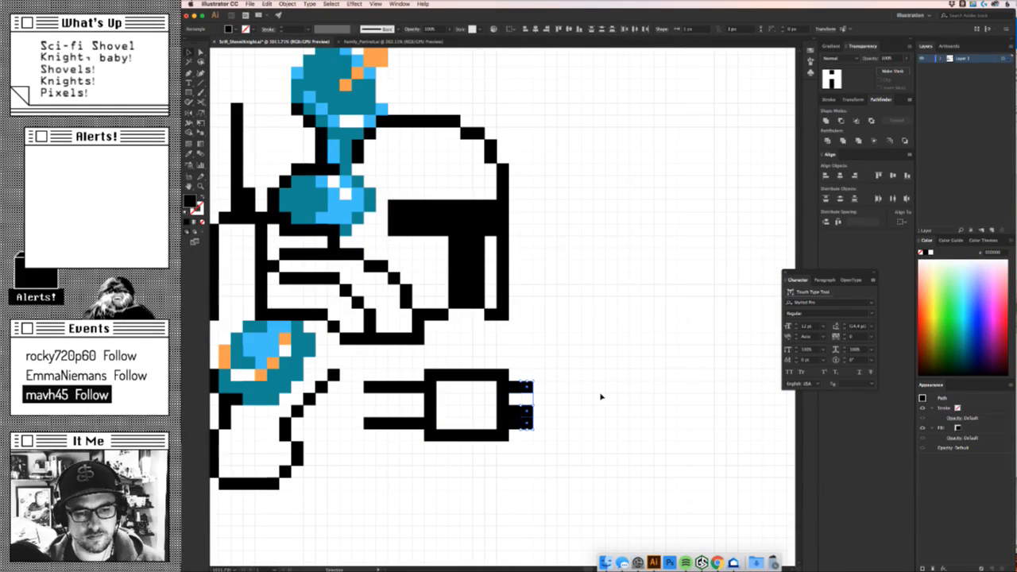
{"action": "left_click", "coordinate": [601, 396]}
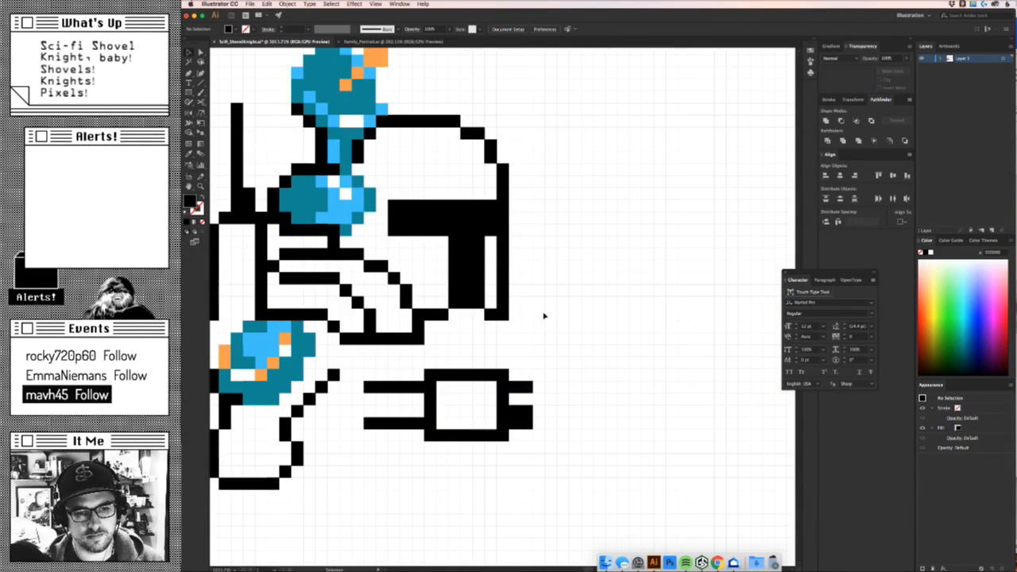
{"action": "left_click", "coordinate": [524, 413]}
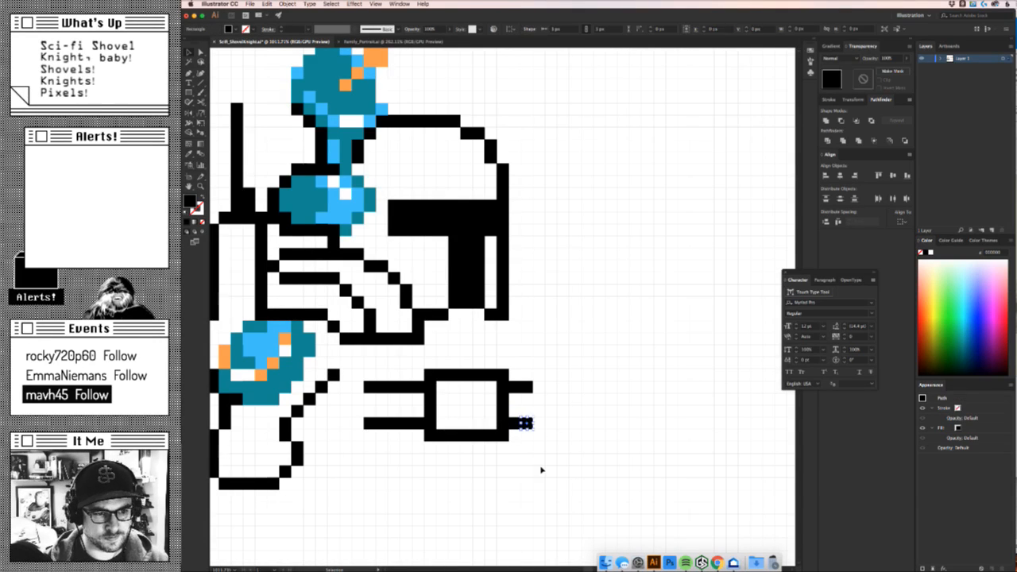
{"action": "key", "text": "super+d"}
{"action": "left_click", "coordinate": [559, 400]}
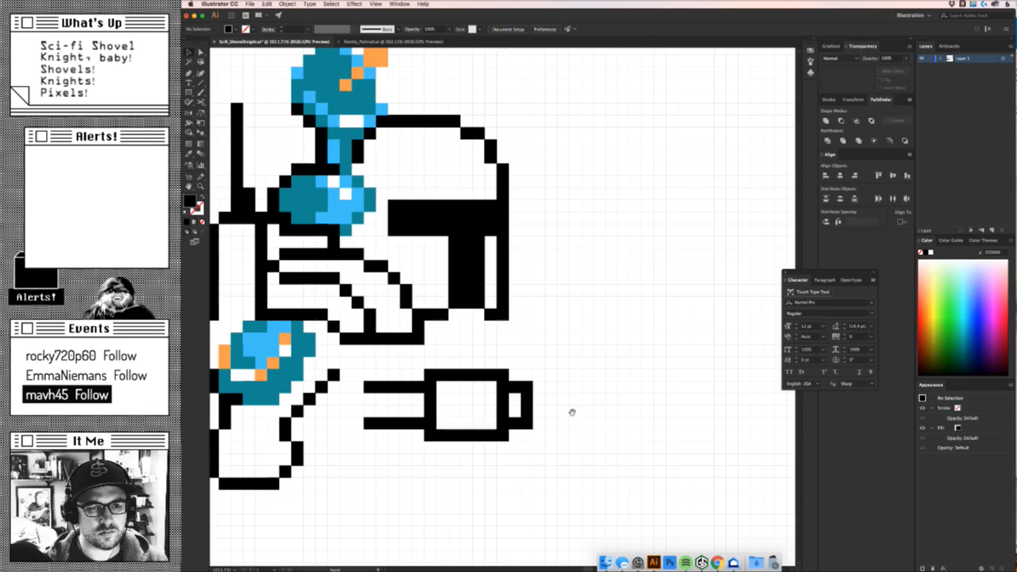
{"action": "key", "text": "z"}
{"action": "left_click_drag", "start_coordinate": [593, 407], "coordinate": [408, 443]}
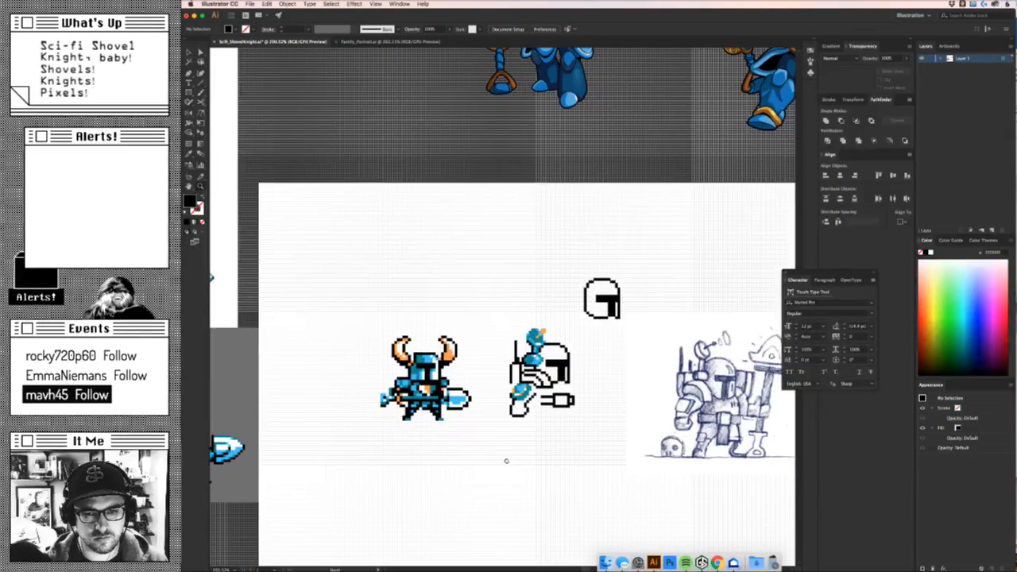
{"action": "left_click_drag", "start_coordinate": [564, 400], "coordinate": [486, 430]}
{"action": "key", "text": "Down"}
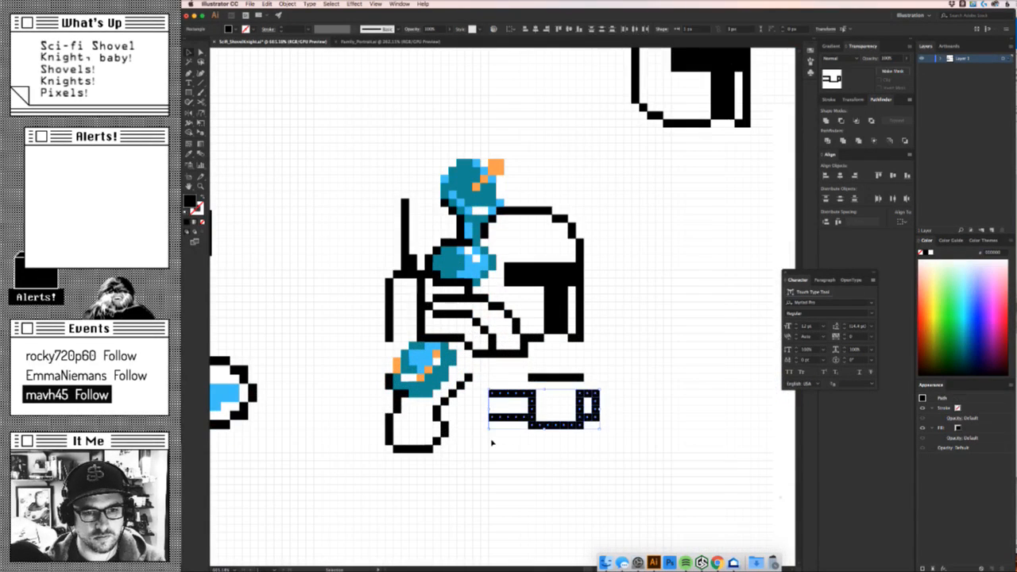
{"action": "left_click", "coordinate": [493, 442]}
{"action": "key", "text": "a"}
{"action": "key", "text": "super+z"}
Move the complete belt and buckle, including the buckle's top edge, one pixel down.
{"action": "left_click_drag", "start_coordinate": [633, 429], "coordinate": [486, 372]}
{"action": "key", "text": "Down"}
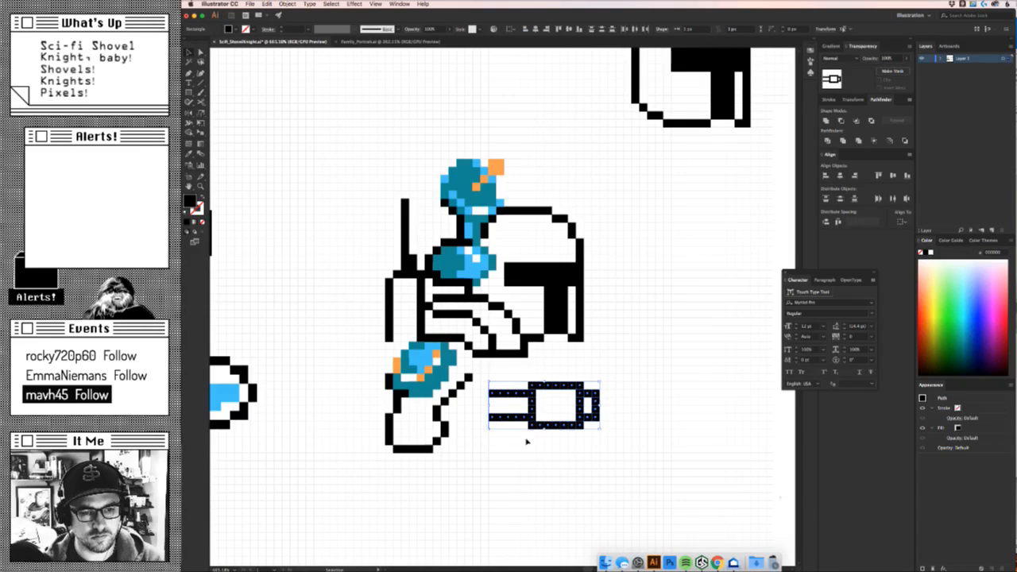
{"action": "left_click", "coordinate": [566, 465]}
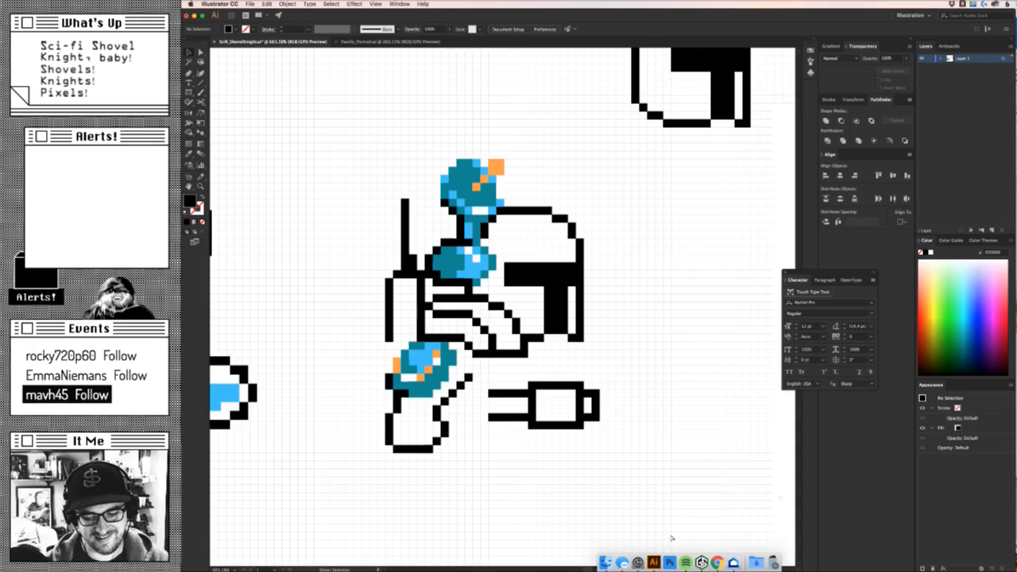
{"action": "key", "text": "v"}
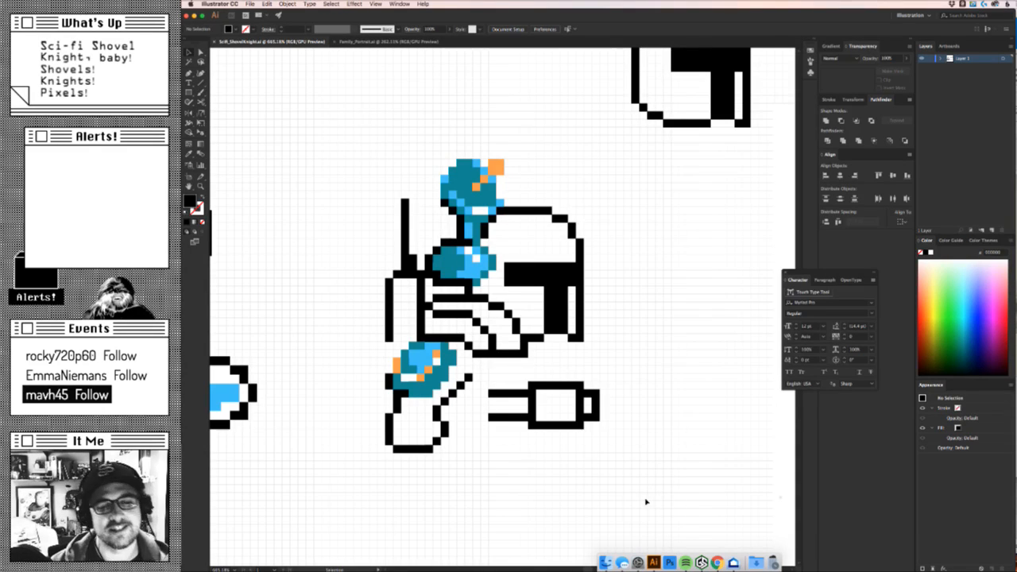
Recolor two black outline pixels beneath the light-blue part of the round antenna base to dark teal.
{"action": "key", "text": "z"}
{"action": "left_click_drag", "start_coordinate": [415, 255], "coordinate": [487, 326]}
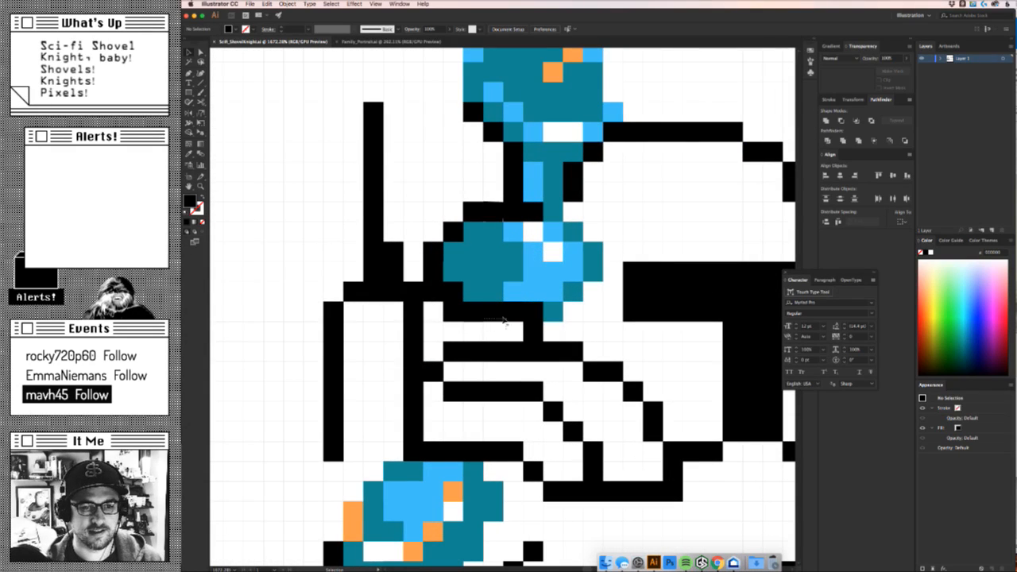
{"action": "left_click", "coordinate": [515, 312]}
{"action": "left_click", "coordinate": [536, 311], "text": "shift"}
{"action": "key", "text": "i"}
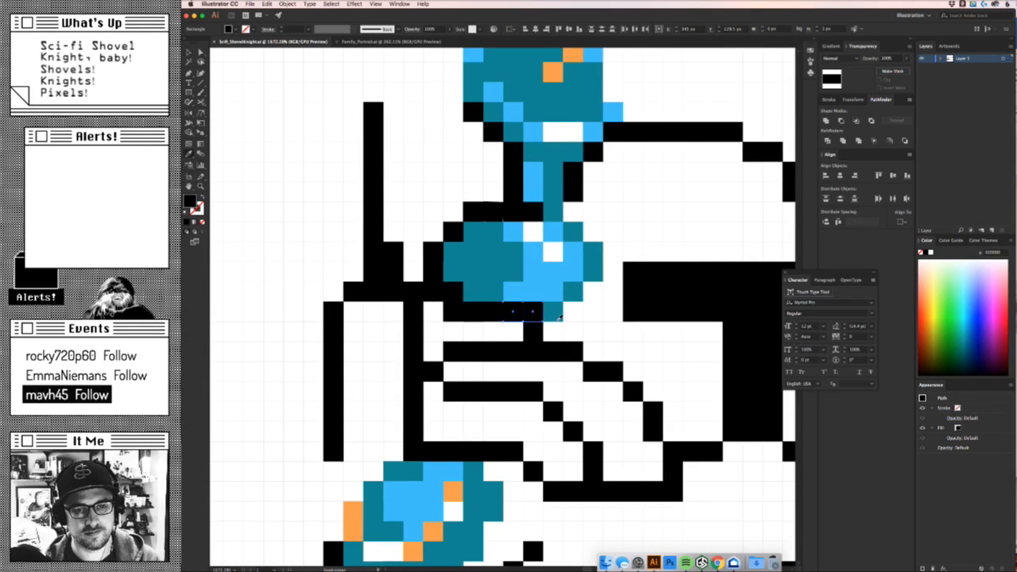
{"action": "left_click", "coordinate": [557, 314]}
{"action": "key", "text": "v"}
{"action": "left_click", "coordinate": [599, 318]}
Recolor one black pixel on the antenna base's left edge and one at its lower left to dark teal.
{"action": "key", "text": "z"}
{"action": "left_click_drag", "start_coordinate": [608, 319], "coordinate": [675, 324]}
{"action": "key", "text": "v"}
{"action": "left_click", "coordinate": [495, 313]}
{"action": "left_click", "coordinate": [478, 270], "text": "shift"}
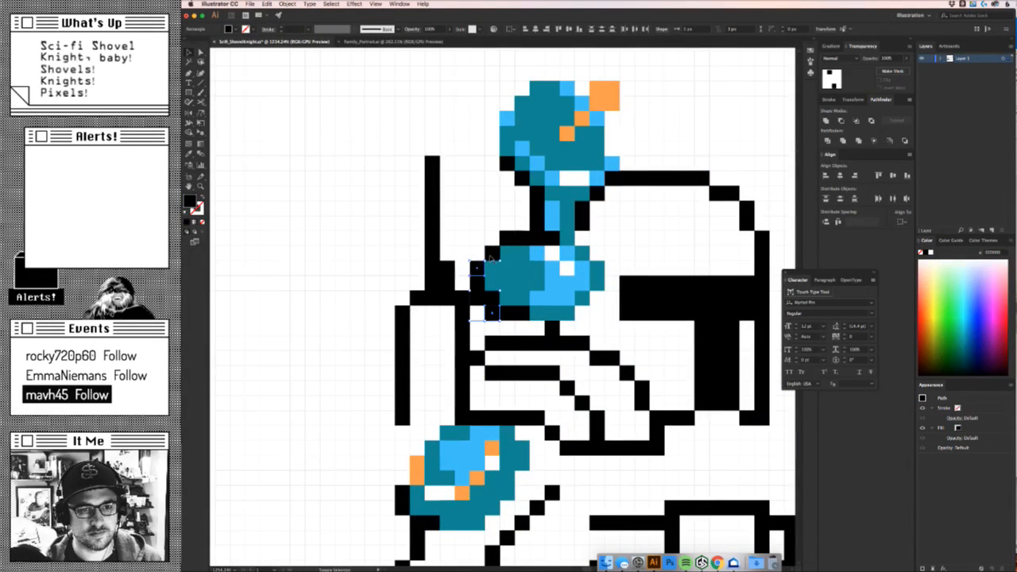
{"action": "key", "text": "i"}
{"action": "left_click", "coordinate": [506, 285]}
{"action": "left_click", "coordinate": [529, 325]}
Extend the backpack's left outline down toward the upper arm with copied black pixels and delete the surplus.
{"action": "key", "text": "z"}
{"action": "left_click_drag", "start_coordinate": [537, 324], "coordinate": [421, 400]}
{"action": "key", "text": "v"}
{"action": "left_click", "coordinate": [422, 403]}
{"action": "key", "text": "alt+Down"}
{"action": "key", "text": "alt+Down"}
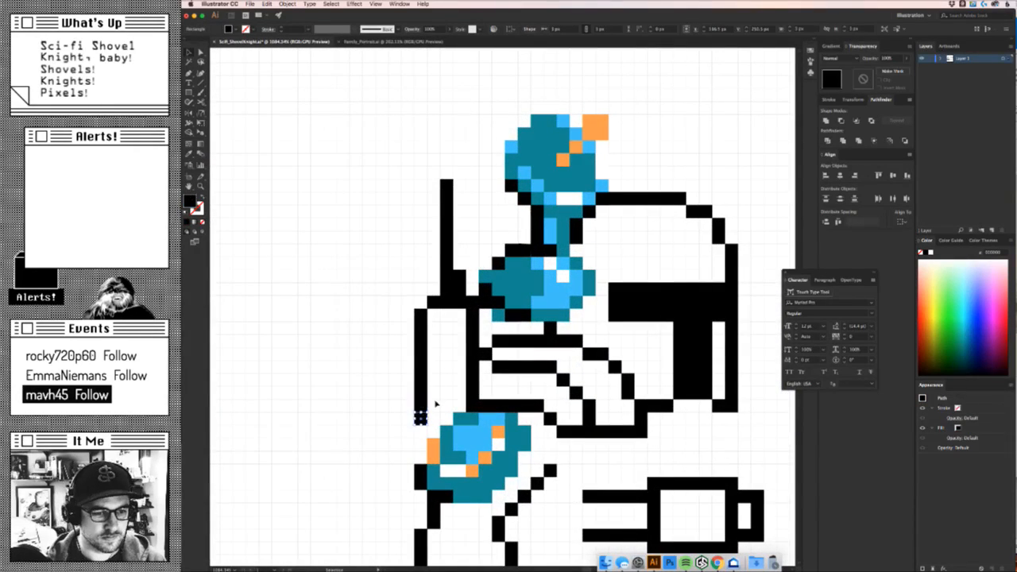
{"action": "left_click", "coordinate": [379, 394]}
{"action": "left_click_drag", "start_coordinate": [422, 430], "coordinate": [372, 455]}
{"action": "key", "text": "Delete"}
{"action": "key", "text": "z"}
{"action": "left_click_drag", "start_coordinate": [651, 427], "coordinate": [615, 431]}
{"action": "key", "text": "v"}
{"action": "left_click_drag", "start_coordinate": [655, 405], "coordinate": [583, 368]}
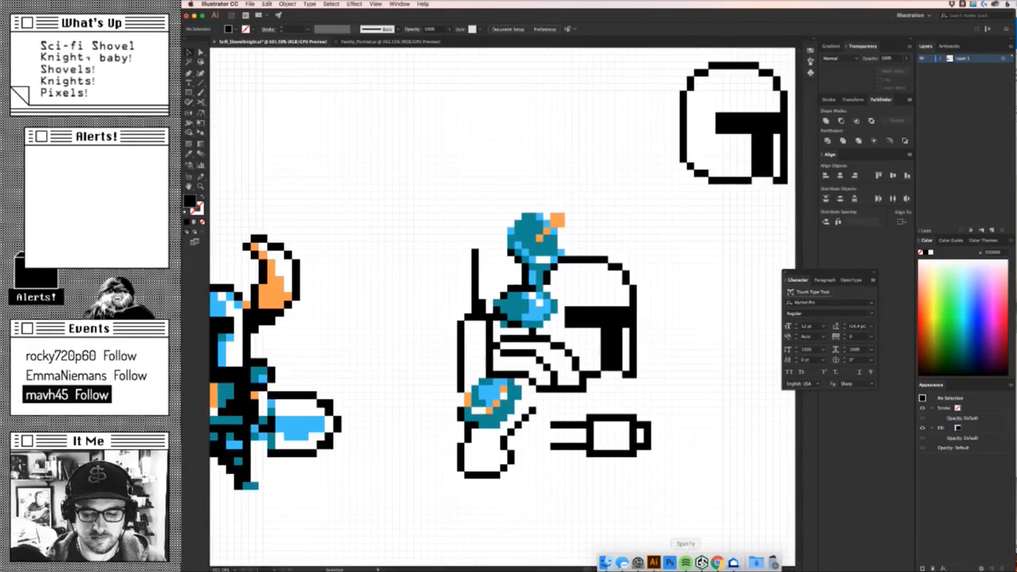
{"action": "key", "text": "super+Tab"}
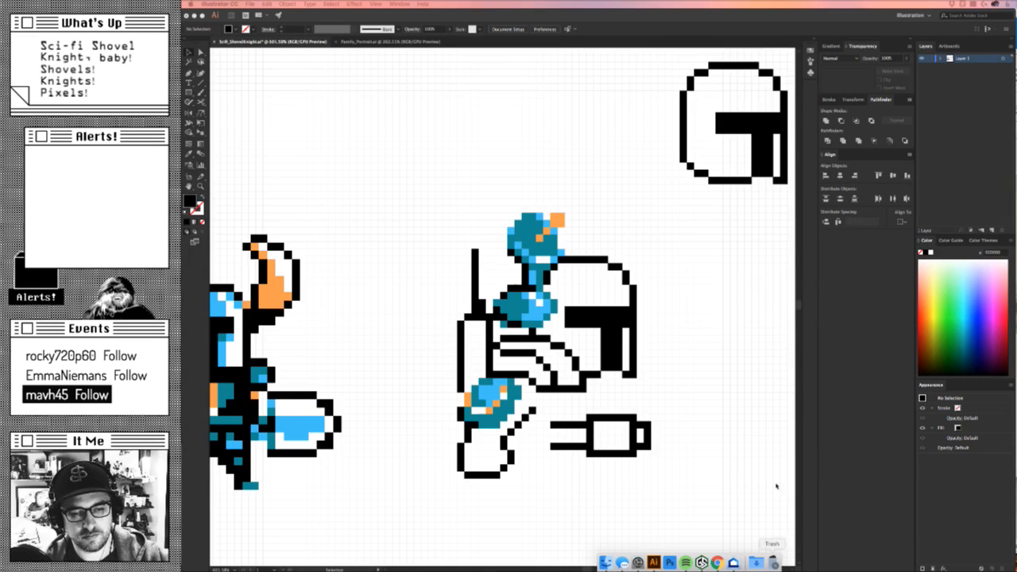
{"action": "left_click", "coordinate": [719, 418]}
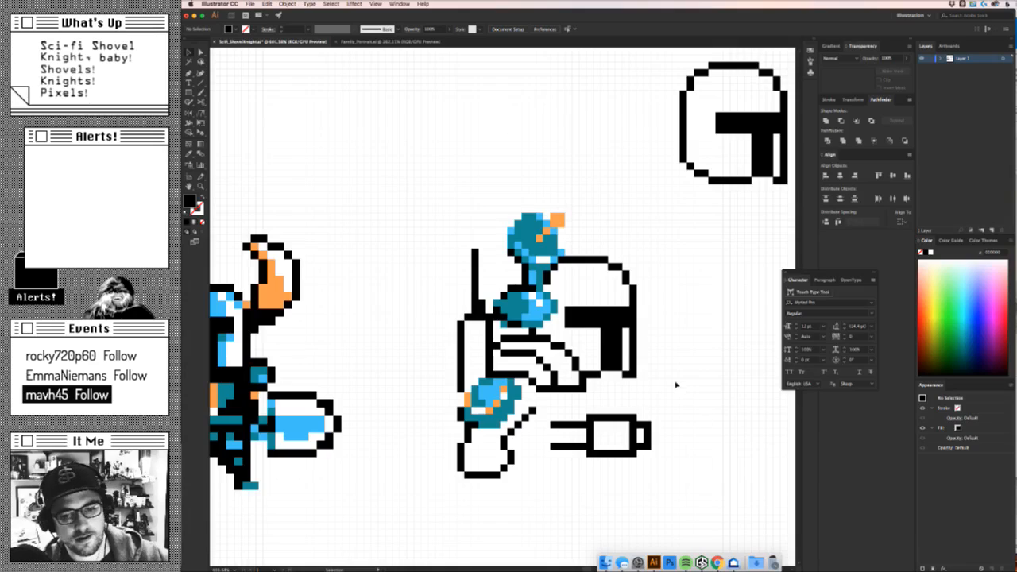
Copy a black helmet outline pixel rightward to extend a horizontal line five pixels from the helmet's right edge.
{"action": "mouse_move", "coordinate": [686, 418]}
{"action": "left_mouse_down"}
{"action": "mouse_move", "coordinate": [515, 433]}
{"action": "mouse_move", "coordinate": [453, 425]}
{"action": "mouse_move", "coordinate": [510, 412]}
{"action": "mouse_move", "coordinate": [523, 393]}
{"action": "mouse_move", "coordinate": [451, 334]}
{"action": "mouse_move", "coordinate": [419, 332]}
{"action": "mouse_move", "coordinate": [395, 309]}
{"action": "left_mouse_up"}
{"action": "left_click", "coordinate": [485, 329]}
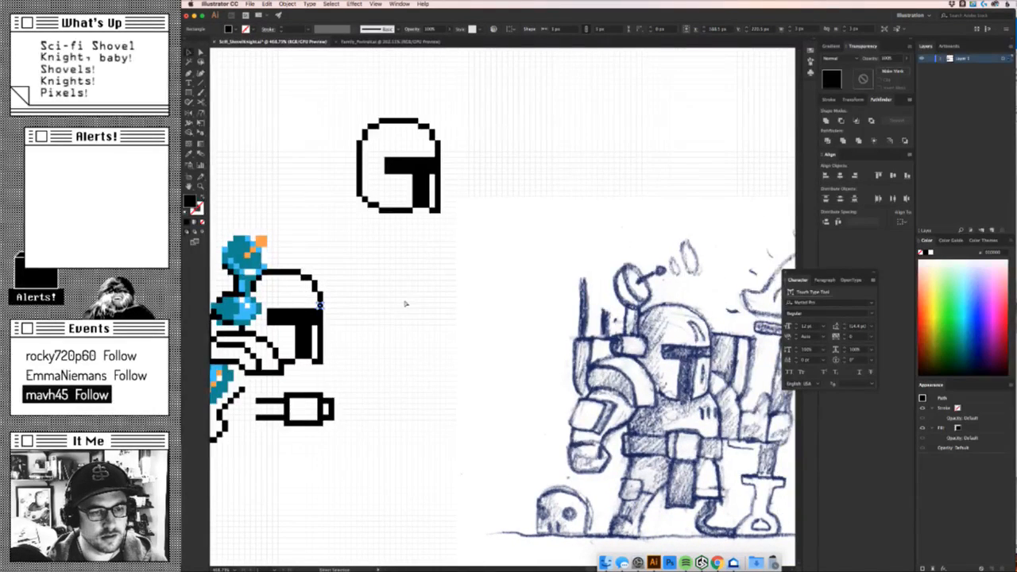
{"action": "key", "text": "Right"}
{"action": "key", "text": "Right"}
{"action": "key", "text": "Right"}
{"action": "key", "text": "Right"}
{"action": "key", "text": "Right"}
{"action": "key", "text": "Right"}
{"action": "key", "text": "Right"}
{"action": "key", "text": "Right"}
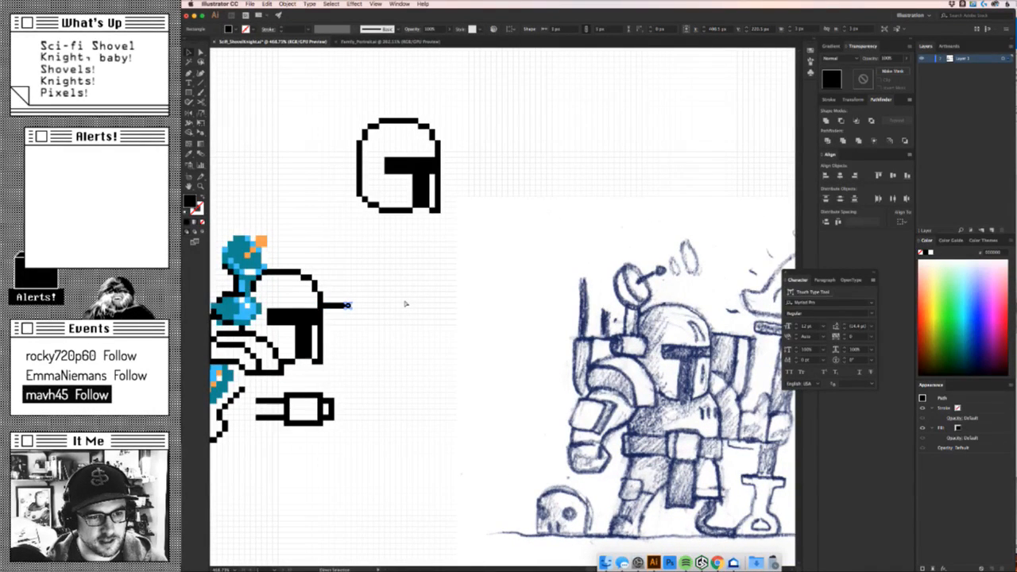
Continue the line eight pixels straight down from its right end and finish it with one pixel diagonally down-left.
{"action": "key", "text": "Down"}
{"action": "key", "text": "Down"}
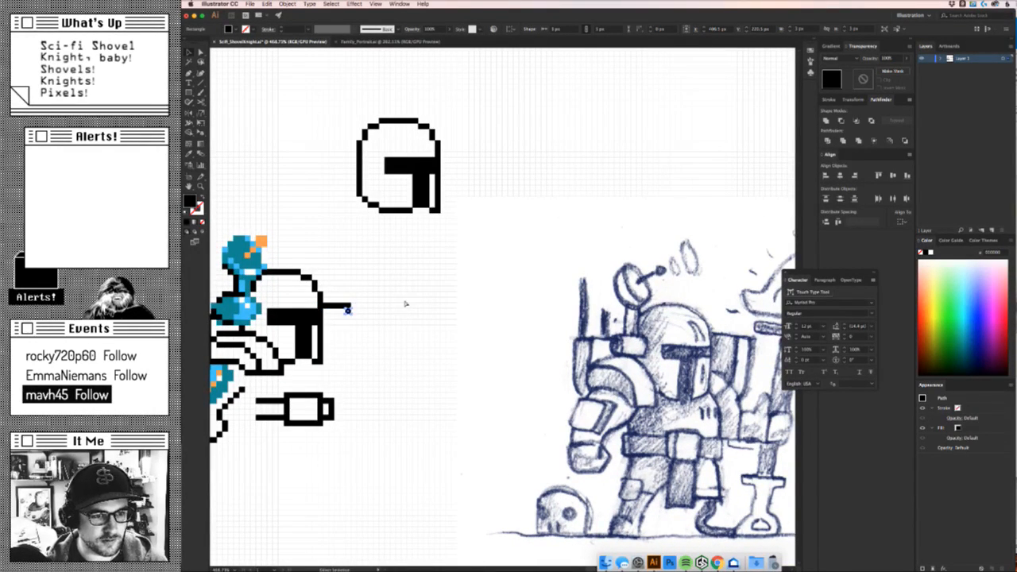
{"action": "key", "text": "Down"}
{"action": "key", "text": "Down"}
{"action": "key", "text": "Down"}
{"action": "key", "text": "Down"}
{"action": "key", "text": "Down"}
{"action": "key", "text": "Down"}
{"action": "key", "text": "Down"}
{"action": "key", "text": "Down"}
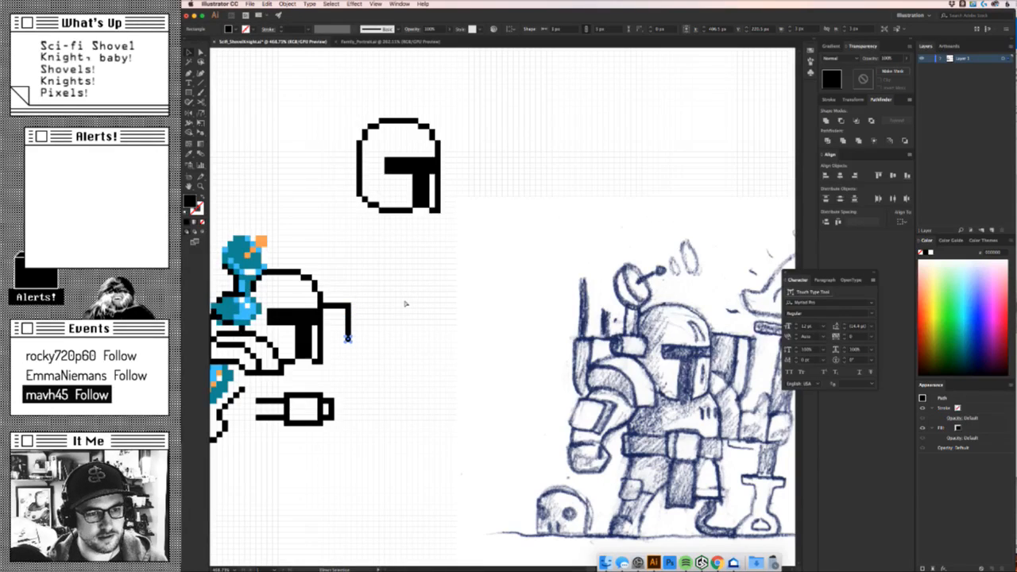
{"action": "key", "text": "Down"}
{"action": "key", "text": "Down"}
{"action": "key", "text": "Down"}
{"action": "key", "text": "Down"}
{"action": "key", "text": "Left"}
{"action": "left_click", "coordinate": [366, 363]}
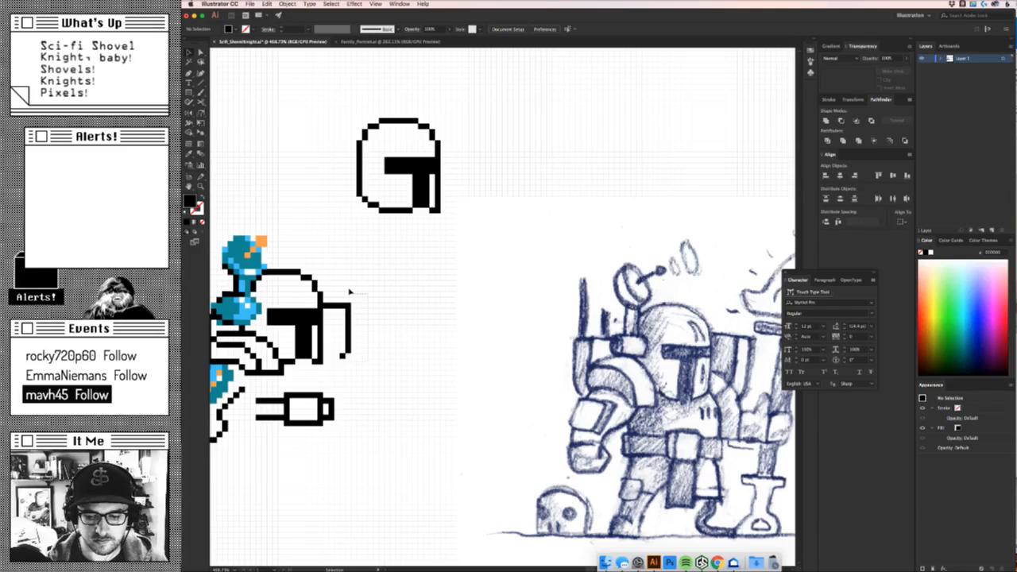
Copy the vertical line and a diagonal end pixel two pixels to the right as a second parallel line.
{"action": "left_click_drag", "start_coordinate": [350, 293], "coordinate": [348, 293]}
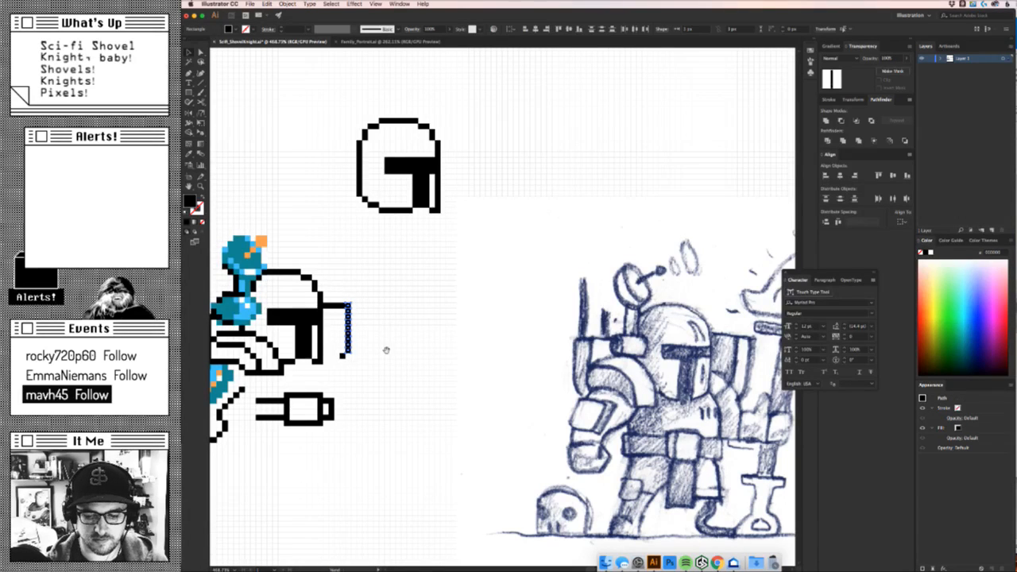
{"action": "left_click_drag", "start_coordinate": [360, 369], "coordinate": [433, 383]}
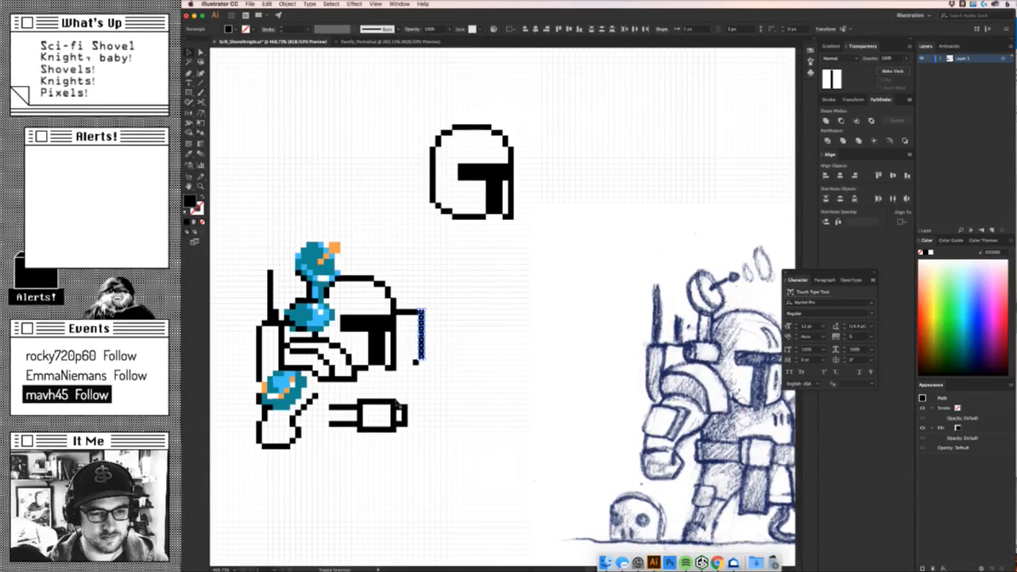
{"action": "key", "text": "a"}
{"action": "key", "text": "v"}
{"action": "key", "text": "Right"}
{"action": "key", "text": "Right"}
{"action": "key", "text": "Right"}
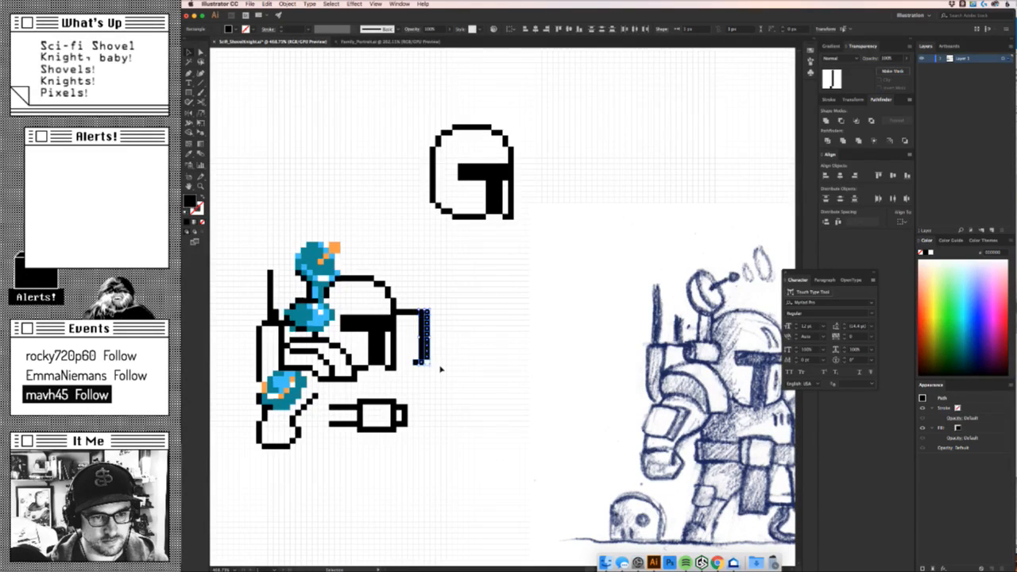
{"action": "key", "text": "Left"}
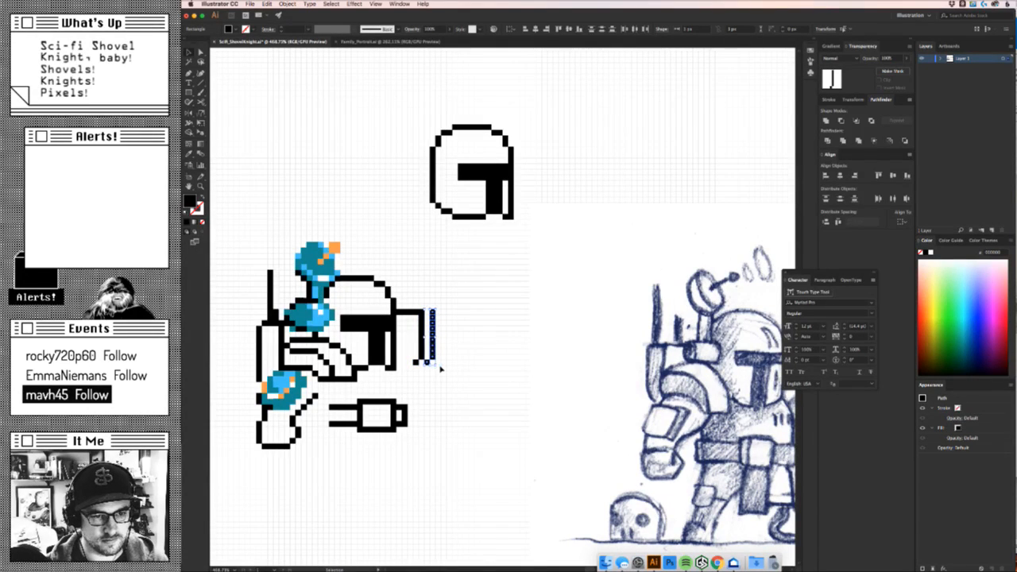
Delete the stray black pixel between the tops of the two parallel vertical lines beside the helmet.
{"action": "left_click", "coordinate": [483, 351]}
{"action": "key", "text": "z"}
{"action": "left_click_drag", "start_coordinate": [411, 313], "coordinate": [480, 427]}
{"action": "key", "text": "v"}
{"action": "left_click", "coordinate": [422, 314]}
{"action": "key", "text": "Delete"}
{"action": "key", "text": "Left"}
{"action": "key", "text": "Left"}
{"action": "key", "text": "Left"}
{"action": "left_click", "coordinate": [485, 419]}
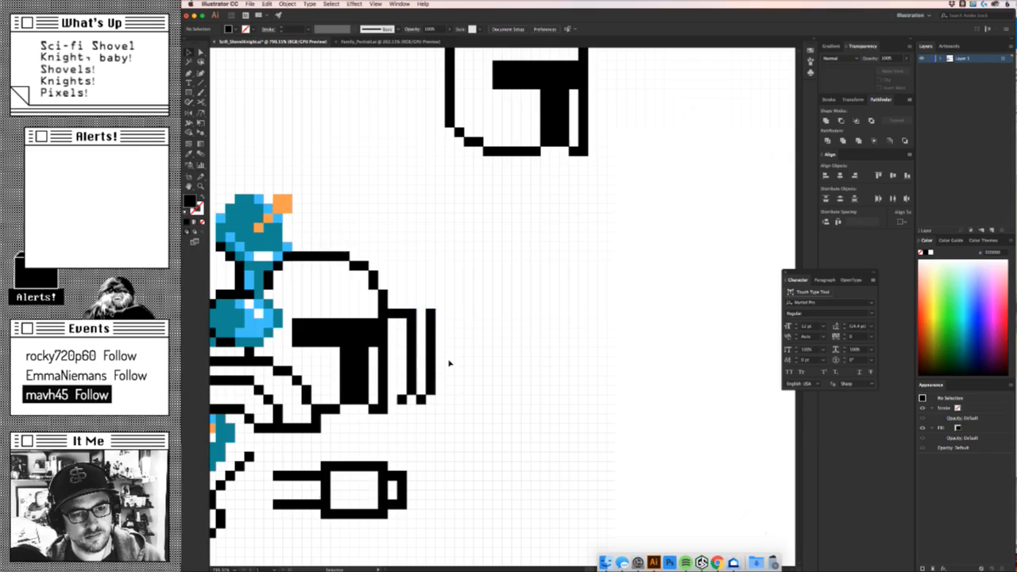
{"action": "left_click", "coordinate": [432, 312]}
{"action": "key", "text": "alt+Right"}
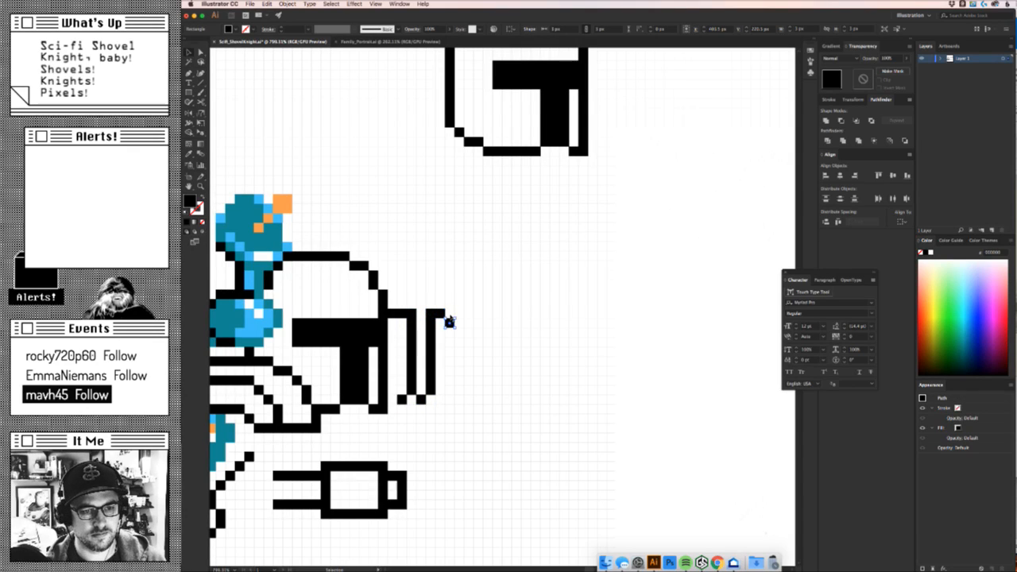
{"action": "left_click", "coordinate": [449, 321]}
Undo the recent pixel edits beside the helmet, back to two vertical lines at the end of the five-pixel horizontal line.
{"action": "key", "text": "super+z"}
{"action": "key", "text": "super+z"}
{"action": "key", "text": "super+z"}
{"action": "key", "text": "super+z"}
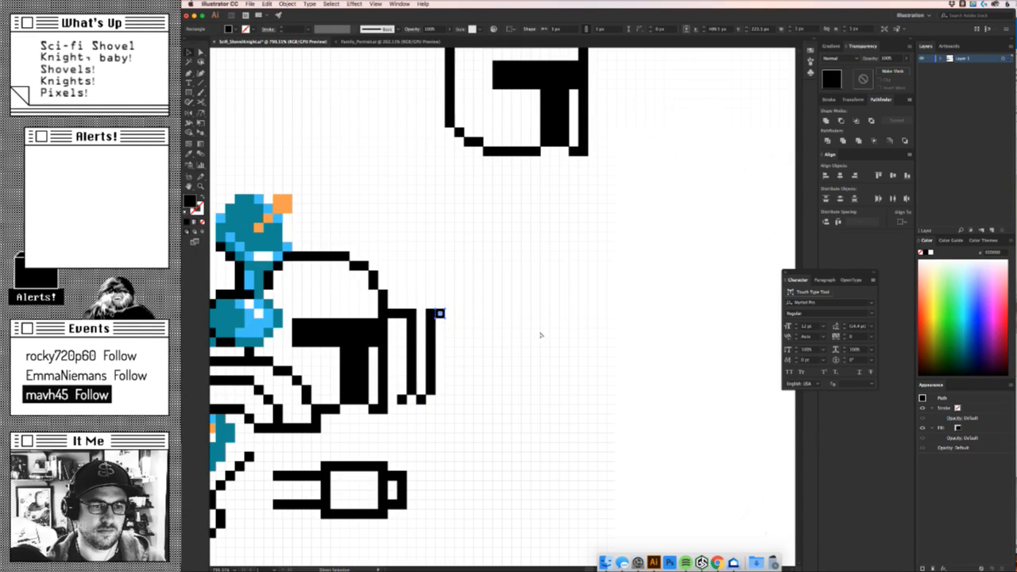
{"action": "key", "text": "super+z"}
{"action": "key", "text": "super+z"}
{"action": "key", "text": "super+z"}
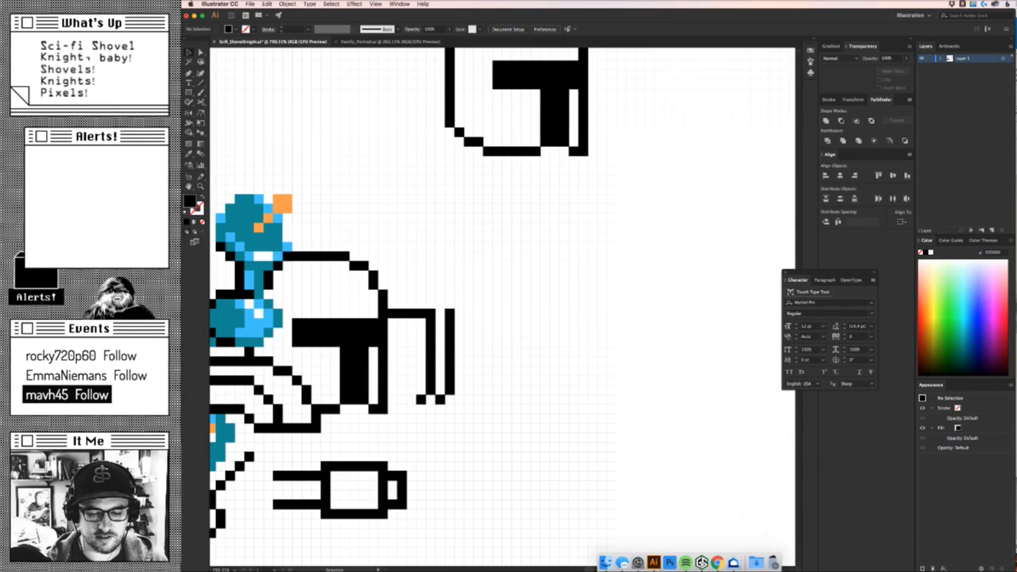
Examine the pixel knight's helmet-side lines against the reference sketch and the original Shovel Knight sprite.
{"action": "key", "text": "super+t"}
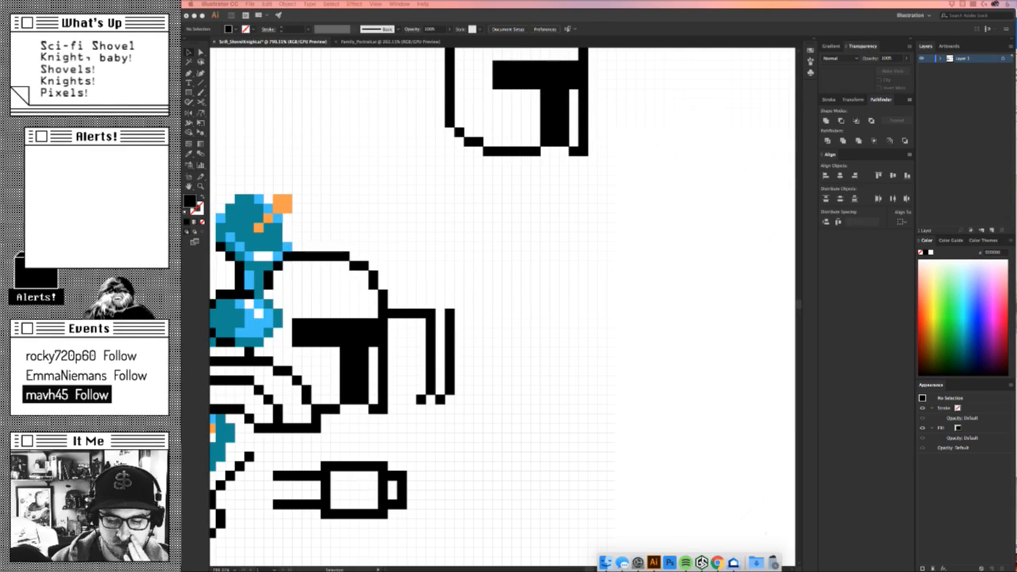
{"action": "left_click", "coordinate": [542, 447]}
{"action": "scroll", "coordinate": [485, 411], "scroll_direction": "down", "scroll_amount": 5}
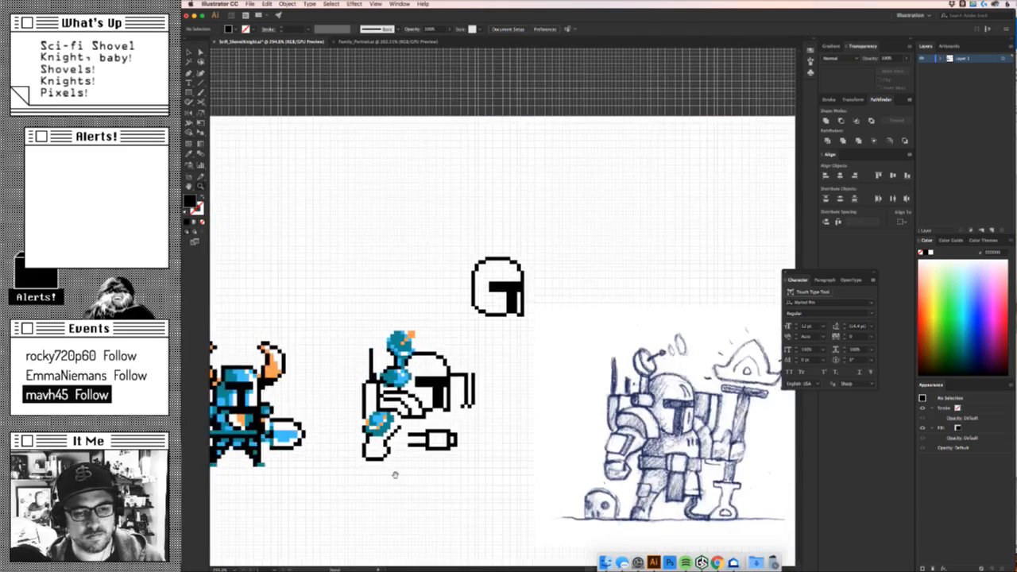
{"action": "scroll", "coordinate": [575, 487], "scroll_direction": "up", "scroll_amount": 2}
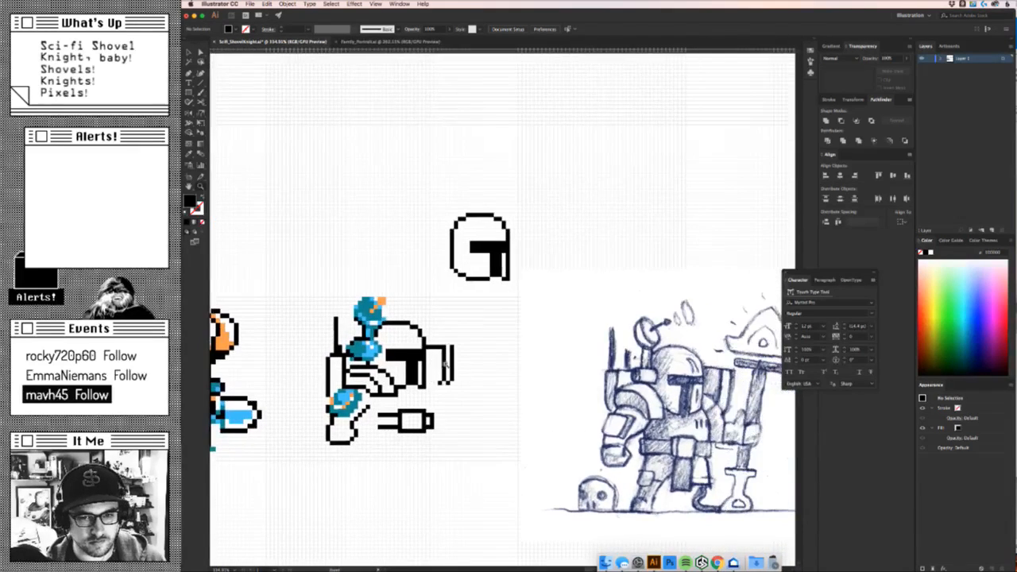
{"action": "scroll", "coordinate": [501, 342], "scroll_direction": "up", "scroll_amount": 4}
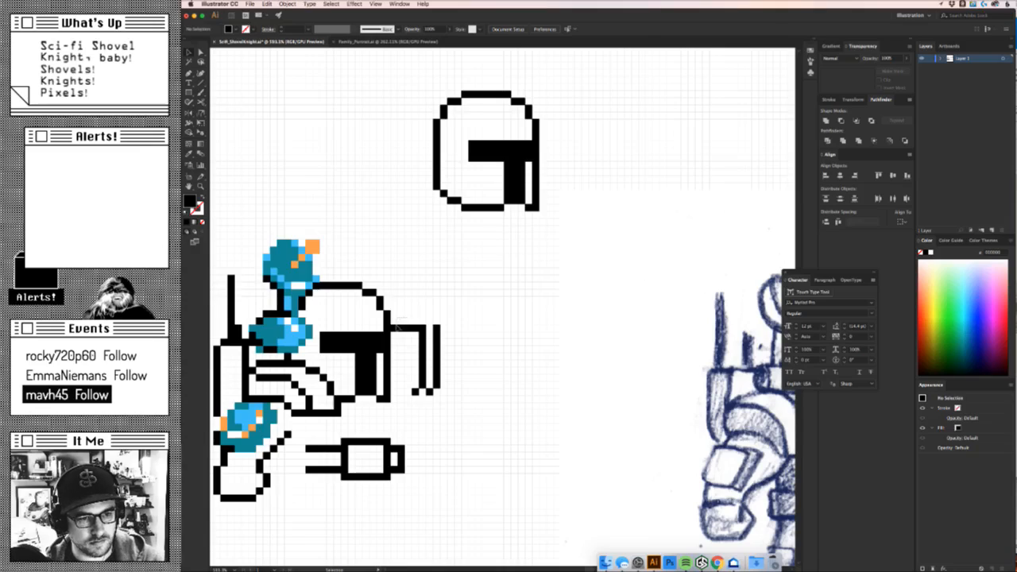
{"action": "scroll", "coordinate": [479, 389], "scroll_direction": "down", "scroll_amount": 4}
{"action": "scroll", "coordinate": [482, 379], "scroll_direction": "up", "scroll_amount": 3}
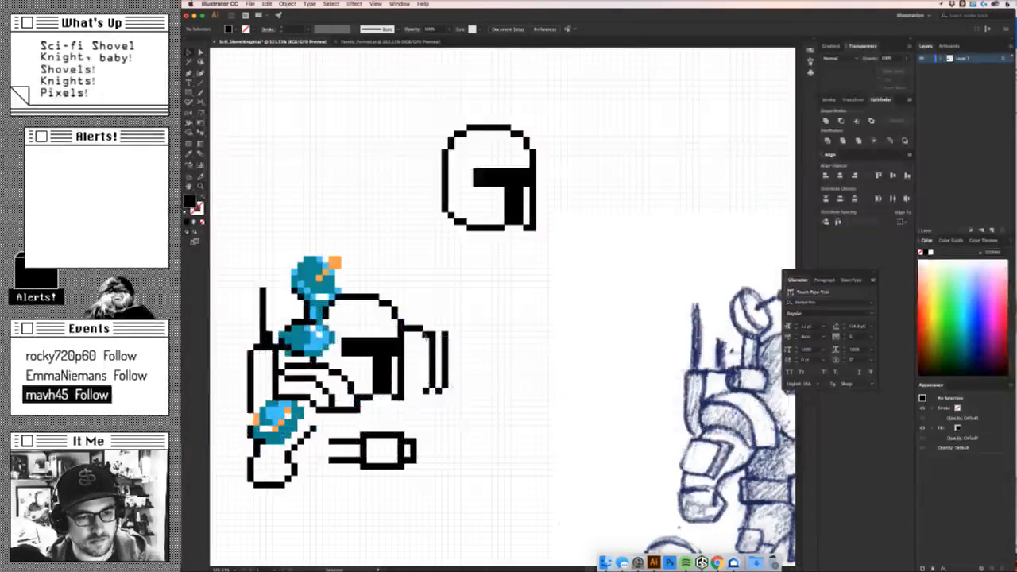
{"action": "scroll", "coordinate": [519, 400], "scroll_direction": "down", "scroll_amount": 4}
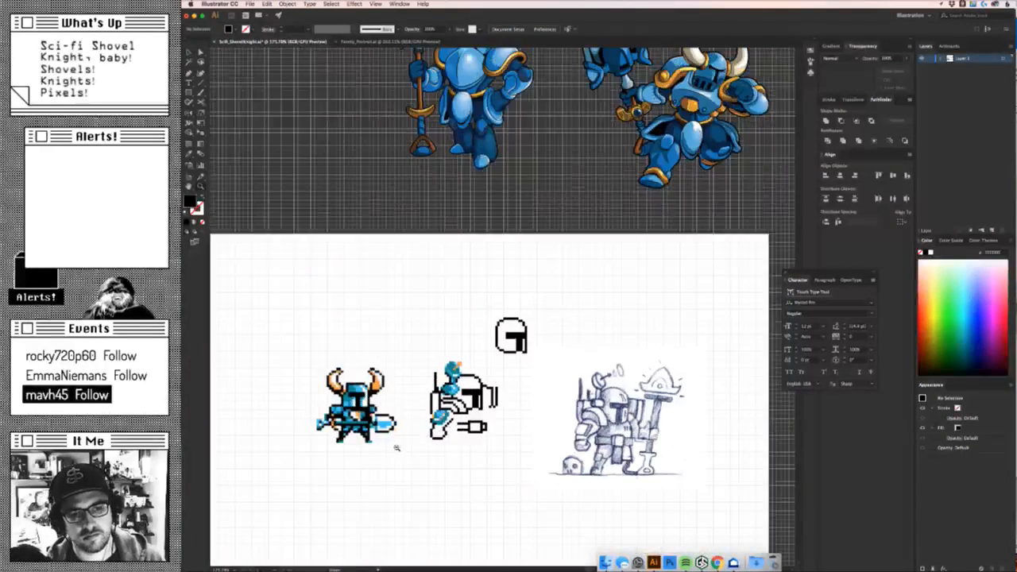
{"action": "left_click_drag", "start_coordinate": [396, 448], "coordinate": [487, 425]}
Undo the latest edits to the horizontal line joining the helmet to the two vertical lines.
{"action": "key", "text": "super+z"}
{"action": "key", "text": "super+z"}
{"action": "key", "text": "super+z"}
{"action": "key", "text": "super+z"}
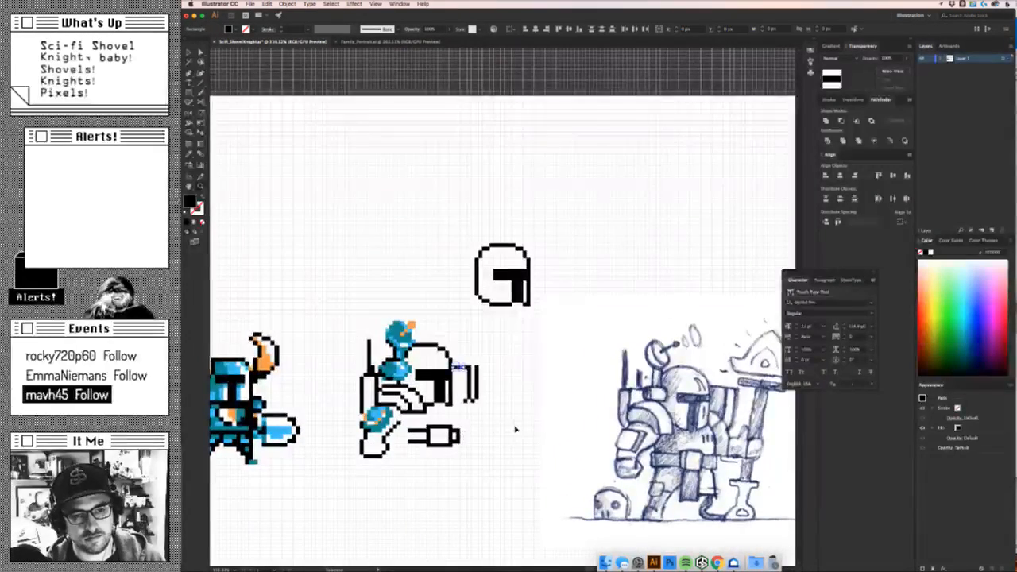
Extend the lower edge of the pack beside the helmet with black pixels stepping down diagonally.
{"action": "left_click", "coordinate": [536, 444]}
{"action": "scroll", "coordinate": [549, 431], "scroll_direction": "up", "scroll_amount": 3}
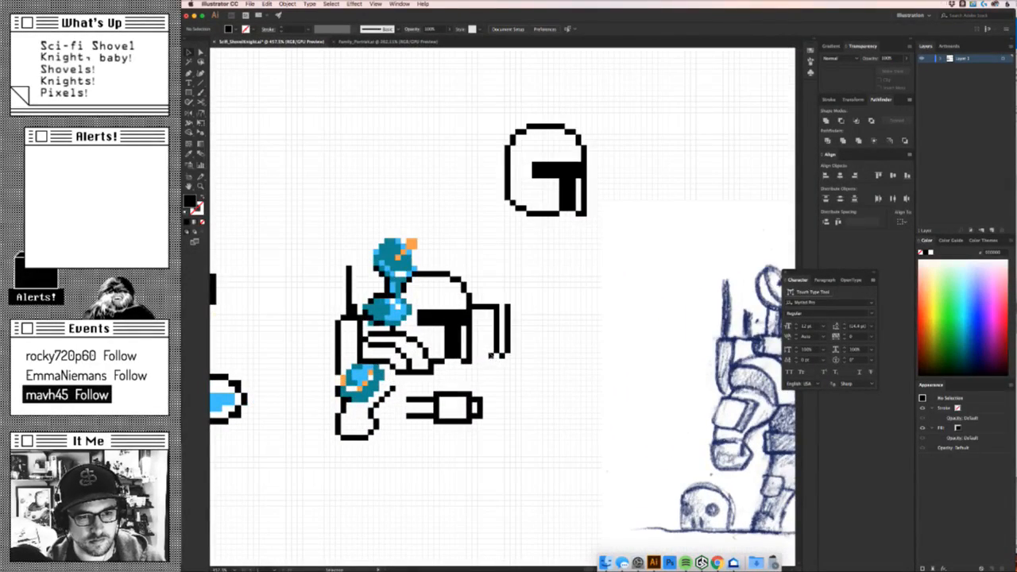
{"action": "left_click", "coordinate": [491, 355]}
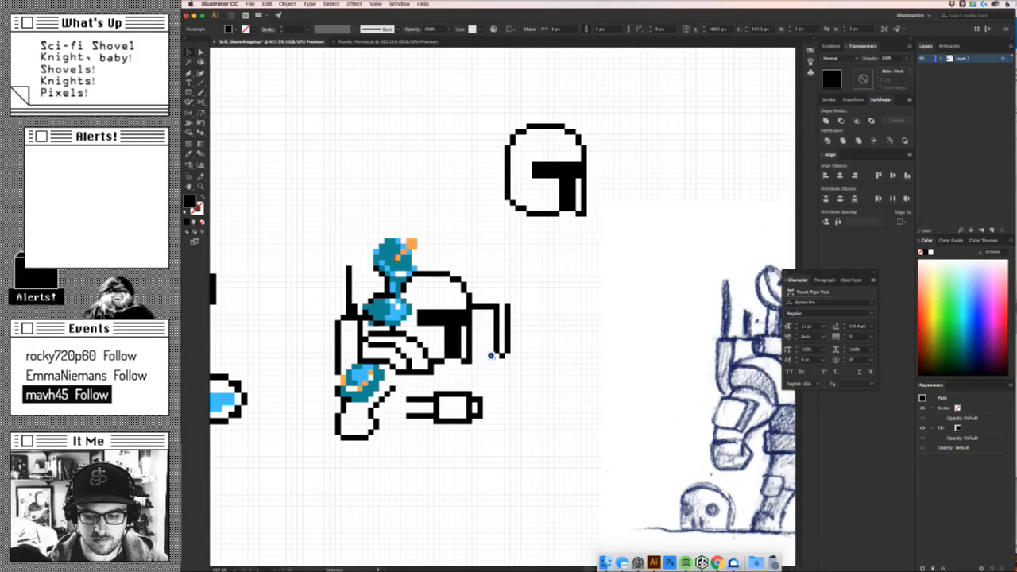
{"action": "mouse_move", "coordinate": [491, 355]}
{"action": "left_mouse_down"}
{"action": "mouse_move", "coordinate": [475, 357]}
{"action": "mouse_move", "coordinate": [484, 365]}
{"action": "left_mouse_up"}
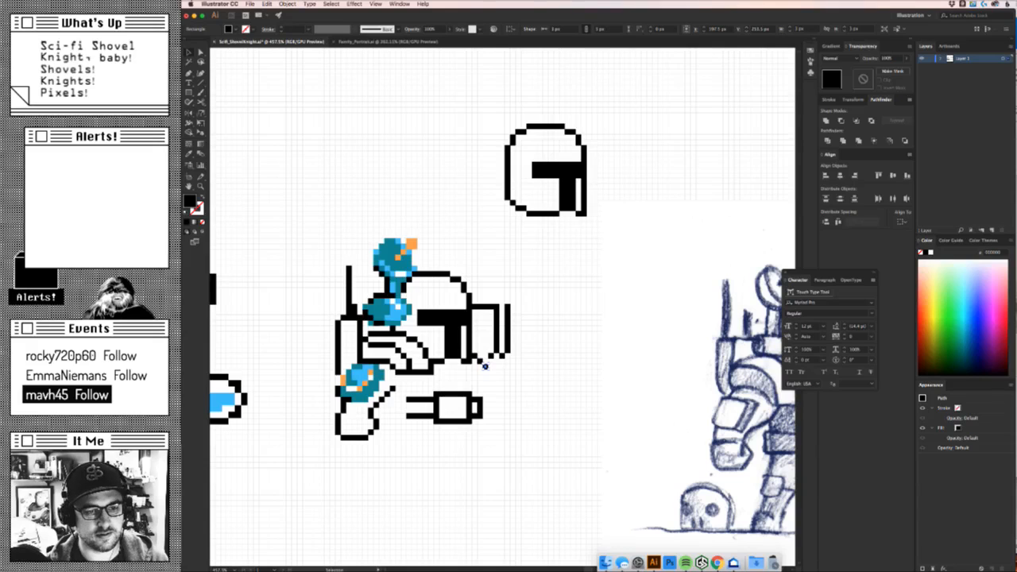
Shift the three diagonal pixels one pixel right and fill in the pack's bottom edge next to the helmet.
{"action": "scroll", "coordinate": [459, 364], "scroll_direction": "up", "scroll_amount": 3}
{"action": "left_click_drag", "start_coordinate": [498, 377], "coordinate": [481, 340]}
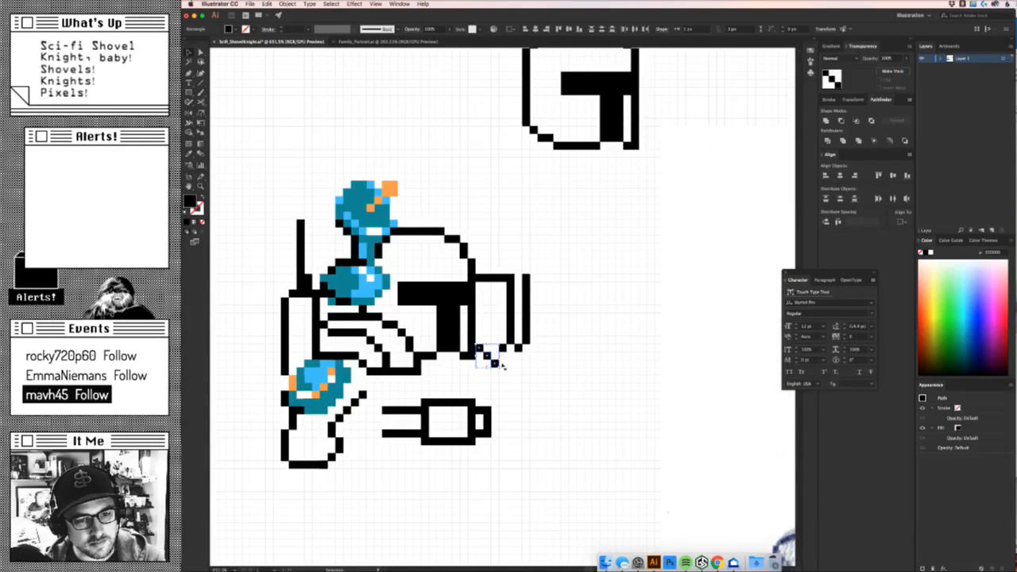
{"action": "key", "text": "Right"}
{"action": "left_click", "coordinate": [525, 392]}
{"action": "left_click", "coordinate": [488, 346]}
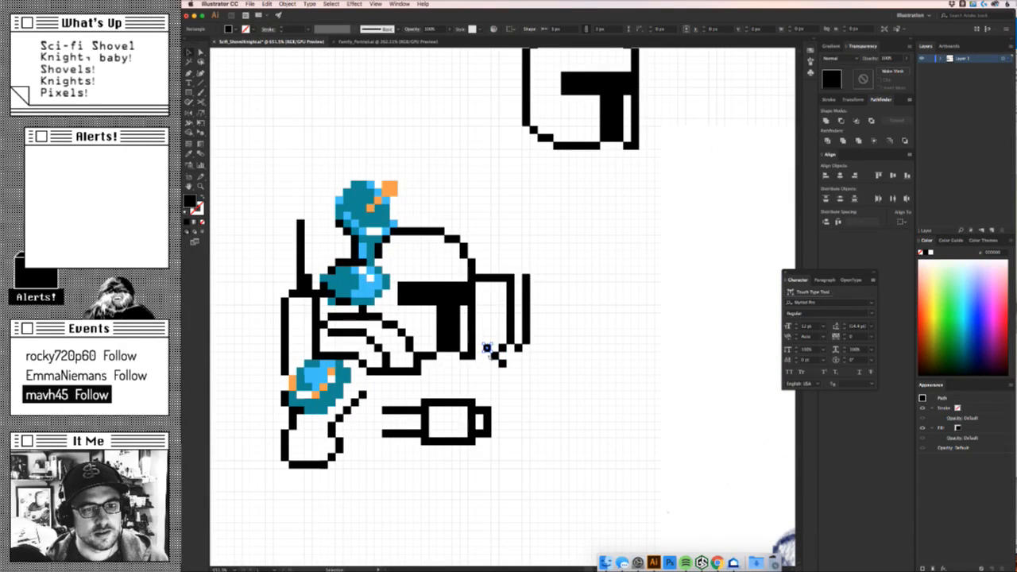
{"action": "left_click", "coordinate": [574, 389]}
{"action": "left_click_drag", "start_coordinate": [577, 395], "coordinate": [439, 436]}
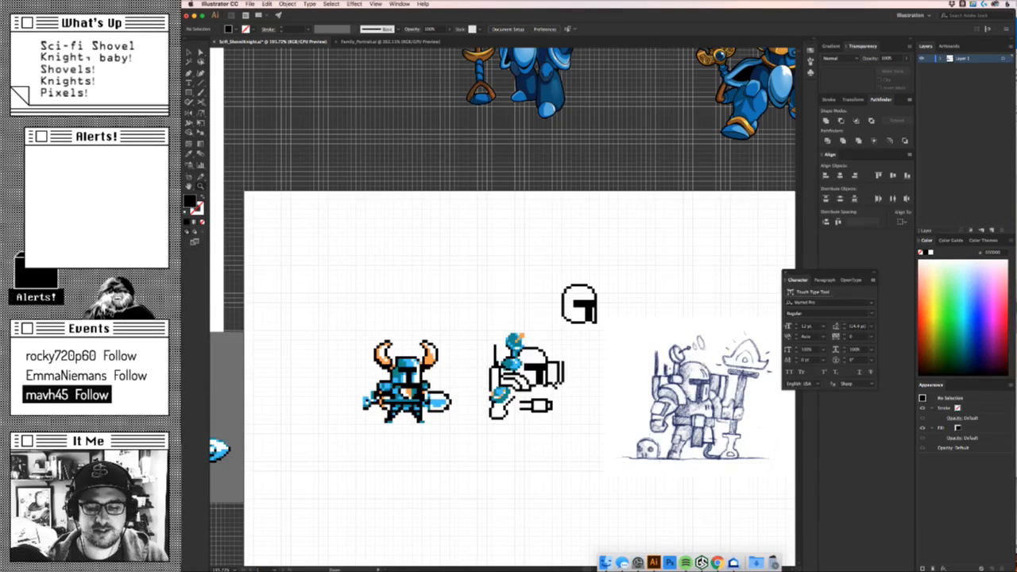
Close the top gap between the two outer vertical lines of the pack beside the helmet with a black pixel.
{"action": "key", "text": "super+Tab"}
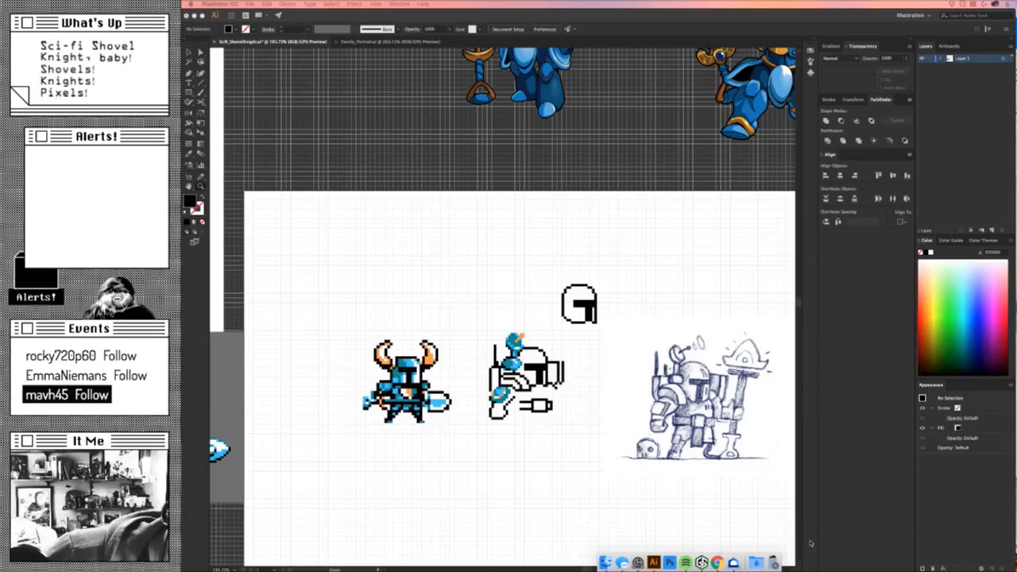
{"action": "left_click", "coordinate": [578, 406]}
{"action": "left_click_drag", "start_coordinate": [574, 369], "coordinate": [646, 347]}
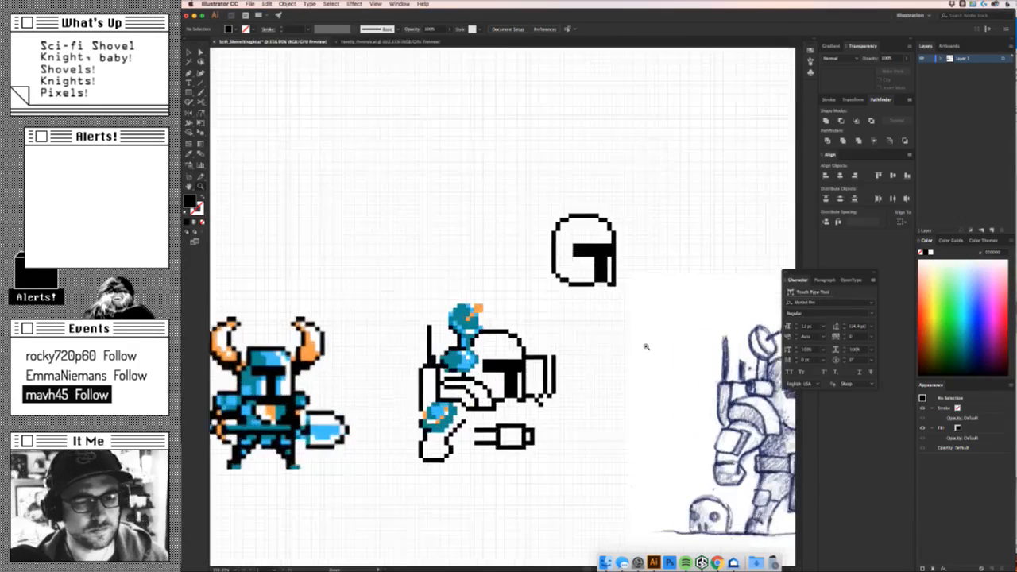
{"action": "left_click", "coordinate": [545, 355]}
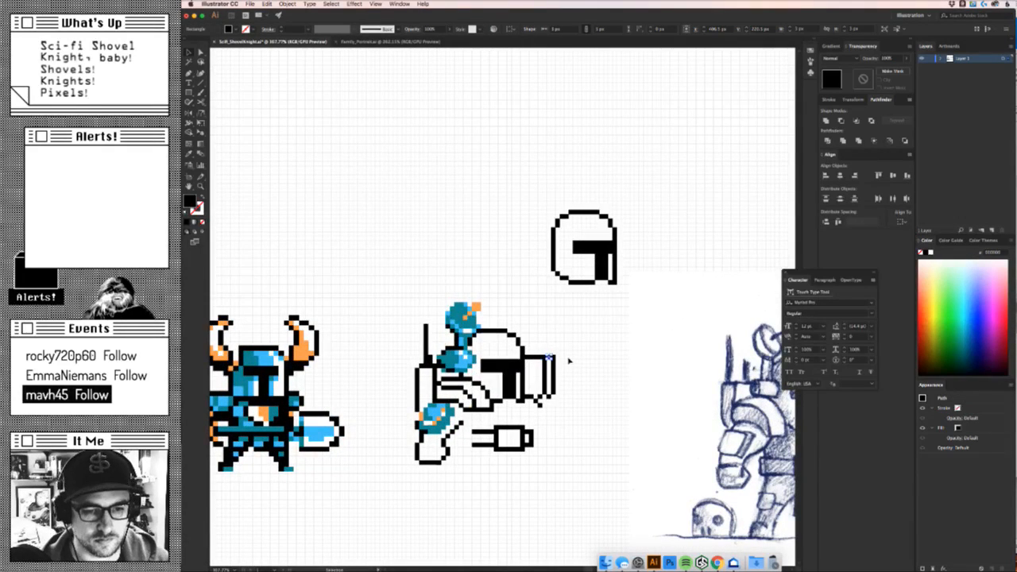
{"action": "left_click", "coordinate": [589, 393]}
{"action": "left_click_drag", "start_coordinate": [590, 394], "coordinate": [669, 281]}
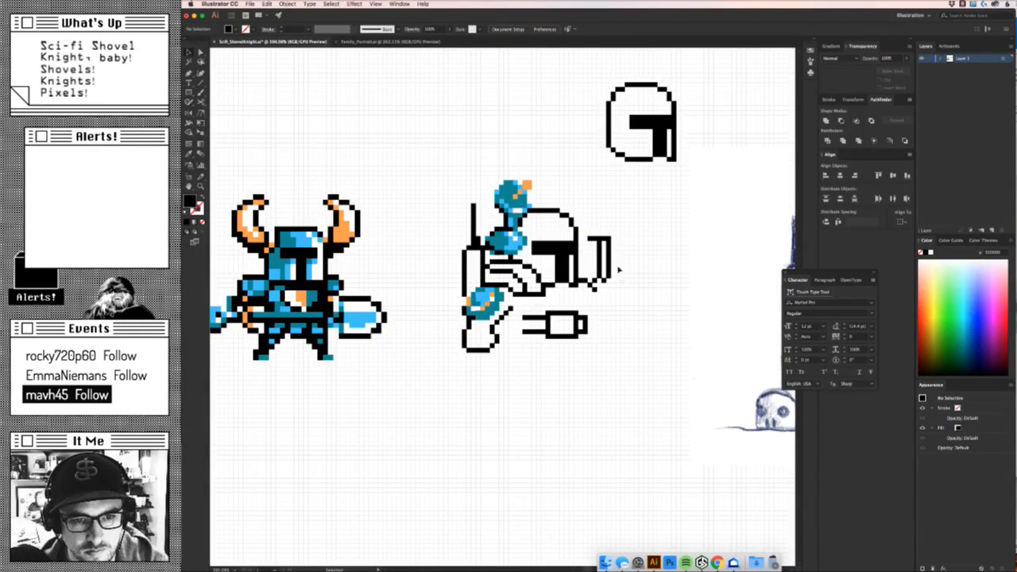
Move the pack's outer outline one pixel left and join its top edge to the helmet with a black pixel.
{"action": "left_click_drag", "start_coordinate": [591, 278], "coordinate": [592, 277]}
{"action": "key", "text": "Left"}
{"action": "left_click", "coordinate": [590, 231]}
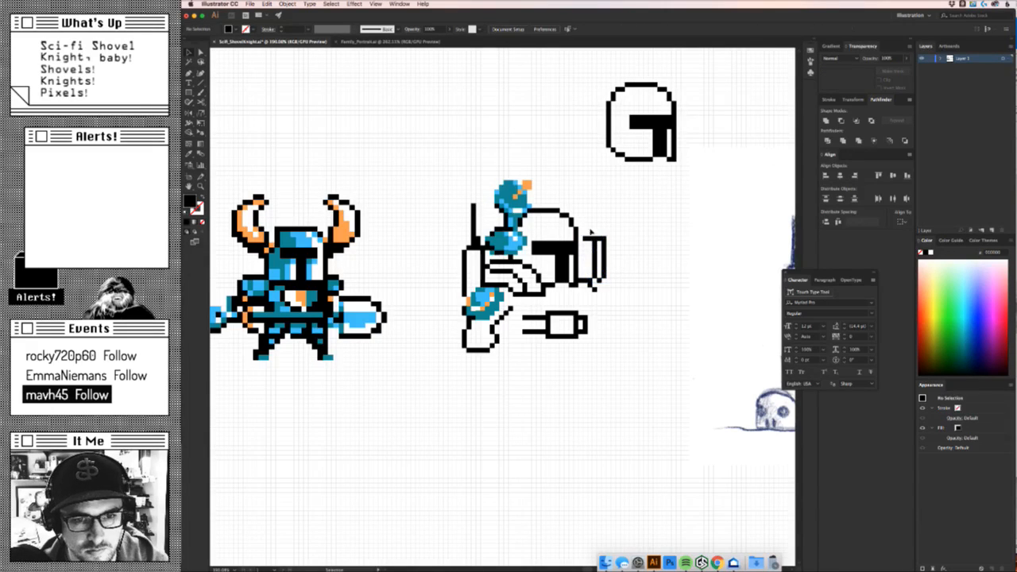
{"action": "left_click_drag", "start_coordinate": [586, 236], "coordinate": [578, 237]}
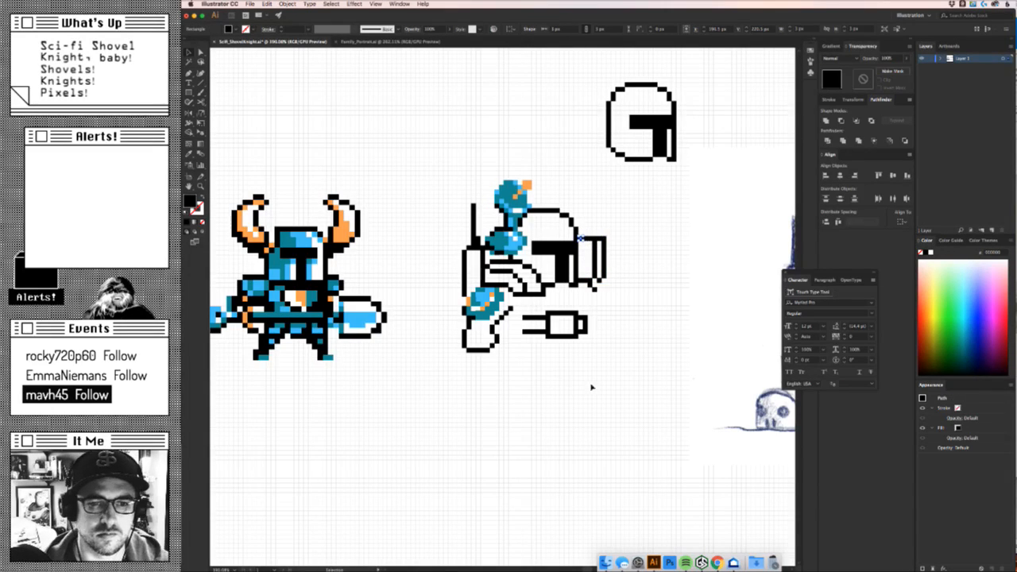
{"action": "left_click", "coordinate": [630, 382]}
{"action": "mouse_move", "coordinate": [637, 385]}
{"action": "left_mouse_down"}
{"action": "mouse_move", "coordinate": [551, 320]}
{"action": "mouse_move", "coordinate": [423, 340]}
{"action": "mouse_move", "coordinate": [421, 379]}
{"action": "left_mouse_up"}
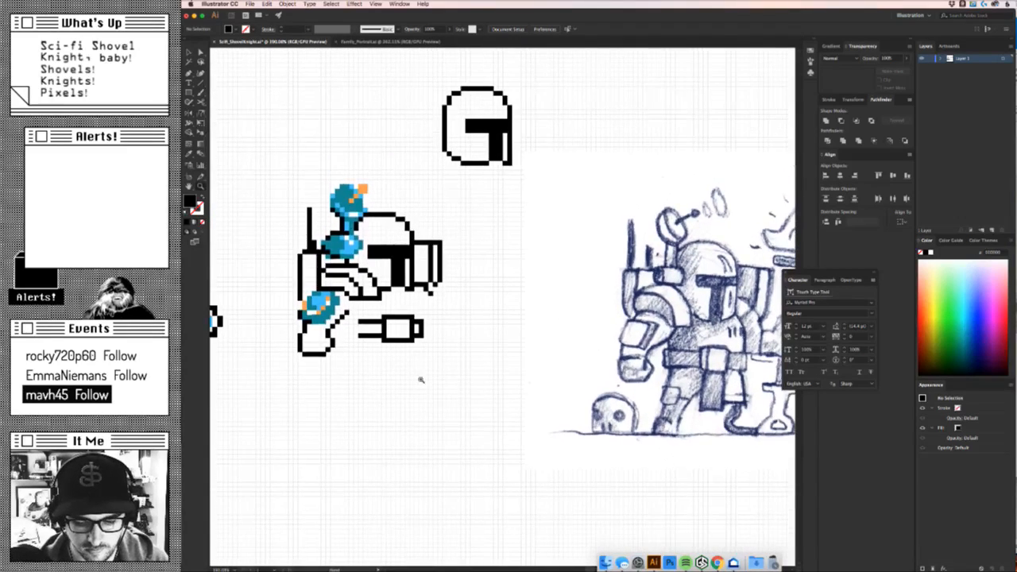
{"action": "left_click_drag", "start_coordinate": [392, 330], "coordinate": [474, 315]}
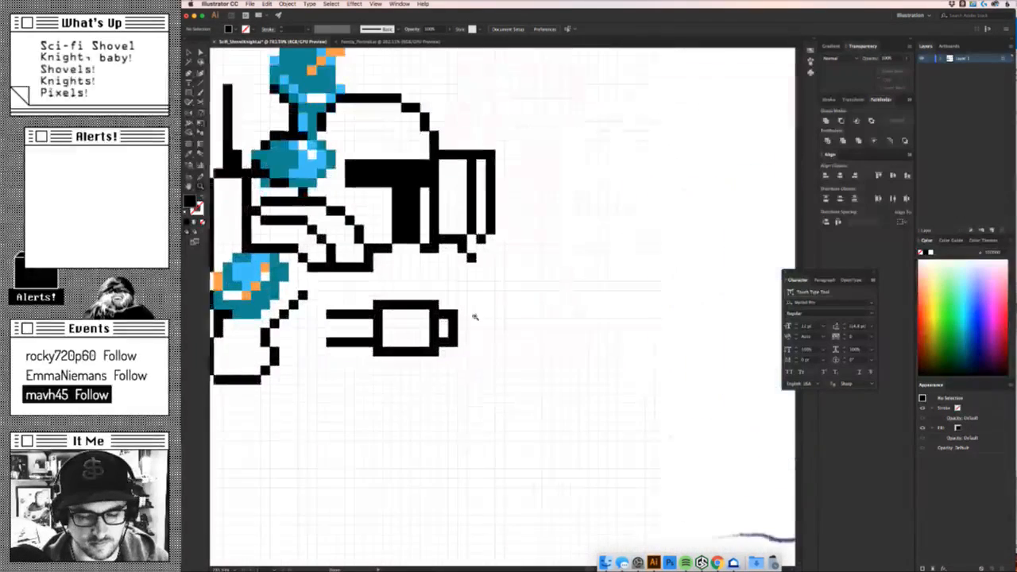
{"action": "left_click", "coordinate": [409, 303]}
{"action": "key", "text": "super+c"}
{"action": "key", "text": "super+f"}
{"action": "key", "text": "Up"}
{"action": "key", "text": "Up"}
{"action": "key", "text": "Up"}
{"action": "key", "text": "Down"}
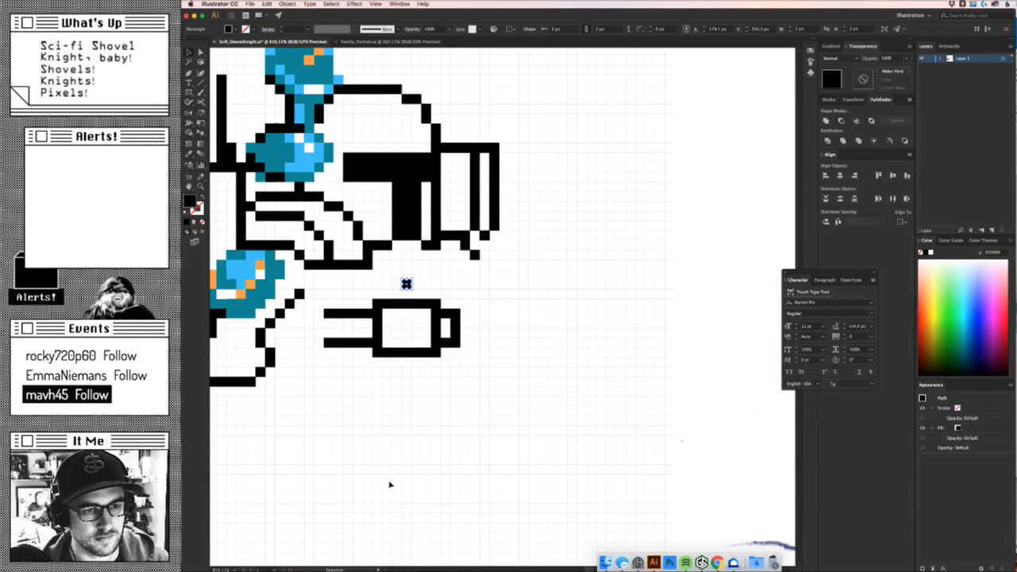
{"action": "key", "text": "Delete"}
Extend the upper end of the forearm outline straight down with black pixels to the belt's top line.
{"action": "left_click_drag", "start_coordinate": [395, 342], "coordinate": [524, 363]}
{"action": "left_click_drag", "start_coordinate": [523, 363], "coordinate": [461, 373]}
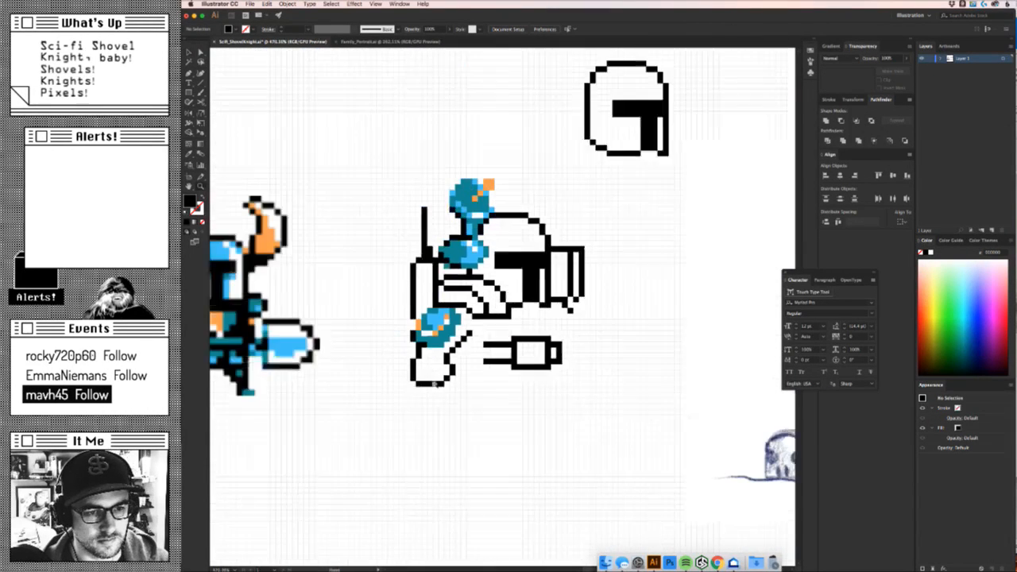
{"action": "left_click_drag", "start_coordinate": [491, 406], "coordinate": [349, 292]}
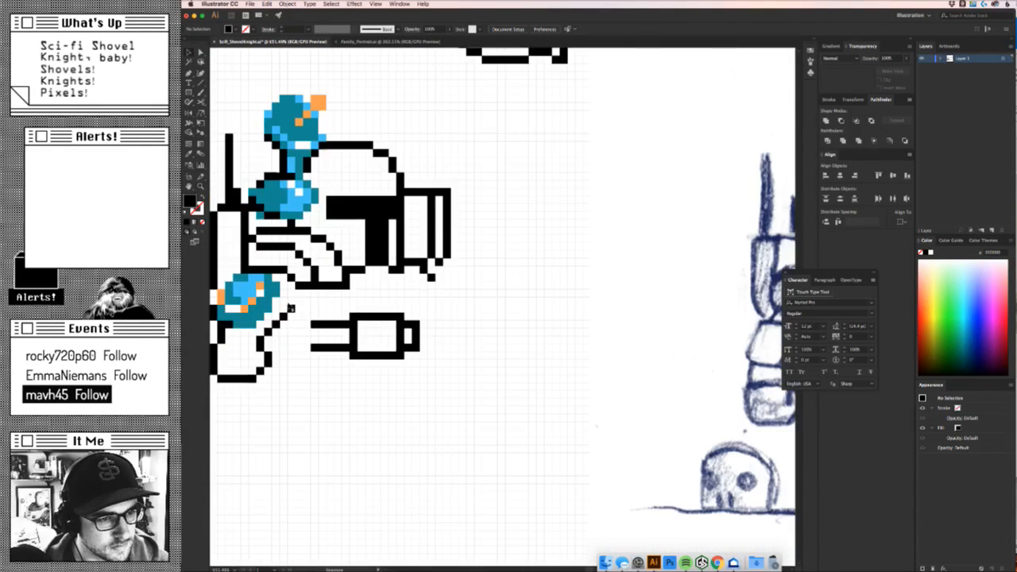
{"action": "left_click", "coordinate": [291, 309]}
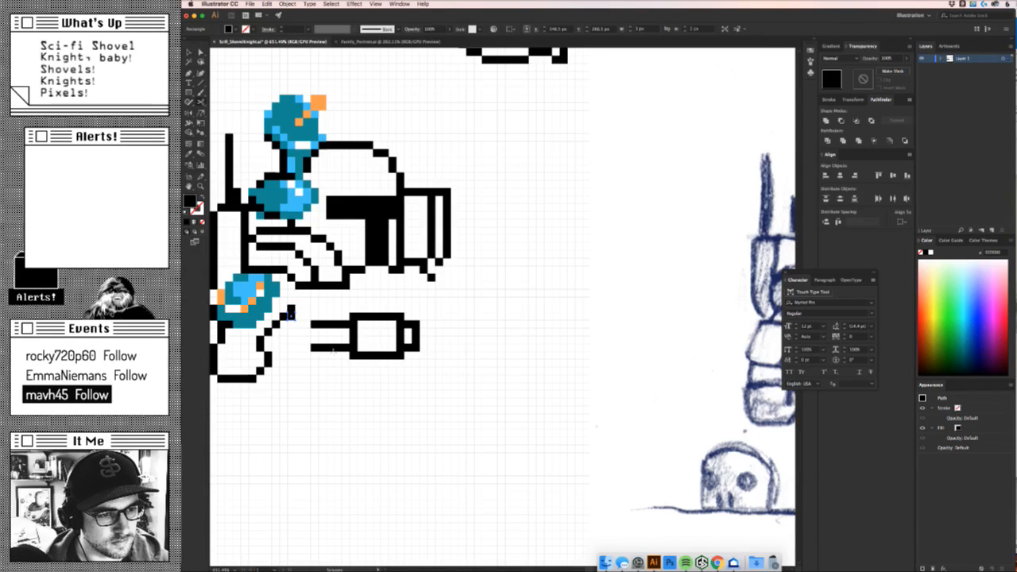
{"action": "key", "text": "Down"}
Lengthen the belt's upper and lower lines by two pixels toward the forearm outline.
{"action": "key", "text": "super+Tab"}
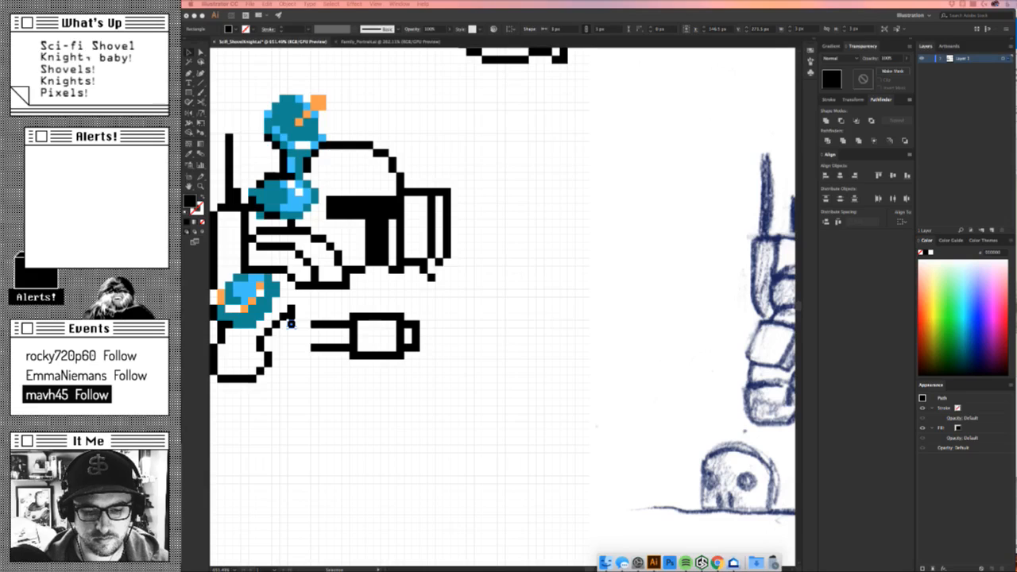
{"action": "left_click", "coordinate": [511, 378]}
{"action": "left_click_drag", "start_coordinate": [490, 401], "coordinate": [613, 388]}
{"action": "scroll", "coordinate": [416, 351], "scroll_direction": "up", "scroll_amount": 2}
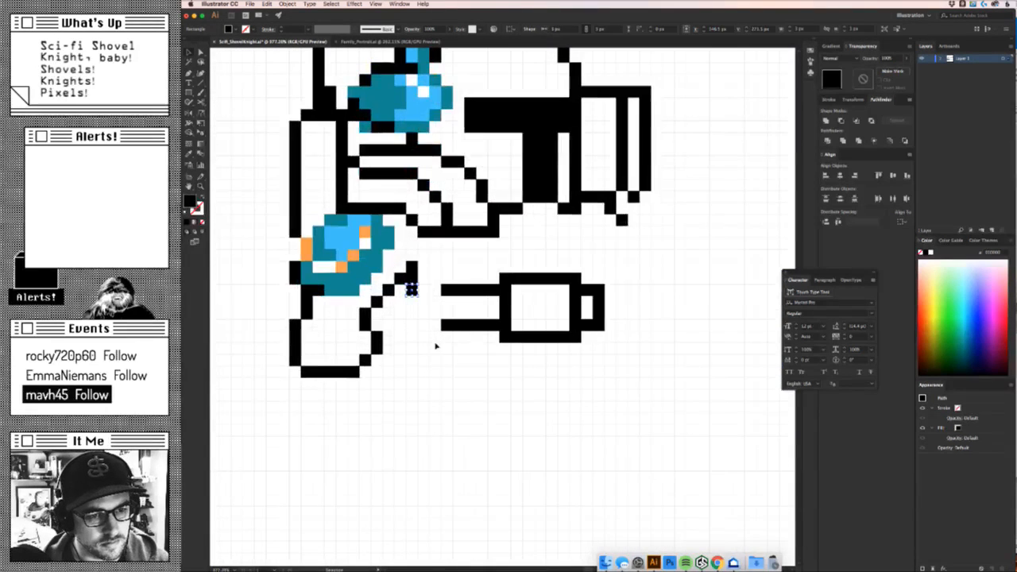
{"action": "left_click", "coordinate": [437, 344]}
{"action": "left_click", "coordinate": [451, 286]}
{"action": "key", "text": "Left"}
{"action": "key", "text": "Left"}
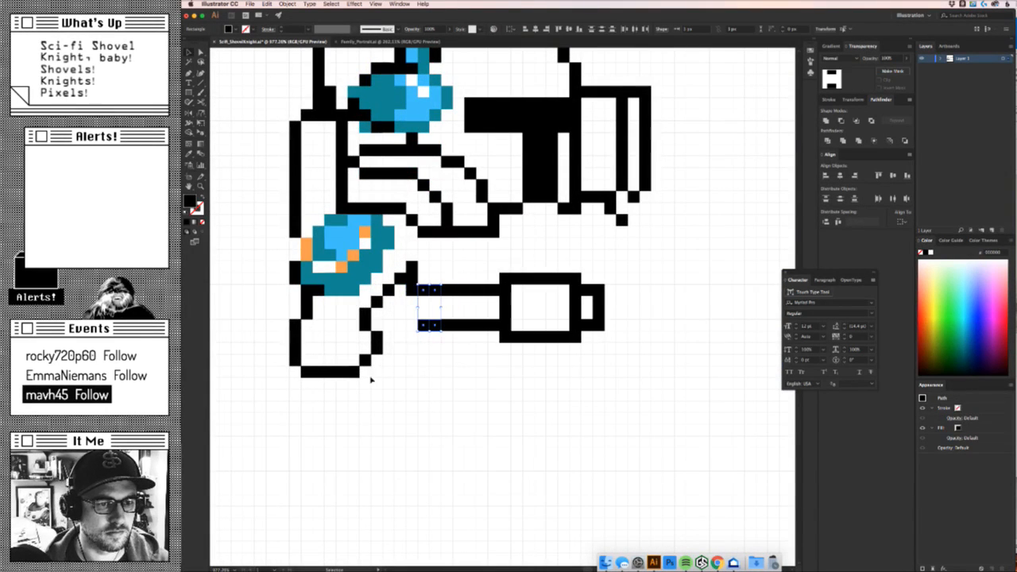
Close the belt's open end beside the arm with copied black pixels running up from its lower line.
{"action": "left_click", "coordinate": [422, 325]}
{"action": "key", "text": "alt+Left"}
{"action": "key", "text": "alt+Up"}
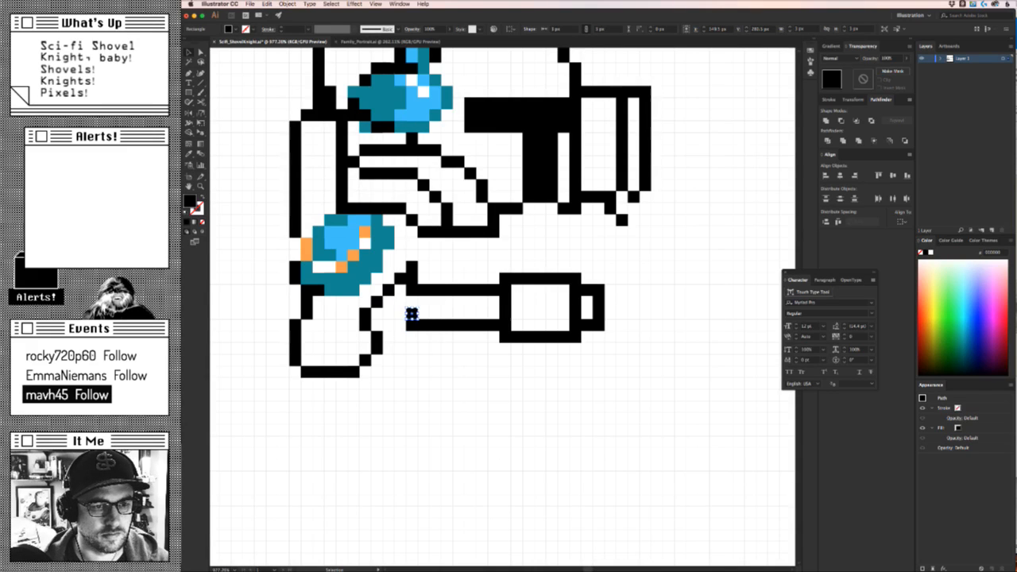
{"action": "key", "text": "alt+Up"}
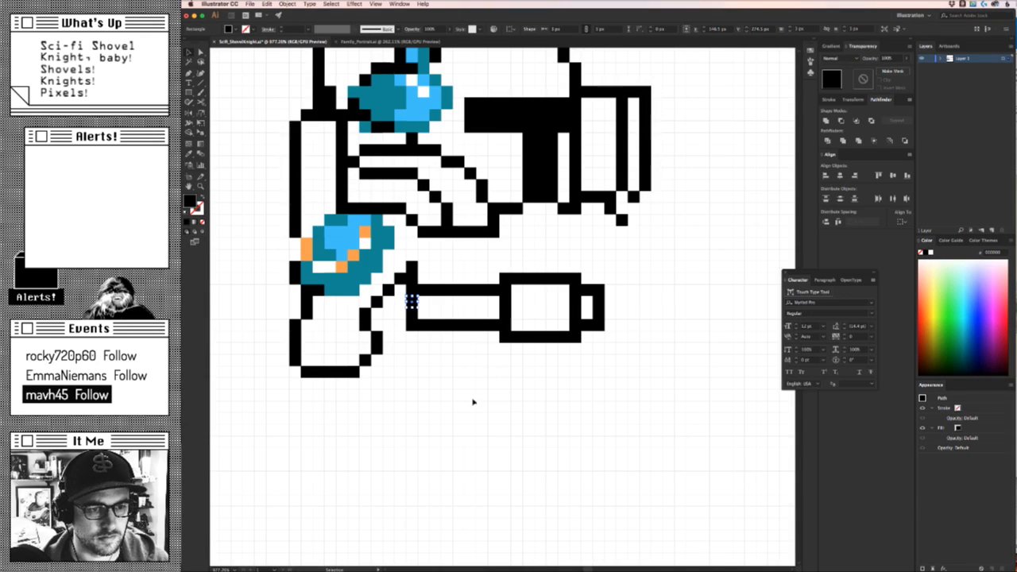
{"action": "left_click", "coordinate": [534, 389]}
{"action": "left_click_drag", "start_coordinate": [534, 389], "coordinate": [333, 413]}
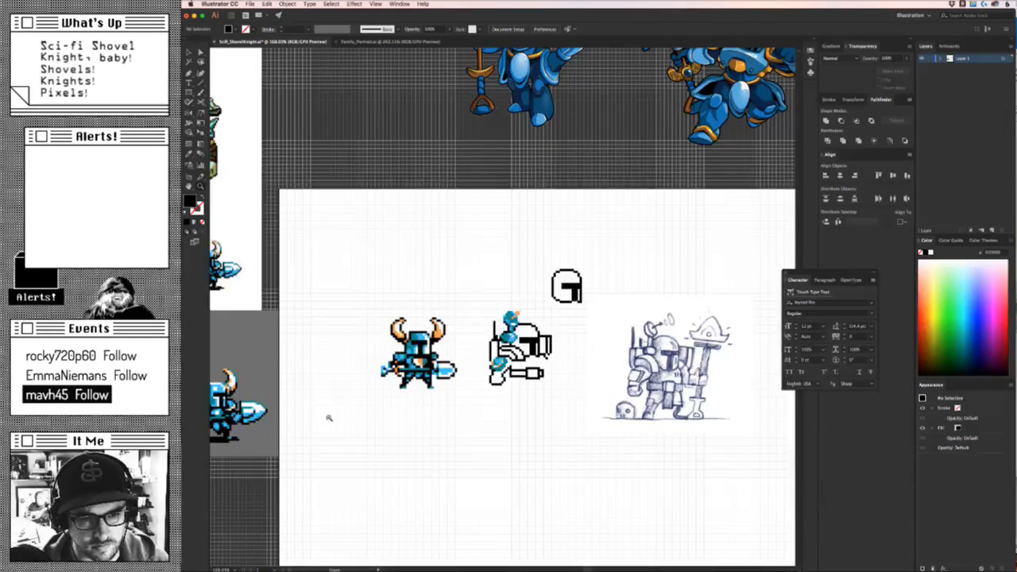
{"action": "left_click_drag", "start_coordinate": [328, 418], "coordinate": [377, 396]}
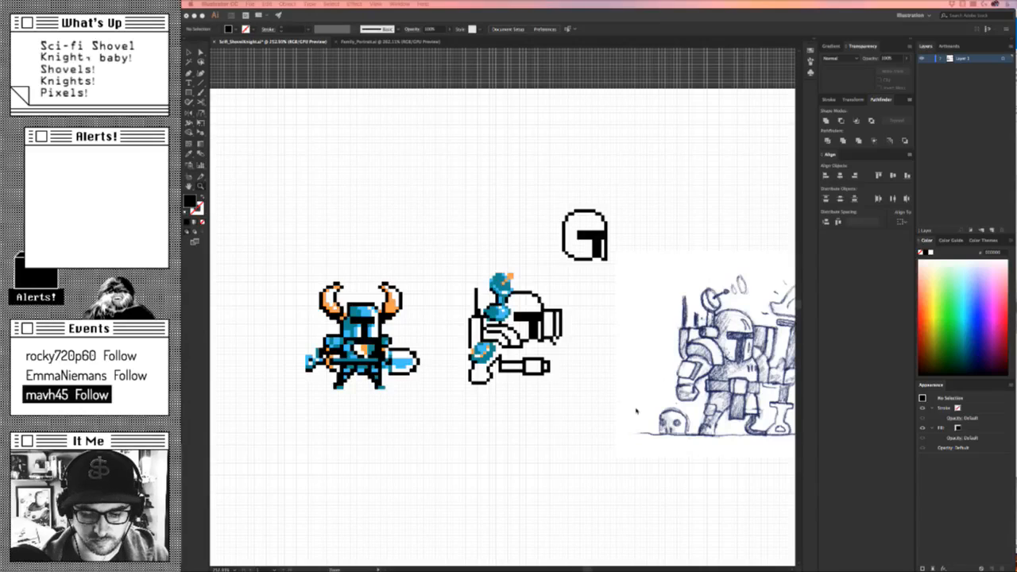
{"action": "left_click_drag", "start_coordinate": [560, 375], "coordinate": [501, 401]}
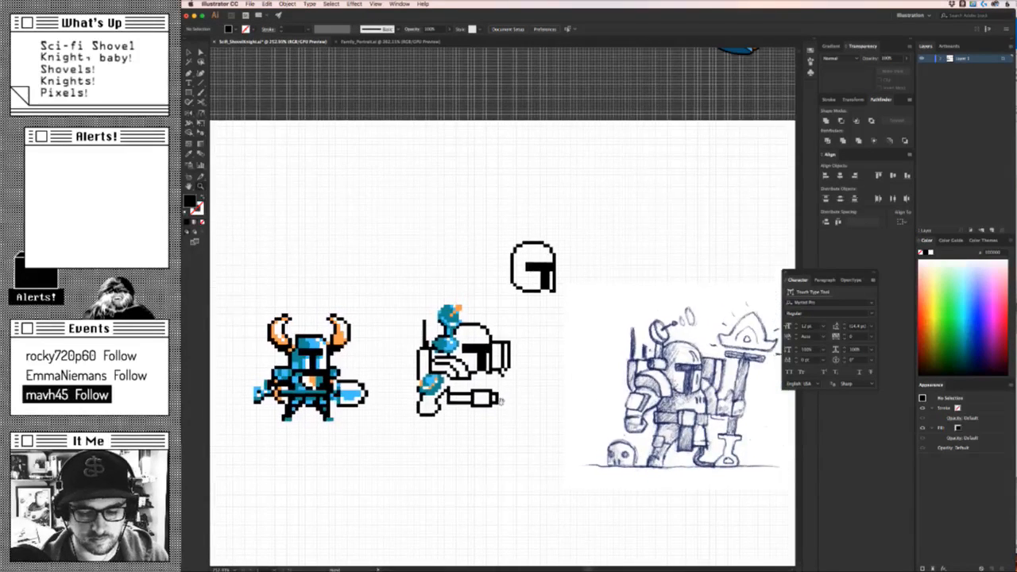
{"action": "left_click_drag", "start_coordinate": [451, 375], "coordinate": [597, 373]}
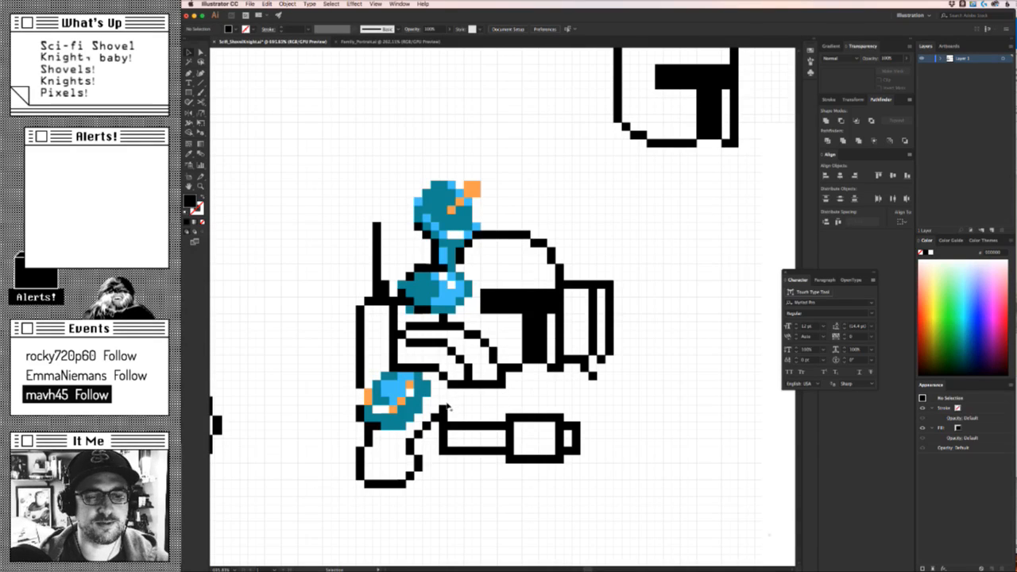
{"action": "left_click_drag", "start_coordinate": [446, 404], "coordinate": [511, 415]}
{"action": "left_click", "coordinate": [497, 402]}
{"action": "key", "text": "z"}
{"action": "key", "text": "super+z"}
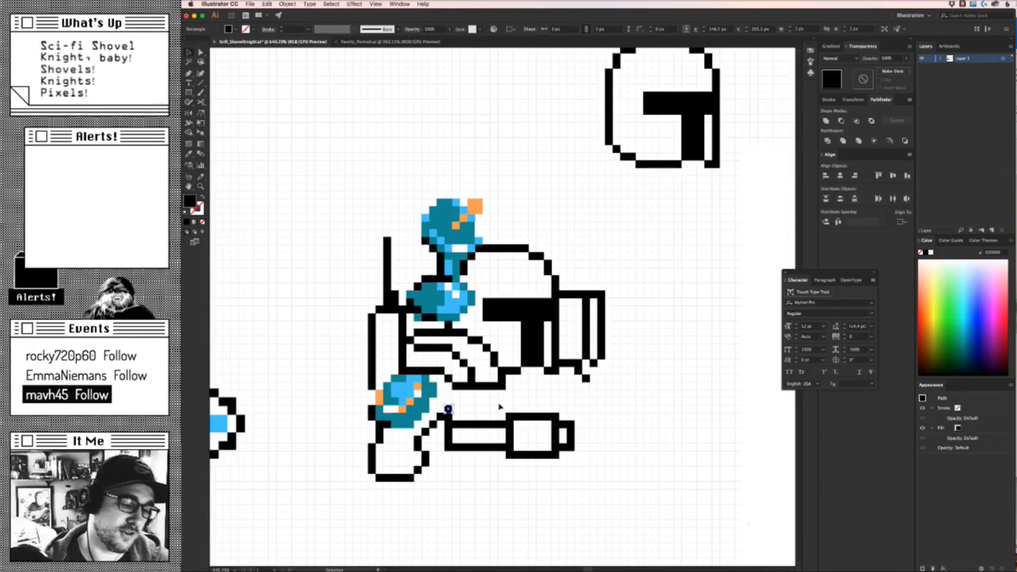
Try to shift the closing pixels at the belt's arm-side end one pixel left.
{"action": "left_click", "coordinate": [479, 402]}
{"action": "key", "text": "z"}
{"action": "mouse_move", "coordinate": [446, 439]}
{"action": "left_mouse_down"}
{"action": "mouse_move", "coordinate": [487, 424]}
{"action": "mouse_move", "coordinate": [442, 435]}
{"action": "left_mouse_up"}
{"action": "key", "text": "v"}
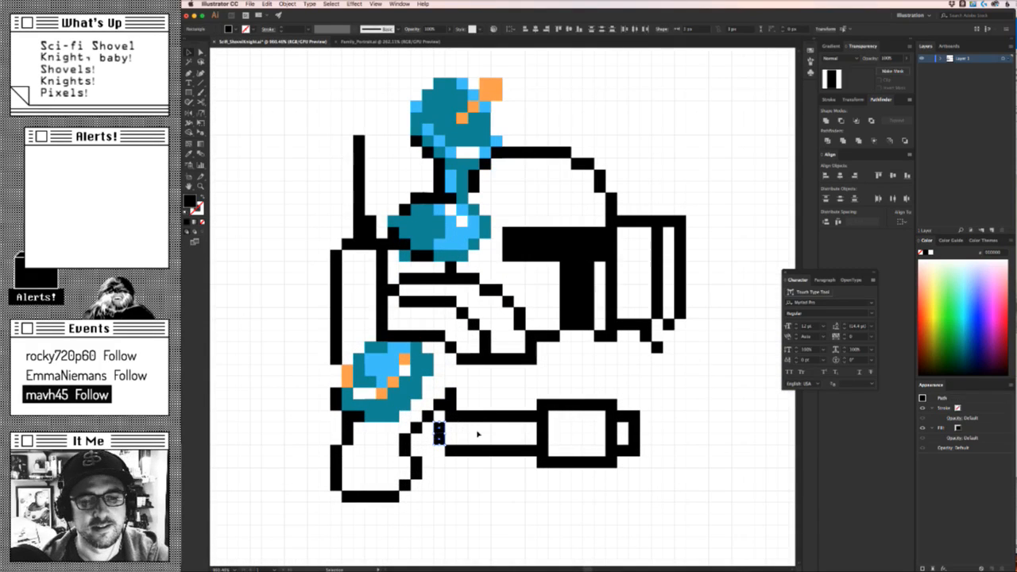
Reshape the belt's lower line between the arm and the buckle into a small bump stepping down.
{"action": "left_click", "coordinate": [485, 430]}
{"action": "key", "text": "z"}
{"action": "mouse_move", "coordinate": [526, 483]}
{"action": "left_mouse_down"}
{"action": "mouse_move", "coordinate": [405, 517]}
{"action": "mouse_move", "coordinate": [374, 556]}
{"action": "mouse_move", "coordinate": [326, 570]}
{"action": "mouse_move", "coordinate": [536, 492]}
{"action": "mouse_move", "coordinate": [547, 499]}
{"action": "mouse_move", "coordinate": [522, 472]}
{"action": "left_mouse_up"}
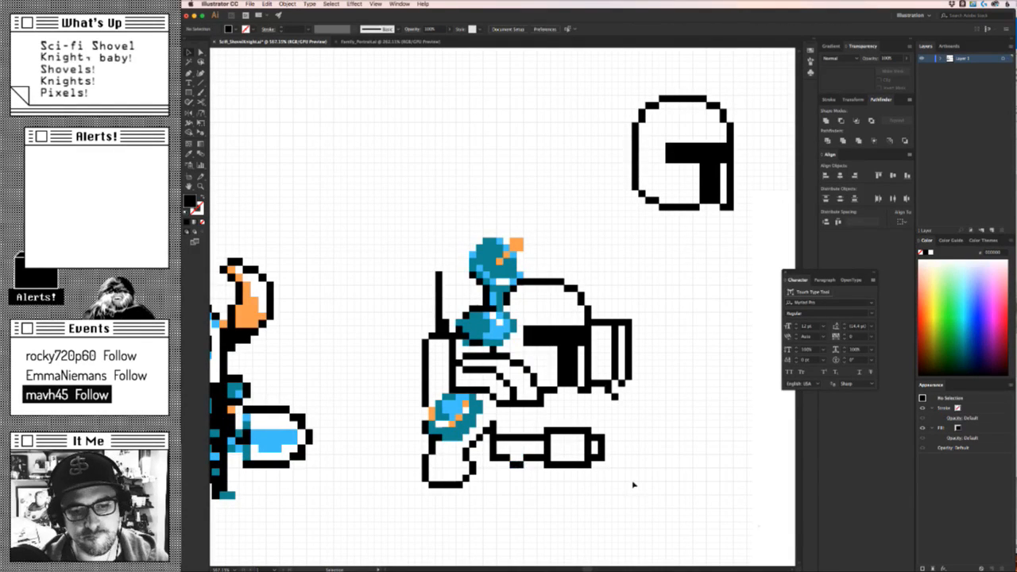
{"action": "left_click_drag", "start_coordinate": [617, 466], "coordinate": [605, 439]}
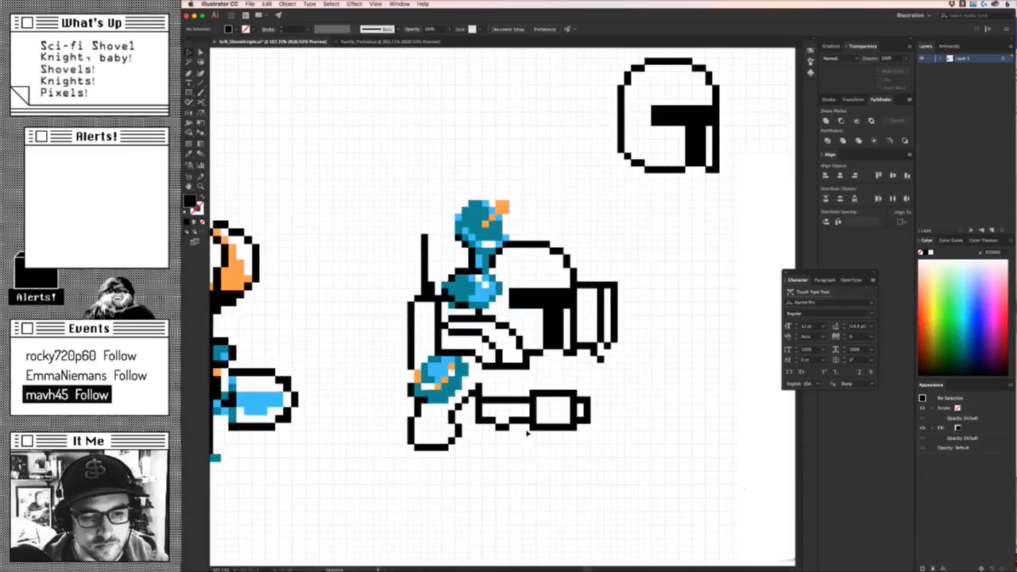
Raise the middle pixels of the belt buckle's top edge by one pixel to round it.
{"action": "scroll", "coordinate": [526, 433], "scroll_direction": "down", "scroll_amount": 5}
{"action": "scroll", "coordinate": [501, 454], "scroll_direction": "up", "scroll_amount": 5}
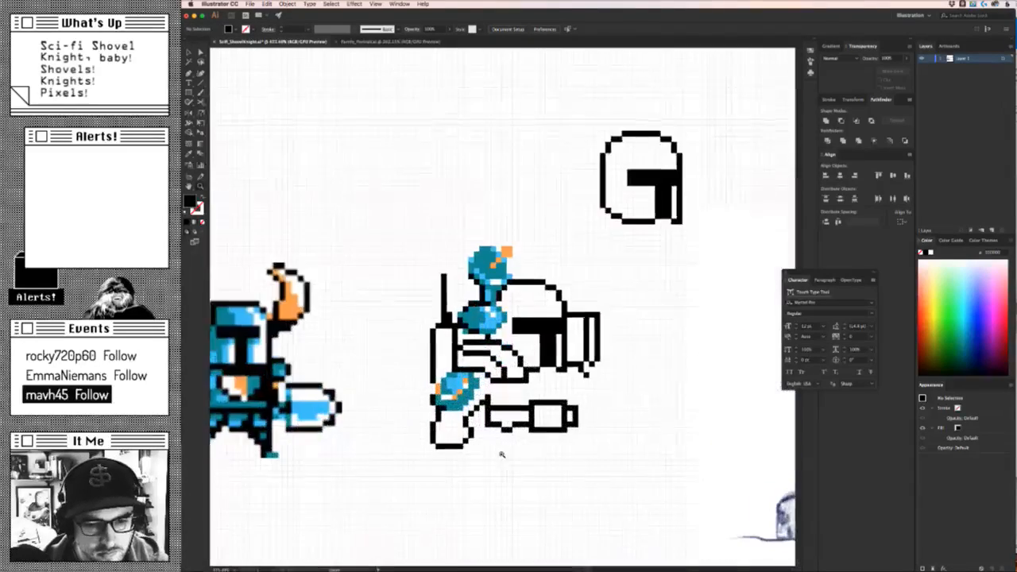
{"action": "scroll", "coordinate": [501, 454], "scroll_direction": "up", "scroll_amount": 2}
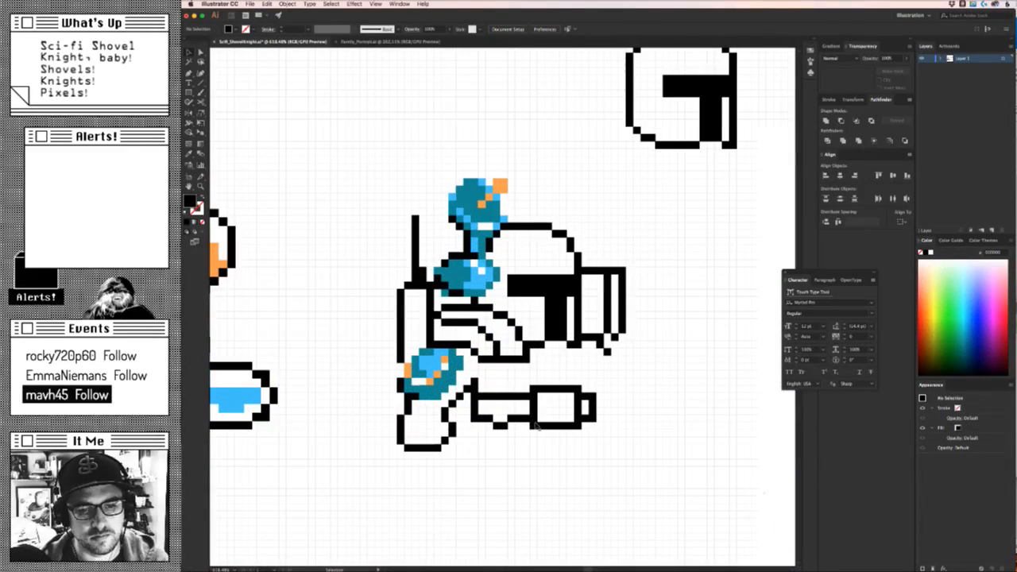
{"action": "left_click_drag", "start_coordinate": [566, 389], "coordinate": [567, 389]}
{"action": "key", "text": "Up"}
{"action": "left_click", "coordinate": [556, 394]}
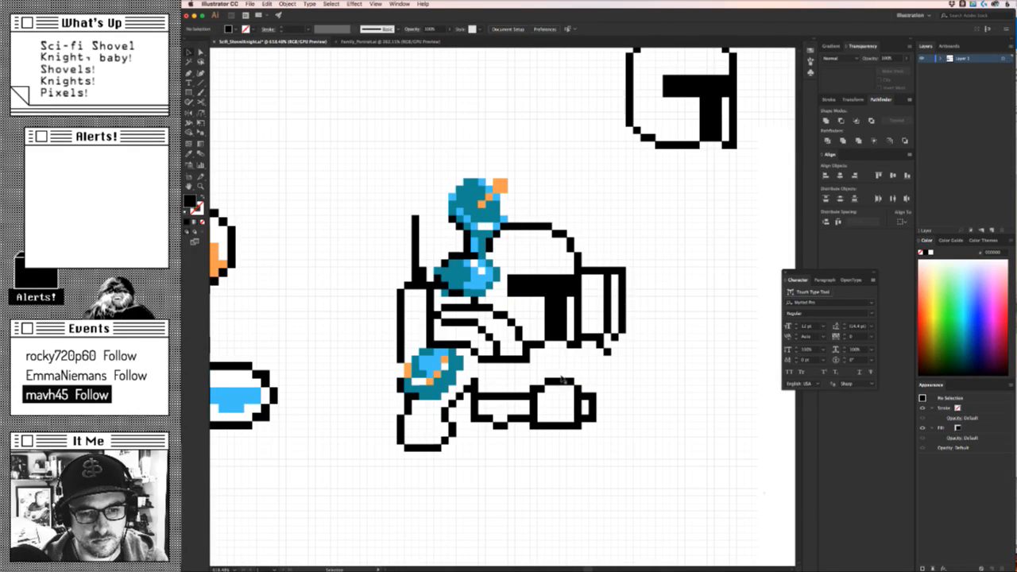
{"action": "scroll", "coordinate": [572, 447], "scroll_direction": "down", "scroll_amount": 5}
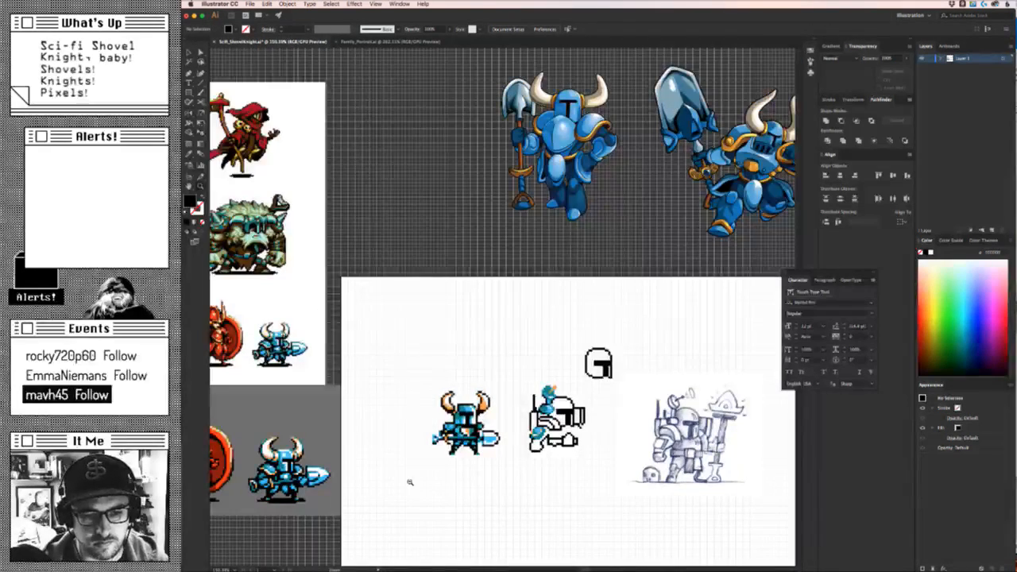
Reshape the top edge of the belt buckle into a taller dome with stepped corner pixels.
{"action": "scroll", "coordinate": [548, 417], "scroll_direction": "up", "scroll_amount": 5}
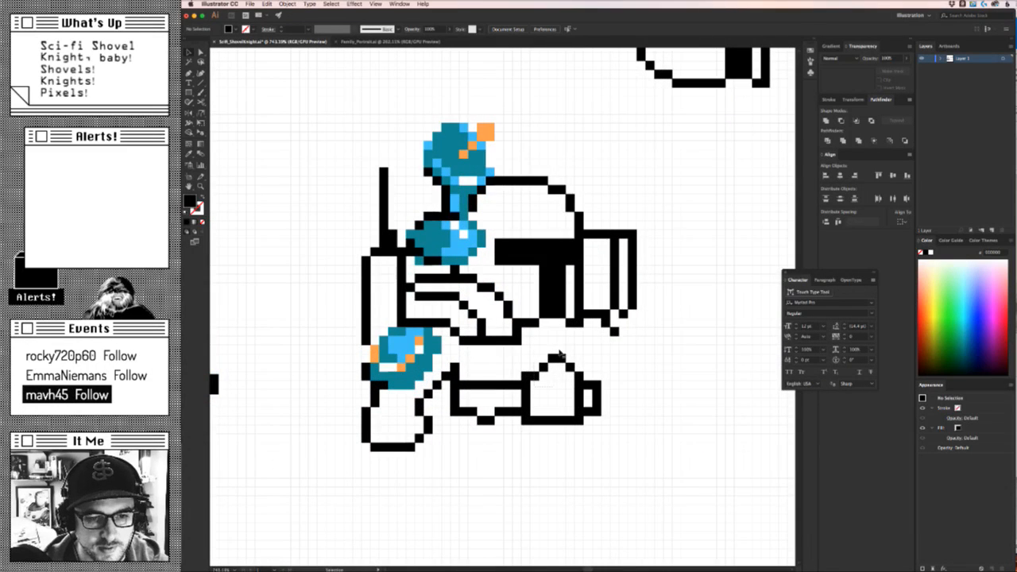
{"action": "left_click_drag", "start_coordinate": [572, 348], "coordinate": [535, 374]}
{"action": "key", "text": "Up"}
{"action": "left_click", "coordinate": [557, 387]}
{"action": "left_click", "coordinate": [570, 359]}
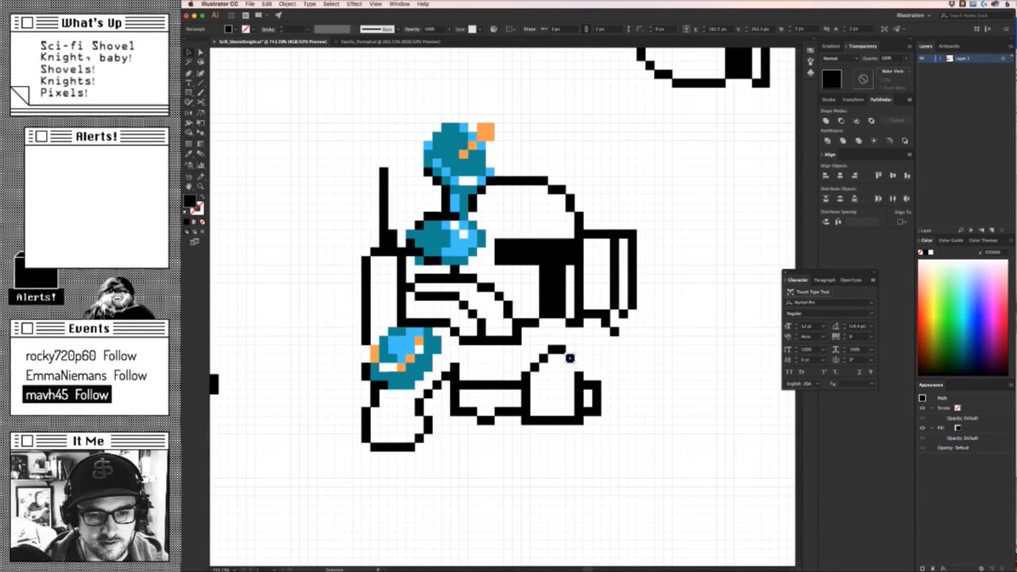
{"action": "left_click", "coordinate": [612, 419]}
{"action": "scroll", "coordinate": [612, 419], "scroll_direction": "down", "scroll_amount": 5}
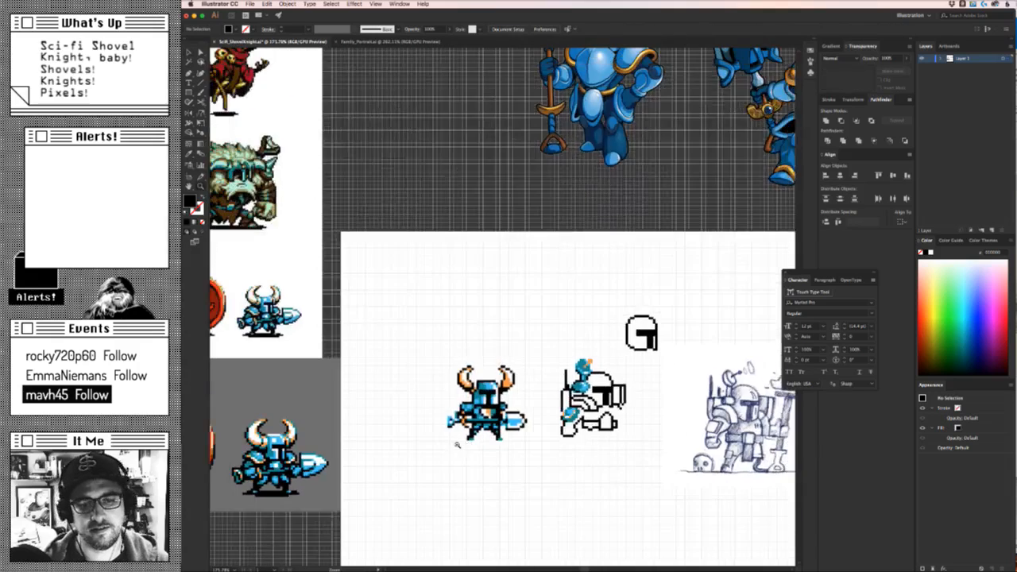
Steepen the buckle dome by removing its inner corner pixel and squaring up the shoulder pixels on both sides.
{"action": "scroll", "coordinate": [626, 429], "scroll_direction": "up", "scroll_amount": 5}
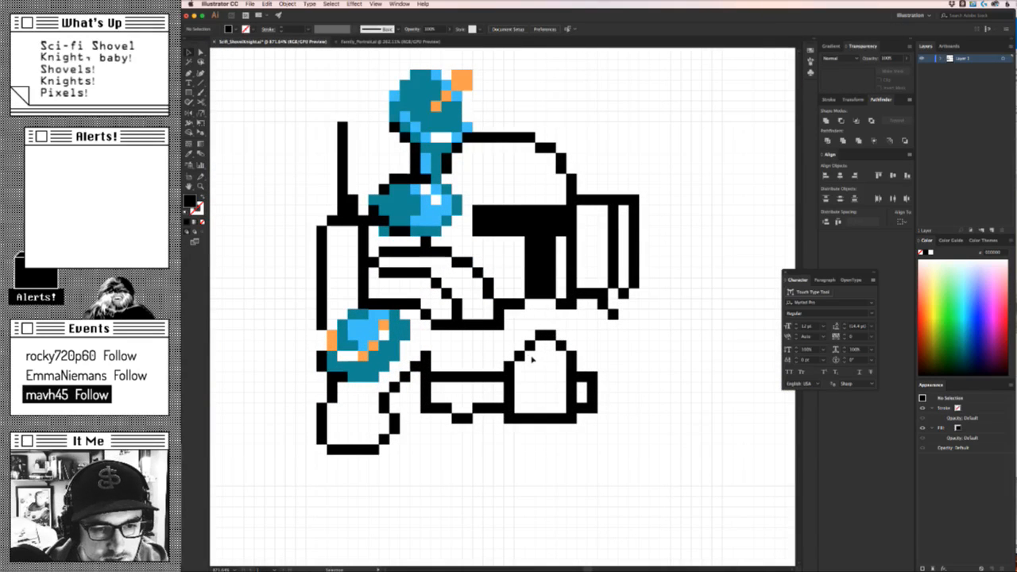
{"action": "left_click_drag", "start_coordinate": [514, 326], "coordinate": [530, 349]}
{"action": "key", "text": "Delete"}
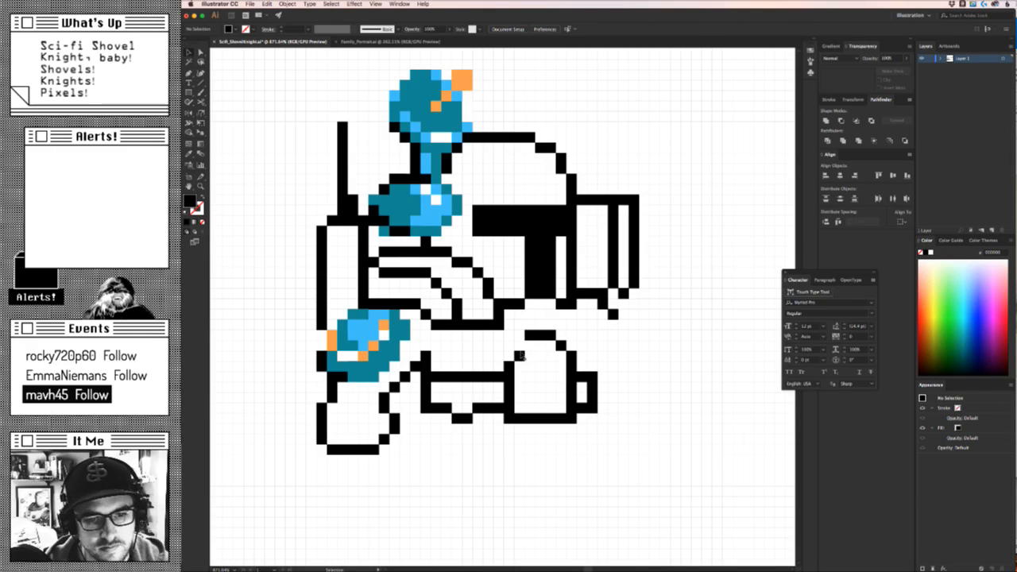
{"action": "left_click", "coordinate": [572, 354]}
{"action": "key", "text": "Left"}
{"action": "left_click", "coordinate": [579, 354]}
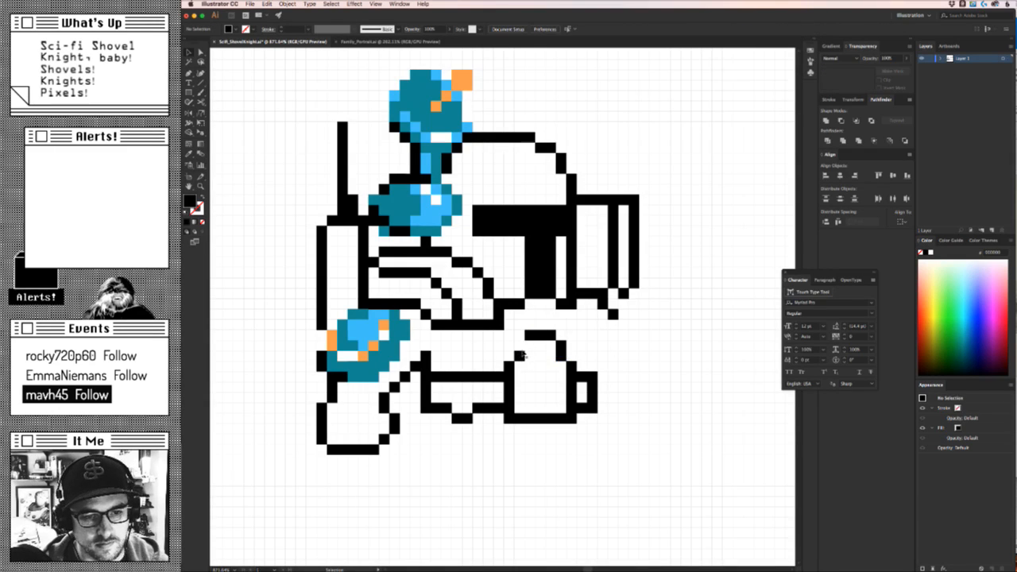
{"action": "left_click", "coordinate": [520, 354]}
{"action": "key", "text": "Up"}
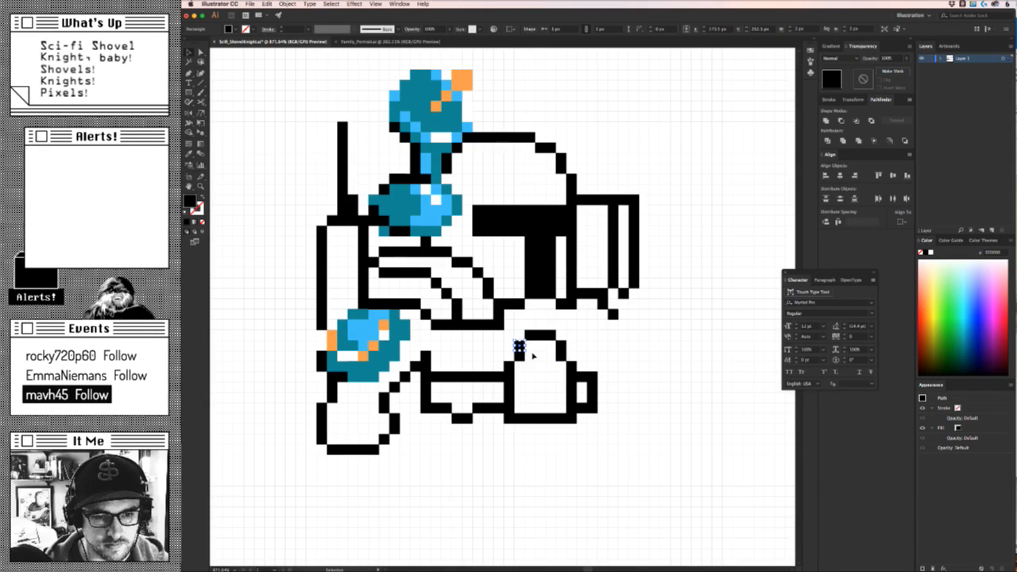
{"action": "left_click", "coordinate": [583, 470]}
Draw the torso's front side line from the helmet's lower corner to the belt end with six copied black pixels.
{"action": "mouse_move", "coordinate": [566, 427]}
{"action": "left_mouse_down"}
{"action": "mouse_move", "coordinate": [337, 477]}
{"action": "mouse_move", "coordinate": [546, 422]}
{"action": "left_mouse_up"}
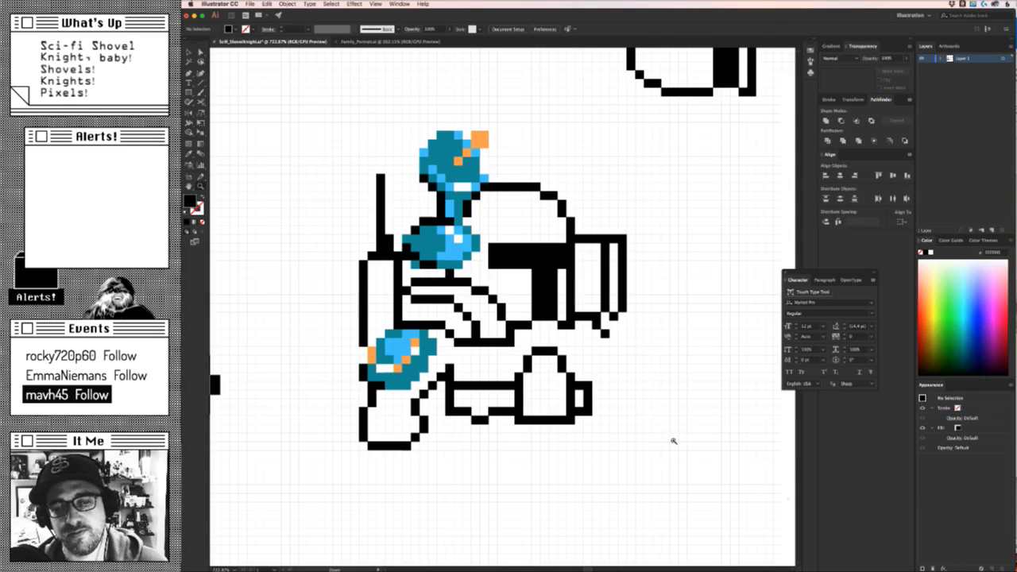
{"action": "mouse_move", "coordinate": [673, 441]}
{"action": "left_mouse_down"}
{"action": "mouse_move", "coordinate": [526, 421]}
{"action": "mouse_move", "coordinate": [373, 378]}
{"action": "mouse_move", "coordinate": [537, 360]}
{"action": "mouse_move", "coordinate": [524, 396]}
{"action": "left_mouse_up"}
{"action": "left_click_drag", "start_coordinate": [503, 334], "coordinate": [506, 315]}
{"action": "left_click", "coordinate": [482, 317]}
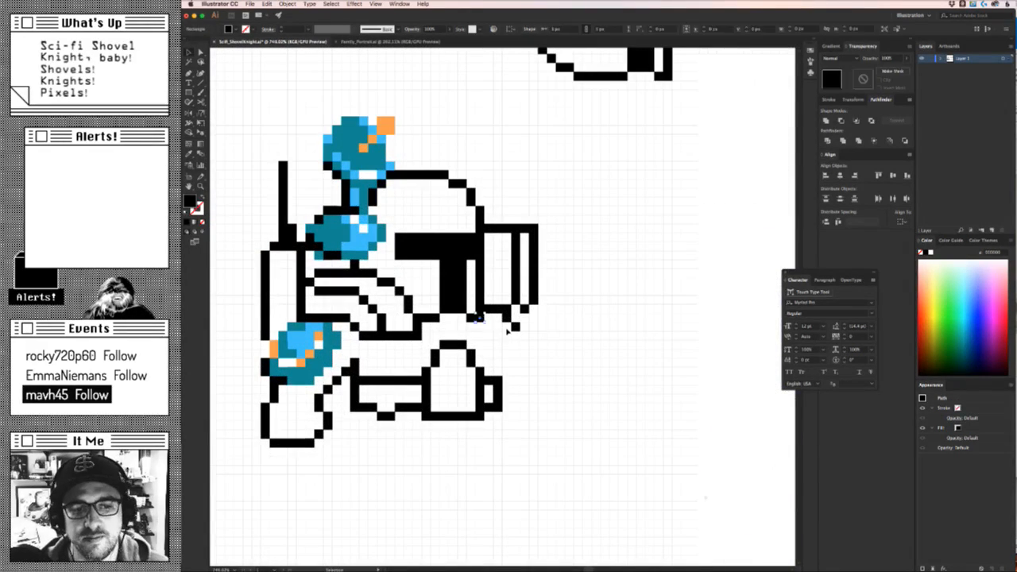
{"action": "key", "text": "super+c"}
{"action": "key", "text": "super+f"}
{"action": "key", "text": "Right"}
{"action": "key", "text": "Down"}
{"action": "key", "text": "super+c"}
{"action": "key", "text": "super+f"}
{"action": "key", "text": "Down"}
{"action": "key", "text": "super+f"}
{"action": "key", "text": "Down"}
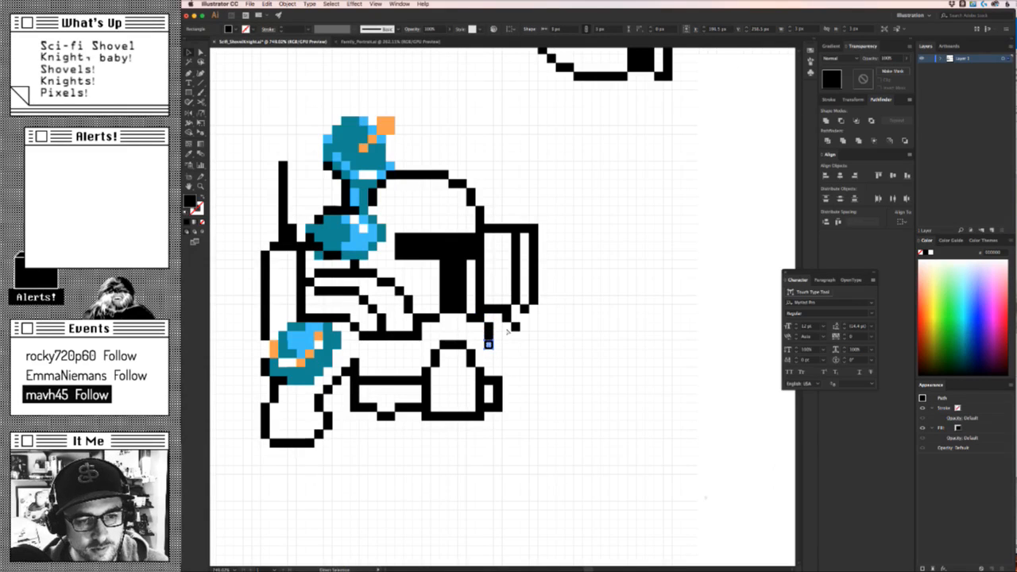
{"action": "key", "text": "super+f"}
{"action": "key", "text": "Down"}
{"action": "key", "text": "super+f"}
{"action": "key", "text": "Down"}
{"action": "key", "text": "super+f"}
{"action": "key", "text": "Down"}
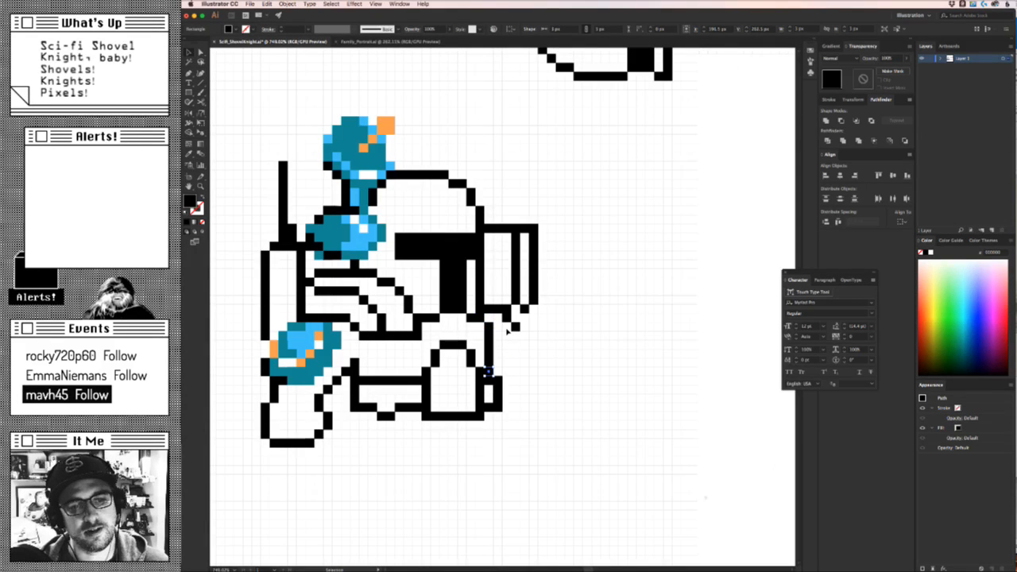
Try to step the lower part of the torso side line outward over the belt's end cap.
{"action": "scroll", "coordinate": [540, 421], "scroll_direction": "down", "scroll_amount": 5}
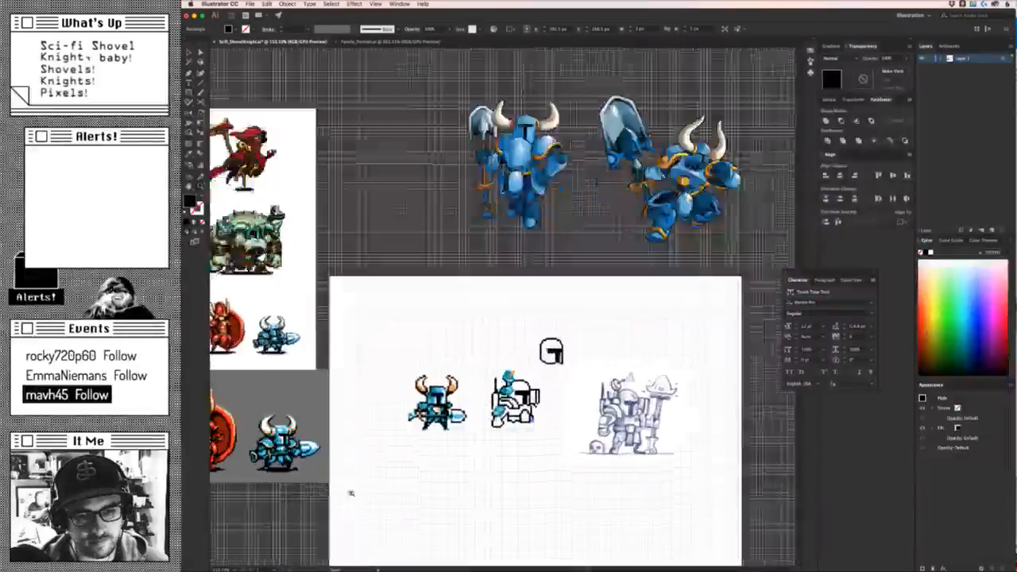
{"action": "scroll", "coordinate": [540, 373], "scroll_direction": "up", "scroll_amount": 5}
{"action": "left_click", "coordinate": [540, 374]}
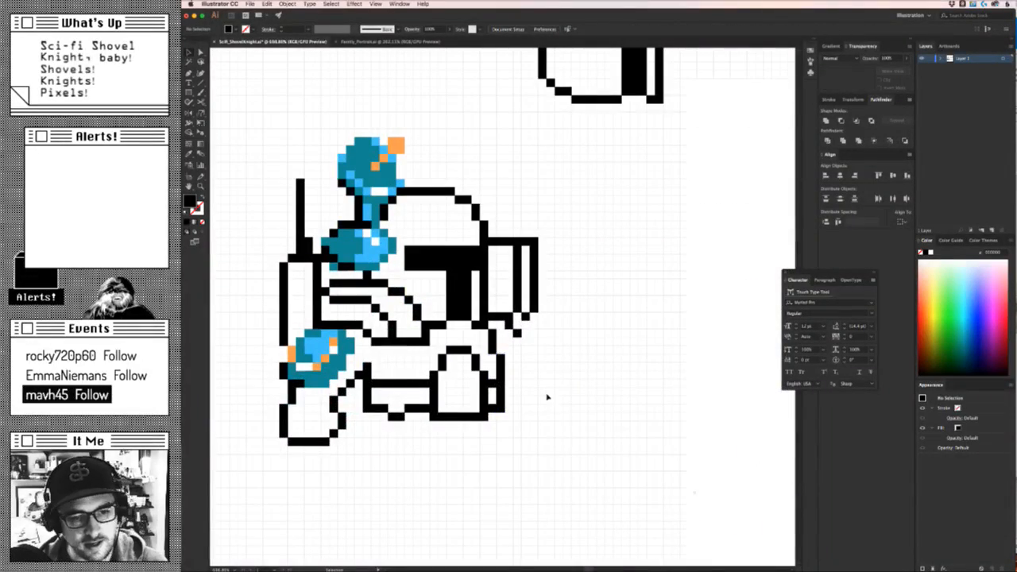
{"action": "scroll", "coordinate": [551, 405], "scroll_direction": "down", "scroll_amount": 5}
{"action": "scroll", "coordinate": [540, 373], "scroll_direction": "up", "scroll_amount": 5}
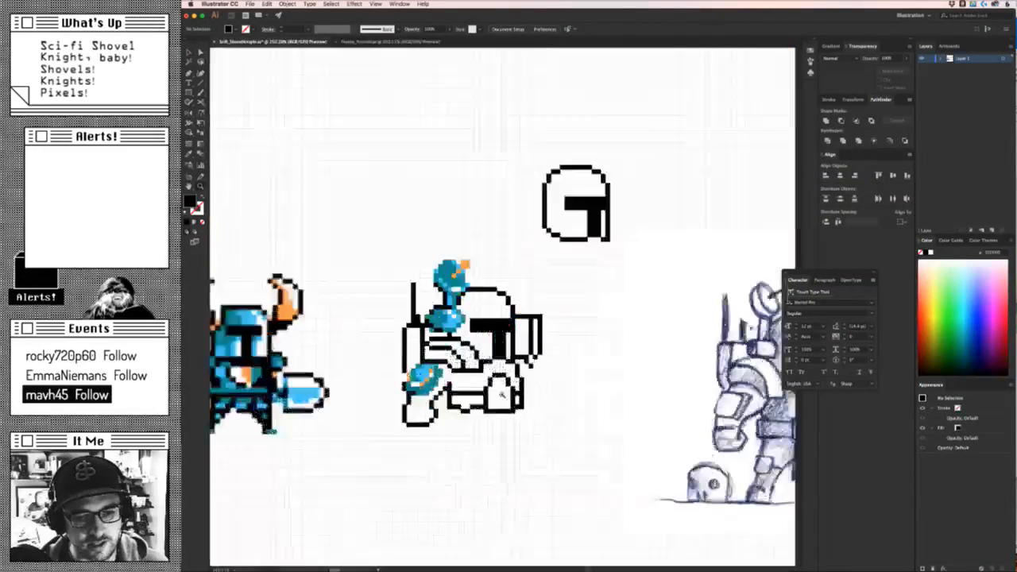
{"action": "left_click", "coordinate": [489, 370]}
{"action": "left_click", "coordinate": [495, 368]}
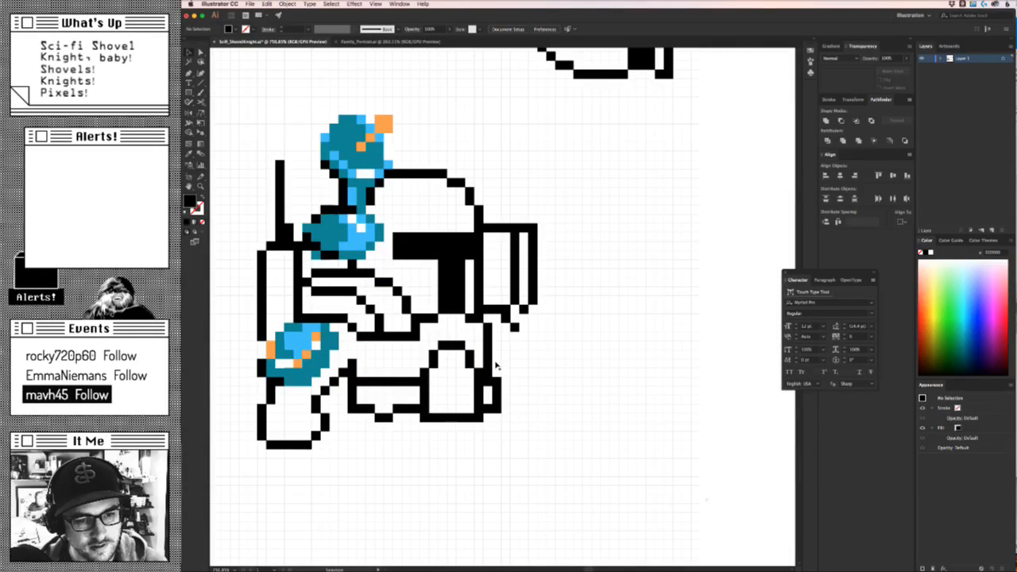
Try to narrow the belt's end cap by deleting its connecting pixels and shifting its outer column one pixel left.
{"action": "left_click", "coordinate": [496, 414]}
{"action": "left_click", "coordinate": [488, 419]}
{"action": "left_click_drag", "start_coordinate": [488, 420], "coordinate": [489, 379]}
{"action": "key", "text": "Delete"}
{"action": "left_click", "coordinate": [498, 383]}
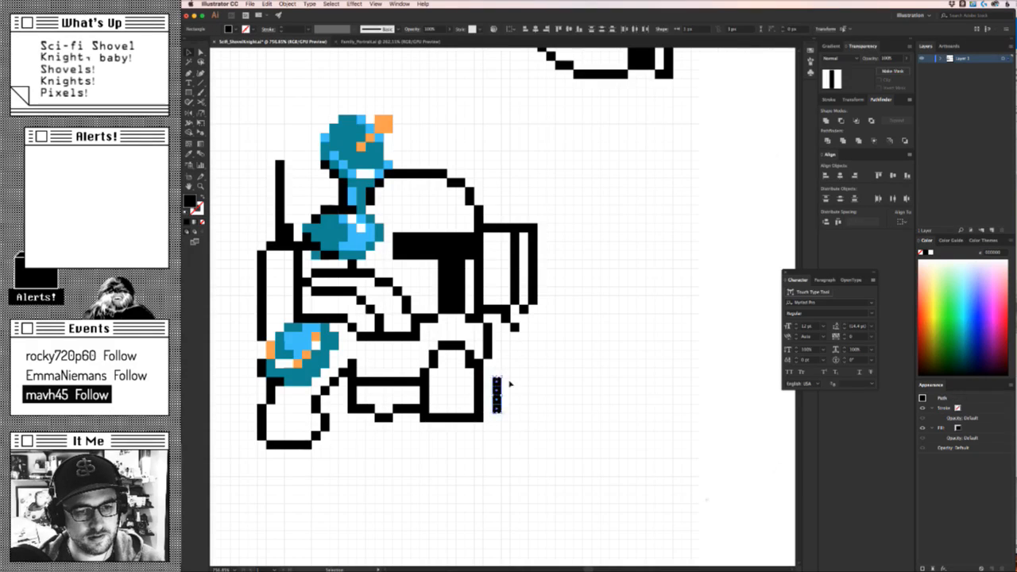
{"action": "key", "text": "Left"}
{"action": "left_click", "coordinate": [544, 405]}
Shift the lowest pixel of the torso side line one pixel left so the line turns in toward the buckle.
{"action": "key", "text": "z"}
{"action": "mouse_move", "coordinate": [542, 409]}
{"action": "left_mouse_down"}
{"action": "mouse_move", "coordinate": [350, 458]}
{"action": "mouse_move", "coordinate": [535, 413]}
{"action": "left_mouse_up"}
{"action": "left_click", "coordinate": [536, 413]}
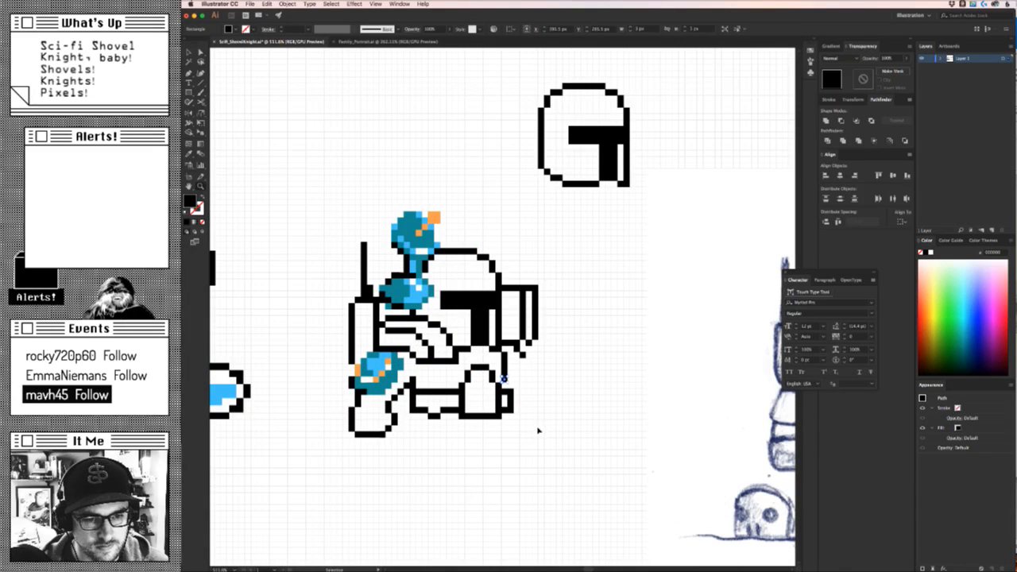
{"action": "left_click", "coordinate": [537, 429]}
{"action": "key", "text": "super+z"}
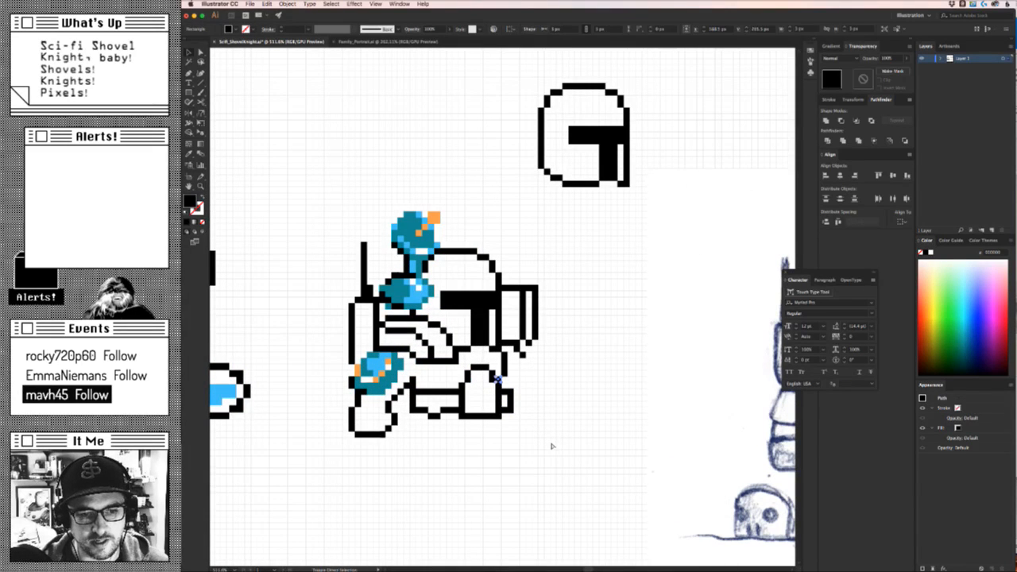
{"action": "left_click", "coordinate": [554, 419]}
Run copied black pixels down and outward from the belt's arm-side end to outline the leg's outer edge.
{"action": "left_click_drag", "start_coordinate": [426, 430], "coordinate": [521, 363]}
{"action": "left_click", "coordinate": [513, 344]}
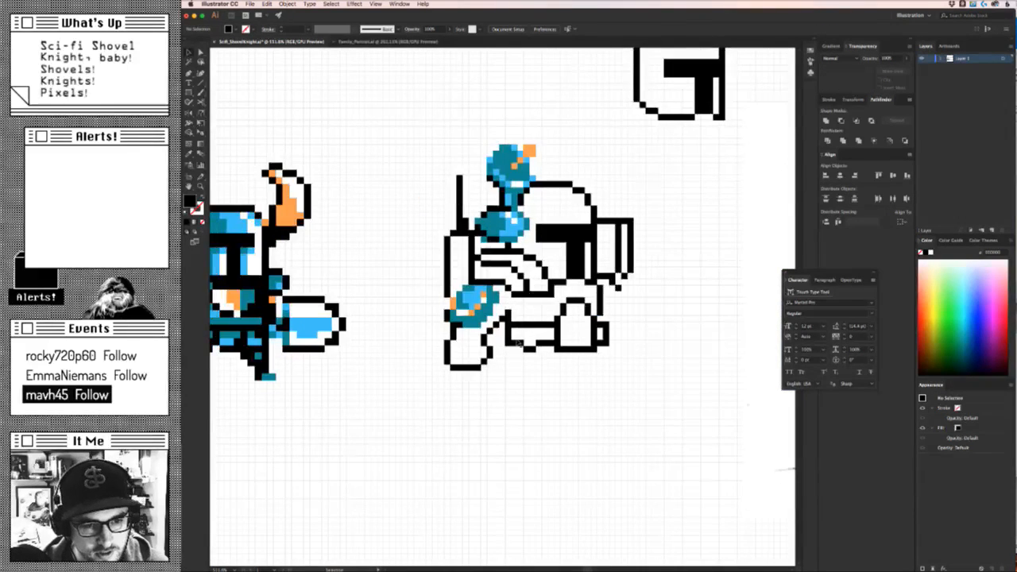
{"action": "left_click_drag", "start_coordinate": [537, 397], "coordinate": [421, 403]}
{"action": "left_click_drag", "start_coordinate": [492, 425], "coordinate": [424, 446]}
{"action": "key", "text": "z"}
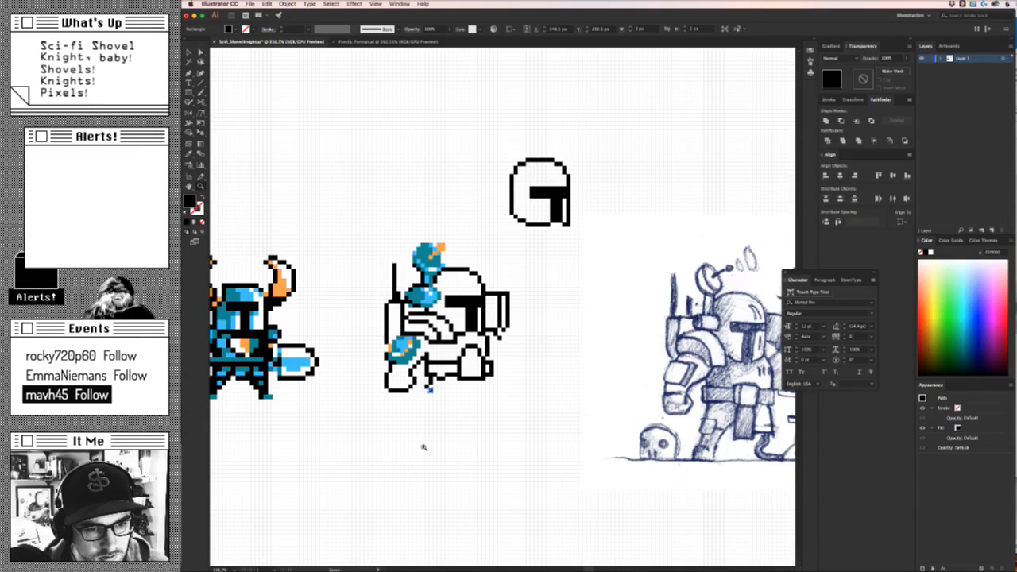
{"action": "key", "text": "v"}
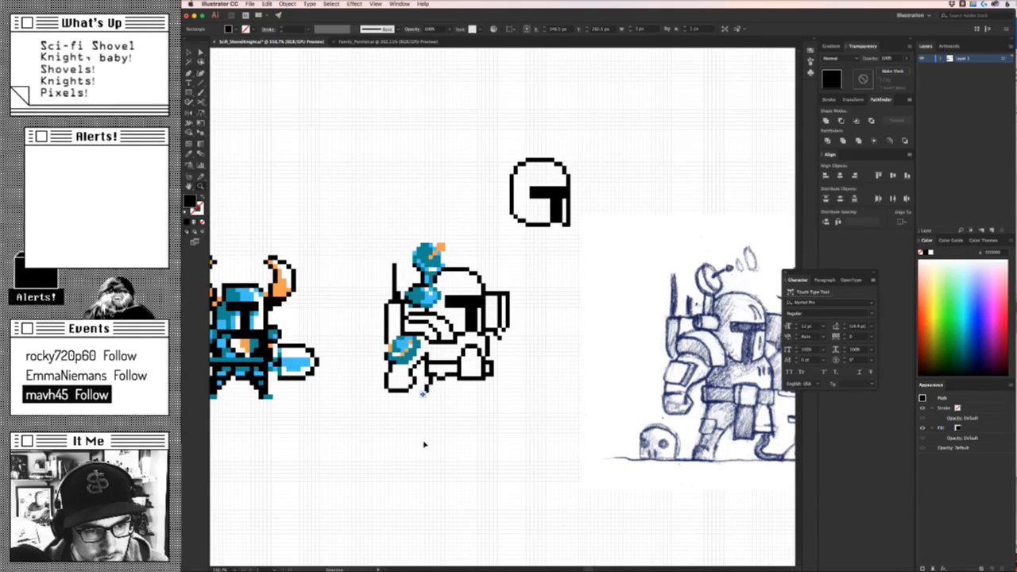
{"action": "key", "text": "alt+Down"}
{"action": "key", "text": "alt+Down"}
{"action": "key", "text": "Left"}
{"action": "key", "text": "z"}
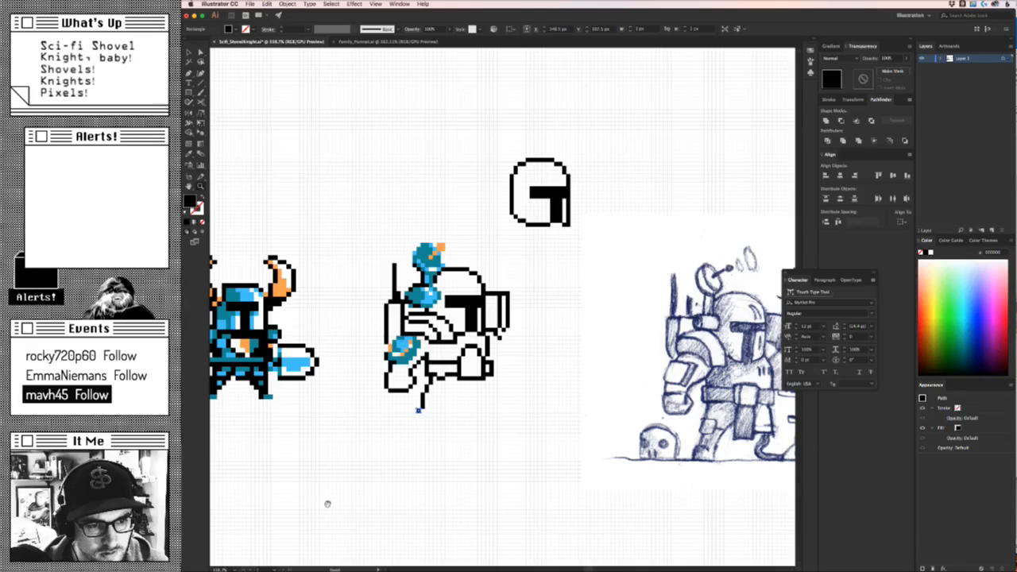
Straighten the lower end of the arm-side leg line by aligning its last pixel with those above.
{"action": "right_click", "coordinate": [523, 365]}
{"action": "left_click", "coordinate": [535, 355]}
{"action": "left_click_drag", "start_coordinate": [533, 358], "coordinate": [533, 386]}
{"action": "key", "text": "v"}
{"action": "left_click", "coordinate": [521, 389]}
{"action": "key", "text": "z"}
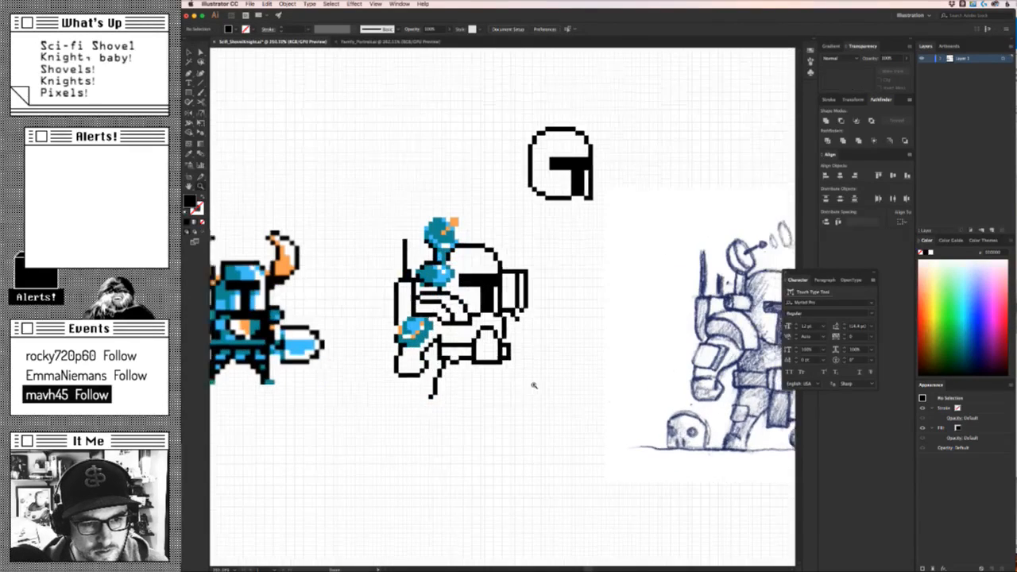
{"action": "key", "text": "v"}
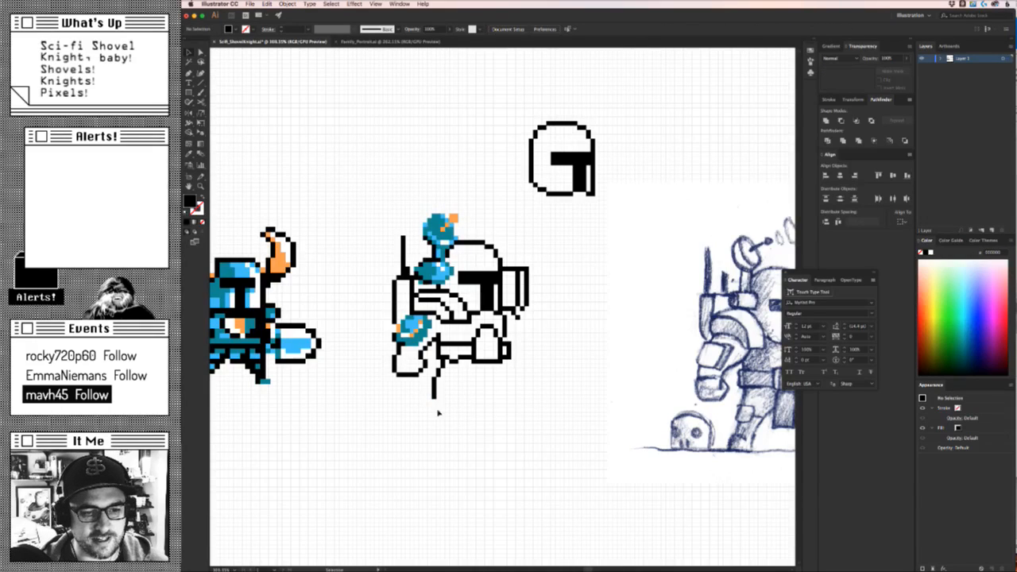
Place a mirrored copy of the leg line under the belt's buckle end and pull its lower pixels inward.
{"action": "left_click", "coordinate": [443, 370]}
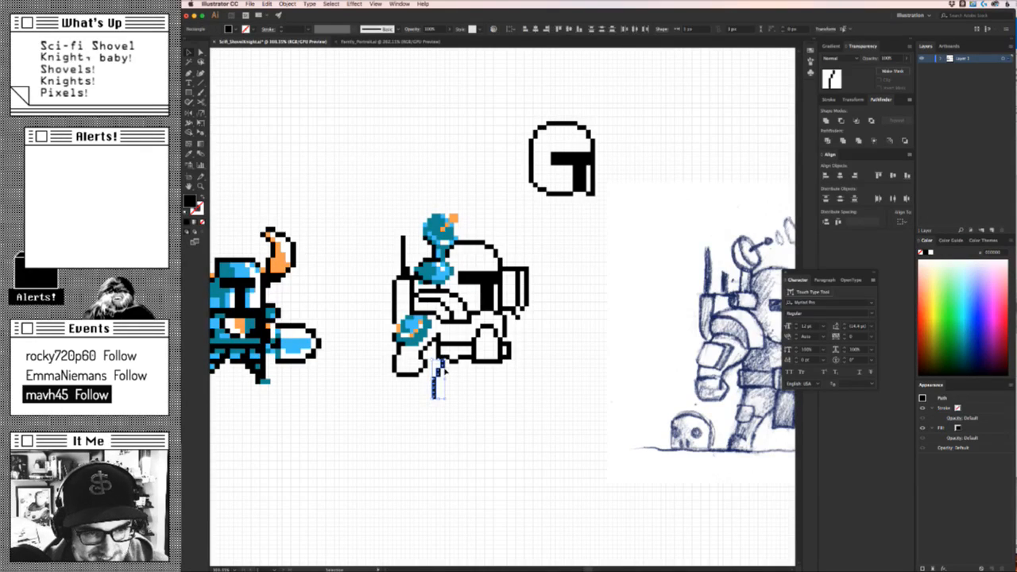
{"action": "left_click_drag", "start_coordinate": [442, 371], "coordinate": [509, 375]}
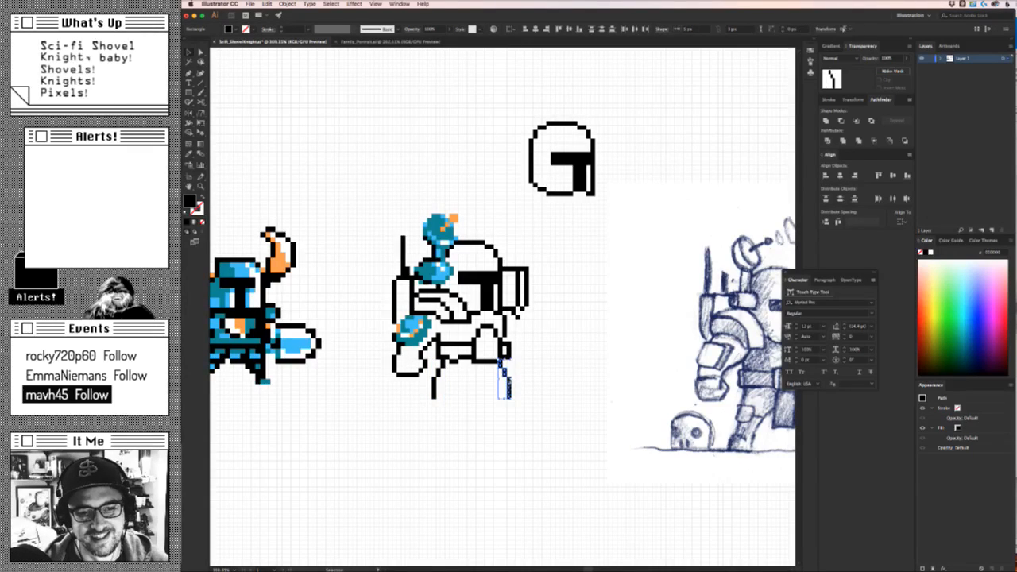
{"action": "left_click", "coordinate": [543, 392]}
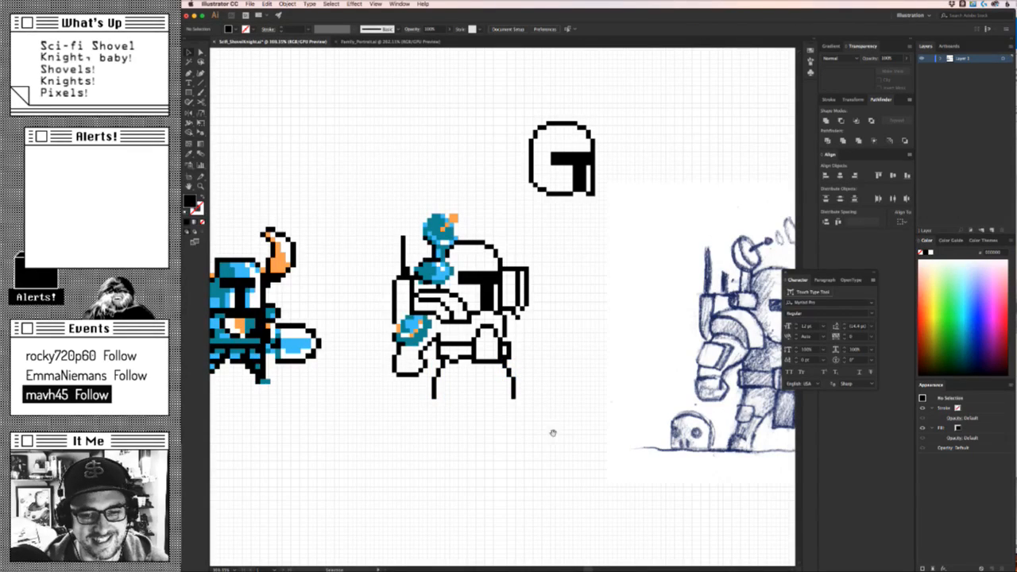
{"action": "left_click_drag", "start_coordinate": [552, 433], "coordinate": [547, 435]}
{"action": "left_click", "coordinate": [512, 391]}
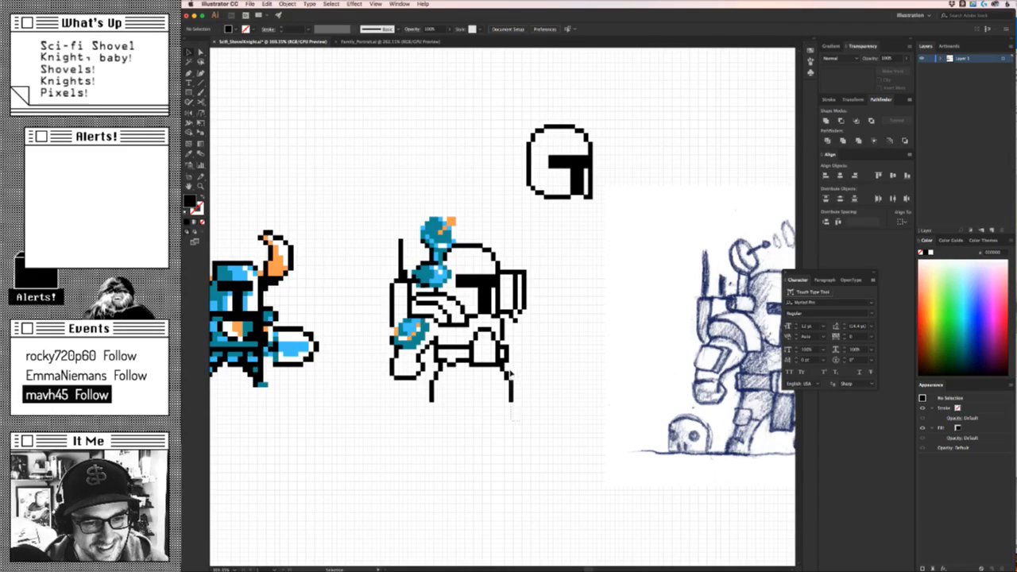
{"action": "left_click", "coordinate": [550, 409]}
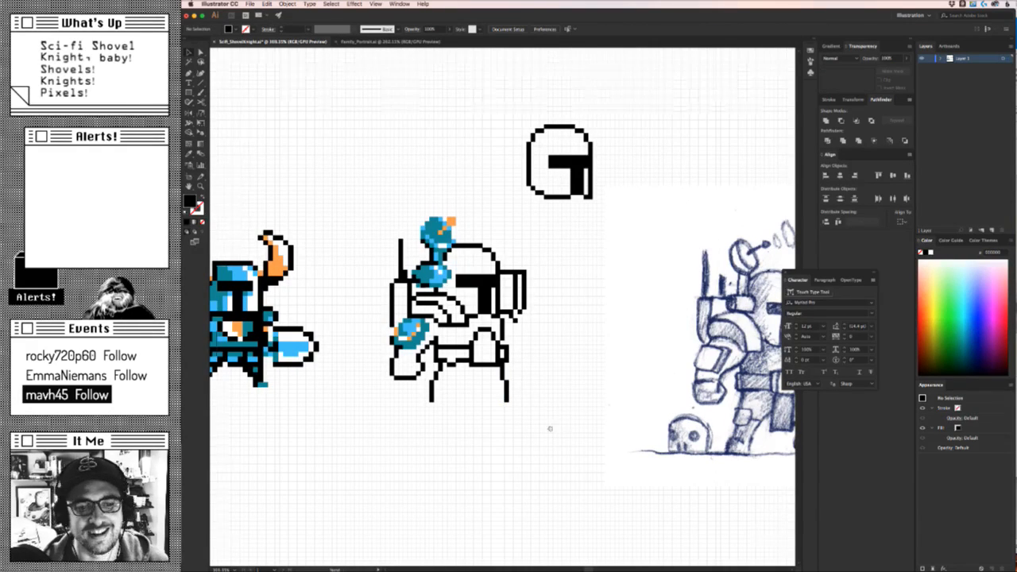
Try to shift the whole buckle-side leg line one pixel right.
{"action": "left_click_drag", "start_coordinate": [549, 426], "coordinate": [493, 434]}
{"action": "left_click_drag", "start_coordinate": [411, 418], "coordinate": [482, 393]}
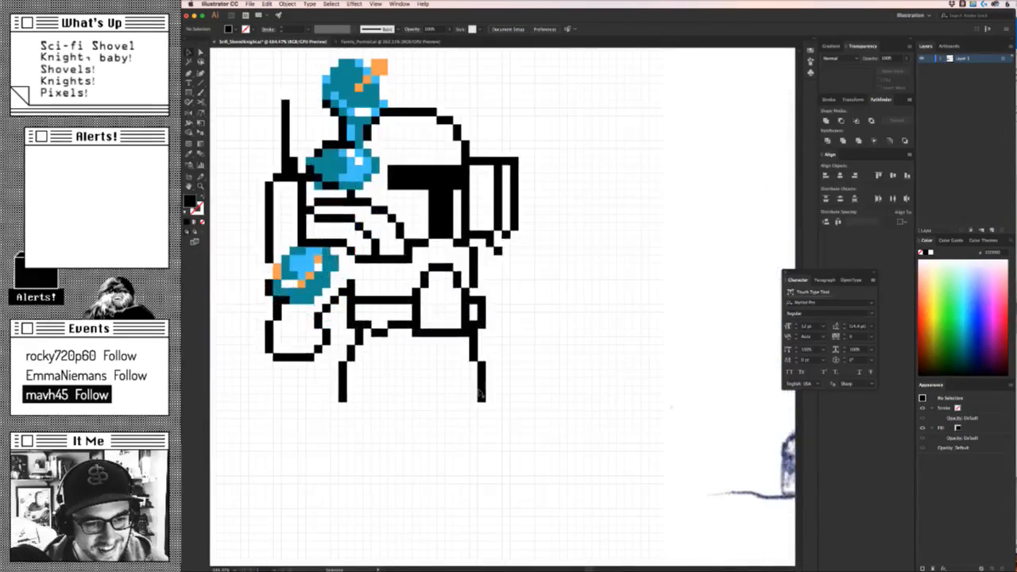
{"action": "left_click_drag", "start_coordinate": [477, 327], "coordinate": [476, 331]}
{"action": "key", "text": "Right"}
{"action": "left_click", "coordinate": [534, 379]}
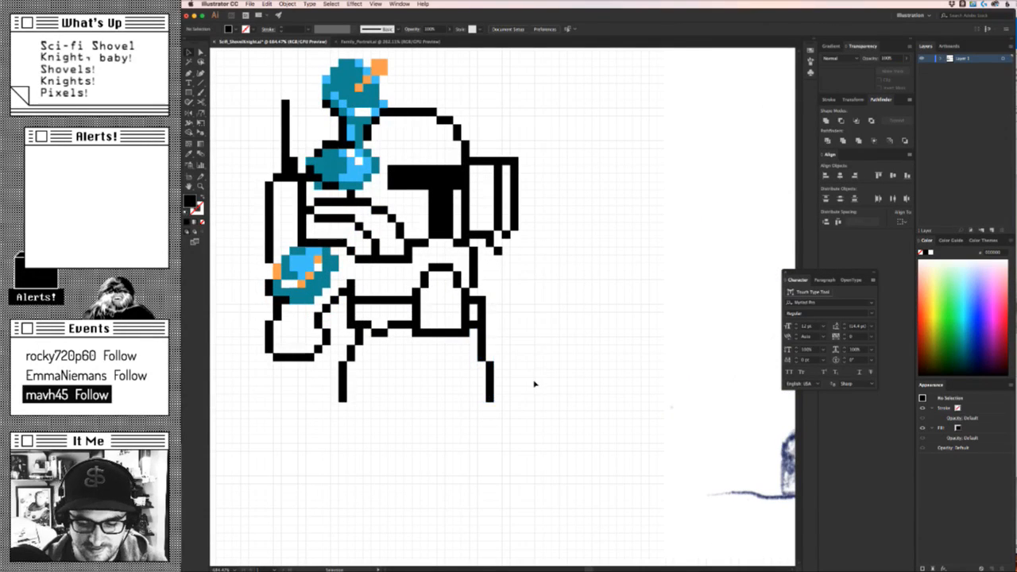
{"action": "key", "text": "super+z"}
{"action": "left_click", "coordinate": [506, 437]}
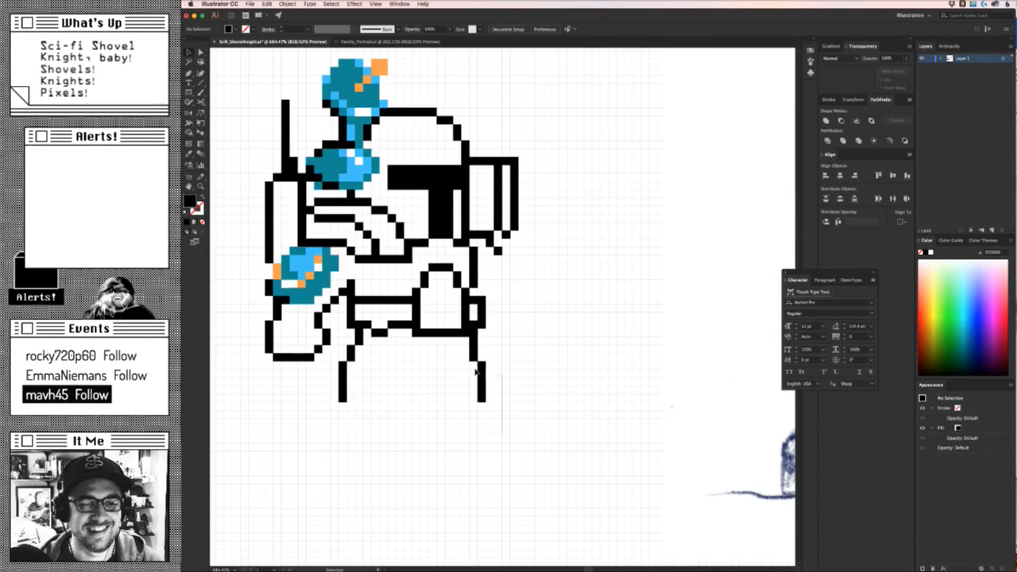
Bend the buckle-side leg line inward at the knee by shifting its lower pixels left.
{"action": "left_click_drag", "start_coordinate": [477, 365], "coordinate": [476, 363]}
{"action": "key", "text": "Left"}
{"action": "left_click_drag", "start_coordinate": [499, 417], "coordinate": [444, 371]}
{"action": "key", "text": "Left"}
{"action": "key", "text": "Left"}
{"action": "key", "text": "Up"}
{"action": "left_click", "coordinate": [473, 428]}
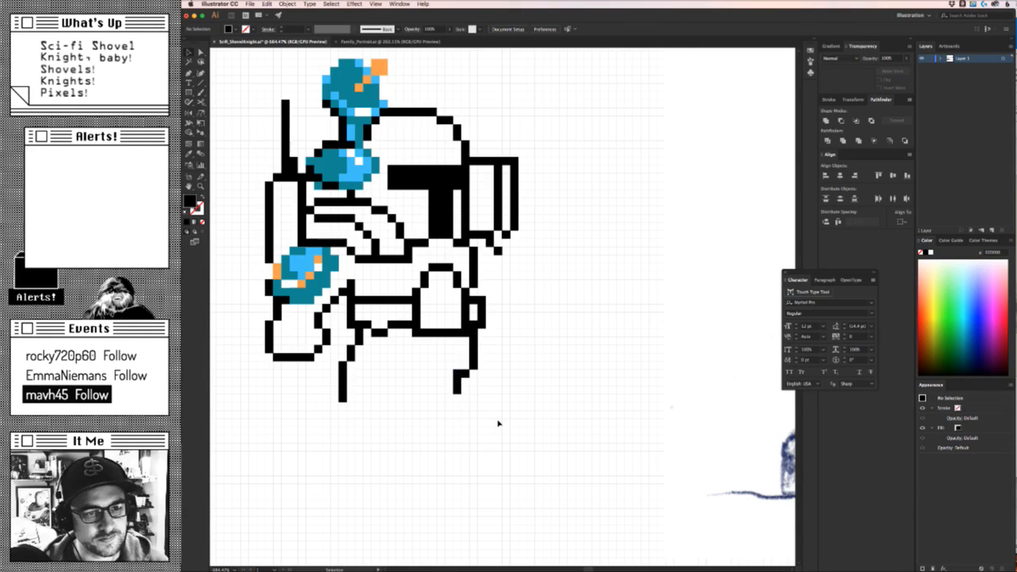
{"action": "key", "text": "super+z"}
{"action": "left_click", "coordinate": [501, 426]}
Extend the buckle-side leg line with copied black pixels stepping down one pixel and running three pixels right.
{"action": "left_click", "coordinate": [458, 400]}
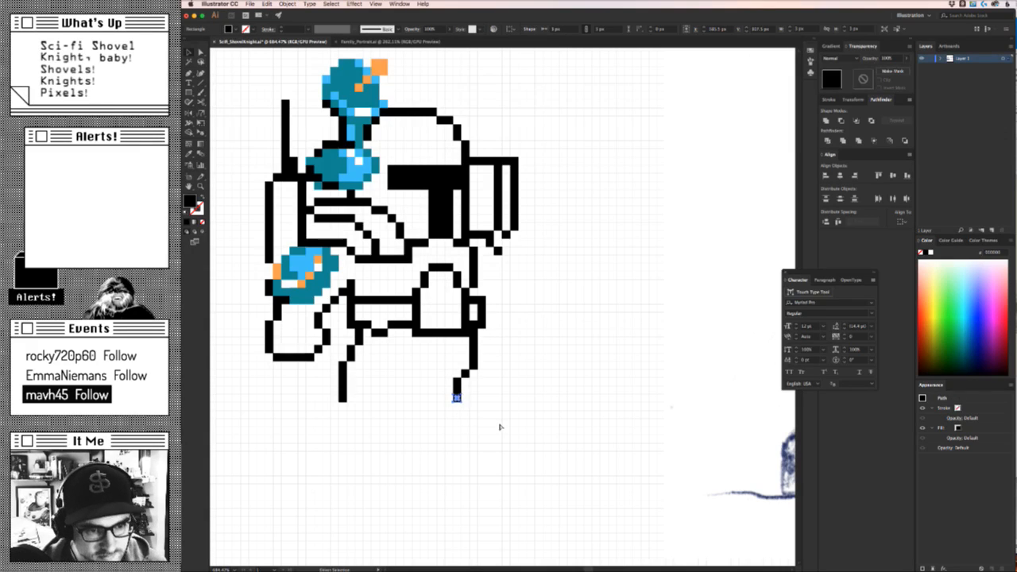
{"action": "key", "text": "super+c"}
{"action": "key", "text": "super+f"}
{"action": "key", "text": "Right"}
{"action": "key", "text": "Down"}
{"action": "key", "text": "super+c"}
{"action": "key", "text": "super+f"}
{"action": "key", "text": "Right"}
{"action": "key", "text": "super+c"}
{"action": "key", "text": "super+f"}
{"action": "key", "text": "Right"}
{"action": "left_click", "coordinate": [578, 394]}
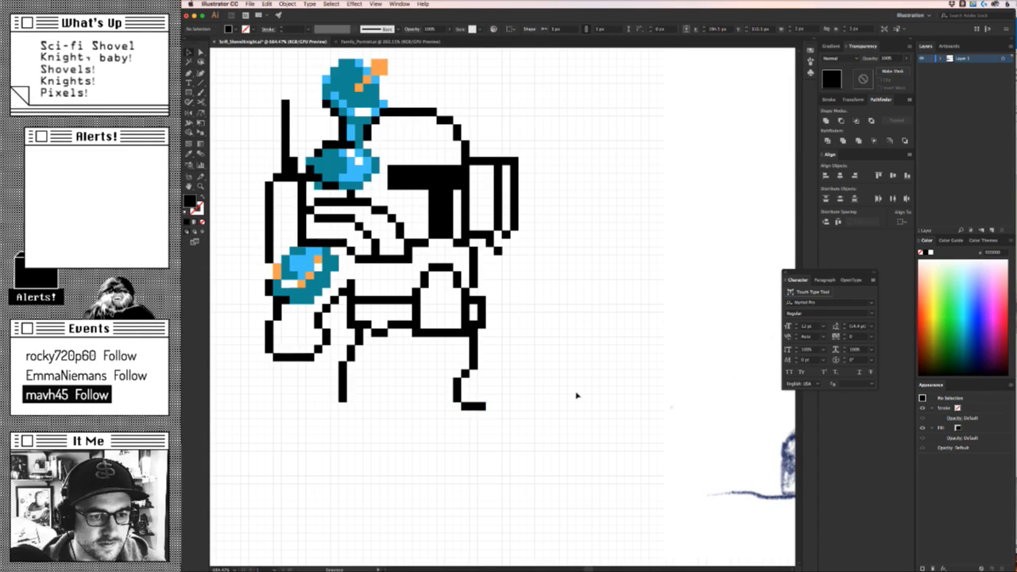
Shift the upper pixels of the buckle-side leg line one pixel right, keeping the knee pixel and everything below in place.
{"action": "left_click", "coordinate": [465, 373]}
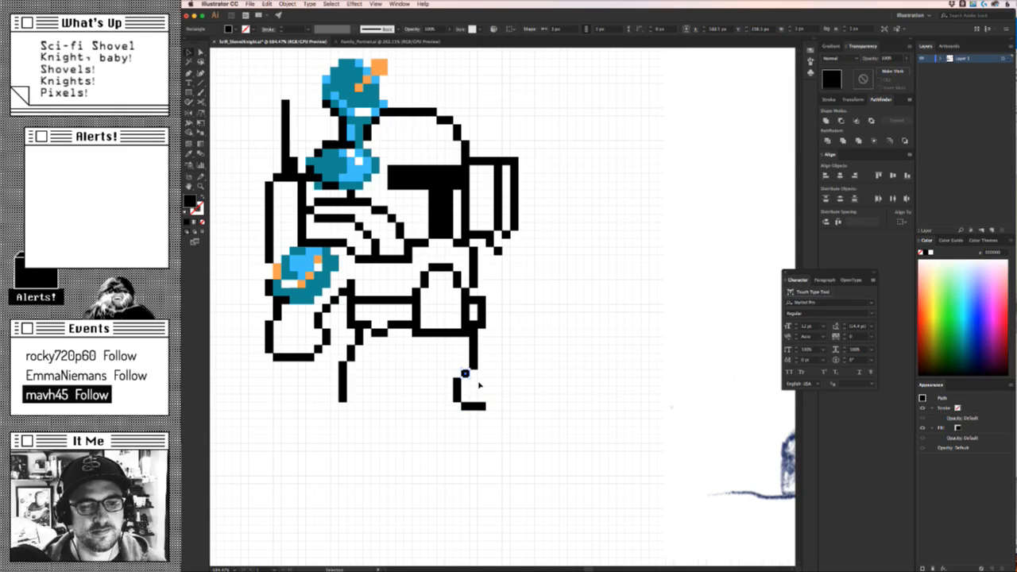
{"action": "left_click", "coordinate": [529, 366]}
{"action": "left_click_drag", "start_coordinate": [480, 365], "coordinate": [475, 346]}
{"action": "key", "text": "Right"}
{"action": "left_click", "coordinate": [530, 357]}
Try to shift the torso's side line above the belt one pixel right.
{"action": "key", "text": "z"}
{"action": "left_click_drag", "start_coordinate": [554, 382], "coordinate": [467, 386]}
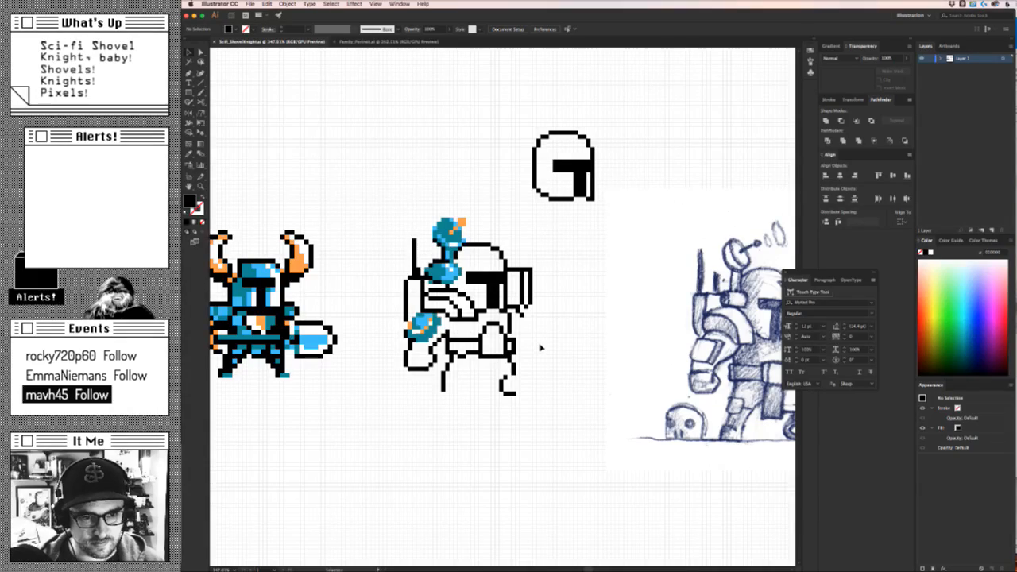
{"action": "left_click_drag", "start_coordinate": [540, 351], "coordinate": [581, 355]}
{"action": "key", "text": "z"}
{"action": "left_click_drag", "start_coordinate": [526, 325], "coordinate": [601, 306]}
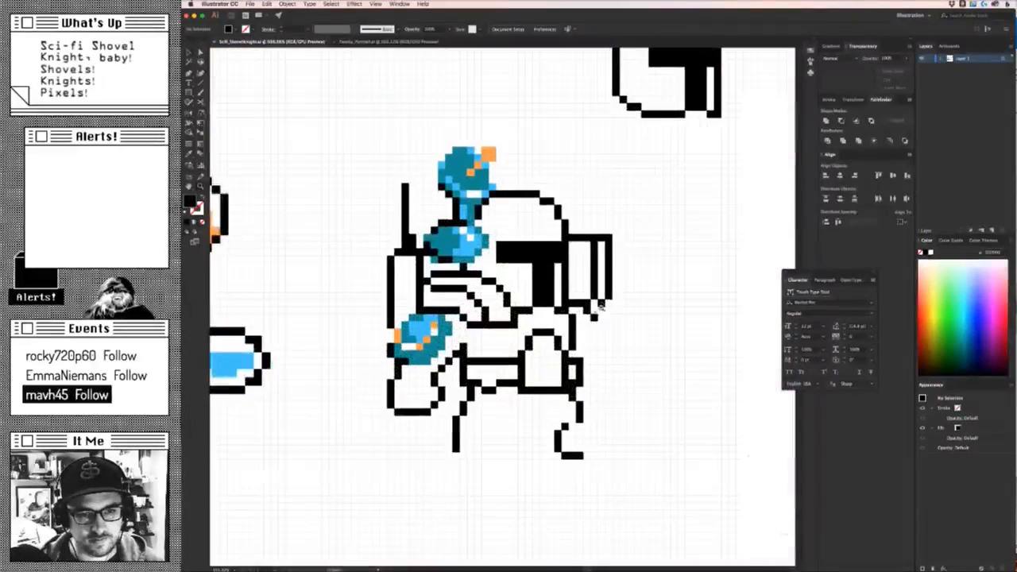
{"action": "key", "text": "v"}
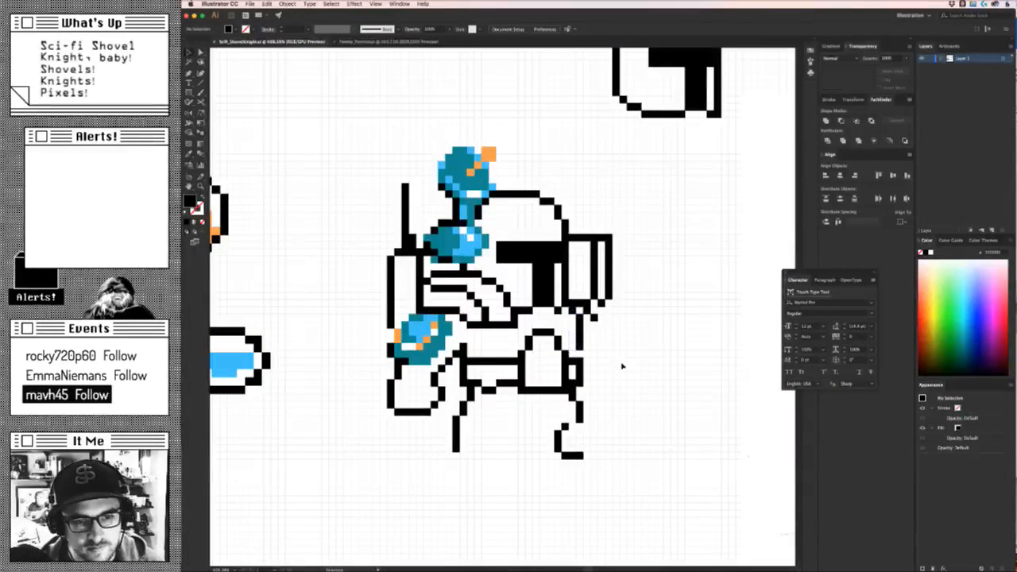
{"action": "key", "text": "z"}
{"action": "left_click_drag", "start_coordinate": [622, 376], "coordinate": [559, 422]}
{"action": "key", "text": "super+z"}
{"action": "left_click", "coordinate": [630, 372]}
{"action": "key", "text": "v"}
Start the far arm's upper line by copying the pack's lower corner pixel downward and extending it four pixels right.
{"action": "left_click", "coordinate": [494, 338]}
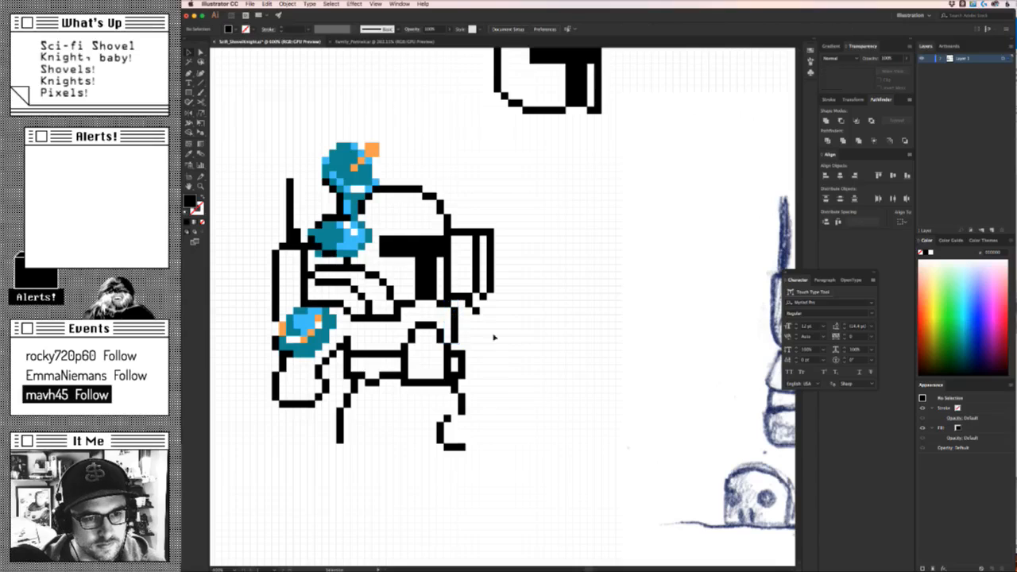
{"action": "left_click", "coordinate": [482, 298]}
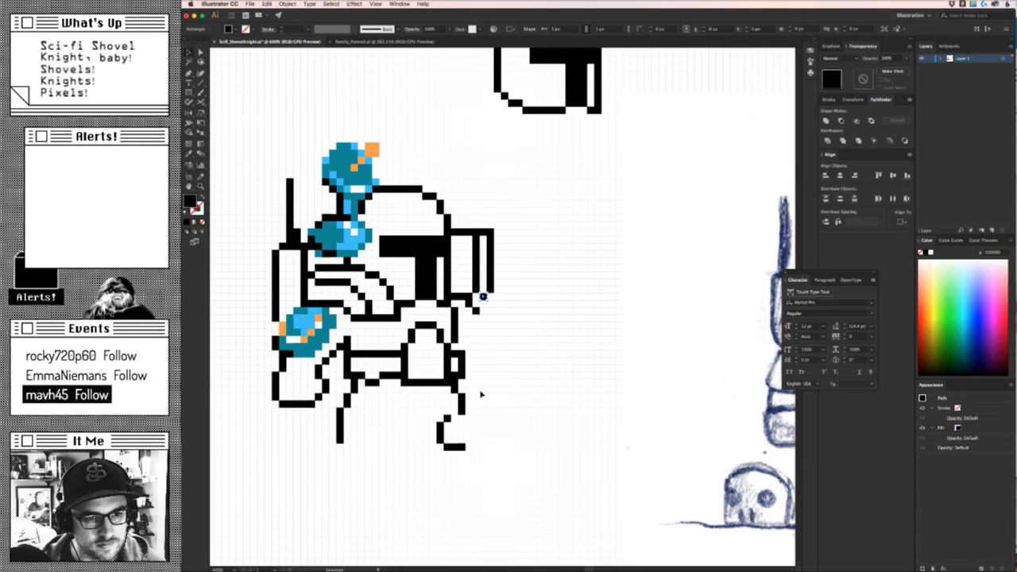
{"action": "key", "text": "Down"}
{"action": "key", "text": "Down"}
{"action": "key", "text": "Down"}
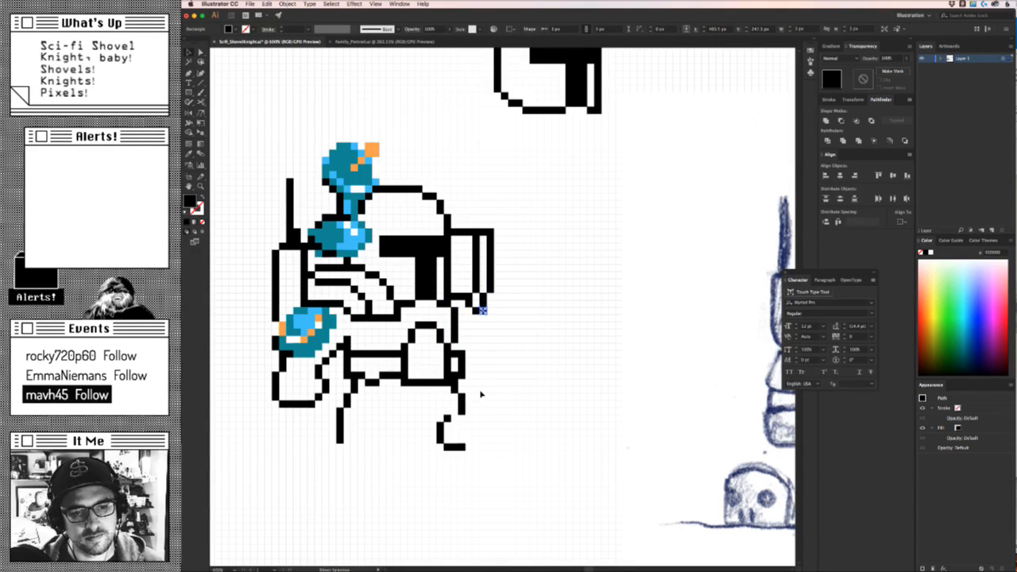
{"action": "key", "text": "alt+Right"}
{"action": "key", "text": "alt+Right"}
{"action": "key", "text": "alt+Right"}
{"action": "key", "text": "alt+Right"}
{"action": "key", "text": "alt+Right"}
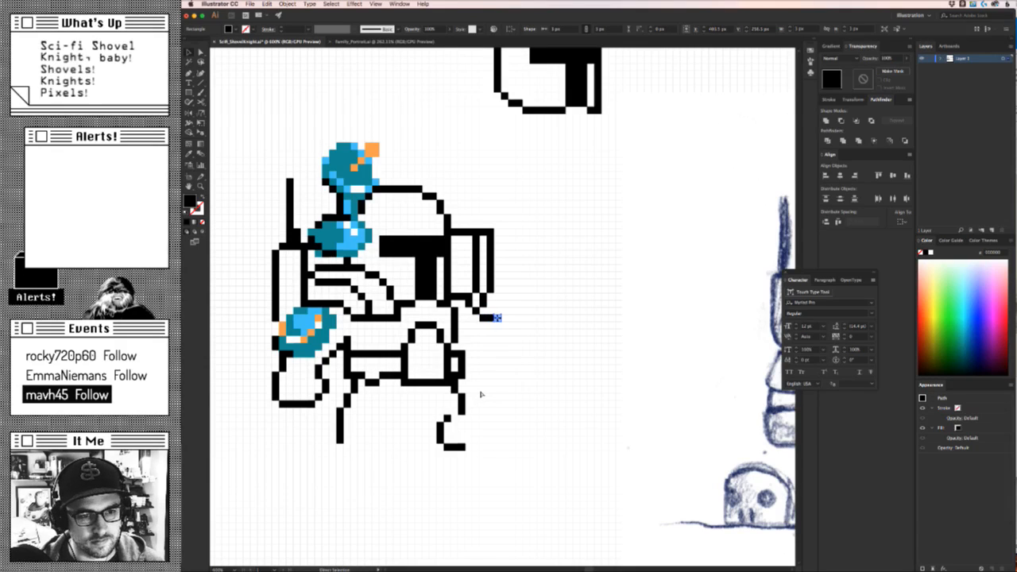
Draw the far arm's lower line a few pixels below as a row of copied pixels running left to the belt's end.
{"action": "key", "text": "Down"}
{"action": "key", "text": "Down"}
{"action": "key", "text": "Down"}
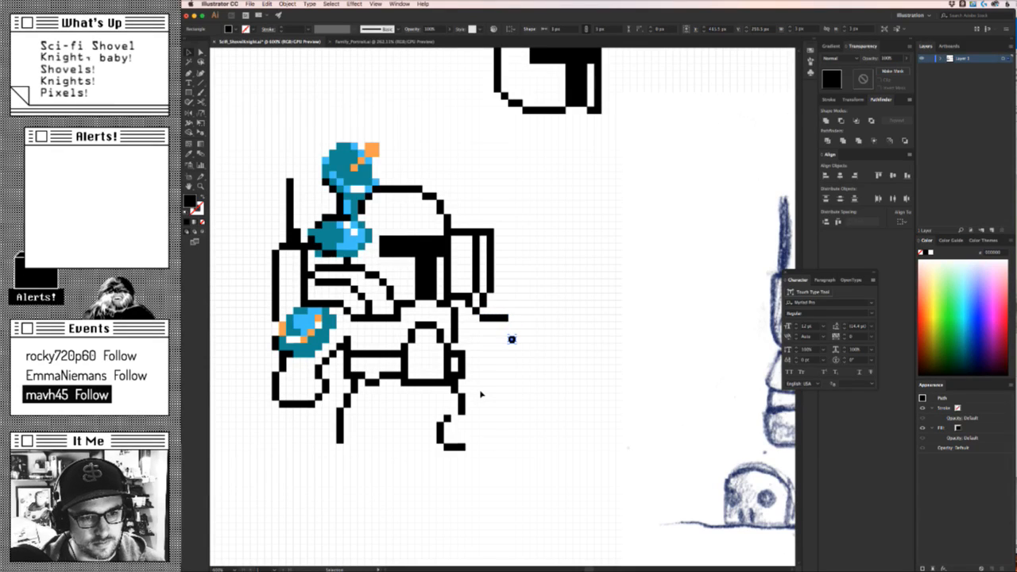
{"action": "key", "text": "Left"}
{"action": "key", "text": "Left"}
{"action": "key", "text": "alt+Left"}
{"action": "key", "text": "alt+Left"}
{"action": "key", "text": "alt+Left"}
{"action": "key", "text": "alt+Left"}
{"action": "key", "text": "alt+Left"}
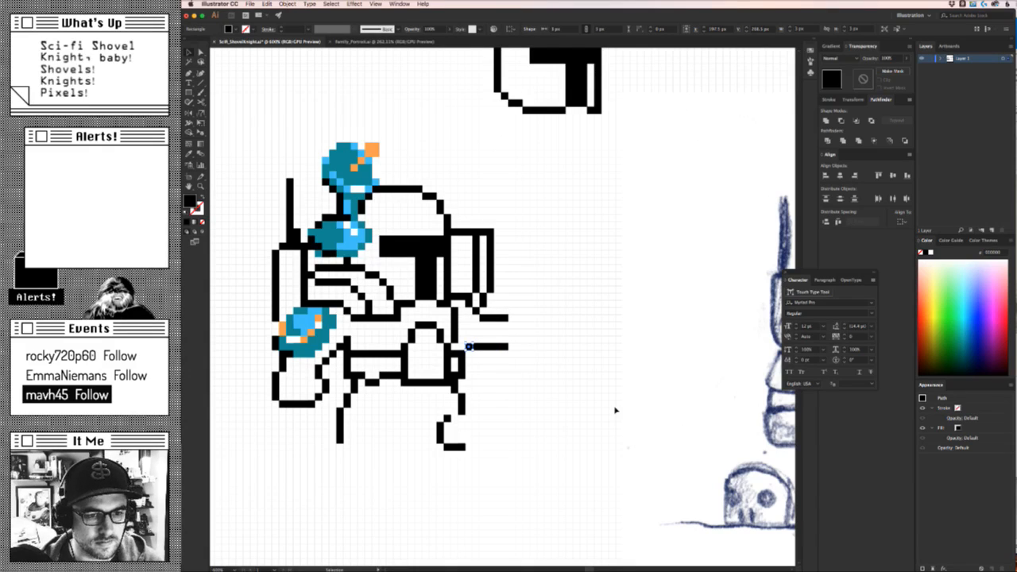
Lower the last two pixels of the far arm's upper line by one pixel.
{"action": "left_click", "coordinate": [614, 420]}
{"action": "left_click", "coordinate": [515, 379], "text": "alt+super"}
{"action": "left_click_drag", "start_coordinate": [516, 379], "coordinate": [527, 340]}
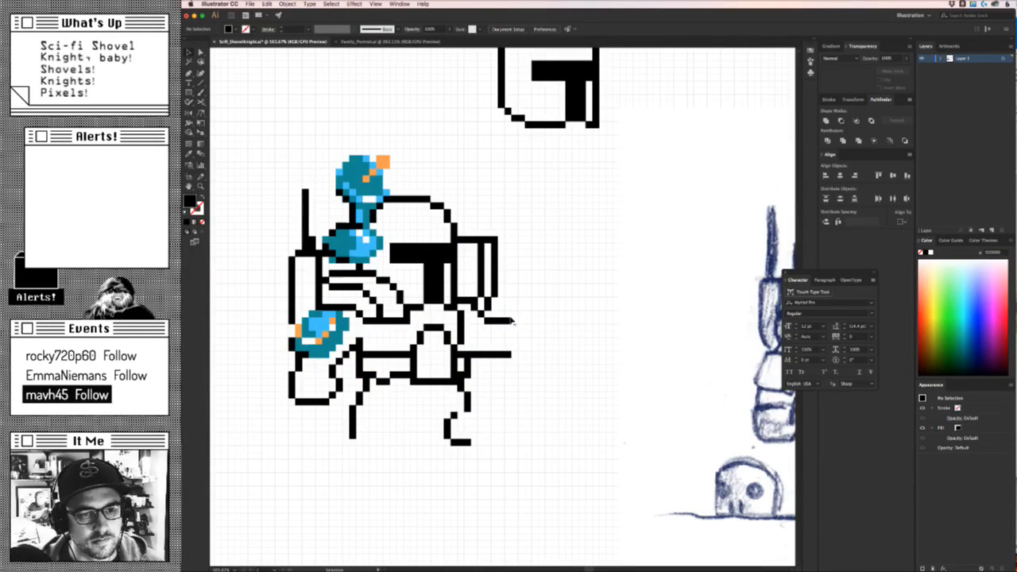
{"action": "left_click_drag", "start_coordinate": [504, 321], "coordinate": [504, 327]}
{"action": "left_click", "coordinate": [538, 336]}
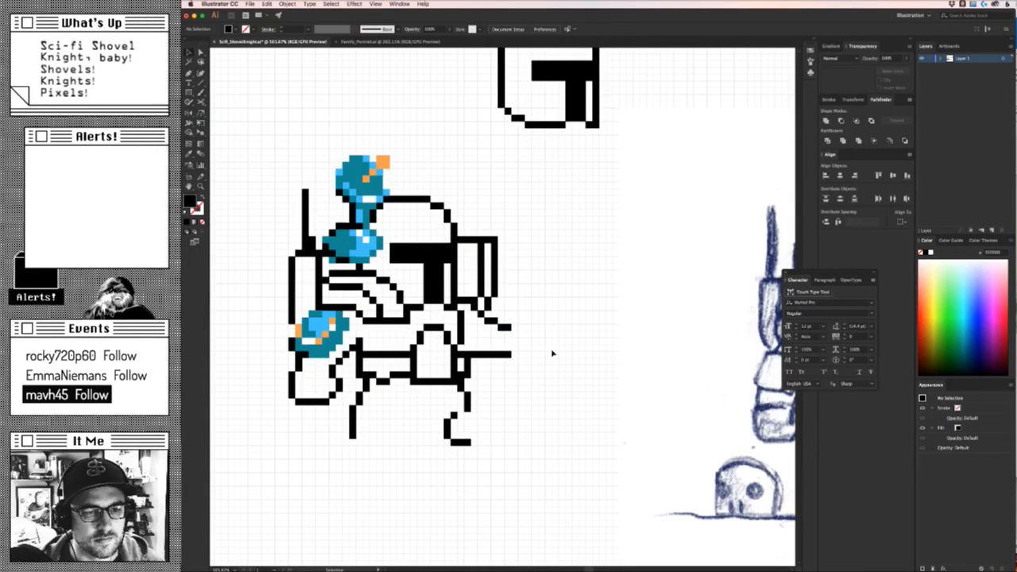
{"action": "left_click", "coordinate": [505, 353]}
{"action": "left_click", "coordinate": [554, 379]}
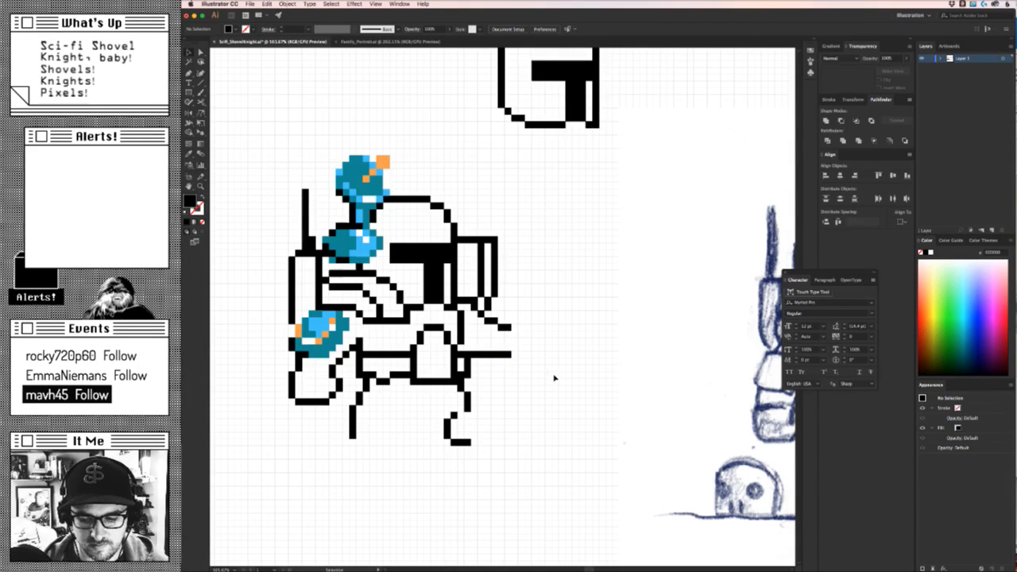
Raise the top edge of the pack beside the helmet by one pixel and extend its vertical lines to meet it.
{"action": "key", "text": "z"}
{"action": "left_click_drag", "start_coordinate": [566, 384], "coordinate": [479, 395]}
{"action": "left_click_drag", "start_coordinate": [440, 358], "coordinate": [516, 354]}
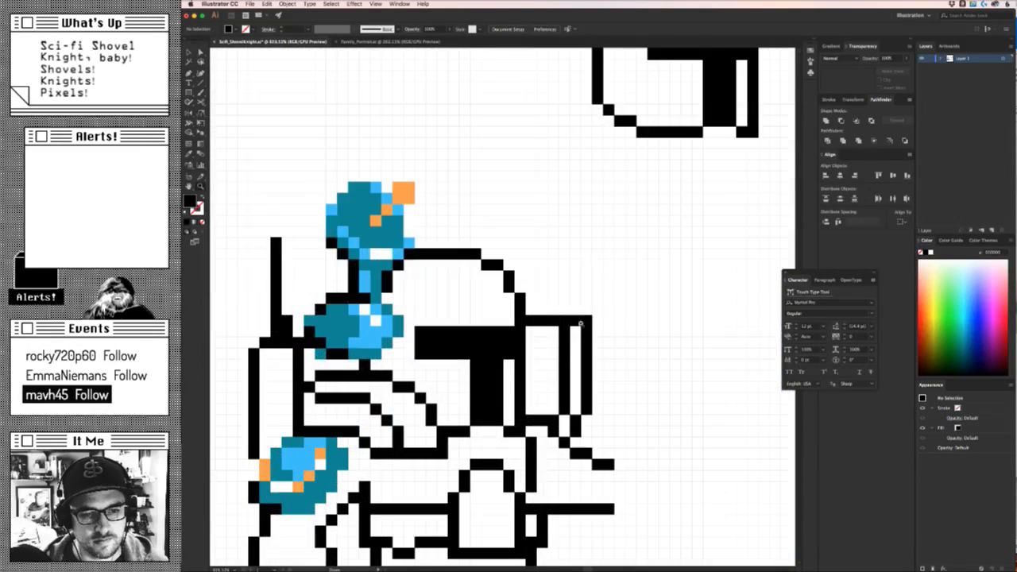
{"action": "key", "text": "v"}
{"action": "left_click_drag", "start_coordinate": [608, 305], "coordinate": [551, 329]}
{"action": "key", "text": "Up"}
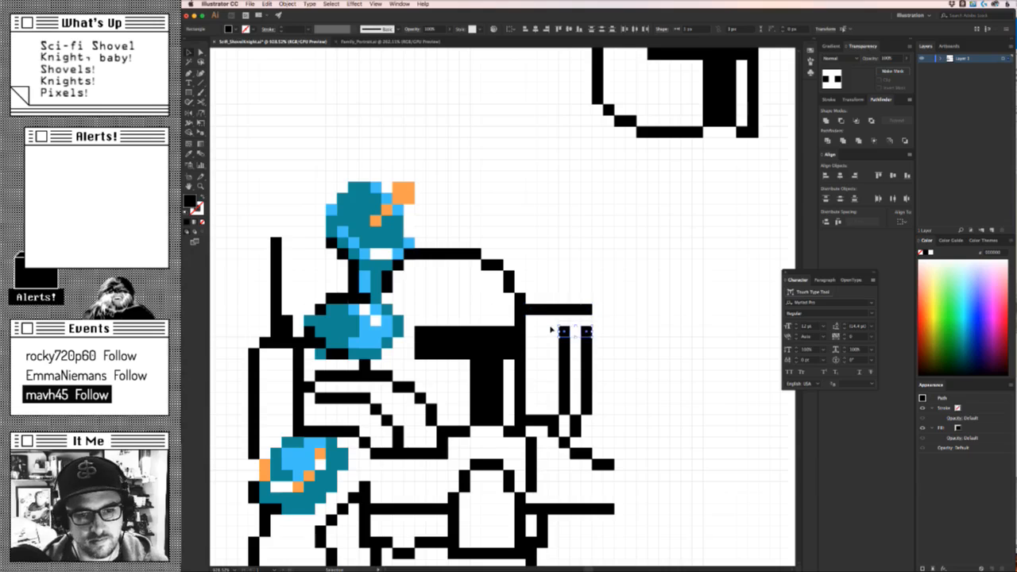
{"action": "key", "text": "Up"}
{"action": "left_click", "coordinate": [610, 399]}
Run a row of copied black pixels left from the bottom of the upper leg line and trim its far end.
{"action": "left_click_drag", "start_coordinate": [648, 411], "coordinate": [548, 481]}
{"action": "left_click_drag", "start_coordinate": [546, 482], "coordinate": [396, 414]}
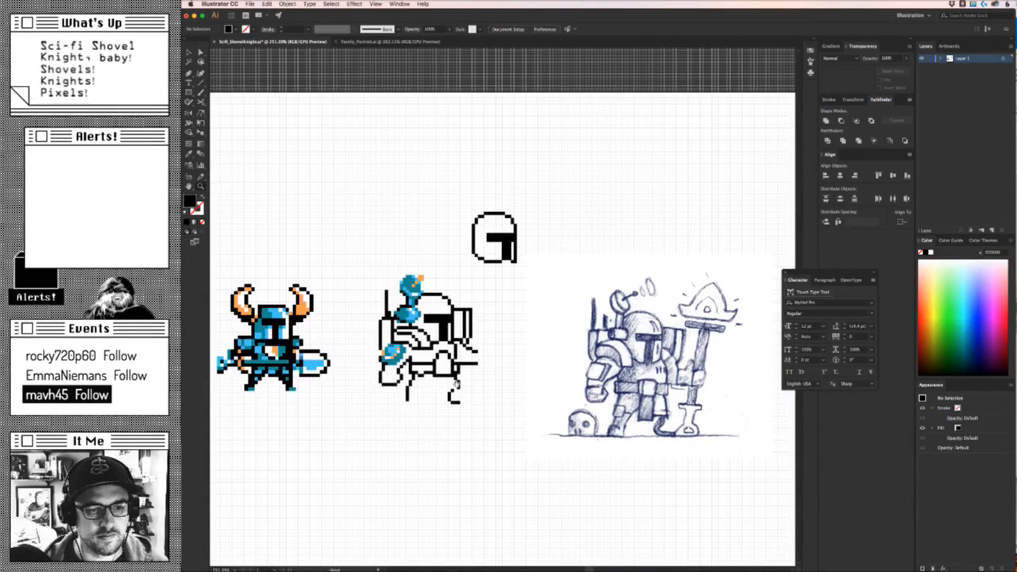
{"action": "left_click_drag", "start_coordinate": [485, 401], "coordinate": [506, 377]}
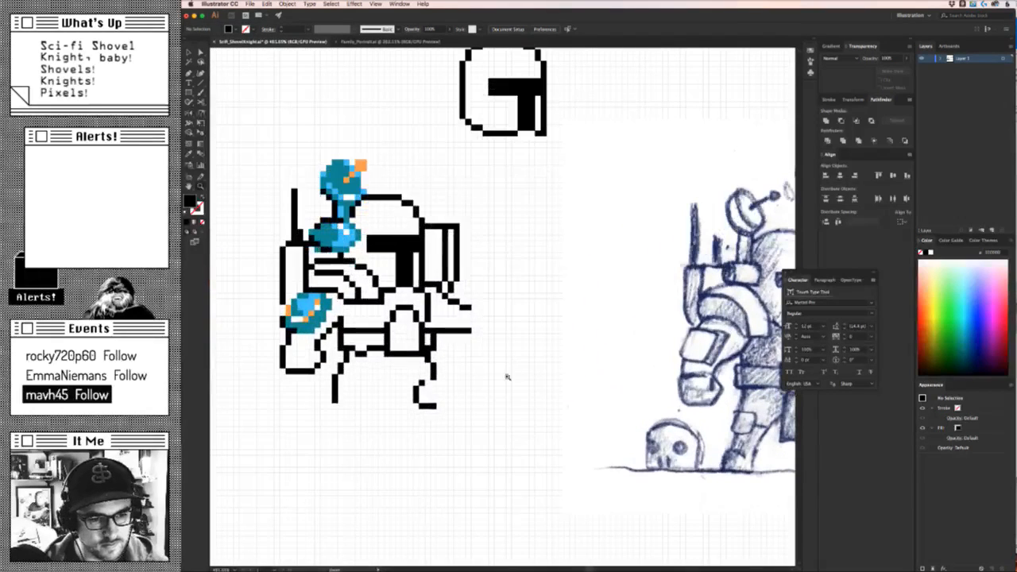
{"action": "left_click", "coordinate": [433, 377]}
{"action": "key", "text": "Left"}
{"action": "key", "text": "Left"}
{"action": "key", "text": "Left"}
{"action": "key", "text": "Left"}
{"action": "key", "text": "Left"}
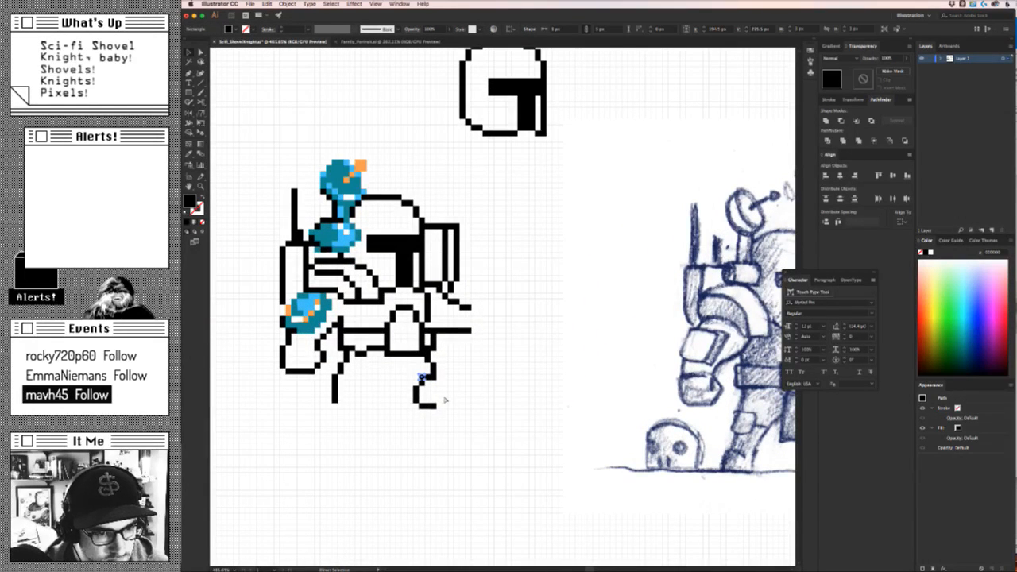
{"action": "key", "text": "Up"}
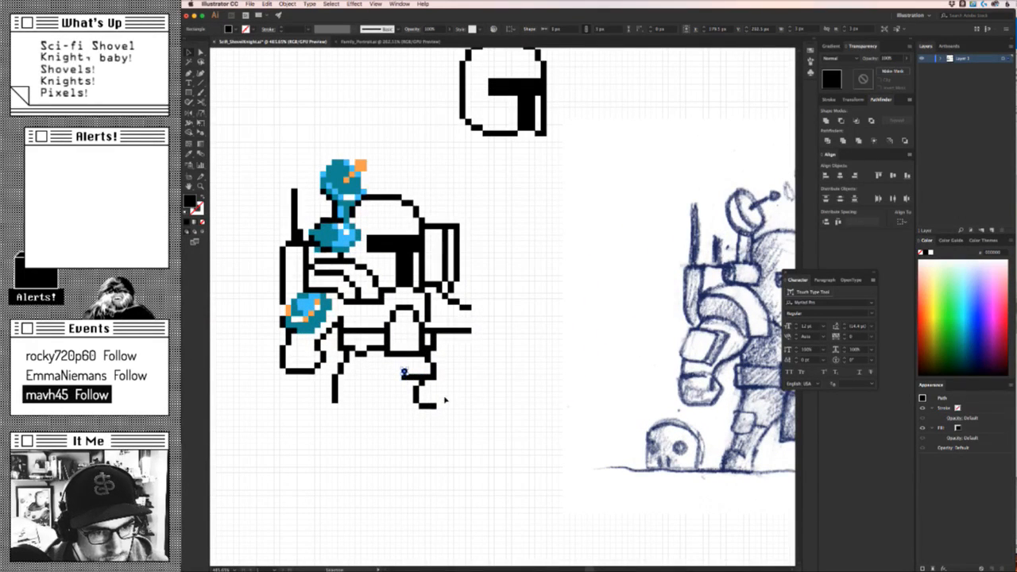
{"action": "key", "text": "Delete"}
{"action": "left_click", "coordinate": [403, 377]}
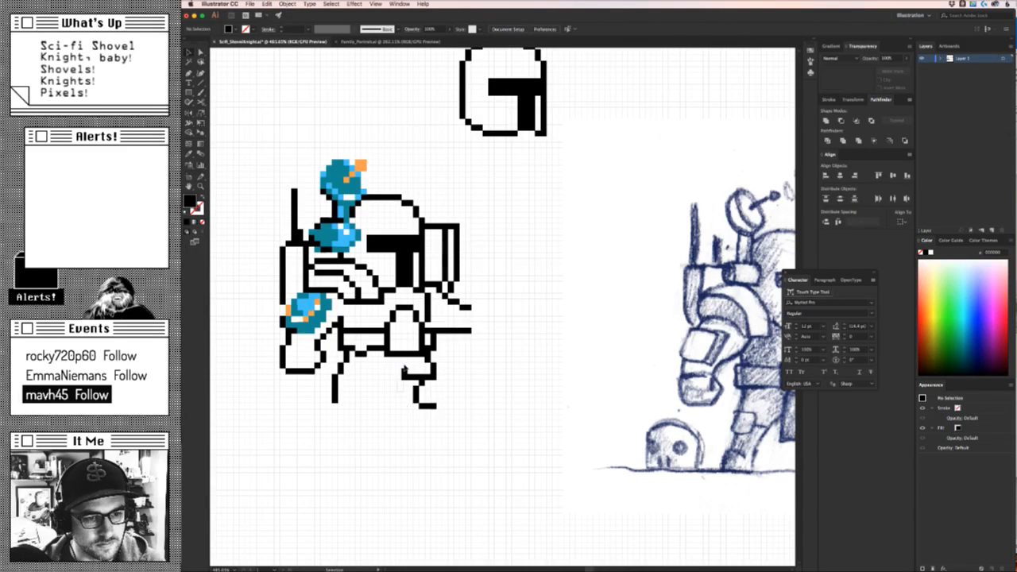
{"action": "key", "text": "Delete"}
Build the left edge of a strap hanging from the buckle with copied pixels running three pixels down.
{"action": "key", "text": "z"}
{"action": "left_click", "coordinate": [370, 396]}
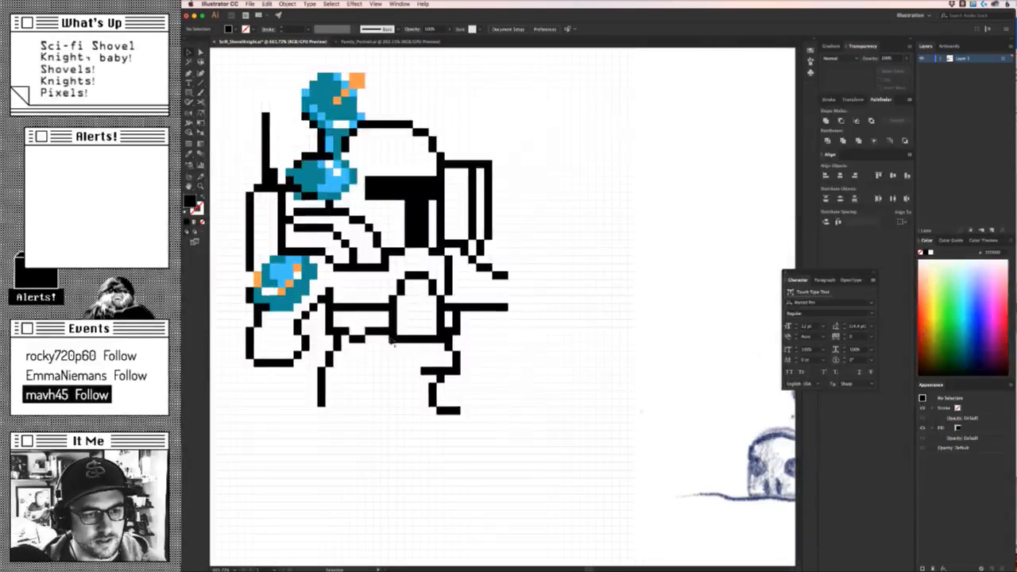
{"action": "left_click", "coordinate": [415, 338]}
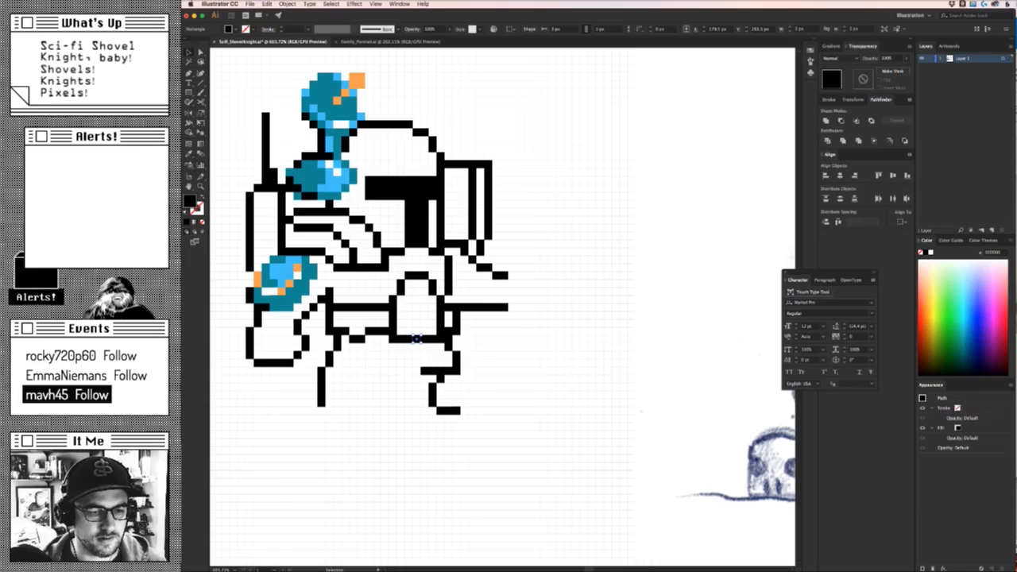
{"action": "key", "text": "super+c"}
{"action": "key", "text": "super+f"}
{"action": "key", "text": "Down"}
{"action": "key", "text": "Down"}
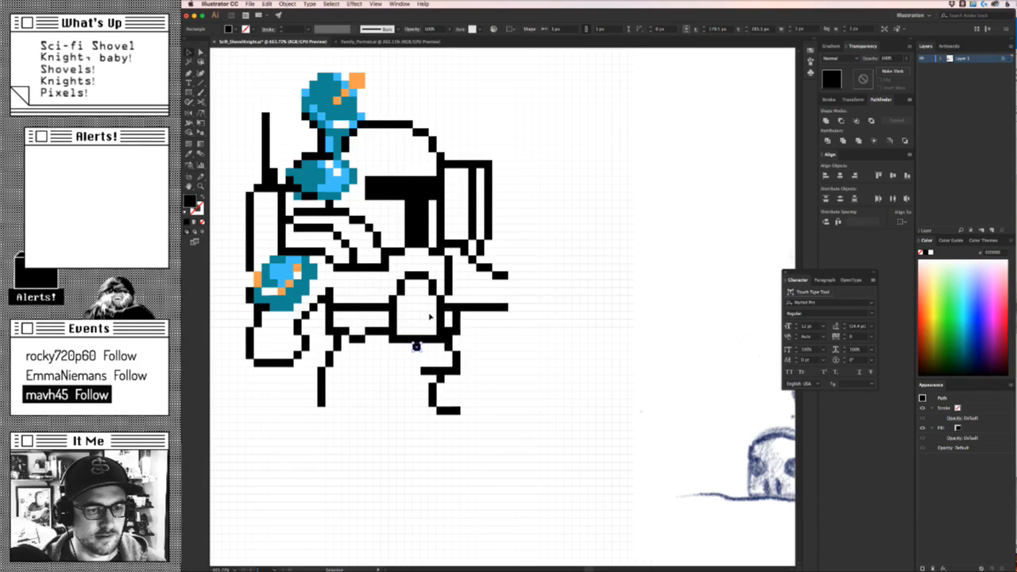
{"action": "key", "text": "Left"}
{"action": "key", "text": "Up"}
{"action": "key", "text": "Left"}
{"action": "key", "text": "Down"}
{"action": "key", "text": "Down"}
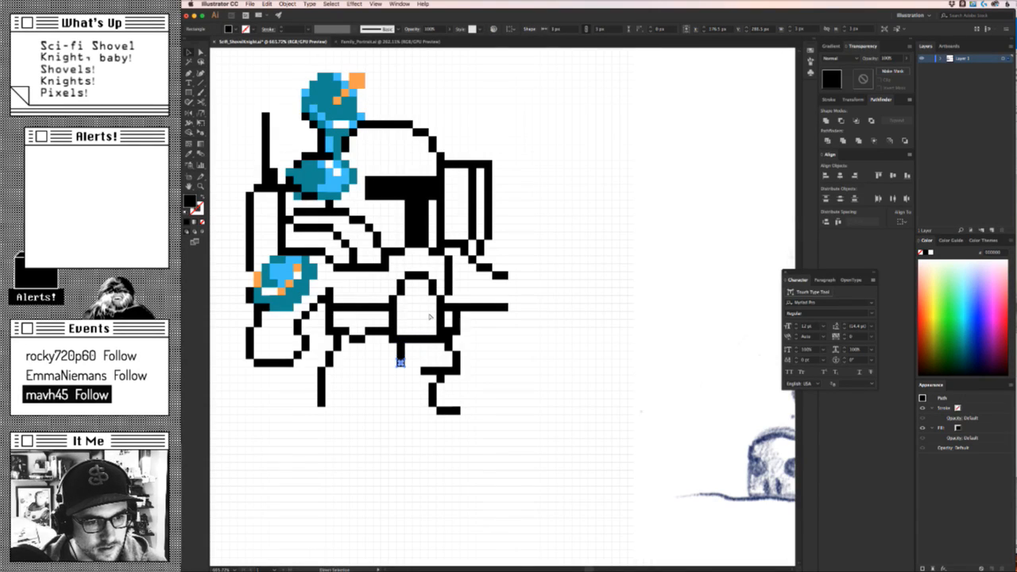
{"action": "key", "text": "Down"}
Taper the hanging strap to a point by stepping copied pixels down and right, then one pixel back up.
{"action": "key", "text": "Right"}
{"action": "key", "text": "super+f"}
{"action": "key", "text": "Down"}
{"action": "key", "text": "super+c"}
{"action": "key", "text": "super+f"}
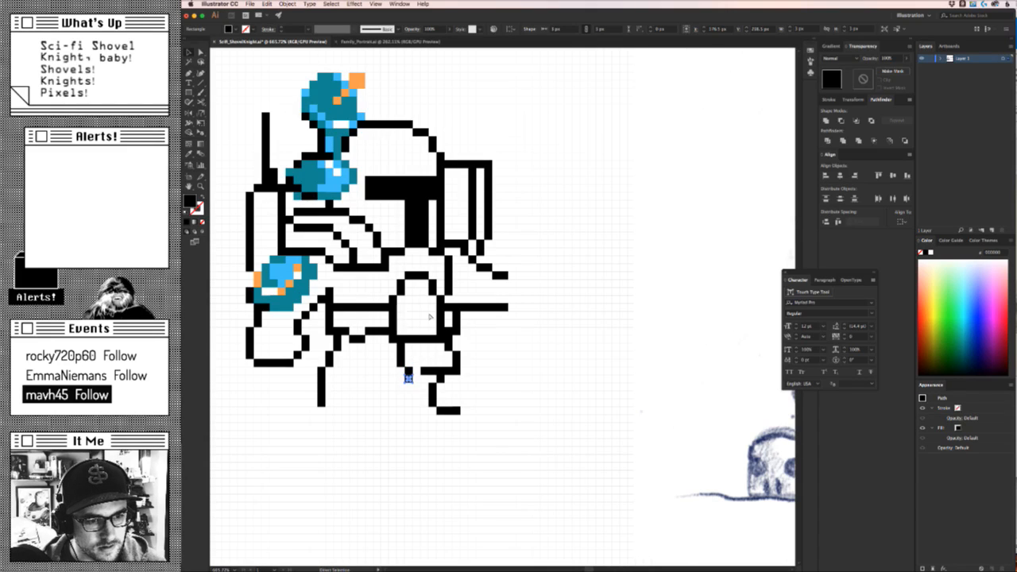
{"action": "key", "text": "Down"}
{"action": "key", "text": "Right"}
{"action": "key", "text": "super+c"}
{"action": "key", "text": "super+f"}
{"action": "key", "text": "Right"}
{"action": "key", "text": "Up"}
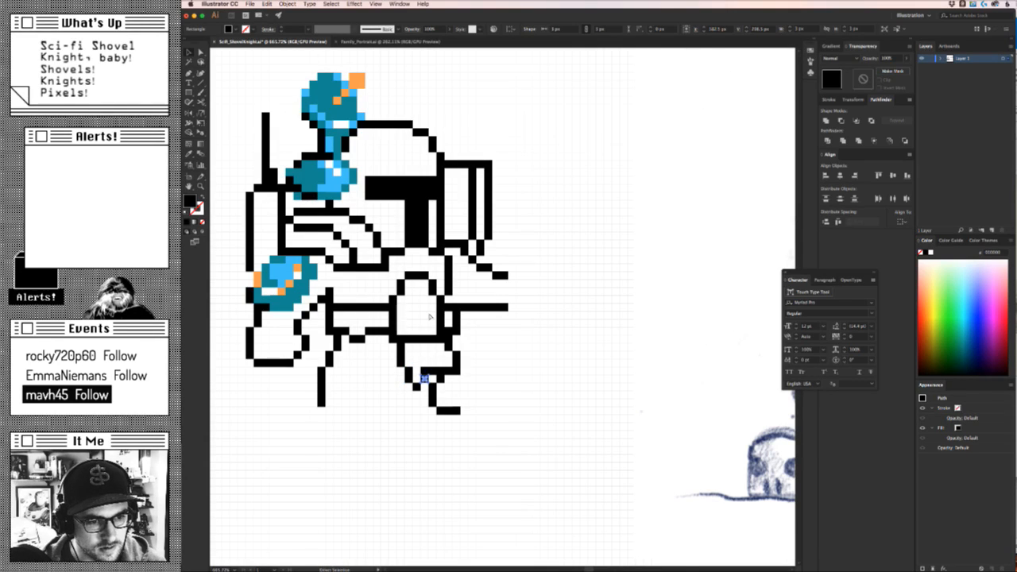
Close the hanging strap by stepping copied pixels upward along its right edge to the buckle's bottom line.
{"action": "key", "text": "alt+Up"}
{"action": "key", "text": "alt+Up"}
{"action": "key", "text": "Right"}
{"action": "key", "text": "alt+Up"}
{"action": "key", "text": "alt+Up"}
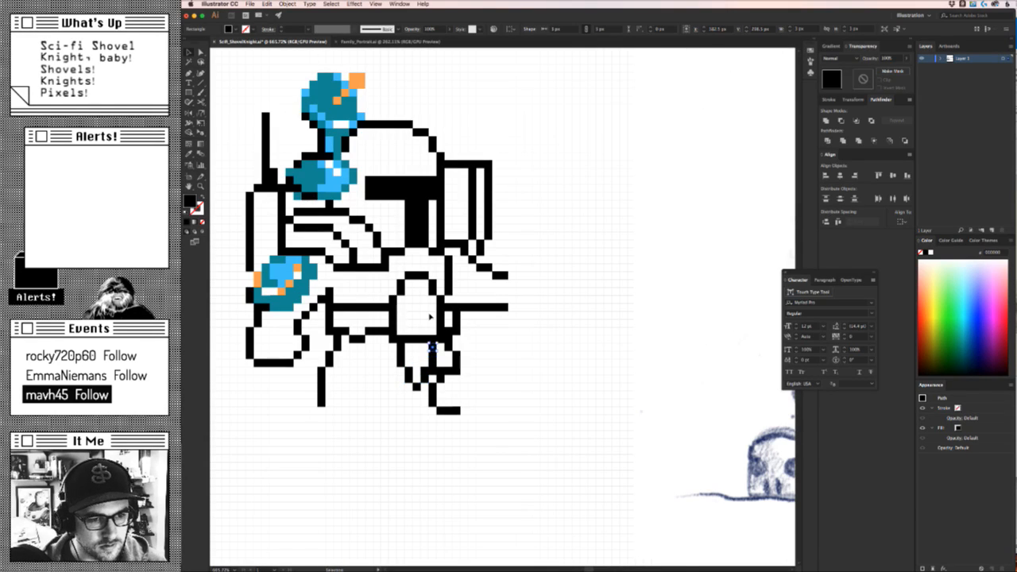
{"action": "left_click", "coordinate": [510, 396]}
{"action": "left_click", "coordinate": [405, 342]}
{"action": "left_click", "coordinate": [510, 373]}
Try to thicken the lower part of the buckle-side leg with a copy offset one pixel right, and undo it.
{"action": "key", "text": "z"}
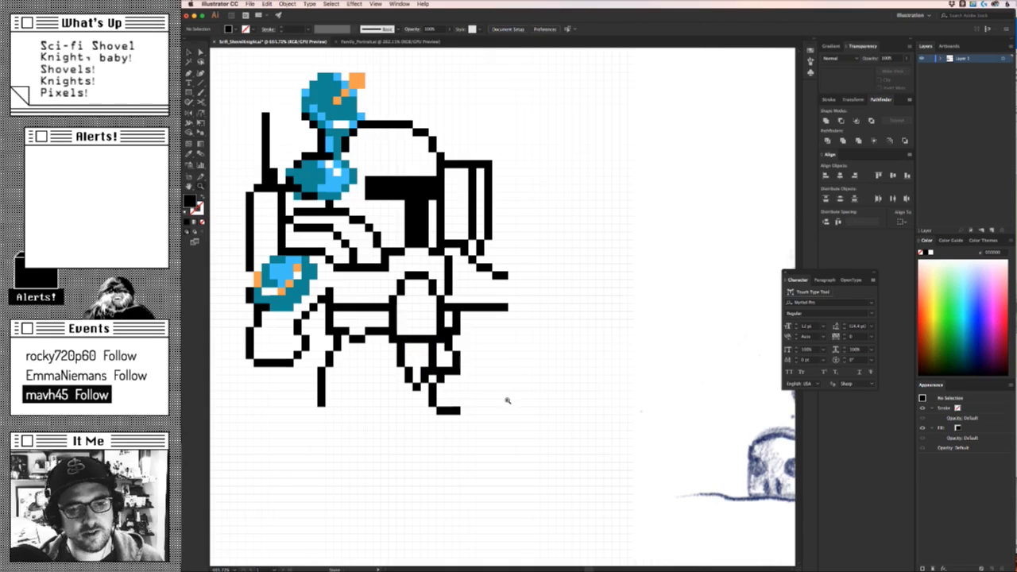
{"action": "mouse_move", "coordinate": [506, 400]}
{"action": "left_mouse_down"}
{"action": "mouse_move", "coordinate": [340, 443]}
{"action": "mouse_move", "coordinate": [370, 422]}
{"action": "mouse_move", "coordinate": [549, 381]}
{"action": "mouse_move", "coordinate": [413, 409]}
{"action": "mouse_move", "coordinate": [496, 405]}
{"action": "left_mouse_up"}
{"action": "key", "text": "a"}
{"action": "key", "text": "super+z"}
{"action": "left_click_drag", "start_coordinate": [464, 436], "coordinate": [417, 389]}
{"action": "left_click", "coordinate": [516, 419]}
{"action": "key", "text": "z"}
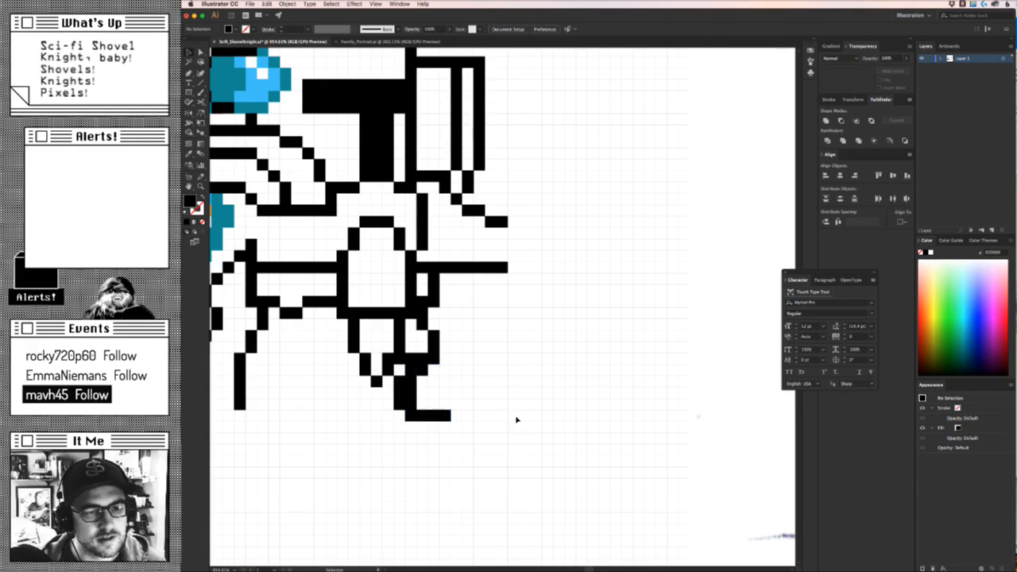
{"action": "left_click_drag", "start_coordinate": [517, 421], "coordinate": [505, 445]}
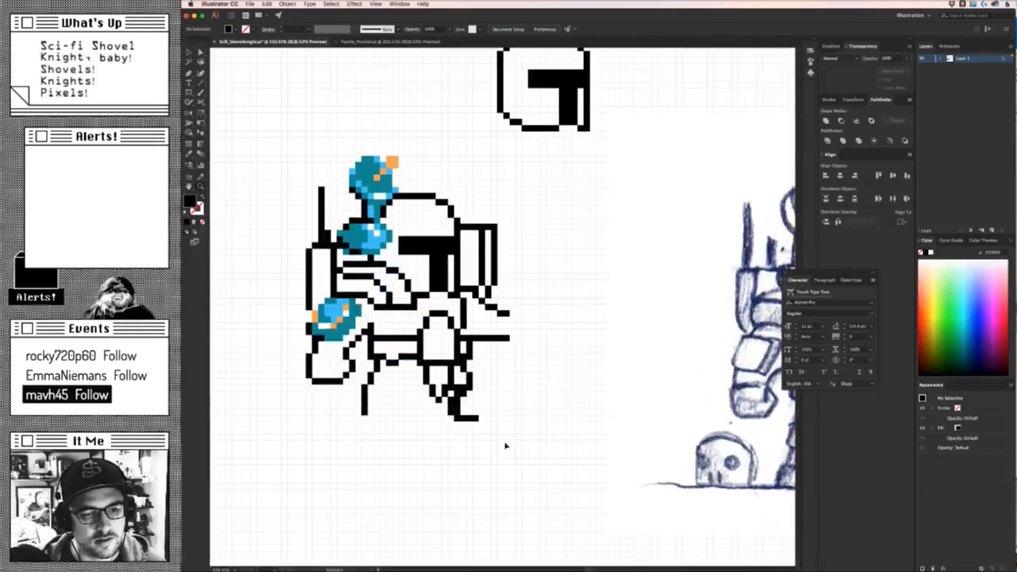
{"action": "key", "text": "super+z"}
{"action": "key", "text": "v"}
{"action": "left_click", "coordinate": [515, 447]}
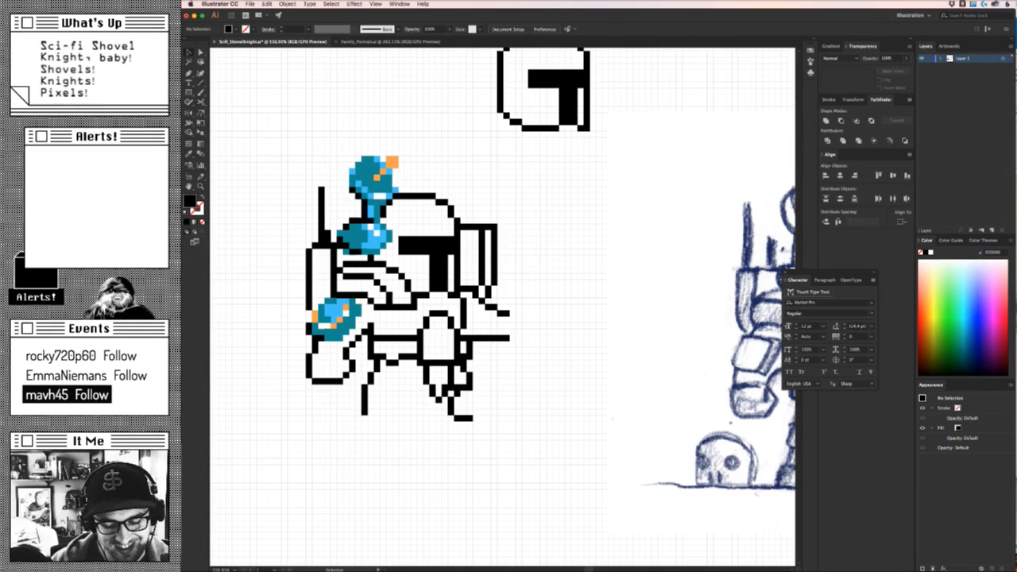
Look at the image of Jupiter's moon Io in Chrome and return to the knight drawing in Illustrator.
{"action": "key", "text": "super+Tab"}
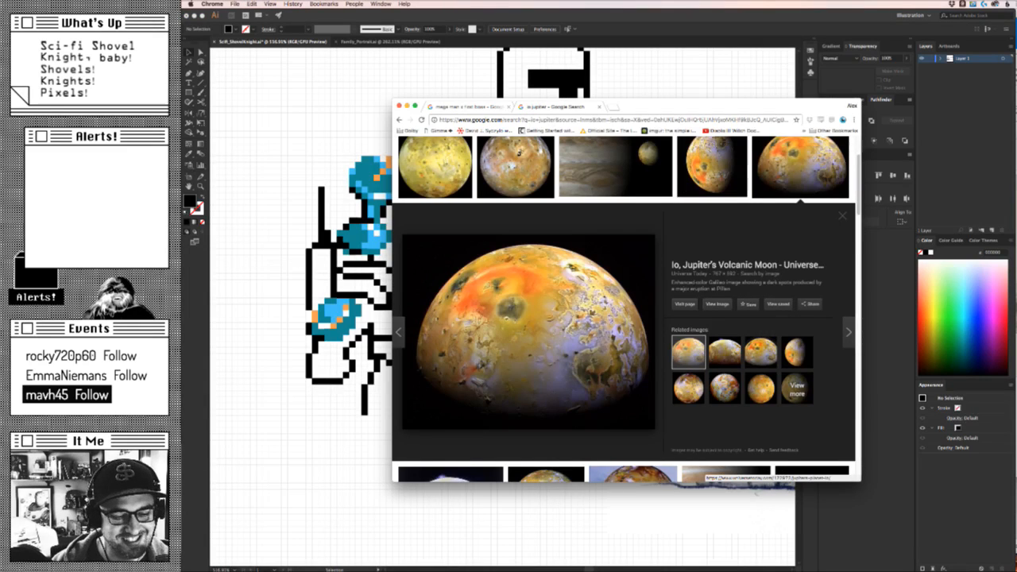
{"action": "key", "text": "super+Tab"}
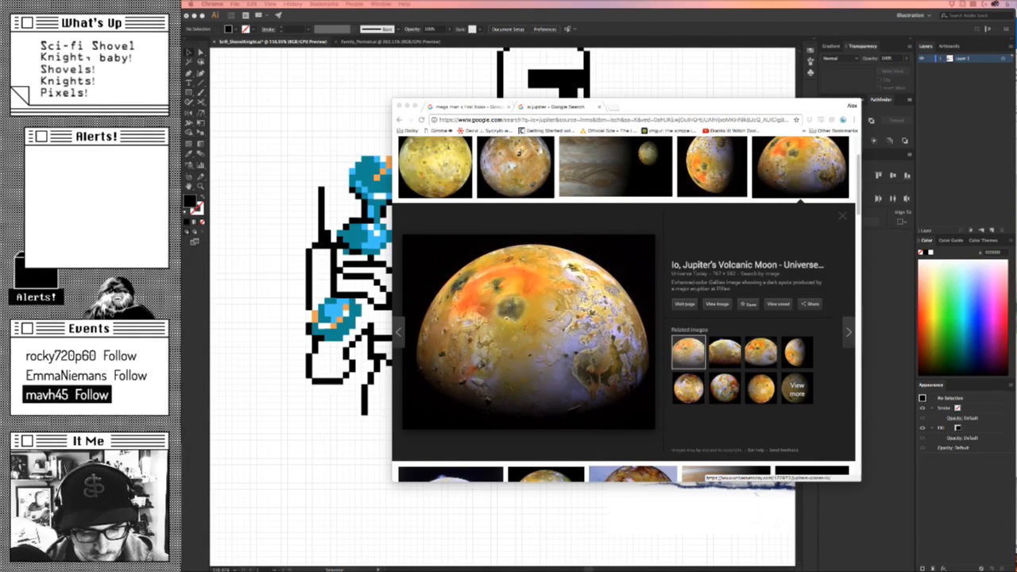
{"action": "key", "text": "super+h"}
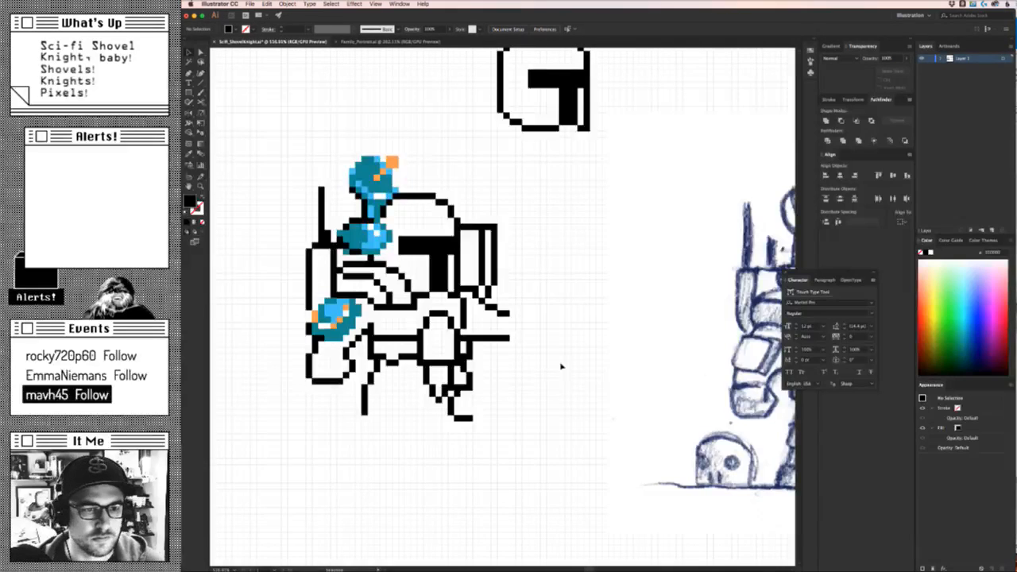
{"action": "mouse_move", "coordinate": [539, 433]}
{"action": "left_mouse_down"}
{"action": "mouse_move", "coordinate": [424, 465]}
{"action": "mouse_move", "coordinate": [302, 451]}
{"action": "mouse_move", "coordinate": [529, 454]}
{"action": "left_mouse_up"}
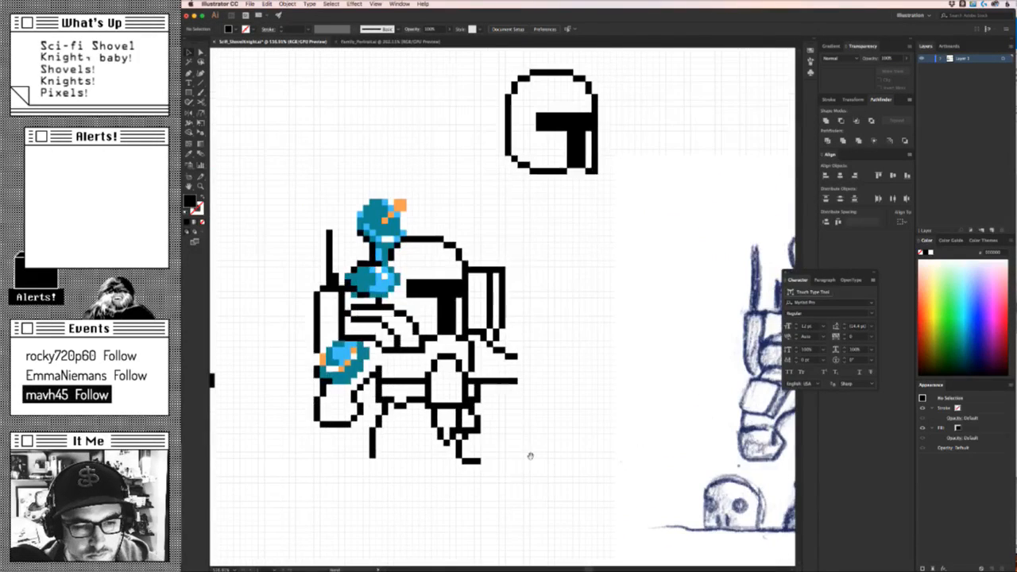
Trim one pixel off the far arm's line ends and place a copy of the far pack's outer vertical edge beside the arm.
{"action": "mouse_move", "coordinate": [520, 354]}
{"action": "left_mouse_down"}
{"action": "mouse_move", "coordinate": [478, 365]}
{"action": "mouse_move", "coordinate": [483, 340]}
{"action": "mouse_move", "coordinate": [488, 366]}
{"action": "left_mouse_up"}
{"action": "key", "text": "alt+Right"}
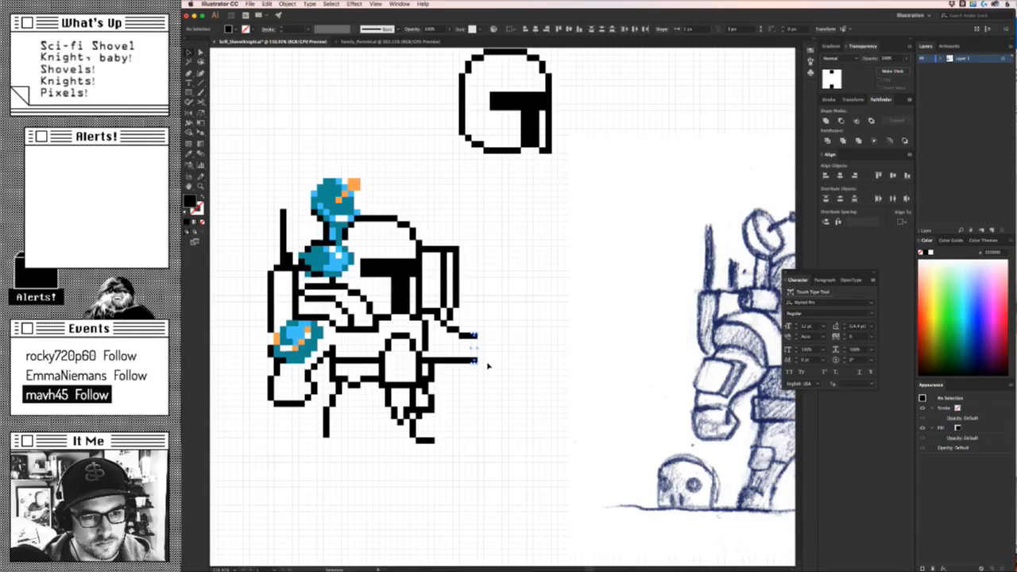
{"action": "key", "text": "a"}
{"action": "left_click_drag", "start_coordinate": [480, 227], "coordinate": [456, 309]}
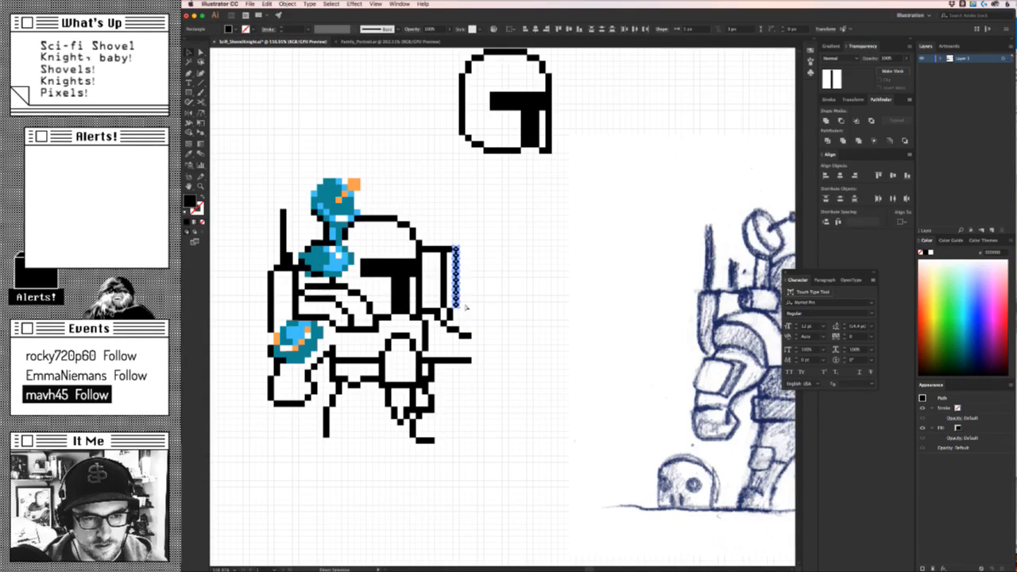
{"action": "key", "text": "Right"}
{"action": "key", "text": "Right"}
{"action": "key", "text": "Right"}
{"action": "key", "text": "Right"}
{"action": "key", "text": "Right"}
{"action": "key", "text": "Right"}
{"action": "key", "text": "Down"}
{"action": "key", "text": "Down"}
{"action": "key", "text": "Down"}
{"action": "key", "text": "Down"}
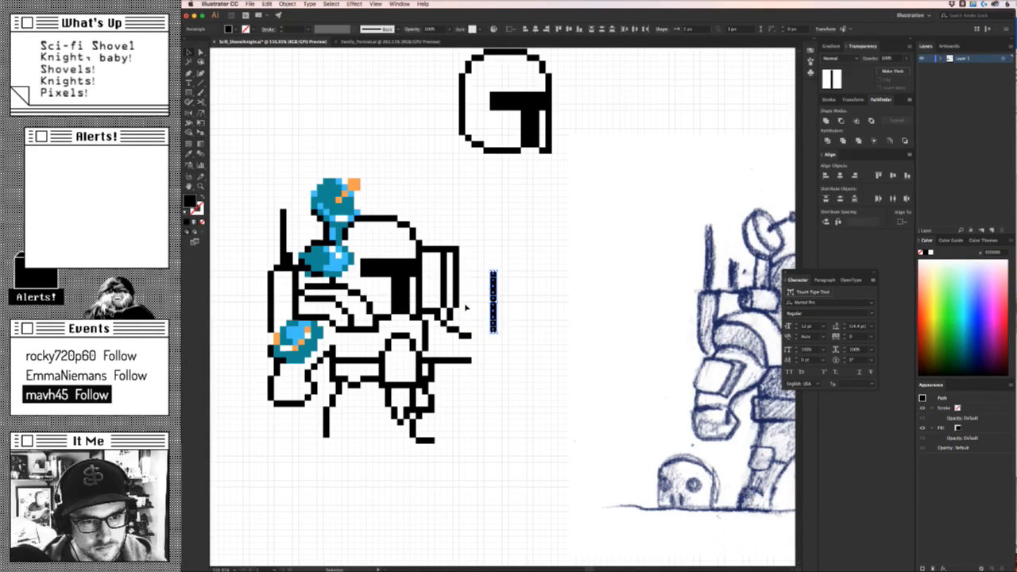
{"action": "key", "text": "Left"}
{"action": "key", "text": "Left"}
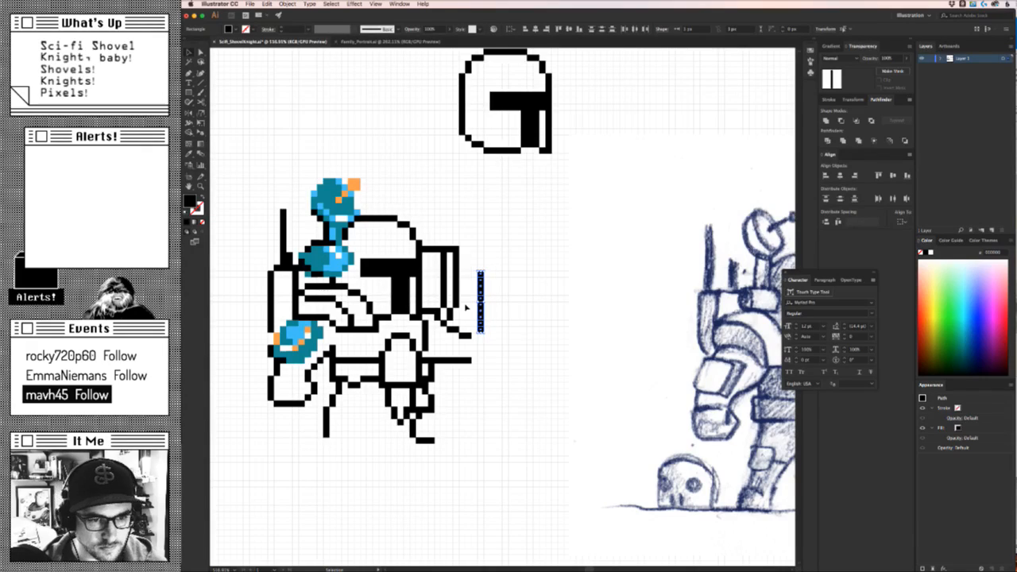
Place a second copy of the vertical segment directly below the first, stepped one pixel left against the far arm's line ends.
{"action": "key", "text": "z"}
{"action": "left_click_drag", "start_coordinate": [561, 326], "coordinate": [603, 333]}
{"action": "key", "text": "Down"}
{"action": "key", "text": "Down"}
{"action": "key", "text": "Down"}
{"action": "key", "text": "Down"}
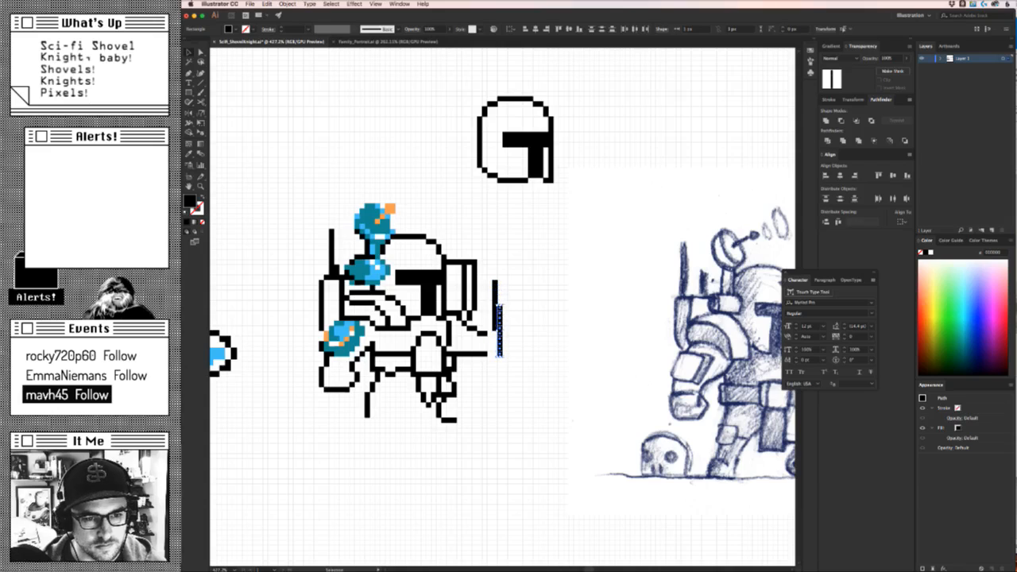
{"action": "key", "text": "Down"}
{"action": "key", "text": "Down"}
{"action": "key", "text": "Down"}
{"action": "key", "text": "Down"}
{"action": "key", "text": "Left"}
{"action": "key", "text": "Left"}
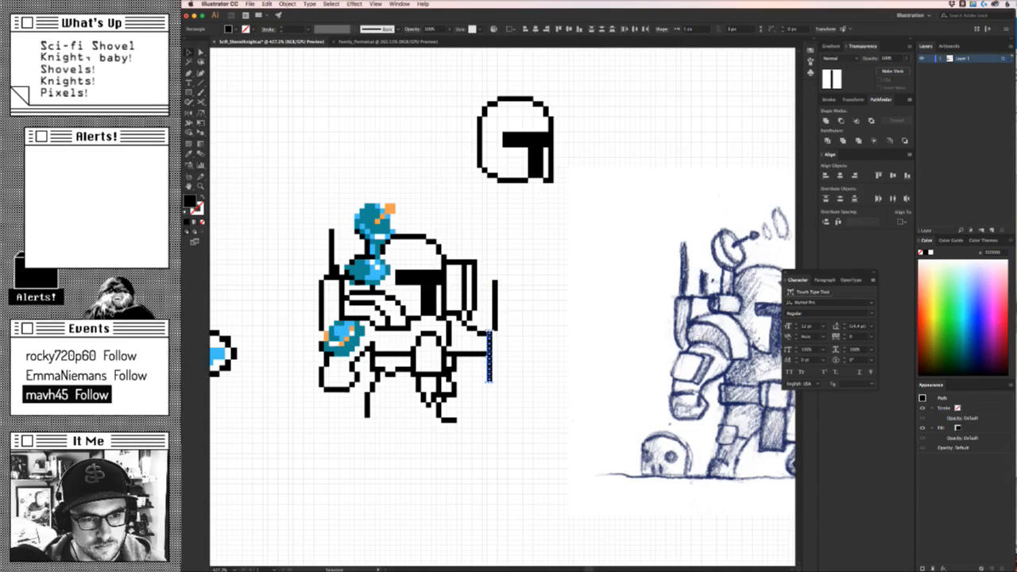
Add a third shaft segment below, stepped one more pixel left, and delete its lowest pixels to shorten it.
{"action": "key", "text": "Down"}
{"action": "key", "text": "Down"}
{"action": "key", "text": "Down"}
{"action": "key", "text": "Down"}
{"action": "key", "text": "Down"}
{"action": "key", "text": "Down"}
{"action": "key", "text": "Down"}
{"action": "key", "text": "Down"}
{"action": "key", "text": "Down"}
{"action": "key", "text": "Down"}
{"action": "key", "text": "Down"}
{"action": "key", "text": "Down"}
{"action": "key", "text": "Down"}
{"action": "key", "text": "Down"}
{"action": "key", "text": "Down"}
{"action": "key", "text": "Down"}
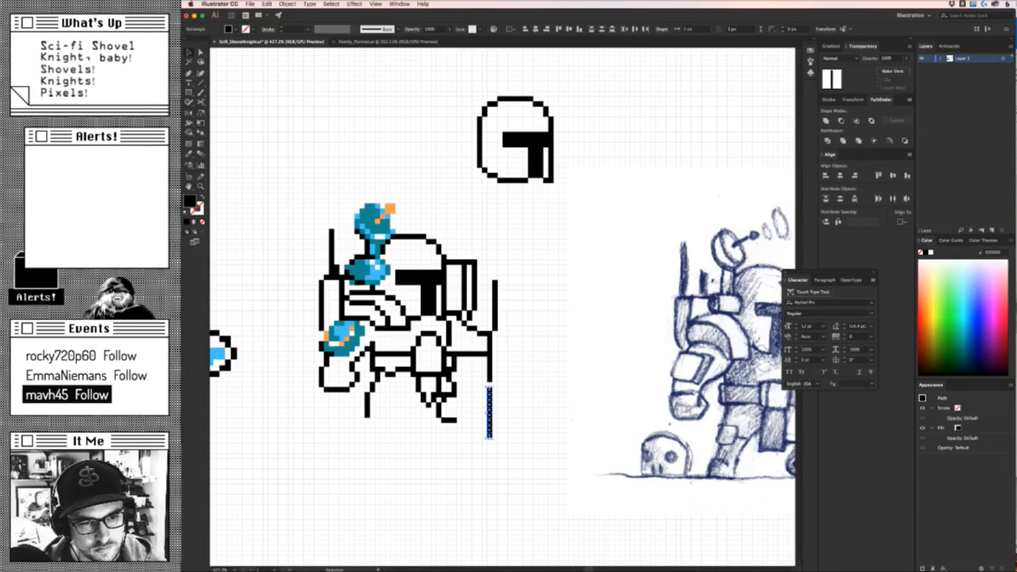
{"action": "key", "text": "Left"}
{"action": "key", "text": "Up"}
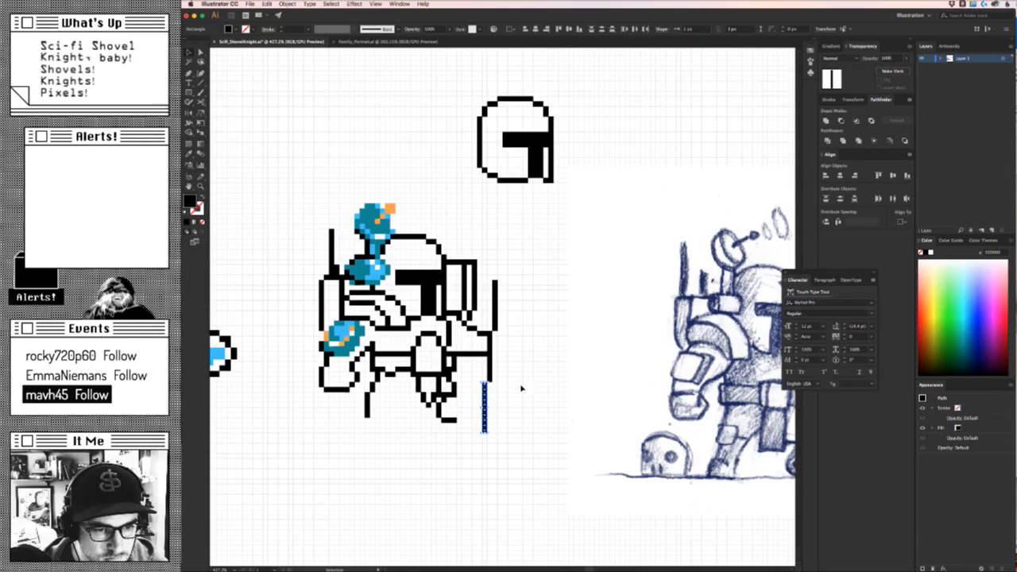
{"action": "left_click", "coordinate": [501, 446]}
{"action": "left_click", "coordinate": [484, 422]}
{"action": "key", "text": "Delete"}
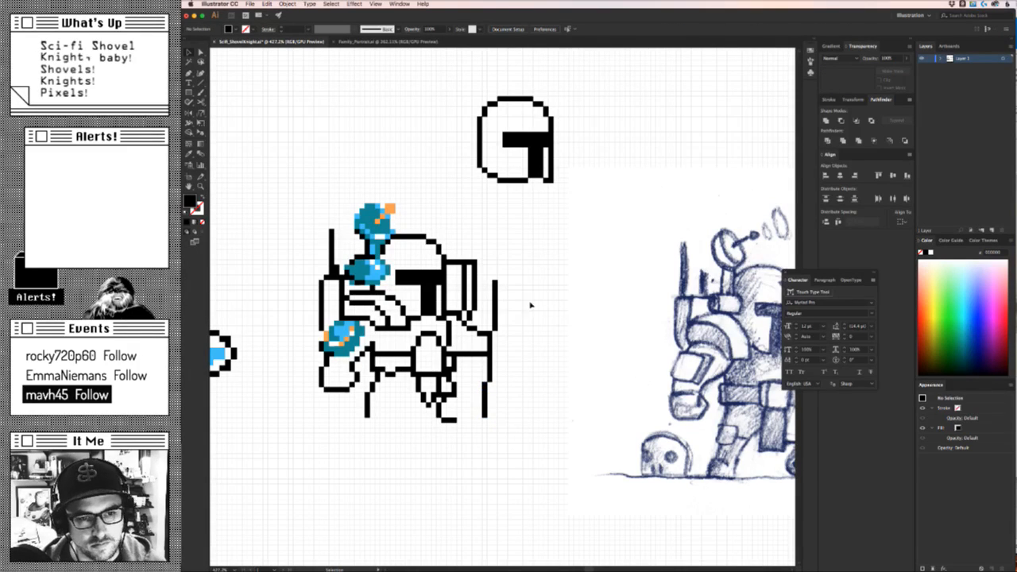
Add another shaft segment above the first one, stepped one pixel right.
{"action": "left_click_drag", "start_coordinate": [529, 319], "coordinate": [571, 309]}
{"action": "left_click_drag", "start_coordinate": [553, 263], "coordinate": [538, 317]}
{"action": "key", "text": "Up"}
{"action": "key", "text": "Up"}
{"action": "key", "text": "Right"}
{"action": "key", "text": "Up"}
{"action": "key", "text": "Up"}
{"action": "key", "text": "Up"}
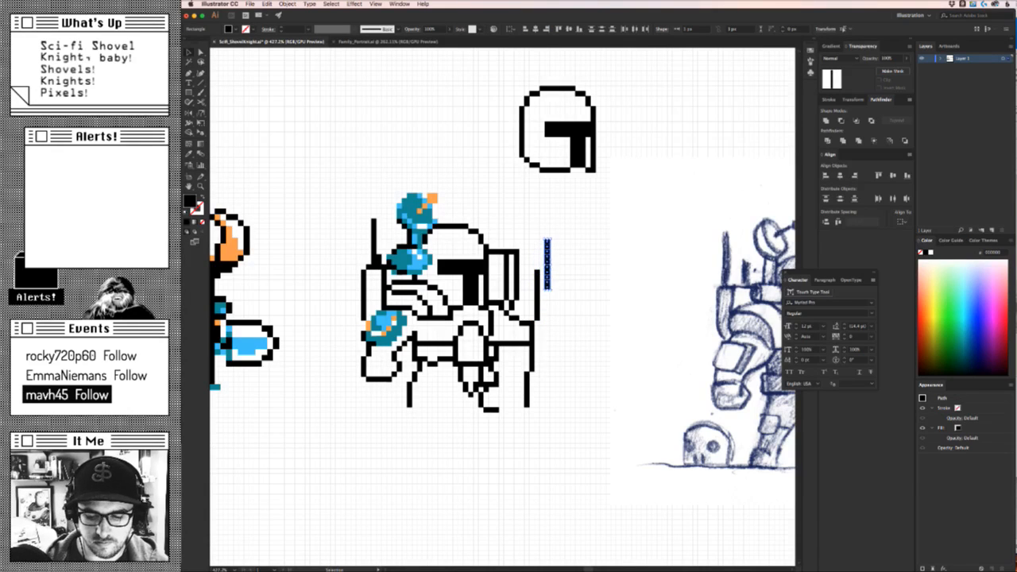
{"action": "key", "text": "Up"}
{"action": "key", "text": "Down"}
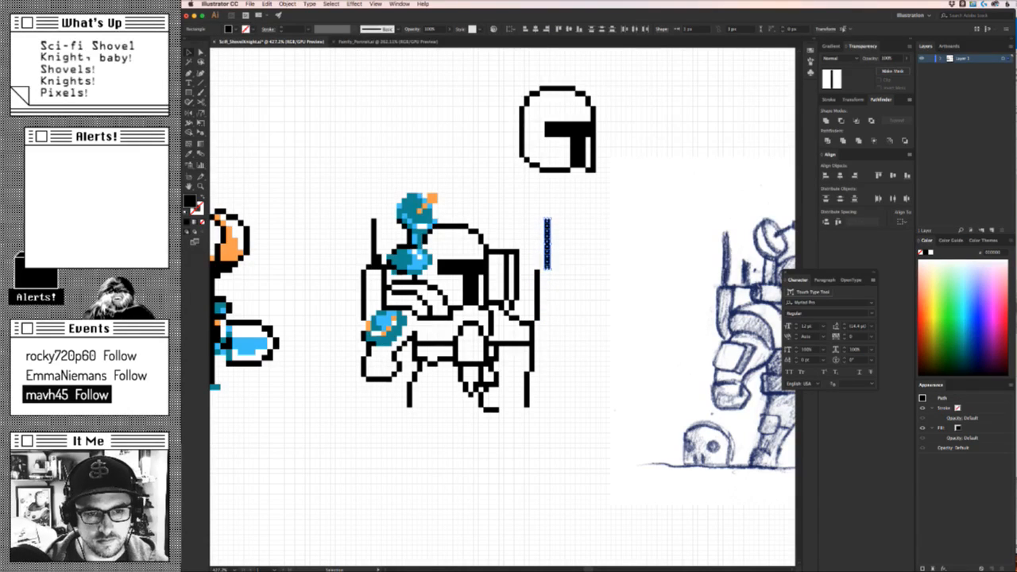
{"action": "key", "text": "Left"}
Delete the upper pixels of the topmost shaft segment so only a short piece remains.
{"action": "left_click", "coordinate": [571, 258]}
{"action": "left_click_drag", "start_coordinate": [579, 276], "coordinate": [521, 302]}
{"action": "left_click", "coordinate": [453, 260]}
{"action": "key", "text": "Delete"}
{"action": "scroll", "coordinate": [520, 275], "scroll_direction": "up", "scroll_amount": 4}
{"action": "left_click_drag", "start_coordinate": [500, 246], "coordinate": [475, 268]}
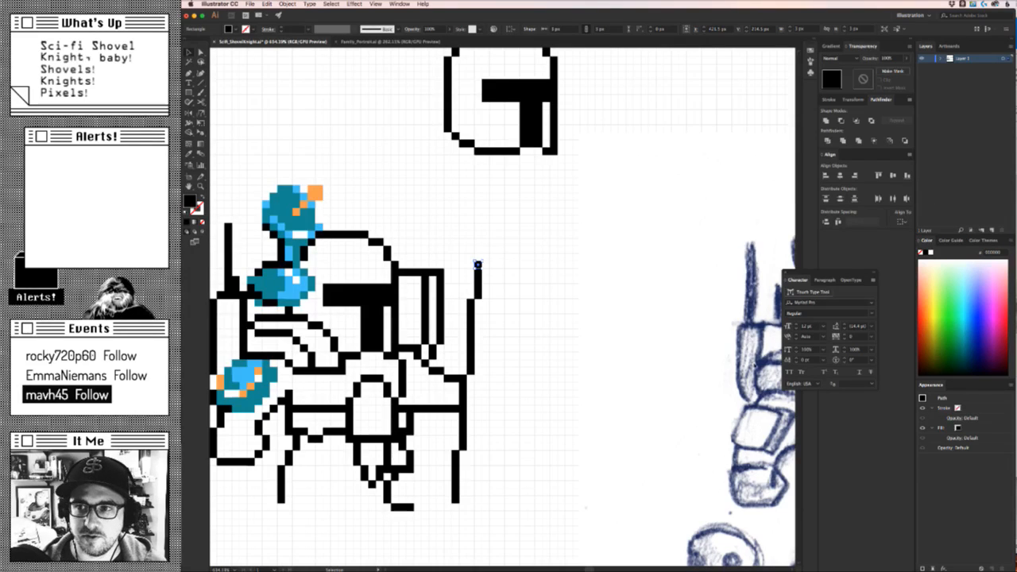
{"action": "key", "text": "super+t"}
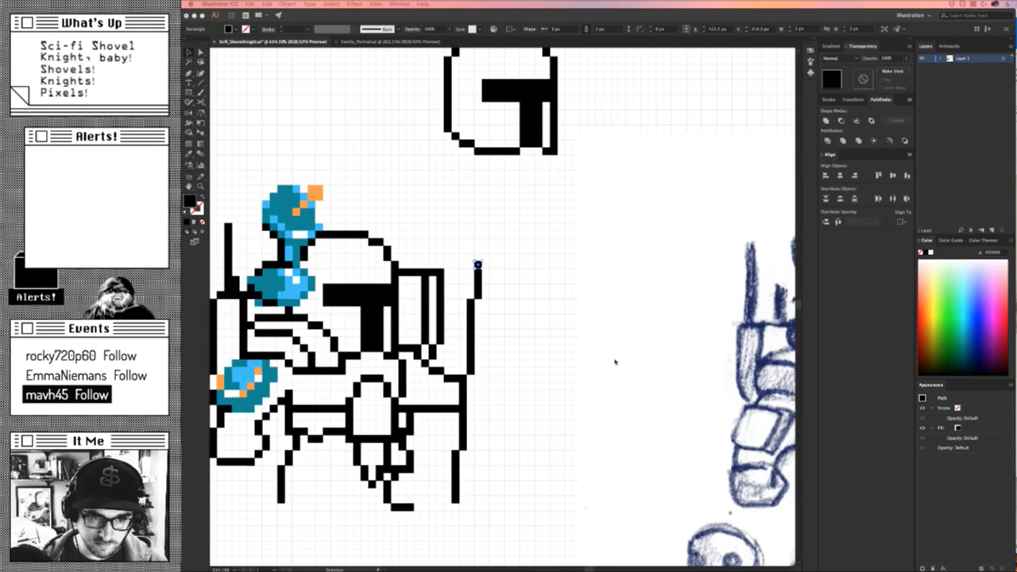
{"action": "left_click", "coordinate": [615, 362]}
{"action": "left_click", "coordinate": [497, 241]}
Copy the shaft's top pixel three times leftward and raise the resulting three-pixel line by one pixel.
{"action": "left_click_drag", "start_coordinate": [500, 253], "coordinate": [550, 262]}
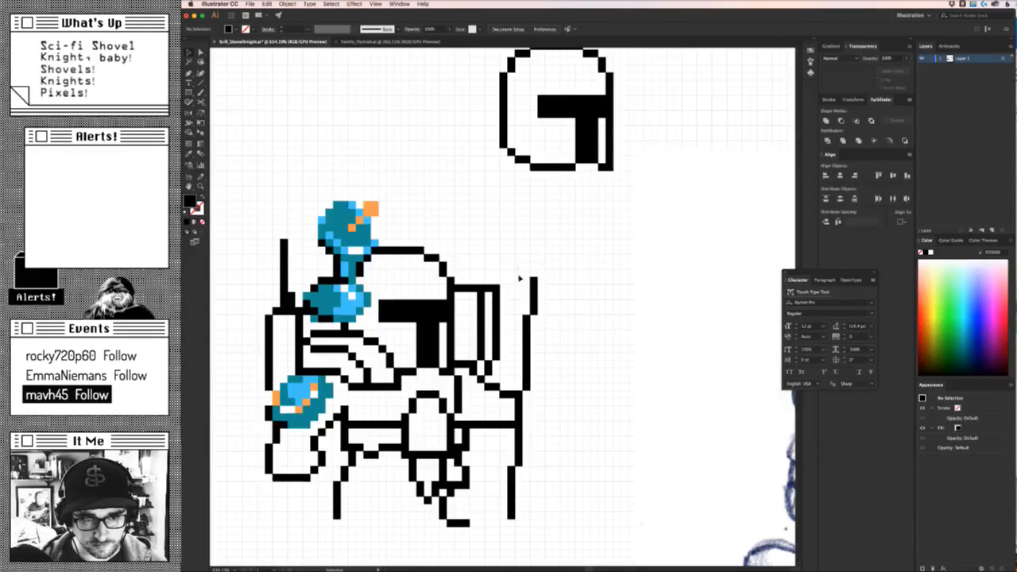
{"action": "left_click", "coordinate": [533, 280]}
{"action": "key", "text": "alt+Left"}
{"action": "key", "text": "alt+Left"}
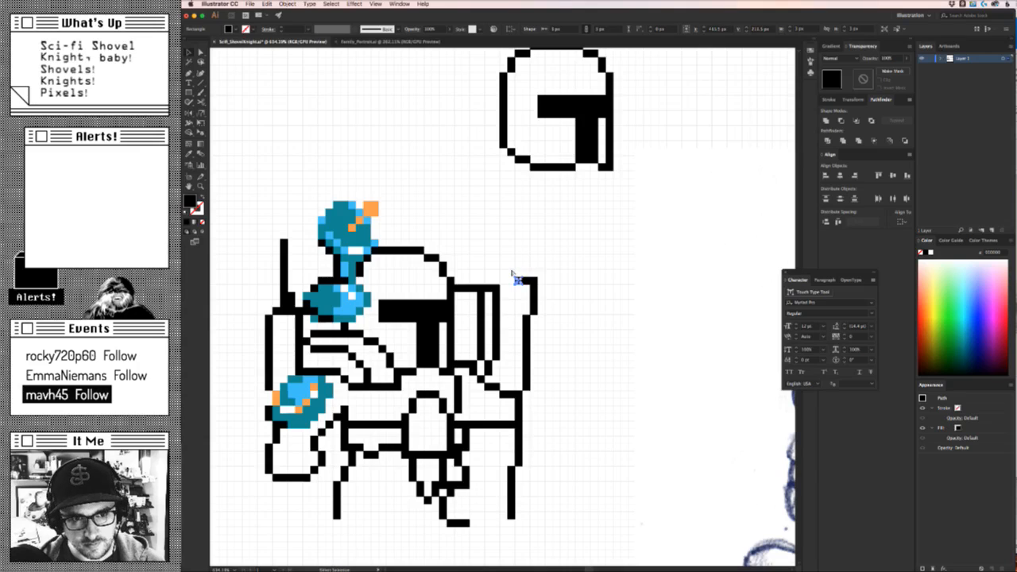
{"action": "key", "text": "alt+Left"}
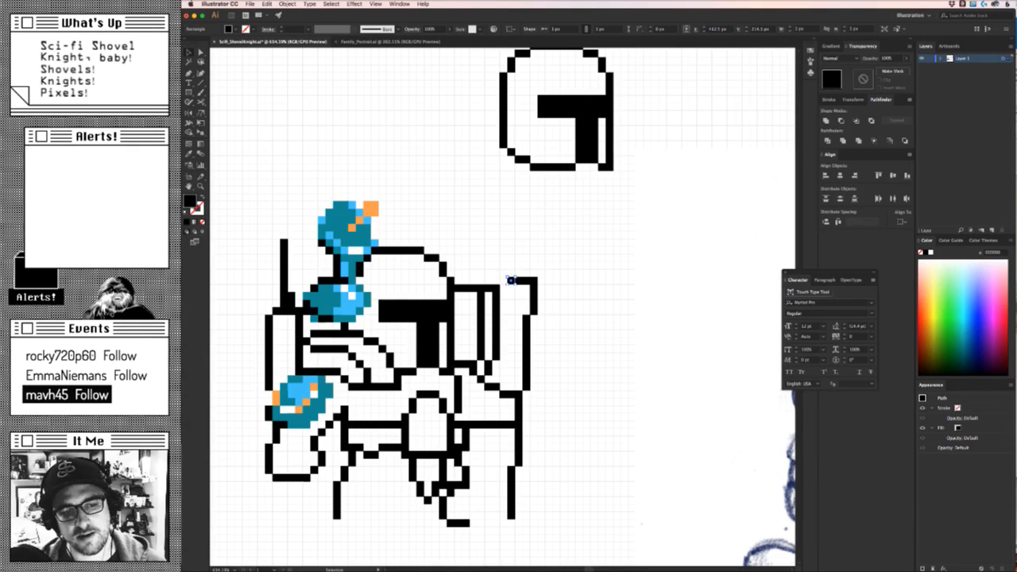
{"action": "key", "text": "b"}
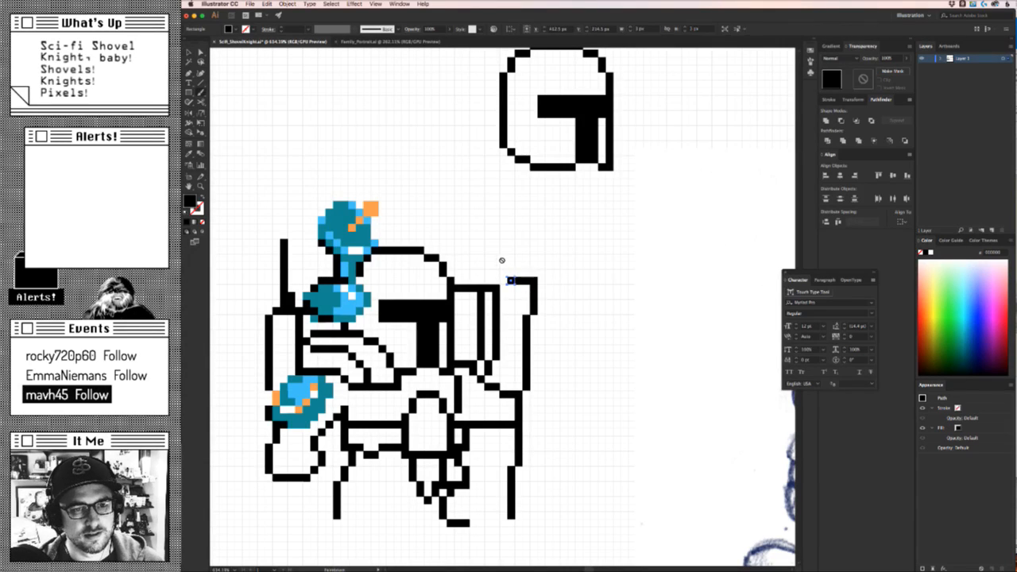
{"action": "key", "text": "v"}
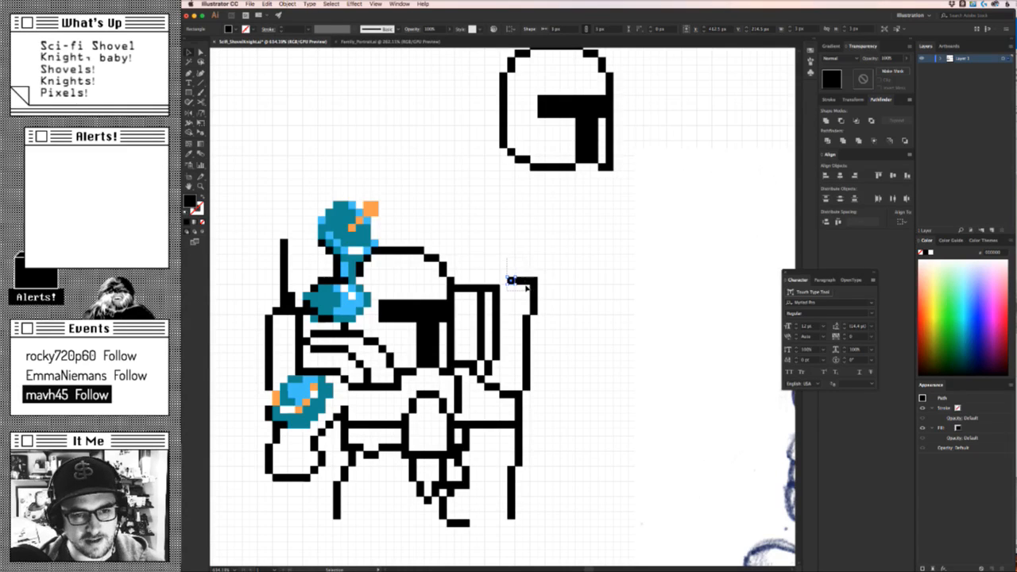
{"action": "left_click_drag", "start_coordinate": [525, 285], "coordinate": [525, 287]}
{"action": "key", "text": "Up"}
Copy the three-pixel line to the other side of the shaft, one pixel lower, leaving a one-pixel gap beside the shaft.
{"action": "key", "text": "super+c"}
{"action": "key", "text": "super+f"}
{"action": "key", "text": "Right"}
{"action": "key", "text": "Right"}
{"action": "key", "text": "Right"}
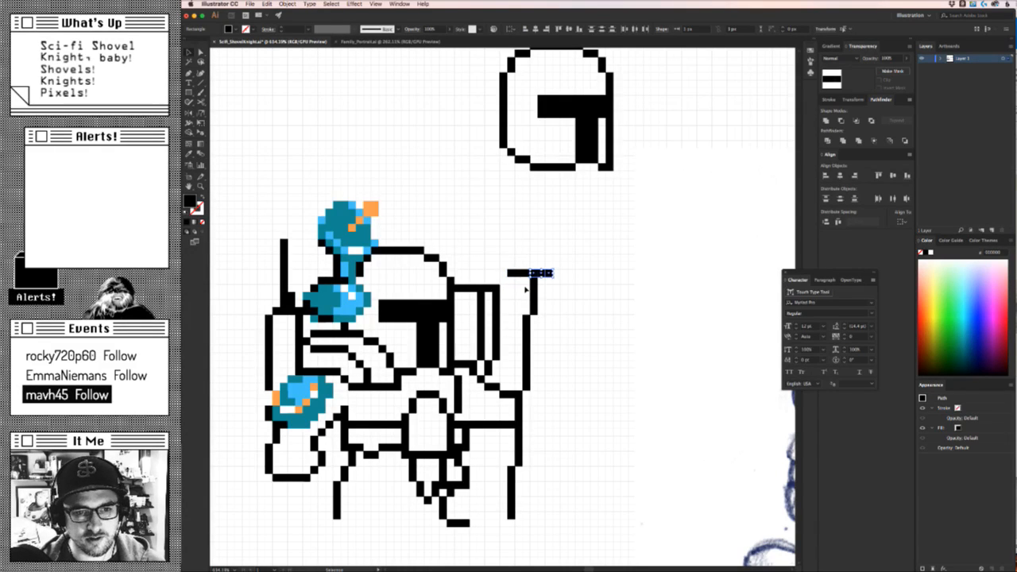
{"action": "key", "text": "Down"}
{"action": "key", "text": "Right"}
{"action": "key", "text": "Down"}
{"action": "key", "text": "Up"}
{"action": "key", "text": "Right"}
{"action": "key", "text": "Left"}
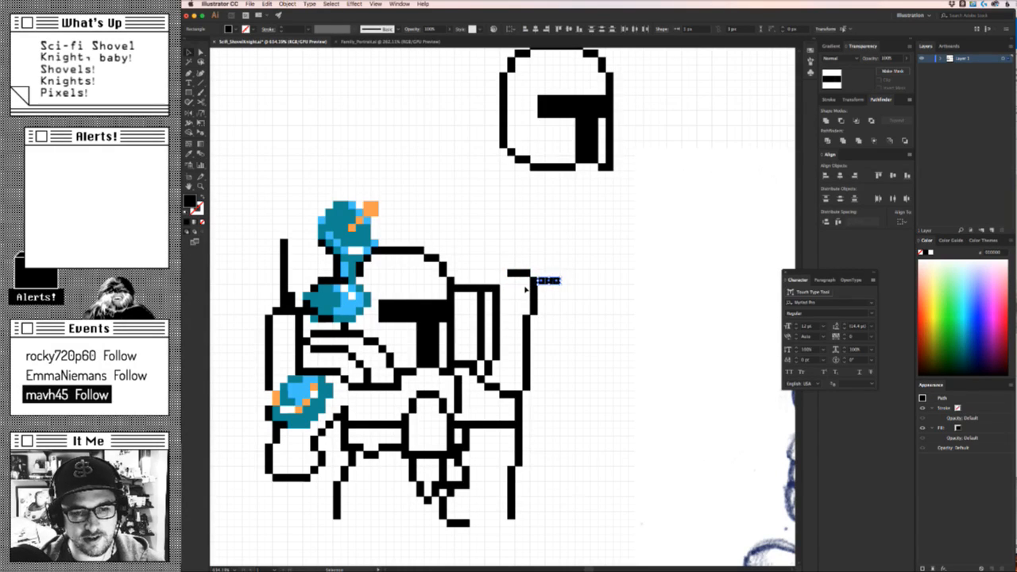
{"action": "key", "text": "Right"}
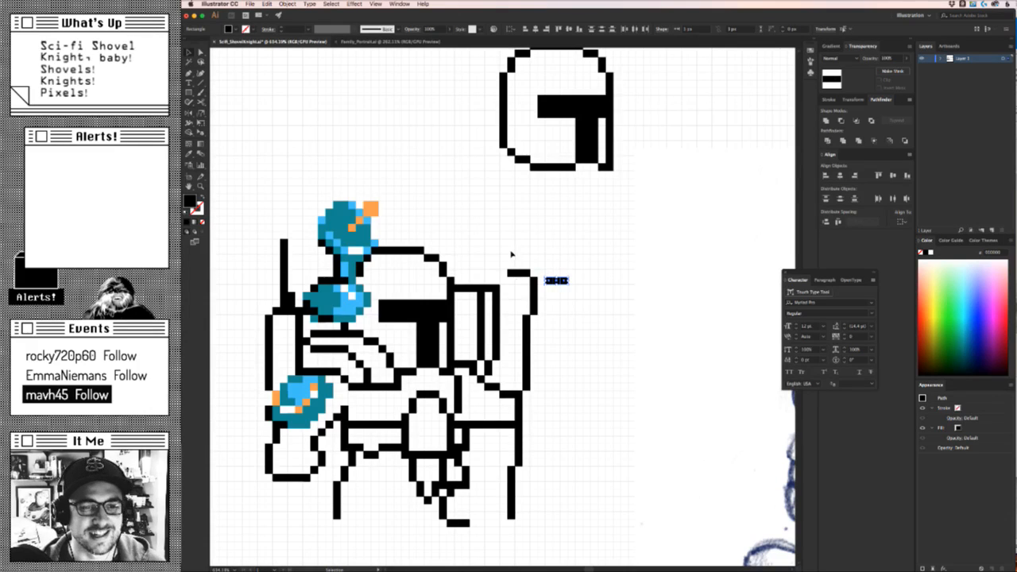
Outline the shovel's crossbar with copied pixels around its left end, stepped upper edge and right end, and back along the right half's underside.
{"action": "left_click", "coordinate": [502, 272]}
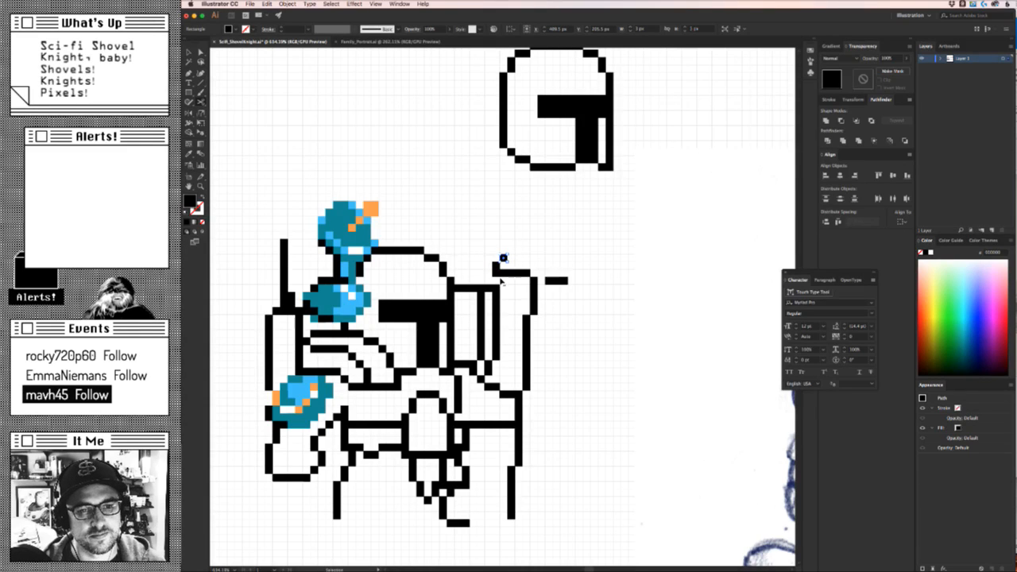
{"action": "left_click_drag", "start_coordinate": [503, 259], "coordinate": [593, 273]}
{"action": "key", "text": "alt+Down"}
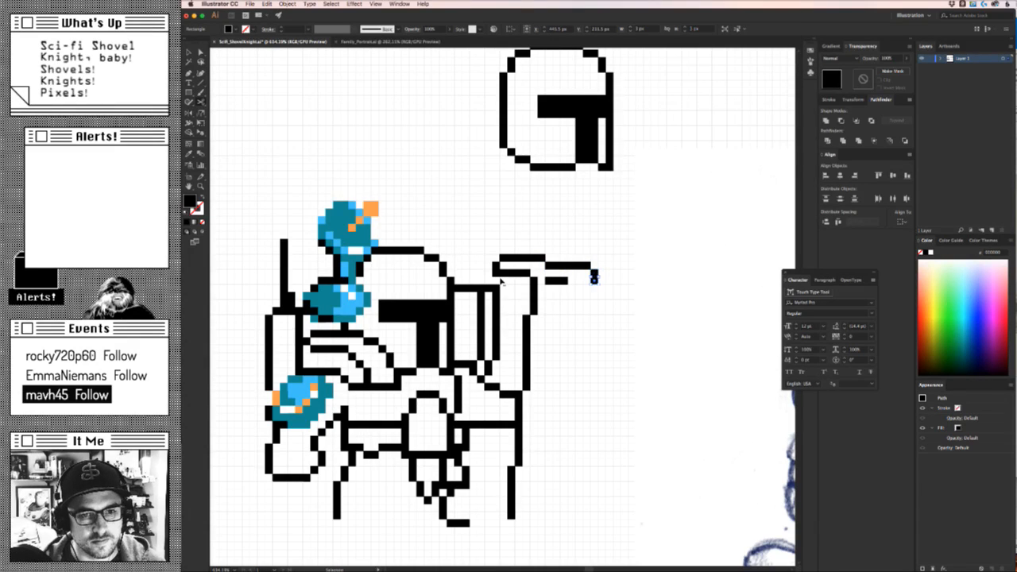
{"action": "key", "text": "Left"}
{"action": "key", "text": "Right"}
{"action": "key", "text": "alt+Left"}
{"action": "key", "text": "alt+Left"}
{"action": "key", "text": "alt+Left"}
{"action": "key", "text": "alt+Left"}
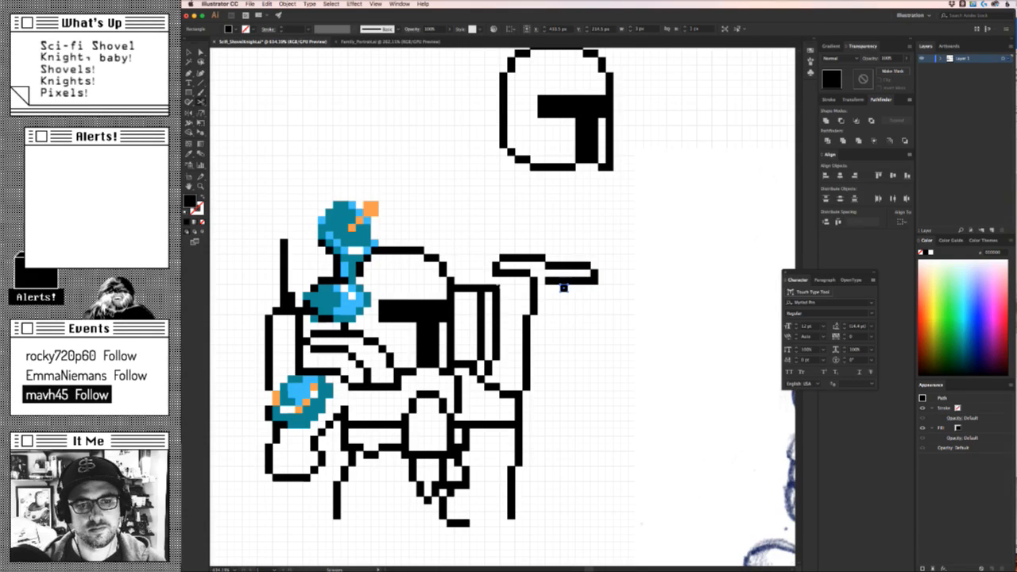
{"action": "left_click", "coordinate": [563, 292]}
Place pixels at the crossbar's middle step to join its two offset halves.
{"action": "key", "text": "z"}
{"action": "left_click_drag", "start_coordinate": [561, 355], "coordinate": [547, 317]}
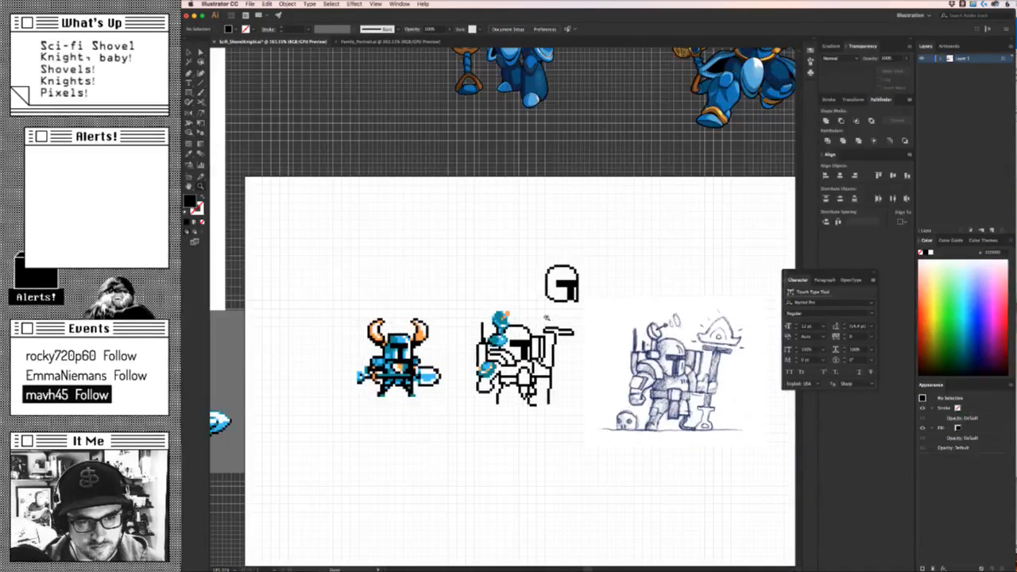
{"action": "left_click_drag", "start_coordinate": [559, 413], "coordinate": [521, 417]}
{"action": "left_click_drag", "start_coordinate": [505, 369], "coordinate": [515, 298]}
{"action": "left_click", "coordinate": [492, 250]}
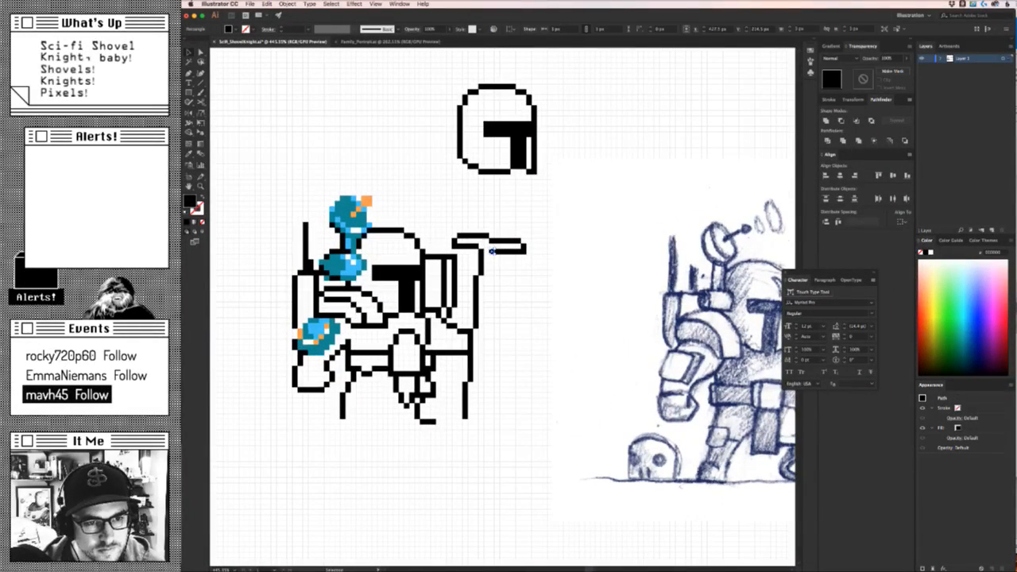
{"action": "left_click_drag", "start_coordinate": [492, 251], "coordinate": [497, 244]}
{"action": "left_click", "coordinate": [514, 280]}
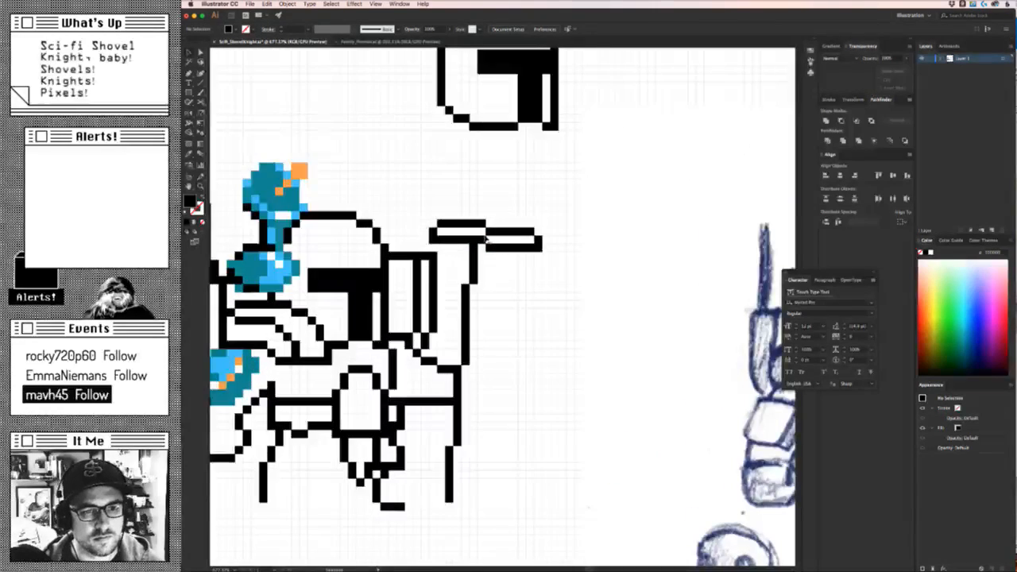
{"action": "left_click_drag", "start_coordinate": [517, 300], "coordinate": [464, 391]}
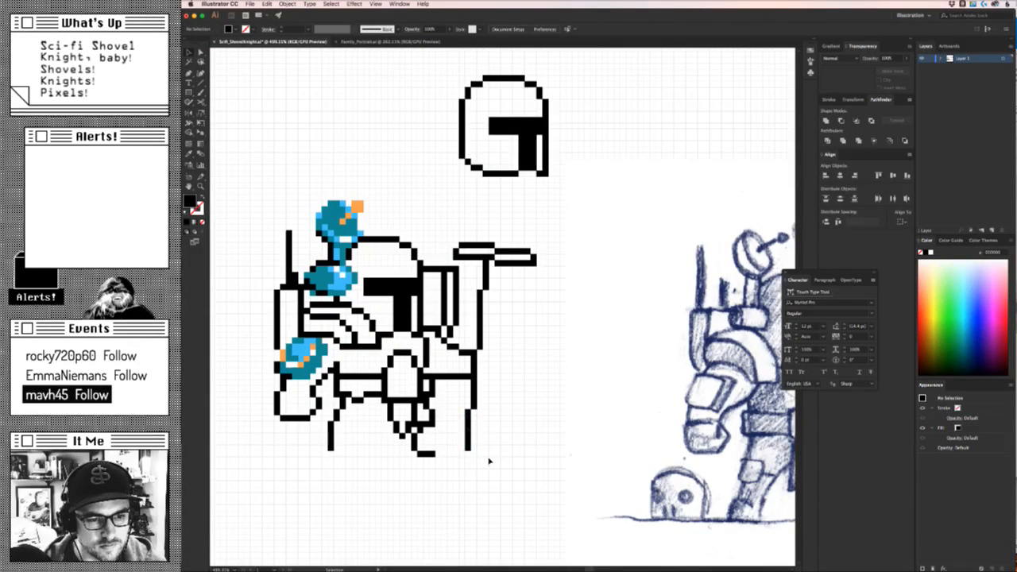
Duplicate all segments of the shaft's stepped edge and place the copy two pixels right as the opposite edge.
{"action": "left_click_drag", "start_coordinate": [458, 410], "coordinate": [508, 411]}
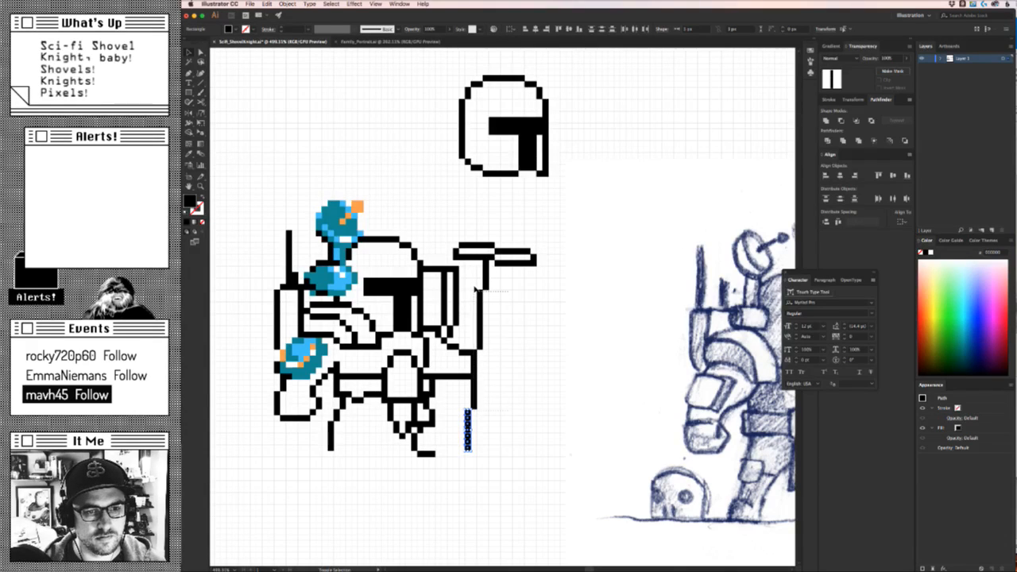
{"action": "left_click", "coordinate": [475, 290], "text": "shift"}
{"action": "left_click", "coordinate": [485, 280], "text": "shift"}
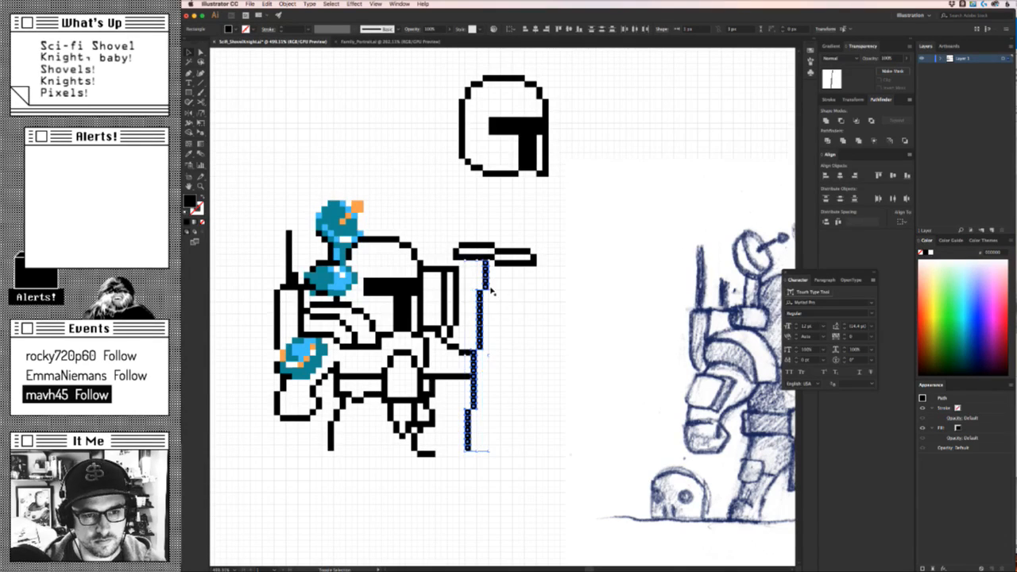
{"action": "key", "text": "a"}
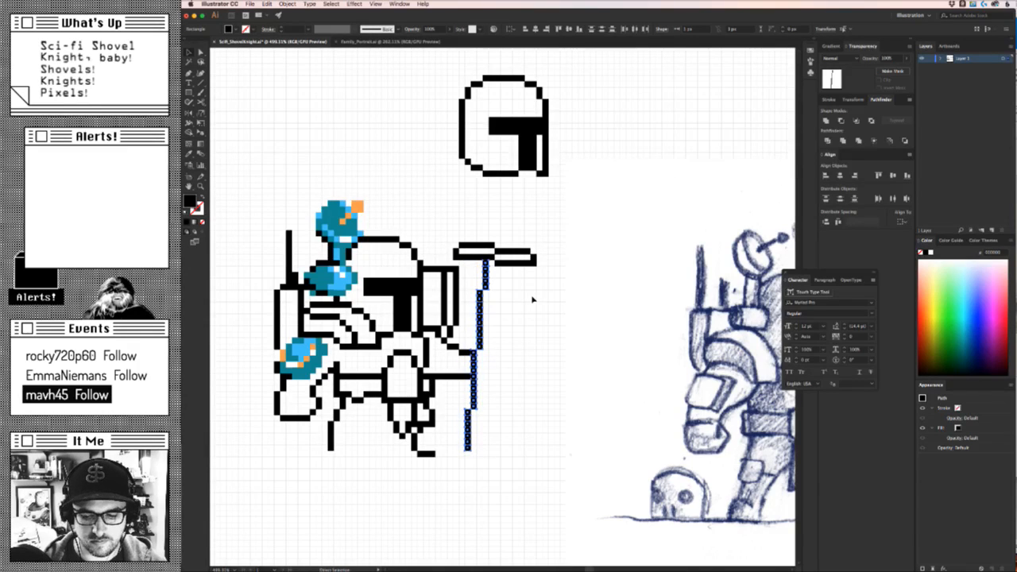
{"action": "key", "text": "v"}
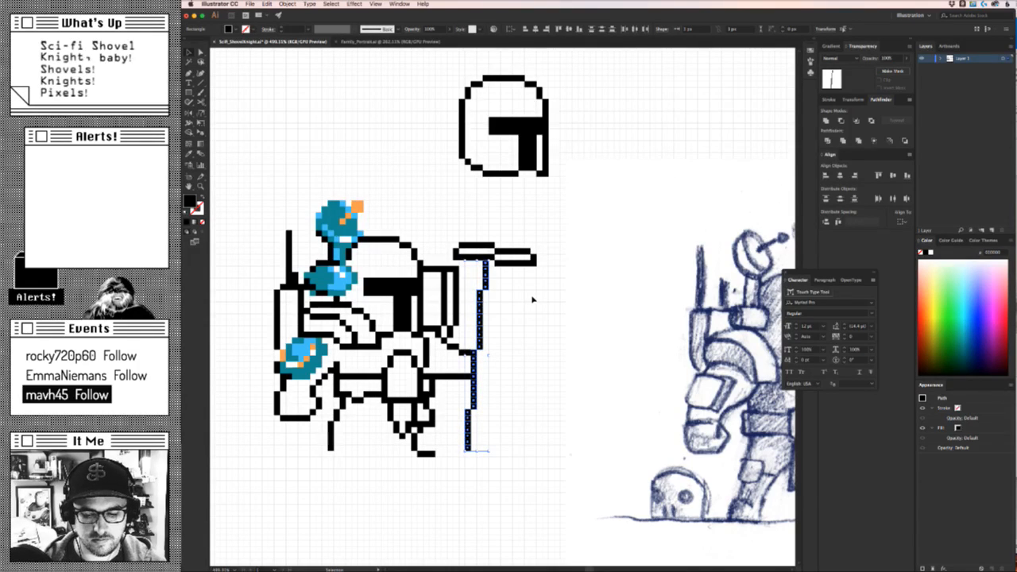
{"action": "key", "text": "Right"}
{"action": "key", "text": "Right"}
{"action": "key", "text": "Right"}
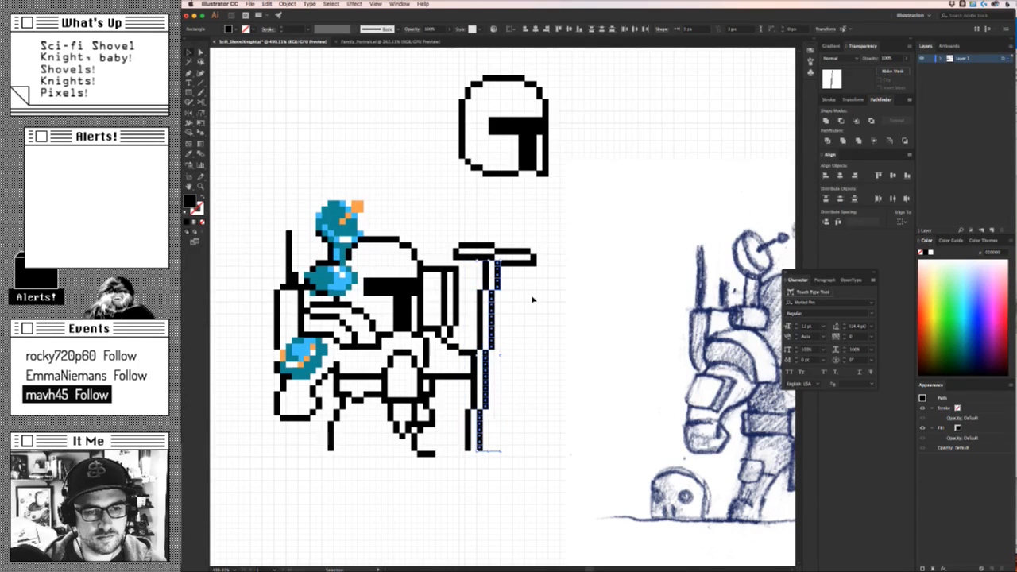
{"action": "key", "text": "Right"}
{"action": "key", "text": "Right"}
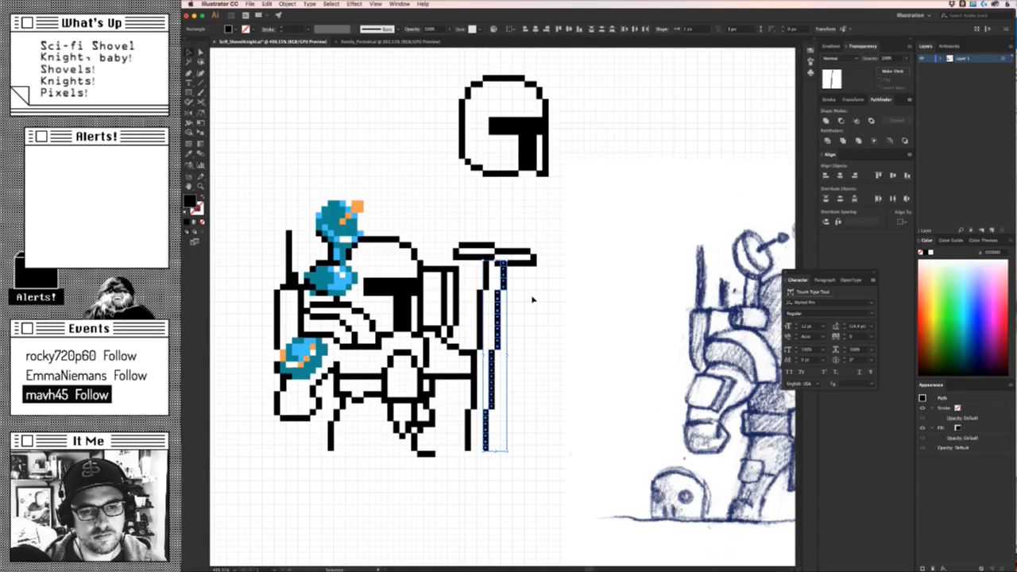
{"action": "key", "text": "Left"}
{"action": "key", "text": "Left"}
{"action": "left_click", "coordinate": [527, 296]}
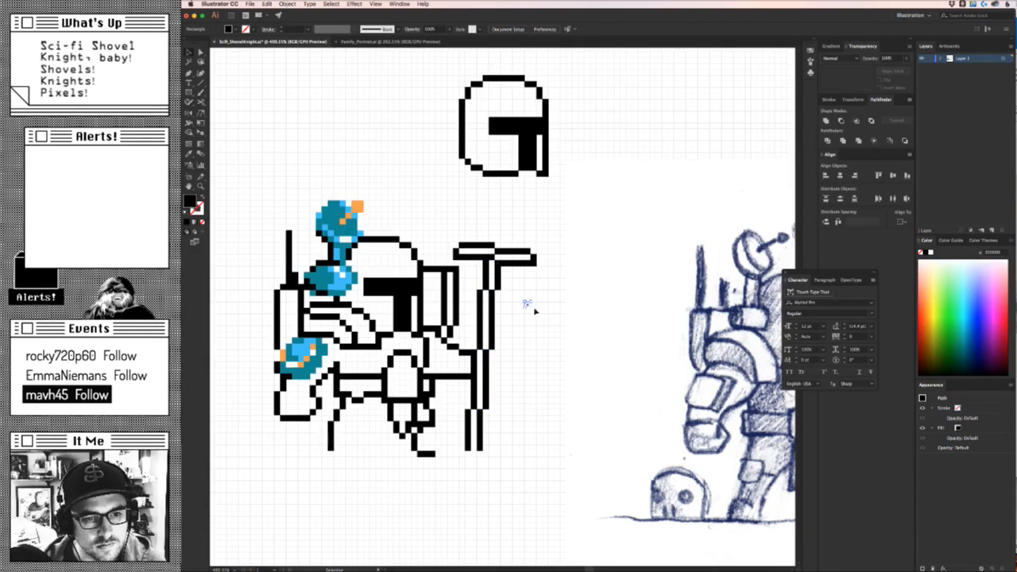
Move one pixel at each of the two upper steps of the shovel shaft's right edge one pixel outward.
{"action": "left_click_drag", "start_coordinate": [551, 336], "coordinate": [414, 432]}
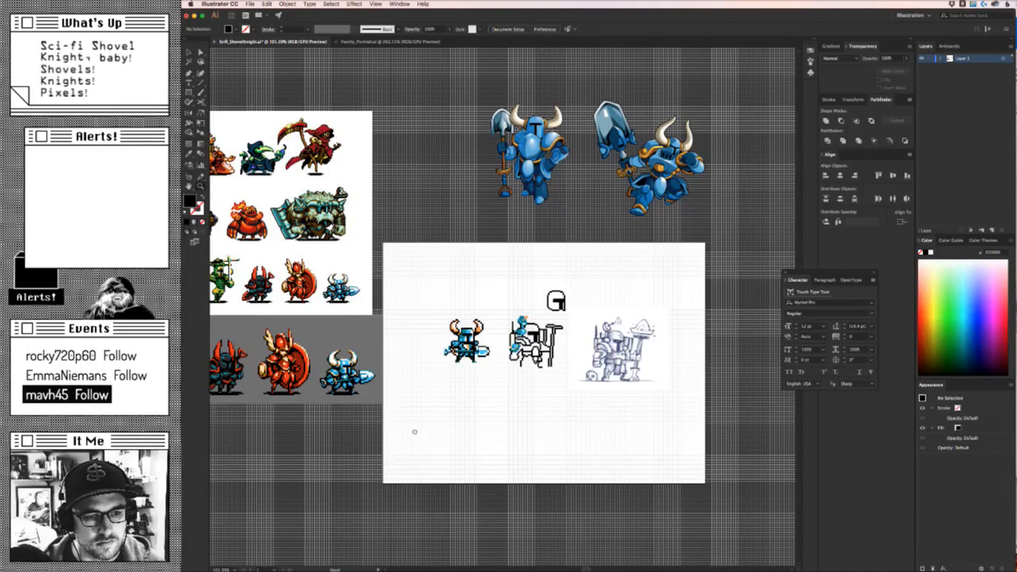
{"action": "left_click_drag", "start_coordinate": [506, 404], "coordinate": [552, 407]}
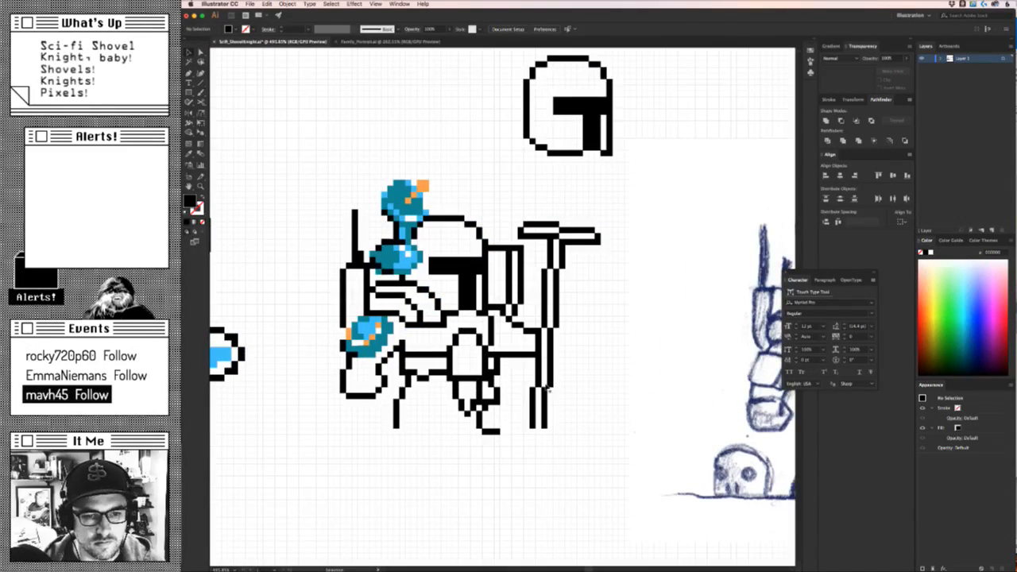
{"action": "left_click", "coordinate": [556, 329]}
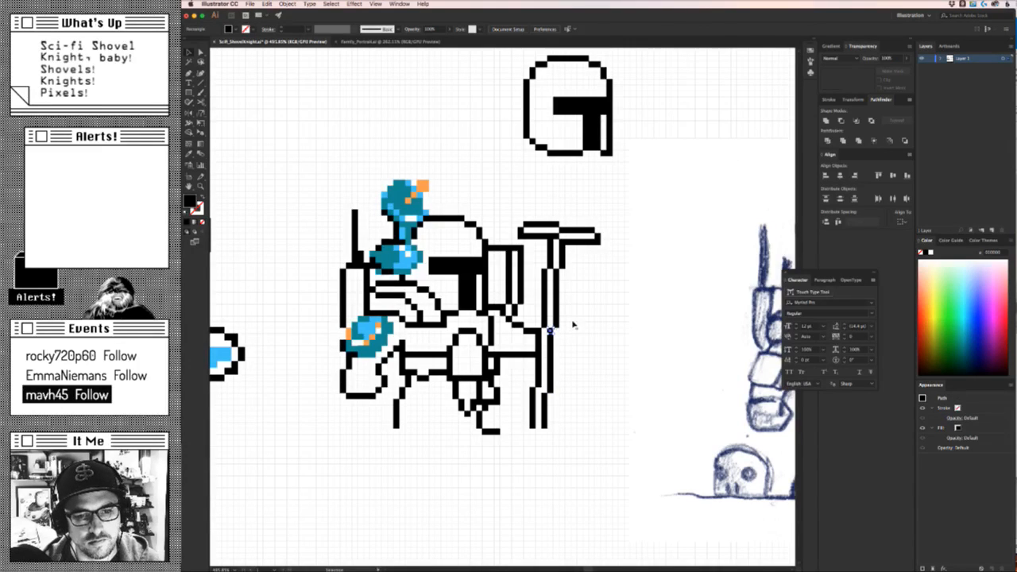
{"action": "left_click", "coordinate": [592, 280]}
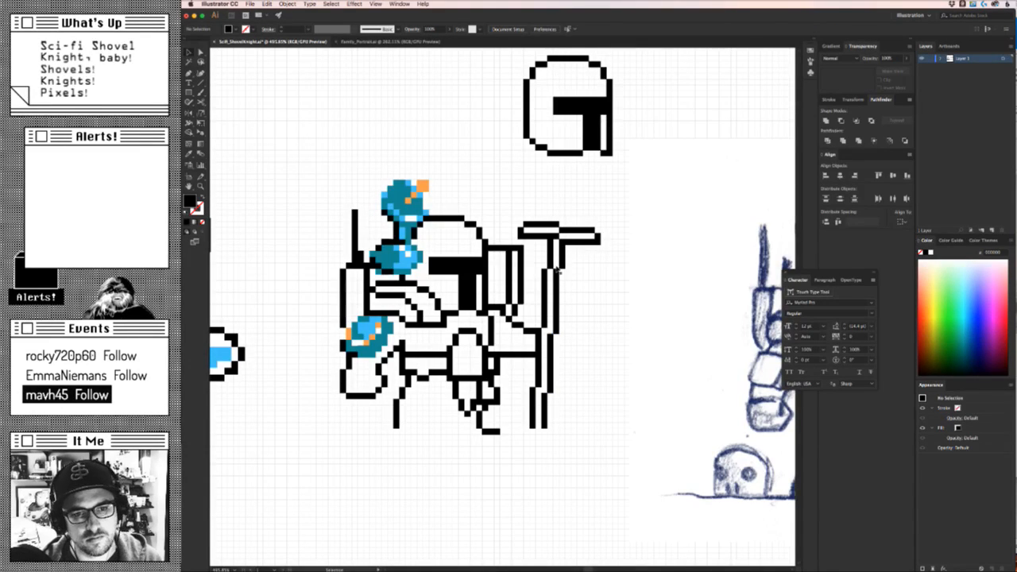
{"action": "left_click_drag", "start_coordinate": [557, 270], "coordinate": [562, 271]}
{"action": "left_click", "coordinate": [604, 304]}
{"action": "key", "text": "x"}
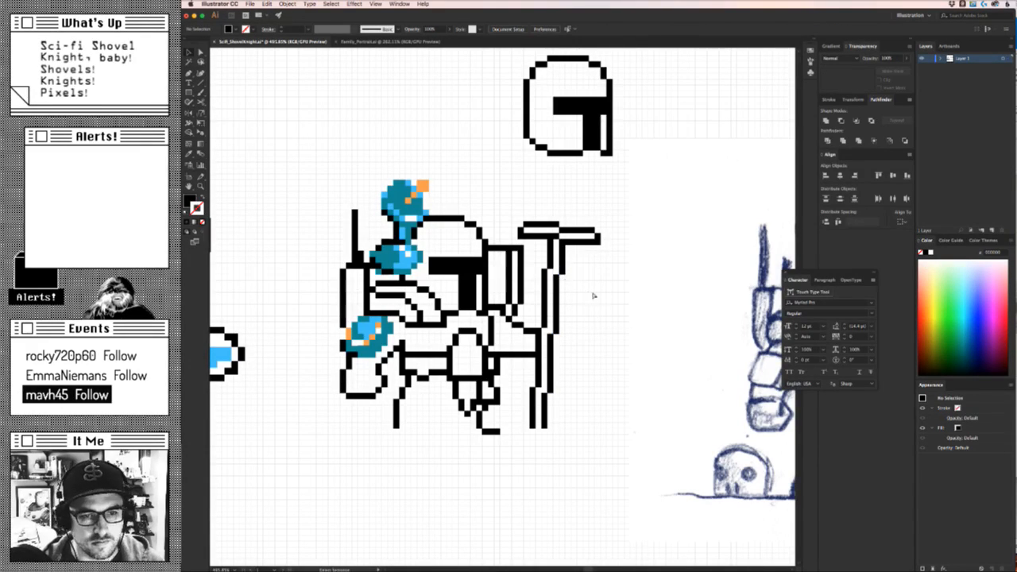
Try moving both bottom segments of the shovel's shaft one pixel right, in line with the segments above.
{"action": "key", "text": "z"}
{"action": "left_click_drag", "start_coordinate": [601, 303], "coordinate": [567, 397]}
{"action": "key", "text": "v"}
{"action": "left_click_drag", "start_coordinate": [524, 441], "coordinate": [567, 408]}
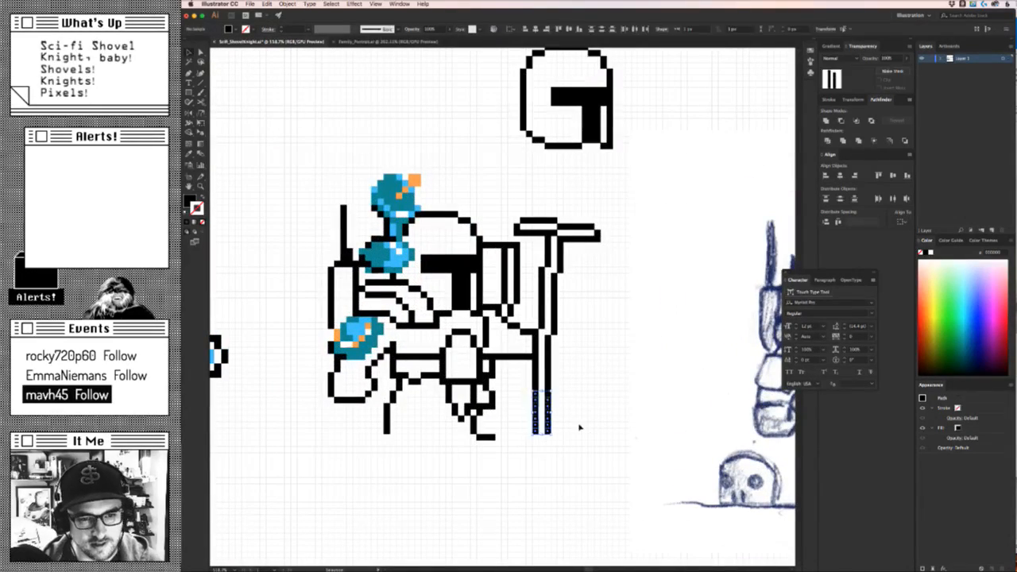
{"action": "left_click", "coordinate": [579, 428]}
{"action": "key", "text": "z"}
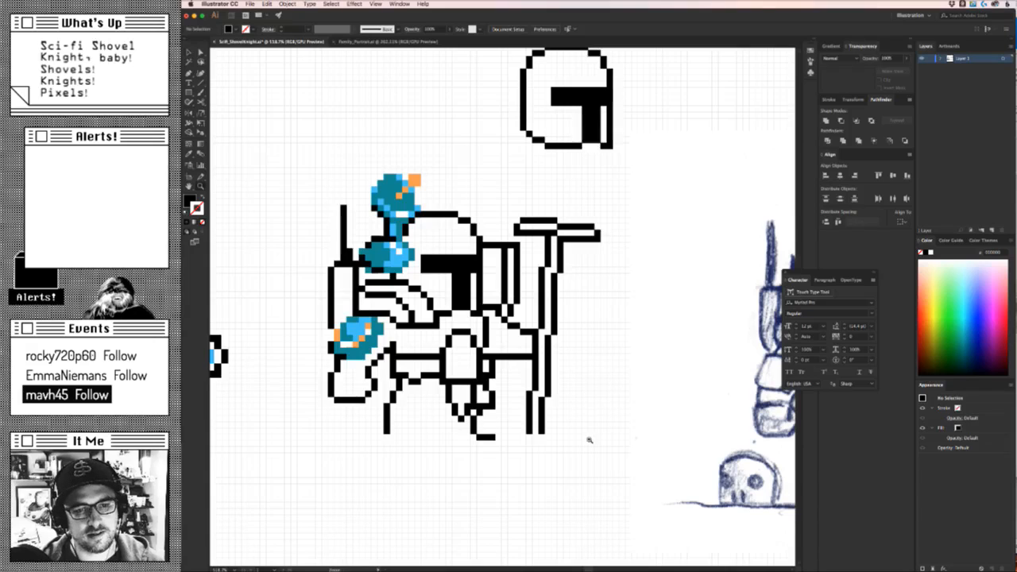
Flare the shaft's lower end outward with two diagonal pixels on each side, following the sketch.
{"action": "left_click_drag", "start_coordinate": [527, 444], "coordinate": [535, 442]}
{"action": "key", "text": "v"}
{"action": "scroll", "coordinate": [535, 442], "scroll_direction": "right", "scroll_amount": 5}
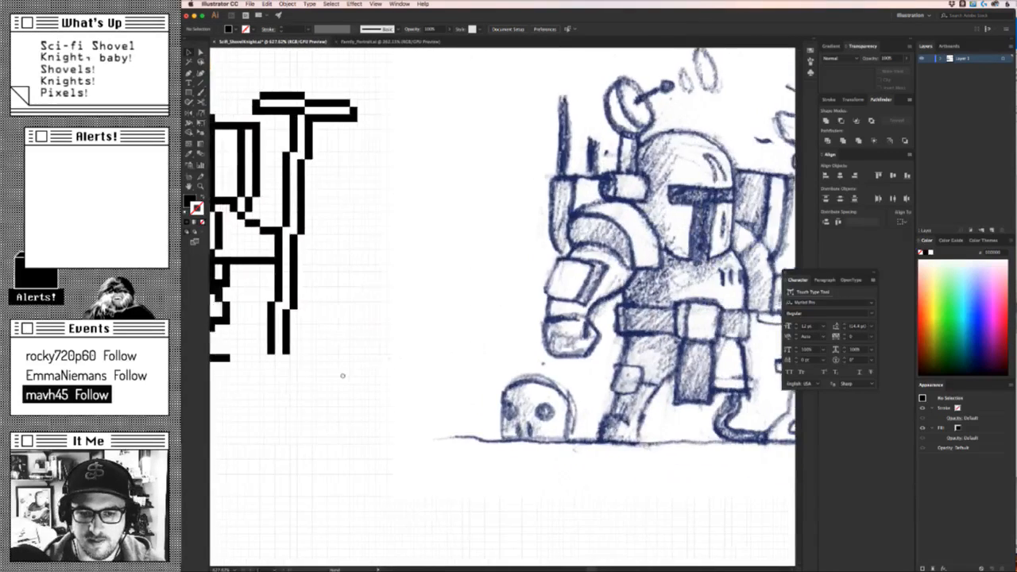
{"action": "scroll", "coordinate": [604, 400], "scroll_direction": "left", "scroll_amount": 6}
{"action": "left_click", "coordinate": [603, 395]}
{"action": "key", "text": "Left"}
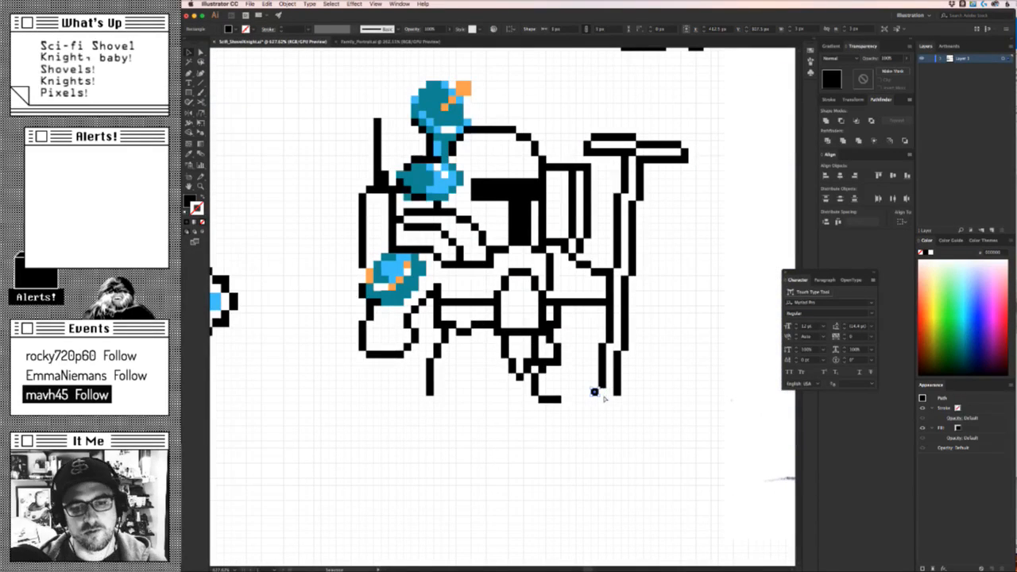
{"action": "key", "text": "alt+Left"}
{"action": "key", "text": "Down"}
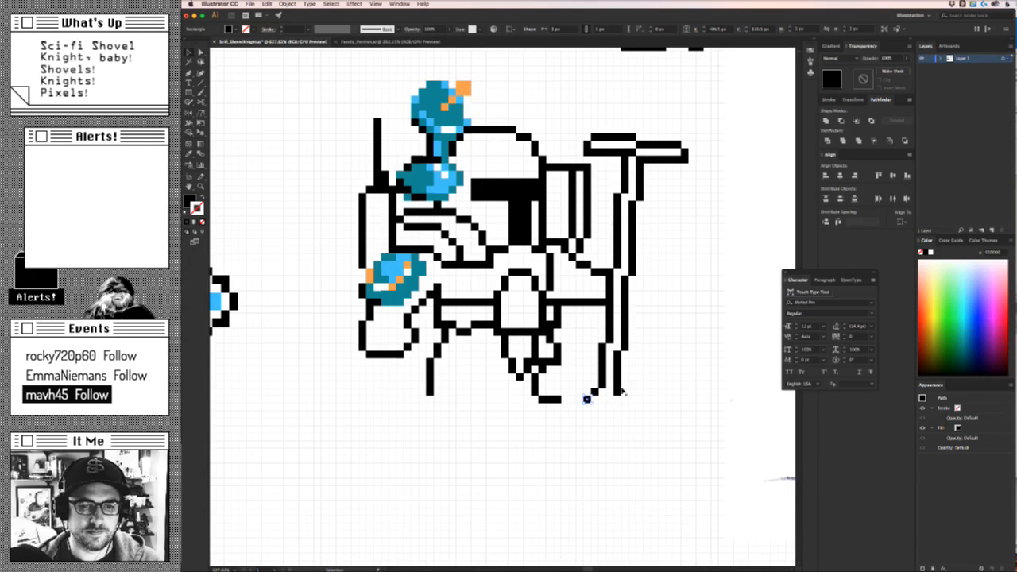
{"action": "left_click", "coordinate": [600, 394]}
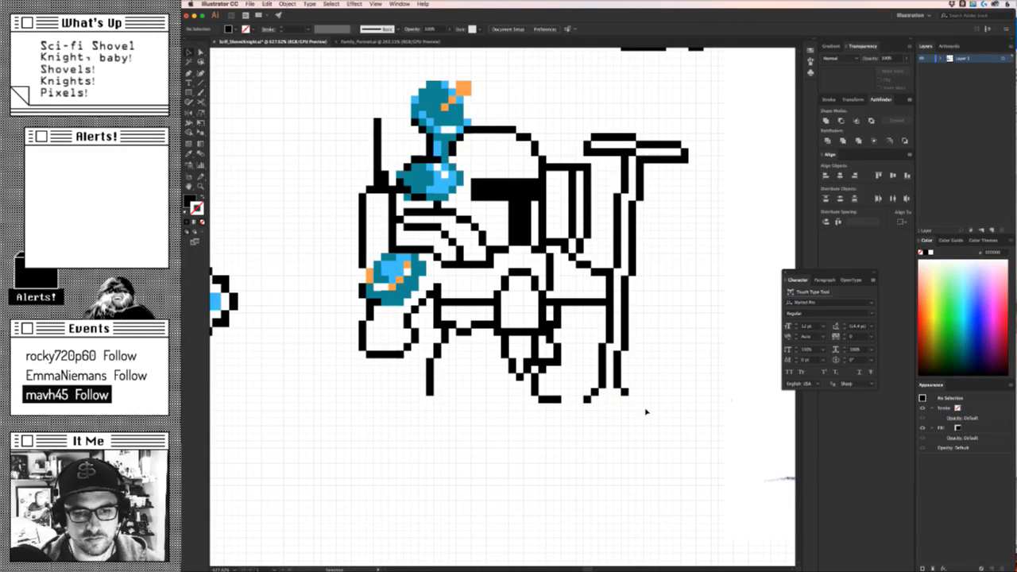
{"action": "left_click_drag", "start_coordinate": [588, 399], "coordinate": [631, 398]}
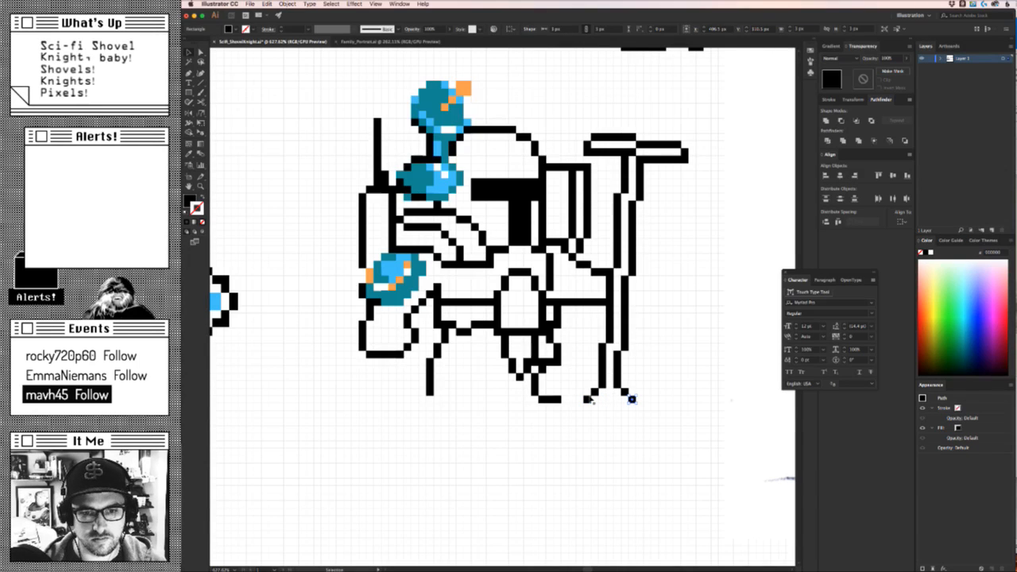
{"action": "left_click", "coordinate": [678, 405]}
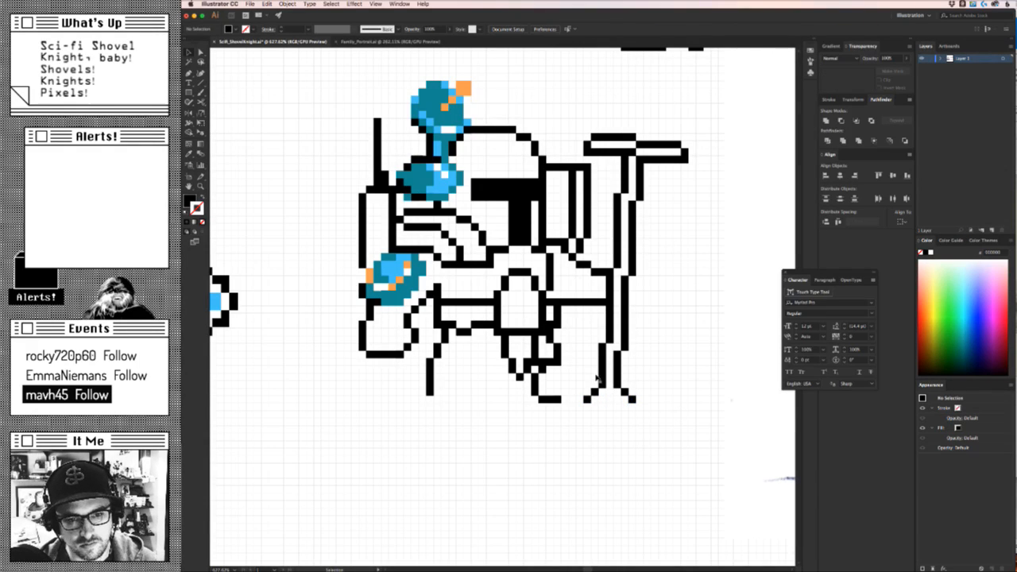
Raise the flare two pixels, close it into a grip with short sides and a flat bottom edge, and place one pixel inside it.
{"action": "key", "text": "Delete"}
{"action": "mouse_move", "coordinate": [627, 381]}
{"action": "left_mouse_down"}
{"action": "mouse_move", "coordinate": [635, 384]}
{"action": "mouse_move", "coordinate": [584, 384]}
{"action": "mouse_move", "coordinate": [594, 406]}
{"action": "mouse_move", "coordinate": [624, 399]}
{"action": "mouse_move", "coordinate": [624, 388]}
{"action": "left_mouse_up"}
{"action": "key", "text": "Up"}
{"action": "key", "text": "Up"}
{"action": "left_click", "coordinate": [595, 419]}
{"action": "left_click", "coordinate": [588, 385]}
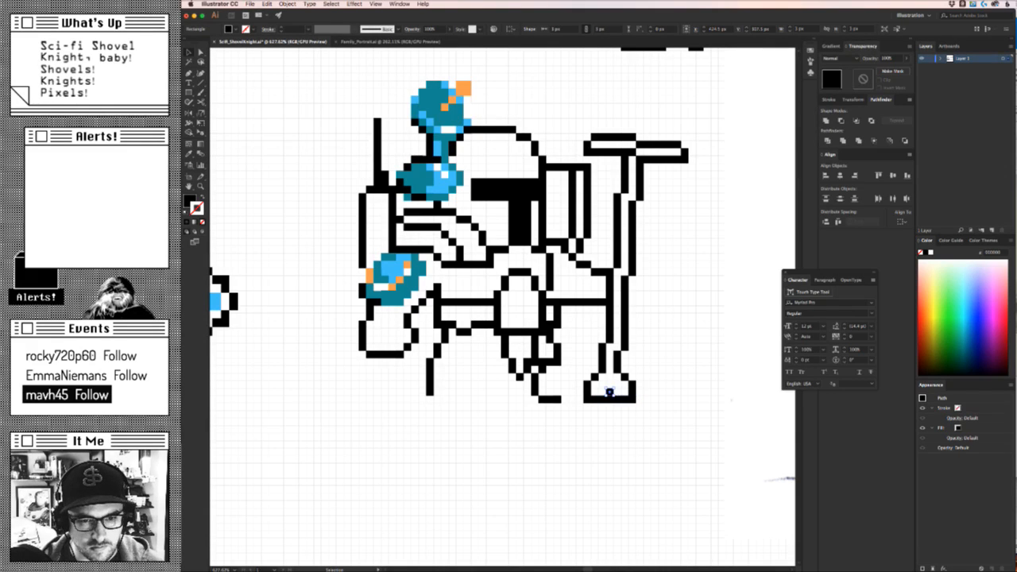
{"action": "left_click", "coordinate": [680, 429]}
Lay a seven-pixel horizontal line of copied pixels across the shaft above the grip.
{"action": "left_click_drag", "start_coordinate": [680, 429], "coordinate": [535, 442]}
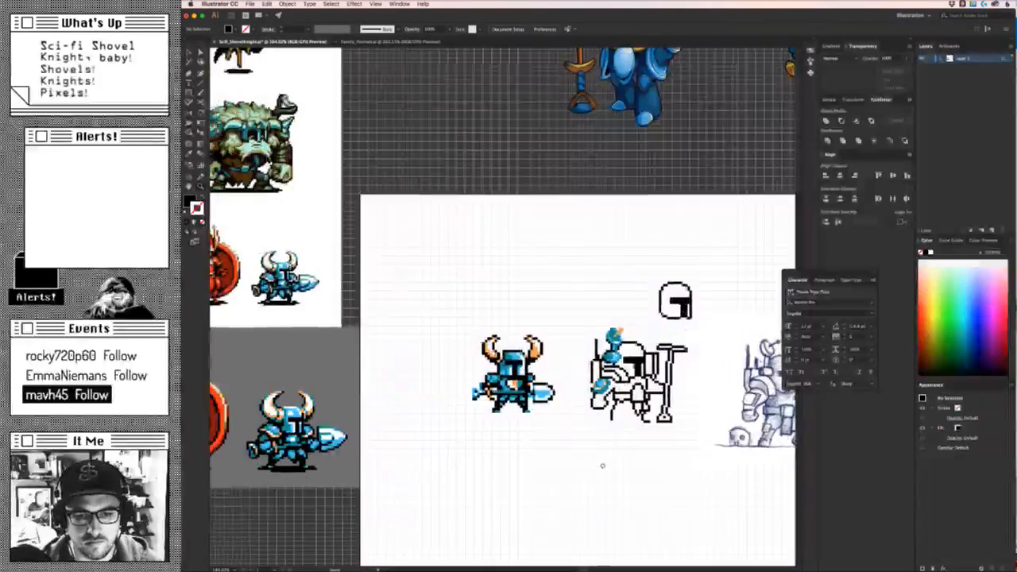
{"action": "left_click_drag", "start_coordinate": [603, 465], "coordinate": [518, 473]}
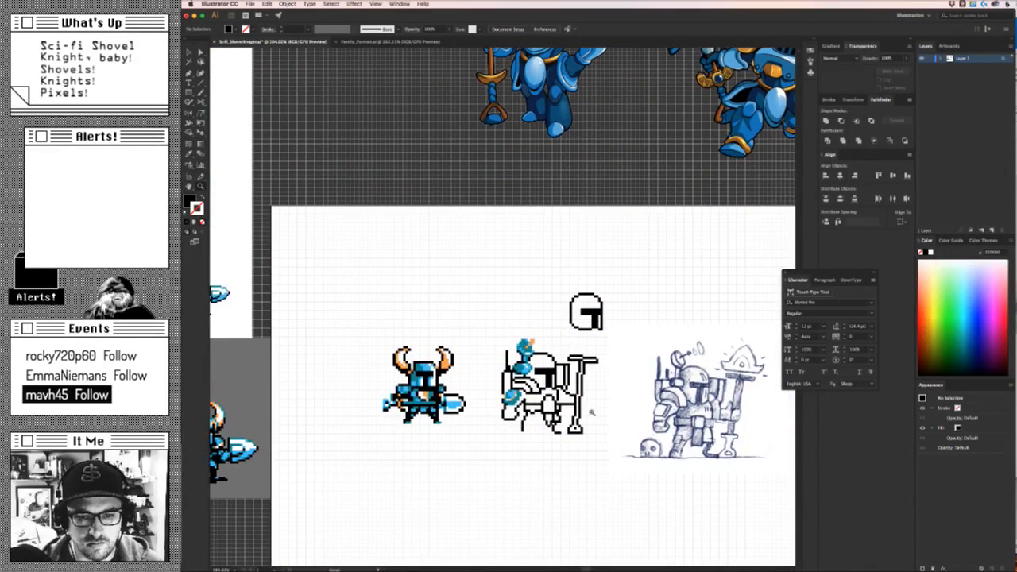
{"action": "scroll", "coordinate": [584, 417], "scroll_direction": "up", "scroll_amount": 3}
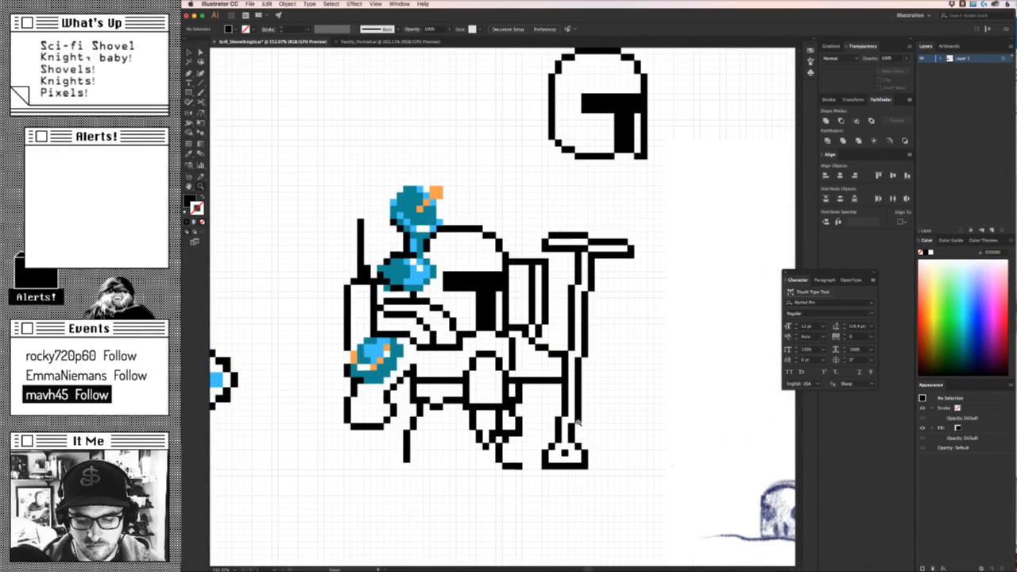
{"action": "scroll", "coordinate": [582, 432], "scroll_direction": "up", "scroll_amount": 2}
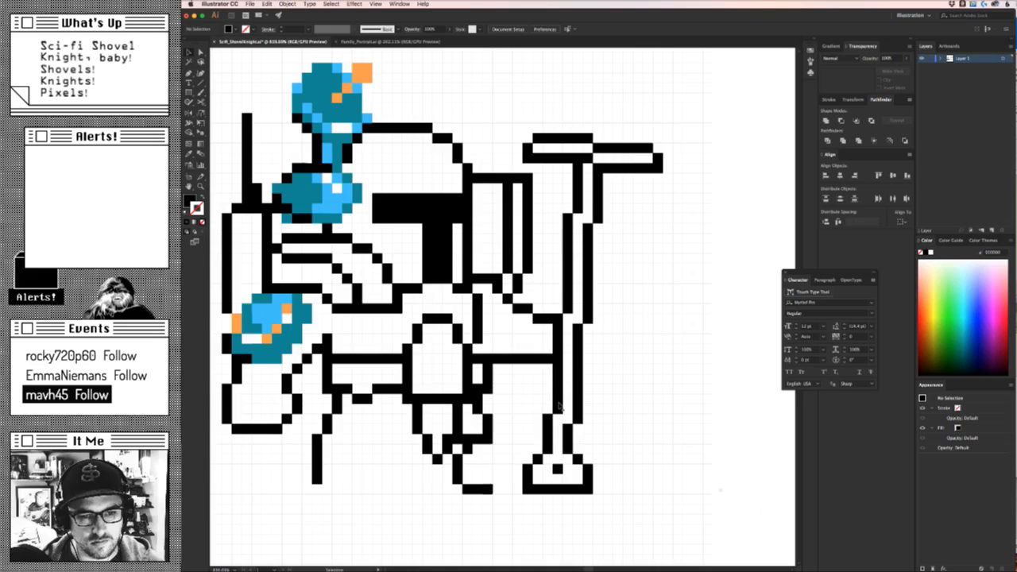
{"action": "left_click", "coordinate": [558, 407]}
{"action": "left_click_drag", "start_coordinate": [558, 407], "coordinate": [547, 409]}
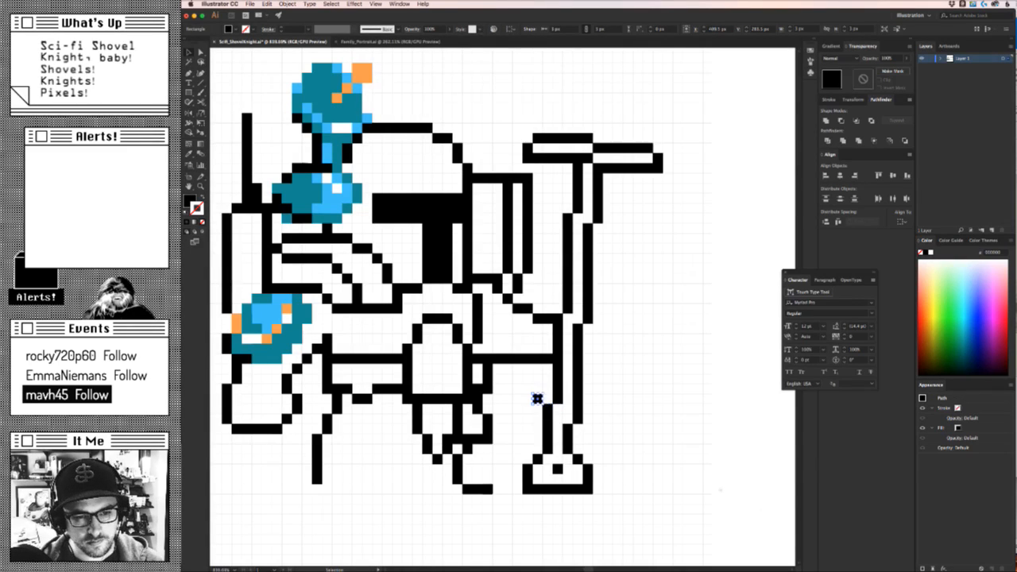
{"action": "key", "text": "alt+Right"}
{"action": "key", "text": "Right"}
{"action": "key", "text": "Left"}
{"action": "key", "text": "alt+Right"}
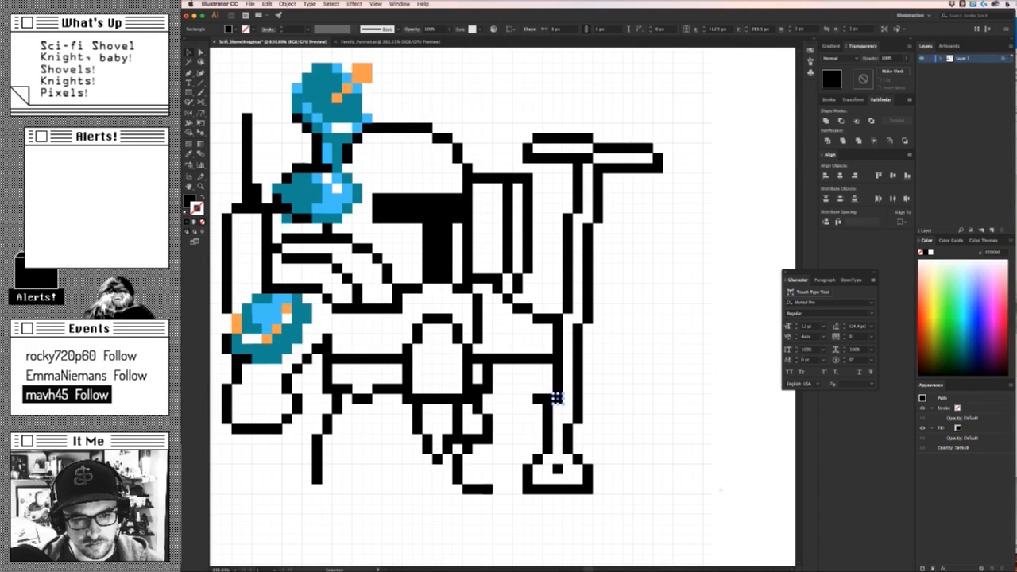
{"action": "key", "text": "alt+Right"}
{"action": "key", "text": "alt+Right"}
{"action": "key", "text": "alt+Right"}
{"action": "key", "text": "alt+Right"}
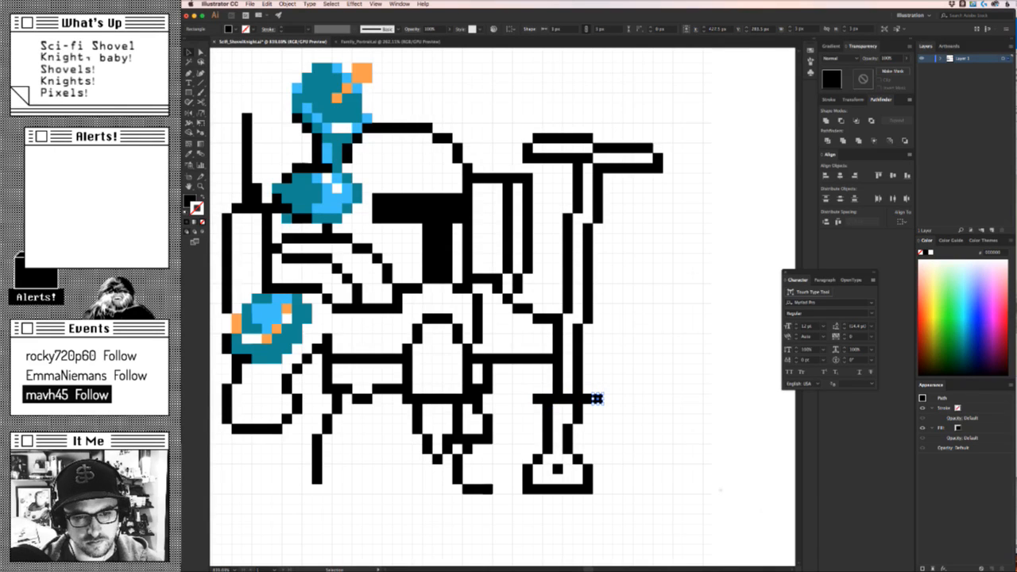
{"action": "left_click", "coordinate": [633, 419]}
{"action": "key", "text": "z"}
{"action": "mouse_move", "coordinate": [633, 420]}
{"action": "left_mouse_down"}
{"action": "mouse_move", "coordinate": [432, 465]}
{"action": "mouse_move", "coordinate": [634, 419]}
{"action": "left_mouse_up"}
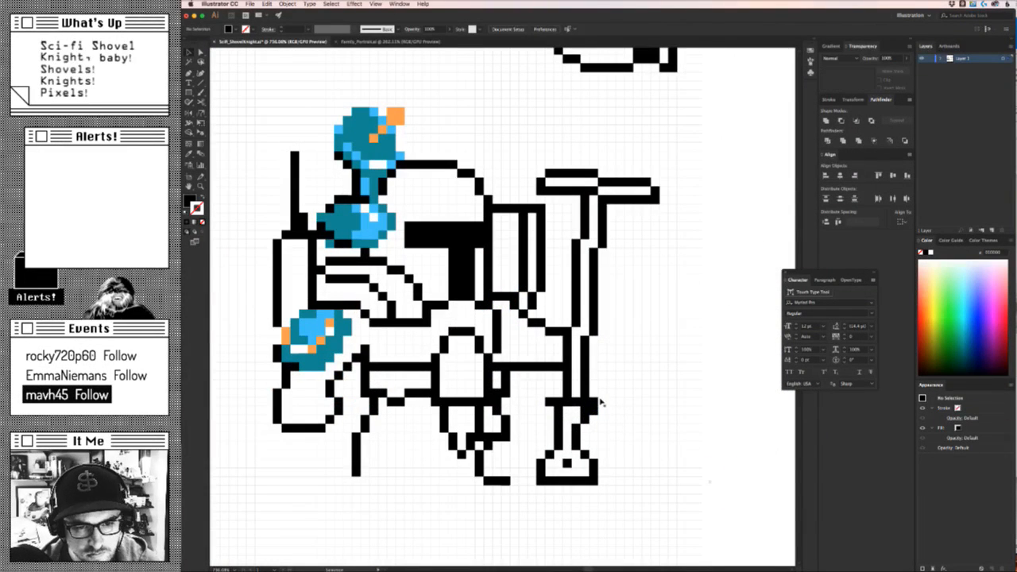
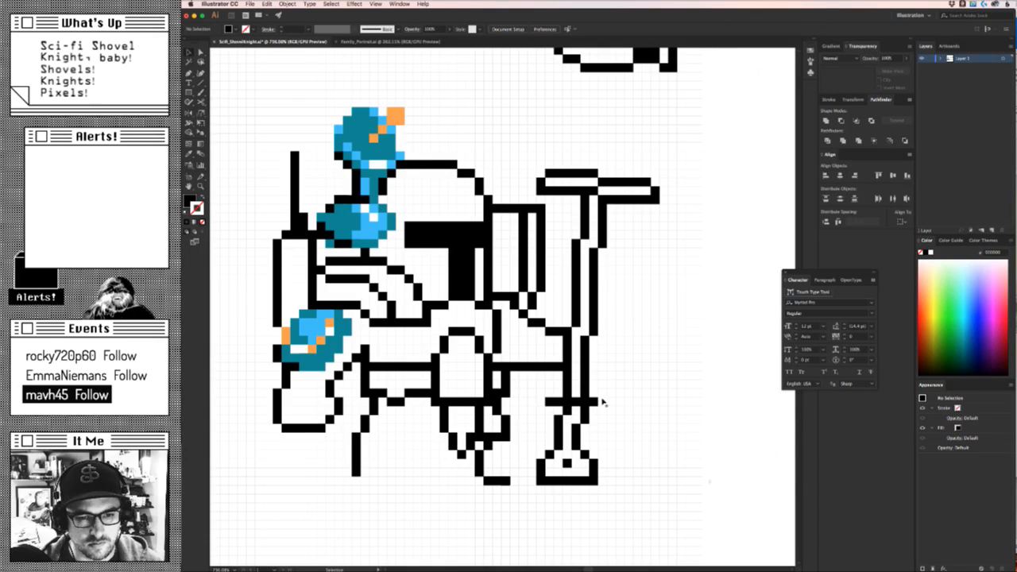
Remove the end pixels of the far arm's two lines where they reach the shaft, leaving a two-pixel gap.
{"action": "scroll", "coordinate": [601, 403], "scroll_direction": "down", "scroll_amount": 3}
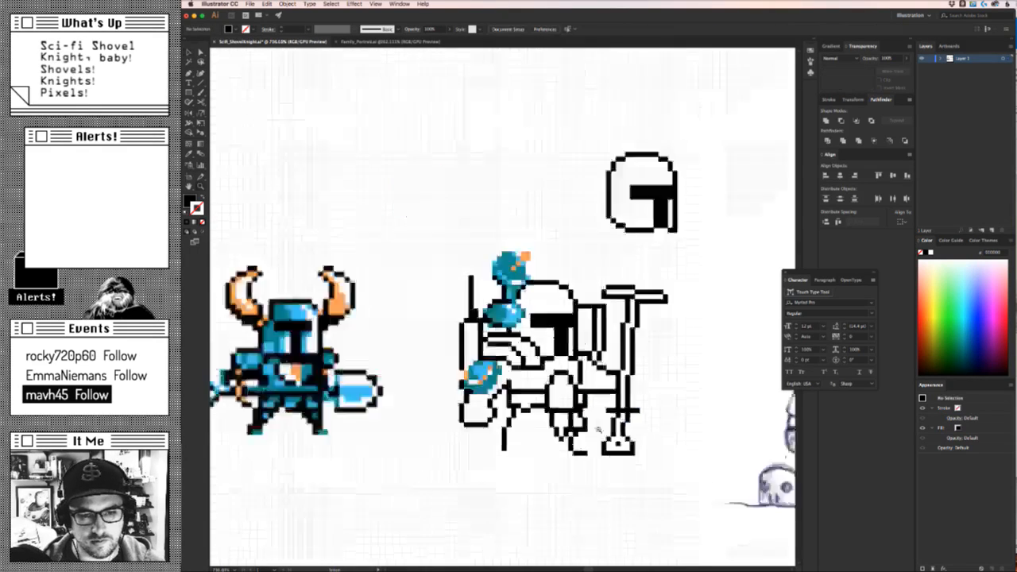
{"action": "scroll", "coordinate": [598, 429], "scroll_direction": "down", "scroll_amount": 3}
{"action": "scroll", "coordinate": [618, 406], "scroll_direction": "up", "scroll_amount": 6}
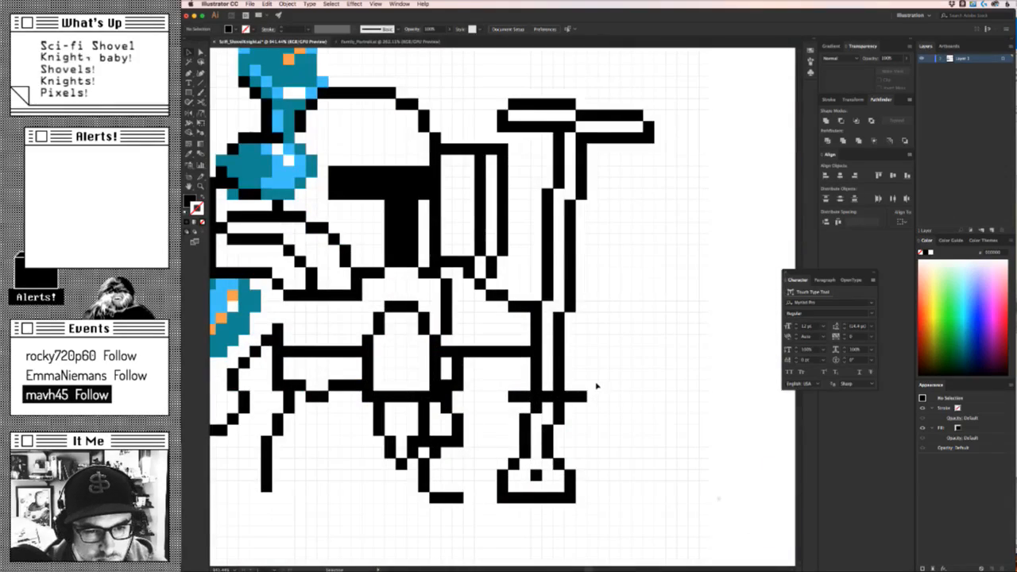
{"action": "scroll", "coordinate": [609, 379], "scroll_direction": "up", "scroll_amount": 1}
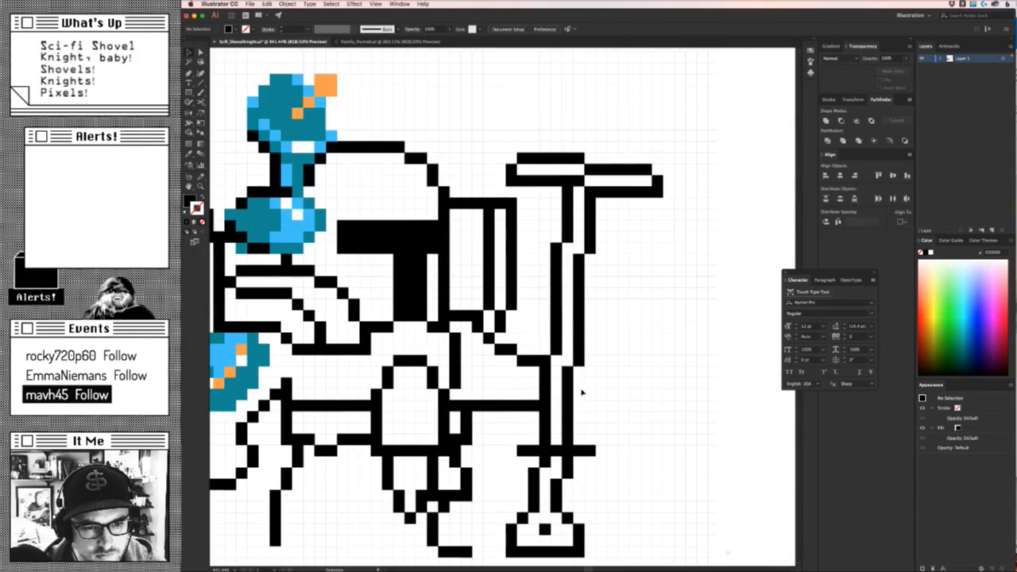
{"action": "left_click", "coordinate": [573, 390]}
{"action": "scroll", "coordinate": [588, 389], "scroll_direction": "down", "scroll_amount": 5}
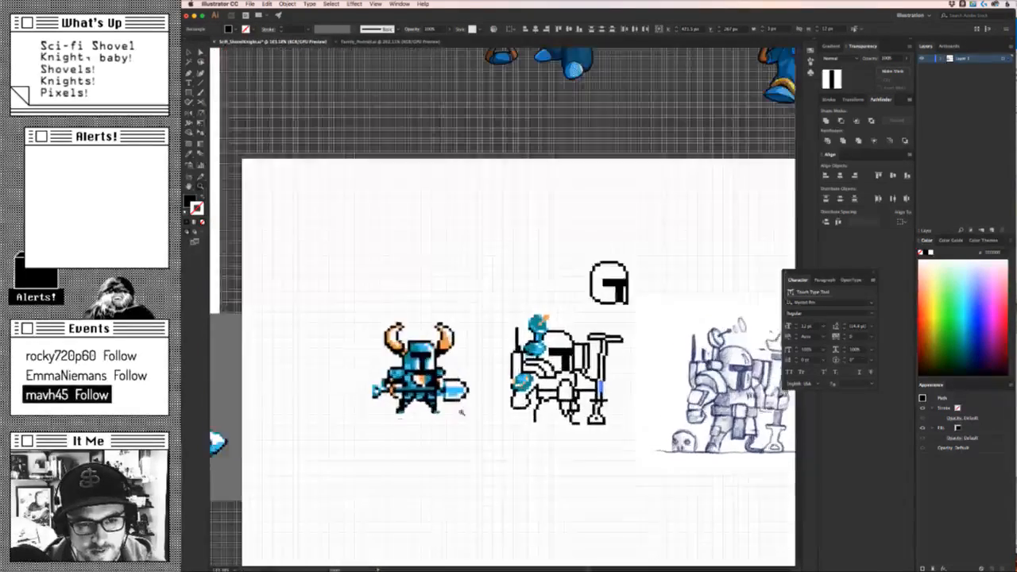
{"action": "left_click_drag", "start_coordinate": [462, 412], "coordinate": [638, 459]}
{"action": "left_click", "coordinate": [640, 463]}
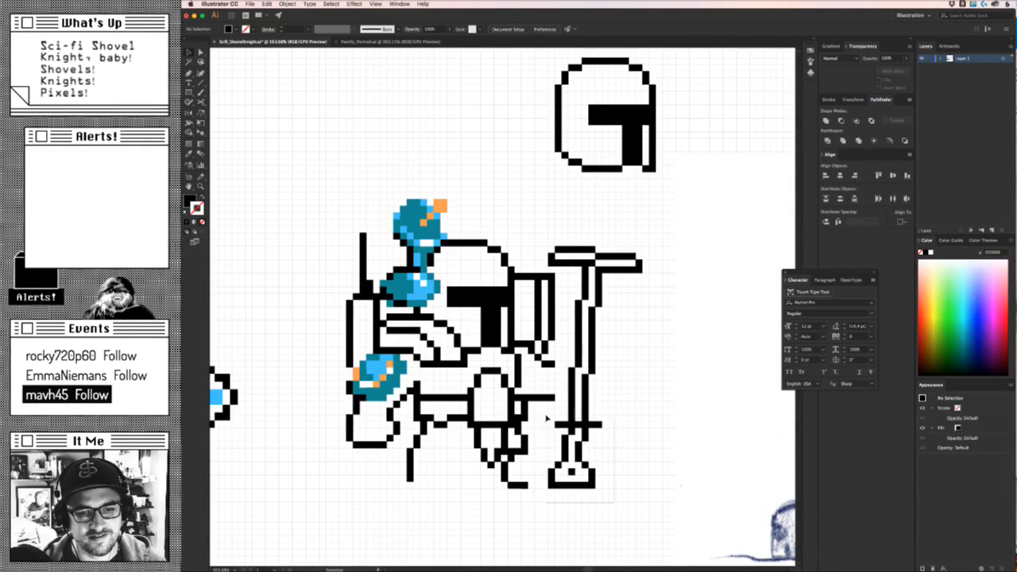
Select the whole shovel outline without the arm's pixels and move it one pixel left toward the knight.
{"action": "left_click_drag", "start_coordinate": [614, 502], "coordinate": [546, 419]}
{"action": "left_click_drag", "start_coordinate": [637, 414], "coordinate": [571, 226]}
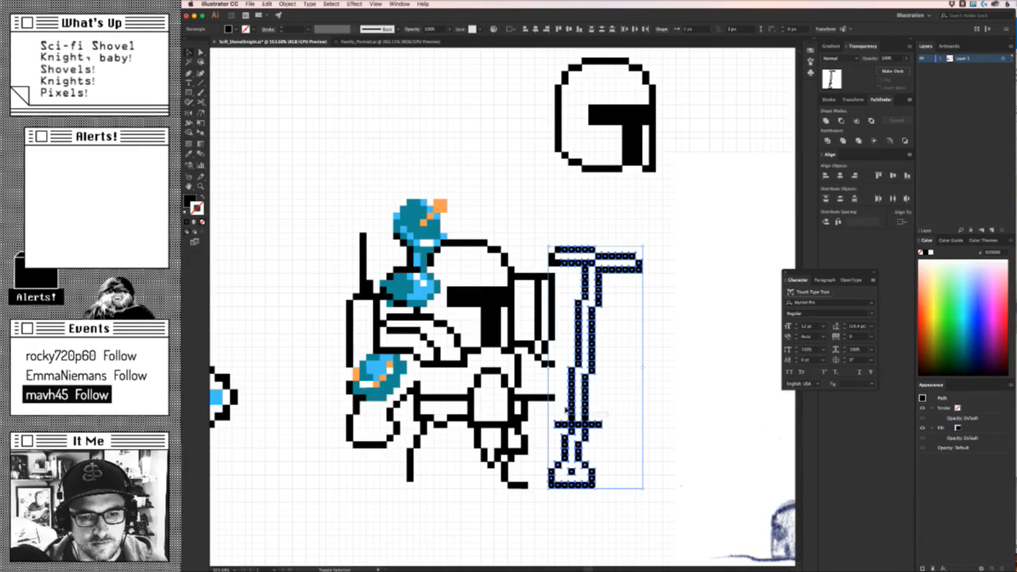
{"action": "left_click_drag", "start_coordinate": [545, 244], "coordinate": [558, 266]}
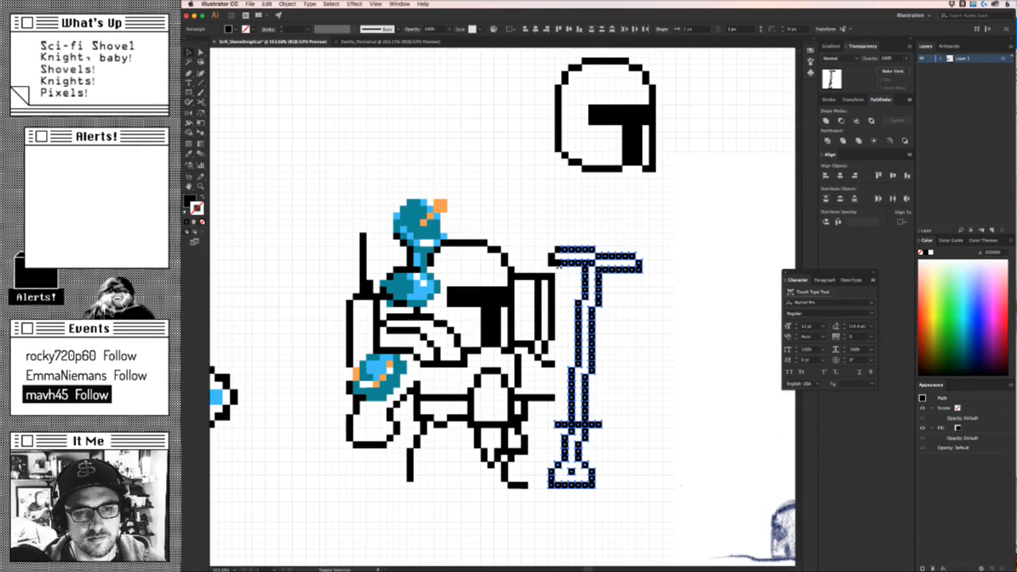
{"action": "left_click_drag", "start_coordinate": [536, 233], "coordinate": [555, 264]}
{"action": "key", "text": "Left"}
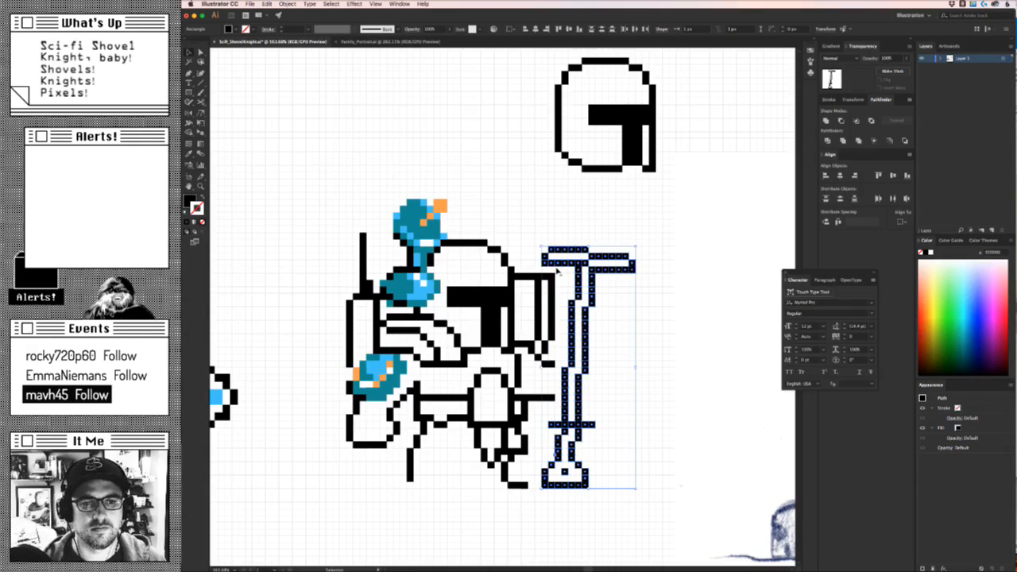
{"action": "scroll", "coordinate": [649, 356], "scroll_direction": "down", "scroll_amount": 10}
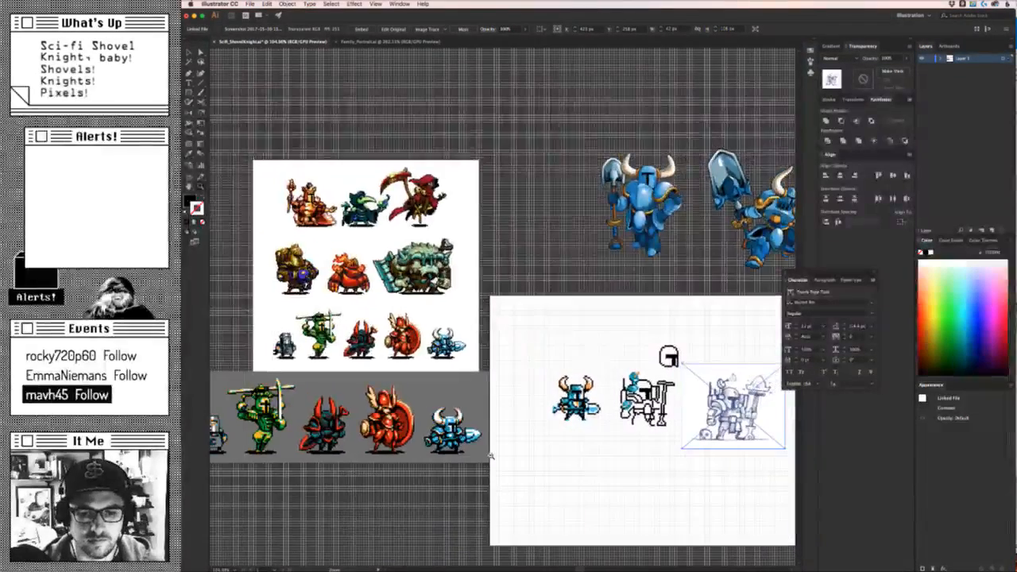
{"action": "left_click_drag", "start_coordinate": [491, 456], "coordinate": [689, 413]}
{"action": "left_click", "coordinate": [633, 411]}
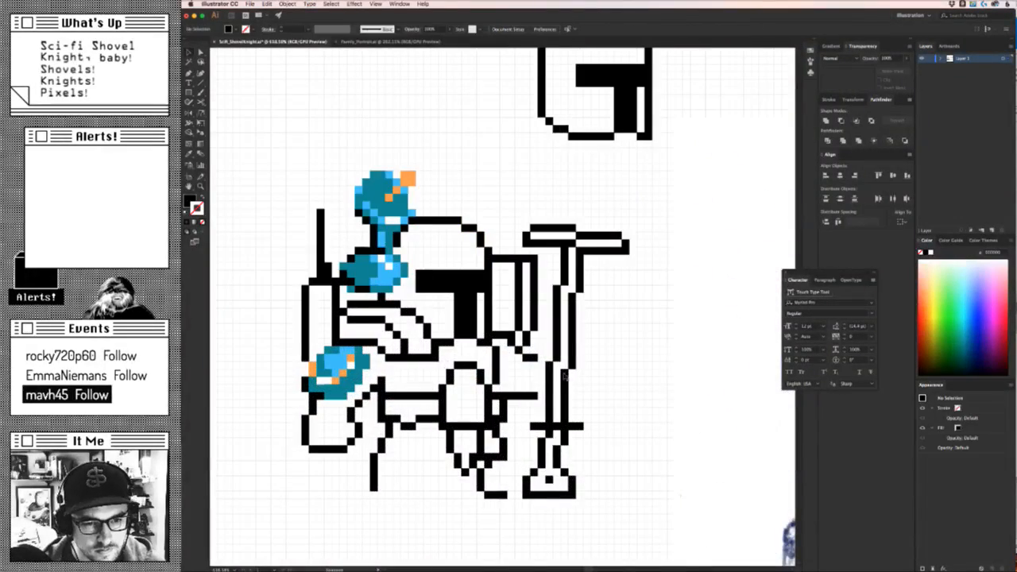
Move the shovel one more pixel left so its shaft meets the ends of the far arm's lines.
{"action": "key", "text": "super+z"}
{"action": "key", "text": "Left"}
{"action": "key", "text": "Left"}
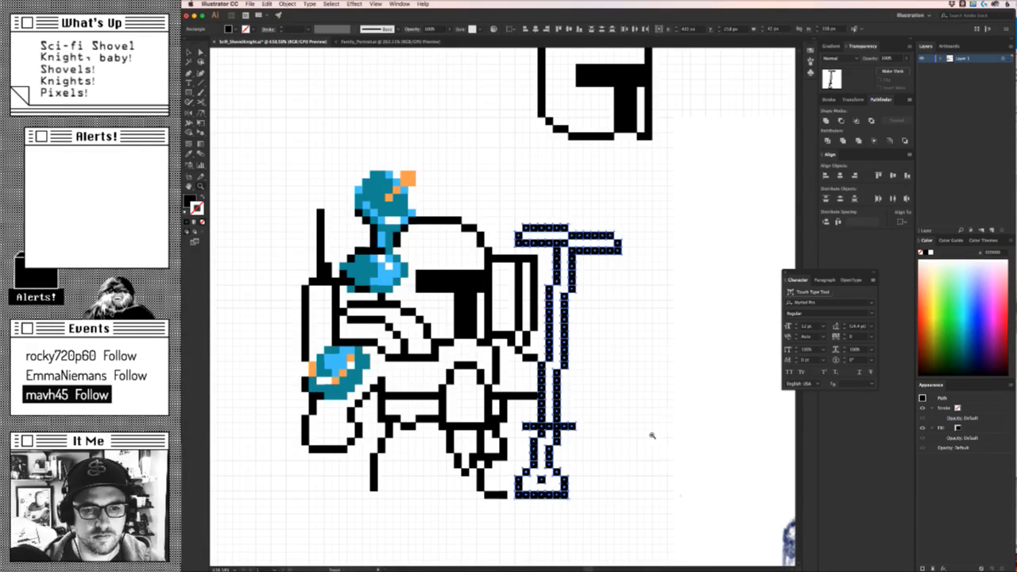
{"action": "left_click_drag", "start_coordinate": [651, 435], "coordinate": [521, 467]}
{"action": "left_click", "coordinate": [574, 496]}
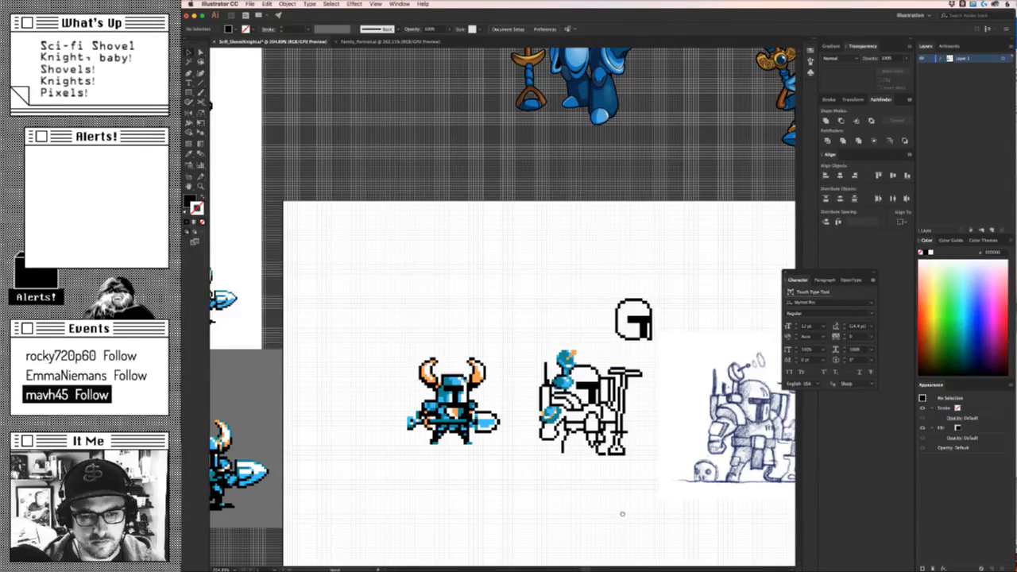
{"action": "left_click_drag", "start_coordinate": [622, 513], "coordinate": [589, 536]}
{"action": "left_click_drag", "start_coordinate": [585, 440], "coordinate": [642, 427]}
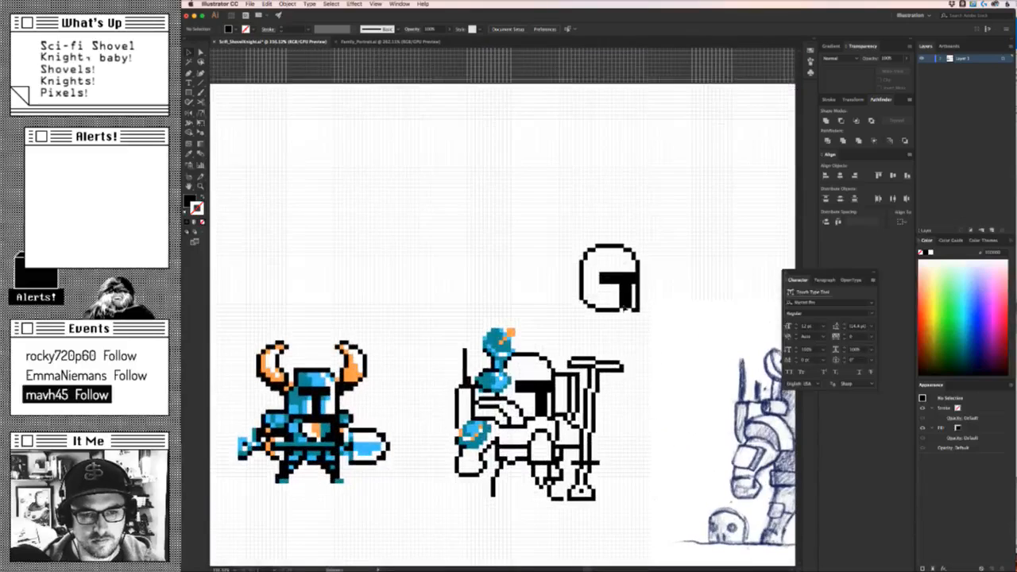
{"action": "mouse_move", "coordinate": [615, 344]}
{"action": "left_mouse_down"}
{"action": "mouse_move", "coordinate": [574, 335]}
{"action": "mouse_move", "coordinate": [620, 340]}
{"action": "left_mouse_up"}
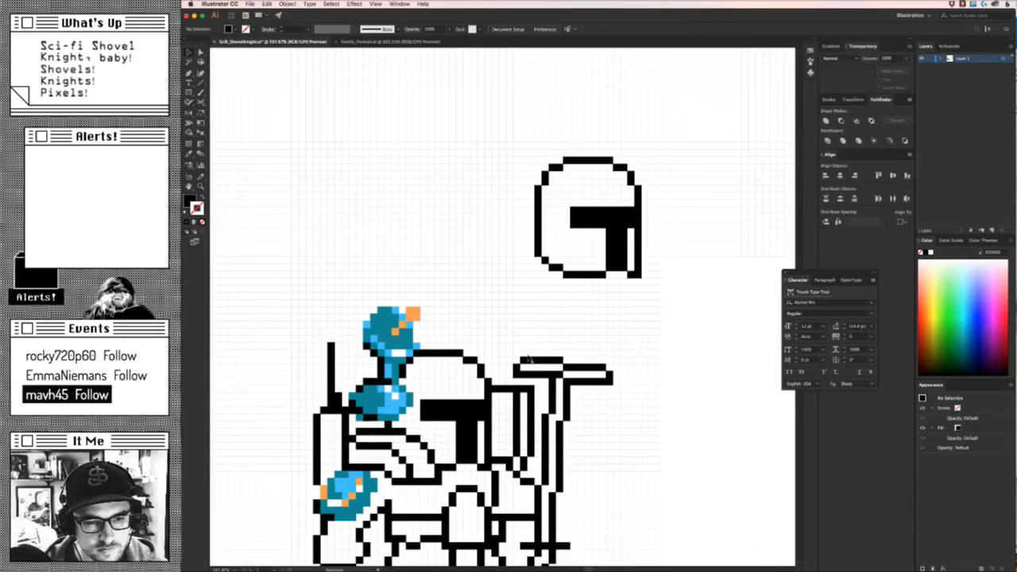
{"action": "left_click", "coordinate": [529, 359]}
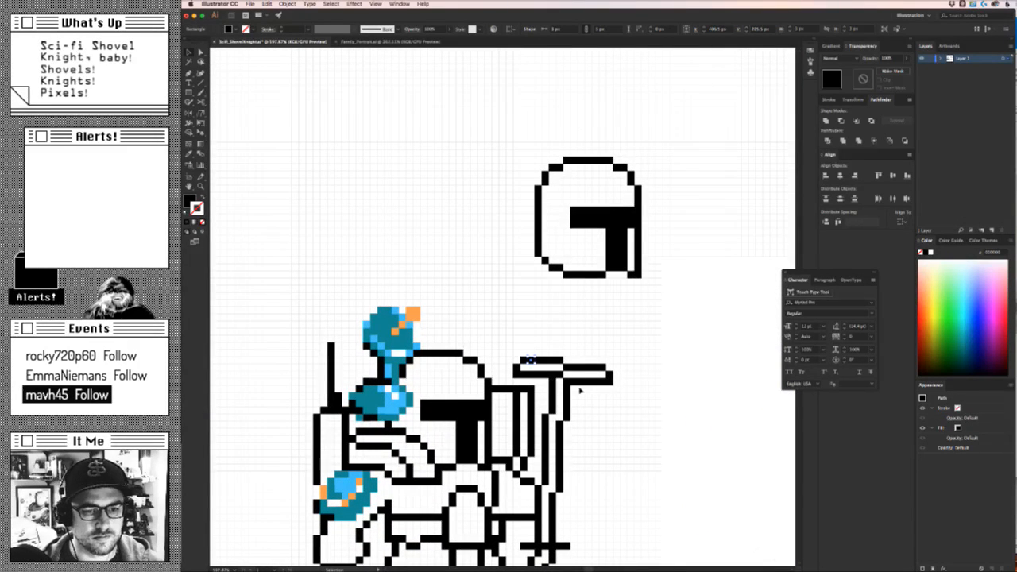
{"action": "left_click", "coordinate": [573, 387]}
{"action": "left_click", "coordinate": [567, 386]}
{"action": "left_click", "coordinate": [586, 340]}
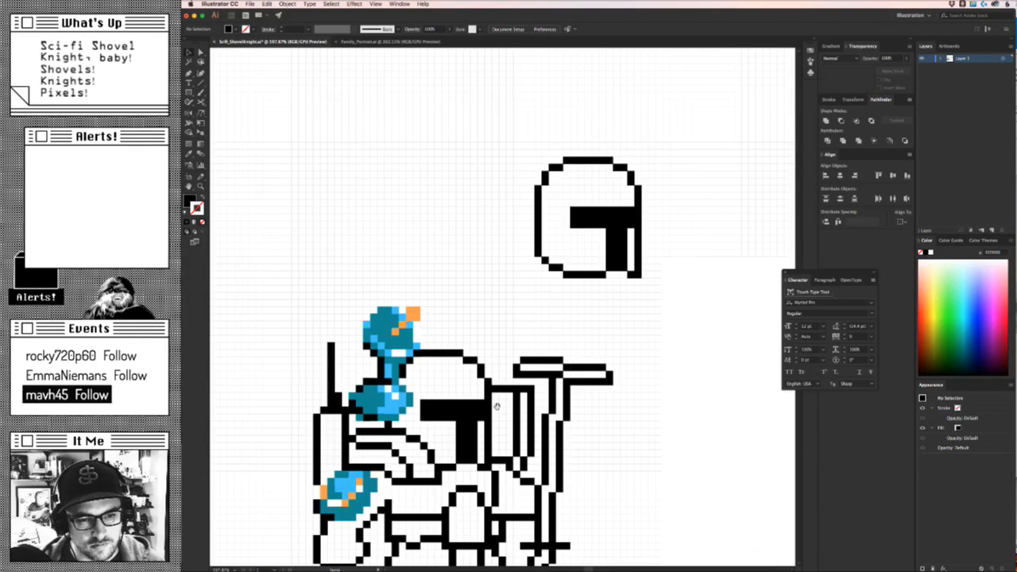
Recolor the outer edge pixels of the pack behind the helmet light blue and duplicate the column inward, making it two pixels wide.
{"action": "mouse_move", "coordinate": [497, 406]}
{"action": "left_mouse_down"}
{"action": "mouse_move", "coordinate": [411, 310]}
{"action": "mouse_move", "coordinate": [619, 277]}
{"action": "left_mouse_up"}
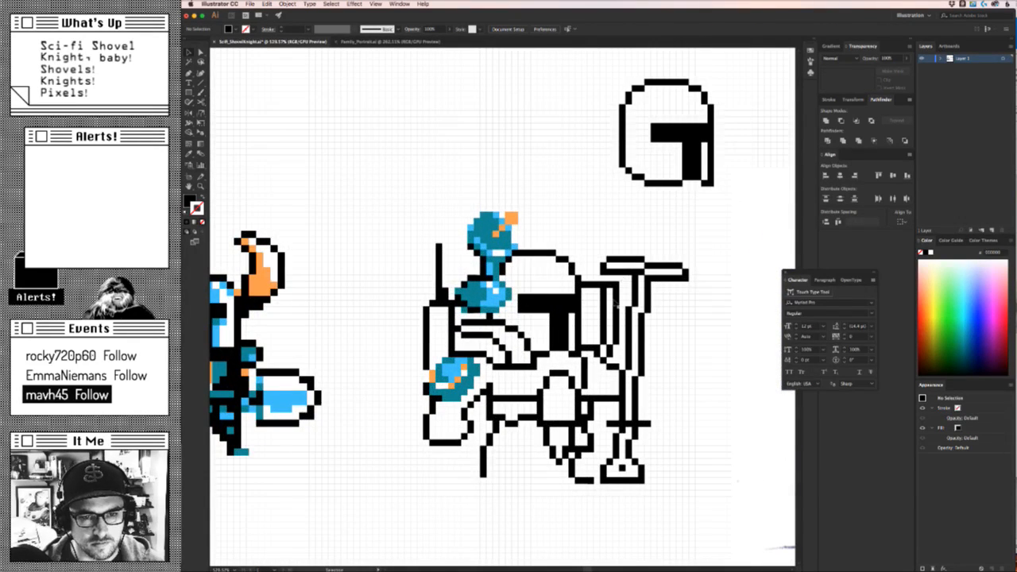
{"action": "left_click", "coordinate": [611, 336]}
{"action": "key", "text": "i"}
{"action": "left_click", "coordinate": [576, 288]}
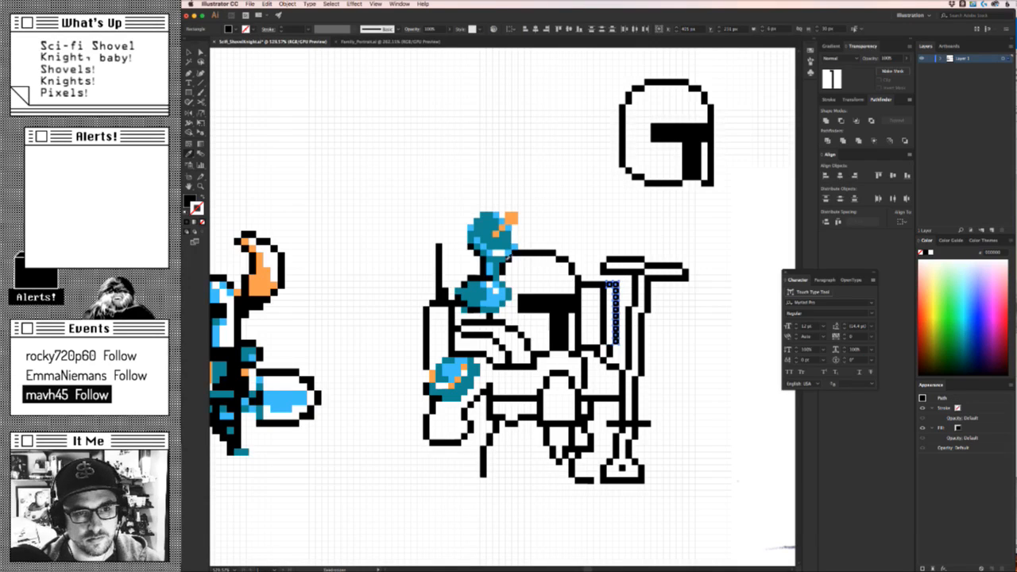
{"action": "left_click", "coordinate": [515, 249]}
{"action": "key", "text": "v"}
{"action": "left_click", "coordinate": [637, 287]}
{"action": "scroll", "coordinate": [621, 300], "scroll_direction": "up", "scroll_amount": 3}
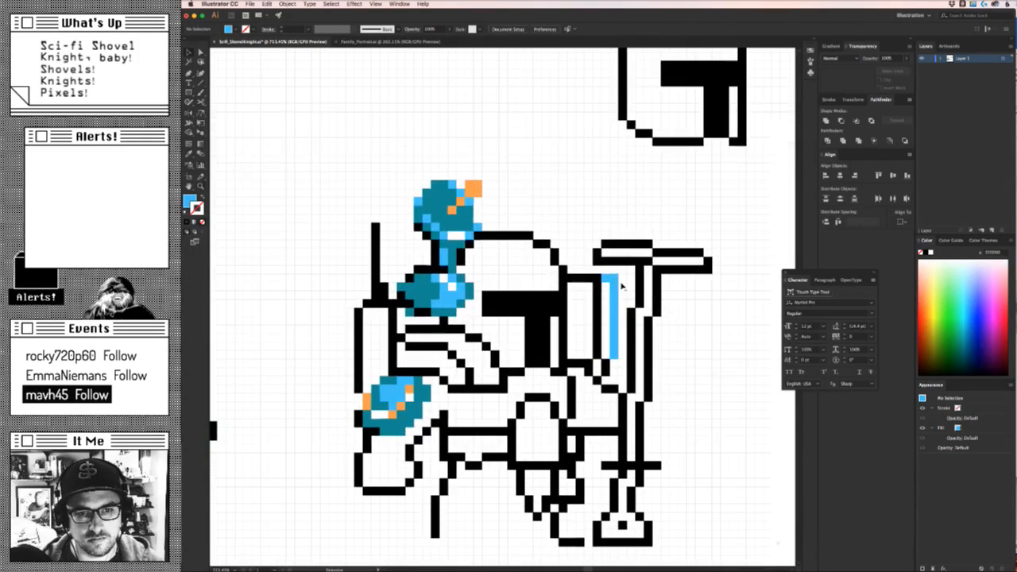
{"action": "left_click", "coordinate": [620, 348]}
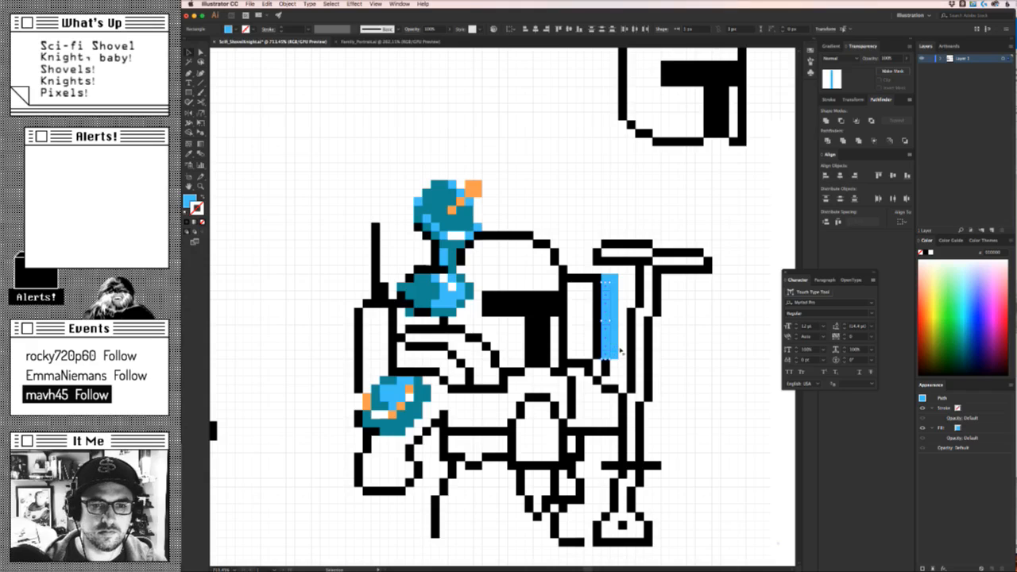
Recolor the pack's remaining black column beside the light-blue strip, with its adjoining top pixel, to the teal of the antenna dish.
{"action": "left_click", "coordinate": [589, 351]}
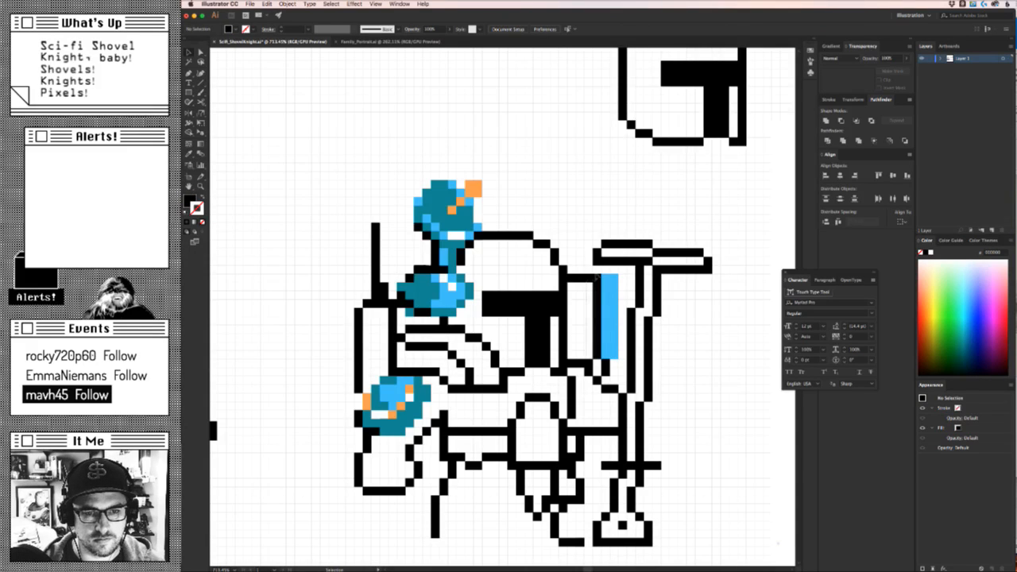
{"action": "left_click", "coordinate": [598, 278]}
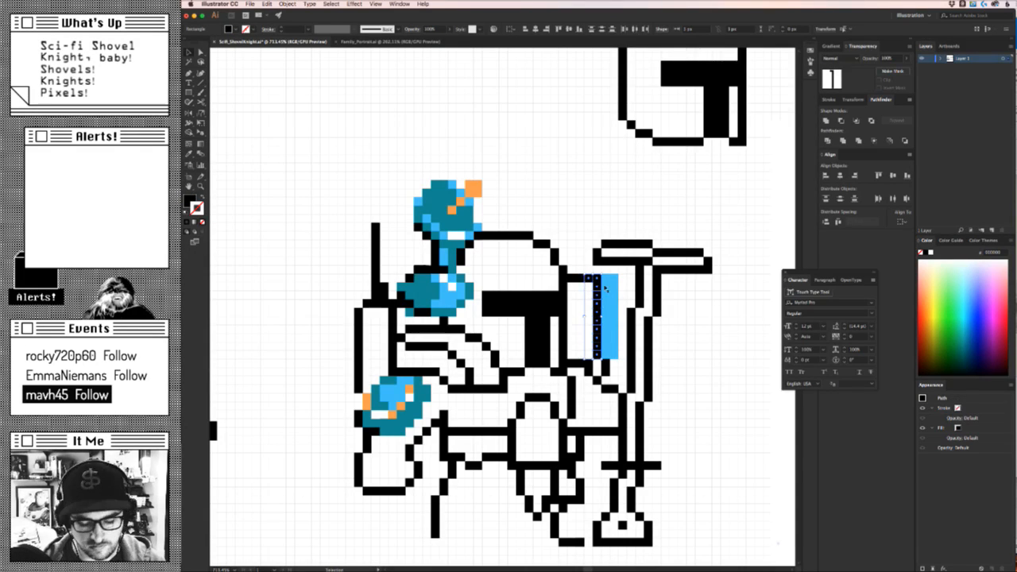
{"action": "key", "text": "i"}
{"action": "left_click", "coordinate": [468, 226]}
{"action": "key", "text": "v"}
{"action": "left_click", "coordinate": [588, 236]}
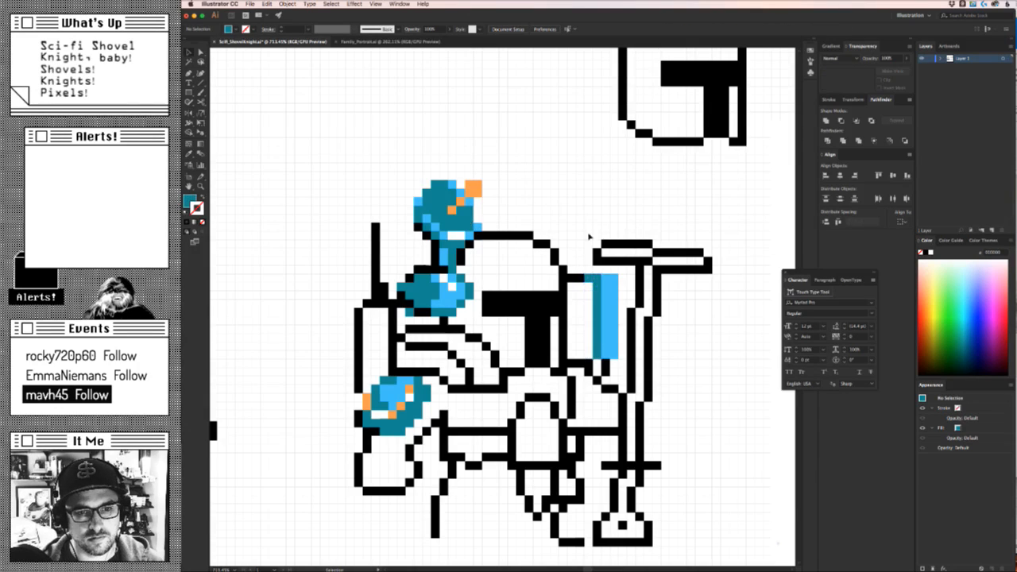
{"action": "scroll", "coordinate": [584, 242], "scroll_direction": "down", "scroll_amount": 5}
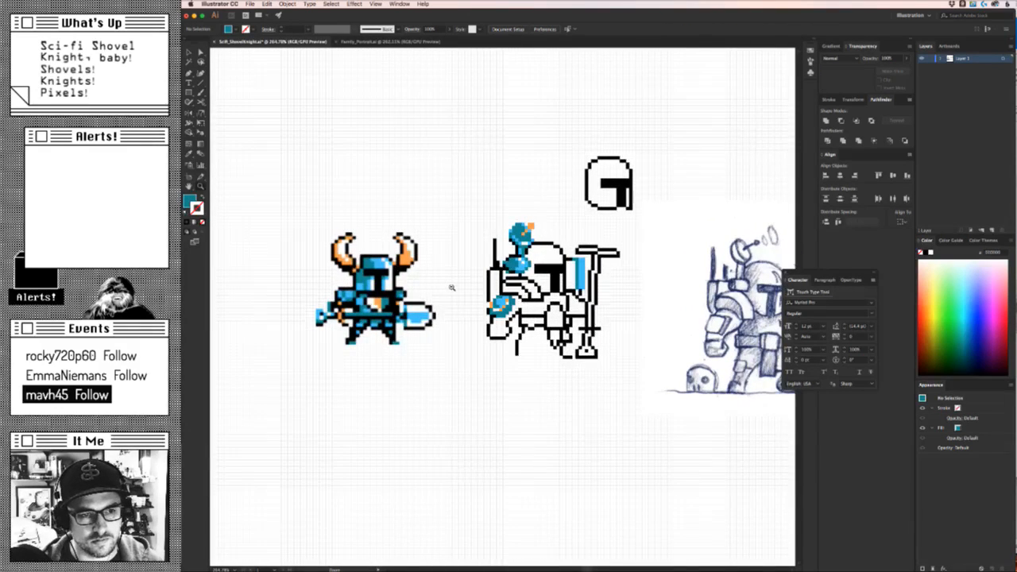
{"action": "left_click_drag", "start_coordinate": [451, 287], "coordinate": [617, 273]}
{"action": "key", "text": "v"}
{"action": "left_click", "coordinate": [632, 275]}
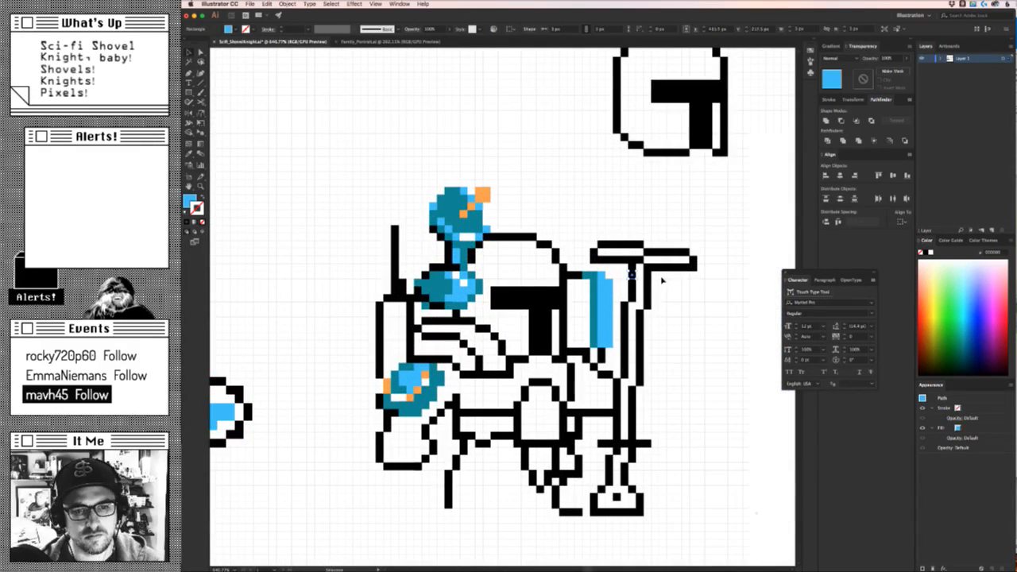
{"action": "key", "text": "super+z"}
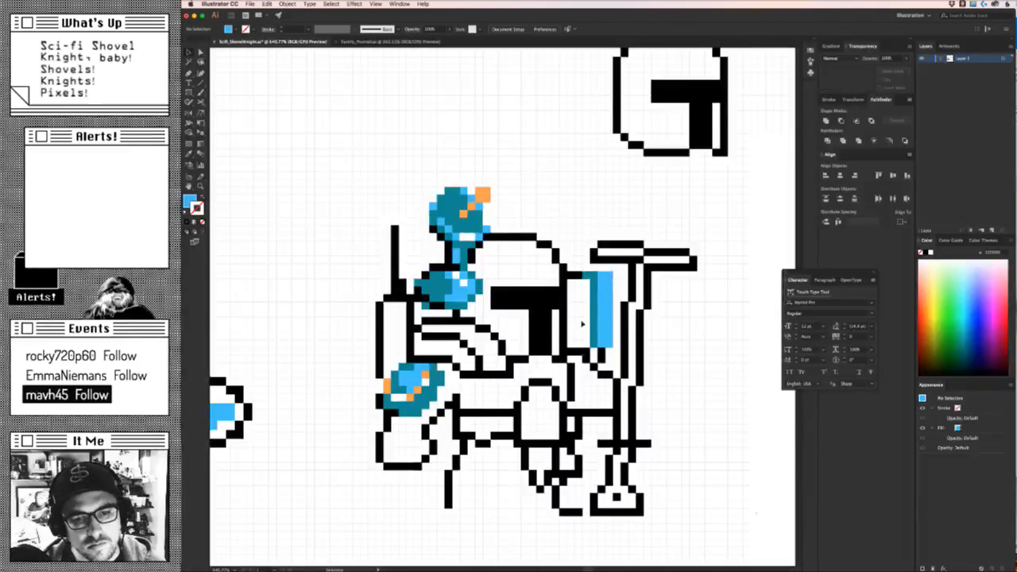
Fill the rest of the pack's interior up to the helmet with copies of the teal column.
{"action": "left_click", "coordinate": [598, 292]}
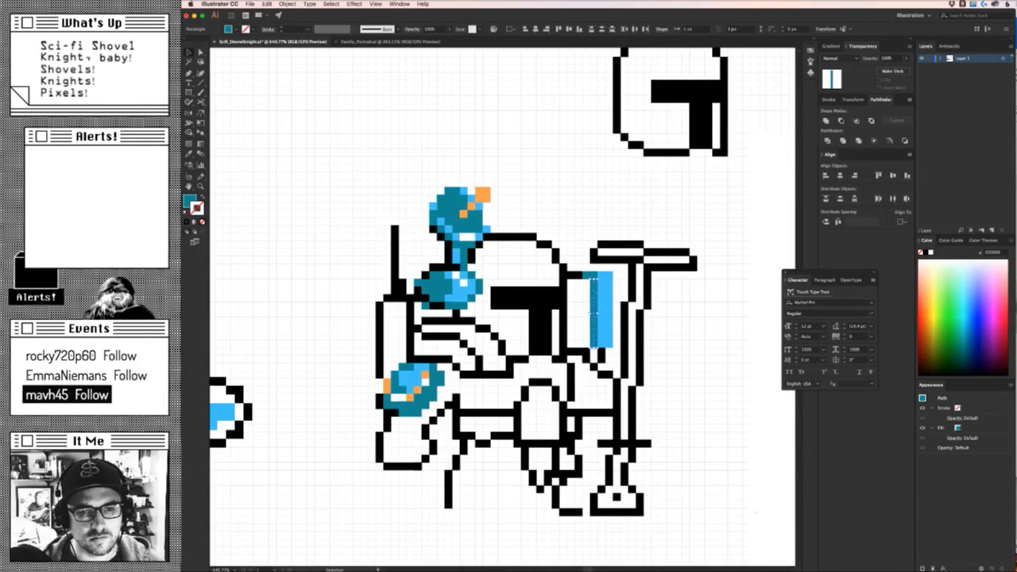
{"action": "left_click_drag", "start_coordinate": [592, 314], "coordinate": [568, 314]}
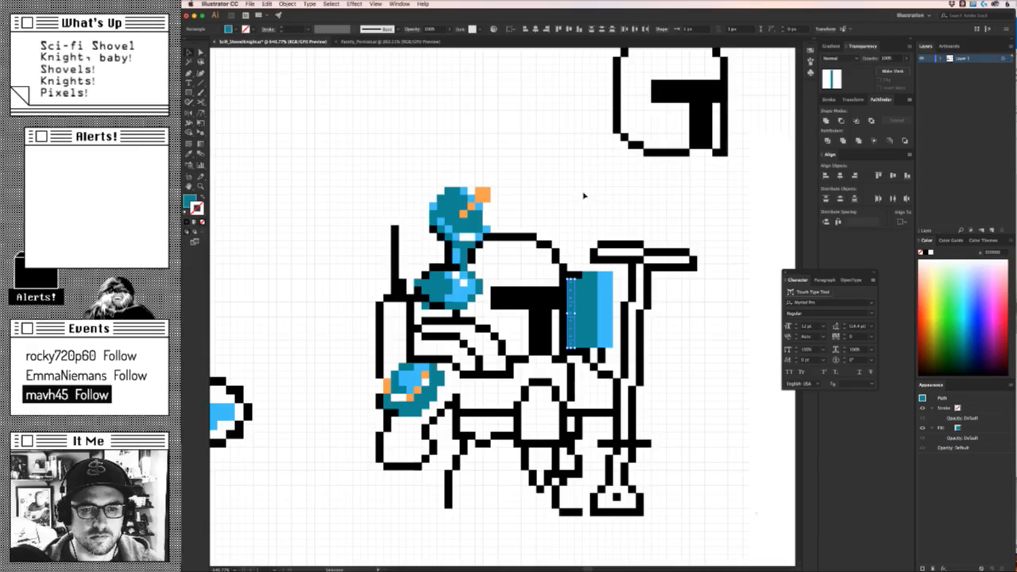
{"action": "left_click", "coordinate": [584, 196]}
Recolor two teal pixels on the upper-left edge of the blue-and-orange oval on the near arm black.
{"action": "left_click_drag", "start_coordinate": [584, 196], "coordinate": [478, 263]}
{"action": "left_click_drag", "start_coordinate": [565, 324], "coordinate": [624, 327]}
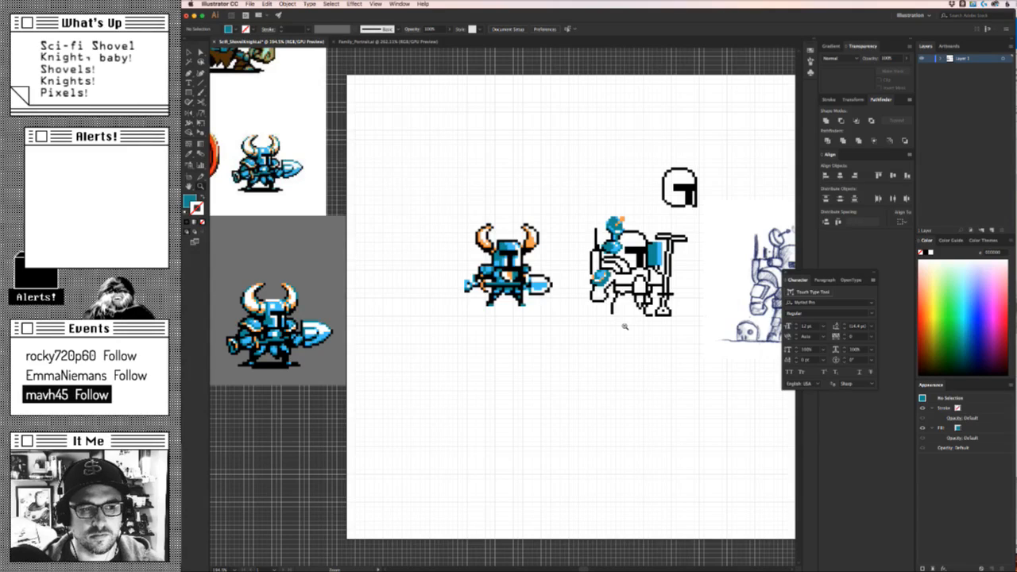
{"action": "left_click_drag", "start_coordinate": [624, 327], "coordinate": [702, 269]}
{"action": "left_click_drag", "start_coordinate": [558, 246], "coordinate": [592, 332]}
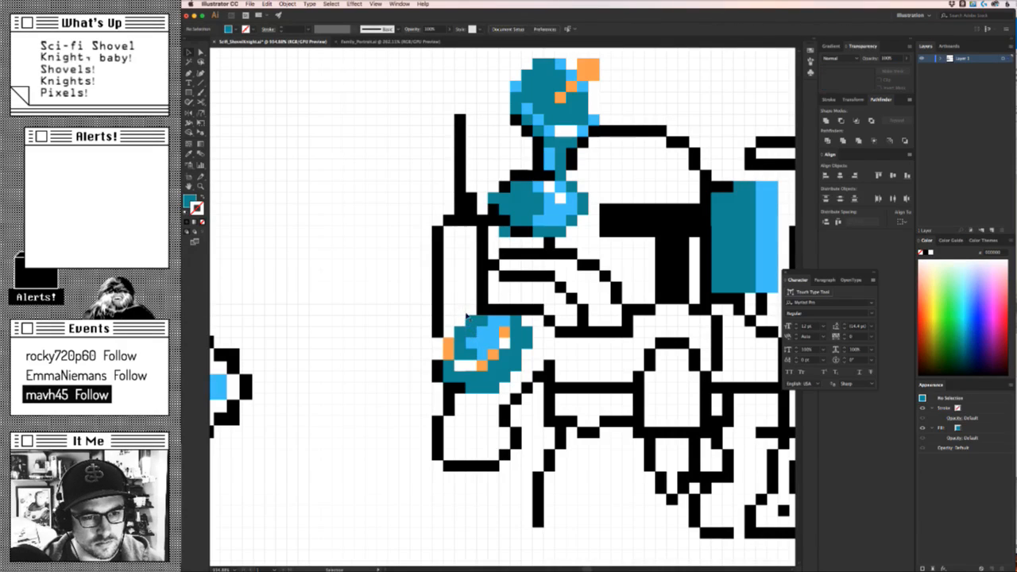
{"action": "left_click", "coordinate": [470, 321]}
{"action": "left_click", "coordinate": [459, 331], "text": "shift"}
{"action": "key", "text": "o"}
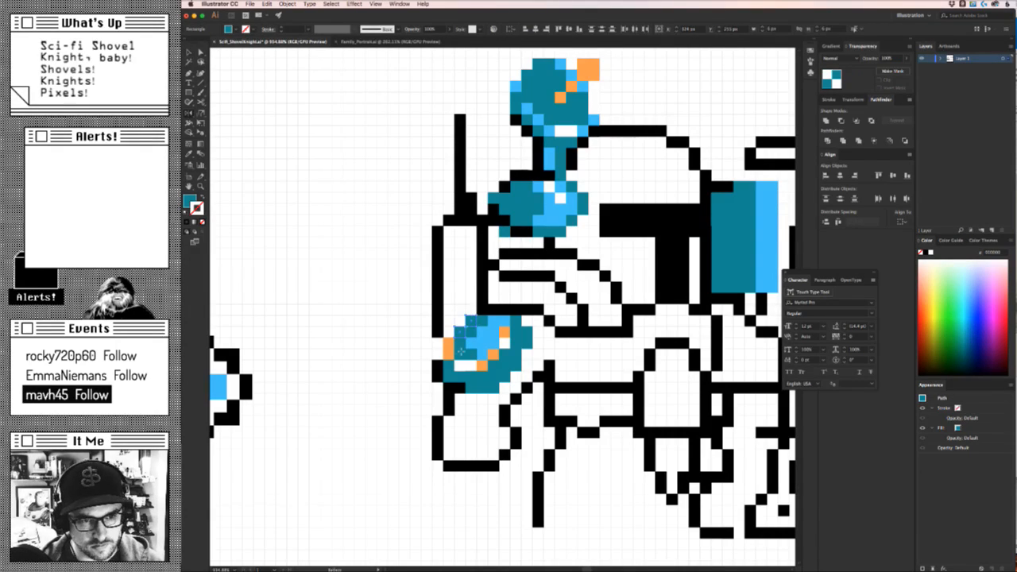
{"action": "key", "text": "i"}
{"action": "left_click", "coordinate": [437, 369]}
{"action": "key", "text": "super+shift+a"}
Recolor the black pixels at the lower end of the shoulder plate's bottom line teal, sampled from the arm's oval.
{"action": "left_click_drag", "start_coordinate": [441, 384], "coordinate": [464, 388]}
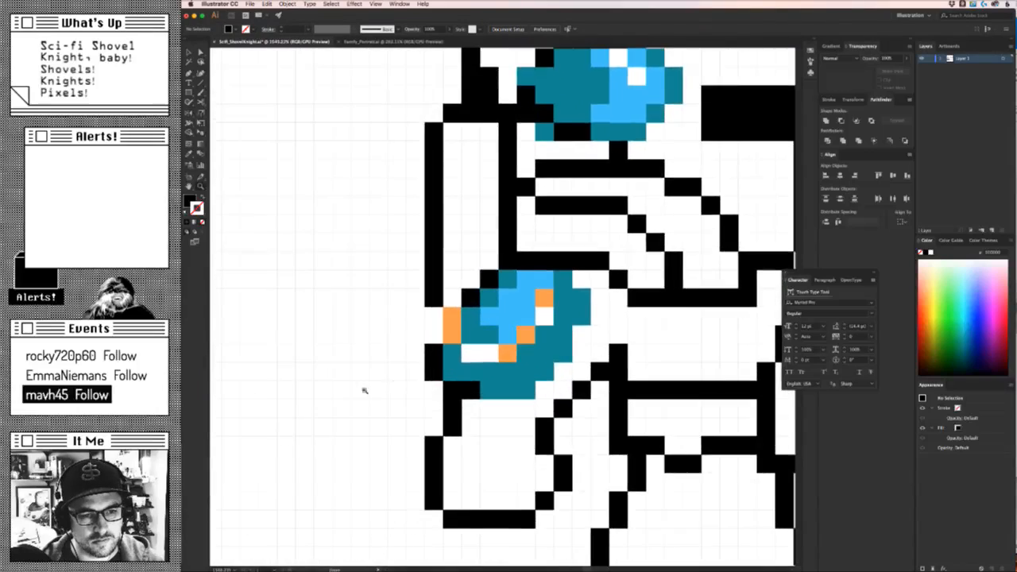
{"action": "left_click_drag", "start_coordinate": [365, 389], "coordinate": [218, 438]}
{"action": "left_click_drag", "start_coordinate": [474, 422], "coordinate": [443, 440]}
{"action": "left_click_drag", "start_coordinate": [414, 397], "coordinate": [477, 367]}
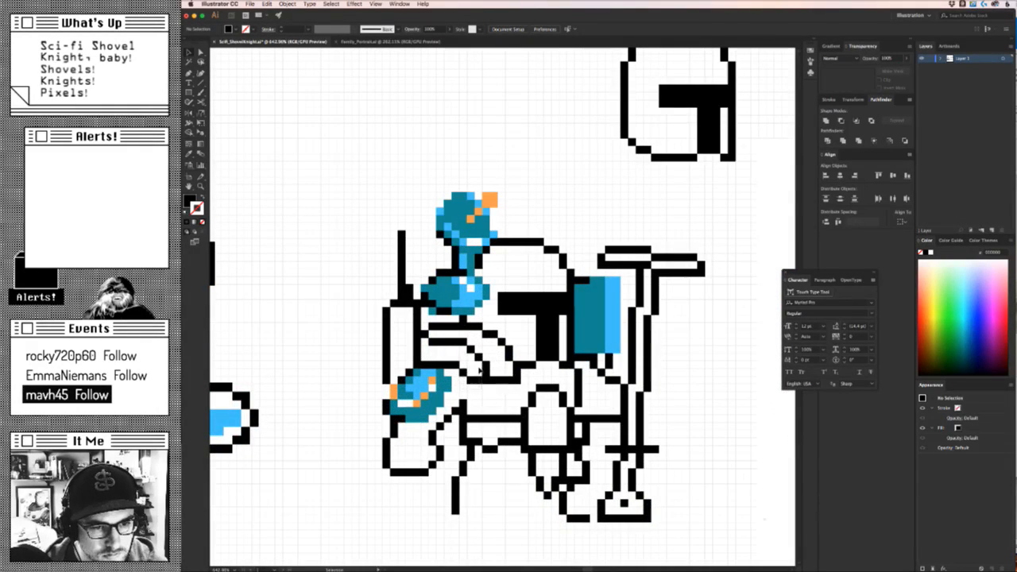
{"action": "left_click", "coordinate": [456, 366]}
{"action": "key", "text": "i"}
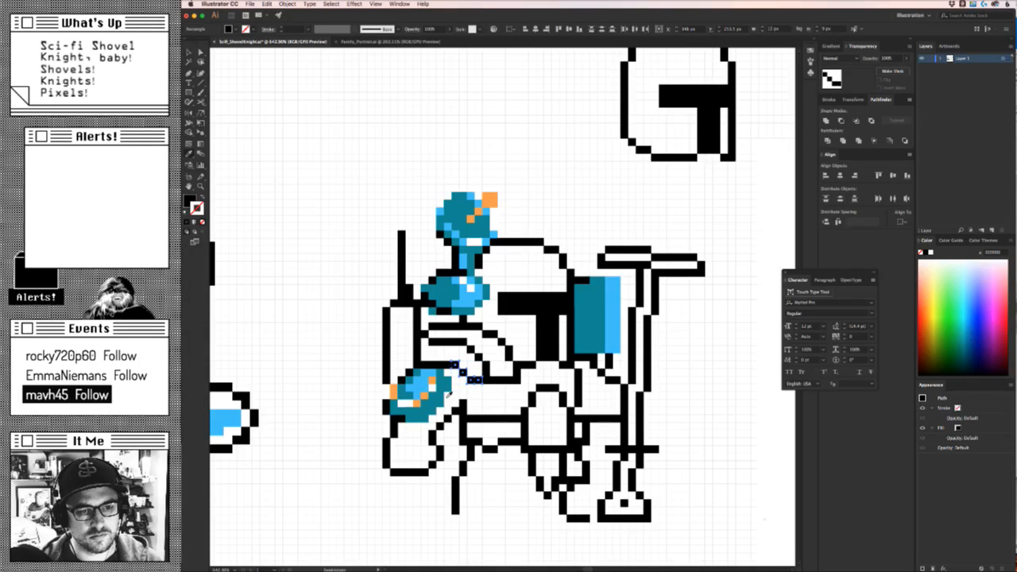
{"action": "left_click", "coordinate": [444, 394]}
{"action": "key", "text": "v"}
{"action": "left_click", "coordinate": [494, 361]}
Recolor the shoulder plate's inner arc teal, including its horizontal run and descending pixels.
{"action": "left_click", "coordinate": [469, 347]}
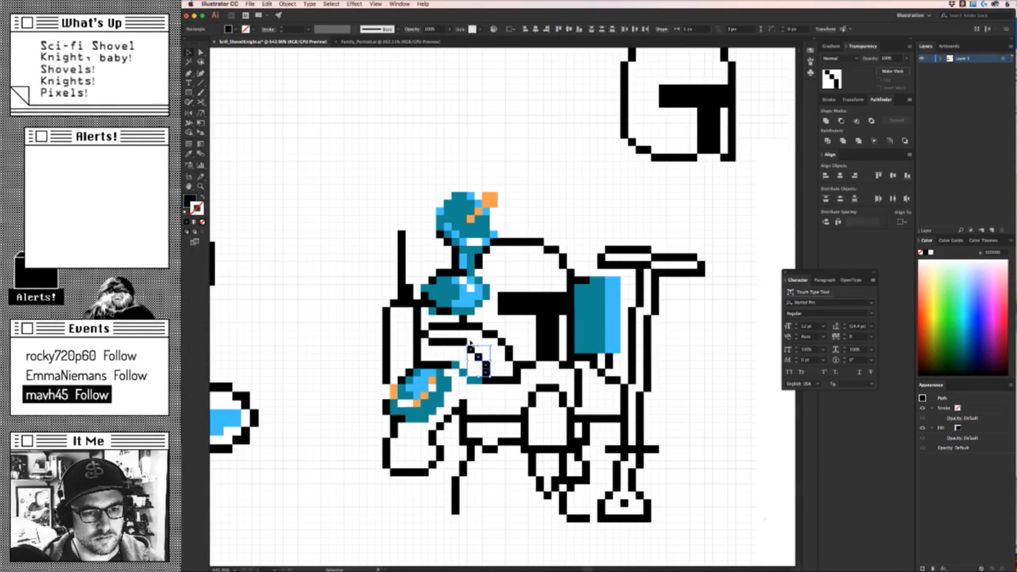
{"action": "left_click_drag", "start_coordinate": [468, 333], "coordinate": [399, 373]}
{"action": "key", "text": "z"}
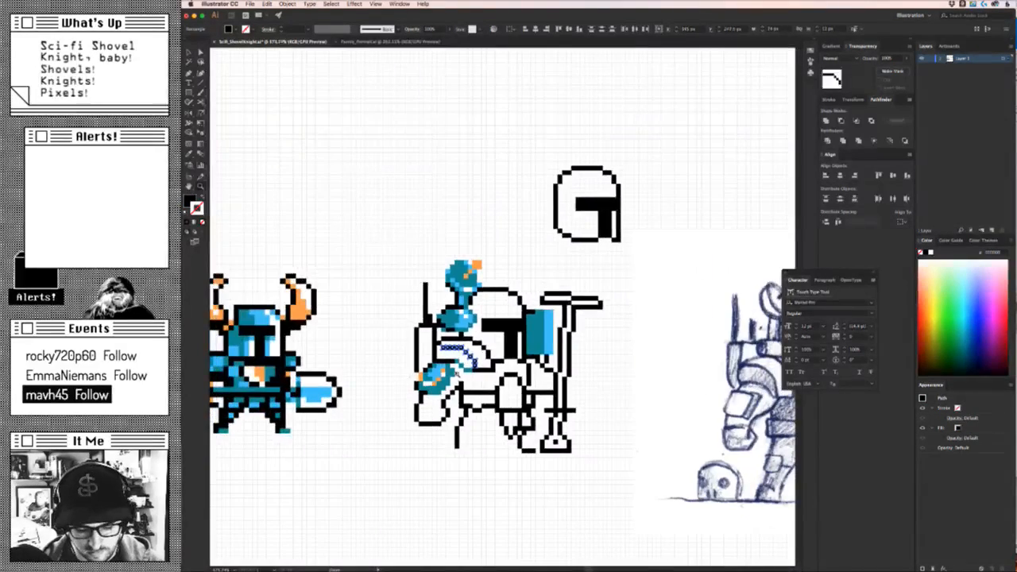
{"action": "key", "text": "i"}
{"action": "left_click", "coordinate": [467, 376]}
{"action": "key", "text": "z"}
{"action": "left_click_drag", "start_coordinate": [488, 395], "coordinate": [371, 429]}
{"action": "key", "text": "v"}
{"action": "left_click", "coordinate": [425, 453]}
Copy a black pixel from the top of the shovel's grip and place copies just above it to start the blade's outline.
{"action": "key", "text": "z"}
{"action": "left_click_drag", "start_coordinate": [474, 454], "coordinate": [445, 467]}
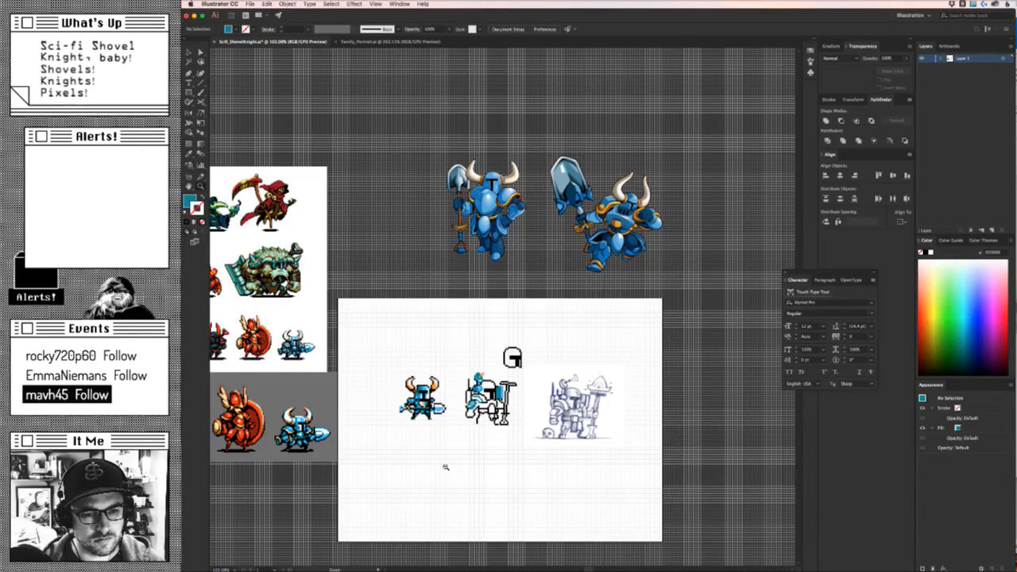
{"action": "left_click_drag", "start_coordinate": [446, 467], "coordinate": [540, 423]}
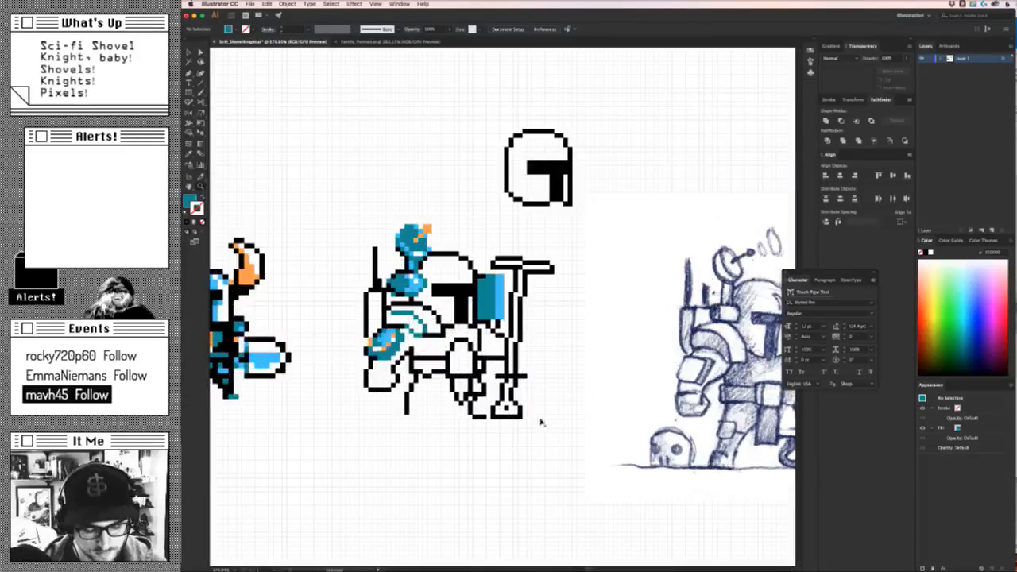
{"action": "key", "text": "z"}
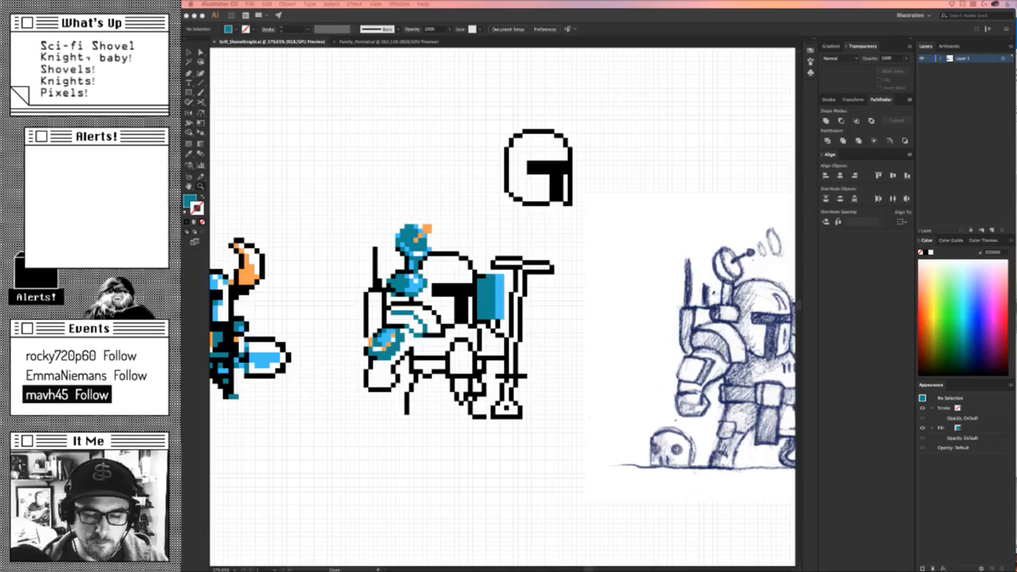
{"action": "left_click", "coordinate": [566, 341]}
{"action": "left_click_drag", "start_coordinate": [509, 247], "coordinate": [568, 301]}
{"action": "key", "text": "v"}
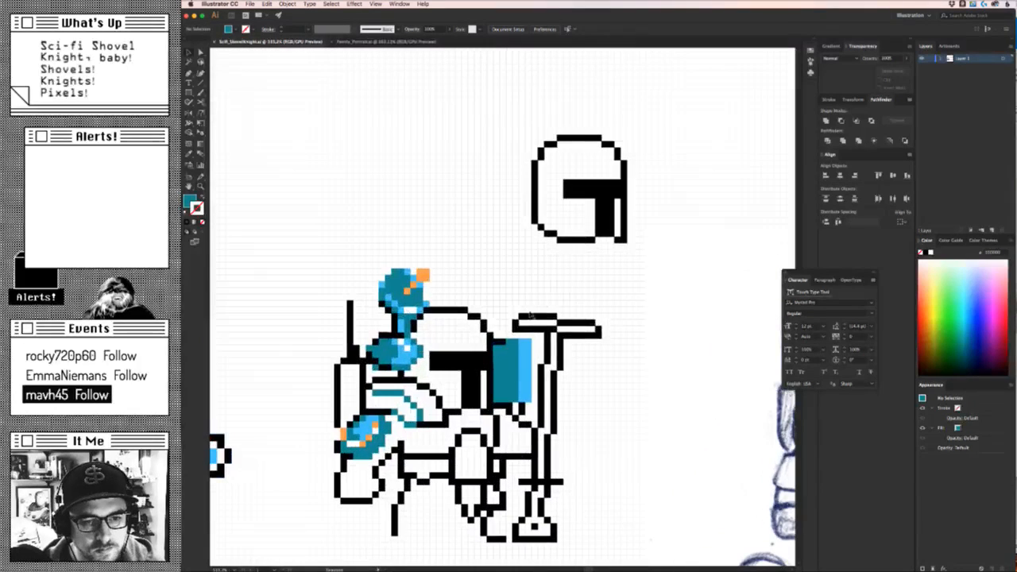
{"action": "left_click", "coordinate": [528, 316], "text": "super"}
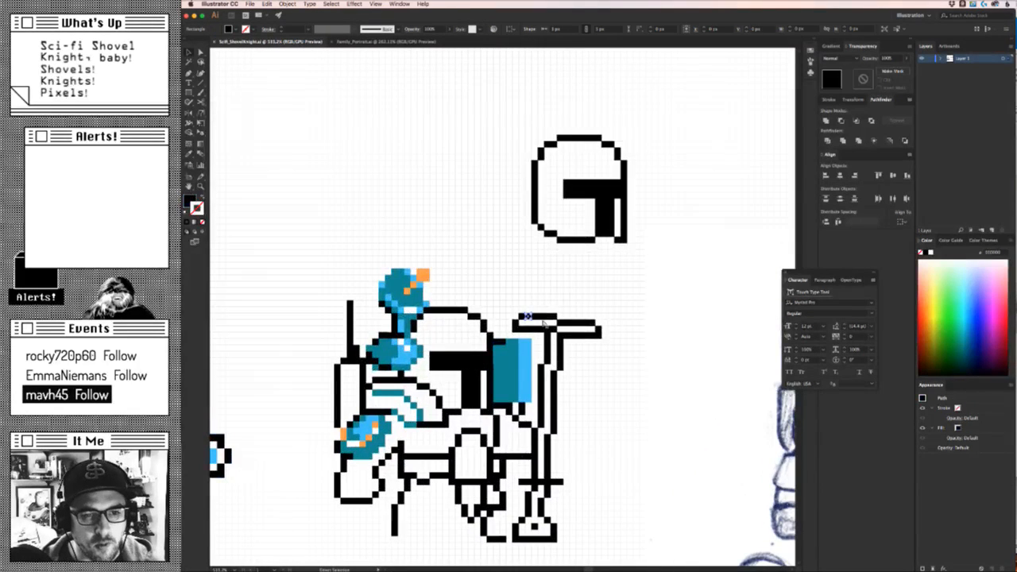
{"action": "left_click", "coordinate": [525, 276]}
{"action": "left_click", "coordinate": [522, 299]}
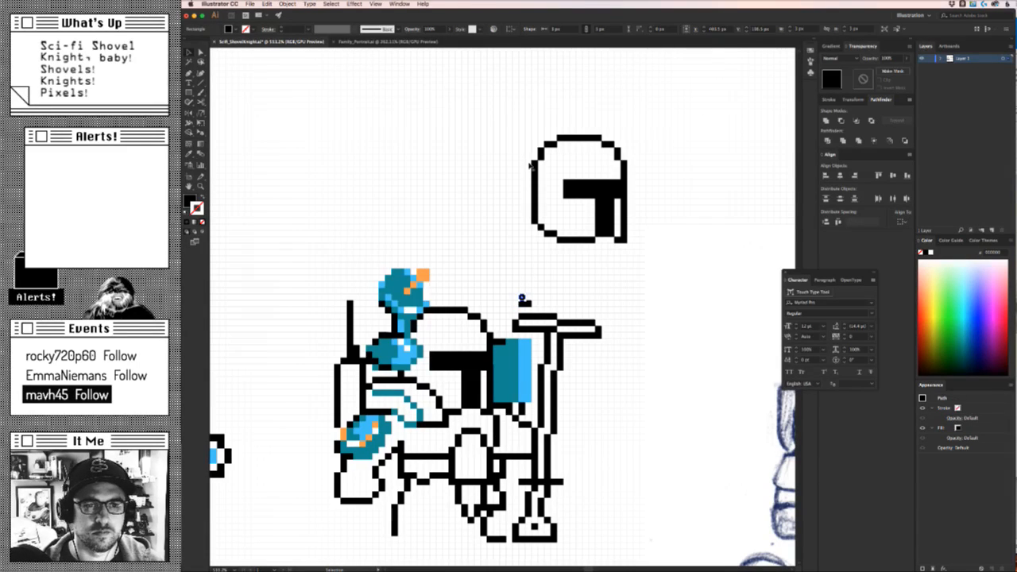
Select the loose helmet outline and move it five pixels up, away from the shovel.
{"action": "left_click_drag", "start_coordinate": [508, 117], "coordinate": [636, 258]}
{"action": "key", "text": "Up"}
{"action": "key", "text": "Up"}
{"action": "key", "text": "Up"}
{"action": "key", "text": "Up"}
{"action": "key", "text": "Up"}
{"action": "key", "text": "space"}
{"action": "left_click_drag", "start_coordinate": [579, 295], "coordinate": [672, 198]}
{"action": "left_click_drag", "start_coordinate": [693, 157], "coordinate": [682, 191]}
{"action": "left_click", "coordinate": [678, 194]}
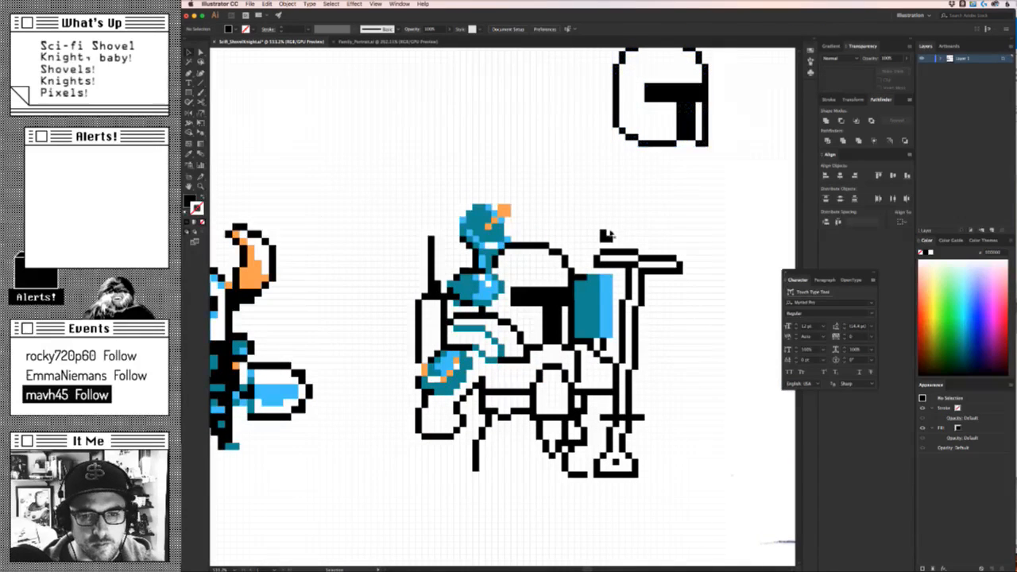
Build the blade's lower corner from copied pixels, slanting up-left, running right, then stepping diagonally up-right.
{"action": "left_click", "coordinate": [604, 234]}
{"action": "left_click_drag", "start_coordinate": [605, 234], "coordinate": [589, 222]}
{"action": "key", "text": "alt+Right"}
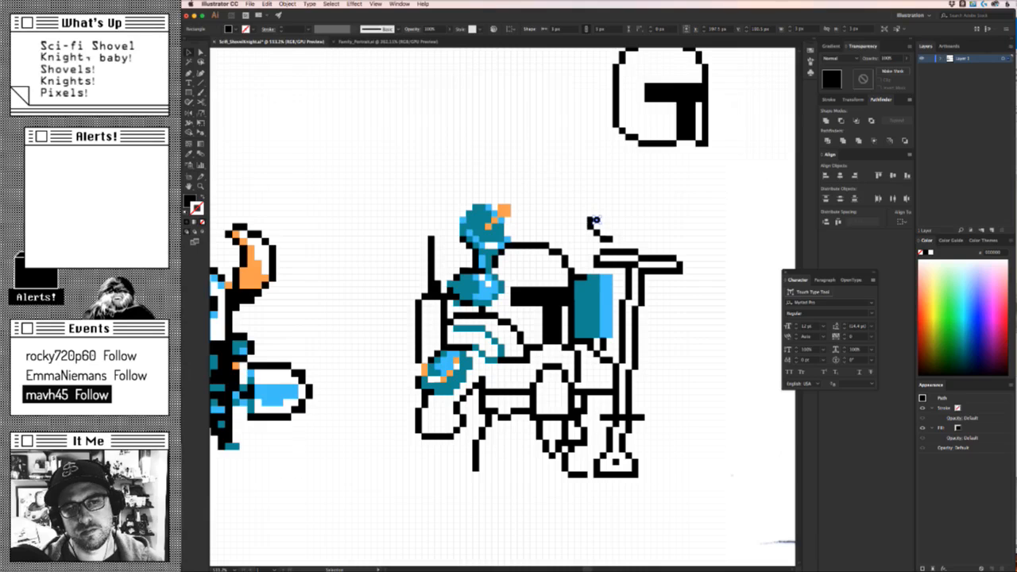
{"action": "key", "text": "alt+Right"}
{"action": "key", "text": "alt+Right"}
{"action": "key", "text": "Up"}
{"action": "key", "text": "alt+Right"}
{"action": "key", "text": "Up"}
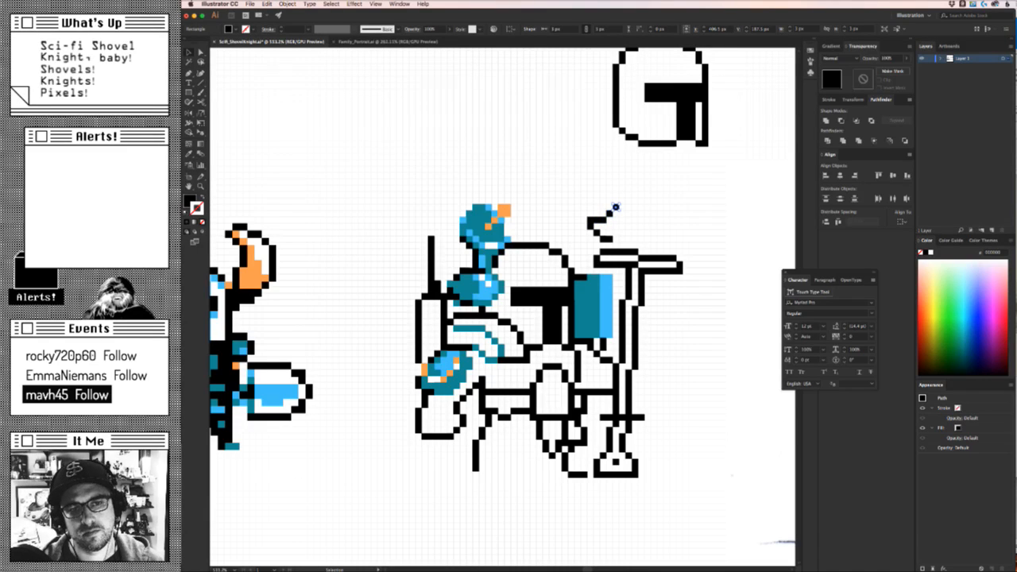
{"action": "key", "text": "Left"}
{"action": "key", "text": "alt+Right"}
{"action": "key", "text": "Up"}
Extend the blade's left edge diagonally up-right with six copied black pixels, each one pixel over and one up.
{"action": "key", "text": "space"}
{"action": "left_click_drag", "start_coordinate": [716, 422], "coordinate": [420, 456]}
{"action": "left_click_drag", "start_coordinate": [477, 413], "coordinate": [561, 413]}
{"action": "key", "text": "Left"}
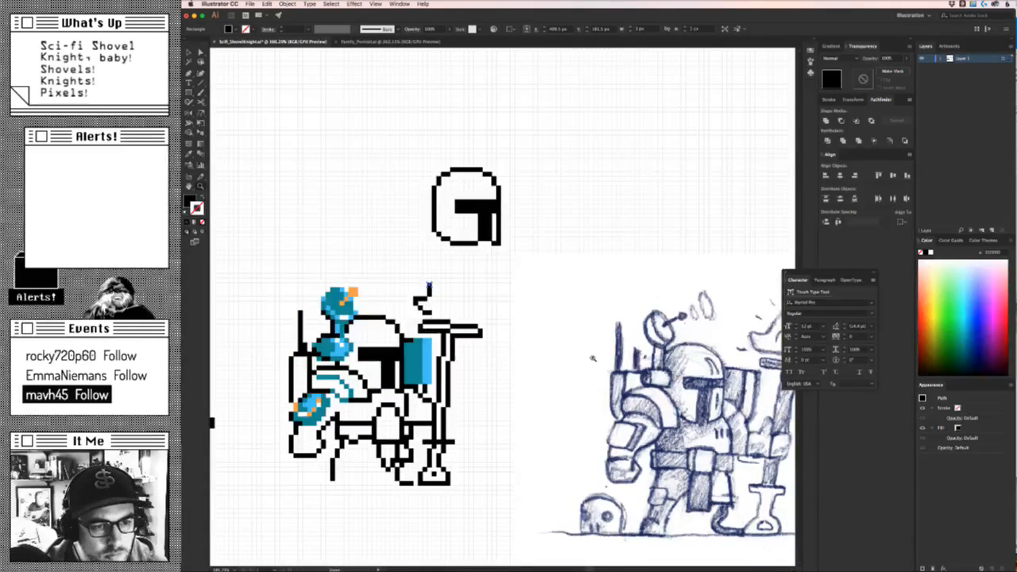
{"action": "key", "text": "alt+Right"}
{"action": "key", "text": "Up"}
{"action": "key", "text": "alt+Right"}
{"action": "key", "text": "Up"}
{"action": "key", "text": "alt+Right"}
{"action": "key", "text": "Up"}
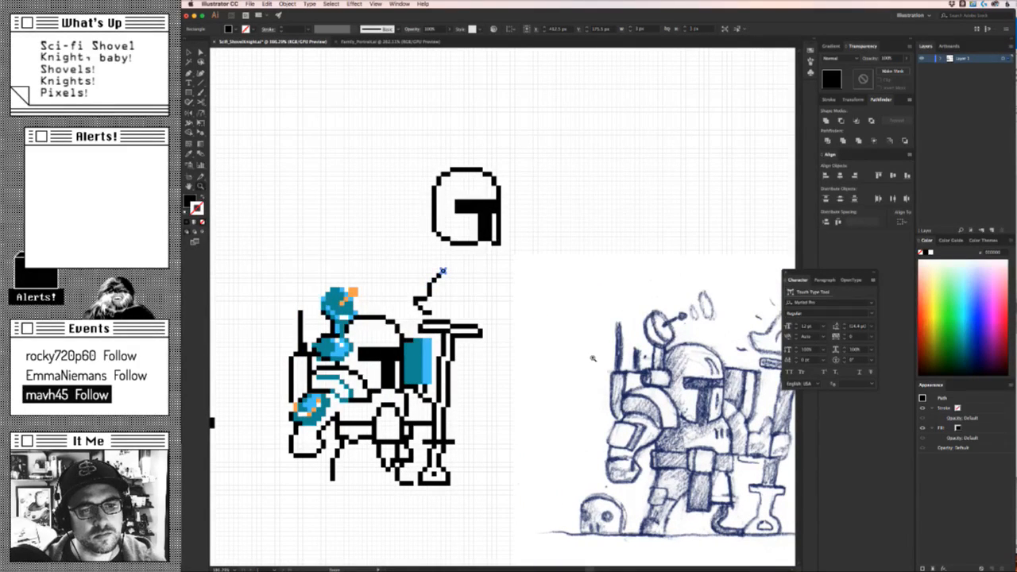
{"action": "key", "text": "alt+Right"}
{"action": "key", "text": "Up"}
{"action": "key", "text": "alt+Right"}
{"action": "key", "text": "Up"}
{"action": "key", "text": "alt+Right"}
{"action": "key", "text": "Up"}
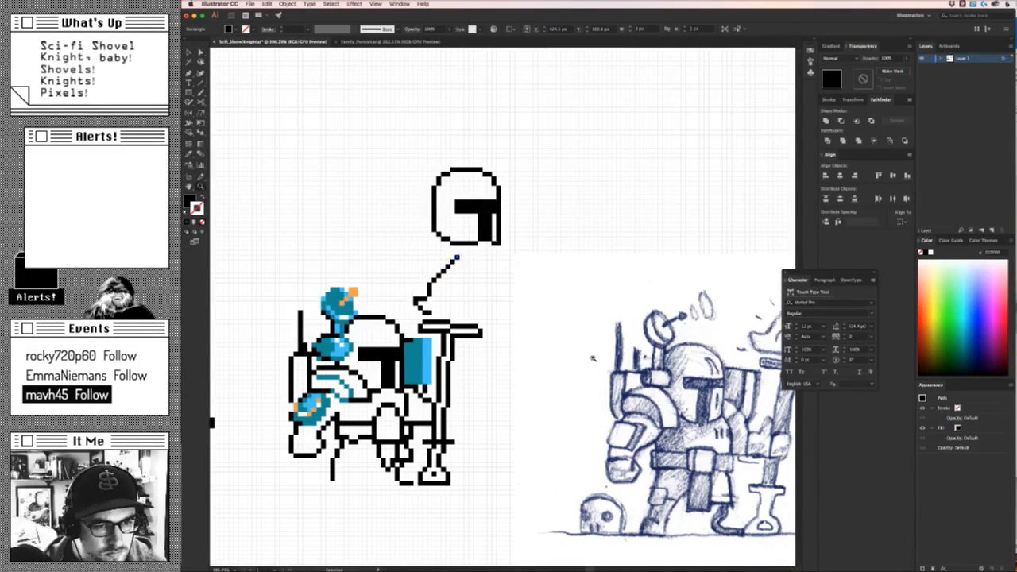
Shift the left edge's upper diagonal pixels one pixel left, and add two copied pixels to the right of its top.
{"action": "left_click_drag", "start_coordinate": [457, 304], "coordinate": [508, 305]}
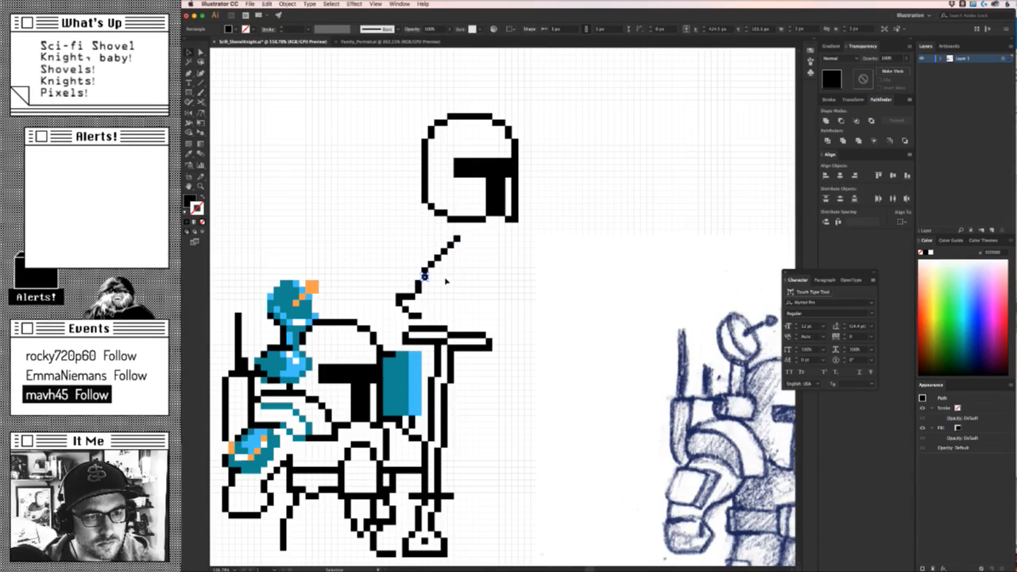
{"action": "left_click", "coordinate": [461, 270]}
{"action": "left_click_drag", "start_coordinate": [443, 232], "coordinate": [441, 232]}
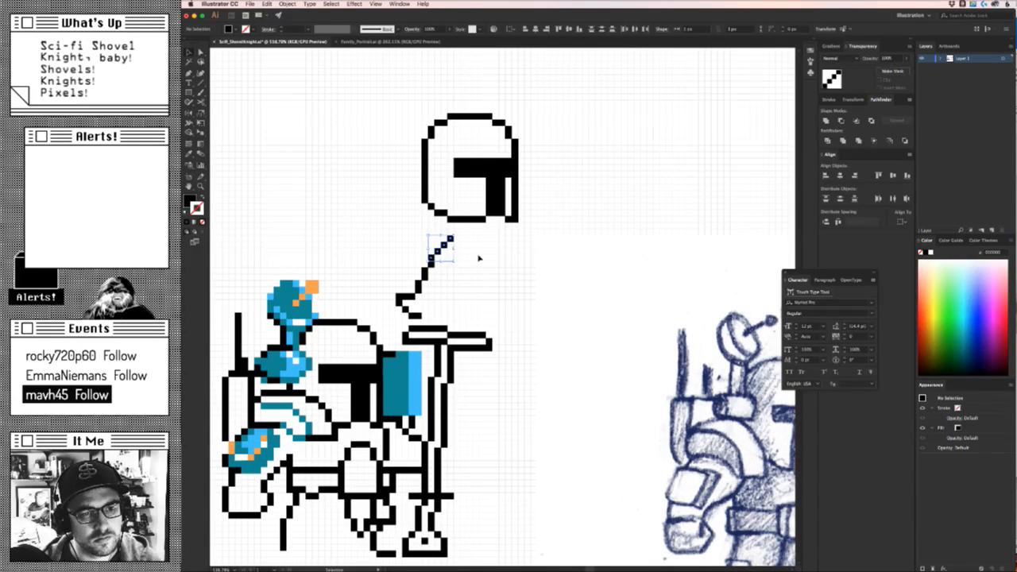
{"action": "left_click", "coordinate": [481, 260]}
{"action": "key", "text": "z"}
{"action": "mouse_move", "coordinate": [504, 294]}
{"action": "left_mouse_down"}
{"action": "mouse_move", "coordinate": [425, 295]}
{"action": "mouse_move", "coordinate": [502, 294]}
{"action": "left_mouse_up"}
{"action": "key", "text": "v"}
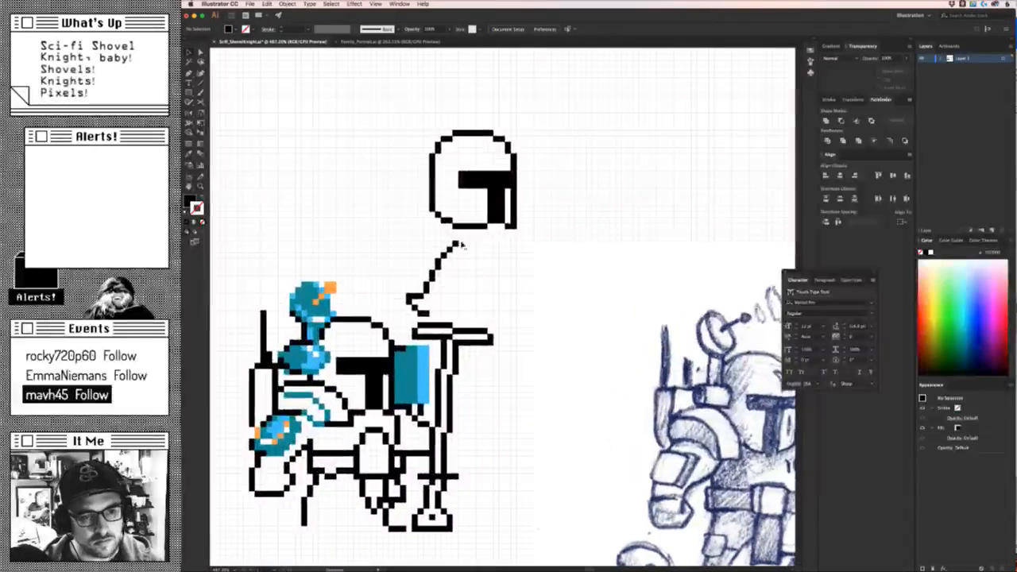
{"action": "left_click", "coordinate": [456, 244]}
{"action": "key", "text": "alt+Right"}
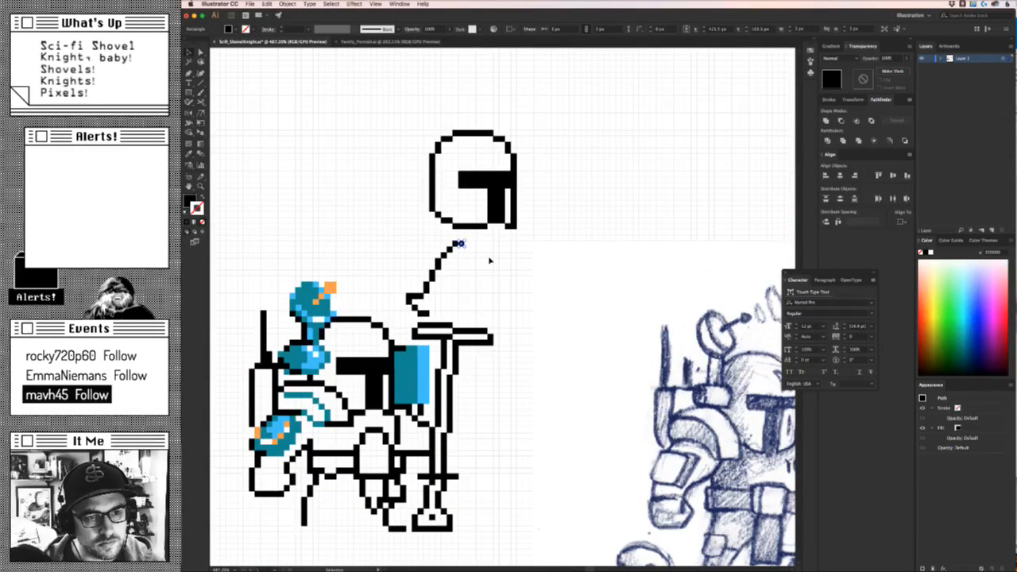
{"action": "key", "text": "alt+Right"}
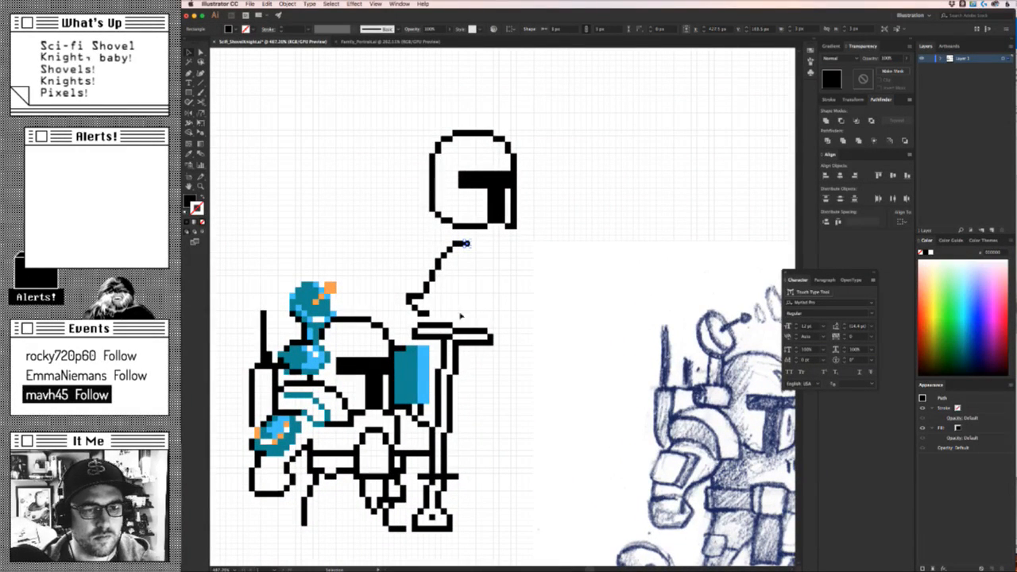
Select the blade's left edge with its top run and duplicate it five pixels to the right.
{"action": "left_click_drag", "start_coordinate": [397, 236], "coordinate": [474, 313]}
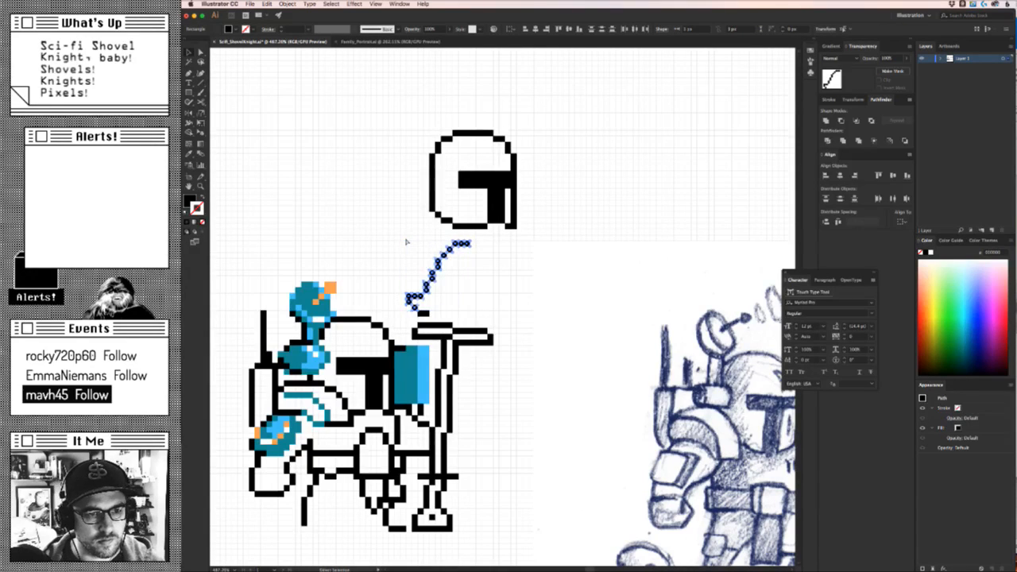
{"action": "key", "text": "alt+Right"}
{"action": "key", "text": "alt+Right"}
{"action": "key", "text": "alt+Right"}
{"action": "key", "text": "alt+Right"}
{"action": "key", "text": "alt+Right"}
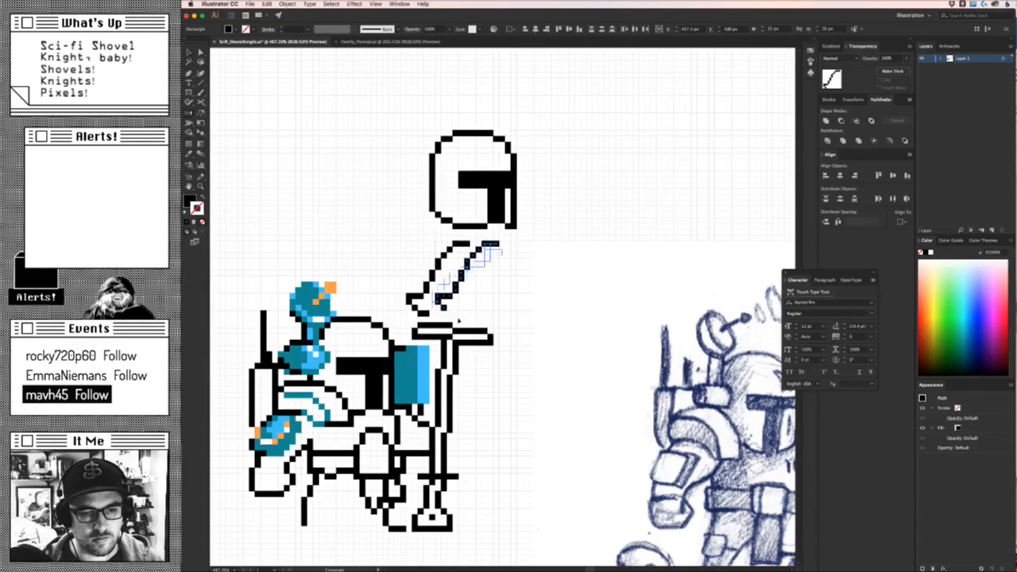
Reflect the copied edge horizontally and nudge it into place as the blade's right edge, overlapping at the top.
{"action": "left_click_drag", "start_coordinate": [458, 320], "coordinate": [413, 302]}
{"action": "key", "text": "v"}
{"action": "key", "text": "Right"}
{"action": "key", "text": "Right"}
{"action": "key", "text": "Right"}
{"action": "key", "text": "Right"}
{"action": "key", "text": "Left"}
{"action": "key", "text": "Left"}
{"action": "key", "text": "Left"}
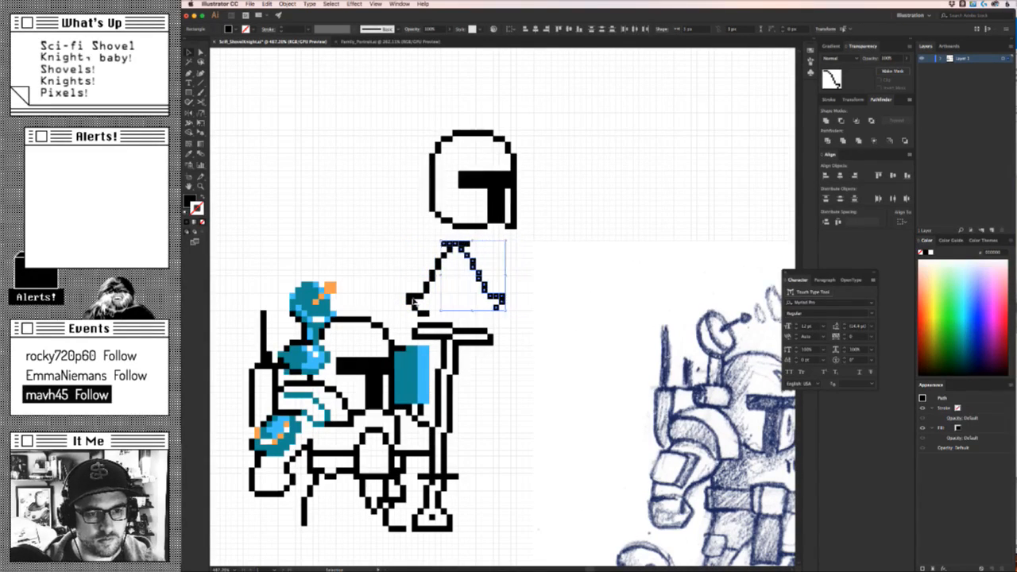
{"action": "key", "text": "Left"}
{"action": "key", "text": "Right"}
{"action": "key", "text": "Left"}
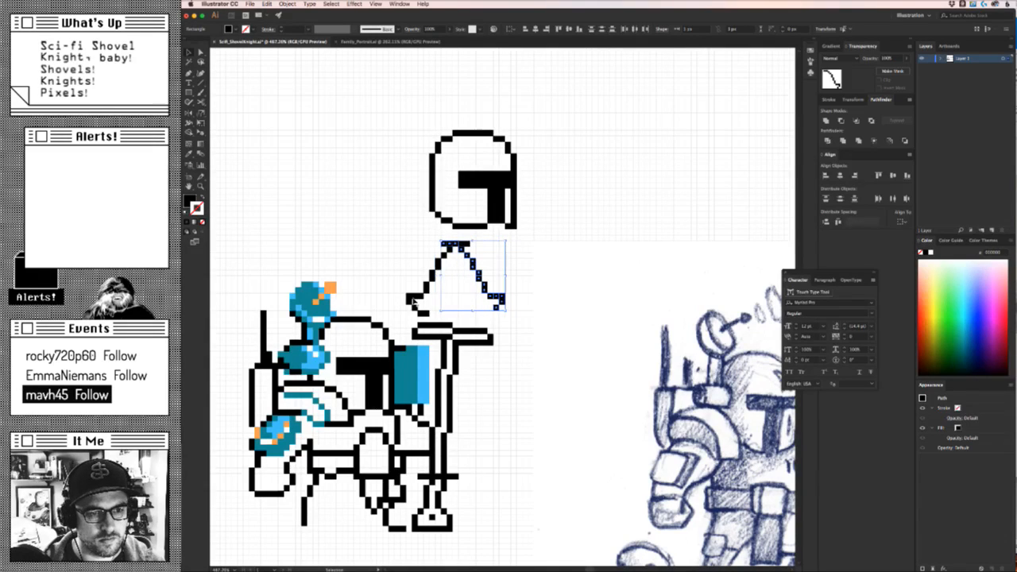
Trim the surplus pixels where the two blade edges meet and shape the top into a single-pixel point.
{"action": "key", "text": "Delete"}
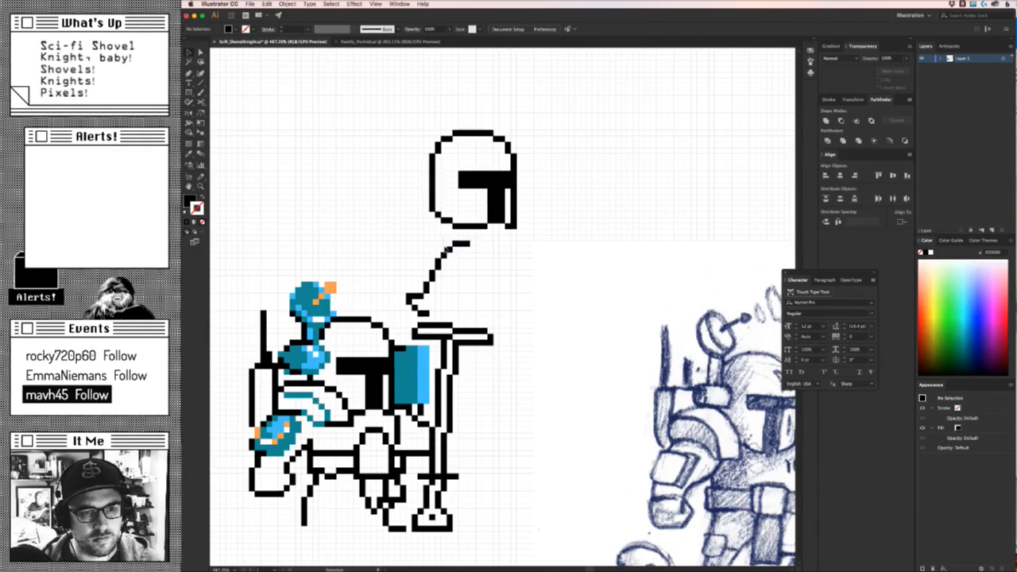
{"action": "left_click", "coordinate": [457, 244]}
{"action": "key", "text": "Delete"}
{"action": "key", "text": "ctrl+z"}
{"action": "key", "text": "ctrl+z"}
{"action": "left_click", "coordinate": [518, 315]}
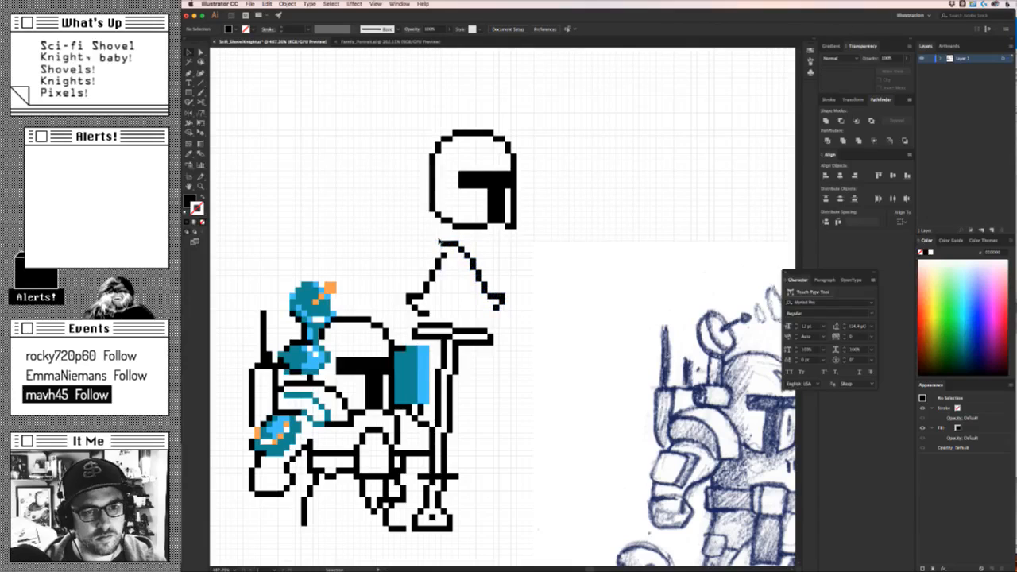
{"action": "left_click", "coordinate": [450, 243]}
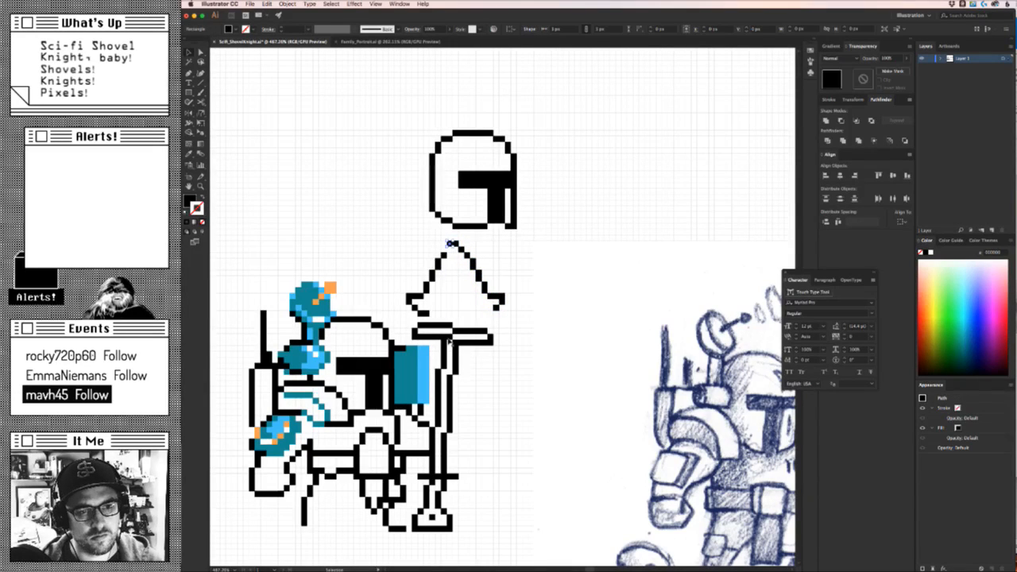
{"action": "key", "text": "Down"}
{"action": "left_click", "coordinate": [515, 356]}
{"action": "scroll", "coordinate": [493, 367], "scroll_direction": "down", "scroll_amount": 6}
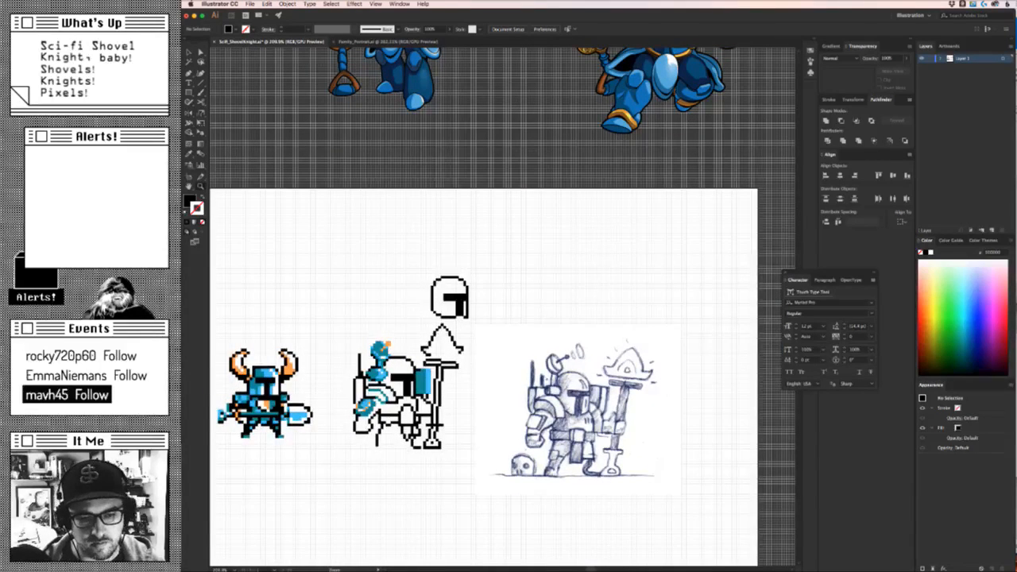
{"action": "key", "text": "super+Tab"}
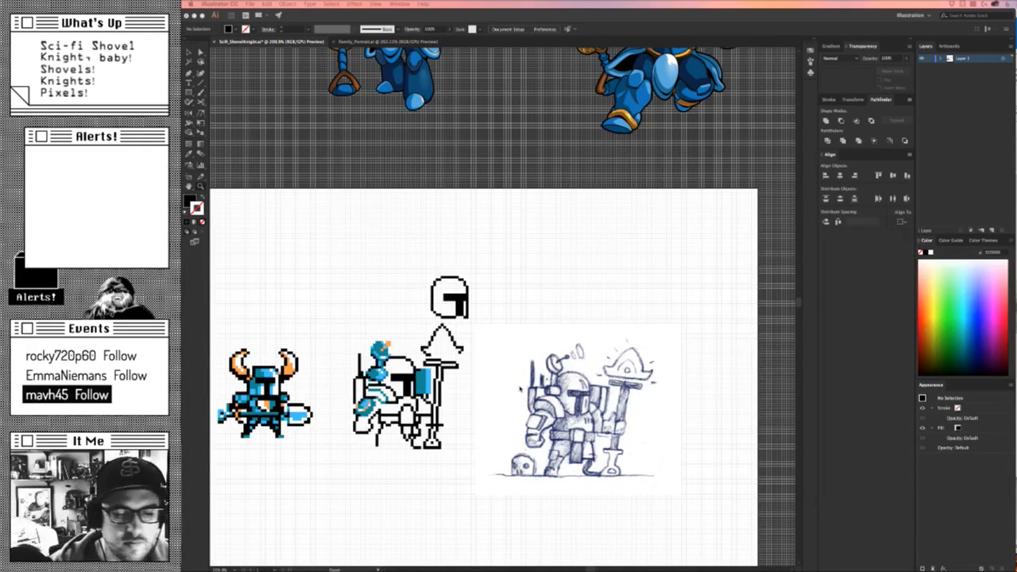
{"action": "left_click", "coordinate": [496, 403]}
{"action": "scroll", "coordinate": [495, 403], "scroll_direction": "up", "scroll_amount": 3}
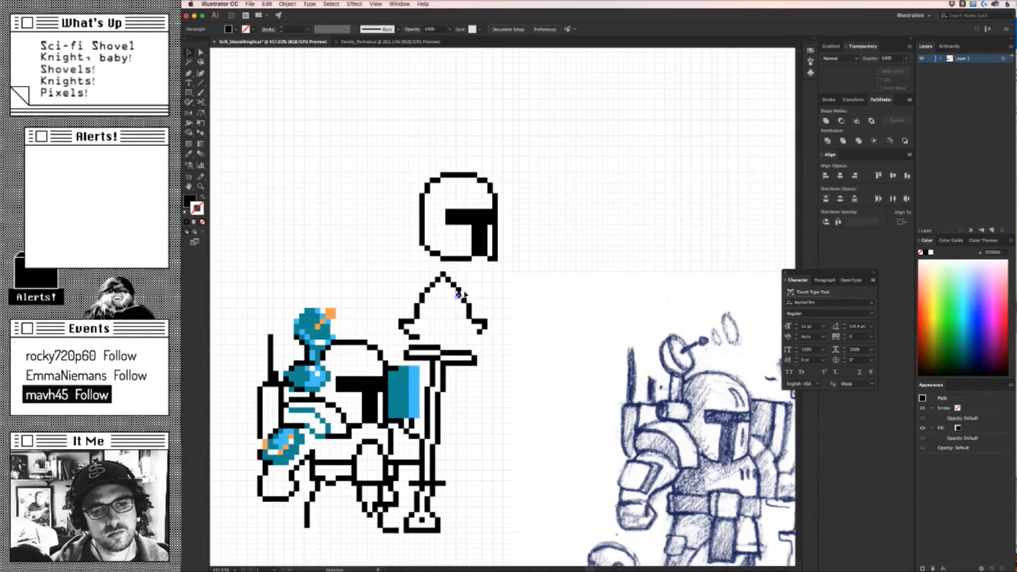
{"action": "scroll", "coordinate": [572, 330], "scroll_direction": "down", "scroll_amount": 5}
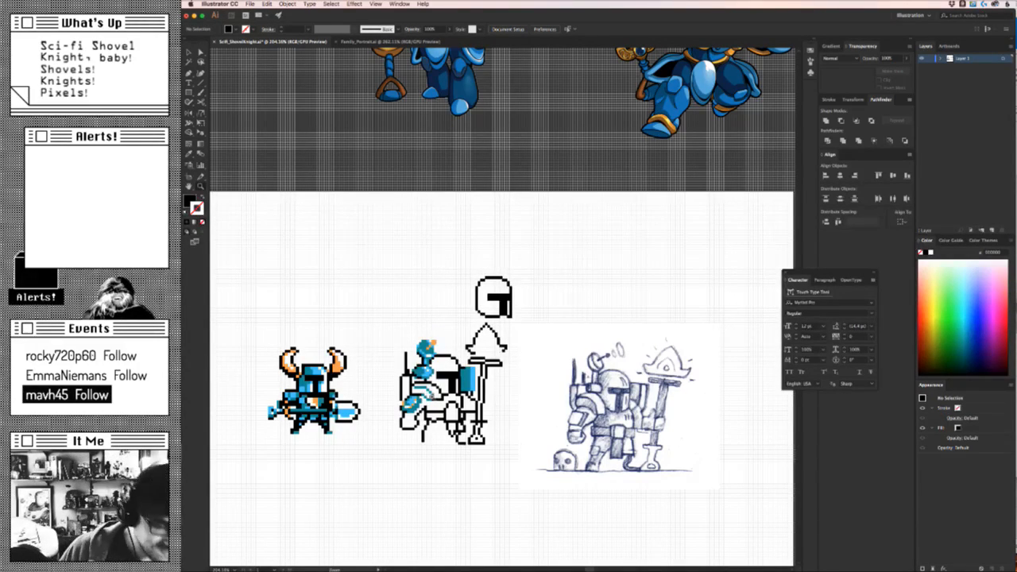
{"action": "key", "text": "v"}
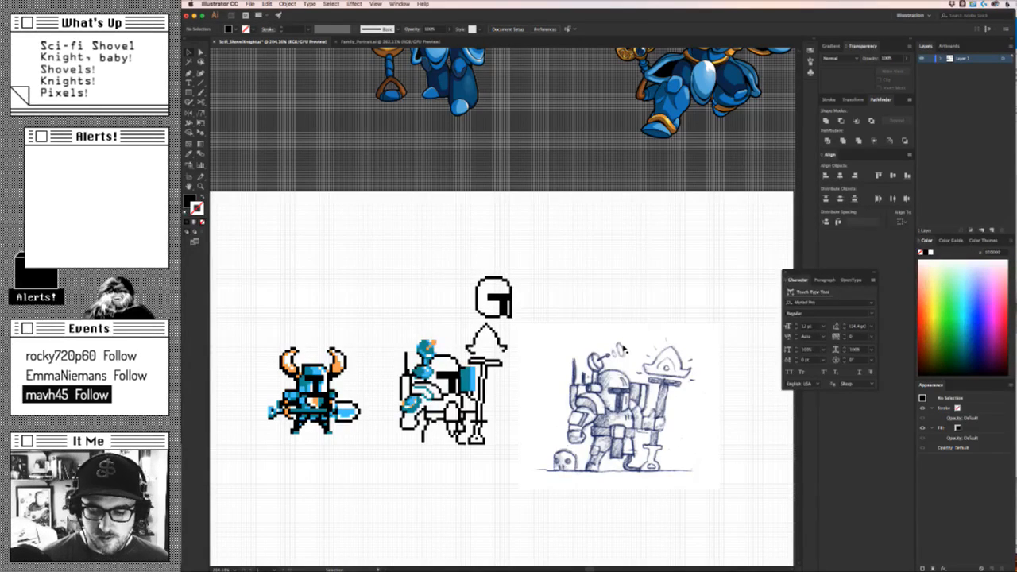
Copy the lowest pixel of the blade's right side one pixel down to close the gap above the right foot.
{"action": "left_click_drag", "start_coordinate": [466, 340], "coordinate": [542, 371]}
{"action": "left_click", "coordinate": [543, 348]}
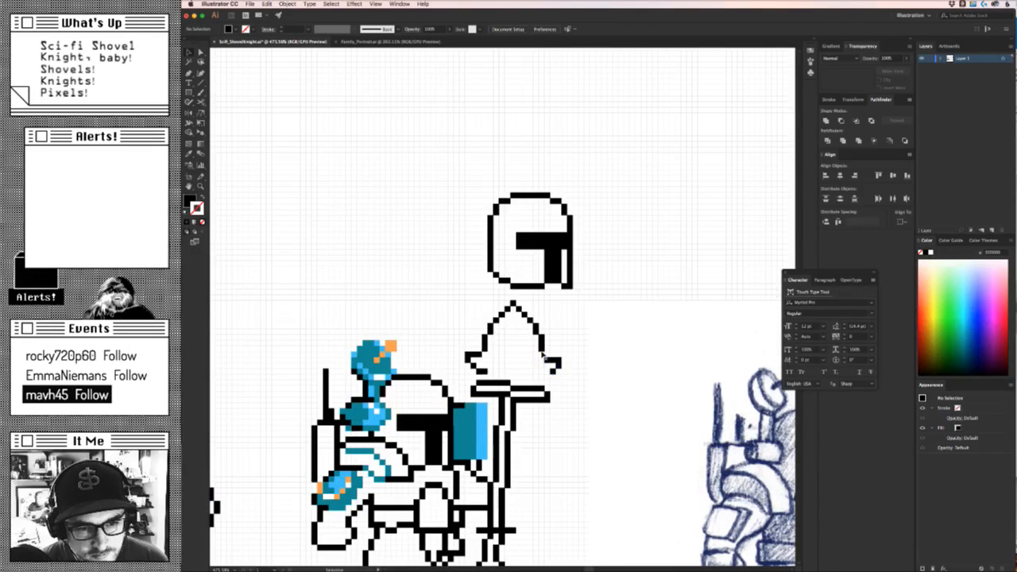
{"action": "key", "text": "alt+Down"}
{"action": "left_click", "coordinate": [561, 463]}
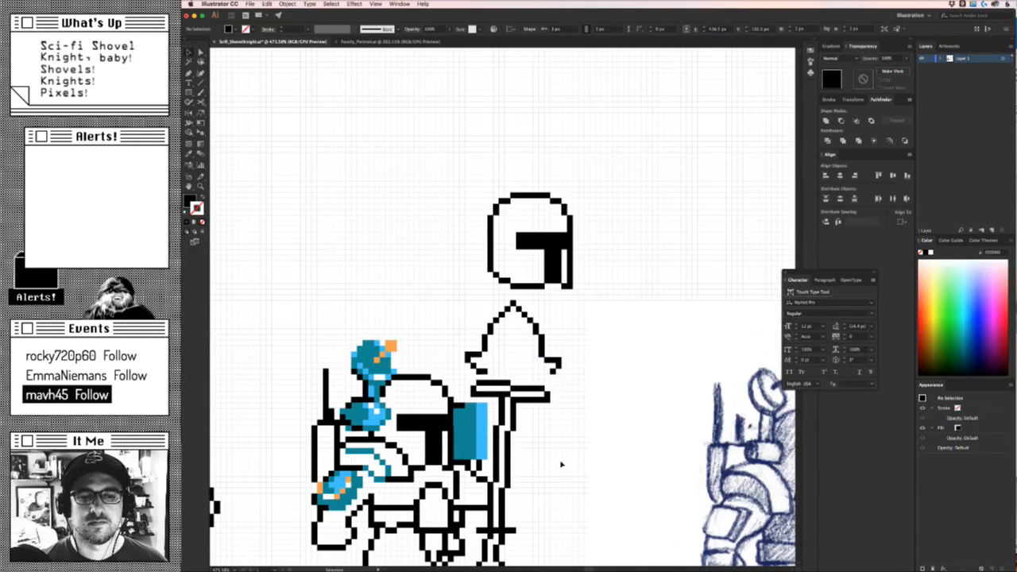
Extend the blade's bottom edge from its lower-left corner to the middle using copies of the two-pixel segment.
{"action": "mouse_move", "coordinate": [561, 465]}
{"action": "left_mouse_down"}
{"action": "mouse_move", "coordinate": [471, 363]}
{"action": "mouse_move", "coordinate": [411, 332]}
{"action": "mouse_move", "coordinate": [327, 338]}
{"action": "mouse_move", "coordinate": [475, 362]}
{"action": "left_mouse_up"}
{"action": "left_click_drag", "start_coordinate": [370, 327], "coordinate": [442, 279]}
{"action": "left_click", "coordinate": [427, 273]}
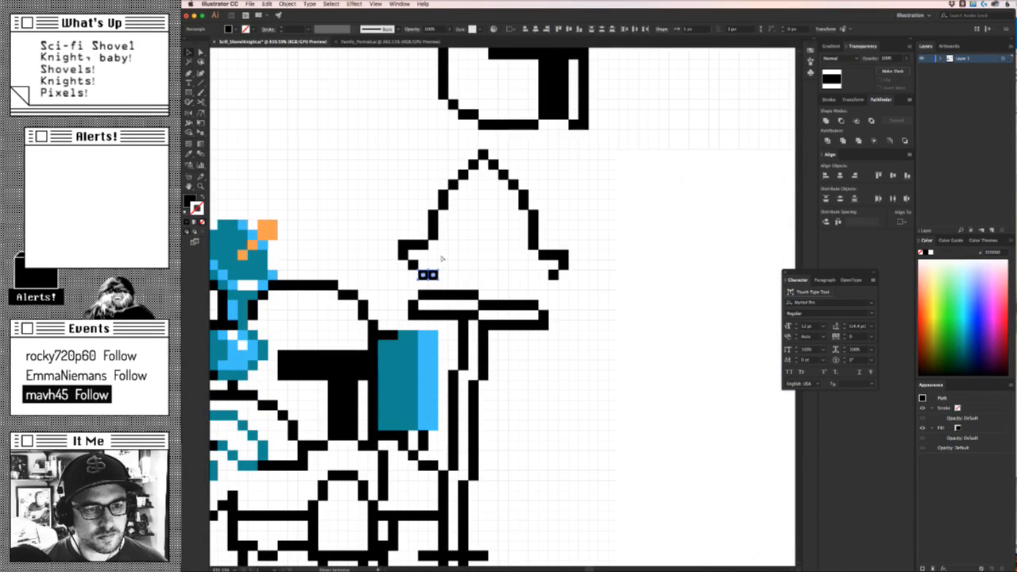
{"action": "key", "text": "alt+Right"}
{"action": "key", "text": "Right"}
{"action": "key", "text": "Right"}
{"action": "key", "text": "Left"}
{"action": "key", "text": "alt+Right"}
{"action": "key", "text": "Right"}
{"action": "key", "text": "Right"}
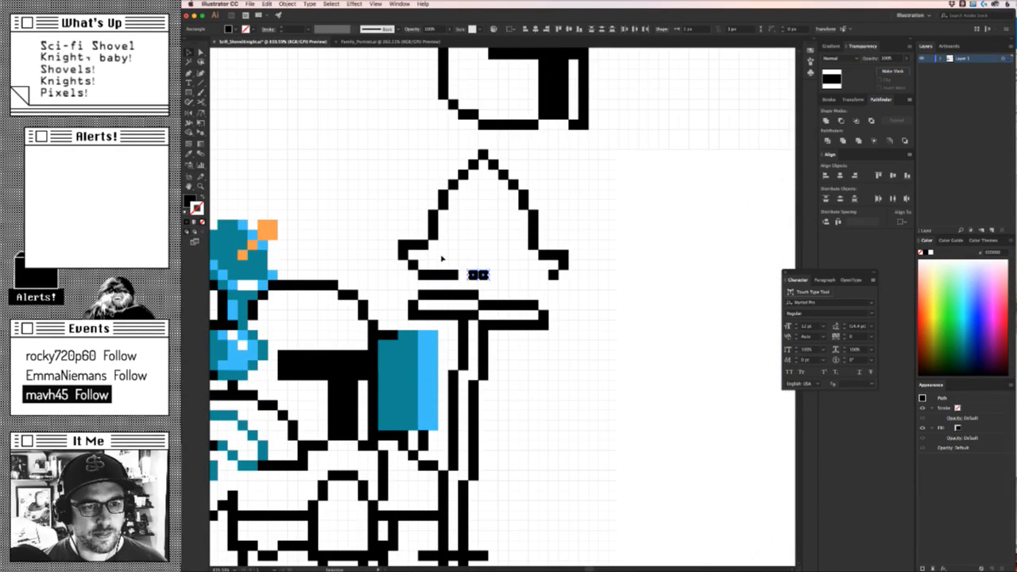
{"action": "key", "text": "Left"}
Continue the bottom edge one pixel lower, running copied two-pixel segments from the middle towards the blade's right foot.
{"action": "key", "text": "alt+Right"}
{"action": "key", "text": "Right"}
{"action": "key", "text": "Down"}
{"action": "key", "text": "Right"}
{"action": "key", "text": "Left"}
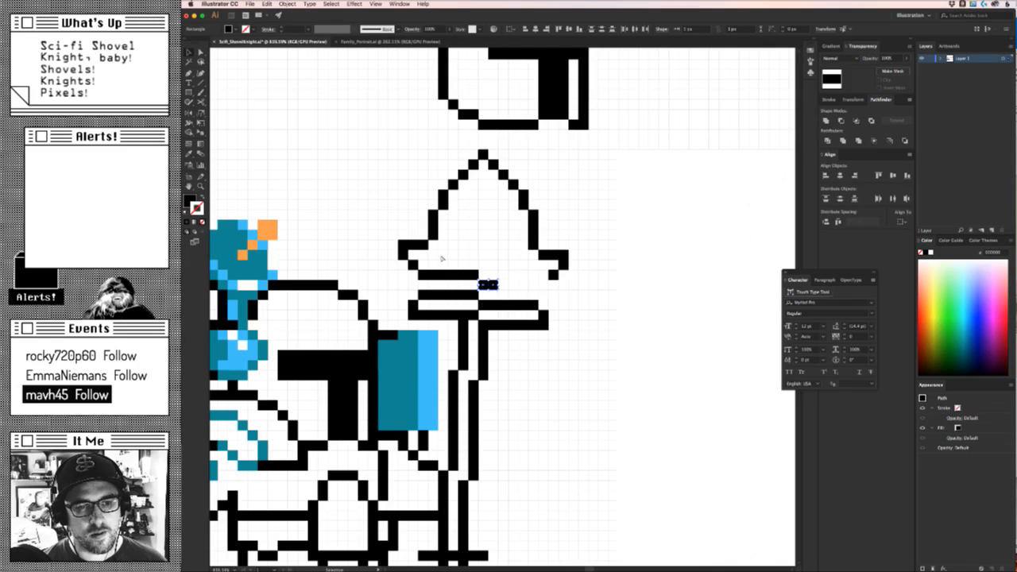
{"action": "key", "text": "alt+Right"}
{"action": "key", "text": "Right"}
{"action": "key", "text": "Right"}
{"action": "key", "text": "Left"}
{"action": "key", "text": "alt+Right"}
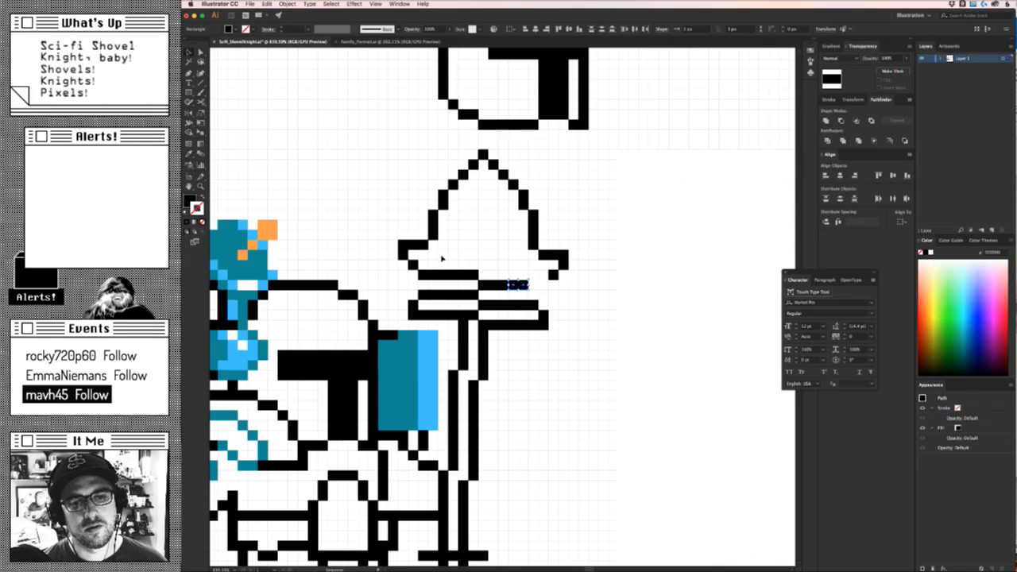
{"action": "key", "text": "Right"}
{"action": "left_click", "coordinate": [626, 315]}
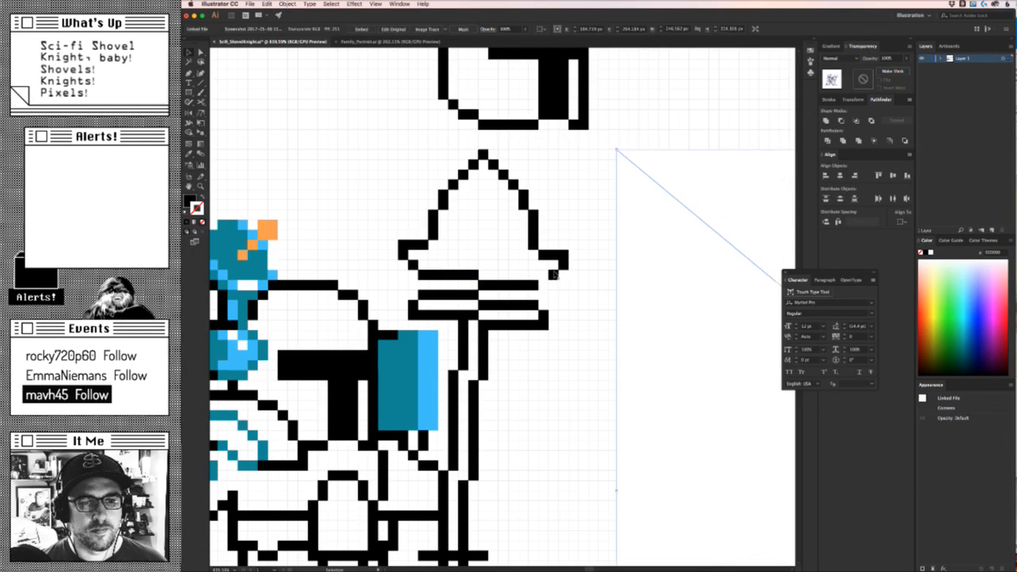
Copy the right foot's lowest pixel to join the blade's lower-right corner to the end of its bottom edge.
{"action": "left_click", "coordinate": [554, 274]}
{"action": "key", "text": "alt+Left"}
{"action": "left_click", "coordinate": [583, 202]}
{"action": "scroll", "coordinate": [583, 202], "scroll_direction": "down", "scroll_amount": 6}
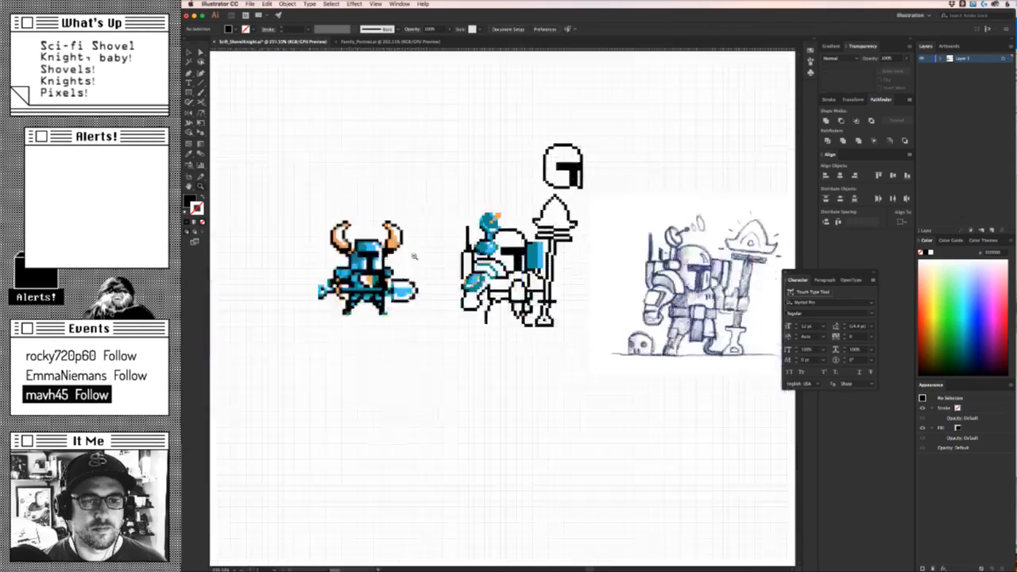
{"action": "scroll", "coordinate": [580, 226], "scroll_direction": "up", "scroll_amount": 6}
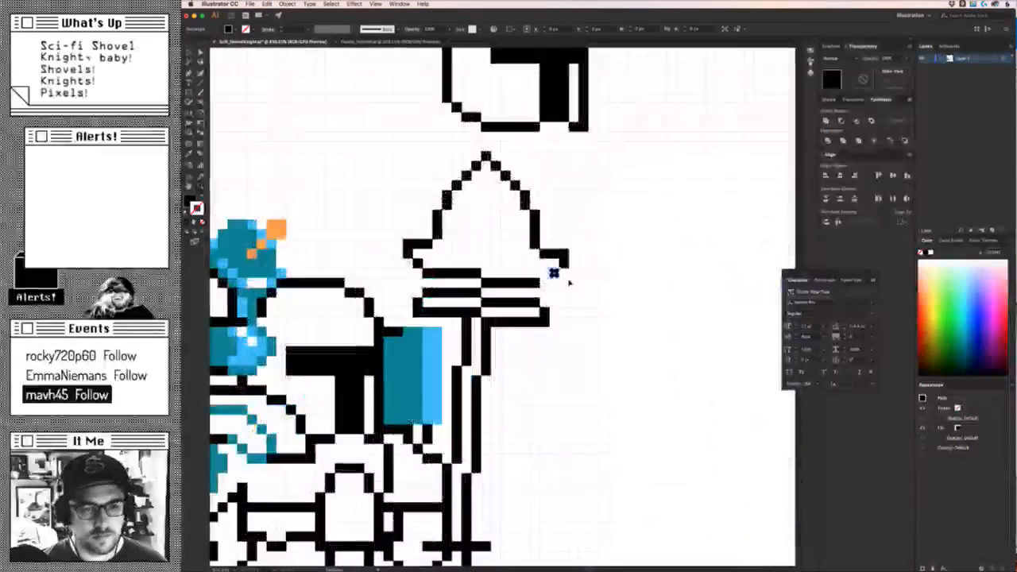
{"action": "left_click", "coordinate": [482, 284]}
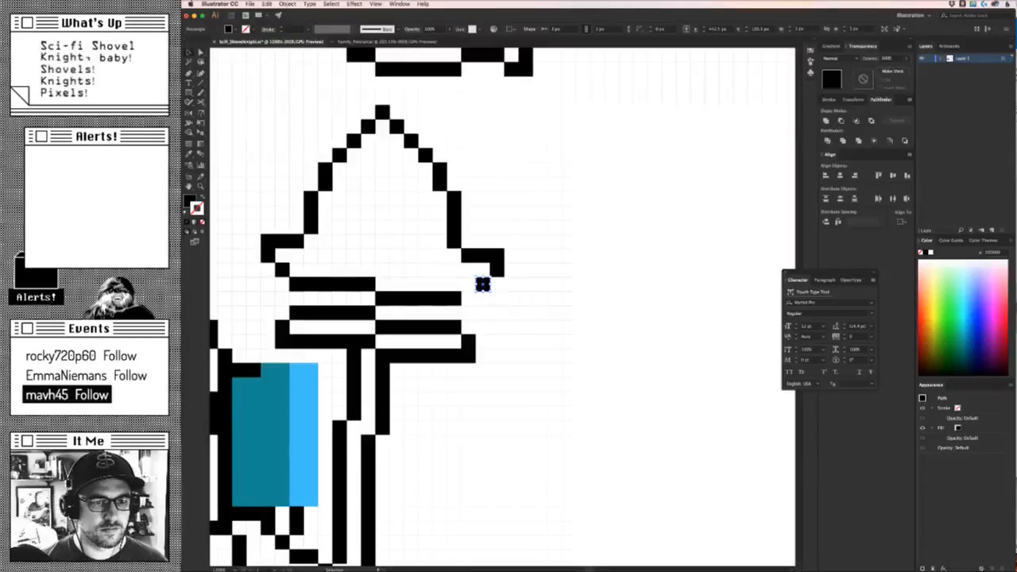
{"action": "left_click", "coordinate": [508, 209]}
{"action": "key", "text": "z"}
{"action": "left_click_drag", "start_coordinate": [508, 209], "coordinate": [429, 255]}
{"action": "key", "text": "z"}
{"action": "left_click_drag", "start_coordinate": [580, 323], "coordinate": [544, 299]}
{"action": "key", "text": "v"}
{"action": "left_click", "coordinate": [543, 302]}
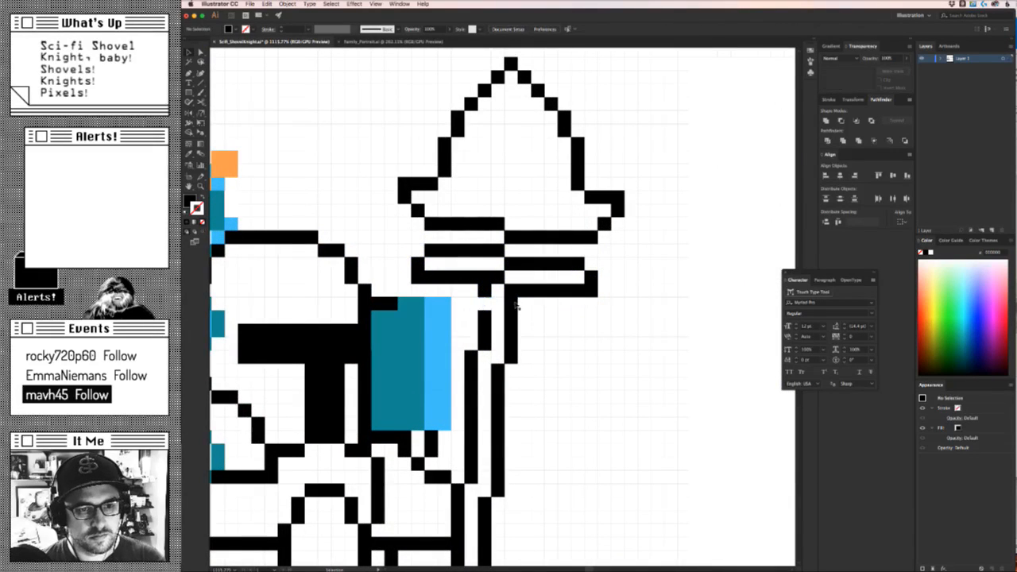
Select the shovel blade together with the crosspiece below it and move them one pixel down along the shaft.
{"action": "left_click", "coordinate": [408, 248]}
{"action": "left_click", "coordinate": [579, 326]}
{"action": "left_click_drag", "start_coordinate": [579, 333], "coordinate": [432, 146]}
{"action": "key", "text": "Down"}
{"action": "left_click", "coordinate": [615, 309]}
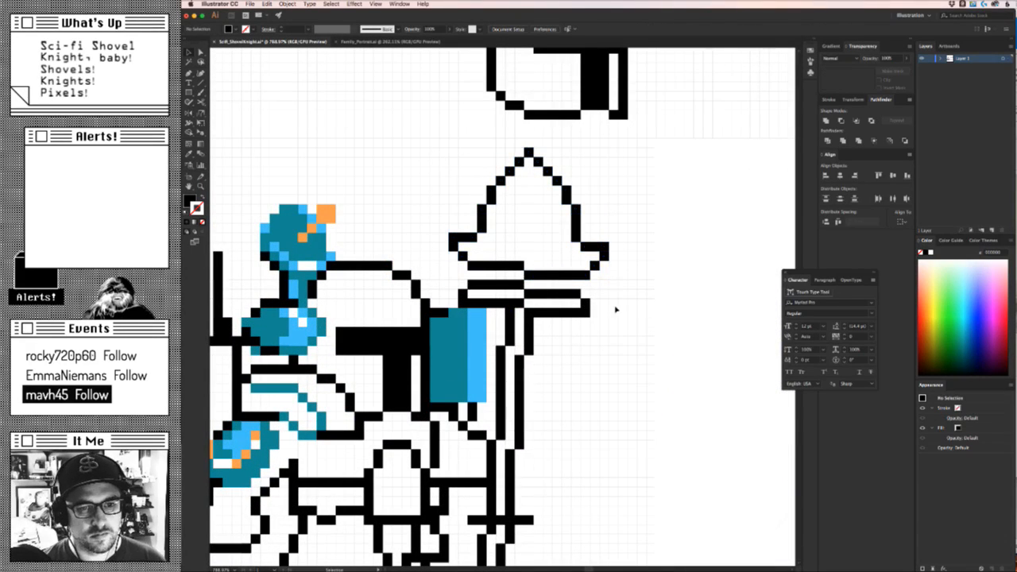
Select both halves of the crosspiece outline below the blade and recolor them with the backpack's teal.
{"action": "left_click_drag", "start_coordinate": [592, 318], "coordinate": [457, 276]}
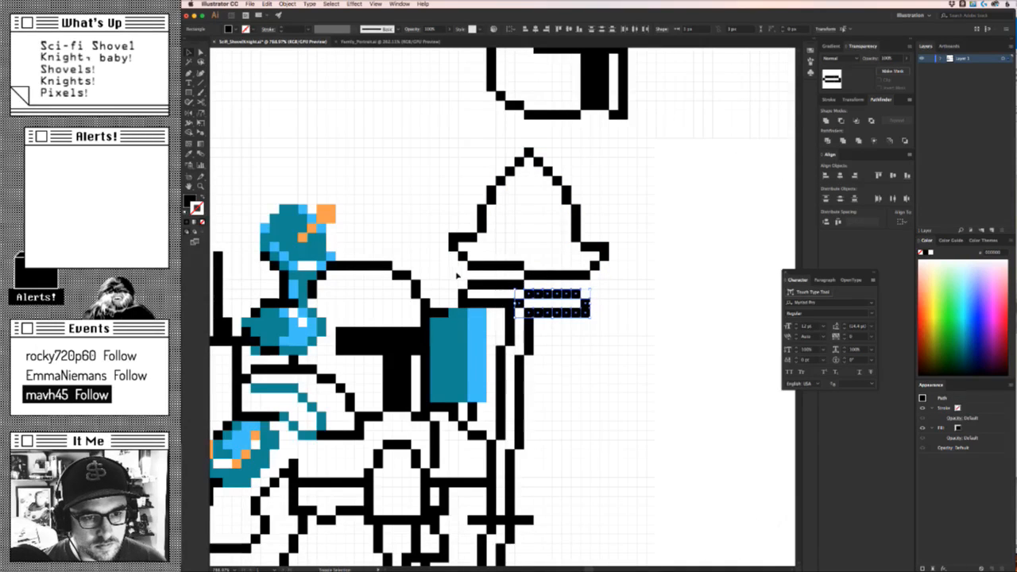
{"action": "left_click_drag", "start_coordinate": [508, 298], "coordinate": [459, 280]}
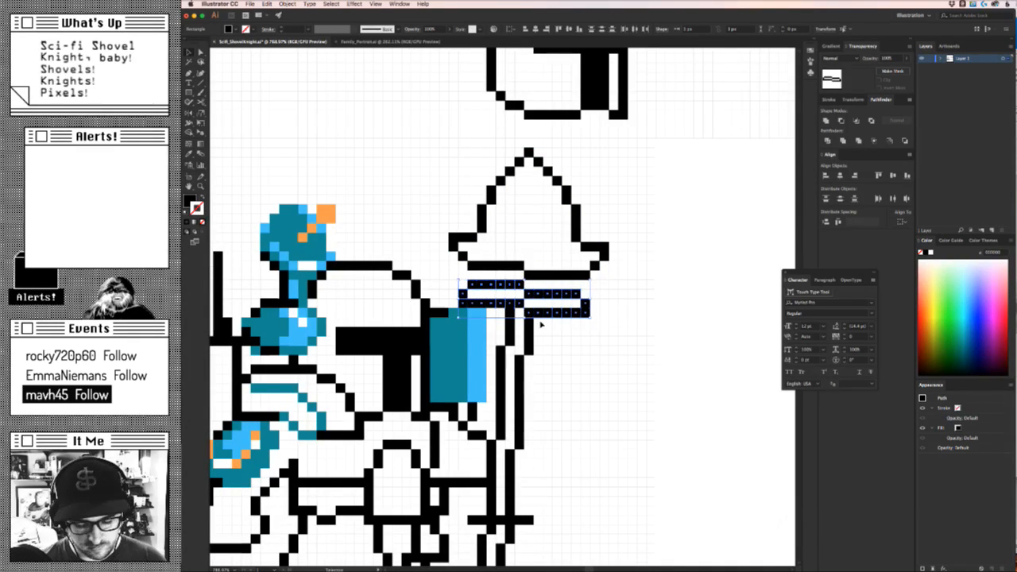
{"action": "left_click", "coordinate": [449, 363]}
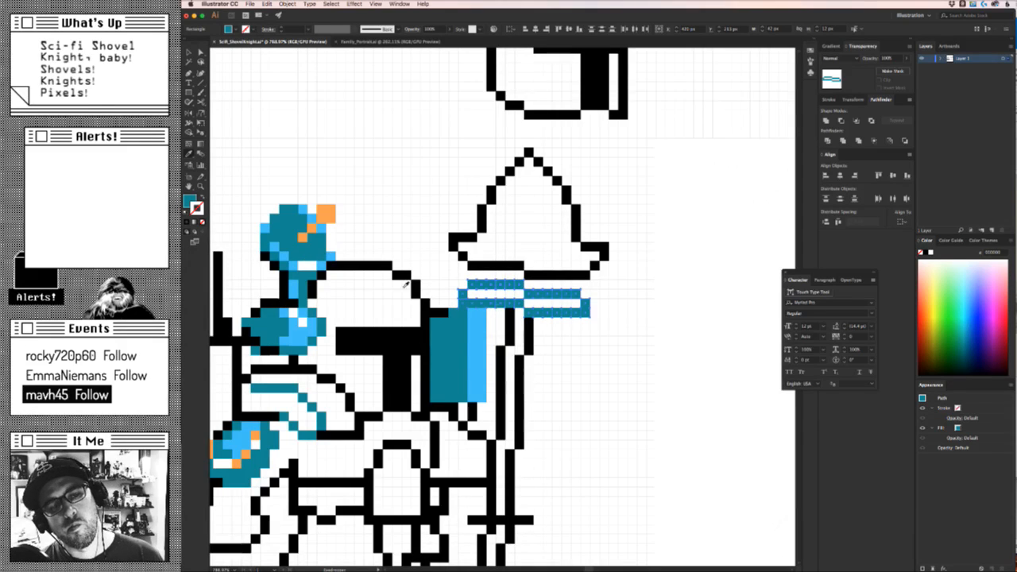
Select the shovel blade's whole outline and recolor it with the orange of the antenna tip.
{"action": "left_click", "coordinate": [308, 238]}
{"action": "key", "text": "ctrl+z"}
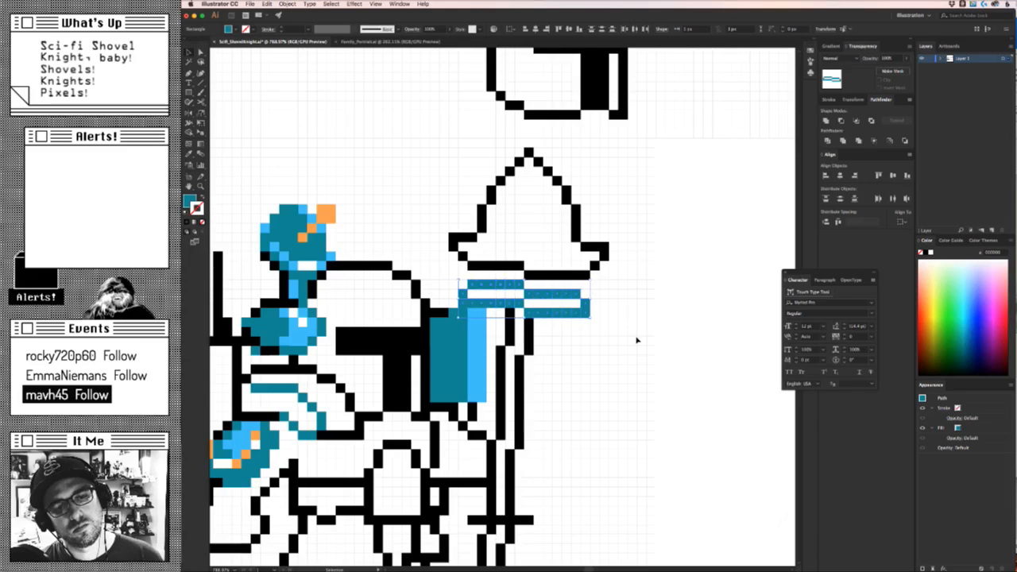
{"action": "left_click", "coordinate": [633, 329]}
{"action": "left_click_drag", "start_coordinate": [450, 163], "coordinate": [437, 145]}
{"action": "key", "text": "o"}
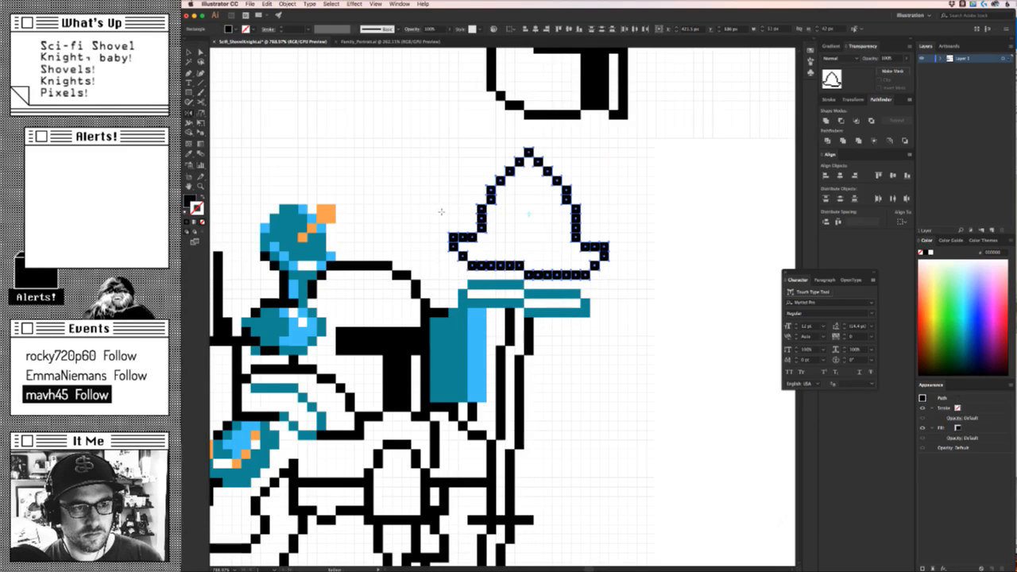
{"action": "key", "text": "i"}
{"action": "left_click", "coordinate": [330, 220]}
{"action": "key", "text": "super+shift+a"}
Examine the colors and shading of the knight sprites in the reference lineup on the gray background.
{"action": "left_click_drag", "start_coordinate": [433, 204], "coordinate": [342, 246]}
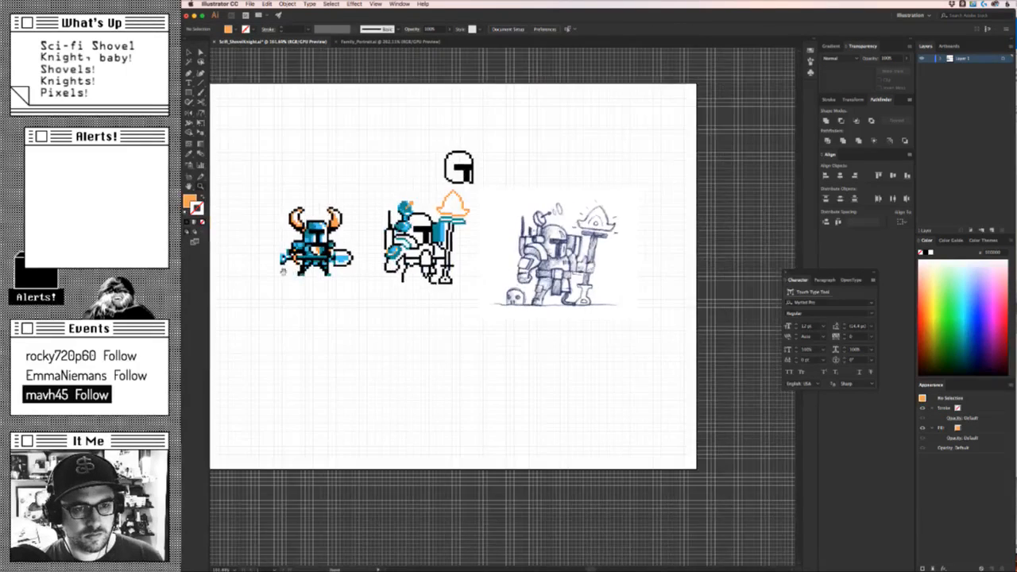
{"action": "left_click_drag", "start_coordinate": [338, 294], "coordinate": [805, 336]}
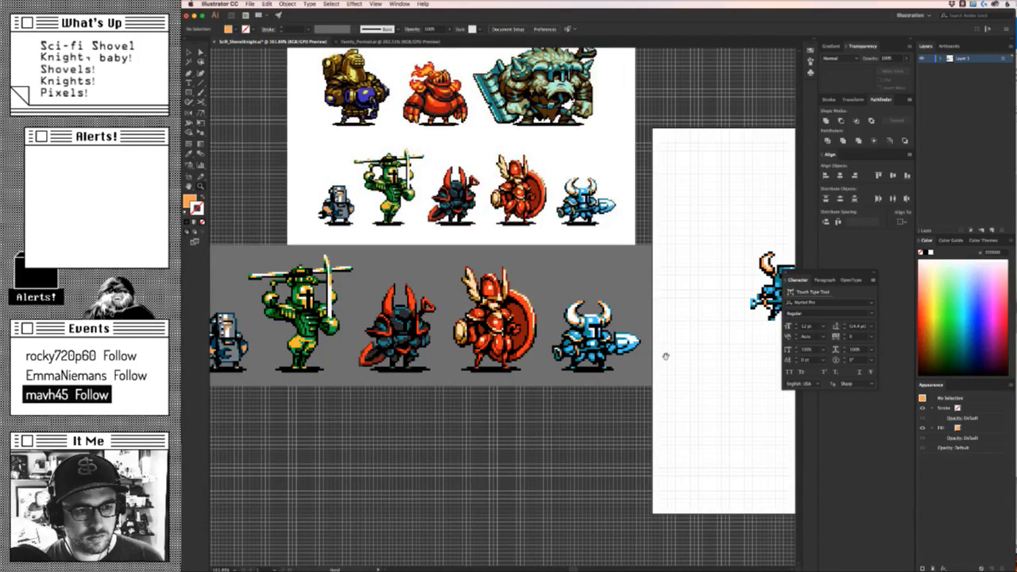
{"action": "left_click_drag", "start_coordinate": [658, 407], "coordinate": [656, 411]}
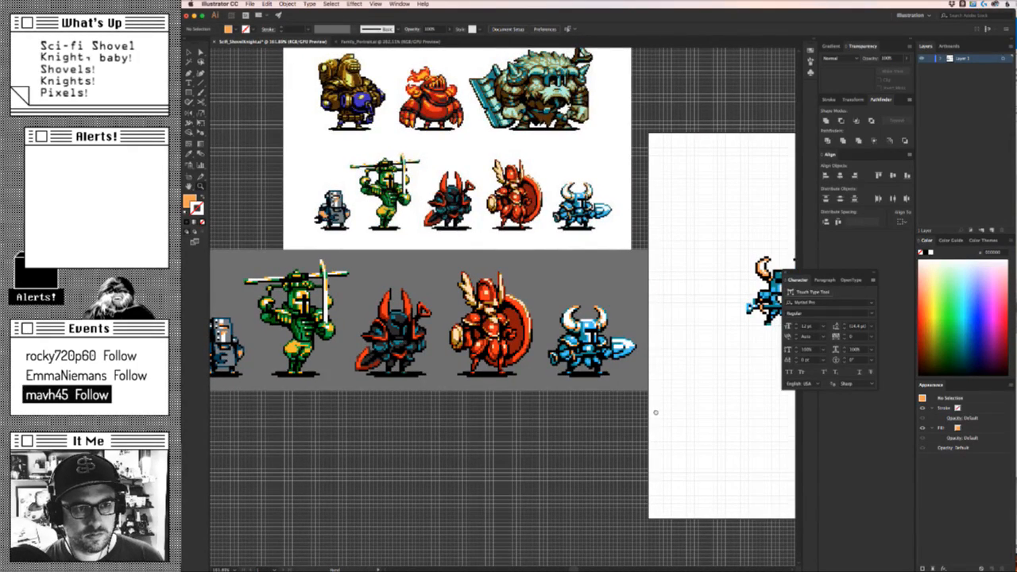
{"action": "left_click_drag", "start_coordinate": [655, 413], "coordinate": [590, 550]}
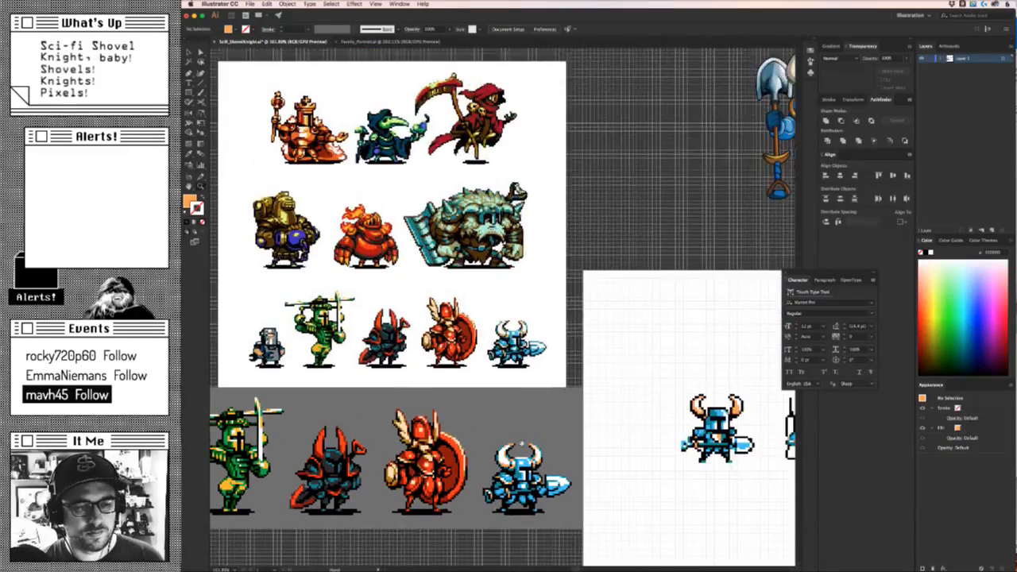
{"action": "left_click_drag", "start_coordinate": [343, 239], "coordinate": [529, 388]}
{"action": "left_click_drag", "start_coordinate": [529, 343], "coordinate": [385, 365]}
{"action": "left_click_drag", "start_coordinate": [386, 400], "coordinate": [382, 169]}
{"action": "left_click_drag", "start_coordinate": [443, 362], "coordinate": [464, 359]}
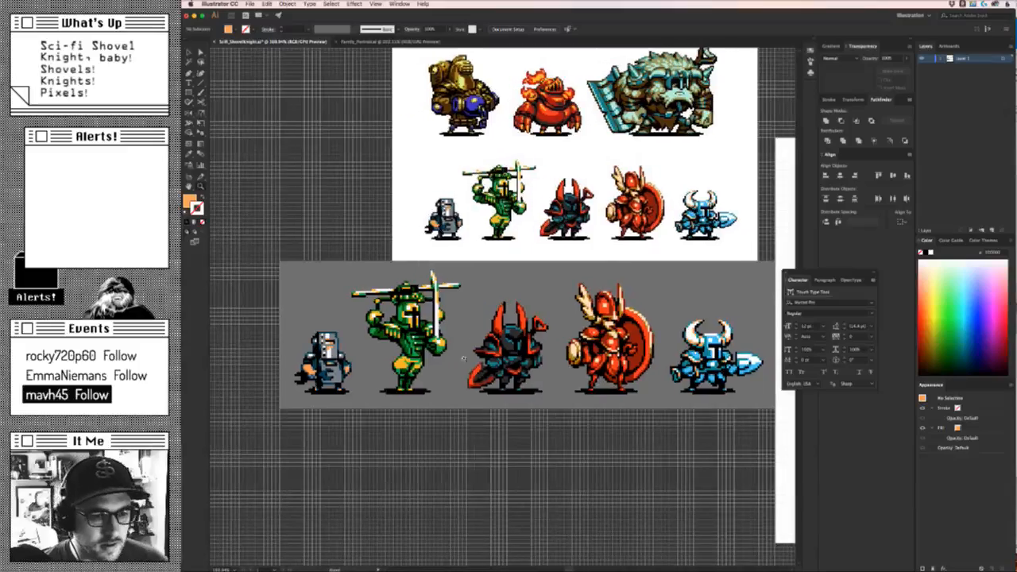
{"action": "left_click_drag", "start_coordinate": [278, 357], "coordinate": [315, 358]}
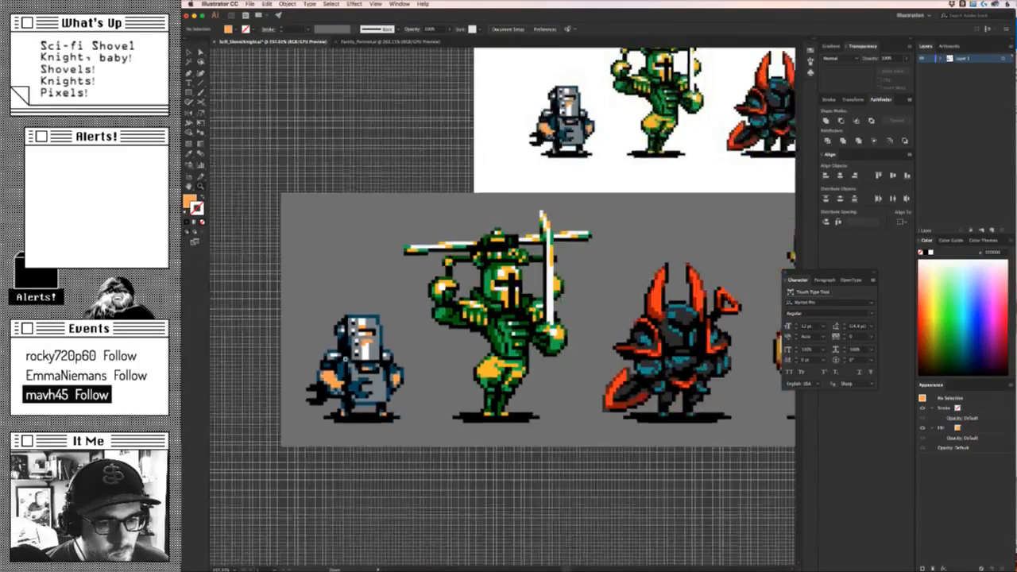
{"action": "scroll", "coordinate": [502, 306], "scroll_direction": "right", "scroll_amount": 8}
{"action": "scroll", "coordinate": [502, 306], "scroll_direction": "left", "scroll_amount": 6}
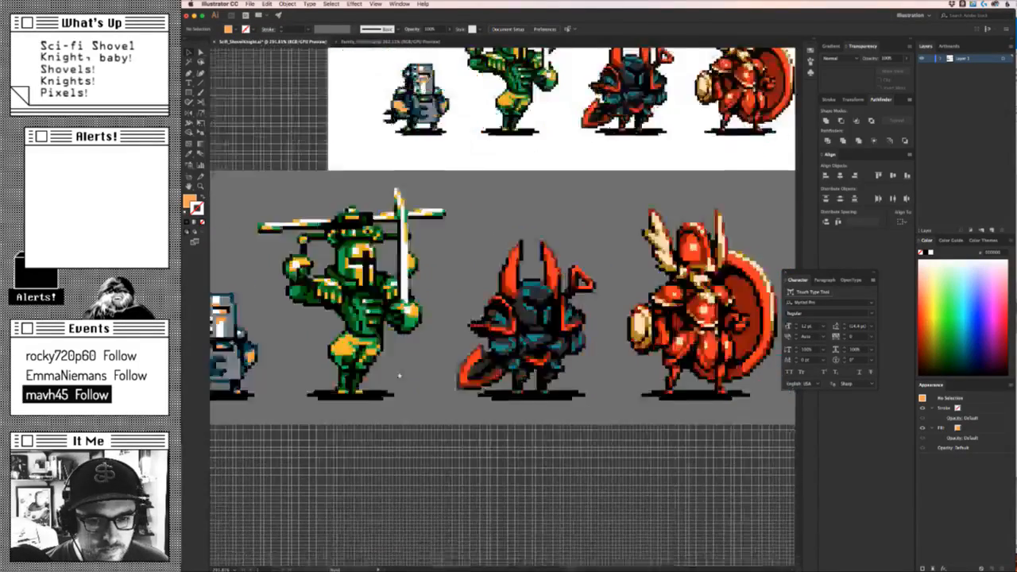
{"action": "scroll", "coordinate": [418, 306], "scroll_direction": "left", "scroll_amount": 2}
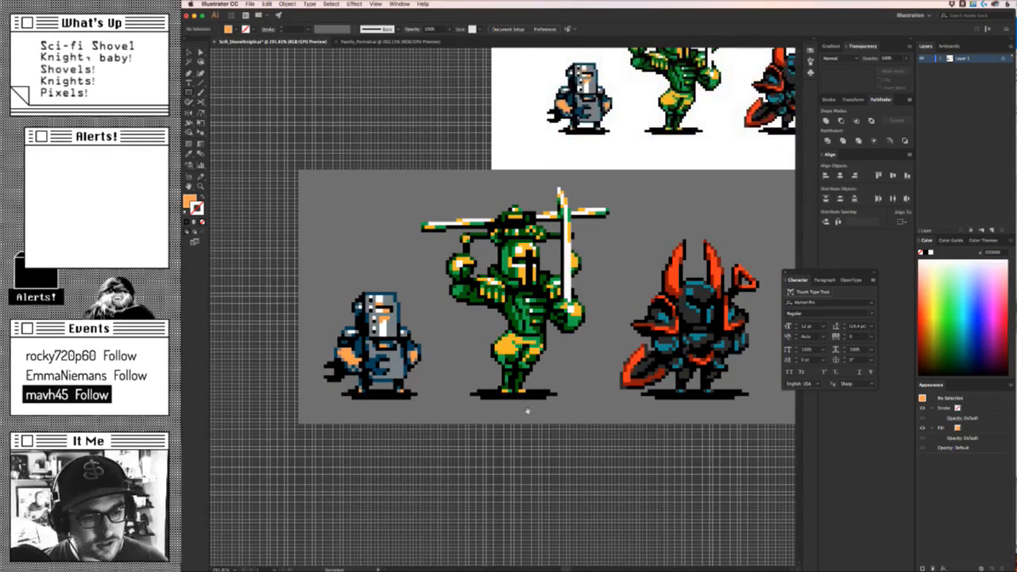
{"action": "scroll", "coordinate": [419, 306], "scroll_direction": "down", "scroll_amount": 3}
{"action": "scroll", "coordinate": [418, 306], "scroll_direction": "right", "scroll_amount": 4}
Draw a swatch rectangle beneath the reference lineup and fill it with cream sampled from the red knight's helmet wing.
{"action": "key", "text": "m"}
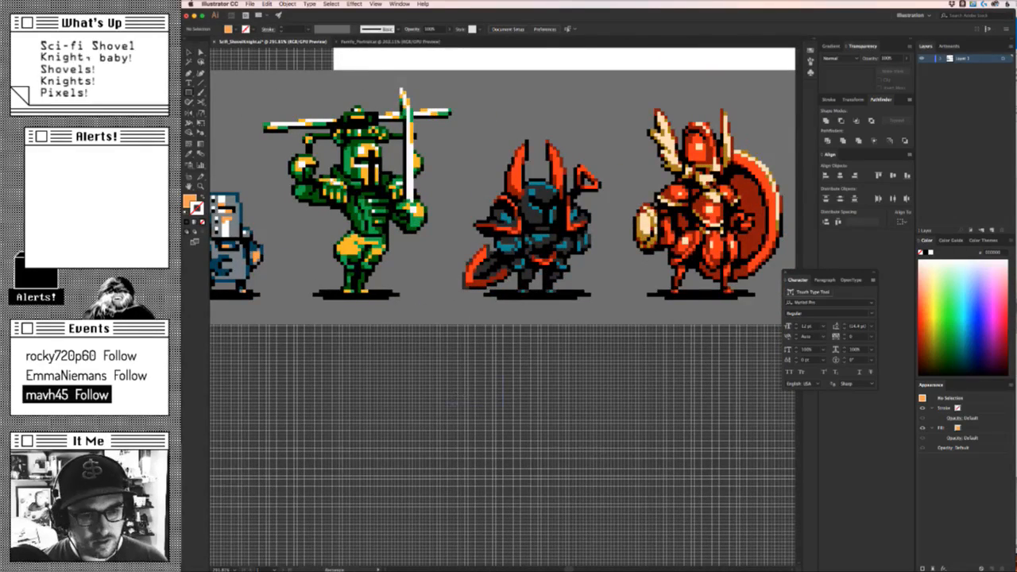
{"action": "left_click_drag", "start_coordinate": [449, 405], "coordinate": [524, 360]}
{"action": "scroll", "coordinate": [524, 360], "scroll_direction": "up", "scroll_amount": 1}
{"action": "scroll", "coordinate": [524, 361], "scroll_direction": "left", "scroll_amount": 2}
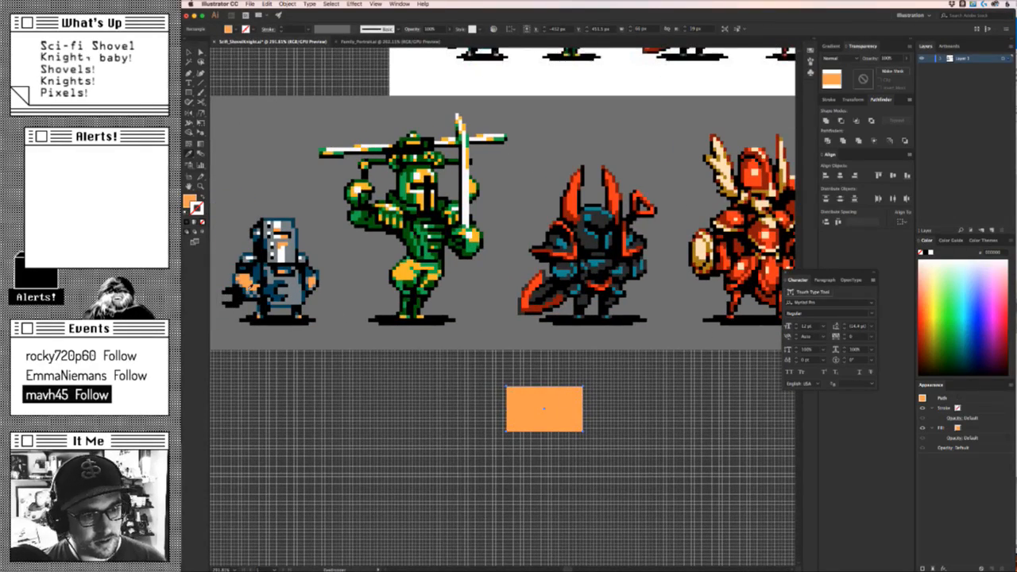
{"action": "scroll", "coordinate": [691, 282], "scroll_direction": "right", "scroll_amount": 9}
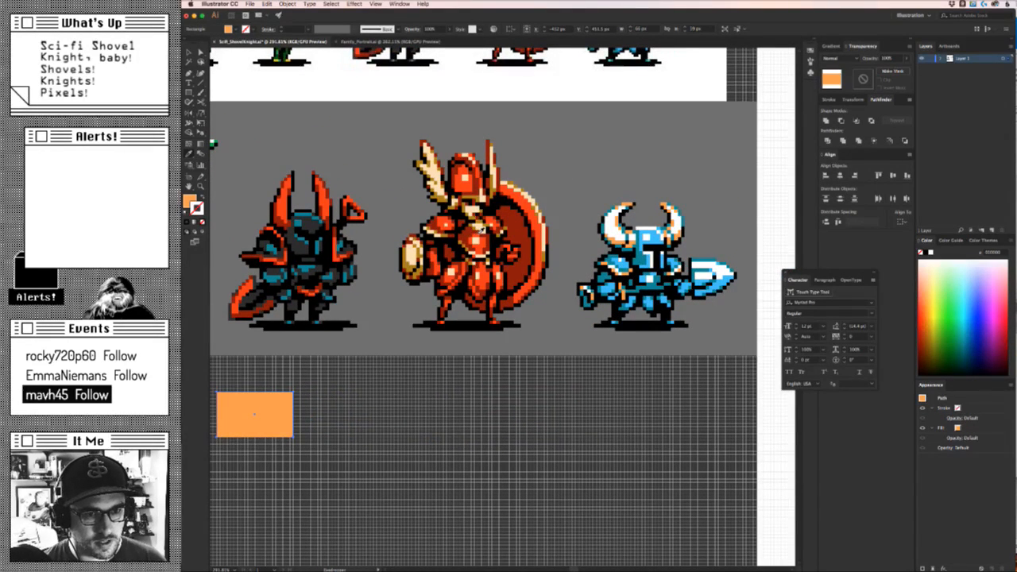
{"action": "left_click", "coordinate": [480, 233]}
{"action": "left_click", "coordinate": [613, 235]}
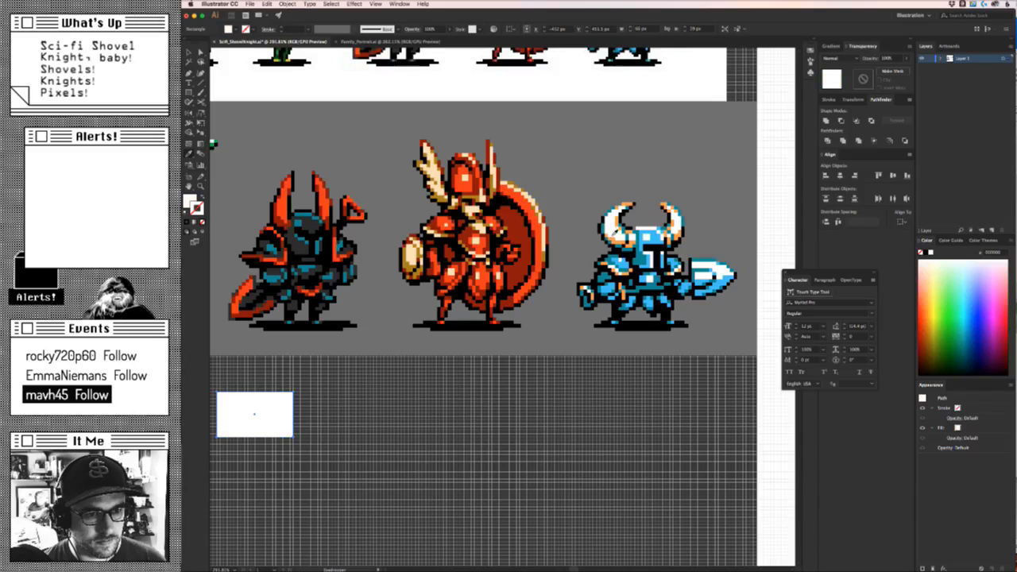
{"action": "left_click", "coordinate": [433, 181]}
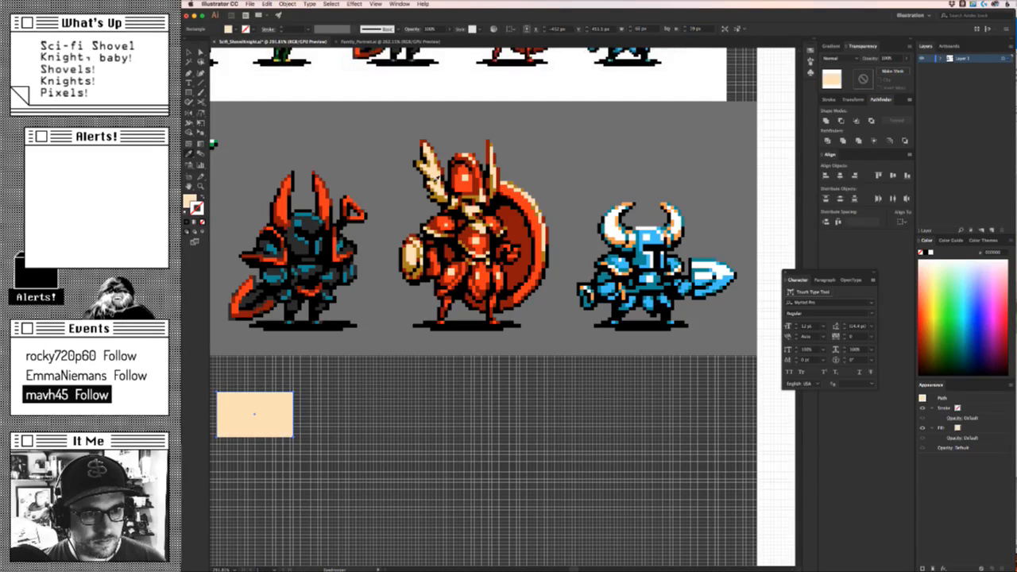
Move the cream swatch onto the artboard, directly beneath the sci-fi knight.
{"action": "key", "text": "v"}
{"action": "left_click", "coordinate": [344, 423]}
{"action": "left_click_drag", "start_coordinate": [259, 429], "coordinate": [702, 436]}
{"action": "key", "text": "space"}
{"action": "left_click_drag", "start_coordinate": [691, 435], "coordinate": [555, 384]}
{"action": "left_click_drag", "start_coordinate": [599, 362], "coordinate": [395, 387]}
{"action": "left_click_drag", "start_coordinate": [365, 429], "coordinate": [465, 406]}
{"action": "left_click", "coordinate": [521, 405]}
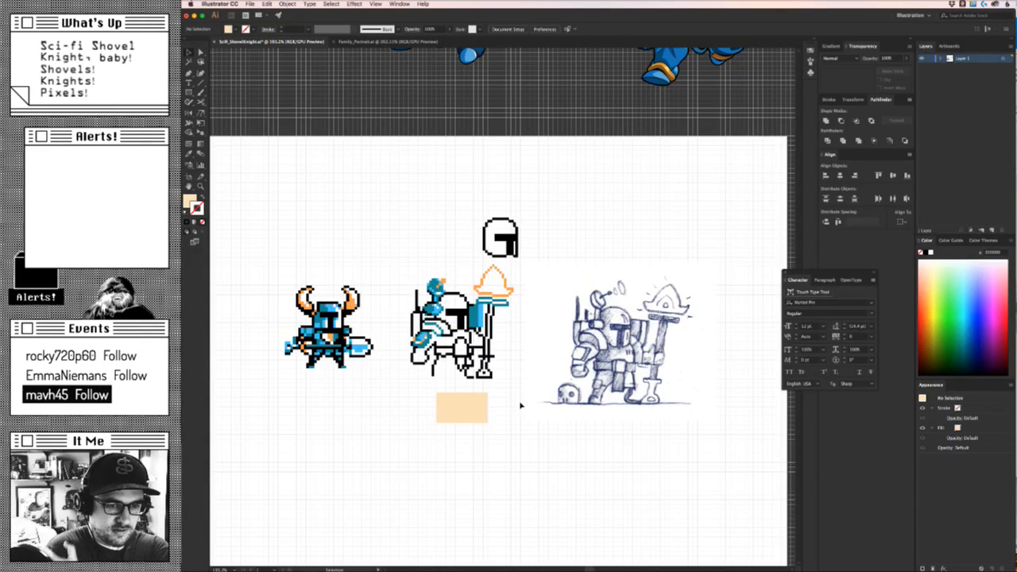
{"action": "left_click_drag", "start_coordinate": [444, 271], "coordinate": [590, 256]}
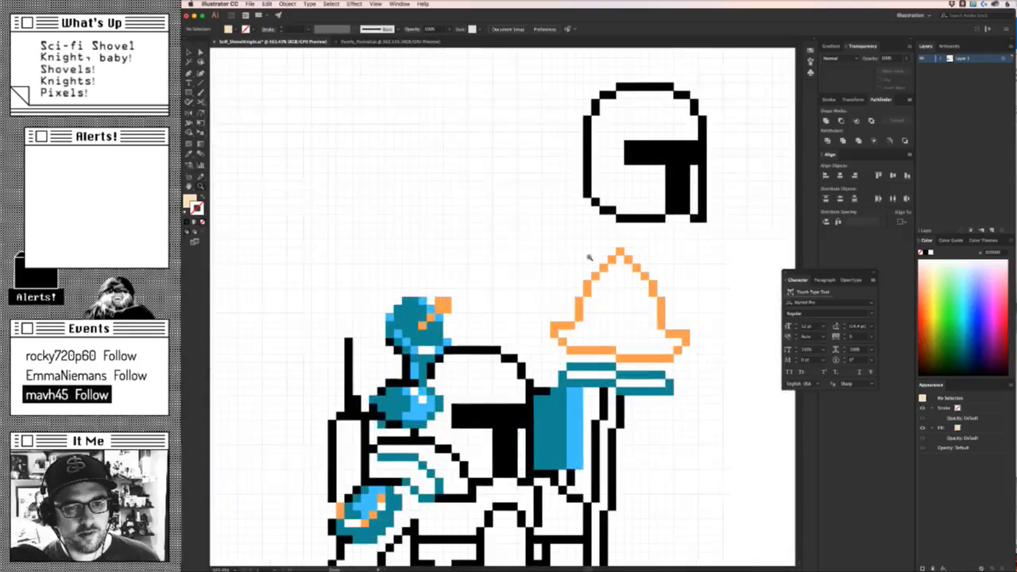
{"action": "left_click_drag", "start_coordinate": [596, 317], "coordinate": [512, 259]}
{"action": "left_click_drag", "start_coordinate": [540, 311], "coordinate": [420, 290]}
{"action": "key", "text": "super+Tab"}
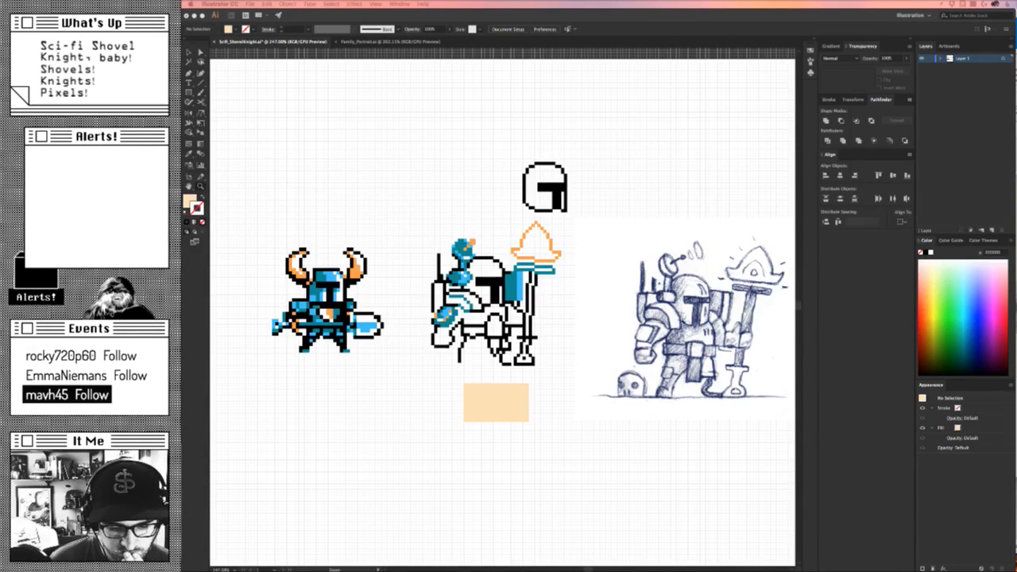
{"action": "left_click", "coordinate": [547, 428]}
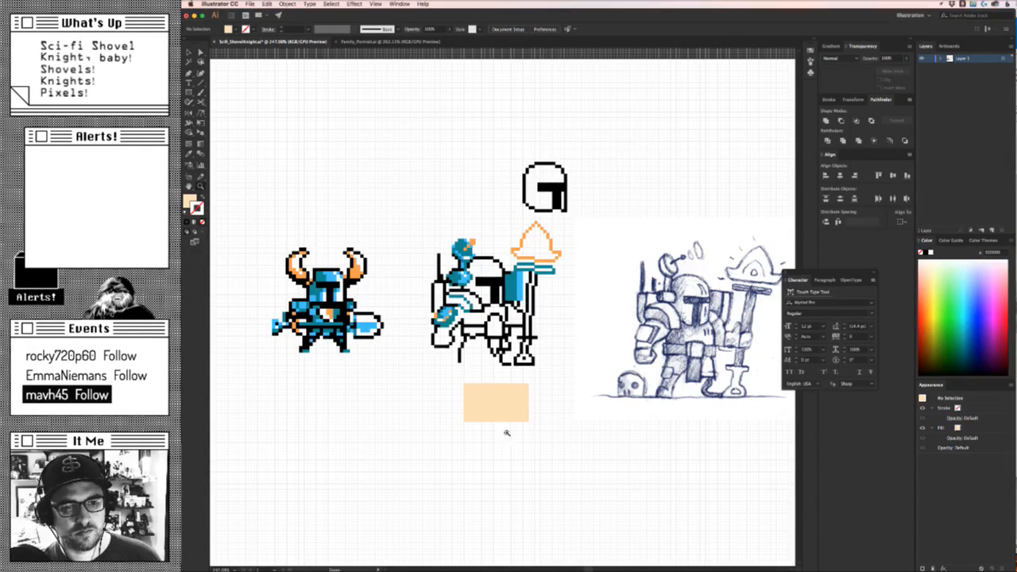
Move the cream swatch straight down to leave more room under the knight's legs.
{"action": "left_click_drag", "start_coordinate": [520, 437], "coordinate": [524, 515]}
{"action": "key", "text": "v"}
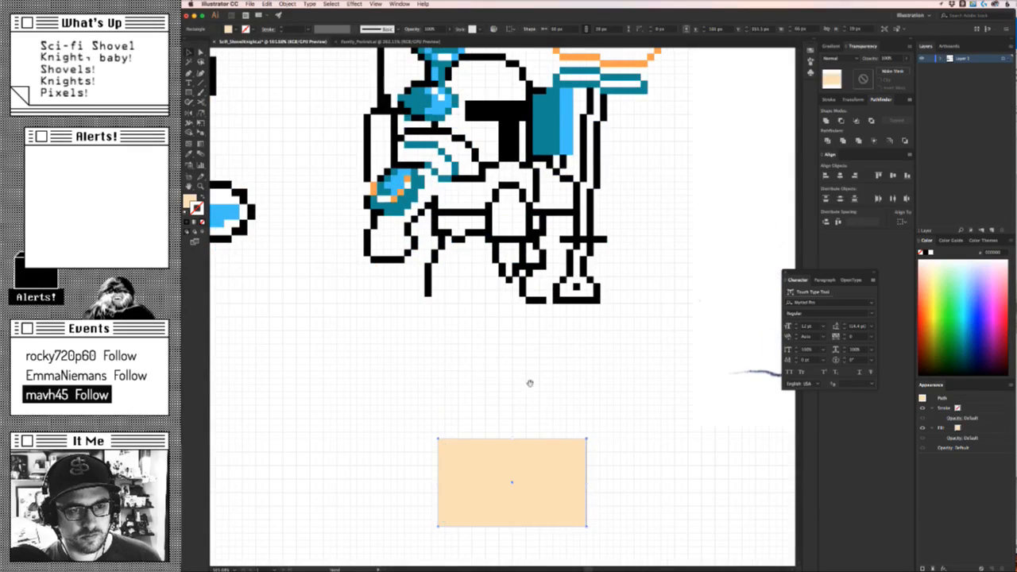
{"action": "left_click_drag", "start_coordinate": [529, 383], "coordinate": [424, 380]}
{"action": "left_click_drag", "start_coordinate": [425, 380], "coordinate": [357, 393]}
{"action": "left_click_drag", "start_coordinate": [382, 402], "coordinate": [559, 455]}
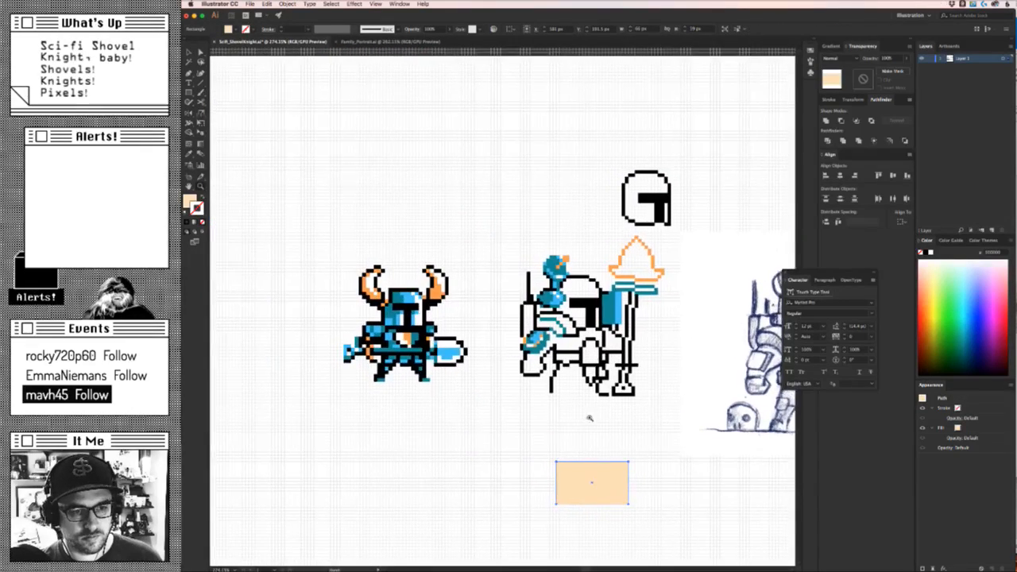
{"action": "left_click_drag", "start_coordinate": [538, 413], "coordinate": [551, 390]}
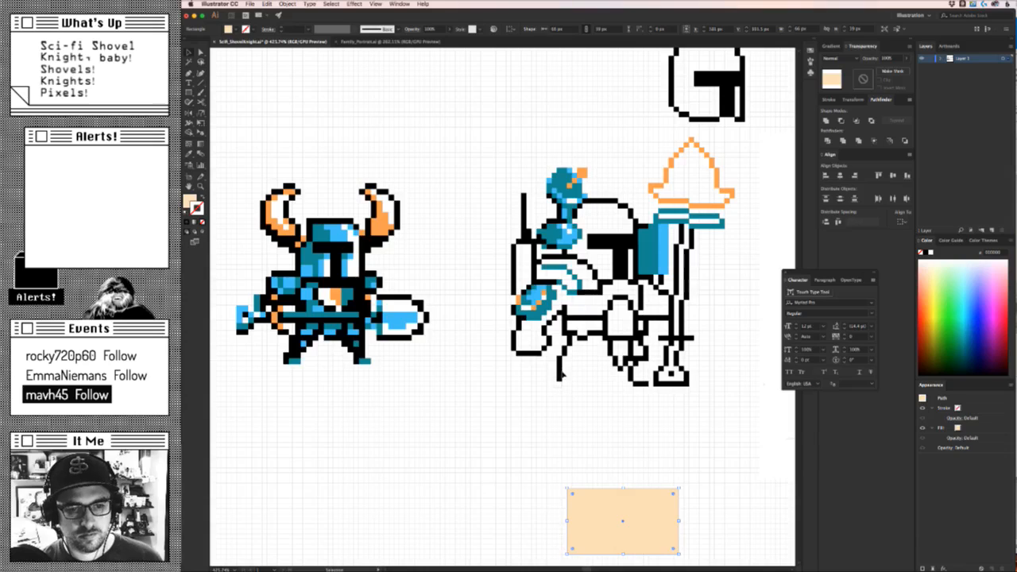
Copy pixels from the lower end of the left leg's line to form the foot's outer corner and bottom edge.
{"action": "left_click", "coordinate": [556, 380]}
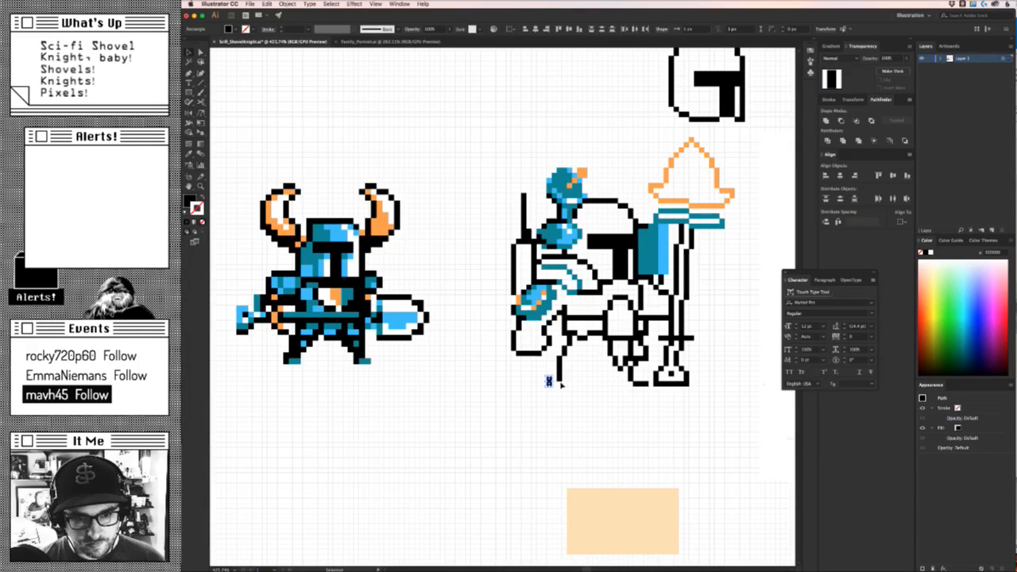
{"action": "left_click", "coordinate": [572, 399]}
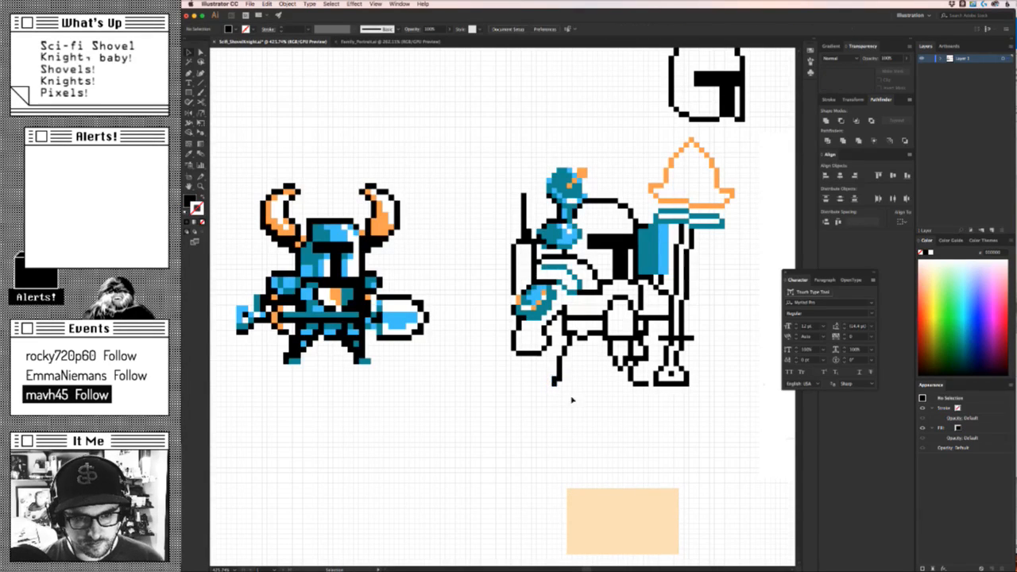
{"action": "left_click_drag", "start_coordinate": [584, 413], "coordinate": [464, 432]}
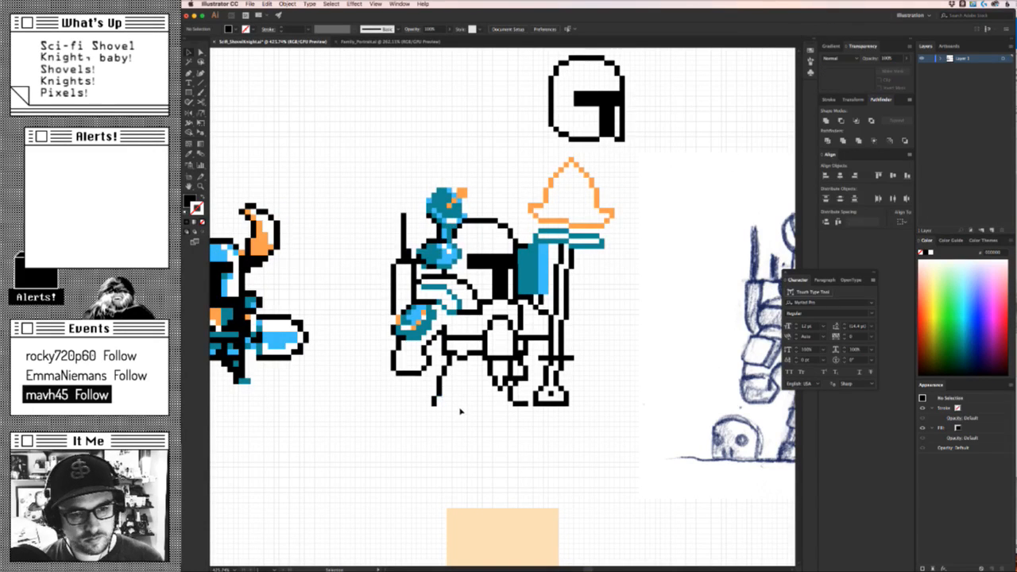
{"action": "key", "text": "z"}
{"action": "mouse_move", "coordinate": [464, 424]}
{"action": "left_mouse_down"}
{"action": "mouse_move", "coordinate": [429, 417]}
{"action": "mouse_move", "coordinate": [469, 409]}
{"action": "left_mouse_up"}
{"action": "key", "text": "v"}
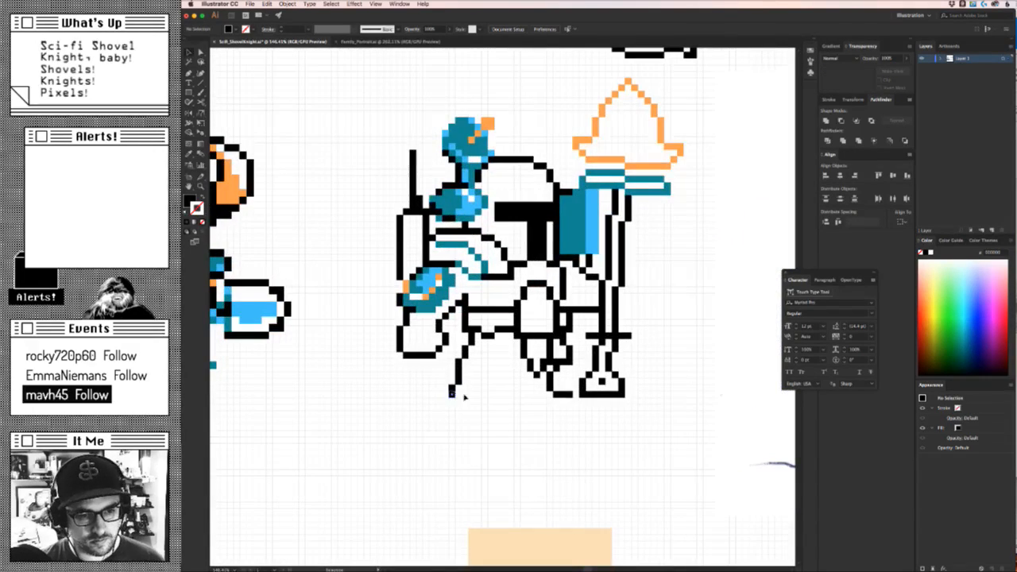
{"action": "left_click", "coordinate": [451, 393]}
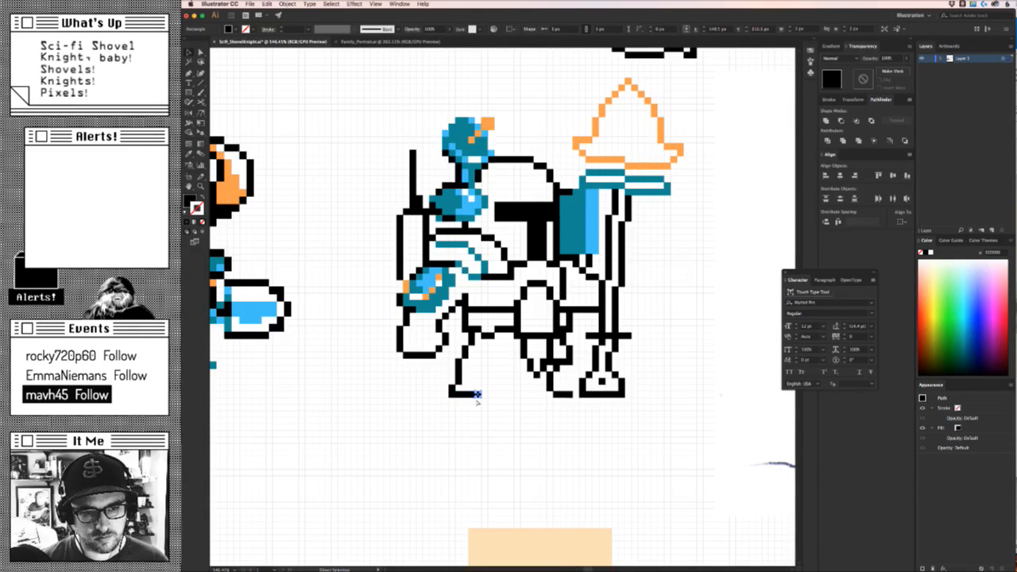
Run copied black pixels up from the foot's inner corner and diagonally rightward to outline the left leg's inner side.
{"action": "key", "text": "Up"}
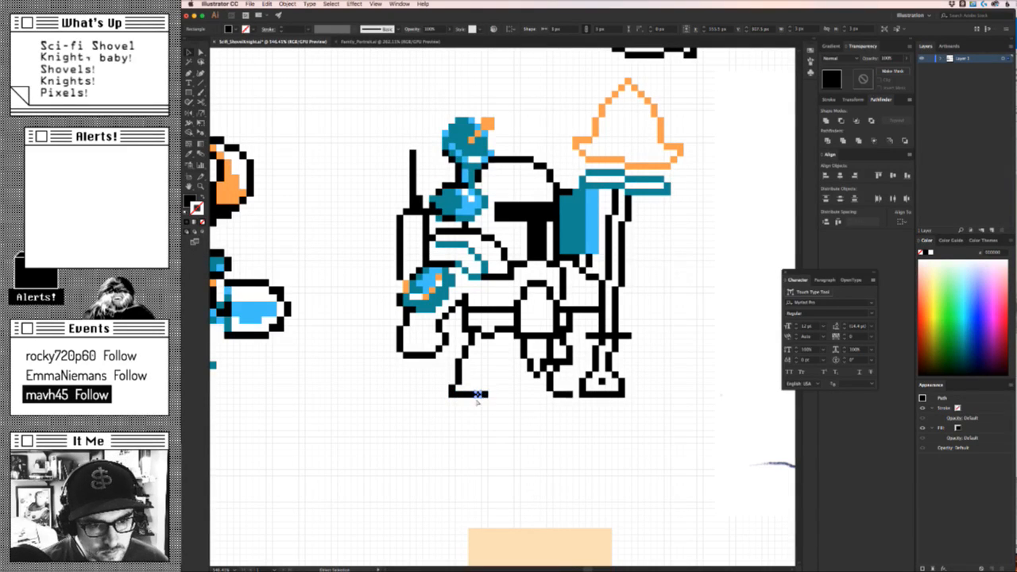
{"action": "key", "text": "Up"}
{"action": "key", "text": "Right"}
{"action": "key", "text": "Up"}
{"action": "key", "text": "Up"}
{"action": "key", "text": "Right"}
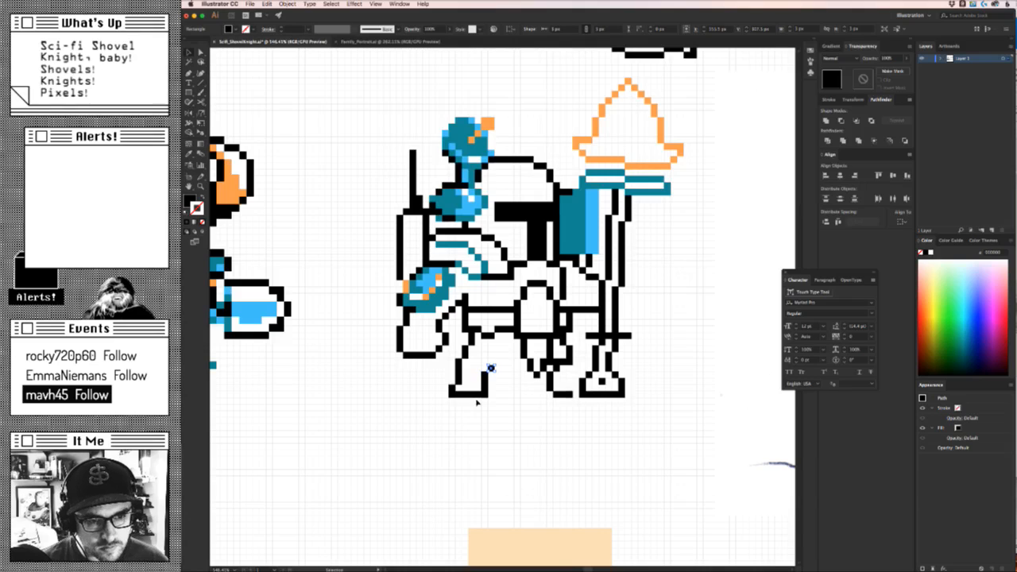
{"action": "key", "text": "Up"}
{"action": "key", "text": "Right"}
{"action": "key", "text": "super+f"}
{"action": "key", "text": "Up"}
{"action": "key", "text": "Right"}
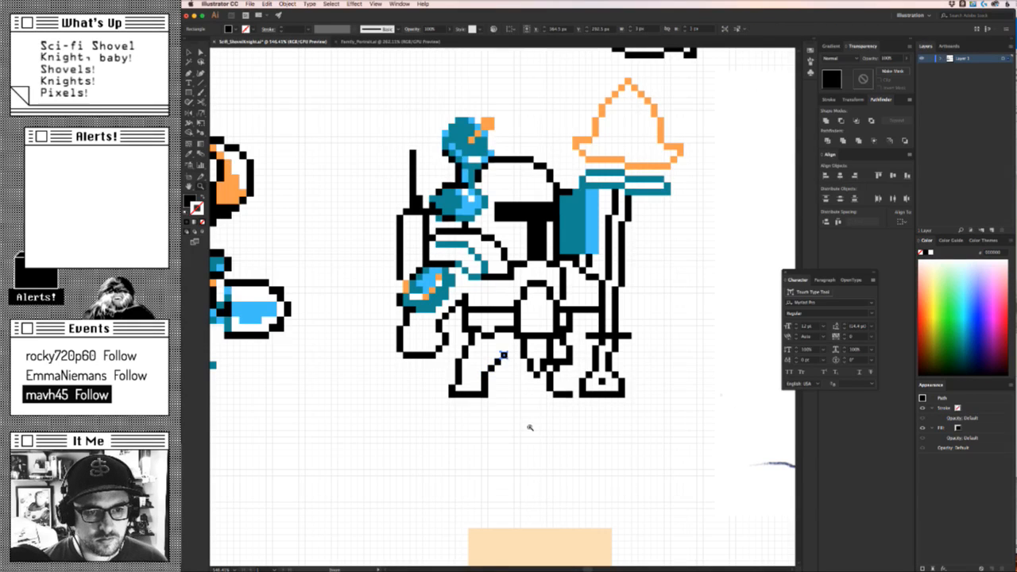
Select the left foot's outline with the adjoining leg pixels and move them down to lengthen the leg.
{"action": "left_click_drag", "start_coordinate": [531, 429], "coordinate": [402, 450]}
{"action": "scroll", "coordinate": [402, 449], "scroll_direction": "down", "scroll_amount": 3}
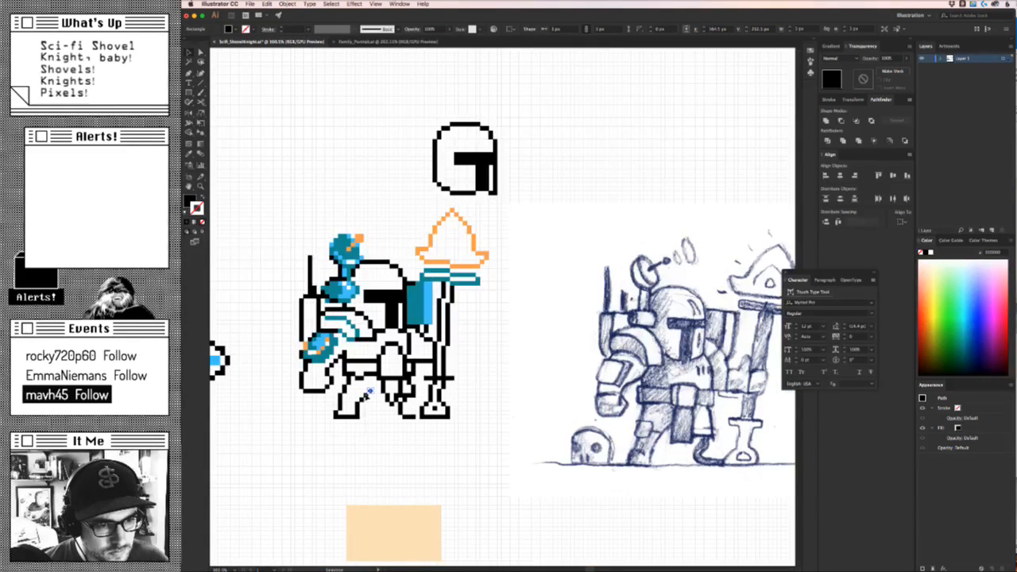
{"action": "key", "text": "Down"}
{"action": "key", "text": "Down"}
{"action": "left_click", "coordinate": [374, 429]}
{"action": "mouse_move", "coordinate": [326, 403]}
{"action": "left_mouse_down"}
{"action": "mouse_move", "coordinate": [374, 428]}
{"action": "mouse_move", "coordinate": [321, 435]}
{"action": "mouse_move", "coordinate": [324, 406]}
{"action": "left_mouse_up"}
{"action": "key", "text": "Right"}
{"action": "key", "text": "Down"}
{"action": "key", "text": "Up"}
{"action": "key", "text": "Down"}
{"action": "left_click", "coordinate": [336, 463]}
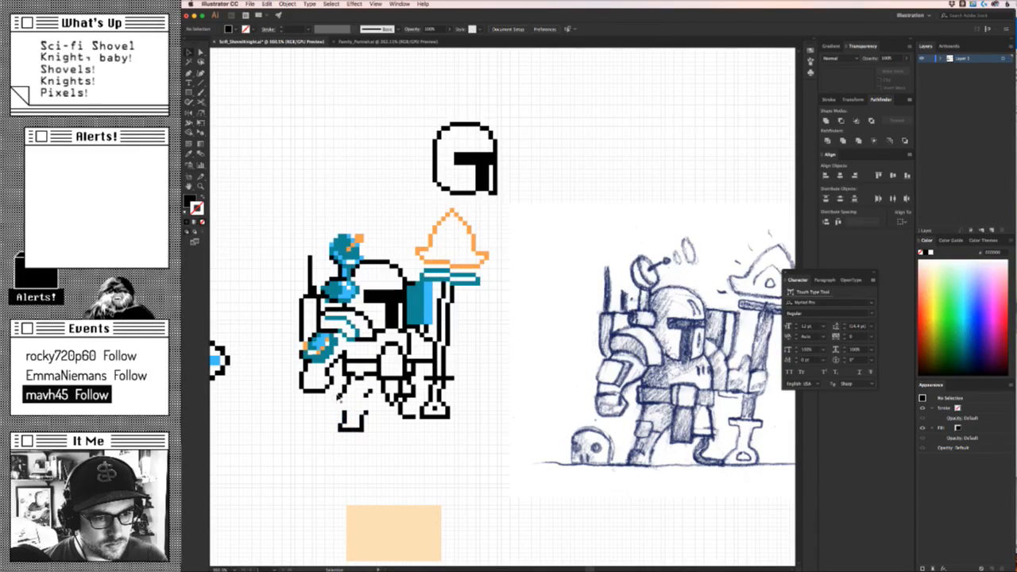
Select the lowered foot outline of the left leg and nudge it left.
{"action": "scroll", "coordinate": [373, 385], "scroll_direction": "up", "scroll_amount": 3}
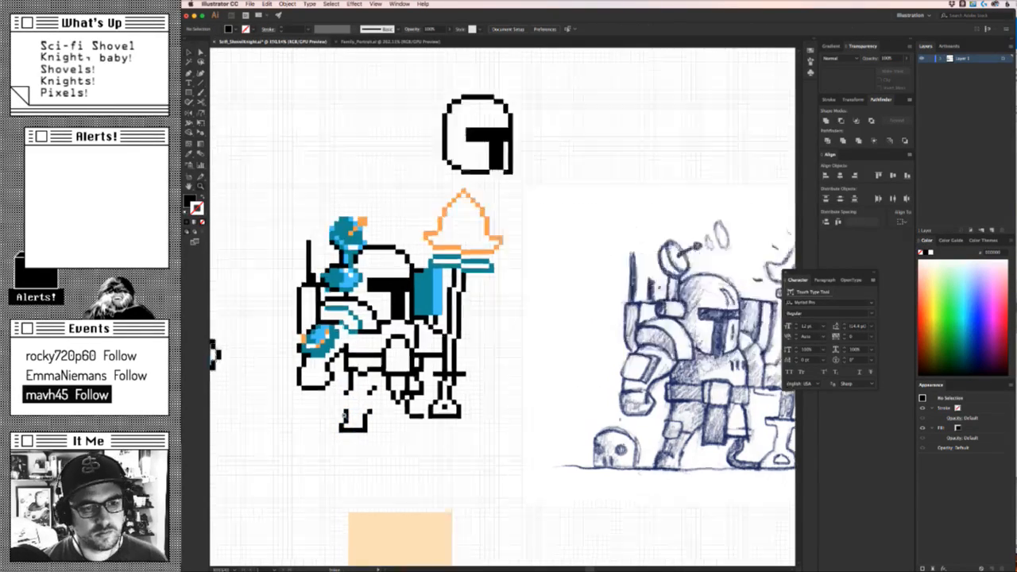
{"action": "left_click_drag", "start_coordinate": [373, 384], "coordinate": [358, 352]}
{"action": "key", "text": "Left"}
{"action": "left_click", "coordinate": [405, 443]}
{"action": "left_click_drag", "start_coordinate": [406, 443], "coordinate": [347, 396]}
{"action": "key", "text": "Left"}
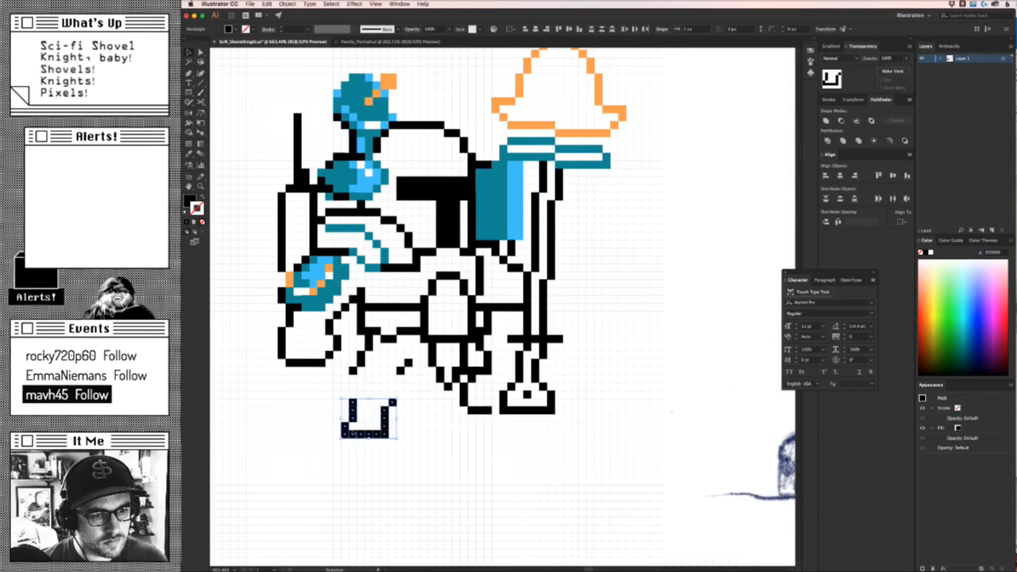
Copy black pixels from the upper end of the left leg's line rightward, downward and back left to outline the knee plate.
{"action": "left_click", "coordinate": [370, 456]}
{"action": "left_click", "coordinate": [354, 372]}
{"action": "key", "text": "a"}
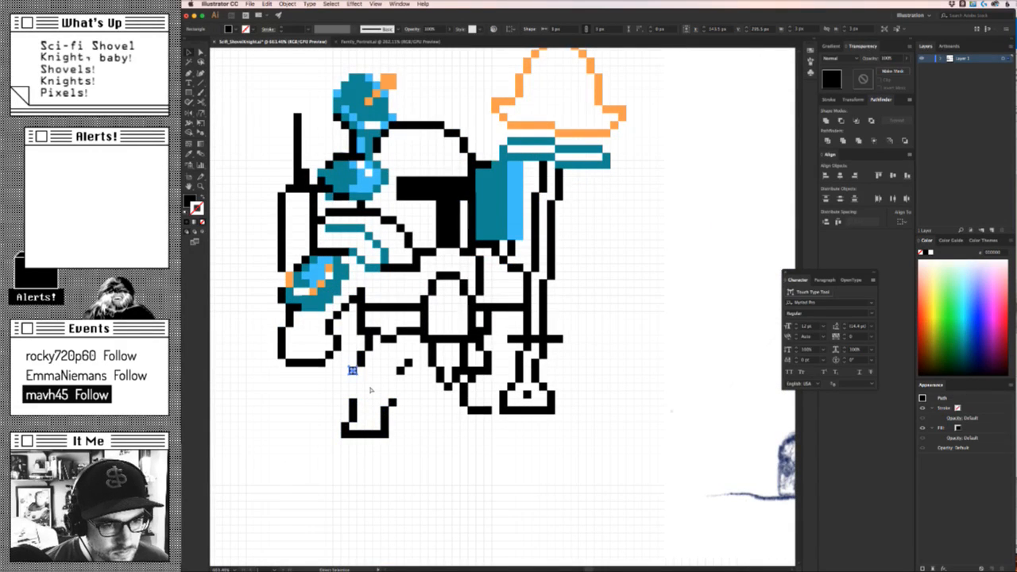
{"action": "key", "text": "alt+Right"}
{"action": "key", "text": "alt+Right"}
{"action": "key", "text": "alt+Right"}
{"action": "key", "text": "alt+Down"}
{"action": "key", "text": "alt+Down"}
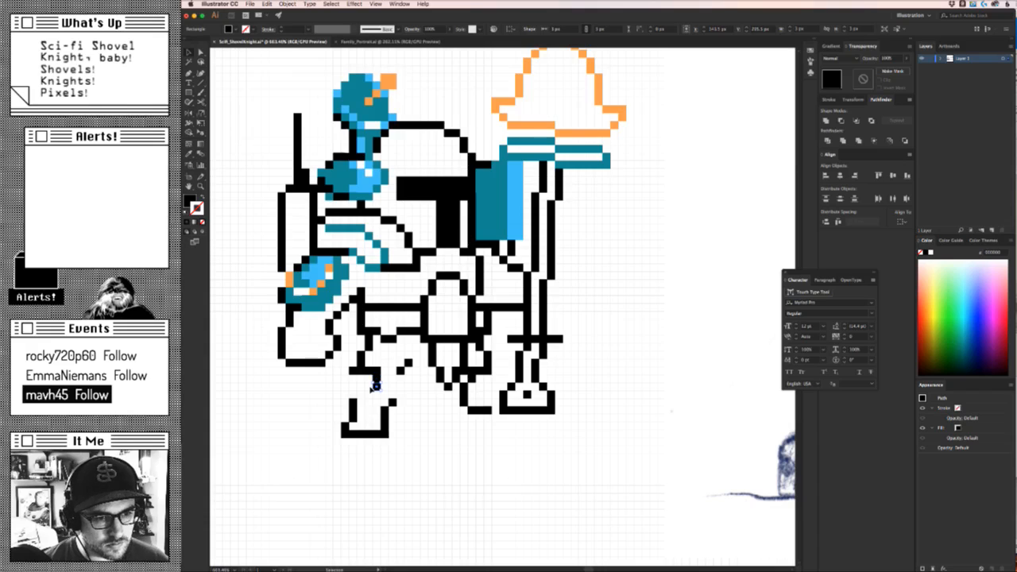
{"action": "key", "text": "alt+Left"}
{"action": "key", "text": "alt+Left"}
{"action": "key", "text": "super+z"}
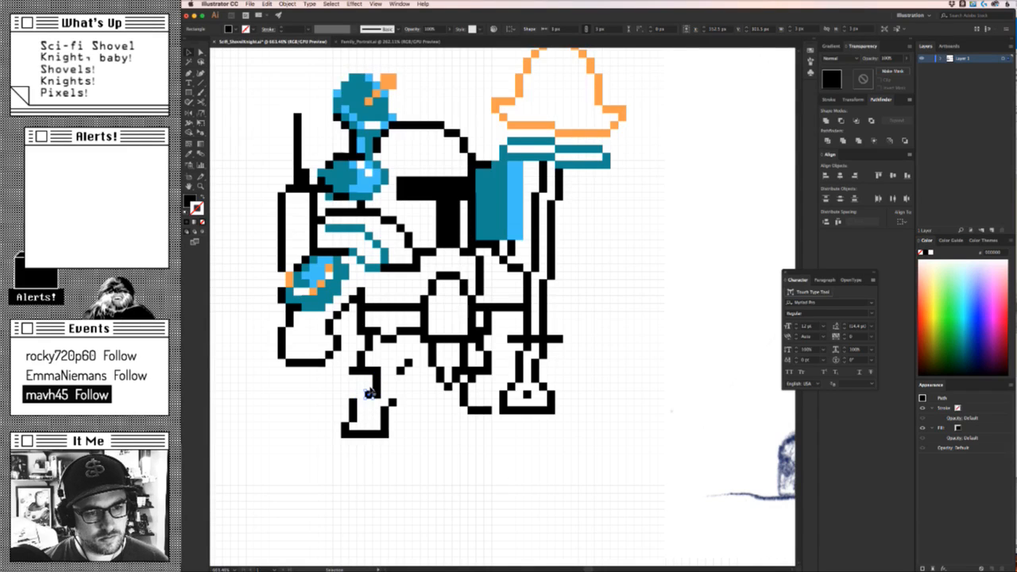
Run copied black pixels up the left leg's outer side to join the knee outline and delete the stray pixel beside it.
{"action": "key", "text": "alt+Left"}
{"action": "key", "text": "Left"}
{"action": "key", "text": "alt+Left"}
{"action": "key", "text": "alt+Up"}
{"action": "key", "text": "Right"}
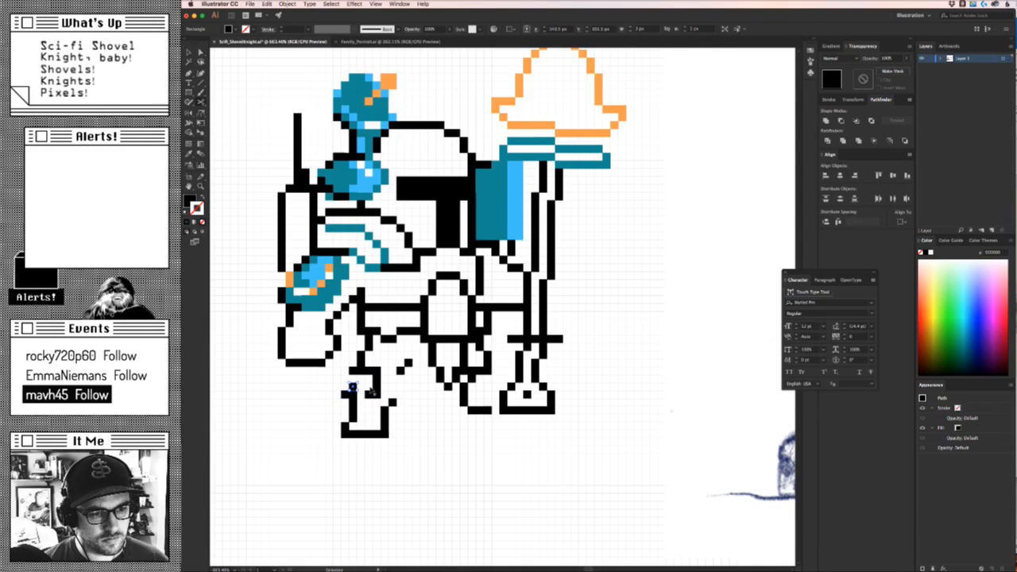
{"action": "key", "text": "alt+Up"}
{"action": "left_click", "coordinate": [334, 381]}
{"action": "left_click_drag", "start_coordinate": [344, 395], "coordinate": [320, 423]}
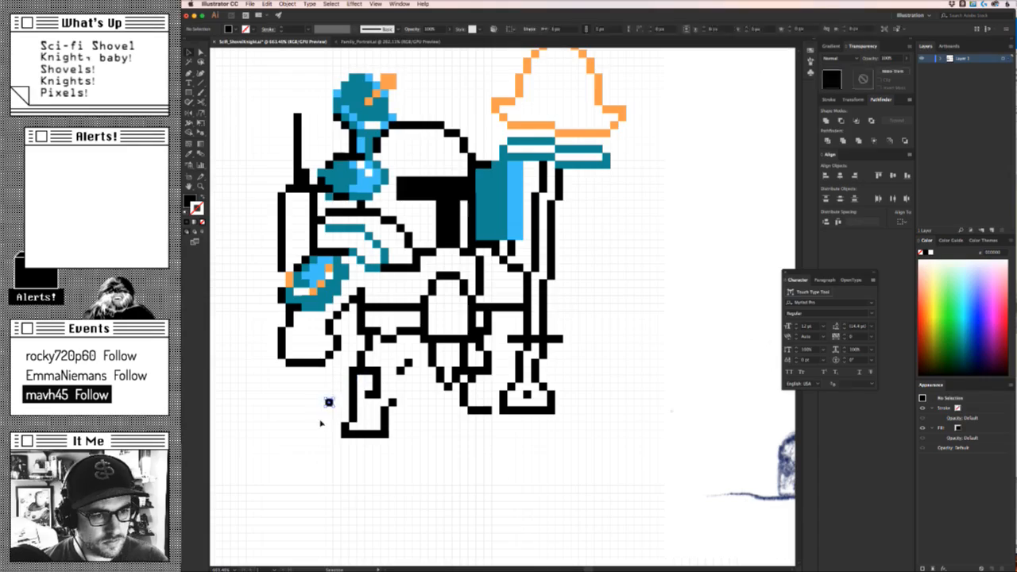
{"action": "key", "text": "Delete"}
Select the right foot's outline and move it down to lengthen the leg to match the left one.
{"action": "key", "text": "z"}
{"action": "left_click_drag", "start_coordinate": [427, 418], "coordinate": [376, 436]}
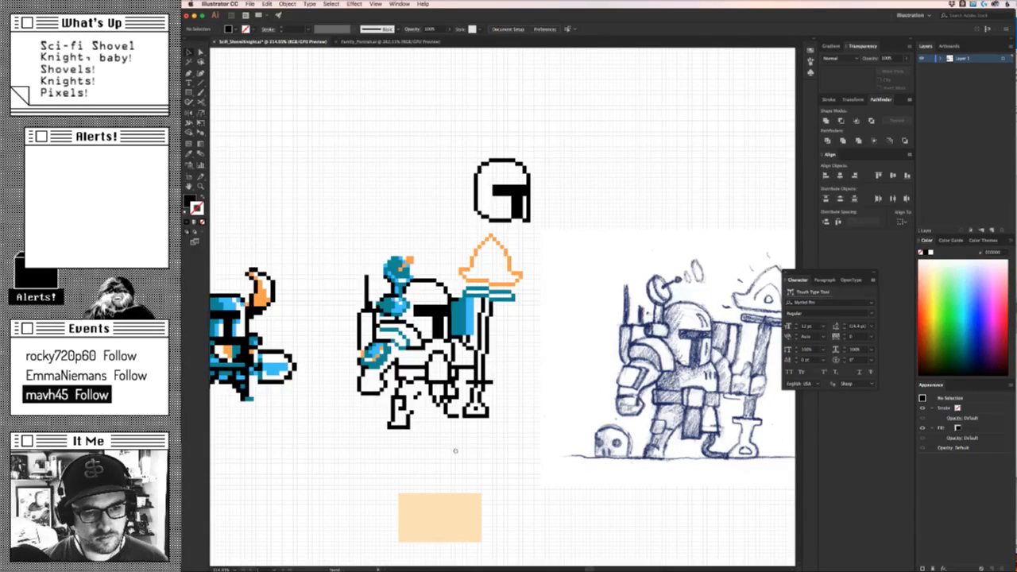
{"action": "left_click_drag", "start_coordinate": [455, 451], "coordinate": [467, 422]}
{"action": "left_click", "coordinate": [454, 388]}
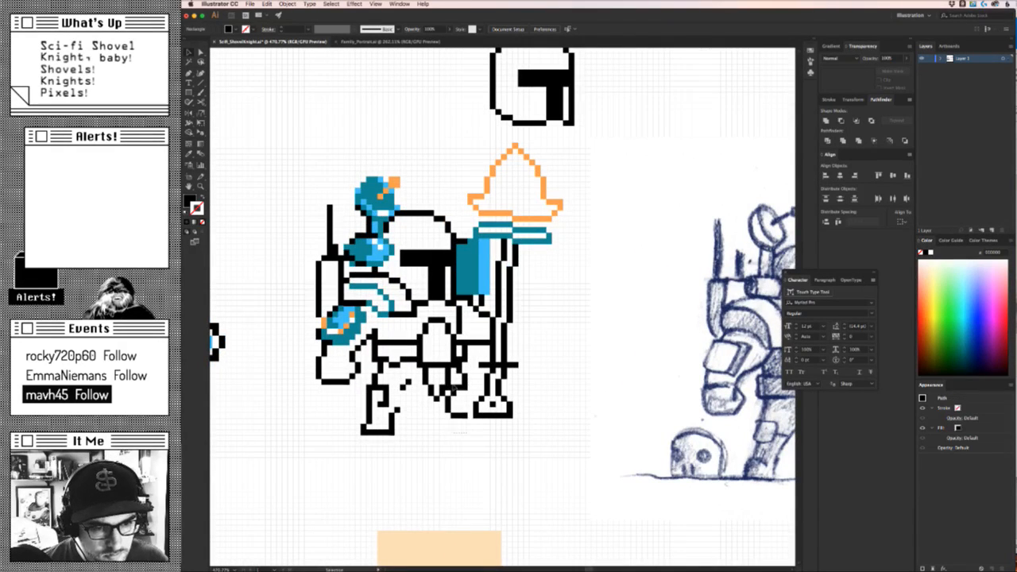
{"action": "left_click", "coordinate": [451, 414]}
{"action": "left_click_drag", "start_coordinate": [448, 401], "coordinate": [449, 397]}
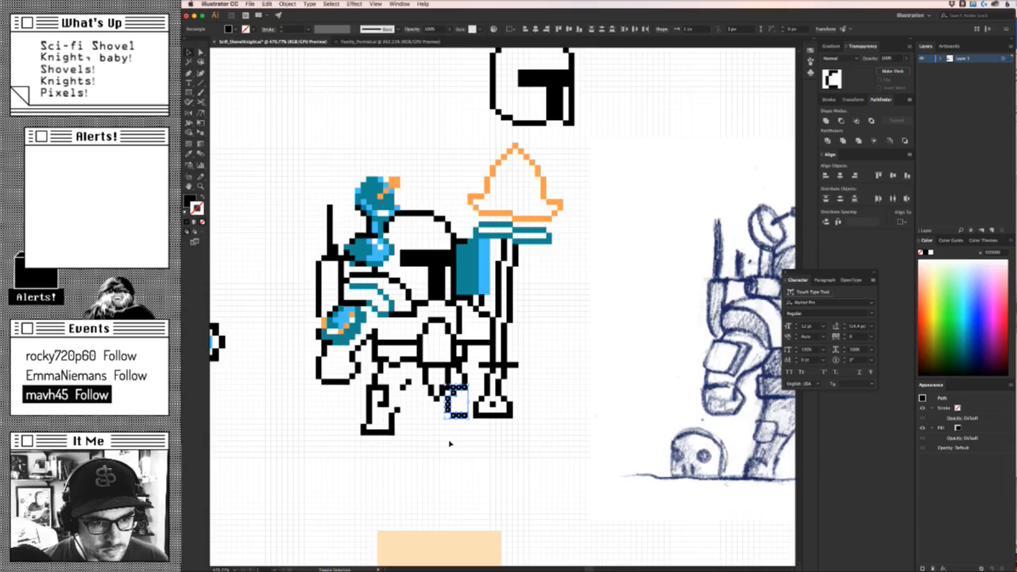
{"action": "key", "text": "Down"}
{"action": "key", "text": "Down"}
{"action": "key", "text": "Down"}
{"action": "key", "text": "Down"}
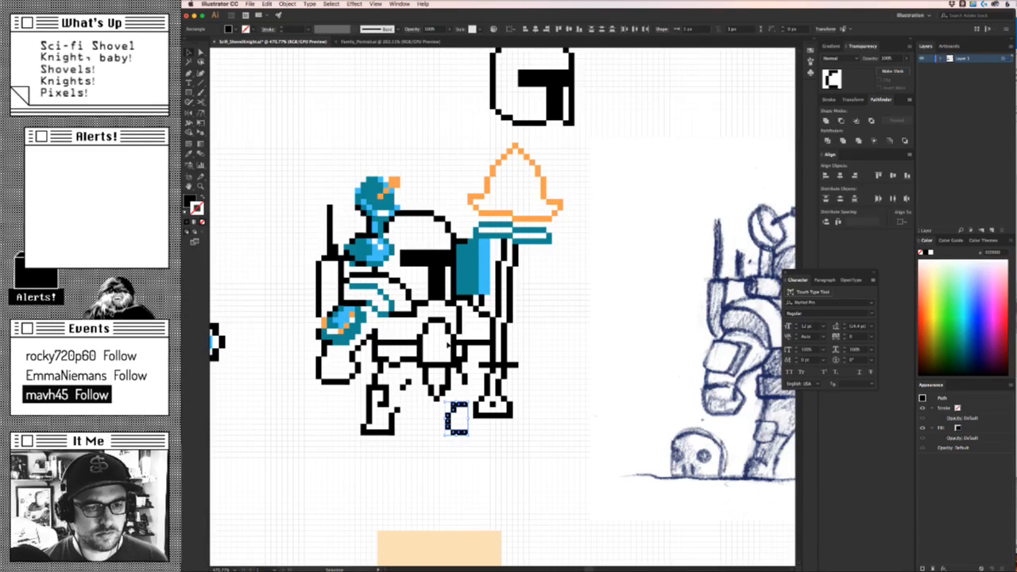
{"action": "left_click", "coordinate": [535, 421]}
Copy the right foot's outer edge pixels one pixel inward and color the copy with the shoulder block's teal.
{"action": "key", "text": "z"}
{"action": "left_click_drag", "start_coordinate": [552, 441], "coordinate": [436, 464]}
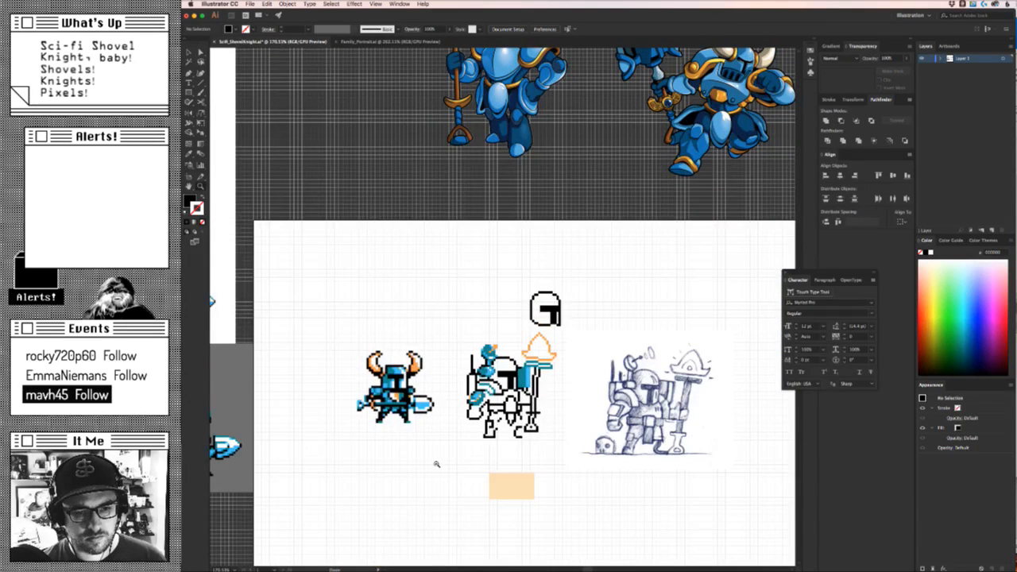
{"action": "left_click_drag", "start_coordinate": [551, 439], "coordinate": [627, 445]}
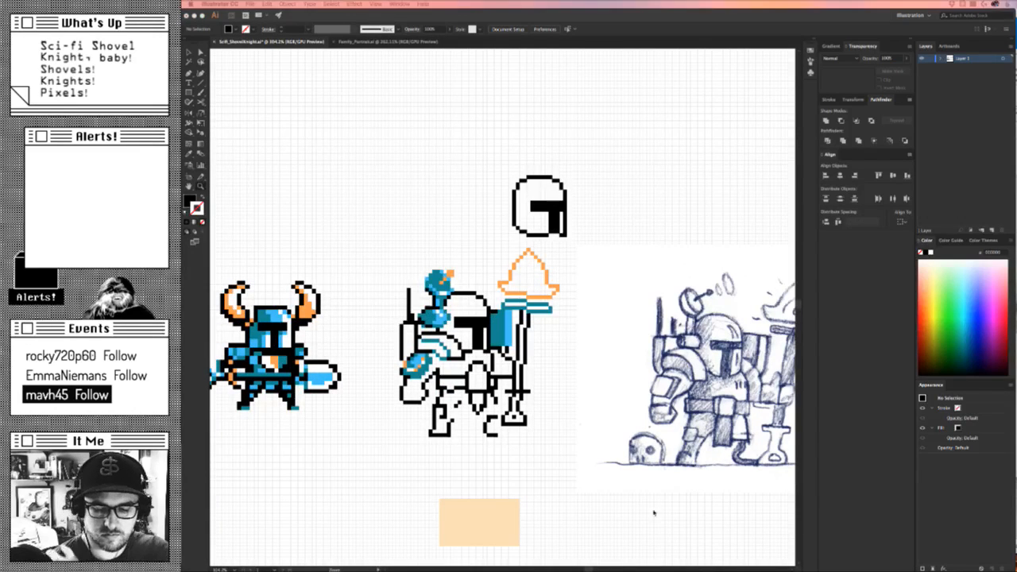
{"action": "key", "text": "super+t"}
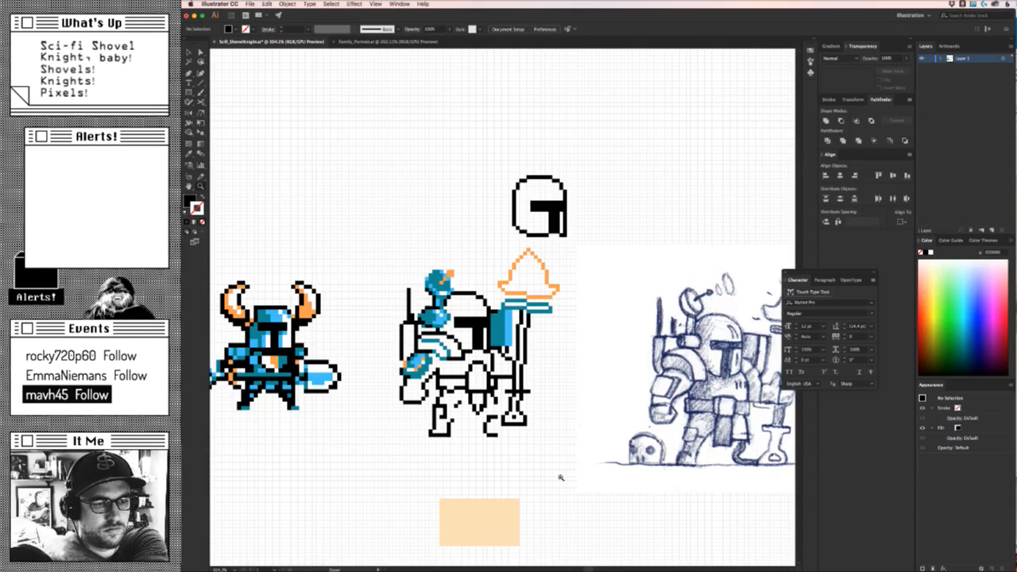
{"action": "left_click", "coordinate": [480, 444]}
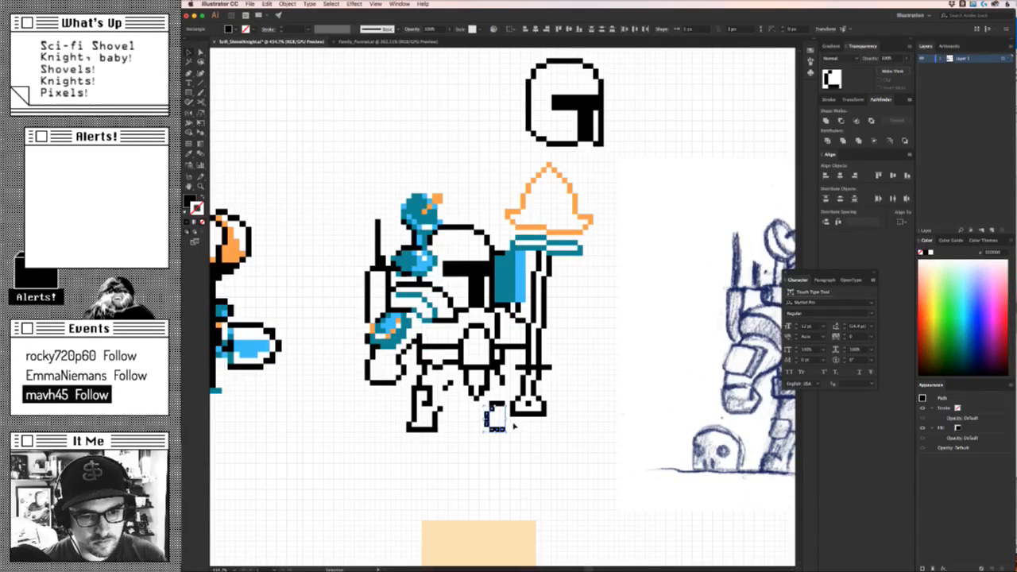
{"action": "left_click", "coordinate": [472, 437]}
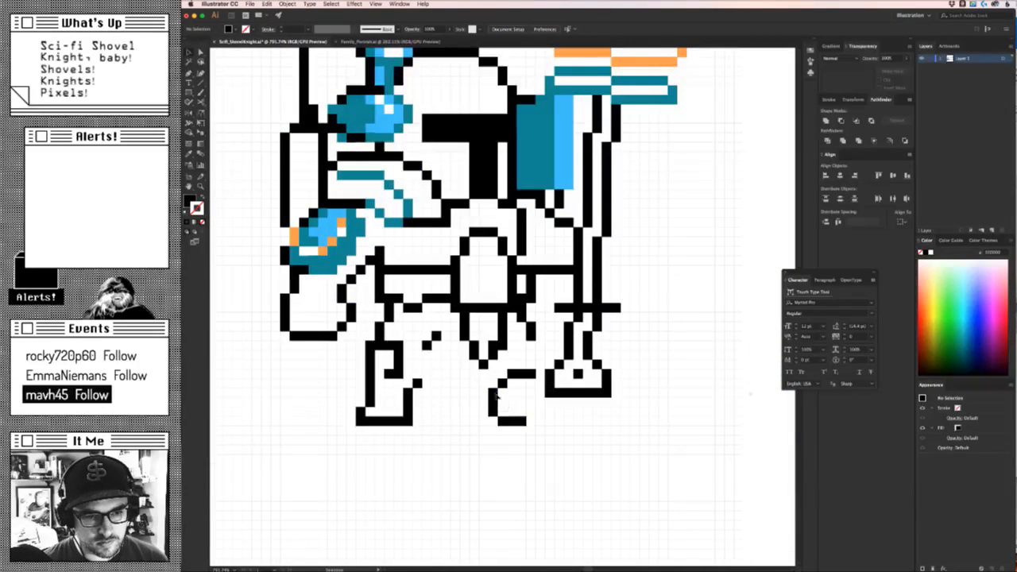
{"action": "left_click", "coordinate": [493, 383]}
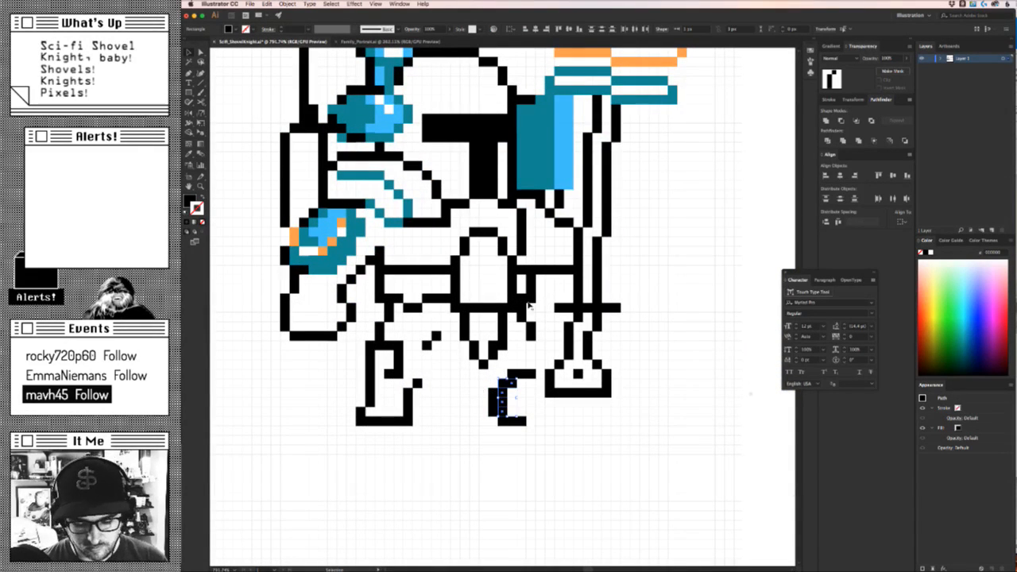
{"action": "key", "text": "i"}
{"action": "left_click", "coordinate": [540, 179]}
{"action": "key", "text": "v"}
{"action": "left_click", "coordinate": [682, 342]}
Copy the right leg's outer vertical line one pixel inward and color the copy light blue.
{"action": "key", "text": "z"}
{"action": "left_click_drag", "start_coordinate": [694, 387], "coordinate": [672, 357]}
{"action": "key", "text": "v"}
{"action": "left_click", "coordinate": [556, 372]}
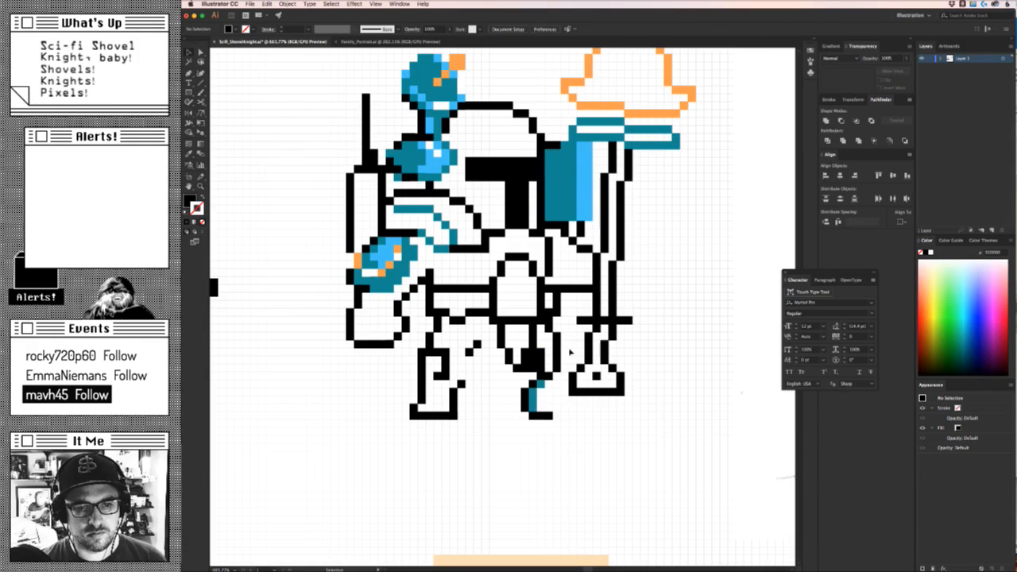
{"action": "scroll", "coordinate": [571, 344], "scroll_direction": "down", "scroll_amount": 6}
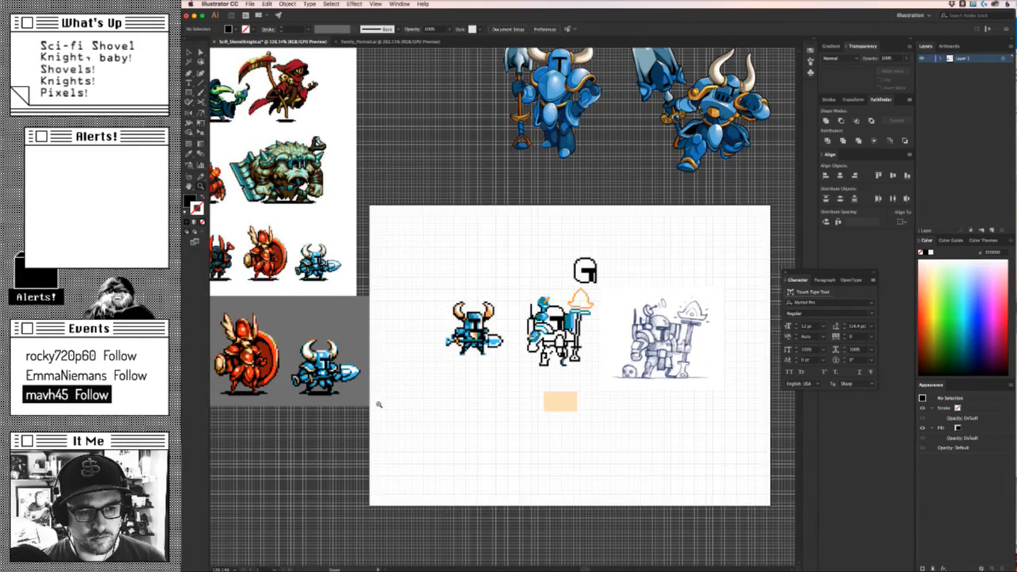
{"action": "scroll", "coordinate": [553, 364], "scroll_direction": "up", "scroll_amount": 6}
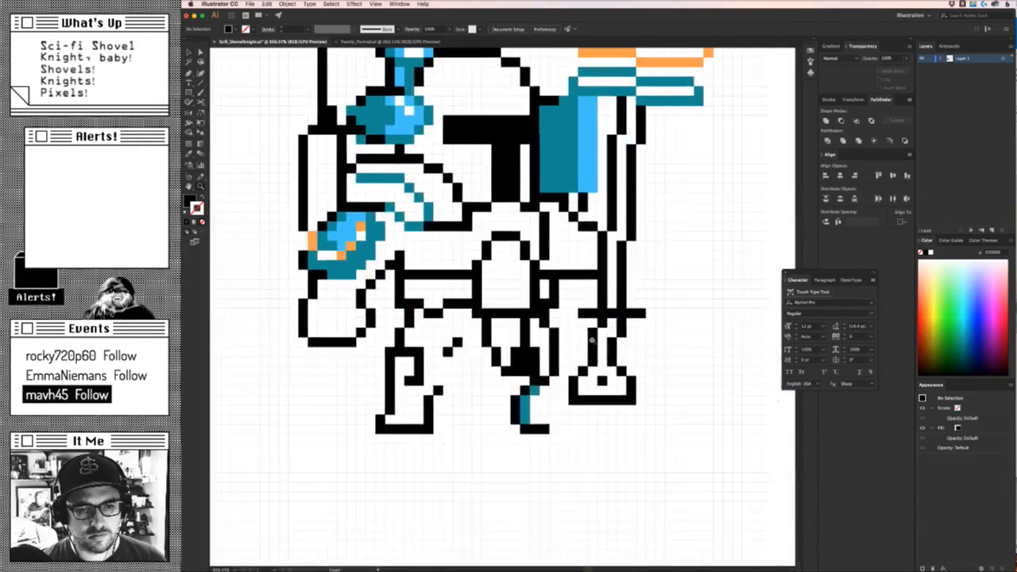
{"action": "left_click", "coordinate": [554, 363]}
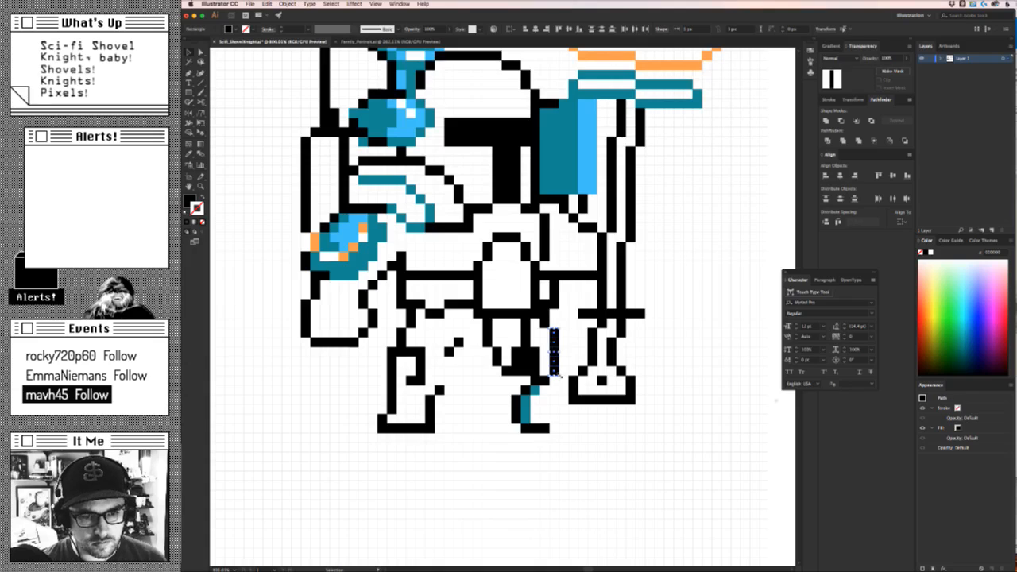
{"action": "left_click", "coordinate": [534, 116]}
{"action": "key", "text": "super+shift+a"}
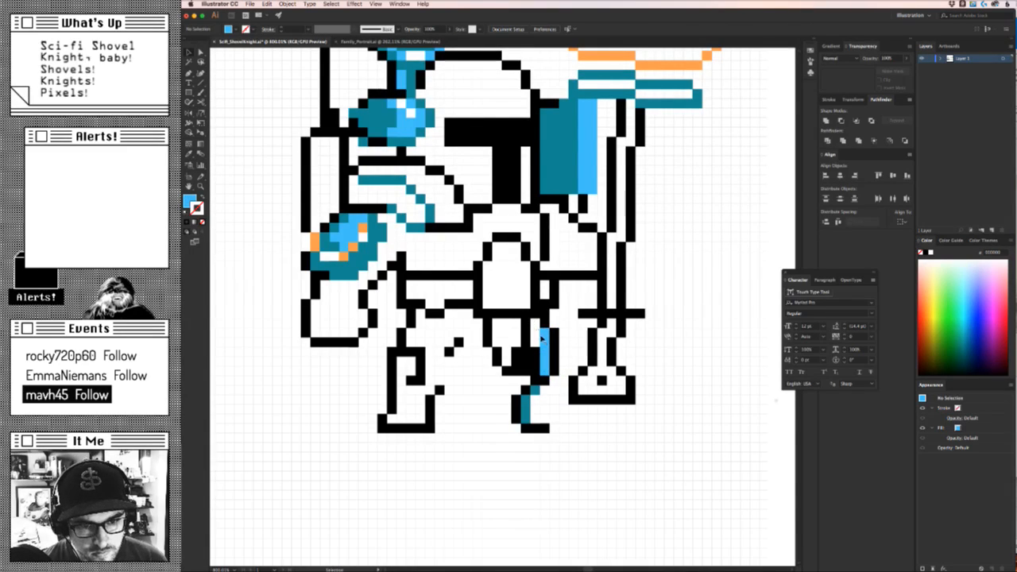
Copy the right leg's light blue column leftward and recolor the copy with the foot's teal.
{"action": "left_click", "coordinate": [542, 339]}
{"action": "left_click_drag", "start_coordinate": [546, 343], "coordinate": [537, 343]}
{"action": "key", "text": "i"}
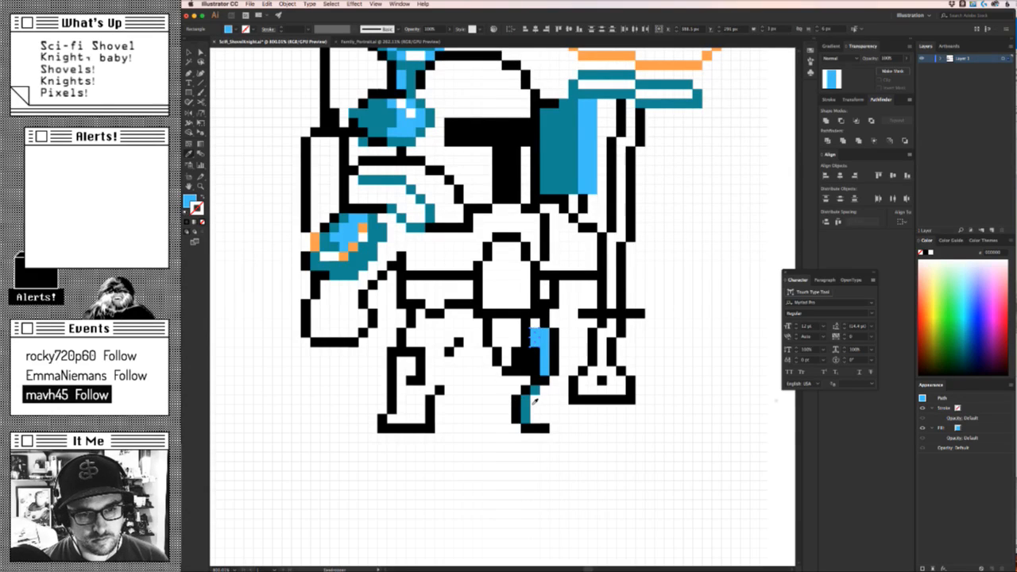
{"action": "left_click", "coordinate": [534, 400]}
{"action": "key", "text": "super+shift+a"}
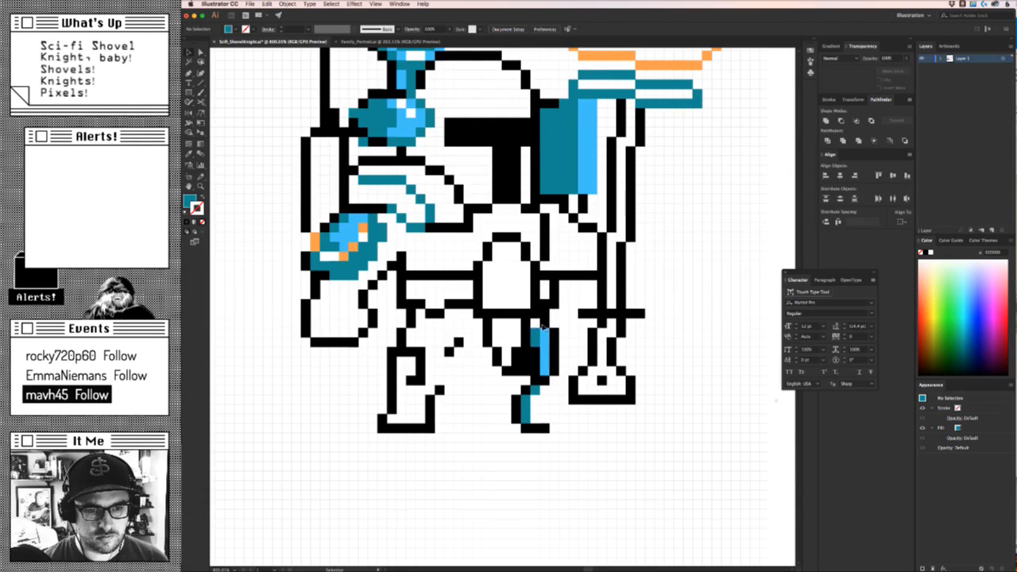
{"action": "left_click", "coordinate": [536, 331]}
{"action": "left_click_drag", "start_coordinate": [537, 331], "coordinate": [465, 410]}
Shift the left foot's inner edge one pixel right and fill the gap in its sole with a copied black pixel.
{"action": "left_click", "coordinate": [584, 340]}
{"action": "key", "text": "z"}
{"action": "left_click_drag", "start_coordinate": [474, 371], "coordinate": [472, 370]}
{"action": "key", "text": "Right"}
{"action": "left_click", "coordinate": [490, 410]}
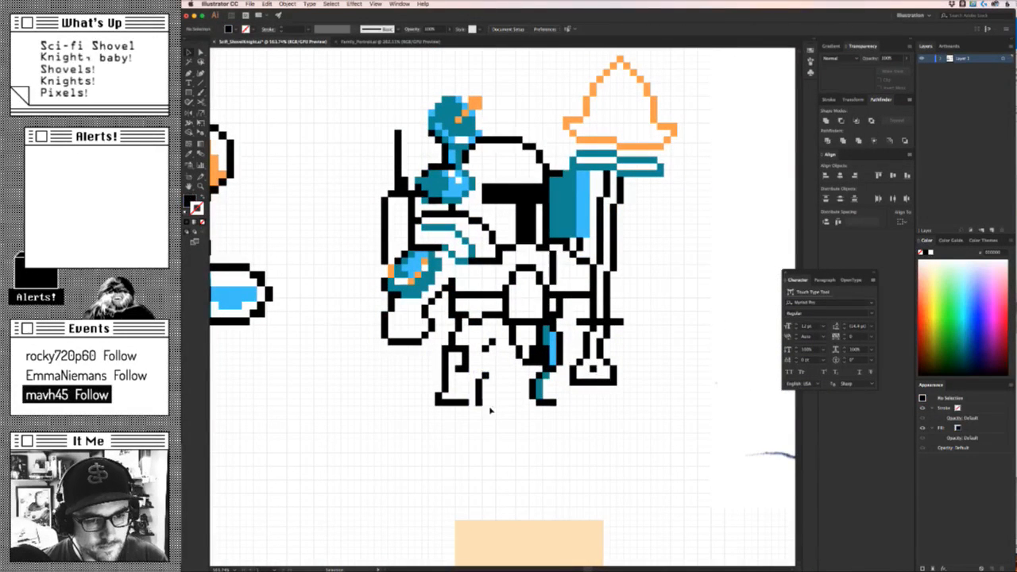
{"action": "left_click", "coordinate": [477, 402]}
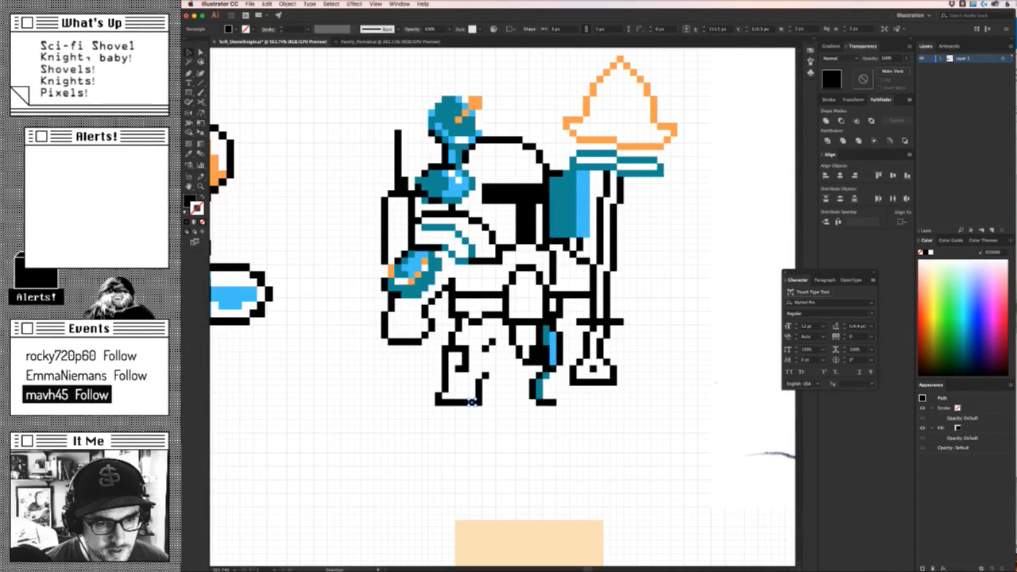
{"action": "left_click", "coordinate": [472, 436]}
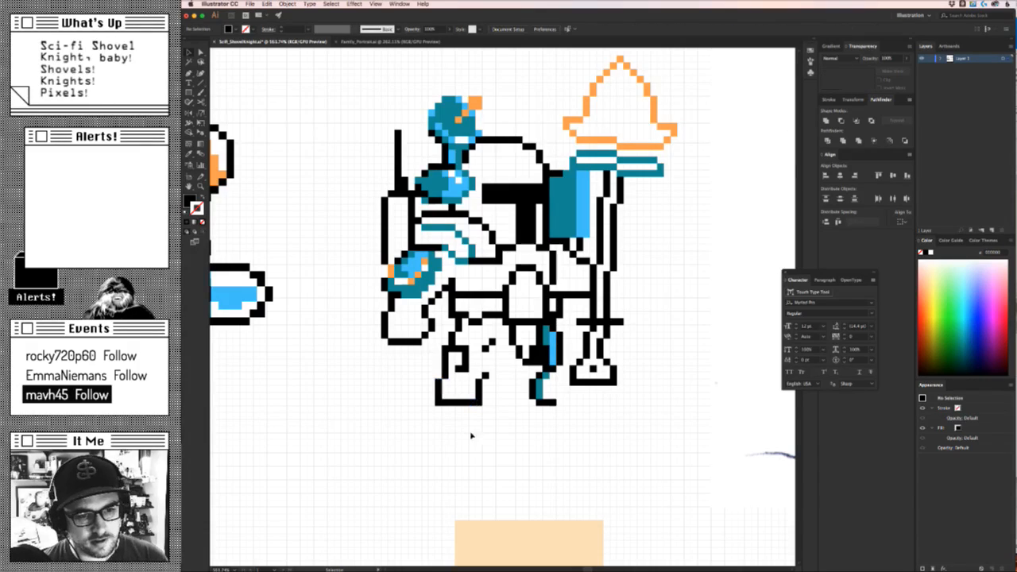
Compare the pixel knight's proportions with the reference sprites, the knight illustrations and the pencil sketch.
{"action": "key", "text": "z"}
{"action": "left_click_drag", "start_coordinate": [492, 433], "coordinate": [337, 486]}
{"action": "left_click_drag", "start_coordinate": [337, 486], "coordinate": [386, 472]}
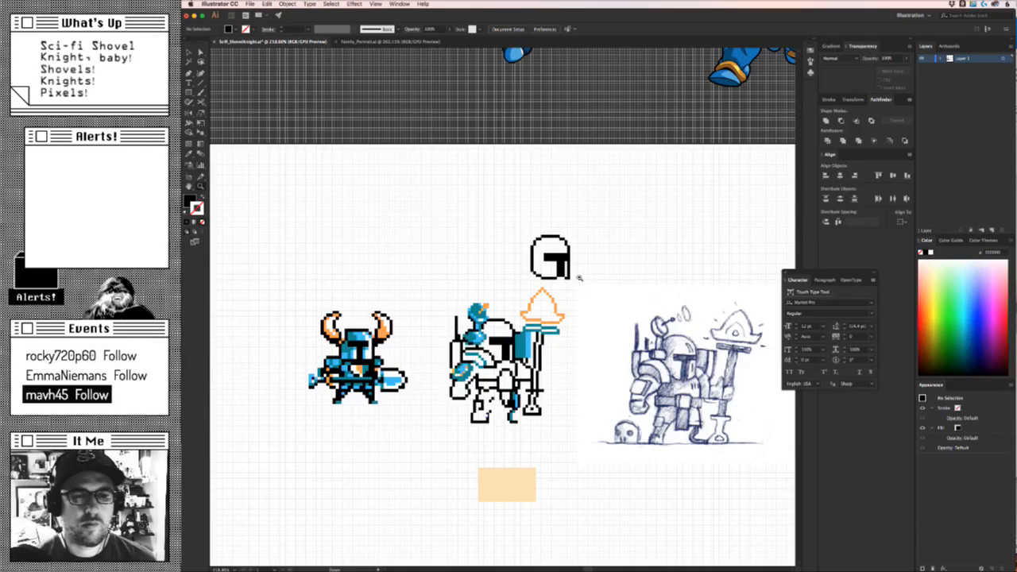
{"action": "key", "text": "super+space"}
{"action": "left_click_drag", "start_coordinate": [541, 328], "coordinate": [450, 328]}
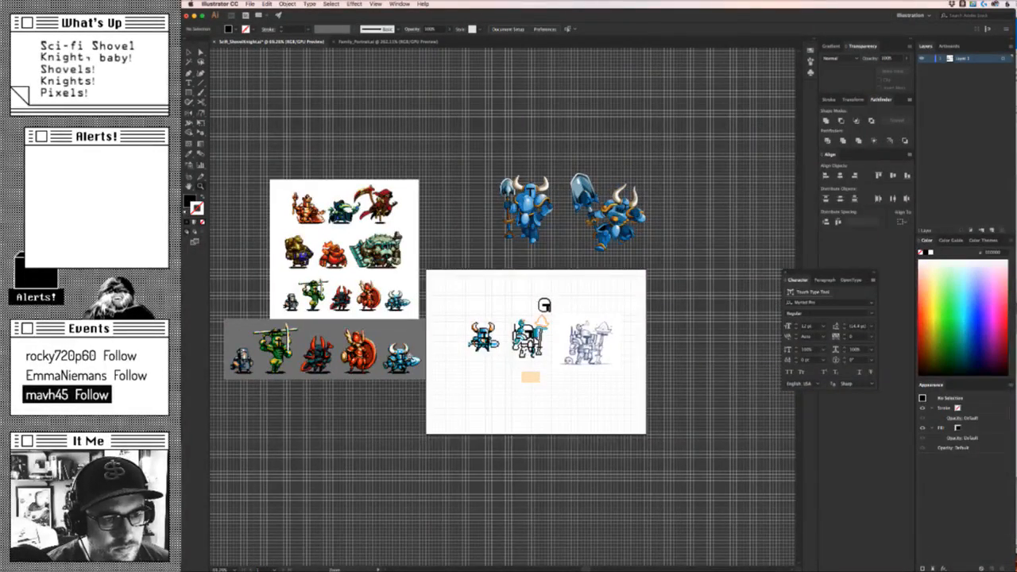
{"action": "left_click_drag", "start_coordinate": [363, 259], "coordinate": [448, 314]}
{"action": "scroll", "coordinate": [562, 364], "scroll_direction": "right", "scroll_amount": 3}
{"action": "scroll", "coordinate": [562, 364], "scroll_direction": "down", "scroll_amount": 3}
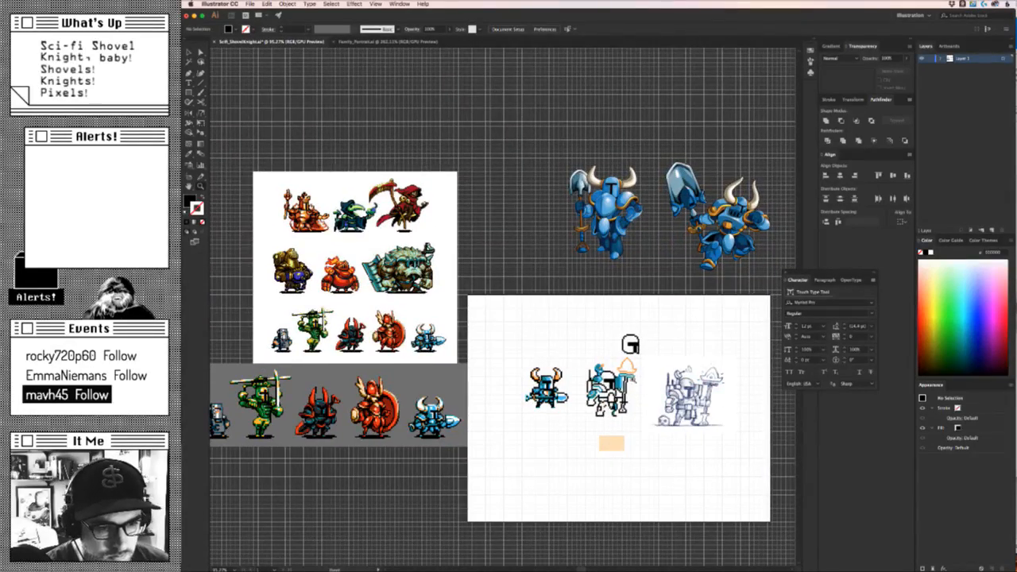
Copy the orange lower-edge segments of the shovel head upward until its wide base is filled with solid orange.
{"action": "left_click_drag", "start_coordinate": [625, 386], "coordinate": [674, 354]}
{"action": "left_click_drag", "start_coordinate": [641, 298], "coordinate": [591, 278]}
{"action": "left_click_drag", "start_coordinate": [589, 278], "coordinate": [605, 274]}
{"action": "key", "text": "v"}
{"action": "left_click", "coordinate": [564, 312]}
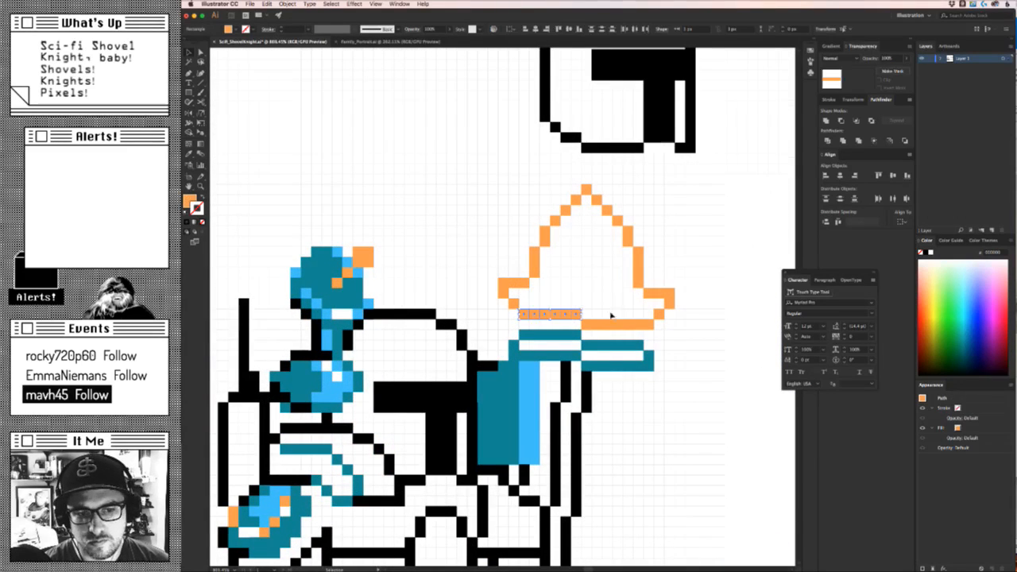
{"action": "left_click_drag", "start_coordinate": [594, 308], "coordinate": [645, 321]}
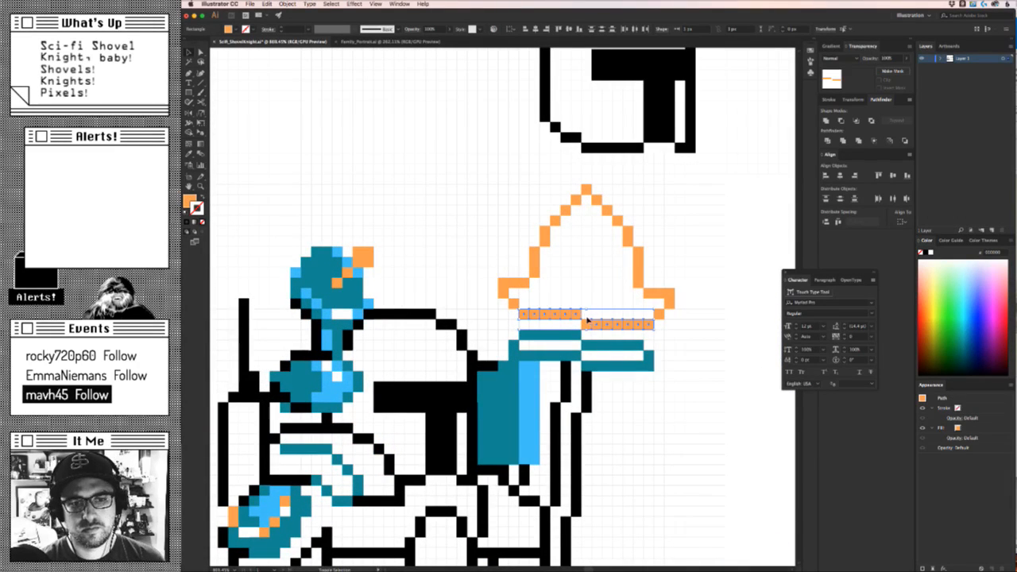
{"action": "key", "text": "Up"}
{"action": "key", "text": "Up"}
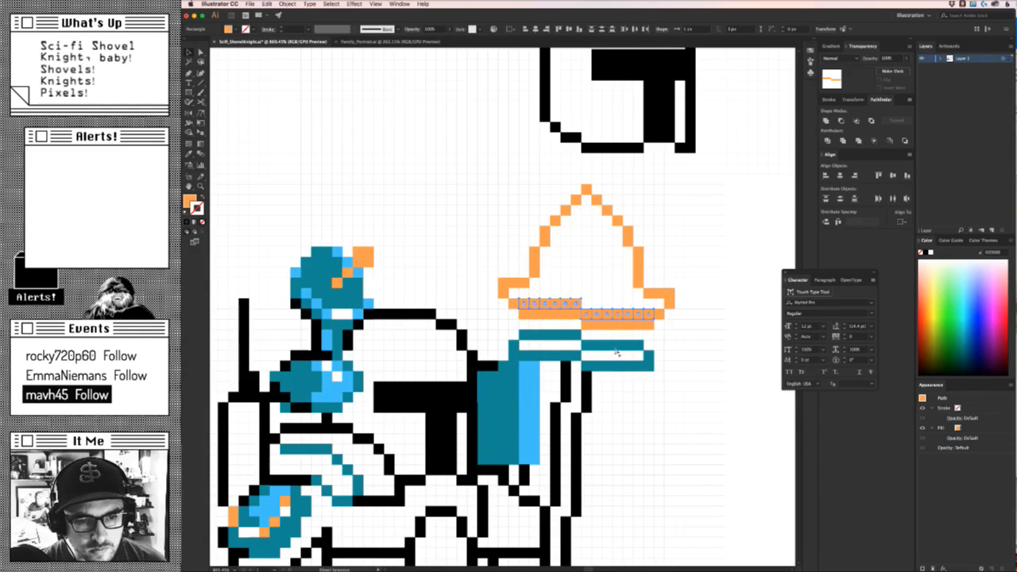
{"action": "left_click", "coordinate": [596, 264]}
{"action": "left_click_drag", "start_coordinate": [533, 291], "coordinate": [658, 303]}
{"action": "left_click", "coordinate": [535, 293]}
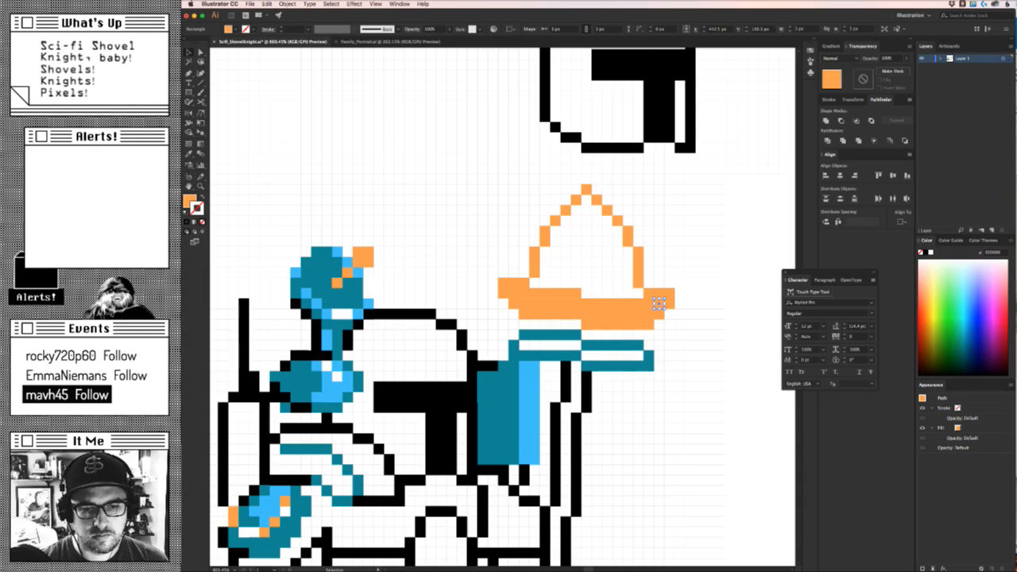
Recolor the middle pixels of the shovel's orange base with the pale peach swatch and select further orange pixels beside them.
{"action": "left_click", "coordinate": [568, 270]}
{"action": "left_click", "coordinate": [573, 299]}
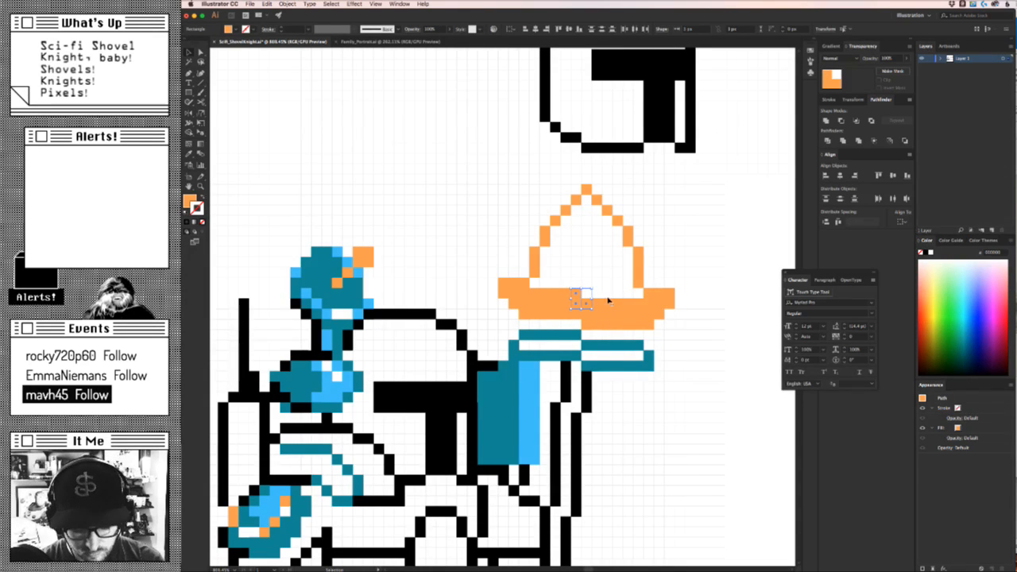
{"action": "left_click_drag", "start_coordinate": [579, 466], "coordinate": [529, 300]}
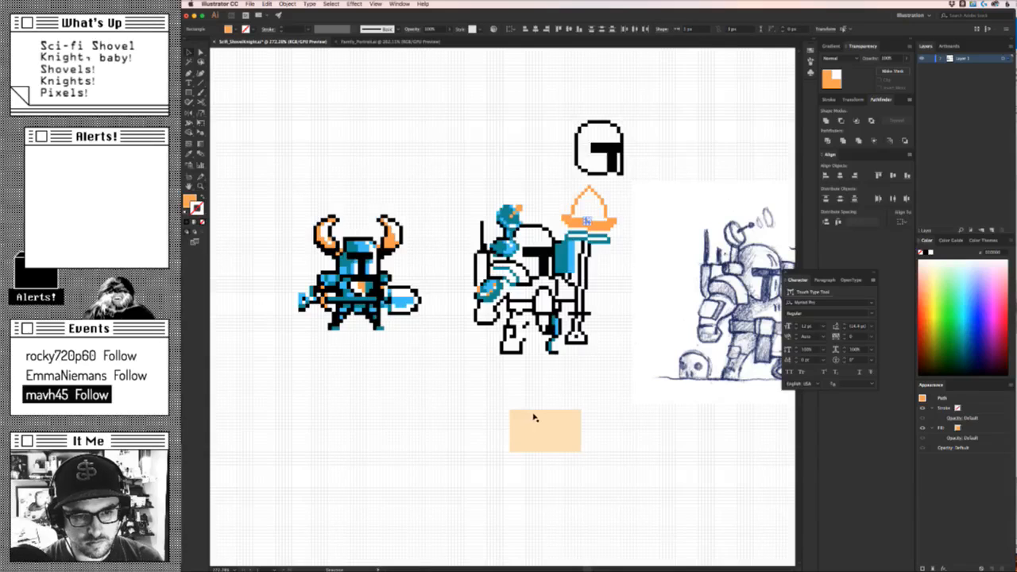
{"action": "left_click", "coordinate": [543, 422]}
{"action": "key", "text": "v"}
{"action": "left_click", "coordinate": [619, 359]}
{"action": "left_click_drag", "start_coordinate": [581, 230], "coordinate": [627, 302]}
{"action": "left_click", "coordinate": [548, 301]}
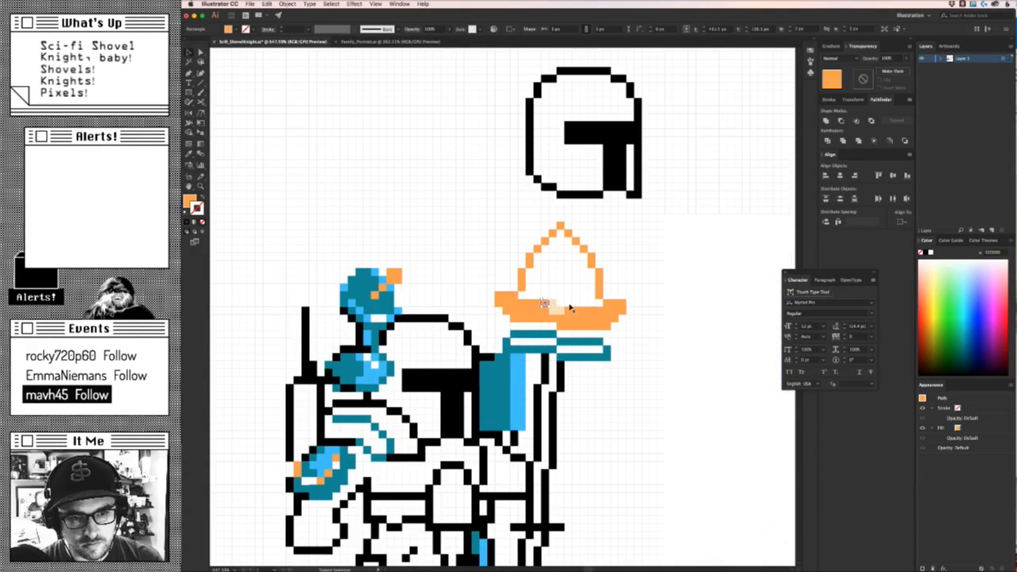
Recolour the two selected orange pixels at the flame's base with the light peach of its core.
{"action": "left_click", "coordinate": [570, 308], "text": "shift"}
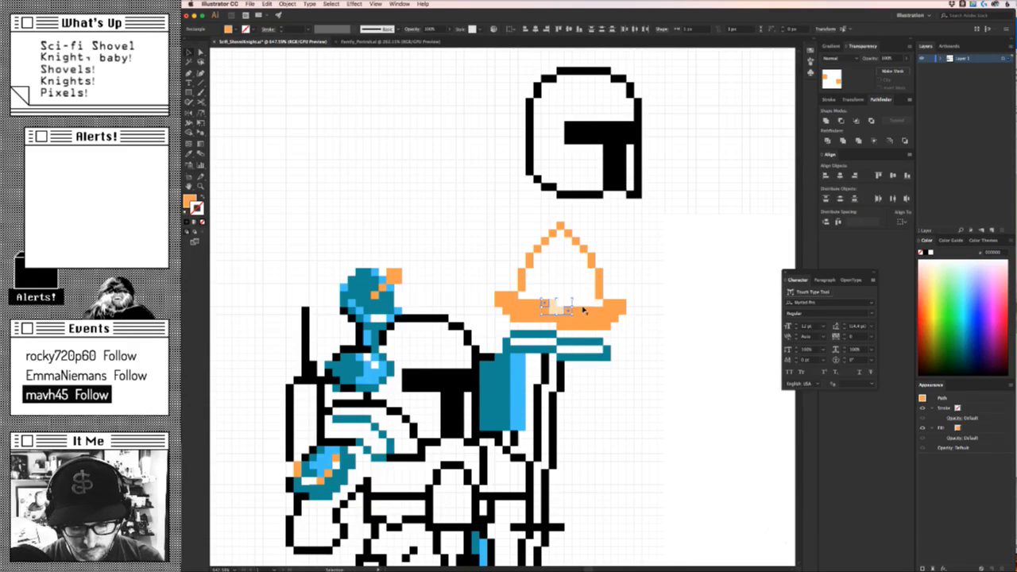
{"action": "key", "text": "i"}
{"action": "left_click", "coordinate": [566, 320]}
{"action": "key", "text": "v"}
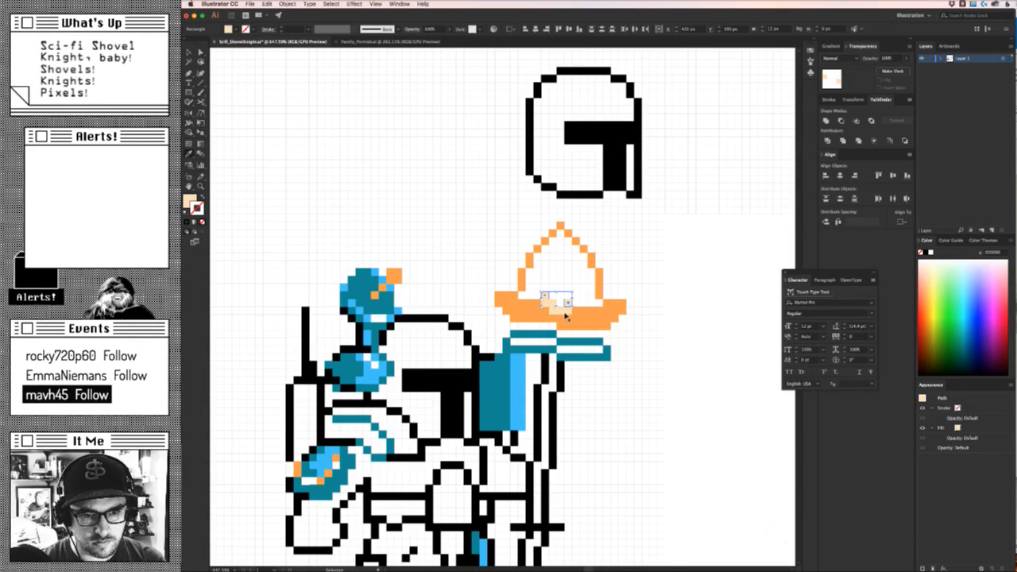
{"action": "key", "text": "v"}
{"action": "left_click", "coordinate": [559, 262]}
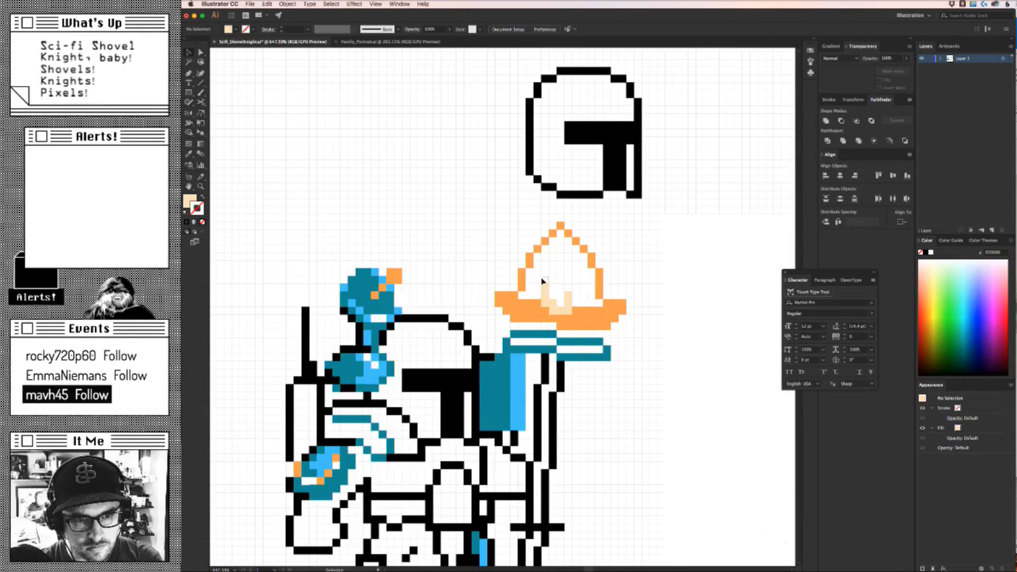
Build the peach inner flame up to a pointed tip with pixel copies and fill the gaps inside it.
{"action": "left_click_drag", "start_coordinate": [544, 295], "coordinate": [560, 295]}
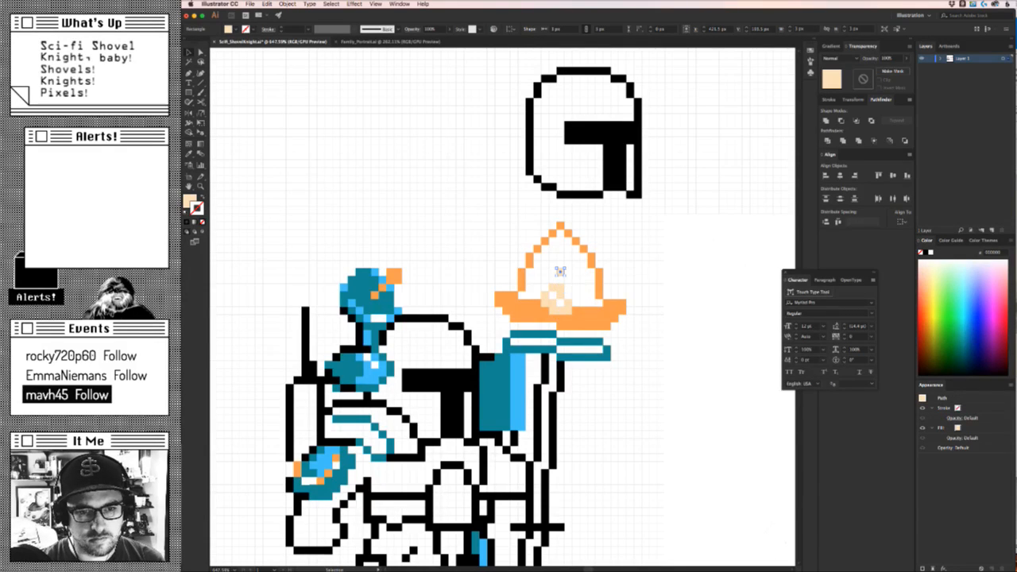
{"action": "scroll", "coordinate": [557, 292], "scroll_direction": "up", "scroll_amount": 2}
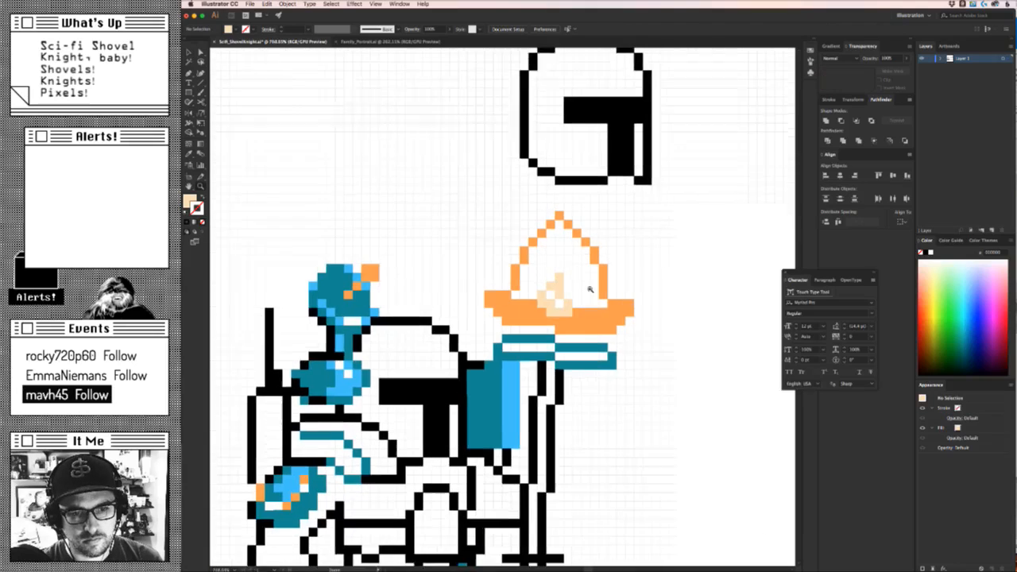
{"action": "left_click_drag", "start_coordinate": [550, 278], "coordinate": [551, 284]}
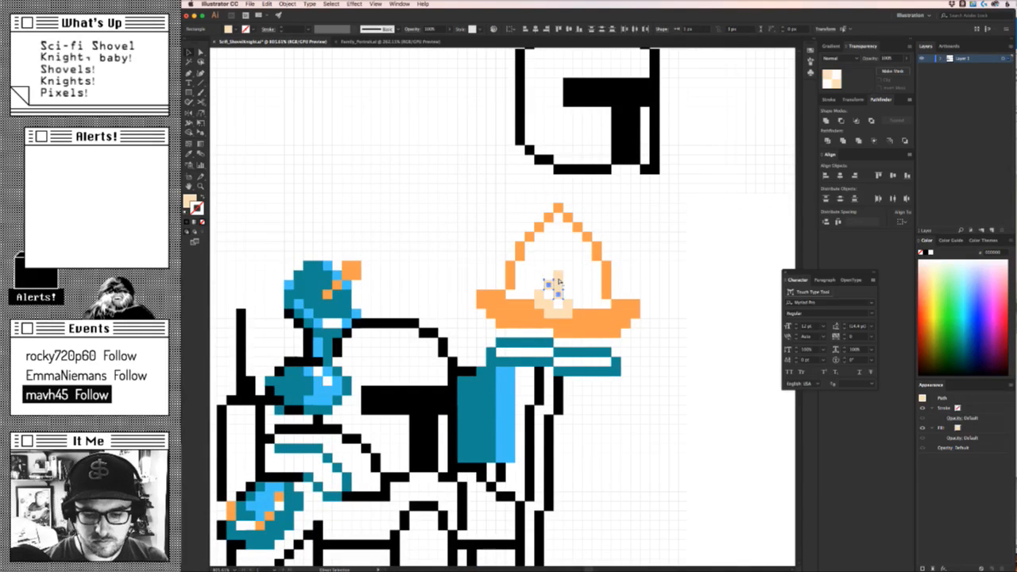
{"action": "key", "text": "Down"}
{"action": "left_click", "coordinate": [573, 284]}
{"action": "double_click", "coordinate": [559, 293]}
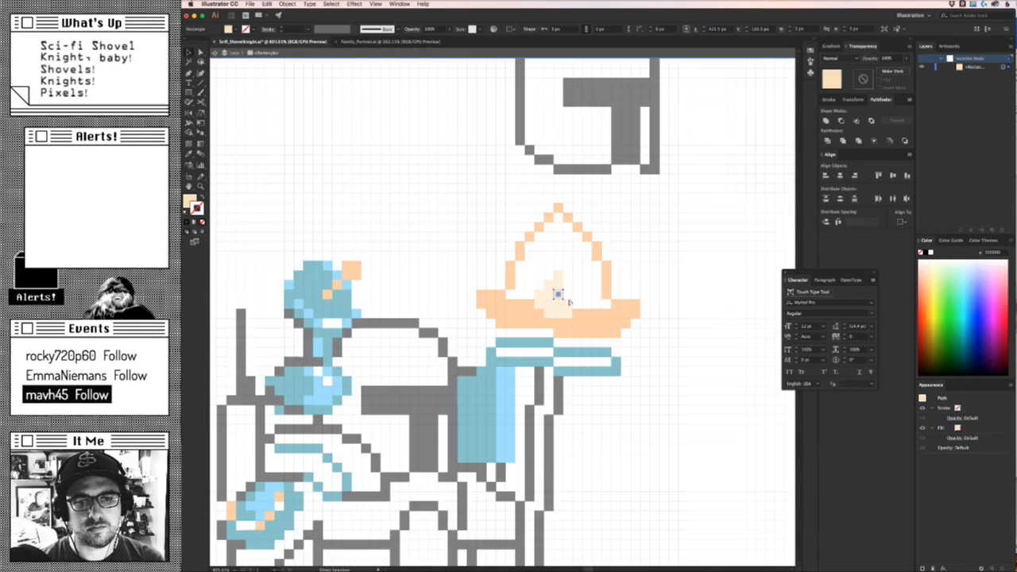
{"action": "key", "text": "Escape"}
{"action": "left_click", "coordinate": [645, 275]}
{"action": "key", "text": "super+space"}
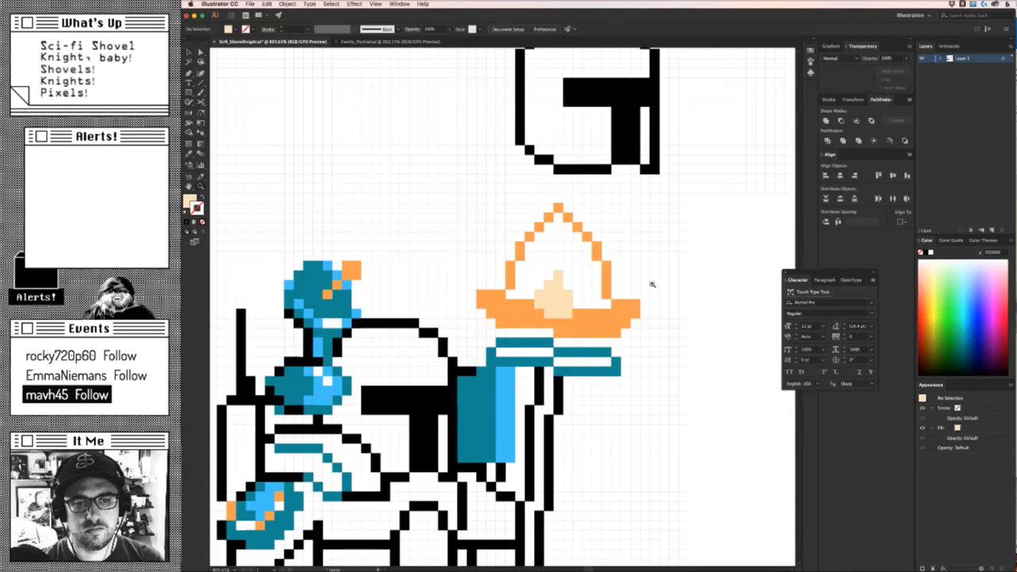
{"action": "left_click_drag", "start_coordinate": [649, 282], "coordinate": [645, 312]}
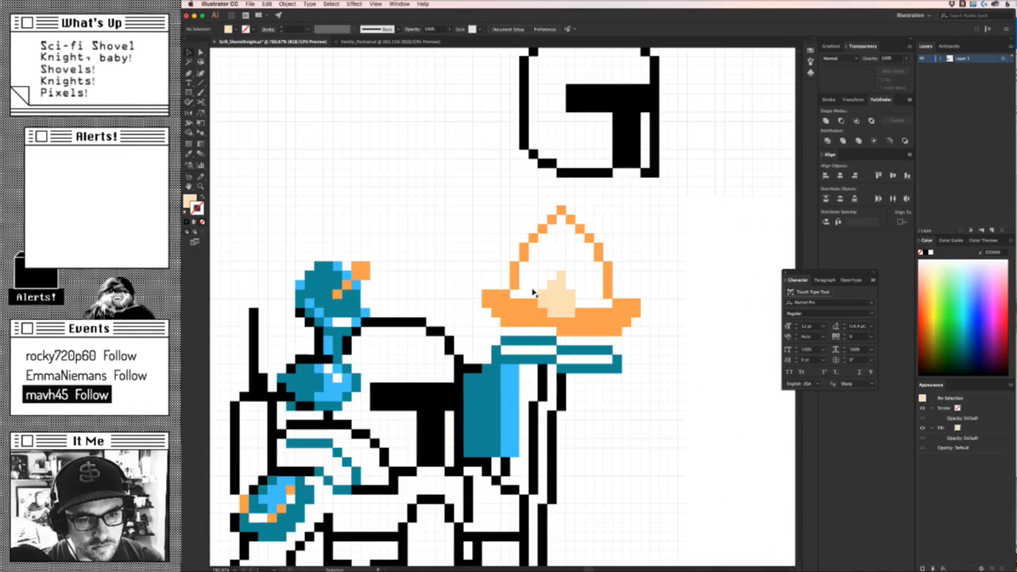
Stack copies of a three-pixel orange row from the flame's base upward to fill the left side inside its outline.
{"action": "left_click", "coordinate": [518, 301]}
{"action": "key", "text": "a"}
{"action": "key", "text": "alt+Up"}
{"action": "key", "text": "alt+Up"}
{"action": "key", "text": "Right"}
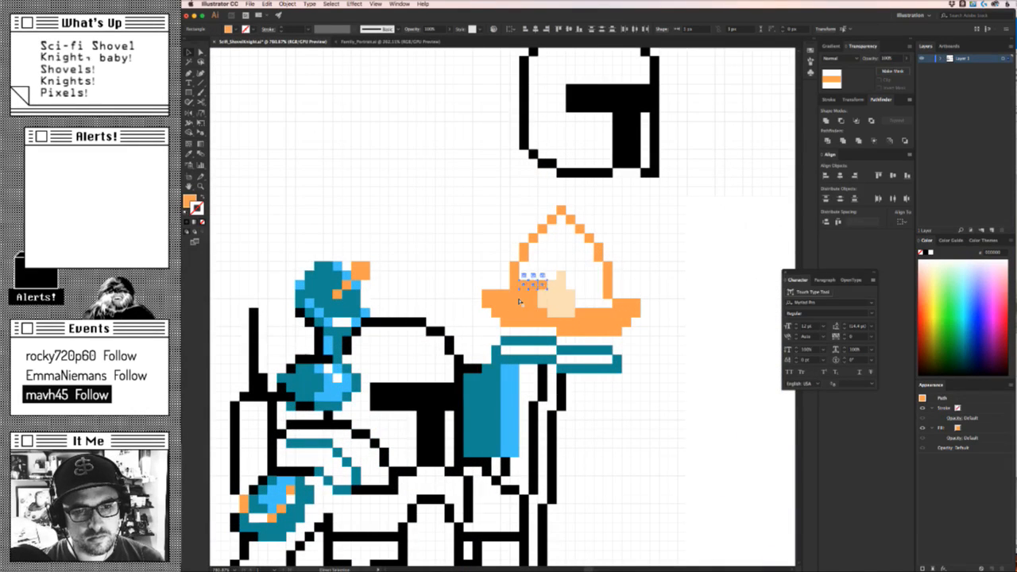
{"action": "key", "text": "alt+Up"}
{"action": "key", "text": "alt+Up"}
{"action": "key", "text": "alt+Up"}
{"action": "key", "text": "Right"}
{"action": "key", "text": "Right"}
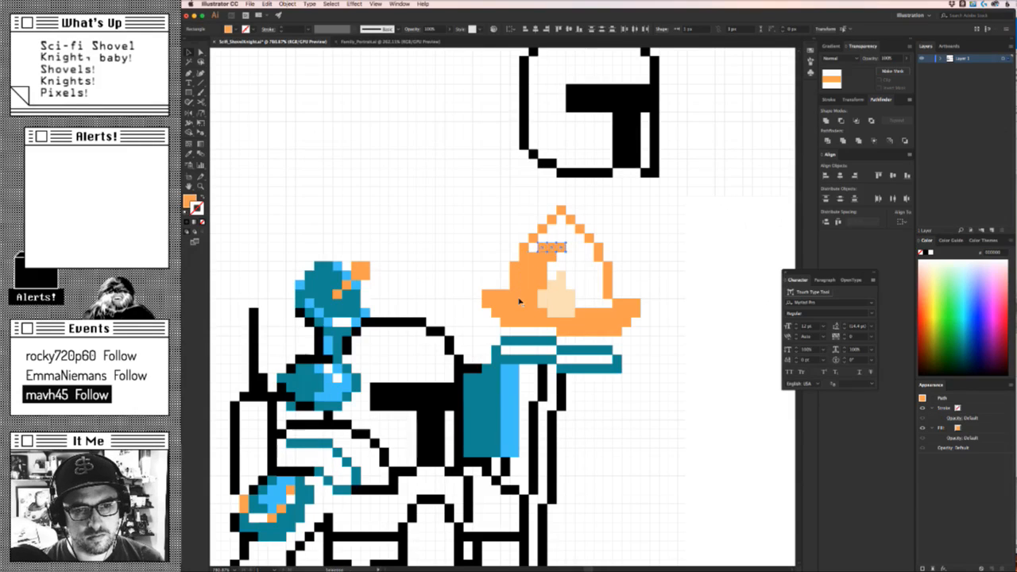
Duplicate the three-pixel orange row to fill the upper left part of the flame below its tip.
{"action": "key", "text": "Left"}
{"action": "key", "text": "Right"}
{"action": "key", "text": "alt+Left"}
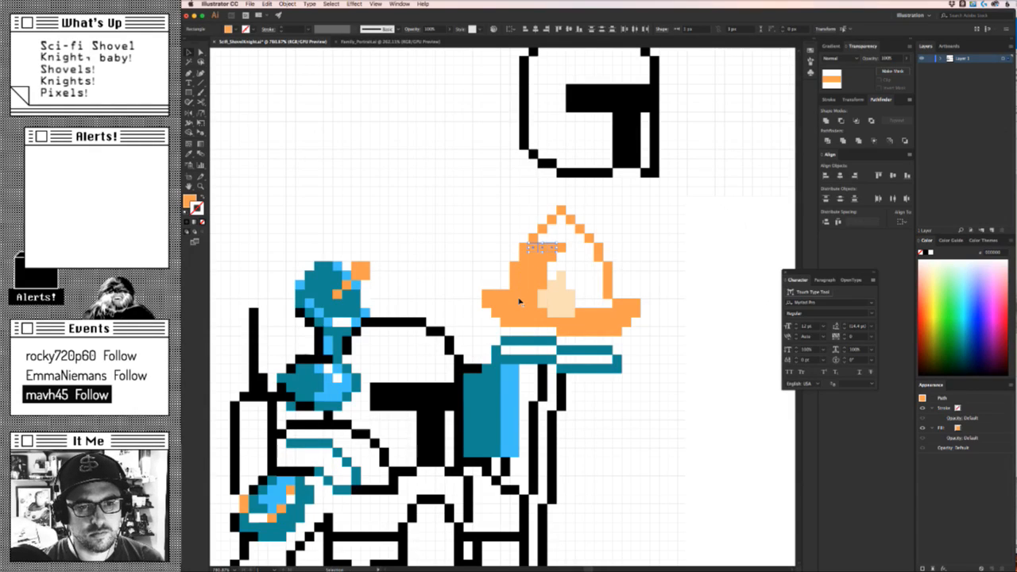
{"action": "key", "text": "alt+Up"}
{"action": "key", "text": "Right"}
{"action": "key", "text": "Right"}
{"action": "key", "text": "Left"}
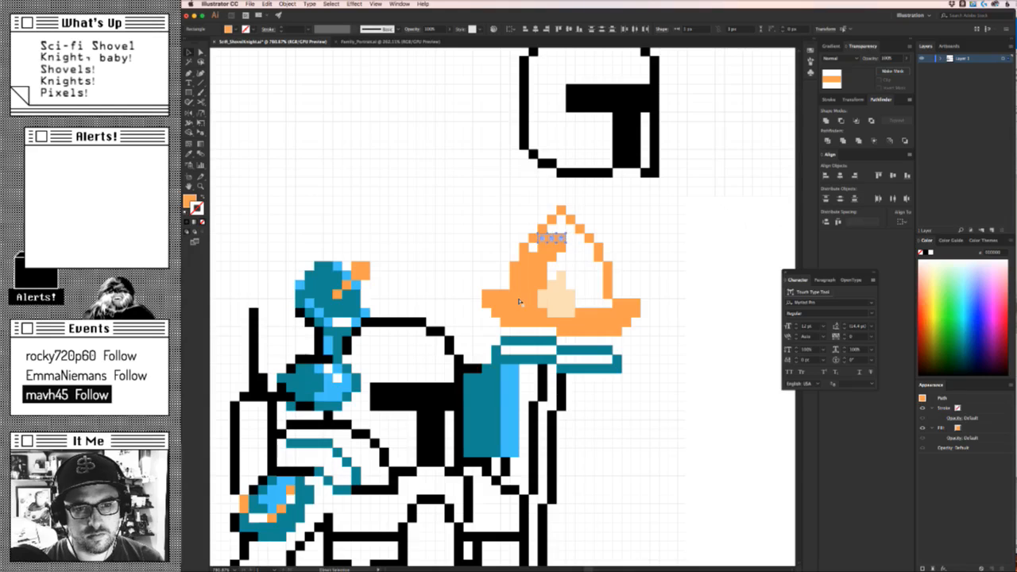
Continue copying the three-pixel orange row across and down the upper right side inside the flame.
{"action": "key", "text": "Right"}
{"action": "key", "text": "Right"}
{"action": "key", "text": "Right"}
{"action": "key", "text": "Right"}
{"action": "key", "text": "Down"}
{"action": "key", "text": "Left"}
{"action": "key", "text": "alt+Down"}
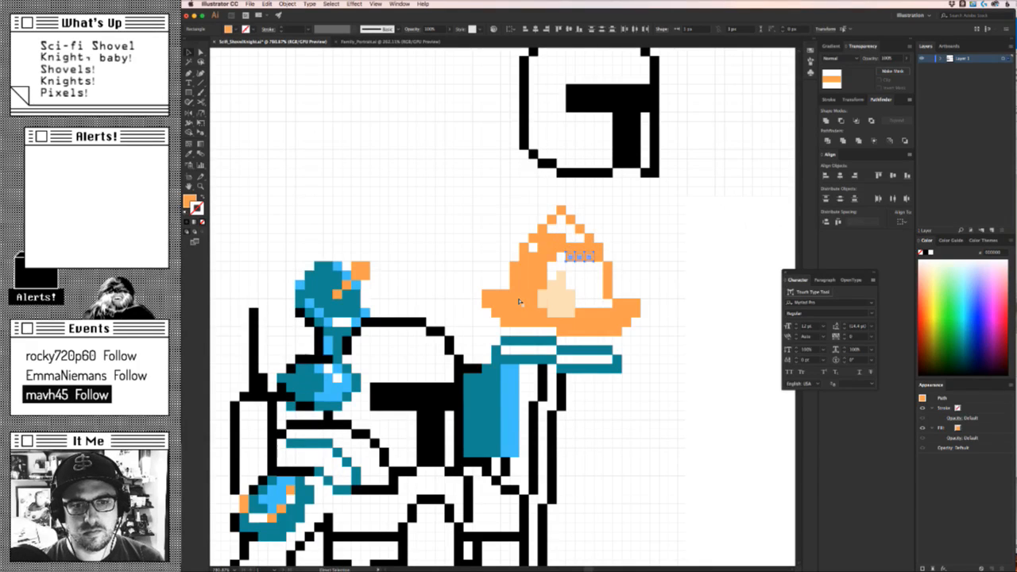
{"action": "key", "text": "alt+Down"}
{"action": "key", "text": "Left"}
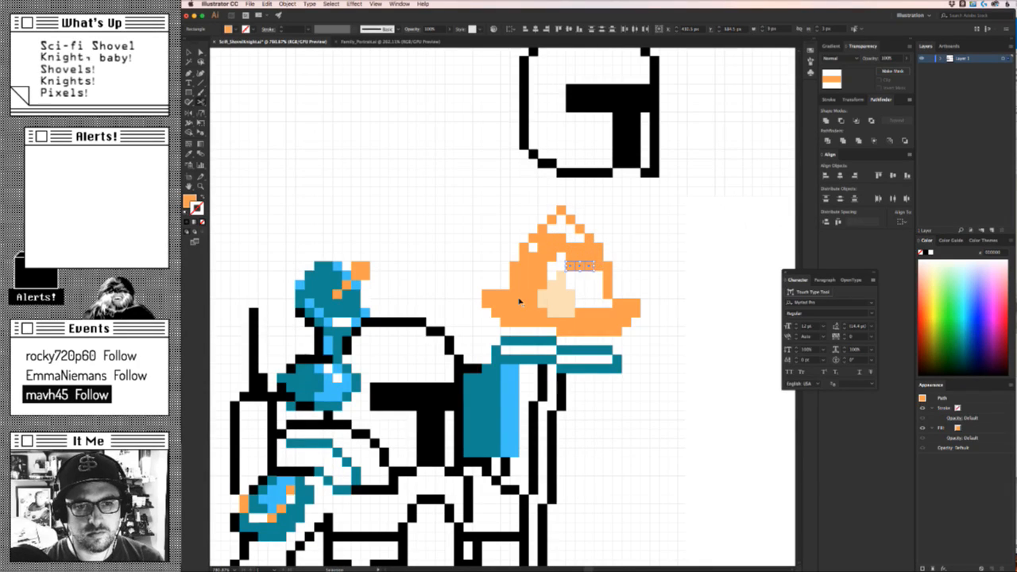
Fill the lower right side of the flame down to its base with more copies of the orange row.
{"action": "key", "text": "super+f"}
{"action": "key", "text": "Down"}
{"action": "key", "text": "Down"}
{"action": "key", "text": "Right"}
{"action": "key", "text": "super+c"}
{"action": "key", "text": "super+f"}
{"action": "key", "text": "Down"}
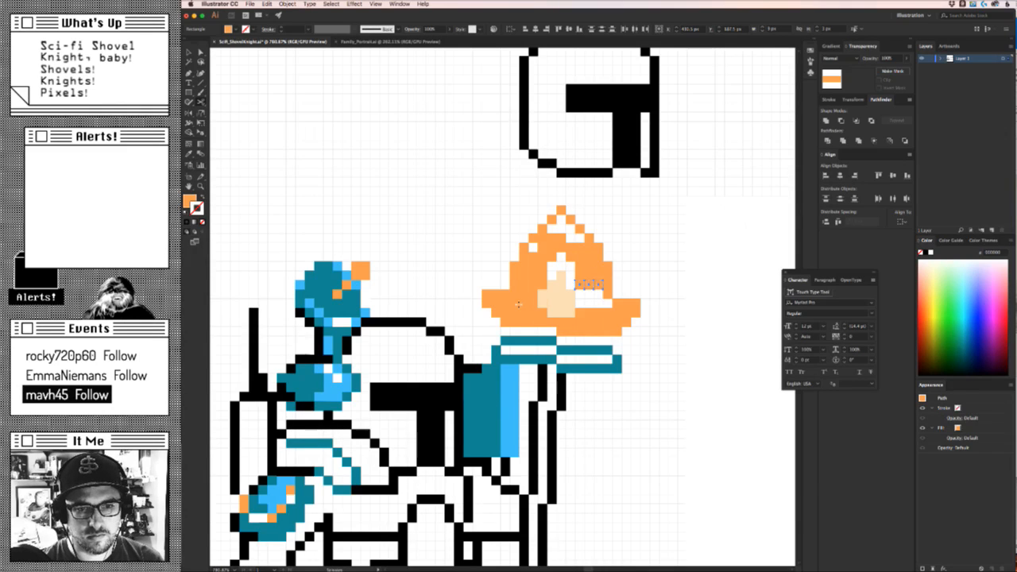
{"action": "key", "text": "Down"}
{"action": "key", "text": "Down"}
{"action": "left_click", "coordinate": [719, 281]}
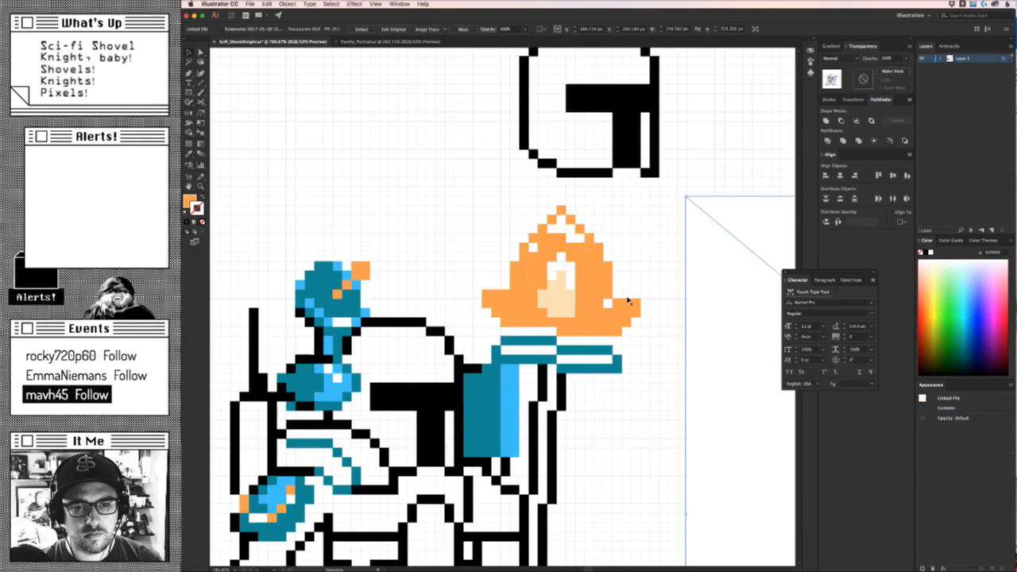
{"action": "left_click", "coordinate": [621, 280]}
Fill the single-pixel gaps under the flame's tip and at its lower right edge with copies of one orange pixel.
{"action": "left_click", "coordinate": [560, 230]}
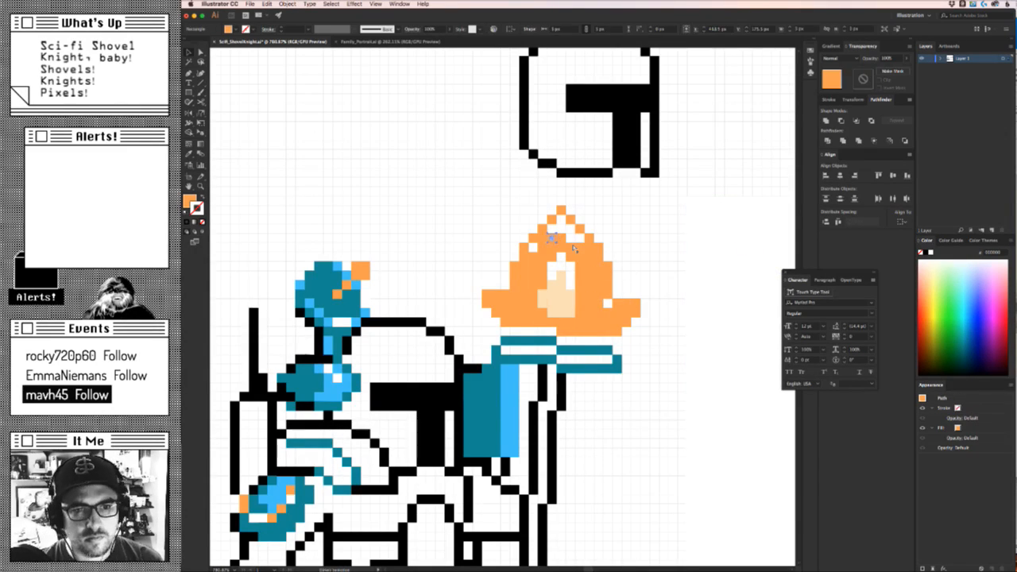
{"action": "key", "text": "Down"}
{"action": "key", "text": "Right"}
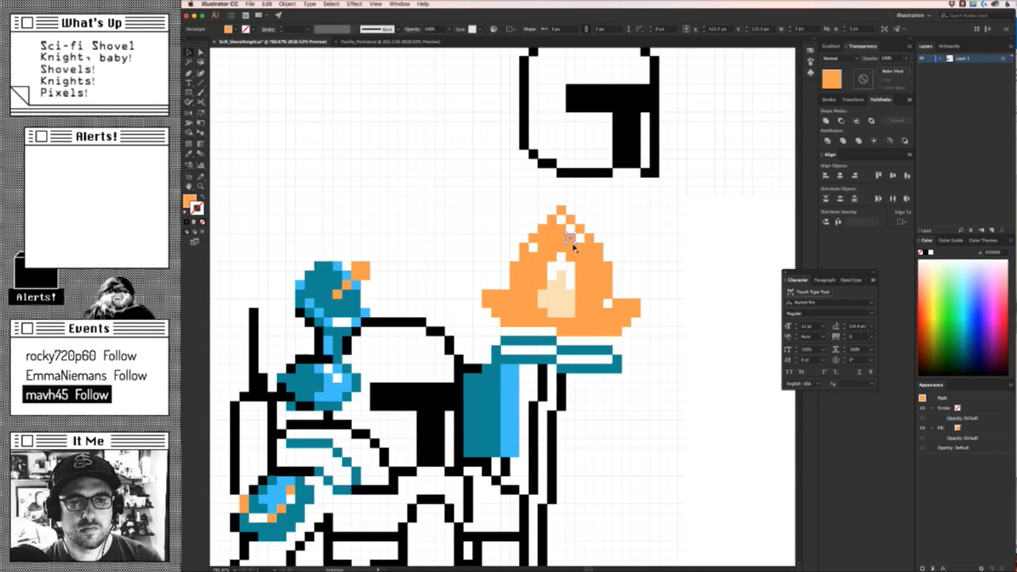
{"action": "key", "text": "Right"}
{"action": "key", "text": "Right"}
{"action": "key", "text": "Down"}
{"action": "key", "text": "Down"}
{"action": "key", "text": "Down"}
{"action": "key", "text": "Down"}
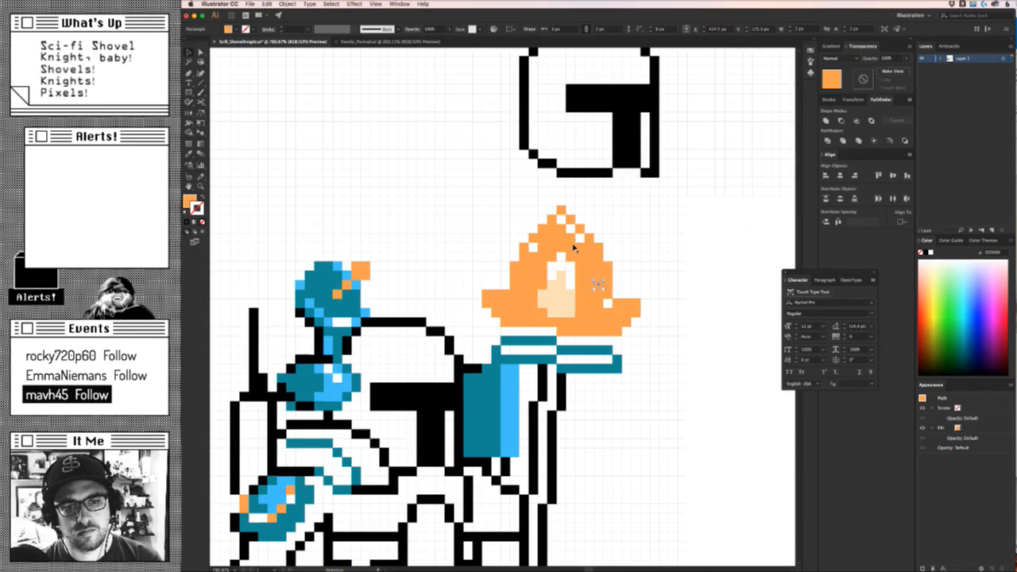
Surround the peach inner flame with orange pixel copies to close the white gaps around its tip.
{"action": "key", "text": "Left"}
{"action": "key", "text": "Left"}
{"action": "key", "text": "Left"}
{"action": "key", "text": "Up"}
{"action": "key", "text": "Up"}
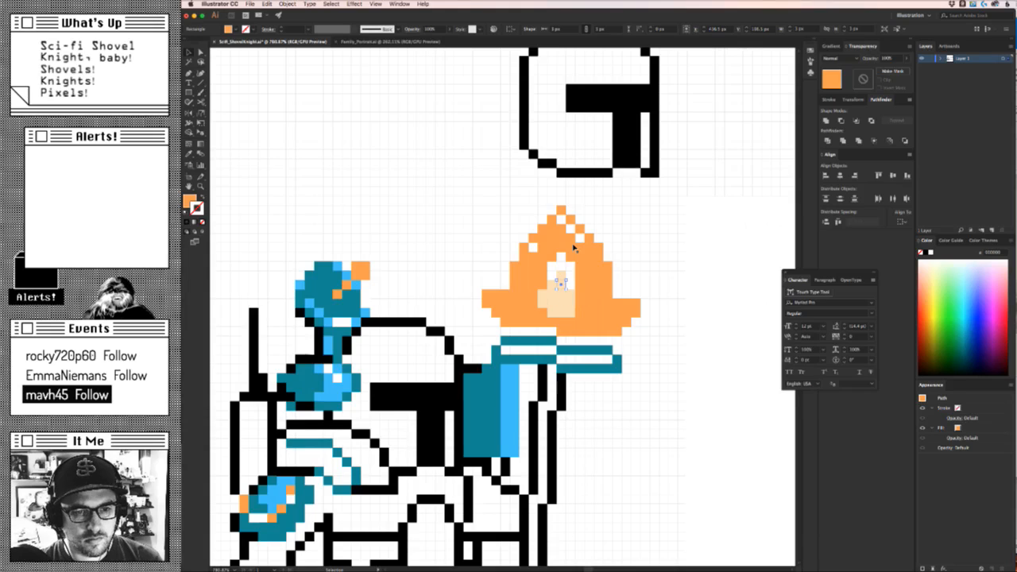
{"action": "key", "text": "Up"}
{"action": "key", "text": "Up"}
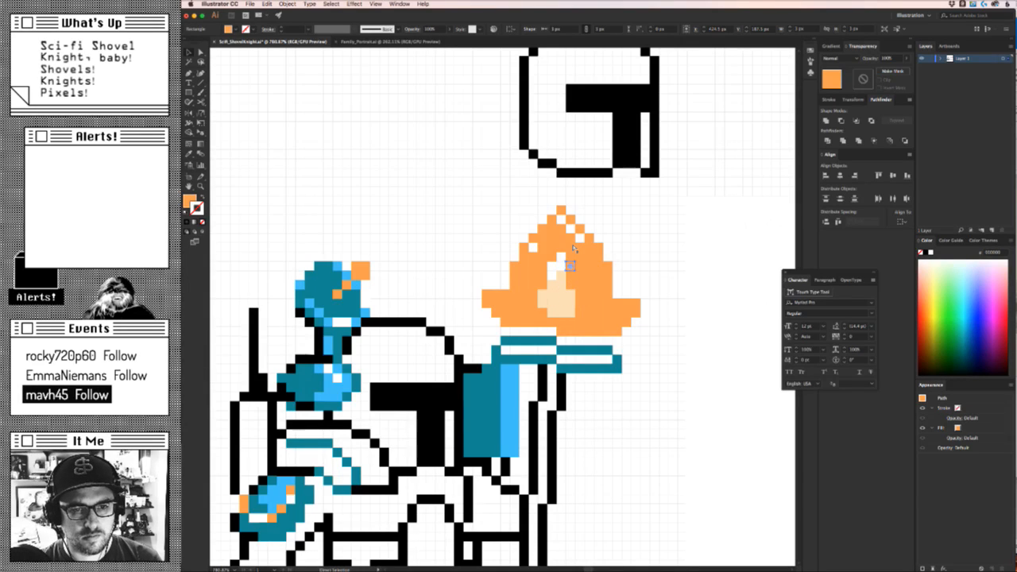
{"action": "key", "text": "Left"}
{"action": "key", "text": "Up"}
{"action": "key", "text": "Left"}
{"action": "key", "text": "Down"}
{"action": "key", "text": "Down"}
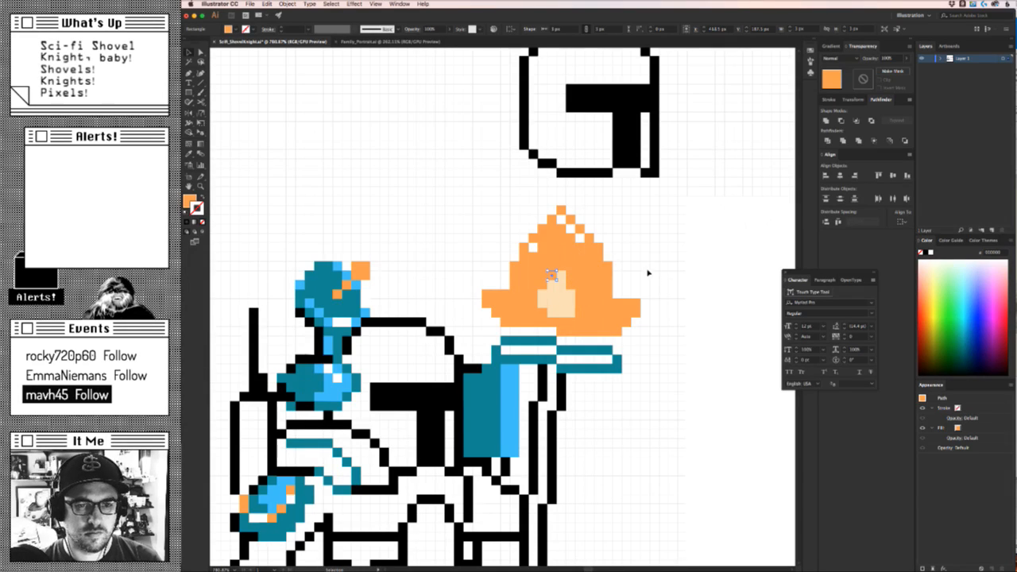
Fill the remaining one-pixel gap on the flame's upper left edge with an orange pixel.
{"action": "scroll", "coordinate": [647, 272], "scroll_direction": "down", "scroll_amount": 6}
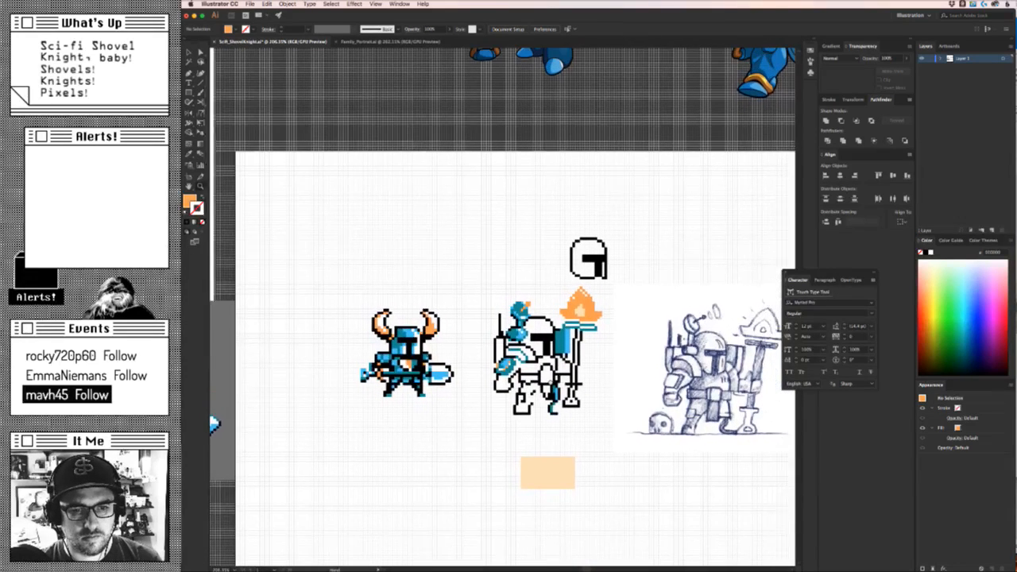
{"action": "scroll", "coordinate": [588, 359], "scroll_direction": "up", "scroll_amount": 1}
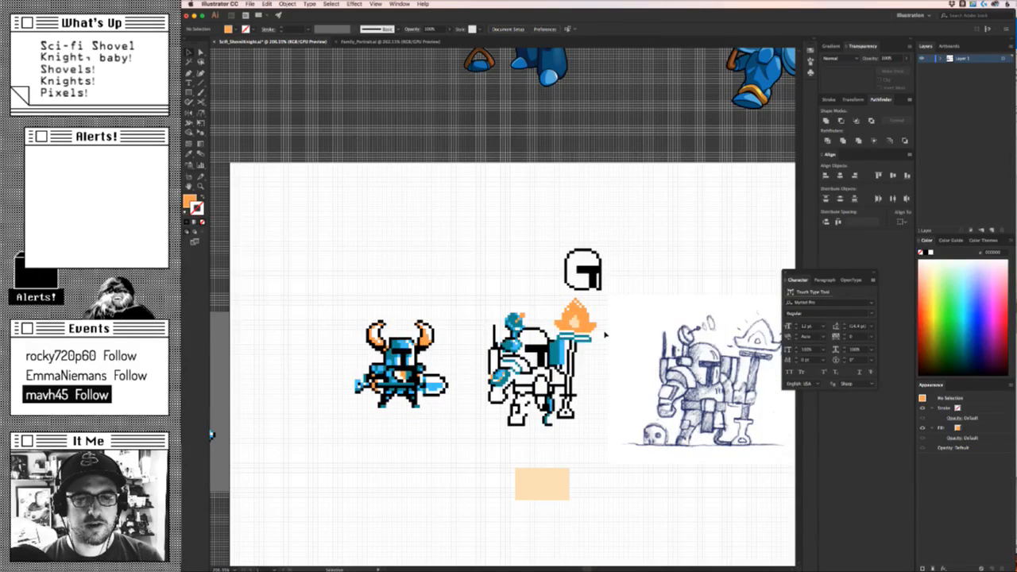
{"action": "key", "text": "z"}
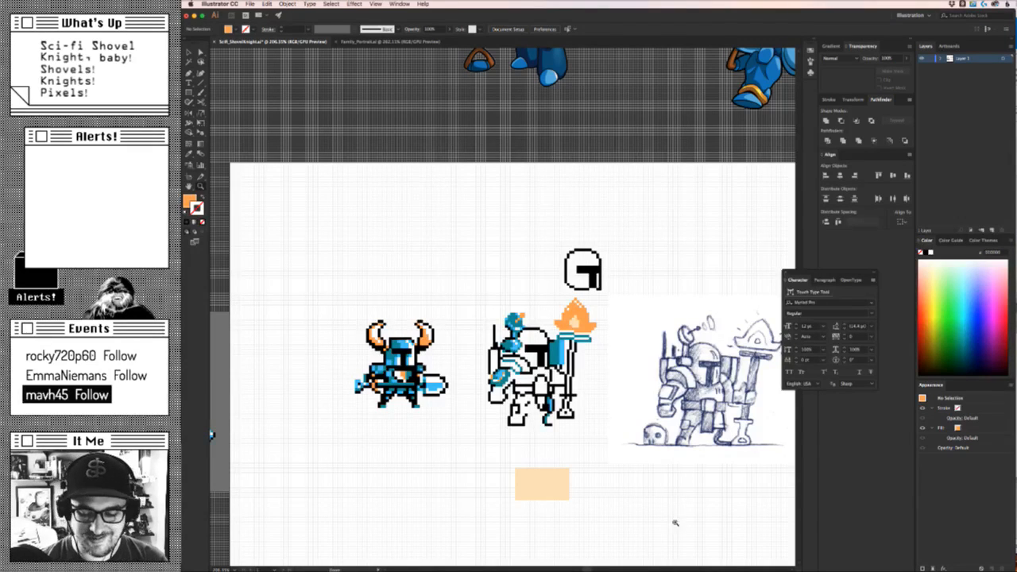
{"action": "left_click_drag", "start_coordinate": [525, 345], "coordinate": [593, 153]}
{"action": "key", "text": "v"}
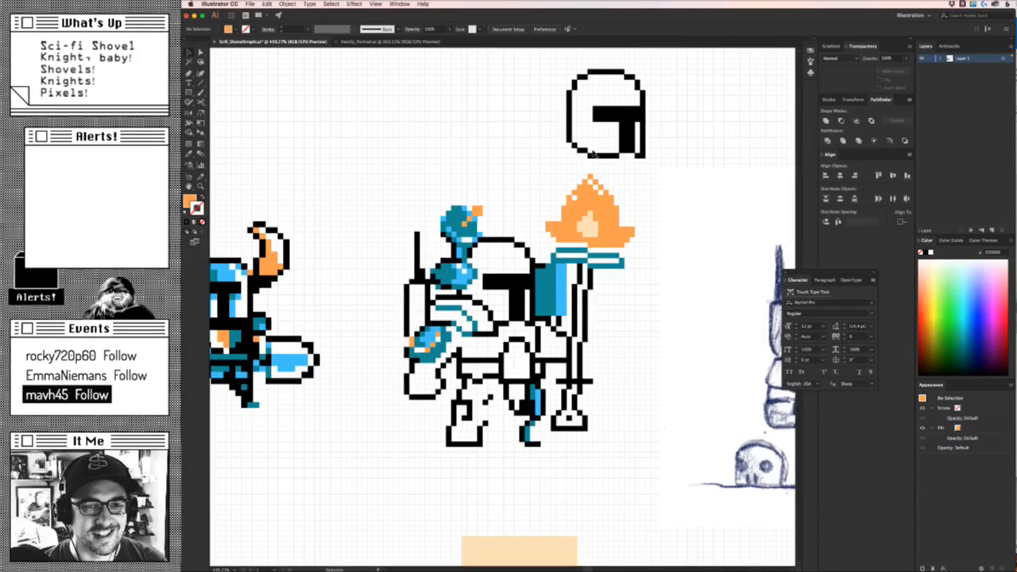
{"action": "left_click", "coordinate": [578, 196]}
{"action": "key", "text": "Left"}
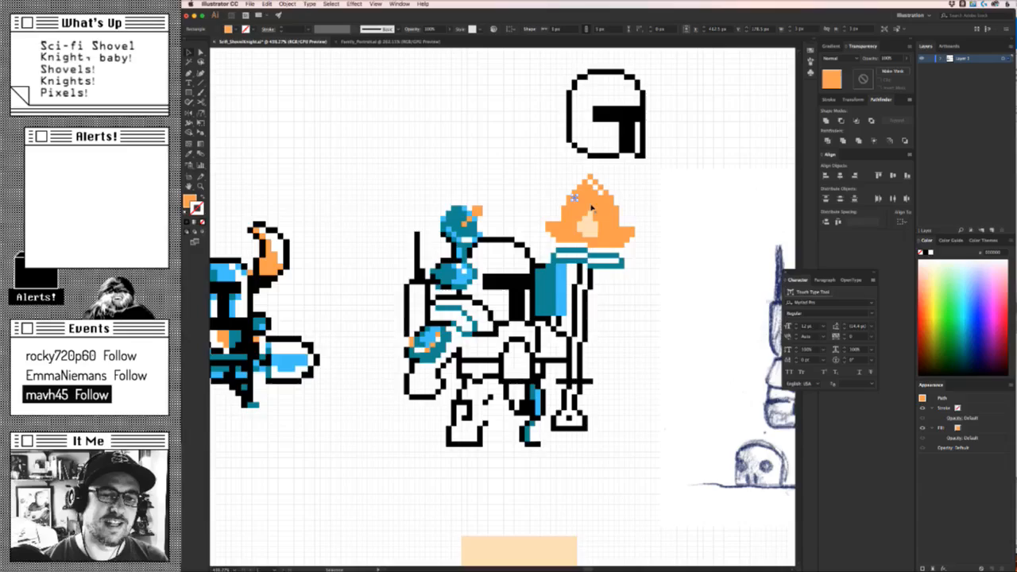
{"action": "left_click", "coordinate": [632, 339]}
Move the black base piece at the bottom end of the flame-topped staff downward.
{"action": "left_click_drag", "start_coordinate": [619, 383], "coordinate": [454, 336]}
{"action": "key", "text": "z"}
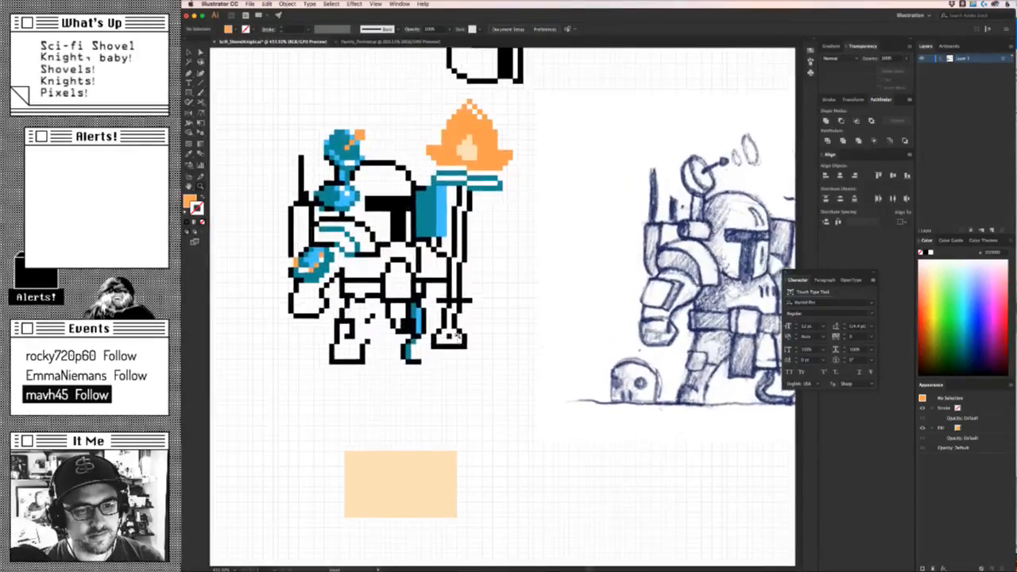
{"action": "key", "text": "v"}
{"action": "left_click", "coordinate": [475, 326]}
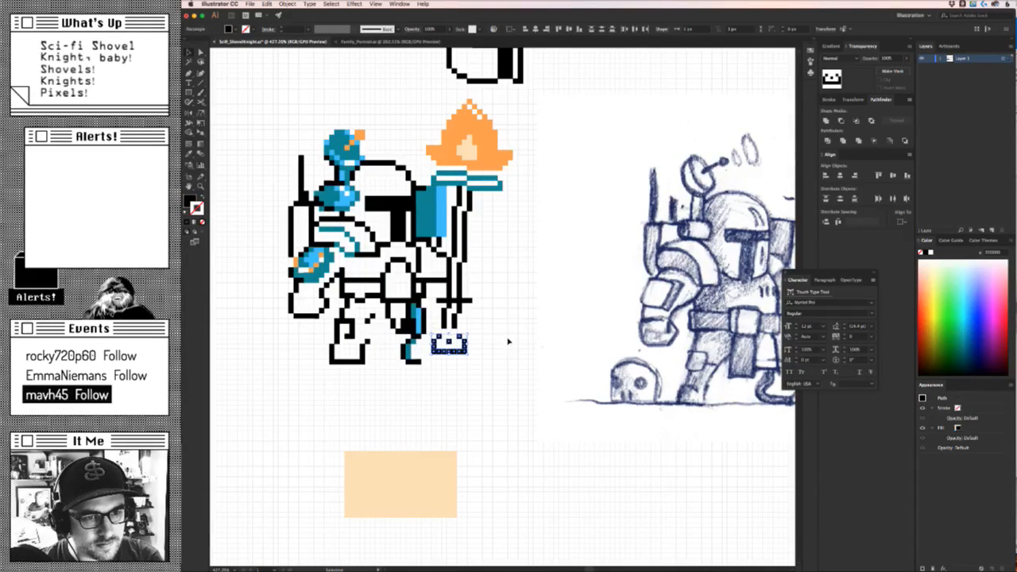
{"action": "left_click", "coordinate": [478, 325]}
{"action": "key", "text": "z"}
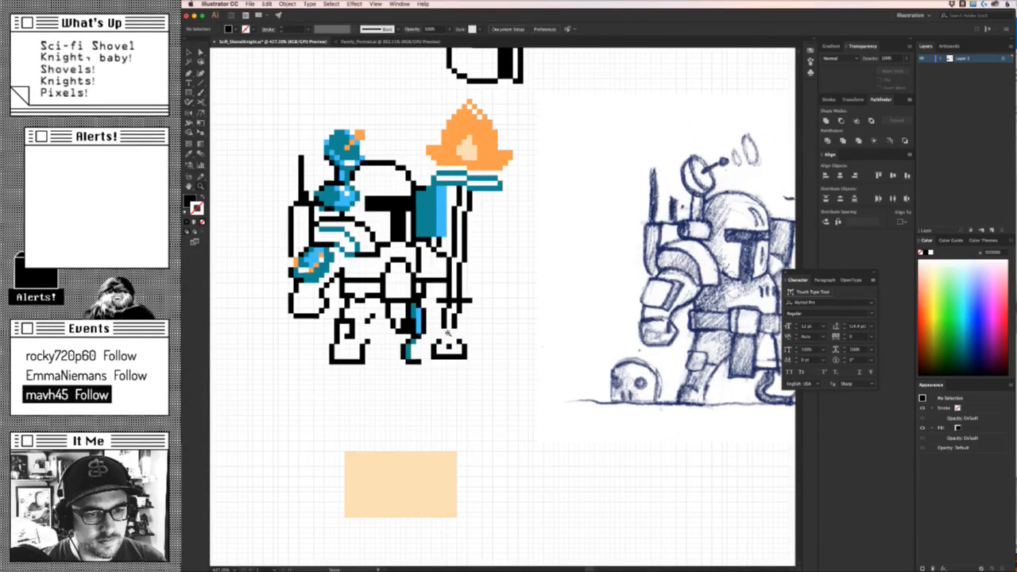
Extend both black shaft lines down with pixel copies to close the gap above the staff's base piece.
{"action": "left_click_drag", "start_coordinate": [447, 334], "coordinate": [469, 331]}
{"action": "key", "text": "v"}
{"action": "left_click", "coordinate": [442, 318]}
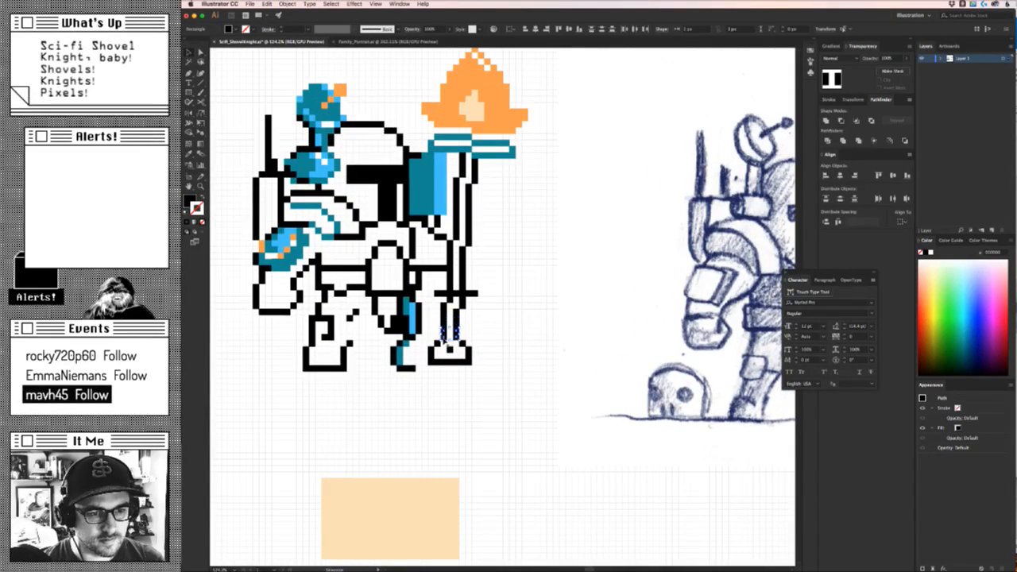
{"action": "left_click", "coordinate": [516, 290]}
{"action": "key", "text": "z"}
{"action": "key", "text": "v"}
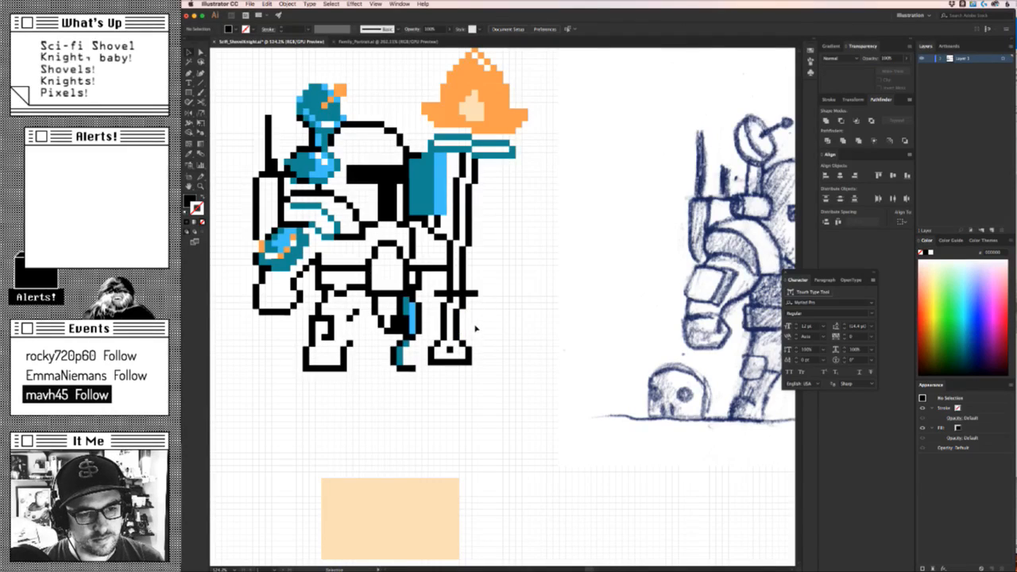
Lower the staff's base piece by one pixel and lengthen the two shaft lines with pixel copies to meet it.
{"action": "key", "text": "z"}
{"action": "mouse_move", "coordinate": [479, 345]}
{"action": "left_mouse_down"}
{"action": "mouse_move", "coordinate": [488, 342]}
{"action": "mouse_move", "coordinate": [471, 336]}
{"action": "mouse_move", "coordinate": [324, 380]}
{"action": "mouse_move", "coordinate": [455, 366]}
{"action": "mouse_move", "coordinate": [476, 329]}
{"action": "left_mouse_up"}
{"action": "key", "text": "v"}
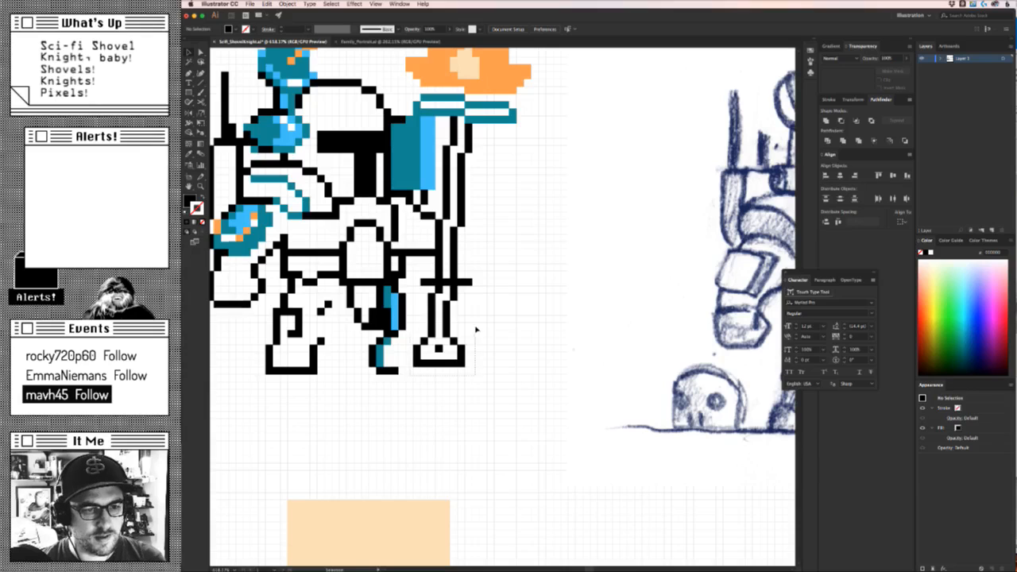
{"action": "left_click_drag", "start_coordinate": [460, 368], "coordinate": [462, 365]}
{"action": "left_click_drag", "start_coordinate": [412, 392], "coordinate": [423, 320]}
{"action": "key", "text": "Down"}
{"action": "left_click", "coordinate": [466, 327]}
{"action": "key", "text": "alt+Down"}
{"action": "key", "text": "z"}
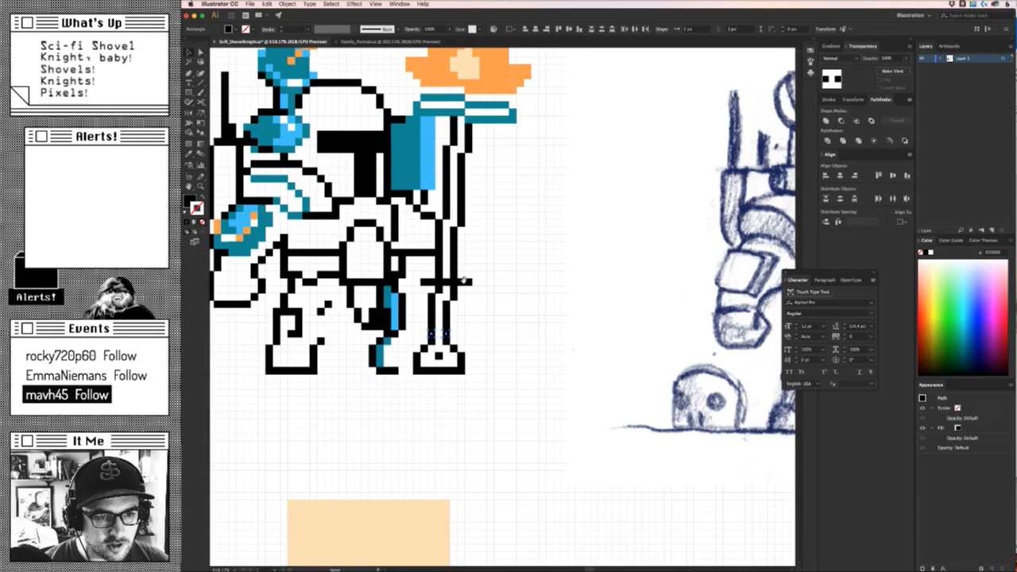
Lower the staff's black crossbar and extend both shaft lines down with pixel copies to meet it.
{"action": "left_click_drag", "start_coordinate": [463, 282], "coordinate": [553, 296]}
{"action": "key", "text": "v"}
{"action": "left_click_drag", "start_coordinate": [574, 282], "coordinate": [464, 294]}
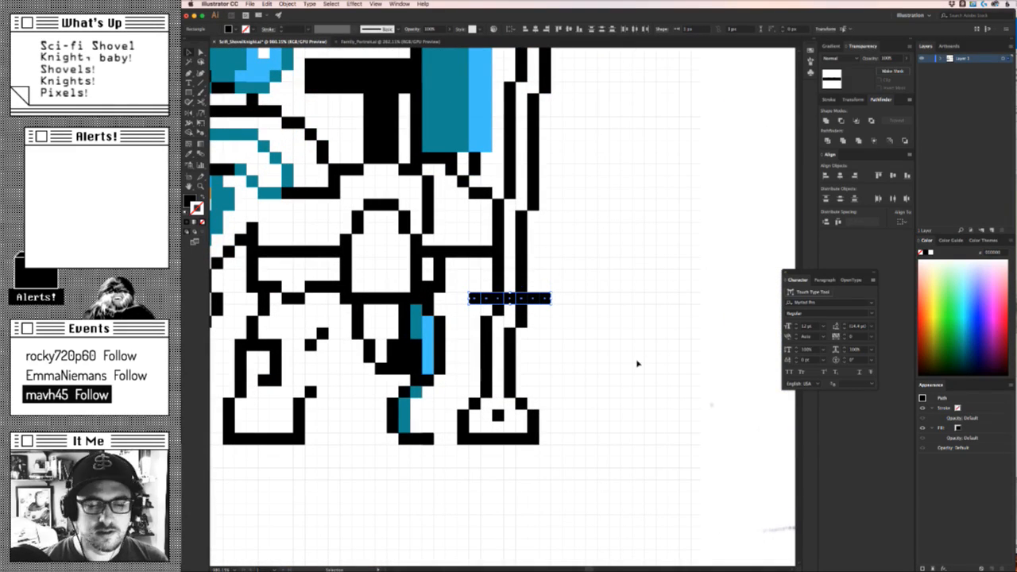
{"action": "left_click", "coordinate": [563, 325]}
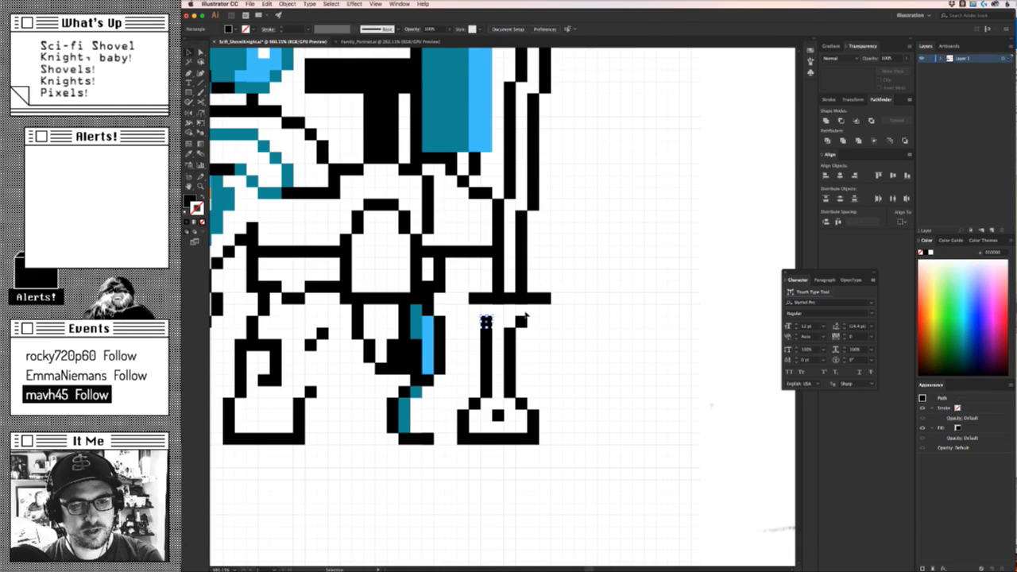
{"action": "left_click_drag", "start_coordinate": [526, 299], "coordinate": [485, 272]}
{"action": "left_click", "coordinate": [528, 327]}
{"action": "left_click", "coordinate": [544, 304]}
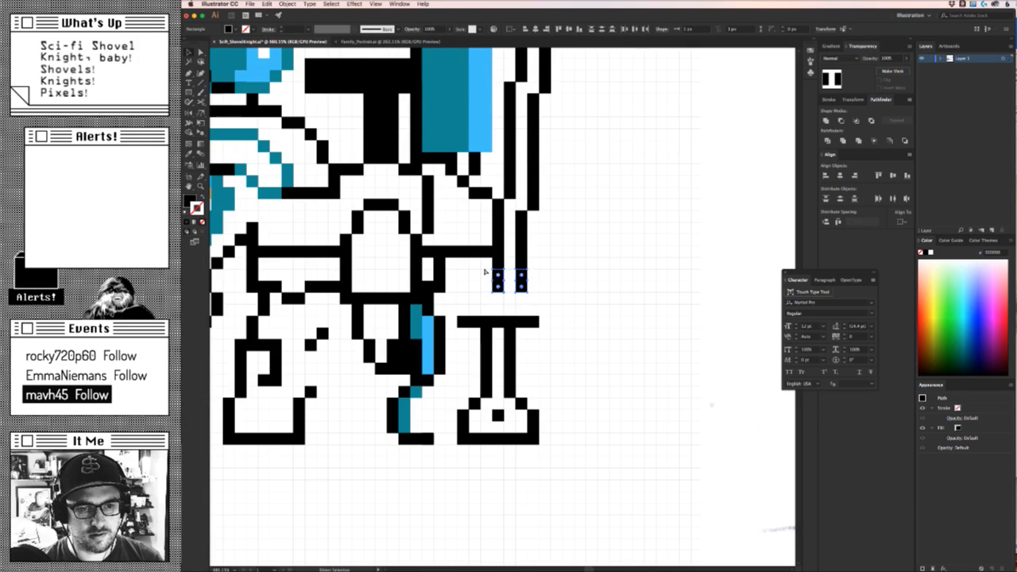
{"action": "left_click", "coordinate": [596, 352]}
Widen the staff's crossbar by one black pixel at its outer end.
{"action": "left_click_drag", "start_coordinate": [597, 352], "coordinate": [380, 415]}
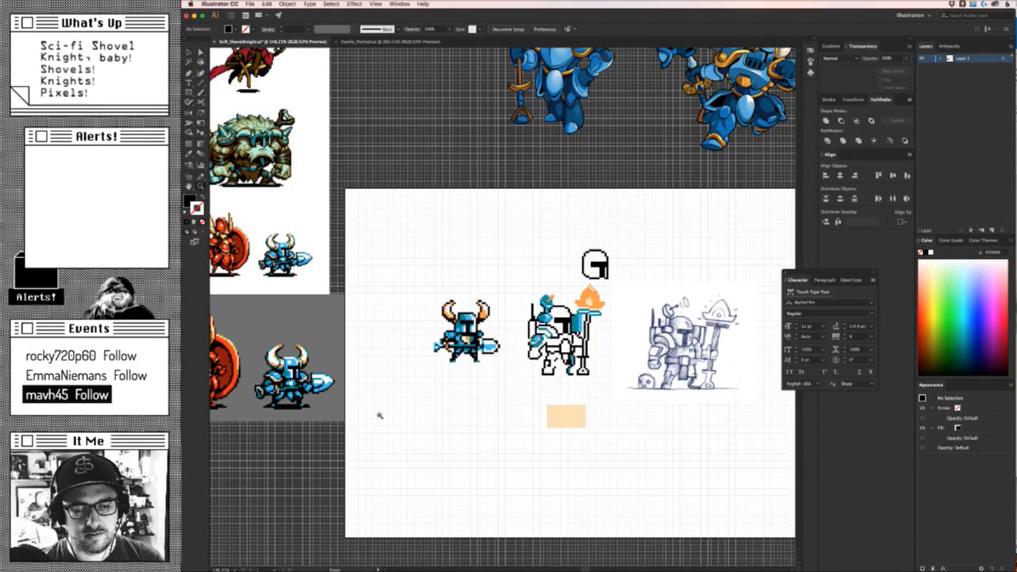
{"action": "left_click_drag", "start_coordinate": [597, 365], "coordinate": [659, 362]}
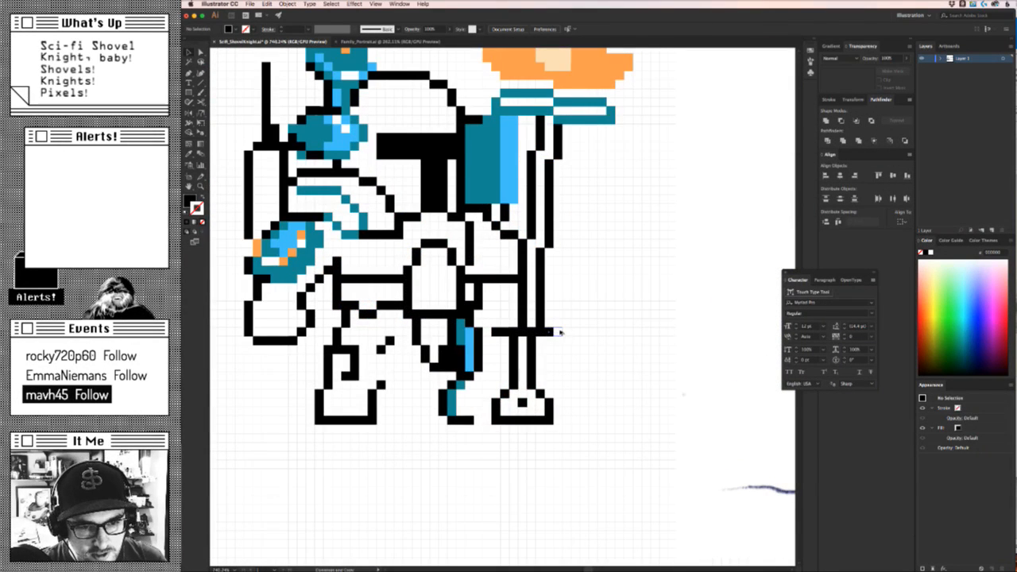
{"action": "left_click_drag", "start_coordinate": [560, 332], "coordinate": [548, 358]}
{"action": "left_click", "coordinate": [576, 357]}
Try adding black pixel copies in a stepped shape beneath the ends of the staff's crossbar.
{"action": "left_click", "coordinate": [478, 318]}
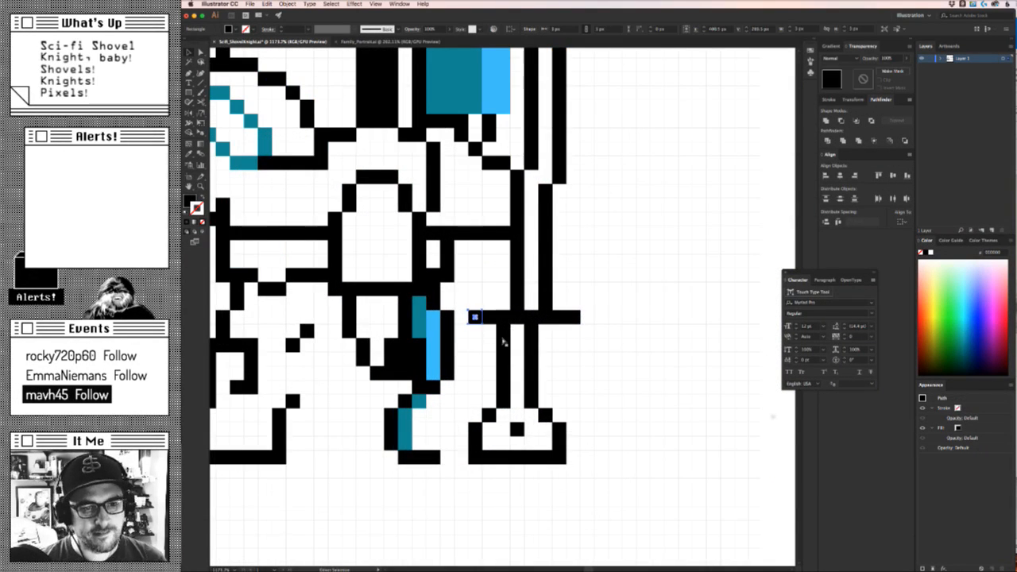
{"action": "left_click_drag", "start_coordinate": [474, 317], "coordinate": [499, 343]}
{"action": "key", "text": "alt+Left"}
{"action": "key", "text": "Up"}
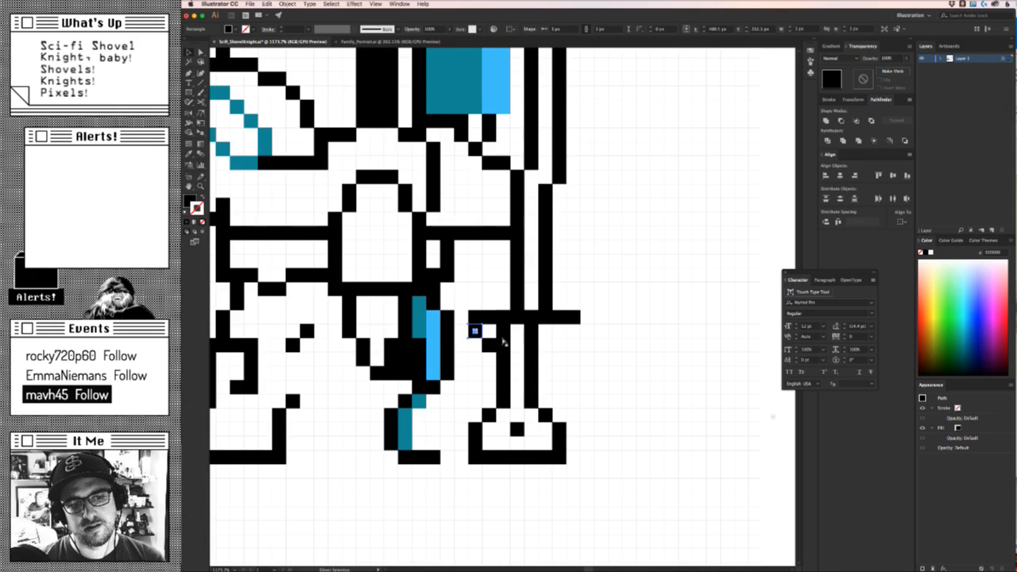
{"action": "key", "text": "alt+Right"}
{"action": "key", "text": "Right"}
{"action": "key", "text": "Right"}
{"action": "key", "text": "Right"}
{"action": "key", "text": "Right"}
{"action": "key", "text": "Right"}
{"action": "key", "text": "Right"}
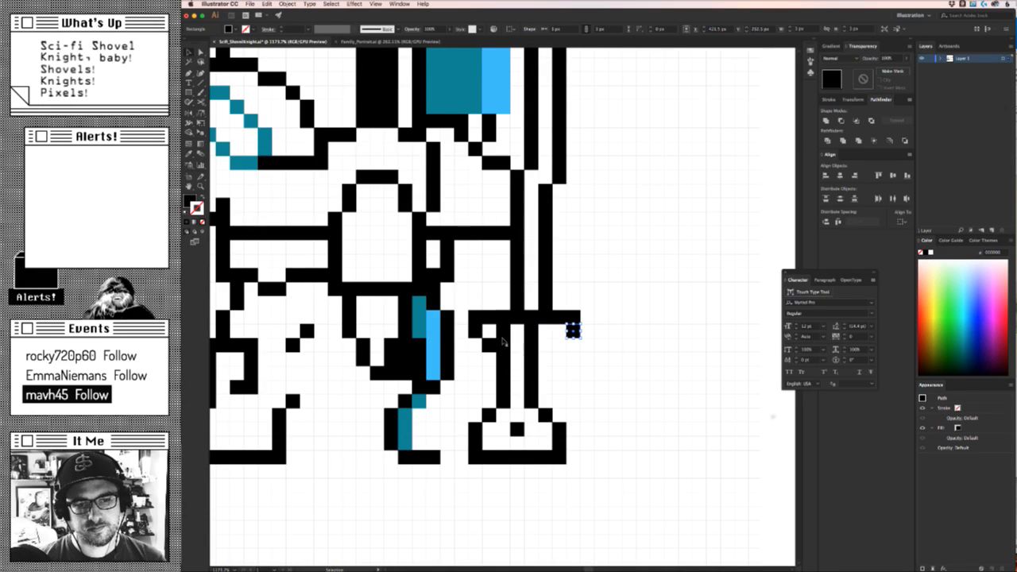
{"action": "key", "text": "Left"}
{"action": "key", "text": "Left"}
{"action": "key", "text": "Left"}
{"action": "key", "text": "Left"}
{"action": "key", "text": "Left"}
{"action": "key", "text": "Left"}
{"action": "key", "text": "Left"}
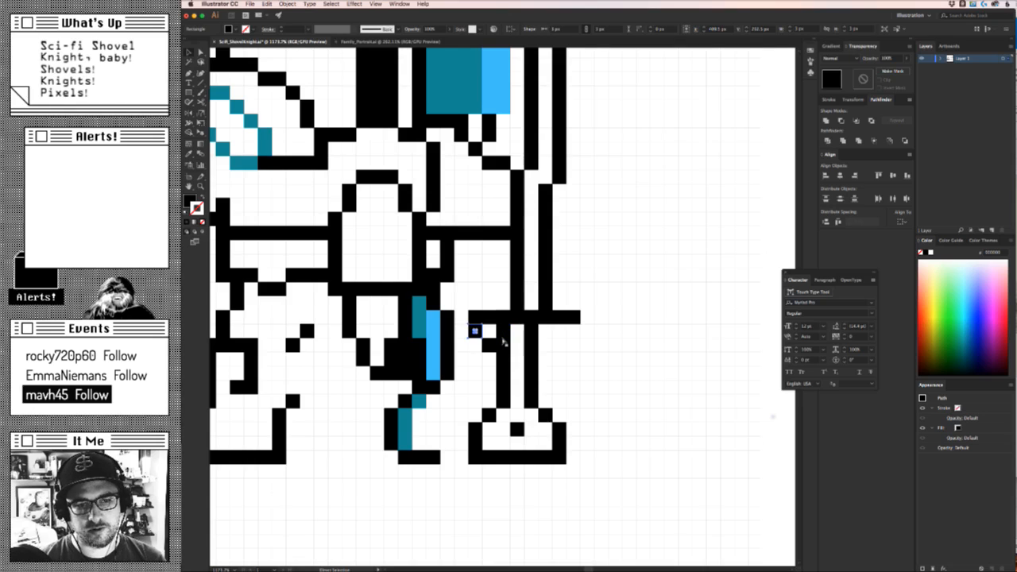
{"action": "key", "text": "Right"}
{"action": "key", "text": "Down"}
{"action": "key", "text": "super+shift+a"}
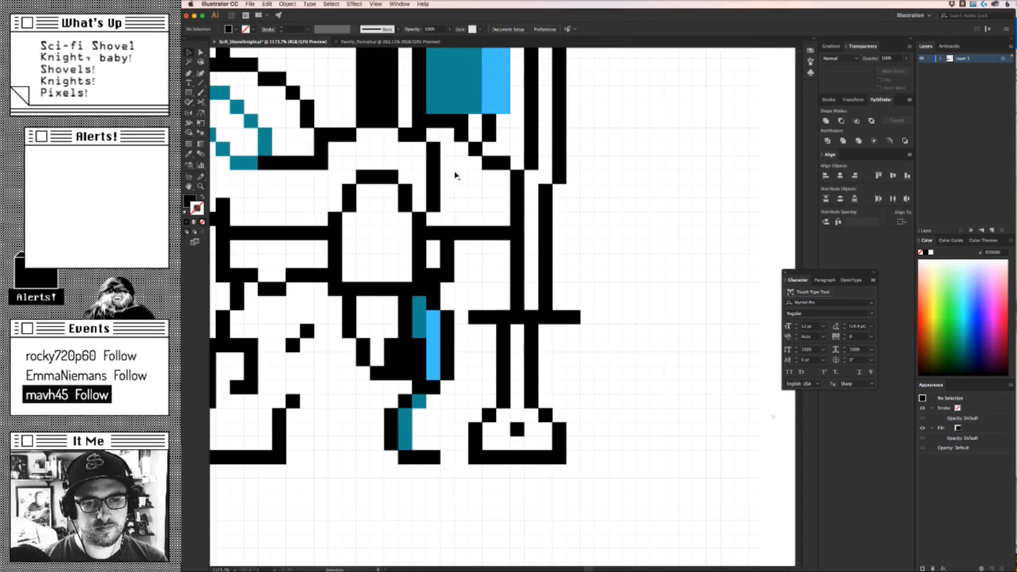
Recolor the staff's black crossbar with the dark teal sampled from the block beside the helmet.
{"action": "left_click_drag", "start_coordinate": [555, 315], "coordinate": [359, 374]}
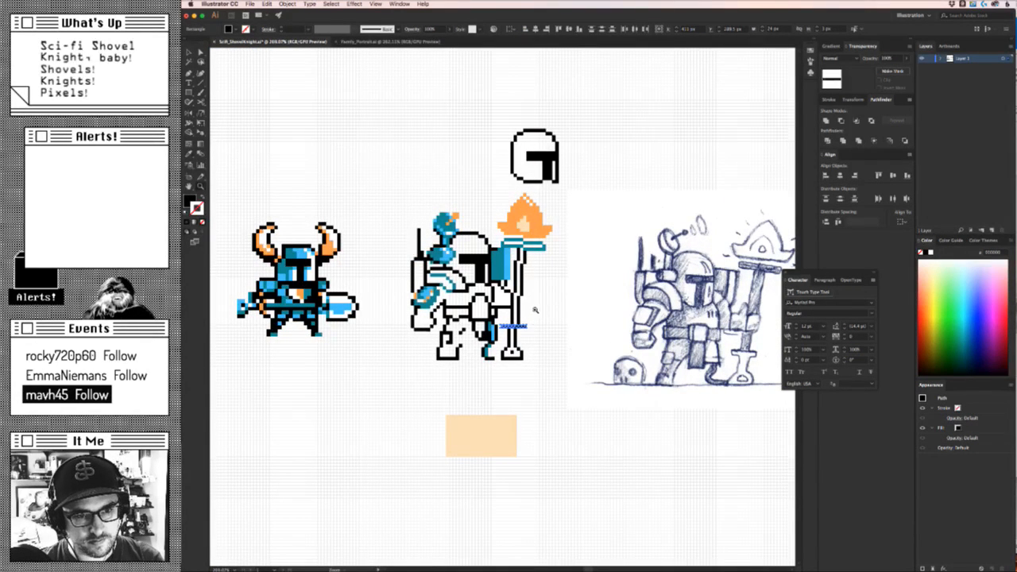
{"action": "left_click", "coordinate": [497, 270]}
{"action": "key", "text": "v"}
{"action": "left_click", "coordinate": [555, 316]}
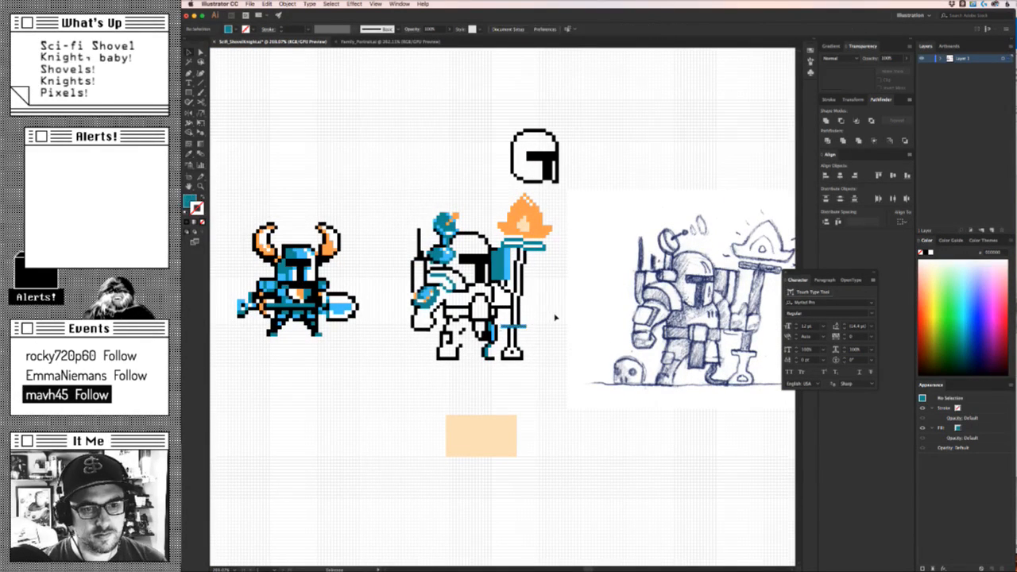
Recolor the staff's outer black shaft line, from the bowl down to the base, with the crossbar's dark teal.
{"action": "left_click_drag", "start_coordinate": [505, 315], "coordinate": [604, 318]}
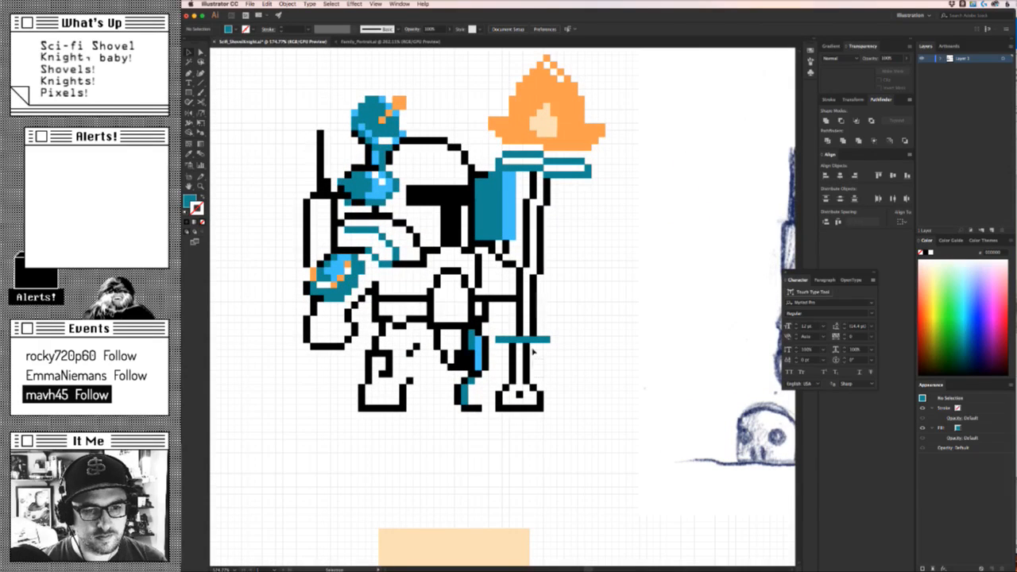
{"action": "left_click", "coordinate": [526, 349]}
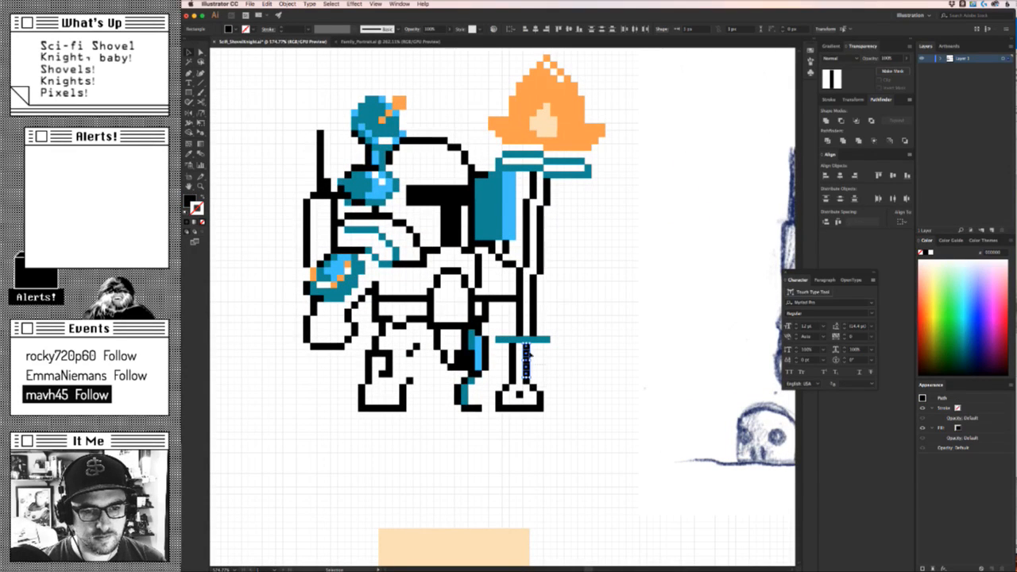
{"action": "left_click", "coordinate": [552, 376]}
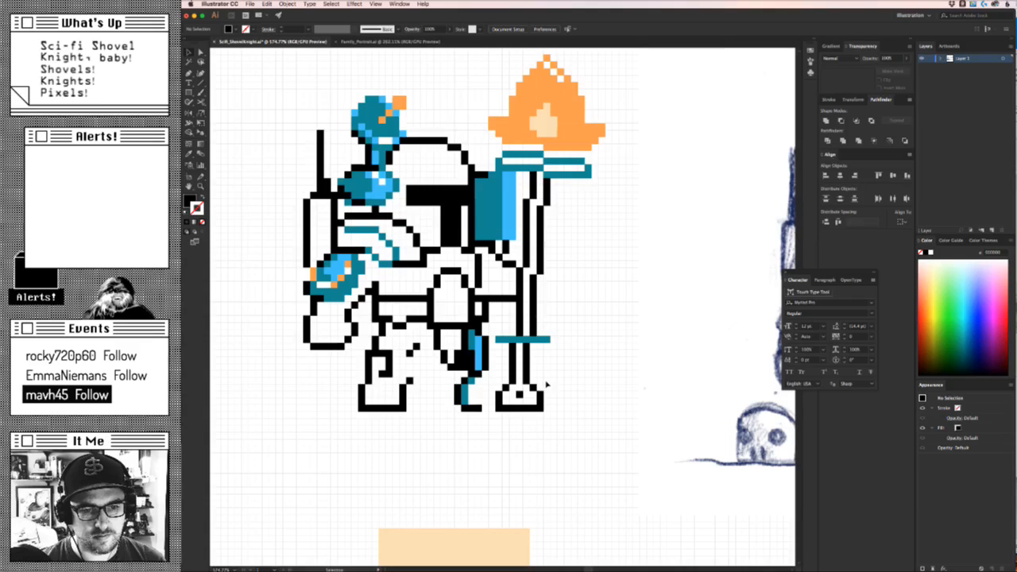
{"action": "left_click", "coordinate": [523, 348]}
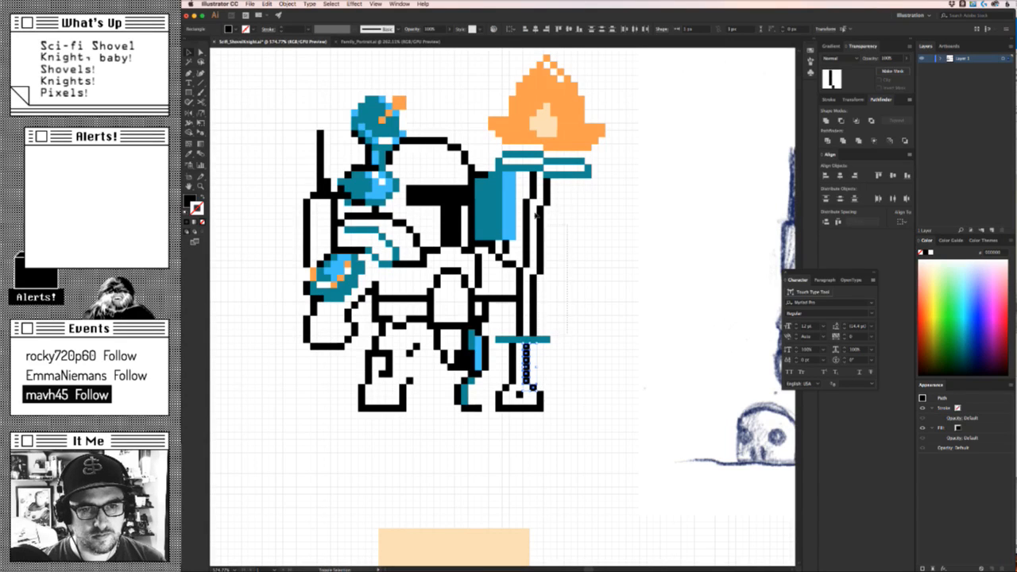
{"action": "left_click_drag", "start_coordinate": [541, 182], "coordinate": [541, 181]}
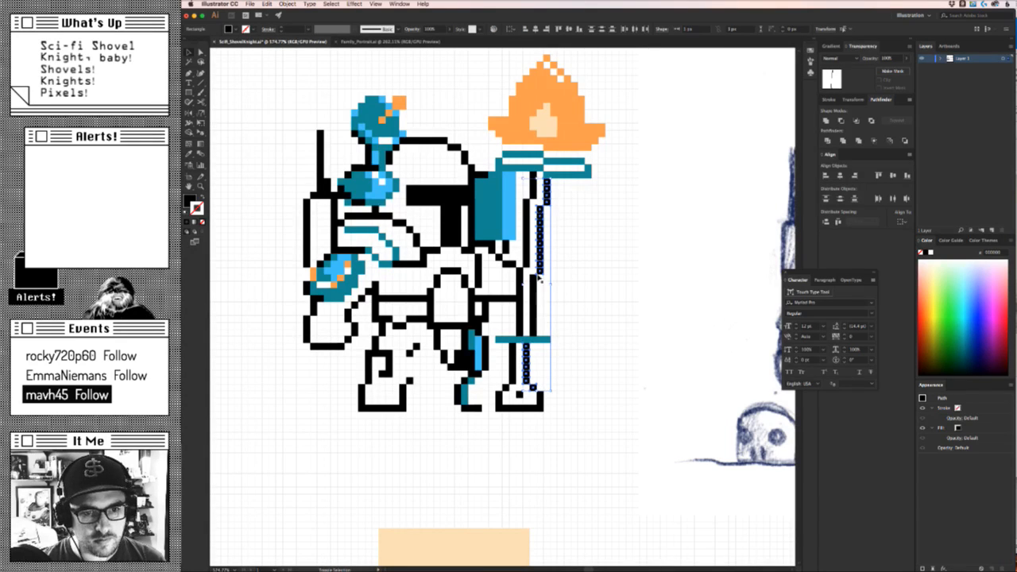
{"action": "left_click", "coordinate": [534, 331], "text": "shift"}
{"action": "key", "text": "i"}
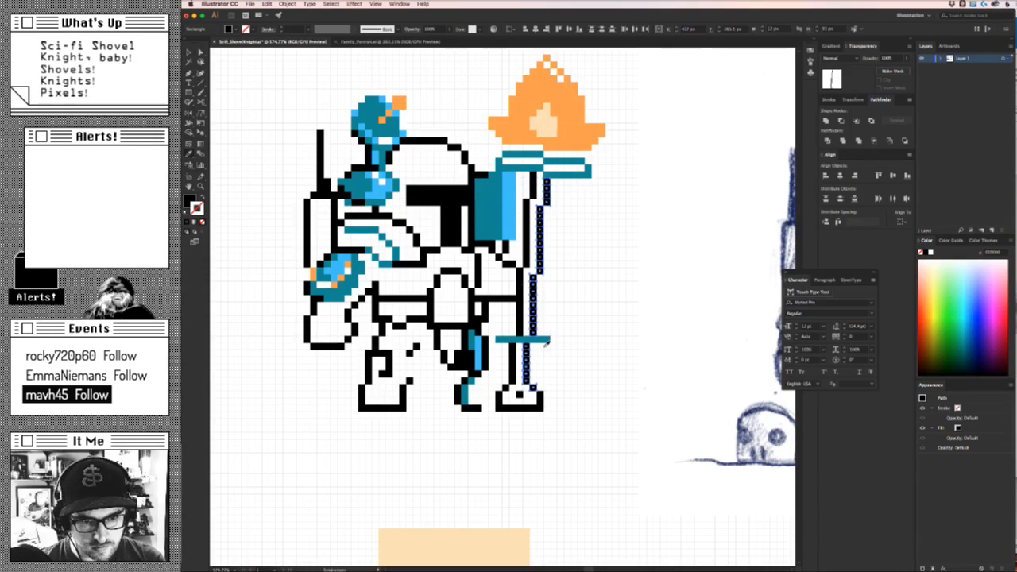
{"action": "left_click", "coordinate": [542, 340]}
{"action": "key", "text": "v"}
{"action": "left_click", "coordinate": [581, 352]}
Duplicate the staff's teal shaft line one pixel inward and recolor the copy light blue.
{"action": "left_click_drag", "start_coordinate": [581, 352], "coordinate": [564, 308]}
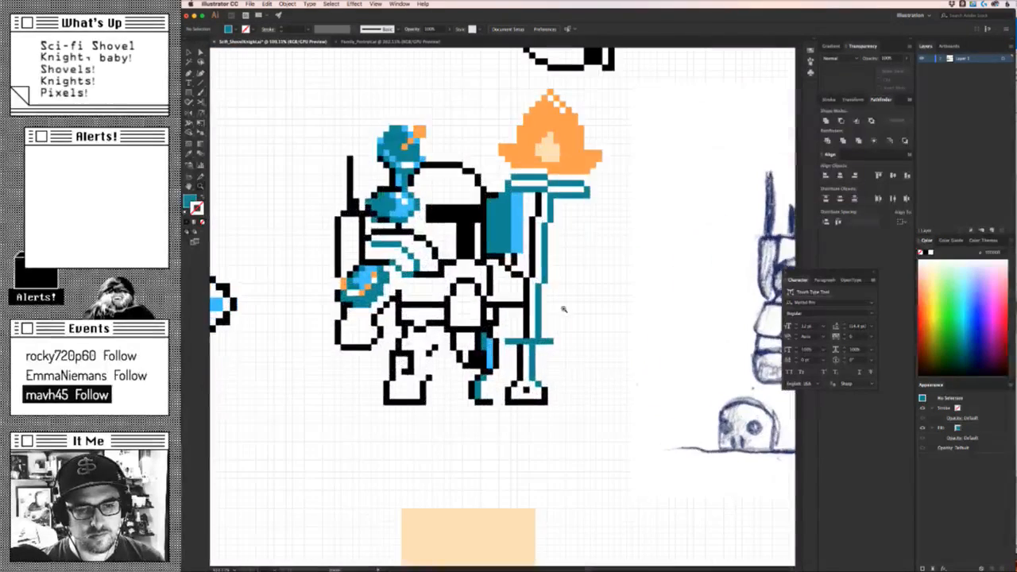
{"action": "left_click", "coordinate": [530, 359]}
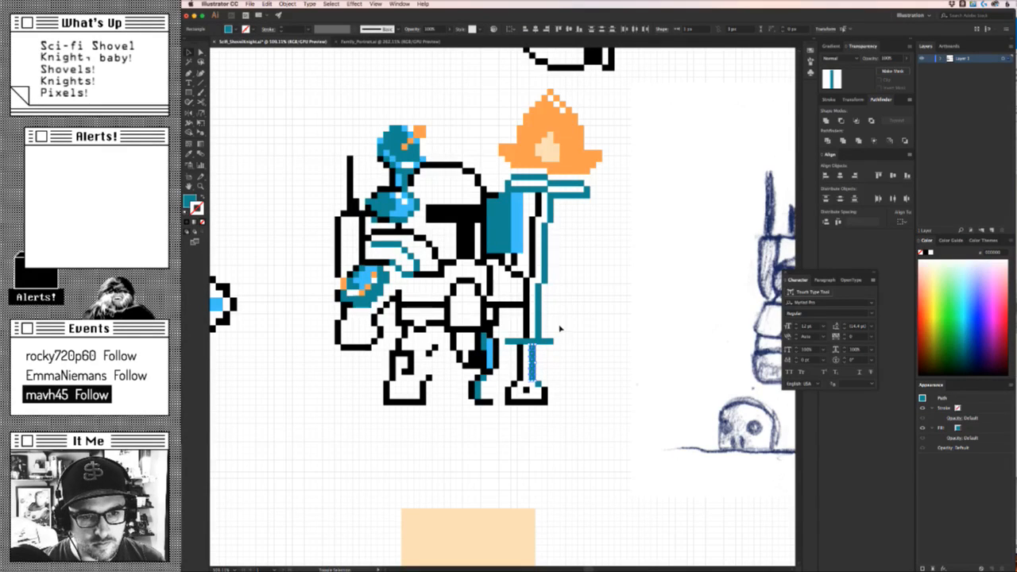
{"action": "left_click", "coordinate": [540, 225]}
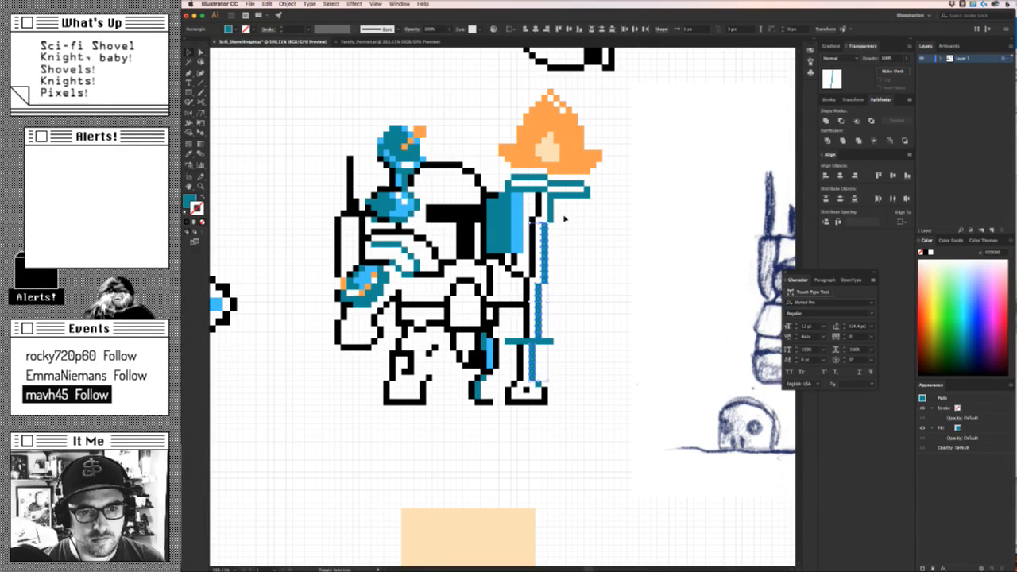
{"action": "left_click", "coordinate": [549, 202], "text": "shift"}
{"action": "key", "text": "alt+Left"}
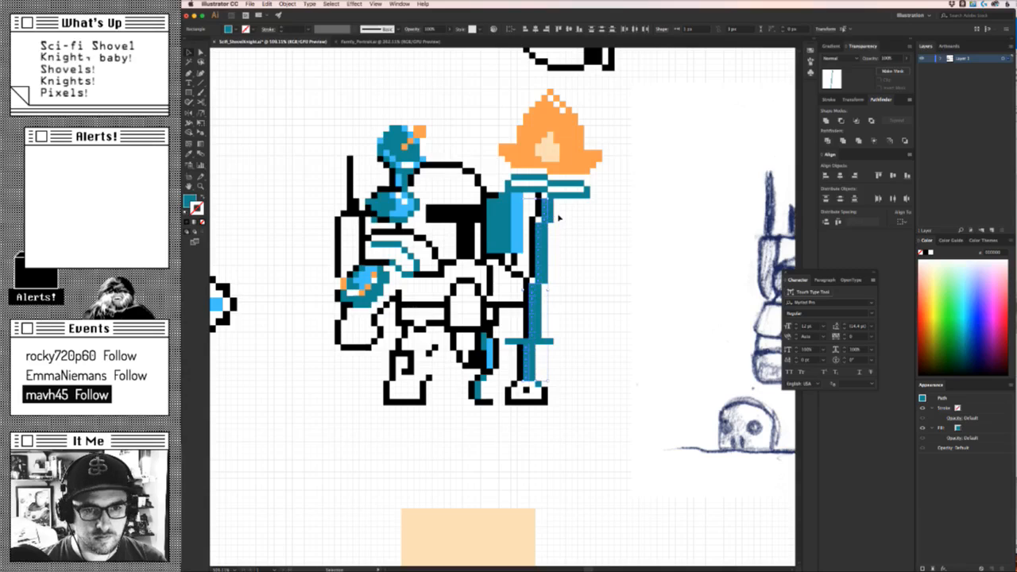
{"action": "left_click", "coordinate": [541, 362]}
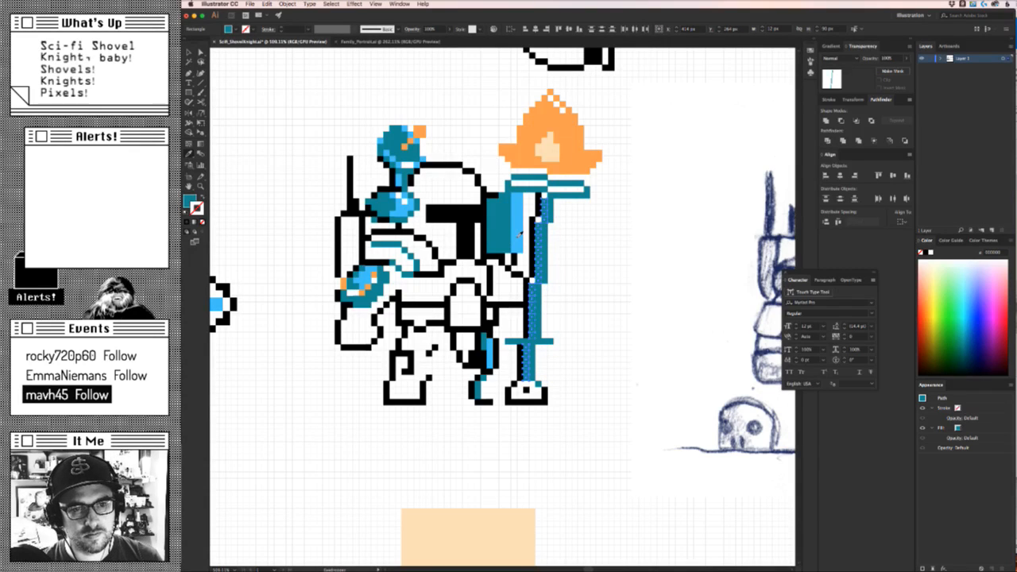
{"action": "left_click", "coordinate": [597, 256]}
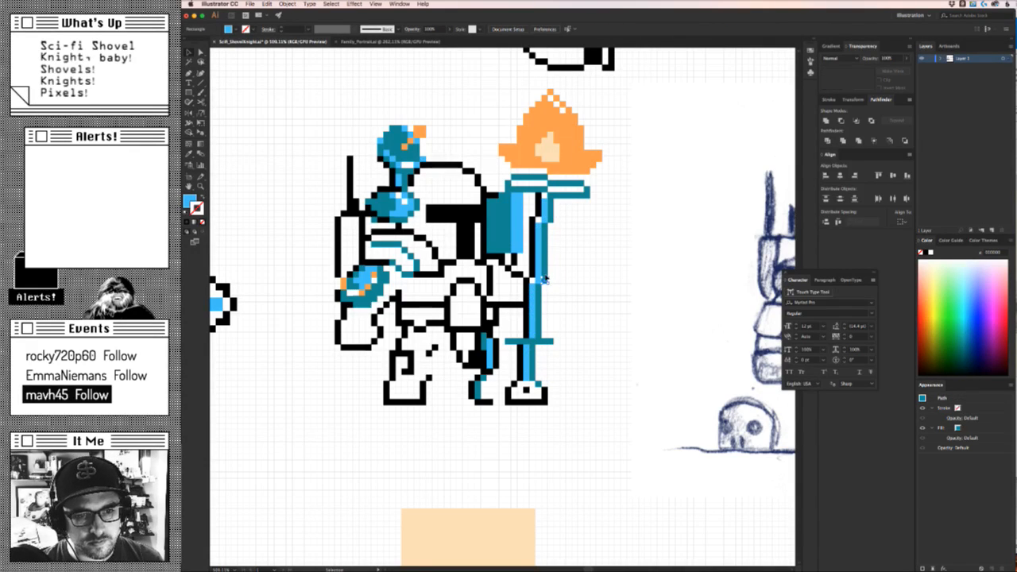
Move a light blue pixel up the staff to its upper bend and recolor it dark teal.
{"action": "left_click", "coordinate": [521, 350]}
{"action": "left_click", "coordinate": [644, 302]}
{"action": "mouse_move", "coordinate": [644, 302]}
{"action": "left_mouse_down"}
{"action": "mouse_move", "coordinate": [443, 366]}
{"action": "mouse_move", "coordinate": [591, 297]}
{"action": "left_mouse_up"}
{"action": "left_click", "coordinate": [513, 270]}
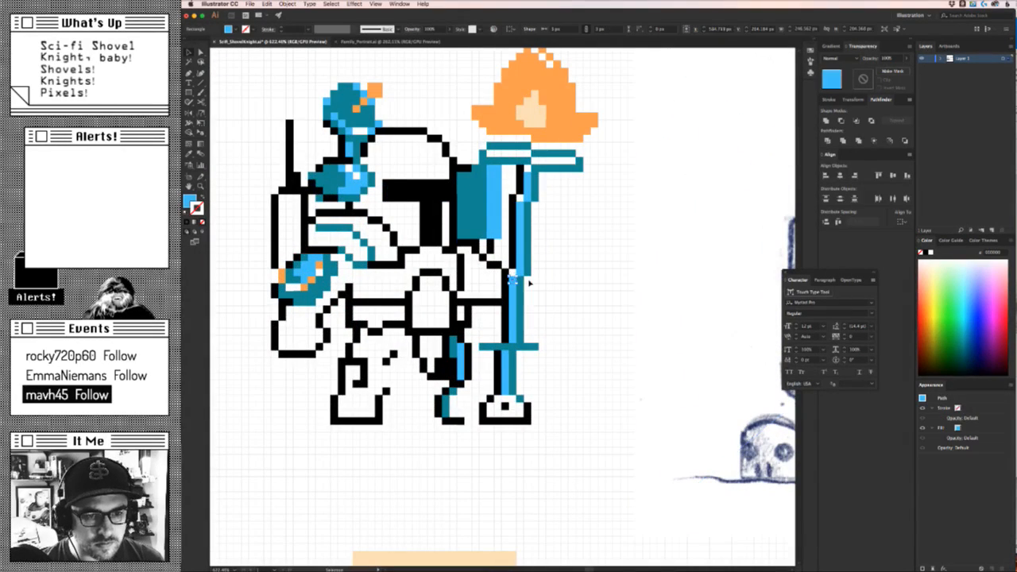
{"action": "key", "text": "Up"}
{"action": "key", "text": "Up"}
{"action": "key", "text": "Right"}
{"action": "key", "text": "Up"}
{"action": "key", "text": "Up"}
{"action": "key", "text": "Up"}
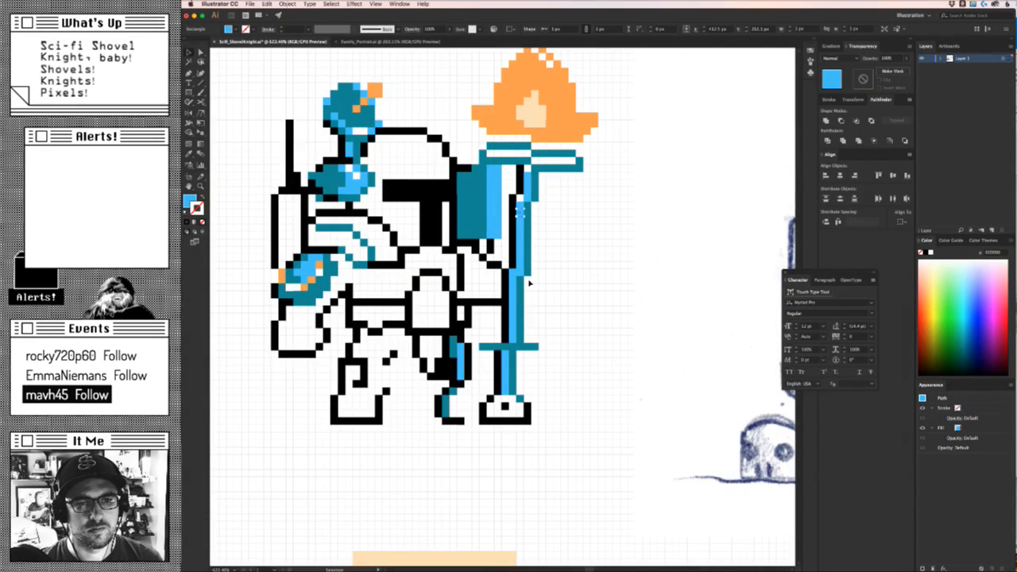
{"action": "key", "text": "i"}
{"action": "left_click", "coordinate": [527, 266]}
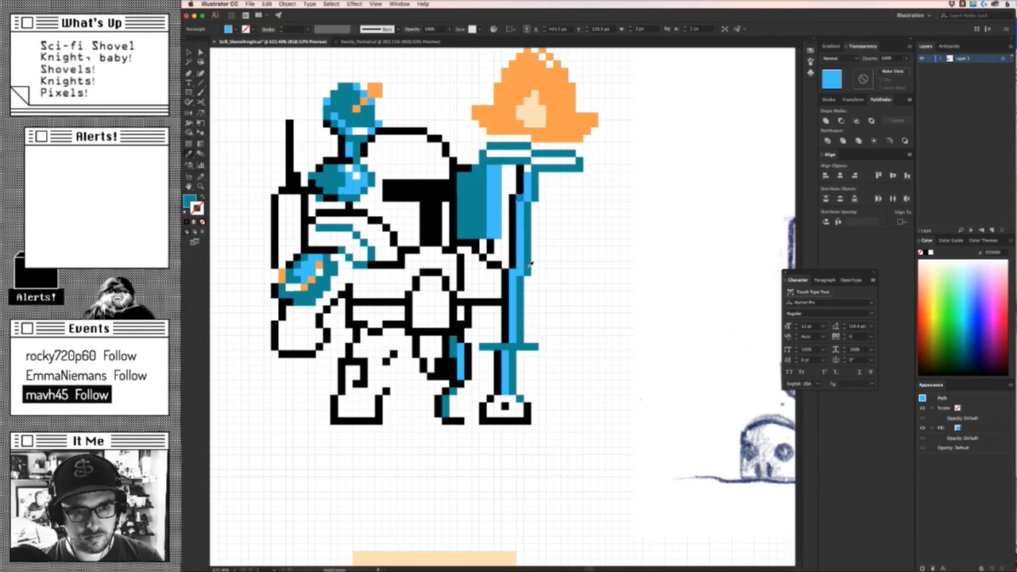
{"action": "key", "text": "v"}
{"action": "left_click", "coordinate": [551, 272]}
Complete the light blue stripe at the top of the staff, just beneath the bowl, with a light blue pixel.
{"action": "key", "text": "z"}
{"action": "left_click_drag", "start_coordinate": [663, 314], "coordinate": [523, 378]}
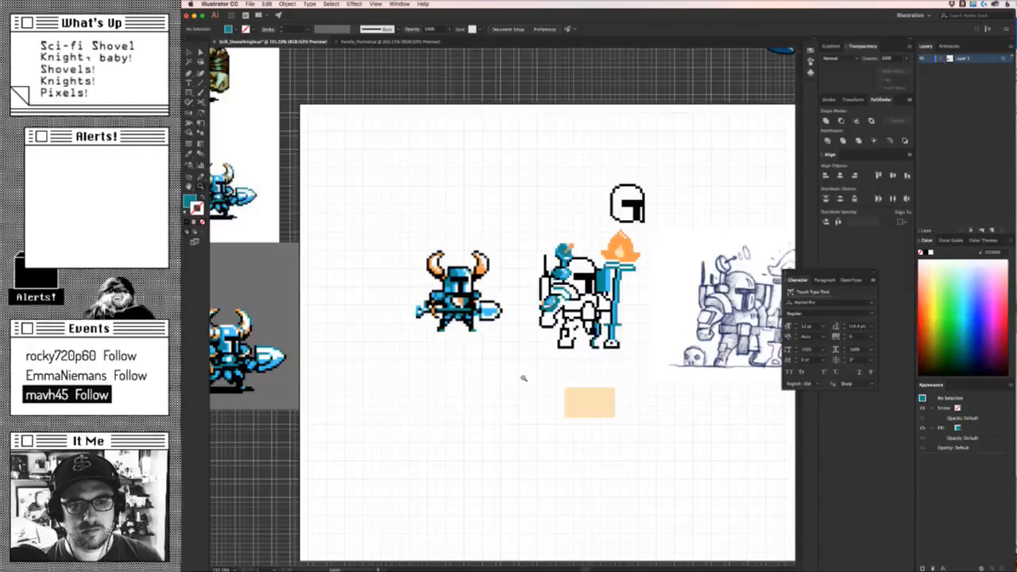
{"action": "left_click", "coordinate": [631, 306]}
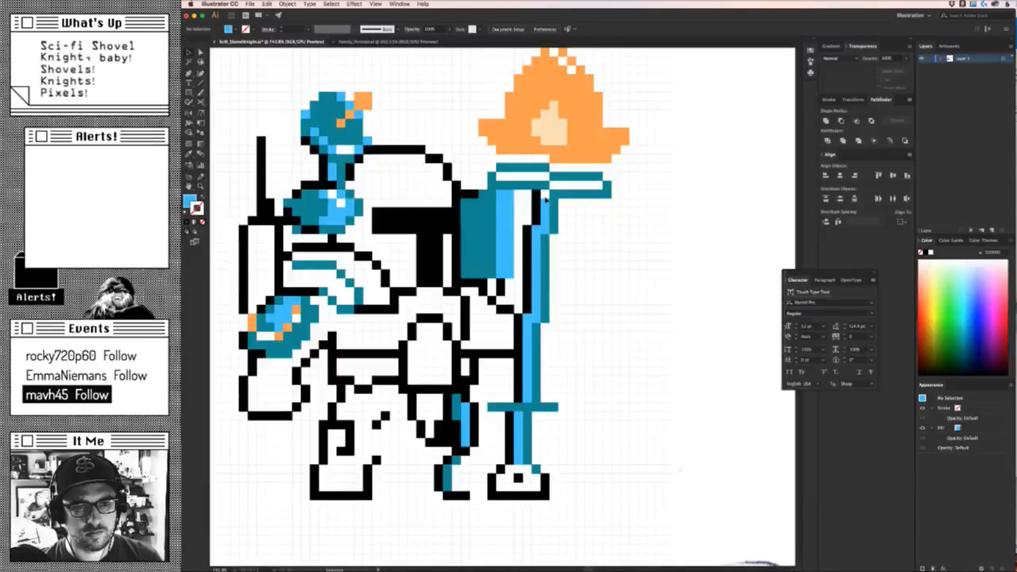
{"action": "left_click", "coordinate": [545, 197]}
{"action": "left_click", "coordinate": [596, 314]}
Recolor the black right edge of the staff's base piece dark teal.
{"action": "scroll", "coordinate": [572, 356], "scroll_direction": "down", "scroll_amount": 3}
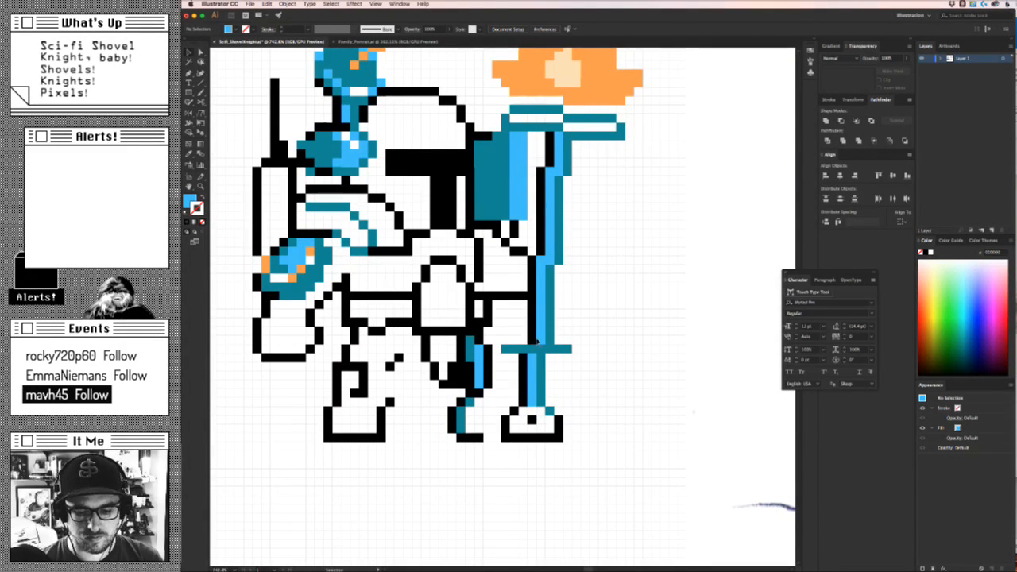
{"action": "left_click_drag", "start_coordinate": [566, 348], "coordinate": [561, 381]}
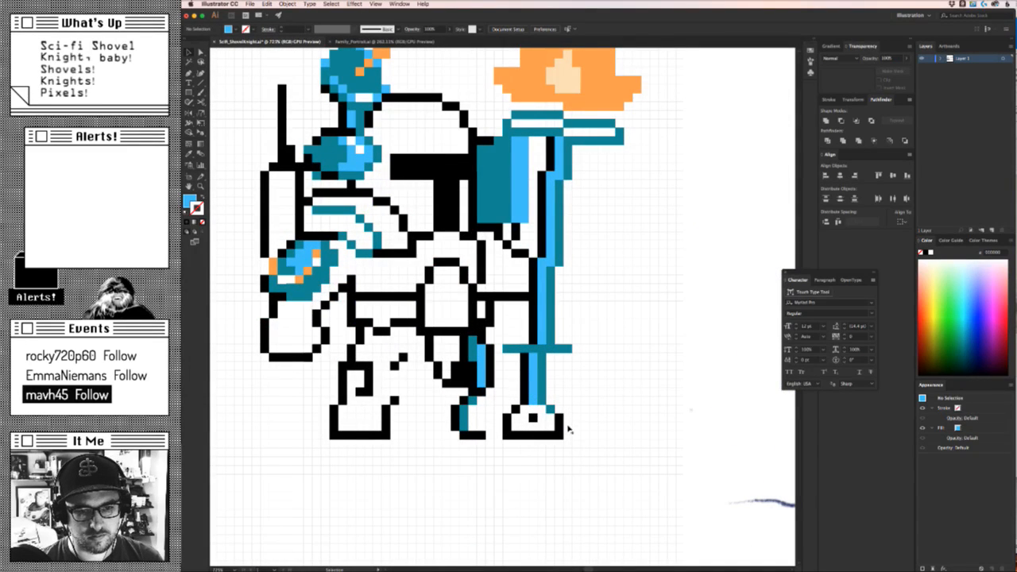
{"action": "left_click", "coordinate": [558, 422]}
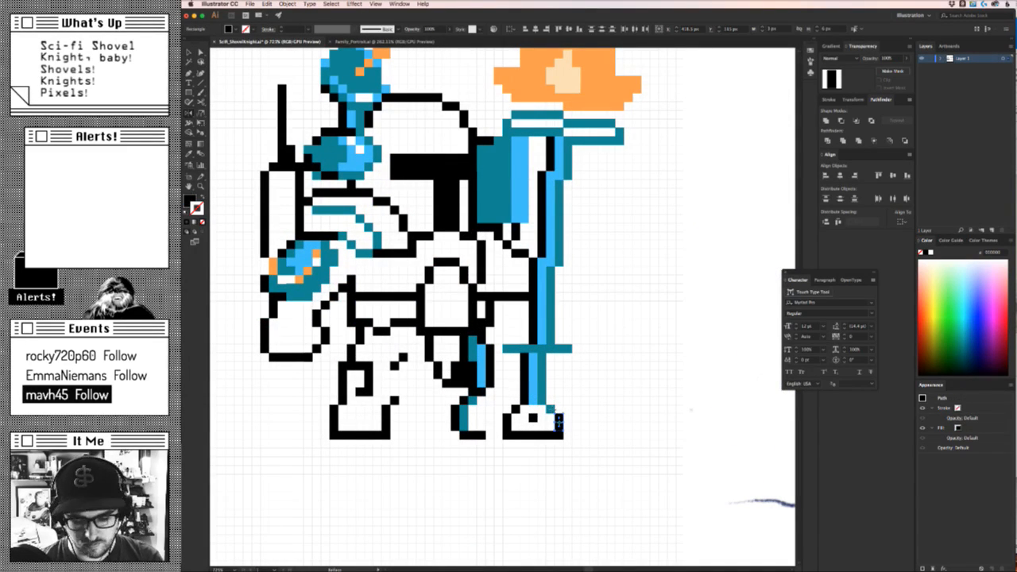
{"action": "key", "text": "i"}
{"action": "left_click", "coordinate": [550, 410]}
{"action": "key", "text": "v"}
{"action": "left_click", "coordinate": [587, 419]}
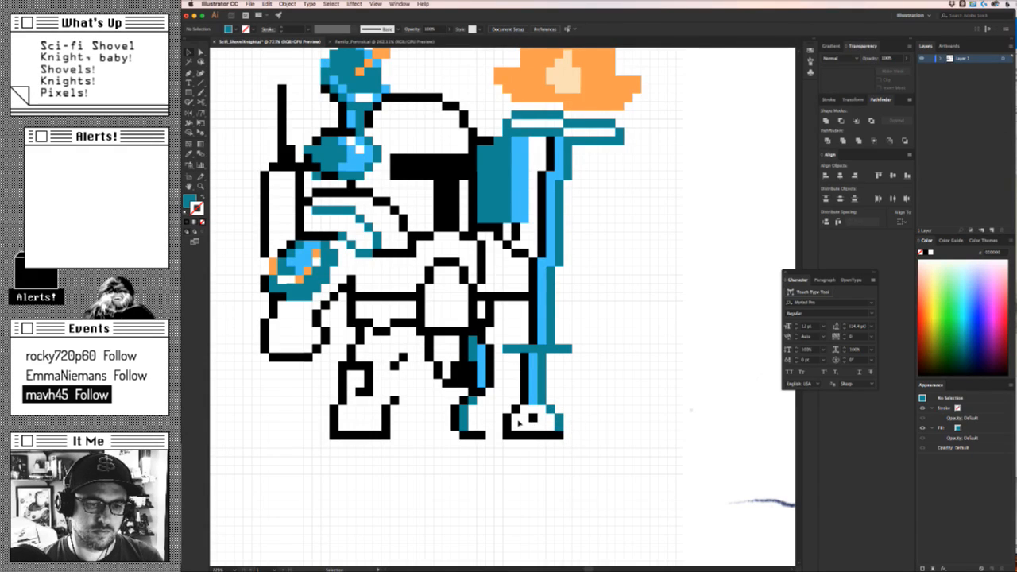
Fill the interior of the staff's base piece with light blue pixels around its black center pixel.
{"action": "left_click", "coordinate": [533, 407]}
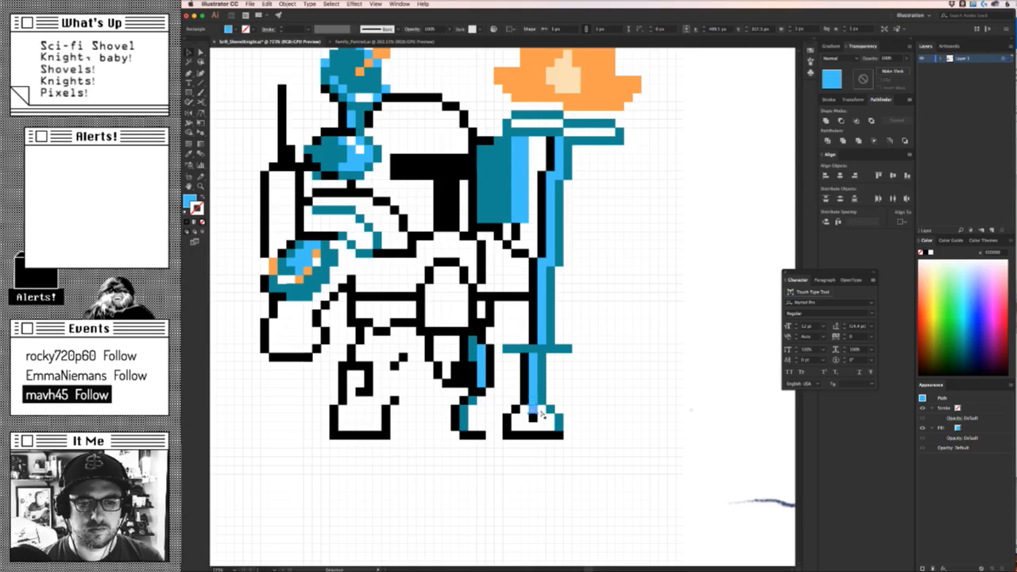
{"action": "mouse_move", "coordinate": [546, 414]}
{"action": "left_mouse_down"}
{"action": "mouse_move", "coordinate": [542, 422]}
{"action": "mouse_move", "coordinate": [539, 413]}
{"action": "left_mouse_up"}
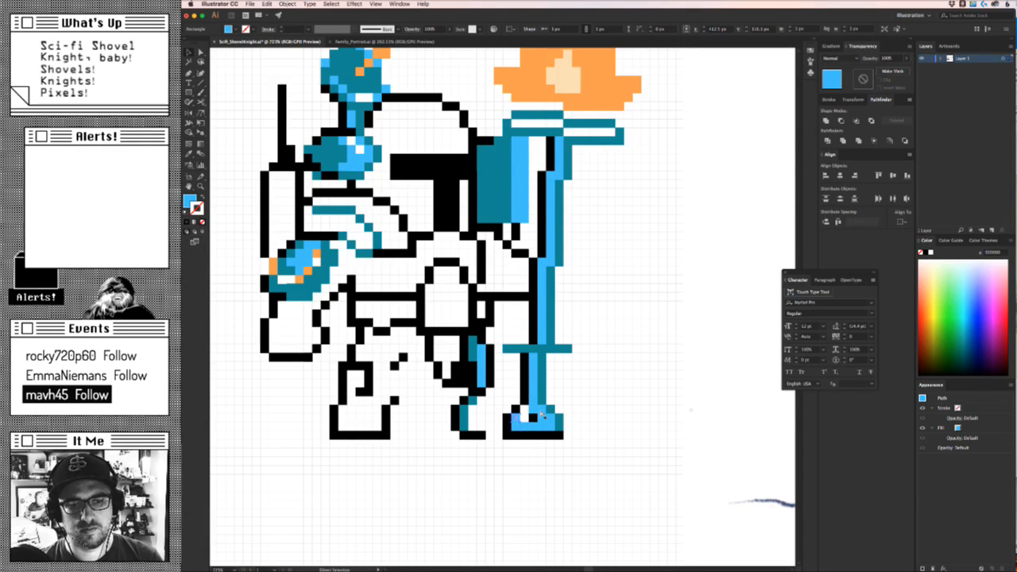
{"action": "key", "text": "super+d"}
{"action": "left_click", "coordinate": [633, 440]}
{"action": "left_click_drag", "start_coordinate": [534, 449], "coordinate": [631, 429]}
Recolor the two light blue pixels on either side of the base's black center pixel dark teal.
{"action": "left_click", "coordinate": [514, 390]}
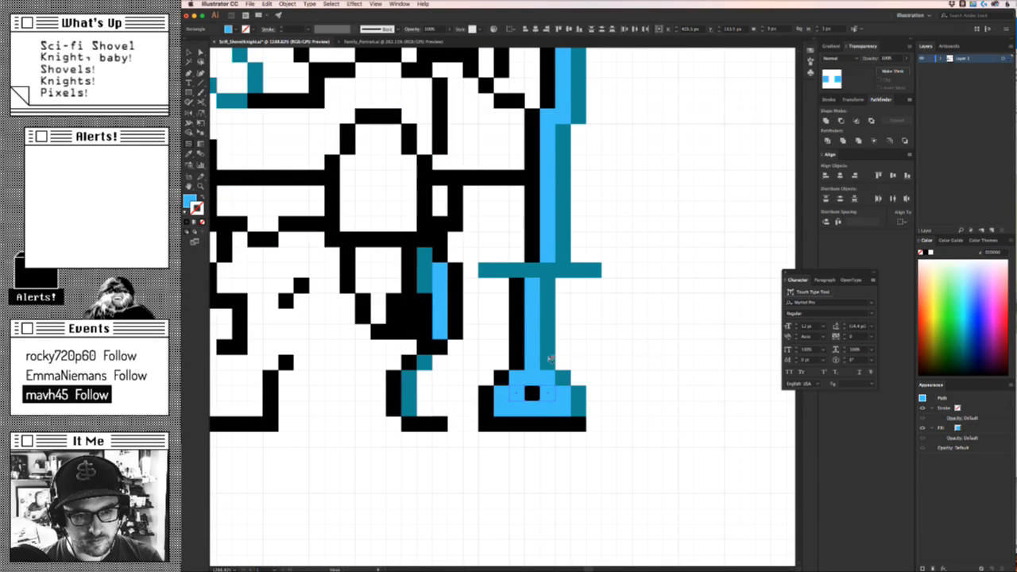
{"action": "left_click", "coordinate": [551, 363]}
{"action": "left_click", "coordinate": [625, 358], "text": "super"}
{"action": "left_click_drag", "start_coordinate": [624, 358], "coordinate": [428, 543]}
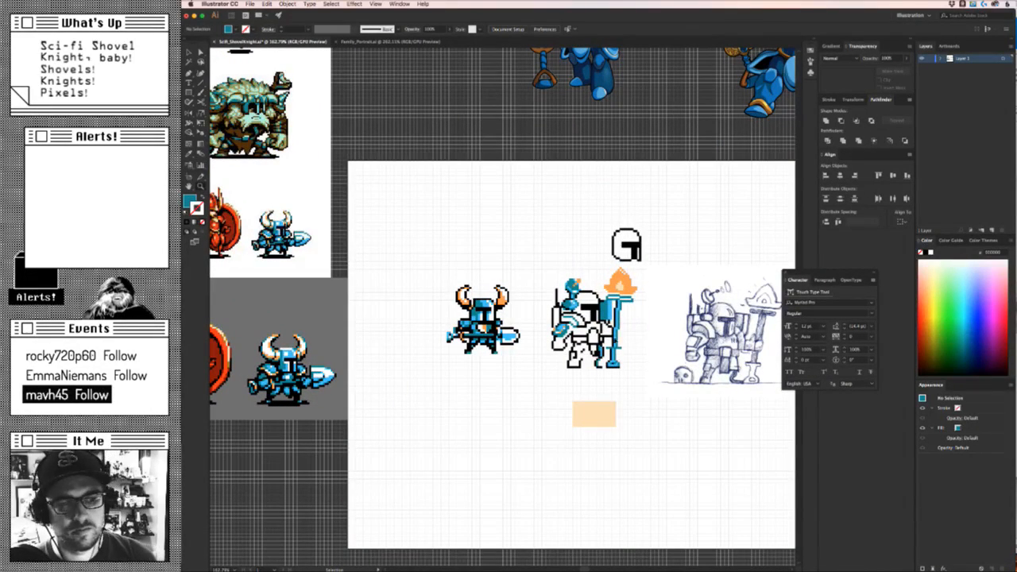
Recolor the staff's dark teal crossbar with the flame's orange.
{"action": "left_click", "coordinate": [640, 358]}
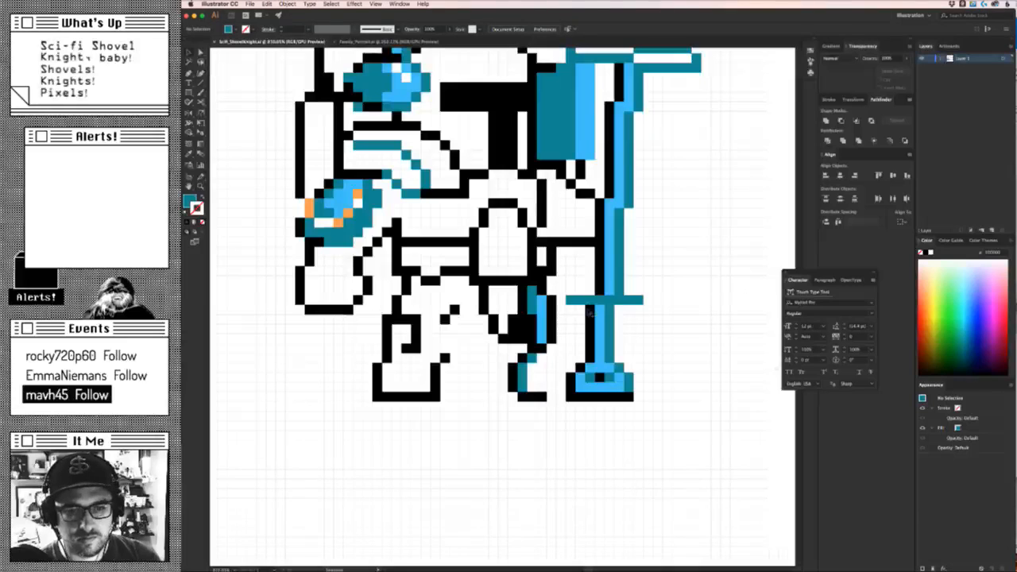
{"action": "left_click", "coordinate": [640, 299]}
{"action": "key", "text": "z"}
{"action": "left_click", "coordinate": [667, 302], "text": "alt"}
{"action": "left_click_drag", "start_coordinate": [665, 302], "coordinate": [537, 393]}
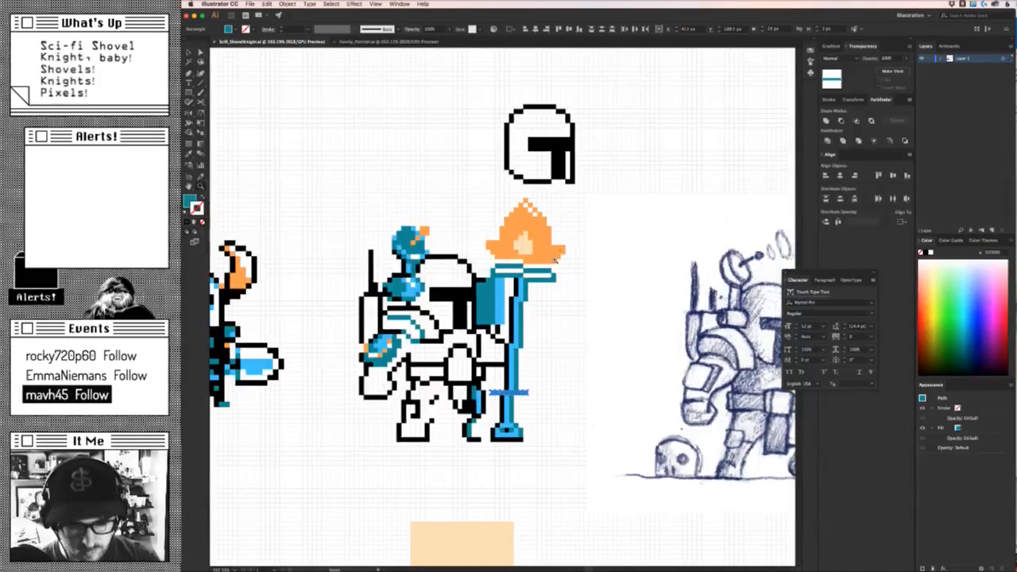
{"action": "key", "text": "u"}
{"action": "key", "text": "i"}
{"action": "left_click", "coordinate": [554, 249]}
{"action": "key", "text": "super+shift+a"}
{"action": "scroll", "coordinate": [534, 389], "scroll_direction": "up", "scroll_amount": 2}
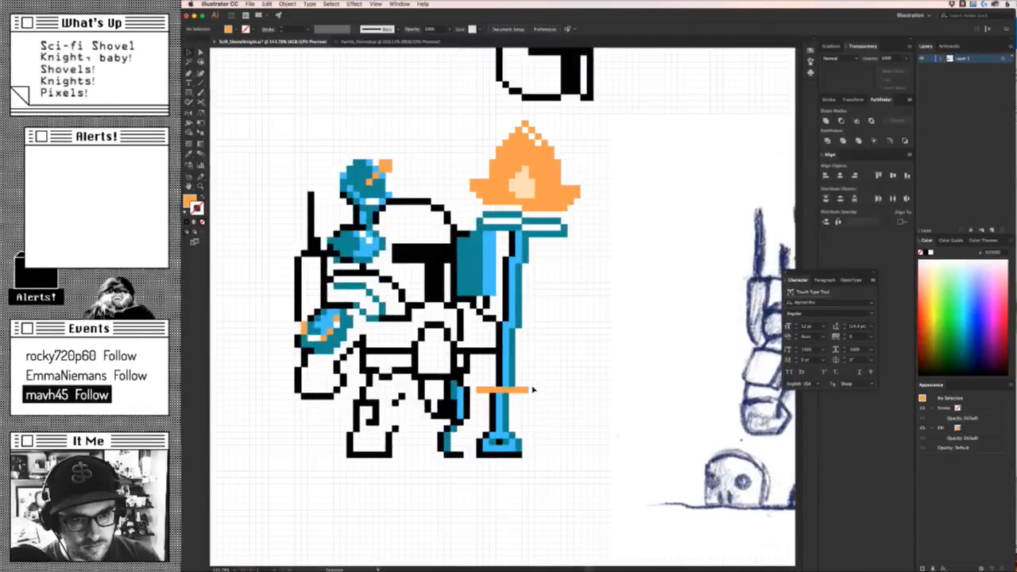
Recolor the right half of the staff's orange crossbar with the flame's light peach.
{"action": "left_click", "coordinate": [524, 389]}
{"action": "key", "text": "i"}
{"action": "left_click", "coordinate": [522, 193]}
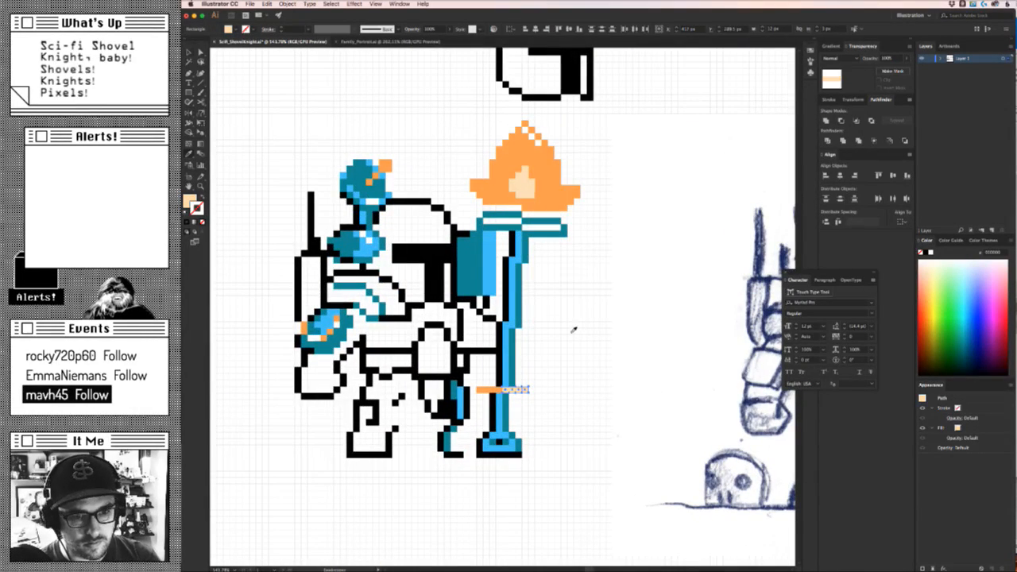
{"action": "key", "text": "v"}
{"action": "left_click", "coordinate": [575, 335]}
{"action": "key", "text": "z"}
{"action": "mouse_move", "coordinate": [578, 362]}
{"action": "left_mouse_down"}
{"action": "mouse_move", "coordinate": [447, 388]}
{"action": "mouse_move", "coordinate": [589, 362]}
{"action": "left_mouse_up"}
{"action": "key", "text": "v"}
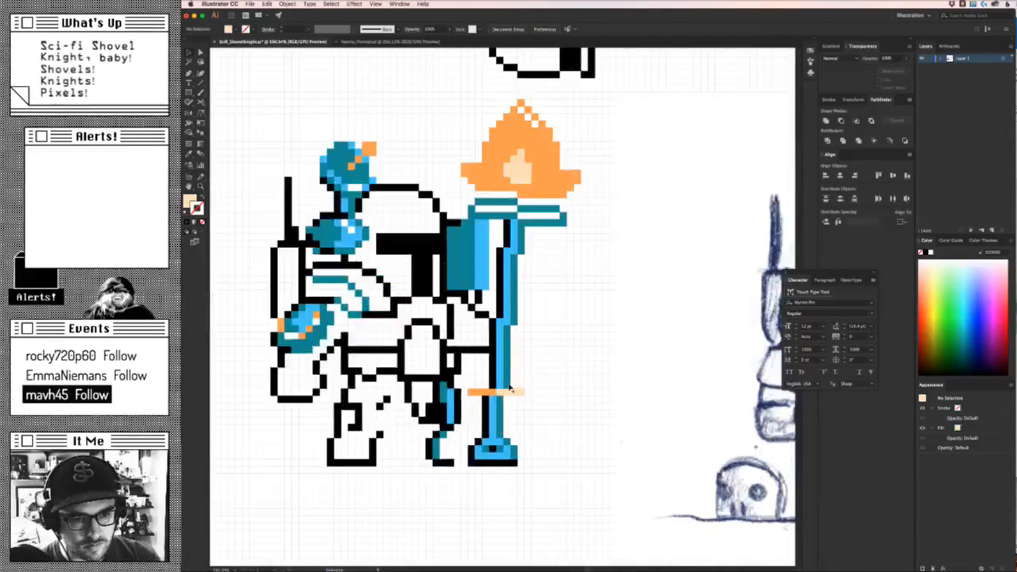
{"action": "left_click", "coordinate": [509, 391]}
{"action": "key", "text": "i"}
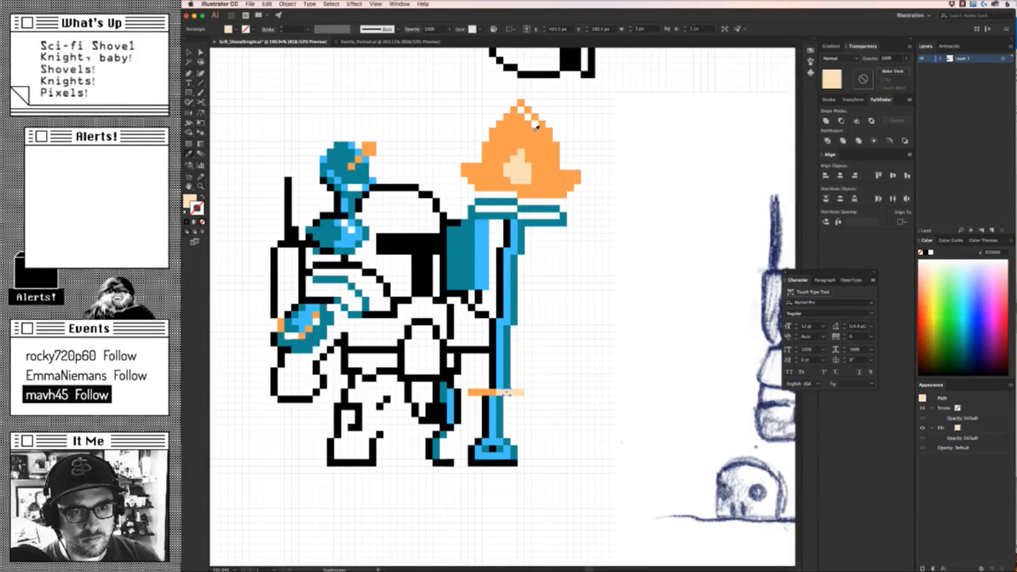
{"action": "left_click", "coordinate": [521, 170]}
{"action": "key", "text": "v"}
{"action": "left_click", "coordinate": [566, 333]}
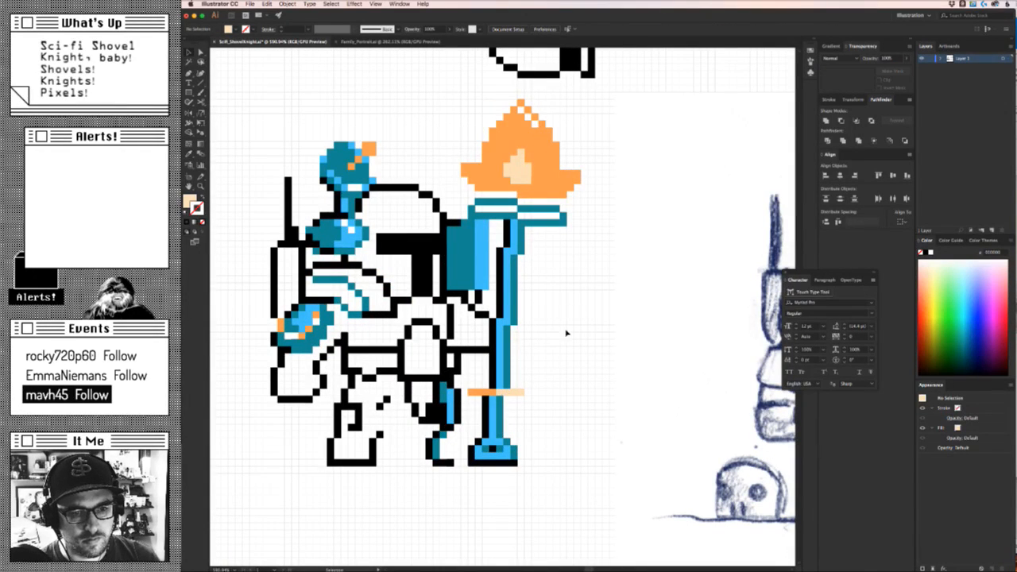
Recolor the crossbar's third and fifth pixels from the left white as highlights.
{"action": "left_click", "coordinate": [499, 392]}
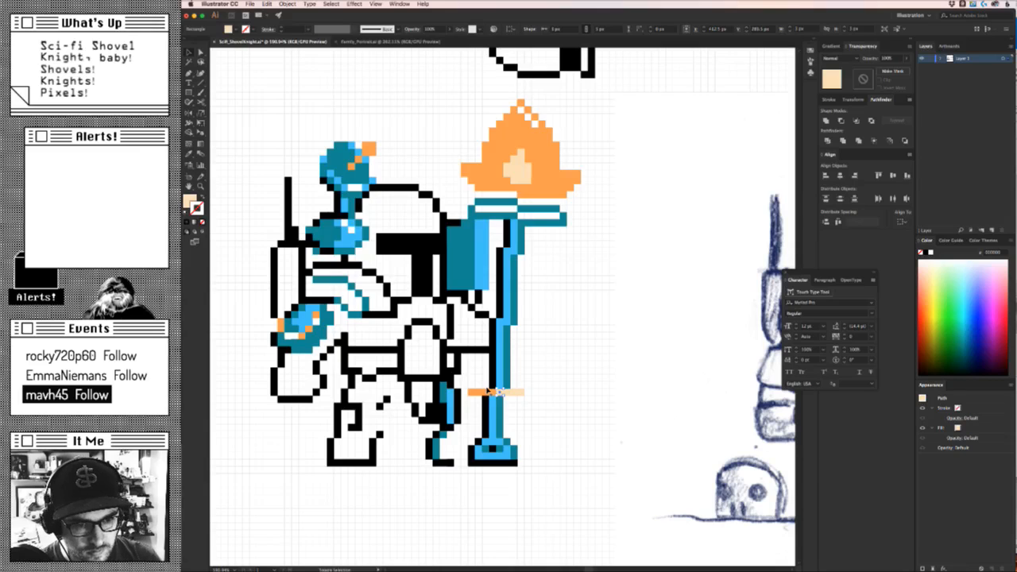
{"action": "left_click", "coordinate": [487, 390], "text": "shift"}
{"action": "key", "text": "i"}
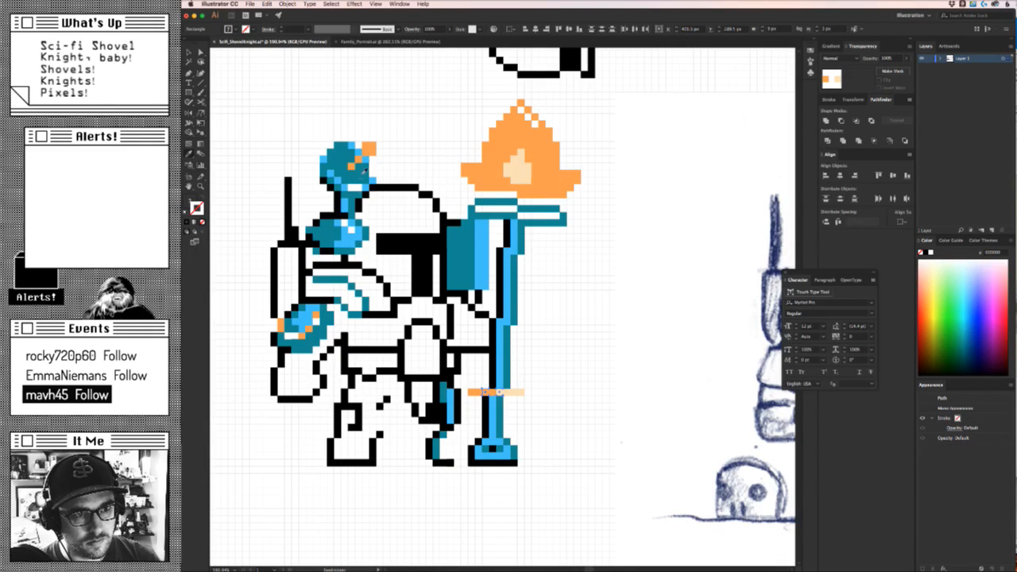
{"action": "left_click", "coordinate": [361, 192]}
{"action": "key", "text": "v"}
{"action": "left_click", "coordinate": [567, 338]}
Recolor the crossbar pixel just right of the second white highlight orange.
{"action": "key", "text": "a"}
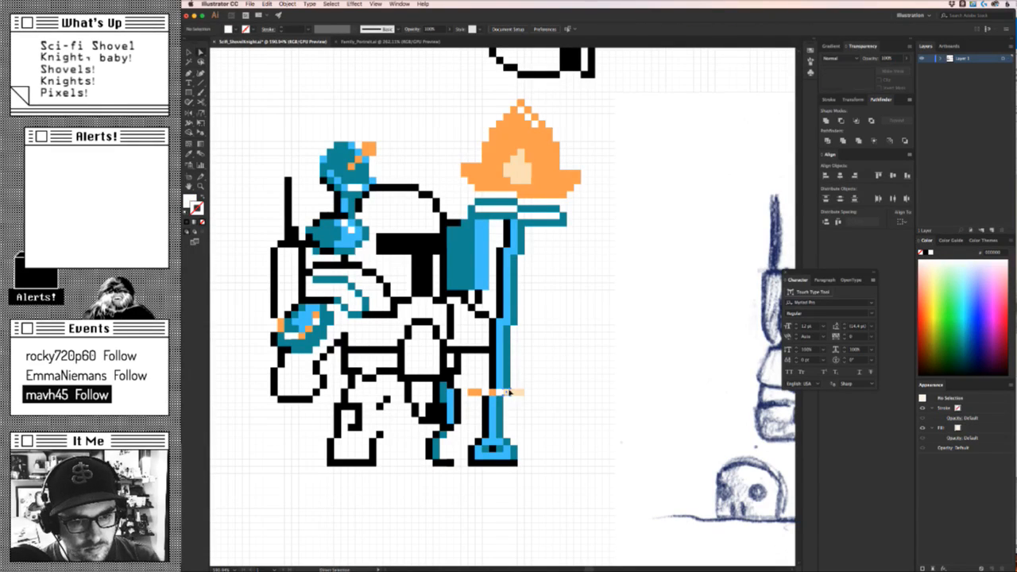
{"action": "left_click", "coordinate": [509, 392]}
{"action": "key", "text": "i"}
{"action": "left_click", "coordinate": [537, 196]}
{"action": "left_click", "coordinate": [585, 322], "text": "super"}
{"action": "key", "text": "z"}
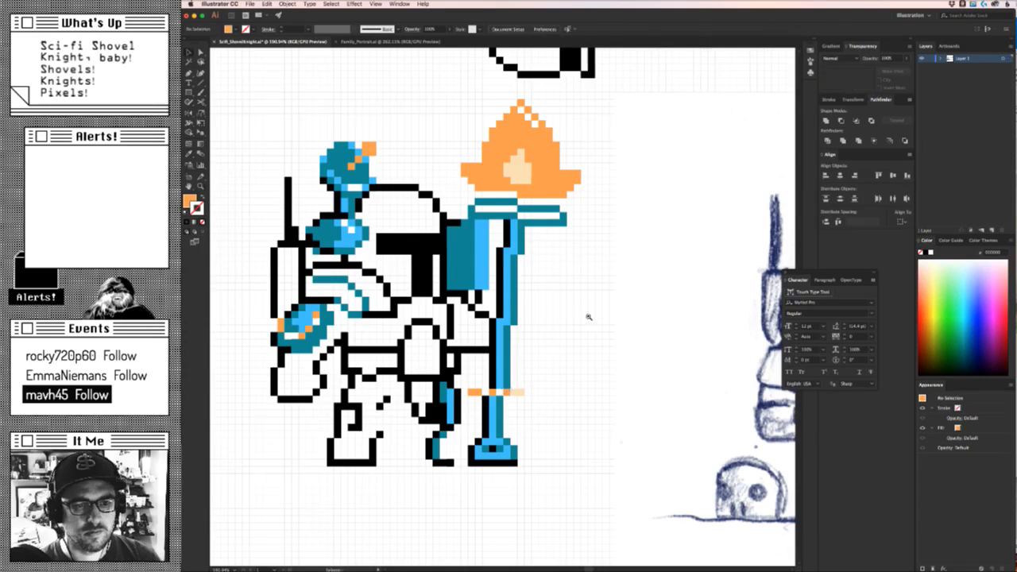
{"action": "left_click_drag", "start_coordinate": [585, 321], "coordinate": [540, 386]}
{"action": "key", "text": "v"}
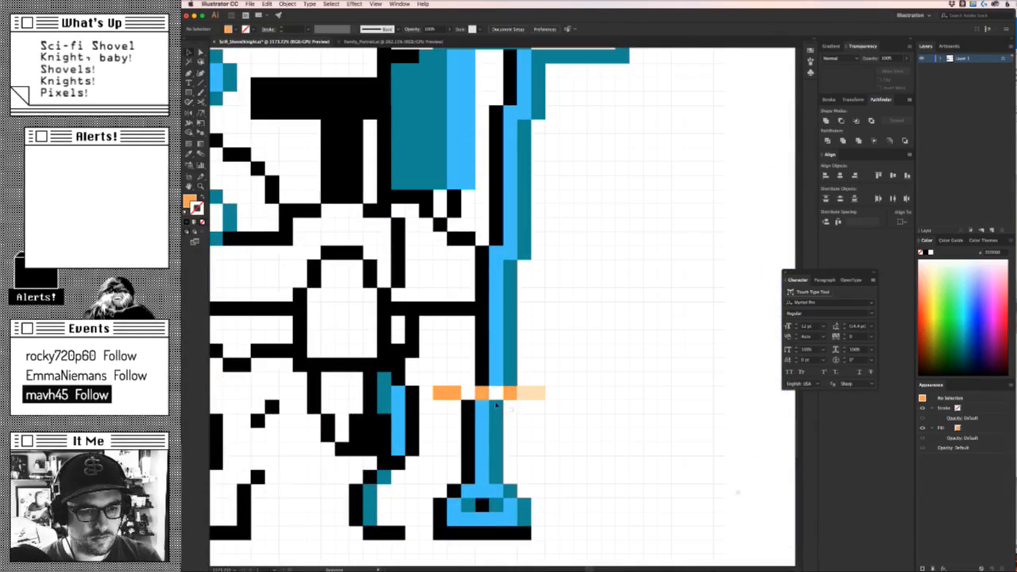
Replace the shaft pixels directly beneath the crossbar with a shorter second row of orange pixels.
{"action": "left_click_drag", "start_coordinate": [460, 405], "coordinate": [491, 407]}
{"action": "key", "text": "Delete"}
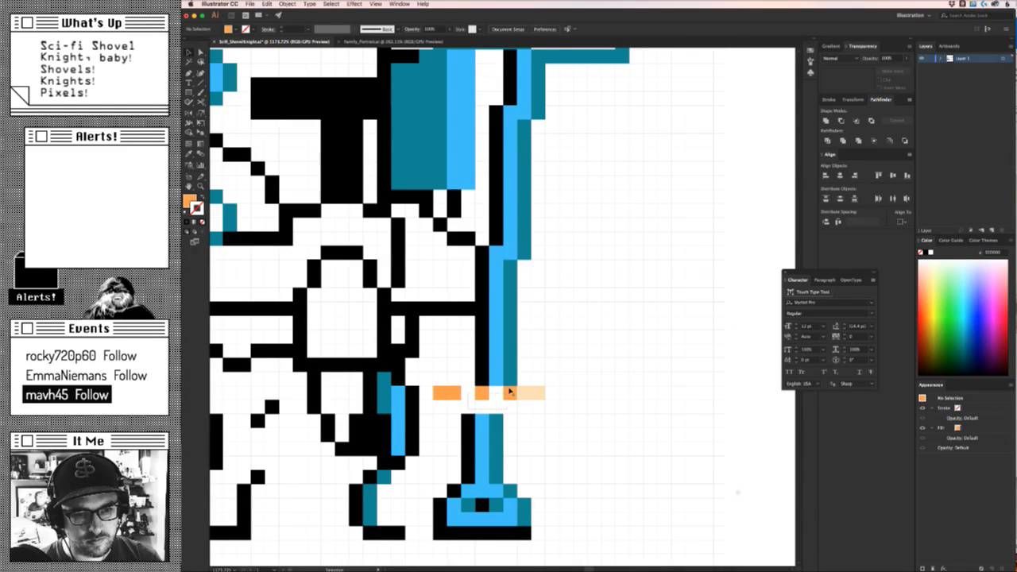
{"action": "key", "text": "super+z"}
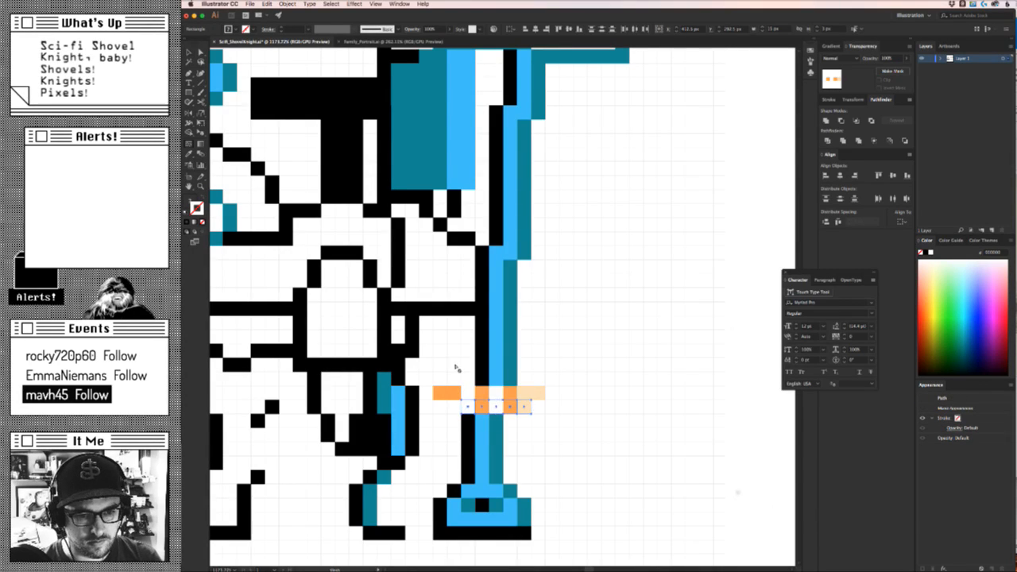
{"action": "left_click", "coordinate": [511, 394]}
{"action": "key", "text": "super+shift+a"}
{"action": "key", "text": "z"}
{"action": "left_click_drag", "start_coordinate": [553, 434], "coordinate": [499, 418]}
{"action": "left_click", "coordinate": [496, 414]}
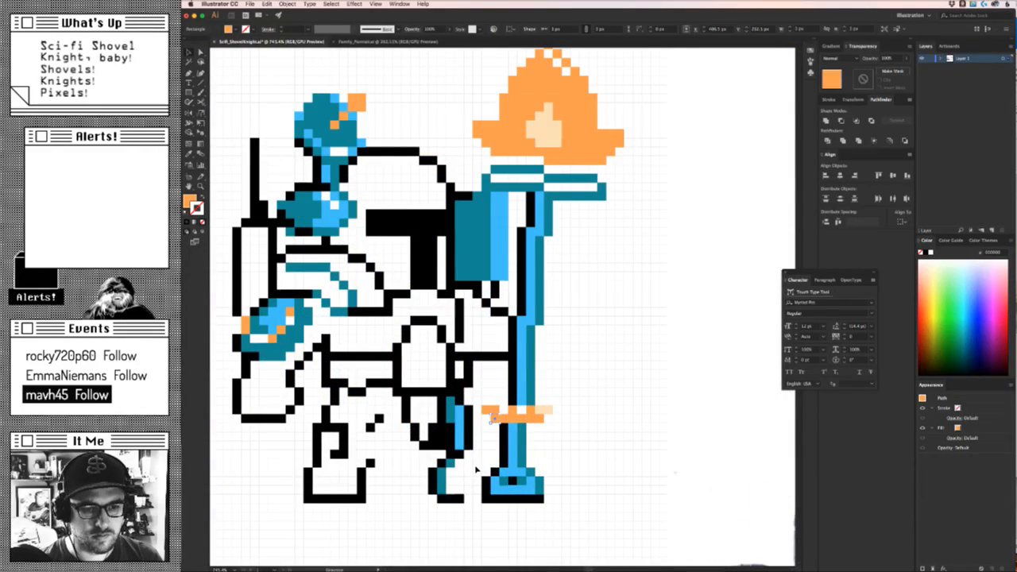
{"action": "key", "text": "super+shift+a"}
Recolor the dark teal pixels on the right edge of the staff's base piece orange.
{"action": "key", "text": "z"}
{"action": "left_click_drag", "start_coordinate": [590, 406], "coordinate": [641, 370]}
{"action": "key", "text": "v"}
{"action": "left_click_drag", "start_coordinate": [506, 466], "coordinate": [555, 426]}
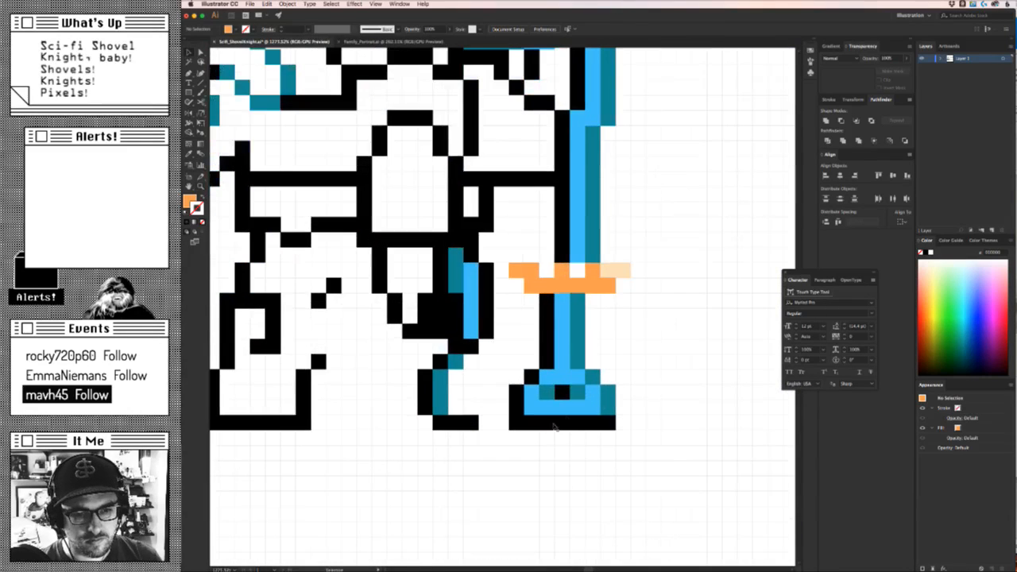
{"action": "left_click", "coordinate": [594, 375]}
{"action": "left_click", "coordinate": [608, 406], "text": "shift"}
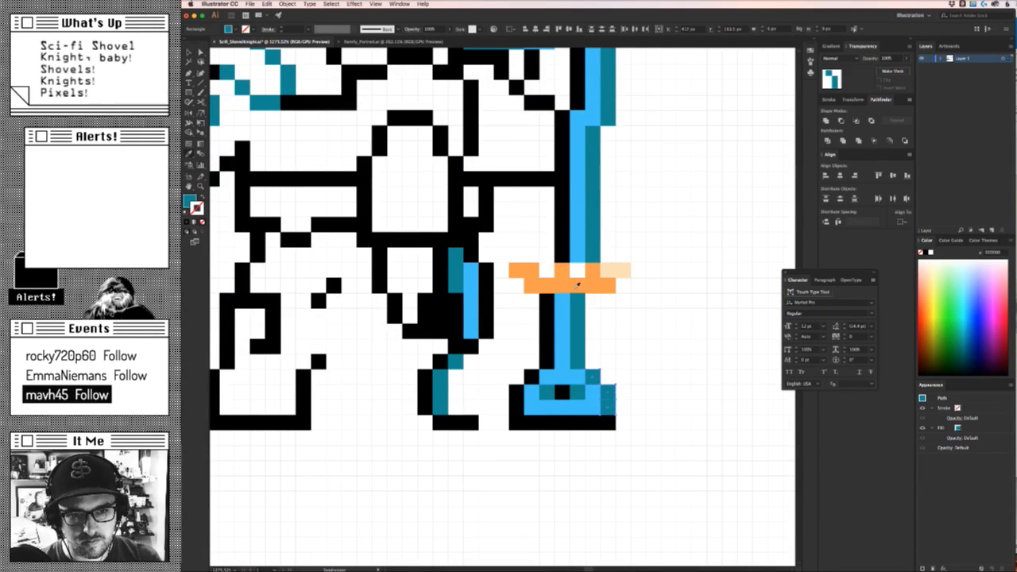
{"action": "key", "text": "i"}
{"action": "left_click", "coordinate": [568, 289]}
{"action": "key", "text": "super+shift+a"}
{"action": "left_click", "coordinate": [578, 363]}
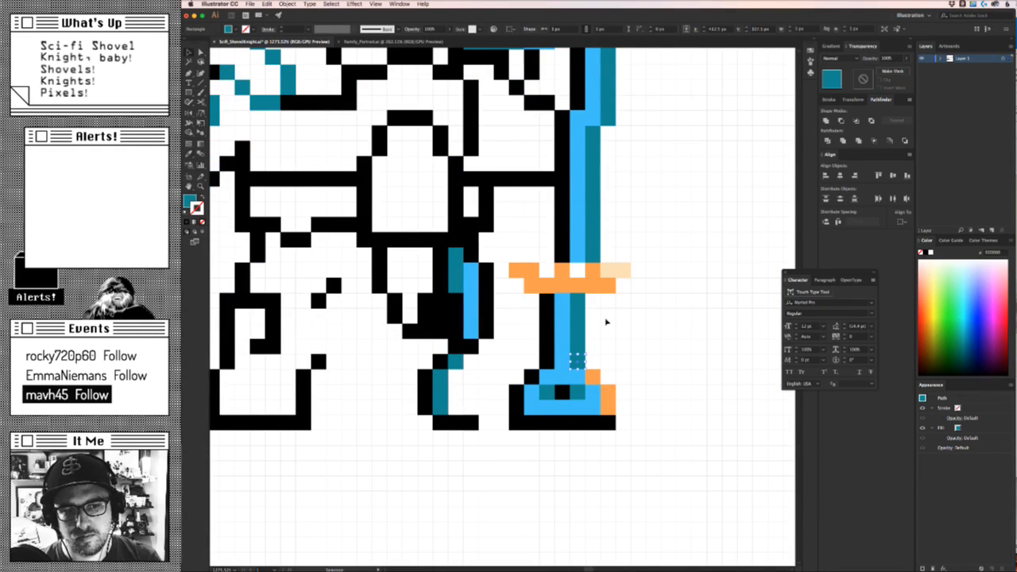
{"action": "key", "text": "i"}
{"action": "left_click", "coordinate": [582, 275]}
{"action": "key", "text": "super+z"}
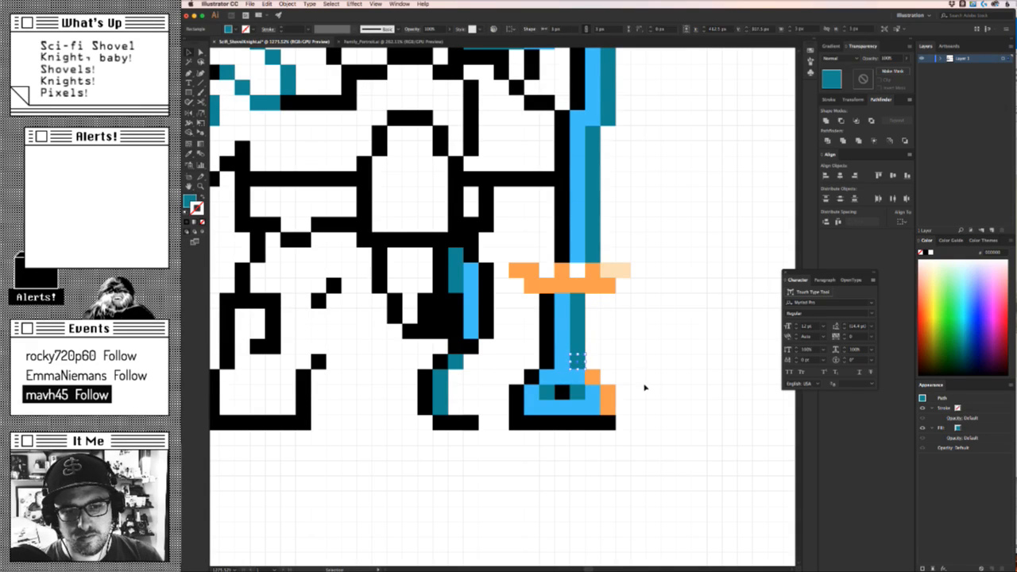
Turn the upper pixel of the base's outermost orange edge white as a highlight.
{"action": "left_click", "coordinate": [608, 393]}
{"action": "key", "text": "Delete"}
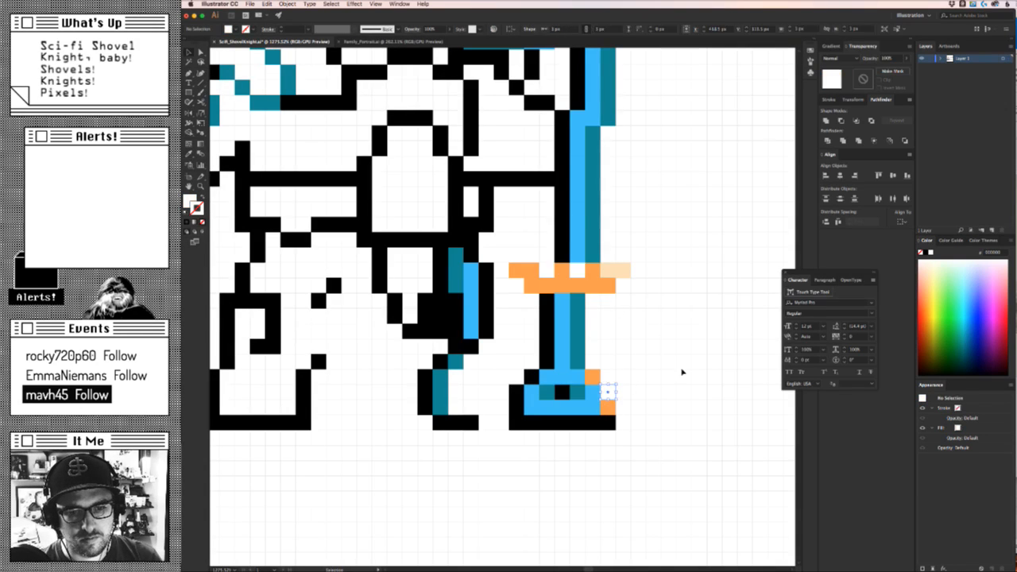
{"action": "left_click_drag", "start_coordinate": [631, 404], "coordinate": [444, 448]}
Fill the white stripe inside the bowl beneath the flame with orange pixels.
{"action": "left_click_drag", "start_coordinate": [643, 313], "coordinate": [568, 364]}
{"action": "left_click_drag", "start_coordinate": [568, 365], "coordinate": [689, 343]}
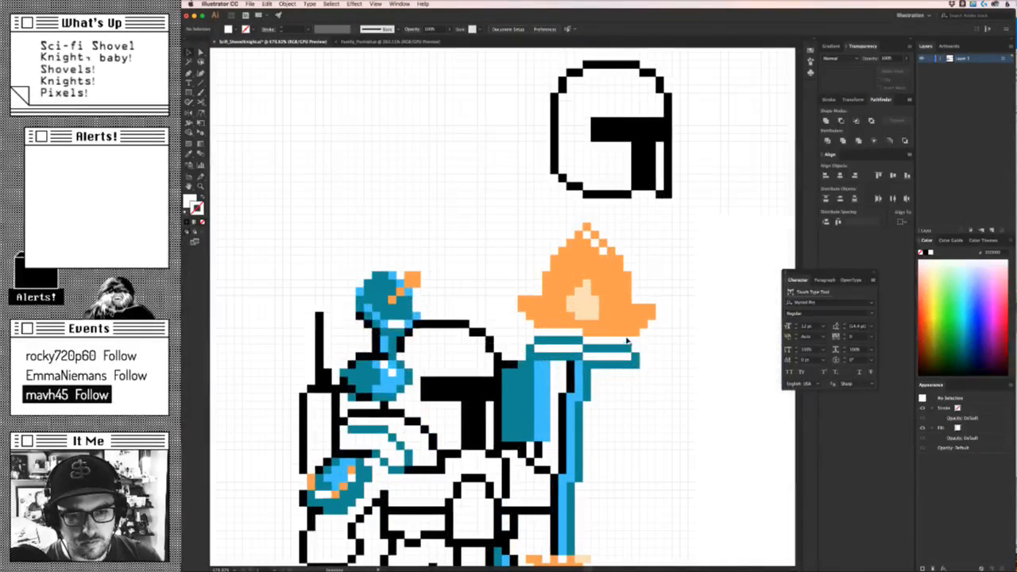
{"action": "left_click", "coordinate": [540, 347]}
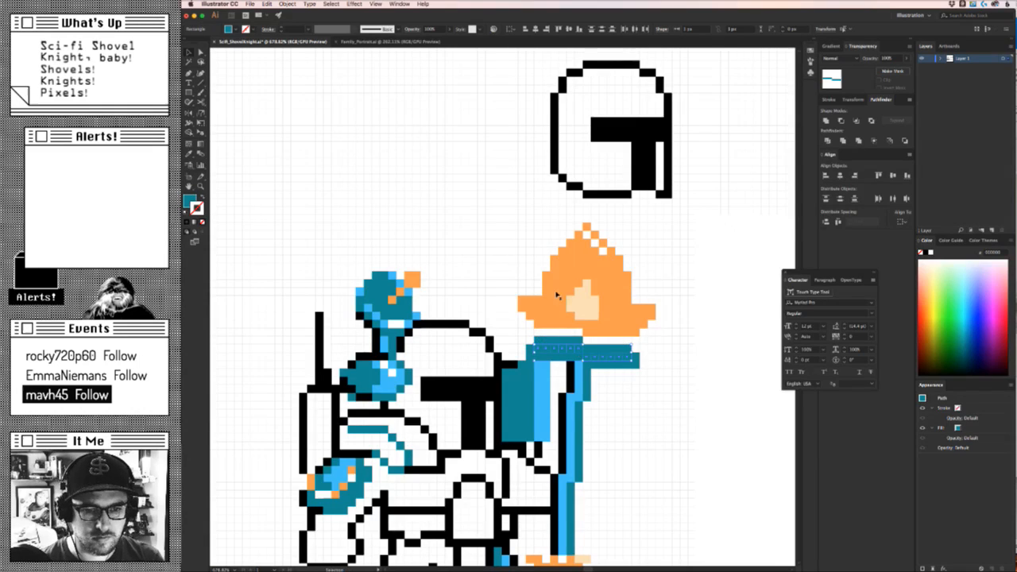
{"action": "key", "text": "i"}
{"action": "left_click", "coordinate": [608, 330]}
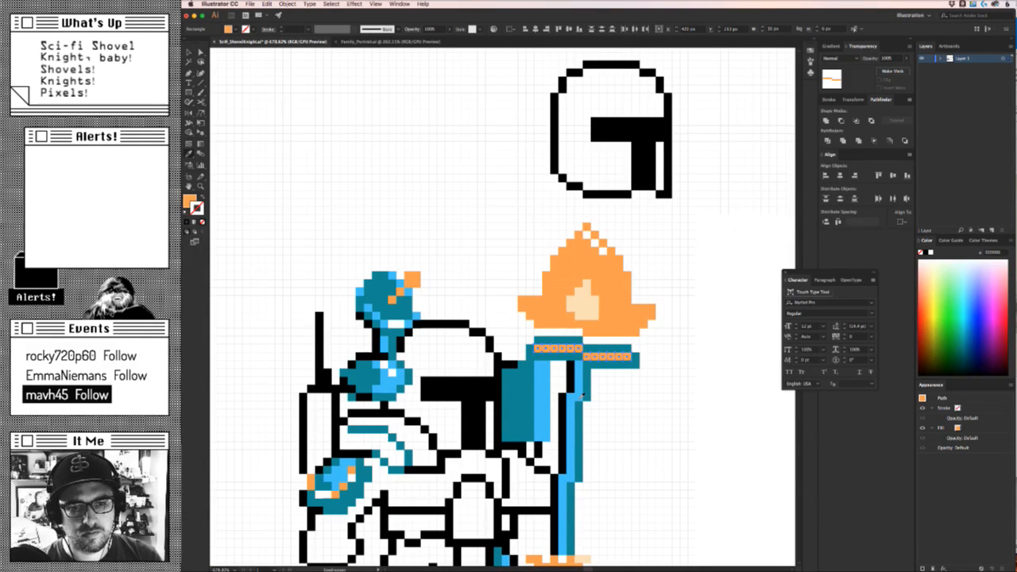
Try light peach on the bowl's inner stripe, and return the stripe to orange.
{"action": "left_click", "coordinate": [583, 395]}
{"action": "left_click", "coordinate": [589, 320]}
{"action": "left_click", "coordinate": [633, 420], "text": "super"}
{"action": "left_click_drag", "start_coordinate": [637, 420], "coordinate": [664, 284]}
{"action": "key", "text": "v"}
{"action": "left_click", "coordinate": [625, 277]}
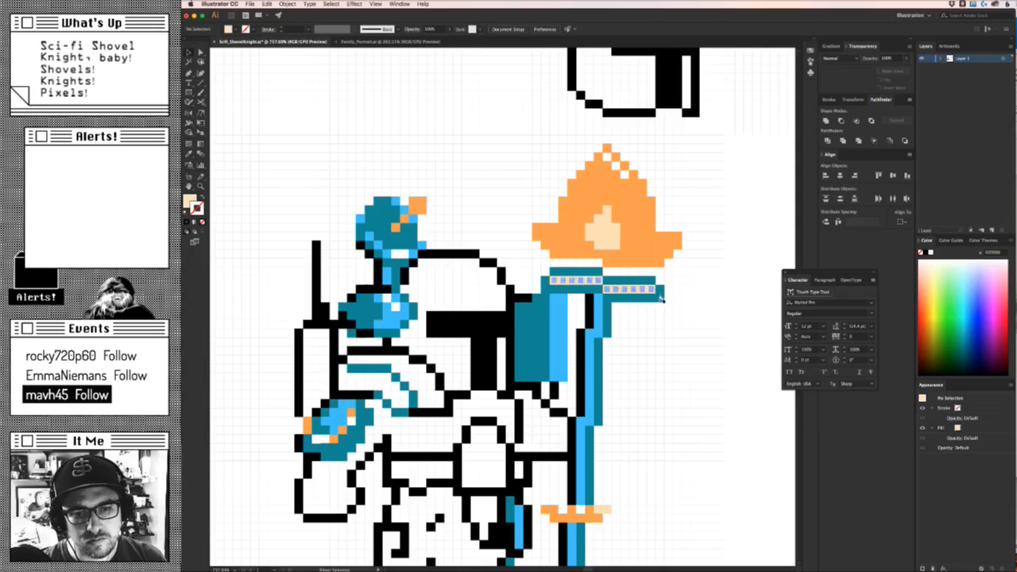
{"action": "key", "text": "i"}
{"action": "left_click", "coordinate": [656, 299]}
{"action": "left_click", "coordinate": [648, 247]}
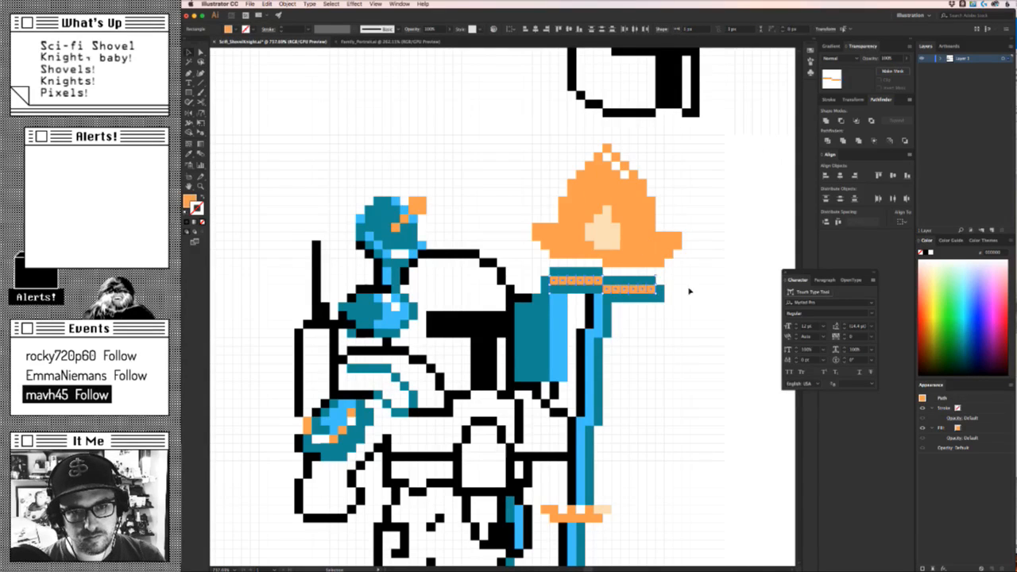
{"action": "key", "text": "v"}
{"action": "left_click", "coordinate": [665, 274]}
Recolor the bowl's dark teal upper edge light peach and save the document.
{"action": "left_click", "coordinate": [605, 278]}
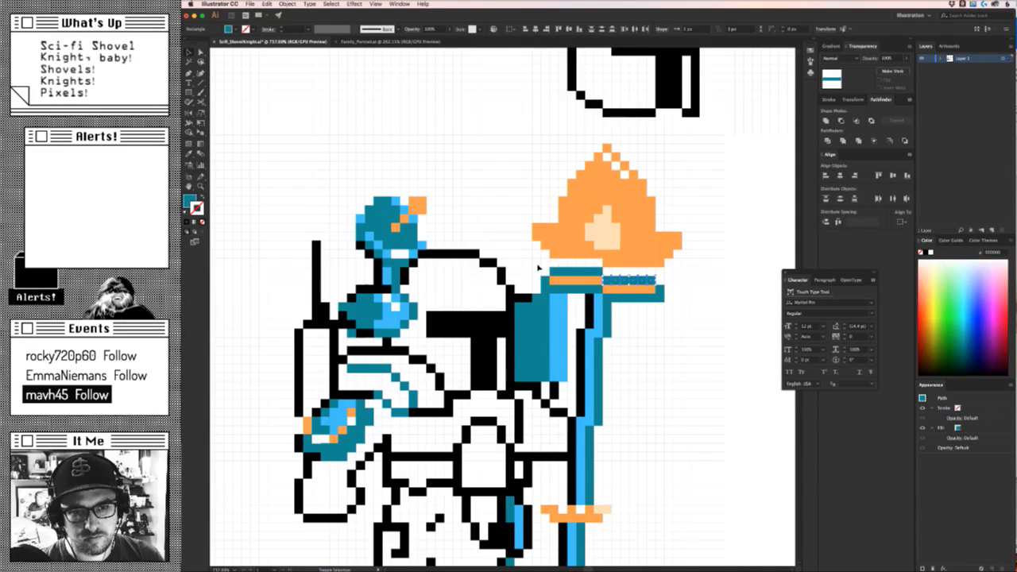
{"action": "left_click", "coordinate": [597, 271], "text": "shift"}
{"action": "key", "text": "i"}
{"action": "left_click", "coordinate": [610, 240]}
{"action": "key", "text": "v"}
{"action": "left_click", "coordinate": [694, 297]}
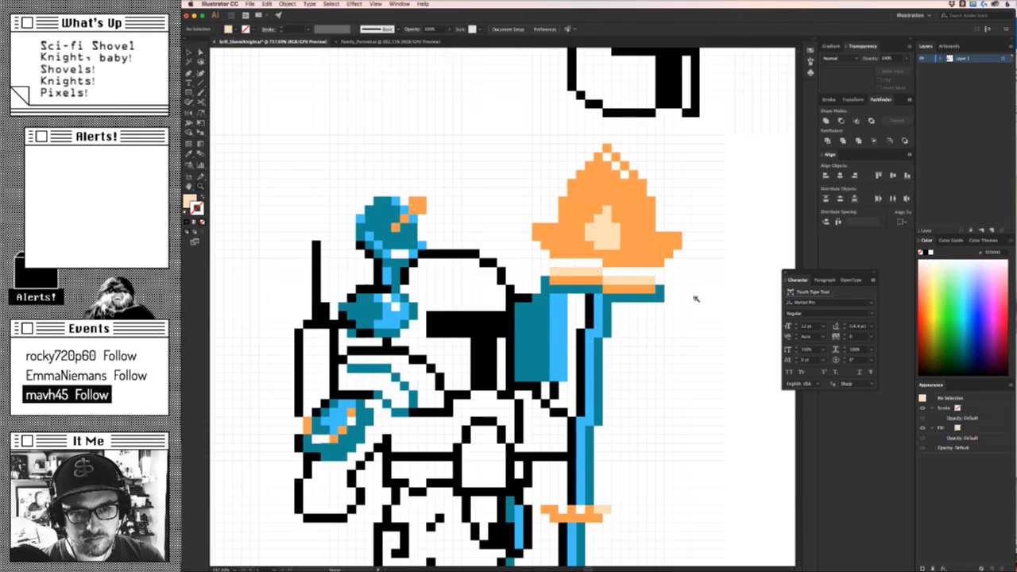
{"action": "left_click_drag", "start_coordinate": [699, 303], "coordinate": [642, 298]}
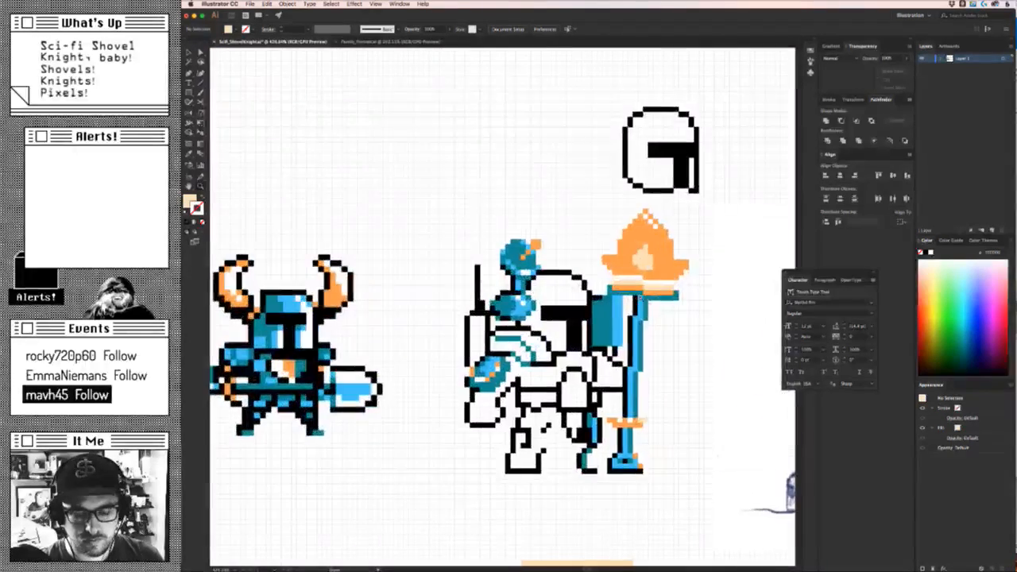
{"action": "key", "text": "super+s"}
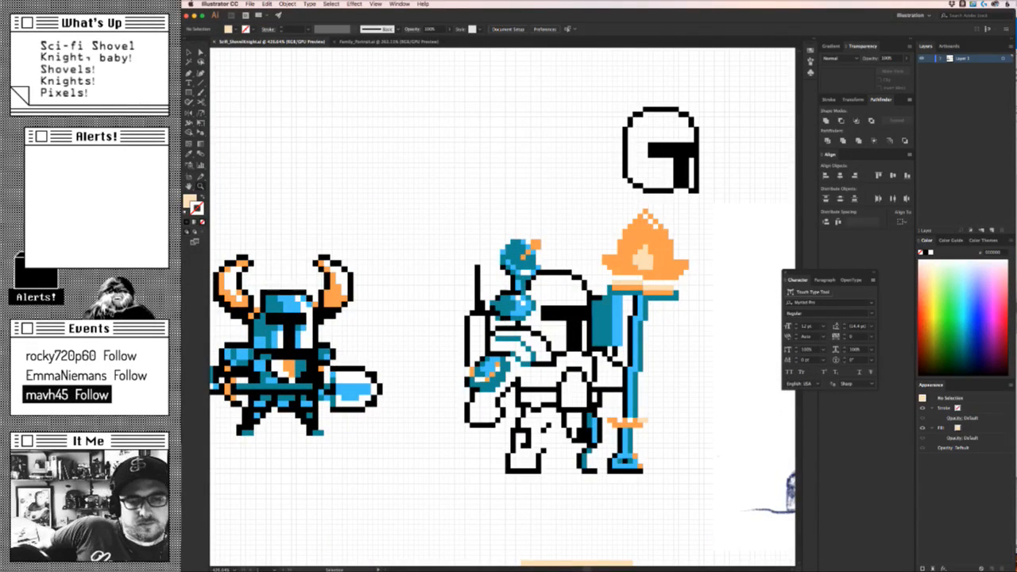
Move the black pixel at the upper right of the front foot's outline upward along the leg.
{"action": "left_click_drag", "start_coordinate": [522, 478], "coordinate": [564, 469]}
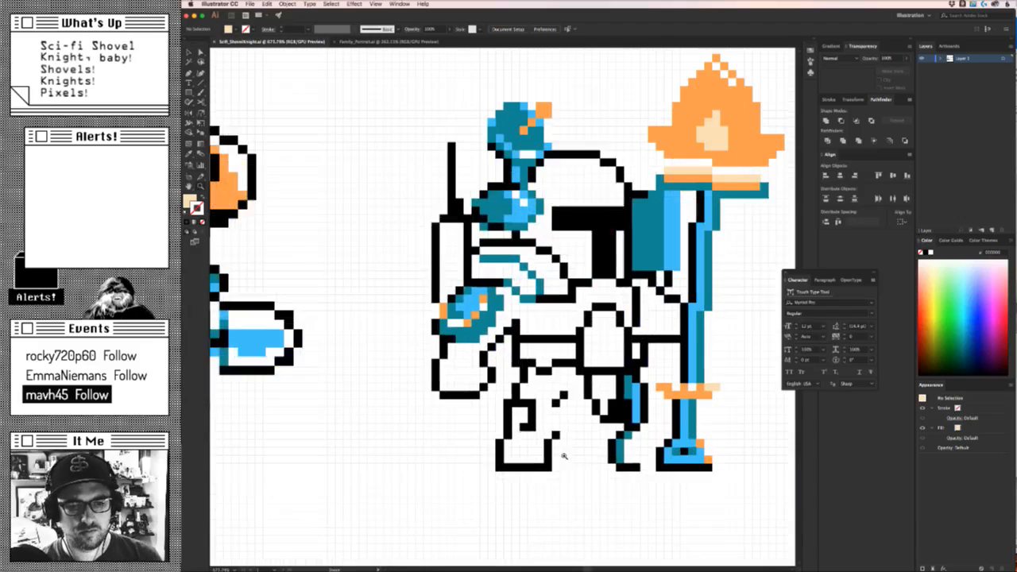
{"action": "left_click", "coordinate": [556, 434]}
{"action": "key", "text": "Up"}
{"action": "key", "text": "Up"}
{"action": "key", "text": "Up"}
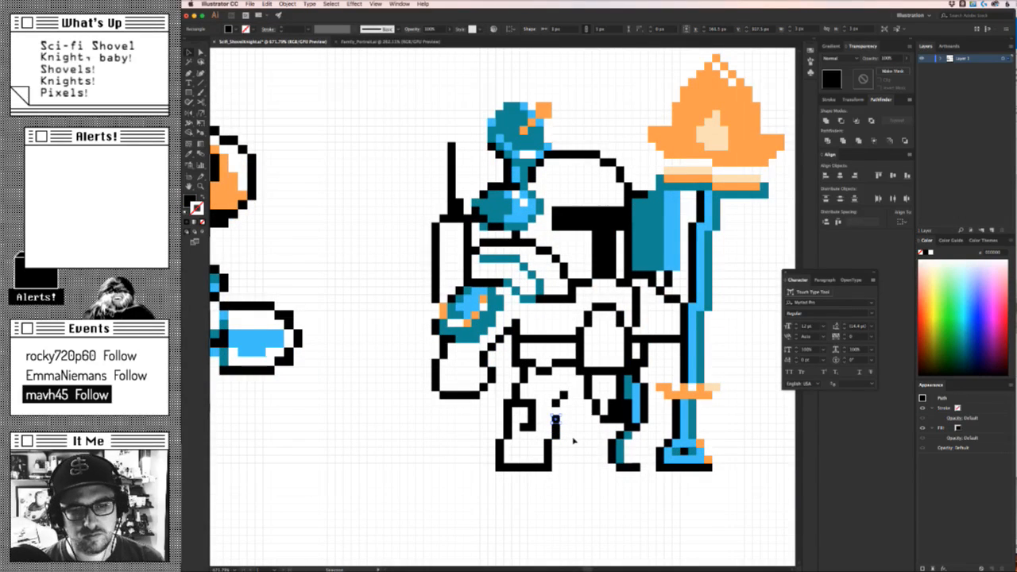
Extend the front leg's inner outline diagonally upward with black pixels and move the detached pixel pair two pixels right to continue it.
{"action": "key", "text": "Right"}
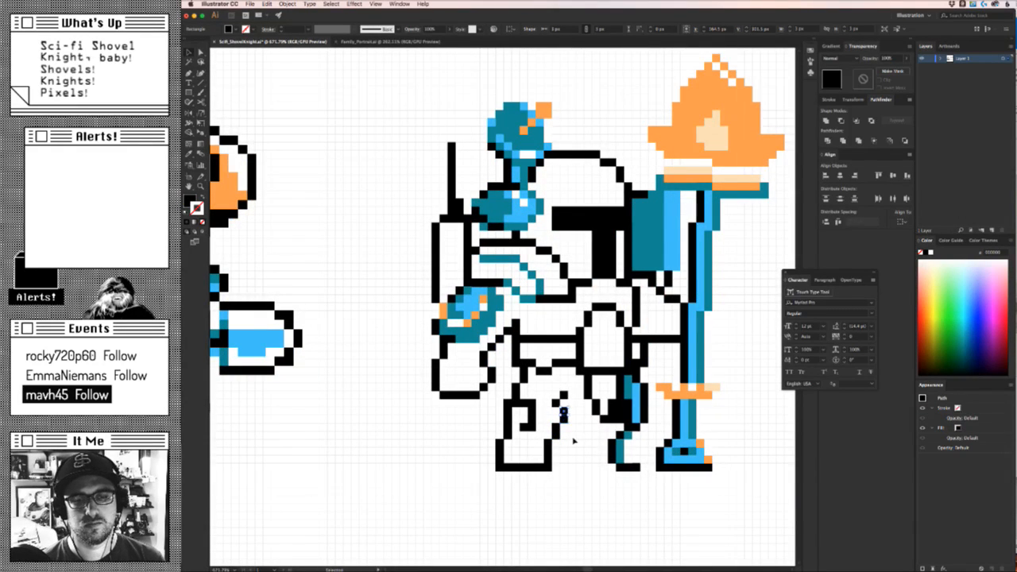
{"action": "key", "text": "Right"}
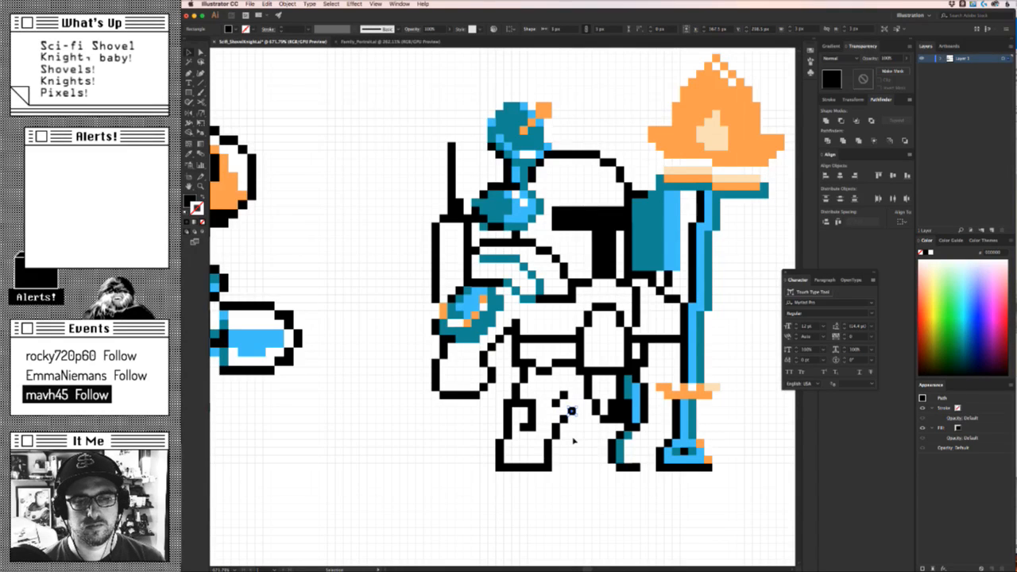
{"action": "key", "text": "Up"}
{"action": "key", "text": "equal"}
{"action": "key", "text": "Delete"}
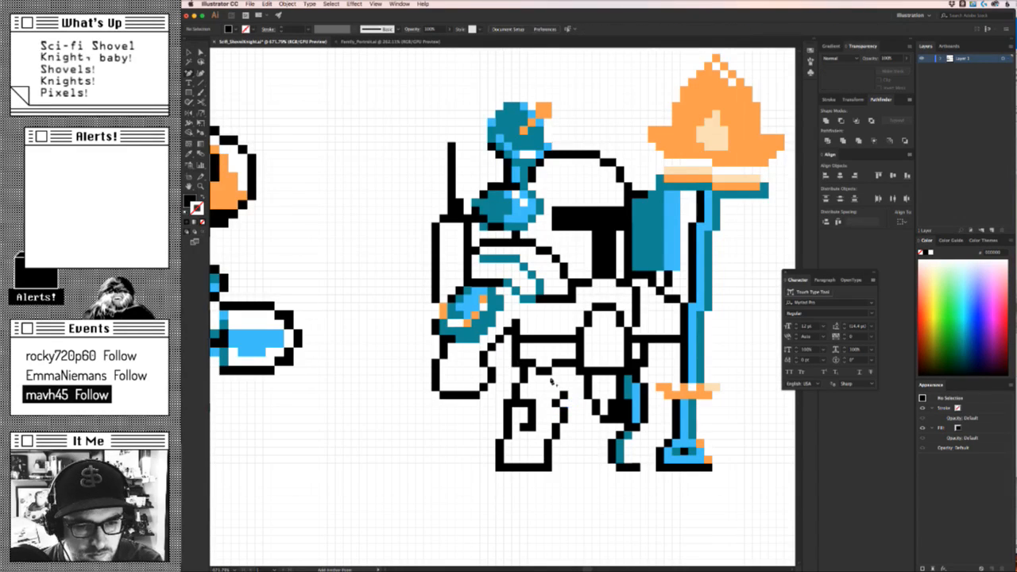
{"action": "key", "text": "v"}
{"action": "left_click", "coordinate": [560, 398]}
{"action": "key", "text": "Right"}
{"action": "key", "text": "Right"}
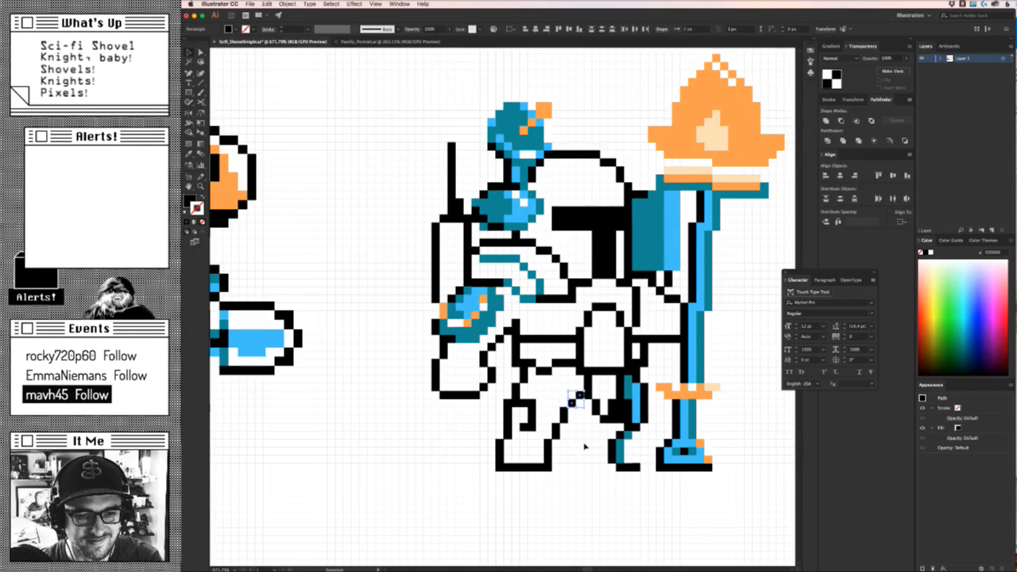
{"action": "left_click", "coordinate": [584, 451]}
Shift the back leg's black outline and blue shading one pixel right, including the black pixel at the top of the leg.
{"action": "key", "text": "z"}
{"action": "left_click_drag", "start_coordinate": [573, 467], "coordinate": [643, 422]}
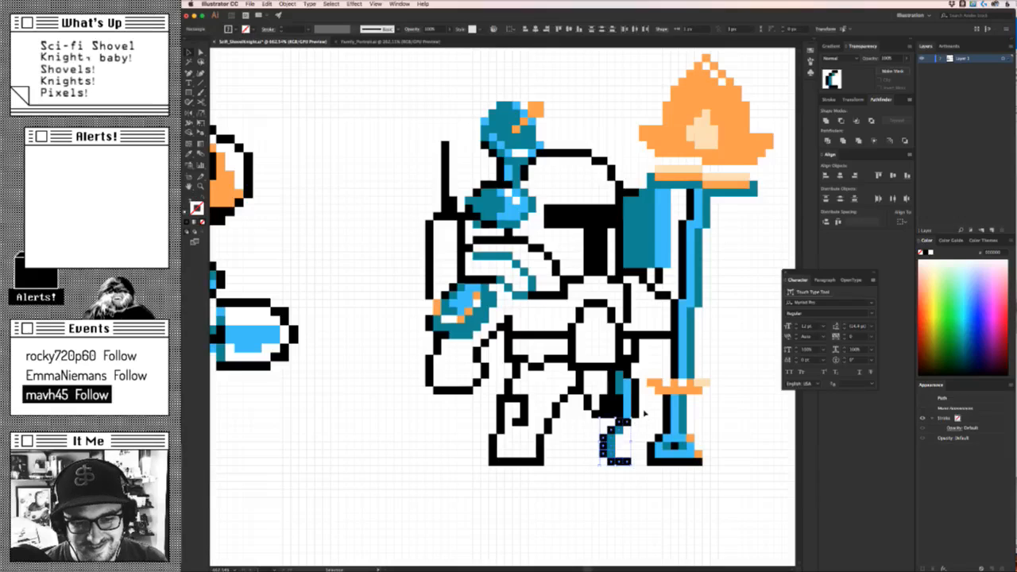
{"action": "left_click_drag", "start_coordinate": [630, 382], "coordinate": [672, 400]}
{"action": "key", "text": "Right"}
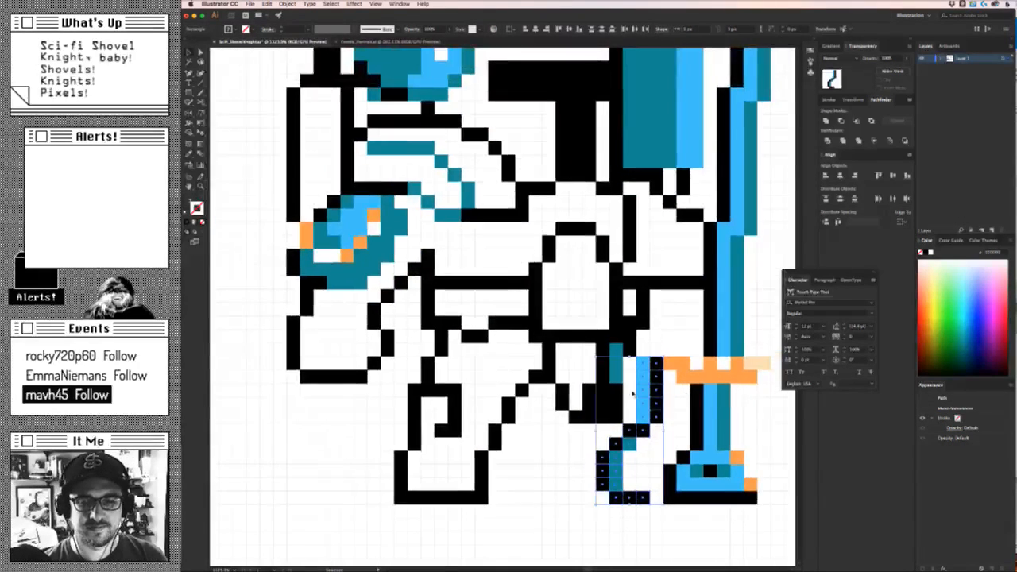
{"action": "left_click", "coordinate": [627, 372]}
{"action": "left_click", "coordinate": [629, 352]}
{"action": "key", "text": "Right"}
{"action": "left_click", "coordinate": [629, 376]}
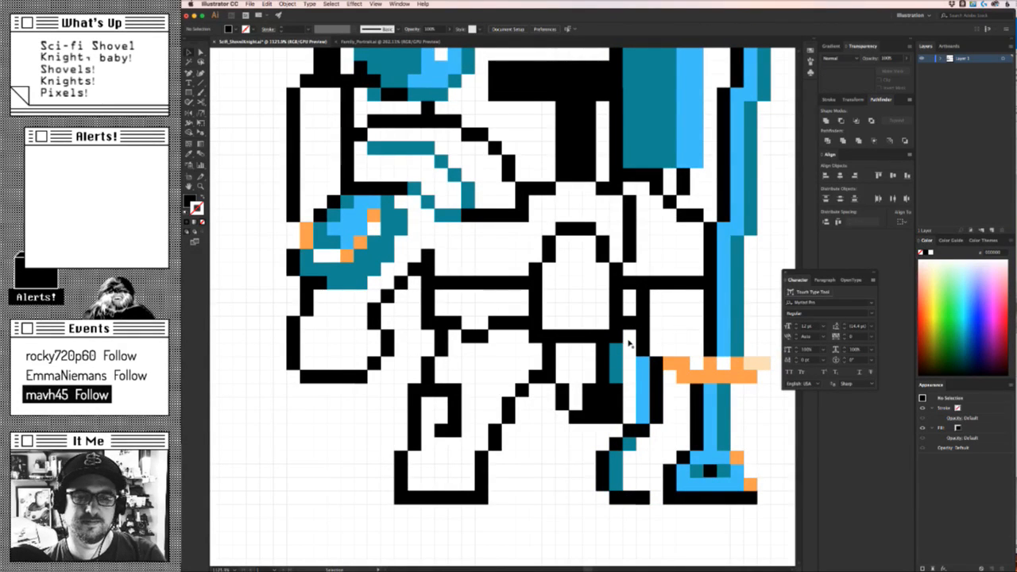
Duplicate the back leg's three-pixel teal column into the white gap beside it and raise the copy one pixel.
{"action": "left_click", "coordinate": [618, 378]}
{"action": "key", "text": "alt+Right"}
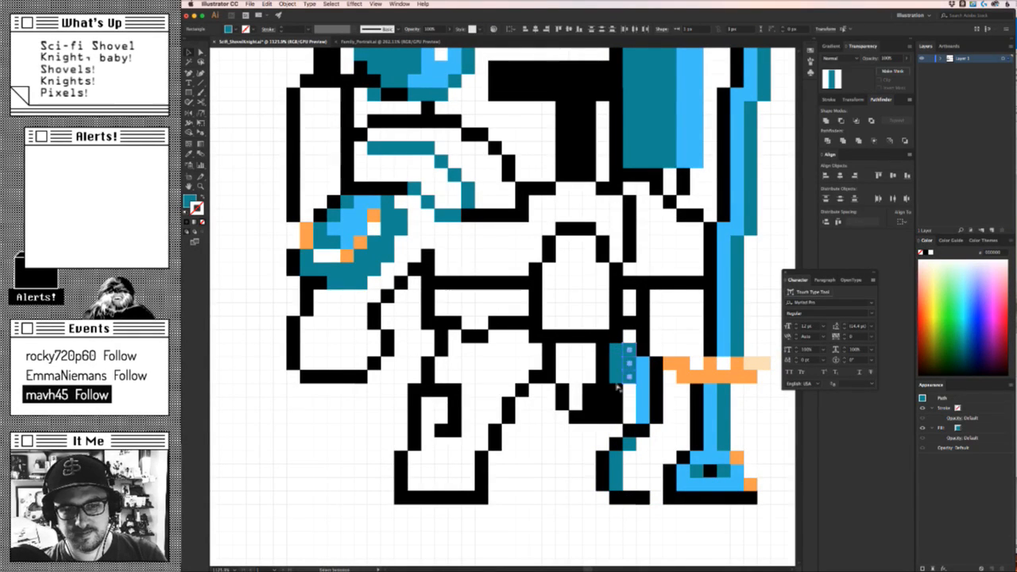
{"action": "key", "text": "Down"}
{"action": "key", "text": "Up"}
{"action": "key", "text": "Up"}
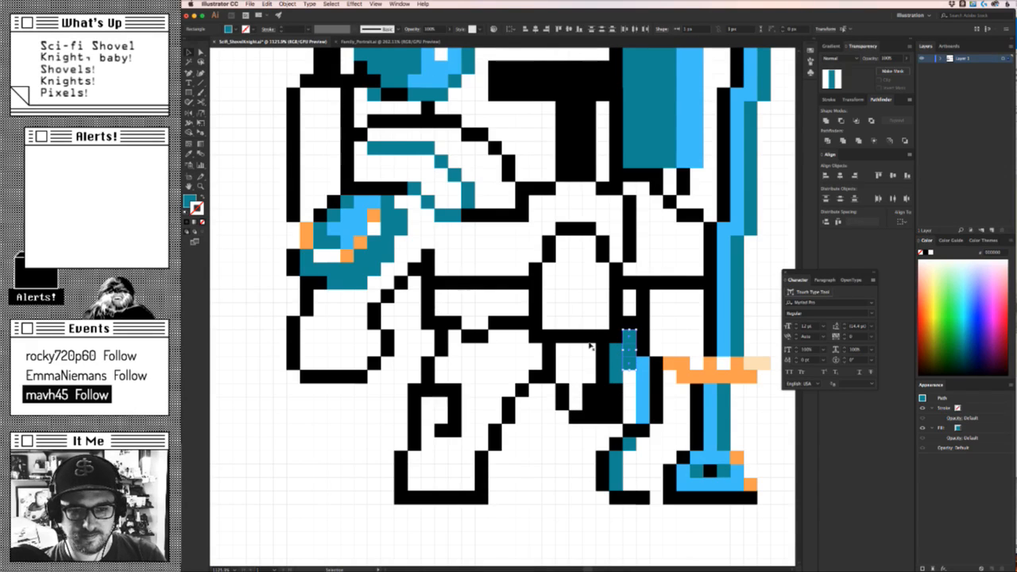
Fill the rest of the back leg's white gap with black pixels and recolor the two lower teal pixels beside it black.
{"action": "left_click", "coordinate": [622, 411]}
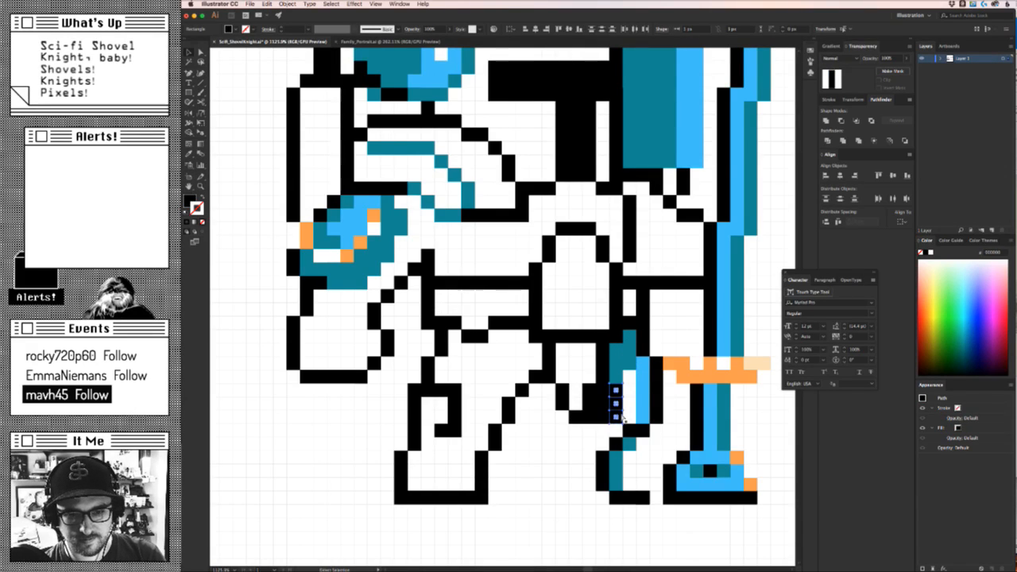
{"action": "left_click", "coordinate": [568, 454]}
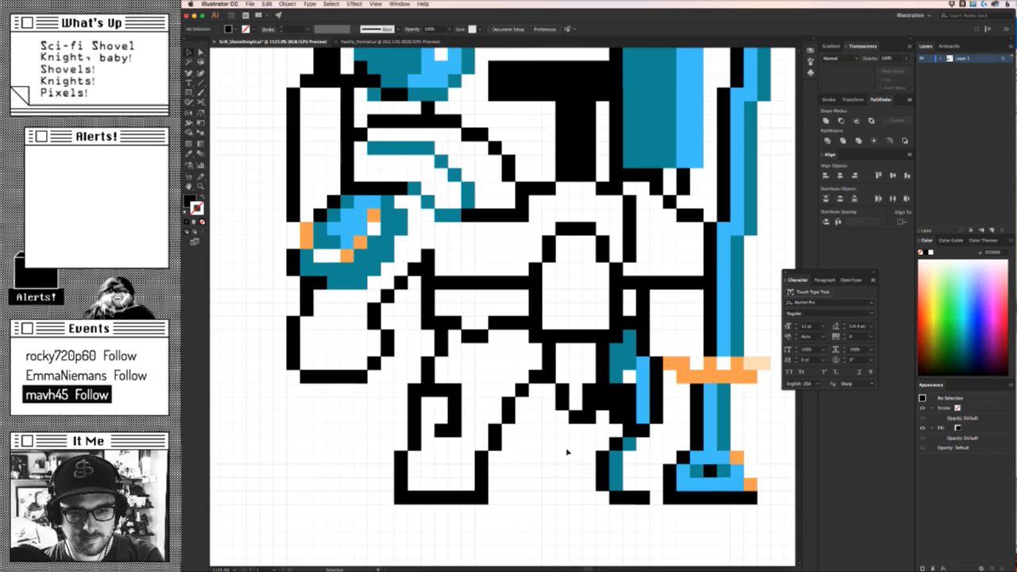
{"action": "left_click", "coordinate": [627, 381]}
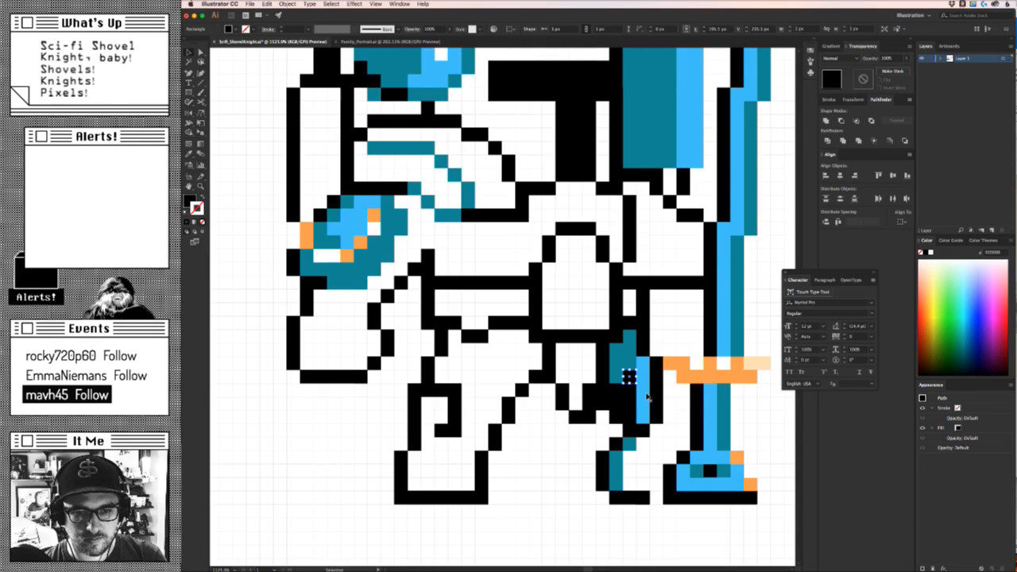
{"action": "left_click", "coordinate": [617, 374]}
{"action": "left_click", "coordinate": [617, 362], "text": "shift"}
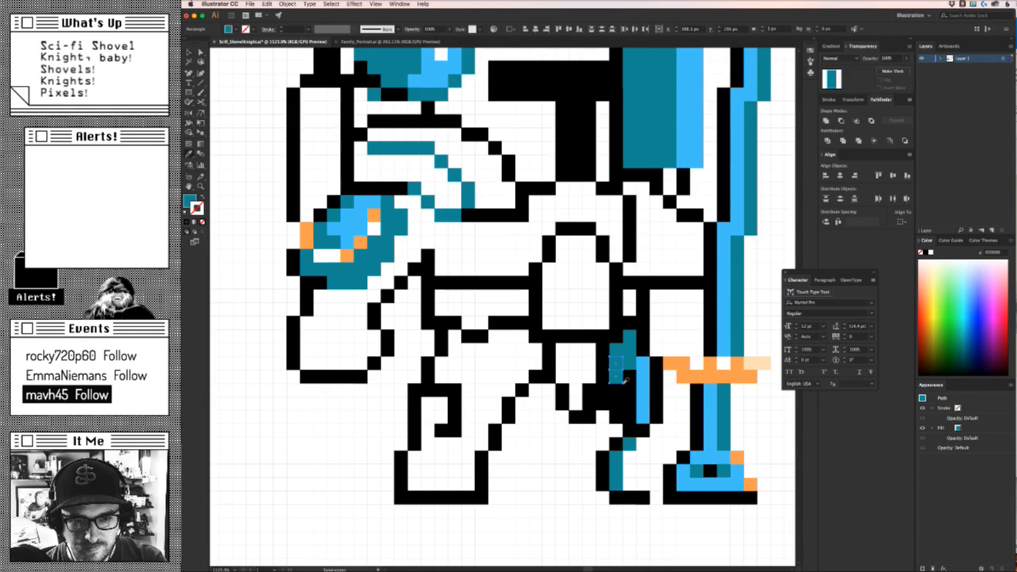
{"action": "left_click", "coordinate": [631, 386]}
{"action": "key", "text": "v"}
{"action": "left_click", "coordinate": [662, 310]}
Delete the black pixel above the front knee square, raise the square's top edge one pixel and extend its left side upward.
{"action": "key", "text": "z"}
{"action": "left_click_drag", "start_coordinate": [734, 393], "coordinate": [513, 439]}
{"action": "key", "text": "space"}
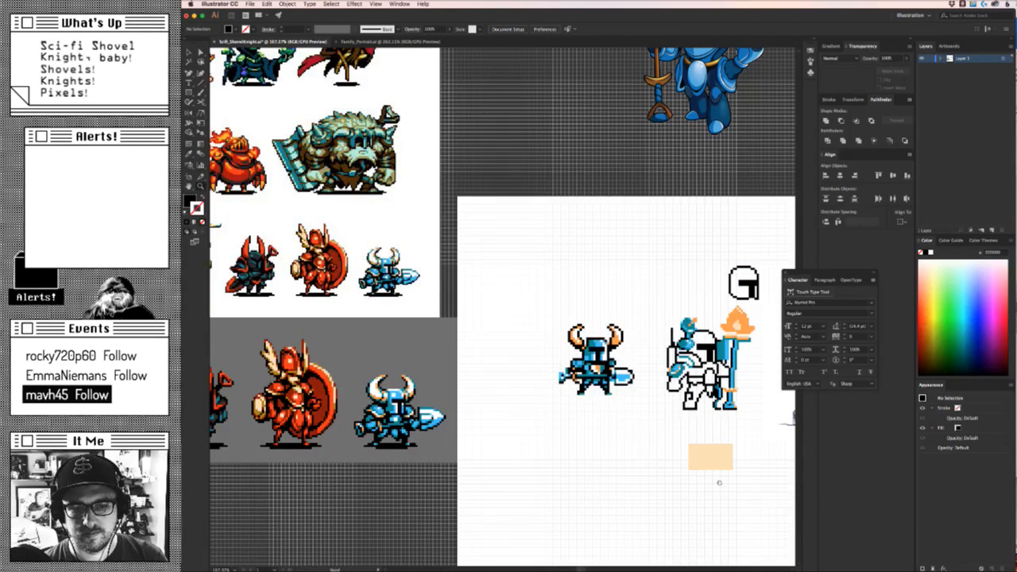
{"action": "left_click_drag", "start_coordinate": [719, 482], "coordinate": [664, 486]}
{"action": "left_click_drag", "start_coordinate": [651, 418], "coordinate": [784, 407]}
{"action": "key", "text": "v"}
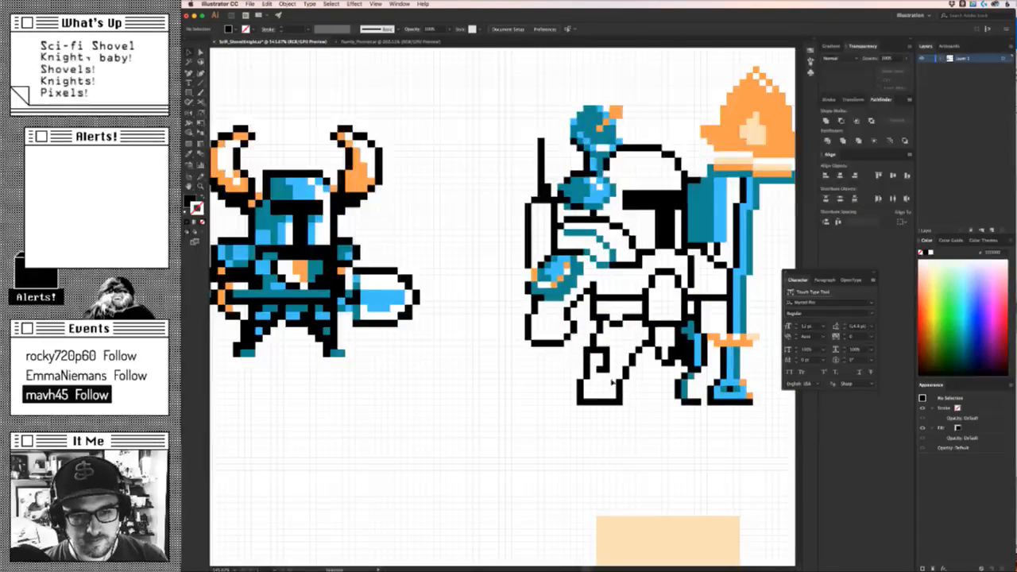
{"action": "left_click_drag", "start_coordinate": [598, 347], "coordinate": [600, 343]}
{"action": "left_click", "coordinate": [590, 340]}
{"action": "key", "text": "Delete"}
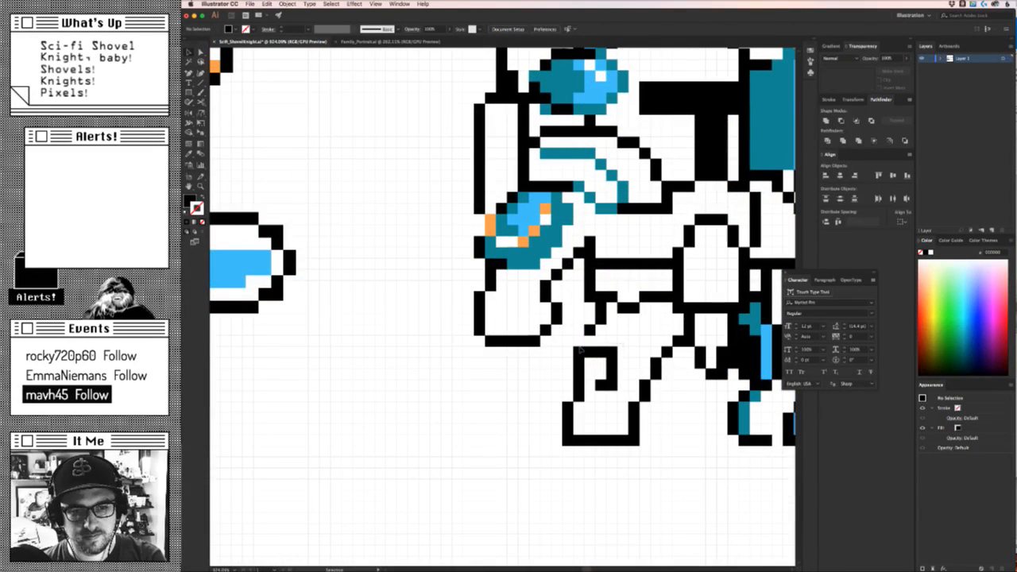
{"action": "left_click", "coordinate": [577, 349]}
{"action": "key", "text": "Up"}
{"action": "left_click", "coordinate": [586, 361]}
{"action": "left_click", "coordinate": [581, 363]}
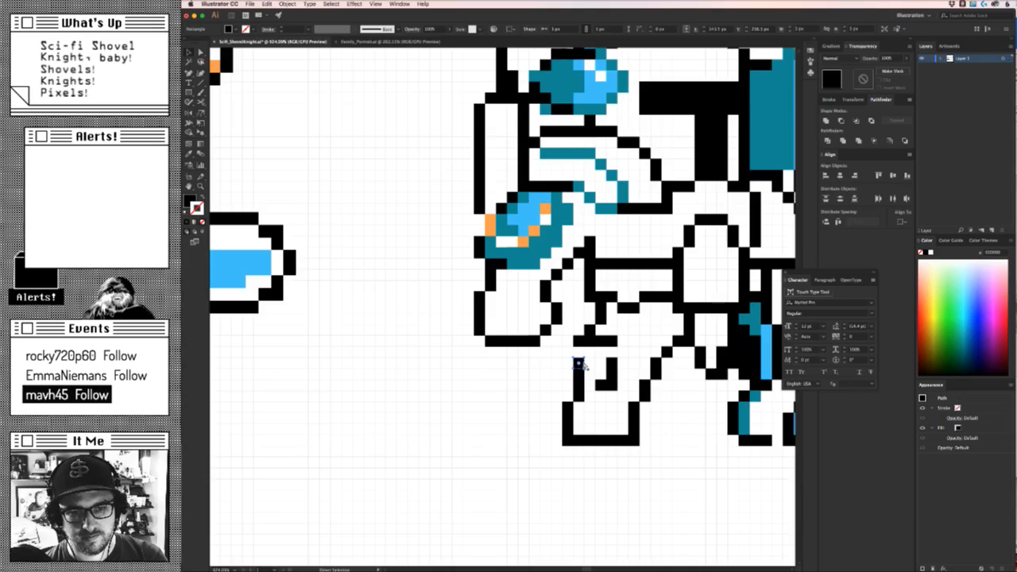
{"action": "key", "text": "alt+Up"}
Move the knee square's inner corner piece one pixel right and add black pixels to close its right side and bottom edge.
{"action": "left_click", "coordinate": [607, 388]}
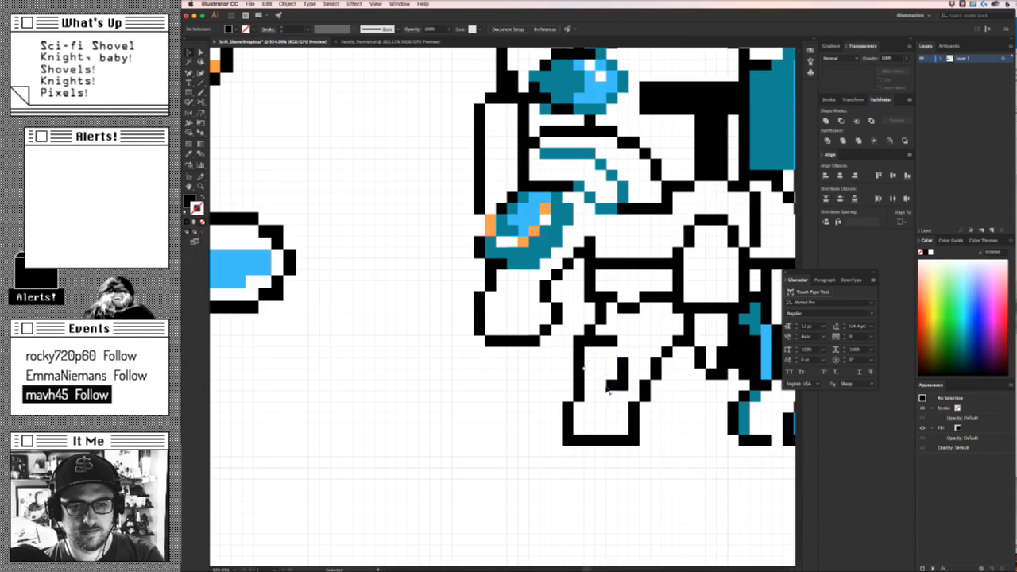
{"action": "left_click", "coordinate": [622, 354]}
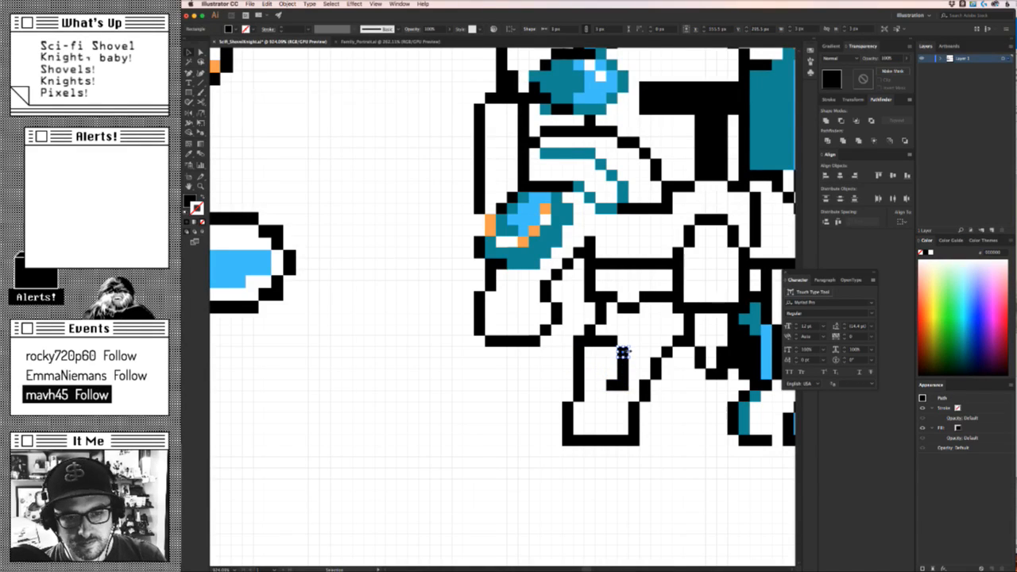
{"action": "left_click", "coordinate": [640, 338]}
{"action": "double_click", "coordinate": [623, 385]}
{"action": "double_click", "coordinate": [609, 403]}
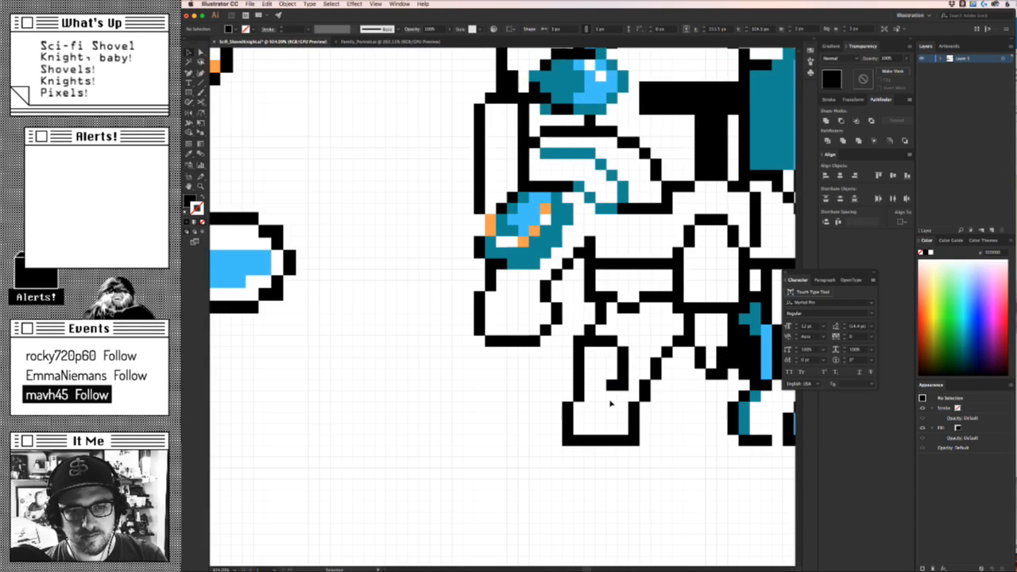
{"action": "left_click_drag", "start_coordinate": [623, 385], "coordinate": [600, 386]}
{"action": "left_click", "coordinate": [600, 396]}
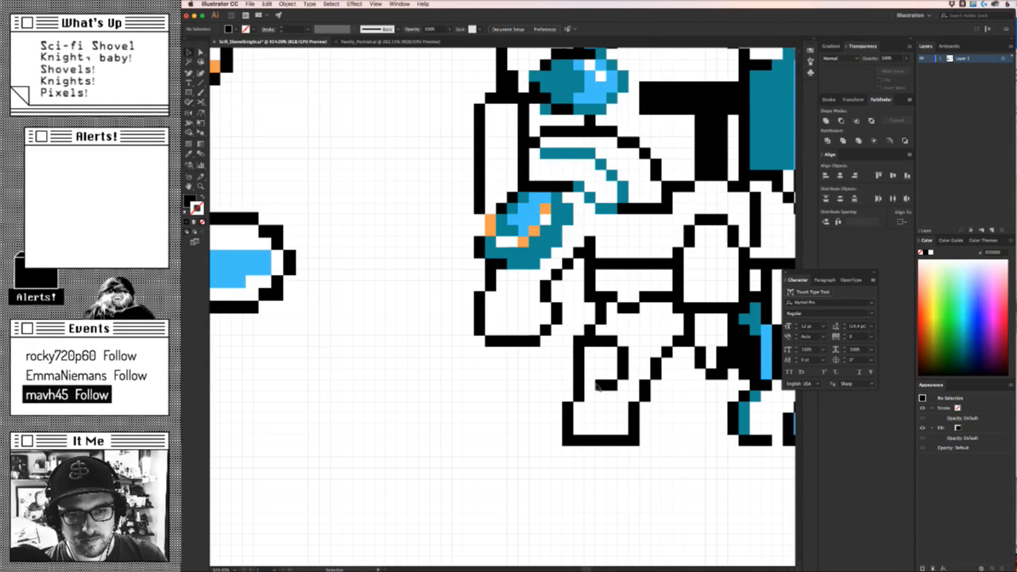
Try moving the whole front knee square one pixel up and one pixel right.
{"action": "scroll", "coordinate": [588, 385], "scroll_direction": "down", "scroll_amount": 10}
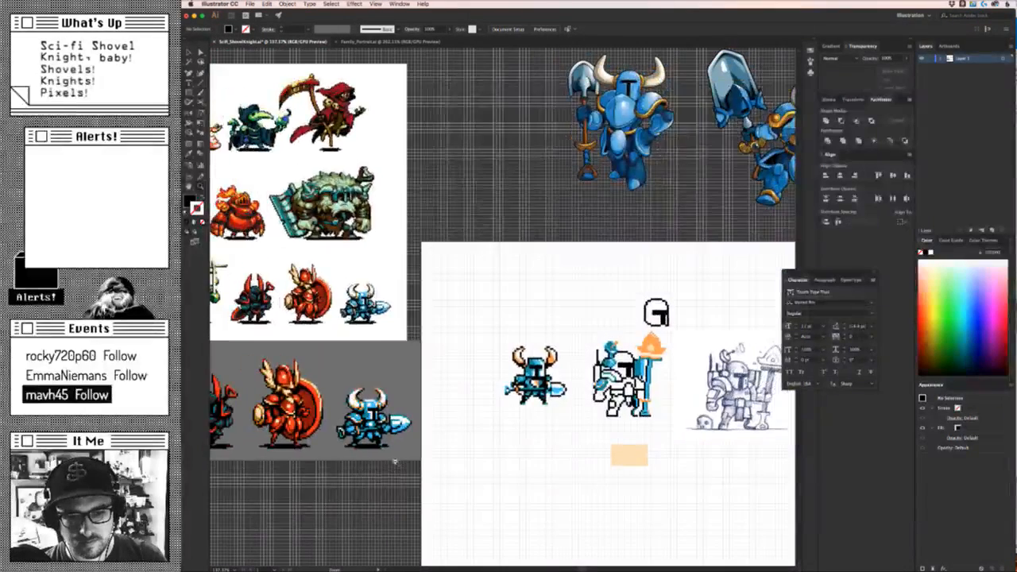
{"action": "scroll", "coordinate": [588, 389], "scroll_direction": "up", "scroll_amount": 10}
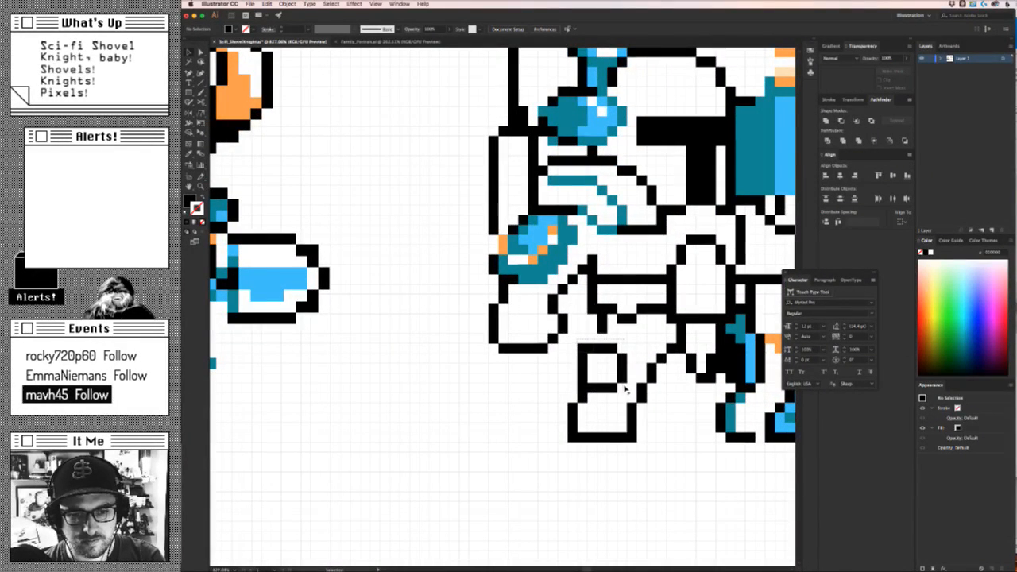
{"action": "key", "text": "Up"}
{"action": "left_click", "coordinate": [609, 397]}
{"action": "left_click_drag", "start_coordinate": [624, 388], "coordinate": [575, 336]}
{"action": "key", "text": "Right"}
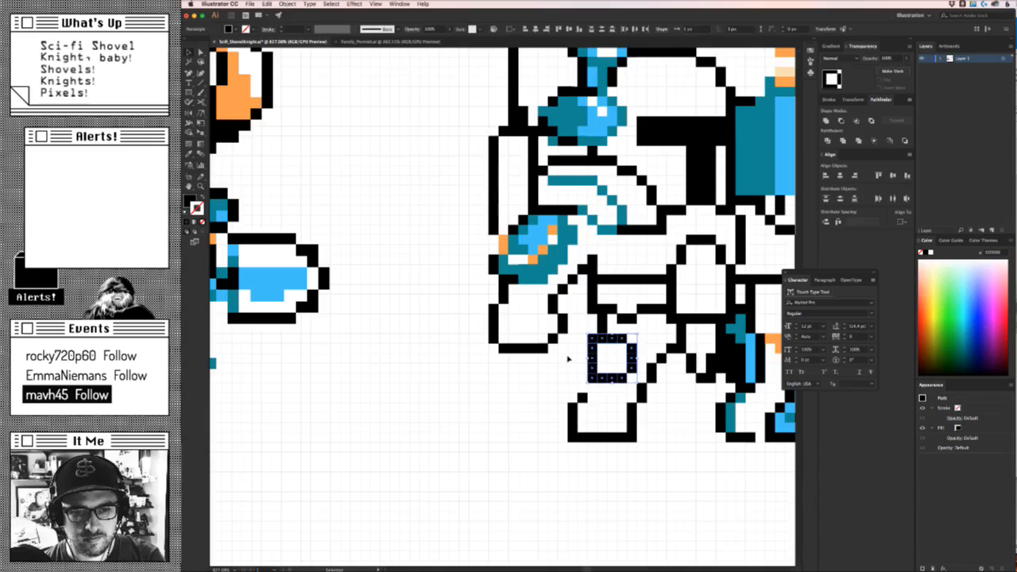
{"action": "left_click", "coordinate": [582, 384]}
{"action": "key", "text": "super+z"}
{"action": "key", "text": "super+z"}
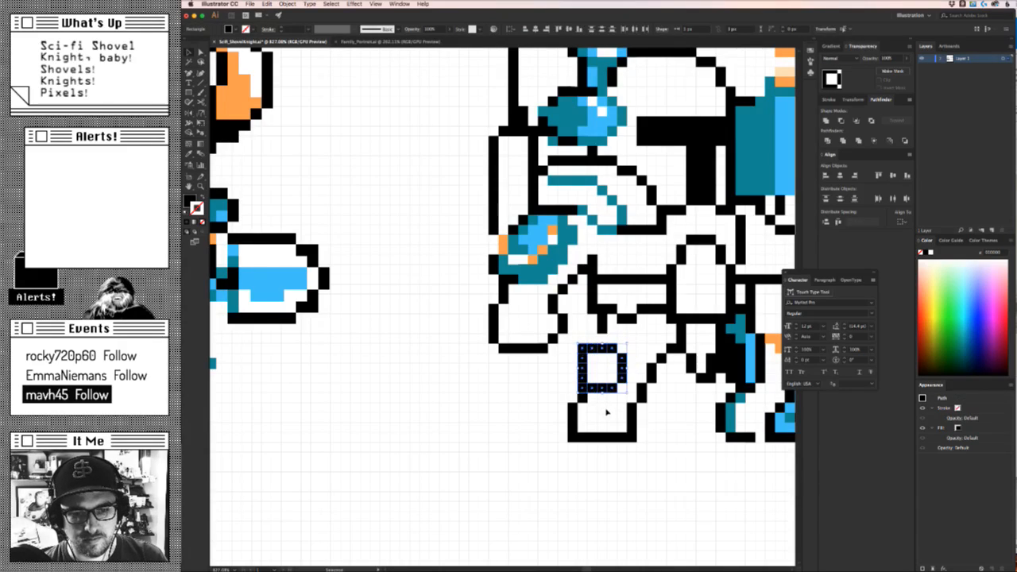
{"action": "left_click", "coordinate": [607, 412]}
{"action": "left_click_drag", "start_coordinate": [609, 413], "coordinate": [454, 436]}
{"action": "key", "text": "super+z"}
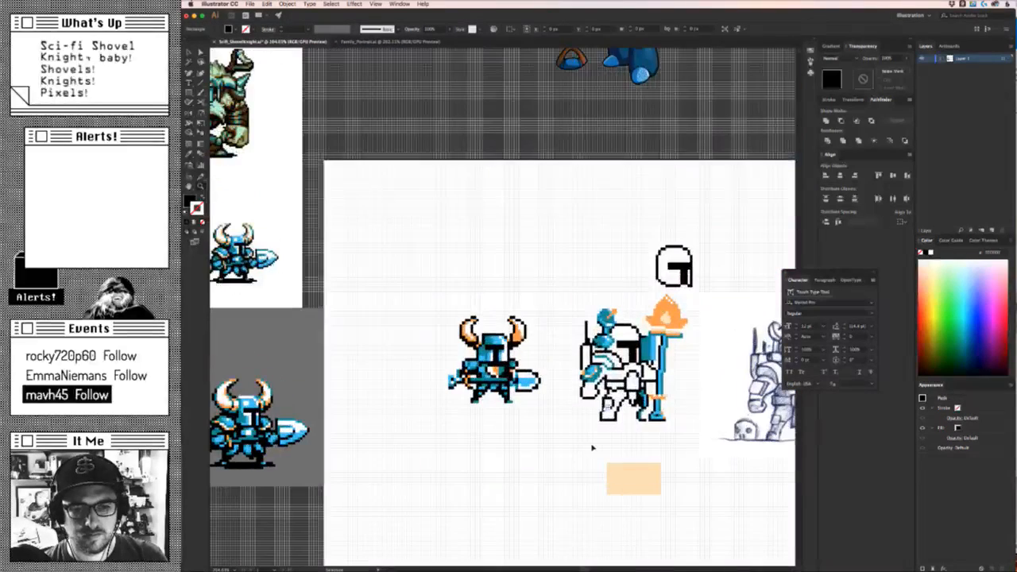
{"action": "key", "text": "super+z"}
{"action": "left_click", "coordinate": [644, 443]}
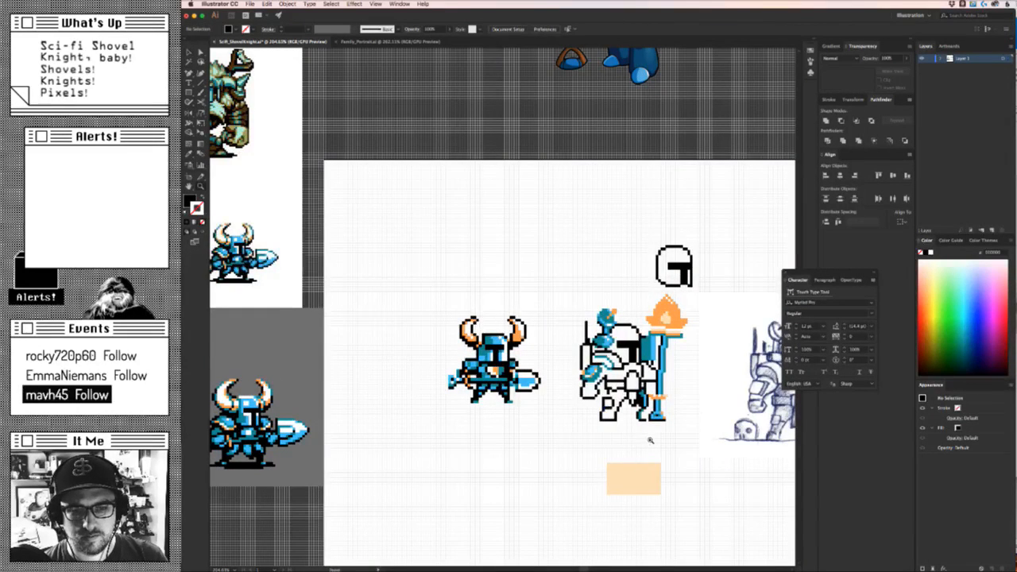
Rework the black pixels along the lower outline of the hanging cloth between the legs so it tapers to a point.
{"action": "left_click_drag", "start_coordinate": [636, 432], "coordinate": [615, 410]}
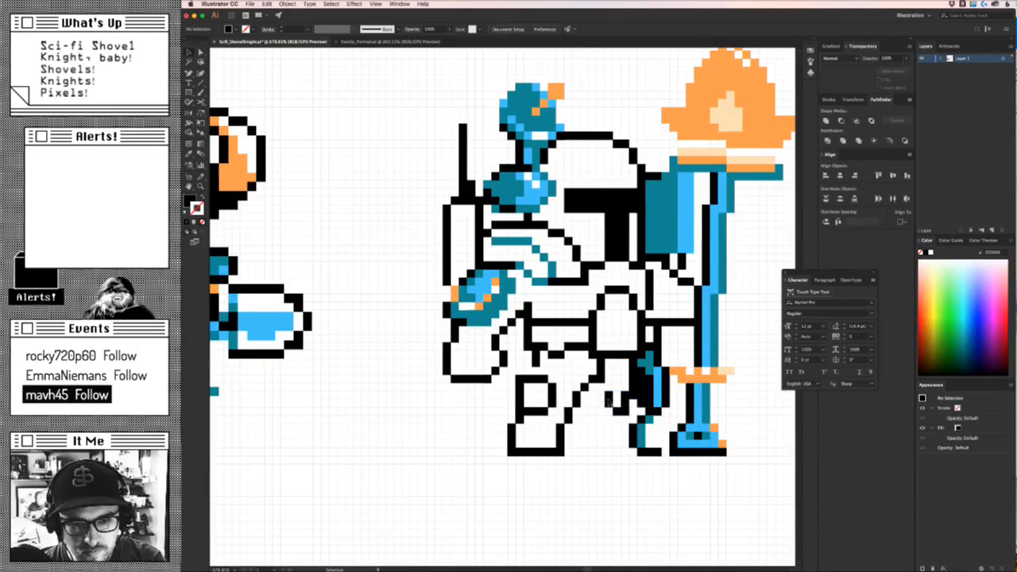
{"action": "left_click", "coordinate": [615, 393]}
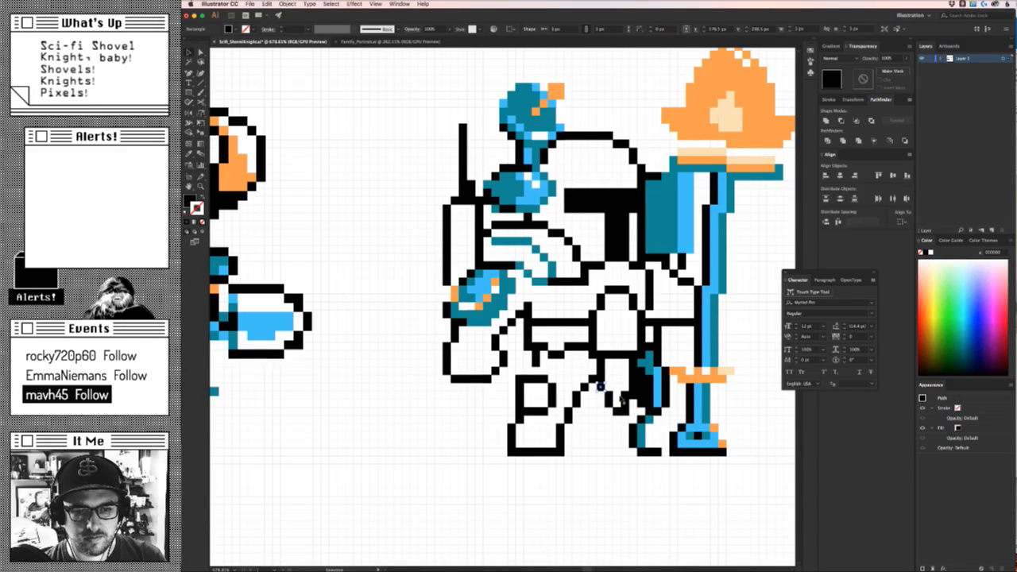
{"action": "left_click", "coordinate": [593, 443]}
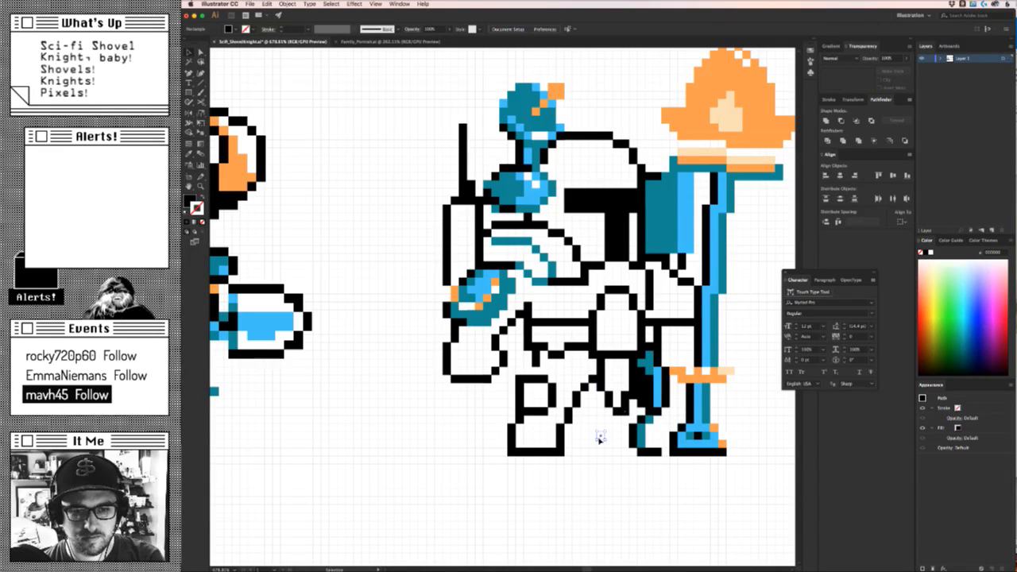
{"action": "left_click_drag", "start_coordinate": [608, 453], "coordinate": [524, 459]}
{"action": "key", "text": "z"}
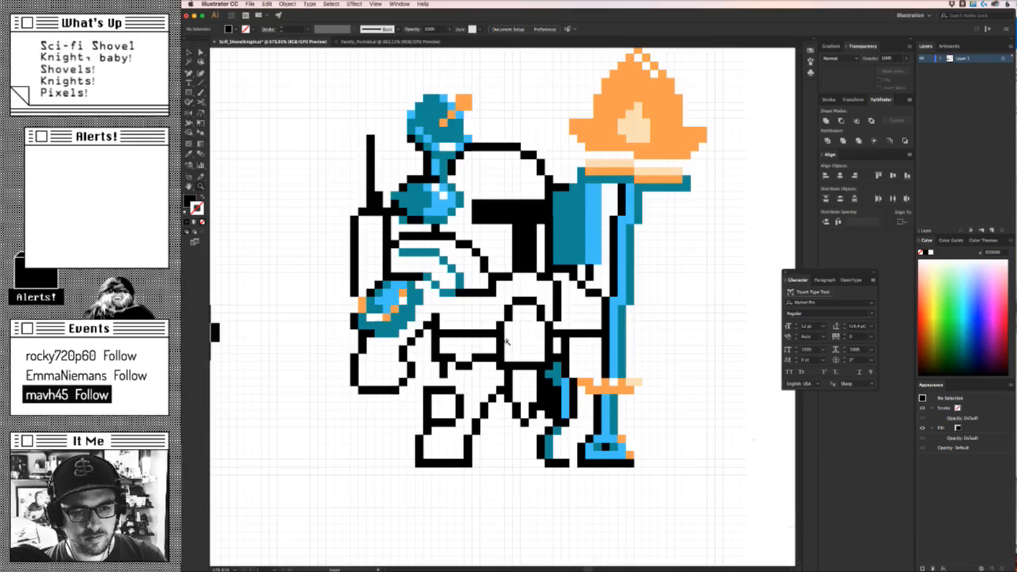
{"action": "left_click_drag", "start_coordinate": [509, 341], "coordinate": [416, 371]}
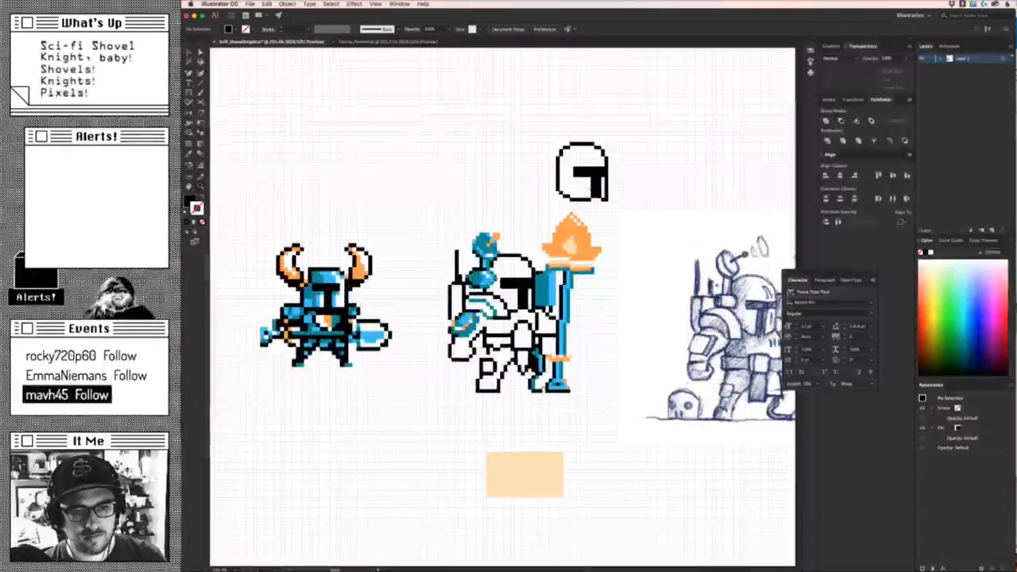
{"action": "left_click_drag", "start_coordinate": [515, 359], "coordinate": [517, 411]}
{"action": "key", "text": "z"}
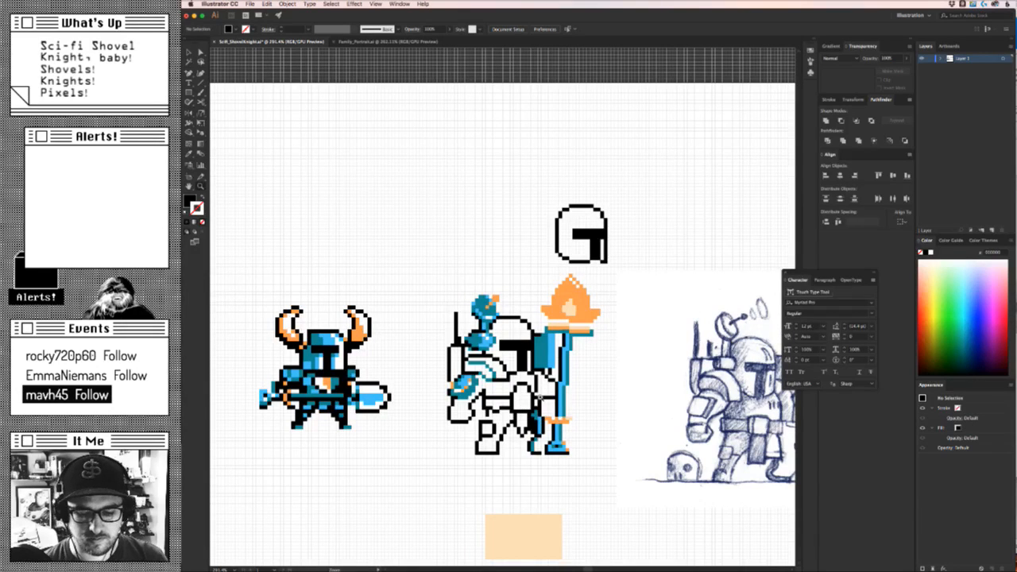
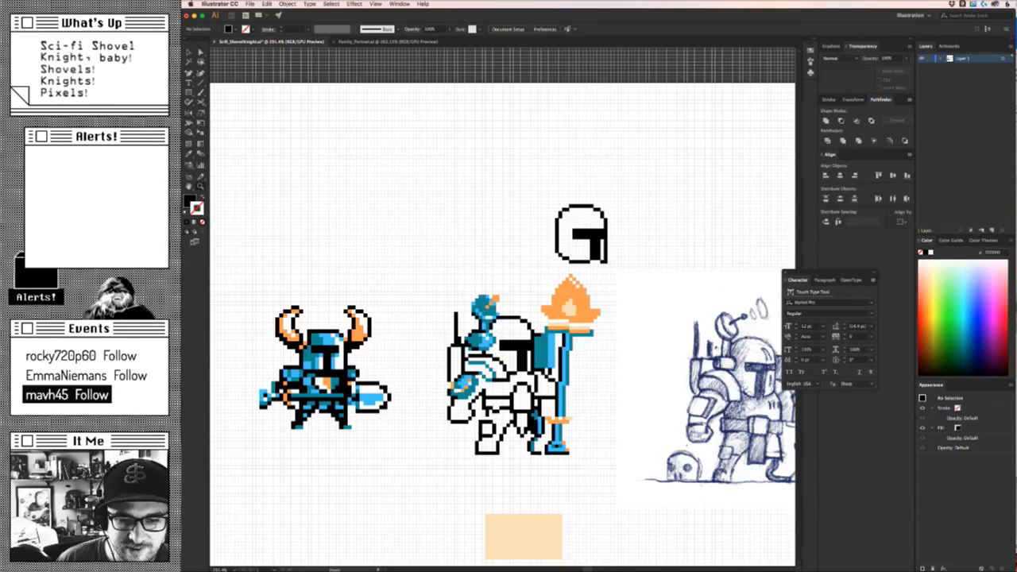
{"action": "mouse_move", "coordinate": [555, 418]}
{"action": "left_mouse_down"}
{"action": "mouse_move", "coordinate": [540, 414]}
{"action": "mouse_move", "coordinate": [572, 416]}
{"action": "left_mouse_up"}
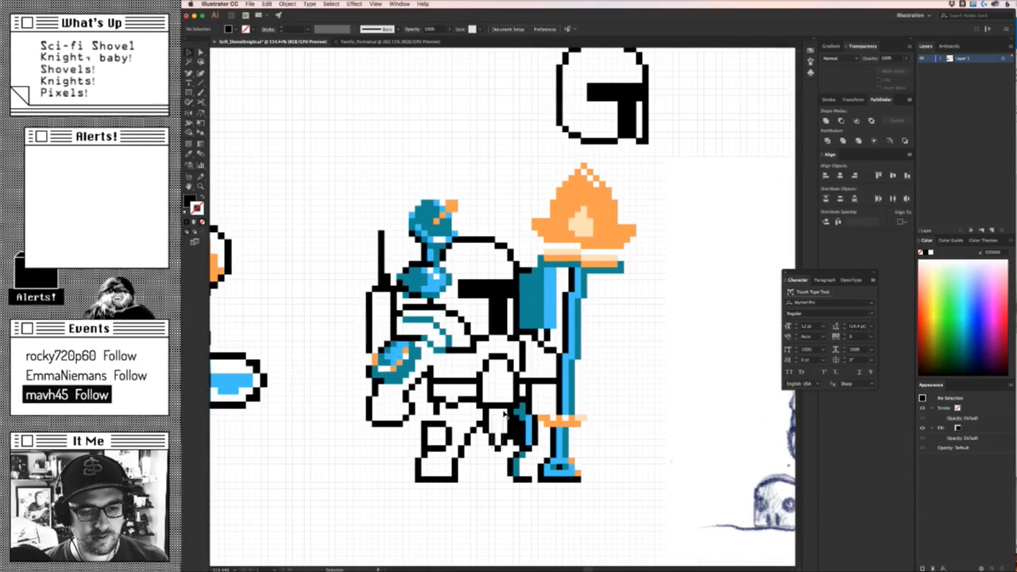
Recolor the black outline pixels of the hanging cloth between the legs light blue.
{"action": "left_click", "coordinate": [491, 442]}
{"action": "left_click_drag", "start_coordinate": [485, 447], "coordinate": [524, 383]}
{"action": "key", "text": "super+z"}
{"action": "left_click", "coordinate": [486, 456]}
{"action": "left_click", "coordinate": [551, 427]}
{"action": "key", "text": "v"}
{"action": "key", "text": "super+shift+a"}
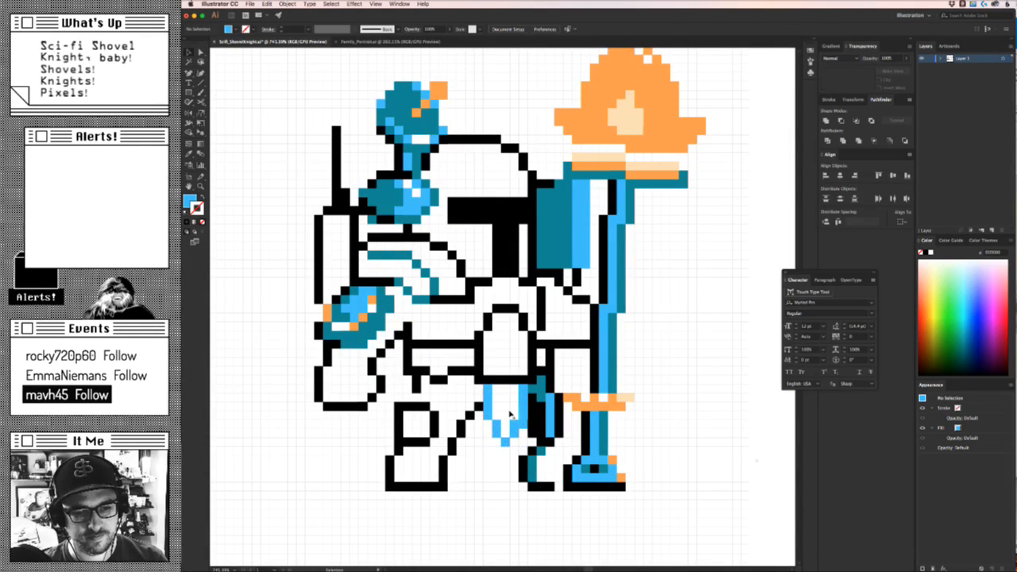
Recolor the lower pixel on the hanging cloth's right edge black to match the rear leg.
{"action": "left_click", "coordinate": [524, 424]}
{"action": "key", "text": "o"}
{"action": "key", "text": "i"}
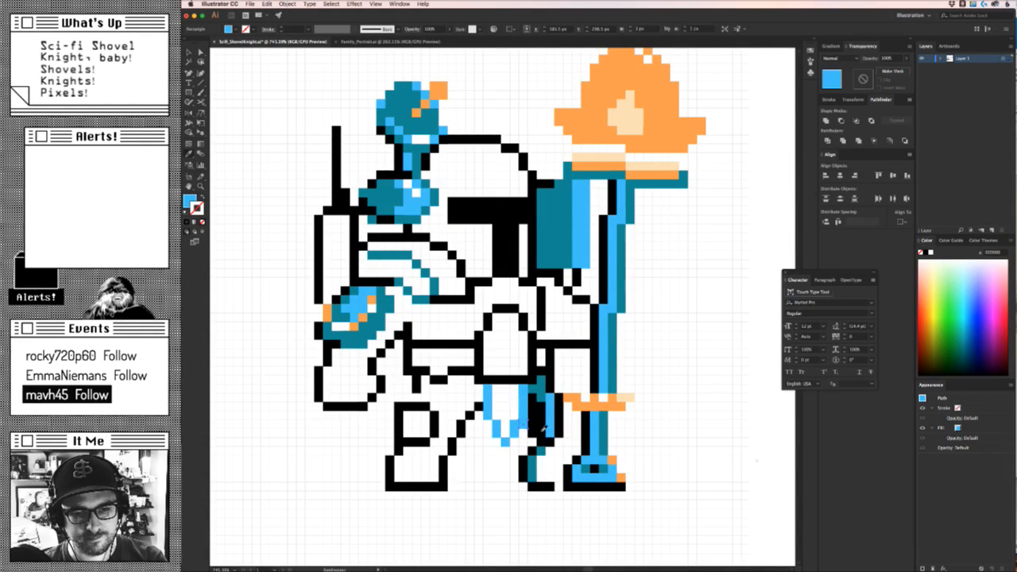
{"action": "left_click", "coordinate": [543, 429]}
{"action": "key", "text": "v"}
{"action": "left_click", "coordinate": [511, 408]}
Recolor pixels in the middle and at the tip of the hanging cloth teal as shading.
{"action": "key", "text": "z"}
{"action": "mouse_move", "coordinate": [509, 408]}
{"action": "left_mouse_down"}
{"action": "mouse_move", "coordinate": [354, 477]}
{"action": "mouse_move", "coordinate": [516, 417]}
{"action": "left_mouse_up"}
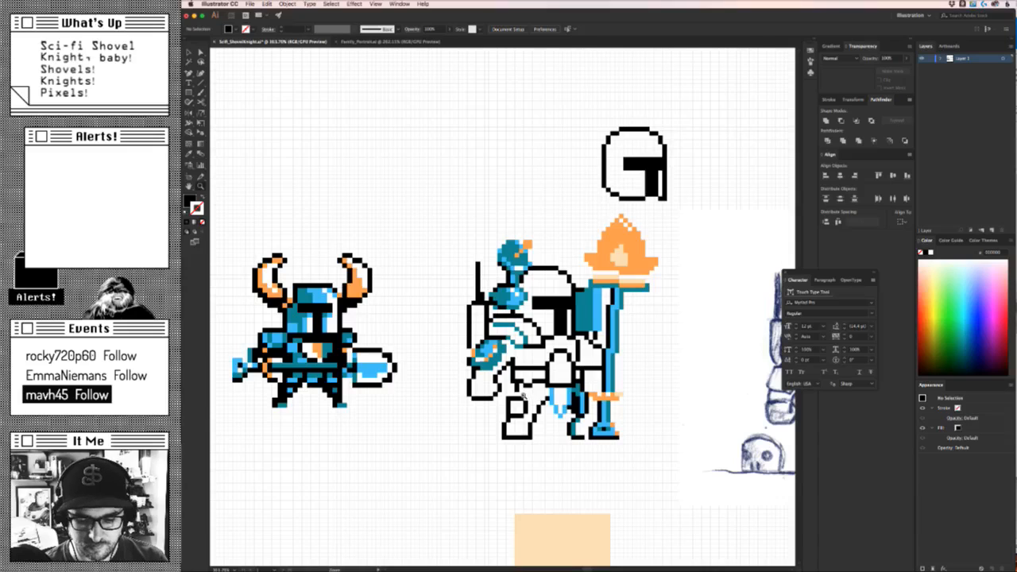
{"action": "left_click_drag", "start_coordinate": [497, 379], "coordinate": [600, 389]}
{"action": "key", "text": "v"}
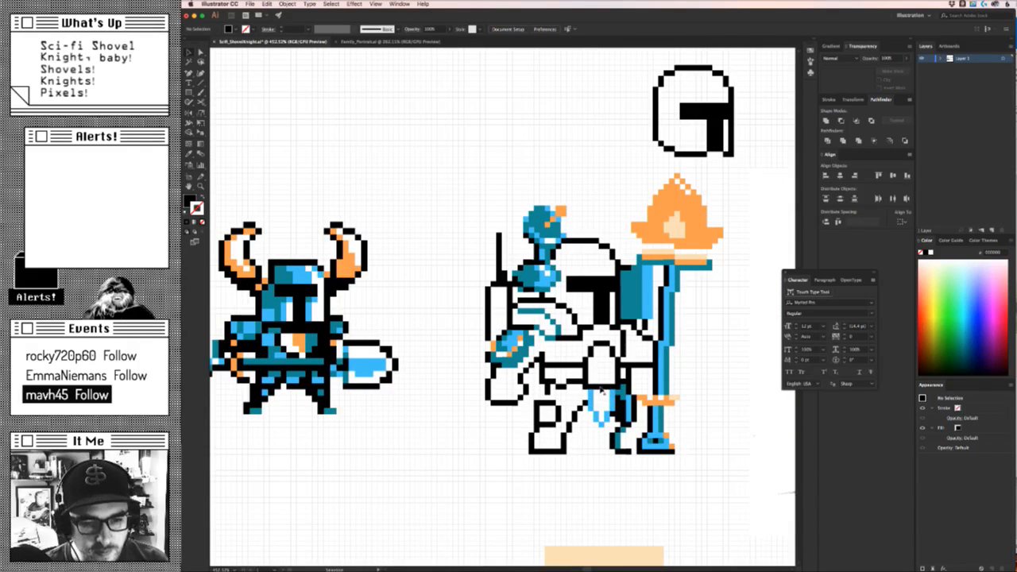
{"action": "left_click", "coordinate": [593, 414]}
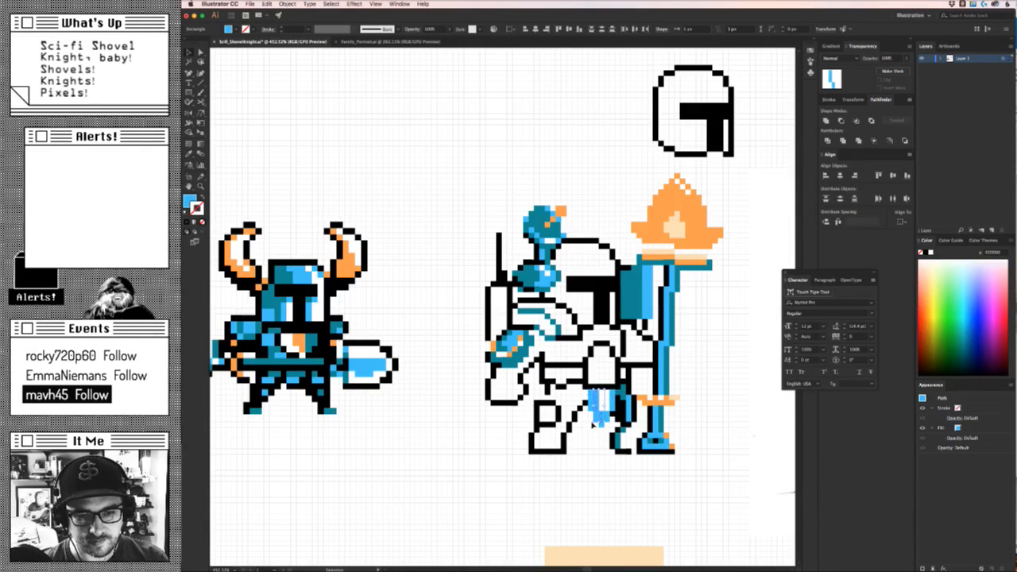
{"action": "key", "text": "i"}
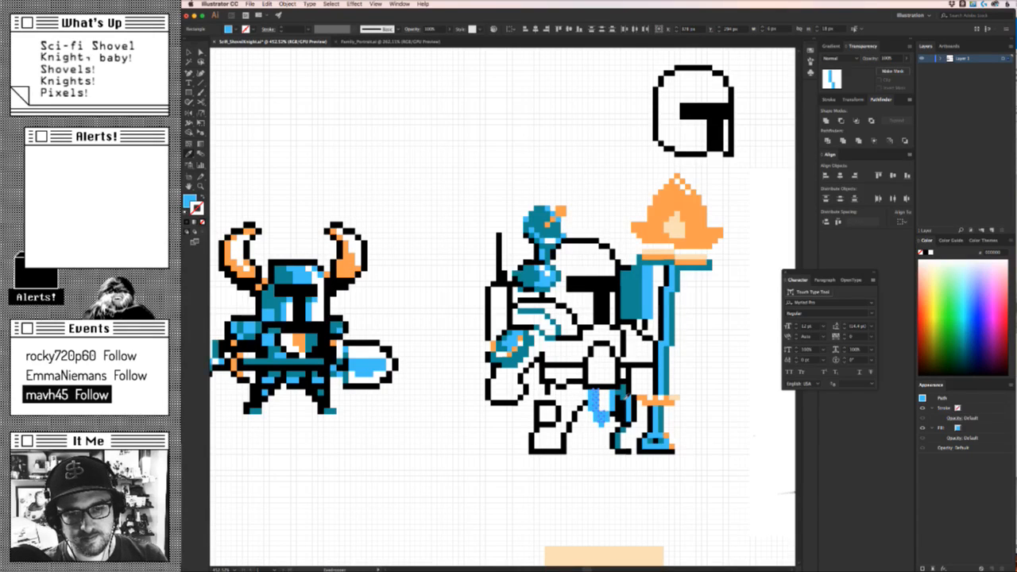
{"action": "left_click", "coordinate": [627, 396]}
{"action": "key", "text": "v"}
{"action": "left_click", "coordinate": [587, 440]}
{"action": "left_click_drag", "start_coordinate": [586, 439], "coordinate": [611, 425]}
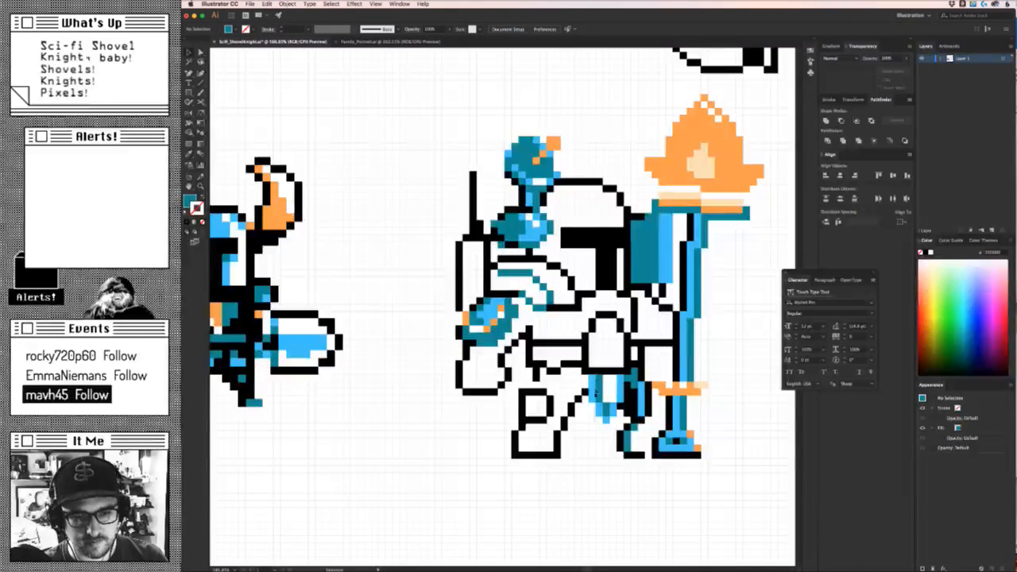
Recolor the hanging cloth's left edge teal and rework its inner pixels so the upper right area is light blue around a short teal fold.
{"action": "left_click", "coordinate": [597, 420]}
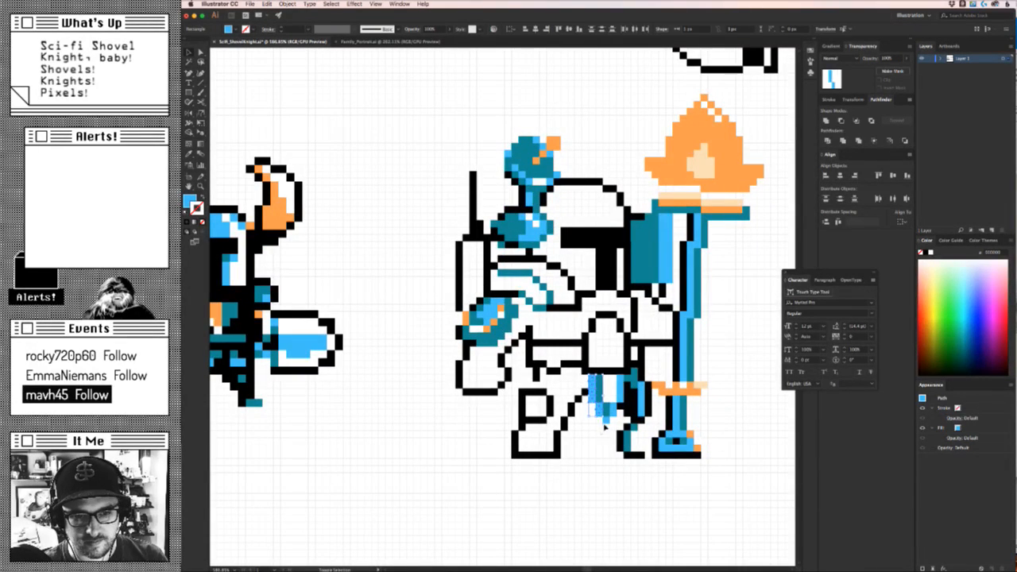
{"action": "key", "text": "i"}
{"action": "left_click", "coordinate": [609, 412]}
{"action": "key", "text": "v"}
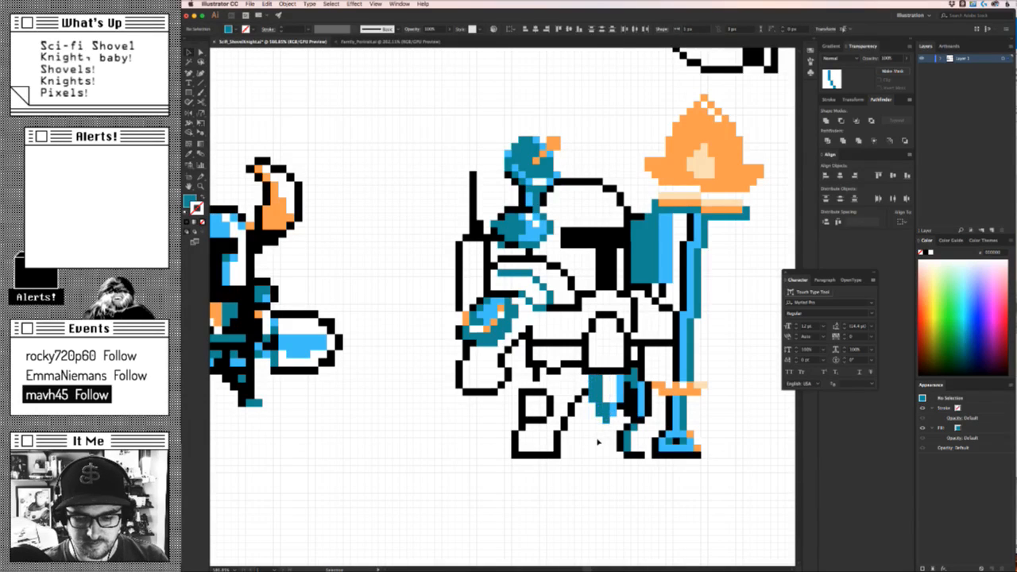
{"action": "key", "text": "super+shift+a"}
{"action": "left_click", "coordinate": [609, 402]}
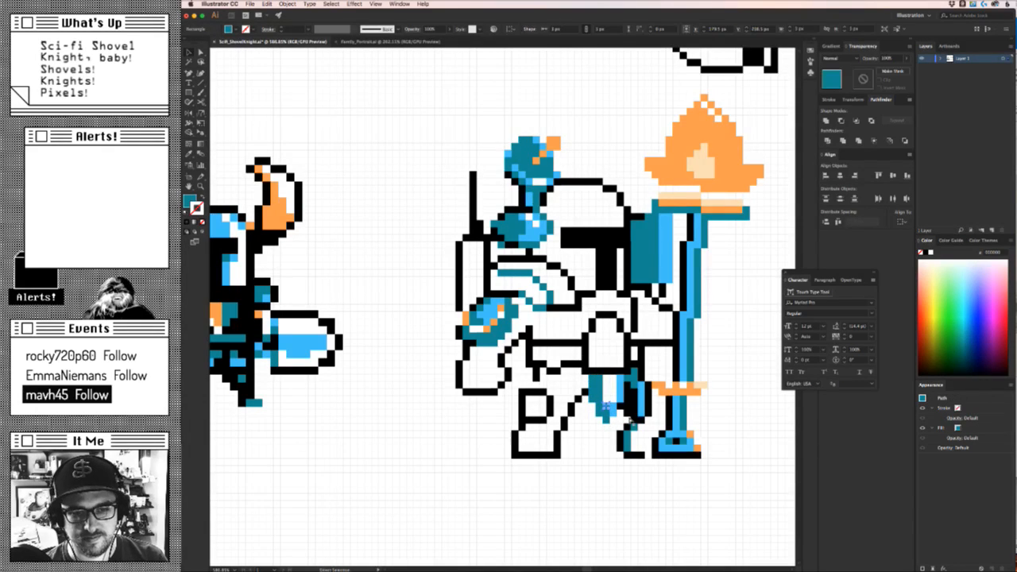
{"action": "key", "text": "super+shift+a"}
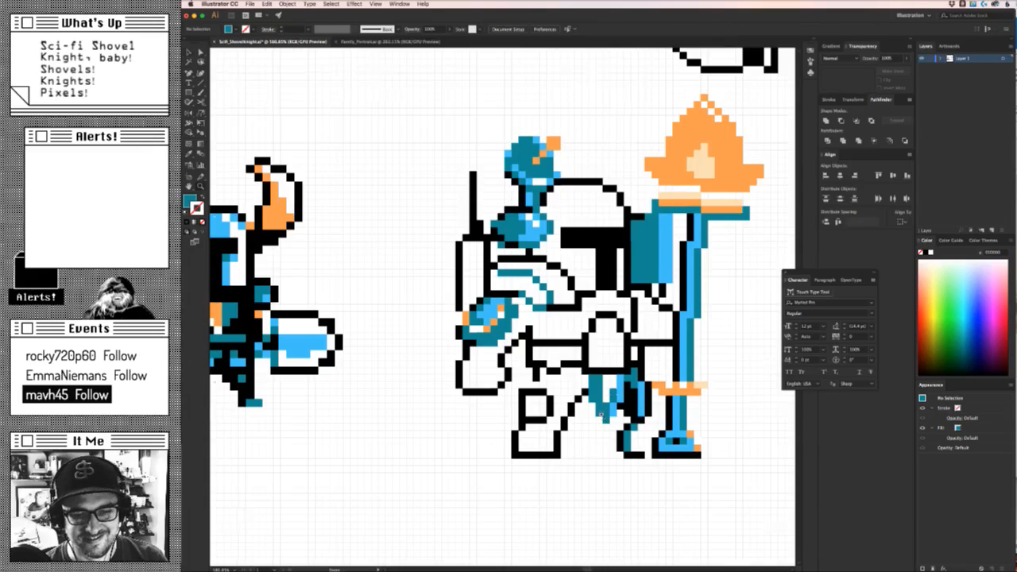
{"action": "scroll", "coordinate": [601, 397], "scroll_direction": "up", "scroll_amount": 3}
{"action": "left_click_drag", "start_coordinate": [641, 343], "coordinate": [610, 375]}
{"action": "key", "text": "super+shift+a"}
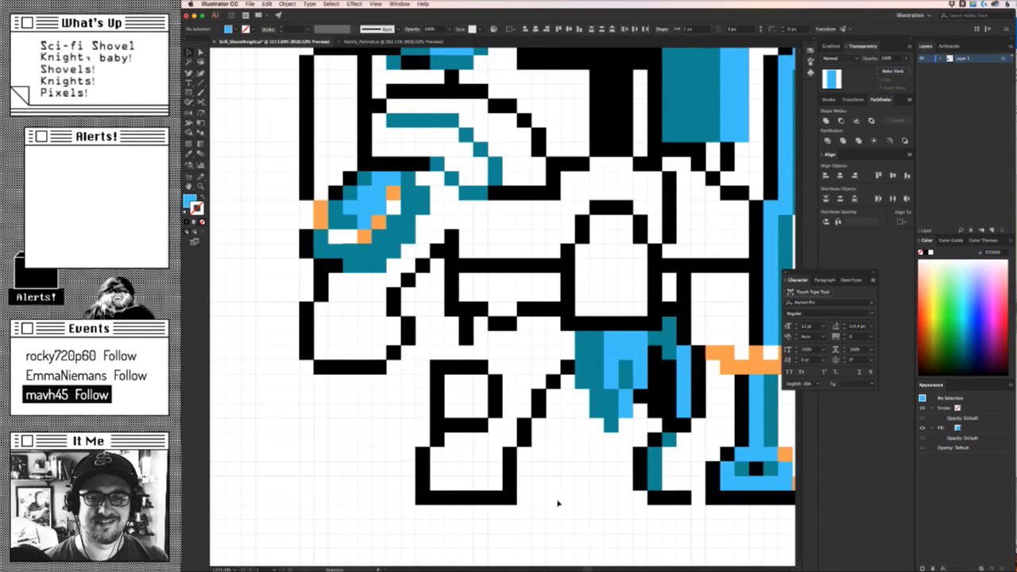
Try shifting the front boot's outline one pixel to the right.
{"action": "scroll", "coordinate": [555, 503], "scroll_direction": "down", "scroll_amount": 5}
{"action": "scroll", "coordinate": [603, 417], "scroll_direction": "right", "scroll_amount": 2}
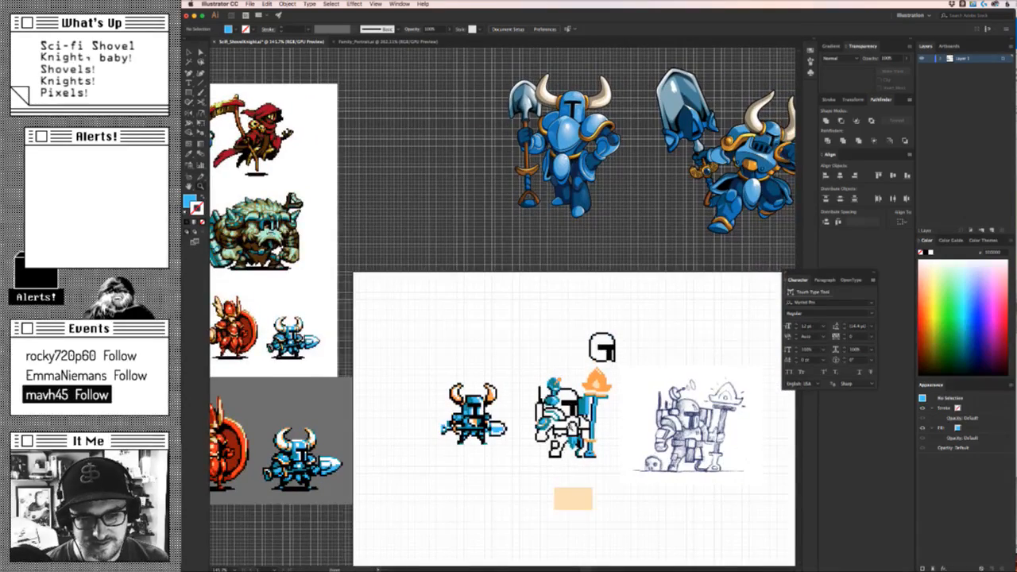
{"action": "scroll", "coordinate": [627, 417], "scroll_direction": "up", "scroll_amount": 4}
{"action": "scroll", "coordinate": [679, 405], "scroll_direction": "down", "scroll_amount": 1}
{"action": "scroll", "coordinate": [679, 406], "scroll_direction": "up", "scroll_amount": 3}
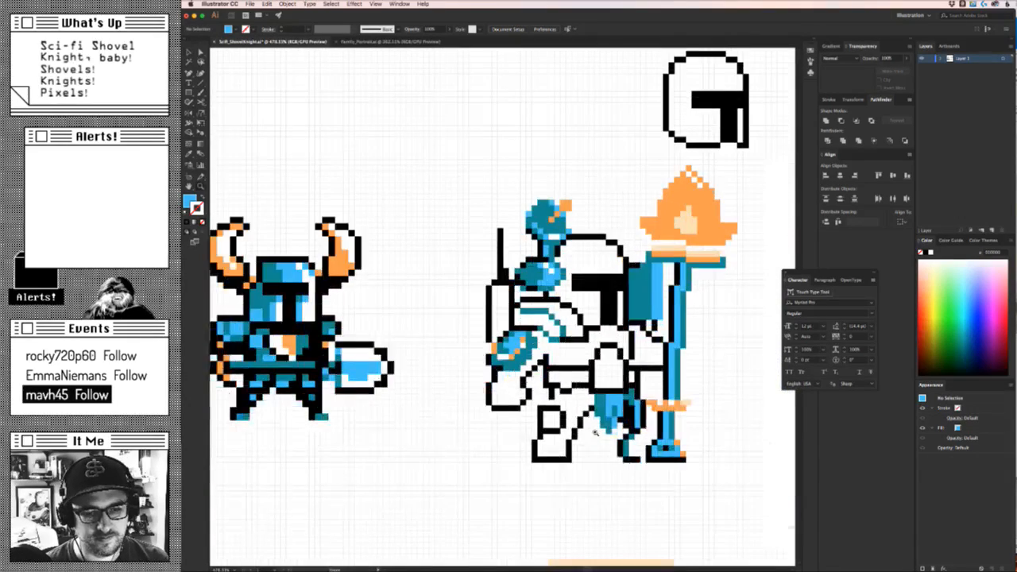
{"action": "left_click", "coordinate": [591, 396]}
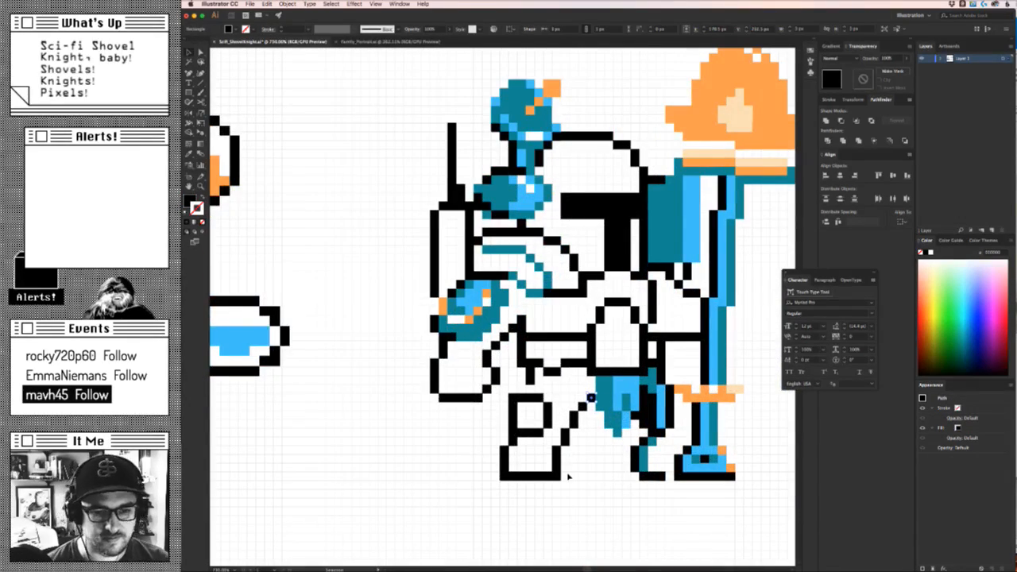
{"action": "left_click", "coordinate": [608, 485]}
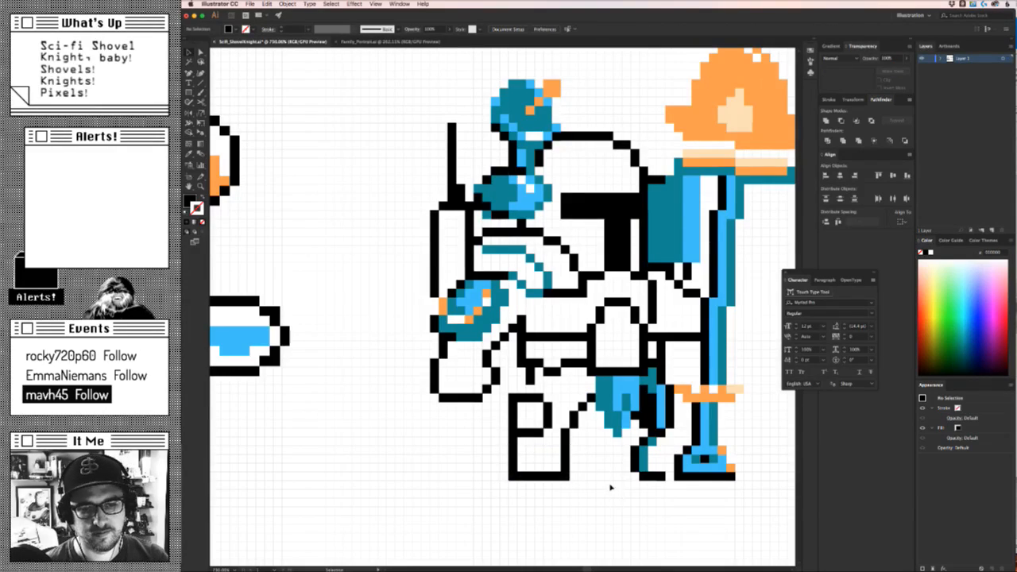
{"action": "scroll", "coordinate": [612, 486], "scroll_direction": "down", "scroll_amount": 5}
{"action": "scroll", "coordinate": [607, 483], "scroll_direction": "up", "scroll_amount": 5}
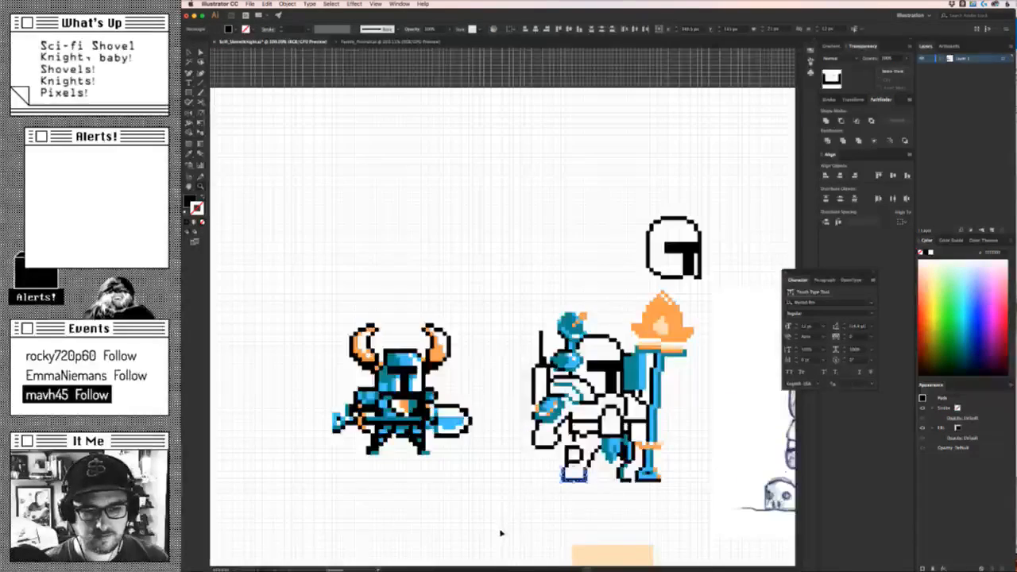
{"action": "left_click", "coordinate": [524, 531]}
{"action": "left_click_drag", "start_coordinate": [567, 518], "coordinate": [539, 521]}
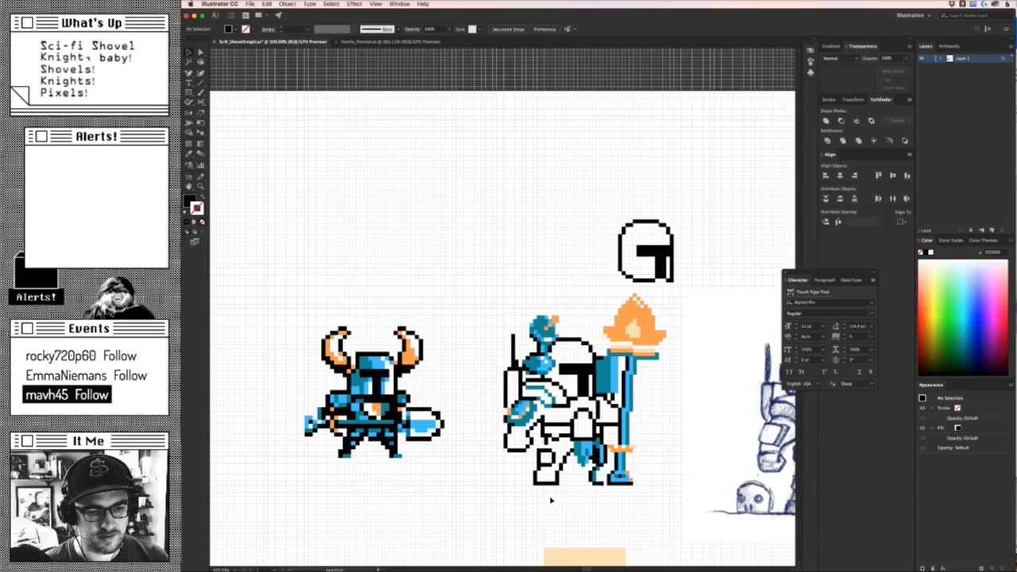
Try recoloring the teal pixels inside the rear boot with the staff's orange.
{"action": "key", "text": "z"}
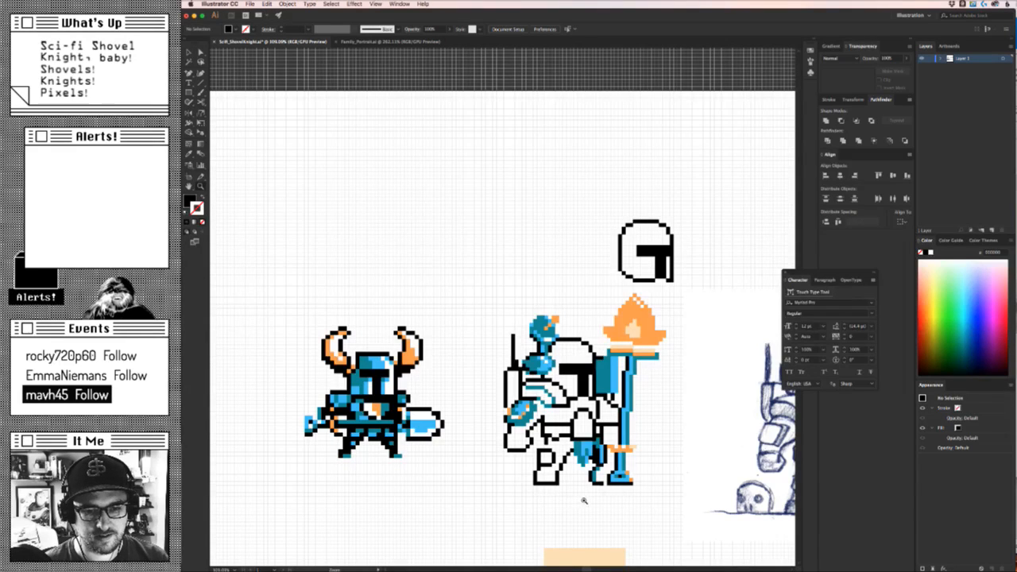
{"action": "left_click", "coordinate": [584, 497]}
{"action": "left_click", "coordinate": [609, 453]}
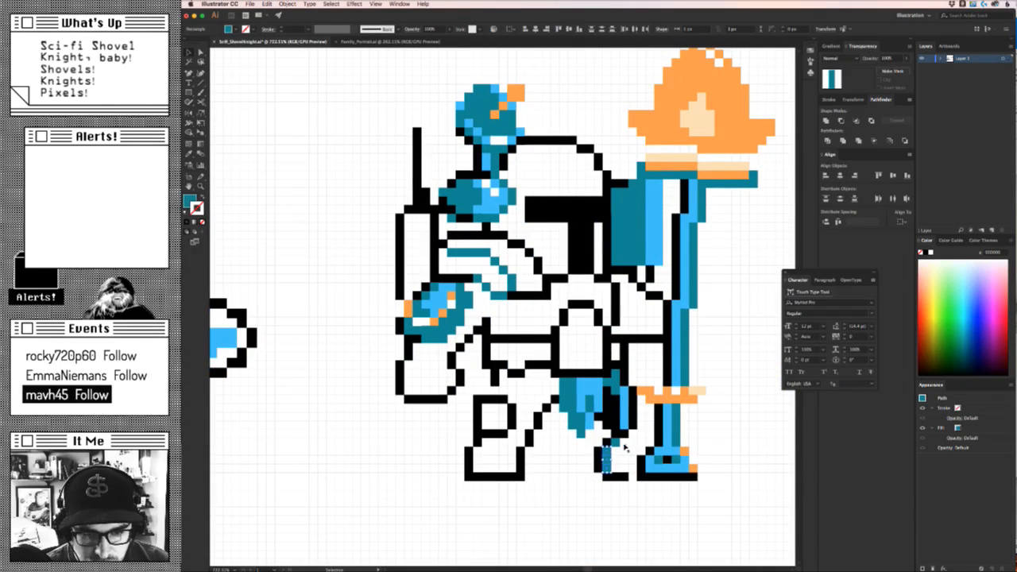
{"action": "left_click", "coordinate": [617, 441], "text": "shift"}
{"action": "key", "text": "i"}
{"action": "left_click", "coordinate": [682, 400]}
{"action": "key", "text": "super+shift+a"}
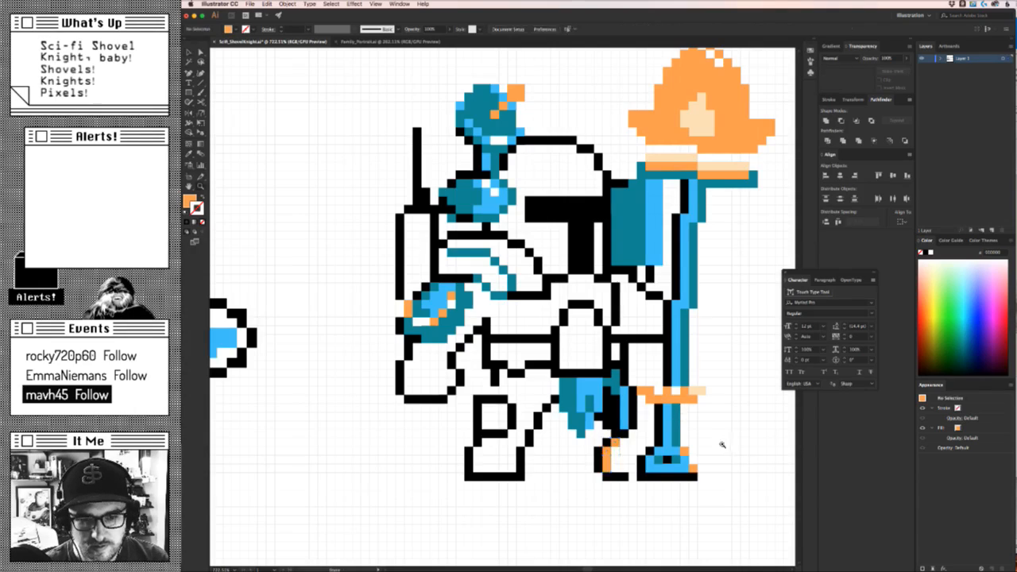
Try nudging the rear boot's orange pixels to the left, outside the boot's outline.
{"action": "key", "text": "z"}
{"action": "mouse_move", "coordinate": [722, 444]}
{"action": "left_mouse_down"}
{"action": "mouse_move", "coordinate": [524, 492]}
{"action": "mouse_move", "coordinate": [730, 449]}
{"action": "left_mouse_up"}
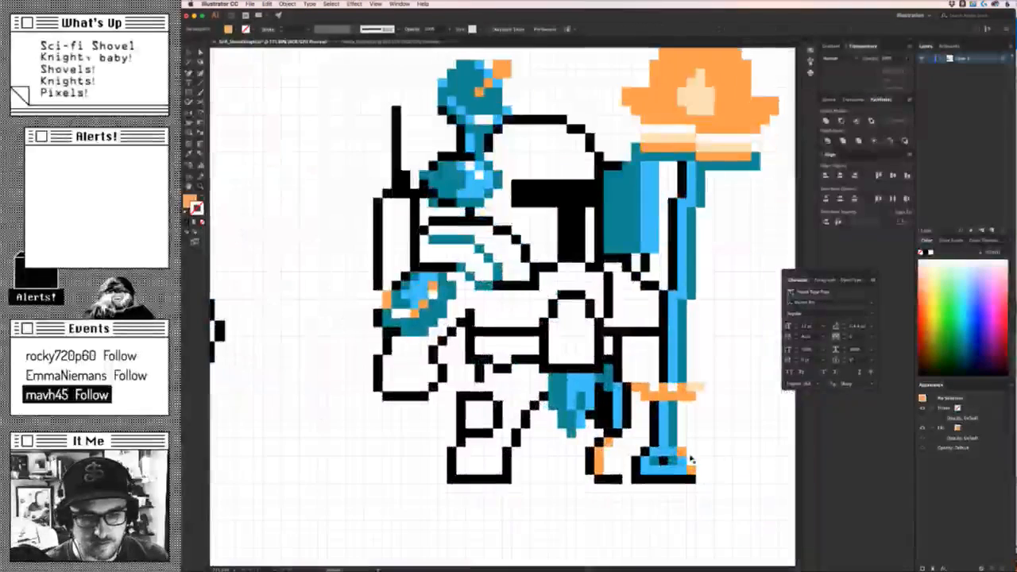
{"action": "key", "text": "super+z"}
{"action": "key", "text": "super+shift+z"}
{"action": "key", "text": "v"}
{"action": "key", "text": "Left"}
{"action": "key", "text": "Left"}
{"action": "key", "text": "Left"}
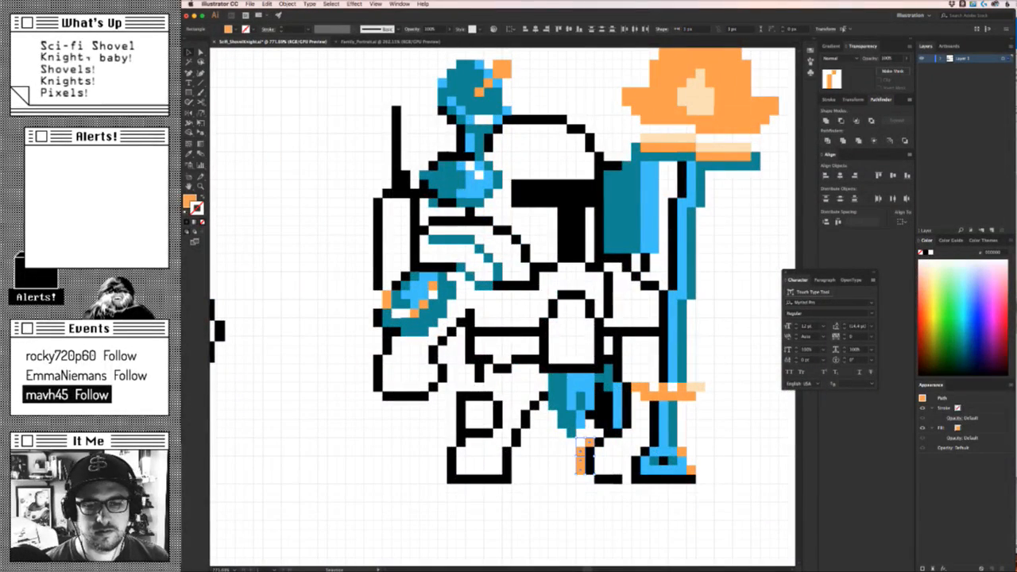
{"action": "key", "text": "Right"}
{"action": "key", "text": "Right"}
{"action": "key", "text": "super+t"}
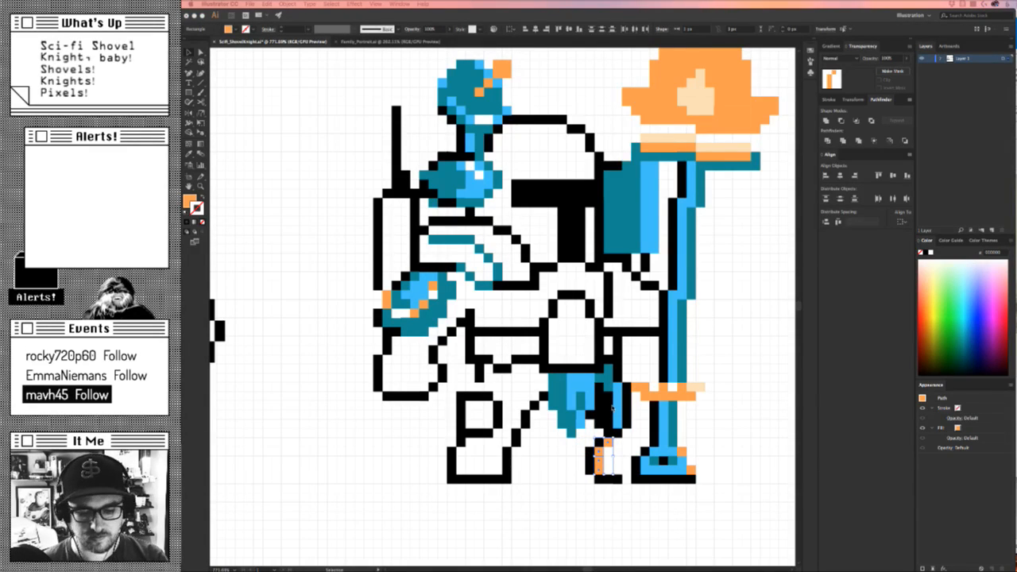
{"action": "key", "text": "super+t"}
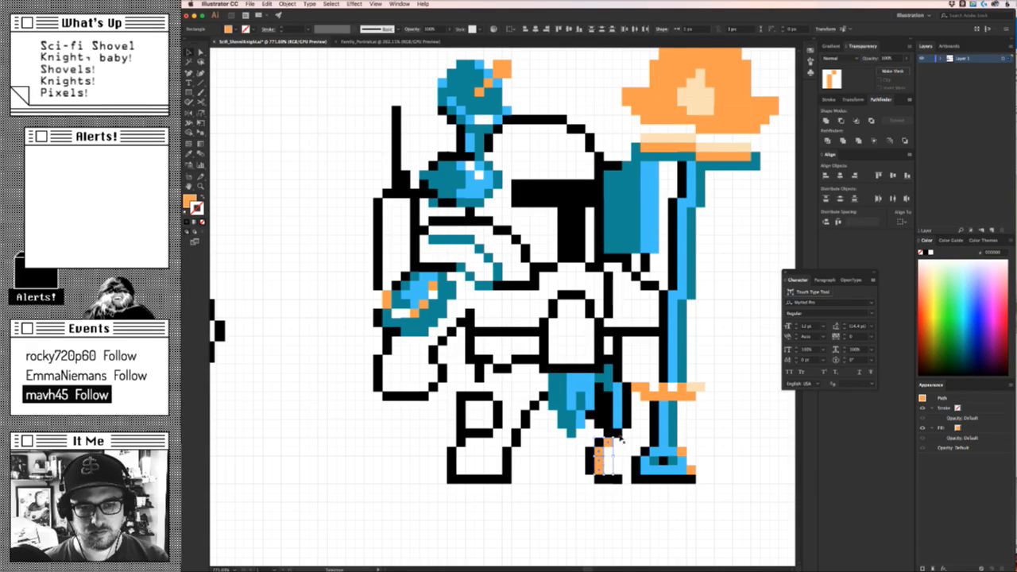
Recolor the orange pixels inside the rear boot black.
{"action": "key", "text": "i"}
{"action": "left_click", "coordinate": [603, 419]}
{"action": "left_click", "coordinate": [579, 480], "text": "super"}
{"action": "key", "text": "z"}
{"action": "left_click_drag", "start_coordinate": [588, 483], "coordinate": [374, 555]}
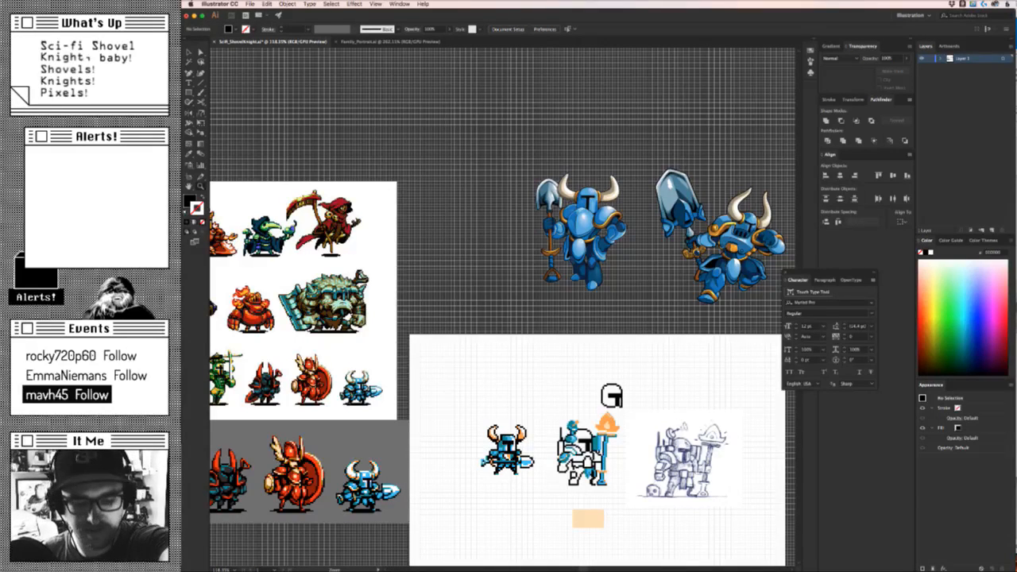
{"action": "key", "text": "super+Tab"}
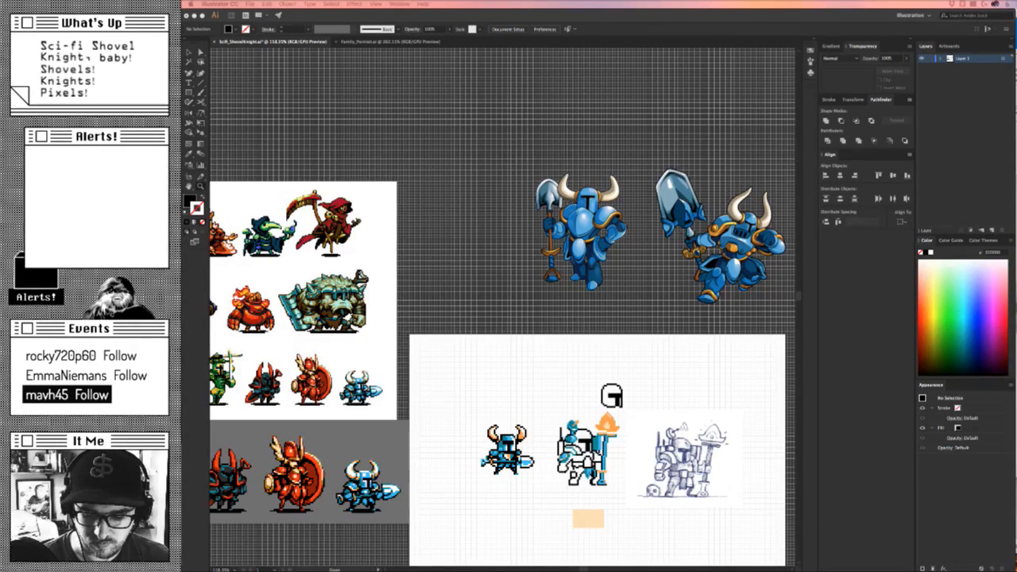
{"action": "left_click", "coordinate": [622, 240]}
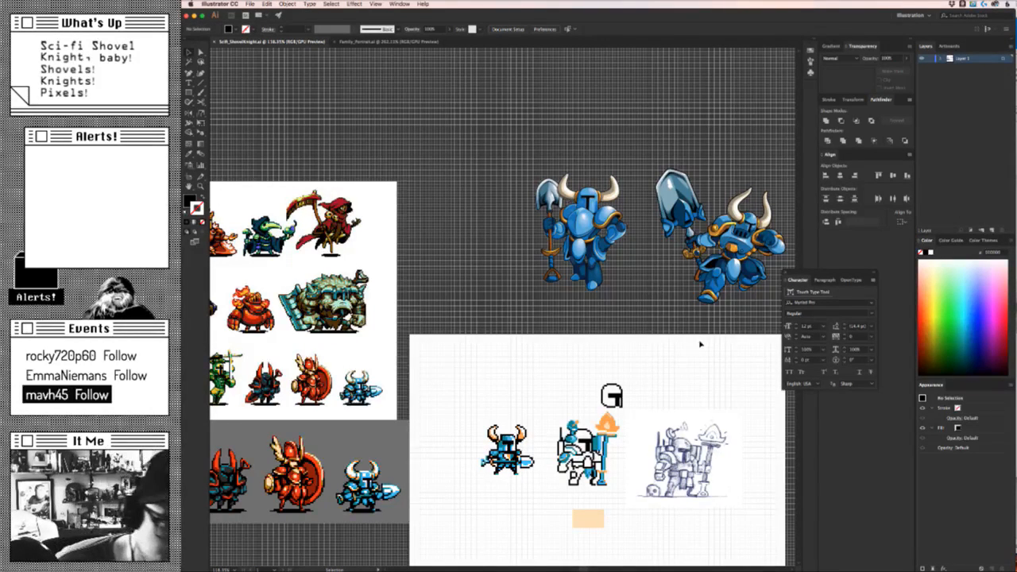
{"action": "scroll", "coordinate": [502, 307], "scroll_direction": "down", "scroll_amount": 3}
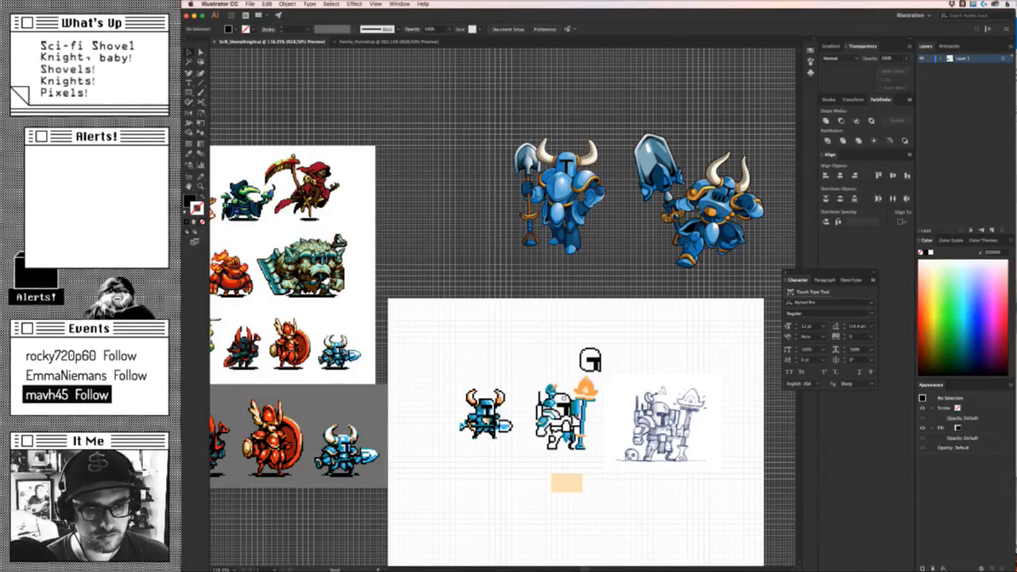
{"action": "scroll", "coordinate": [524, 405], "scroll_direction": "down", "scroll_amount": 2}
{"action": "scroll", "coordinate": [525, 403], "scroll_direction": "up", "scroll_amount": 2}
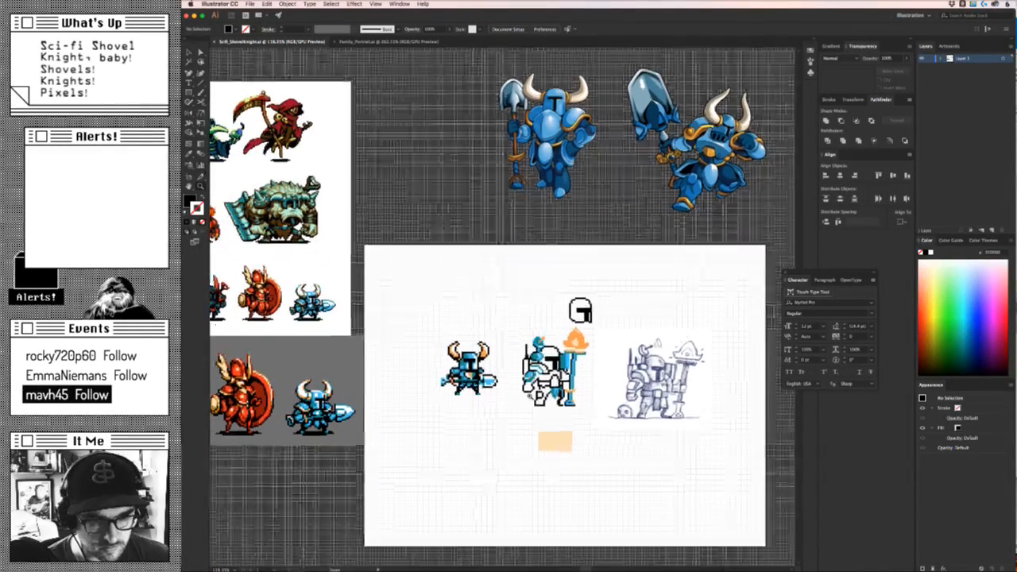
{"action": "scroll", "coordinate": [556, 369], "scroll_direction": "up", "scroll_amount": 6}
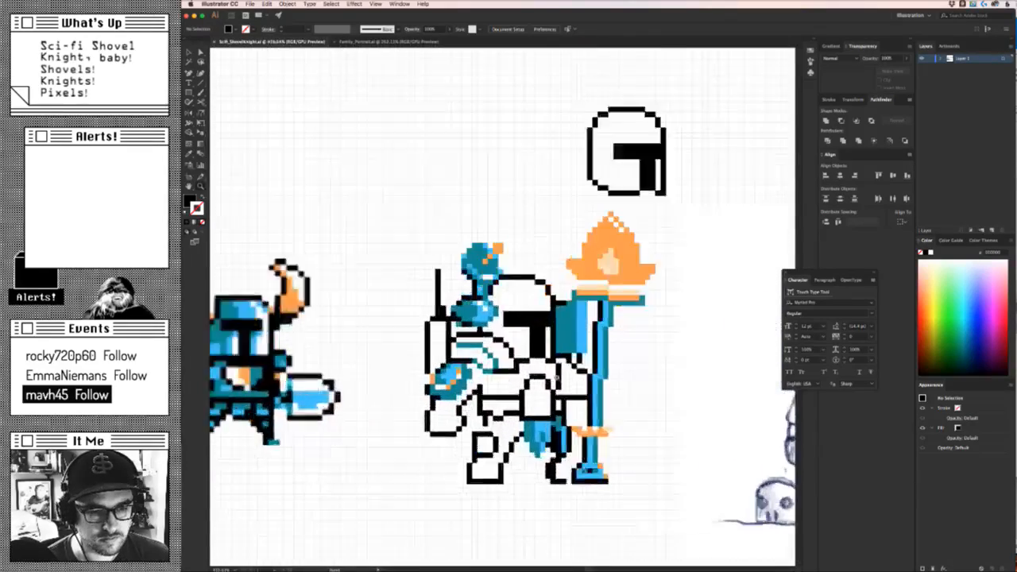
Thicken the backpack's left outline to two pixels by adding a second black vertical strip on its inner side.
{"action": "left_click_drag", "start_coordinate": [383, 272], "coordinate": [403, 355]}
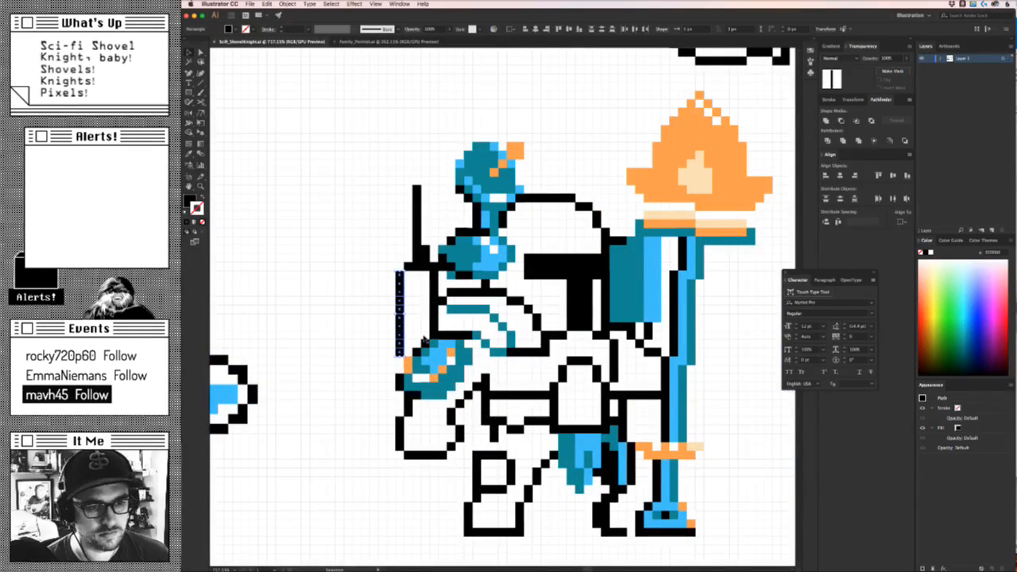
{"action": "scroll", "coordinate": [535, 348], "scroll_direction": "down", "scroll_amount": 6}
{"action": "scroll", "coordinate": [397, 378], "scroll_direction": "up", "scroll_amount": 3}
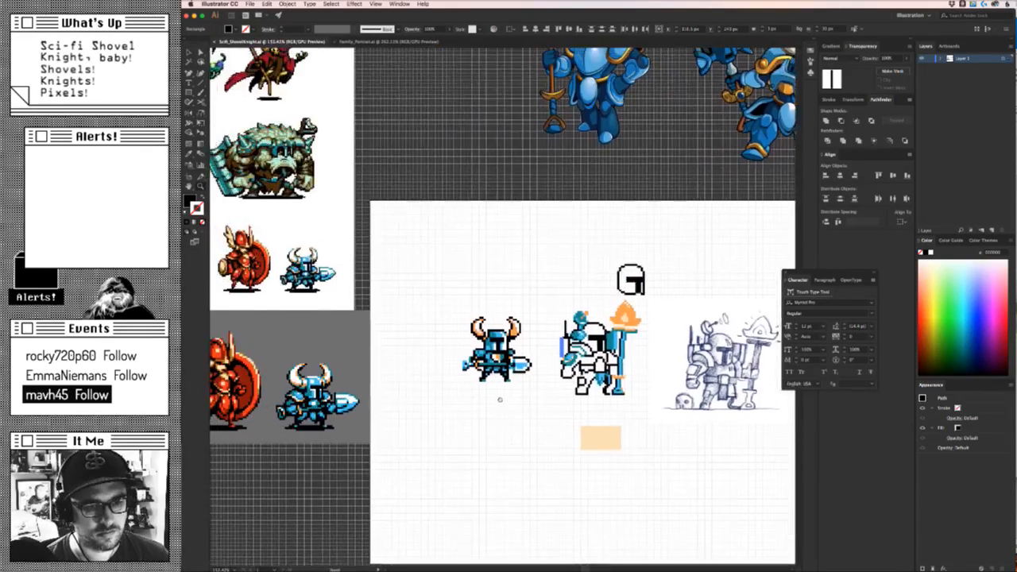
{"action": "scroll", "coordinate": [562, 367], "scroll_direction": "up", "scroll_amount": 5}
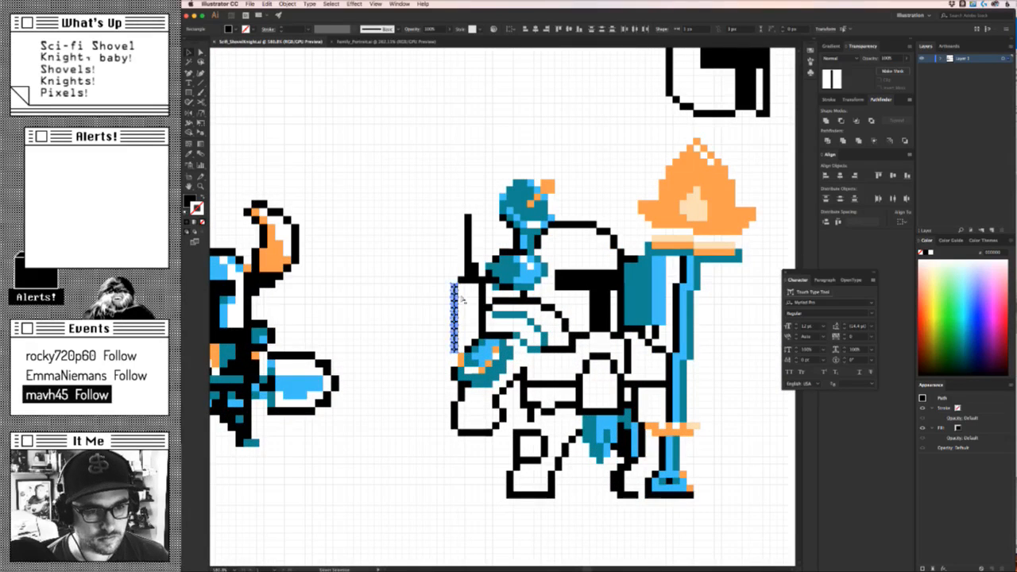
{"action": "left_click", "coordinate": [472, 293]}
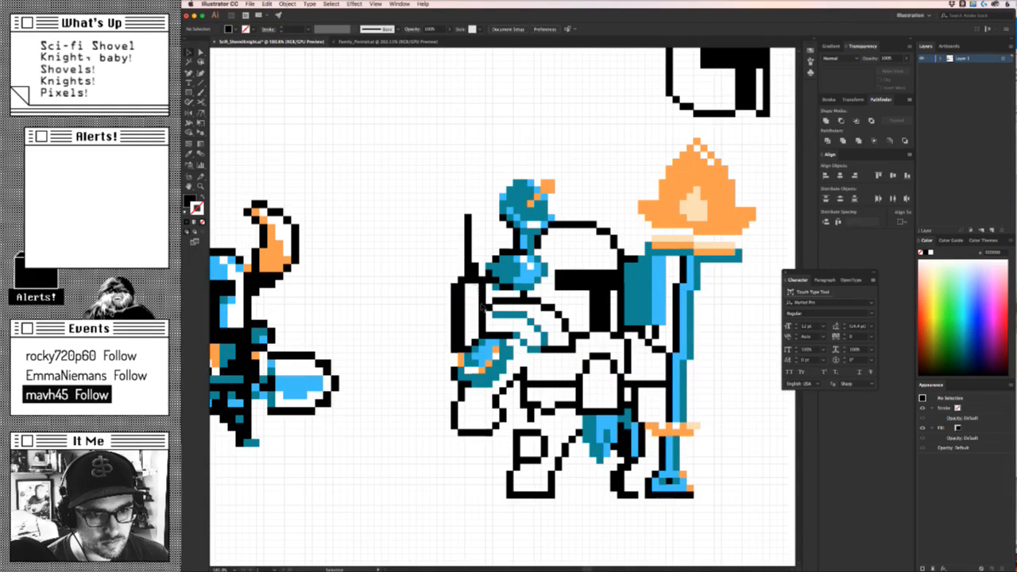
Recolor the backpack's interior strip with the torch flame's orange.
{"action": "left_click", "coordinate": [478, 330]}
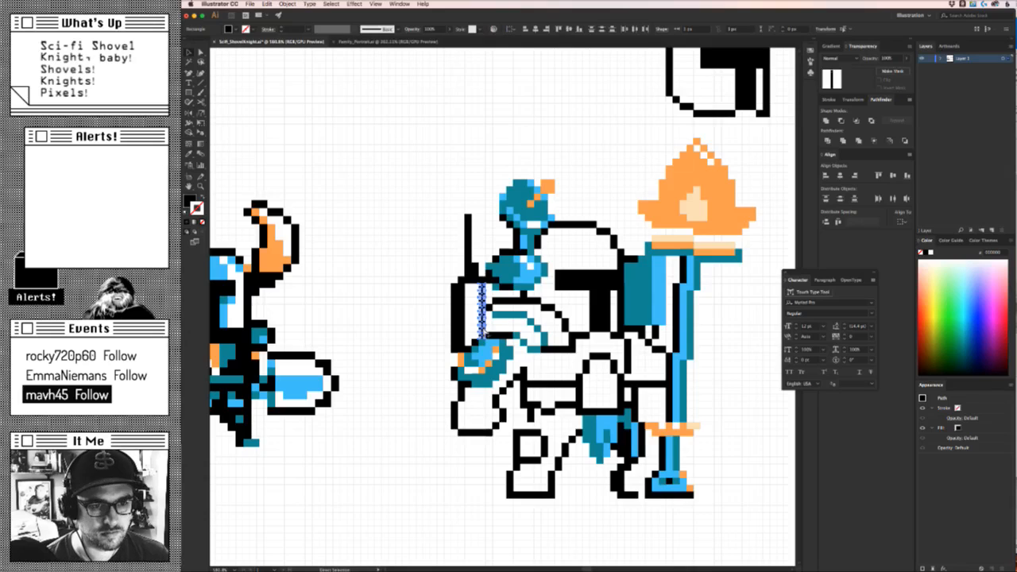
{"action": "left_click", "coordinate": [679, 211]}
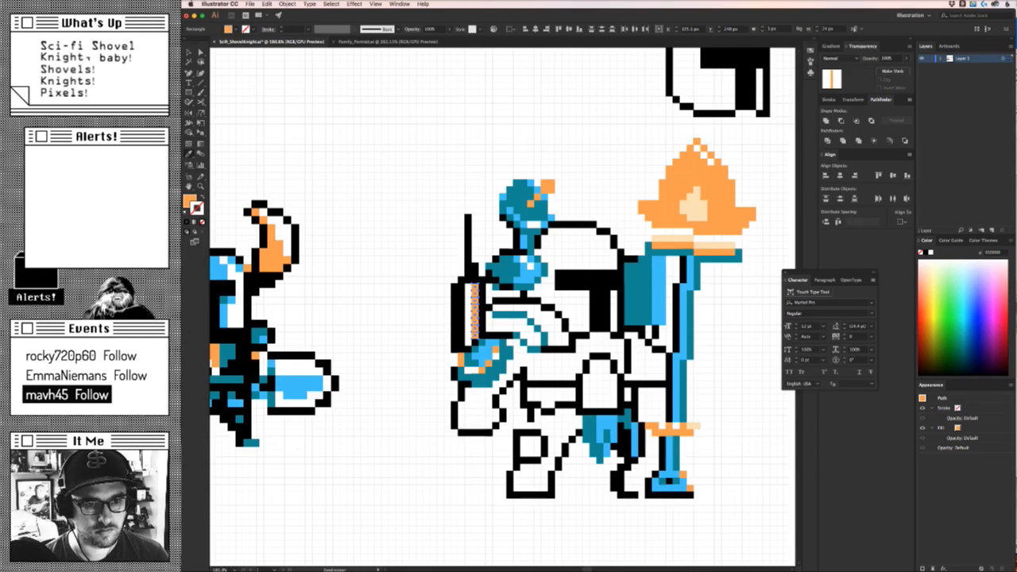
{"action": "key", "text": "v"}
{"action": "left_click", "coordinate": [417, 399]}
{"action": "left_click_drag", "start_coordinate": [452, 347], "coordinate": [478, 339]}
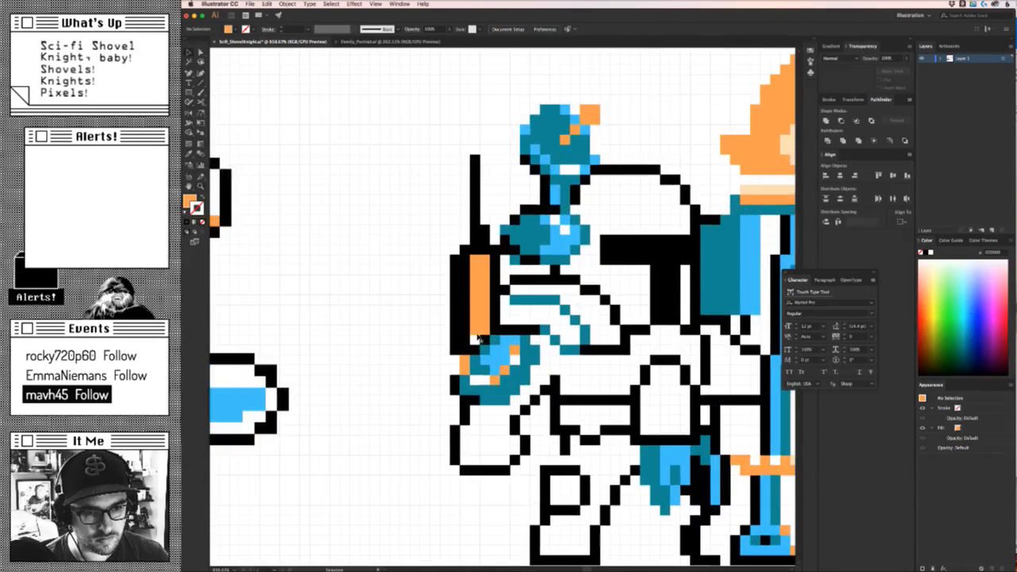
Recolor the lower stepped pixels of the backpack's orange interior teal.
{"action": "left_click", "coordinate": [478, 336]}
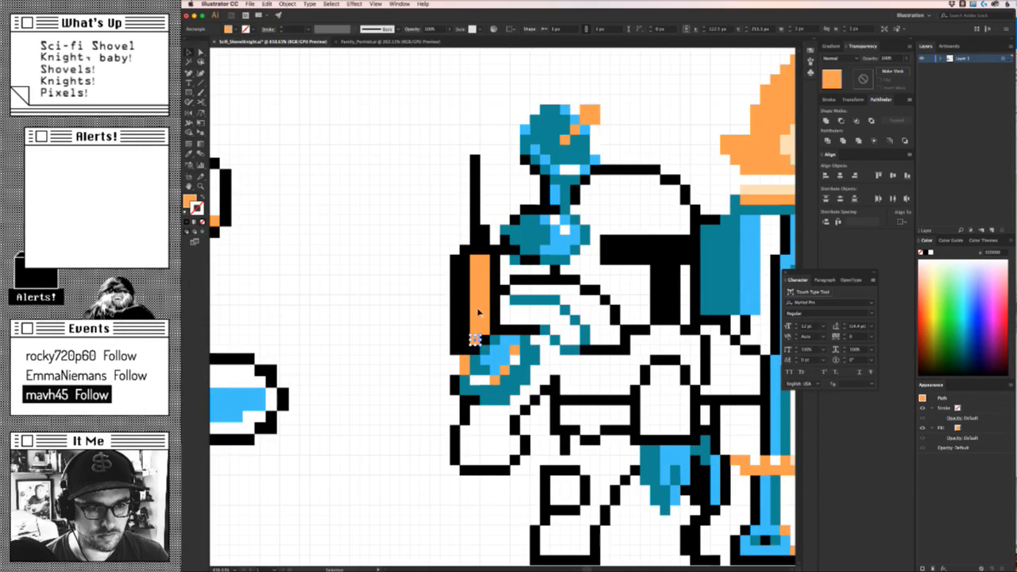
{"action": "left_click", "coordinate": [483, 325], "text": "shift"}
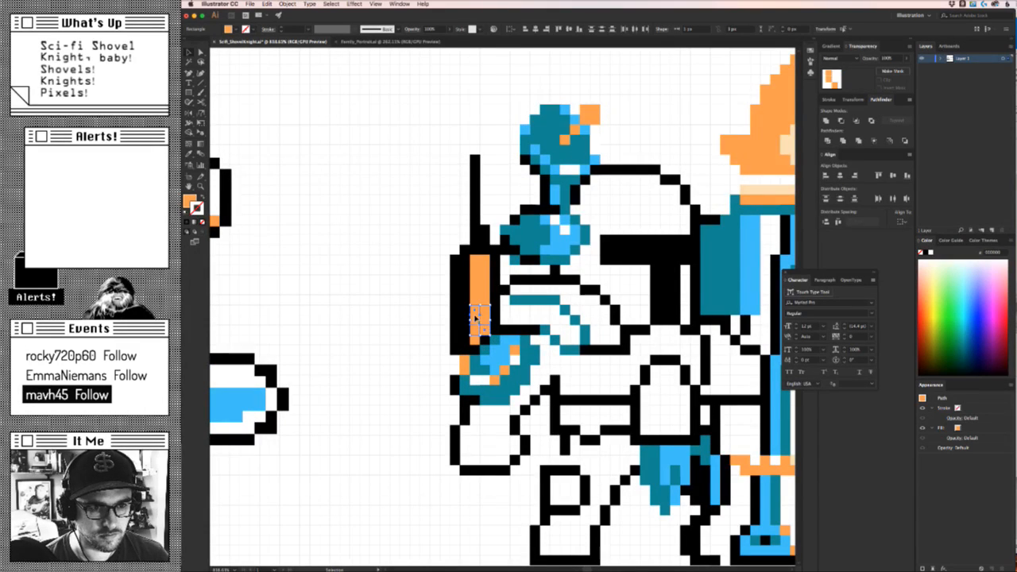
{"action": "left_click", "coordinate": [475, 340], "text": "shift"}
{"action": "key", "text": "i"}
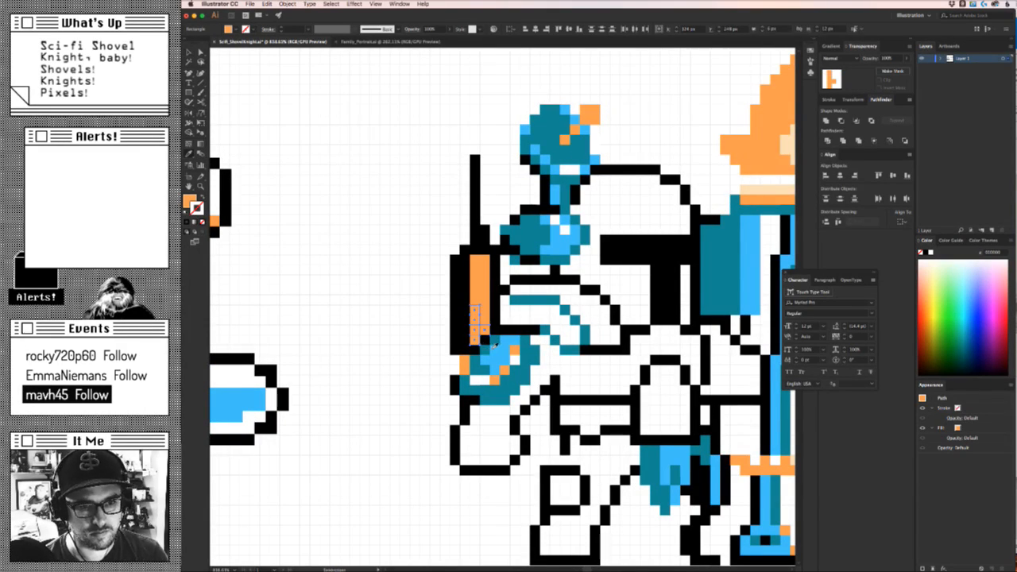
{"action": "left_click", "coordinate": [477, 360]}
{"action": "key", "text": "v"}
{"action": "left_click", "coordinate": [405, 342]}
Recolor the middle of the backpack's antenna teal, sampling the shade from the blue shoulder shape.
{"action": "key", "text": "z"}
{"action": "left_click_drag", "start_coordinate": [605, 318], "coordinate": [467, 445]}
{"action": "left_click_drag", "start_coordinate": [522, 373], "coordinate": [563, 363]}
{"action": "key", "text": "v"}
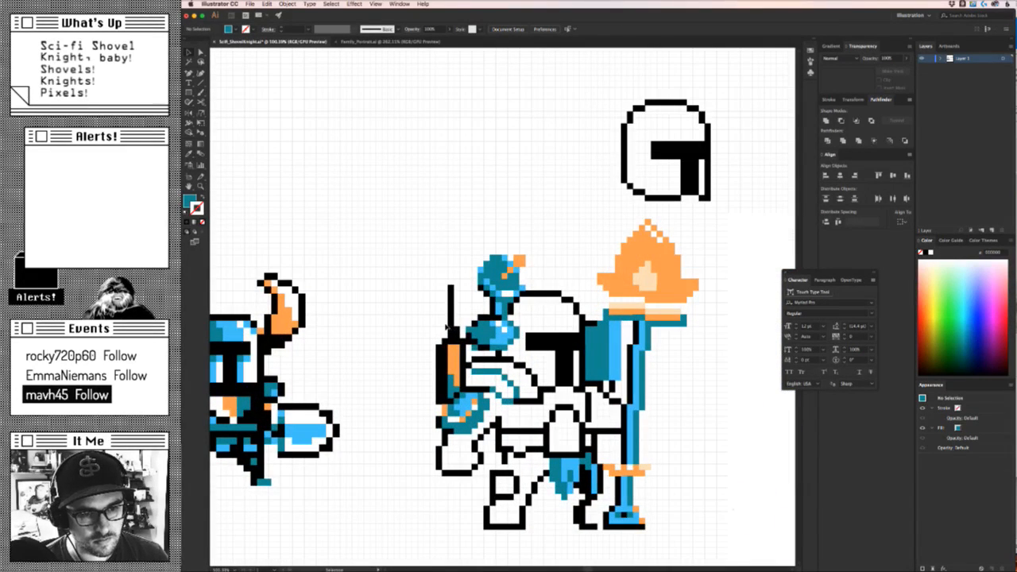
{"action": "left_click", "coordinate": [452, 332]}
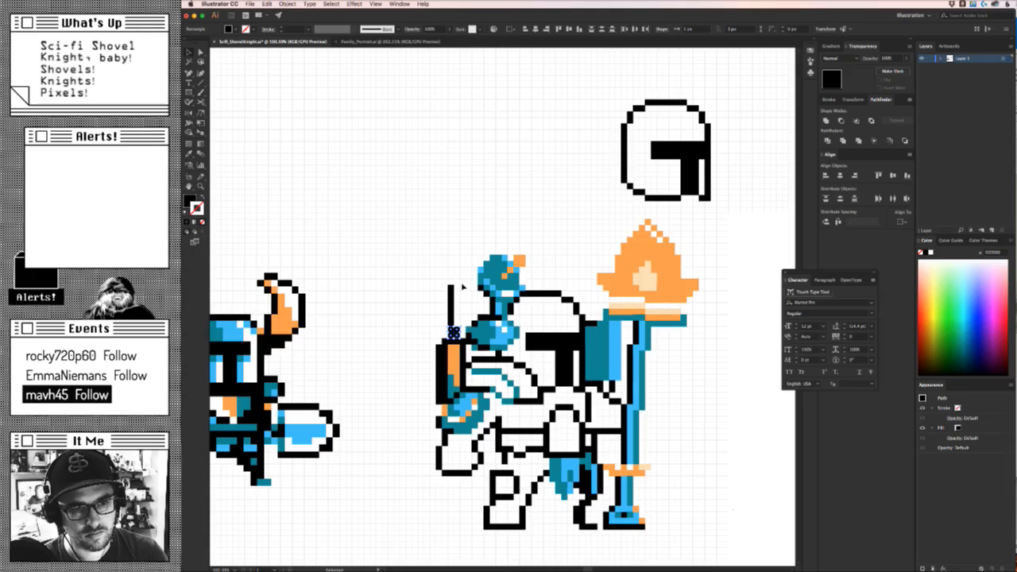
{"action": "left_click", "coordinate": [461, 320]}
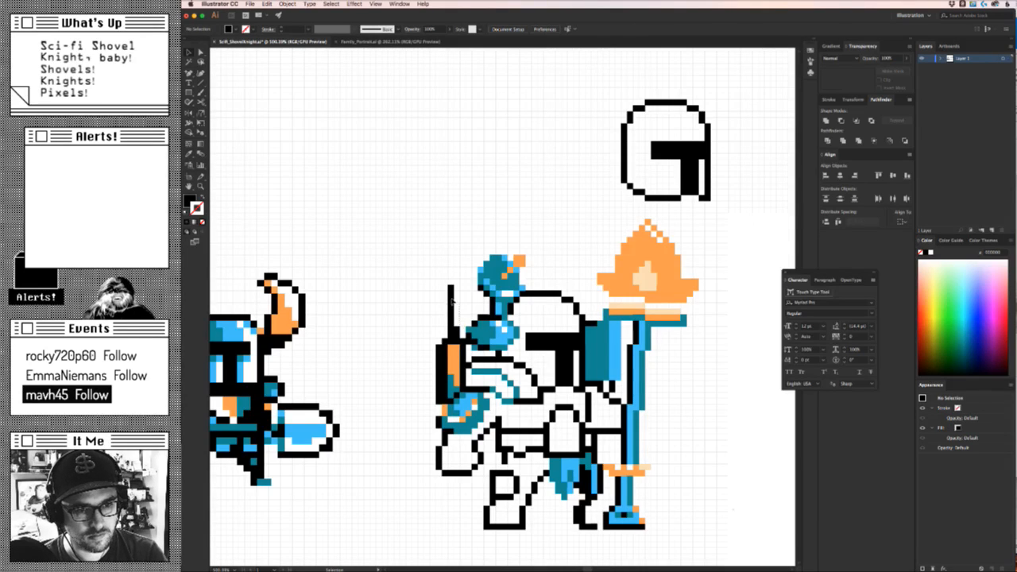
{"action": "left_click", "coordinate": [451, 304]}
{"action": "key", "text": "o"}
{"action": "key", "text": "i"}
{"action": "left_click", "coordinate": [487, 335]}
{"action": "key", "text": "v"}
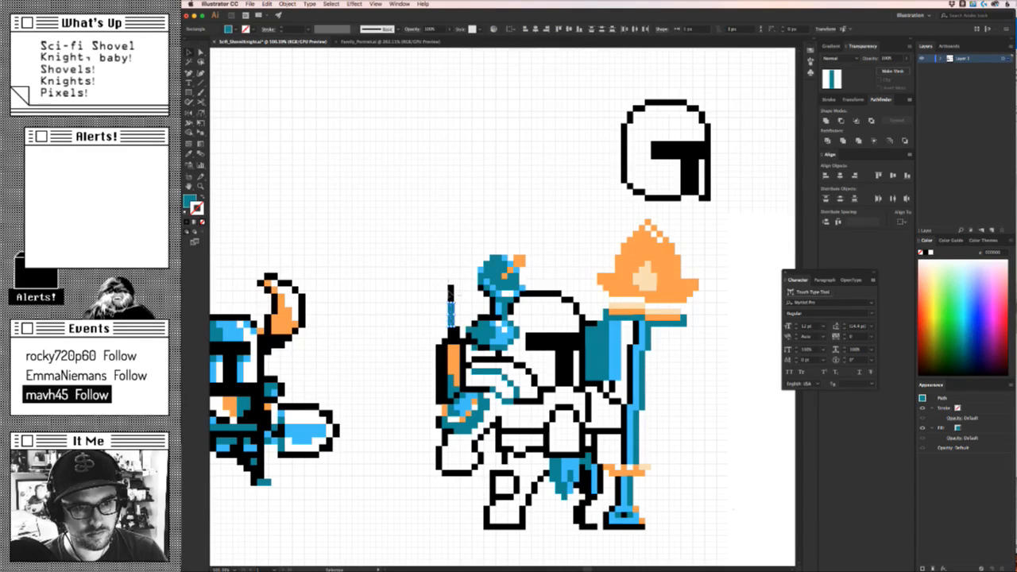
Recolor the antenna's upper tip with the shoulder shape's light blue.
{"action": "left_click", "coordinate": [452, 292]}
{"action": "key", "text": "i"}
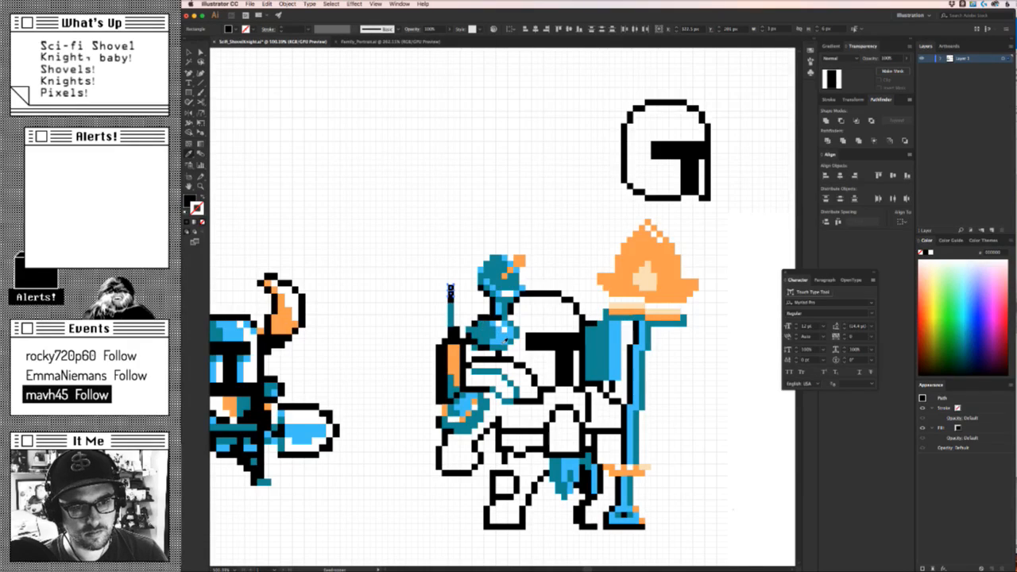
{"action": "left_click", "coordinate": [504, 340]}
{"action": "key", "text": "super+shift+a"}
Extend the light-blue stripe of the panel beside the helmet downward by recoloring the pixels beneath it.
{"action": "key", "text": "z"}
{"action": "left_click_drag", "start_coordinate": [448, 313], "coordinate": [347, 349]}
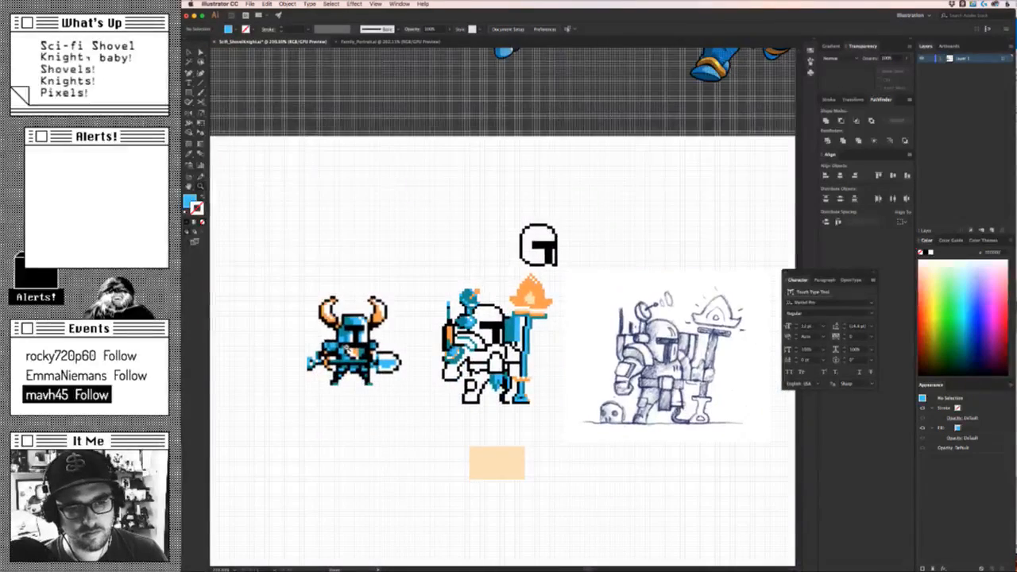
{"action": "left_click_drag", "start_coordinate": [508, 334], "coordinate": [512, 354]}
{"action": "key", "text": "v"}
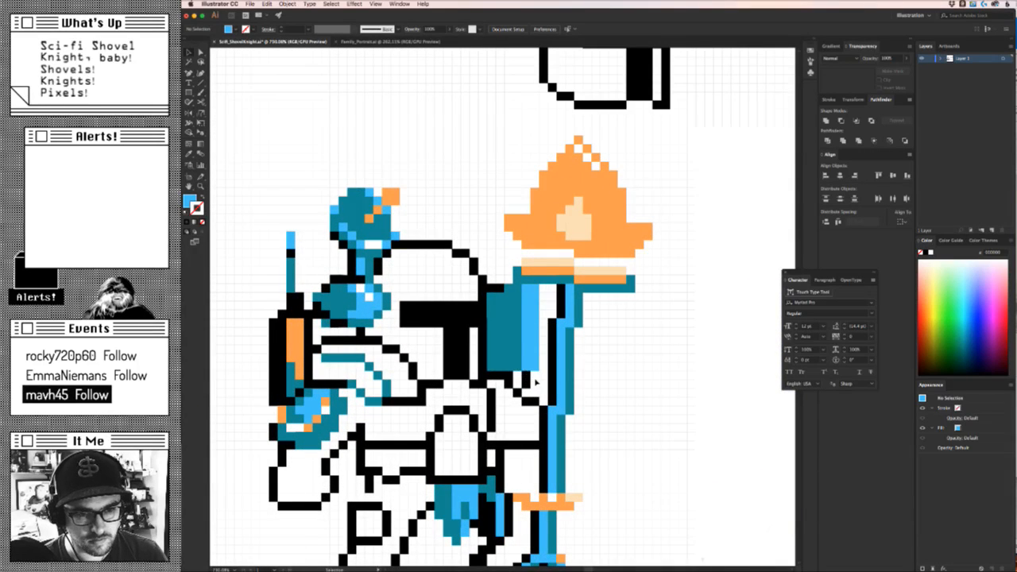
{"action": "left_click", "coordinate": [526, 380]}
{"action": "key", "text": "o"}
{"action": "key", "text": "i"}
{"action": "left_click", "coordinate": [531, 359]}
{"action": "key", "text": "v"}
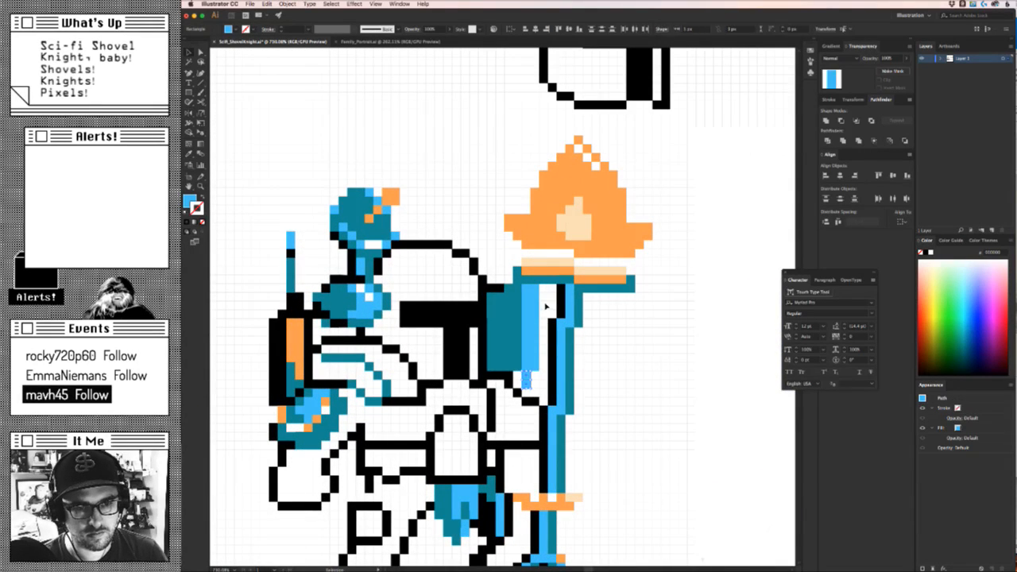
{"action": "left_click", "coordinate": [546, 307]}
Examine the panel and staff top up close, and the whole figure beside the original knight and reference sketch.
{"action": "key", "text": "z"}
{"action": "left_click_drag", "start_coordinate": [546, 307], "coordinate": [374, 414]}
{"action": "key", "text": "v"}
{"action": "key", "text": "z"}
{"action": "left_click_drag", "start_coordinate": [526, 343], "coordinate": [675, 320]}
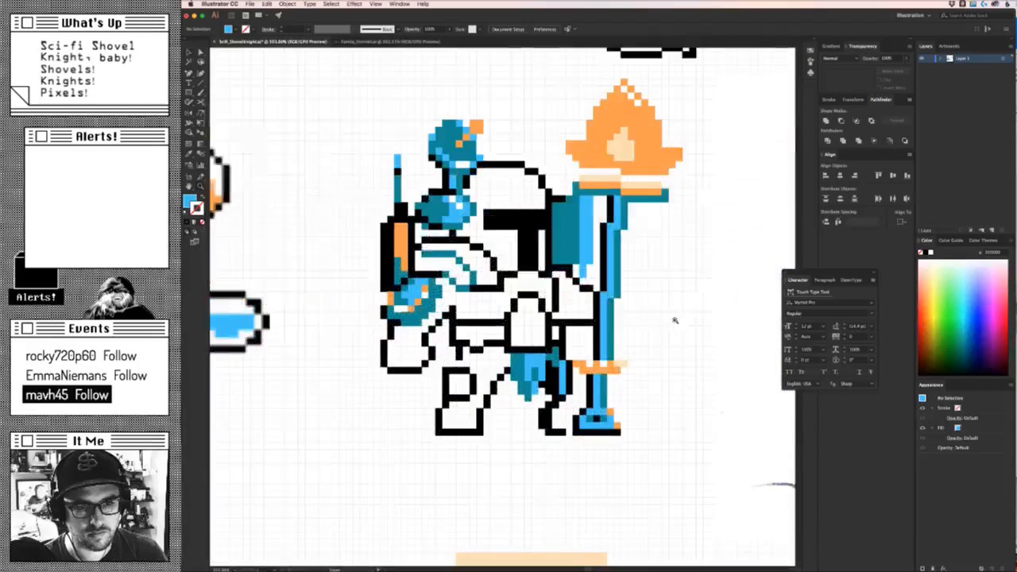
{"action": "key", "text": "v"}
{"action": "key", "text": "z"}
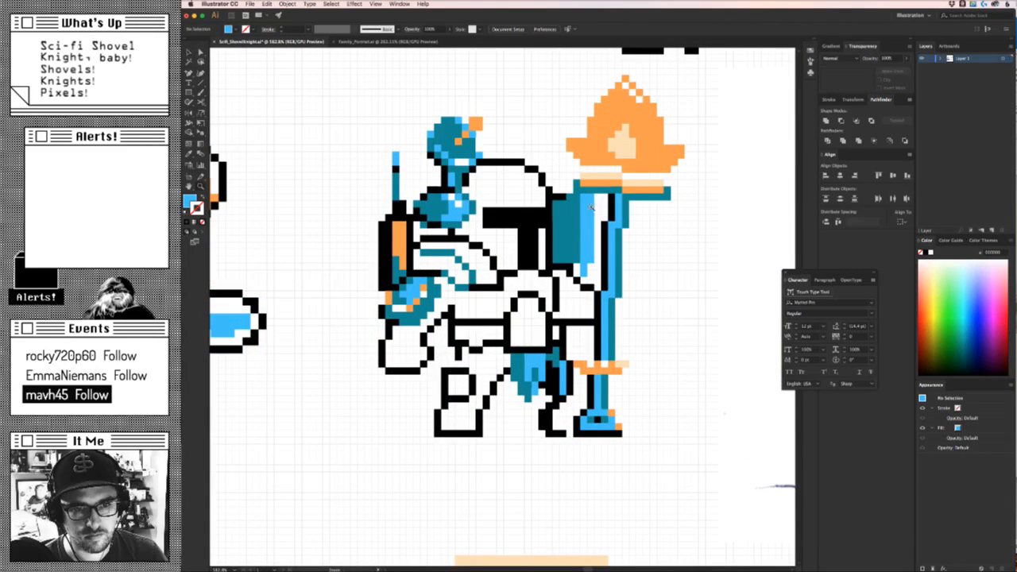
{"action": "left_click", "coordinate": [592, 205]}
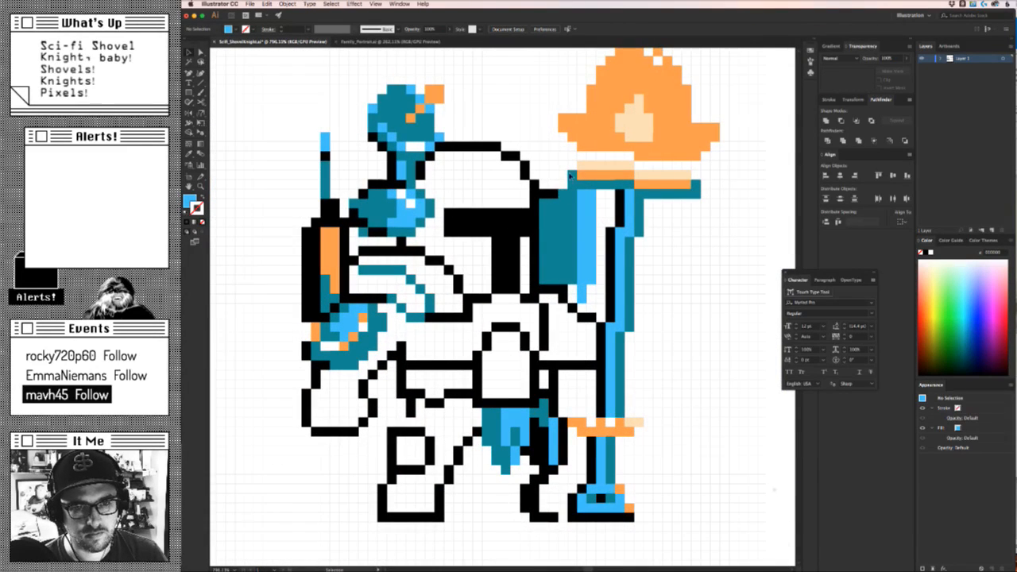
{"action": "left_click", "coordinate": [570, 172]}
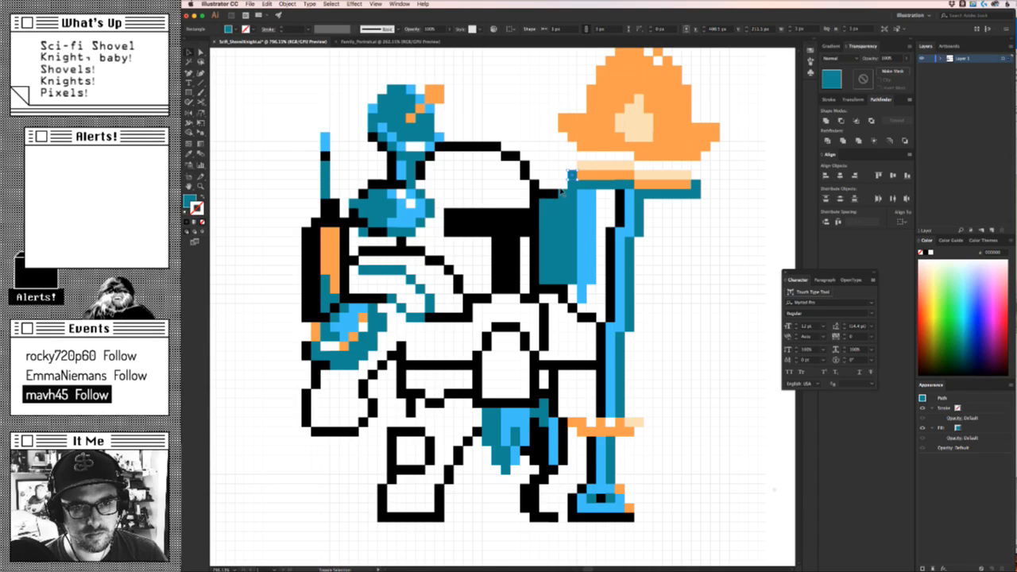
{"action": "left_click", "coordinate": [608, 208]}
{"action": "key", "text": "z"}
{"action": "left_click_drag", "start_coordinate": [609, 208], "coordinate": [414, 287]}
{"action": "key", "text": "v"}
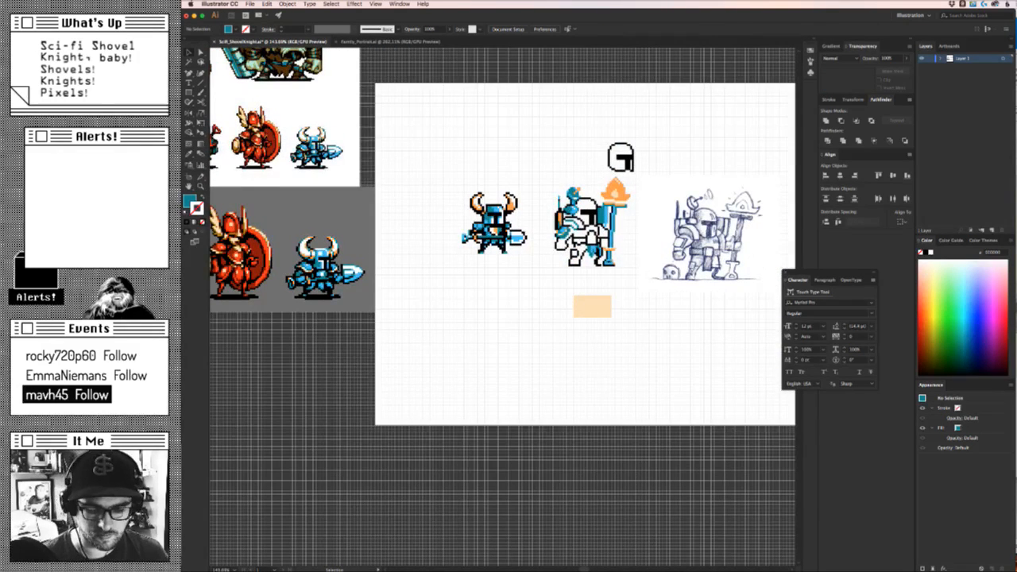
Switch to Chrome and search Google Images for "shovel knight backgrounds" in a new tab.
{"action": "key", "text": "super+Tab"}
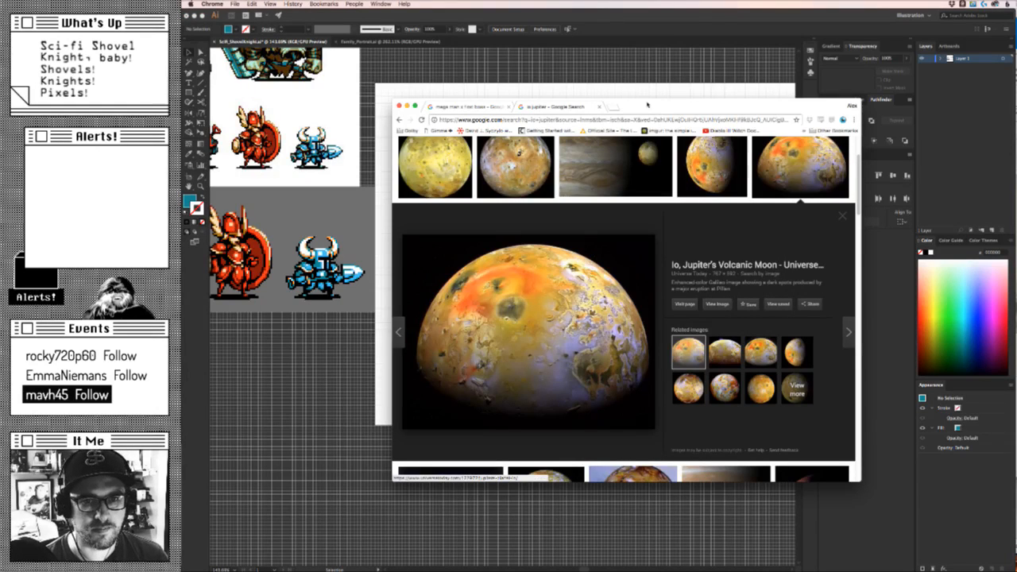
{"action": "left_click_drag", "start_coordinate": [599, 106], "coordinate": [509, 106]}
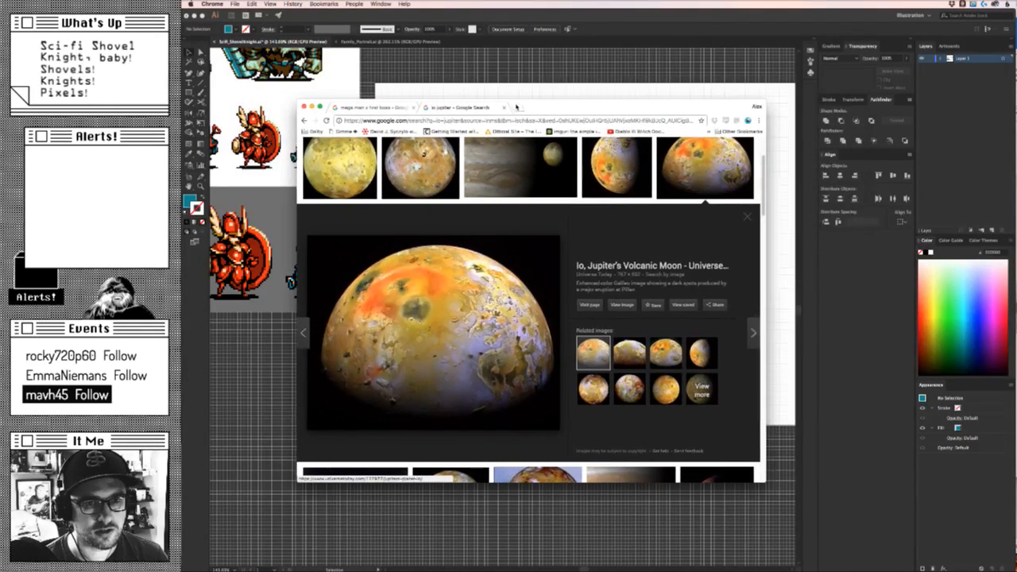
{"action": "key", "text": "super+t"}
{"action": "type", "text": "shovel knight back"}
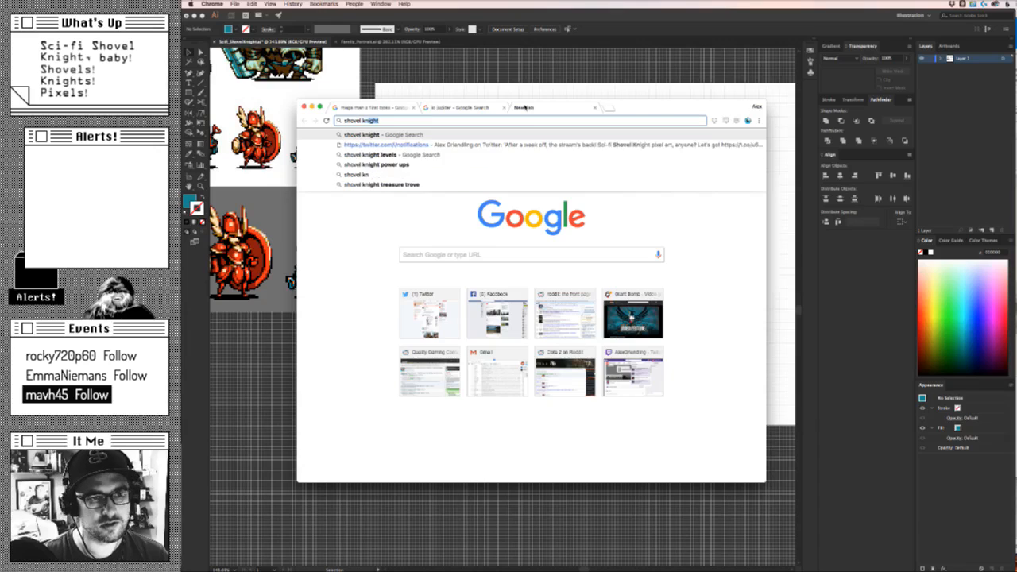
{"action": "type", "text": "grounds"}
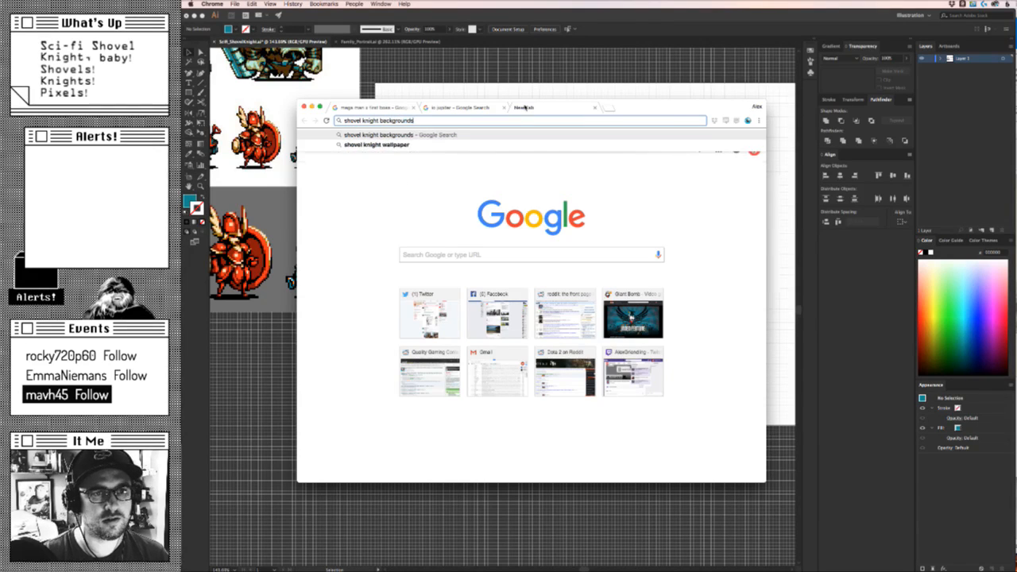
{"action": "key", "text": "Return"}
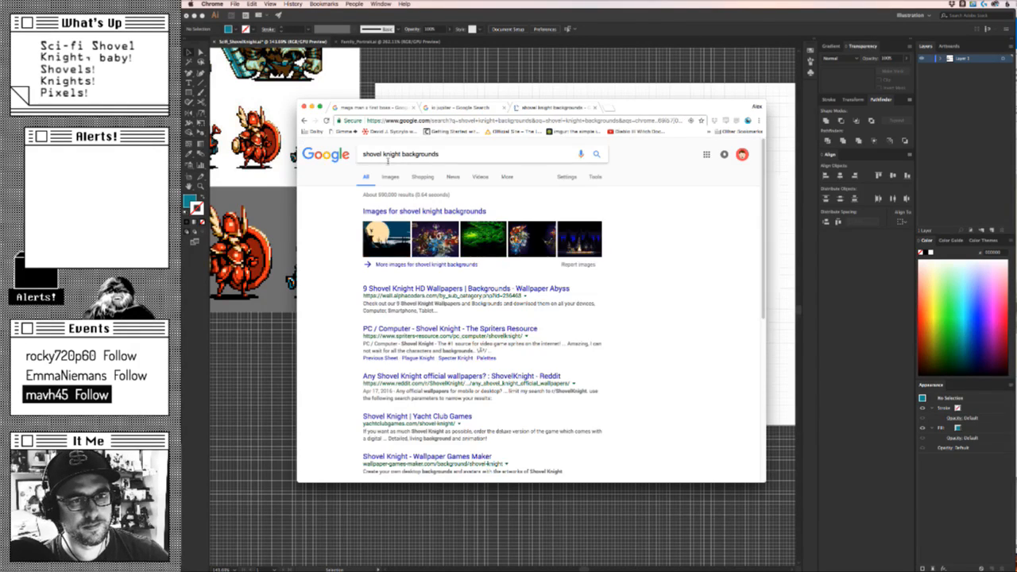
{"action": "left_click", "coordinate": [390, 177]}
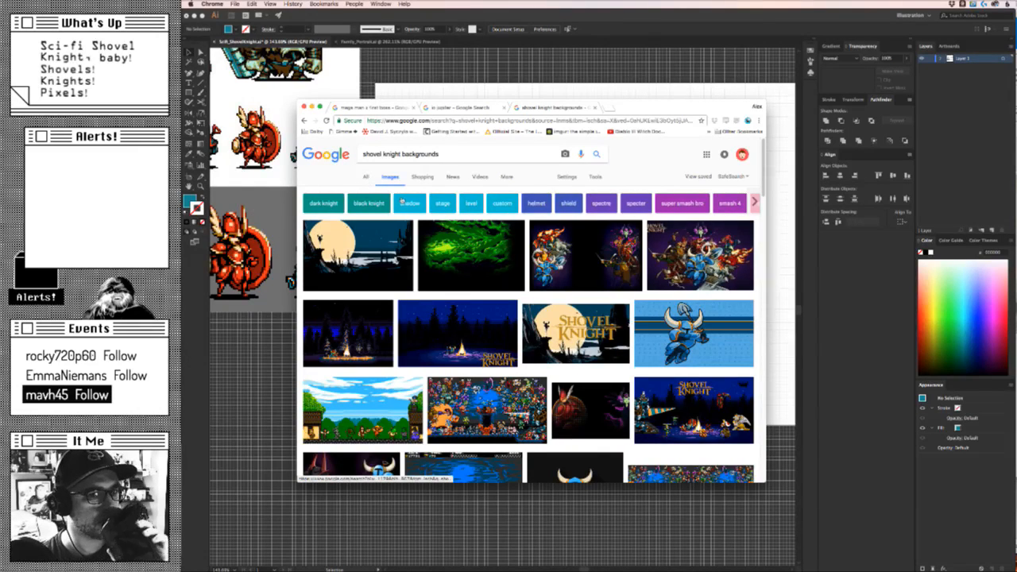
Preview the green cloud wallpaper and the campfire wallpaper from the image results.
{"action": "left_click", "coordinate": [483, 260]}
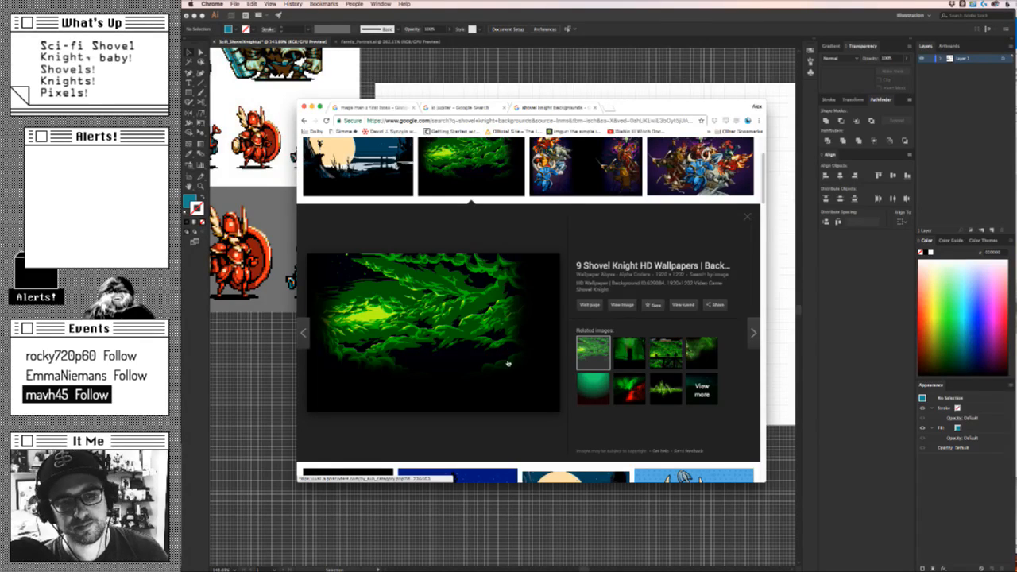
{"action": "key", "text": "Escape"}
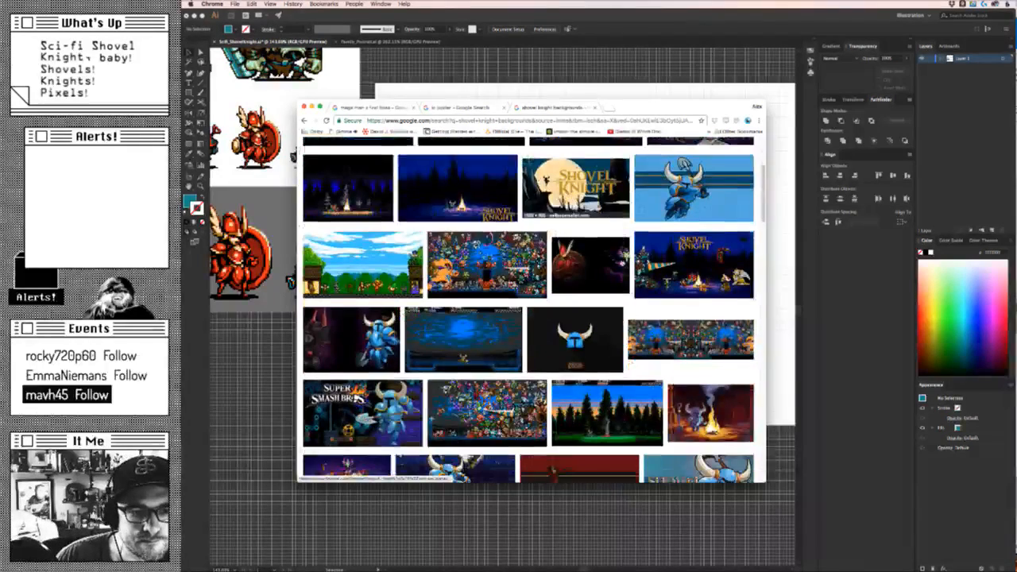
{"action": "left_click", "coordinate": [463, 163]}
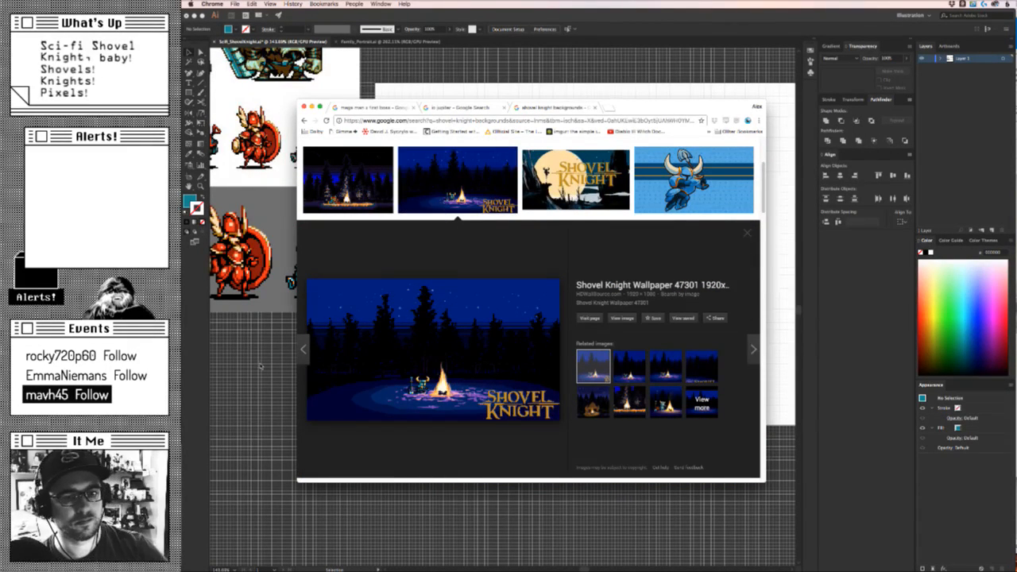
{"action": "key", "text": "super+Tab"}
{"action": "key", "text": "z"}
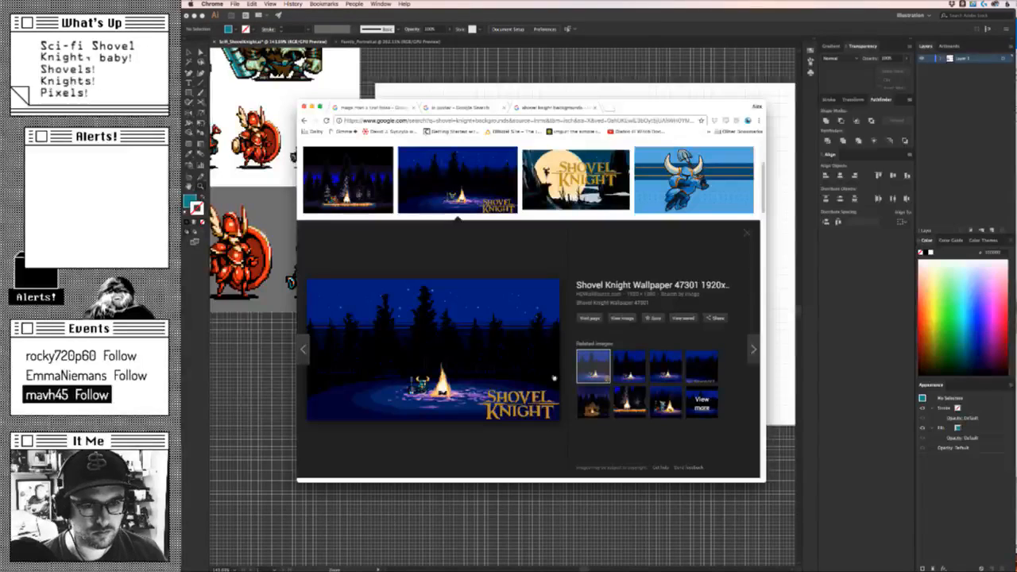
Open the campfire wallpaper at full size and capture a screenshot of the area around the knight and fire.
{"action": "left_click", "coordinate": [623, 319]}
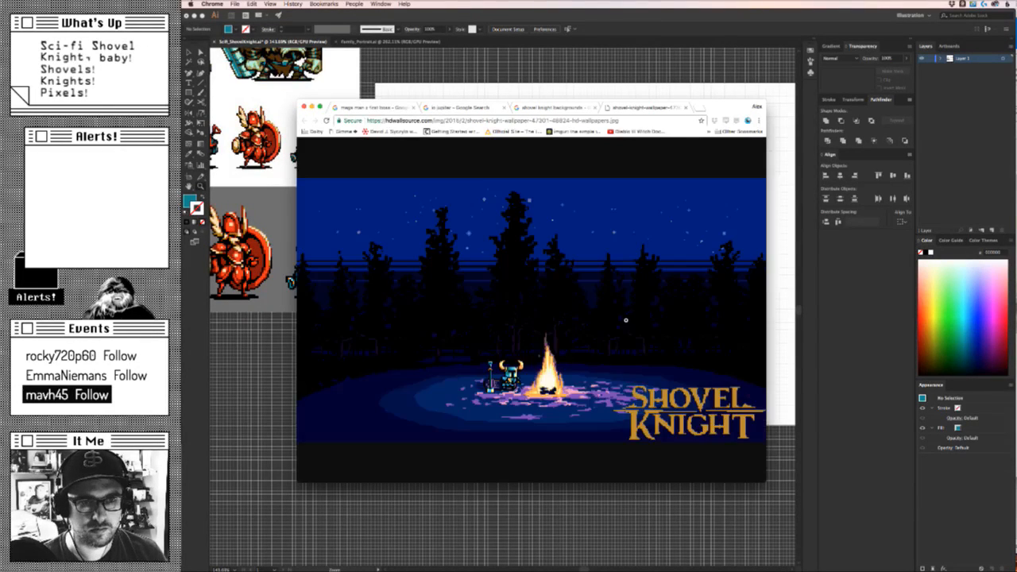
{"action": "left_click", "coordinate": [479, 355]}
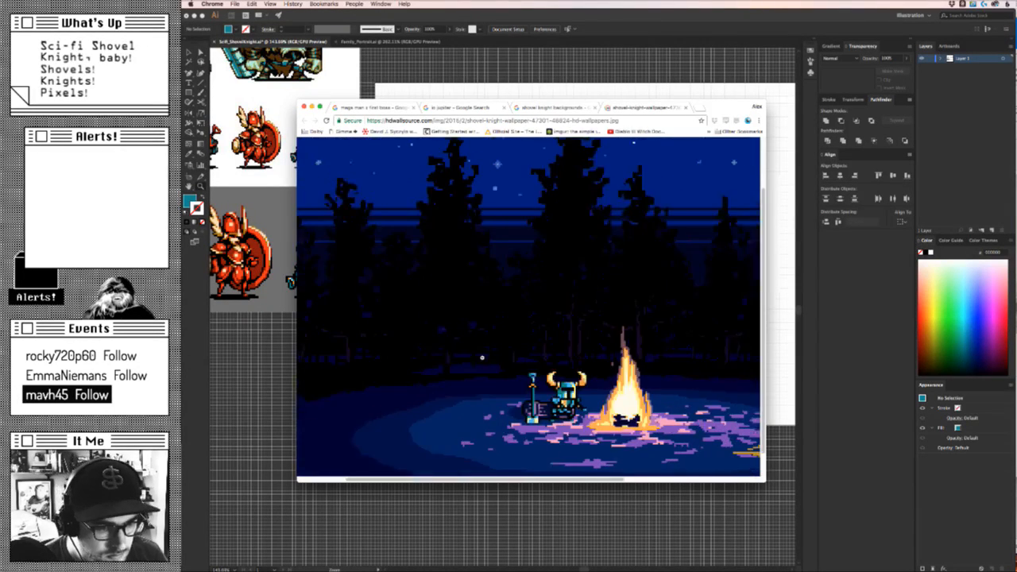
{"action": "scroll", "coordinate": [499, 367], "scroll_direction": "left", "scroll_amount": 3}
{"action": "scroll", "coordinate": [499, 367], "scroll_direction": "down", "scroll_amount": 1}
{"action": "scroll", "coordinate": [499, 367], "scroll_direction": "right", "scroll_amount": 3}
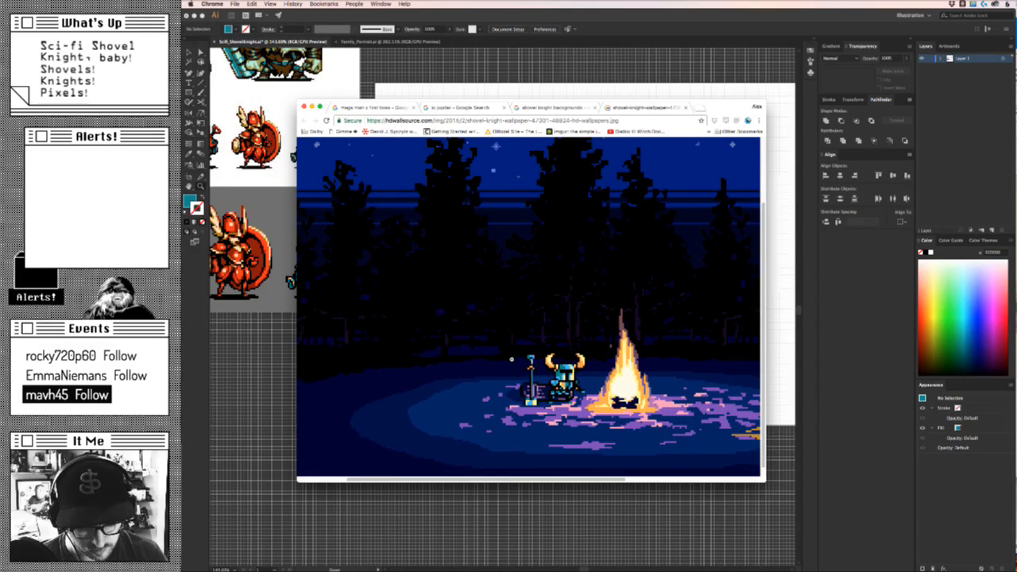
{"action": "key", "text": "super+shift+4"}
{"action": "left_click_drag", "start_coordinate": [470, 272], "coordinate": [694, 452]}
Switch to Finder and close the Desktop and "index.php" search windows.
{"action": "left_click", "coordinate": [615, 509]}
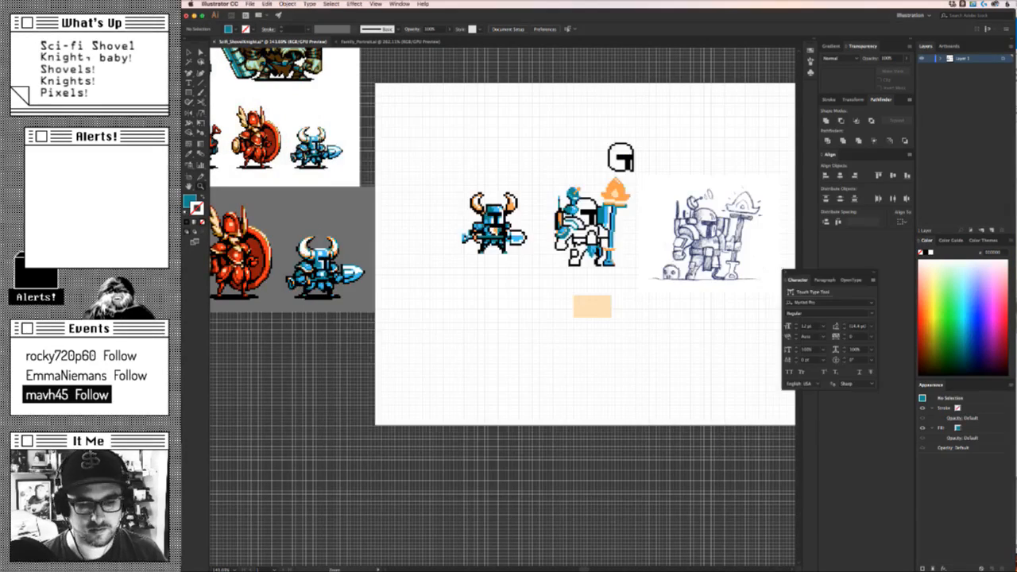
{"action": "key", "text": "super+Tab"}
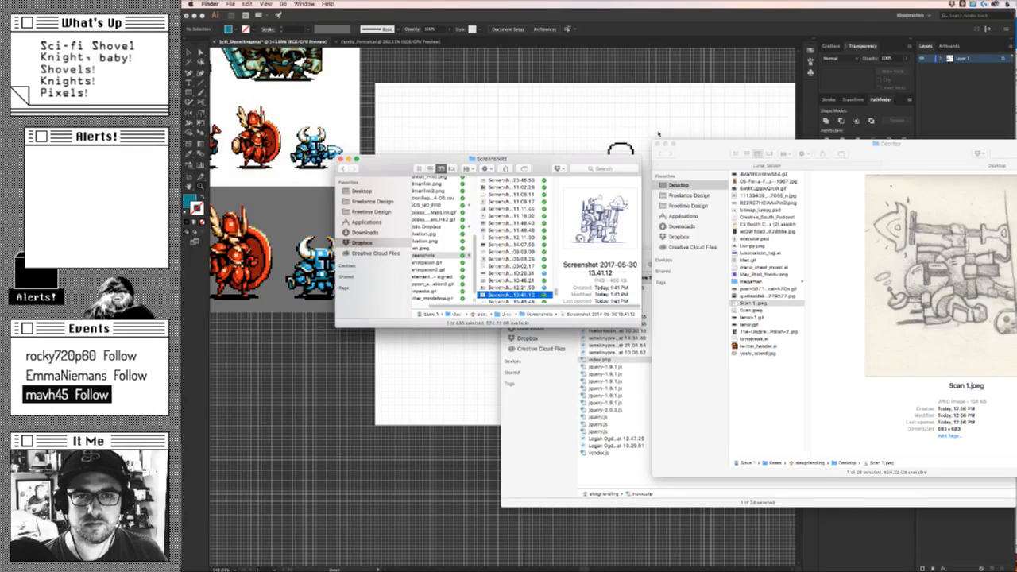
{"action": "left_click", "coordinate": [656, 145]}
{"action": "left_click_drag", "start_coordinate": [741, 261], "coordinate": [740, 262]}
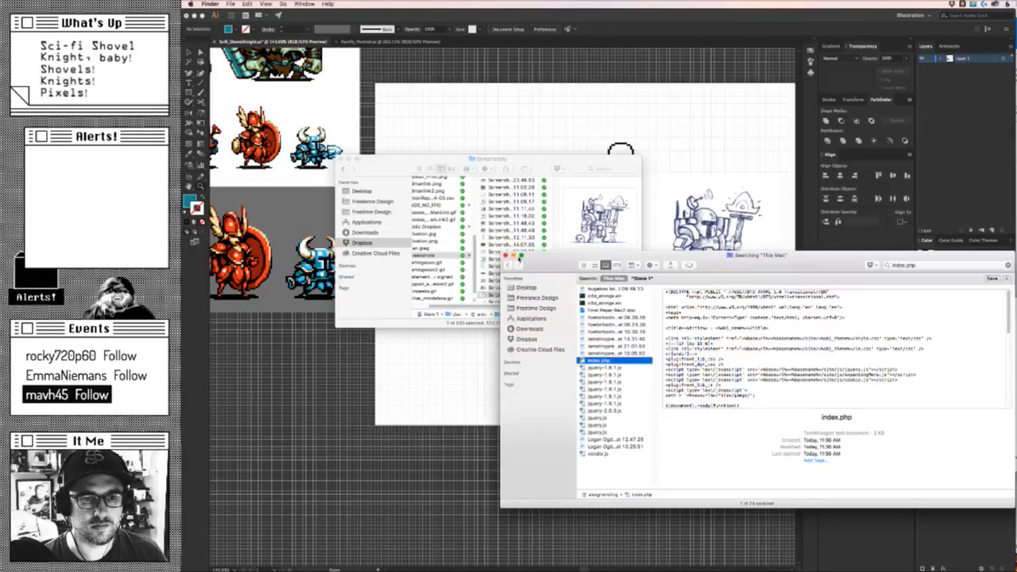
{"action": "left_click", "coordinate": [507, 255]}
Browse to the Screenshots folder in Dropbox and select the newest screenshot, showing the campfire scene.
{"action": "left_click", "coordinate": [365, 232]}
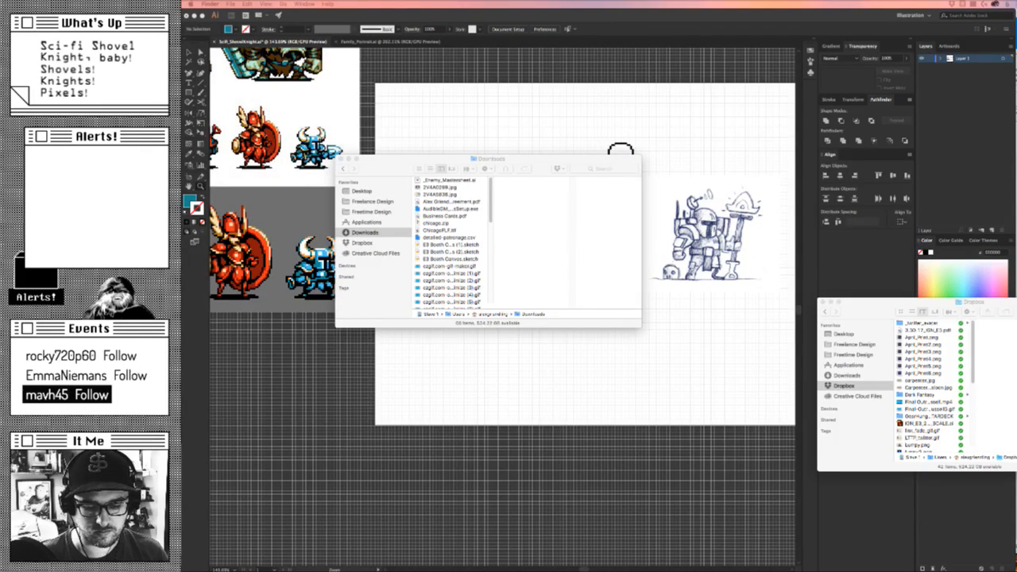
{"action": "left_click", "coordinate": [366, 230]}
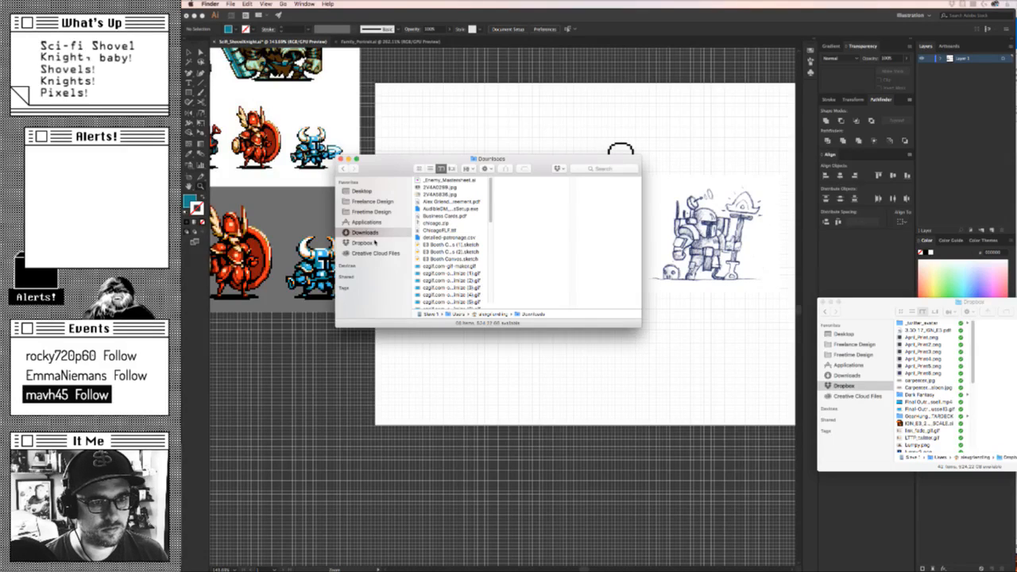
{"action": "left_click", "coordinate": [362, 242]}
{"action": "scroll", "coordinate": [452, 270], "scroll_direction": "down", "scroll_amount": 3}
{"action": "scroll", "coordinate": [451, 296], "scroll_direction": "down", "scroll_amount": 10}
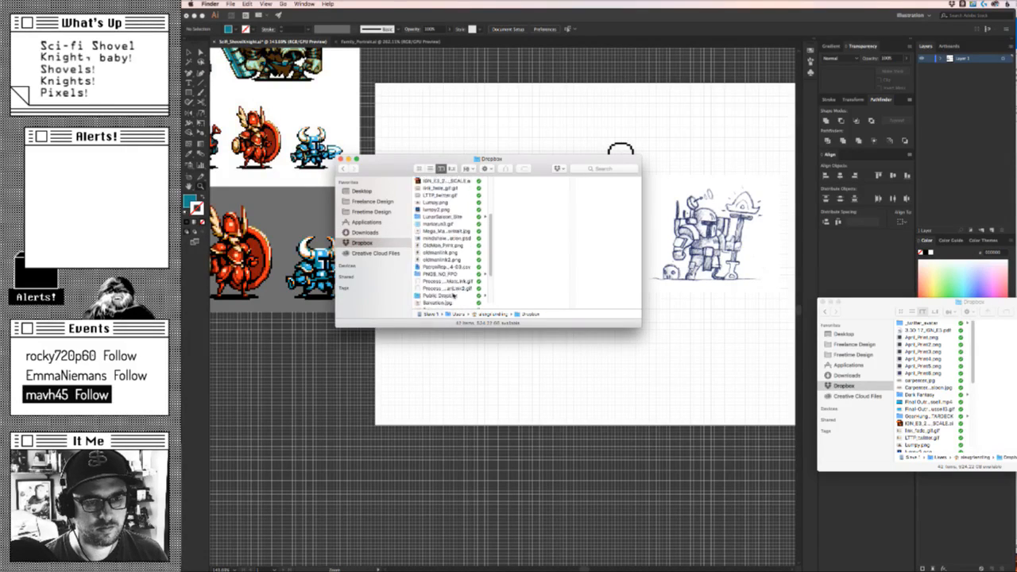
{"action": "left_click", "coordinate": [480, 255]}
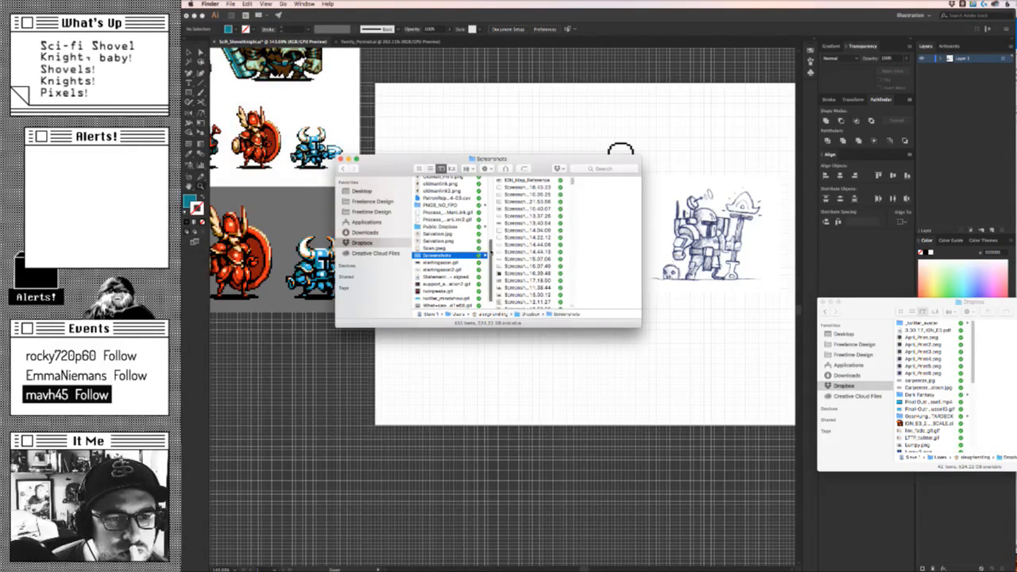
{"action": "scroll", "coordinate": [548, 255], "scroll_direction": "down", "scroll_amount": 5}
{"action": "scroll", "coordinate": [549, 256], "scroll_direction": "down", "scroll_amount": 10}
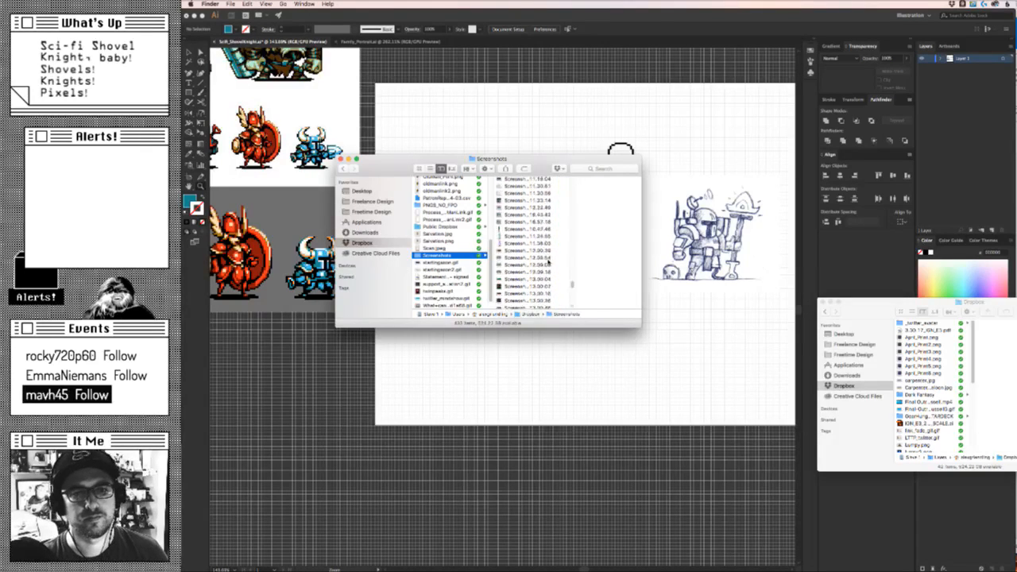
{"action": "left_click", "coordinate": [539, 302]}
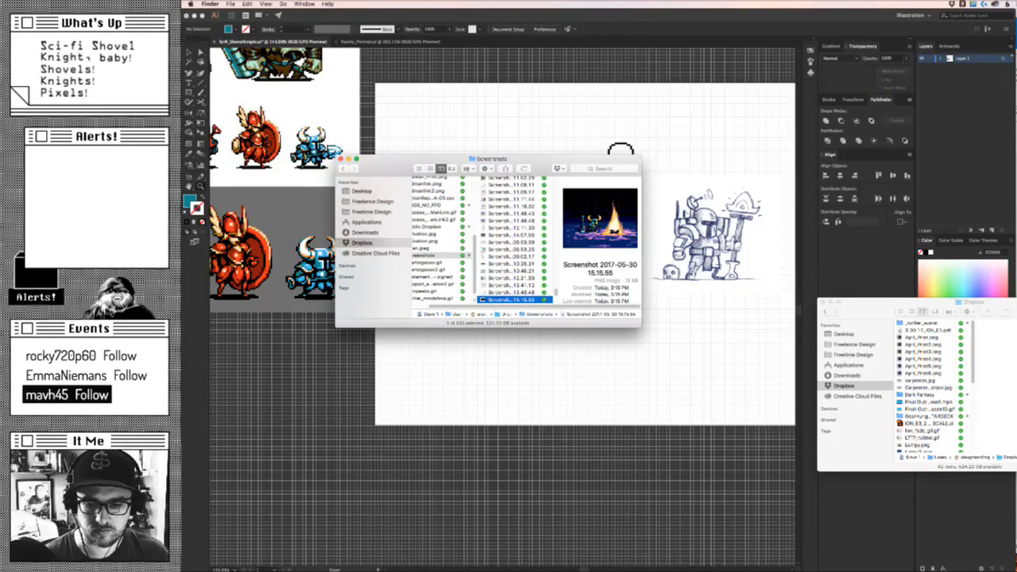
Place the campfire screenshot into the Illustrator document, overlapping the artboard's upper right corner.
{"action": "left_click_drag", "start_coordinate": [539, 302], "coordinate": [684, 293]}
{"action": "left_click_drag", "start_coordinate": [537, 305], "coordinate": [562, 354]}
{"action": "left_click", "coordinate": [514, 345], "text": "super"}
{"action": "left_click_drag", "start_coordinate": [583, 405], "coordinate": [552, 321]}
{"action": "left_click_drag", "start_coordinate": [562, 378], "coordinate": [457, 373]}
{"action": "left_click_drag", "start_coordinate": [520, 359], "coordinate": [630, 335]}
Move the original knight farther left of the sci-fi knight, and the reference sketch to the artboard's lower right.
{"action": "left_click_drag", "start_coordinate": [423, 399], "coordinate": [353, 328]}
{"action": "left_click_drag", "start_coordinate": [389, 369], "coordinate": [368, 370]}
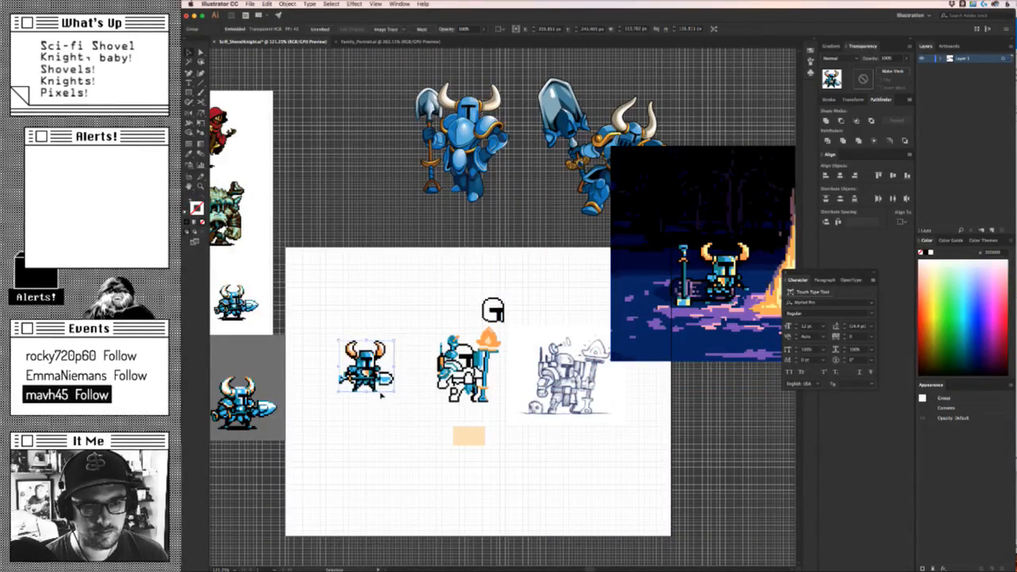
{"action": "left_click", "coordinate": [421, 409]}
{"action": "mouse_move", "coordinate": [553, 406]}
{"action": "left_mouse_down"}
{"action": "mouse_move", "coordinate": [705, 480]}
{"action": "mouse_move", "coordinate": [589, 450]}
{"action": "left_mouse_up"}
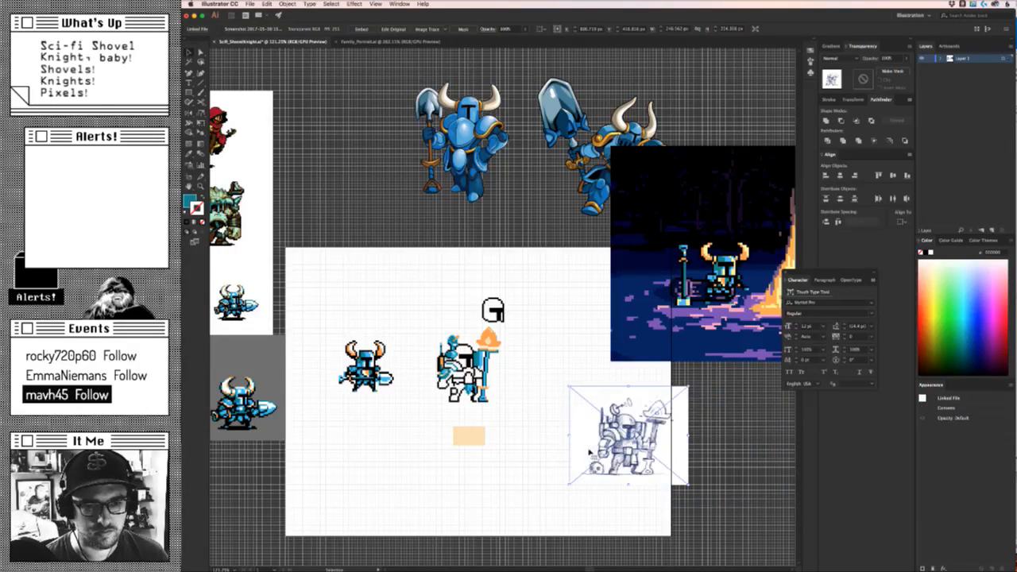
{"action": "left_click", "coordinate": [548, 486]}
{"action": "left_click_drag", "start_coordinate": [516, 485], "coordinate": [495, 446]}
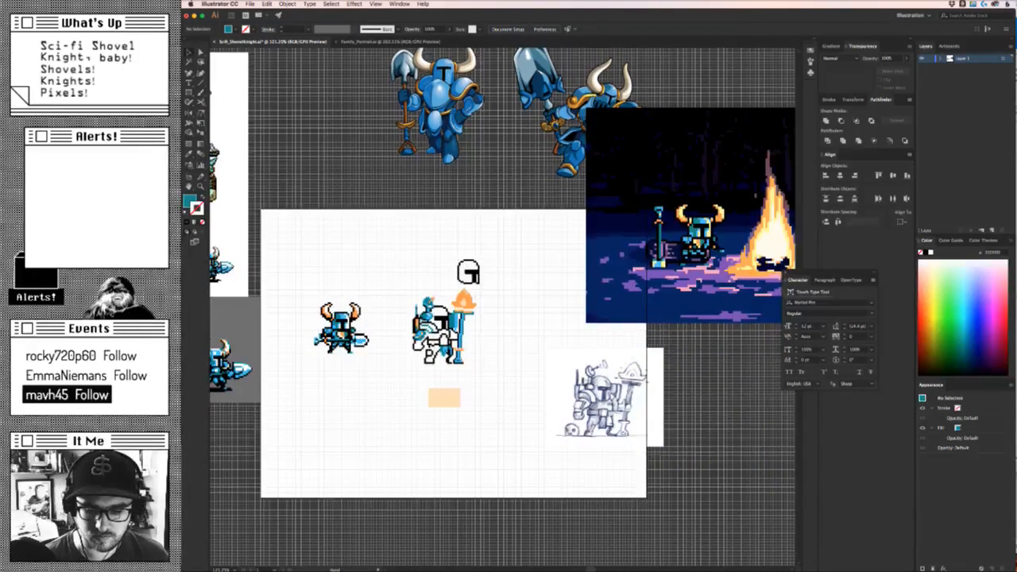
Draw a teal rectangle about 378 by 384 px around the sci-fi knight and send it to the back.
{"action": "key", "text": "super+t"}
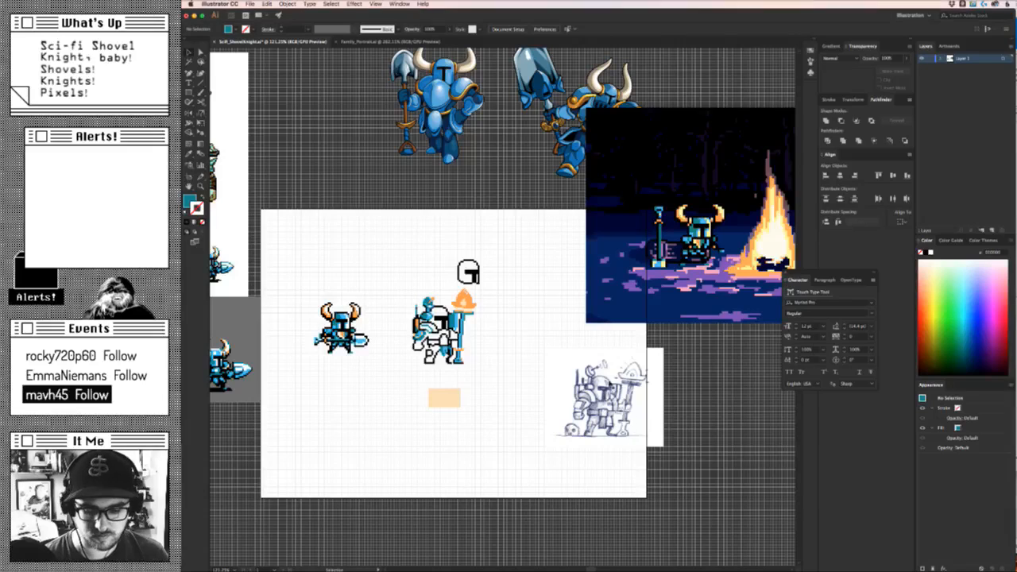
{"action": "left_click_drag", "start_coordinate": [382, 244], "coordinate": [566, 432]}
{"action": "left_click_drag", "start_coordinate": [502, 379], "coordinate": [473, 379], "text": "super"}
{"action": "key", "text": "shift+super+bracketleft"}
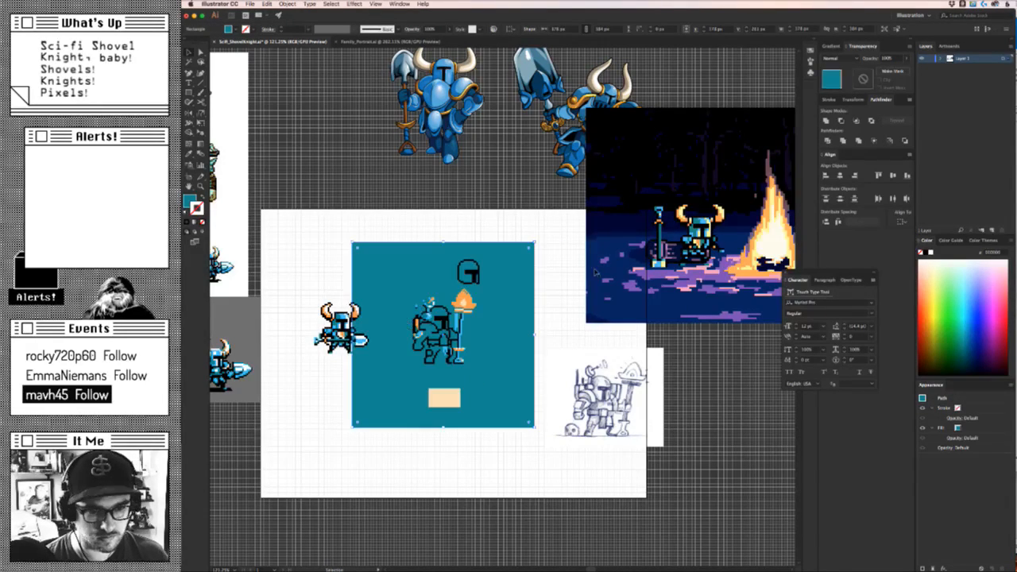
Try purple, pink and dark blue fills sampled from the campfire scene on the backdrop rectangle.
{"action": "key", "text": "i"}
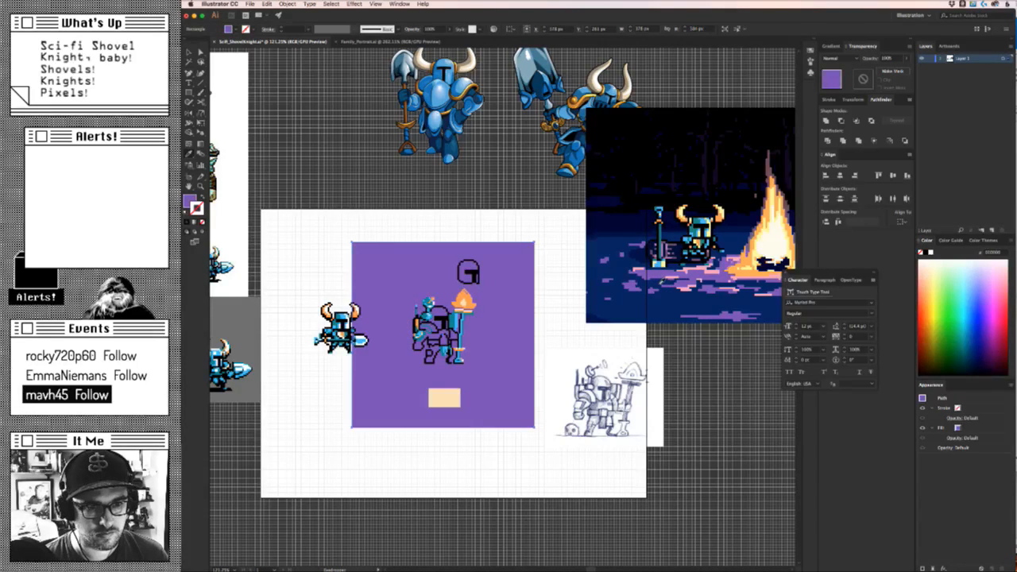
{"action": "left_click", "coordinate": [705, 271]}
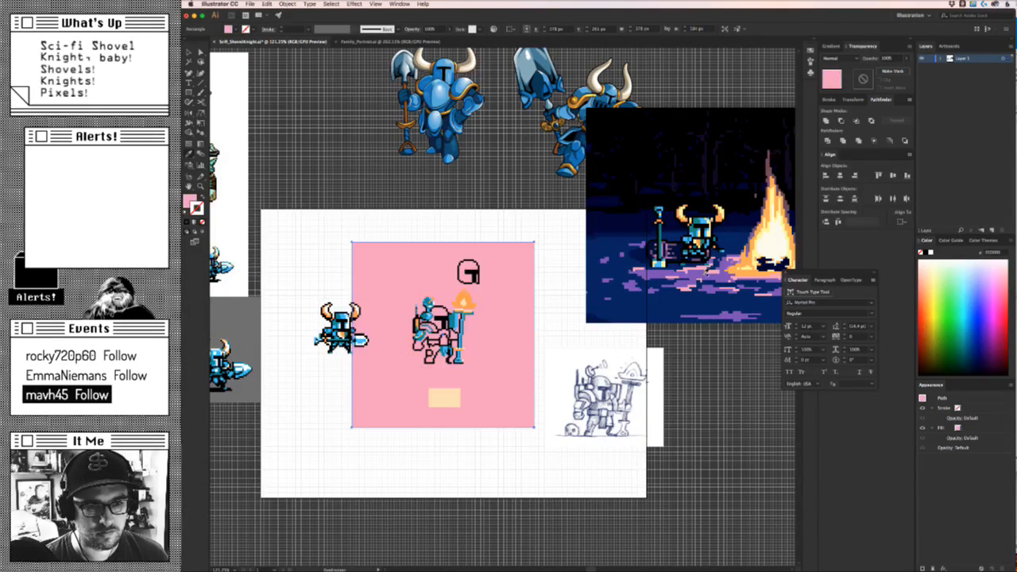
{"action": "left_click", "coordinate": [702, 283]}
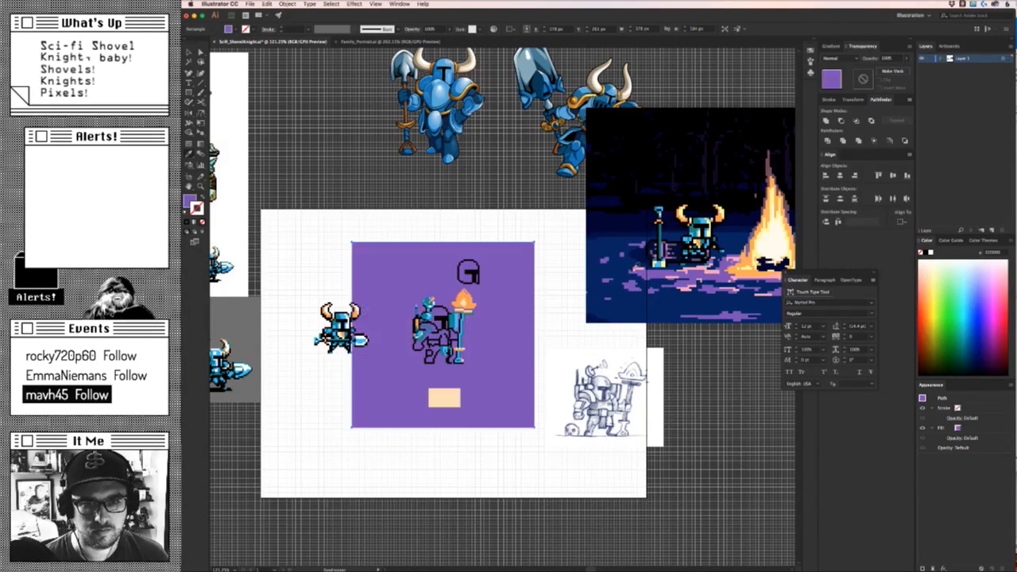
{"action": "left_click", "coordinate": [635, 267]}
{"action": "key", "text": "v"}
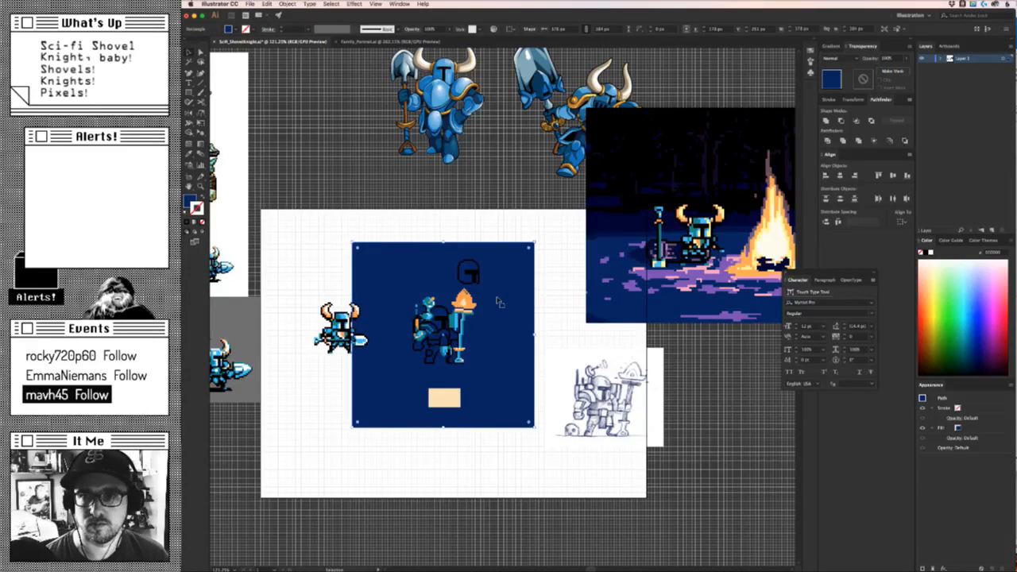
{"action": "key", "text": "Delete"}
{"action": "left_click_drag", "start_coordinate": [498, 254], "coordinate": [398, 383]}
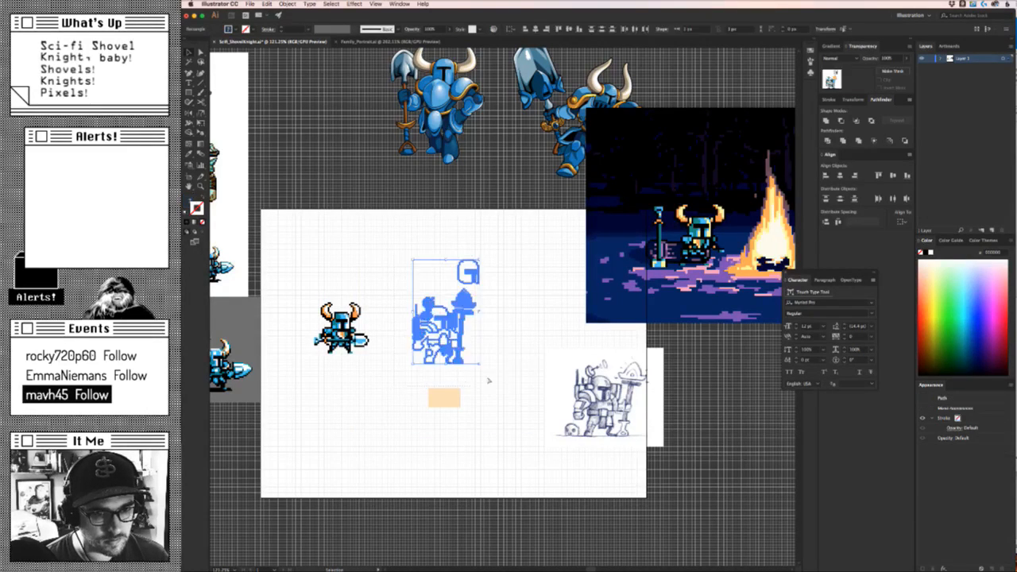
{"action": "key", "text": "ctrl+z"}
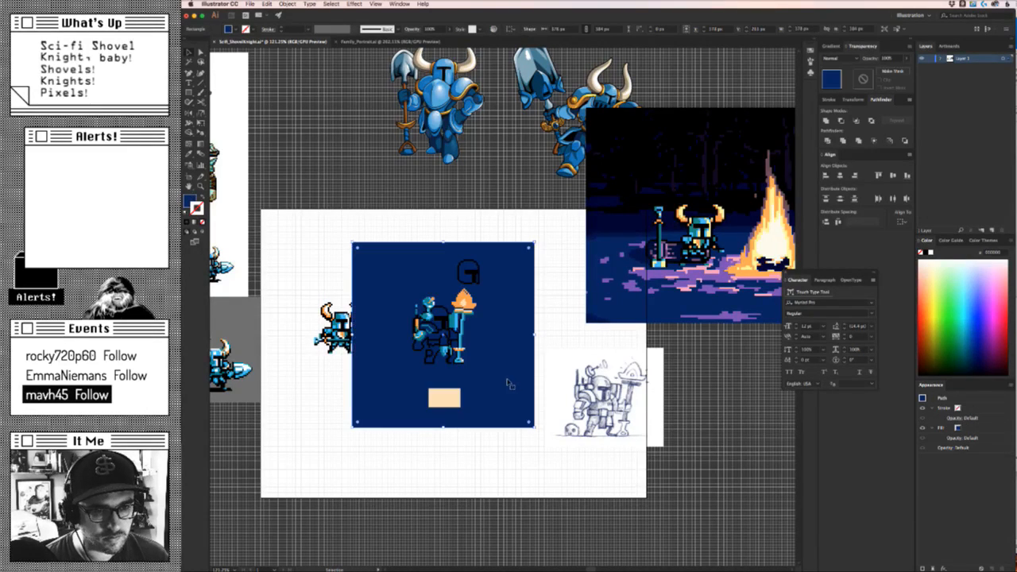
Nudge the backdrop rectangle slightly right and fill it with the very dark navy sampled from the campfire scene.
{"action": "left_click", "coordinate": [553, 296]}
{"action": "left_click_drag", "start_coordinate": [507, 328], "coordinate": [511, 332]}
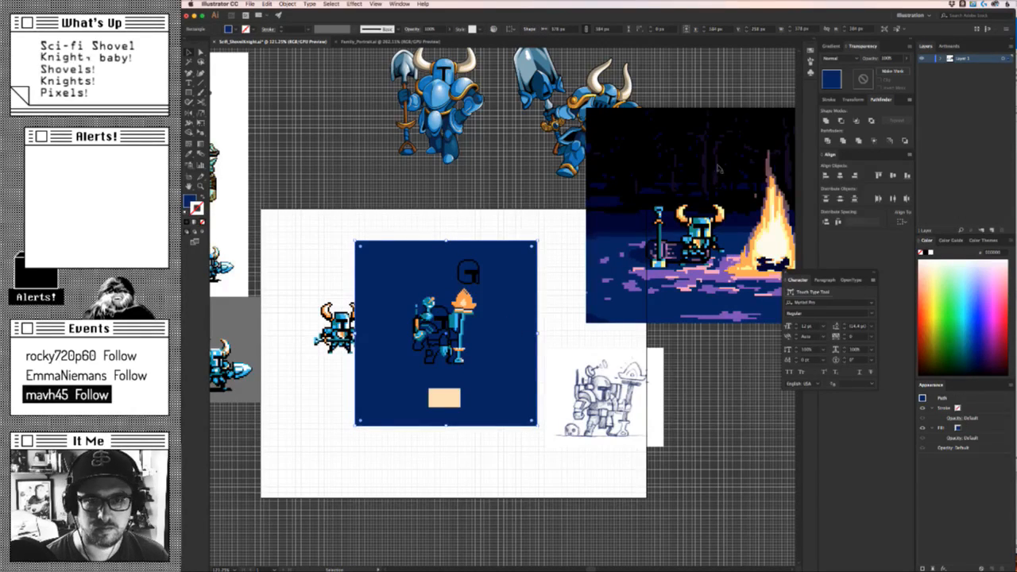
{"action": "left_click", "coordinate": [691, 189]}
{"action": "left_click", "coordinate": [672, 173]}
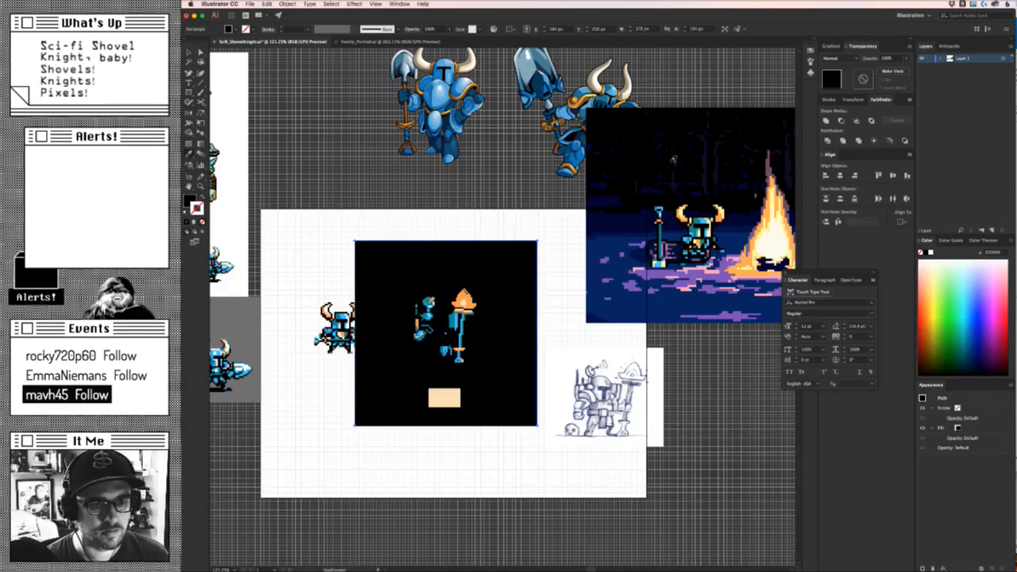
{"action": "left_click", "coordinate": [635, 228]}
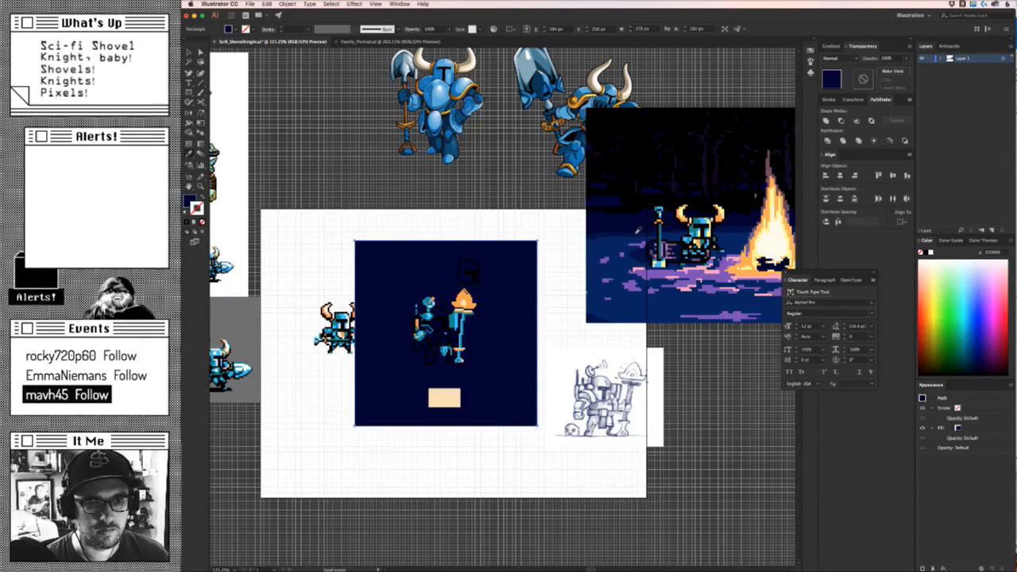
Move the navy rectangle onto a new layer named "background" beneath Layer 1, and lock that layer.
{"action": "key", "text": "Delete"}
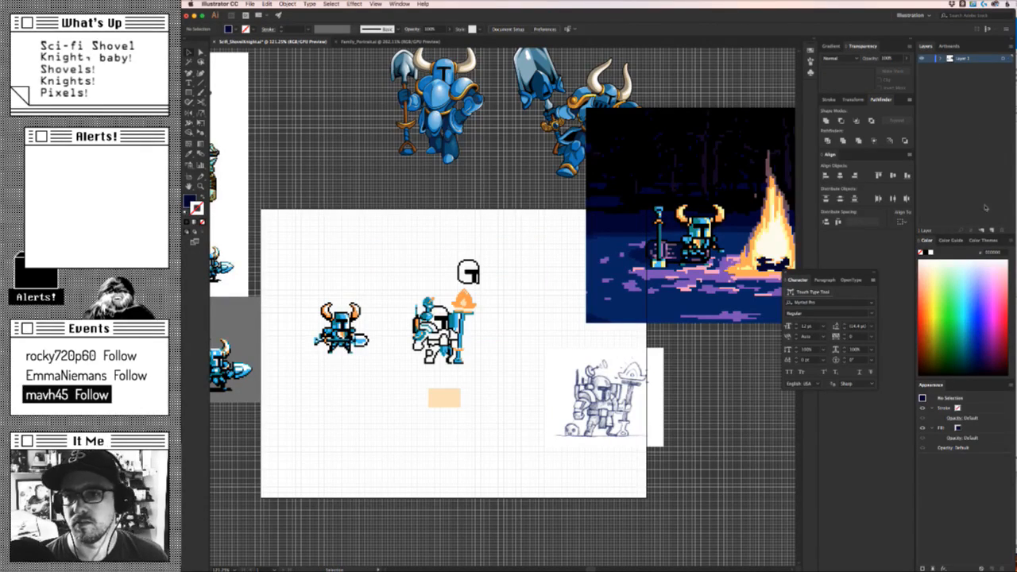
{"action": "left_click", "coordinate": [991, 230]}
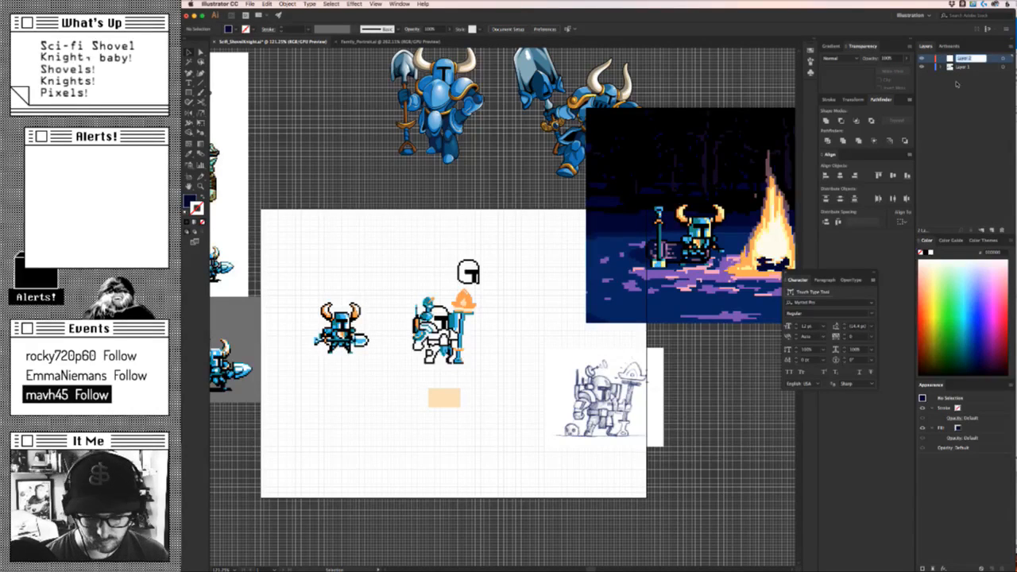
{"action": "type", "text": "background"}
{"action": "key", "text": "Return"}
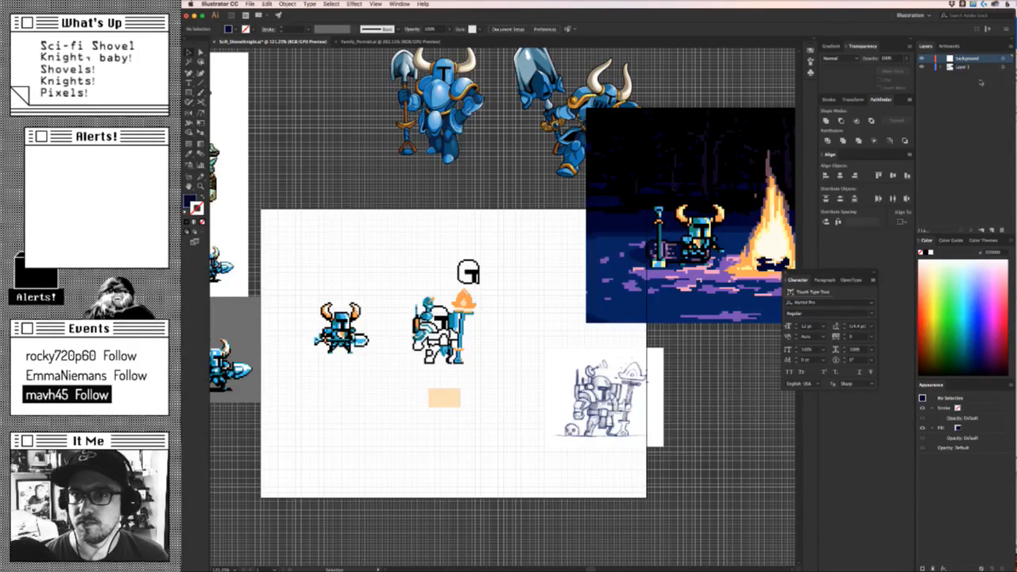
{"action": "left_click_drag", "start_coordinate": [985, 61], "coordinate": [987, 79]}
{"action": "key", "text": "ctrl+f"}
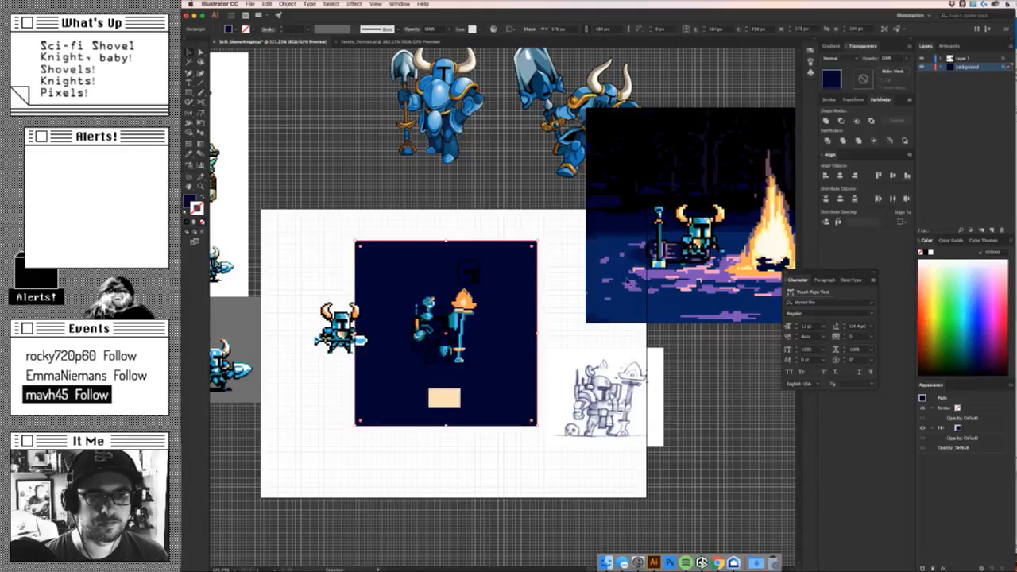
{"action": "left_click", "coordinate": [930, 68]}
Examine the sci-fi knight up close against the navy backdrop, and hide the background layer.
{"action": "key", "text": "z"}
{"action": "left_click_drag", "start_coordinate": [410, 373], "coordinate": [556, 390]}
{"action": "left_click_drag", "start_coordinate": [489, 336], "coordinate": [556, 337]}
{"action": "key", "text": "v"}
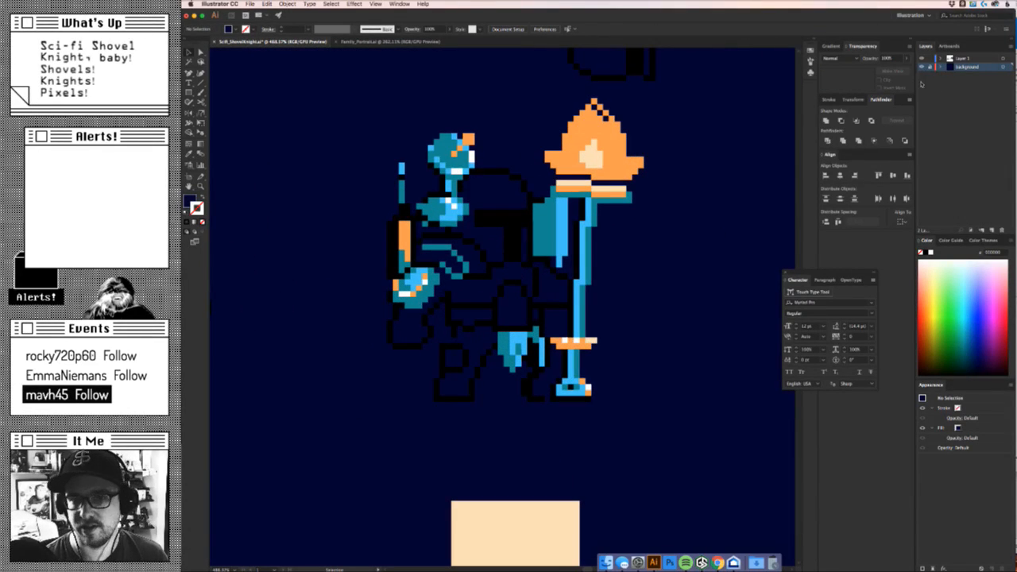
{"action": "left_click", "coordinate": [922, 67]}
Extend the shoulder dome's underside with a copied pixel recolored teal, and add teal pixels between the dome and the helmet visor.
{"action": "left_click_drag", "start_coordinate": [474, 256], "coordinate": [509, 401]}
{"action": "key", "text": "z"}
{"action": "key", "text": "v"}
{"action": "left_click", "coordinate": [481, 277]}
{"action": "key", "text": "z"}
{"action": "left_click", "coordinate": [533, 312]}
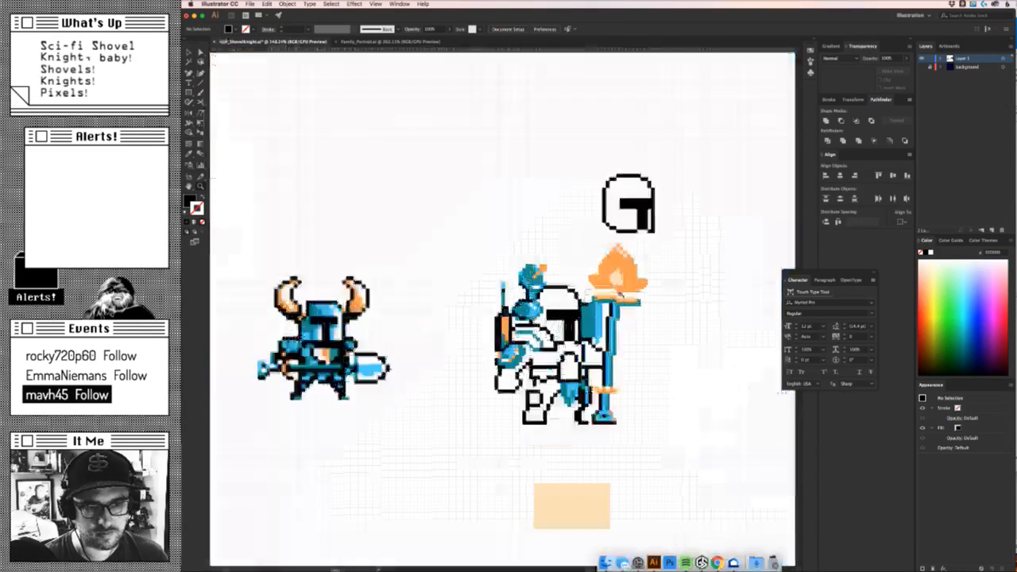
{"action": "left_click", "coordinate": [534, 312]}
{"action": "left_click", "coordinate": [534, 313]}
{"action": "left_click", "coordinate": [535, 313]}
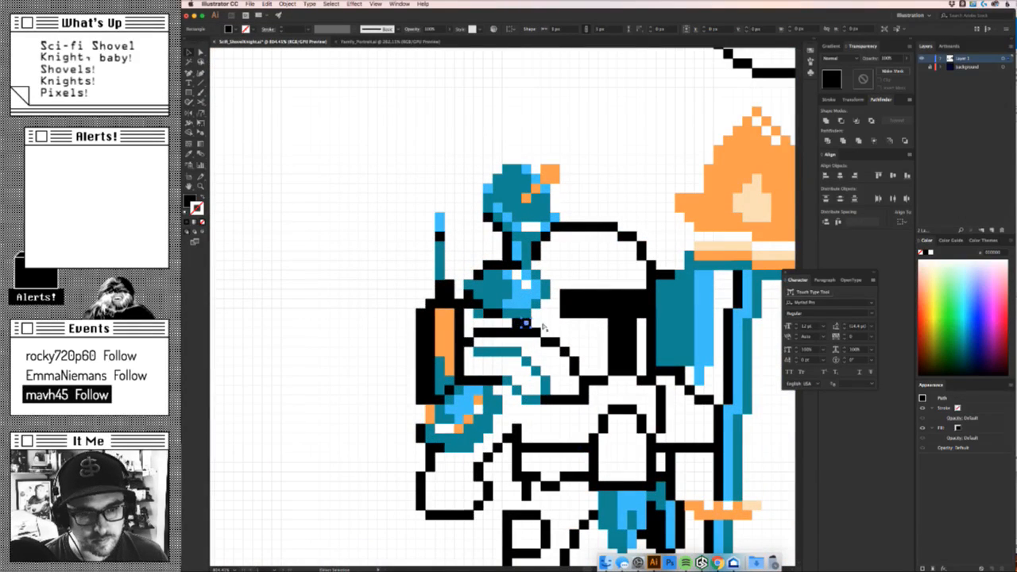
{"action": "mouse_move", "coordinate": [535, 313]}
{"action": "left_mouse_down"}
{"action": "mouse_move", "coordinate": [572, 352]}
{"action": "mouse_move", "coordinate": [544, 323]}
{"action": "left_mouse_up"}
{"action": "key", "text": "i"}
{"action": "left_click", "coordinate": [535, 282]}
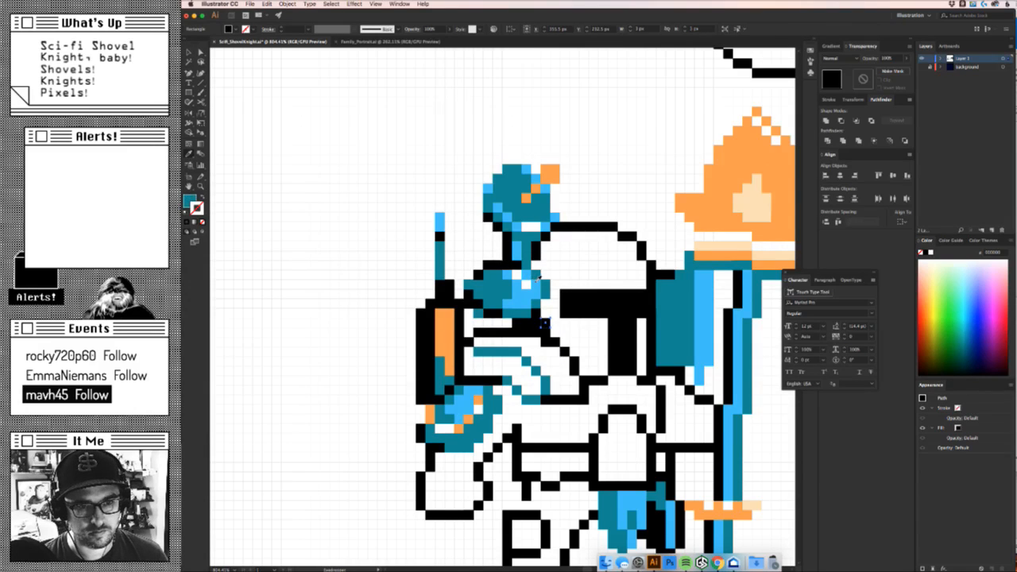
{"action": "key", "text": "a"}
{"action": "key", "text": "v"}
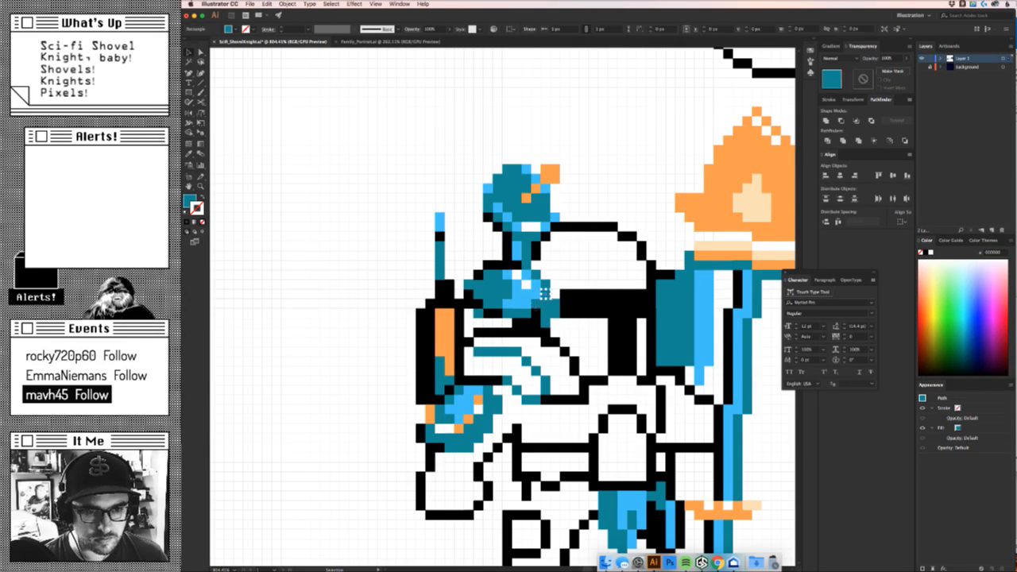
Shape the teal pixels beside the shoulder dome into a curved tube, separated from the dome by black outline pixels.
{"action": "left_click", "coordinate": [549, 295]}
{"action": "left_click_drag", "start_coordinate": [524, 305], "coordinate": [577, 267]}
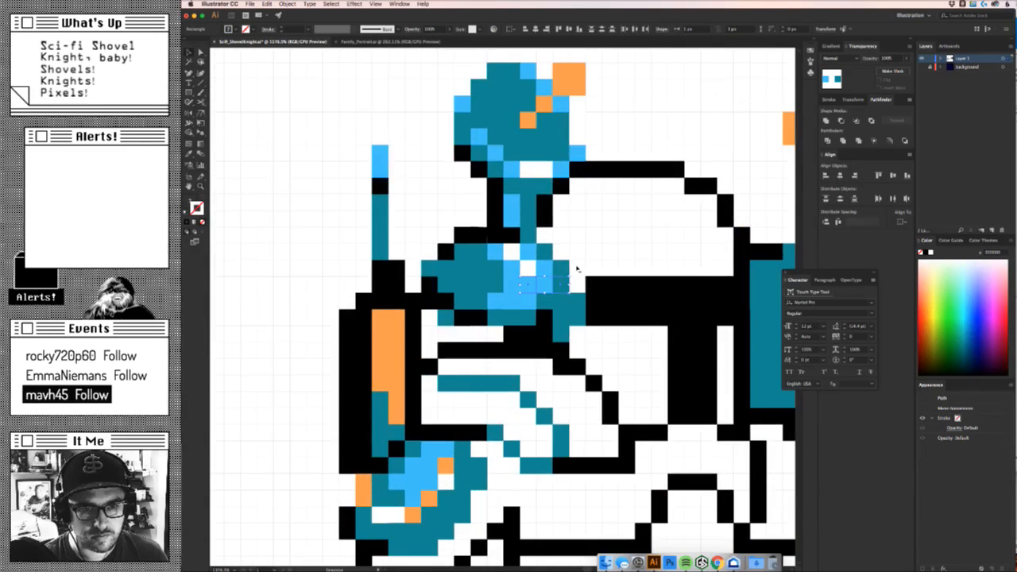
{"action": "left_click", "coordinate": [577, 268]}
{"action": "left_click", "coordinate": [543, 290]}
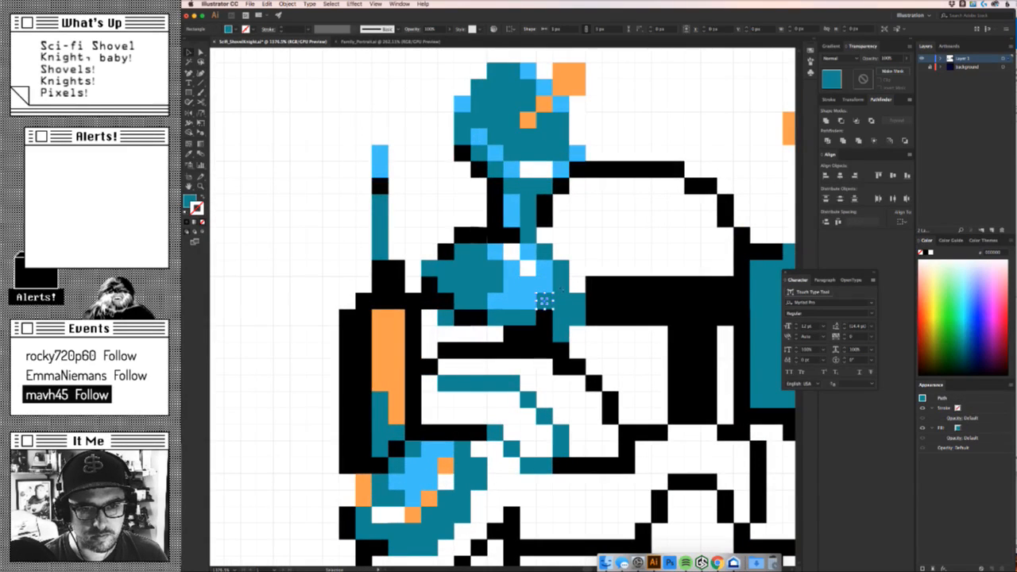
{"action": "key", "text": "i"}
{"action": "left_click", "coordinate": [596, 283]}
{"action": "key", "text": "super+shift+a"}
{"action": "key", "text": "z"}
{"action": "left_click_drag", "start_coordinate": [612, 247], "coordinate": [393, 320]}
{"action": "left_click_drag", "start_coordinate": [567, 269], "coordinate": [590, 290]}
{"action": "left_click", "coordinate": [593, 291]}
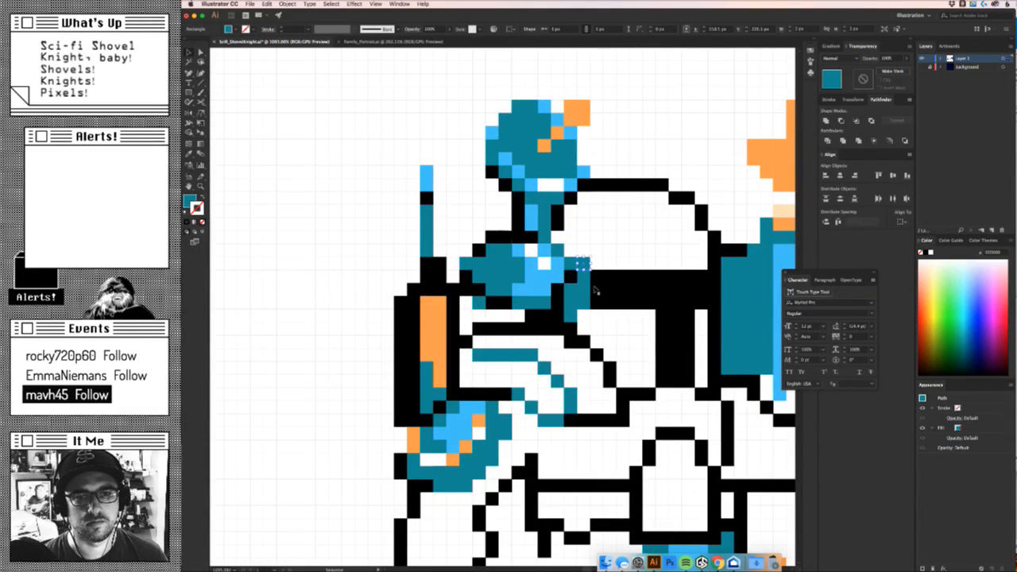
Recolor the two teal pixels on the shoulder dome's upper-right edge, beside the tube, in light blue.
{"action": "left_click", "coordinate": [630, 236]}
{"action": "left_click", "coordinate": [557, 250]}
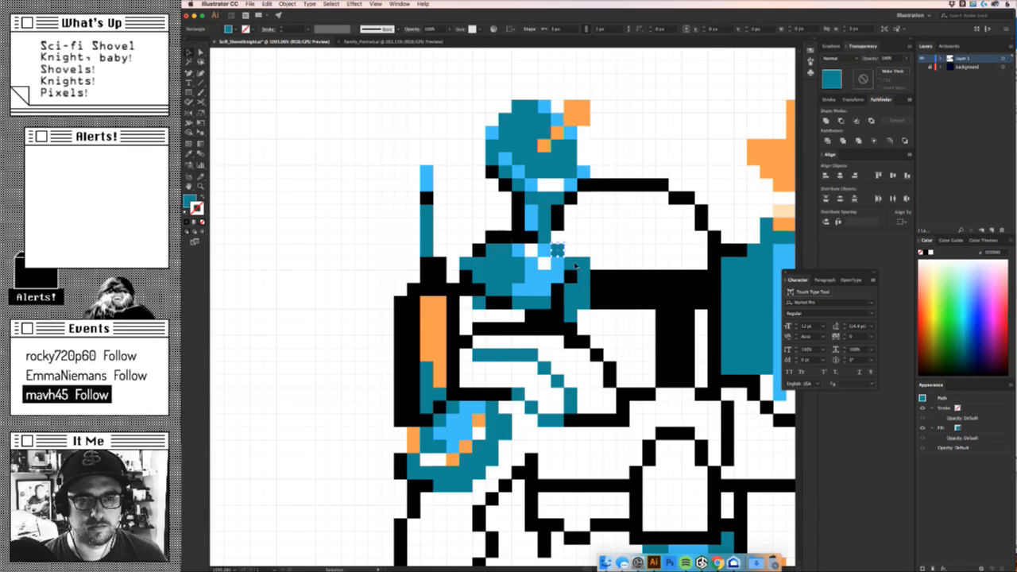
{"action": "left_click", "coordinate": [573, 263], "text": "shift"}
{"action": "key", "text": "i"}
{"action": "left_click", "coordinate": [555, 284]}
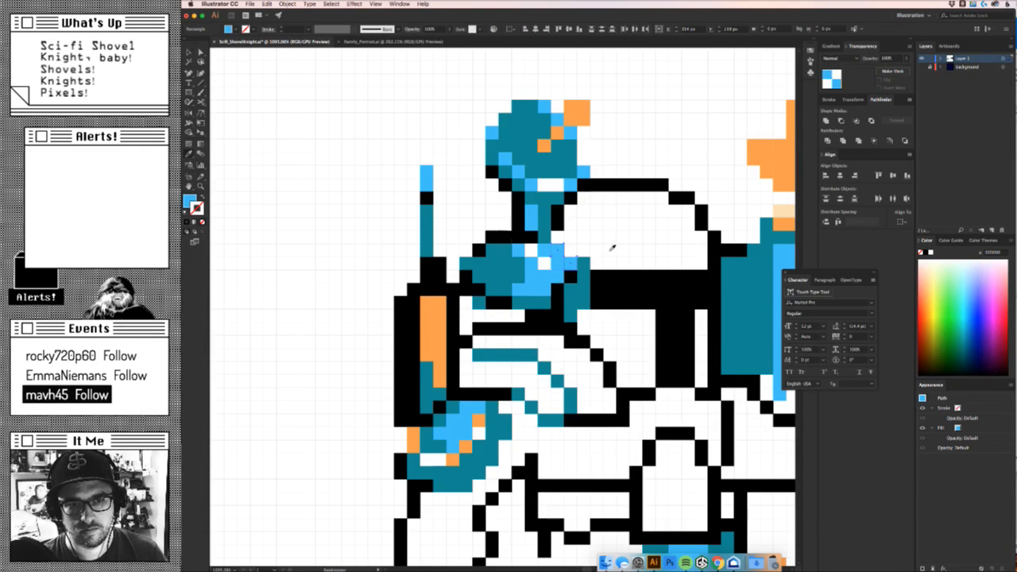
{"action": "key", "text": "a"}
{"action": "left_click", "coordinate": [610, 249]}
Copy teal tube pixels up along the dome to the neck outline, and recolor the last copy black.
{"action": "left_click", "coordinate": [584, 262]}
{"action": "key", "text": "alt+Up"}
{"action": "key", "text": "Left"}
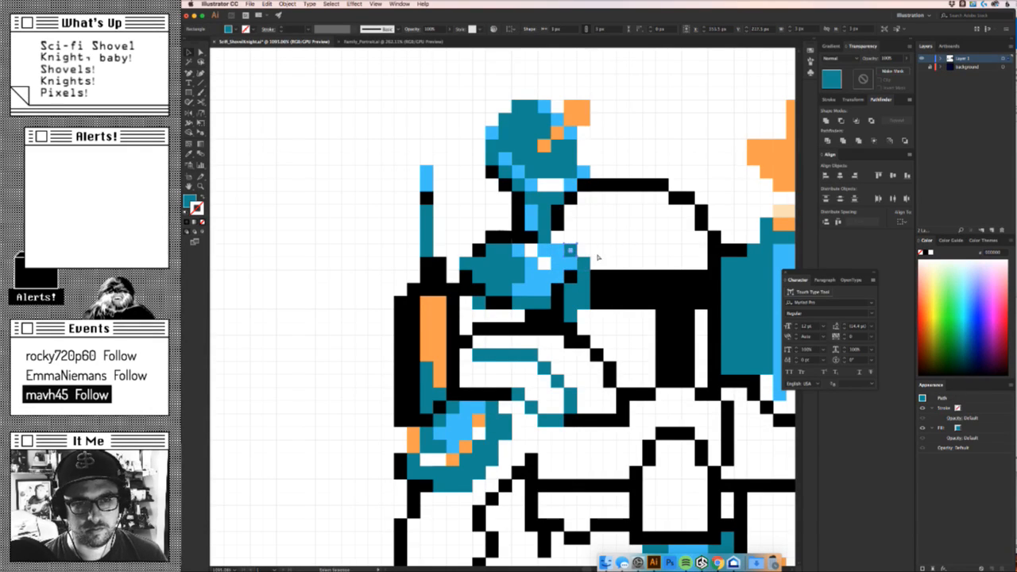
{"action": "key", "text": "alt+Up"}
{"action": "key", "text": "Left"}
{"action": "key", "text": "i"}
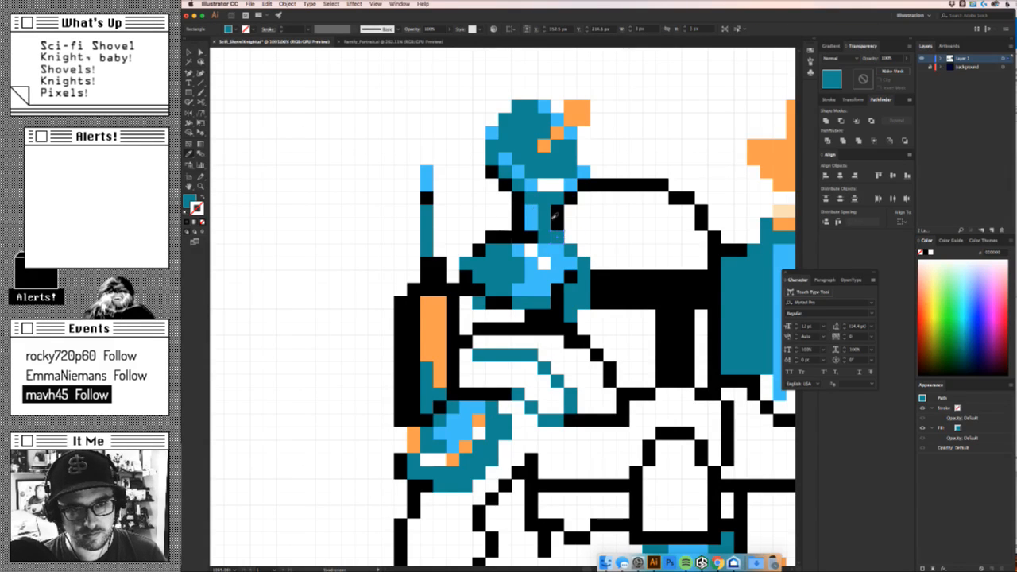
{"action": "left_click", "coordinate": [556, 216]}
{"action": "left_click", "coordinate": [602, 223]}
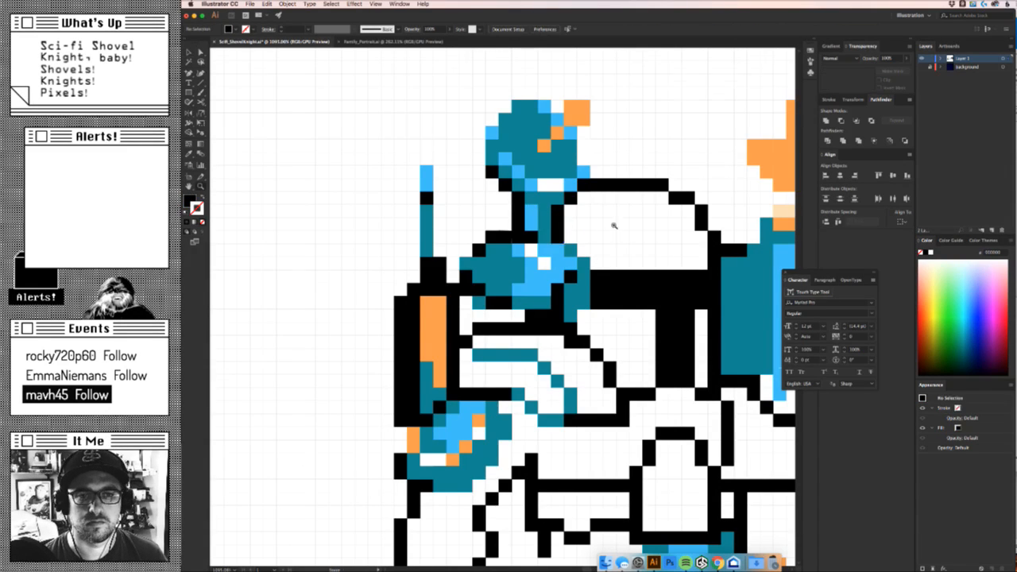
Duplicate two teal tube pixels repeatedly to the right to form a two-row teal band above the helmet's visor.
{"action": "key", "text": "z"}
{"action": "left_click_drag", "start_coordinate": [609, 225], "coordinate": [786, 395]}
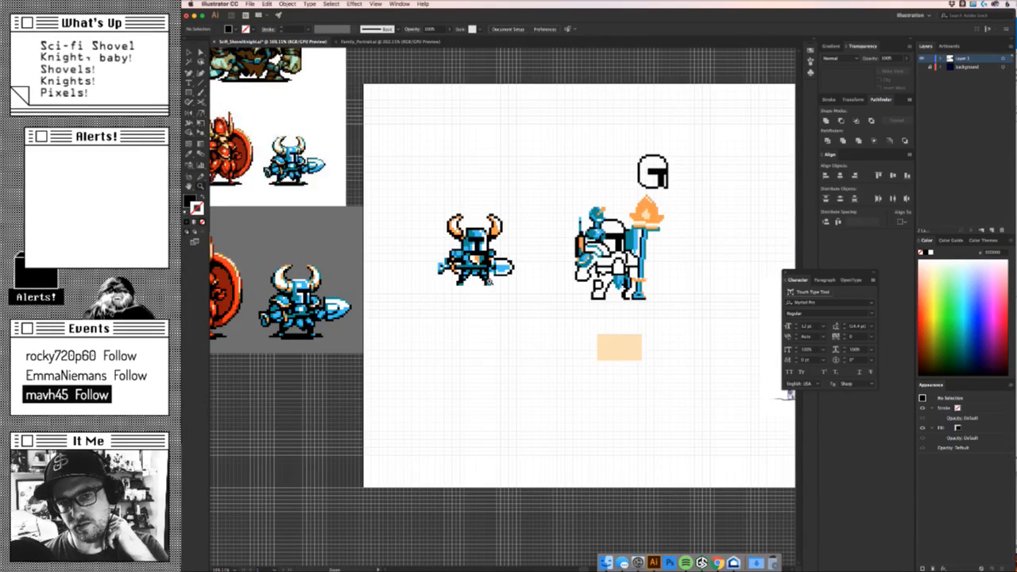
{"action": "left_click_drag", "start_coordinate": [596, 238], "coordinate": [656, 249]}
{"action": "left_click_drag", "start_coordinate": [651, 193], "coordinate": [557, 246]}
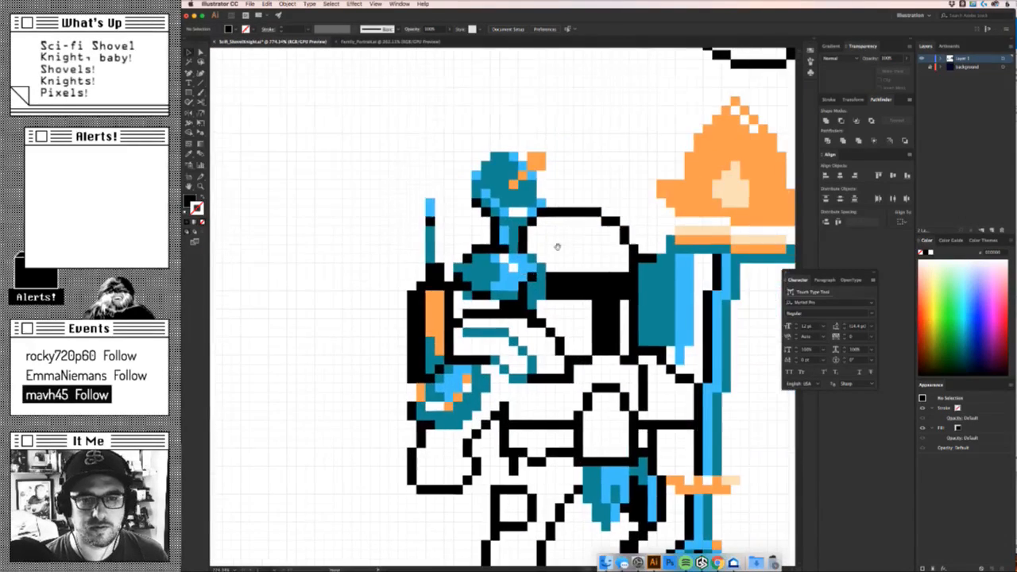
{"action": "left_click", "coordinate": [542, 260]}
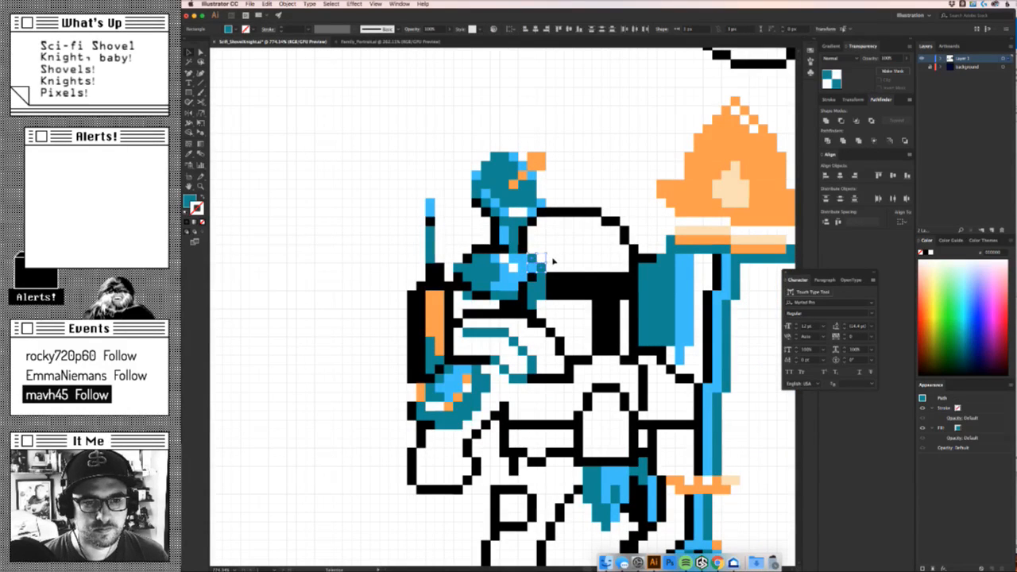
{"action": "key", "text": "Right"}
{"action": "key", "text": "Right"}
{"action": "key", "text": "Right"}
{"action": "key", "text": "Right"}
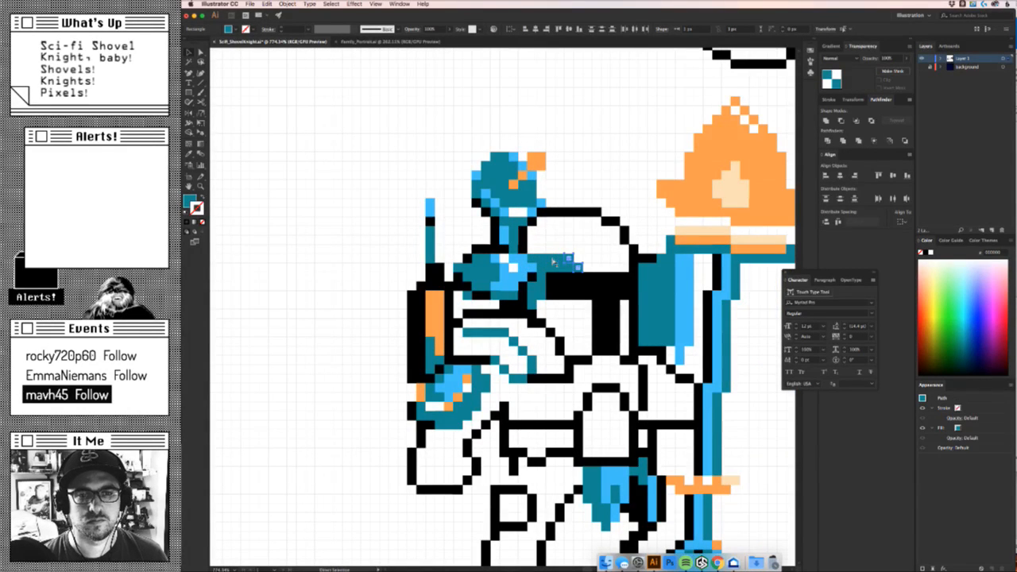
{"action": "key", "text": "Right"}
{"action": "key", "text": "Right"}
{"action": "key", "text": "Right"}
{"action": "key", "text": "Right"}
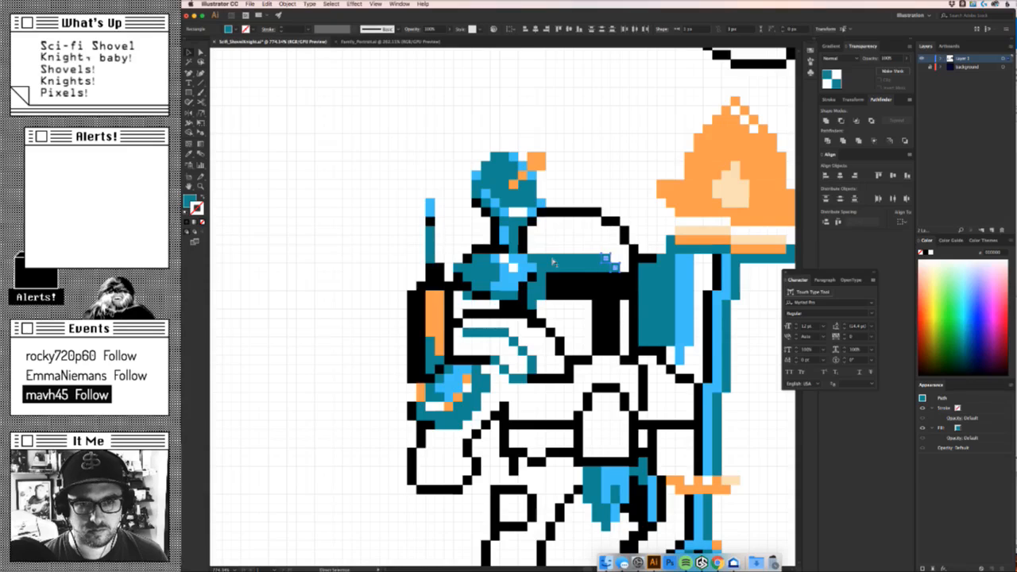
{"action": "left_click", "coordinate": [637, 198]}
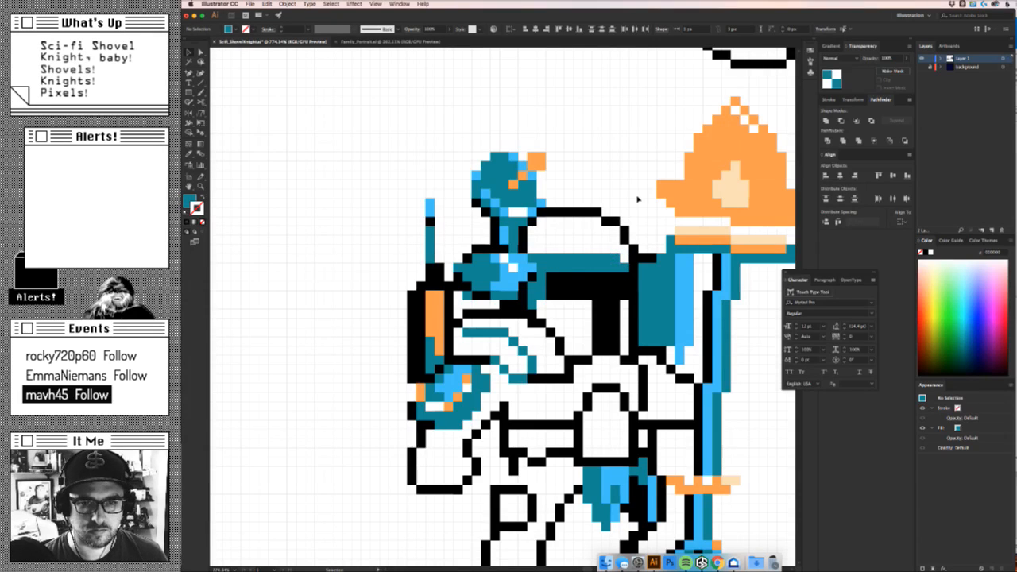
Recolor the black outline pixels along the helmet's top and right curve in light blue.
{"action": "left_click", "coordinate": [624, 246]}
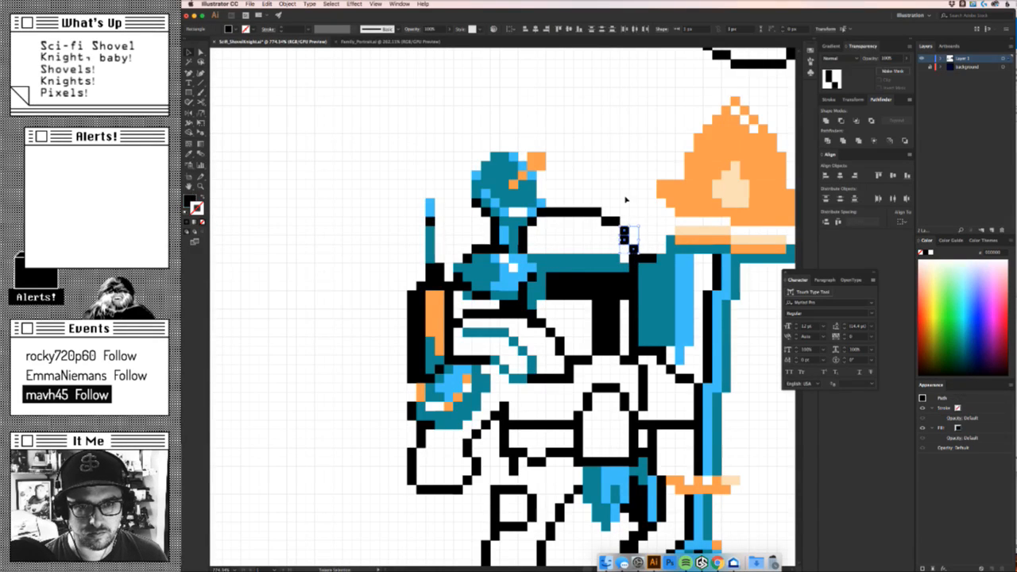
{"action": "left_click", "coordinate": [571, 215], "text": "shift"}
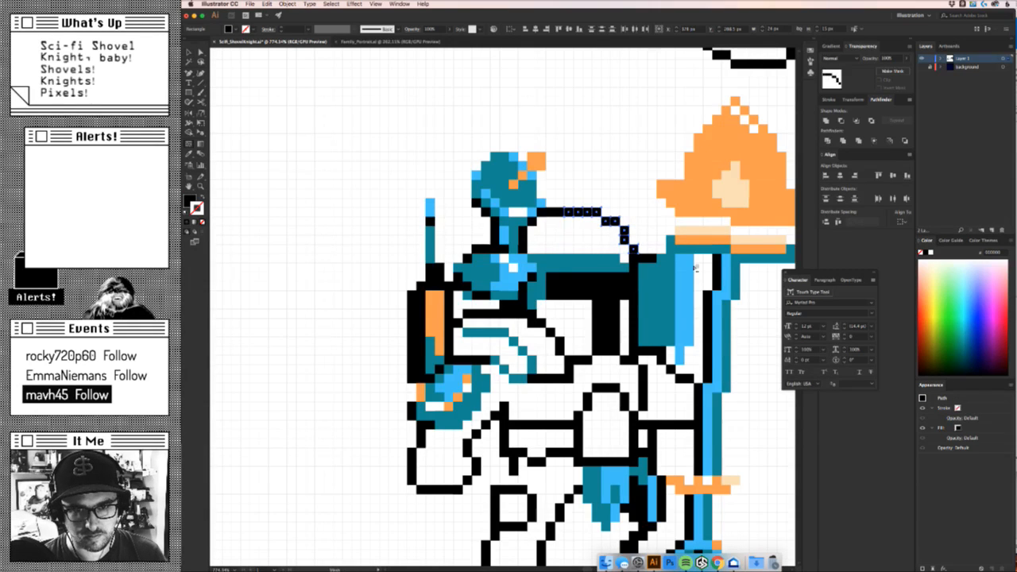
{"action": "key", "text": "i"}
{"action": "left_click", "coordinate": [689, 271]}
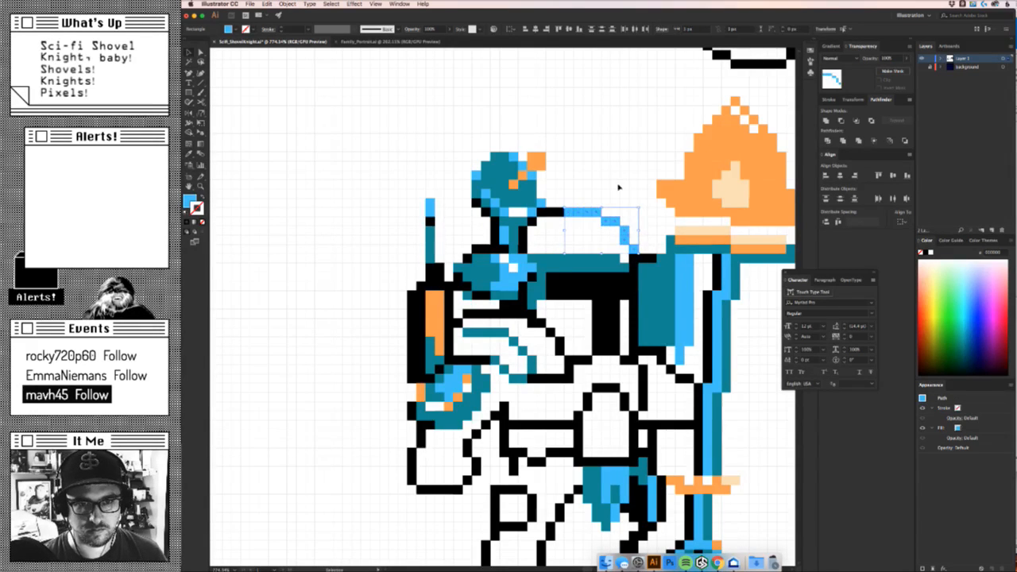
{"action": "left_click", "coordinate": [622, 186], "text": "super"}
Thicken the inside of the helmet's right curve with copied light-blue pixels, leaving white gaps for highlights.
{"action": "key", "text": "z"}
{"action": "left_click_drag", "start_coordinate": [632, 174], "coordinate": [643, 268]}
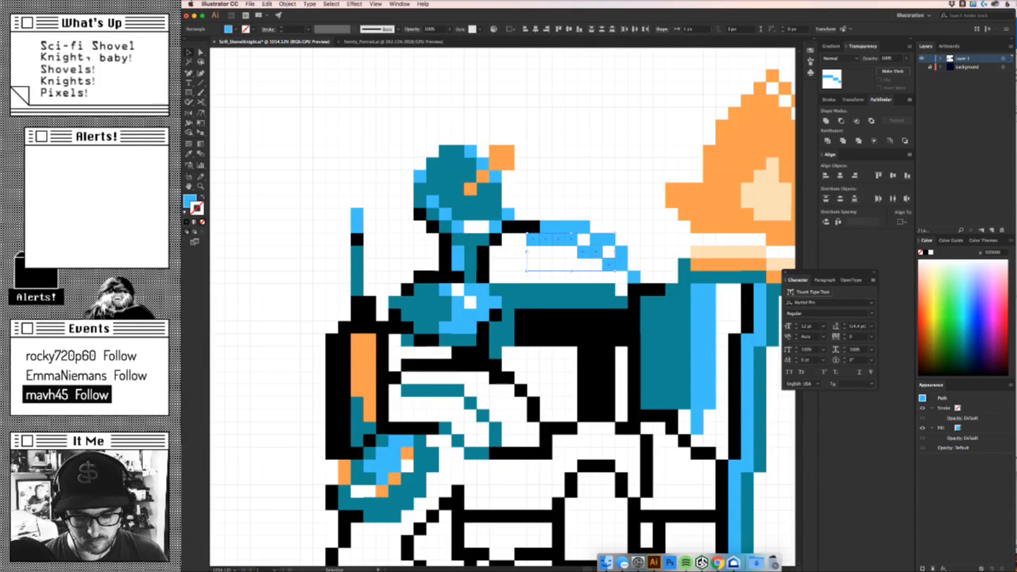
{"action": "key", "text": "a"}
{"action": "left_click", "coordinate": [611, 251]}
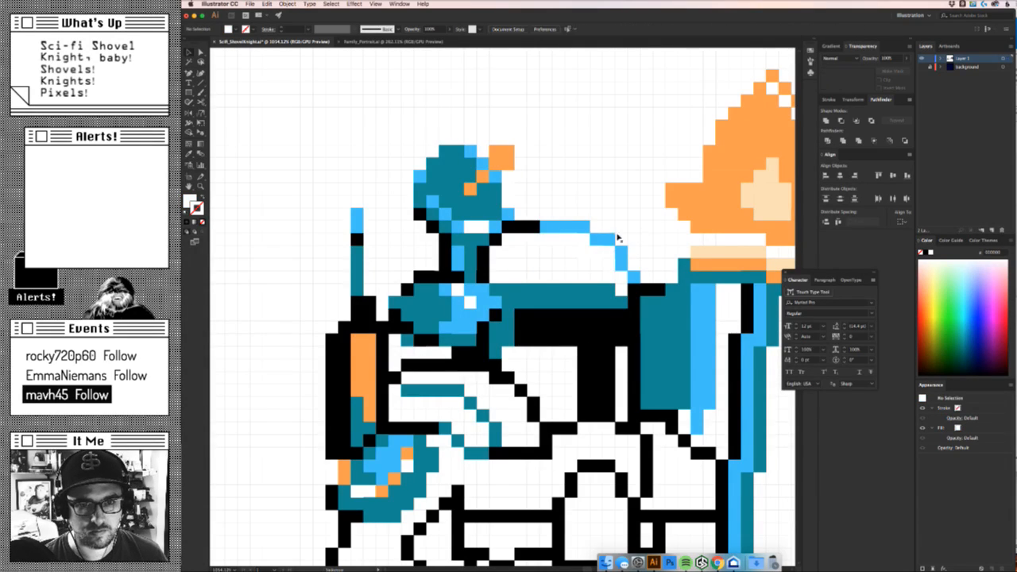
{"action": "double_click", "coordinate": [608, 239]}
{"action": "key", "text": "Escape"}
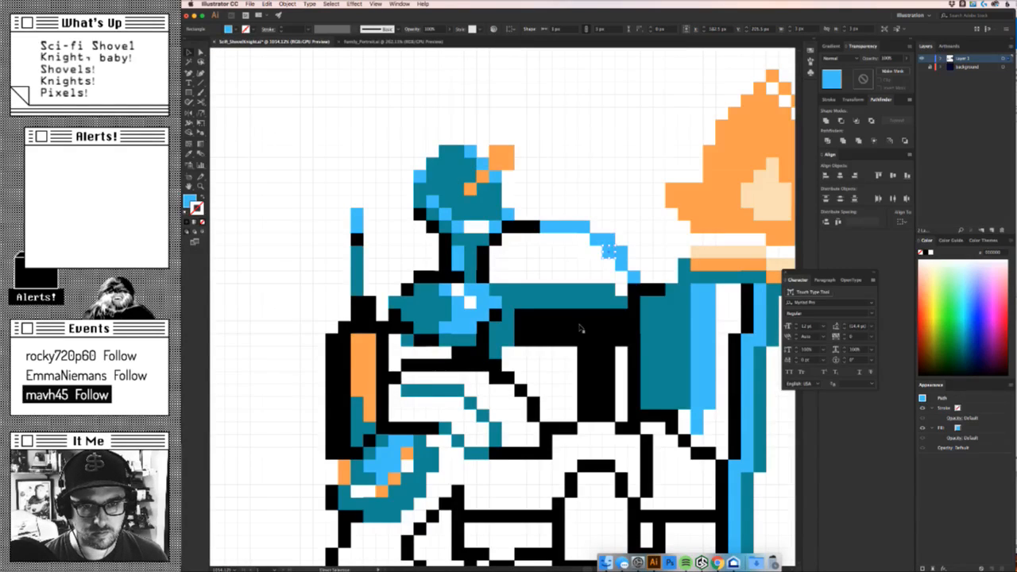
{"action": "key", "text": "Down"}
{"action": "key", "text": "Down"}
{"action": "key", "text": "Down"}
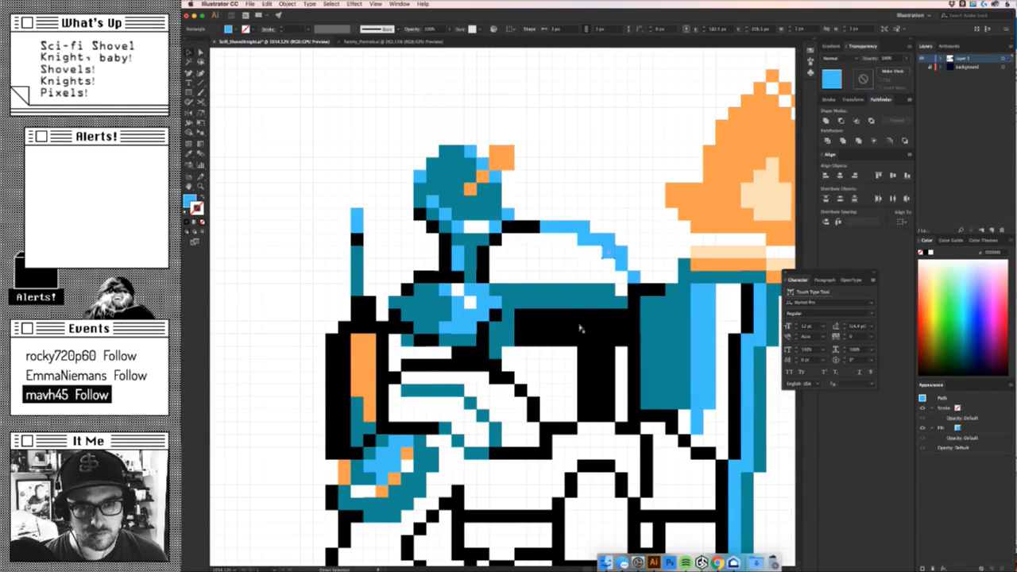
{"action": "key", "text": "Left"}
{"action": "key", "text": "Right"}
{"action": "key", "text": "Right"}
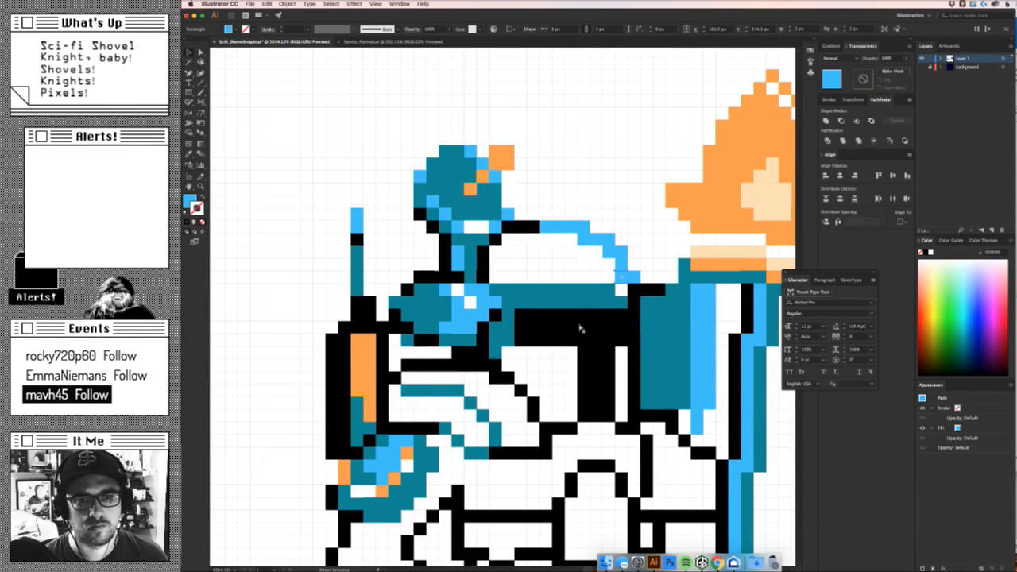
{"action": "key", "text": "Left"}
{"action": "key", "text": "Up"}
{"action": "key", "text": "Up"}
{"action": "key", "text": "Up"}
{"action": "key", "text": "Left"}
{"action": "key", "text": "Left"}
{"action": "key", "text": "Left"}
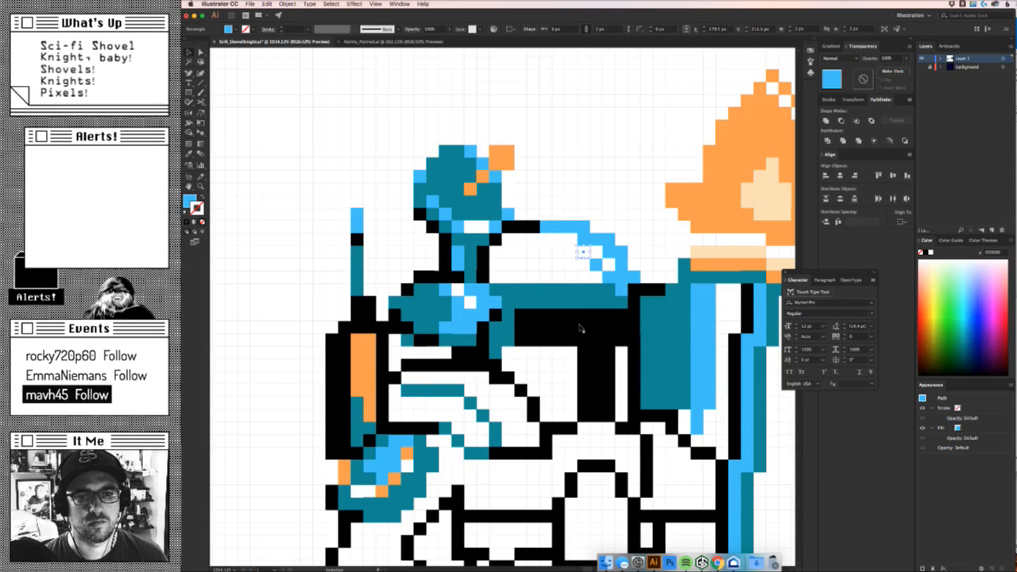
Place copied light-blue pixels inside the helmet's top-left edge, stepping down toward the neck.
{"action": "key", "text": "Up"}
{"action": "key", "text": "Up"}
{"action": "key", "text": "Left"}
{"action": "key", "text": "Left"}
{"action": "key", "text": "Left"}
{"action": "key", "text": "Left"}
{"action": "key", "text": "Left"}
{"action": "key", "text": "Left"}
{"action": "key", "text": "Left"}
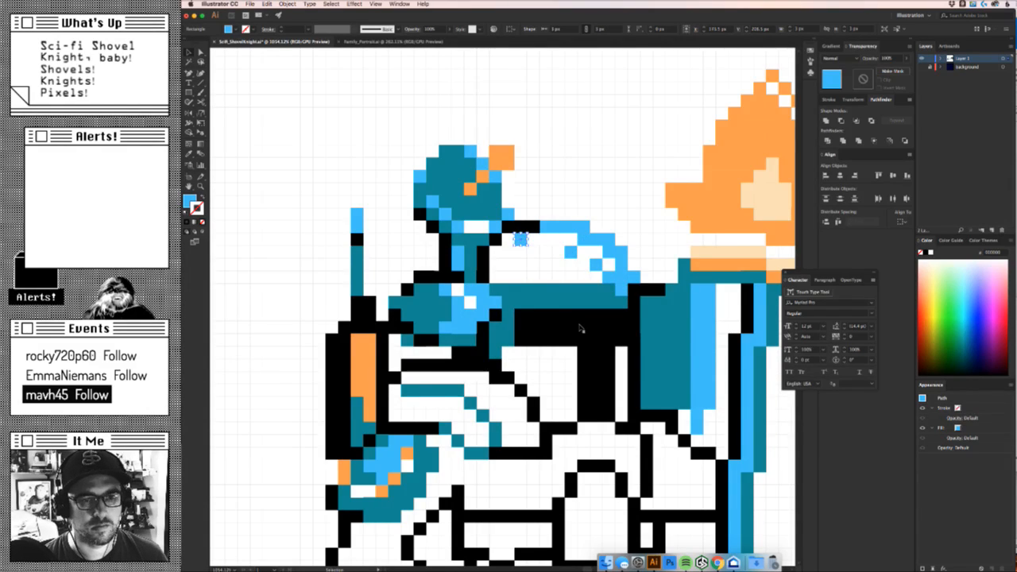
{"action": "key", "text": "Left"}
{"action": "key", "text": "Left"}
{"action": "key", "text": "Down"}
{"action": "key", "text": "Down"}
{"action": "key", "text": "Left"}
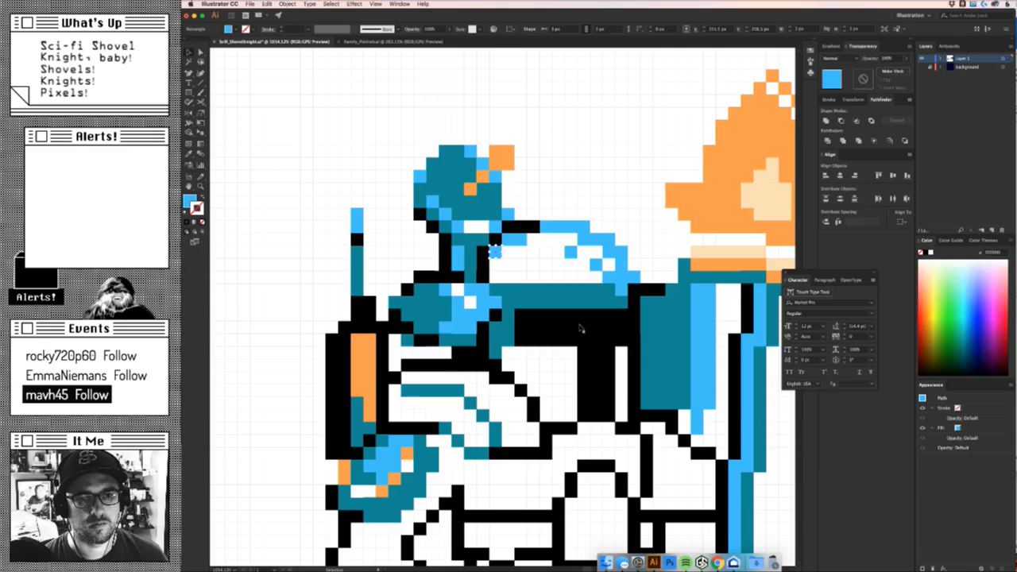
{"action": "left_click", "coordinate": [535, 212]}
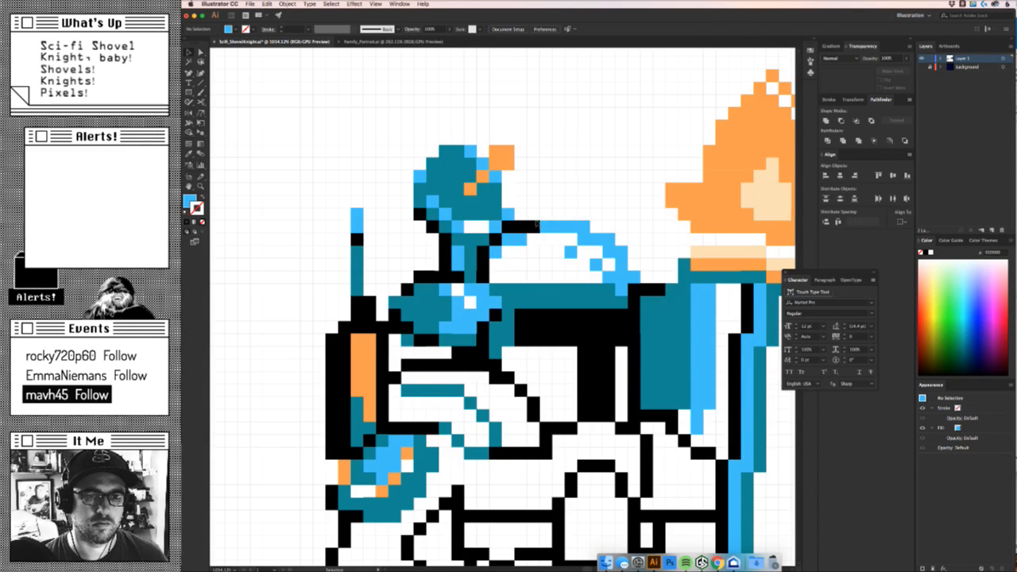
Recolor the three black outline pixels at the helmet's top left in the teal of the band above the visor.
{"action": "left_click", "coordinate": [535, 226]}
{"action": "left_click", "coordinate": [509, 226], "text": "shift"}
{"action": "left_click", "coordinate": [520, 227], "text": "shift"}
{"action": "key", "text": "i"}
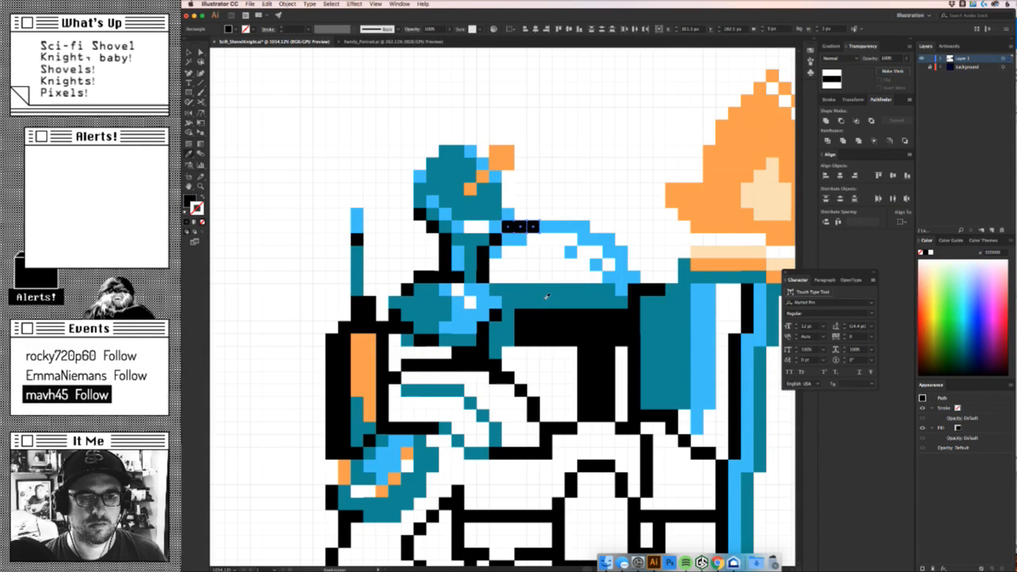
{"action": "left_click", "coordinate": [545, 297]}
{"action": "key", "text": "v"}
{"action": "left_click", "coordinate": [578, 182]}
Copy teal pixels down the helmet's left edge and across the area above the visor band to build the shadow.
{"action": "key", "text": "z"}
{"action": "left_click_drag", "start_coordinate": [591, 184], "coordinate": [598, 210]}
{"action": "key", "text": "v"}
{"action": "left_click", "coordinate": [535, 222]}
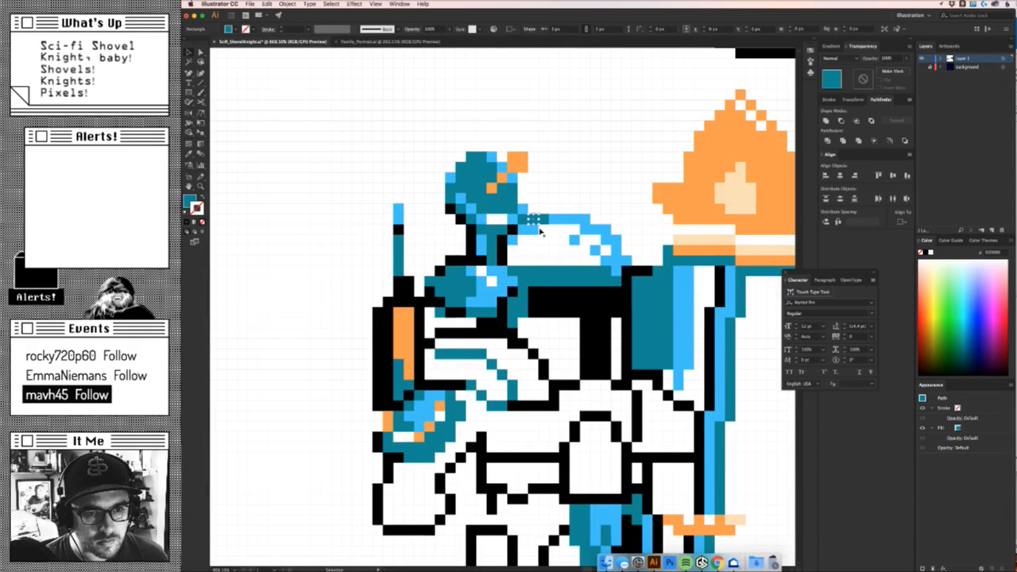
{"action": "left_click", "coordinate": [511, 248]}
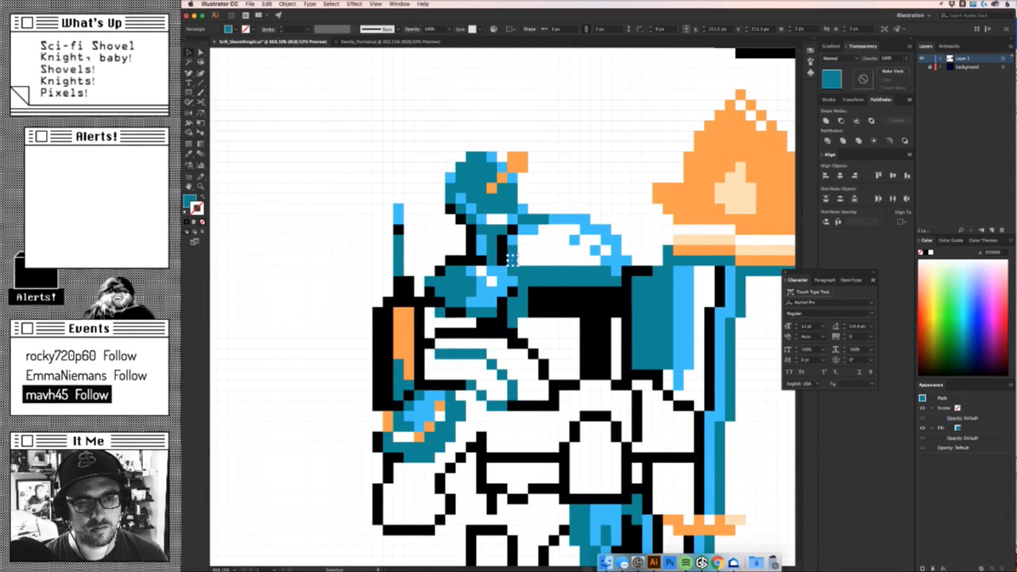
{"action": "left_click_drag", "start_coordinate": [511, 259], "coordinate": [613, 267]}
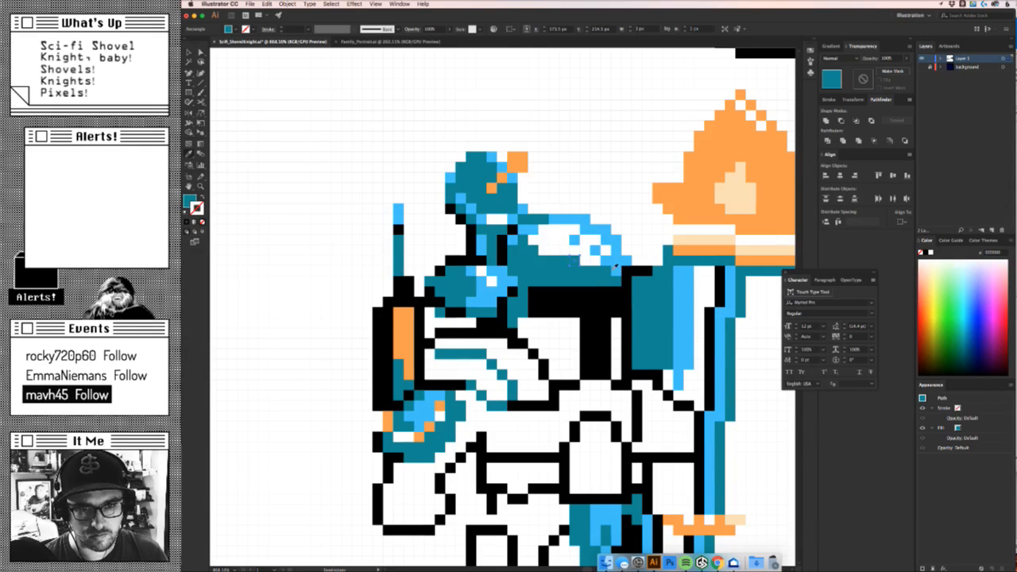
Fill the middle of the helmet dome with copied light-blue pixels, keeping a white highlight near the top.
{"action": "key", "text": "Up"}
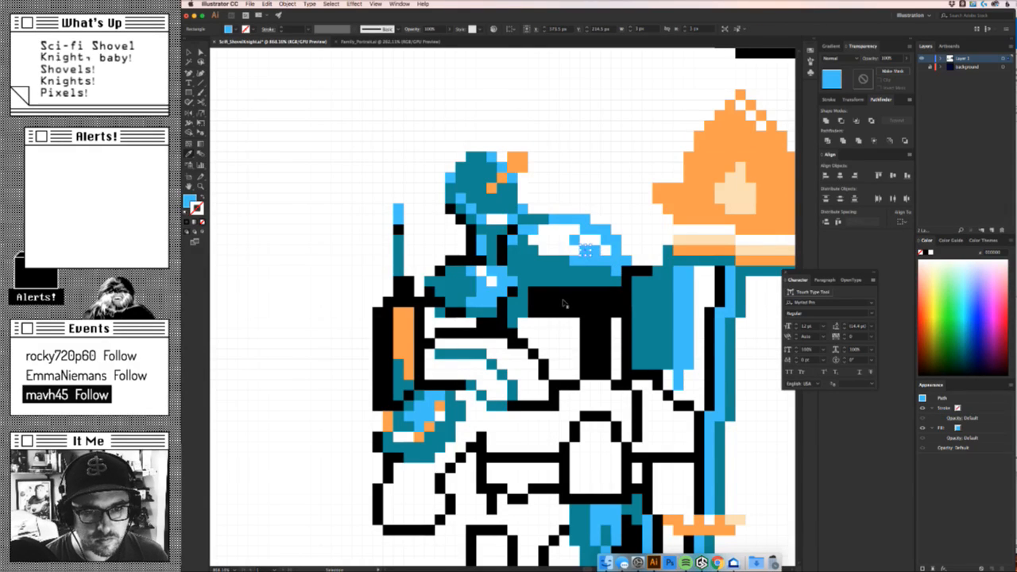
{"action": "key", "text": "Left"}
{"action": "key", "text": "Left"}
{"action": "key", "text": "Left"}
{"action": "key", "text": "Left"}
{"action": "key", "text": "Up"}
{"action": "key", "text": "Left"}
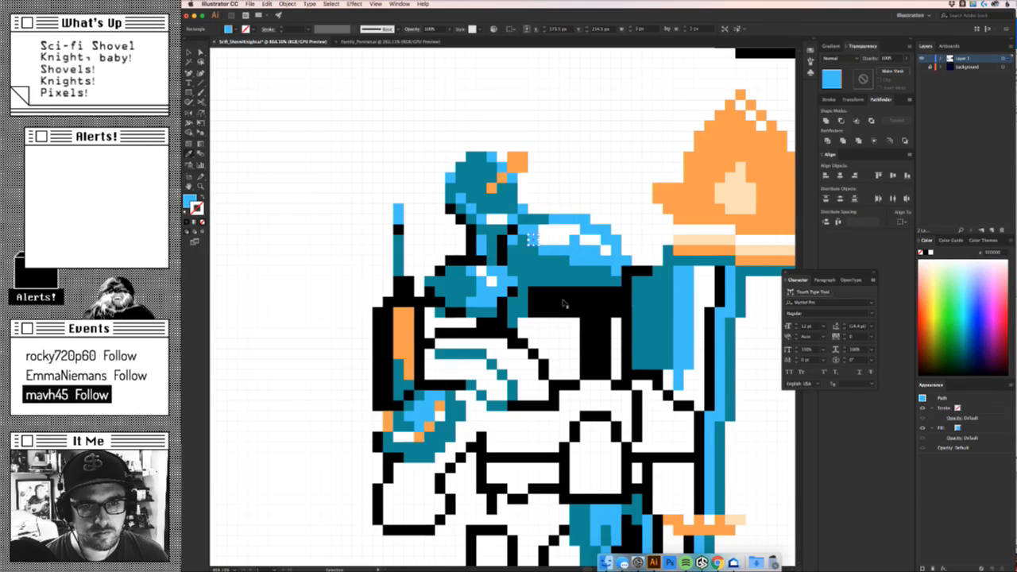
{"action": "key", "text": "super+d"}
{"action": "key", "text": "super+d"}
Recolor three teal pixels at the right end of the helmet band's upper row in light blue.
{"action": "left_click", "coordinate": [592, 151]}
{"action": "key", "text": "super+space"}
{"action": "left_click_drag", "start_coordinate": [615, 166], "coordinate": [397, 242]}
{"action": "left_click_drag", "start_coordinate": [595, 266], "coordinate": [576, 289]}
{"action": "left_click_drag", "start_coordinate": [598, 209], "coordinate": [824, 177]}
{"action": "left_click_drag", "start_coordinate": [561, 186], "coordinate": [572, 232]}
{"action": "left_click_drag", "start_coordinate": [572, 232], "coordinate": [589, 209]}
{"action": "left_click", "coordinate": [575, 220]}
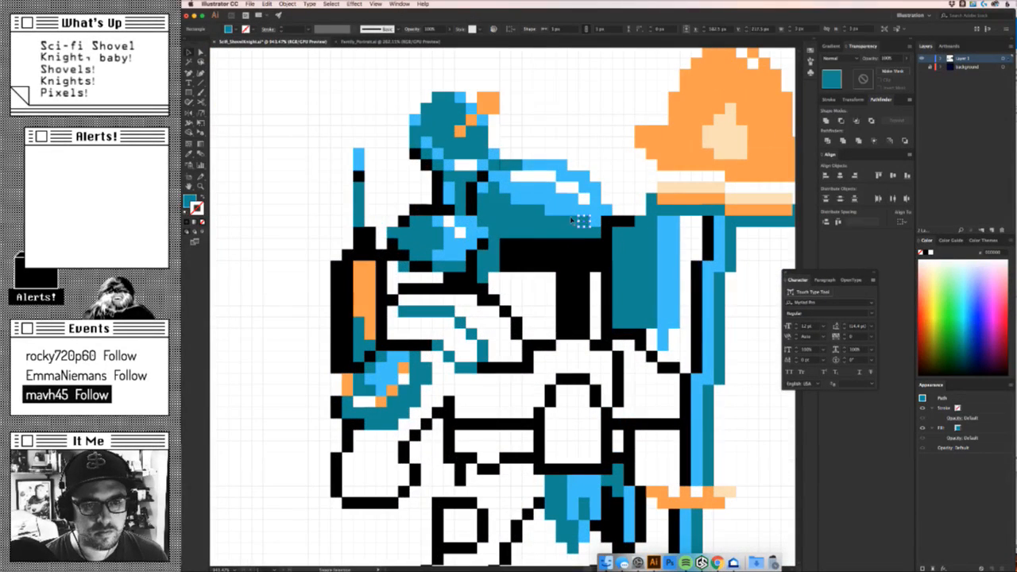
{"action": "left_click", "coordinate": [564, 220], "text": "shift"}
{"action": "left_click", "coordinate": [572, 221], "text": "shift"}
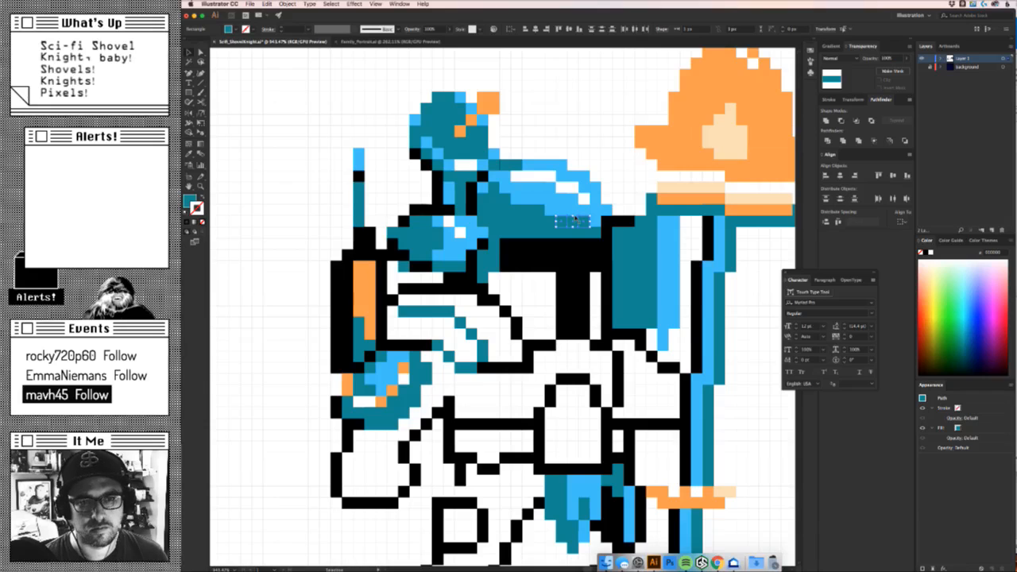
{"action": "key", "text": "i"}
{"action": "left_click", "coordinate": [567, 210]}
Recolor two single teal pixels along the helmet's shadow edge in light blue to smooth the diagonal shading.
{"action": "key", "text": "v"}
{"action": "left_click", "coordinate": [544, 209]}
{"action": "key", "text": "i"}
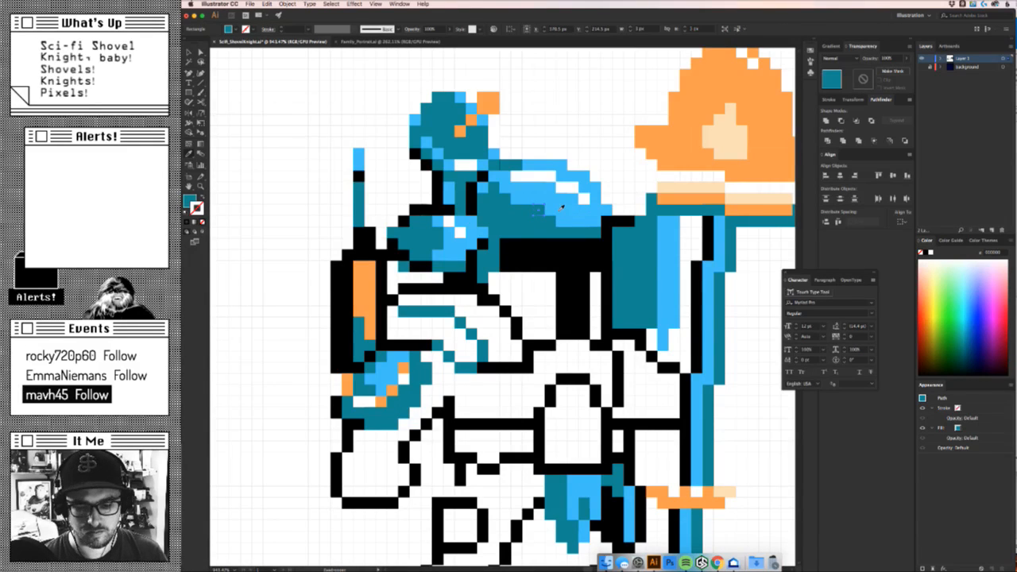
{"action": "left_click", "coordinate": [563, 205]}
{"action": "key", "text": "v"}
{"action": "left_click", "coordinate": [616, 97]}
{"action": "key", "text": "z"}
{"action": "left_click_drag", "start_coordinate": [600, 127], "coordinate": [596, 163]}
{"action": "key", "text": "v"}
{"action": "left_click", "coordinate": [553, 217]}
{"action": "key", "text": "i"}
{"action": "left_click", "coordinate": [562, 212]}
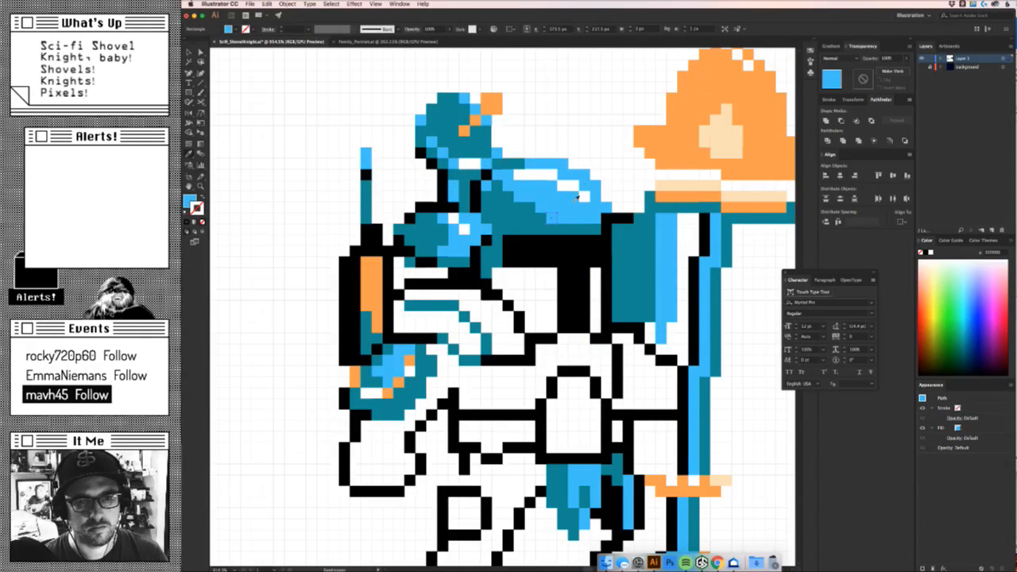
Recolor the teal pixels at the right end of the row directly above the visor in light blue.
{"action": "key", "text": "v"}
{"action": "left_click", "coordinate": [606, 188]}
{"action": "left_click", "coordinate": [596, 226]}
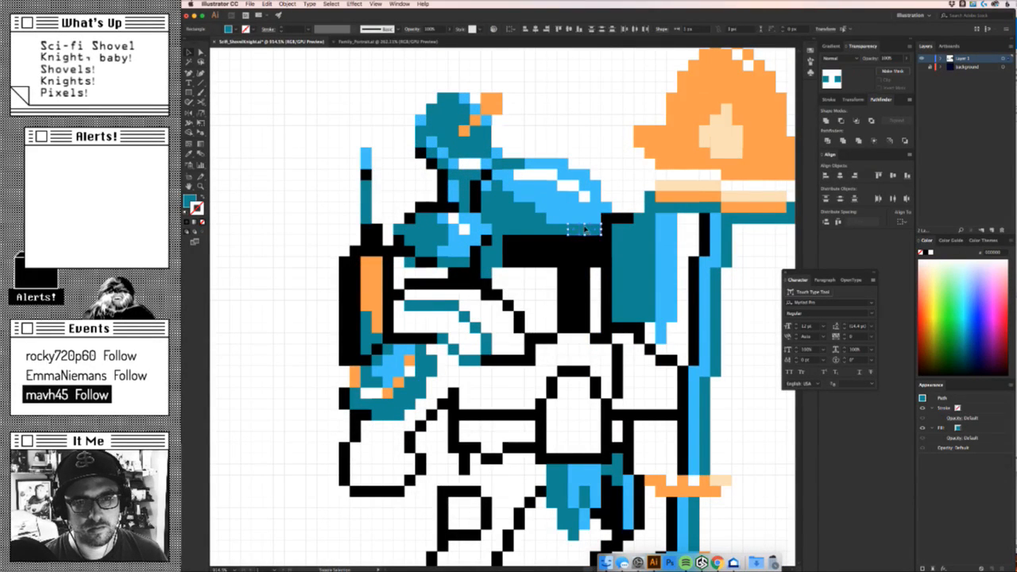
{"action": "key", "text": "ctrl+shift+a"}
{"action": "key", "text": "z"}
{"action": "left_click_drag", "start_coordinate": [586, 220], "coordinate": [559, 206]}
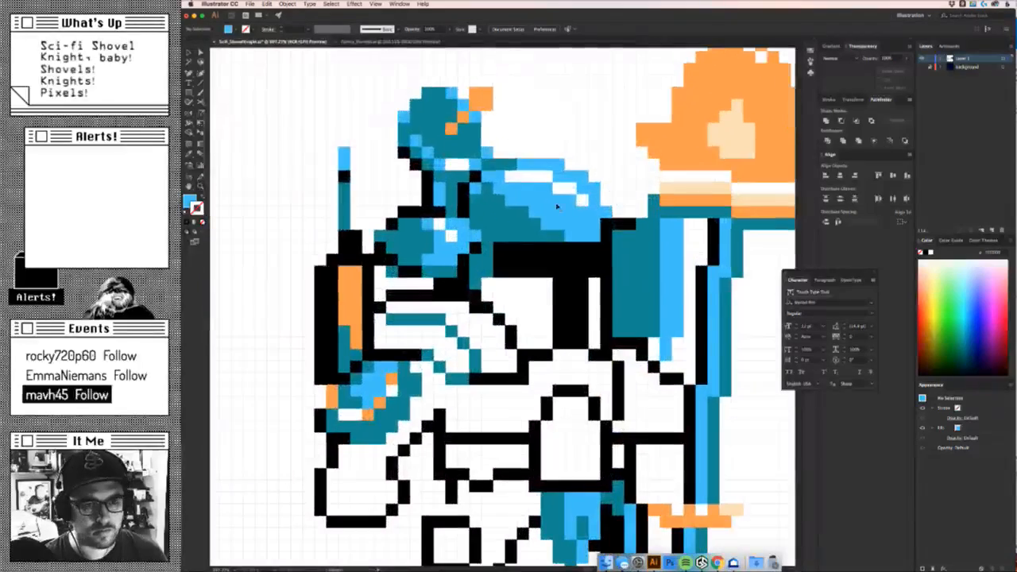
Shift the stepped teal shadow edge on the helmet dome one pixel toward the back of the helmet.
{"action": "key", "text": "v"}
{"action": "left_click", "coordinate": [523, 210]}
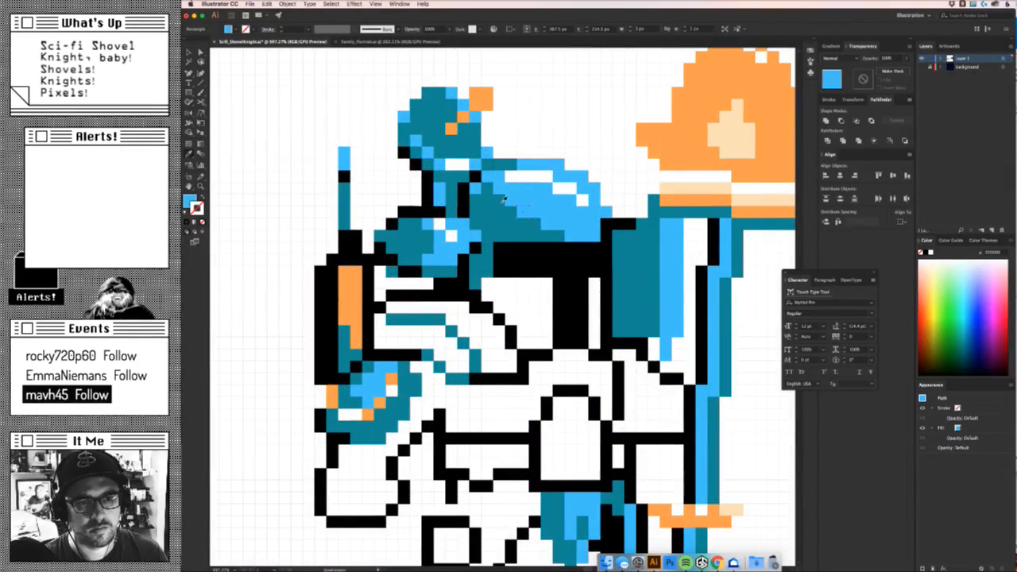
{"action": "key", "text": "ctrl+shift+a"}
{"action": "key", "text": "z"}
{"action": "left_click_drag", "start_coordinate": [601, 109], "coordinate": [539, 208]}
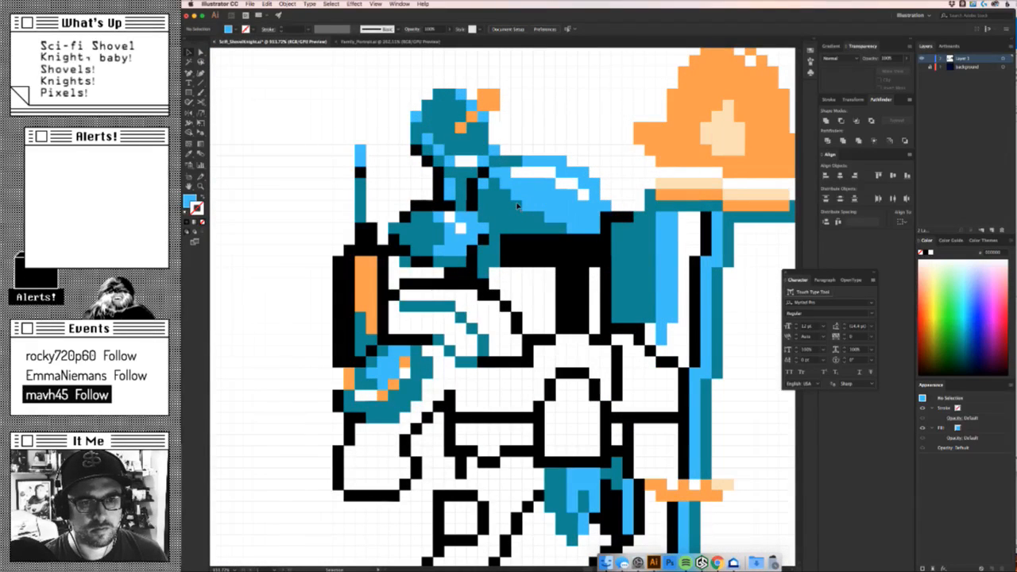
{"action": "left_click", "coordinate": [518, 209]}
{"action": "double_click", "coordinate": [521, 219]}
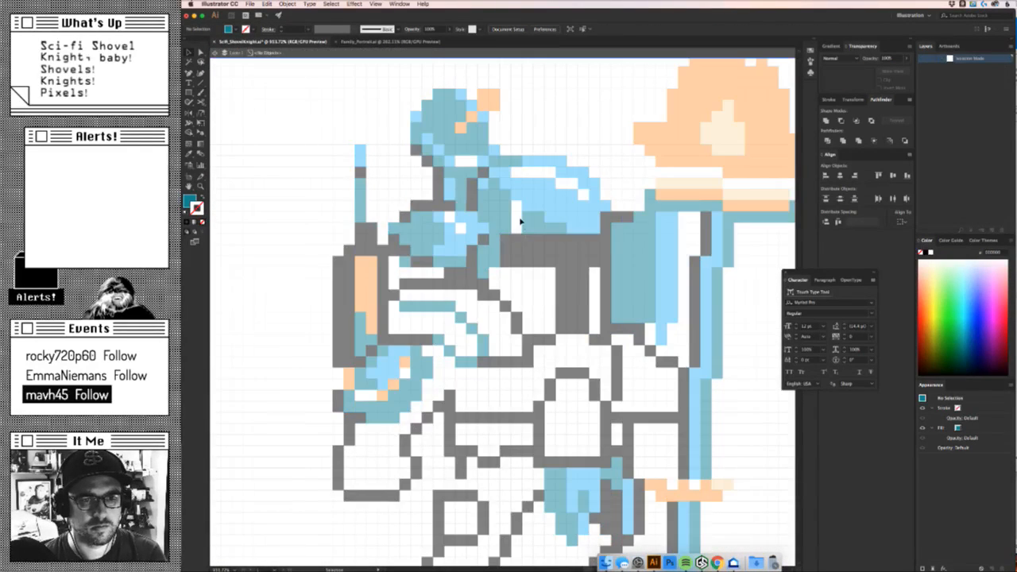
{"action": "key", "text": "Escape"}
{"action": "left_click_drag", "start_coordinate": [520, 214], "coordinate": [561, 228]}
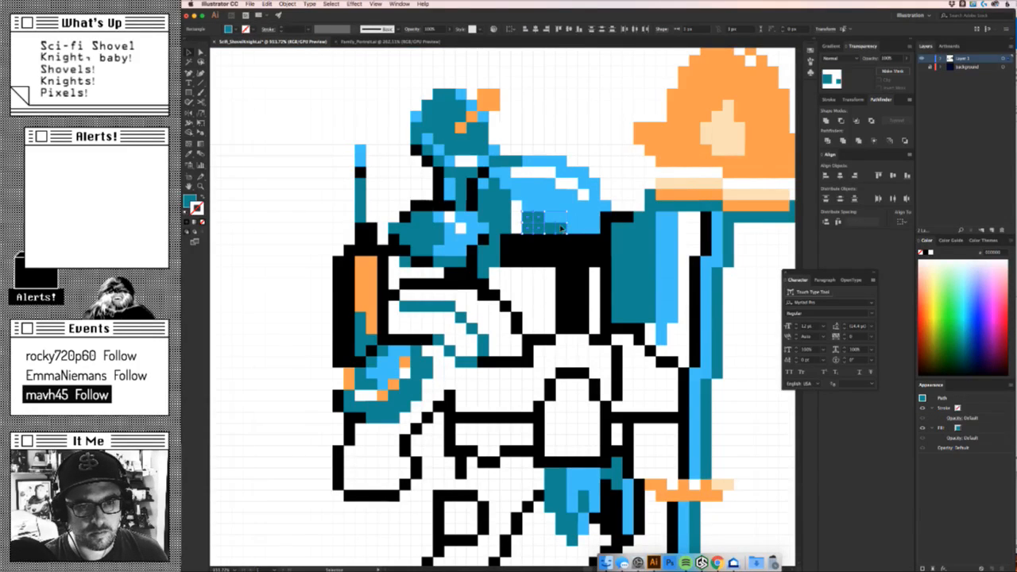
{"action": "left_click", "coordinate": [552, 228], "text": "shift"}
{"action": "key", "text": "Left"}
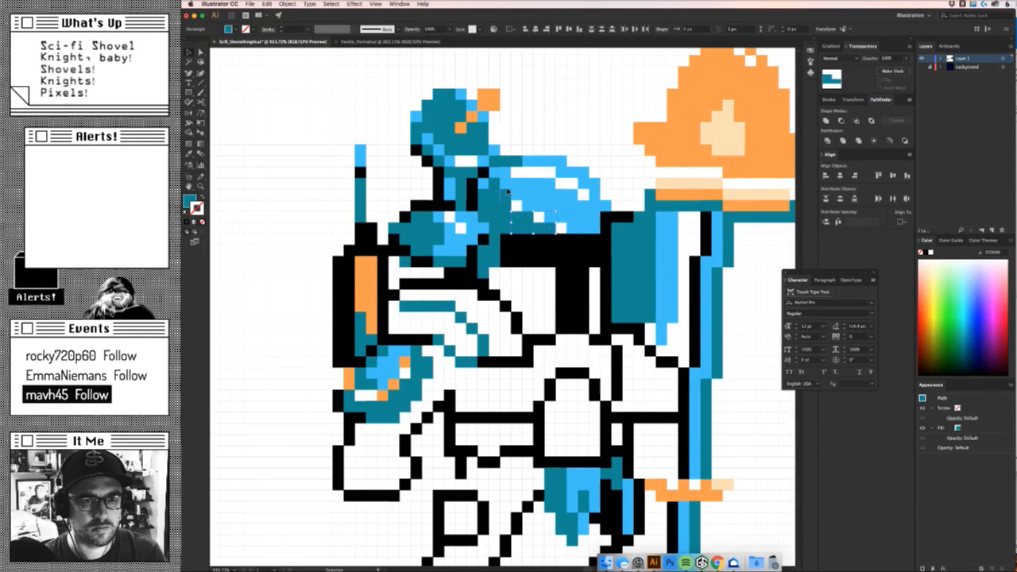
{"action": "left_click_drag", "start_coordinate": [508, 191], "coordinate": [529, 172]}
{"action": "key", "text": "Delete"}
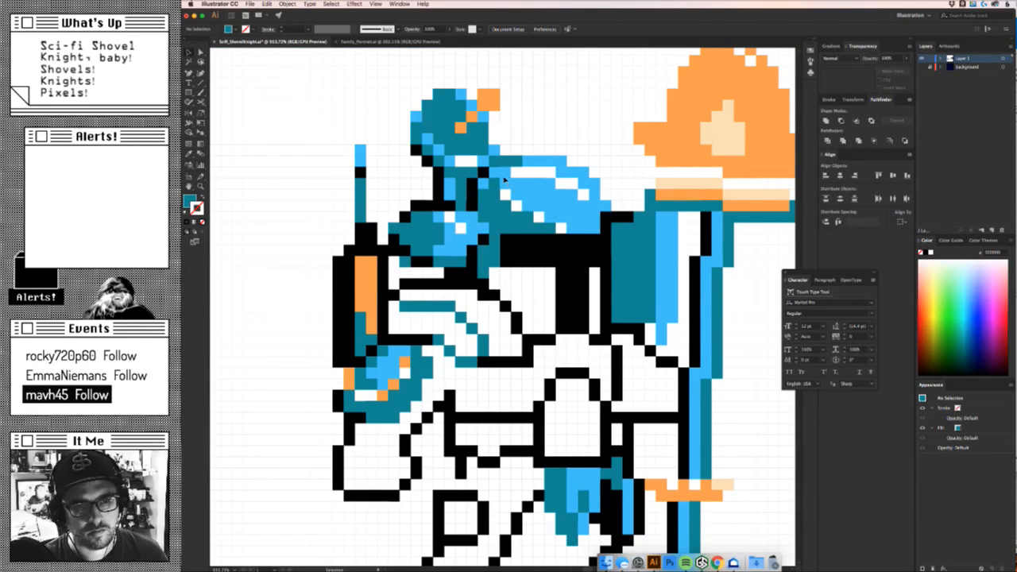
Fill the white gaps along the helmet's diagonal shadow edge with the adjoining light-blue pixels.
{"action": "left_click", "coordinate": [488, 190]}
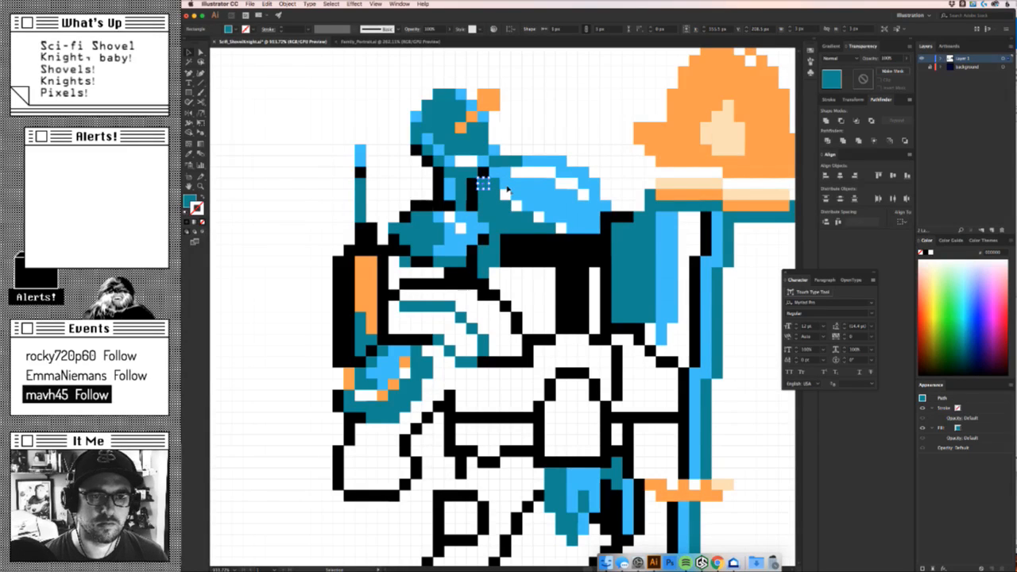
{"action": "left_click_drag", "start_coordinate": [483, 181], "coordinate": [496, 168]}
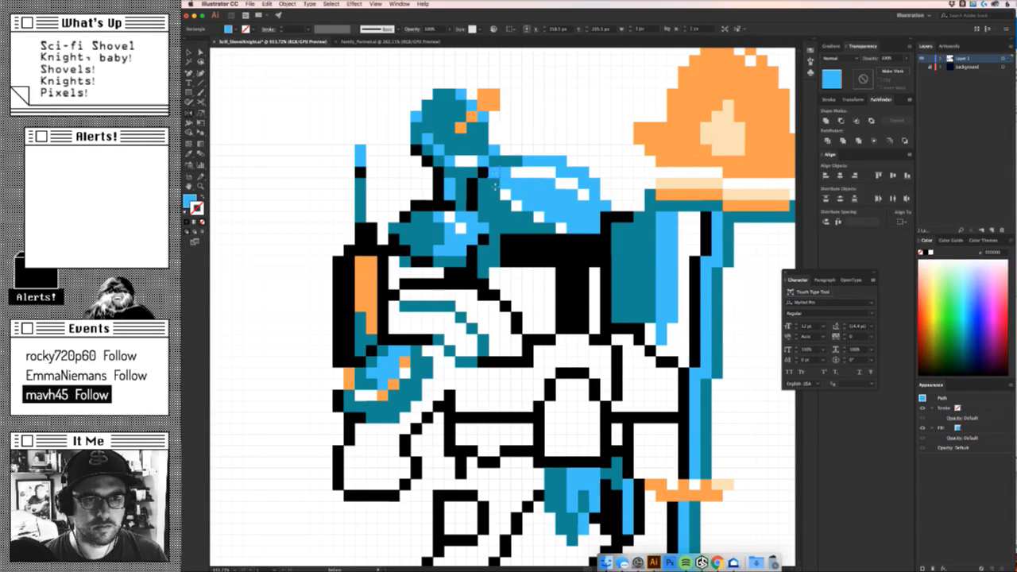
{"action": "left_click", "coordinate": [513, 193]}
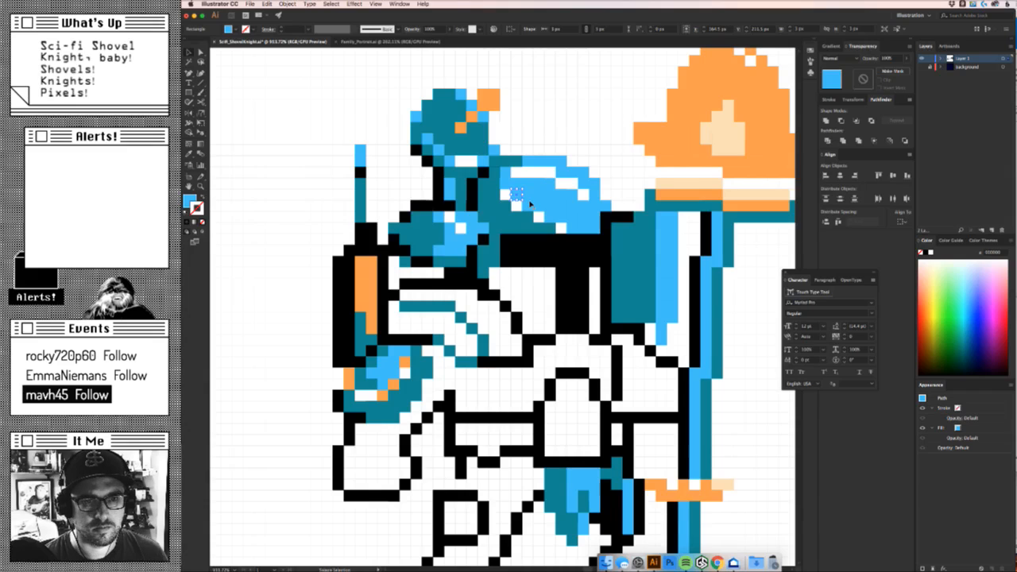
{"action": "left_click", "coordinate": [549, 211], "text": "shift"}
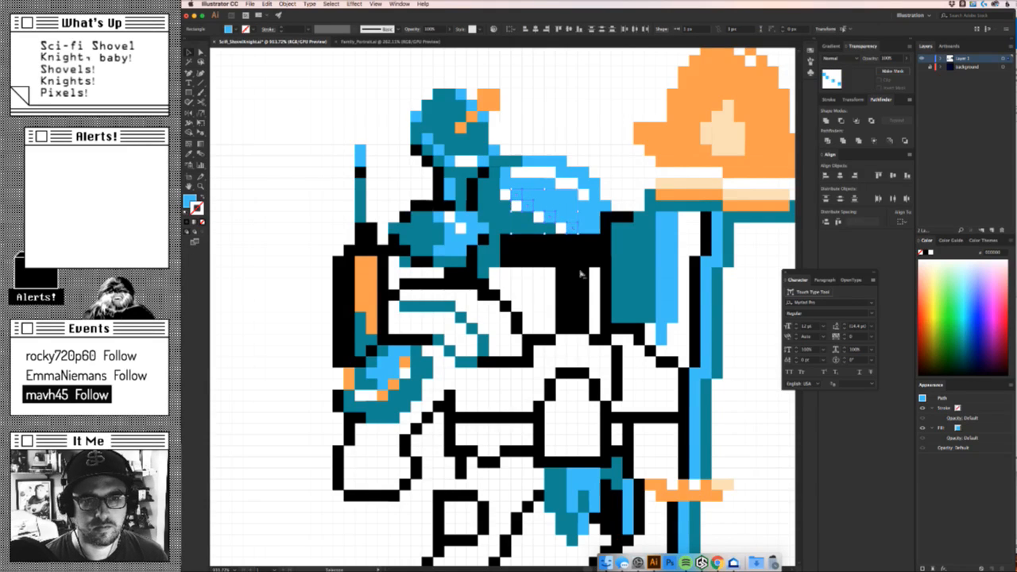
{"action": "left_click", "coordinate": [562, 228], "text": "shift"}
{"action": "left_click", "coordinate": [514, 85]}
Copy a white highlight pixel from the helmet dome to the face plate, forming a highlight directly below the visor and beside its vertical slot.
{"action": "scroll", "coordinate": [514, 85], "scroll_direction": "down", "scroll_amount": 10}
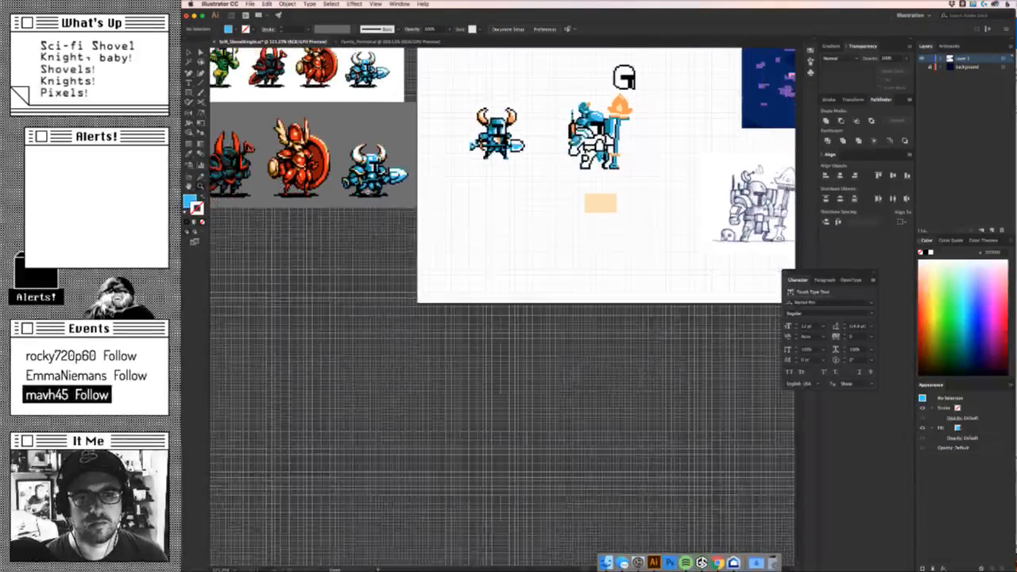
{"action": "scroll", "coordinate": [619, 199], "scroll_direction": "up", "scroll_amount": 3}
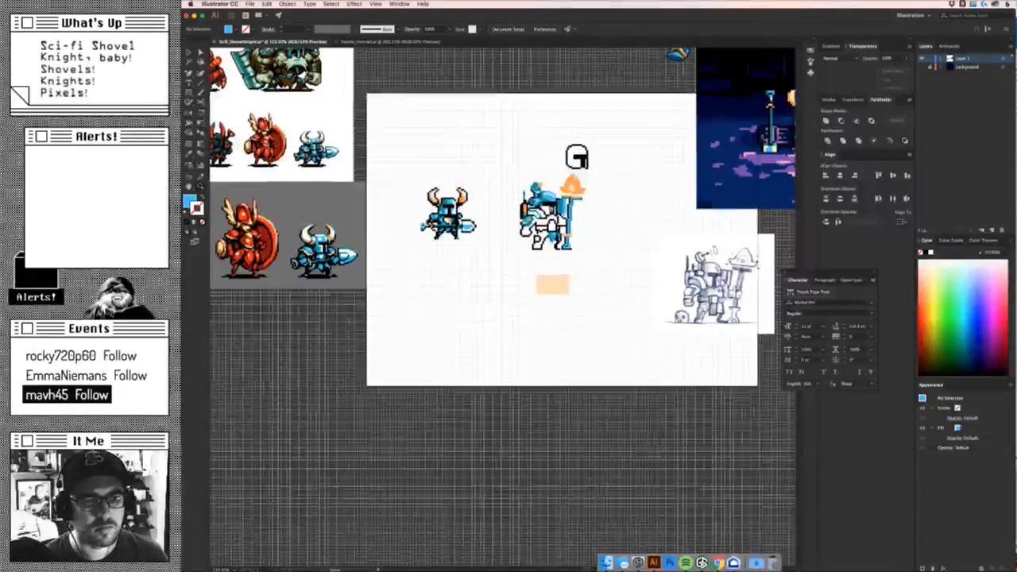
{"action": "scroll", "coordinate": [534, 192], "scroll_direction": "up", "scroll_amount": 10}
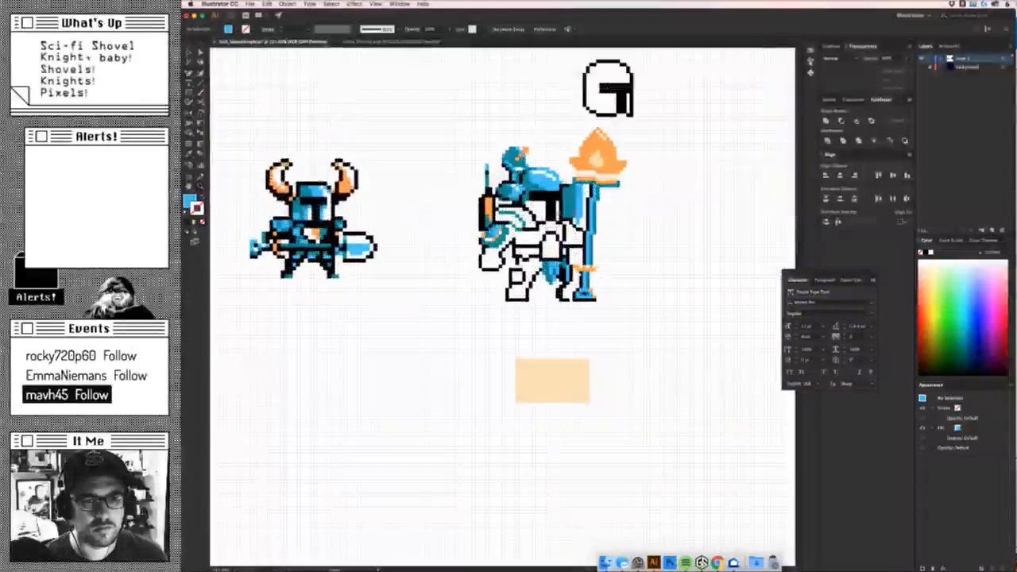
{"action": "scroll", "coordinate": [534, 191], "scroll_direction": "up", "scroll_amount": 3}
{"action": "key", "text": "v"}
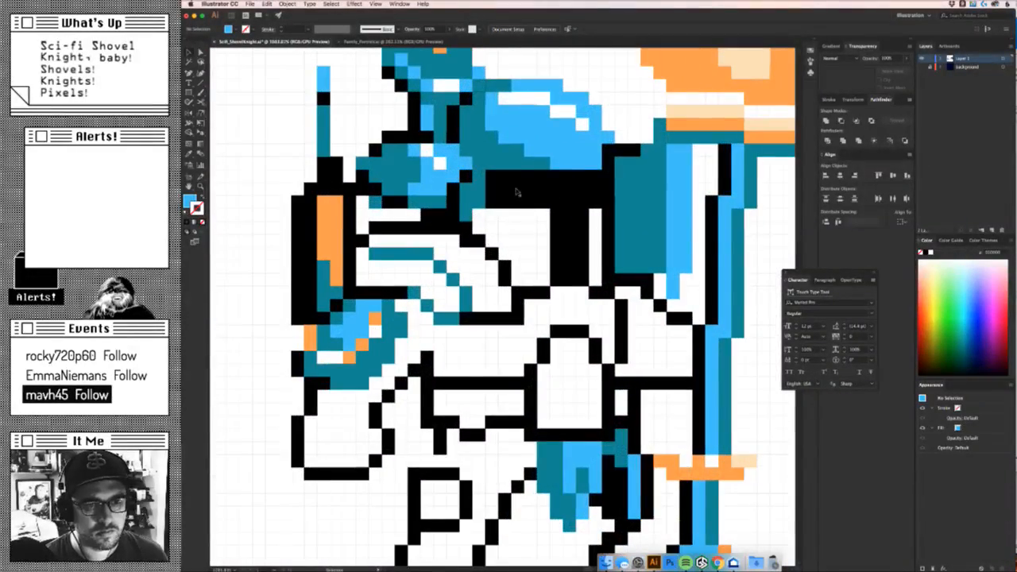
{"action": "left_click", "coordinate": [543, 99]}
{"action": "key", "text": "Down"}
{"action": "key", "text": "Down"}
{"action": "key", "text": "Down"}
{"action": "key", "text": "Down"}
{"action": "key", "text": "Down"}
{"action": "key", "text": "Down"}
{"action": "key", "text": "Down"}
{"action": "key", "text": "Down"}
{"action": "key", "text": "Down"}
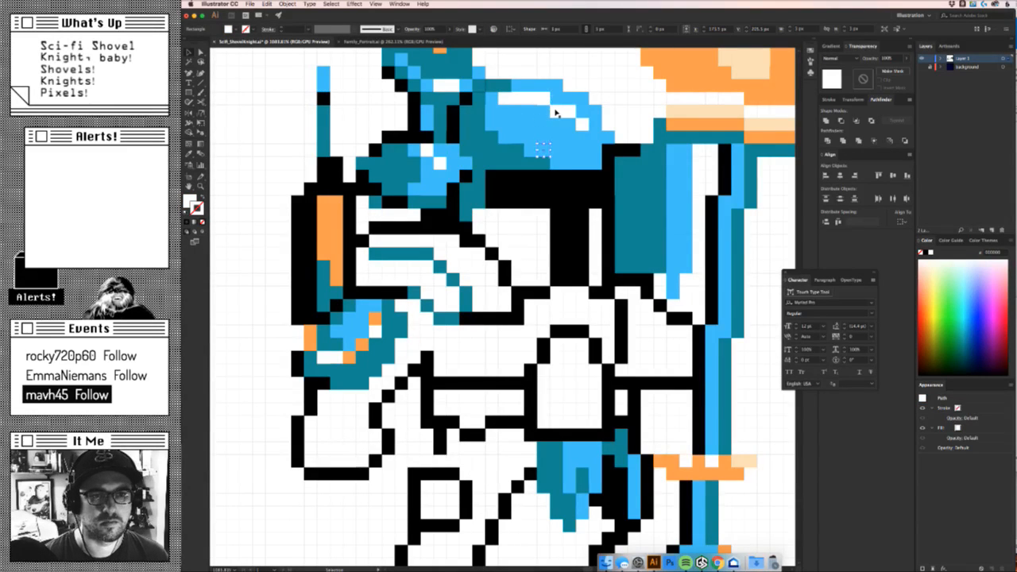
{"action": "key", "text": "Left"}
{"action": "key", "text": "Left"}
{"action": "key", "text": "Left"}
{"action": "key", "text": "Left"}
{"action": "key", "text": "Left"}
{"action": "key", "text": "Left"}
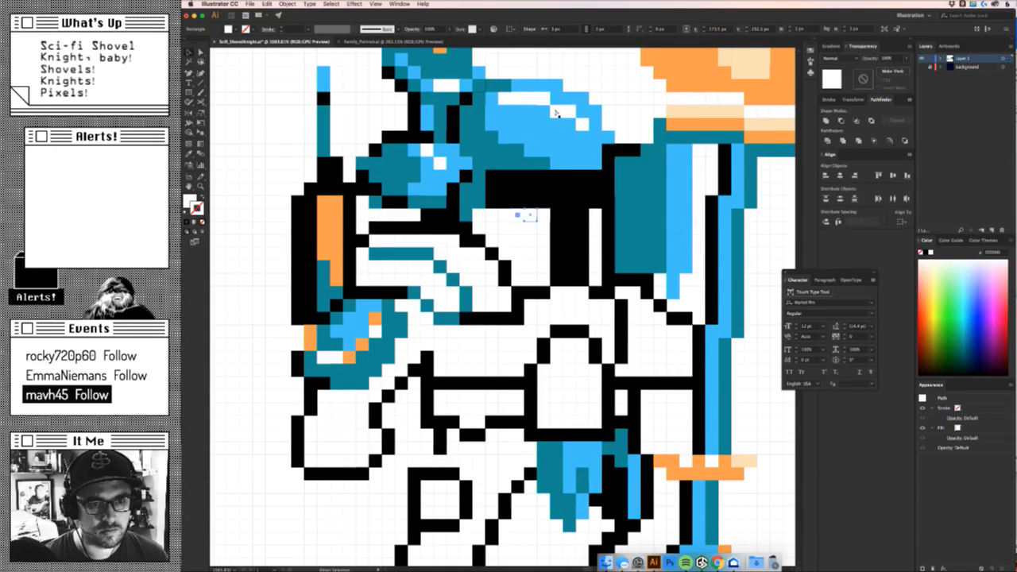
{"action": "key", "text": "Right"}
{"action": "key", "text": "Right"}
{"action": "key", "text": "Right"}
{"action": "key", "text": "Right"}
{"action": "key", "text": "Right"}
{"action": "key", "text": "Right"}
{"action": "key", "text": "Down"}
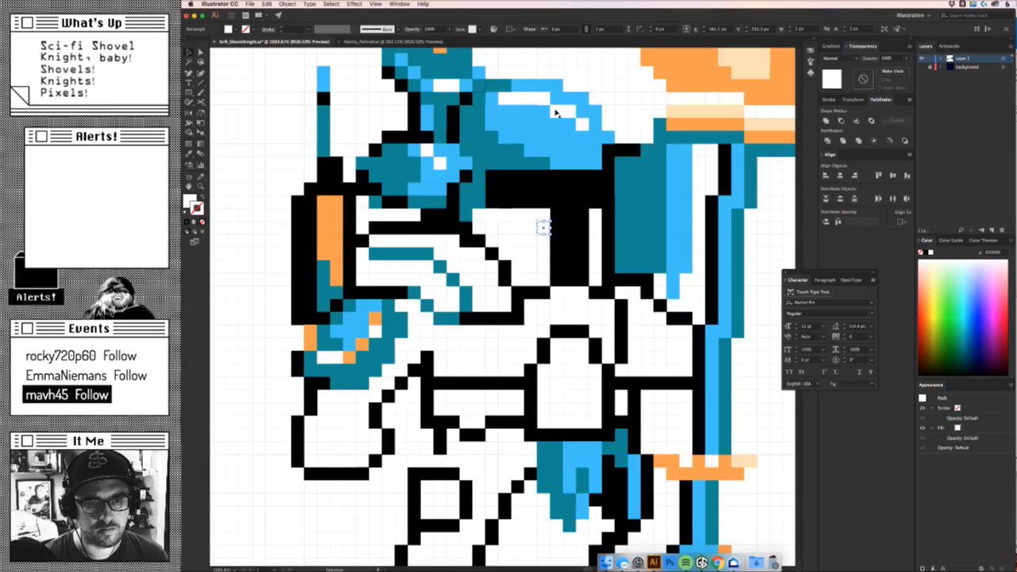
Copy a teal pixel from the helmet's back edge to fill the upper face plate below the white highlight.
{"action": "left_click", "coordinate": [469, 212]}
{"action": "key", "text": "alt+Right"}
{"action": "key", "text": "alt+Right"}
{"action": "key", "text": "Down"}
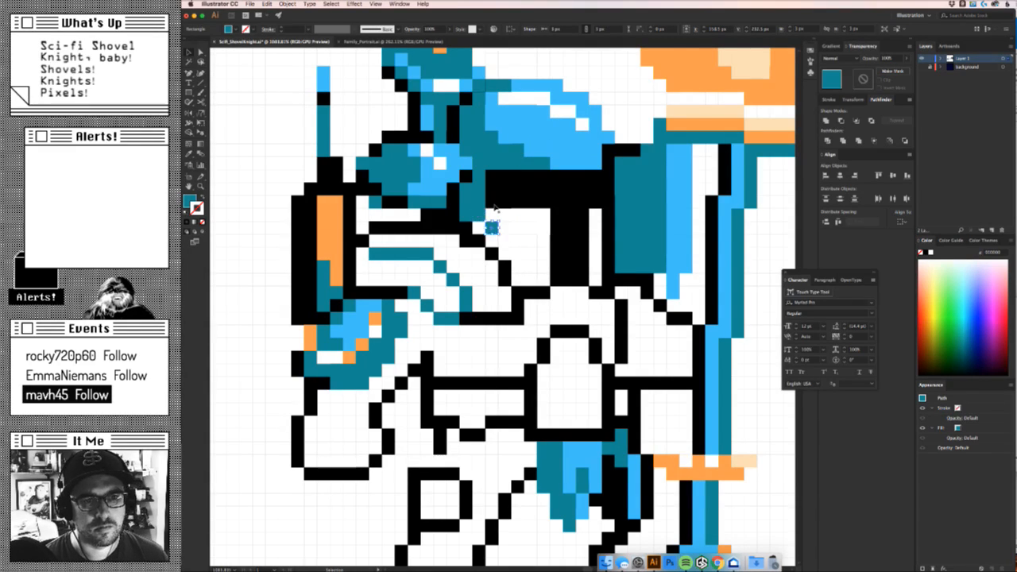
{"action": "key", "text": "Right"}
{"action": "key", "text": "Up"}
{"action": "key", "text": "alt+Down"}
{"action": "key", "text": "alt+Right"}
{"action": "key", "text": "alt+Right"}
{"action": "key", "text": "alt+Down"}
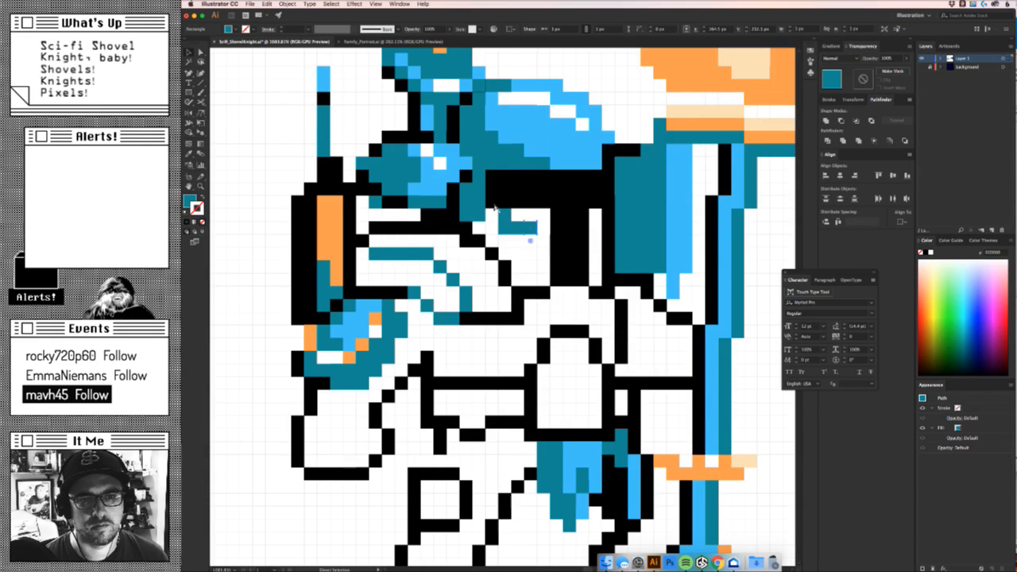
{"action": "key", "text": "Right"}
{"action": "key", "text": "alt+Left"}
{"action": "key", "text": "alt+Left"}
{"action": "key", "text": "alt+Left"}
{"action": "key", "text": "alt+Left"}
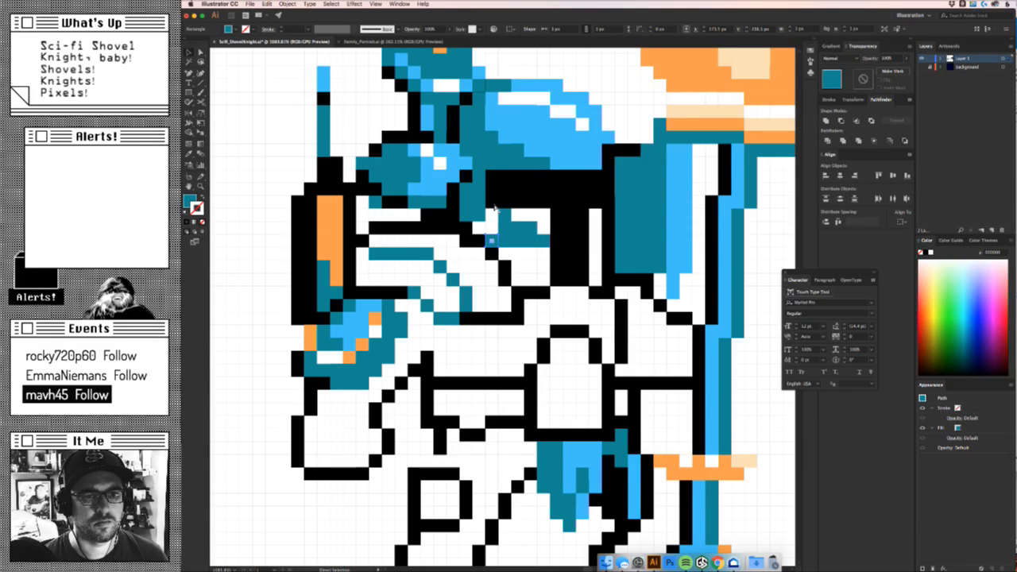
Fill the remaining white pixels of the lower face plate with teal copies down to the black neck outline.
{"action": "key", "text": "alt+Up"}
{"action": "key", "text": "alt+Left"}
{"action": "key", "text": "alt+Down"}
{"action": "key", "text": "Right"}
{"action": "key", "text": "Down"}
{"action": "key", "text": "Right"}
{"action": "key", "text": "alt+Right"}
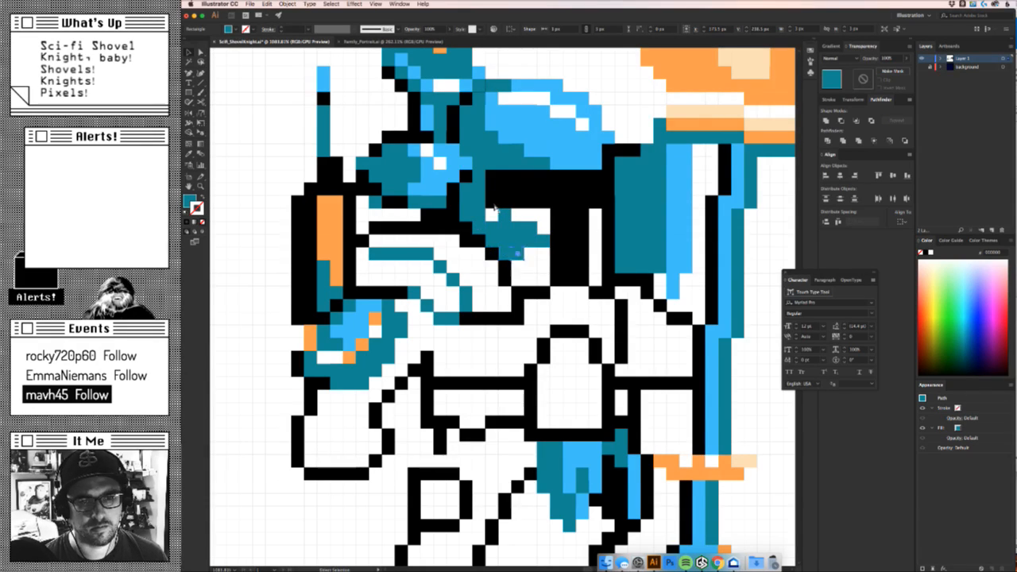
{"action": "key", "text": "Down"}
{"action": "key", "text": "alt+Down"}
{"action": "key", "text": "alt+Up"}
{"action": "key", "text": "Up"}
{"action": "key", "text": "alt+Right"}
{"action": "key", "text": "alt+Down"}
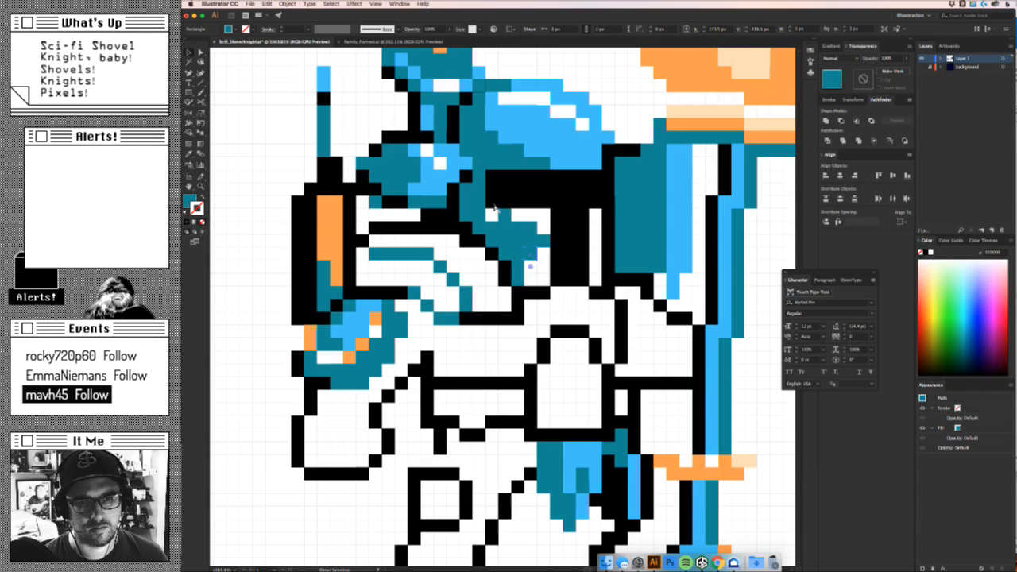
{"action": "key", "text": "alt+Down"}
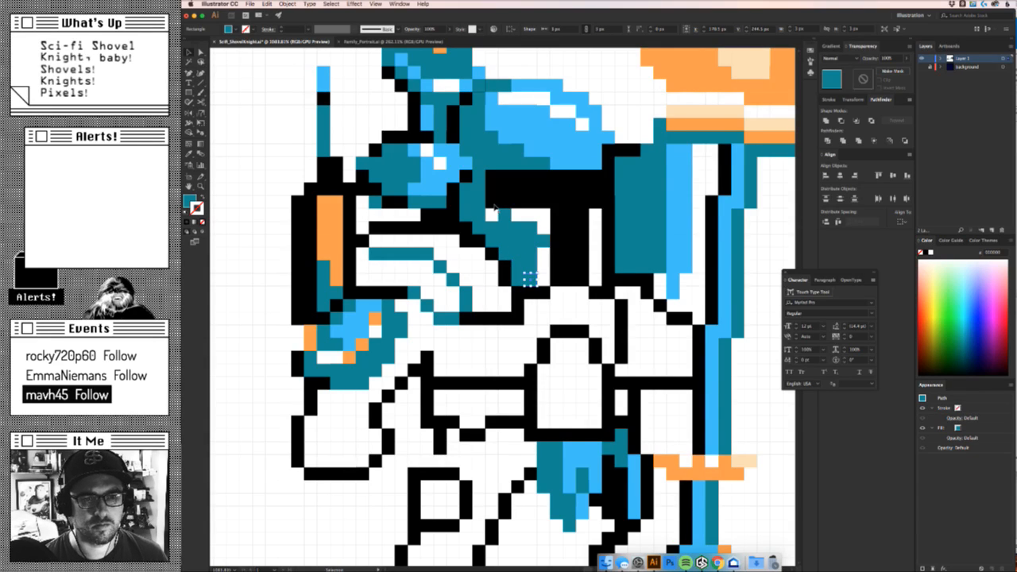
Recolor the teal pixel beside the visor's vertical slot in light blue and copy it down three times to the face plate's lower edge.
{"action": "left_click", "coordinate": [545, 249]}
{"action": "left_click", "coordinate": [544, 241]}
{"action": "key", "text": "i"}
{"action": "left_click", "coordinate": [570, 164]}
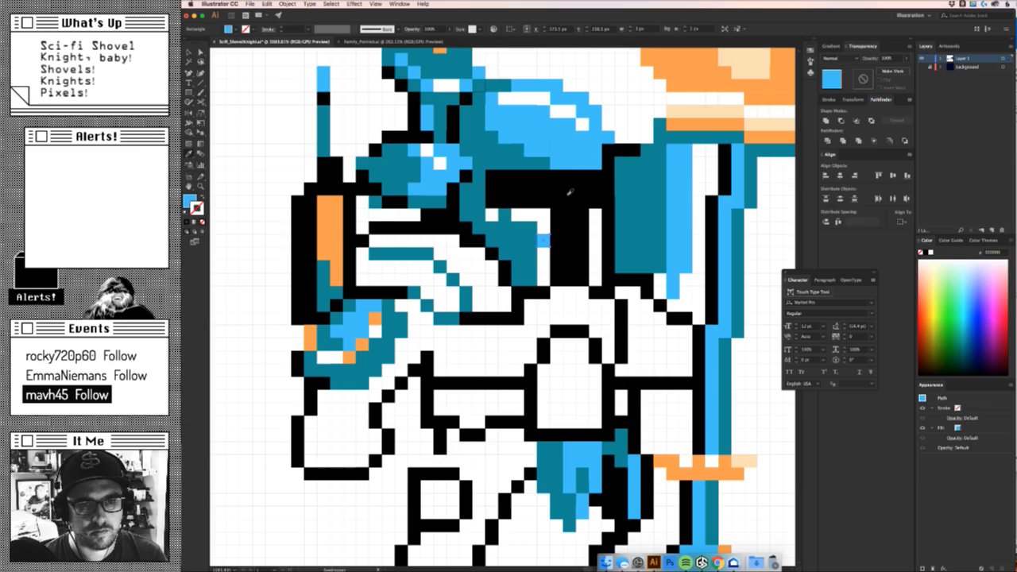
{"action": "key", "text": "v"}
{"action": "left_click", "coordinate": [543, 241]}
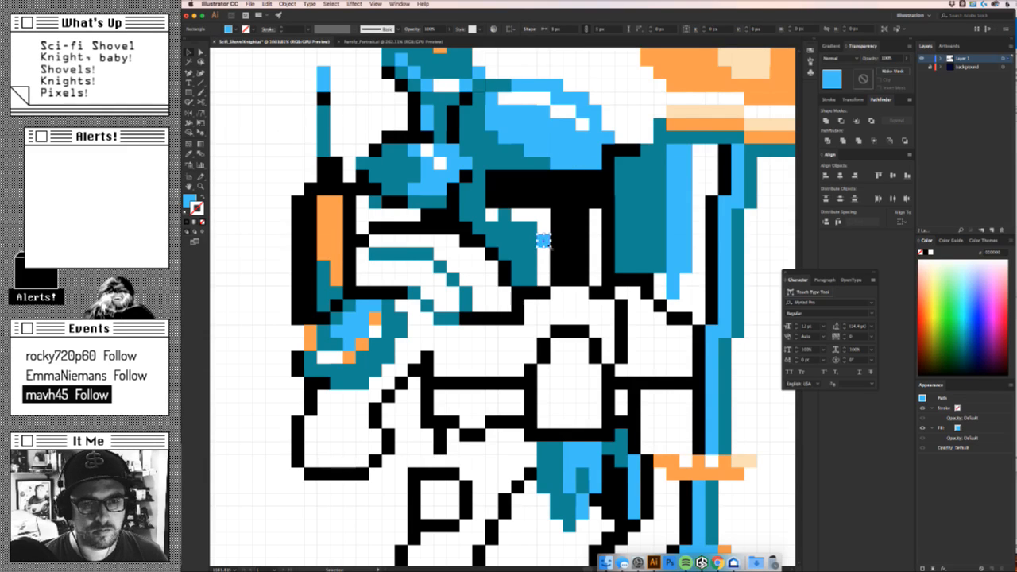
{"action": "key", "text": "alt+Down"}
{"action": "key", "text": "alt+Down"}
{"action": "key", "text": "alt+Down"}
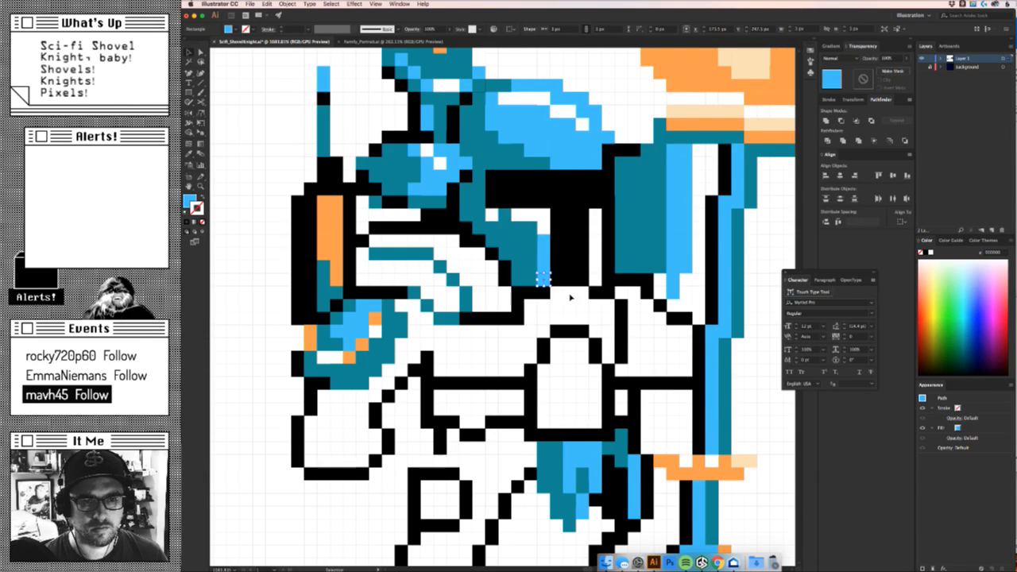
{"action": "left_click", "coordinate": [570, 297]}
Color the narrow white strip on the shoulder side of the visor's vertical slot in light blue.
{"action": "key", "text": "z"}
{"action": "left_click_drag", "start_coordinate": [579, 294], "coordinate": [579, 265]}
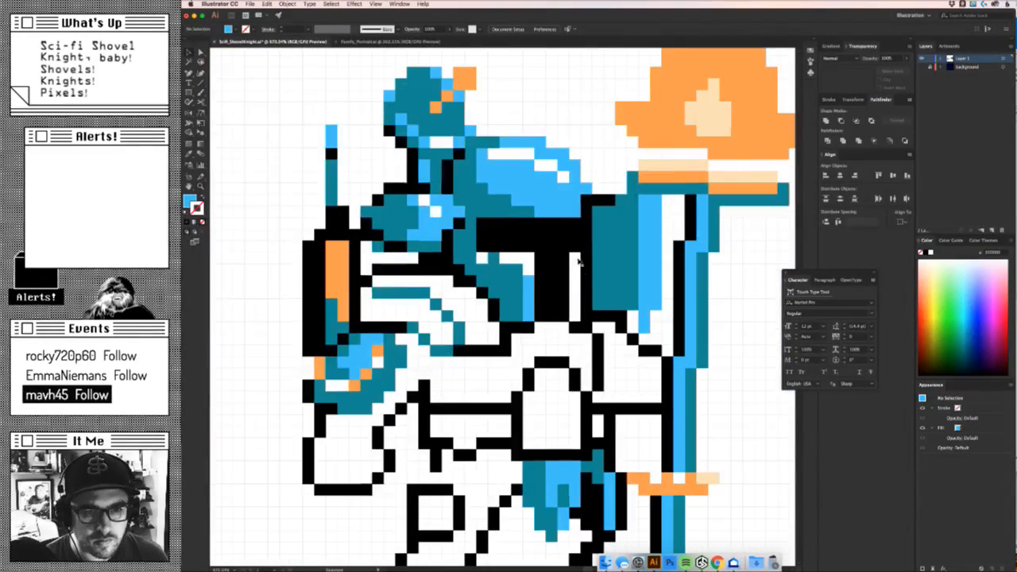
{"action": "left_click", "coordinate": [587, 312]}
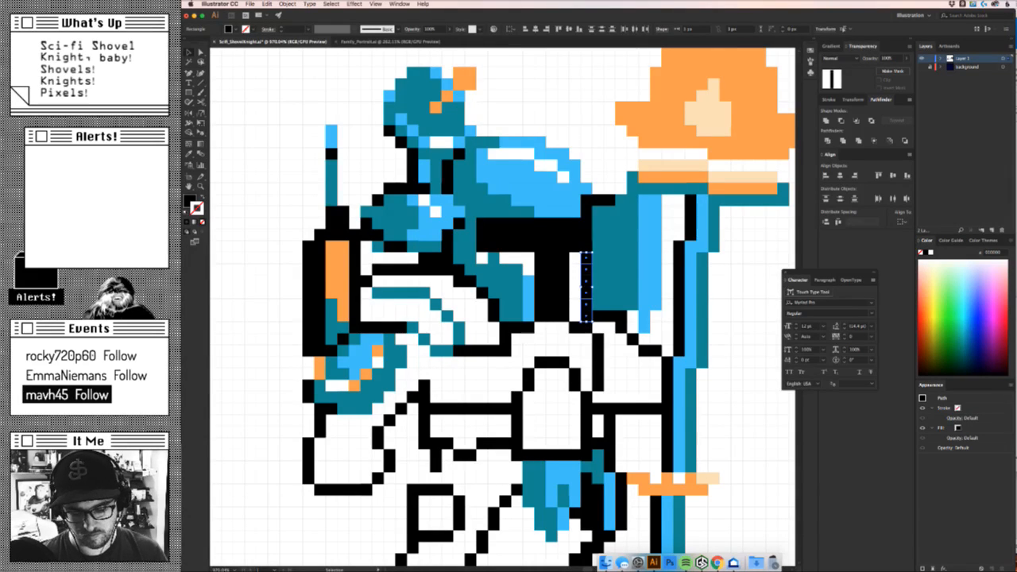
{"action": "left_click", "coordinate": [574, 306]}
{"action": "key", "text": "i"}
{"action": "left_click", "coordinate": [563, 306]}
{"action": "left_click", "coordinate": [588, 203]}
{"action": "key", "text": "v"}
{"action": "key", "text": "super+shift+a"}
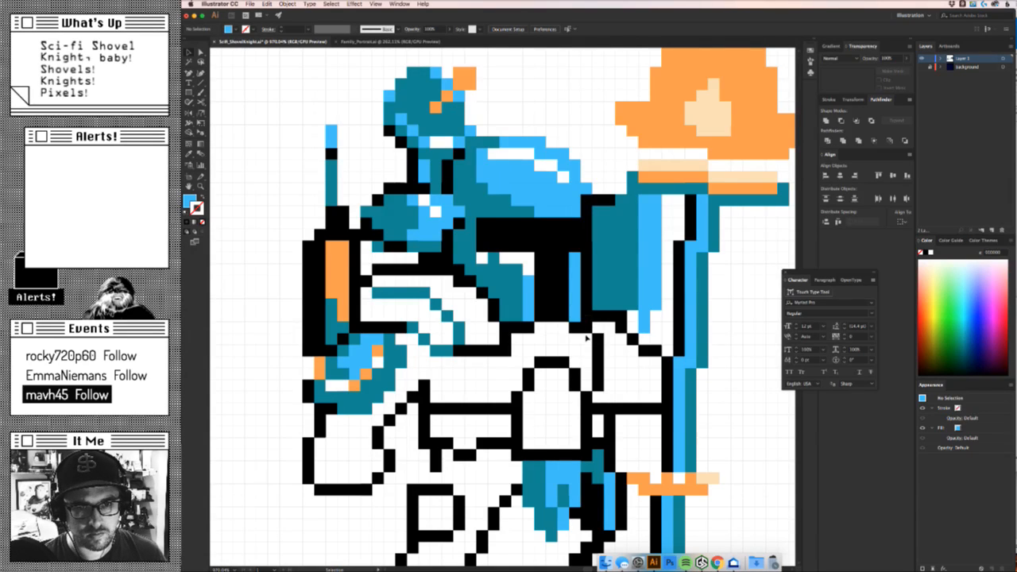
Recolor the black outline column between the helmet front and the teal shoulder piece in light blue.
{"action": "left_click", "coordinate": [592, 200]}
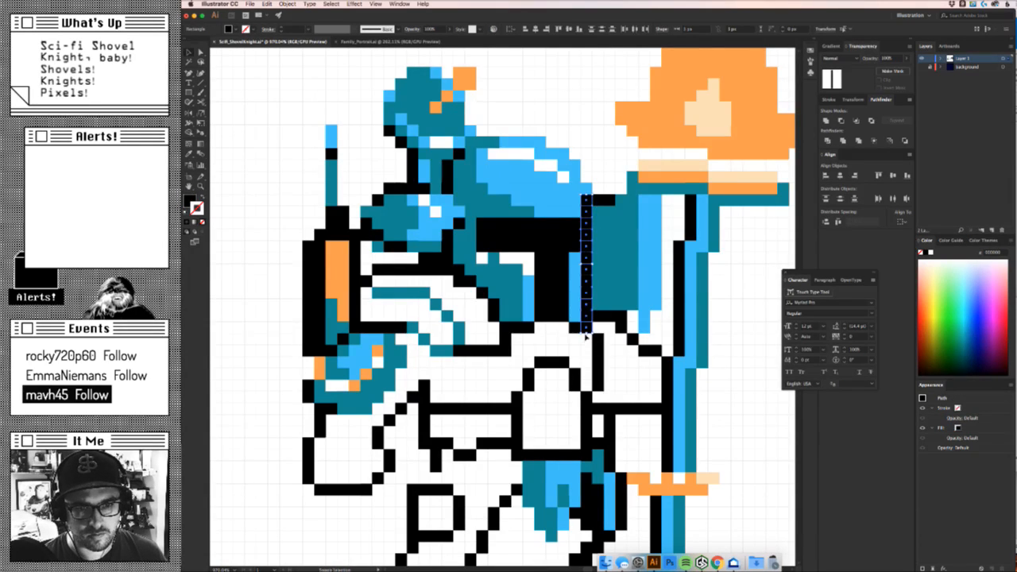
{"action": "key", "text": "i"}
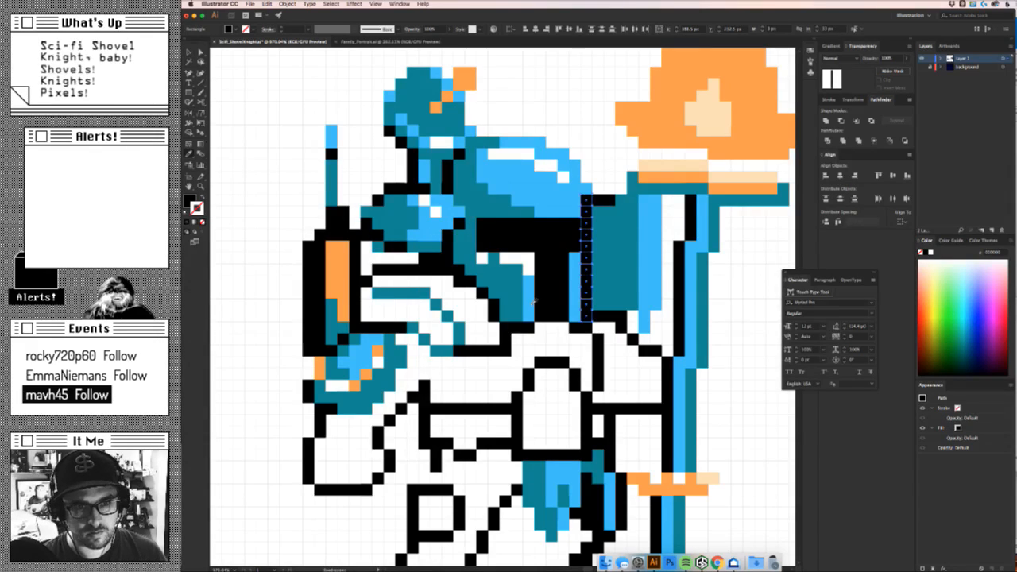
{"action": "left_click", "coordinate": [529, 295]}
{"action": "key", "text": "v"}
{"action": "left_click", "coordinate": [546, 349]}
Recolor the light-blue pixels at the front end of the visor's horizontal bar in black.
{"action": "key", "text": "z"}
{"action": "left_click_drag", "start_coordinate": [569, 334], "coordinate": [543, 342]}
{"action": "key", "text": "v"}
{"action": "left_click", "coordinate": [585, 241]}
{"action": "left_click", "coordinate": [585, 244]}
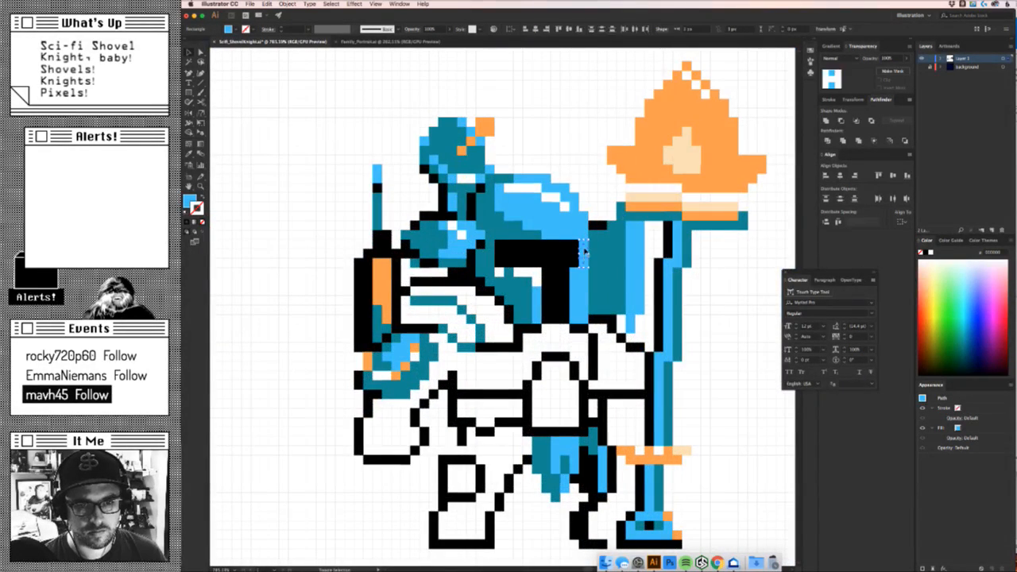
{"action": "key", "text": "i"}
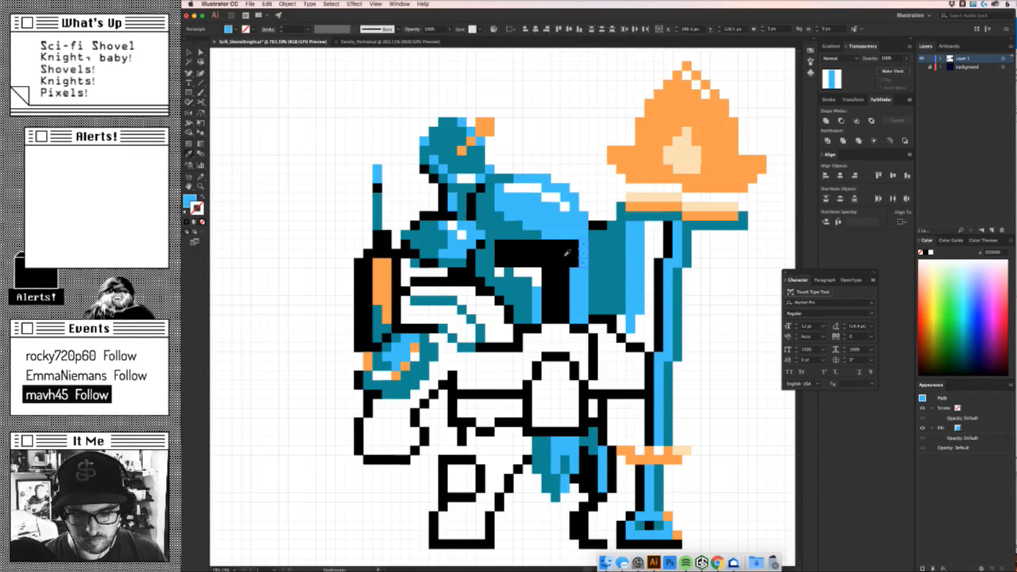
{"action": "left_click", "coordinate": [566, 250]}
{"action": "key", "text": "v"}
{"action": "key", "text": "i"}
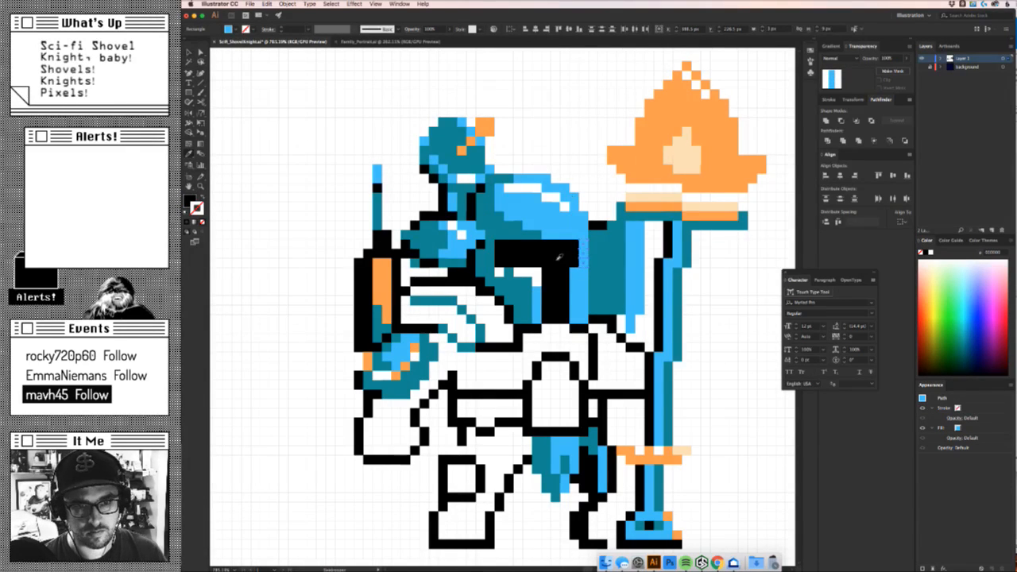
{"action": "left_click", "coordinate": [559, 258]}
{"action": "key", "text": "v"}
{"action": "left_click", "coordinate": [582, 137]}
Recolor the top pixels of the light-blue strip below the visor's front end in white as a highlight.
{"action": "left_click_drag", "start_coordinate": [582, 137], "coordinate": [637, 230]}
{"action": "key", "text": "v"}
{"action": "left_click", "coordinate": [573, 355]}
{"action": "key", "text": "i"}
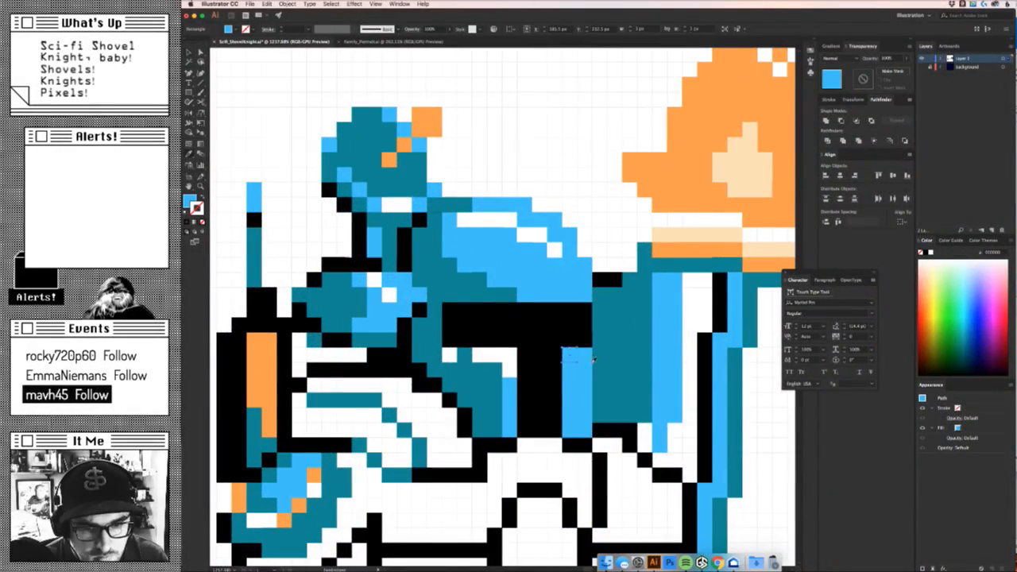
{"action": "left_click", "coordinate": [510, 365]}
{"action": "key", "text": "v"}
{"action": "left_click", "coordinate": [592, 180]}
{"action": "key", "text": "z"}
{"action": "left_click_drag", "start_coordinate": [588, 180], "coordinate": [477, 265]}
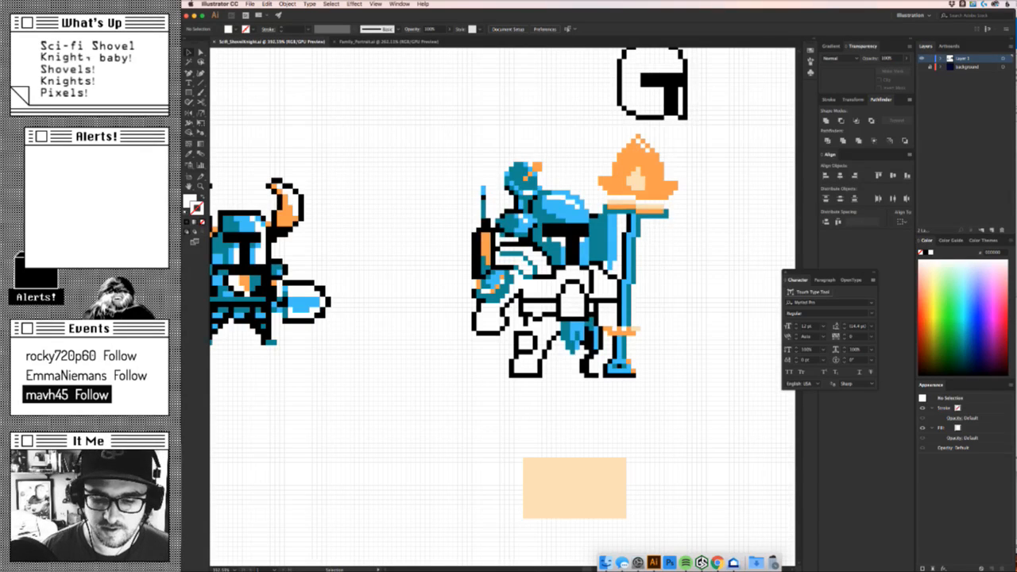
{"action": "key", "text": "super+Tab"}
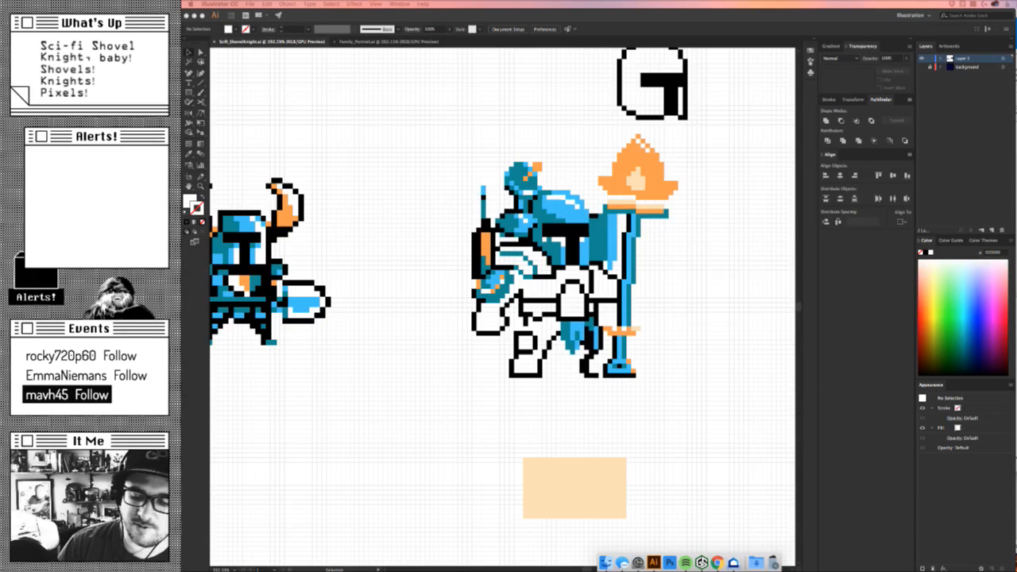